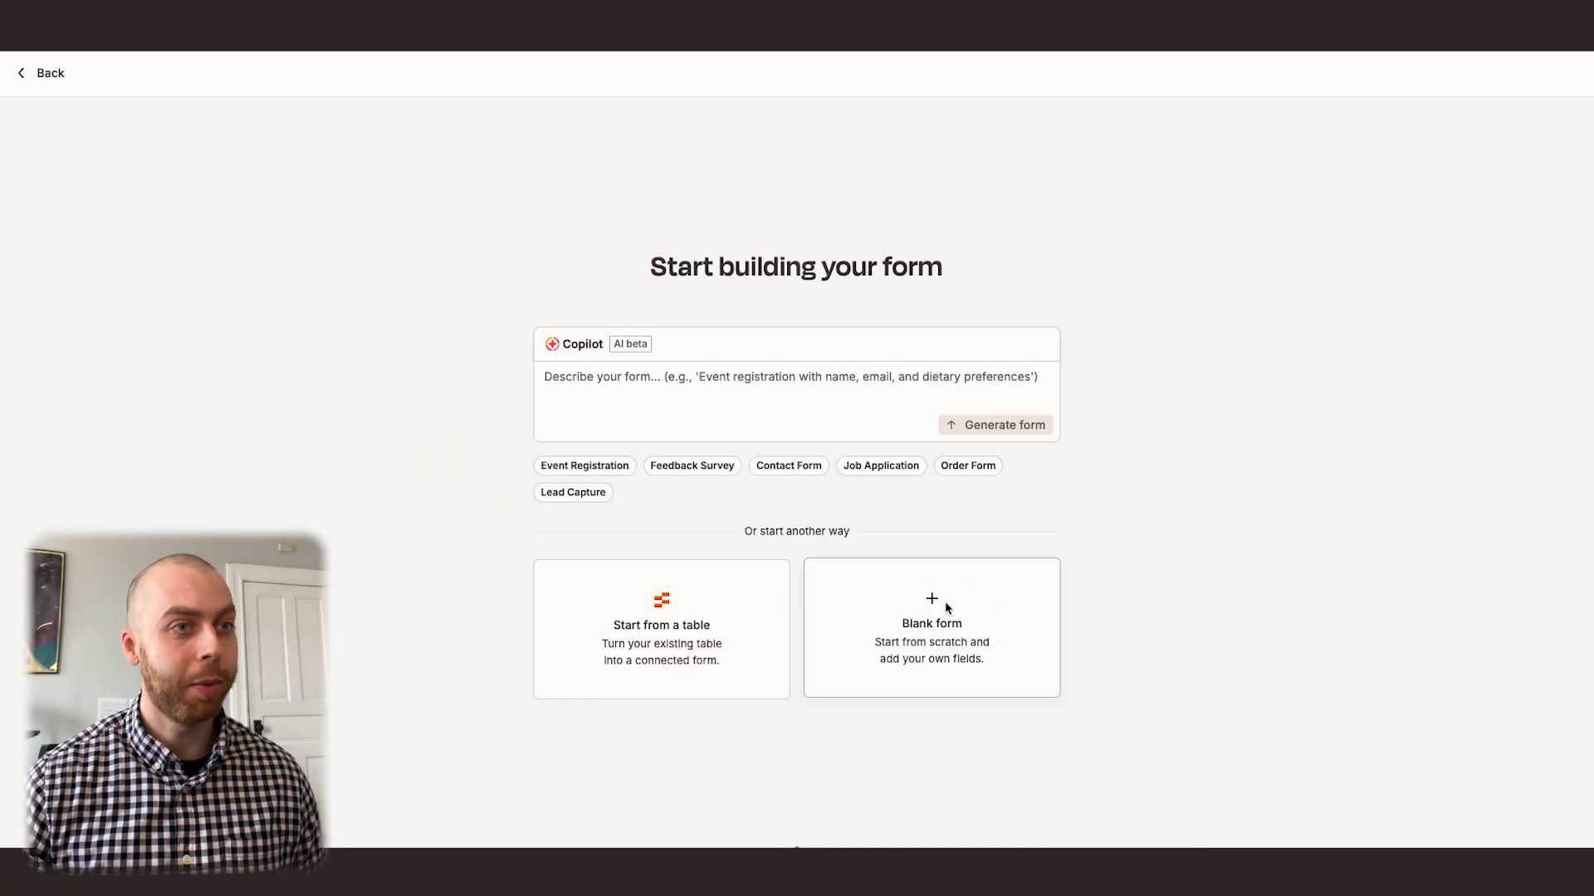
Create a blank form and set its title to "Contact Form"
click(945, 604)
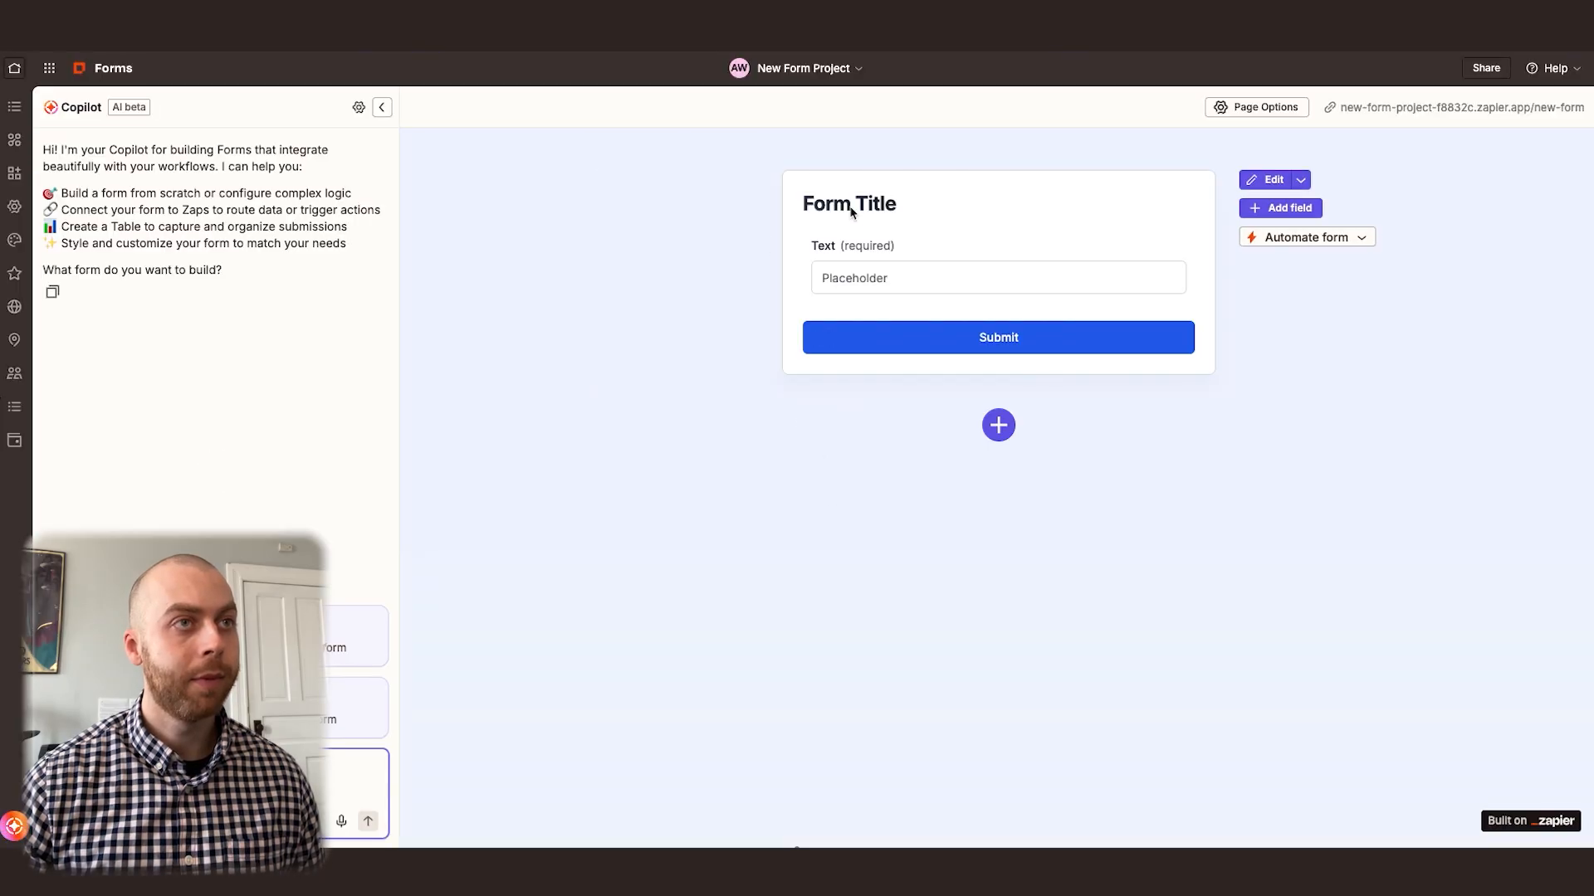
click(826, 219)
click(1366, 380)
key(ctrl+a)
text(Contact Form)
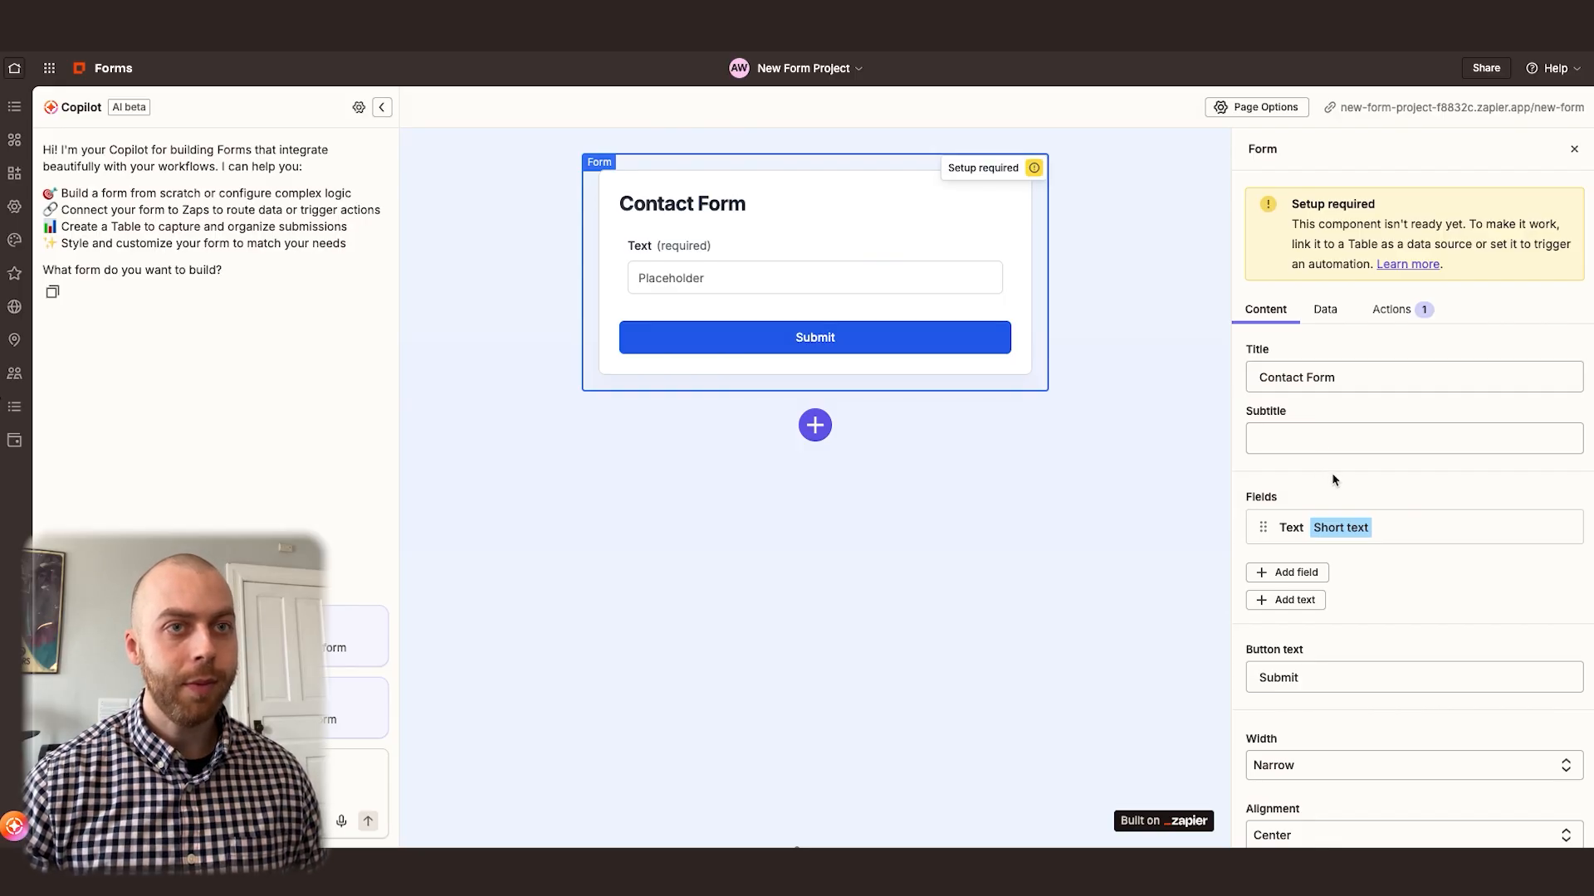
click(1331, 480)
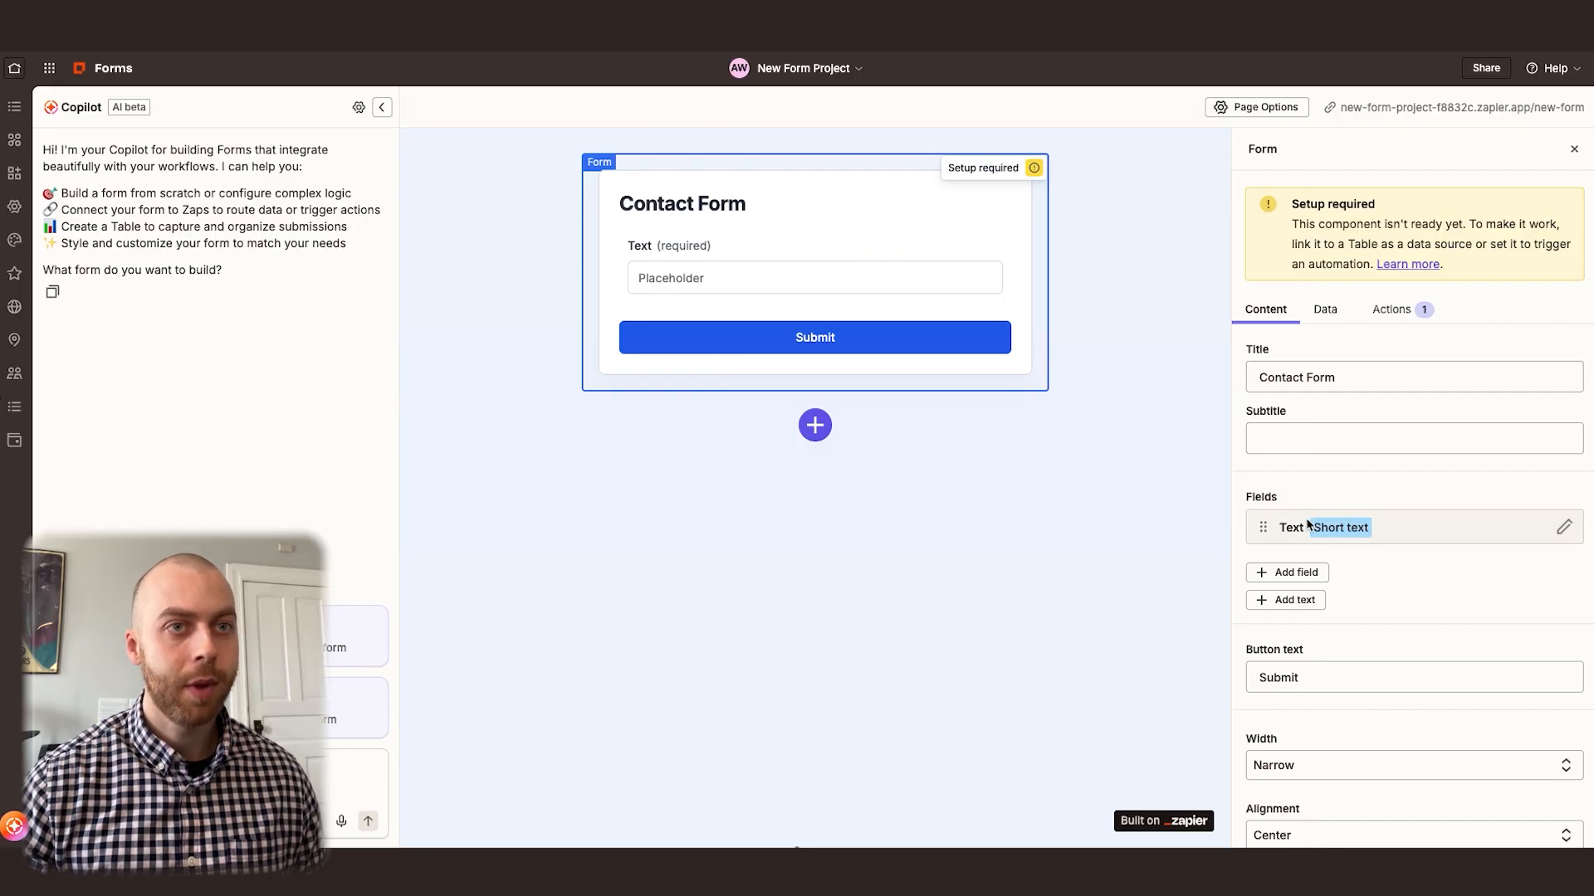
Relabel the form's default text field as "First Name" and return to the form settings
click(1564, 528)
double_click(1329, 324)
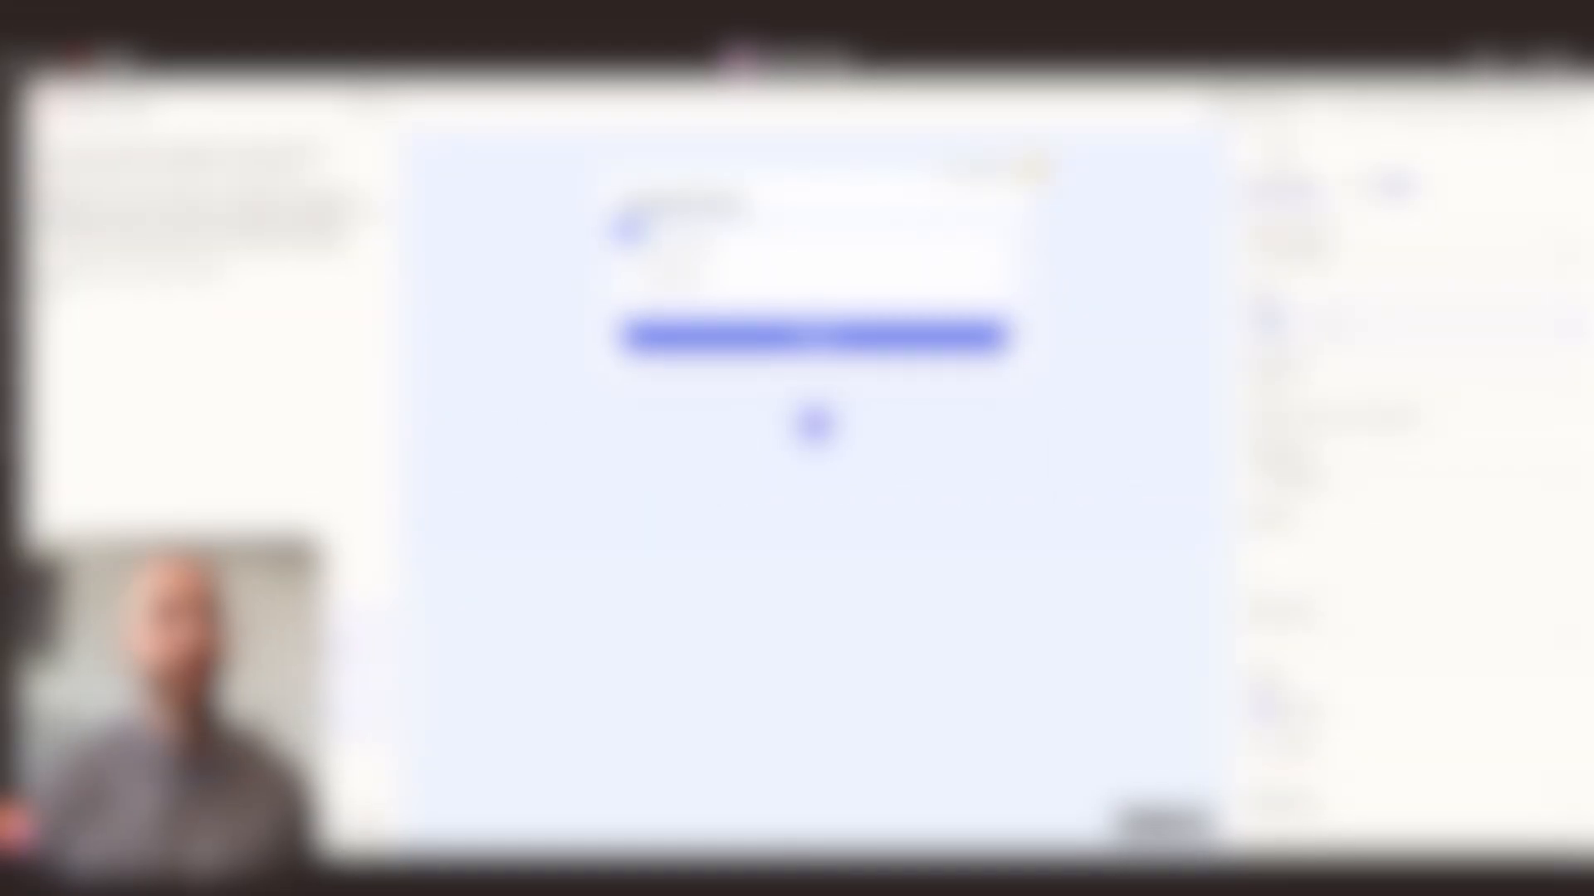
text(First Name)
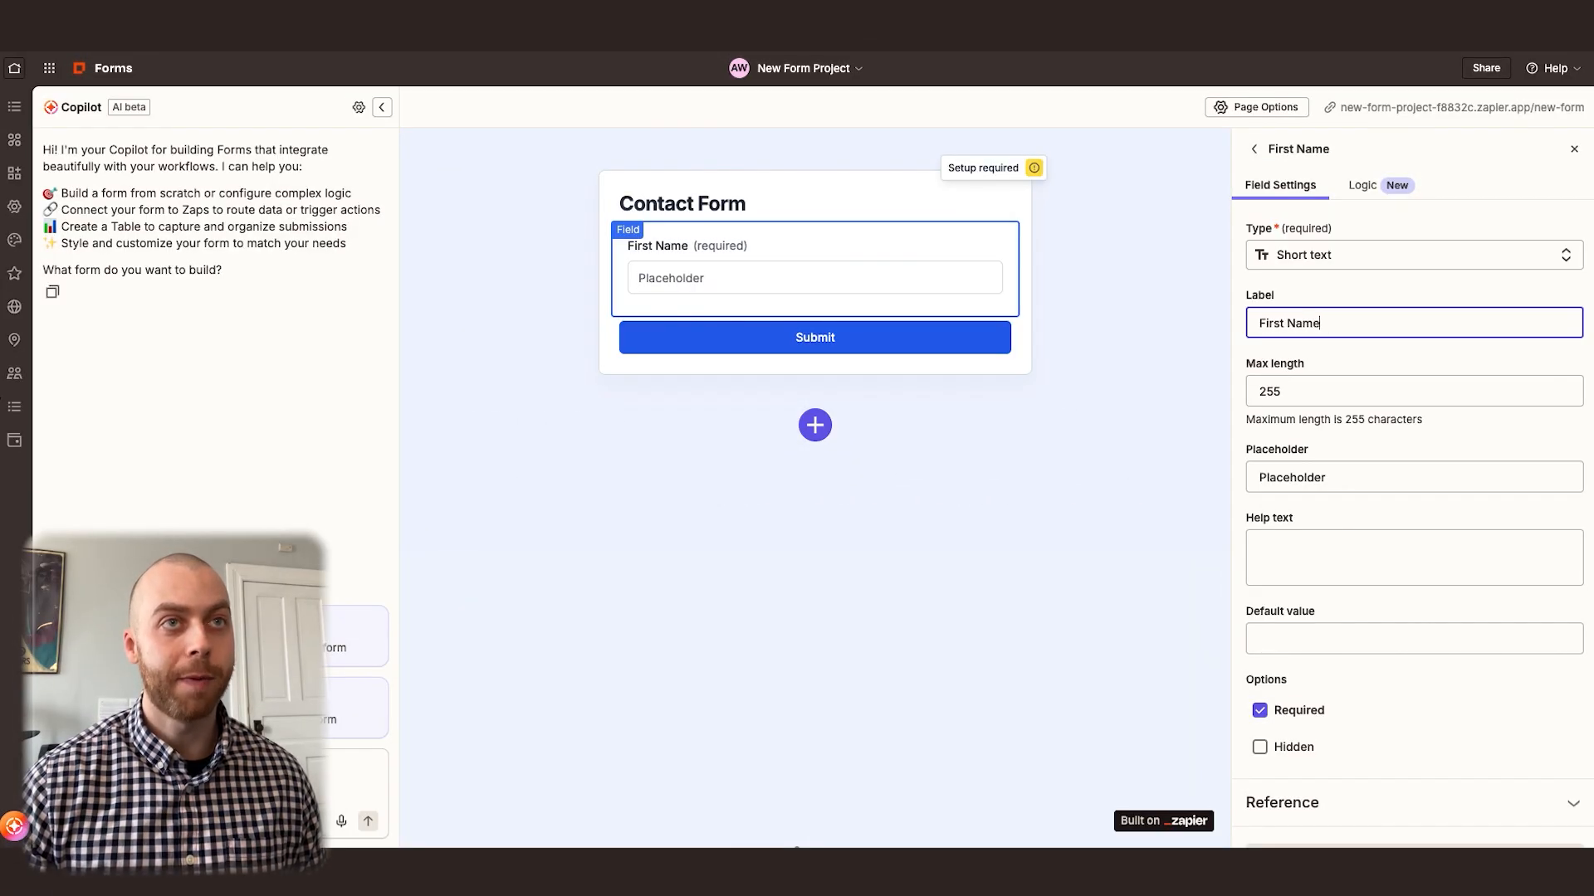
scroll(1366, 307, down, 2)
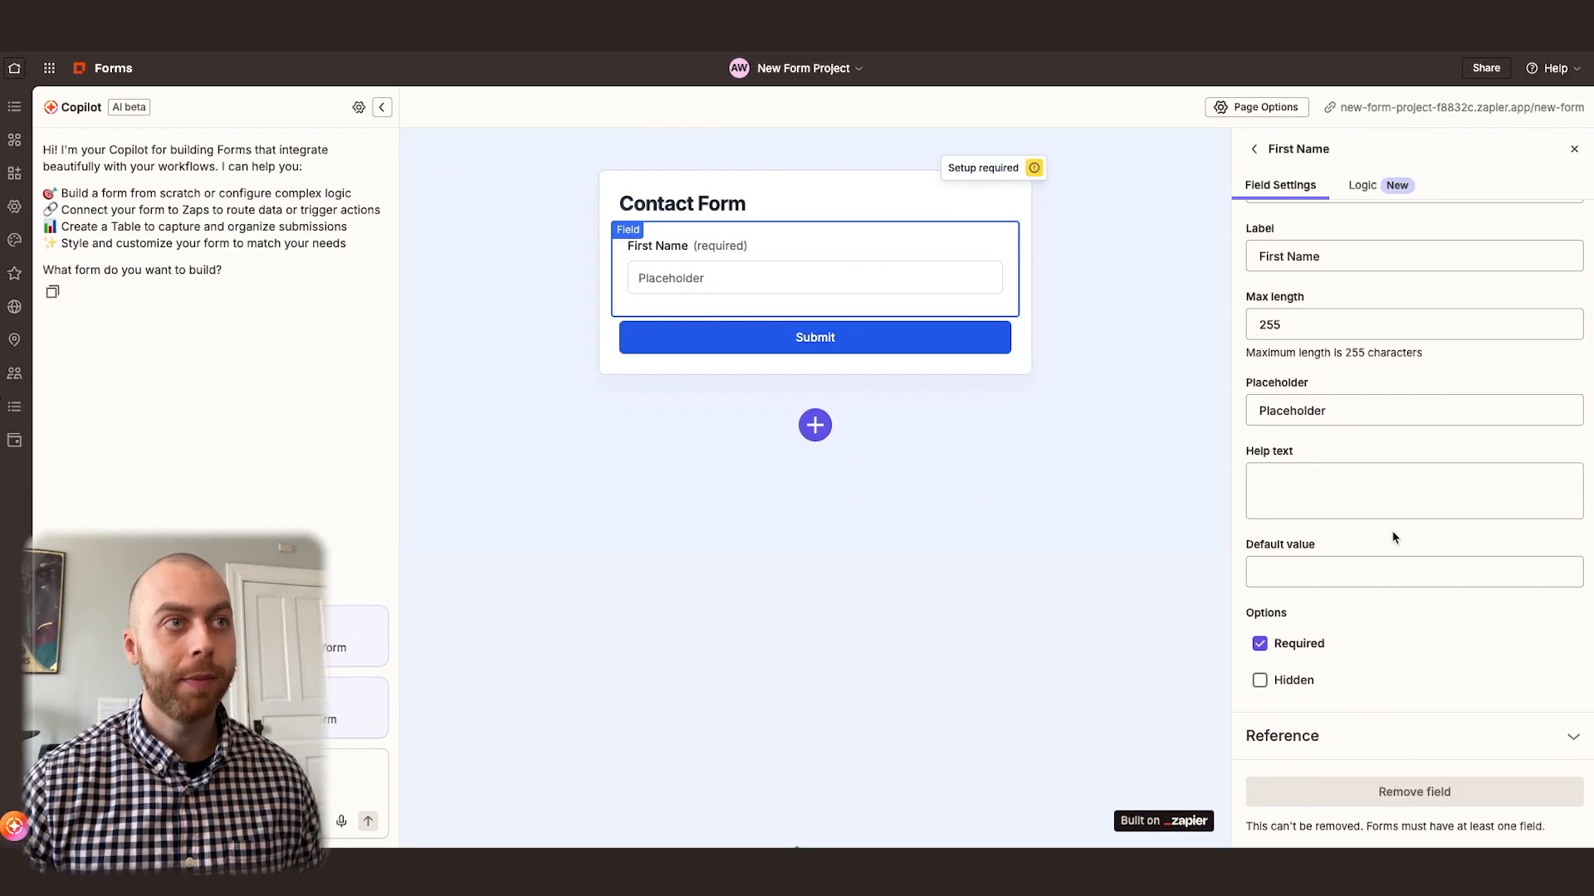
scroll(1302, 258, up, 2)
click(1254, 150)
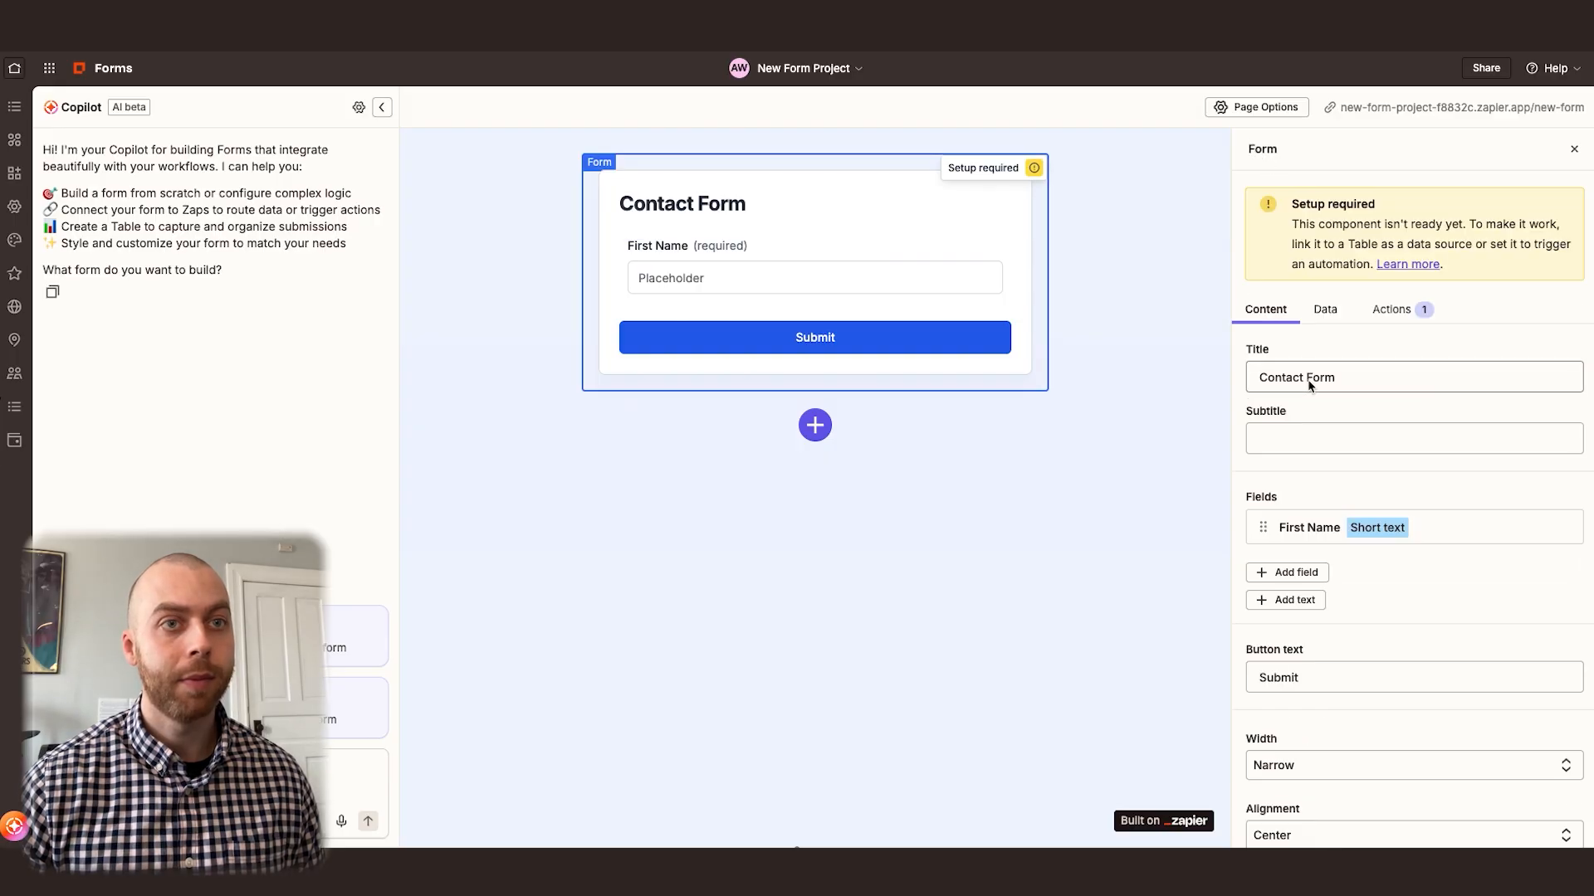
Add a required short text field labelled "Last Name" to the form
click(1307, 573)
text(Last Name)
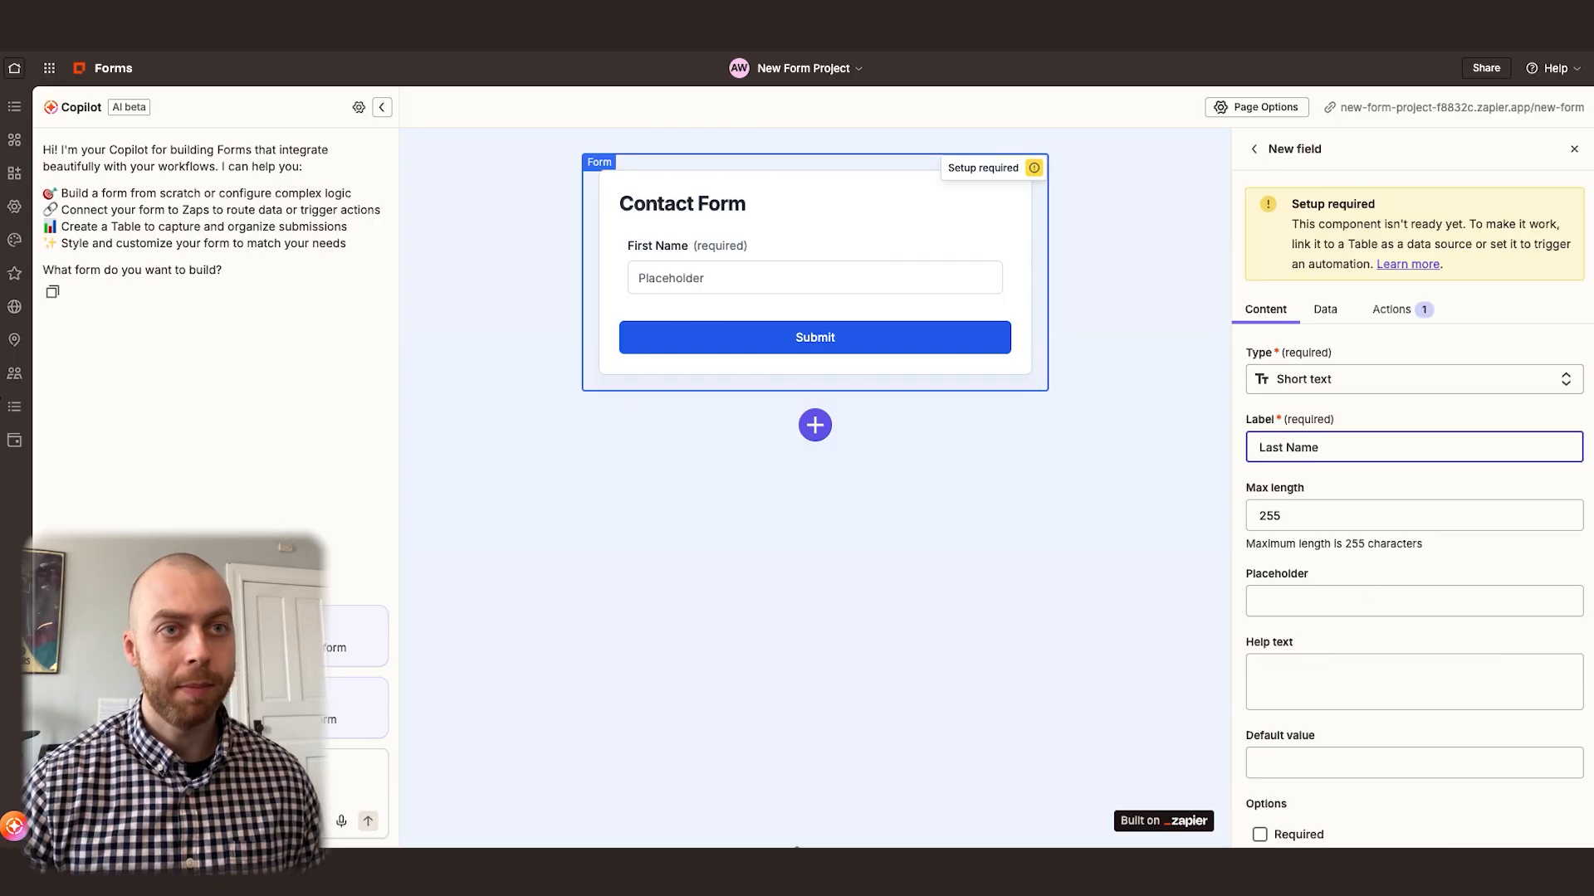
scroll(1369, 639, down, 3)
click(1295, 711)
scroll(1361, 664, down, 2)
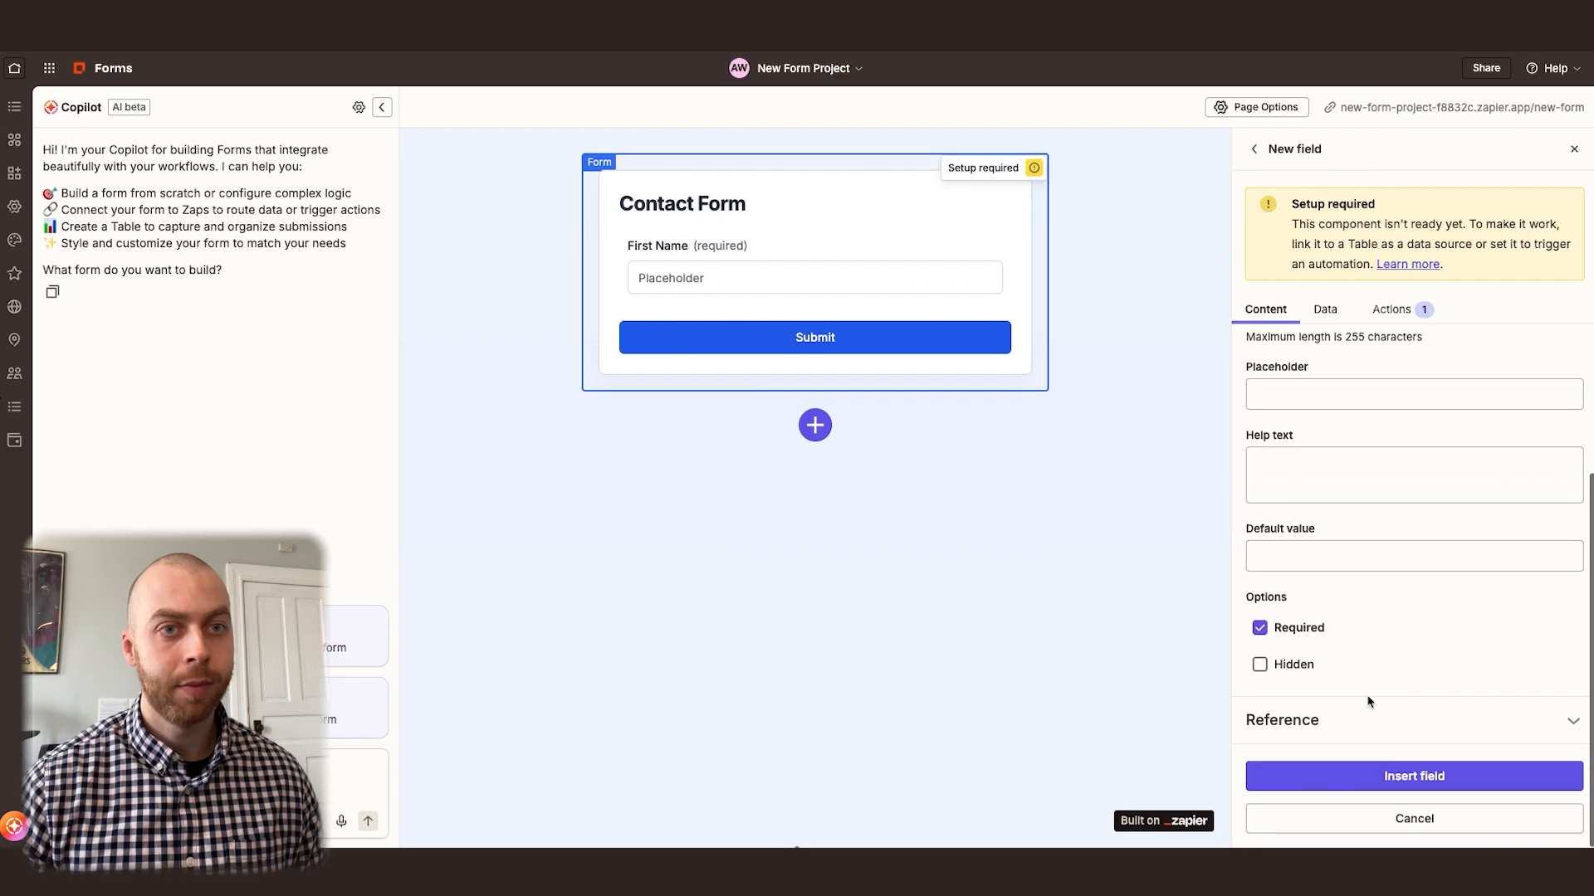
click(1402, 775)
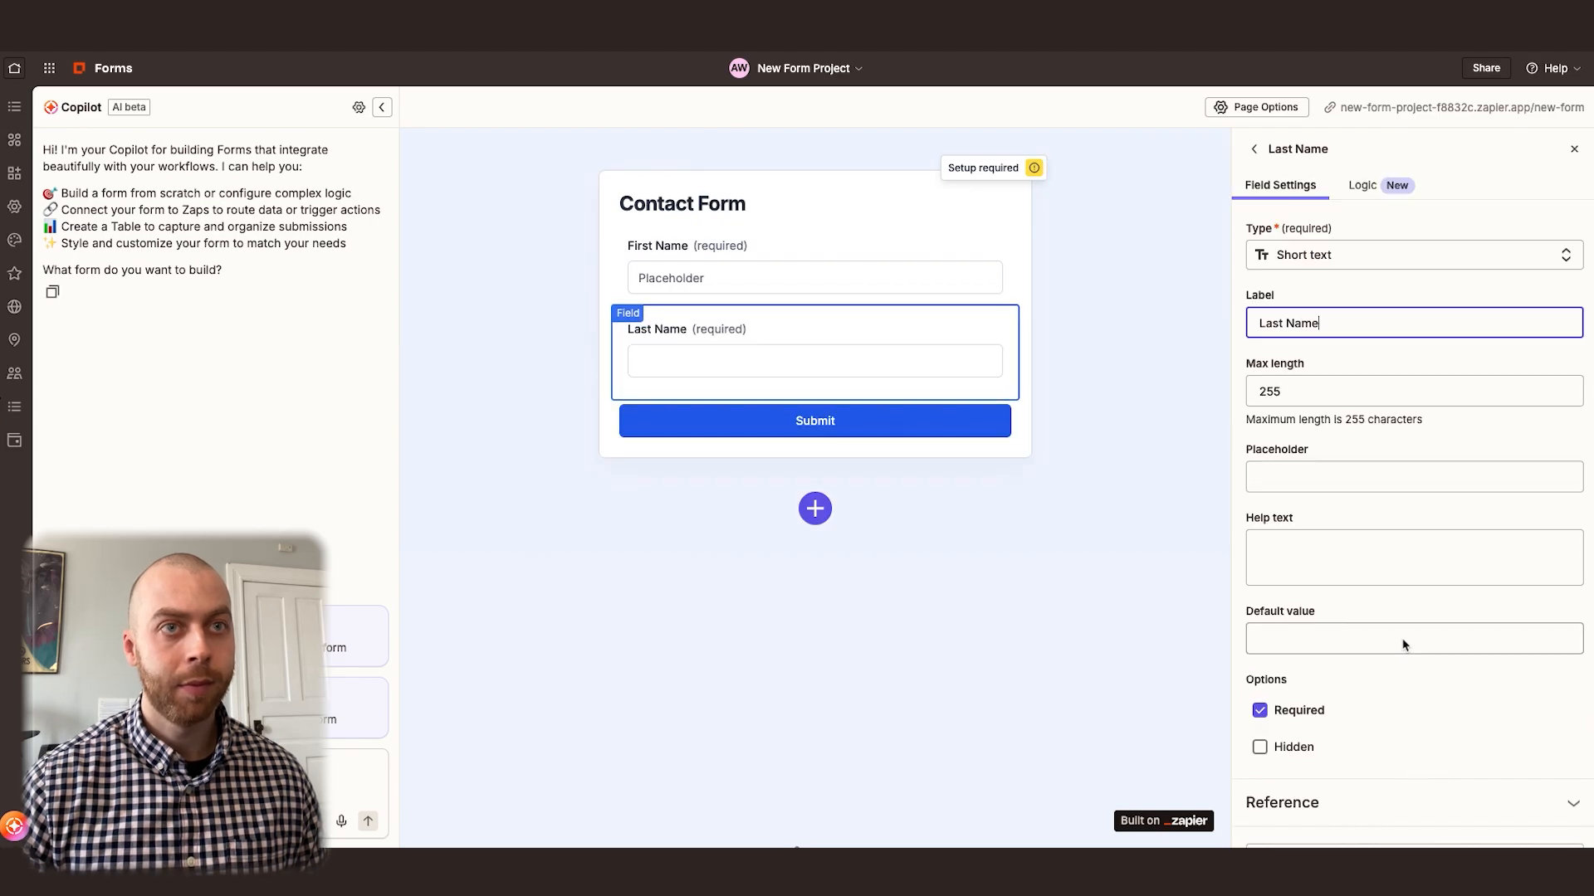
click(1255, 151)
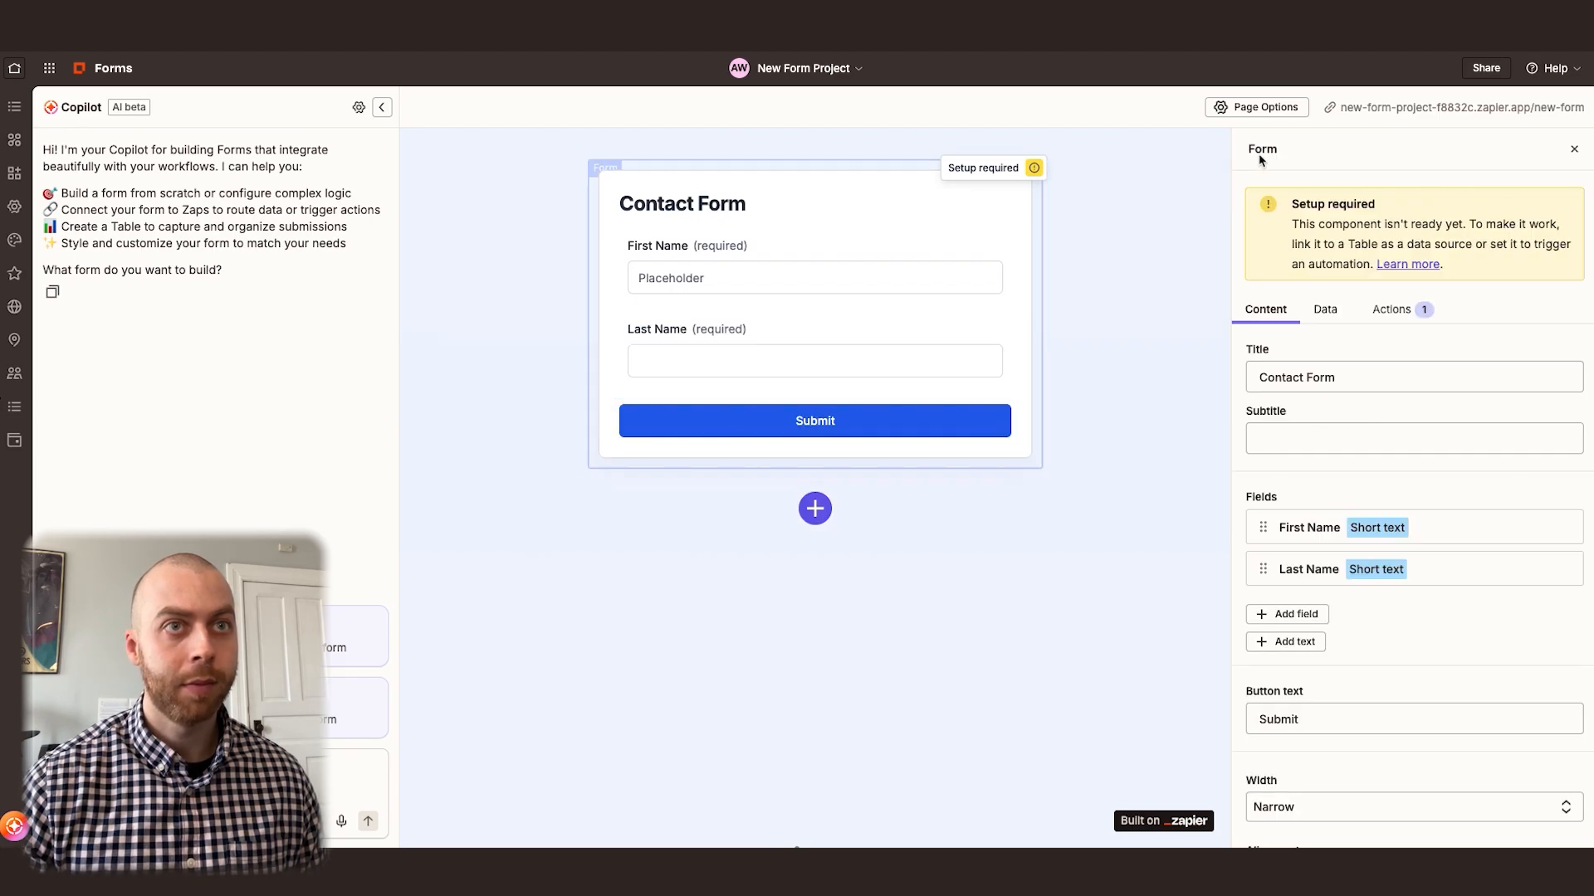
Add a required field of type Email labelled "Email" to the form
click(1293, 614)
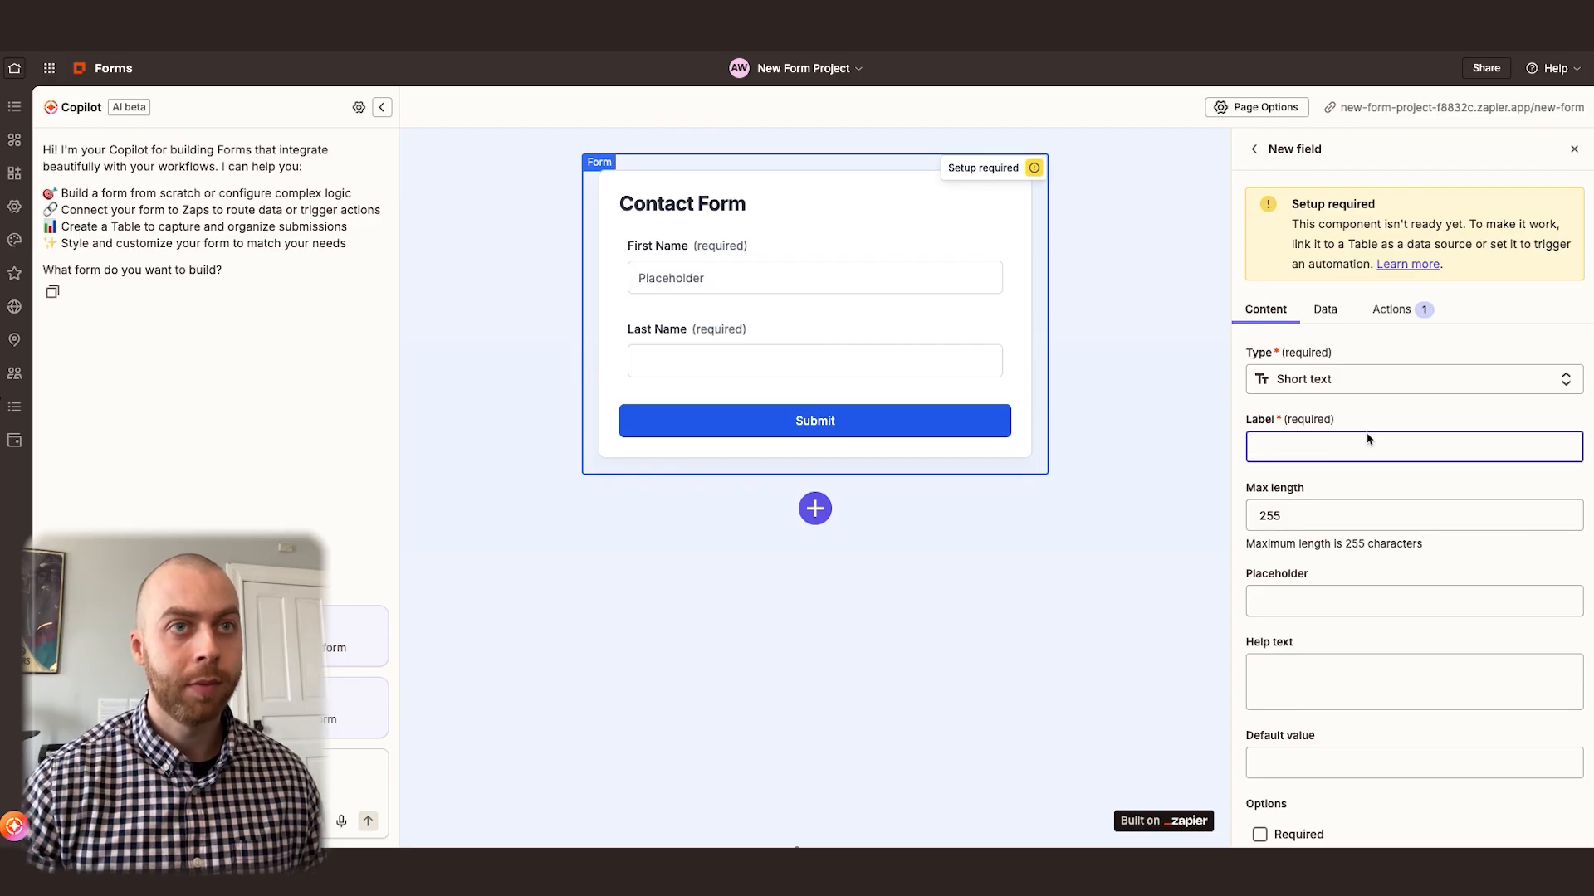
click(1340, 382)
click(1316, 510)
click(1305, 453)
text(Email)
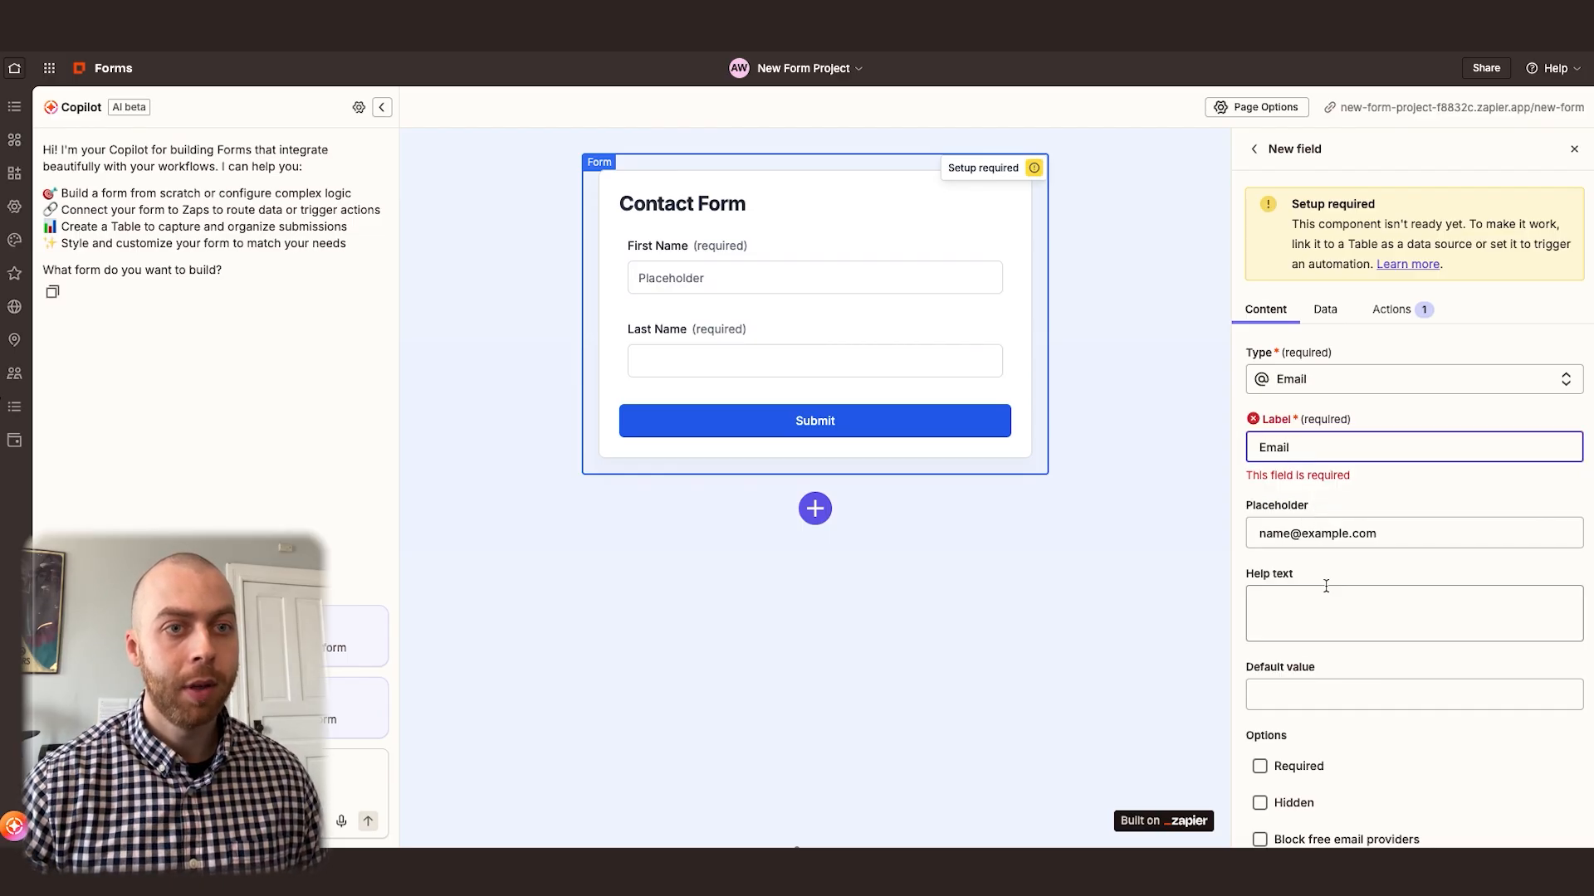
scroll(1320, 623, down, 3)
click(1292, 528)
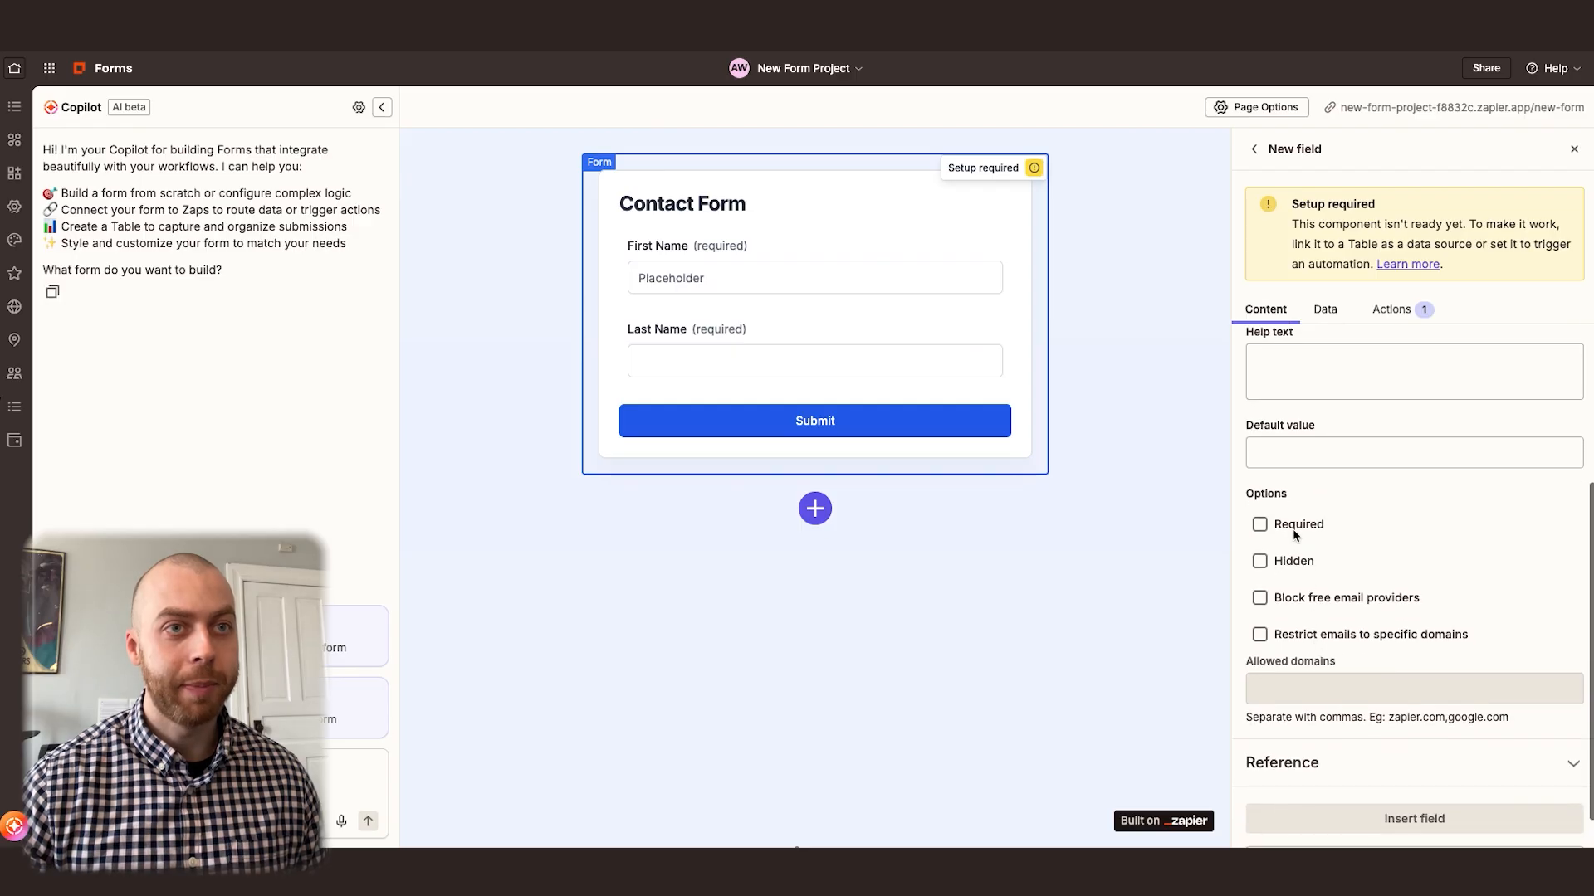
click(1386, 819)
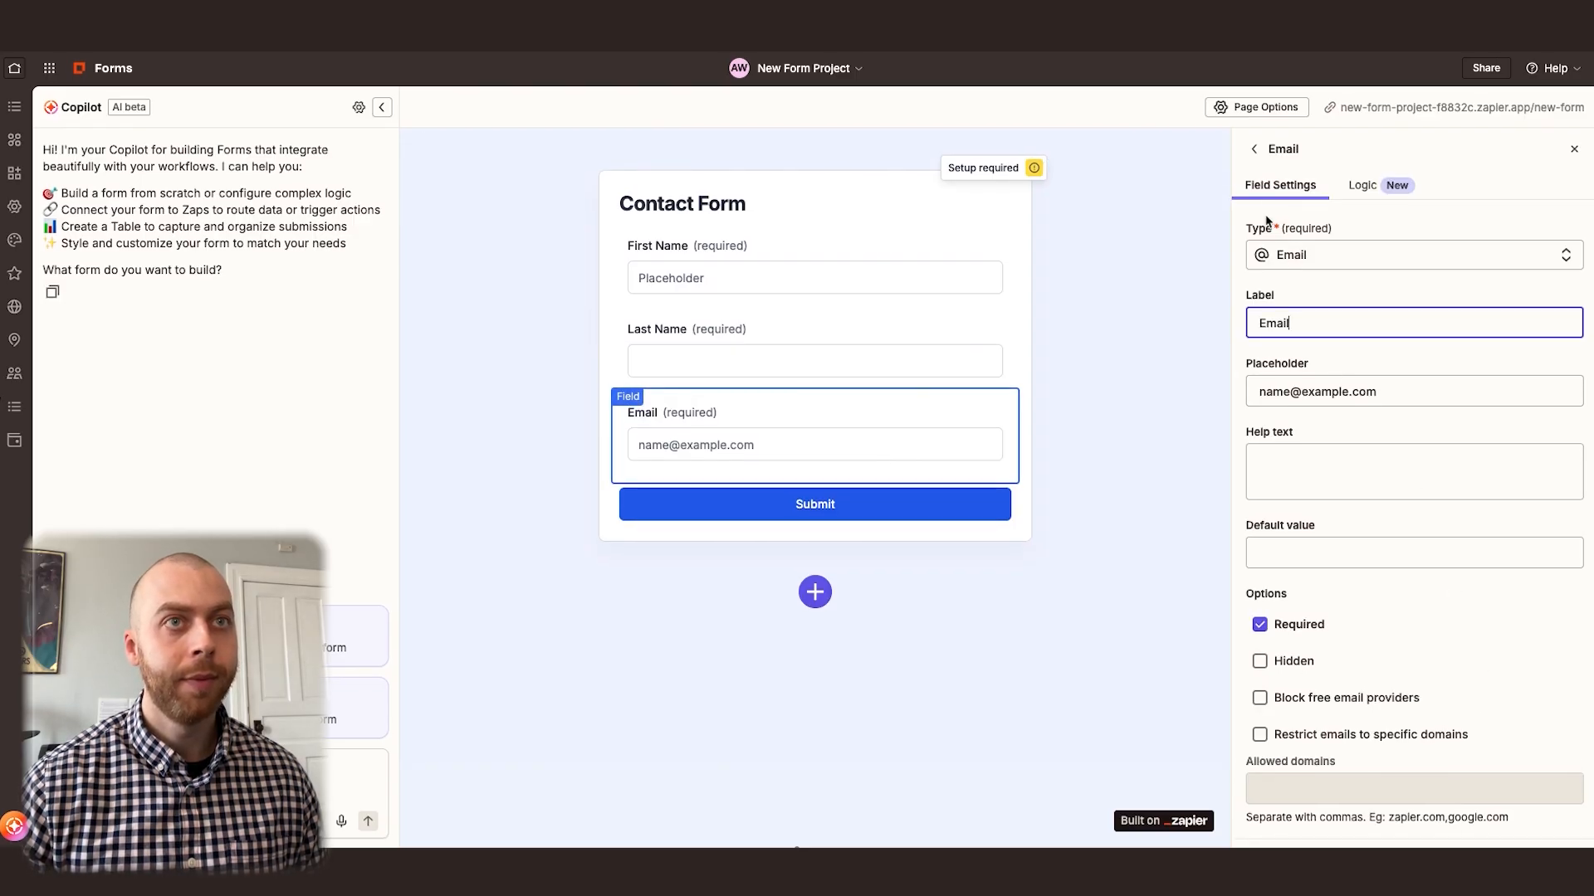
click(1255, 149)
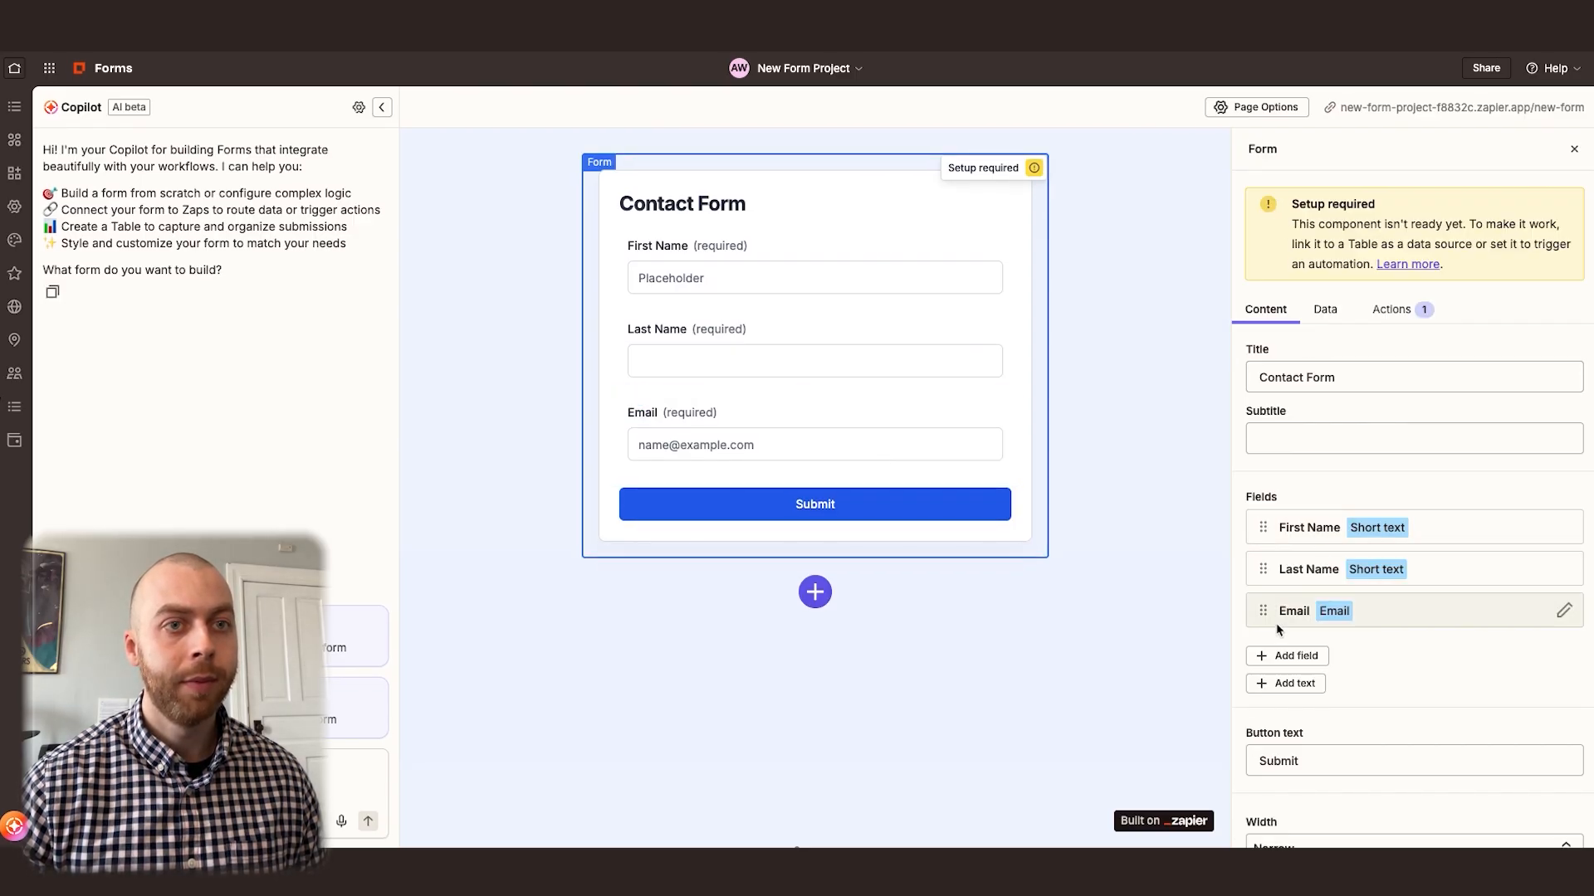
Add an optional field of type Phone number labelled "Phone Number" to the form
click(1292, 656)
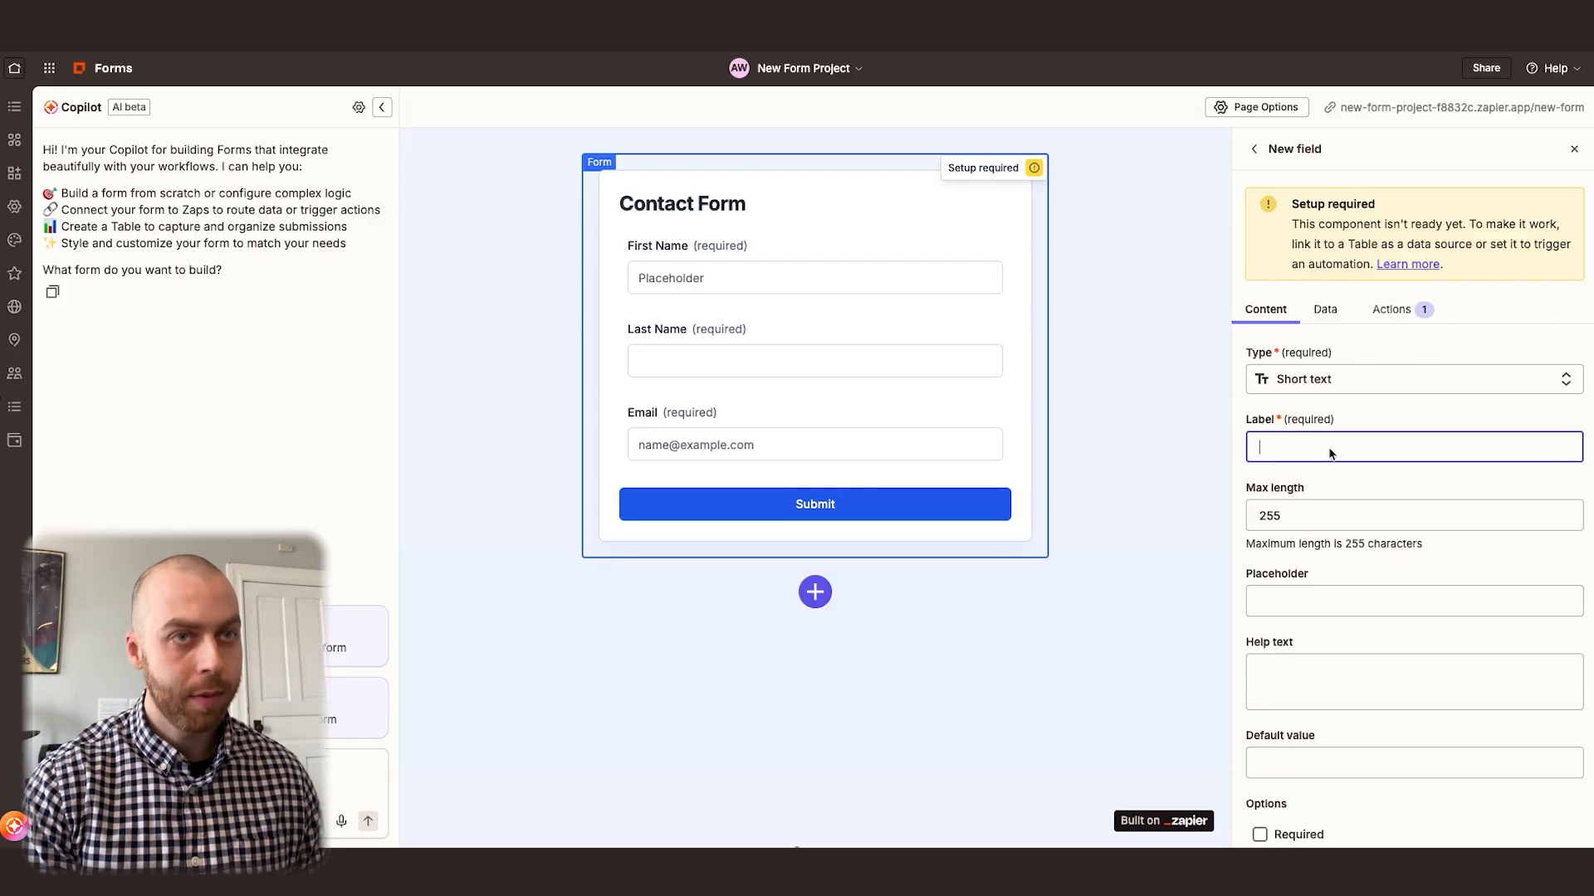
text(Phone Number)
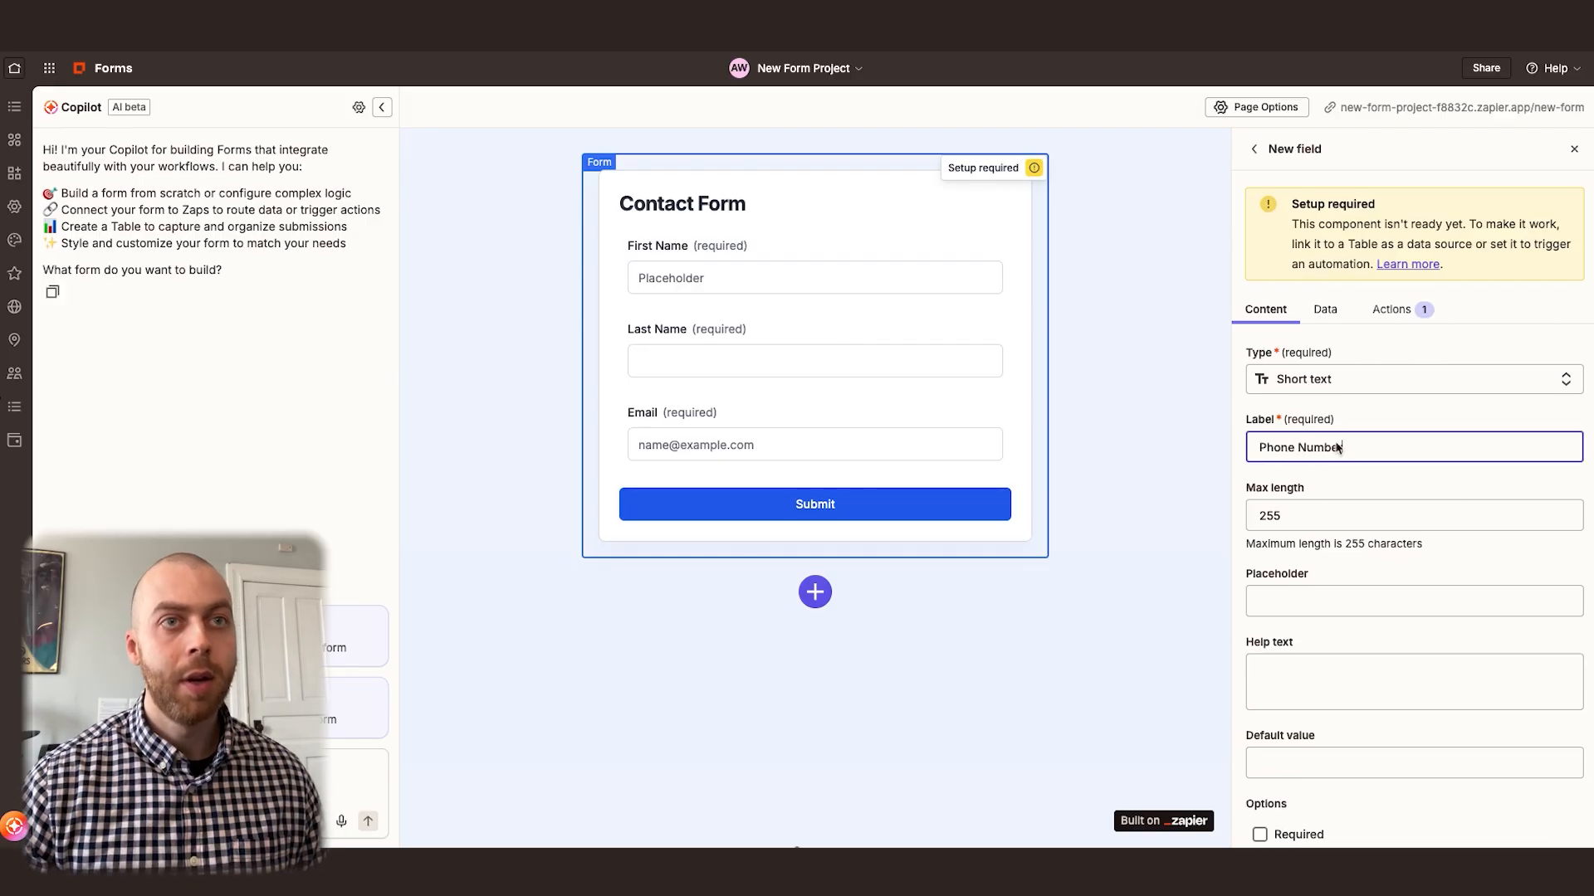
click(1323, 385)
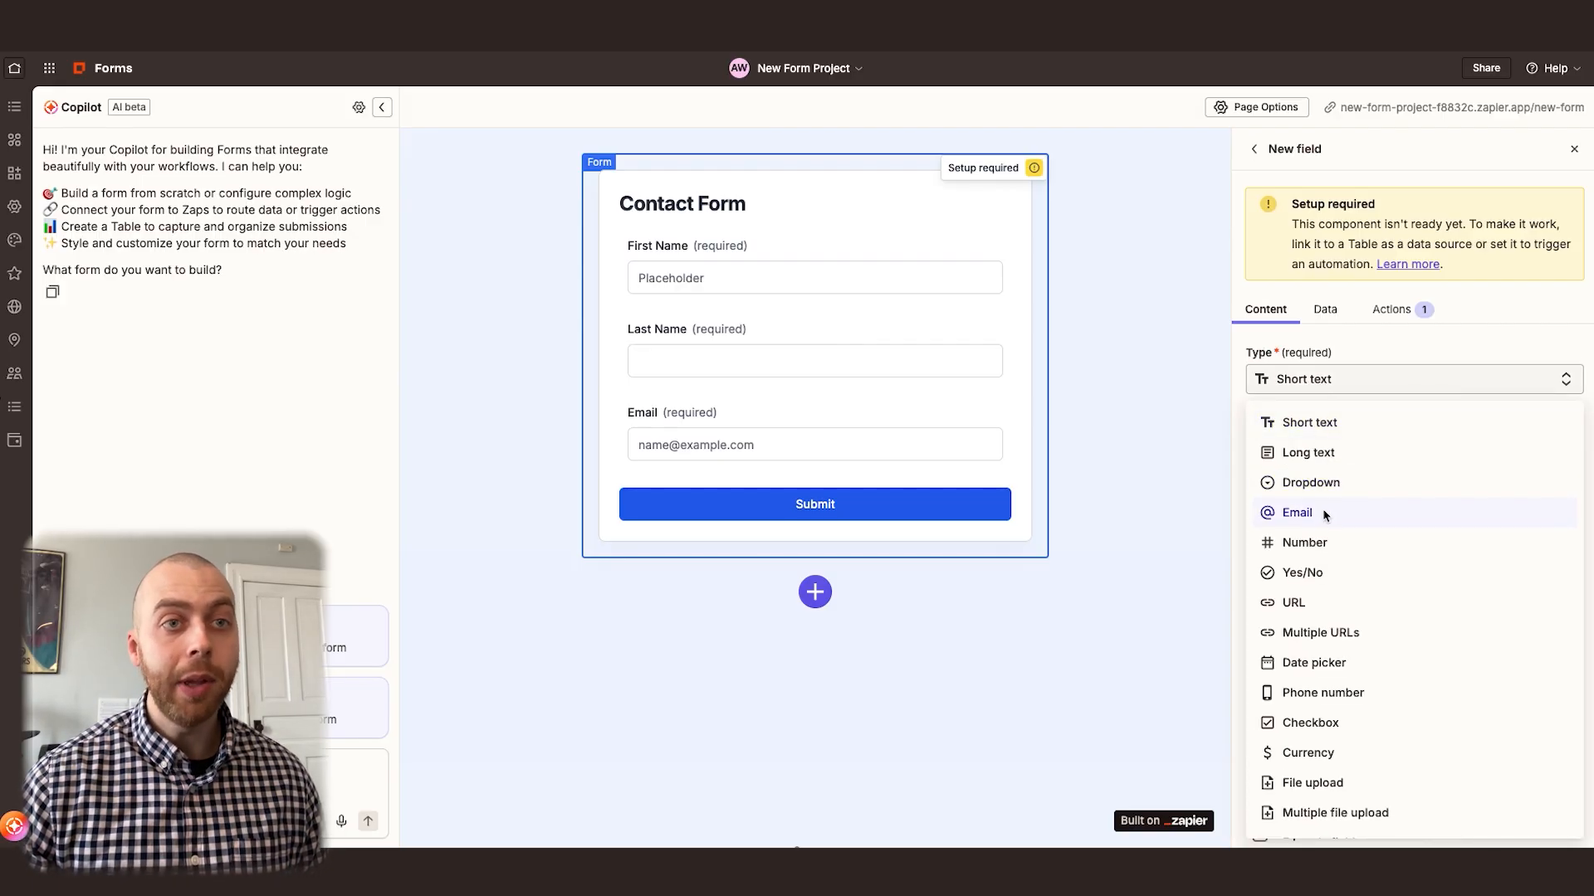
click(1330, 694)
scroll(1348, 503, down, 5)
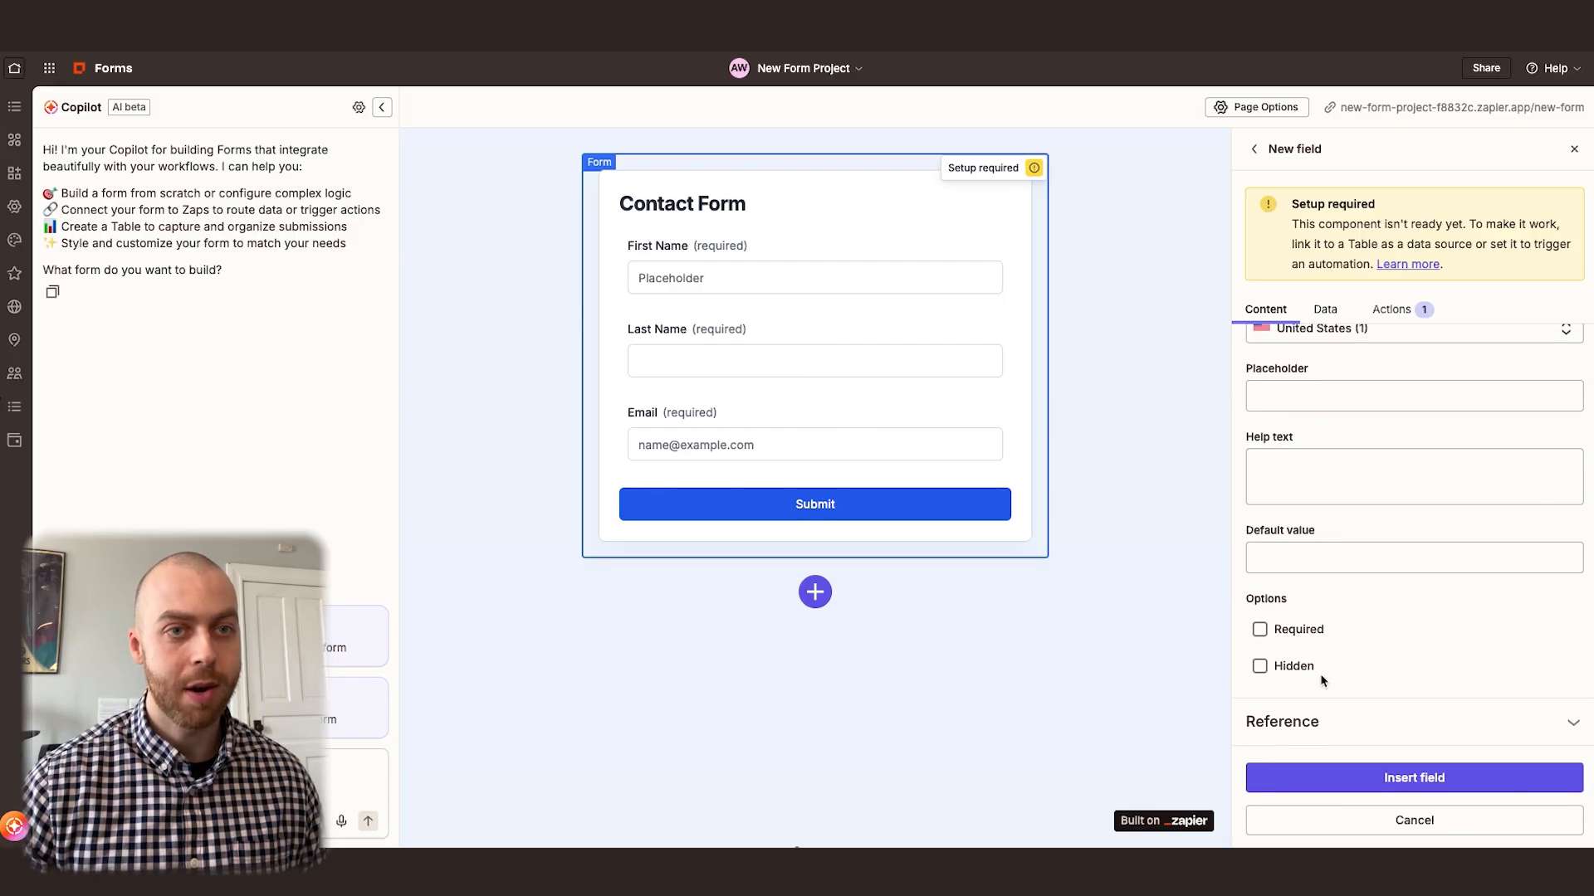
click(1401, 775)
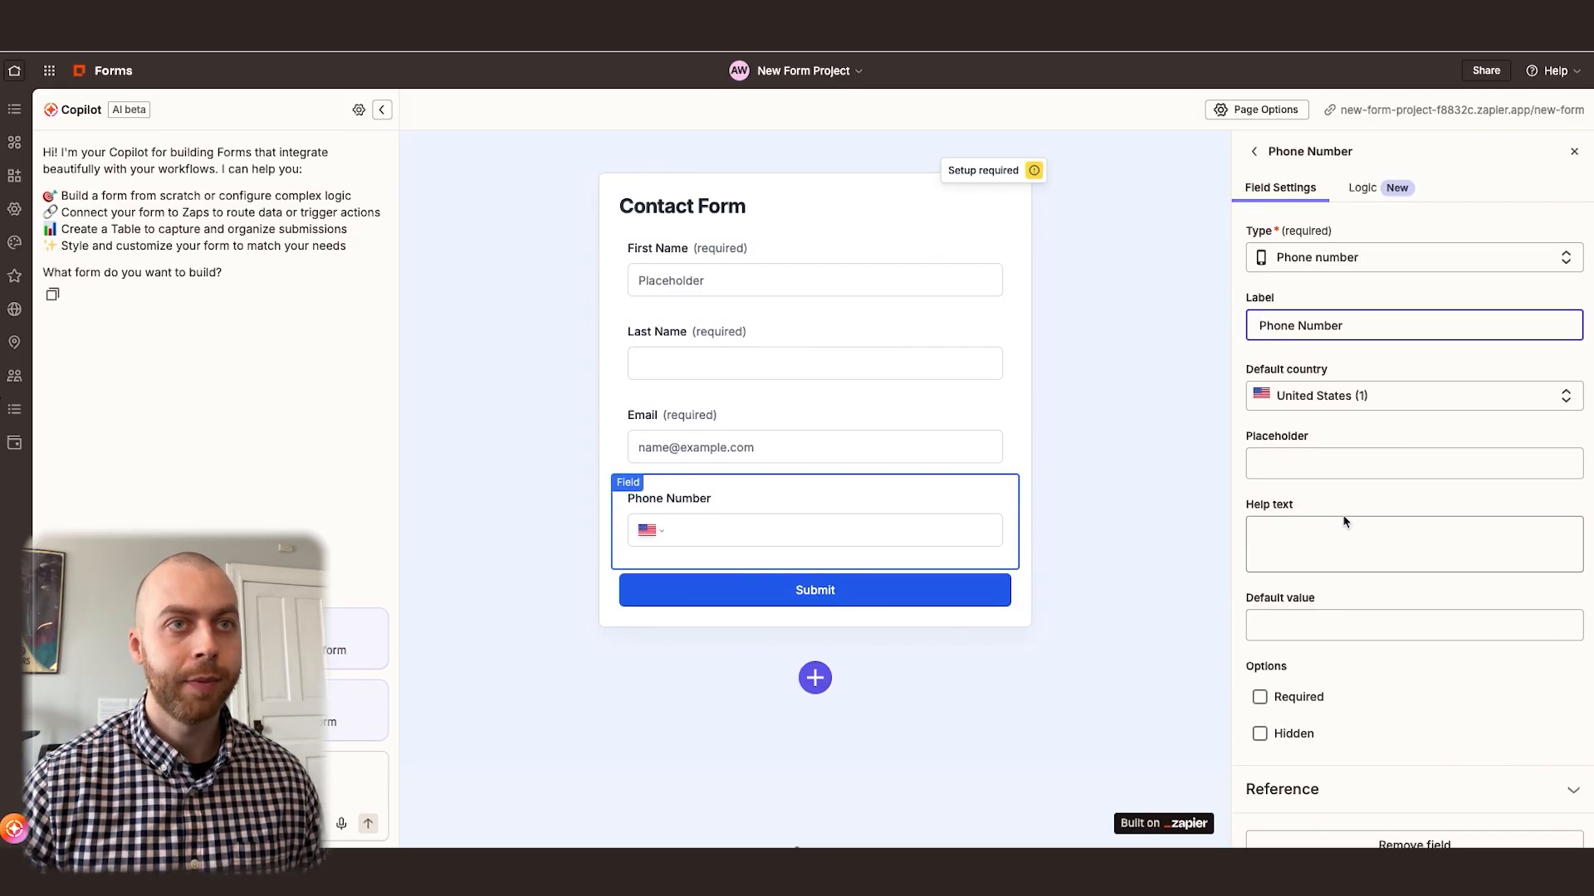
click(1253, 148)
Start a new field of type Dropdown and label it "Reason for Contacting"
click(1288, 697)
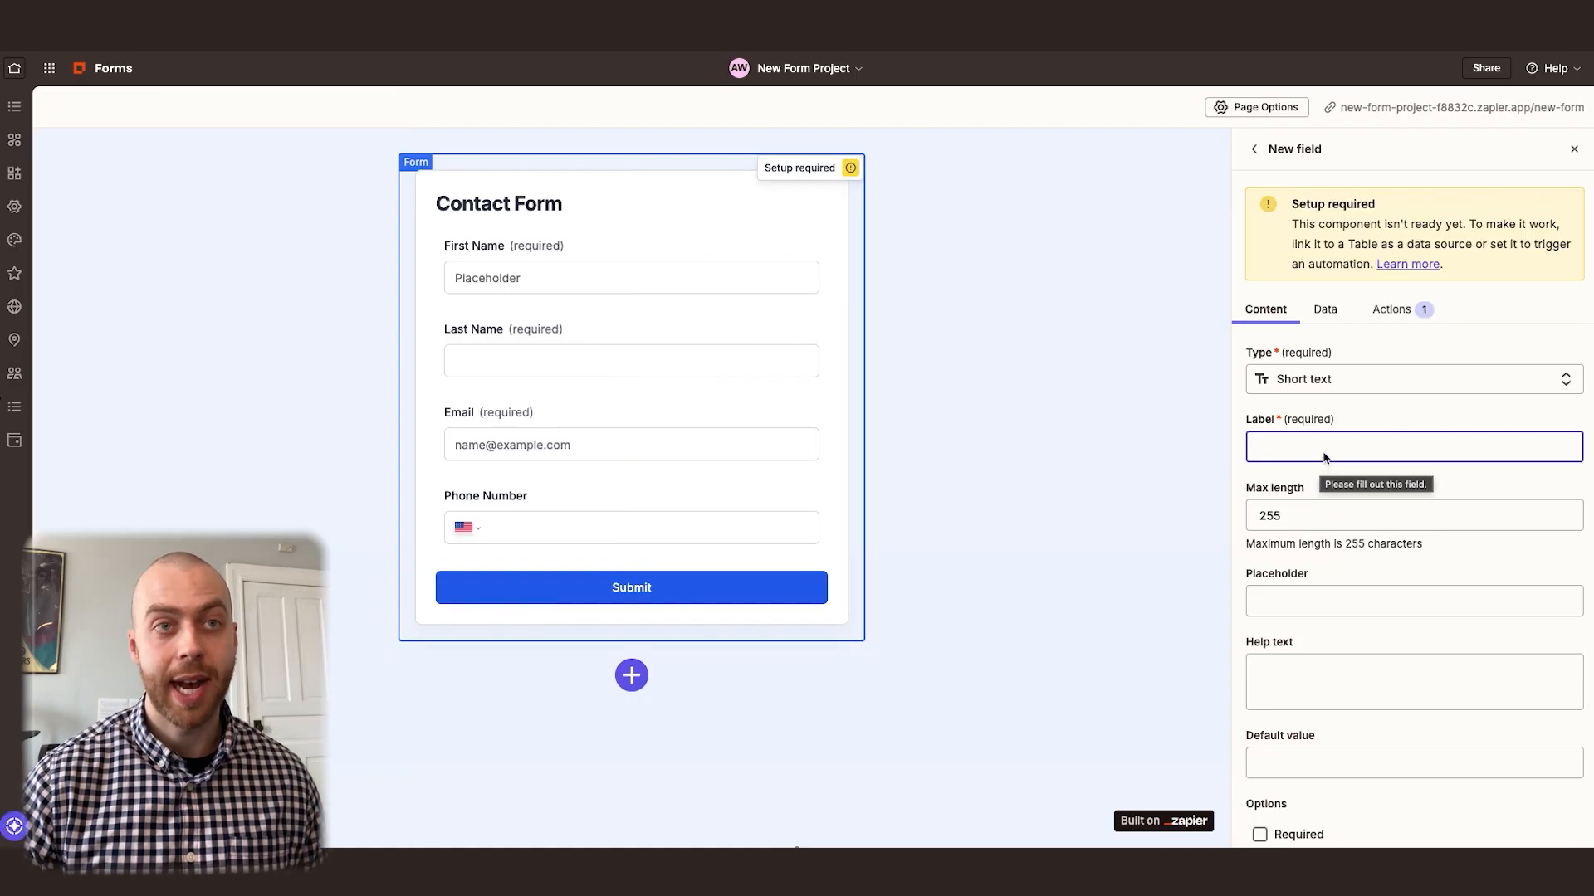
click(1331, 380)
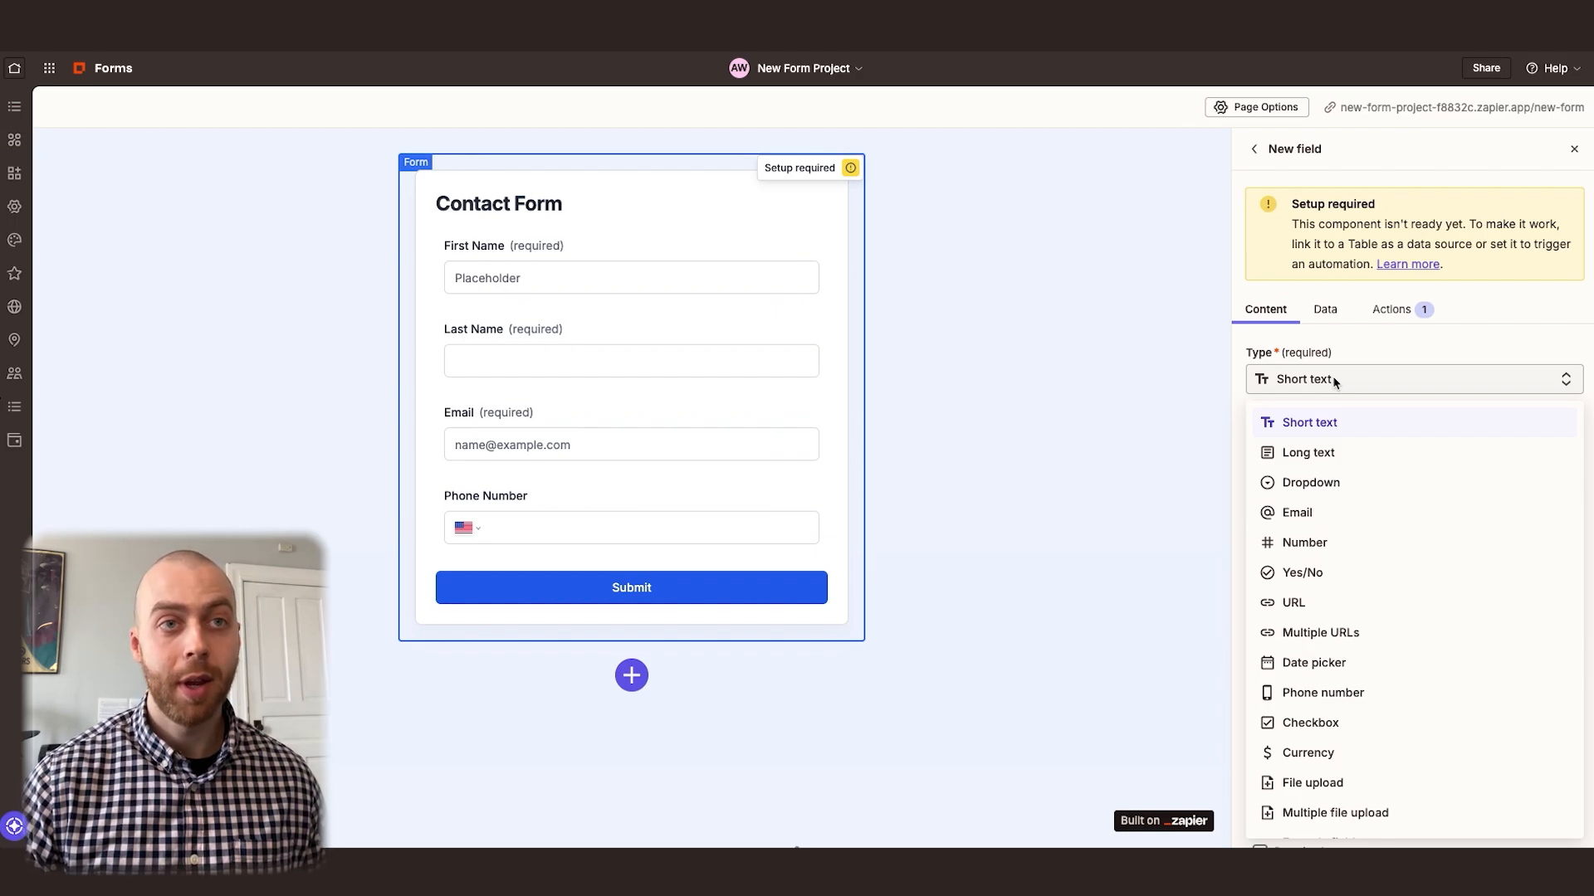
click(1318, 484)
click(1320, 451)
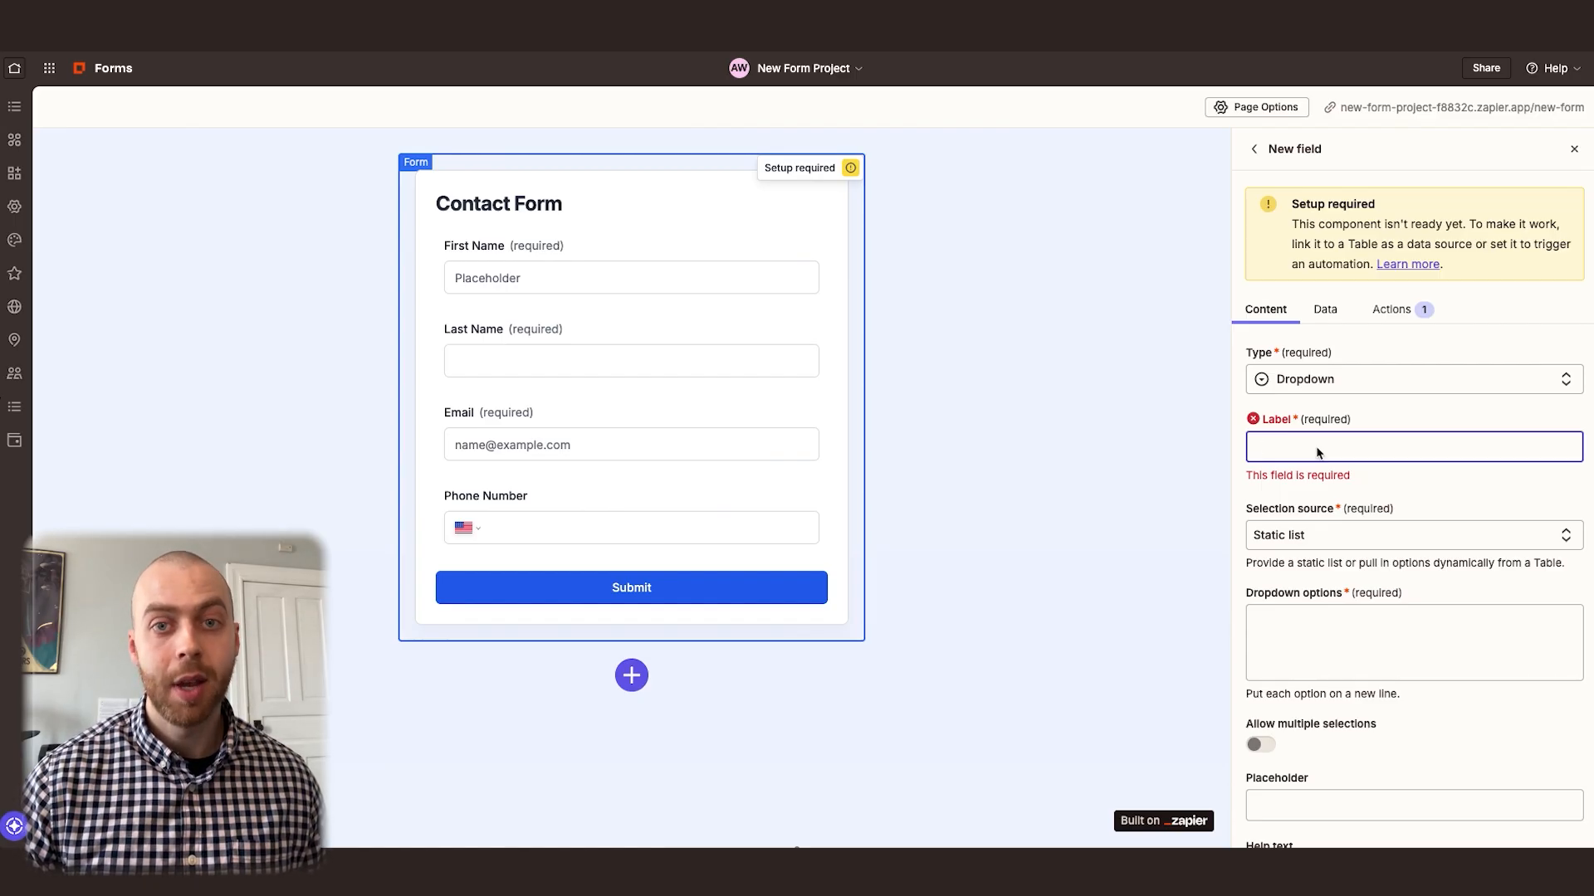
text(Reason for Contacting)
Give the dropdown the options Employment, Partnerships, Ordering and Other, make it required and insert it into the form
click(1313, 629)
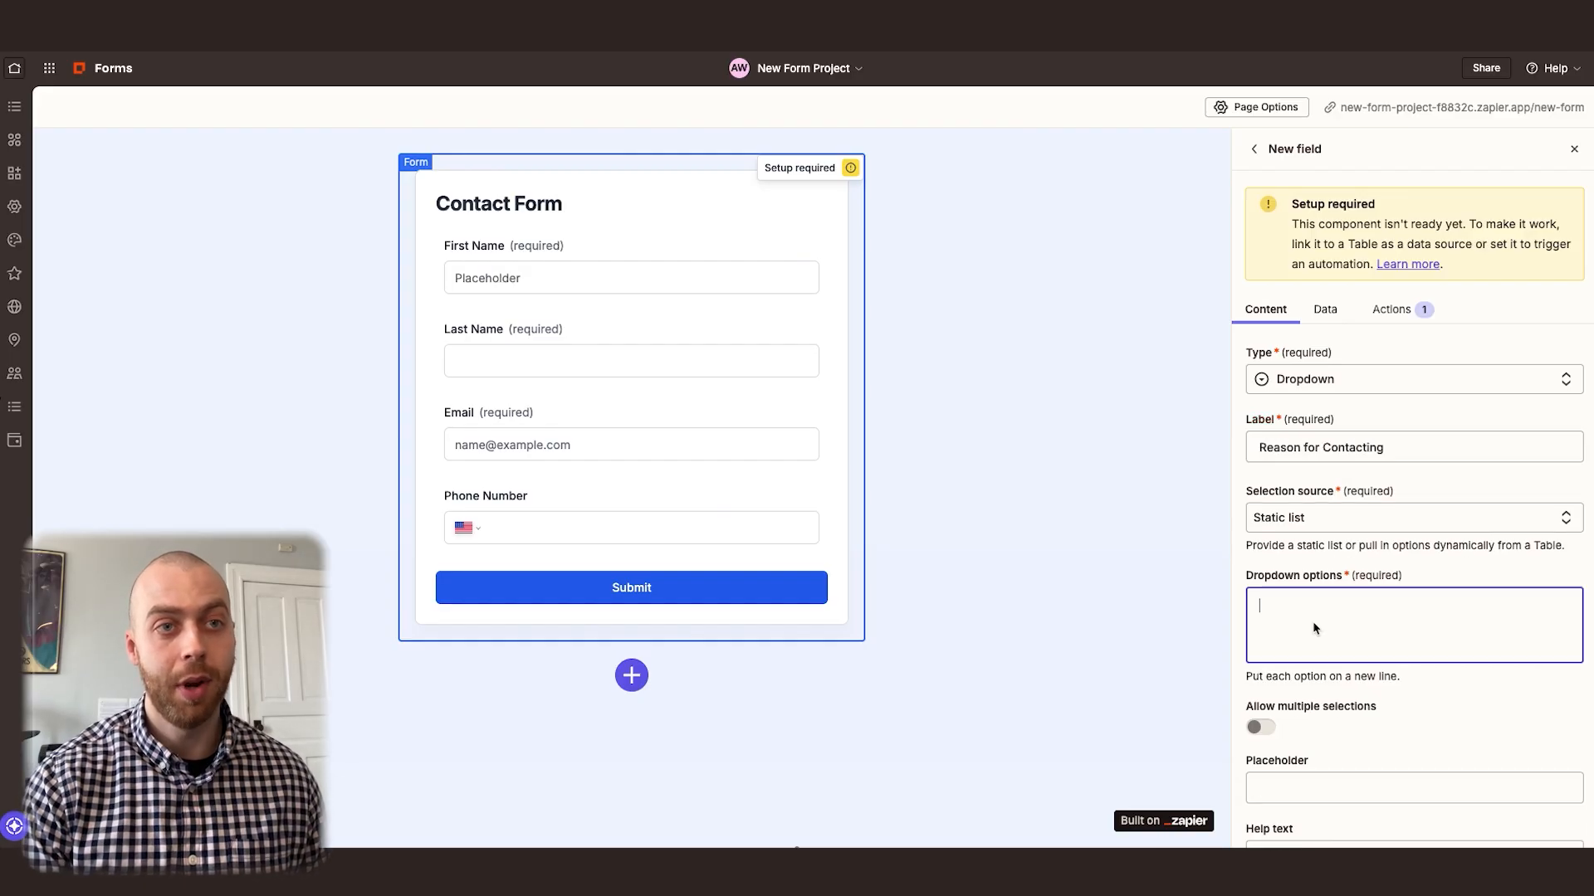
text(Employment)
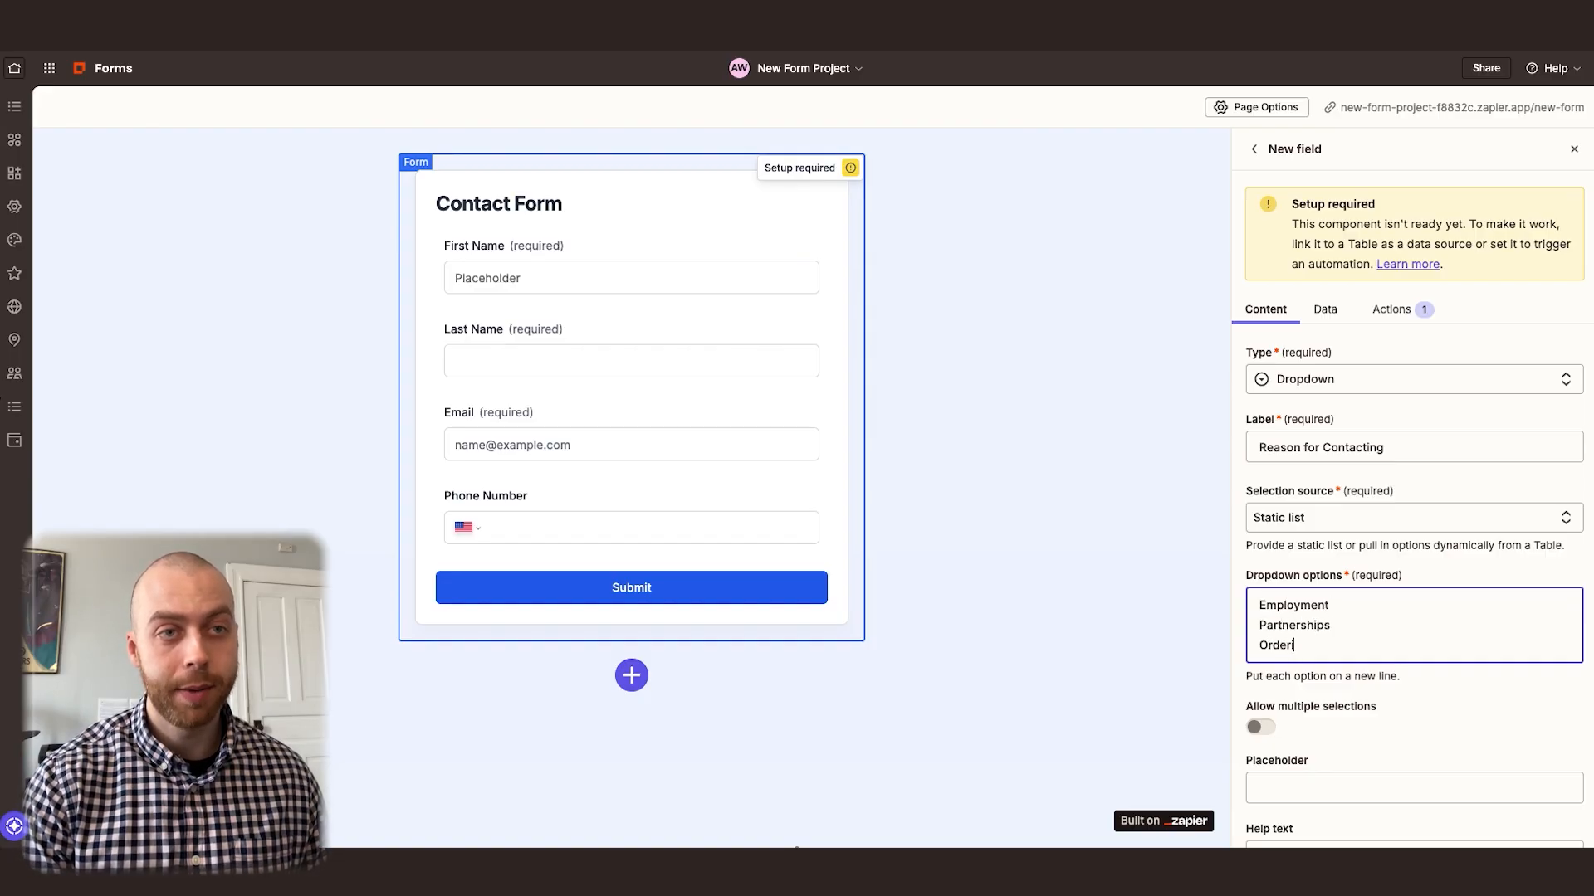
key(Return)
text(Partnerships)
key(Return)
text(Ordering)
key(Return)
text(Other)
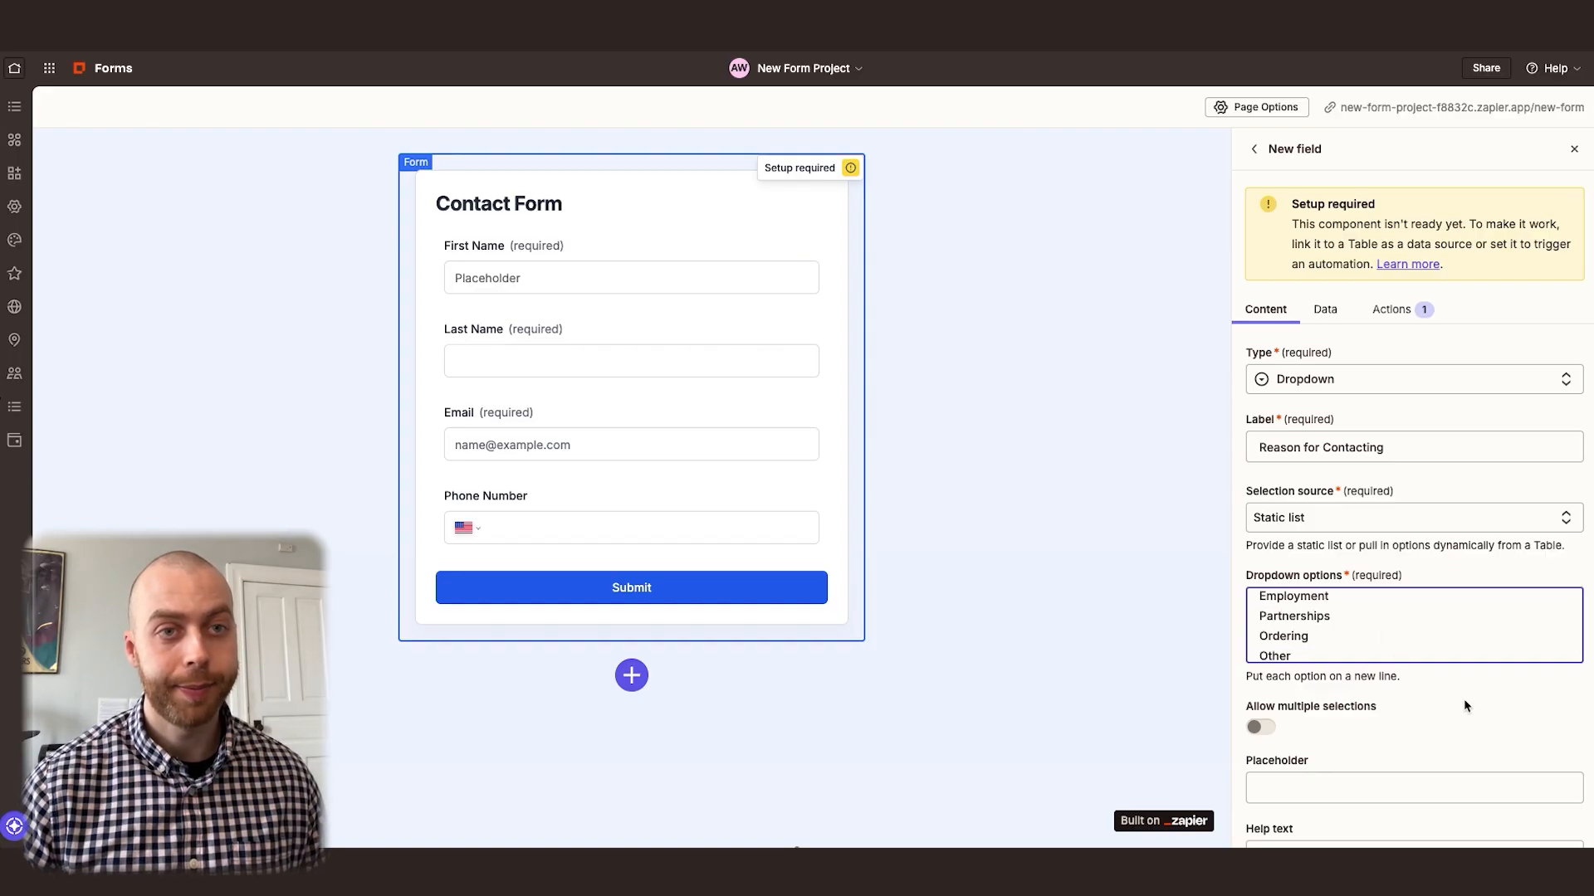
scroll(1420, 647, down, 4)
click(1290, 700)
scroll(1351, 685, down, 1)
click(1403, 778)
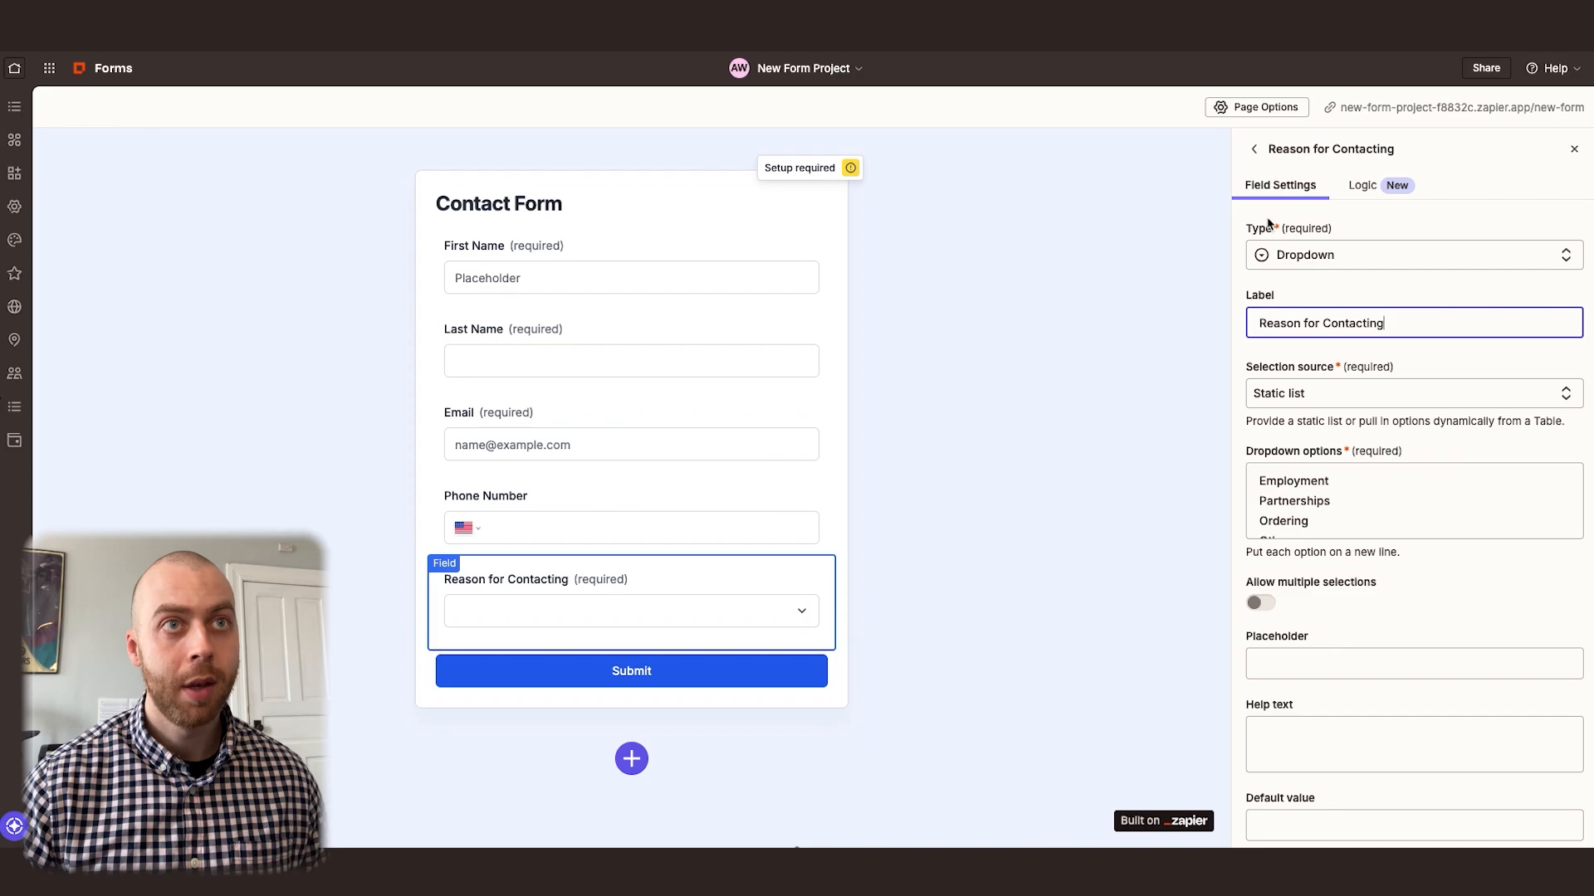
click(1250, 148)
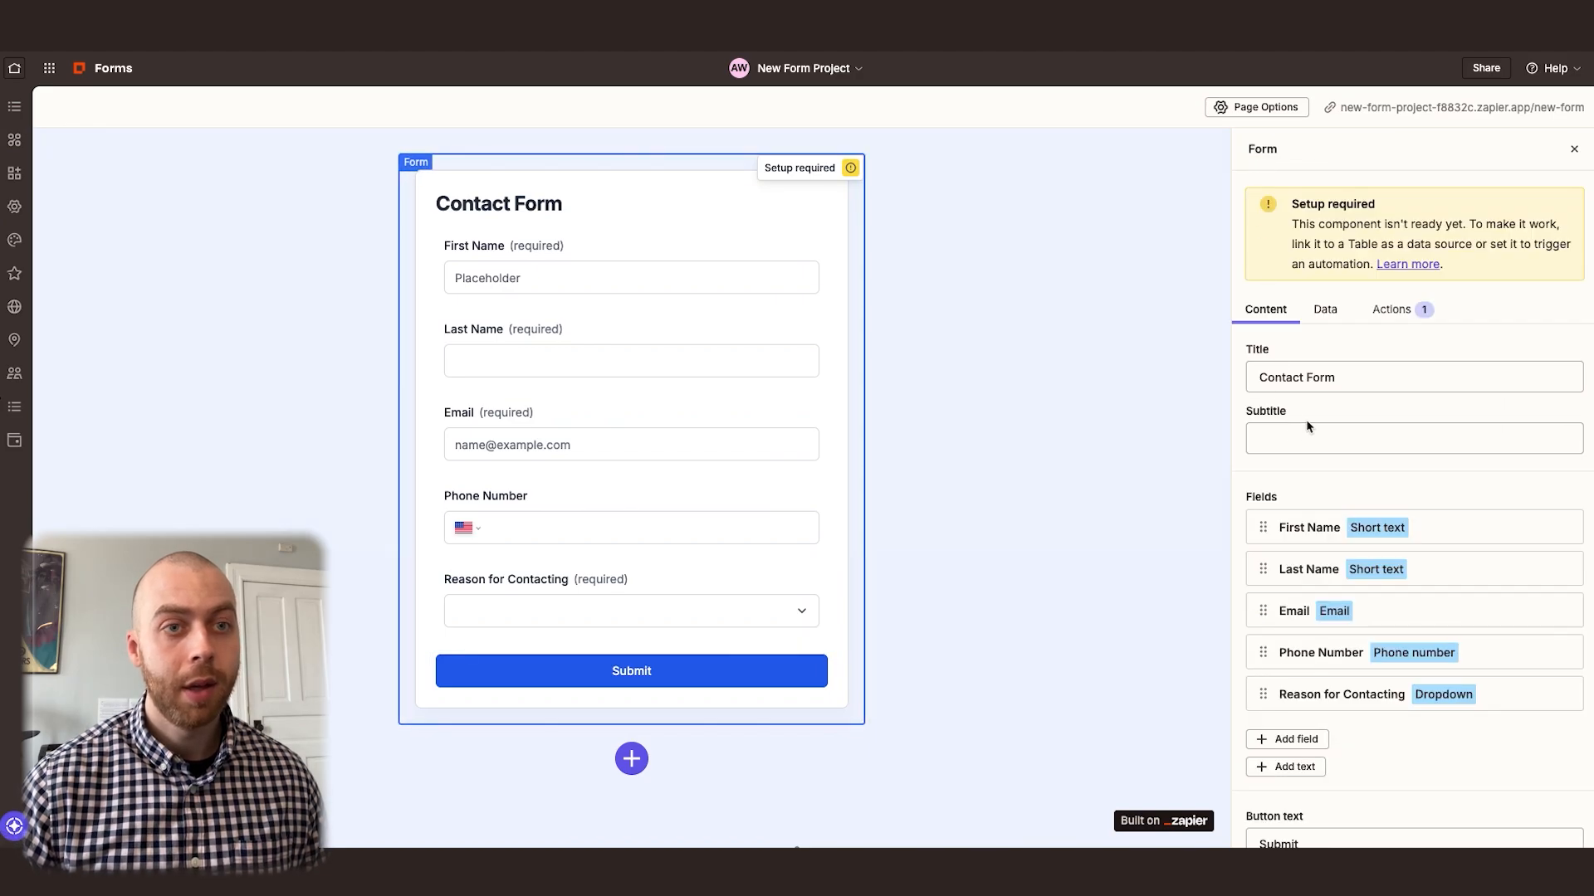
Add an optional short text field labelled "Company" to the form
scroll(1309, 423, down, 3)
click(1288, 590)
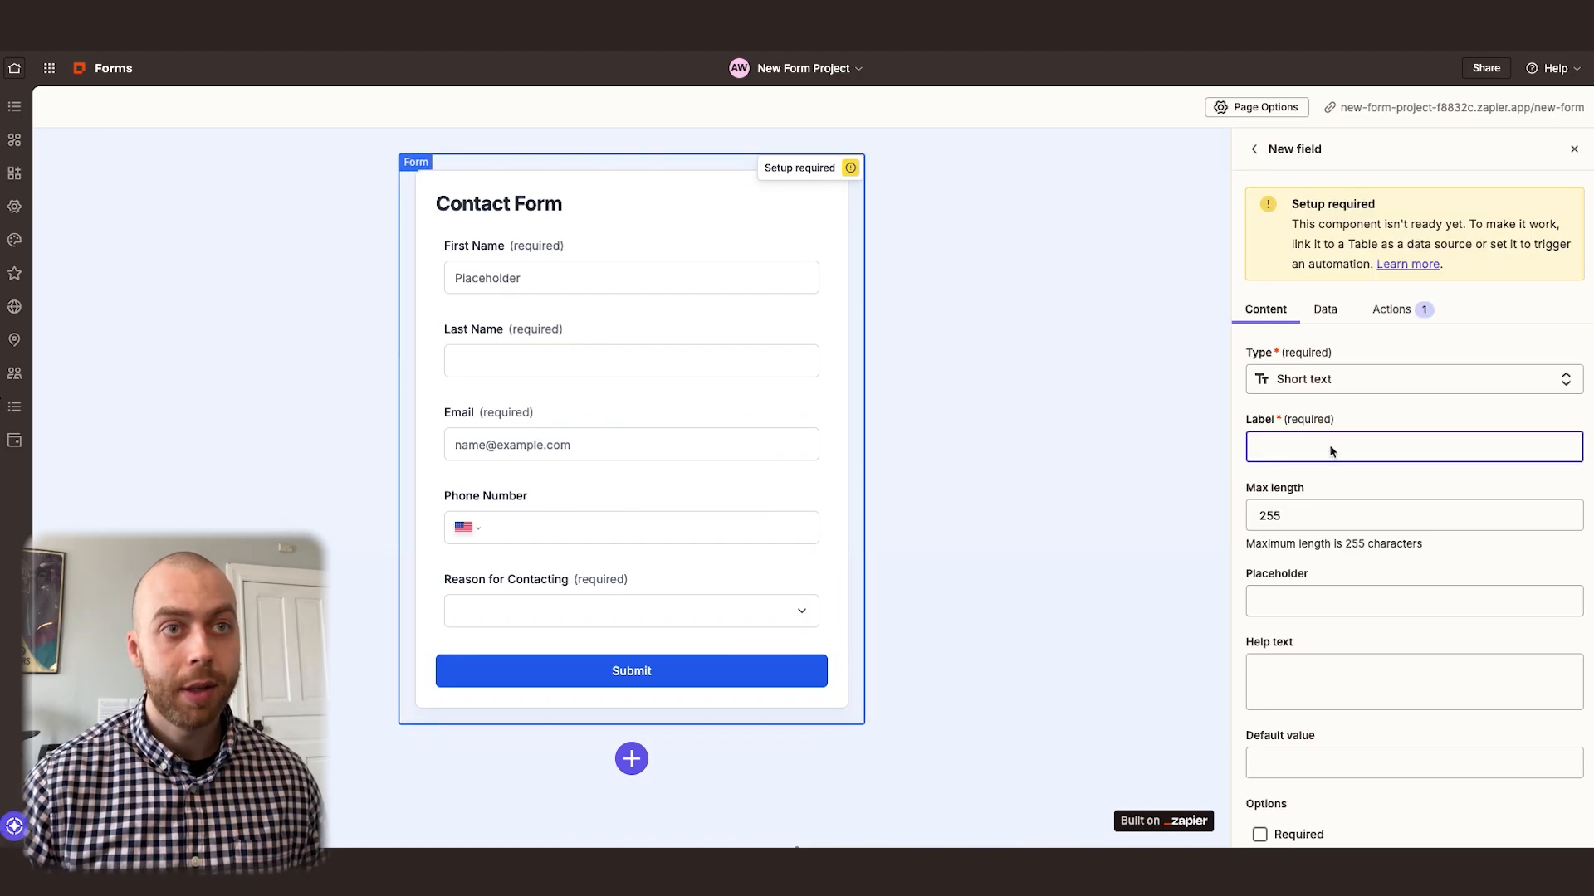
text(Company)
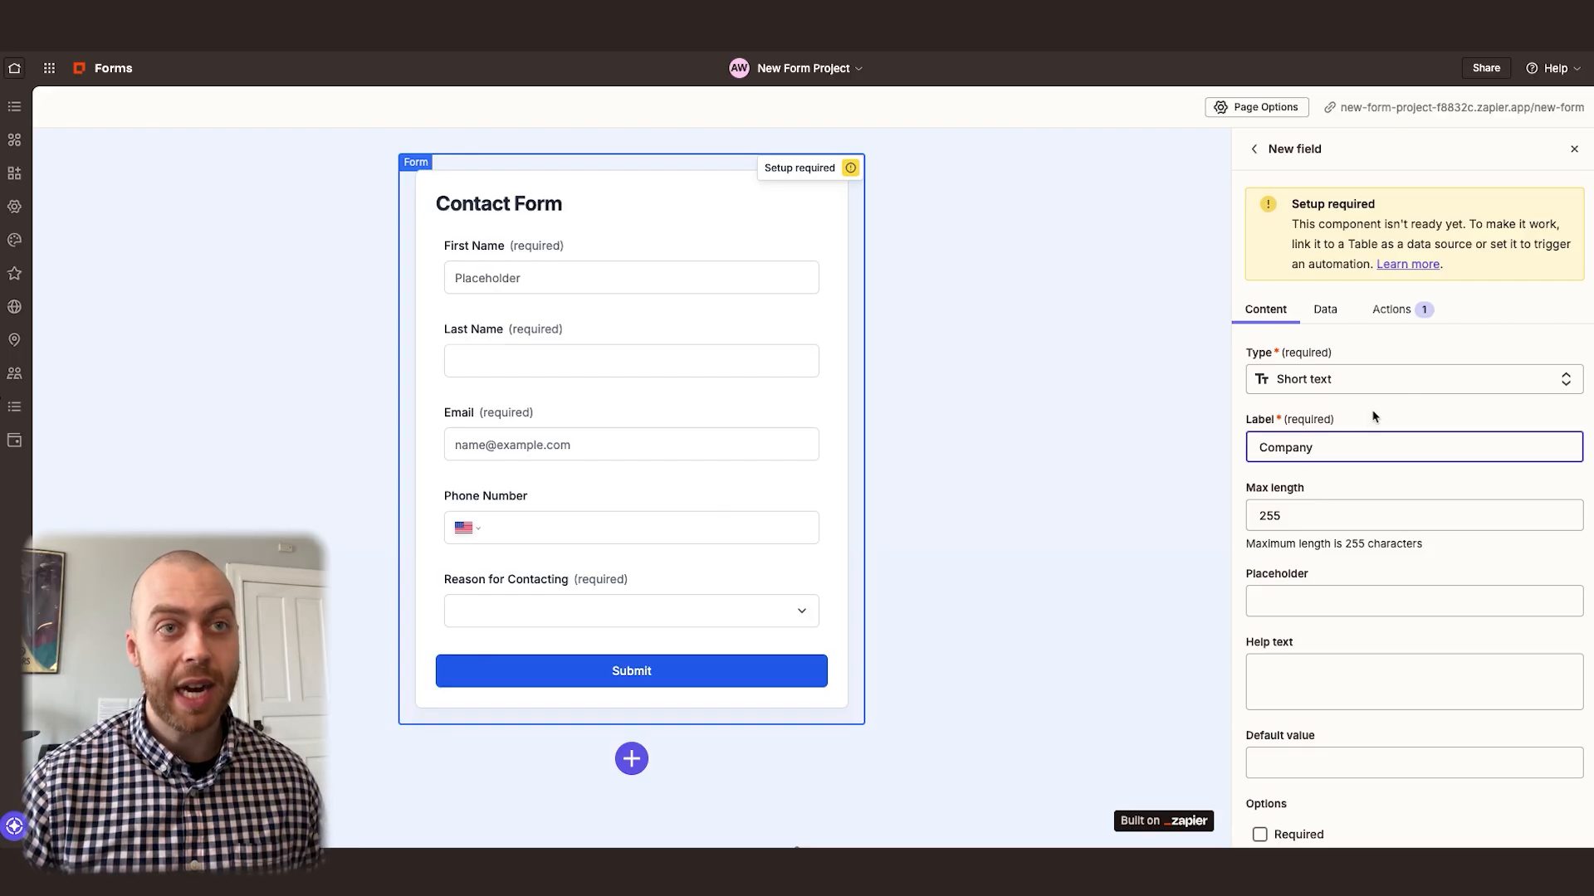
scroll(1328, 531, down, 3)
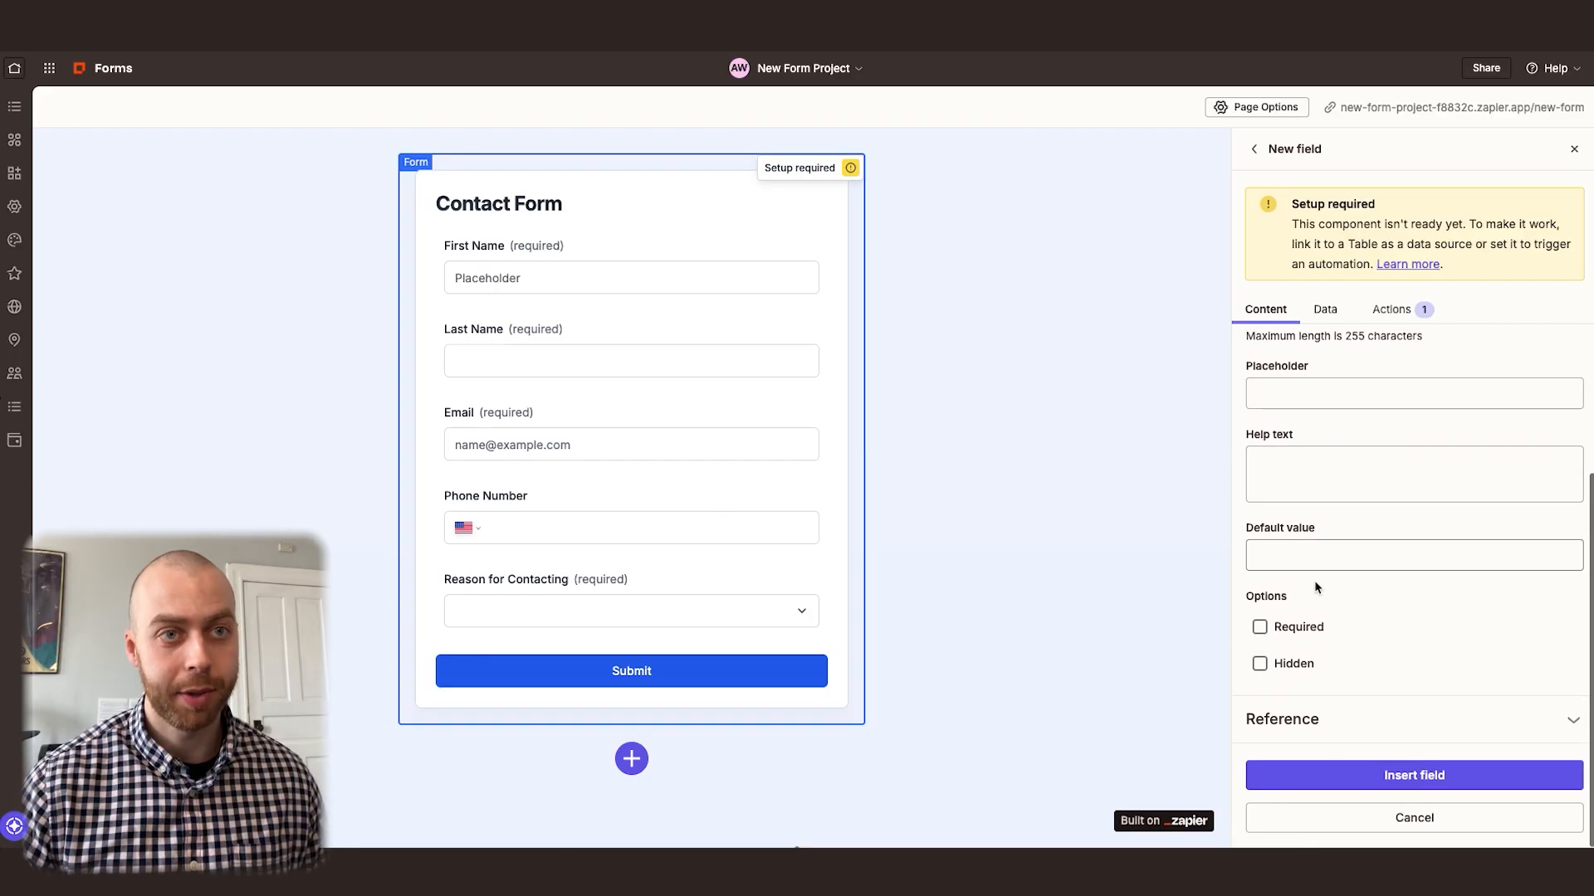
click(1406, 781)
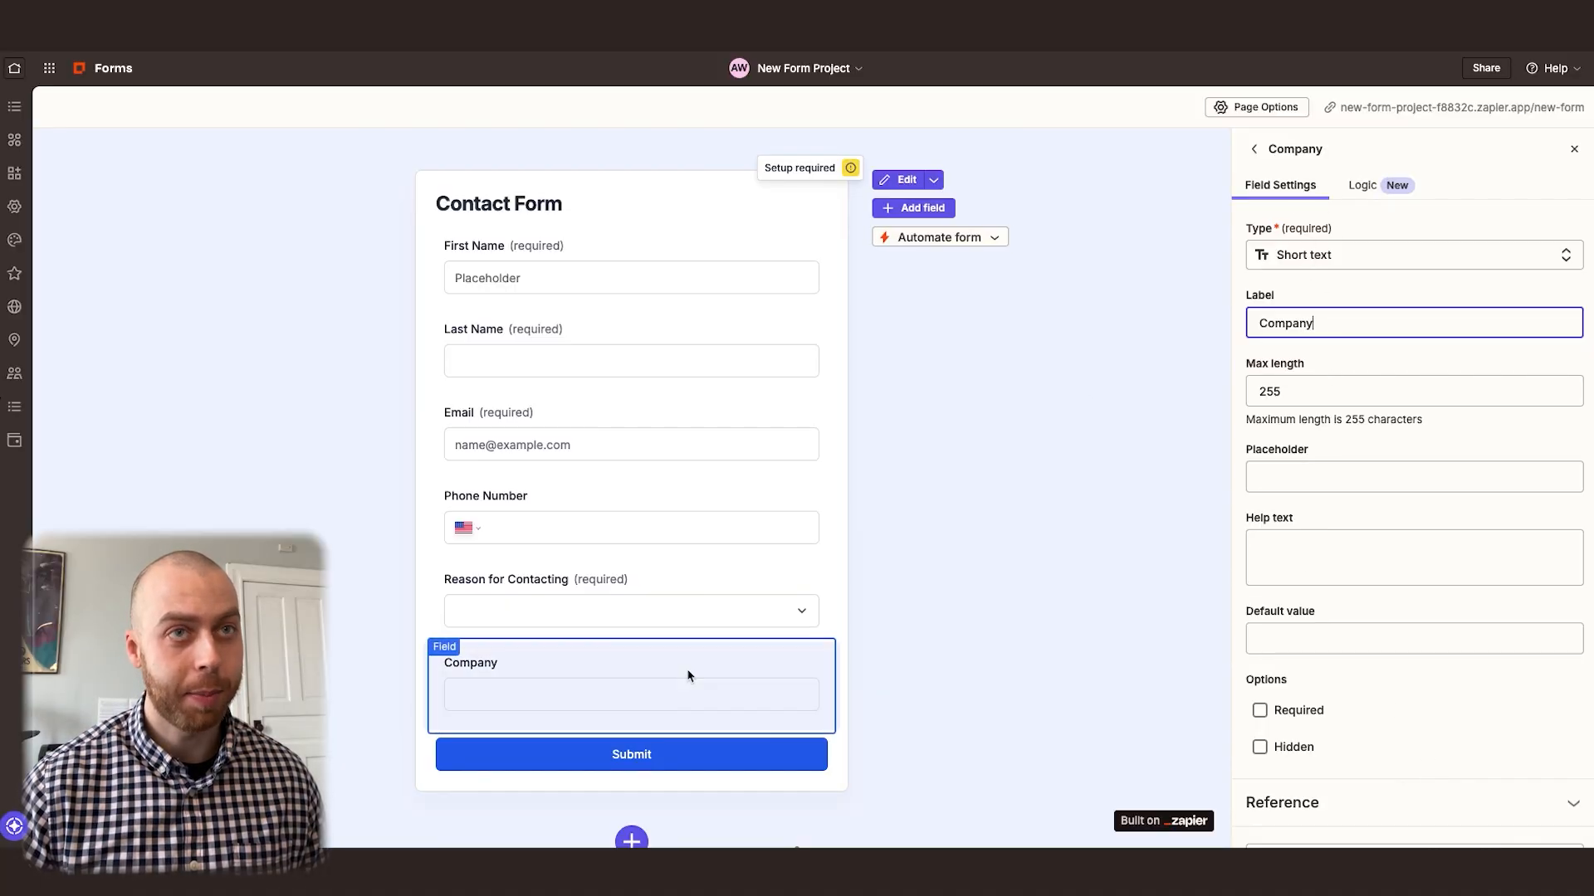
Add display logic to the Company field so it only shows when Reason for Contacting is exactly Partnerships, and save it
click(1370, 189)
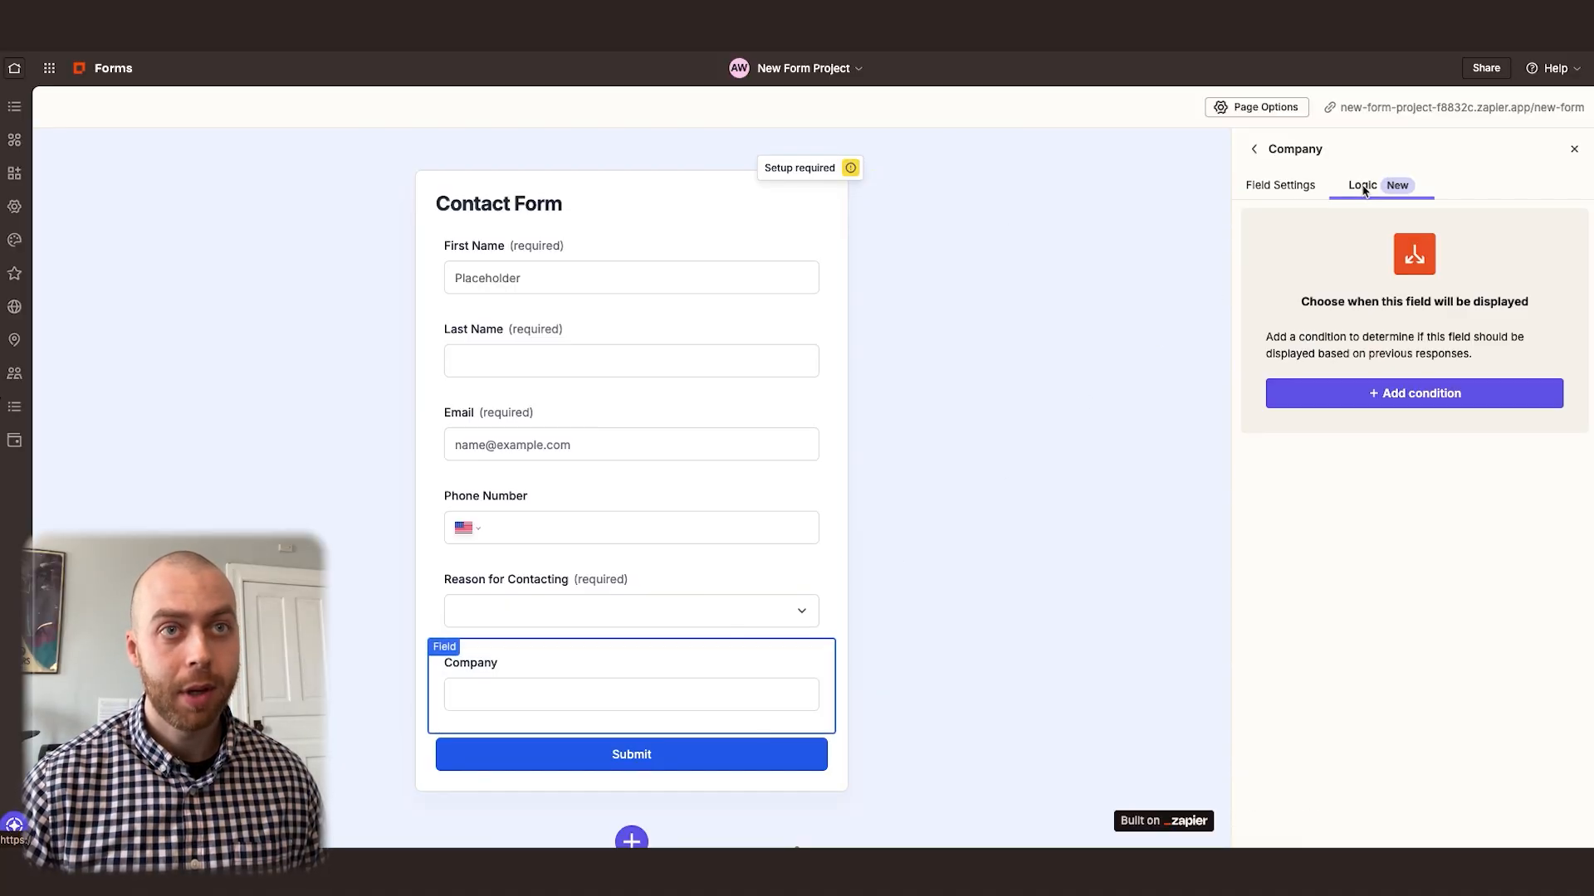
click(1398, 399)
click(1332, 347)
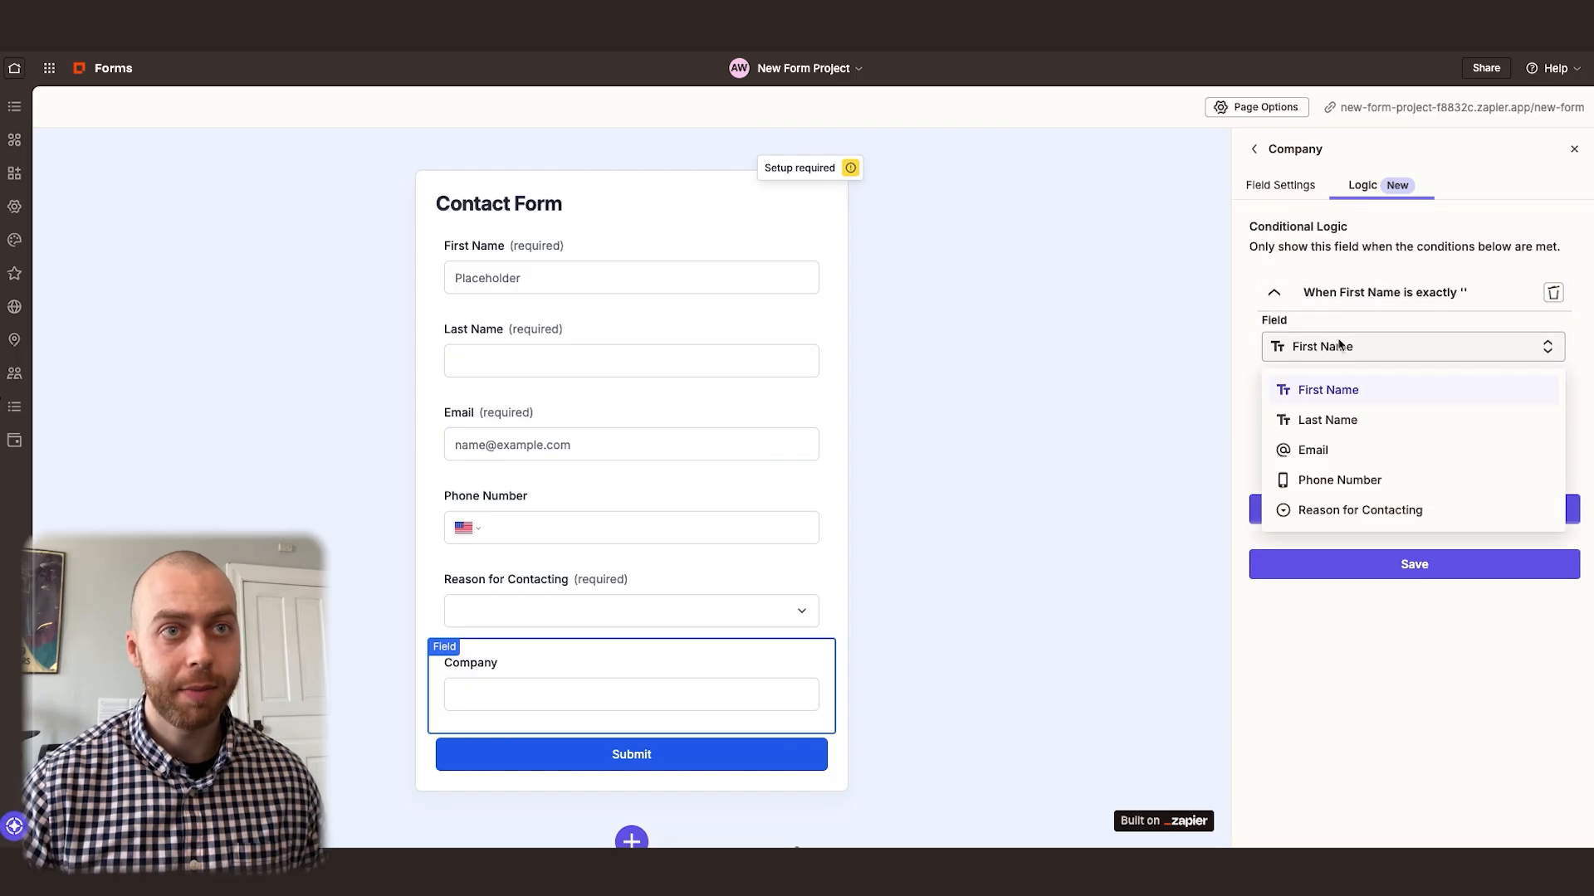
click(1351, 510)
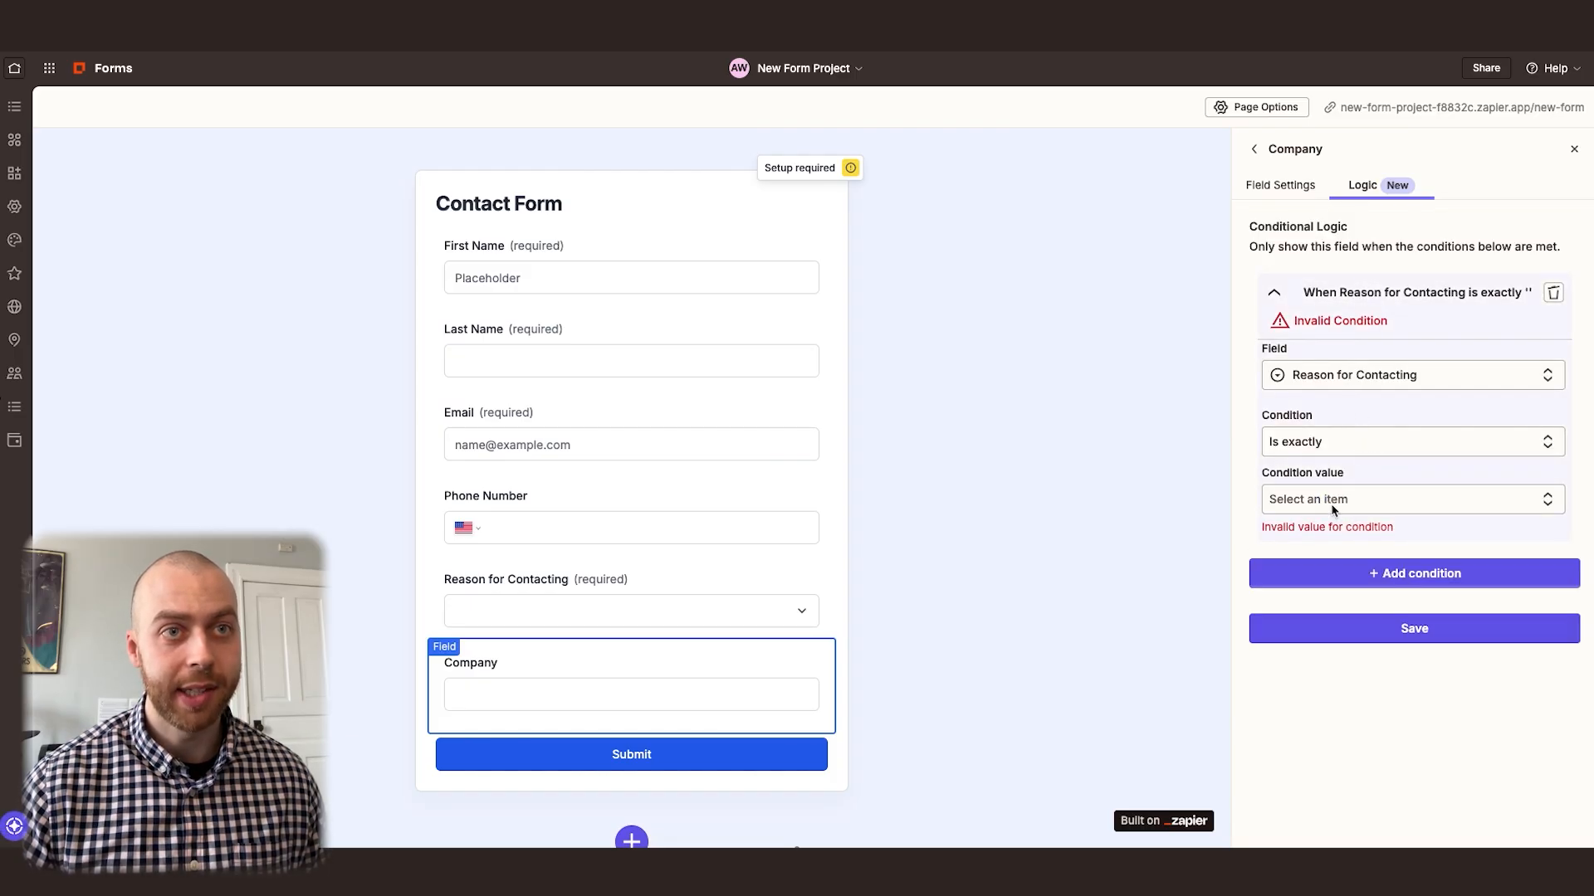
click(1362, 499)
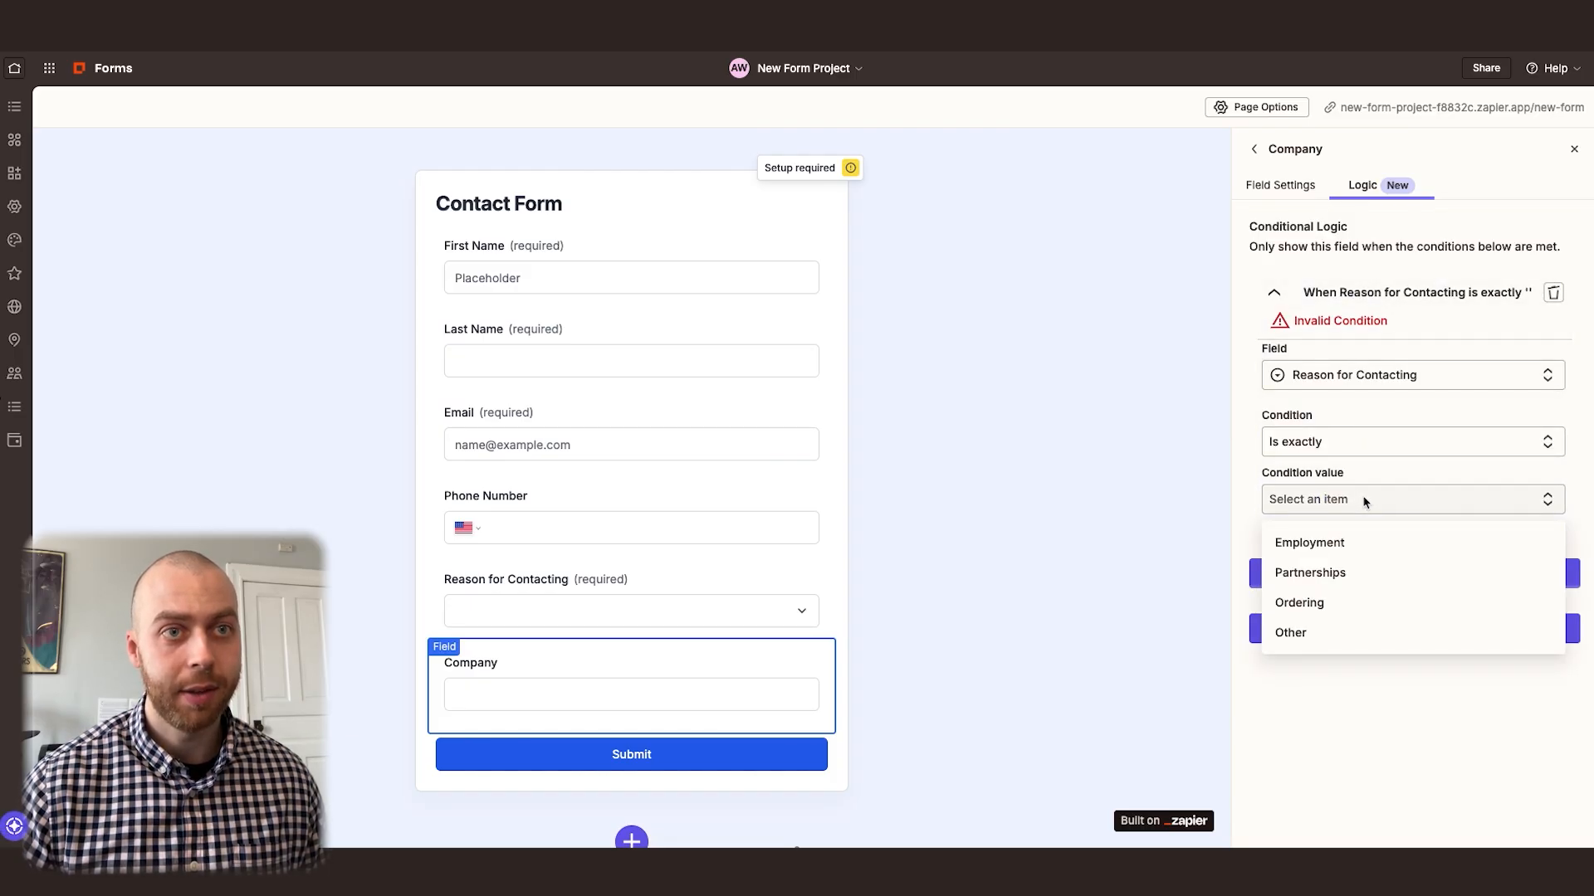
click(1328, 575)
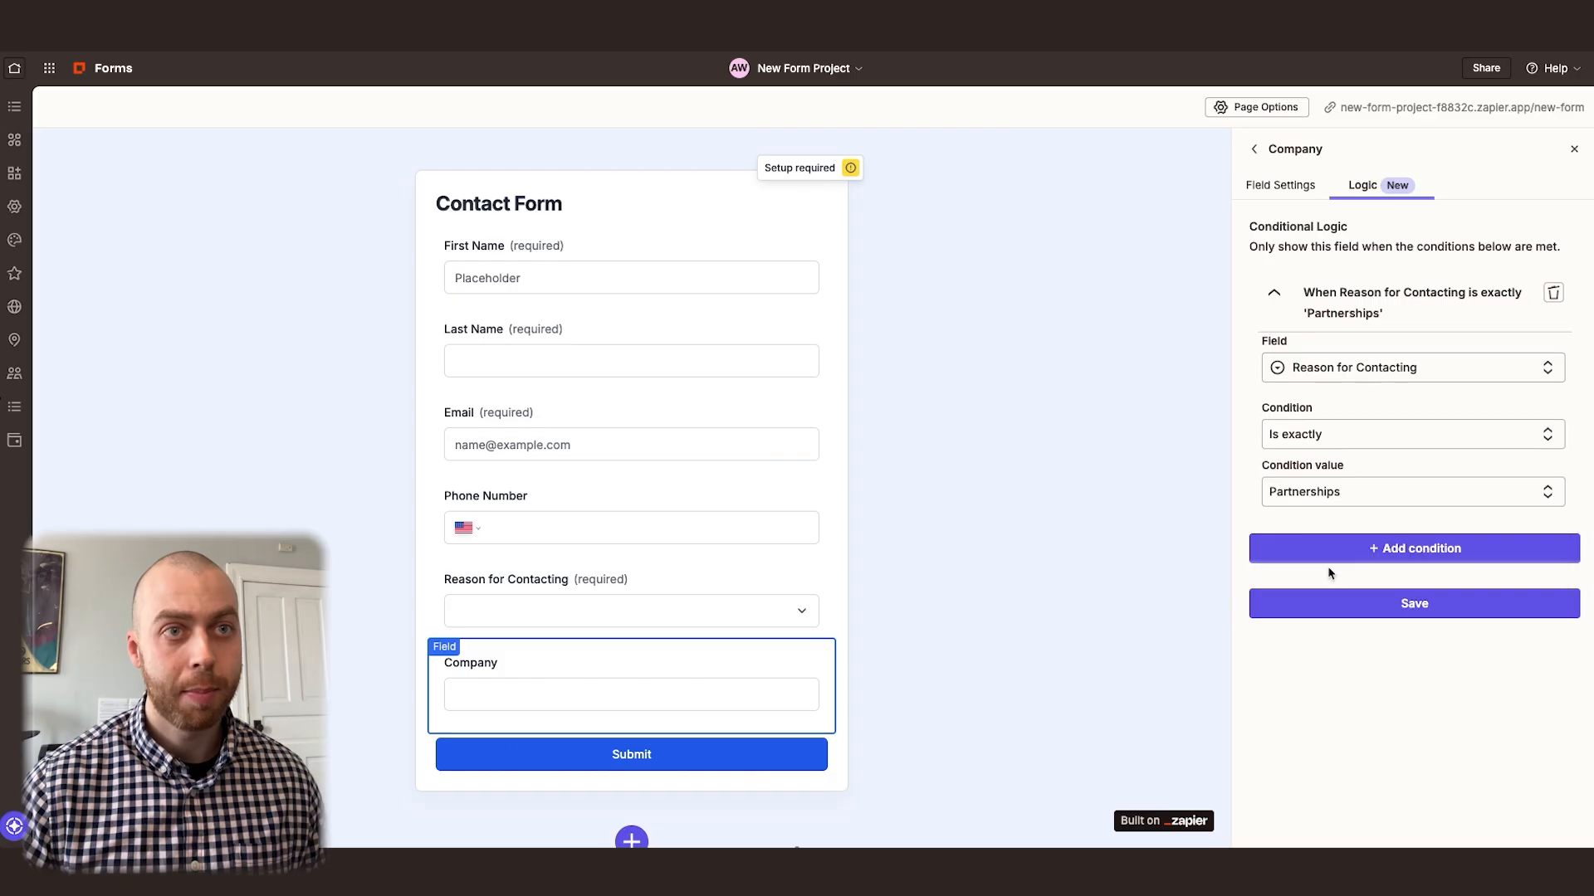
click(1415, 608)
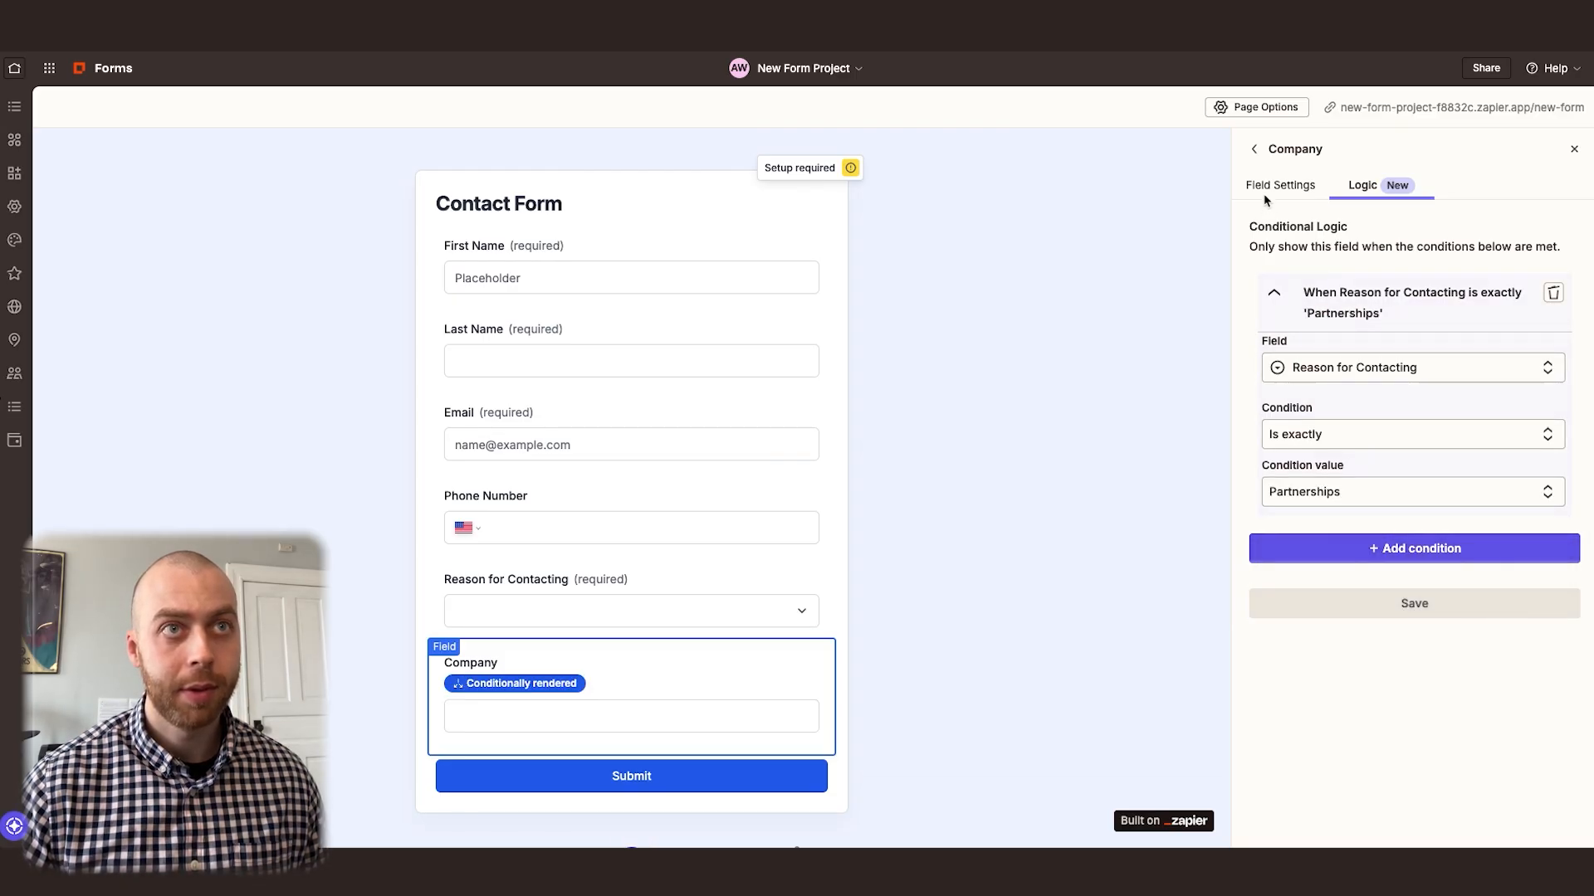
click(1255, 149)
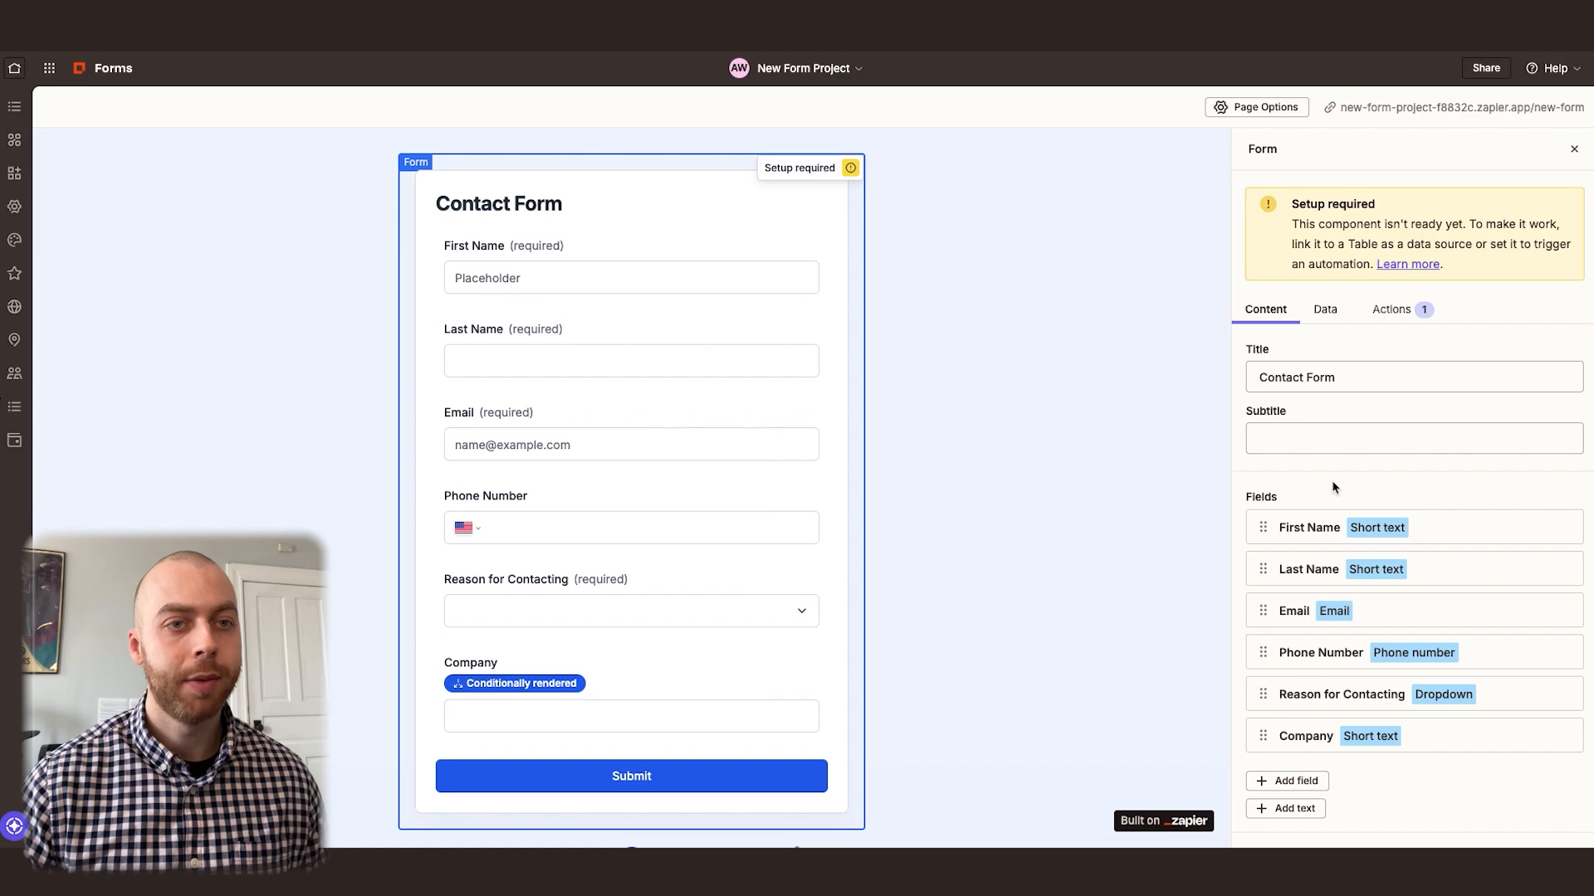
Add a required Long text field labelled "Message" to the form and leave the form settings
scroll(1324, 500, down, 3)
scroll(1361, 518, down, 1)
click(1305, 495)
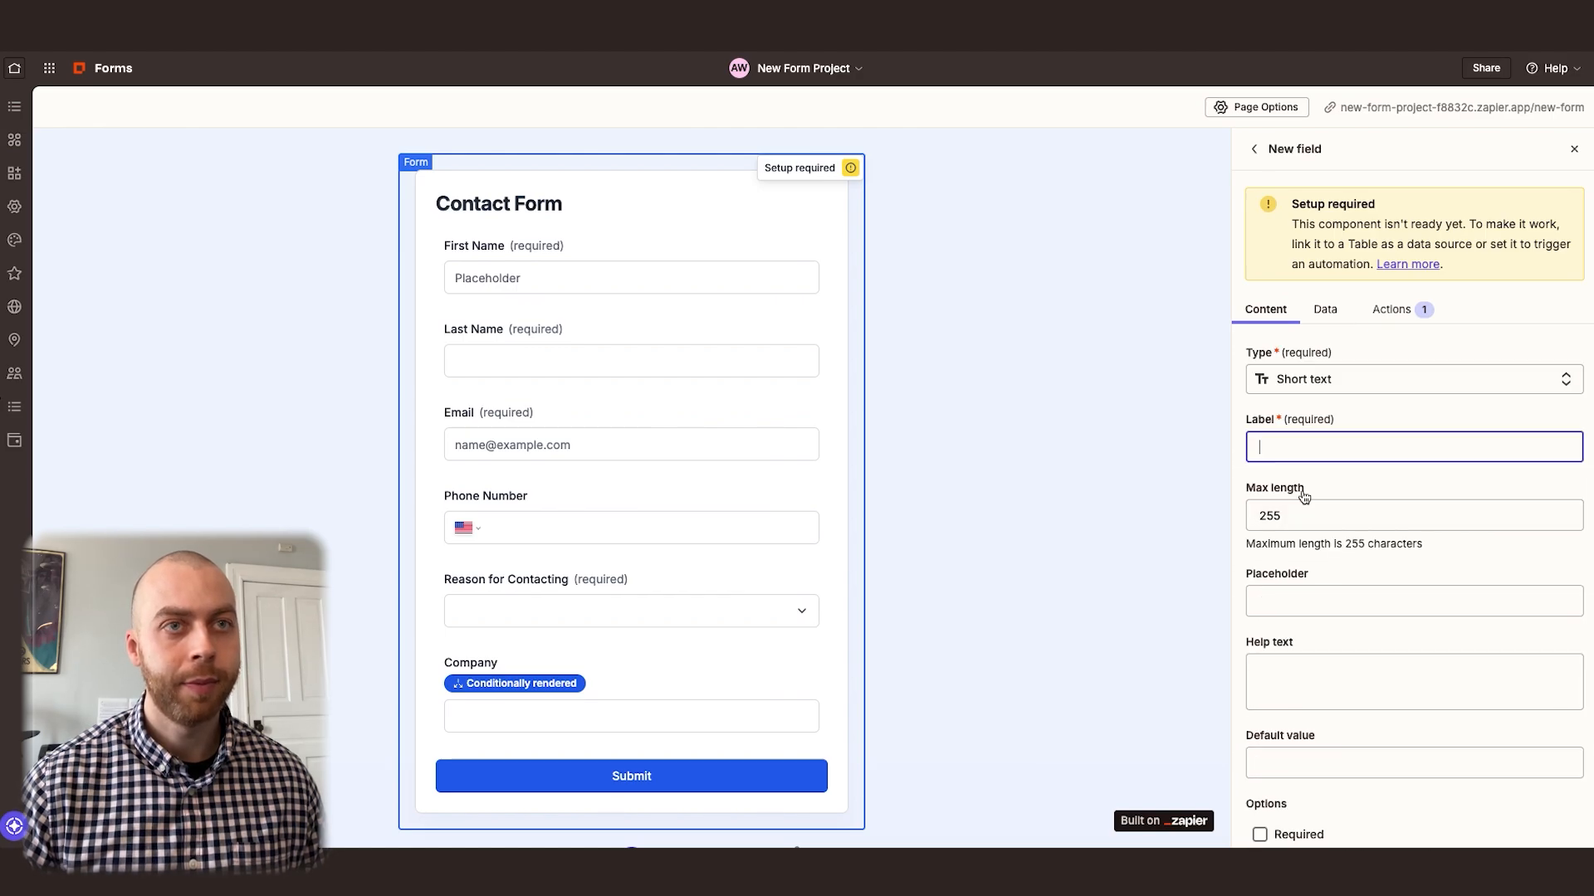
click(1313, 375)
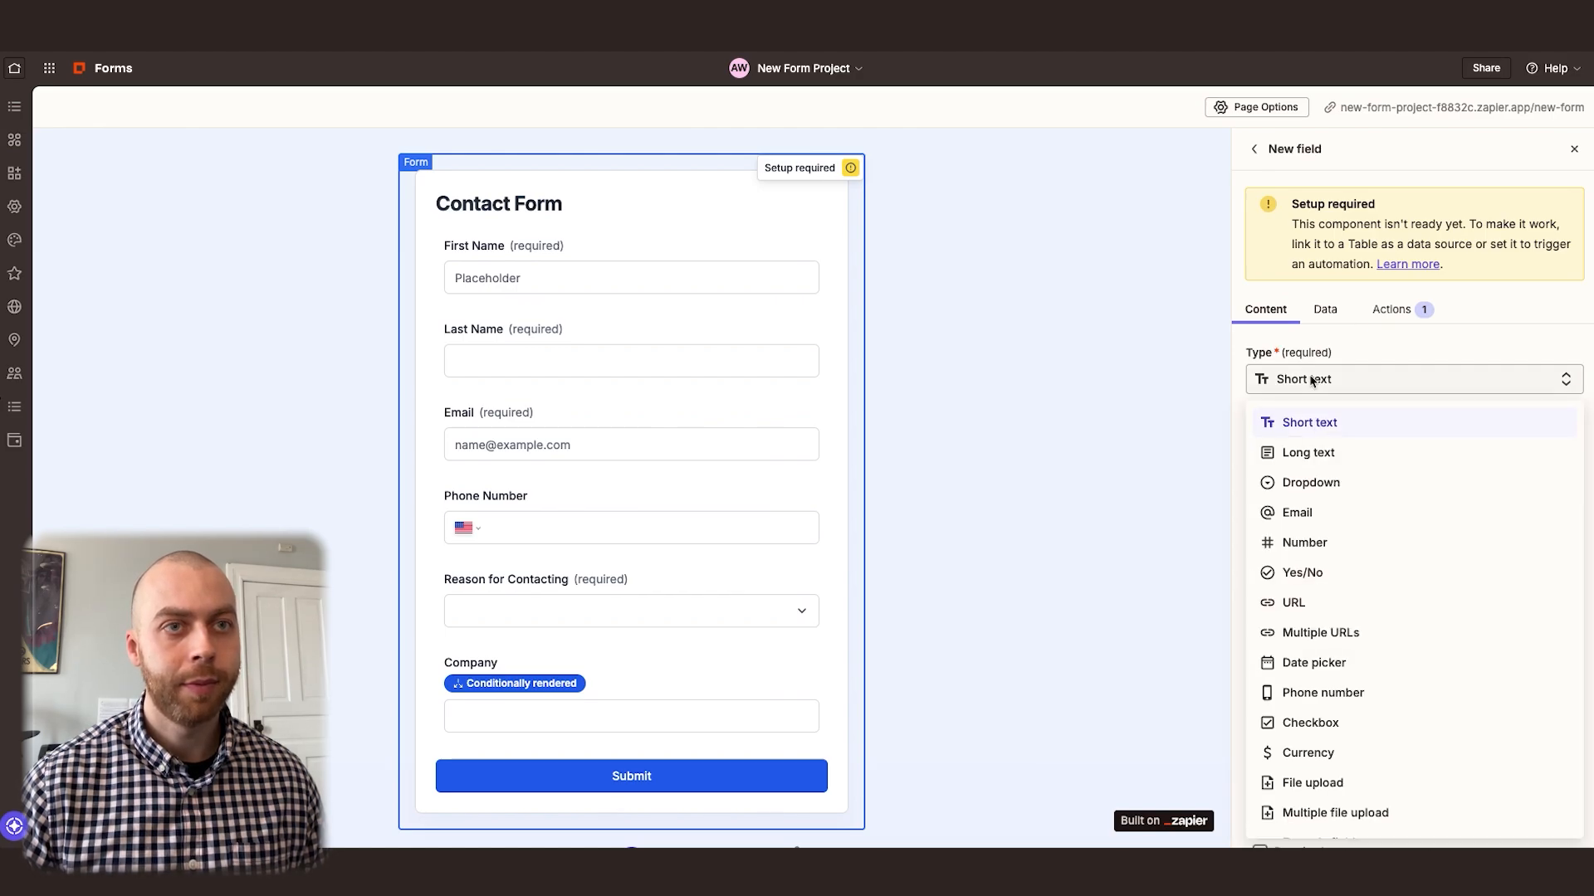
click(1320, 453)
click(1308, 452)
text(Message)
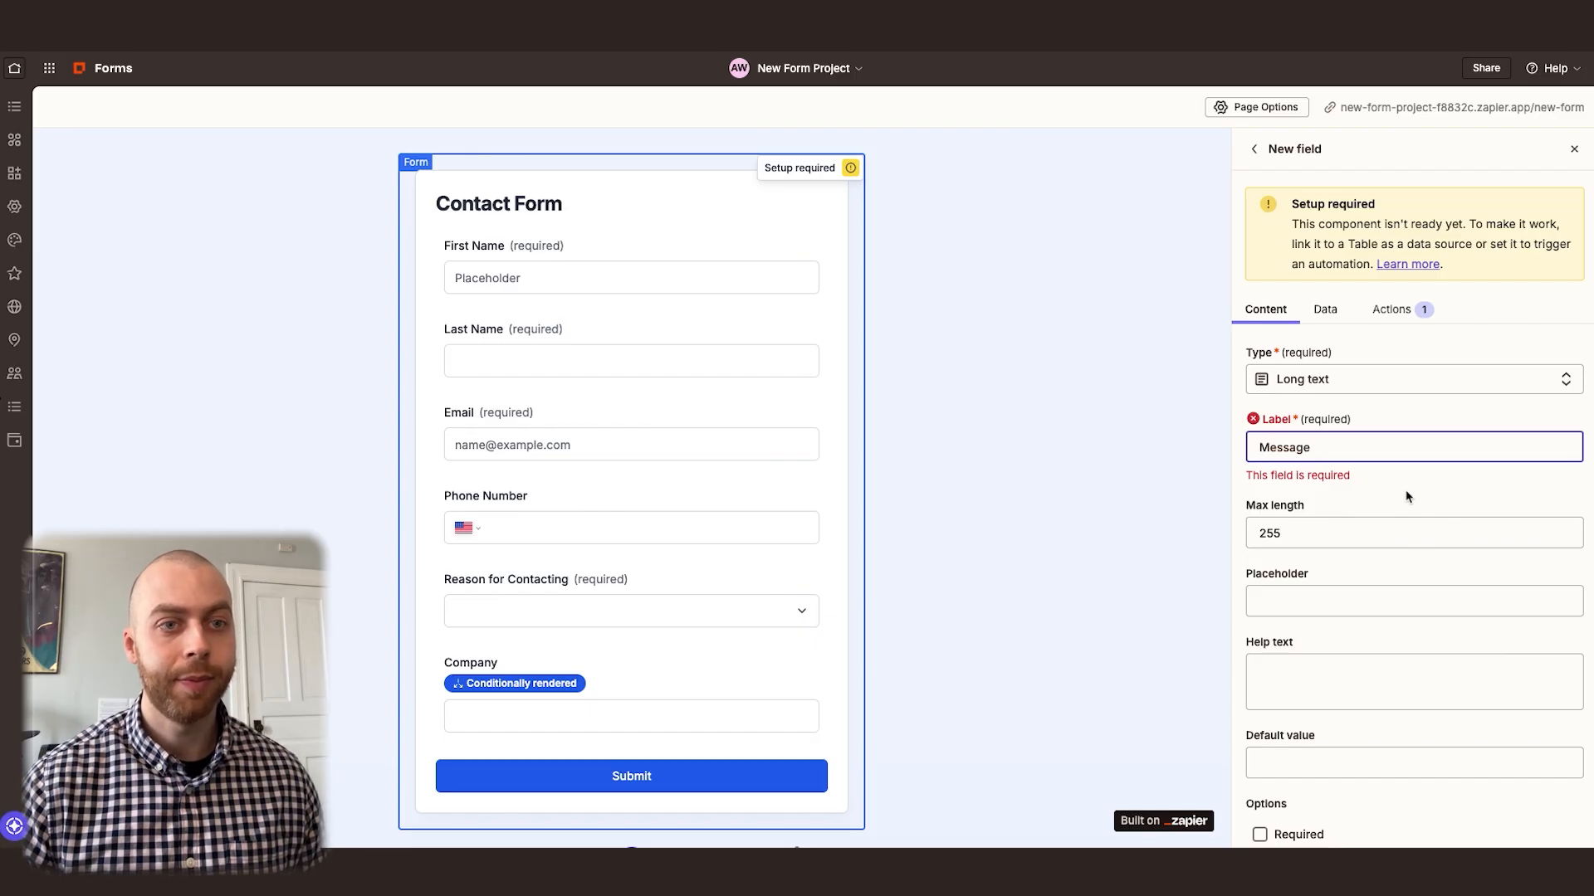
scroll(1403, 498, down, 3)
click(1299, 648)
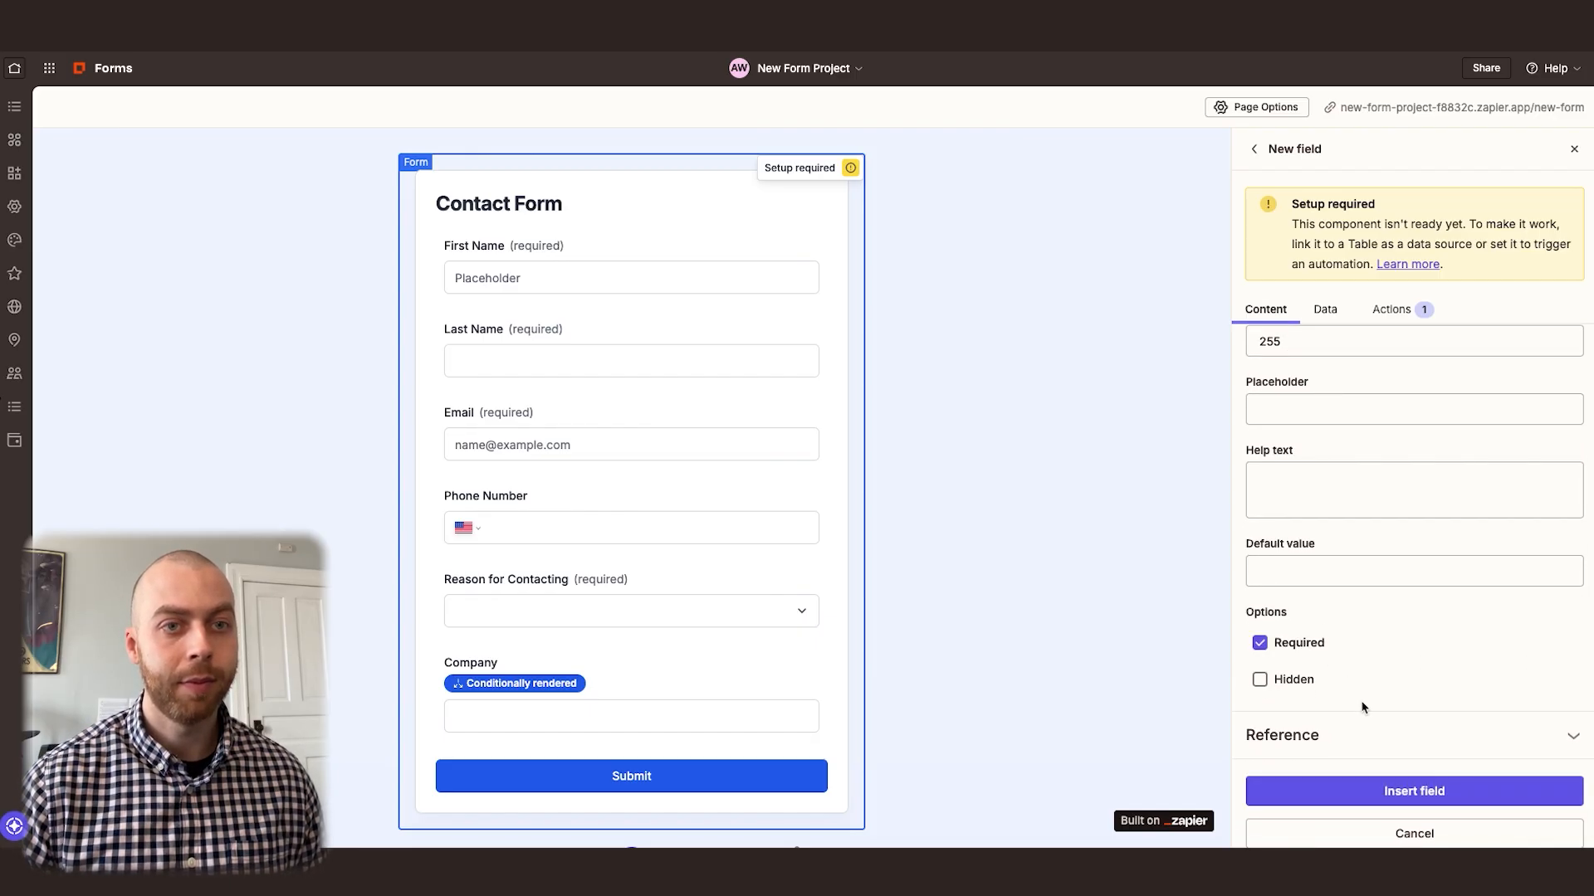
click(1414, 791)
click(1032, 583)
Open the live contact form and fill in the contact's first name, last name, email and phone number
scroll(886, 562, down, 1)
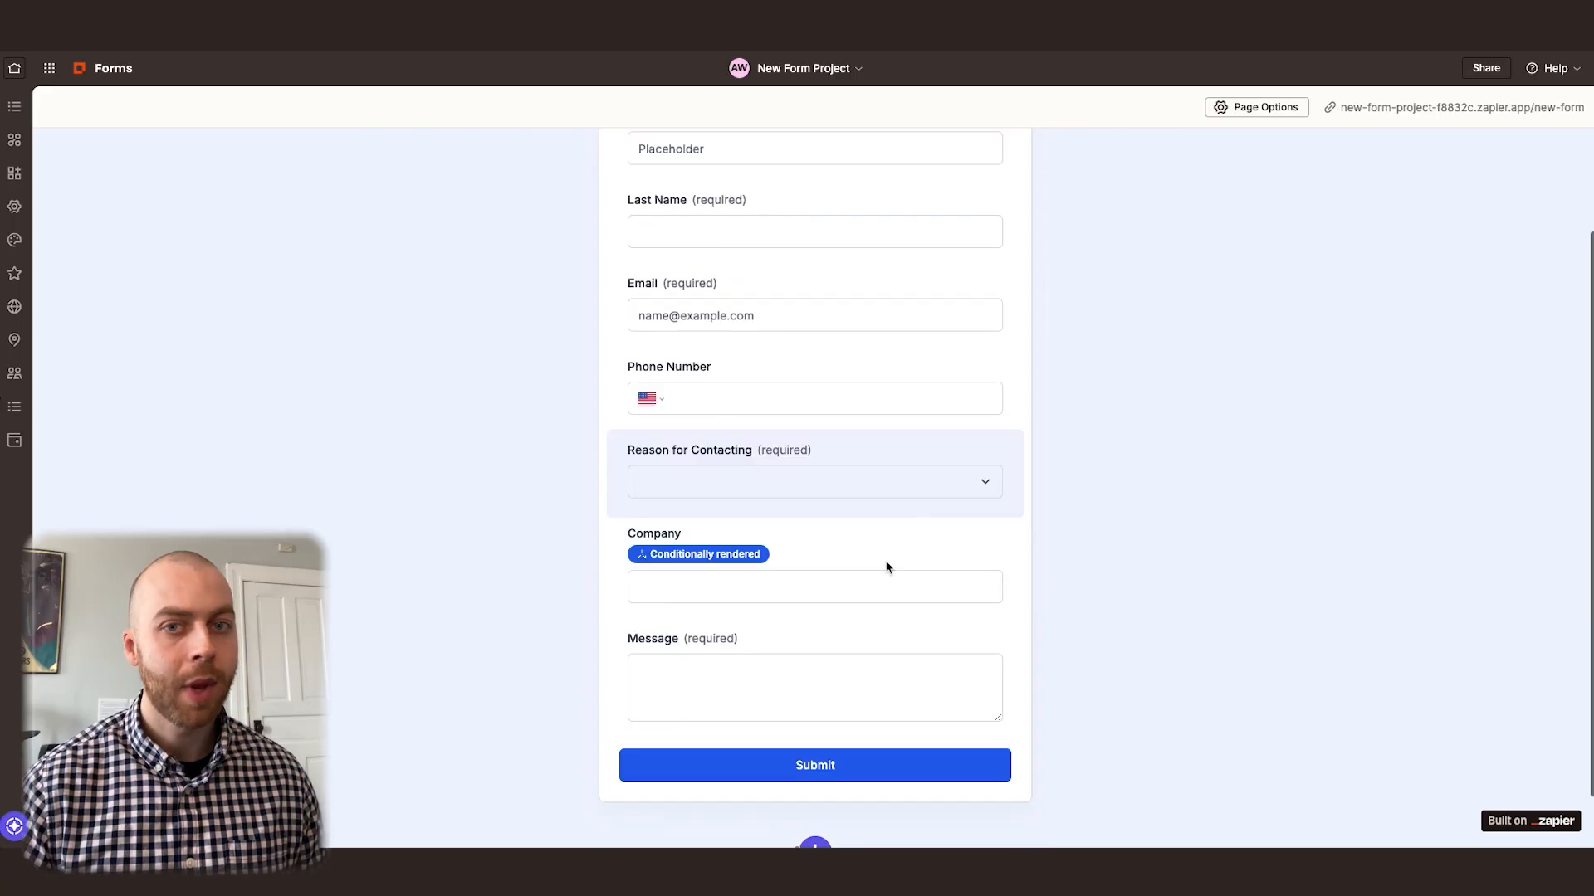
scroll(900, 540, up, 2)
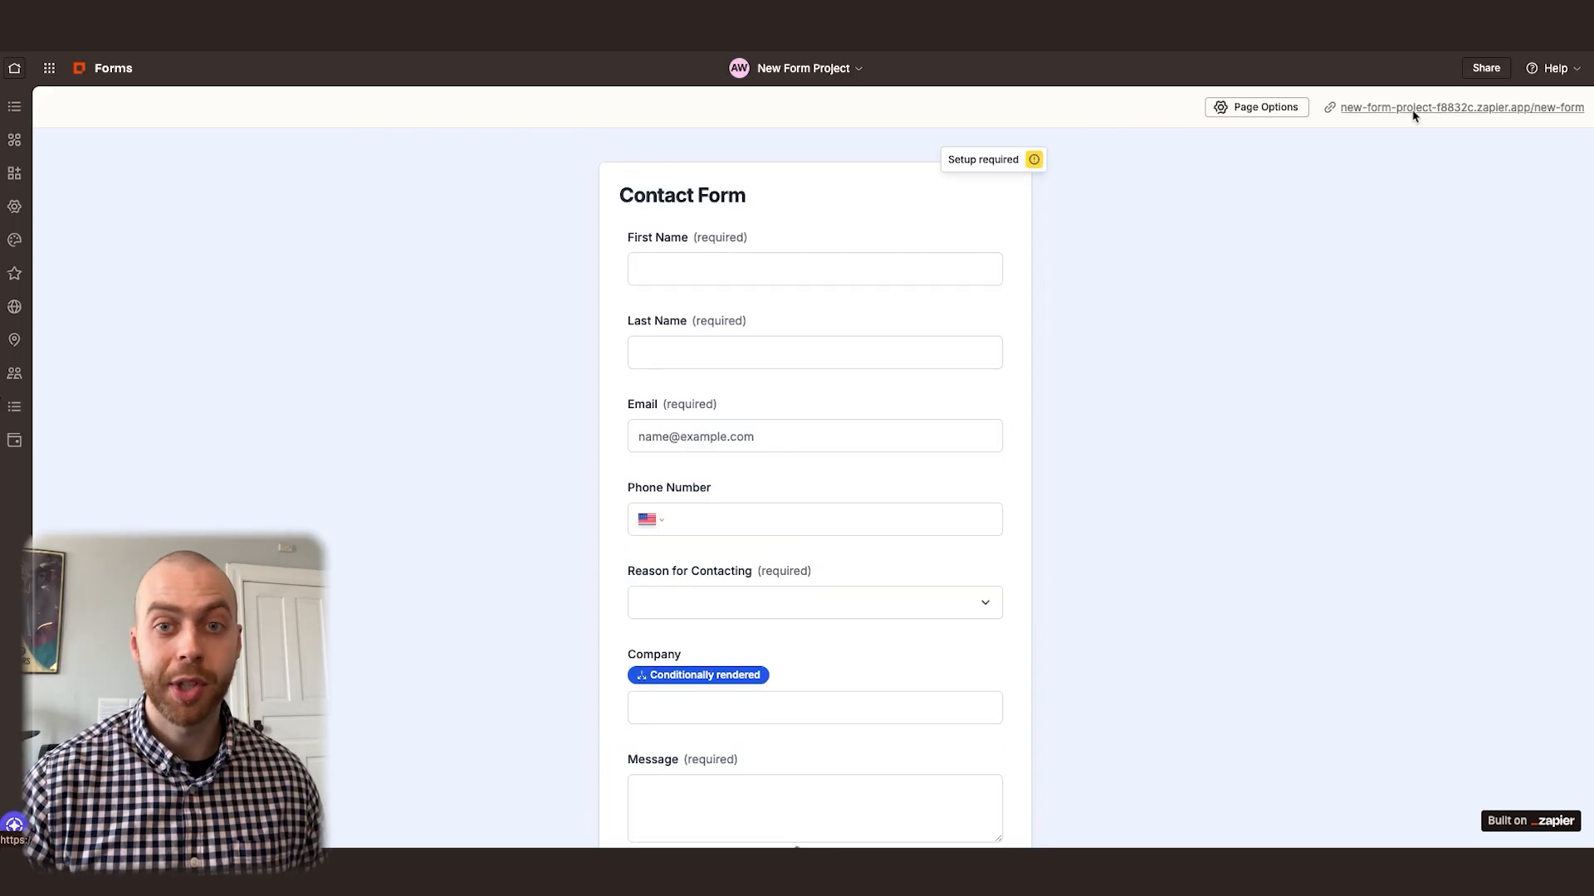
click(1413, 110)
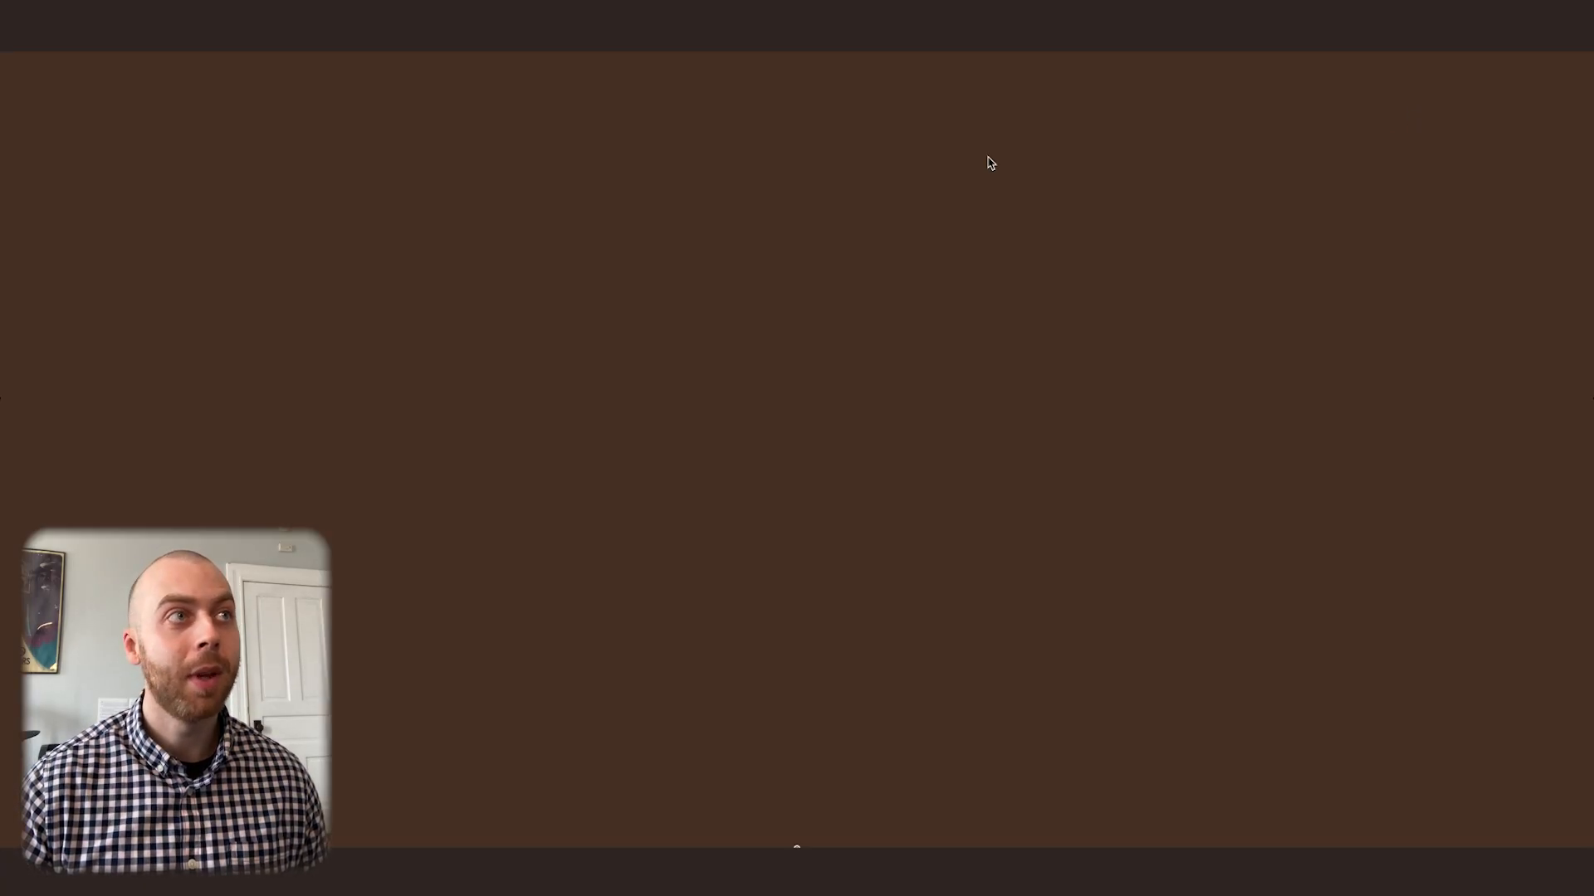
click(683, 207)
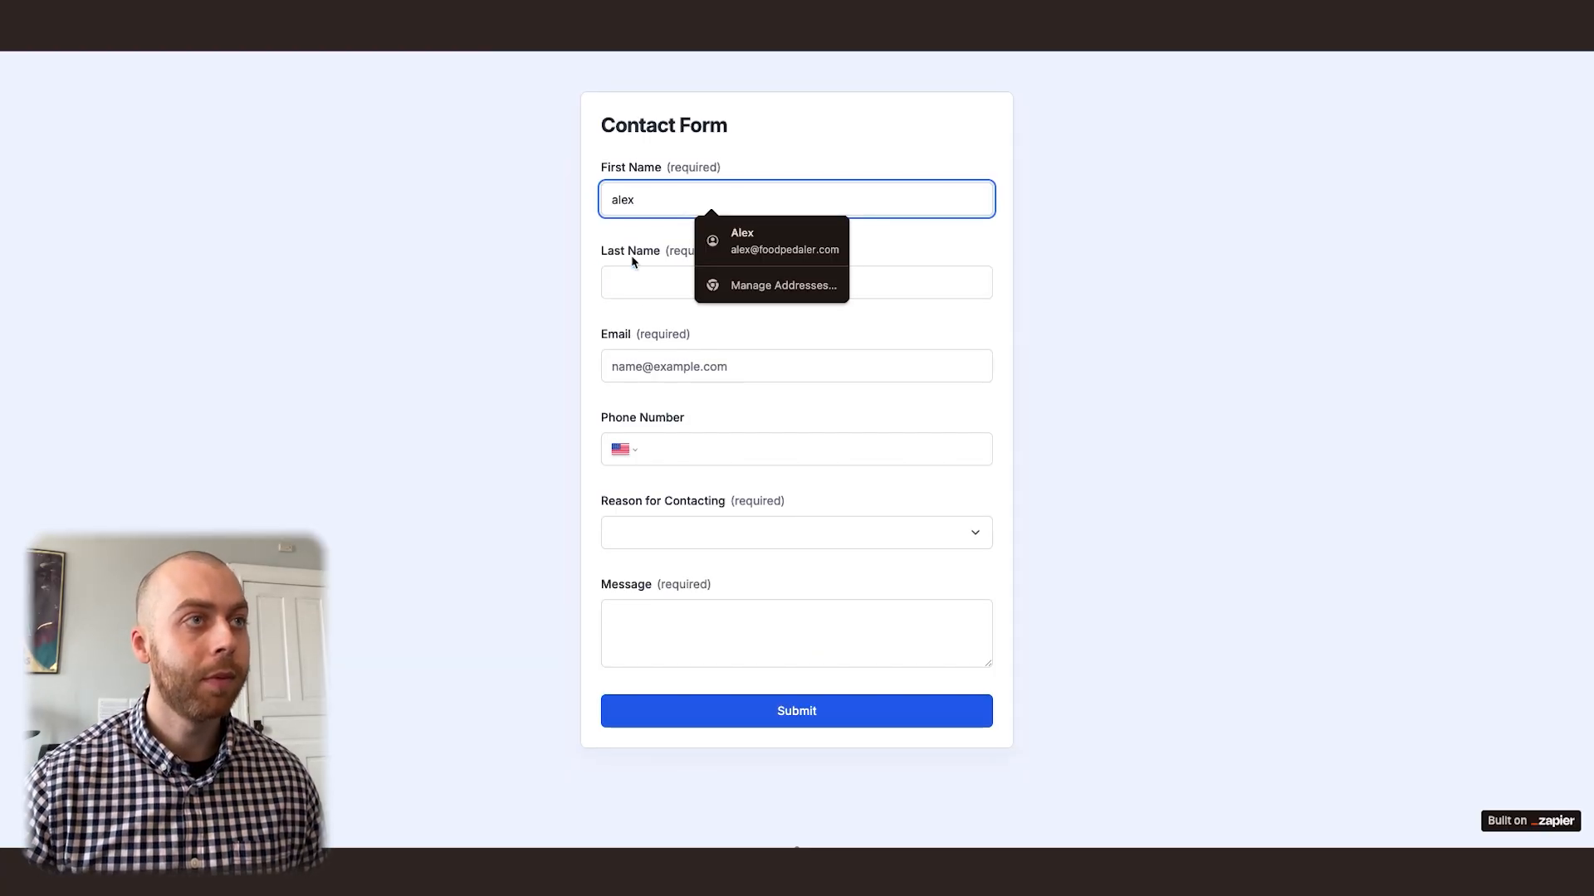
key(Tab)
key(Tab)
Write a message offering to partner on automation services and asking for a discovery call next week, and submit the form
key(Tab)
Choose Partnerships as the reason for contacting and enter "Automate My.Co" as the company
click(729, 533)
click(727, 631)
click(727, 622)
text(Automate My.Co)
key(Tab)
text(Hello, I'd like to partner with you and provide automation services. Do you have any availability coming up )
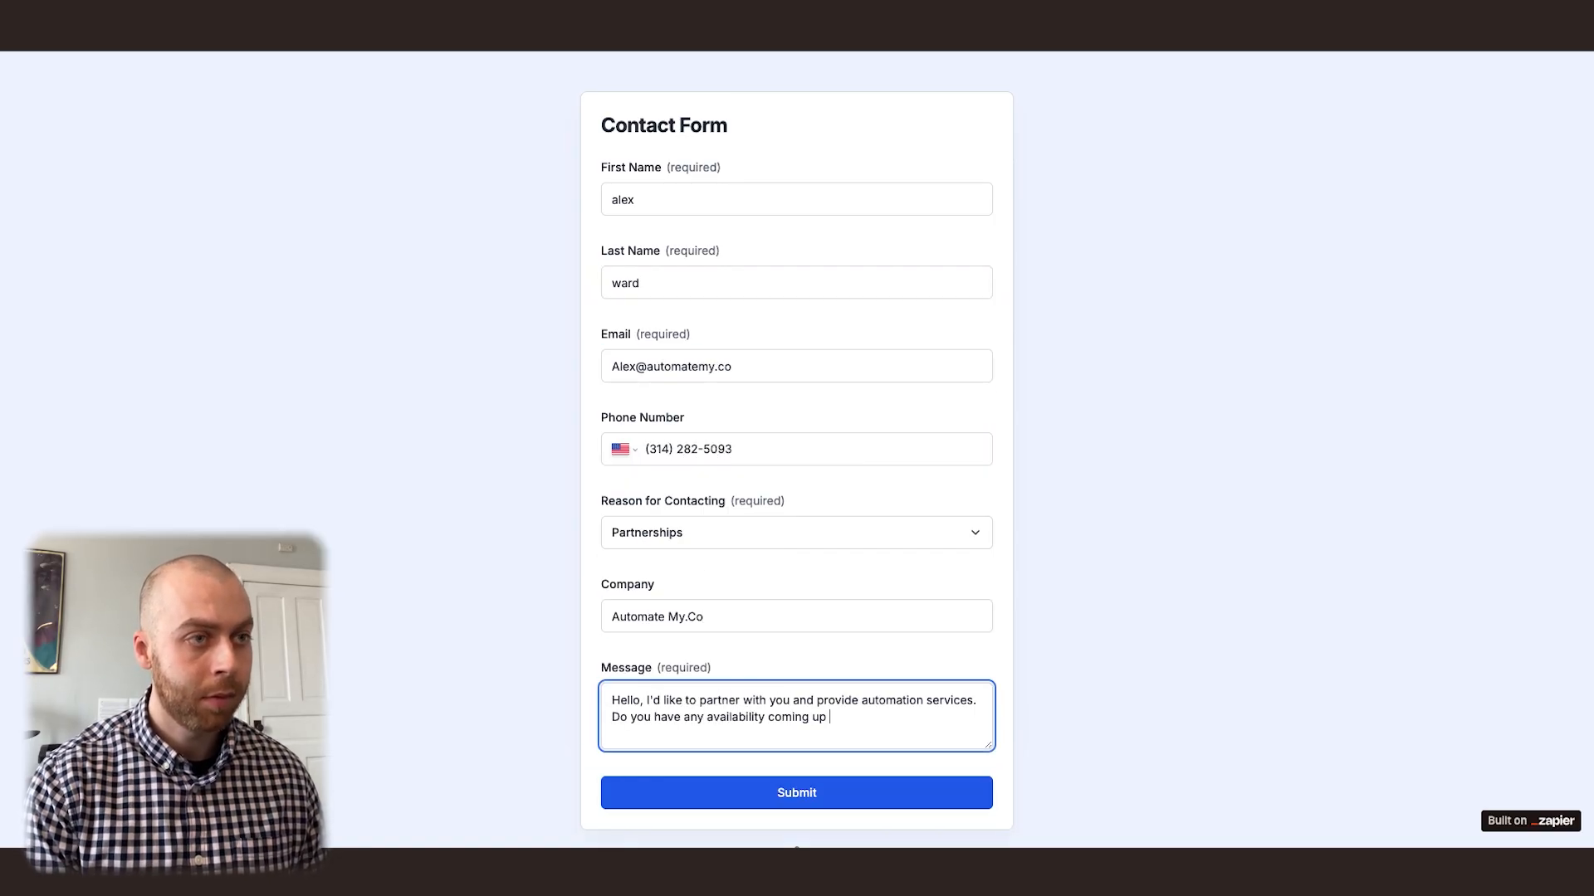
text(next week for a discovery call? Thanks so much and I look forward to hearing from you.)
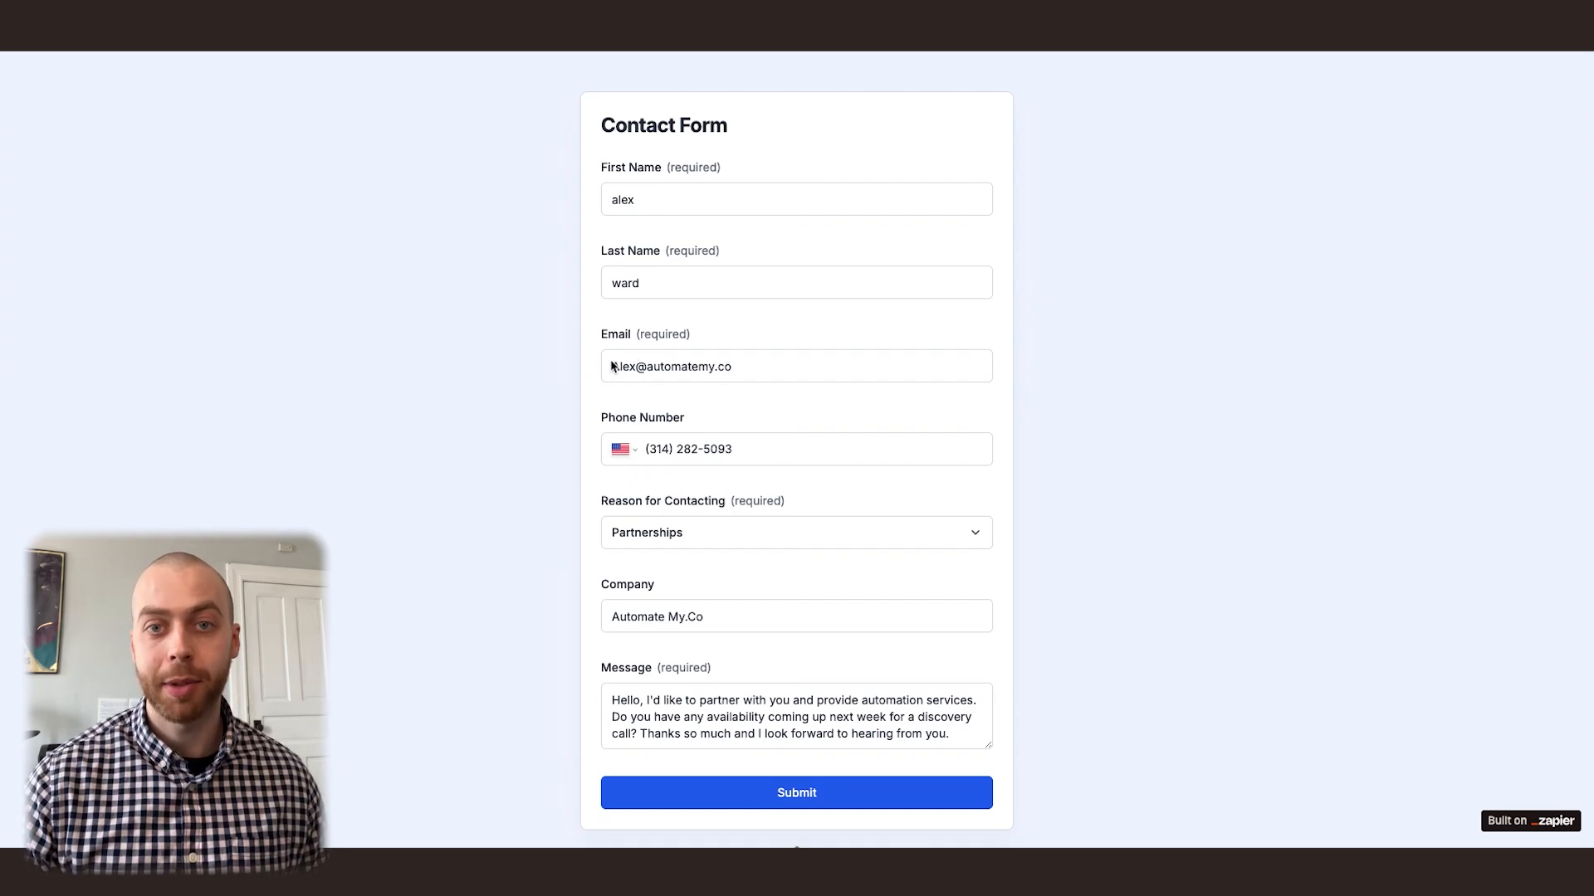
click(797, 793)
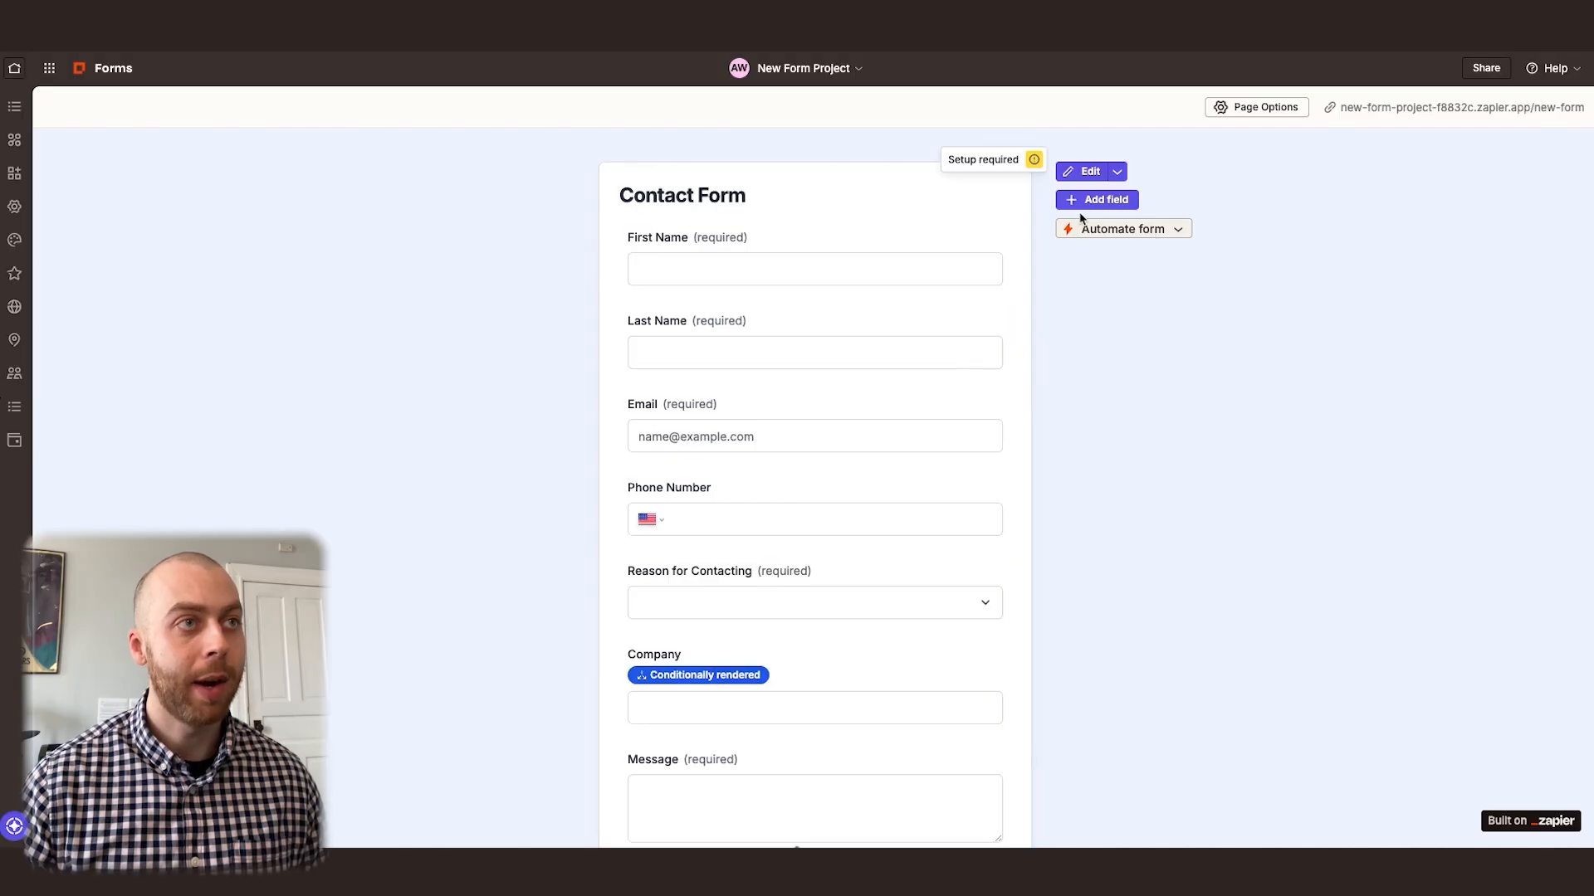
Start building a custom automation from the contact form and hide the Copilot assistant in the Zap editor
click(1144, 230)
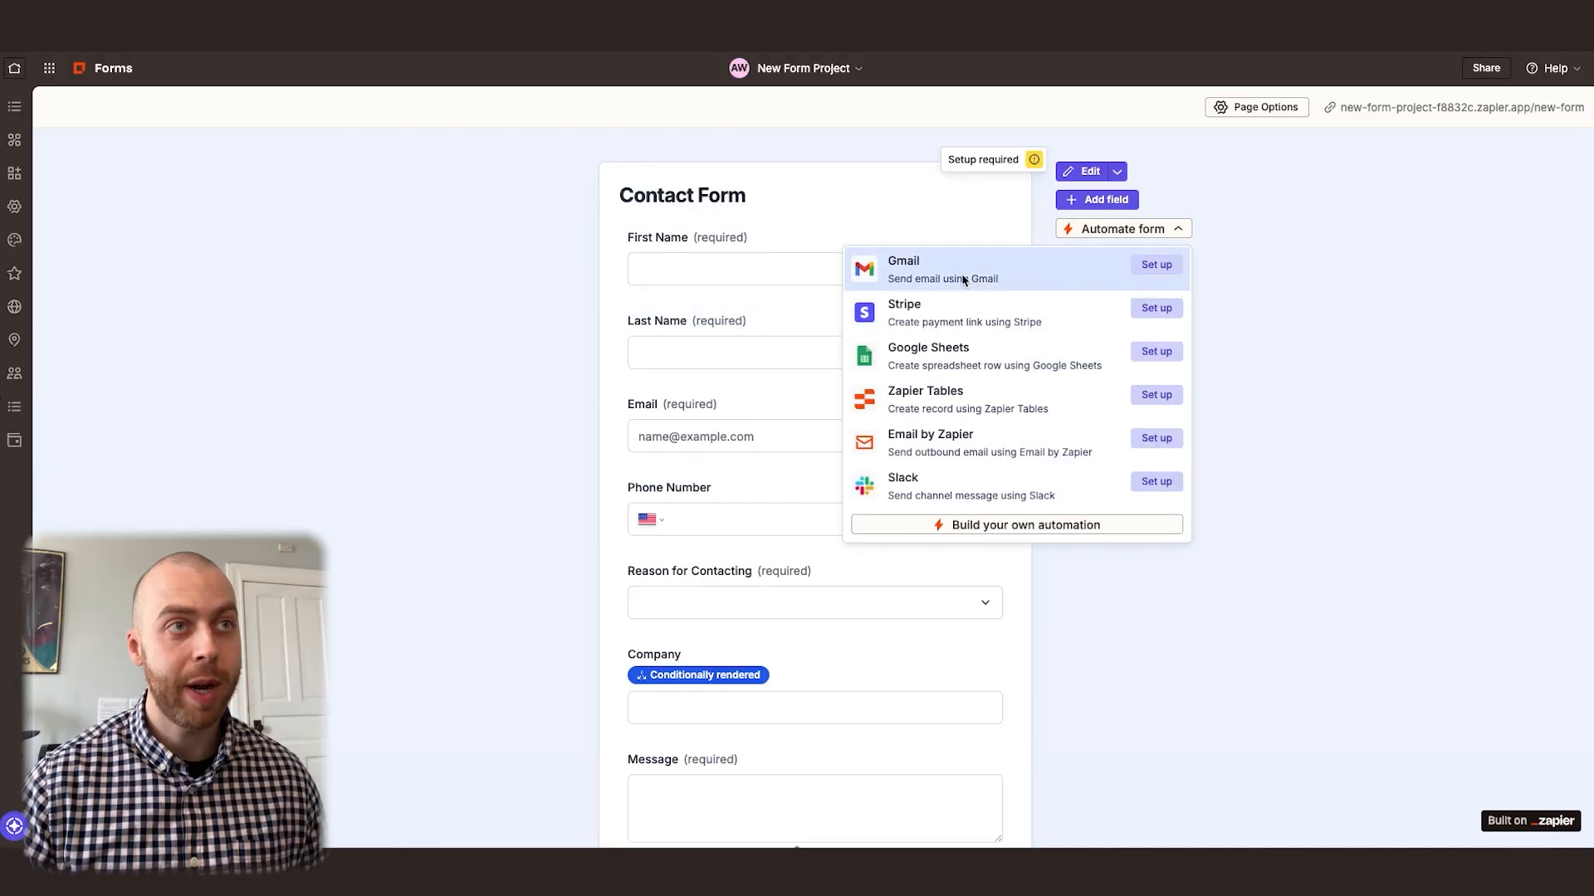
click(1002, 528)
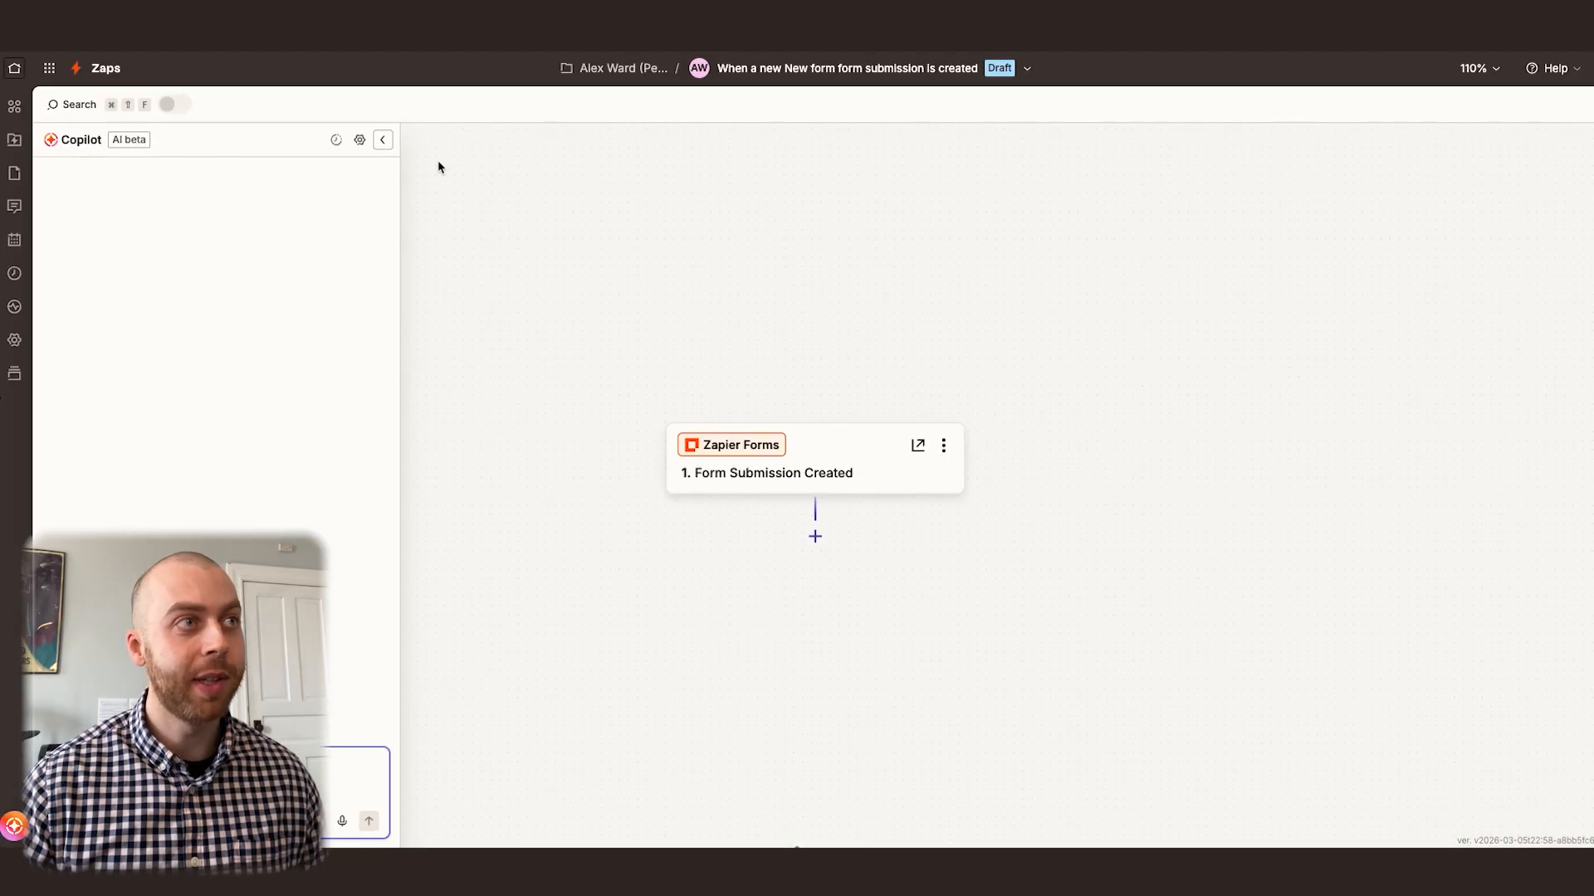
click(384, 141)
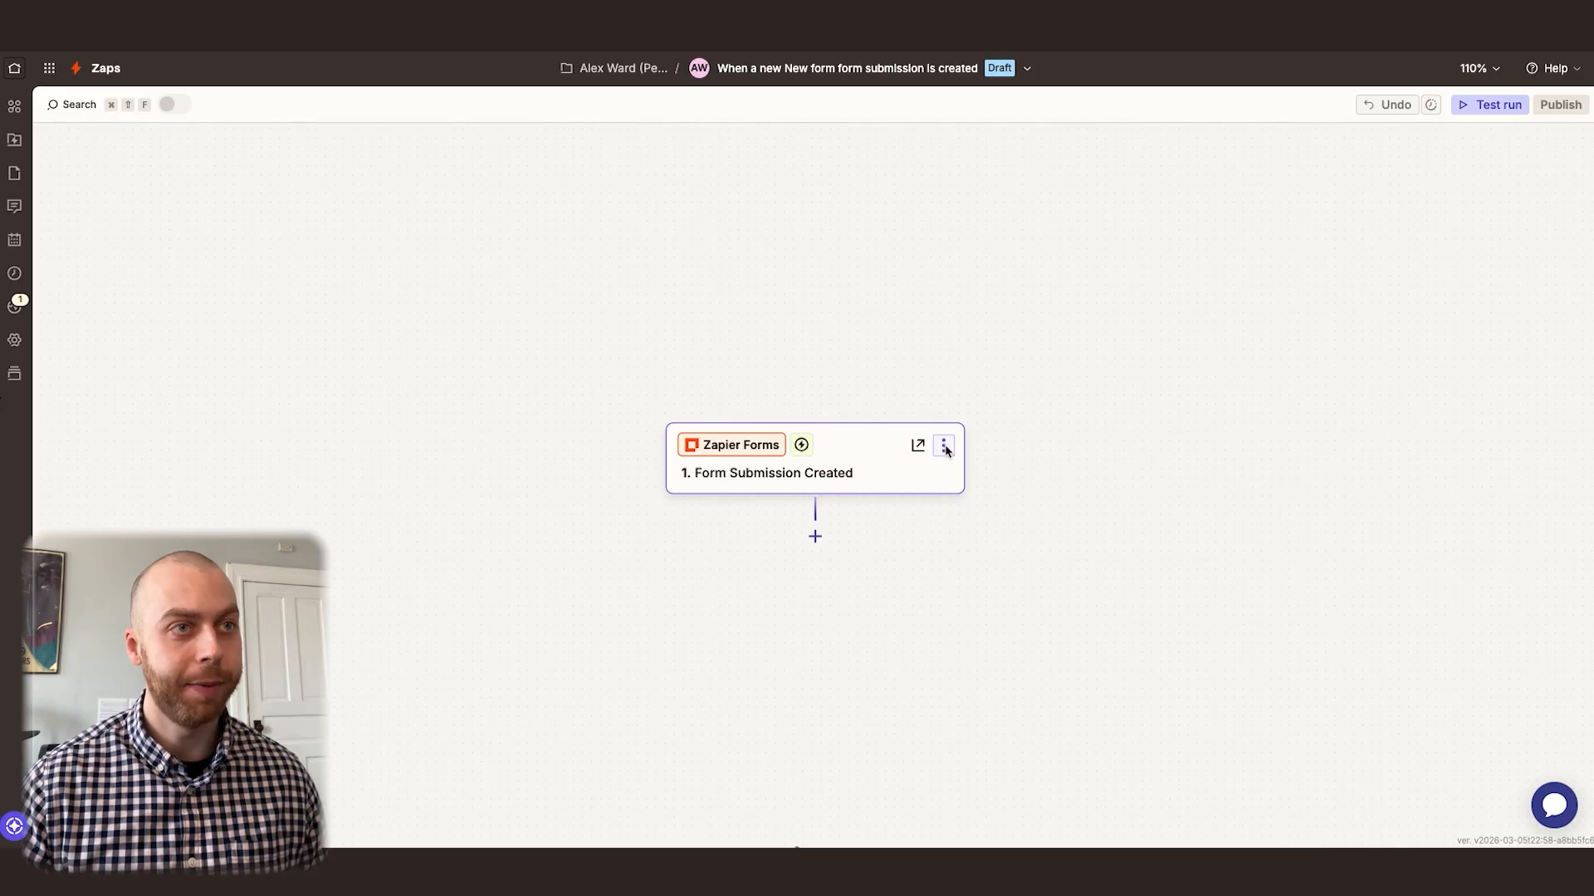
Test the Form Submission Created trigger and check the field values of the retrieved form submission
click(850, 455)
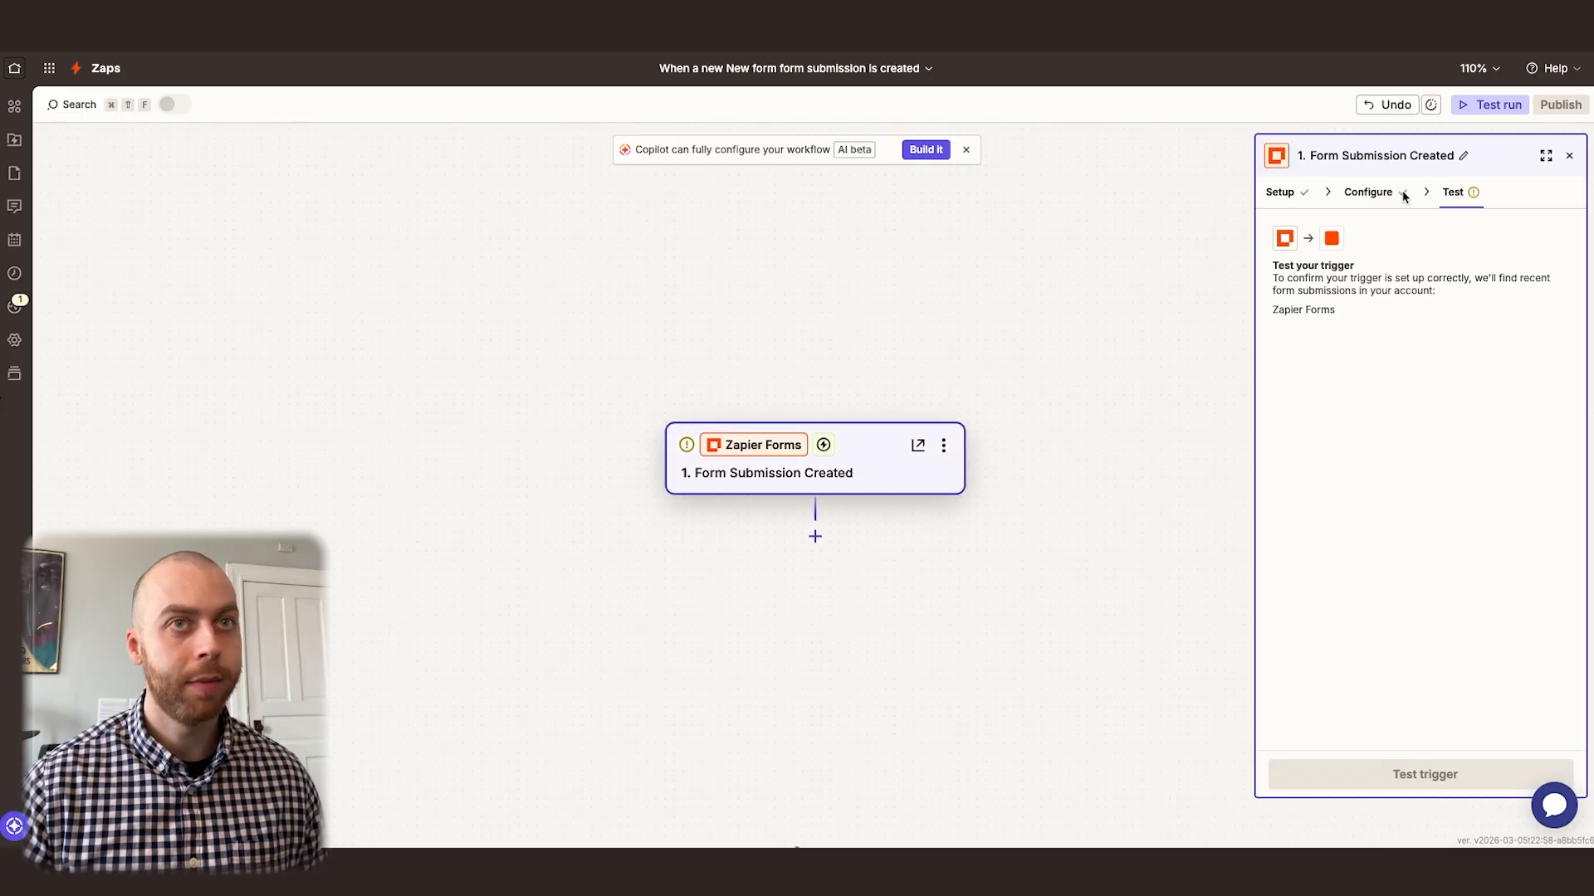
click(1432, 775)
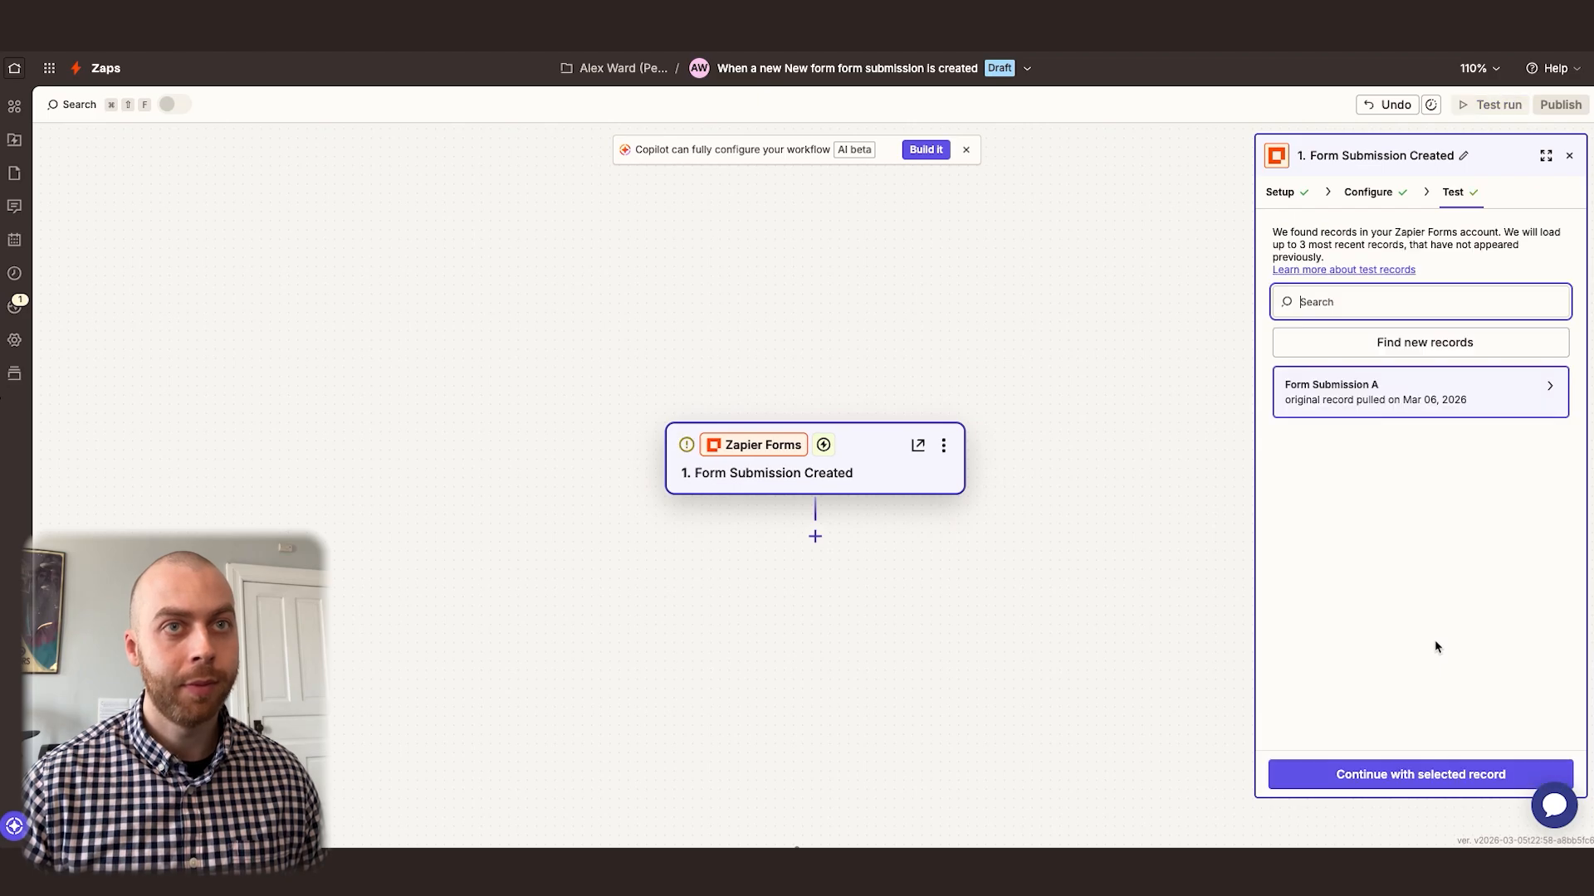
click(1433, 390)
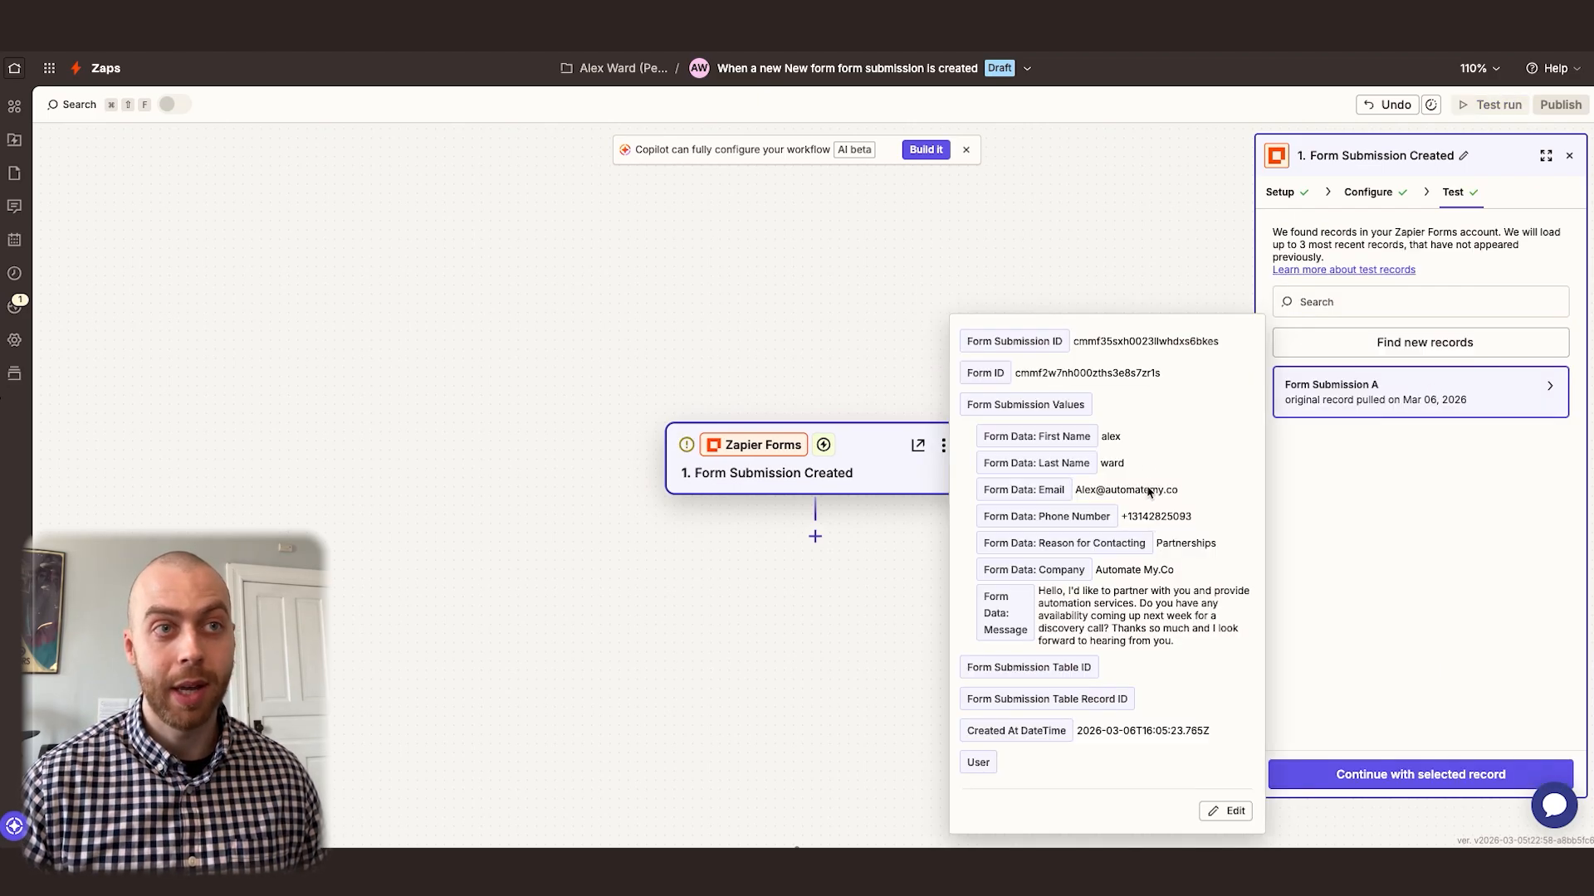
click(1156, 241)
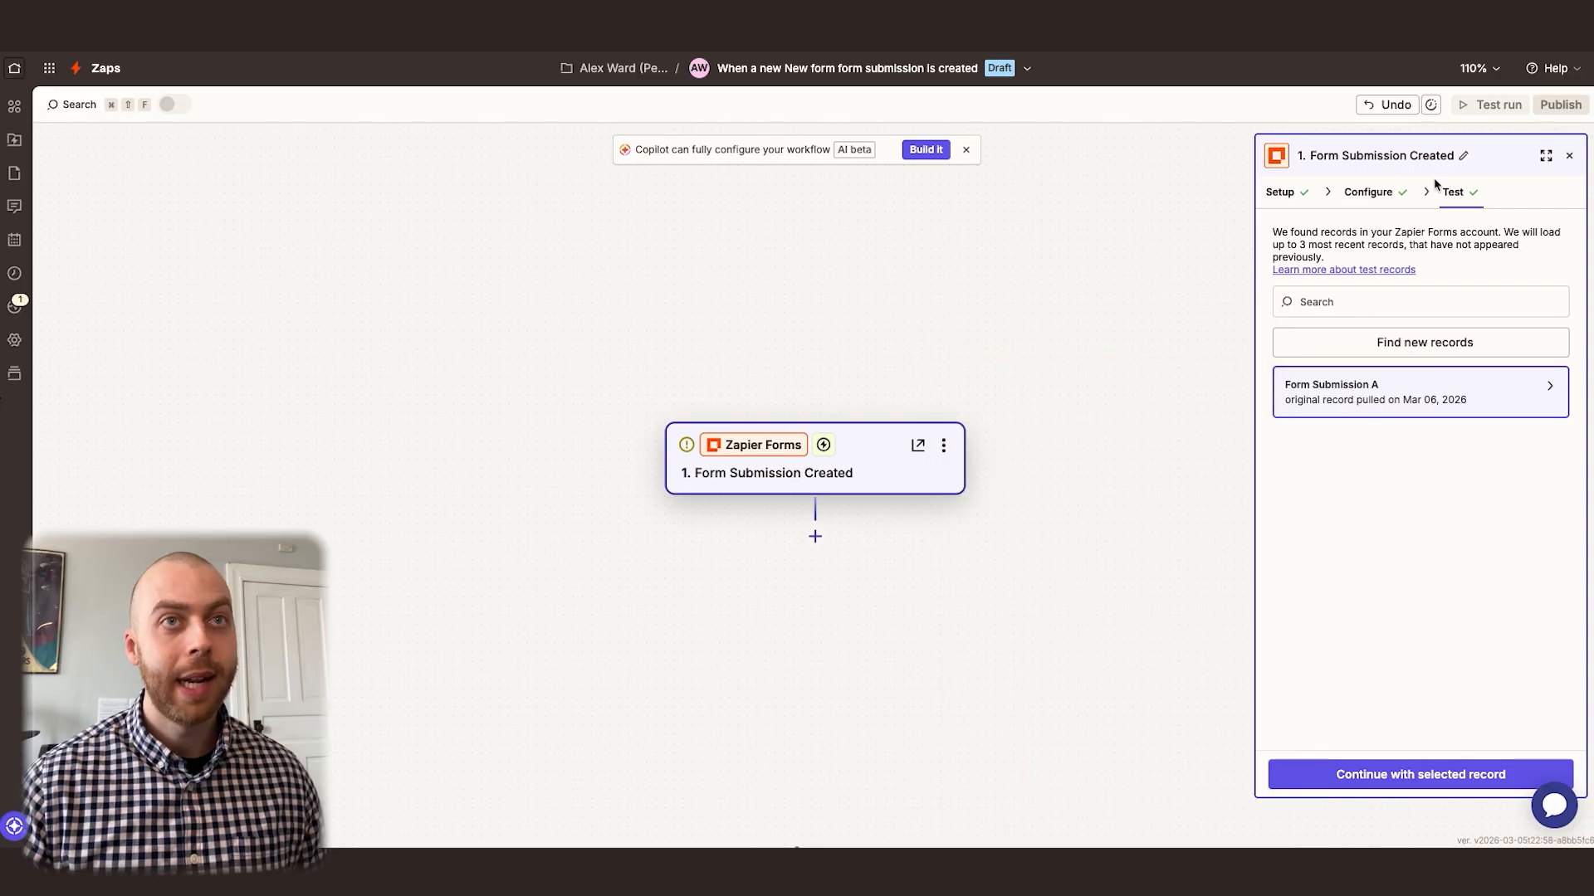
Rename the Zap's trigger step to "New Inquiry"
click(1440, 157)
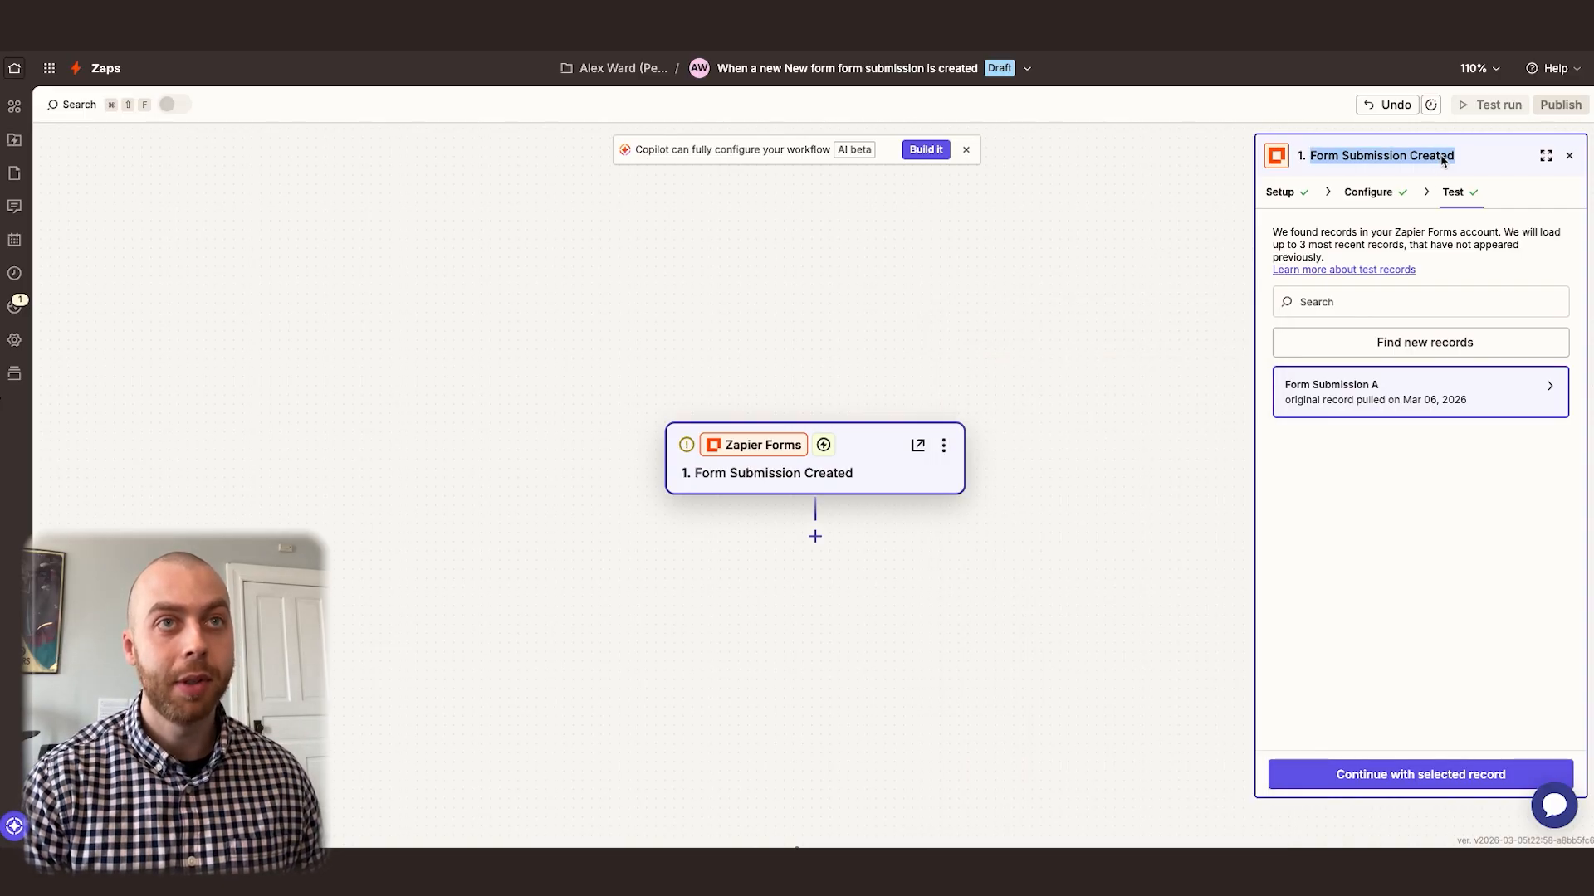
text(New Inquiry)
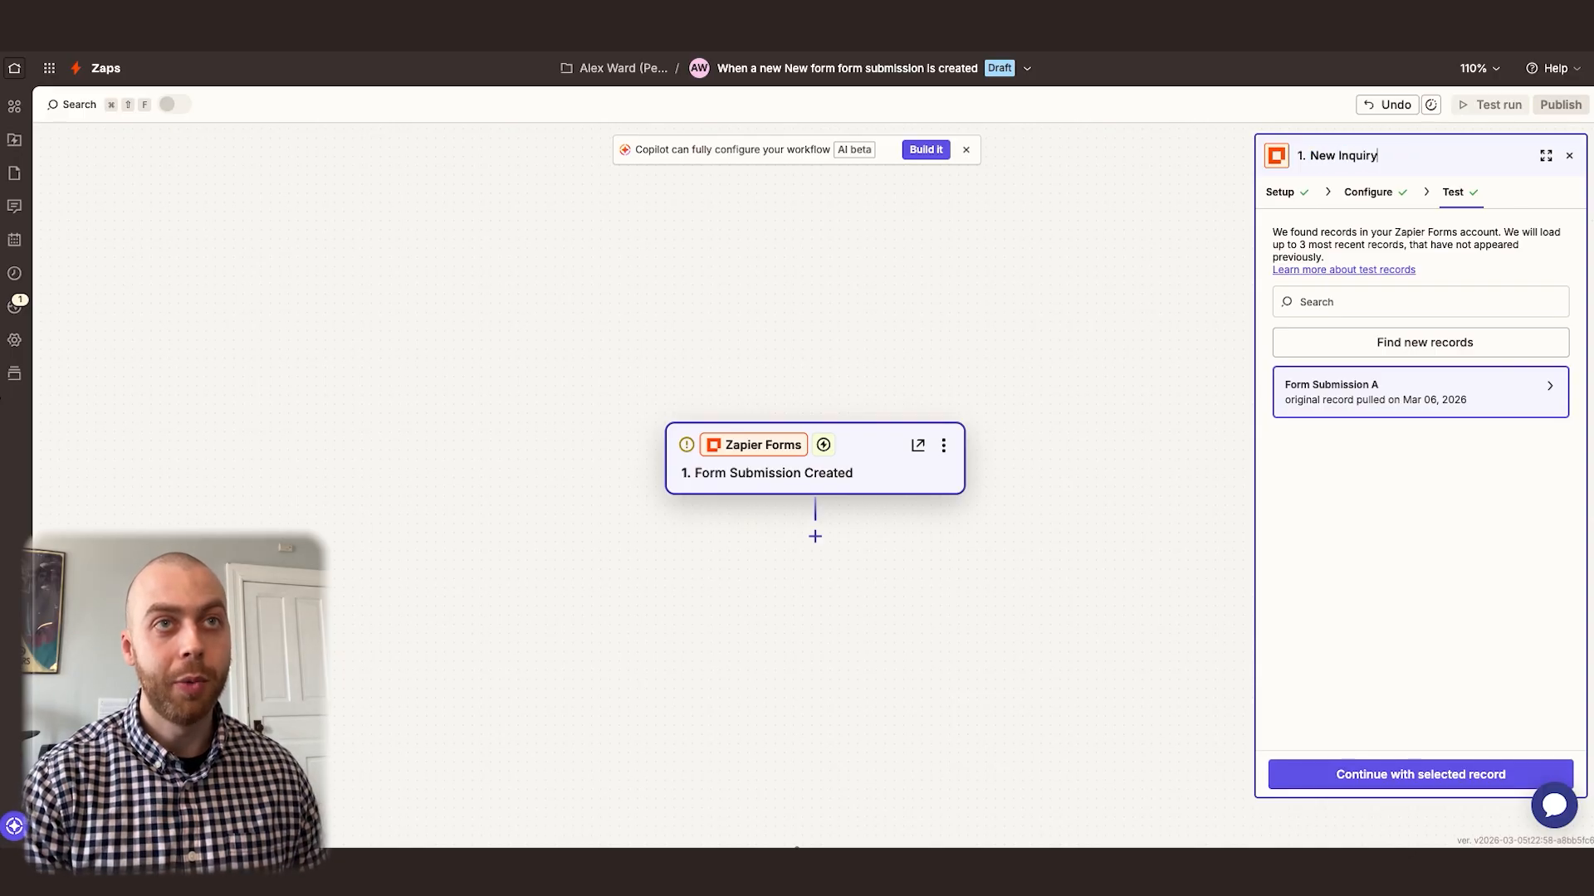
key(Return)
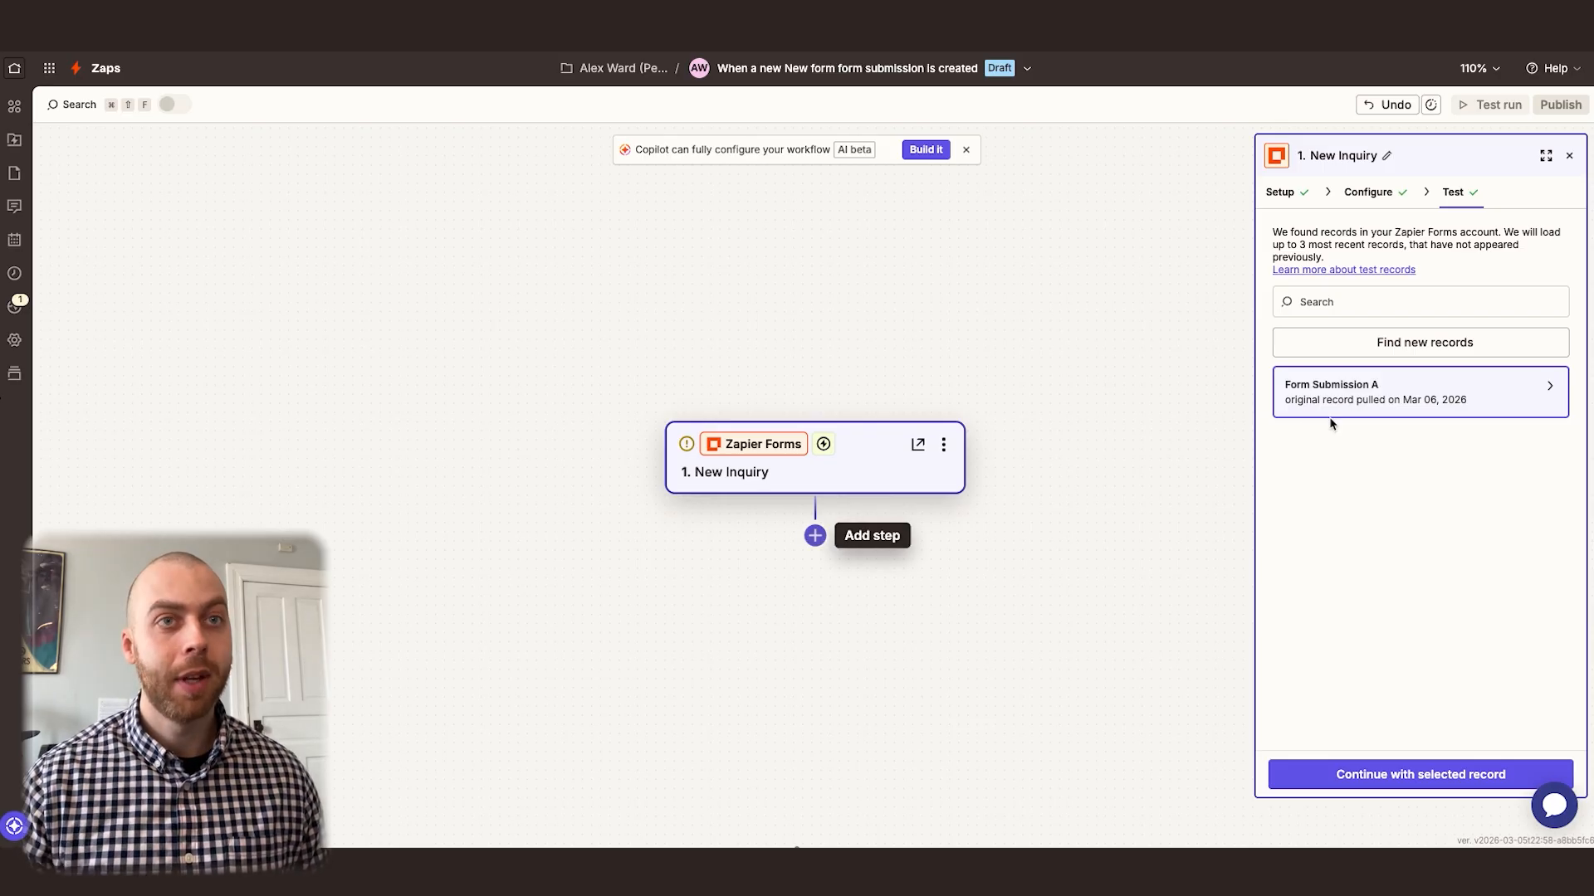
Add a Formatter by Zapier step after the New Inquiry trigger with Text as its action event
mouse_move(1403, 390)
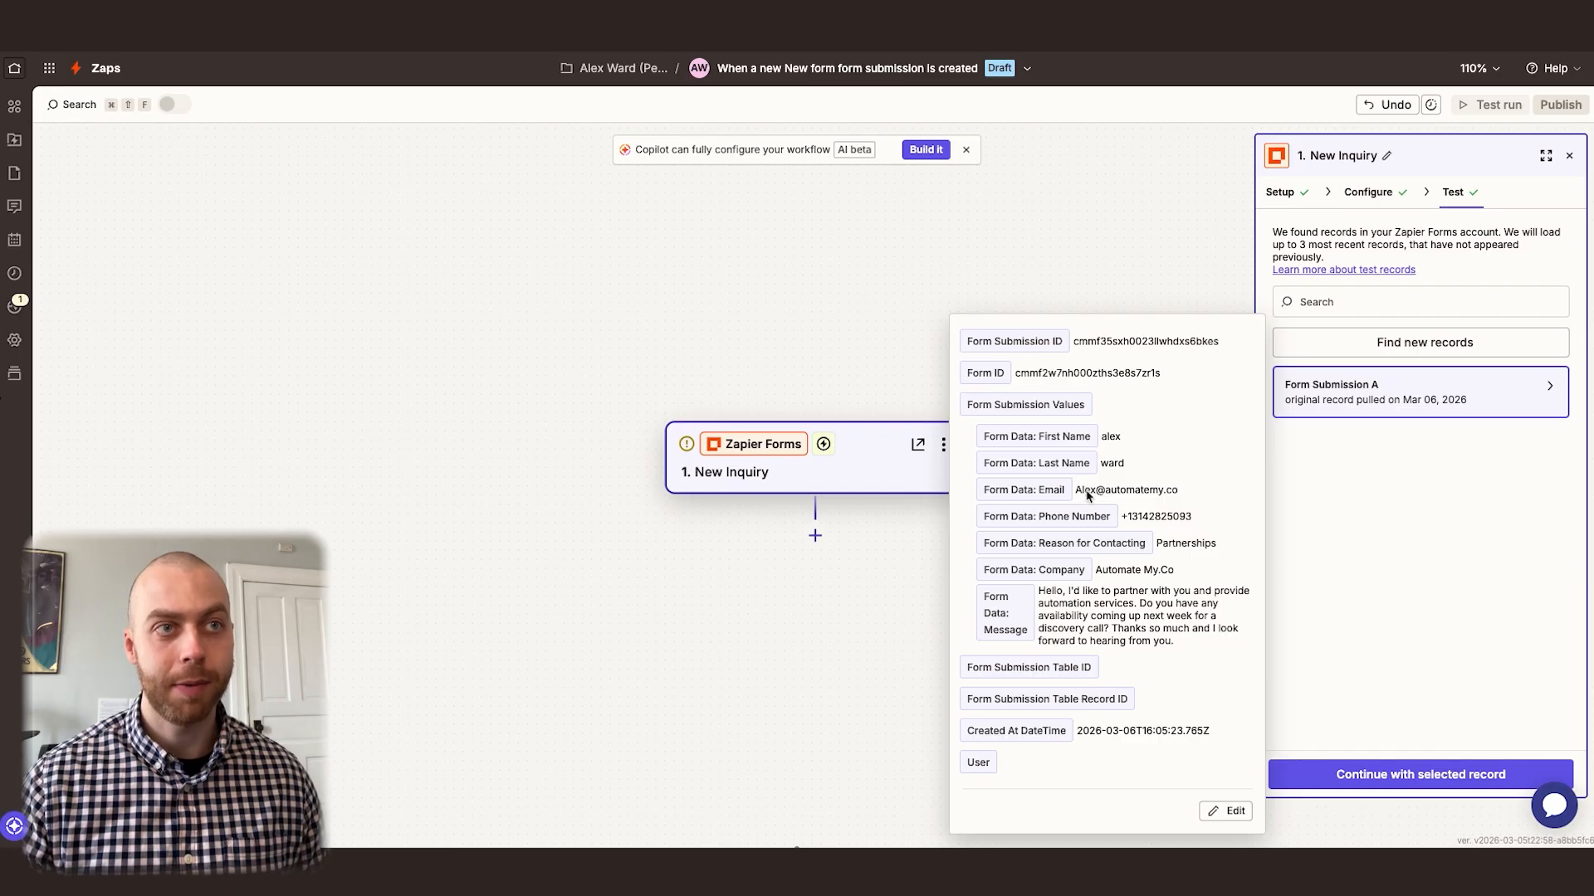
click(814, 535)
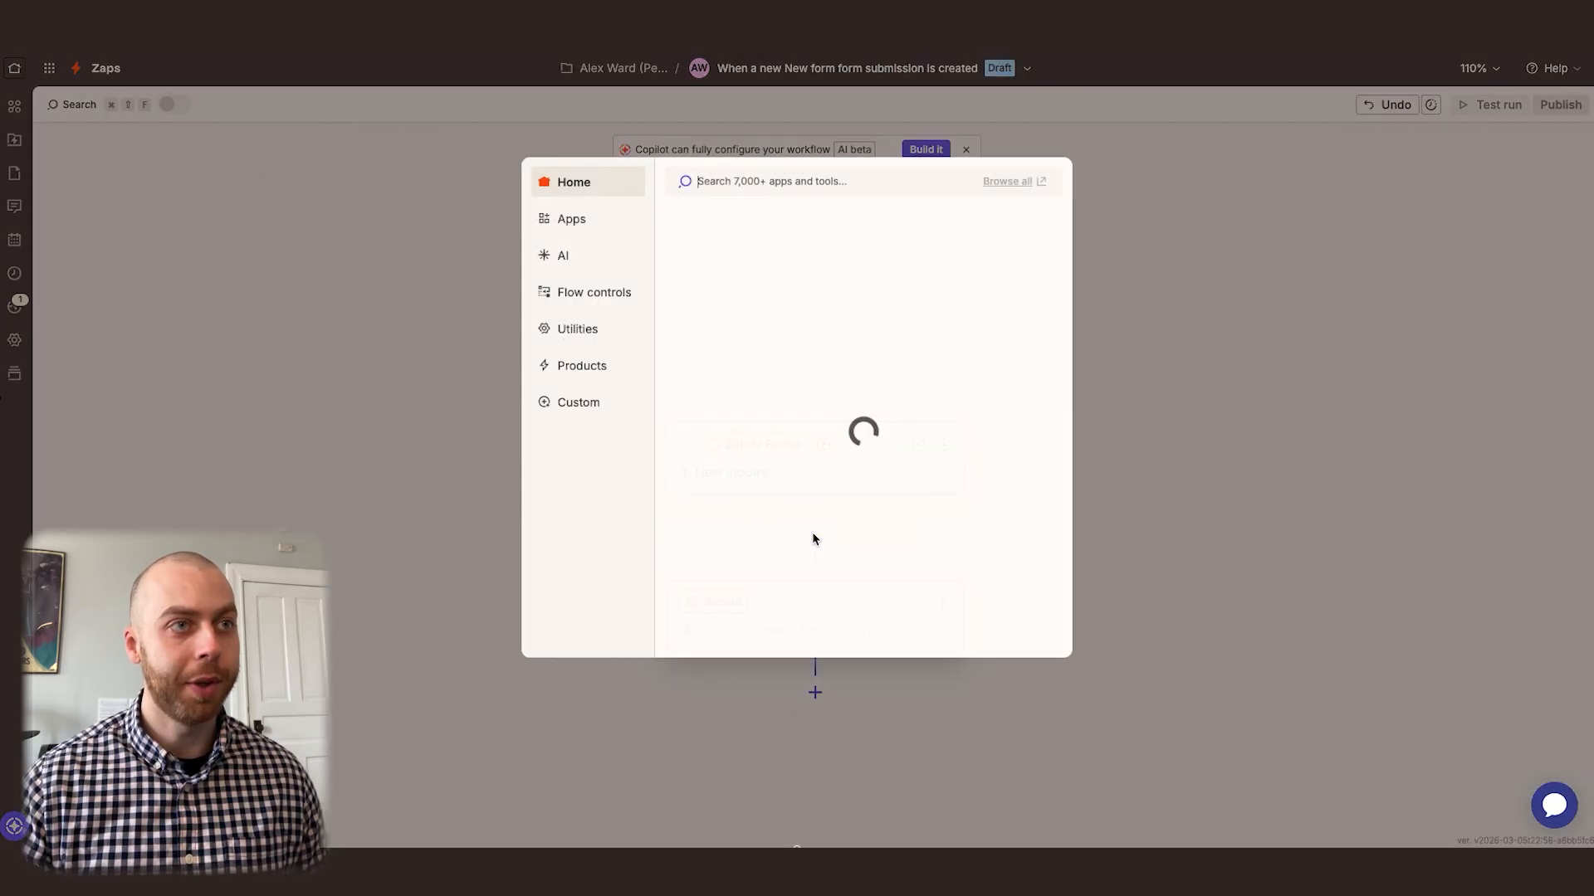
click(934, 395)
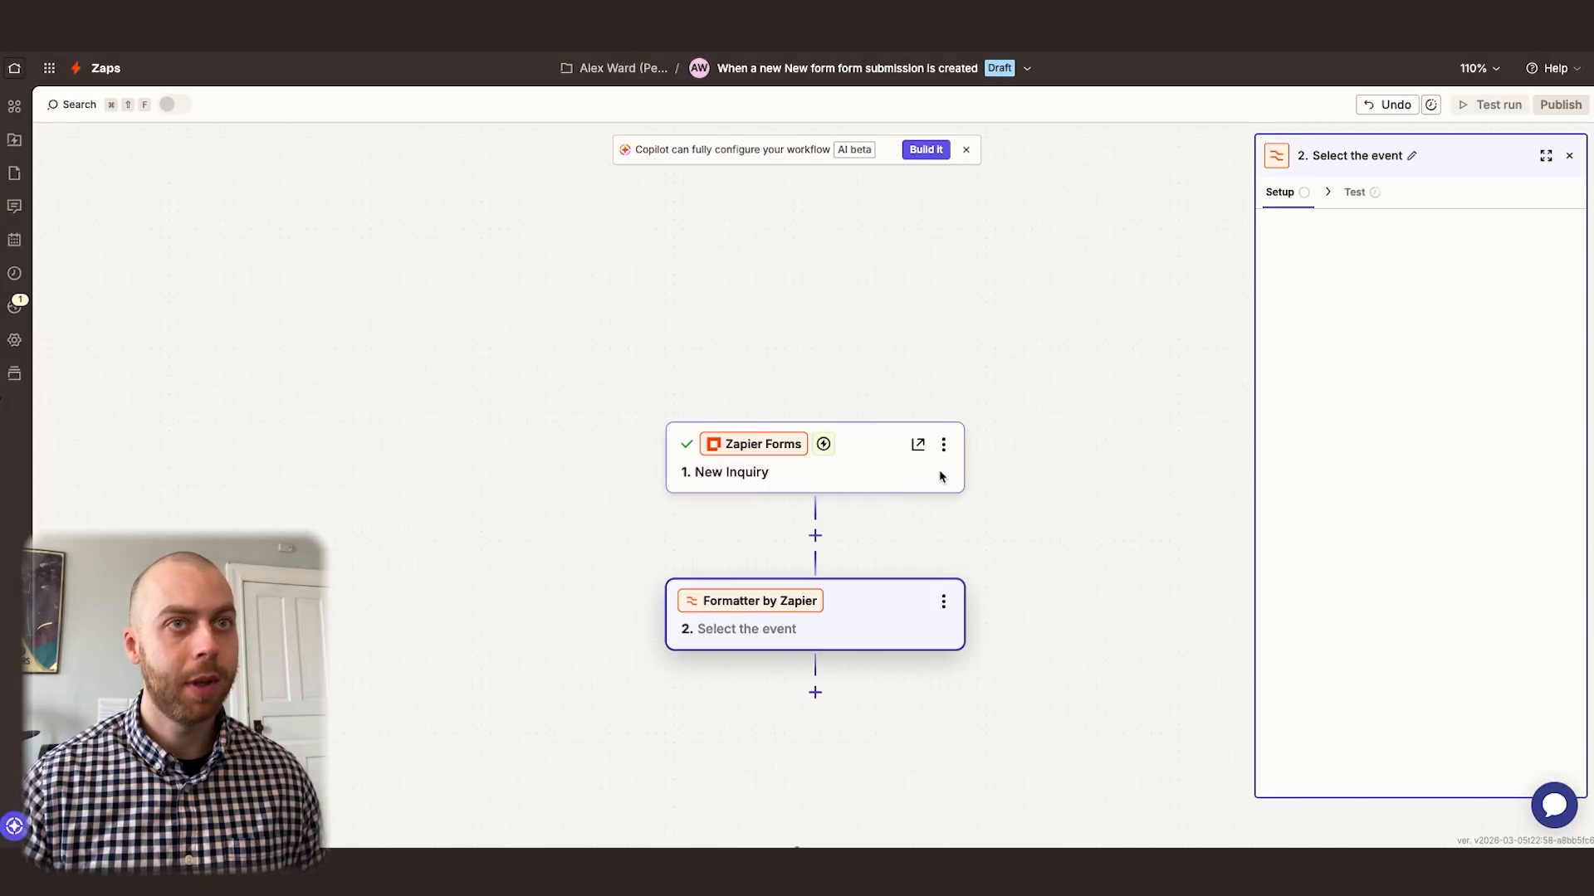
click(1353, 329)
click(1027, 568)
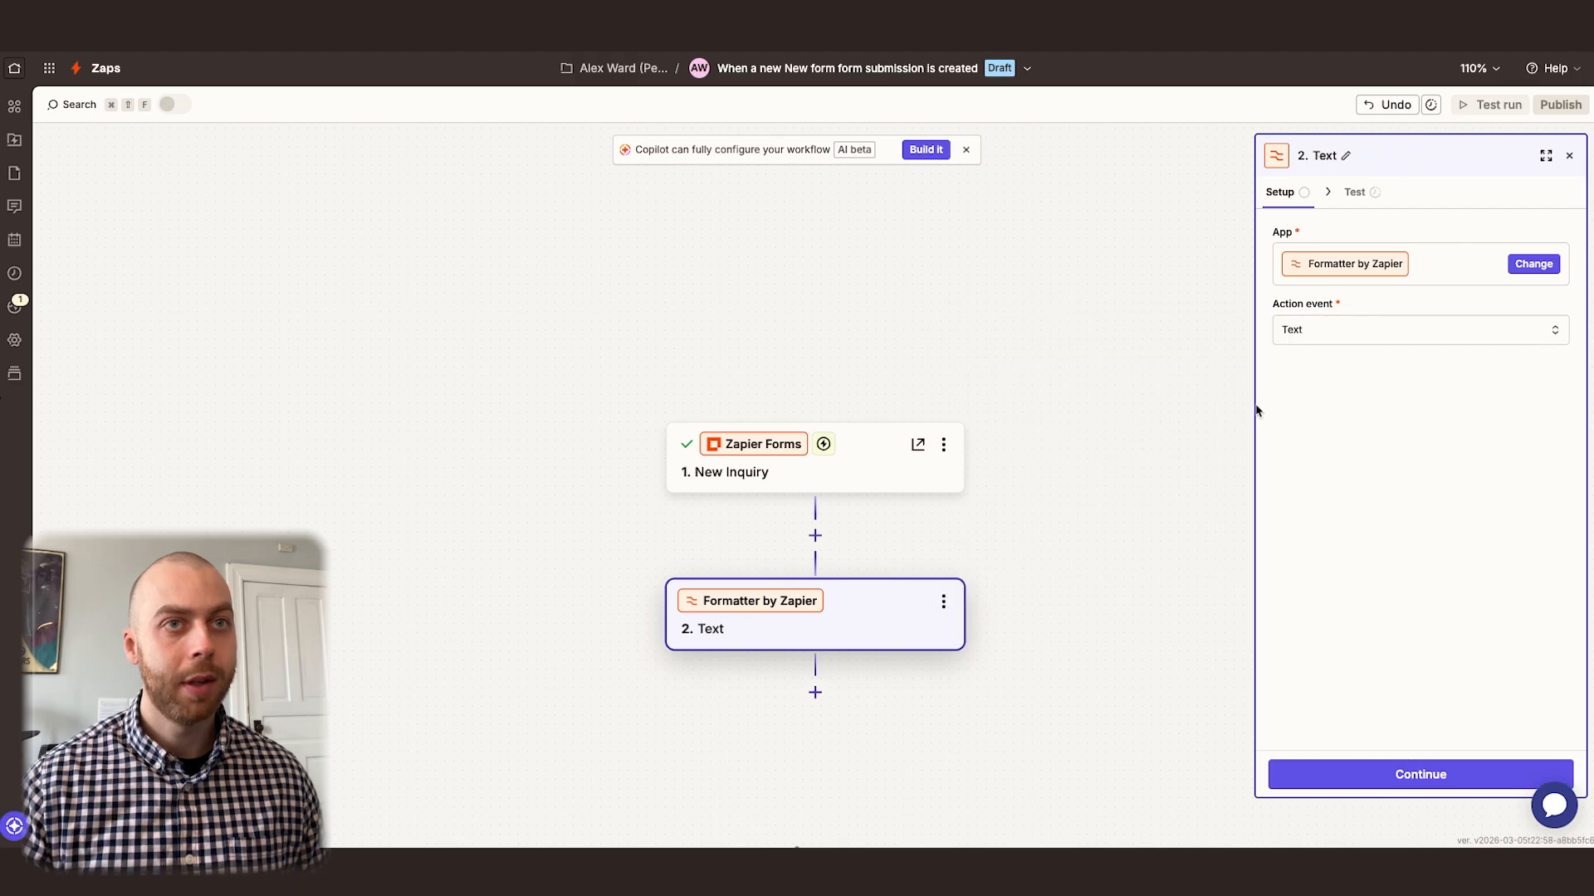
Set the Formatter step's text transform to Titlecase
click(1366, 193)
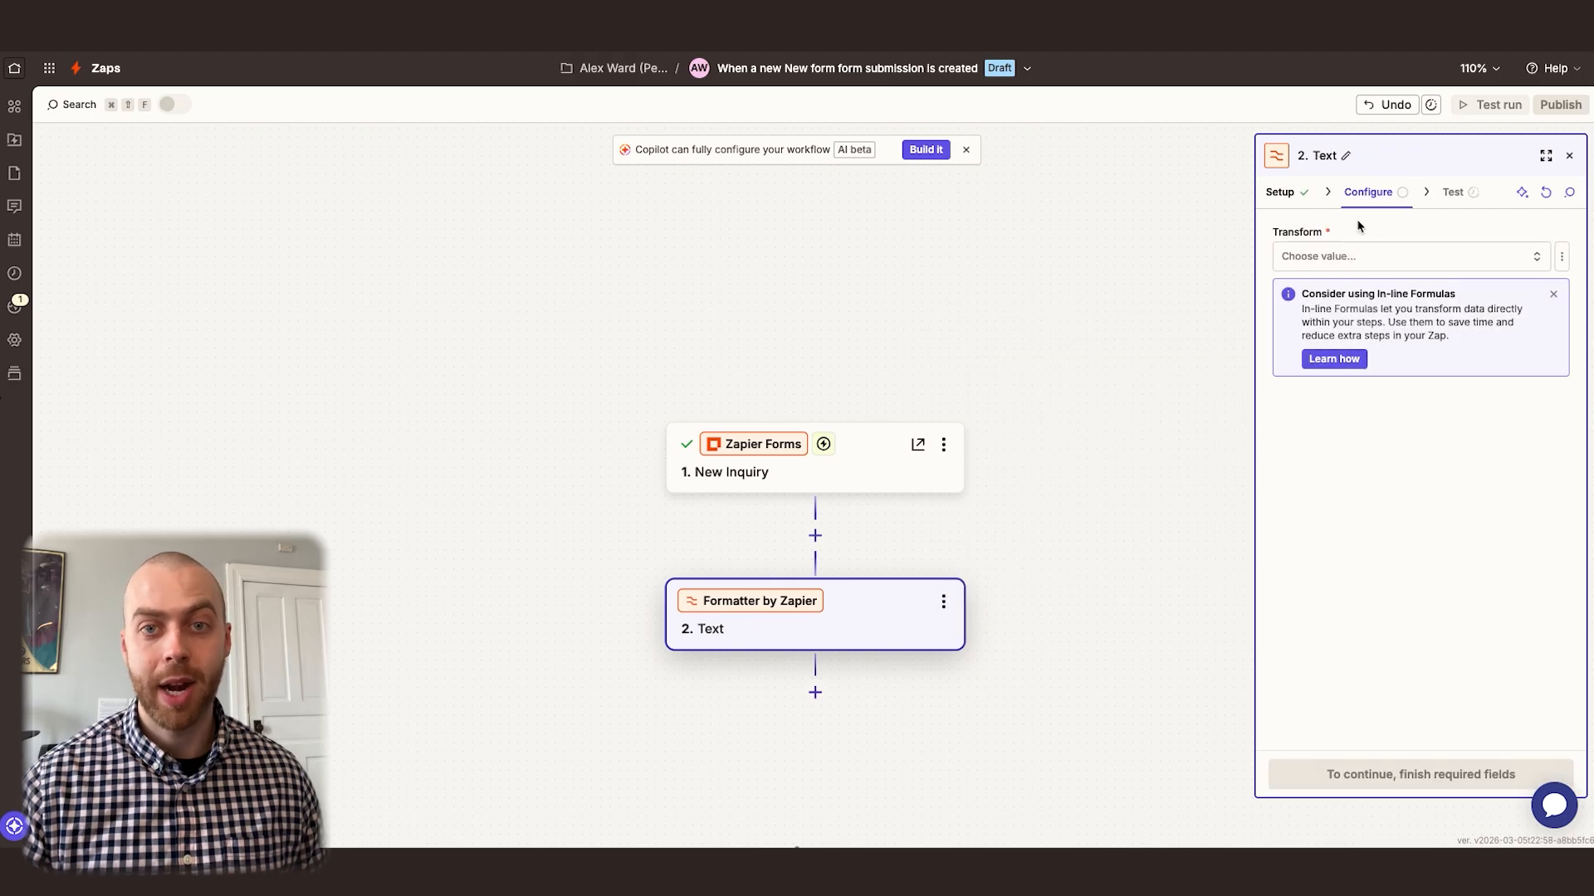
click(1338, 255)
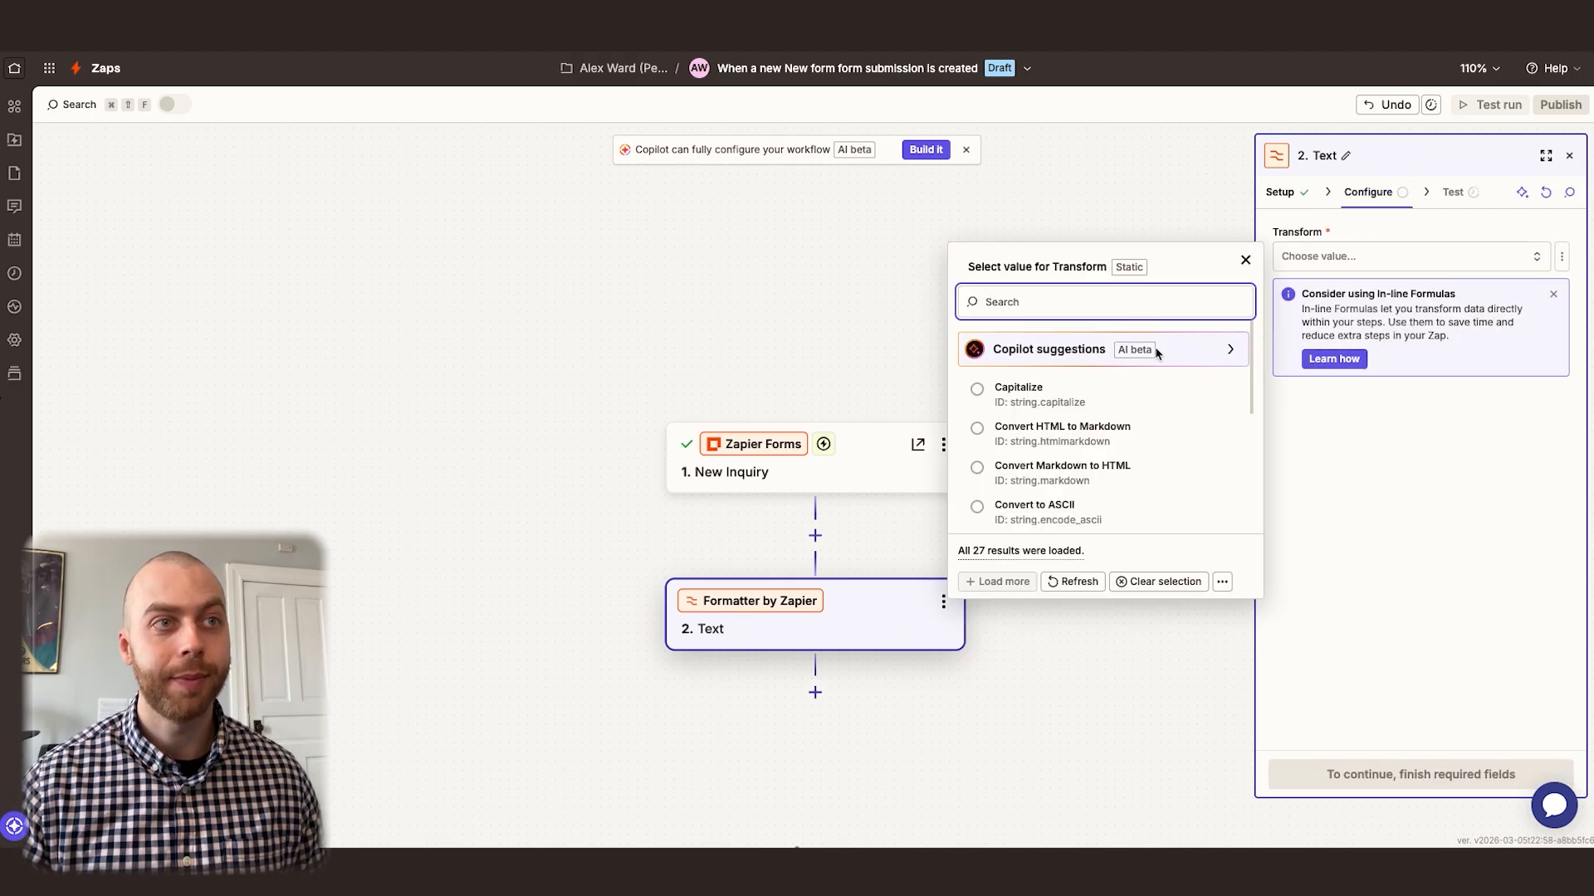
text(title)
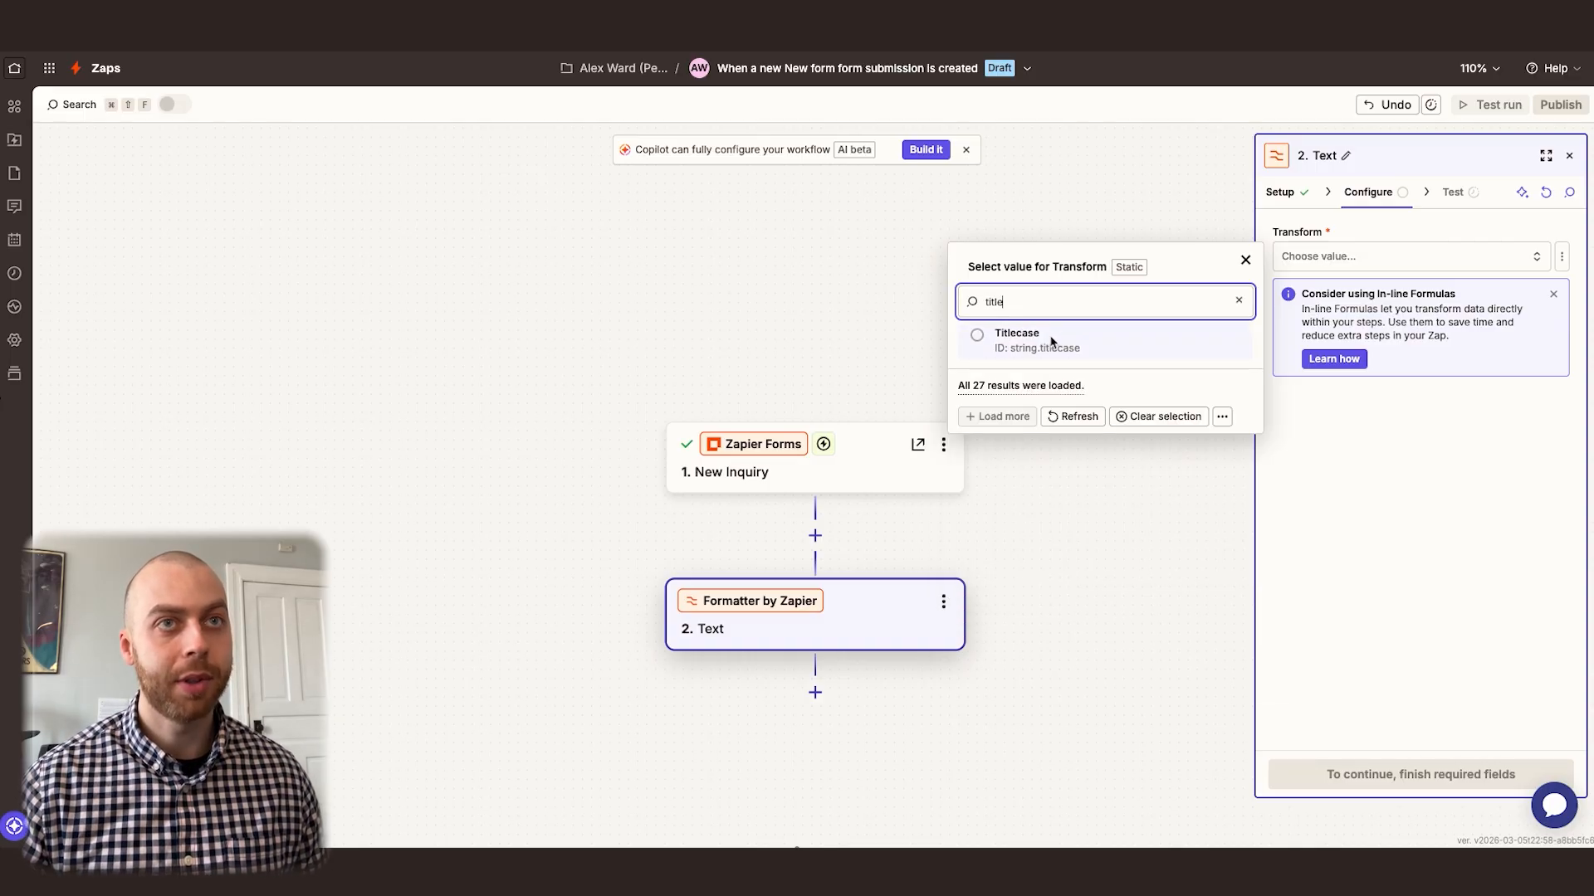
click(1052, 340)
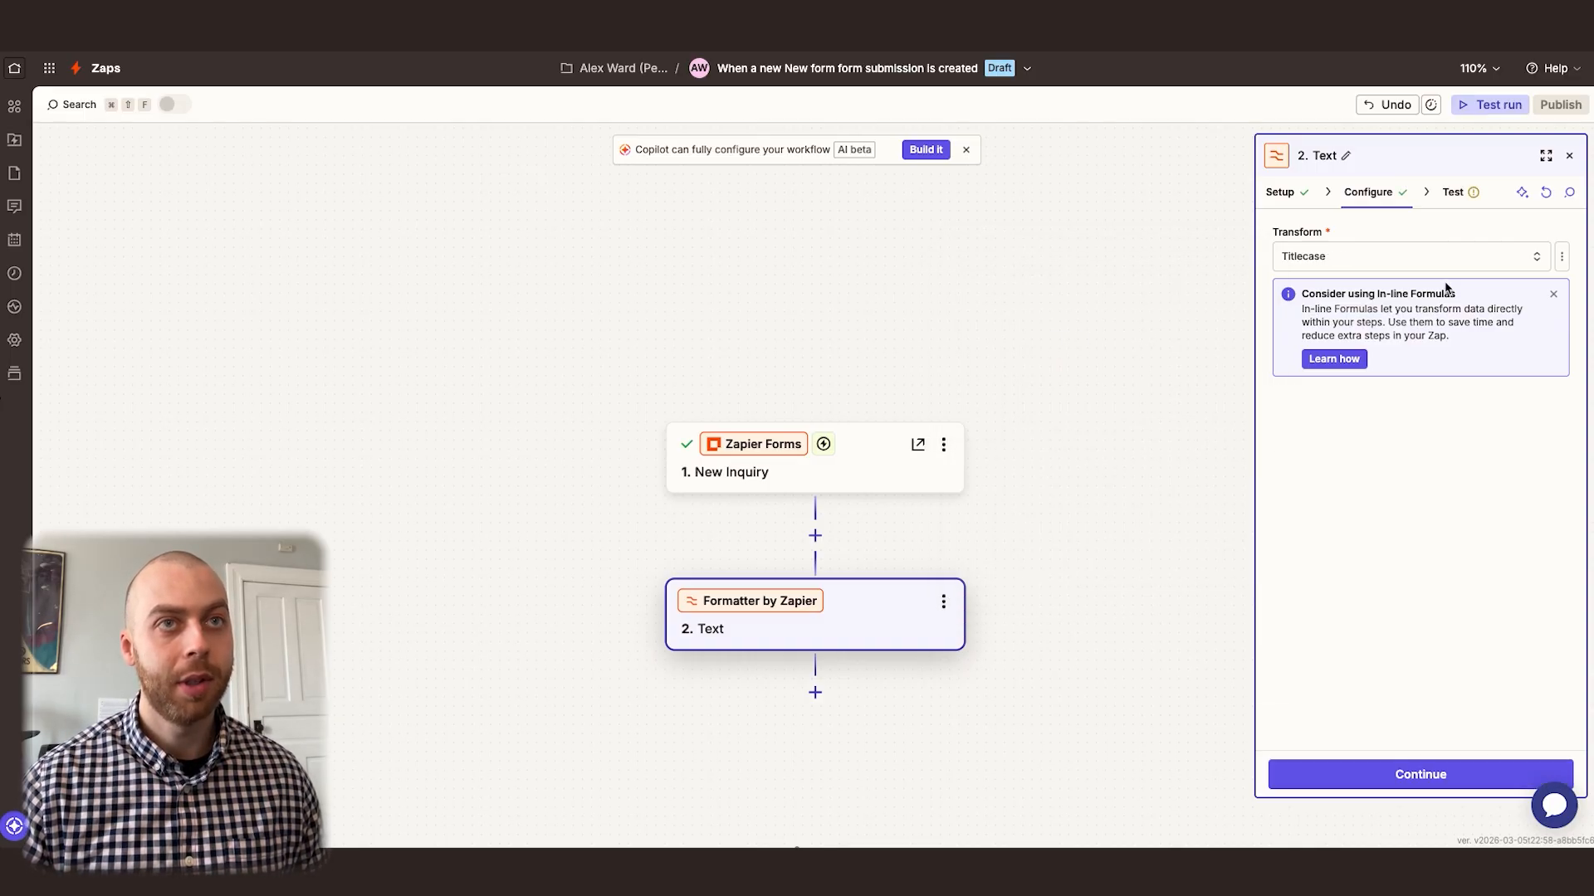
Map the First Name form field from the New Inquiry step as the Titlecase transform's input
click(1346, 488)
text(/)
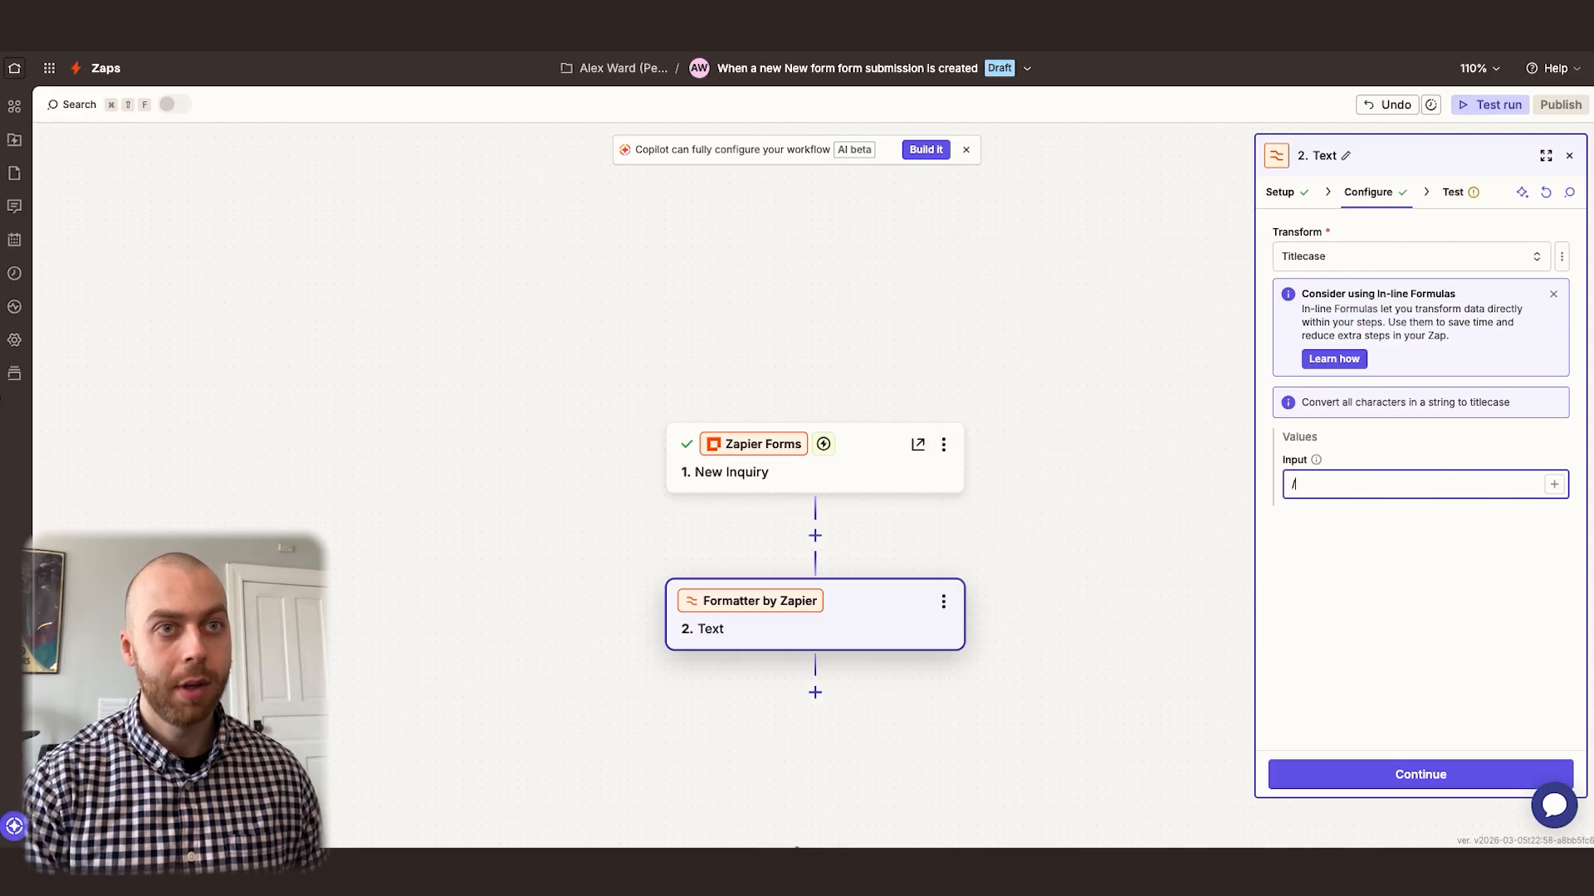
click(1090, 344)
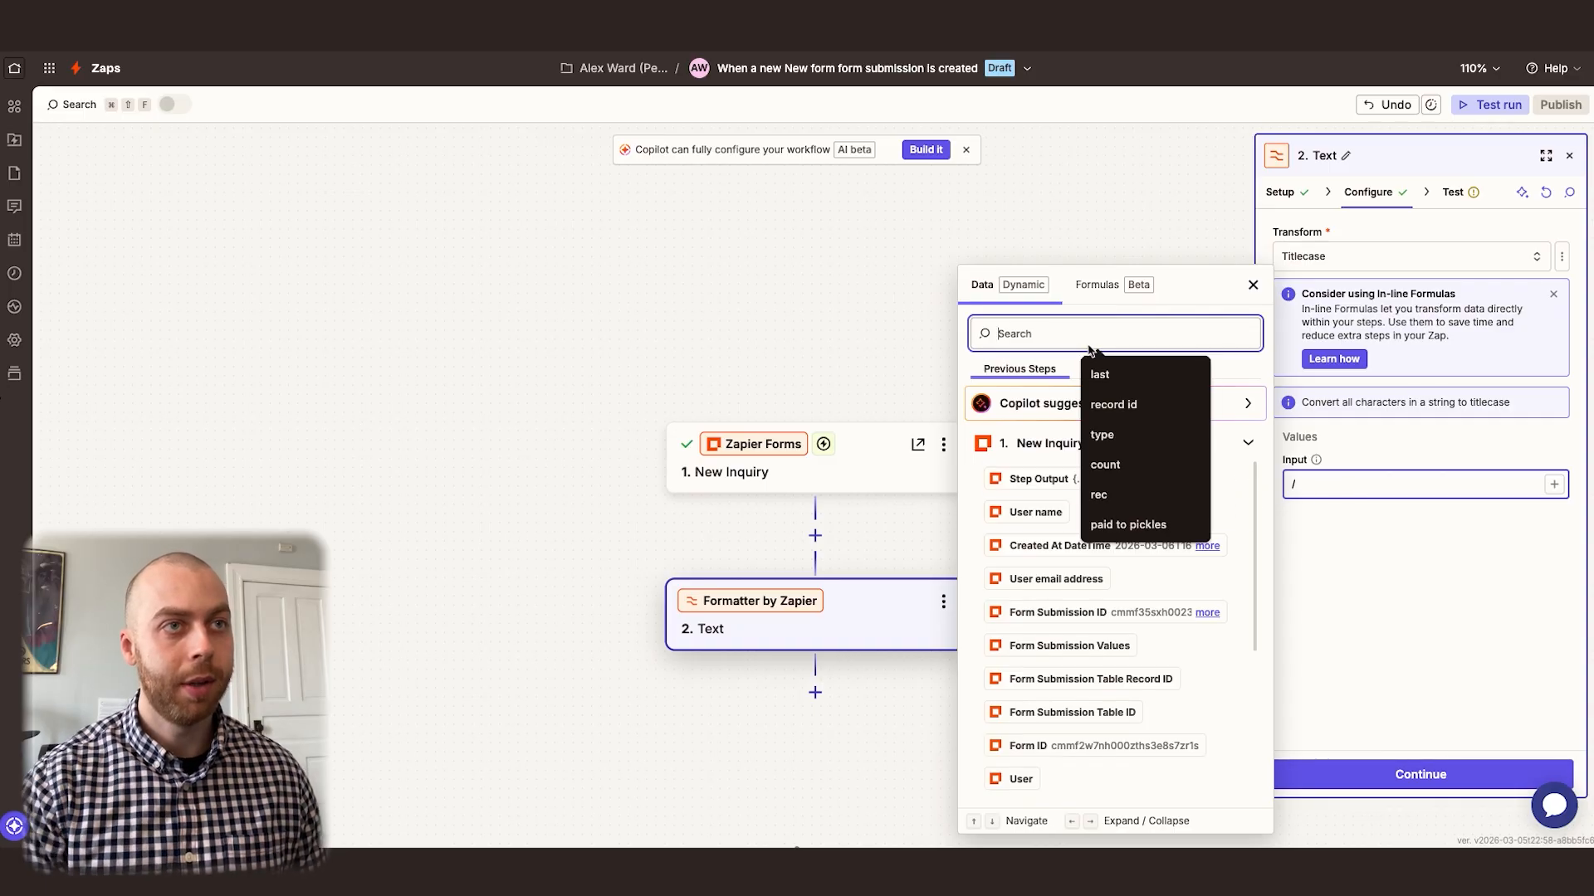
text(alex)
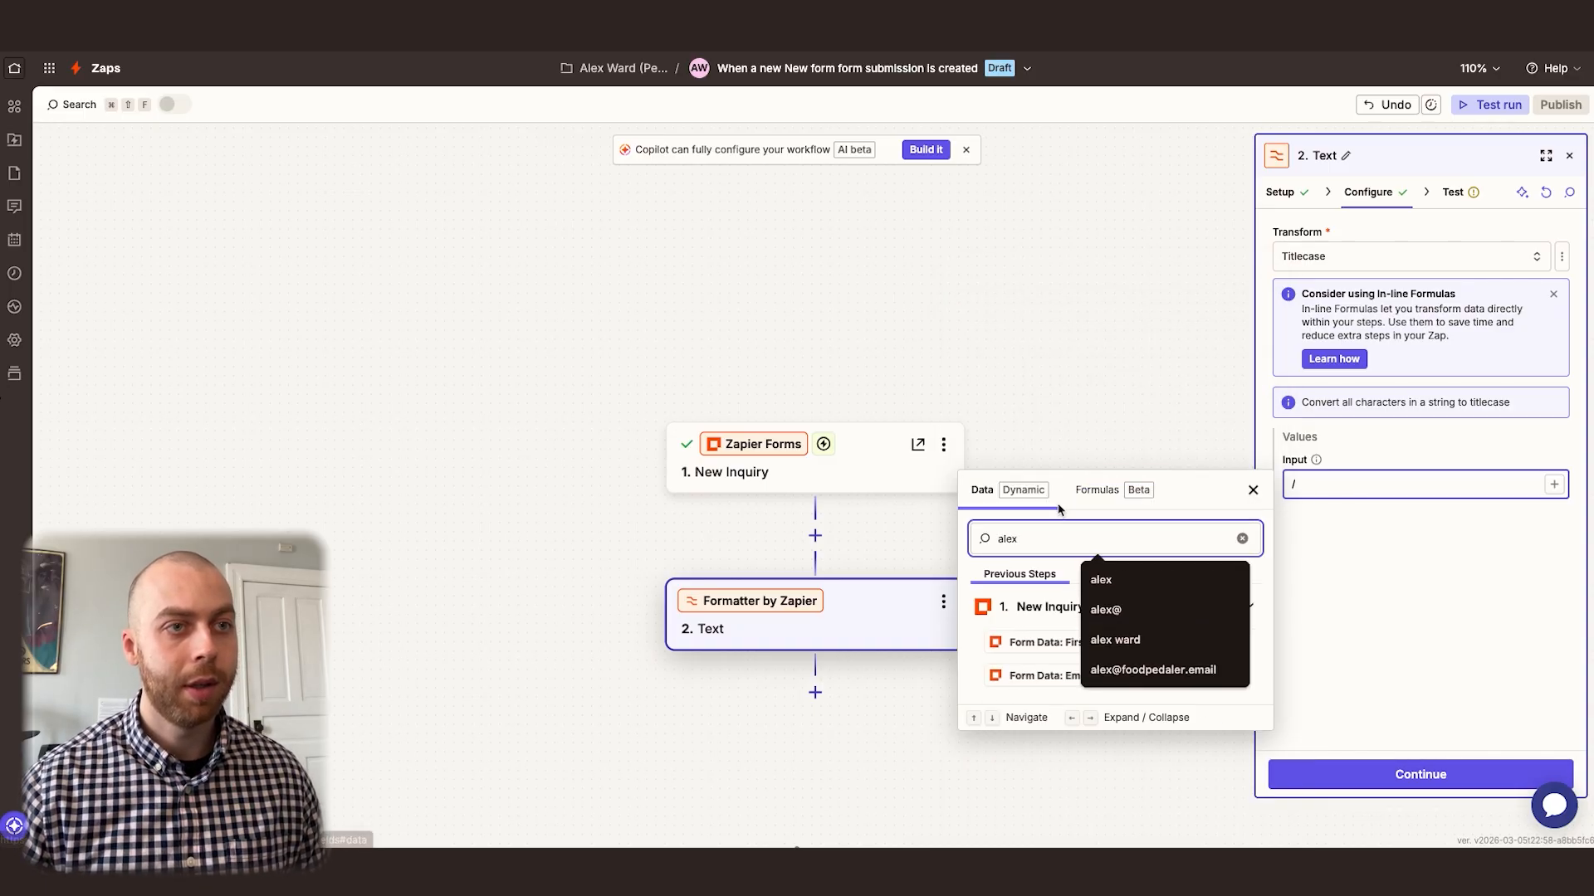
click(1059, 642)
click(1384, 586)
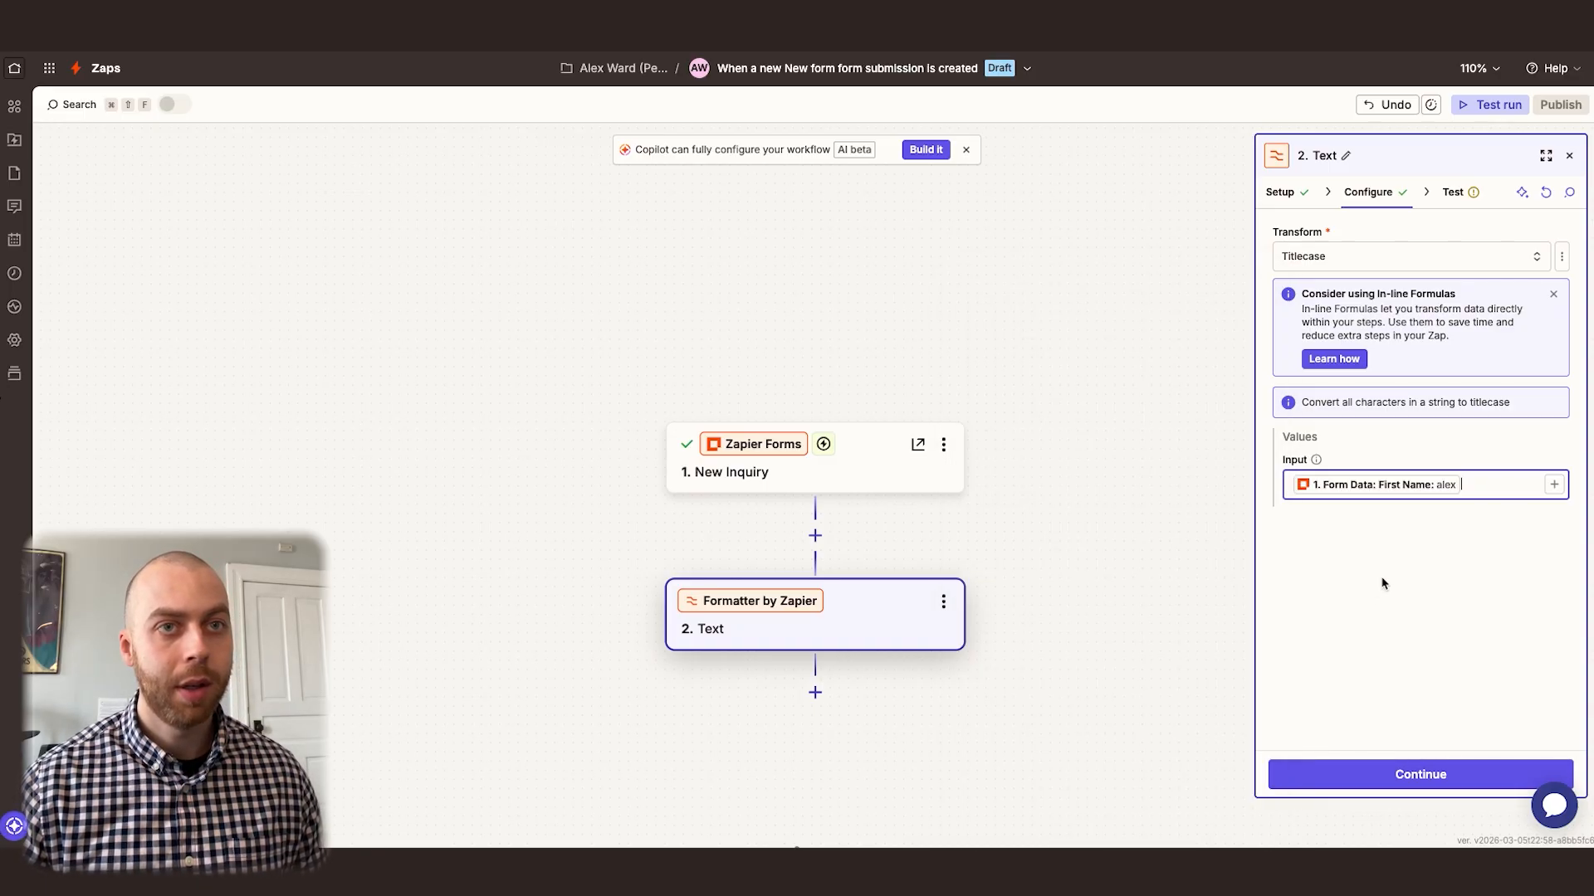
Test the Titlecase Formatter step and rename it to "First Name"
click(1472, 193)
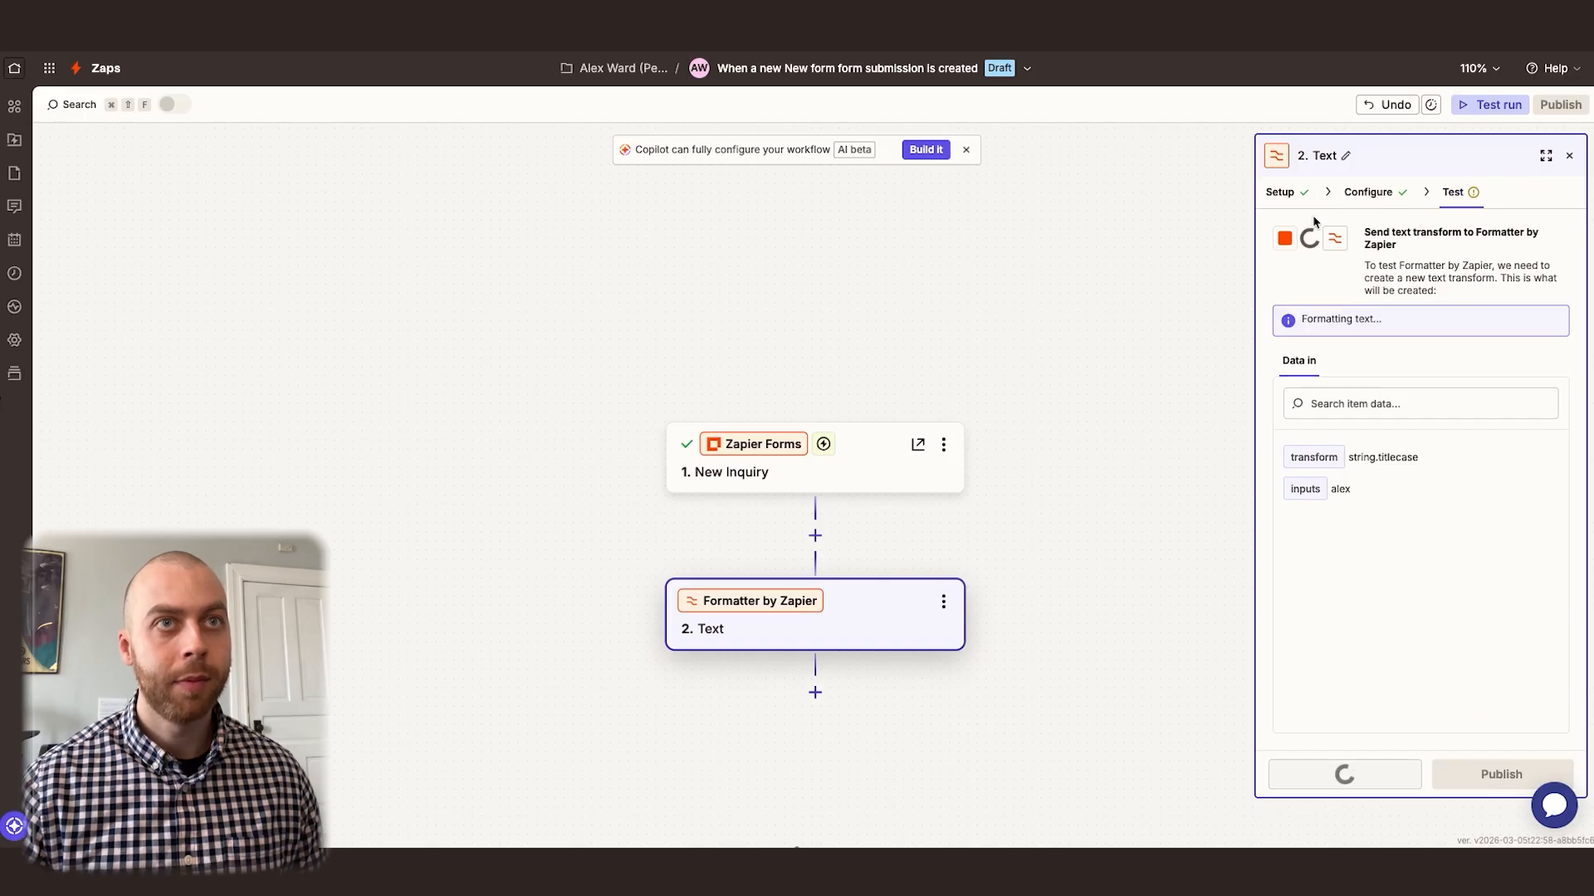
click(1324, 156)
text(First Name)
key(Return)
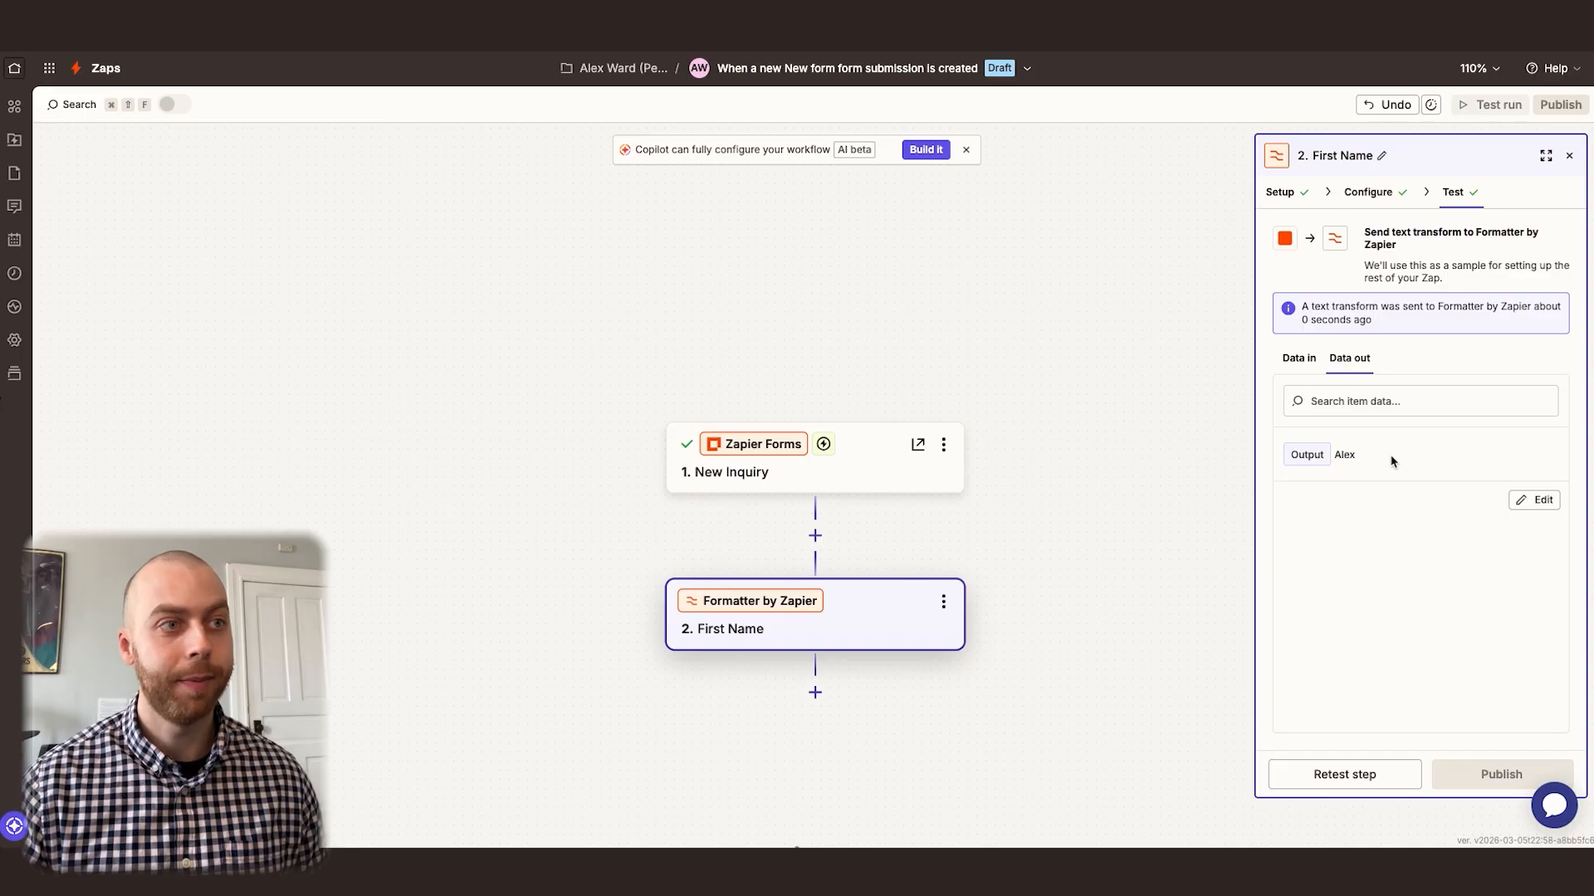
Duplicate the First Name Formatter step and rename the copy to "Last Name"
click(942, 601)
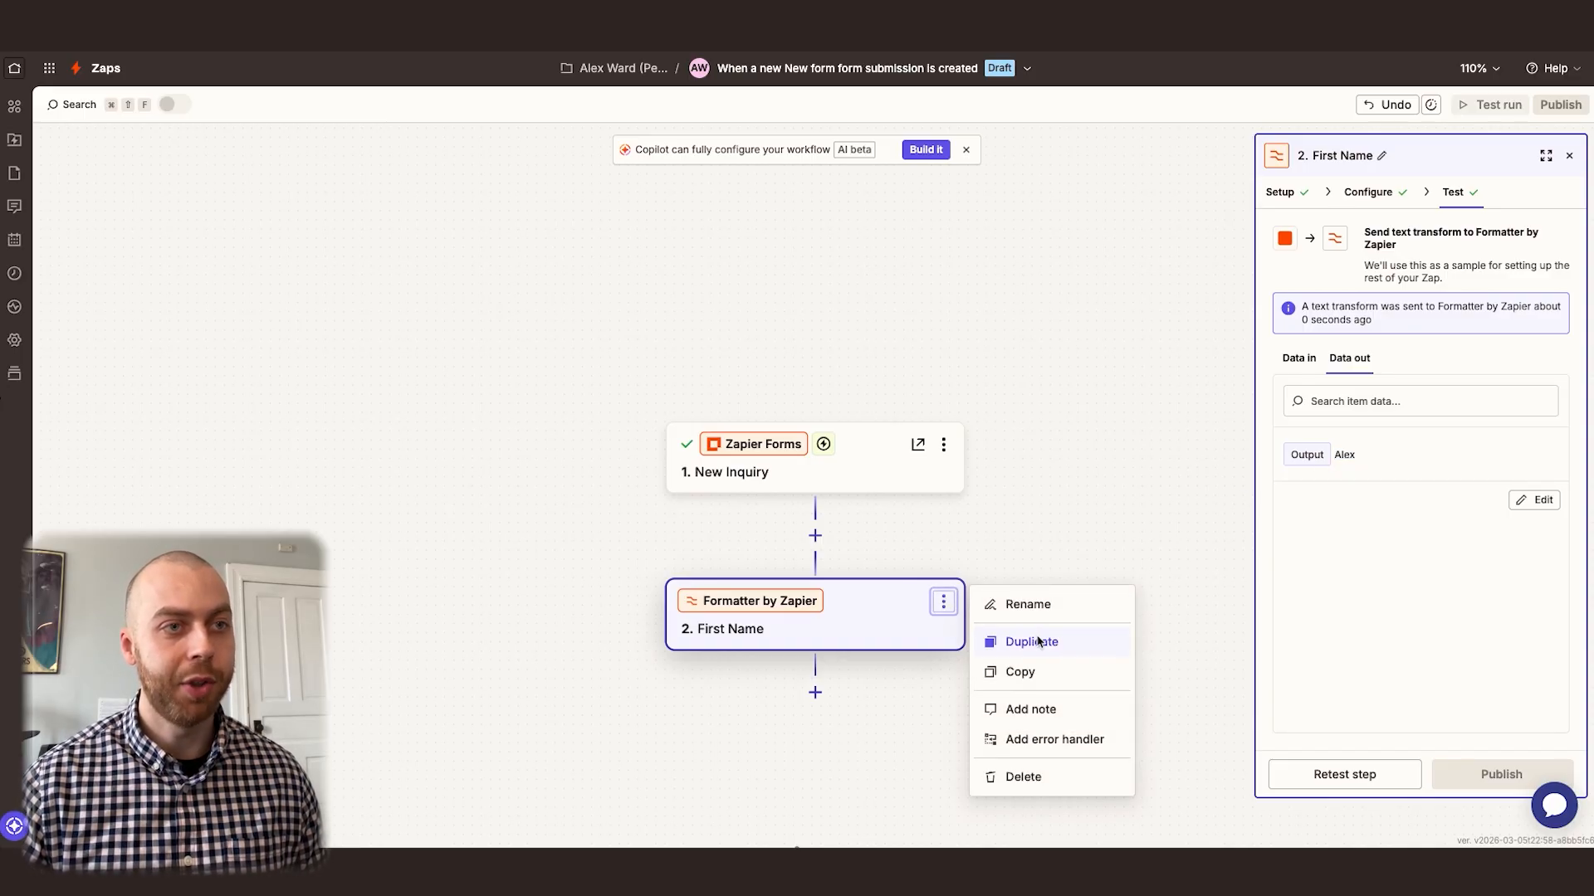
click(1037, 639)
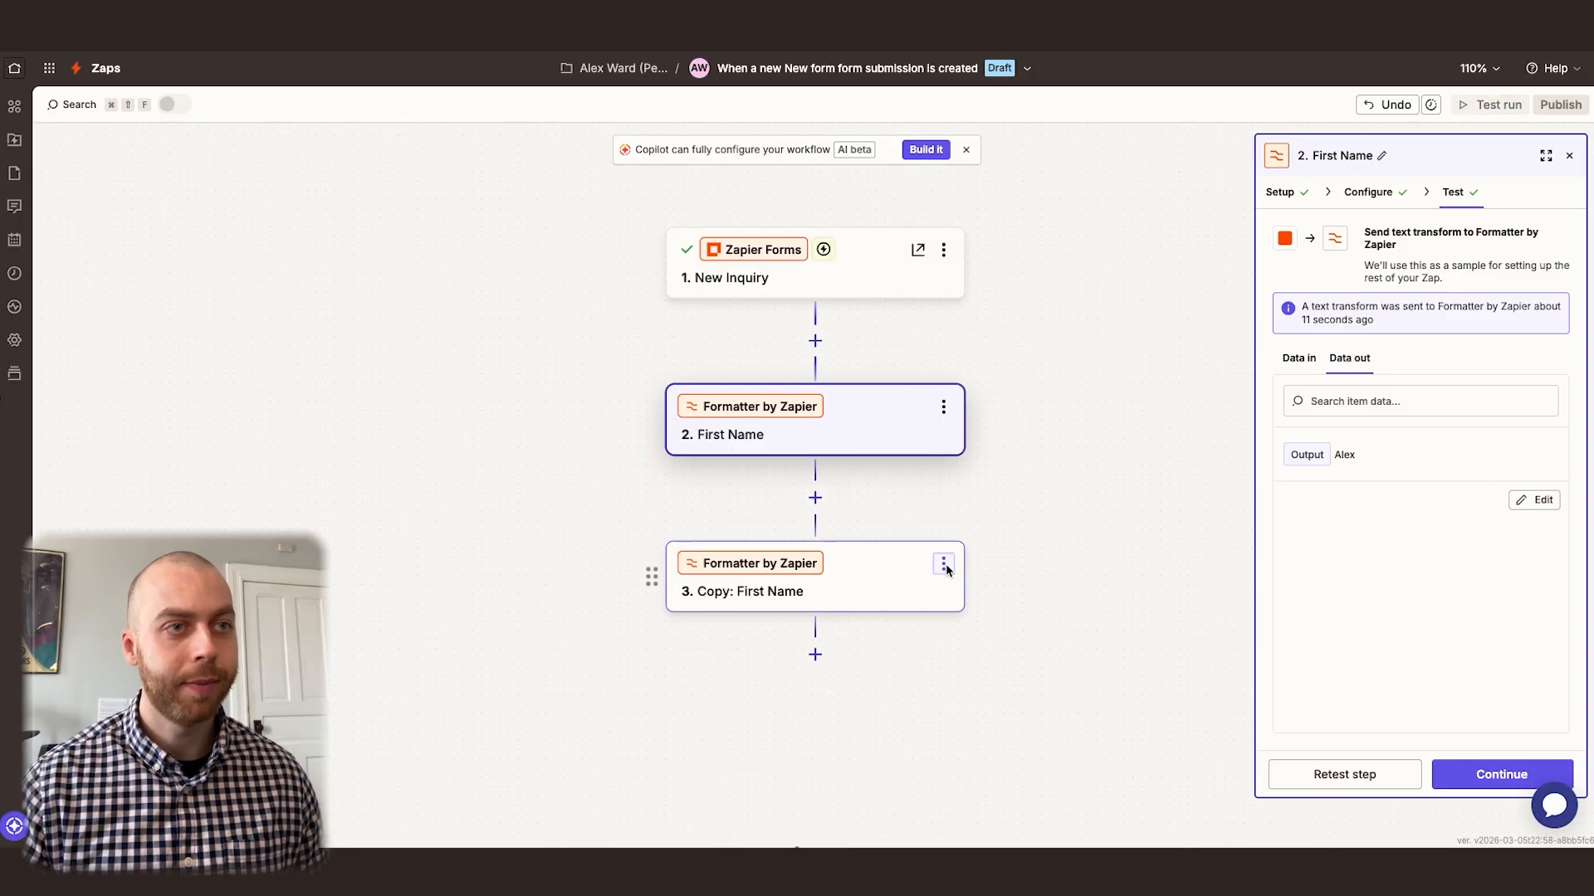
click(943, 564)
click(1012, 568)
text(Las)
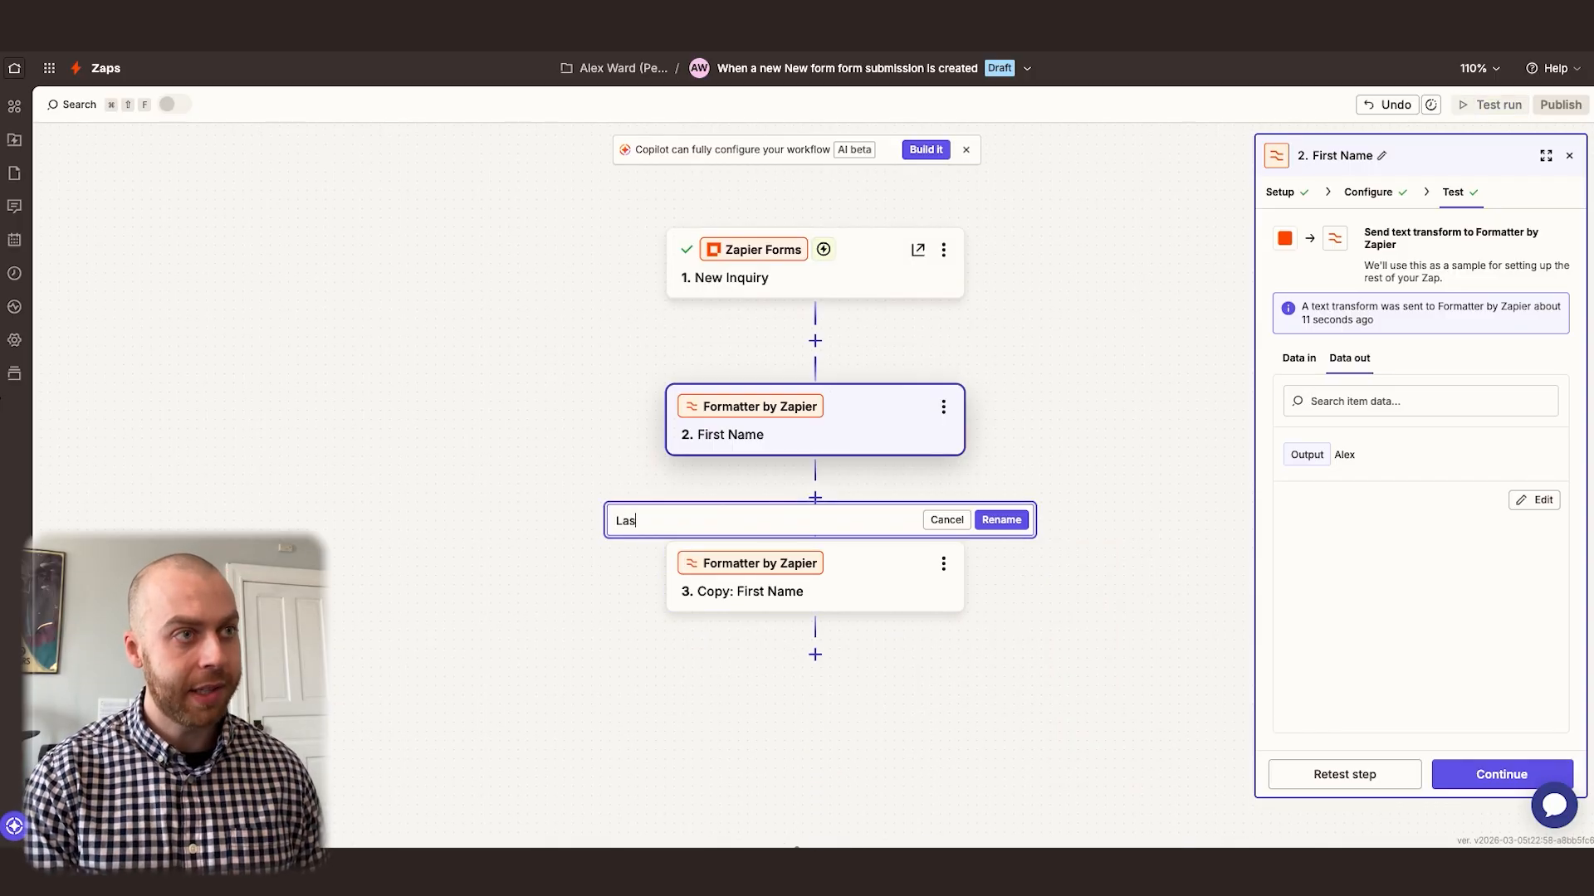
key(Return)
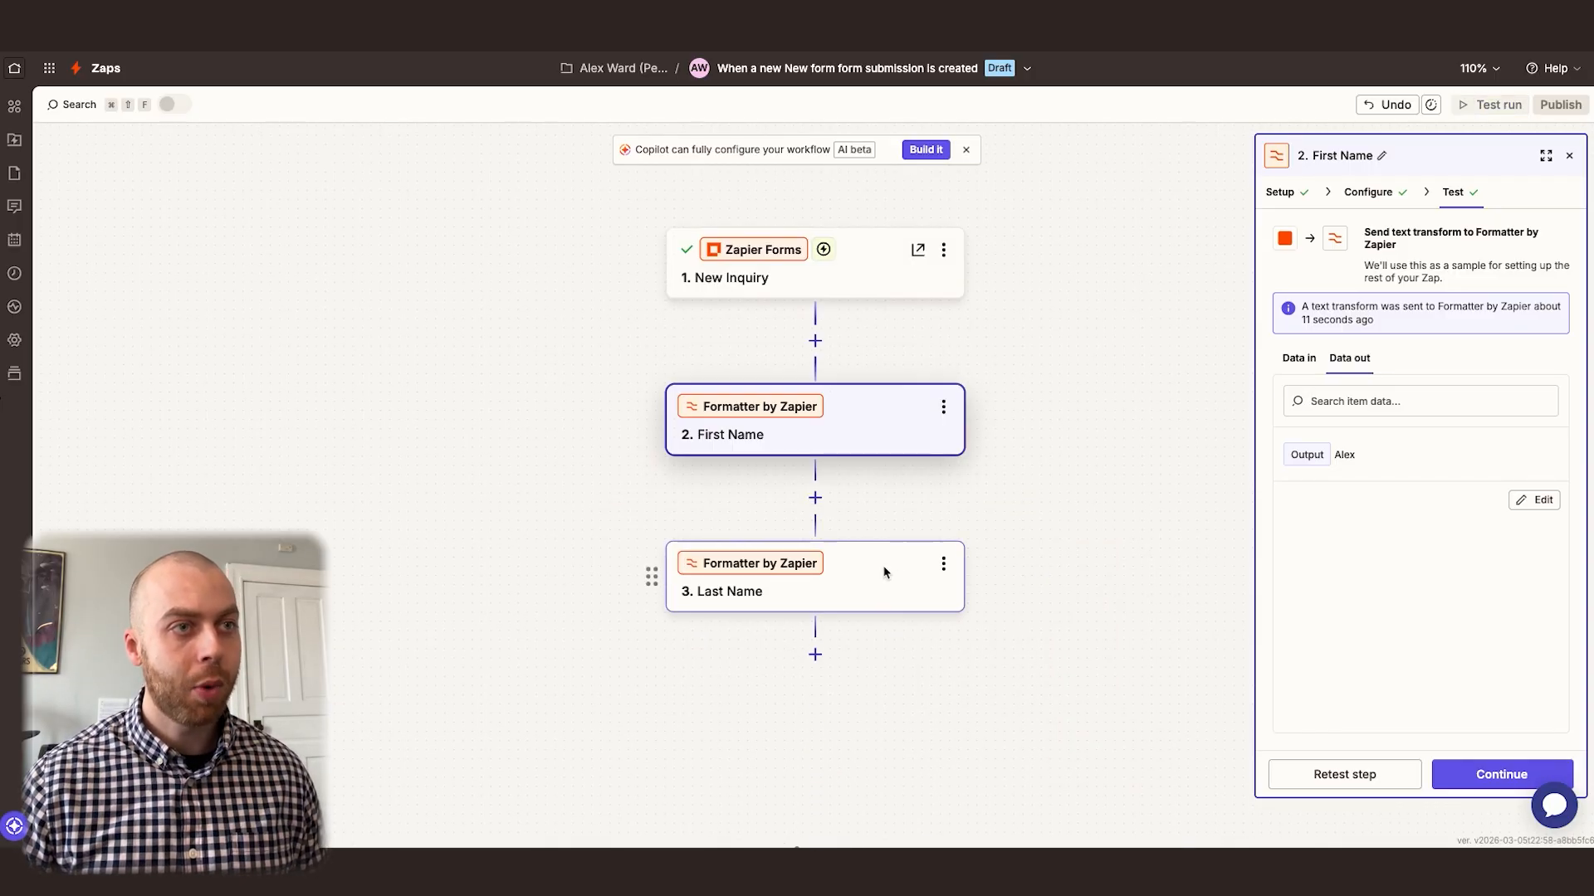
Replace the Last Name step's input with the Last Name form field from the New Inquiry step
click(796, 581)
click(1381, 485)
key(BackSpace)
text(/last nam)
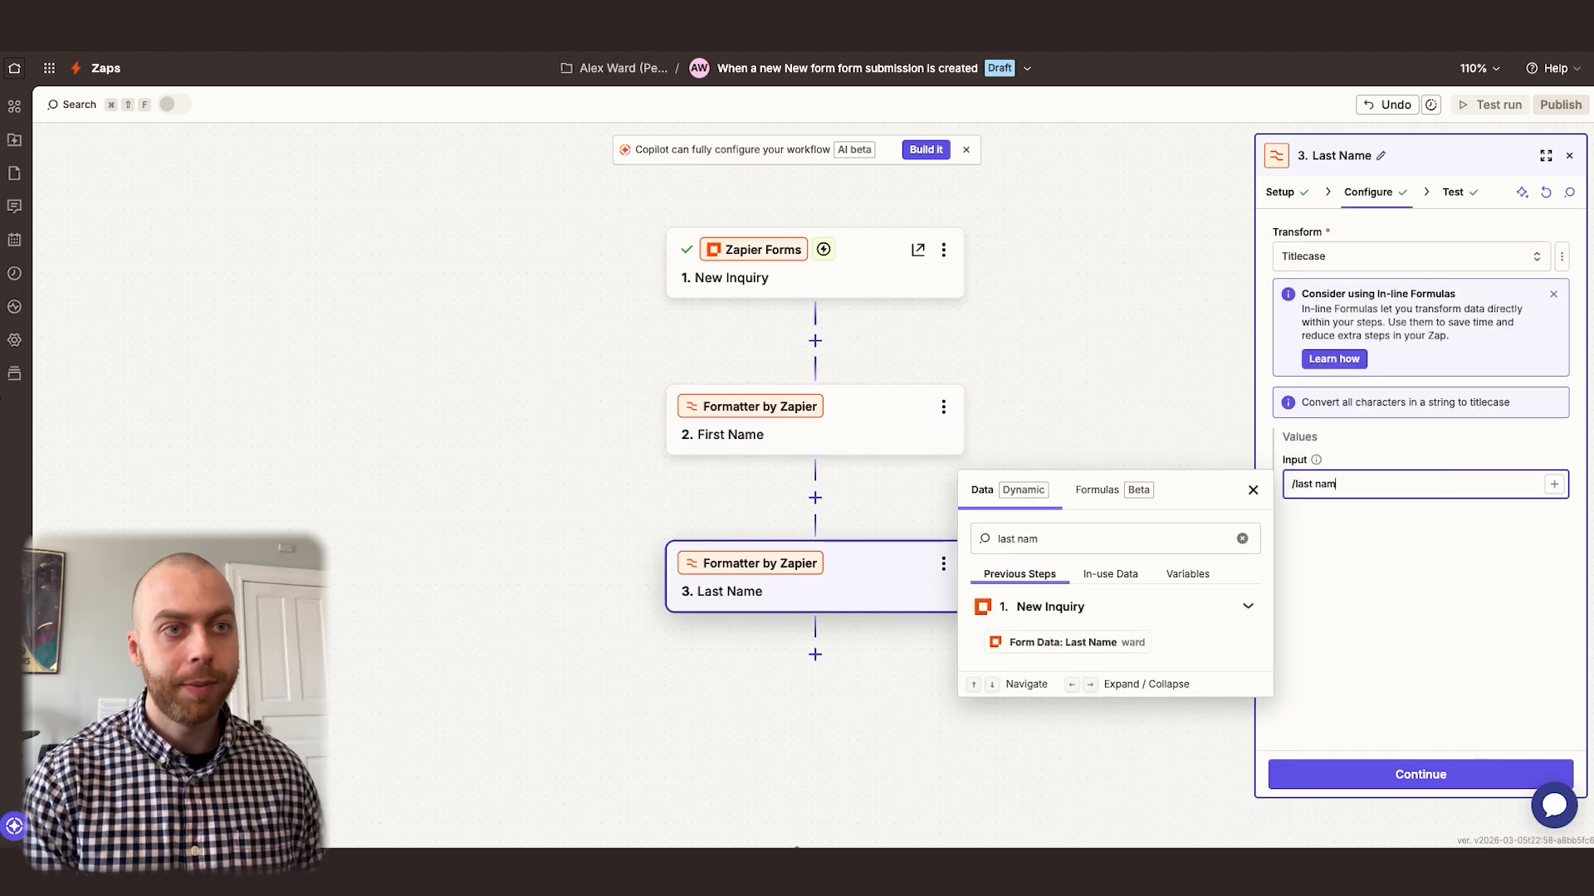
text(e)
click(1125, 643)
click(1455, 622)
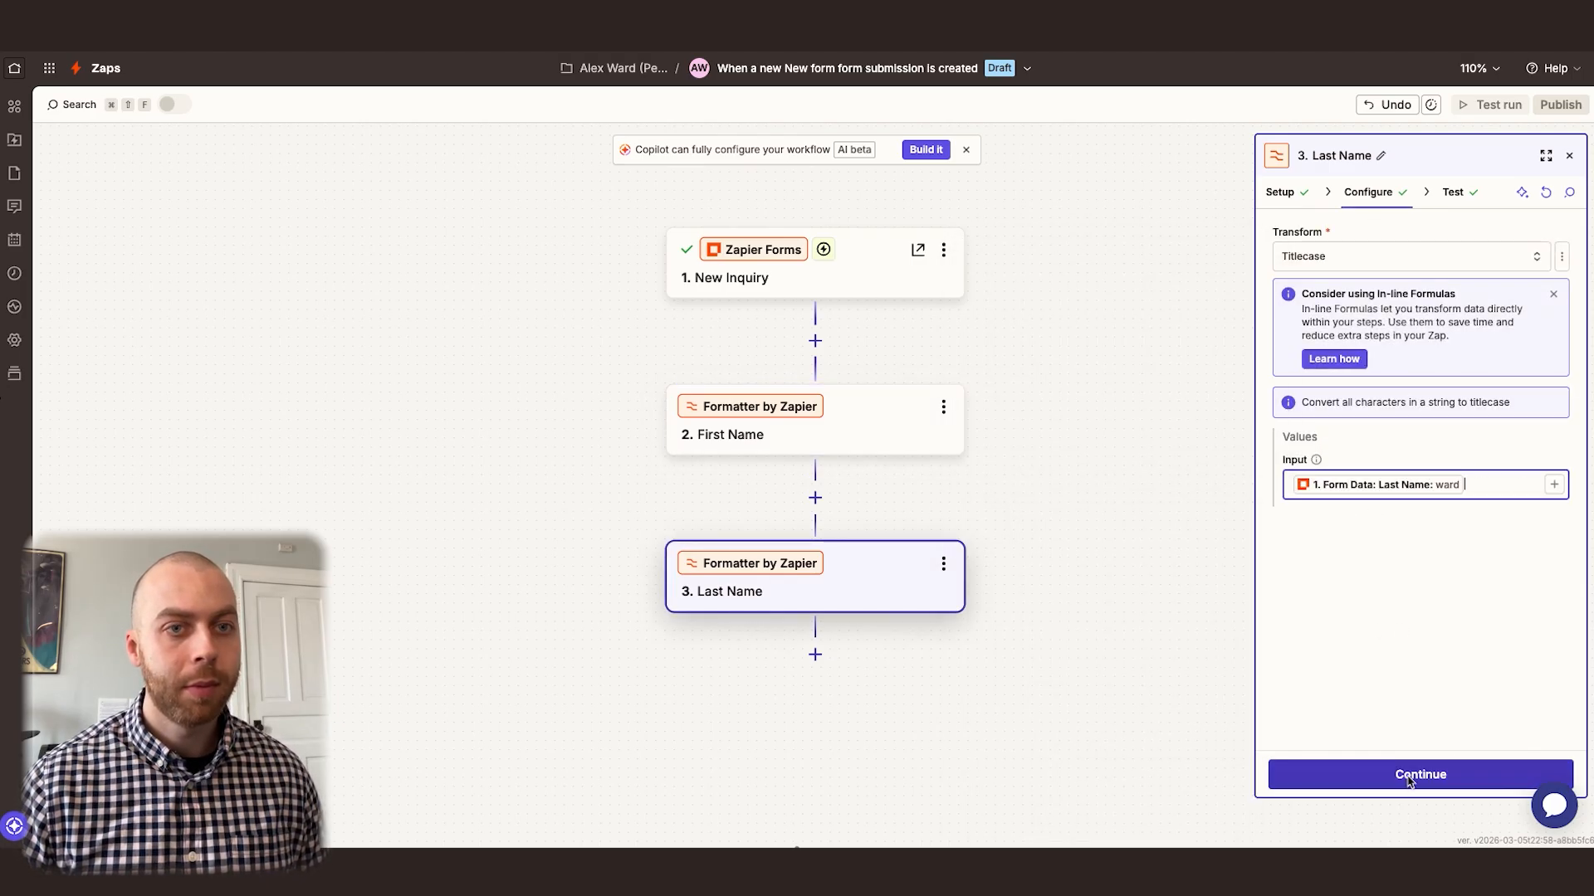
Retest the Last Name step and check the formatted output
click(1403, 774)
click(1352, 780)
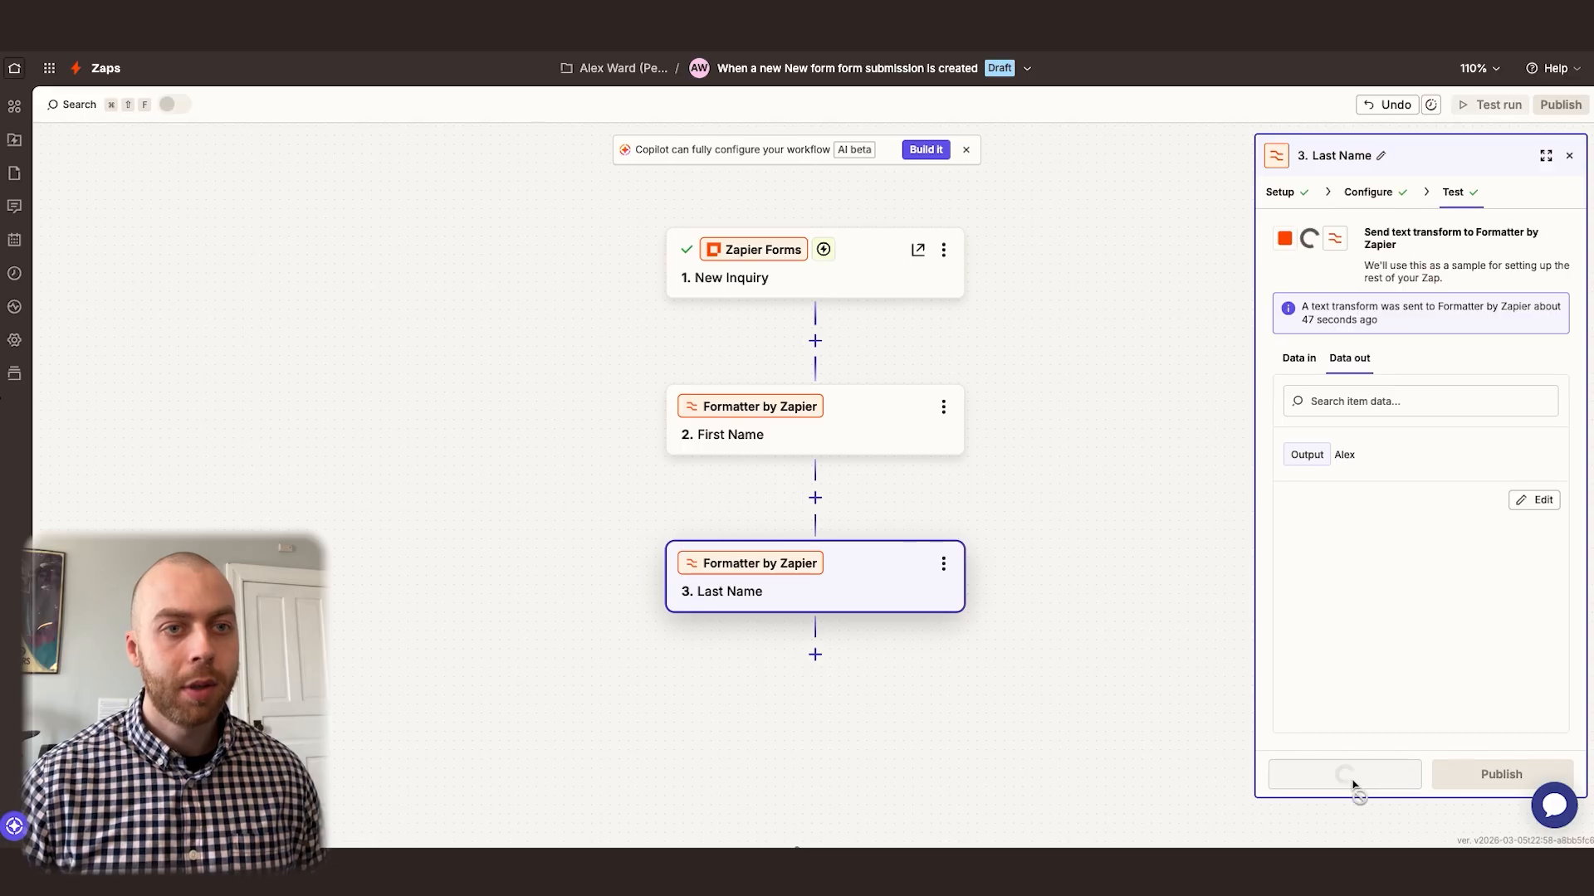
drag(1385, 455, 1344, 453)
click(1389, 457)
Add a Formatter by Zapier step after the Last Name step with Text as its action event
scroll(1003, 448, down, 3)
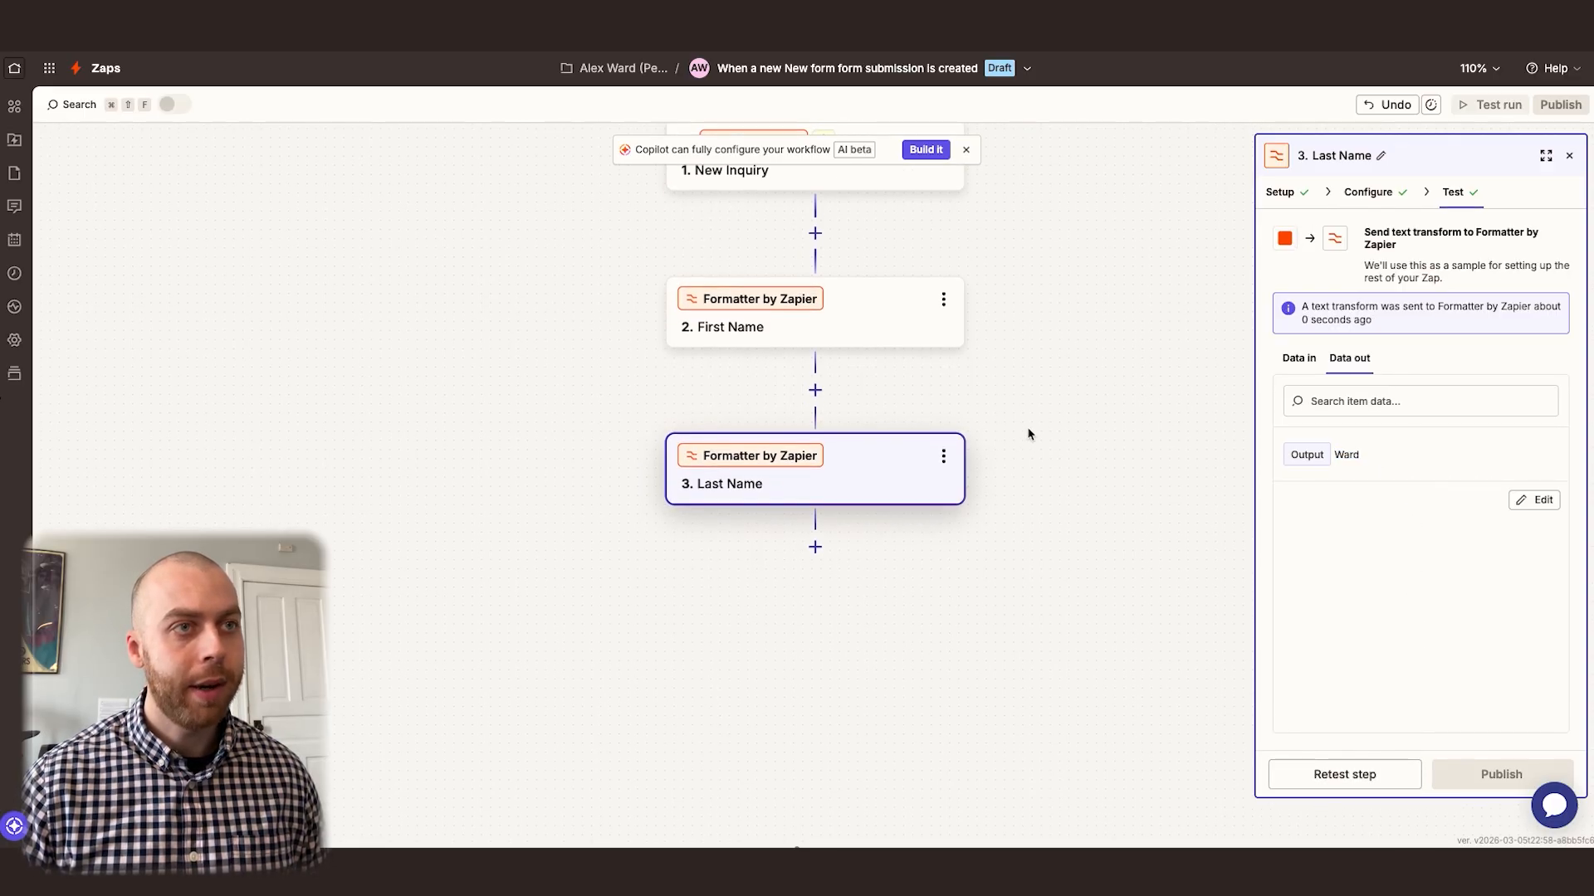
click(815, 532)
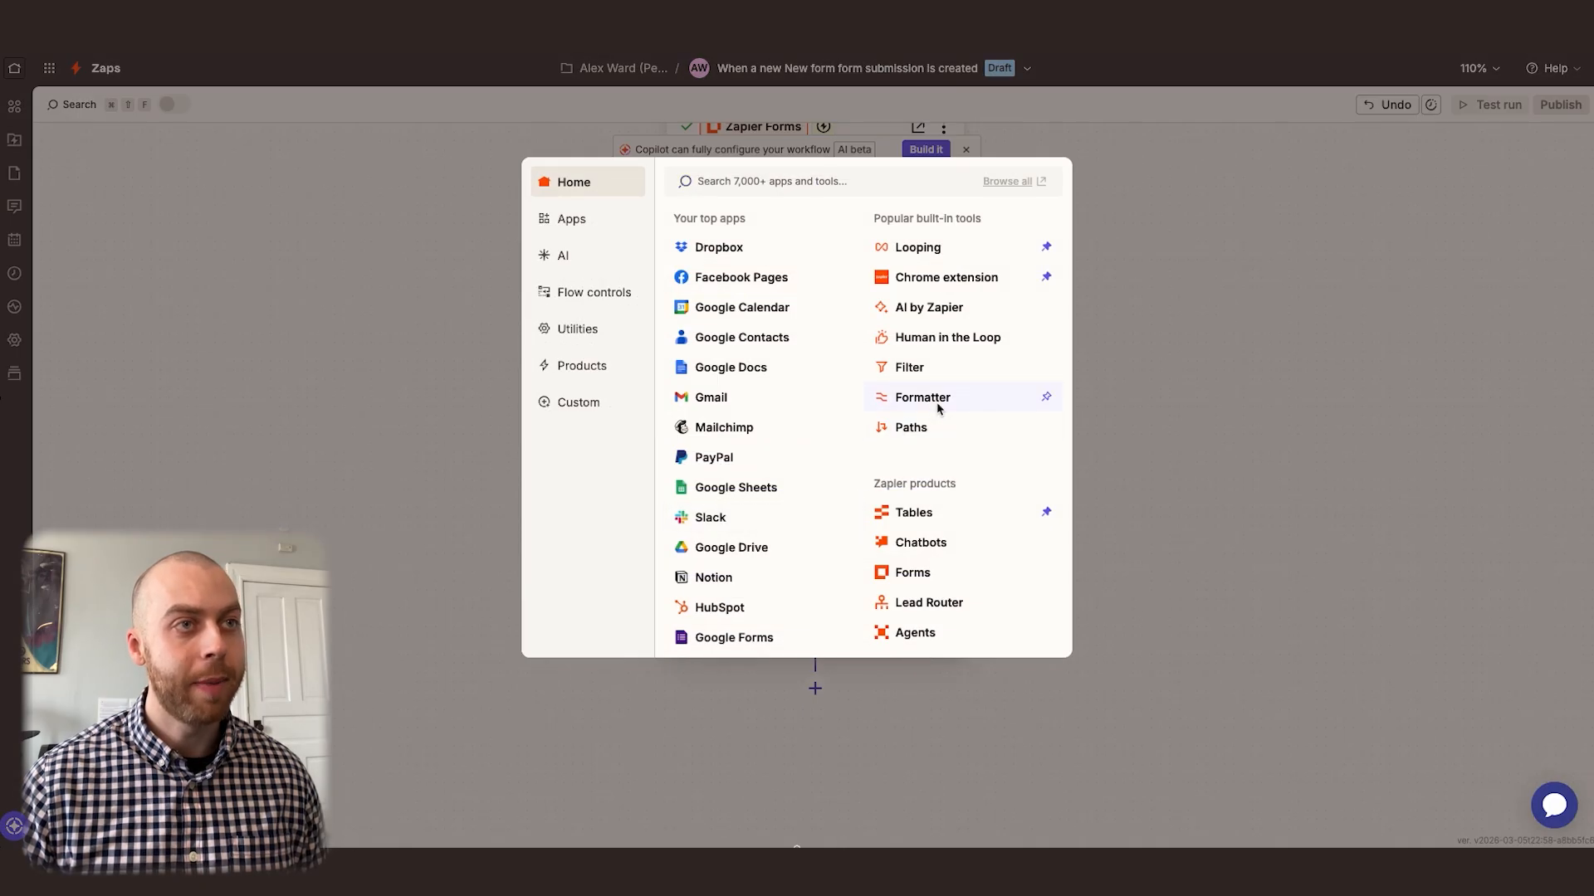
click(922, 398)
click(1298, 330)
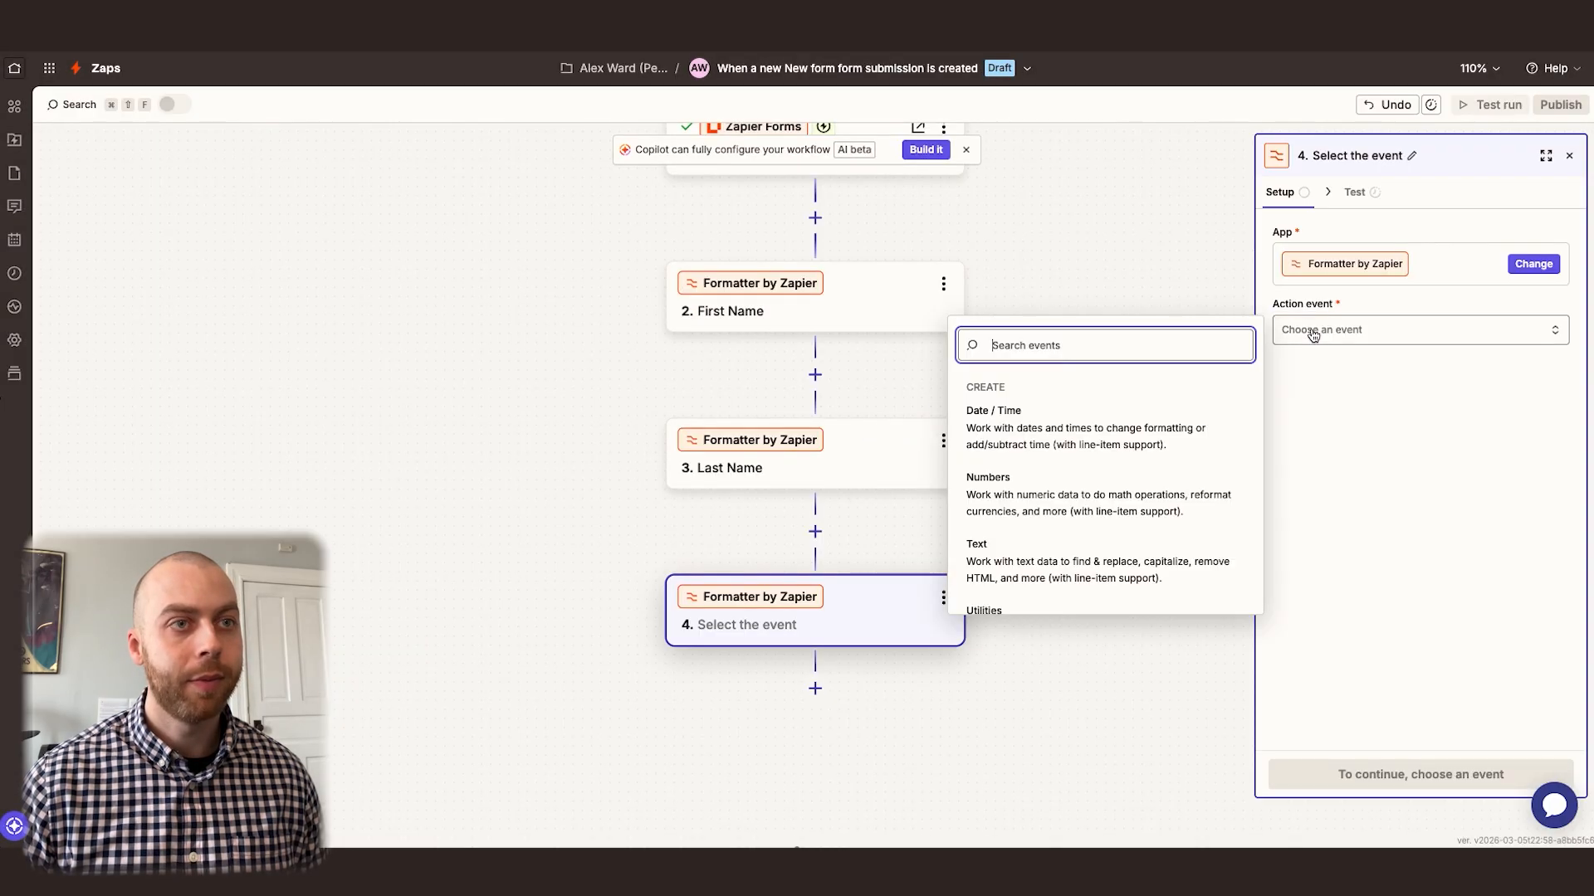
click(1068, 561)
Set the new Formatter step's text transform to Lowercase
click(1368, 192)
click(1364, 249)
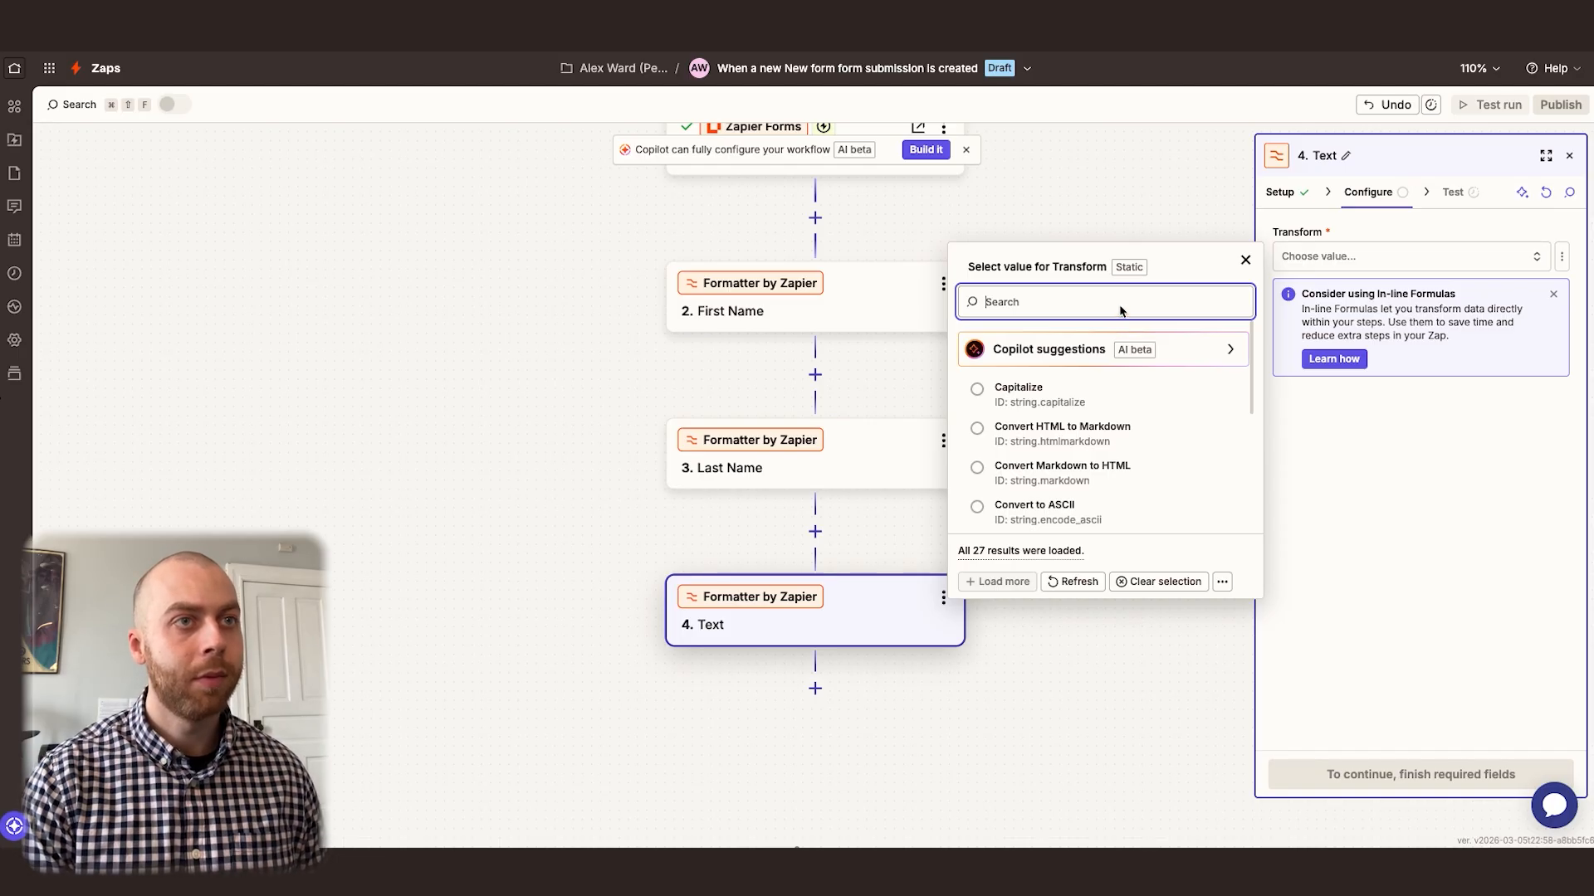
text(lower)
click(1085, 338)
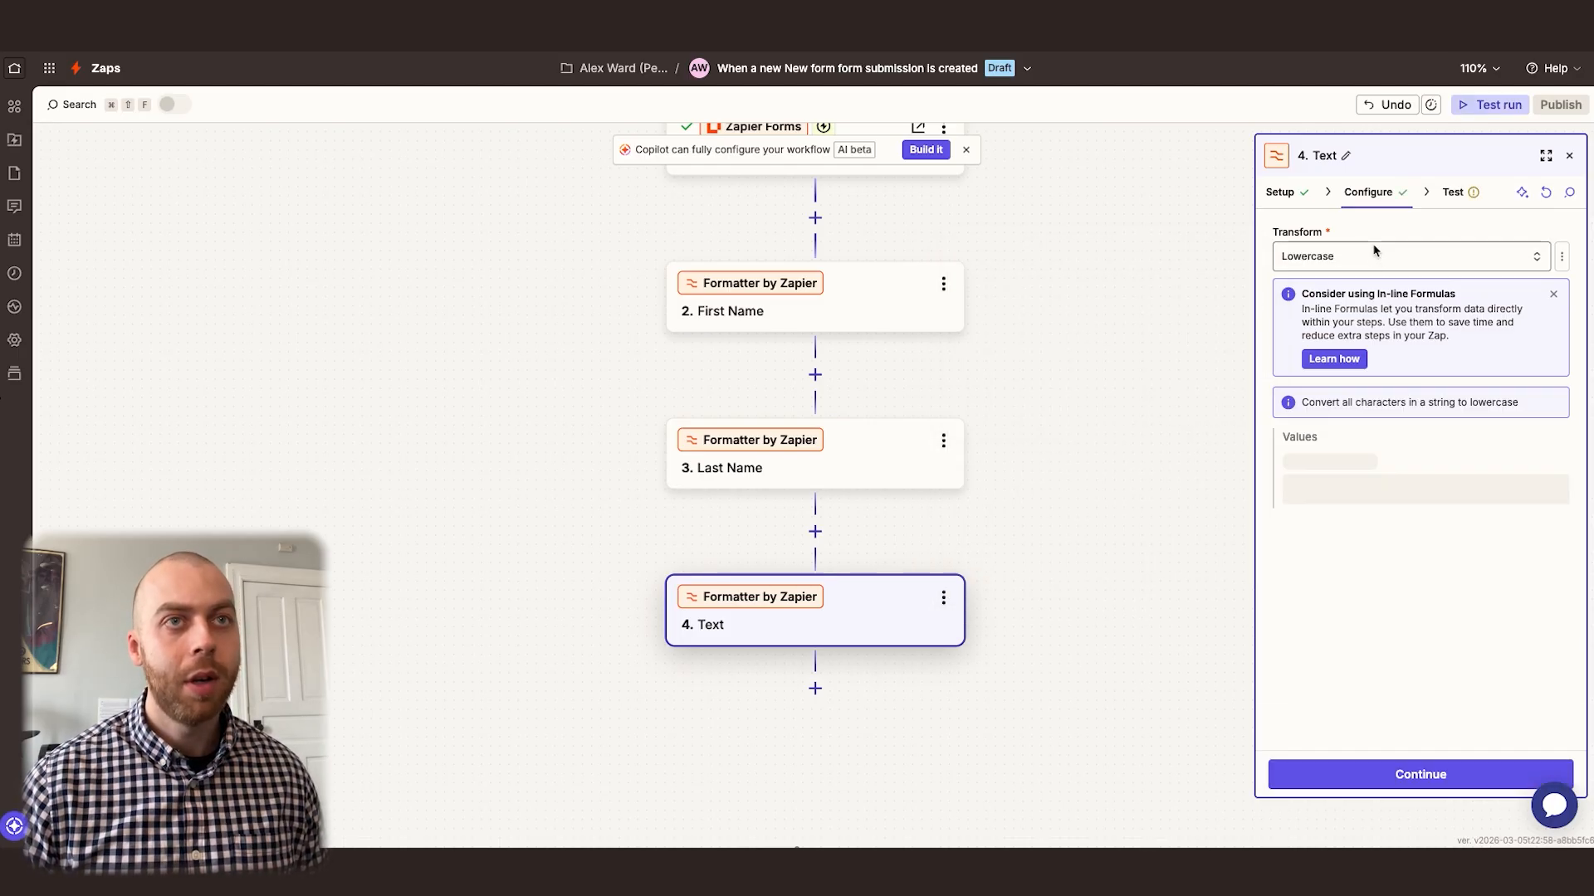
Map the Email form field from the New Inquiry step as the Lowercase transform's input
click(1361, 482)
text(/)
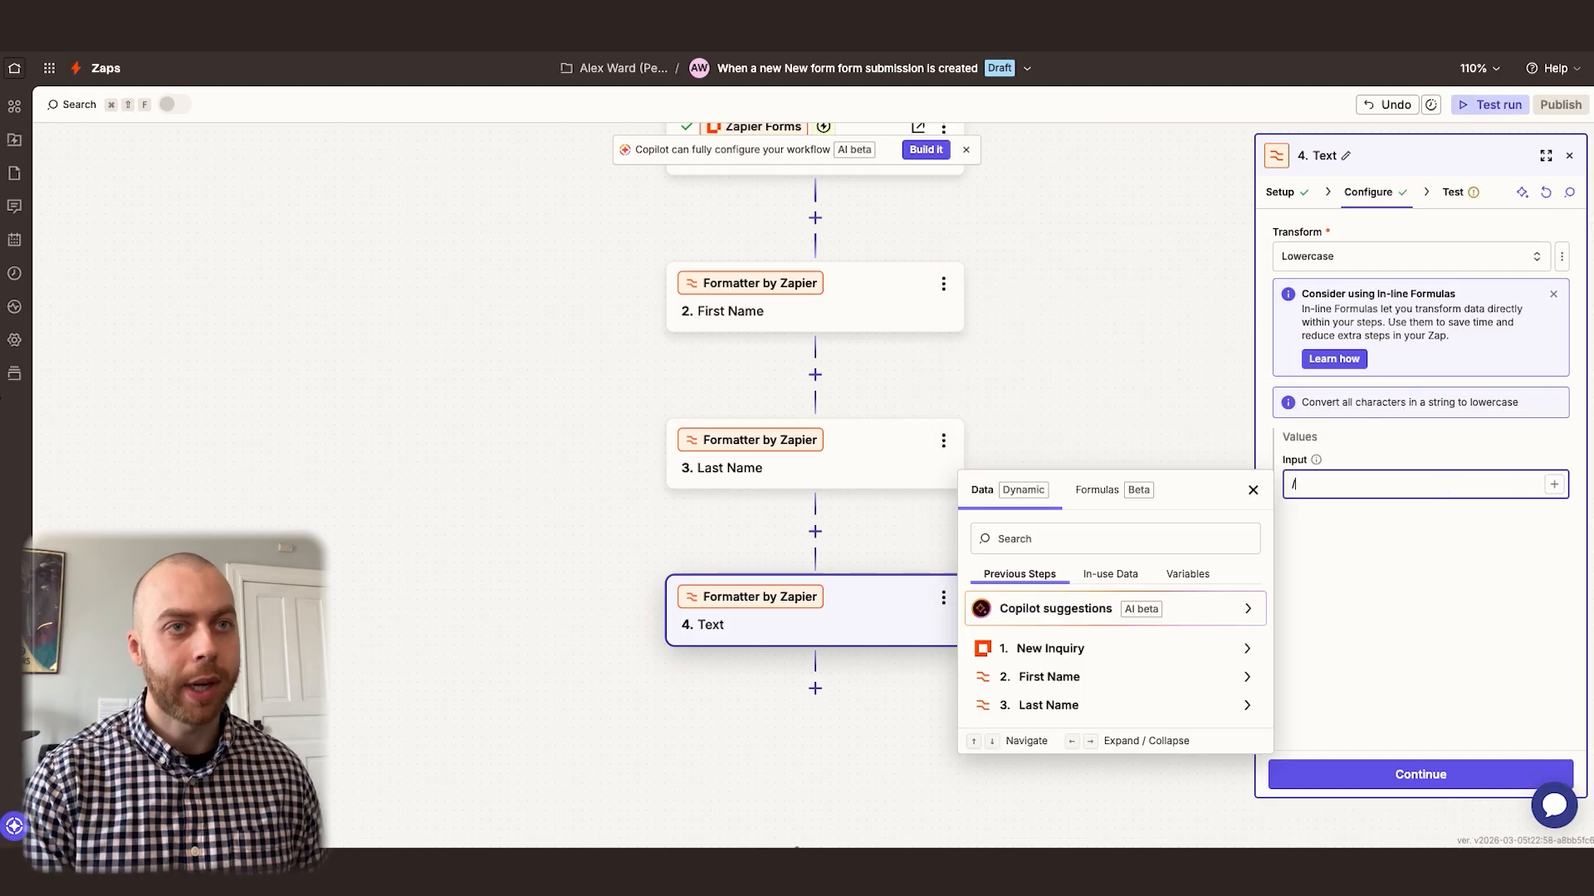
text(email)
key(Down)
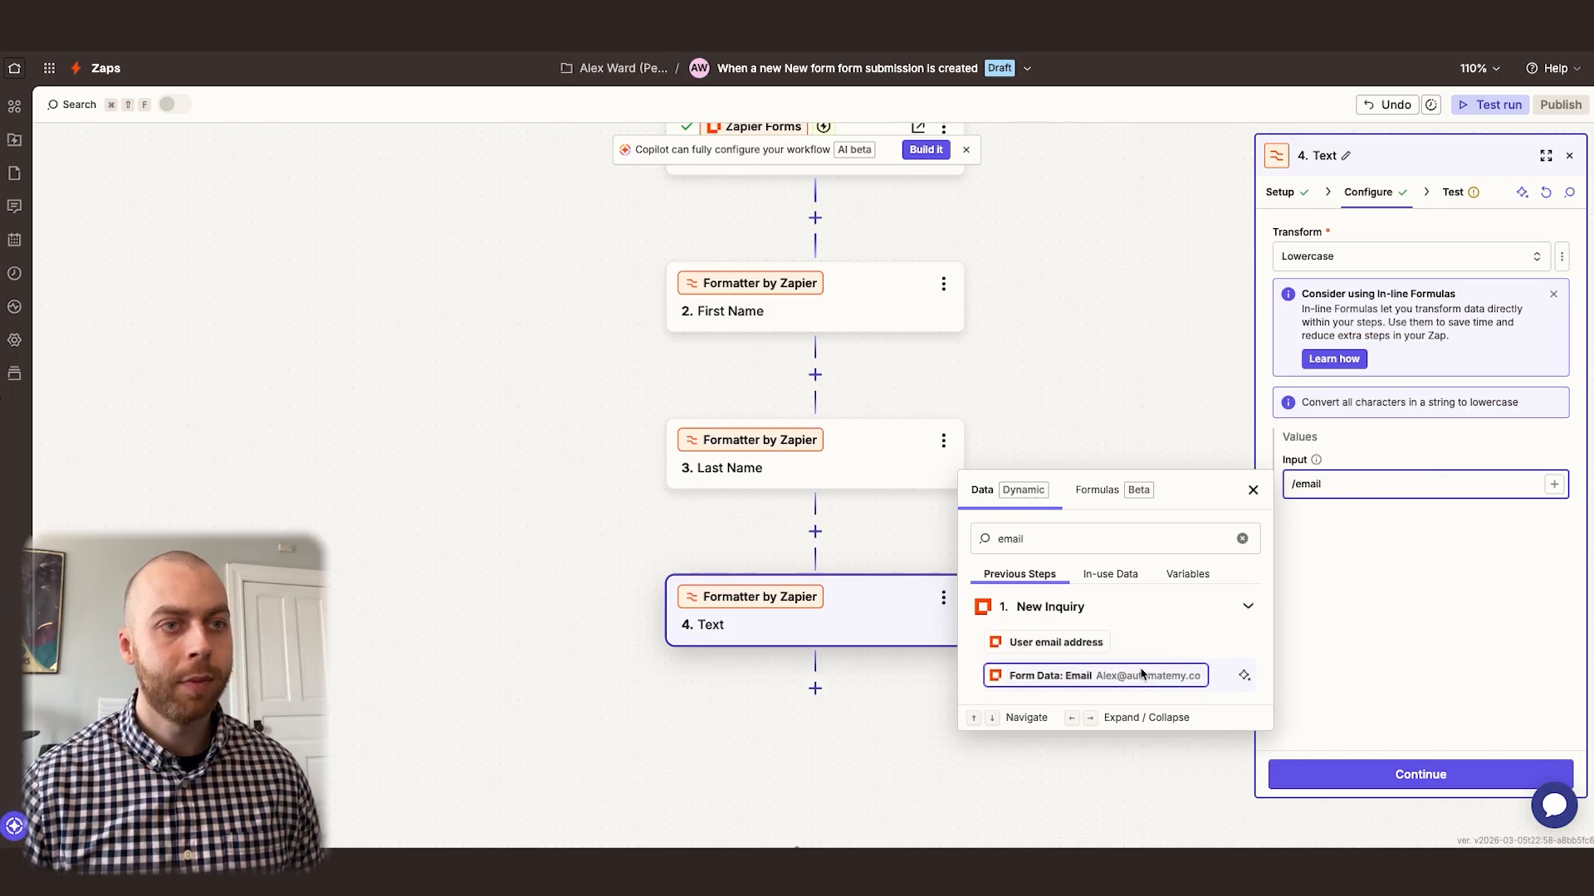
key(Return)
click(1407, 645)
Test the Lowercase Formatter step and rename it to "Email"
click(1468, 192)
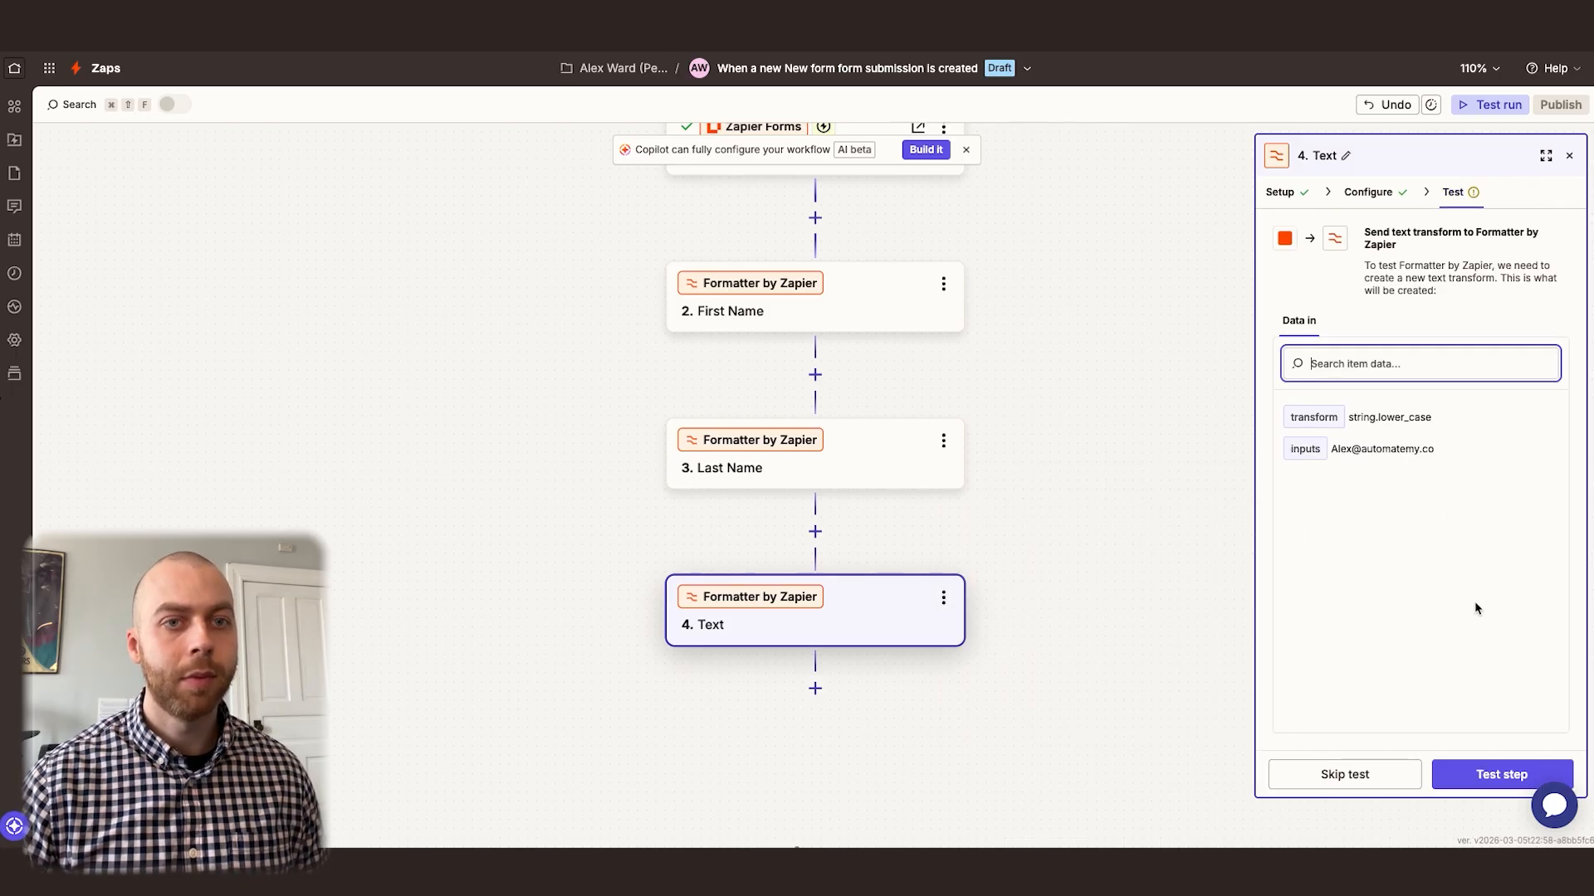
click(1501, 774)
click(1340, 156)
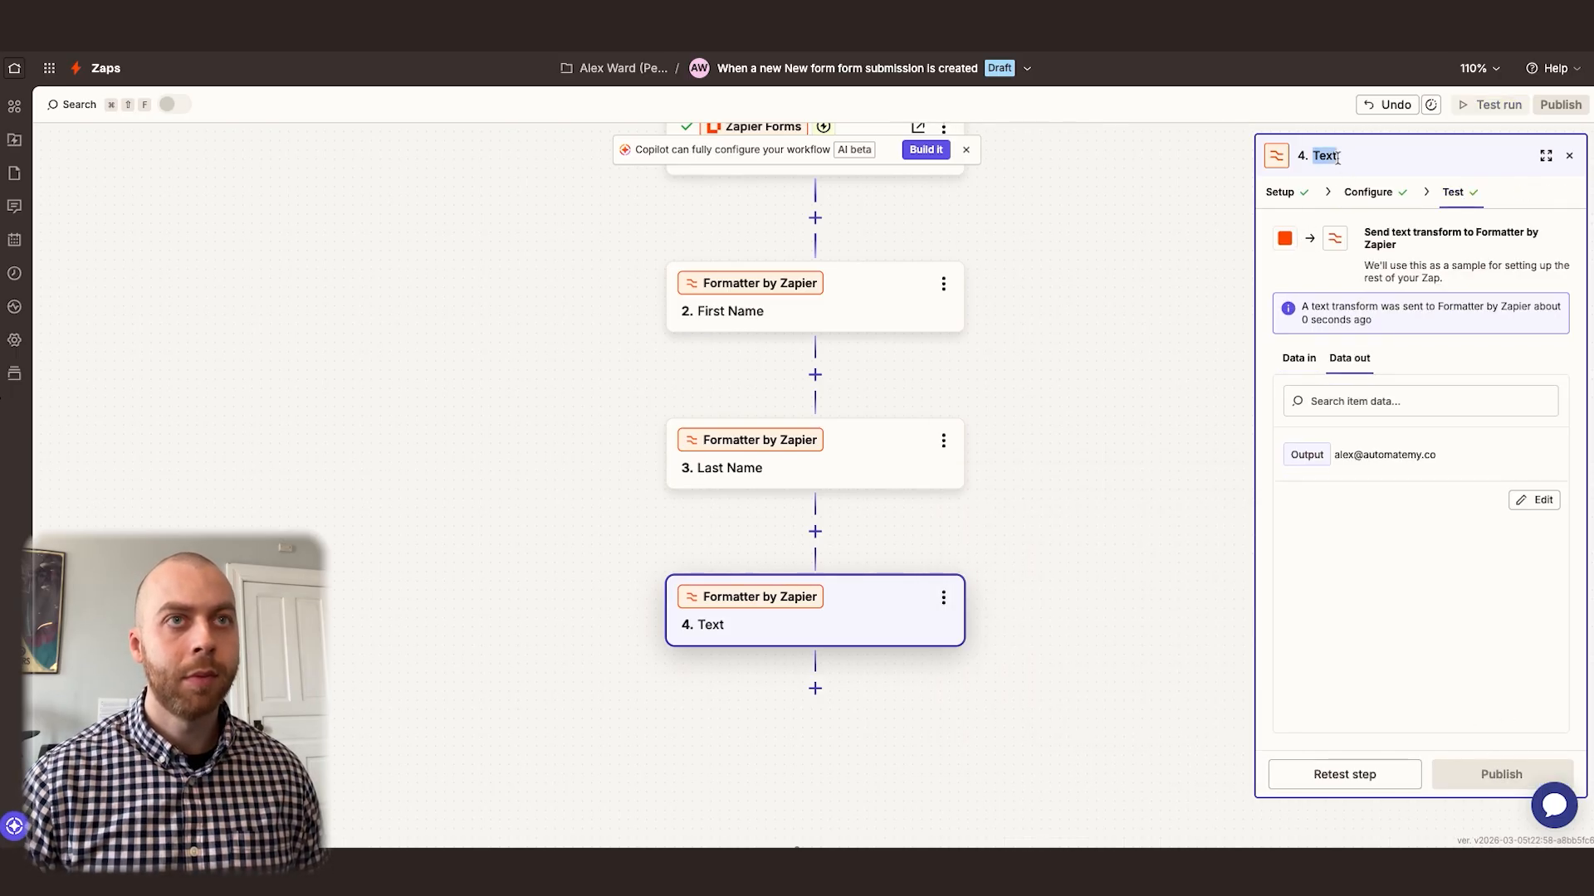
text(Email)
key(Return)
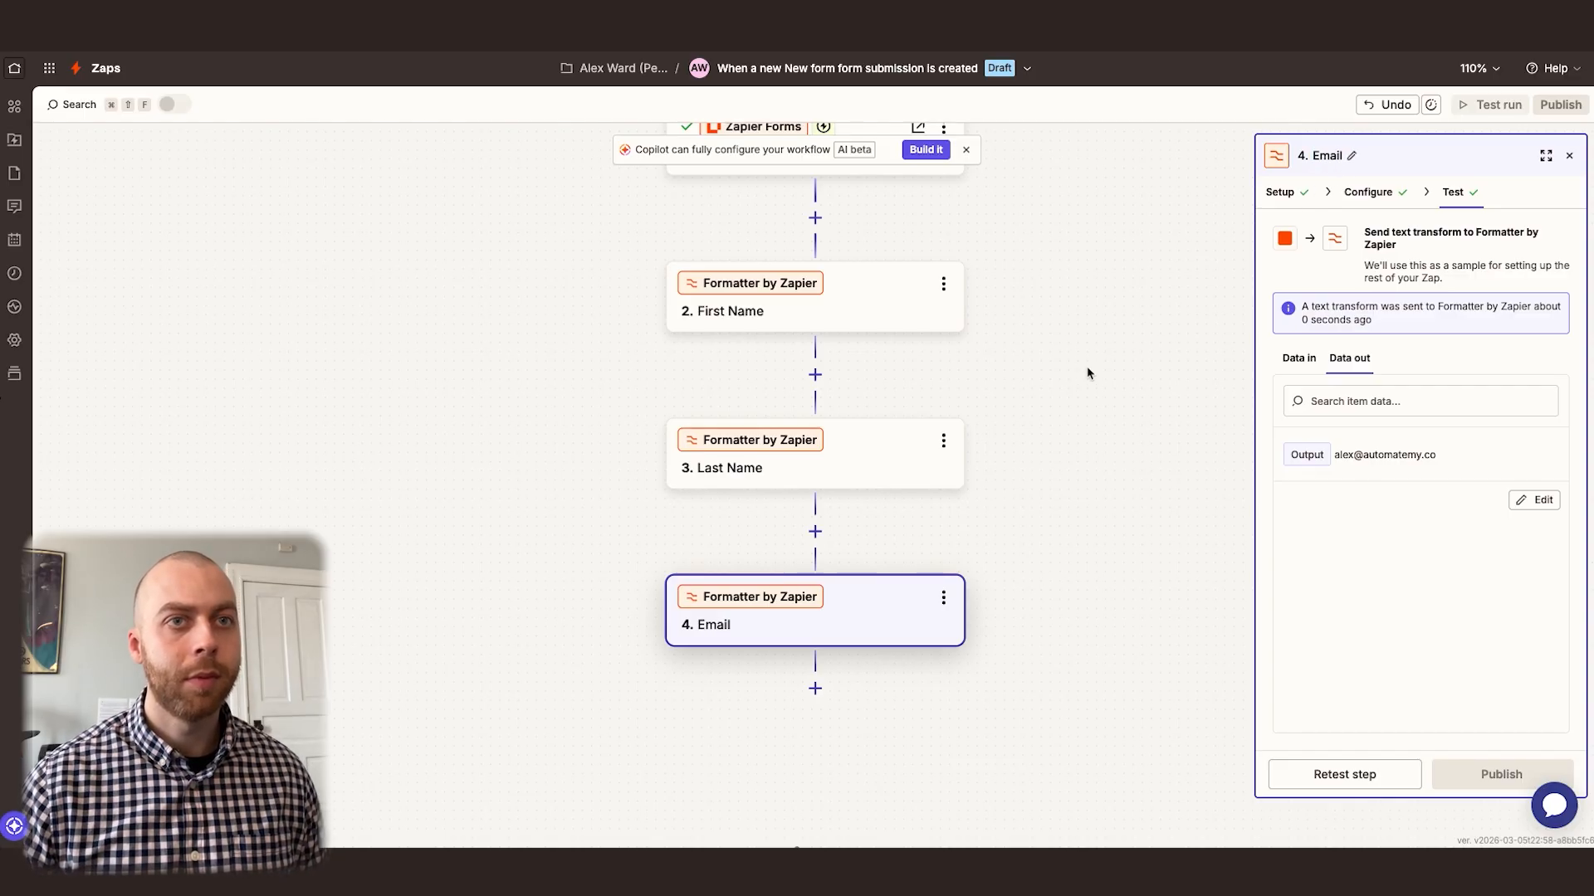
Add an AI by Zapier step after the Email step and open its prompt builder
scroll(1085, 372, down, 2)
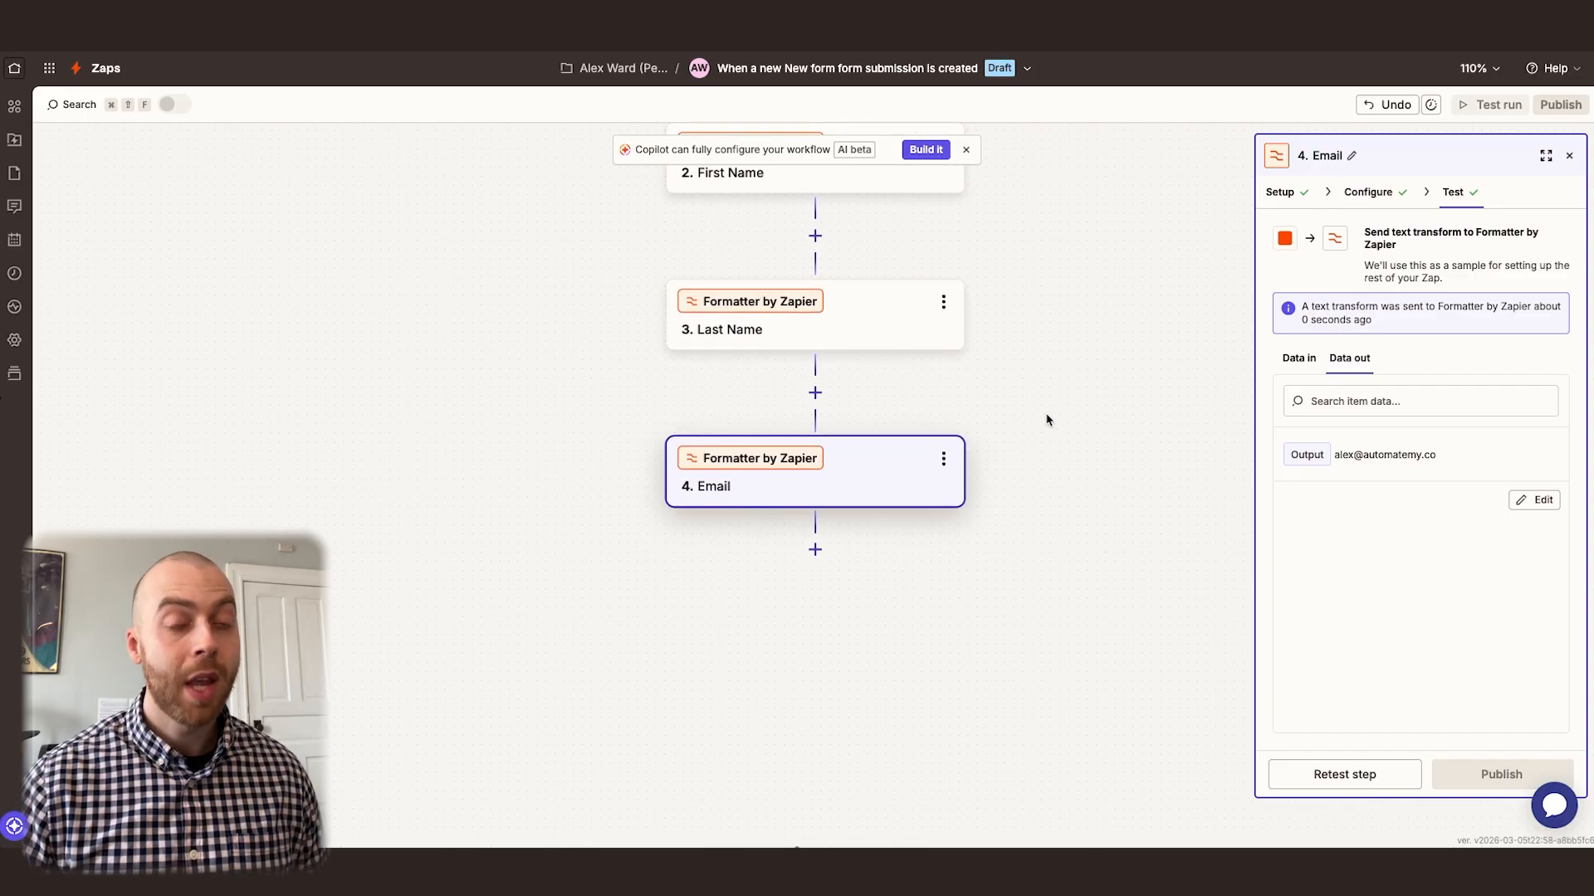
scroll(1016, 393, up, 1)
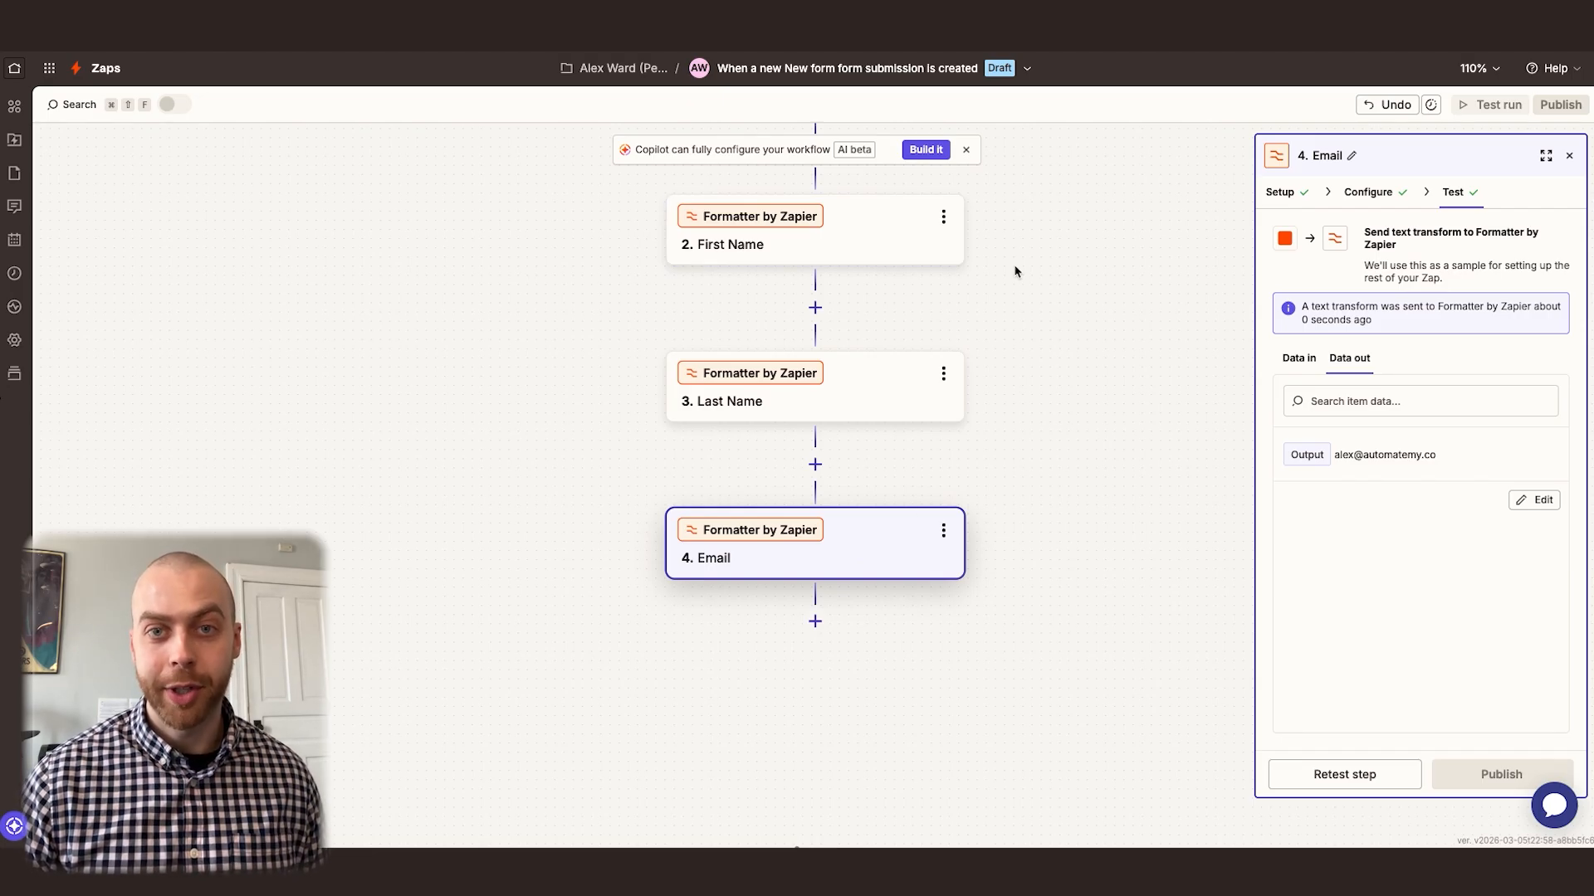
scroll(961, 523, down, 2)
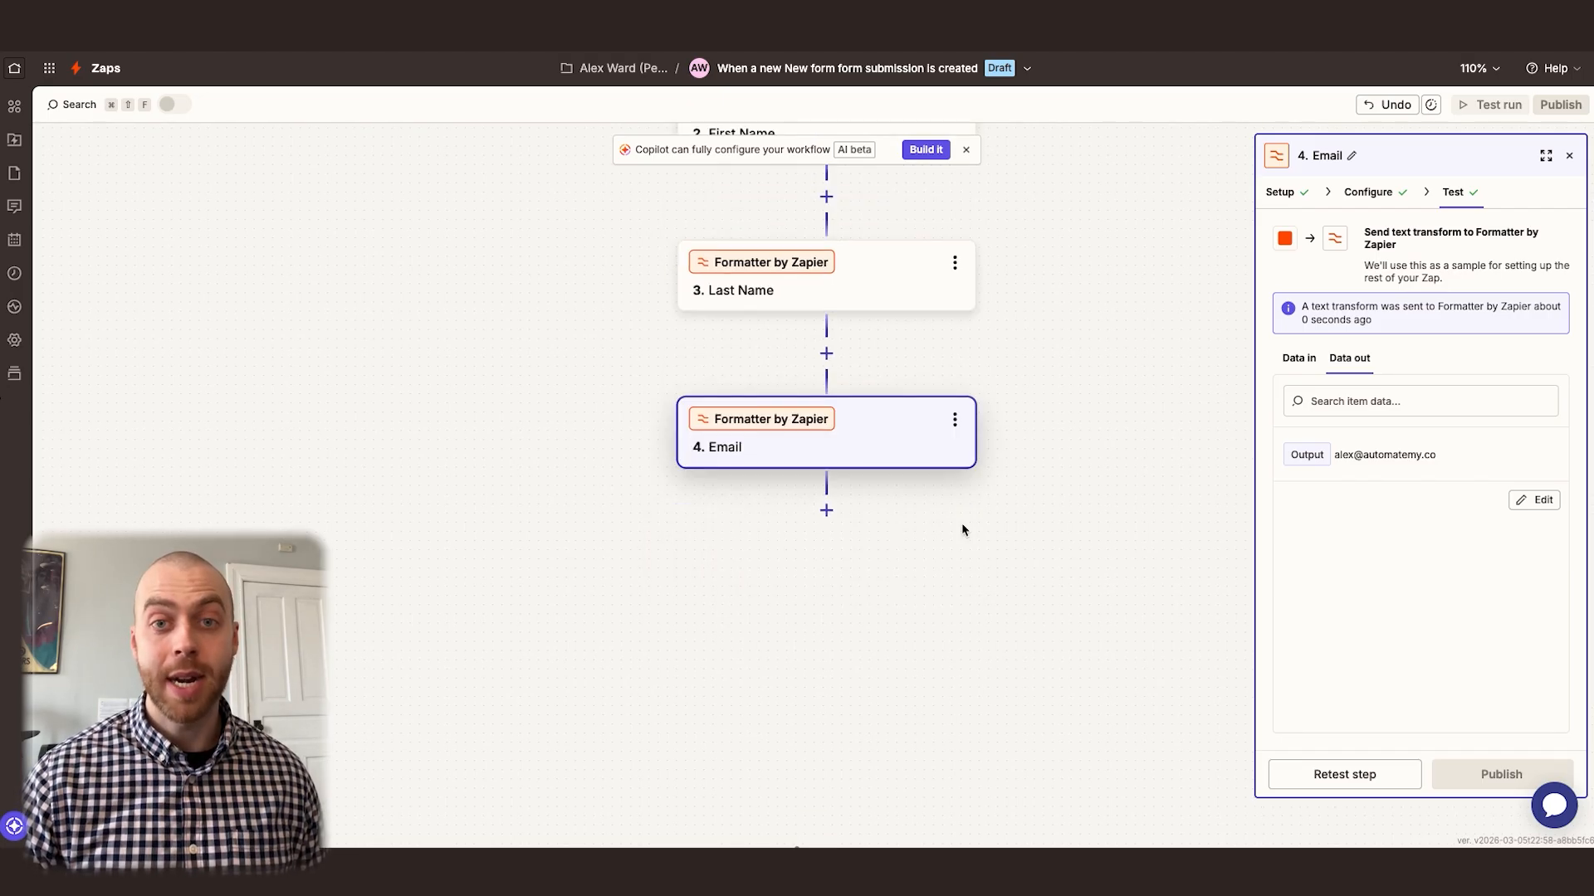
click(826, 510)
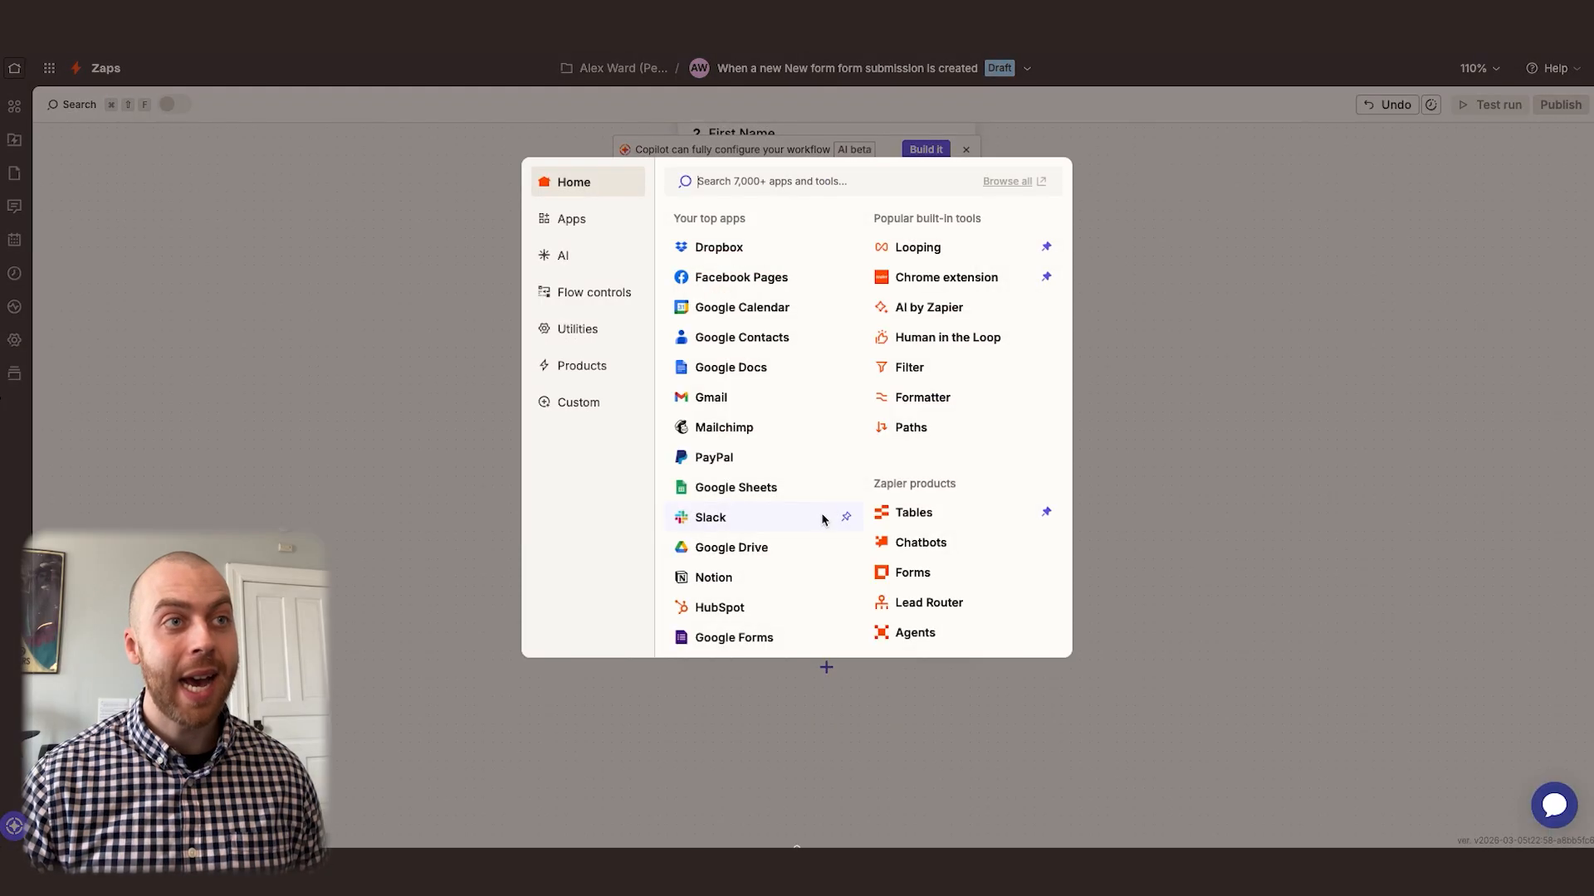
click(942, 306)
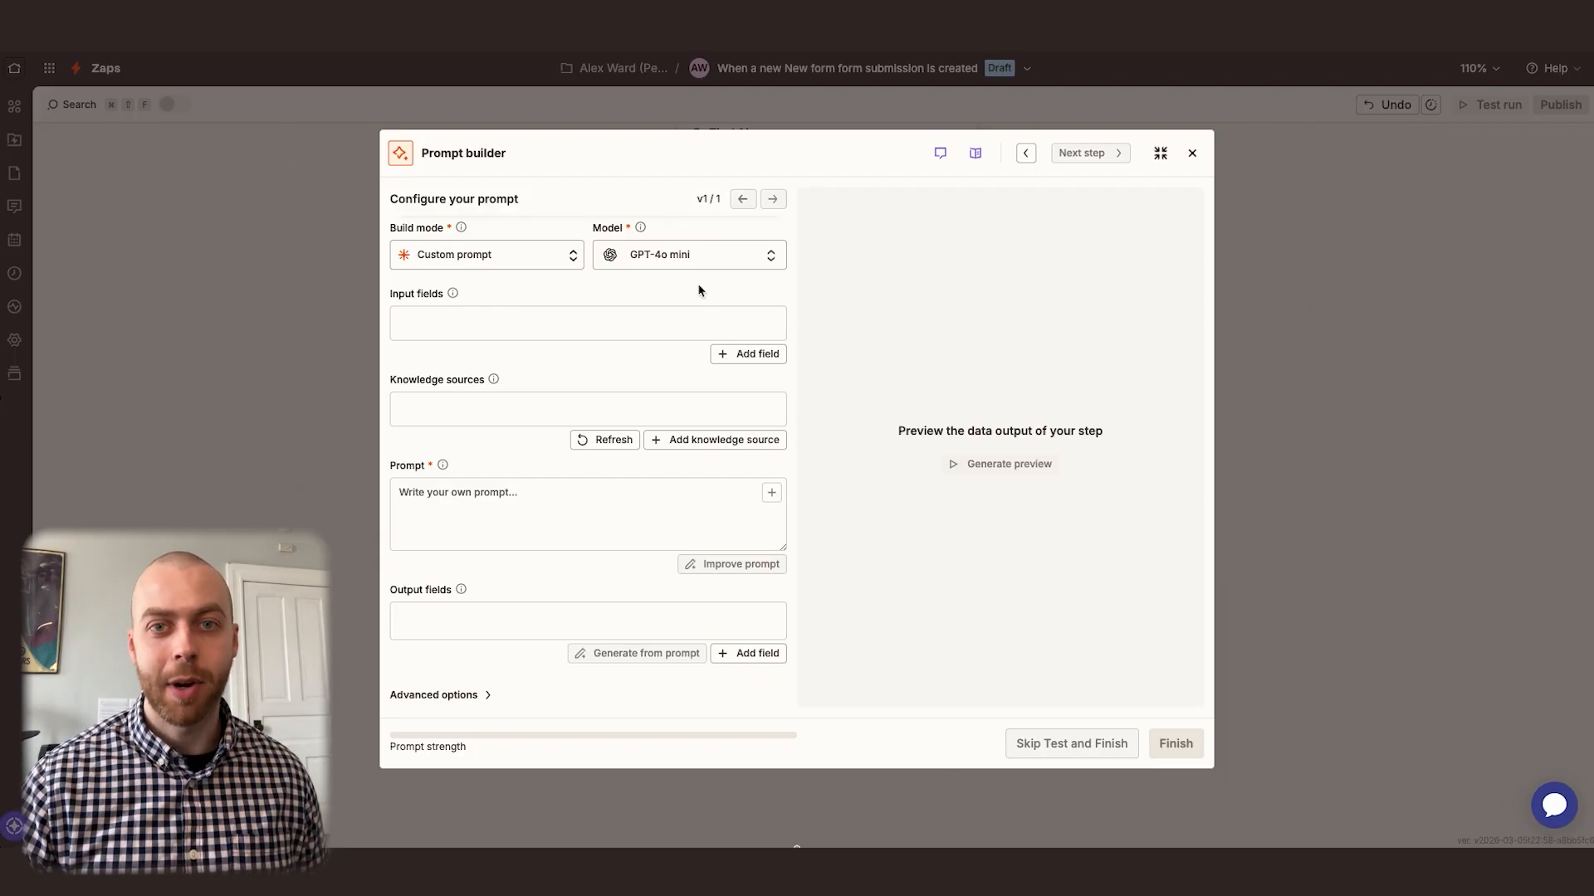
Add a text input field named "Message" mapped to the Message form data from the New Inquiry step
click(747, 353)
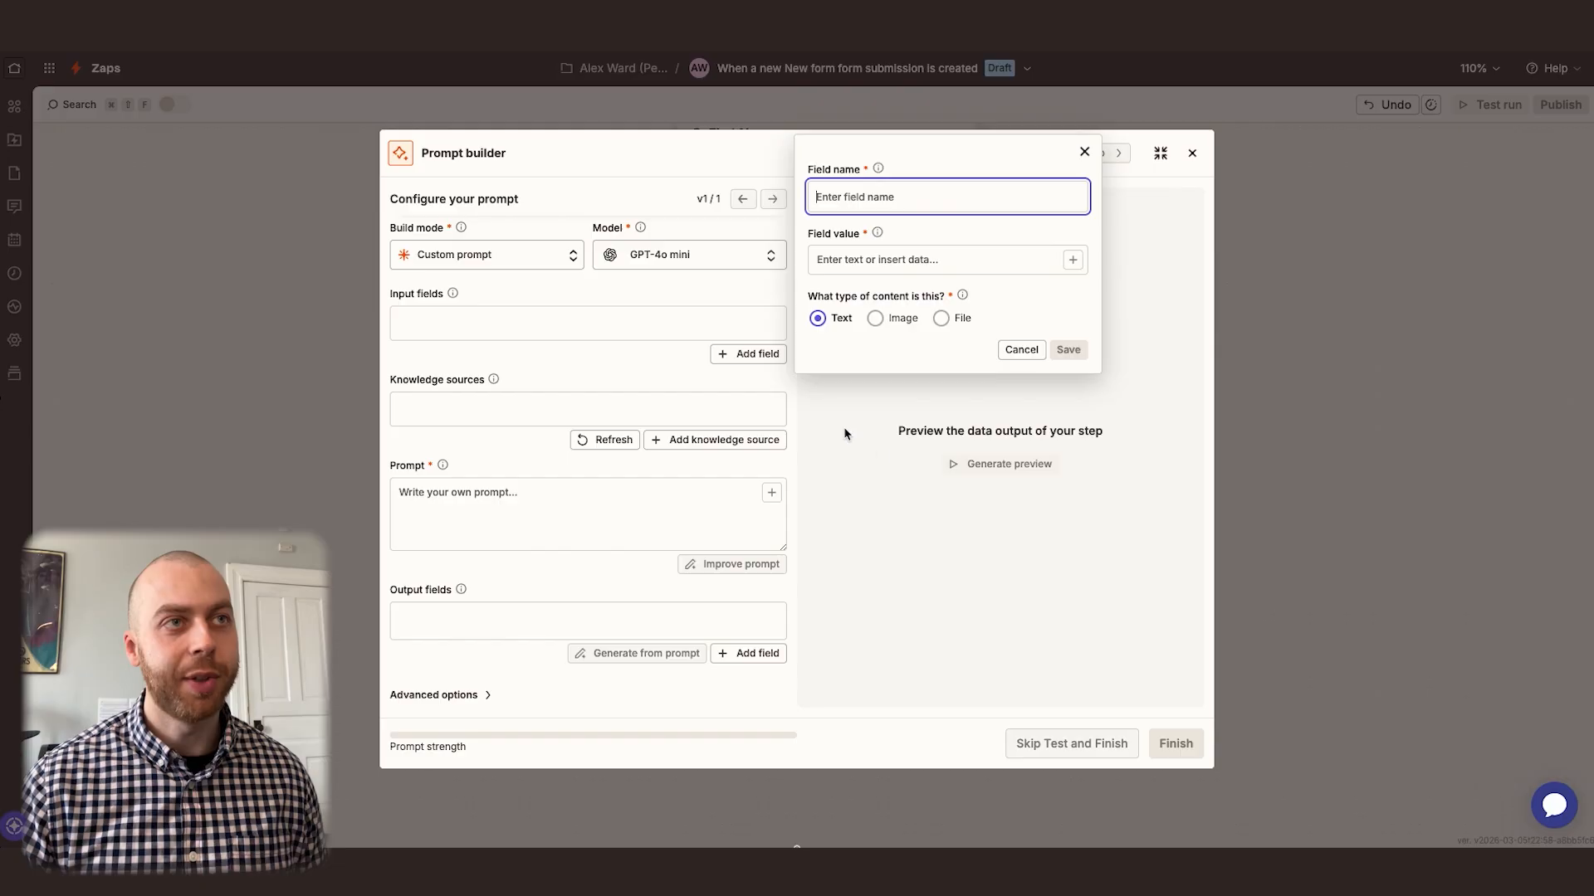
text(Message)
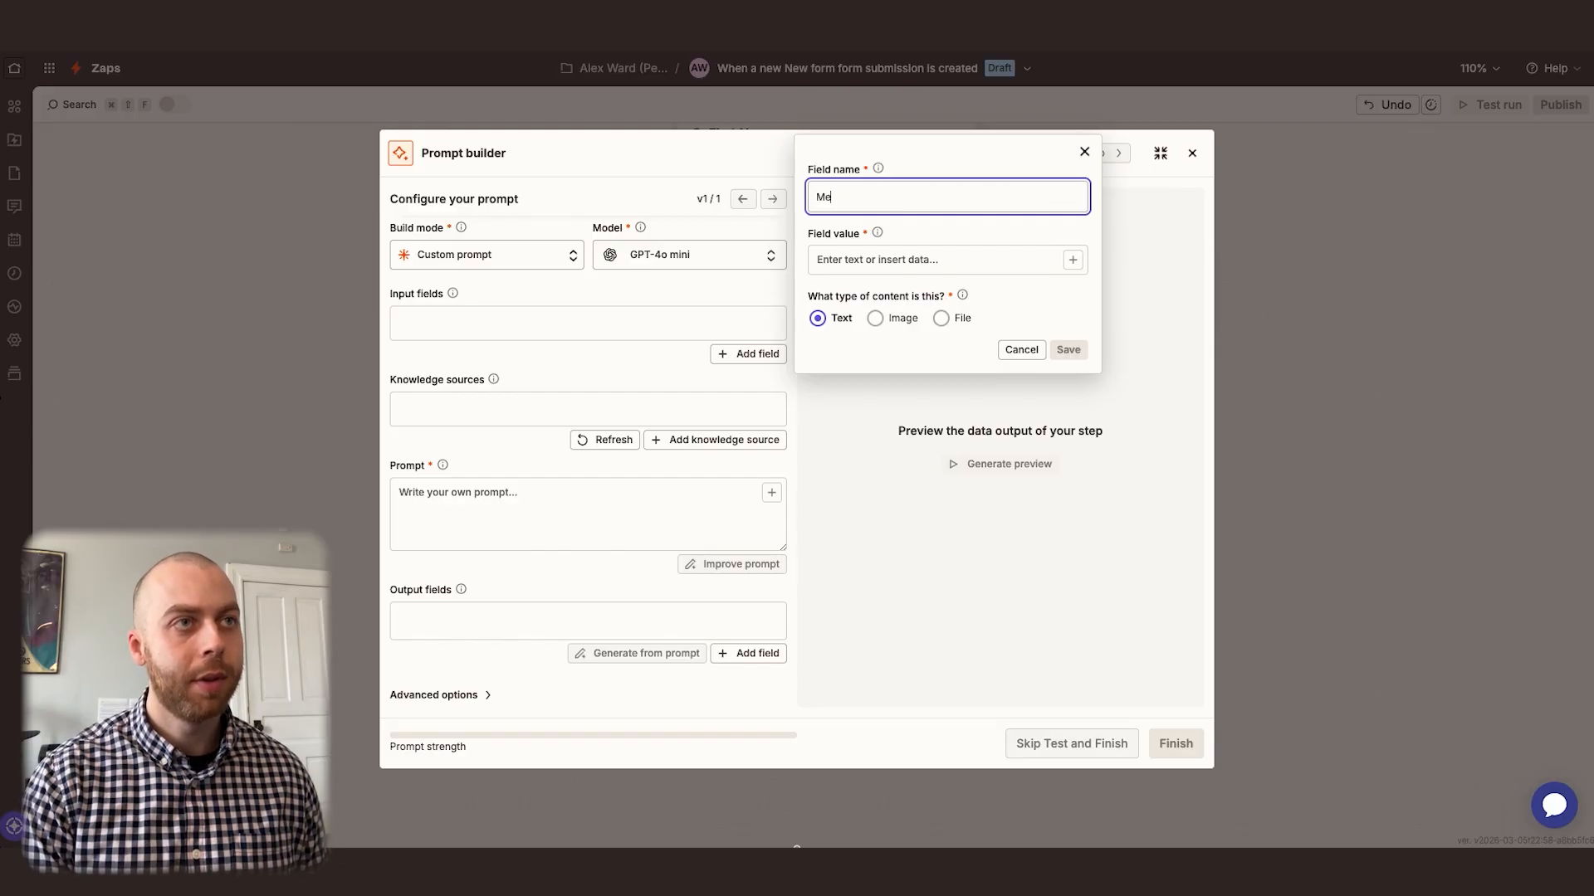
click(911, 265)
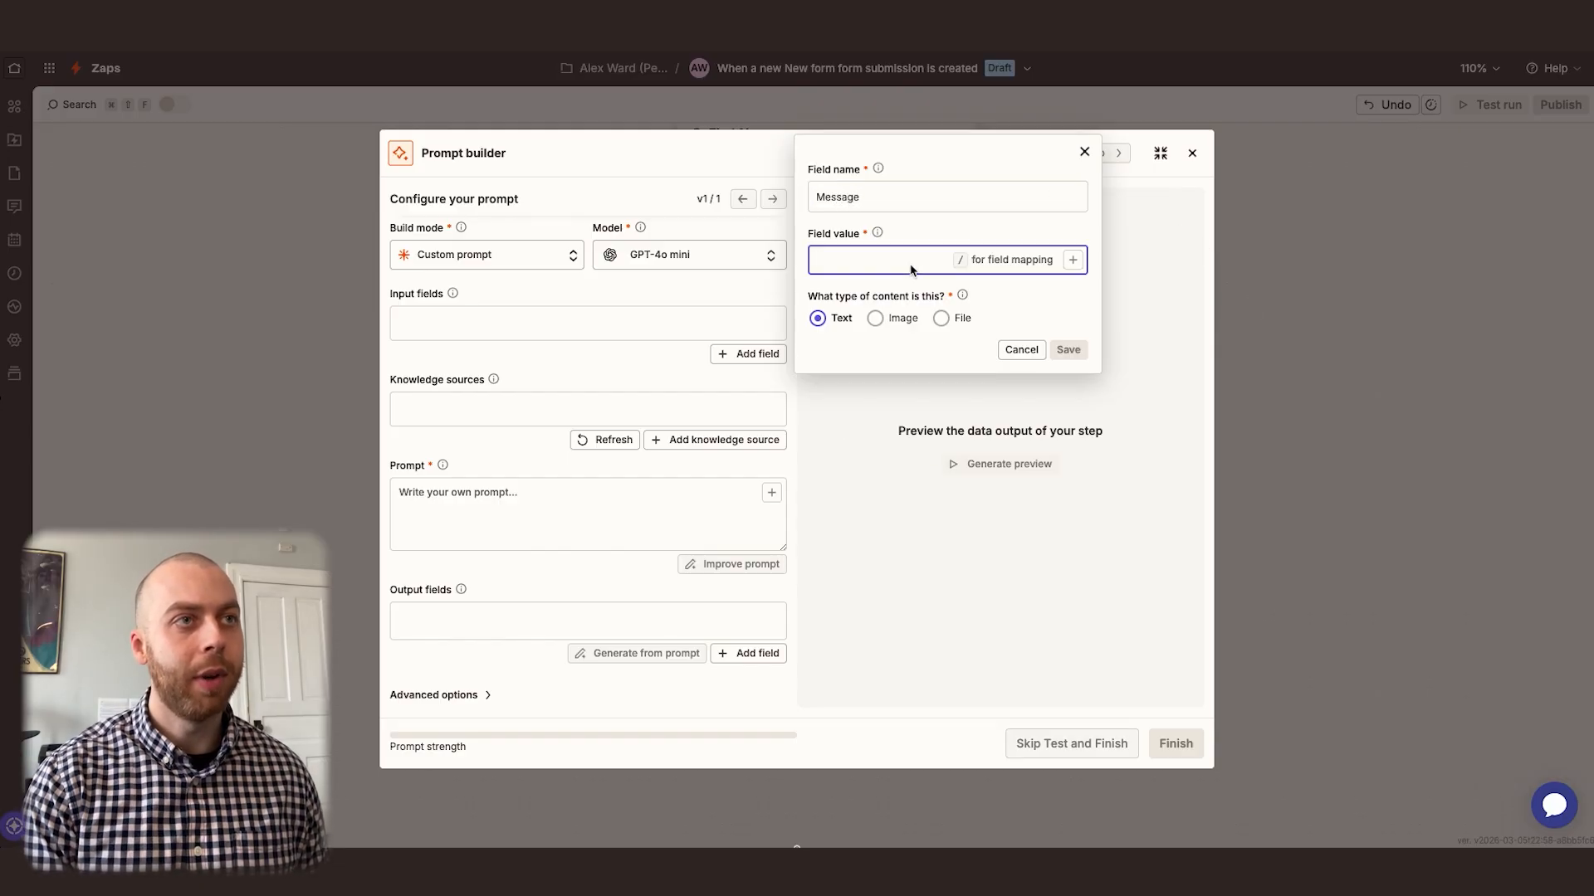
text(/message)
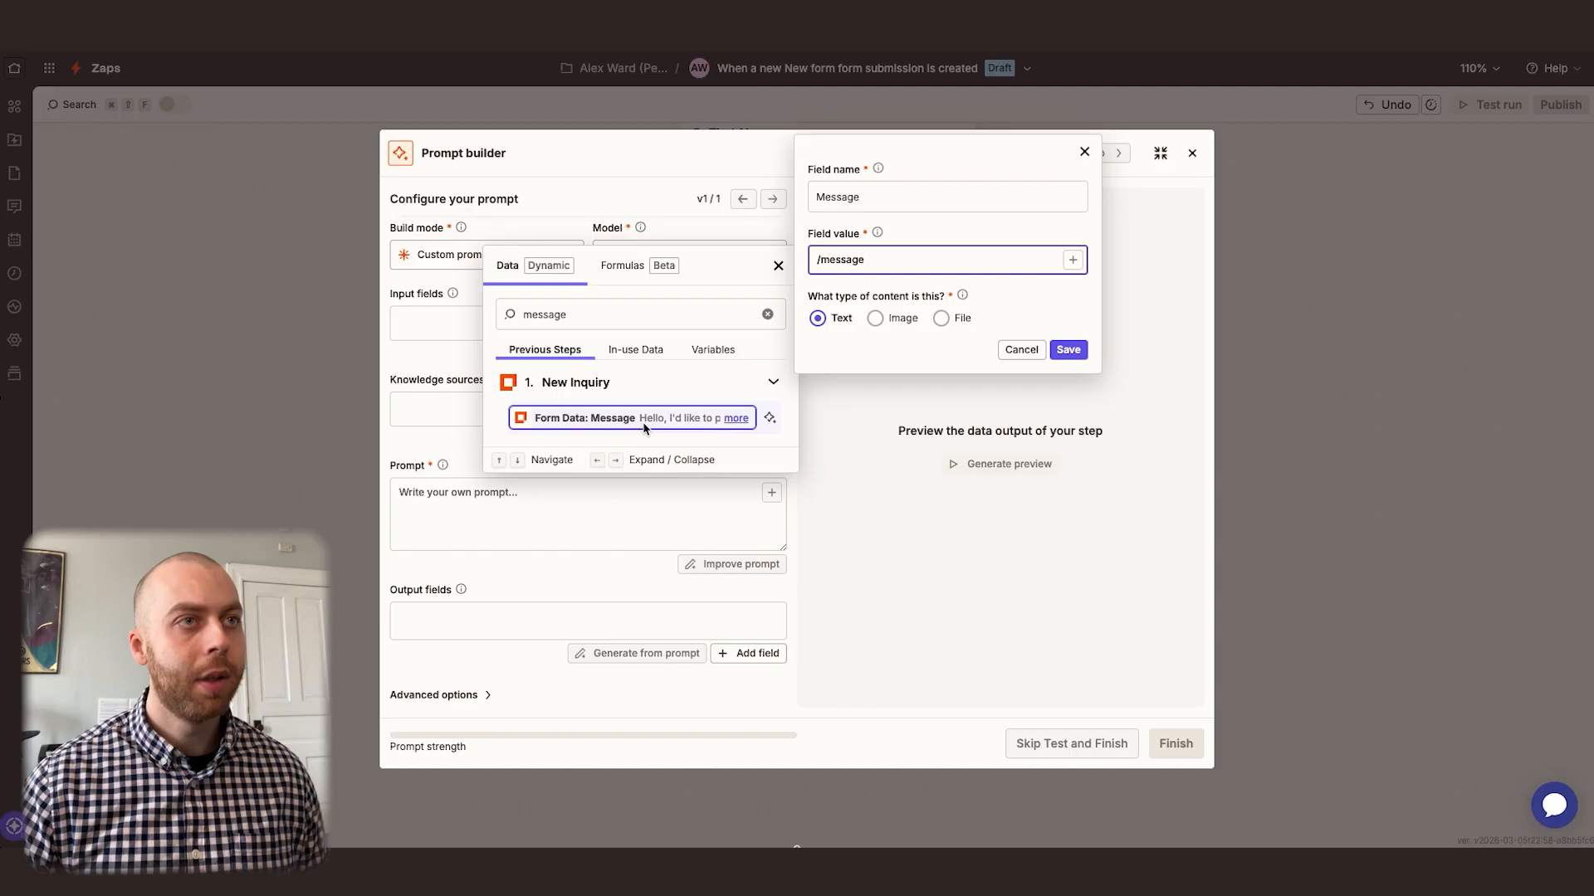
click(643, 418)
click(1068, 351)
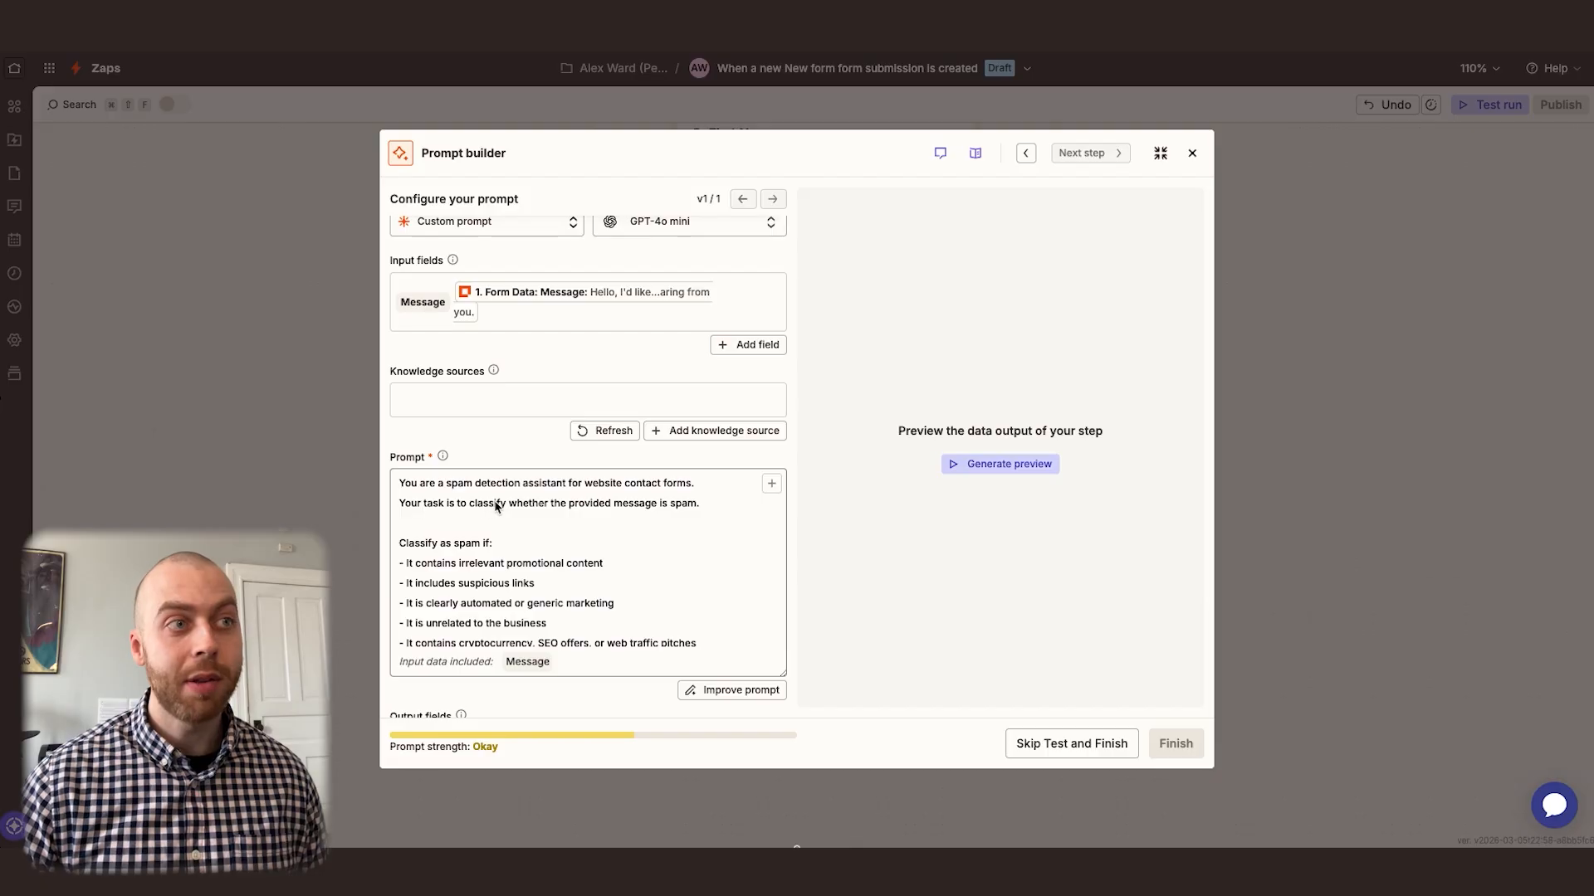
Review the spam-detection prompt's spam and not-spam criteria and its return instruction
scroll(514, 523, down, 2)
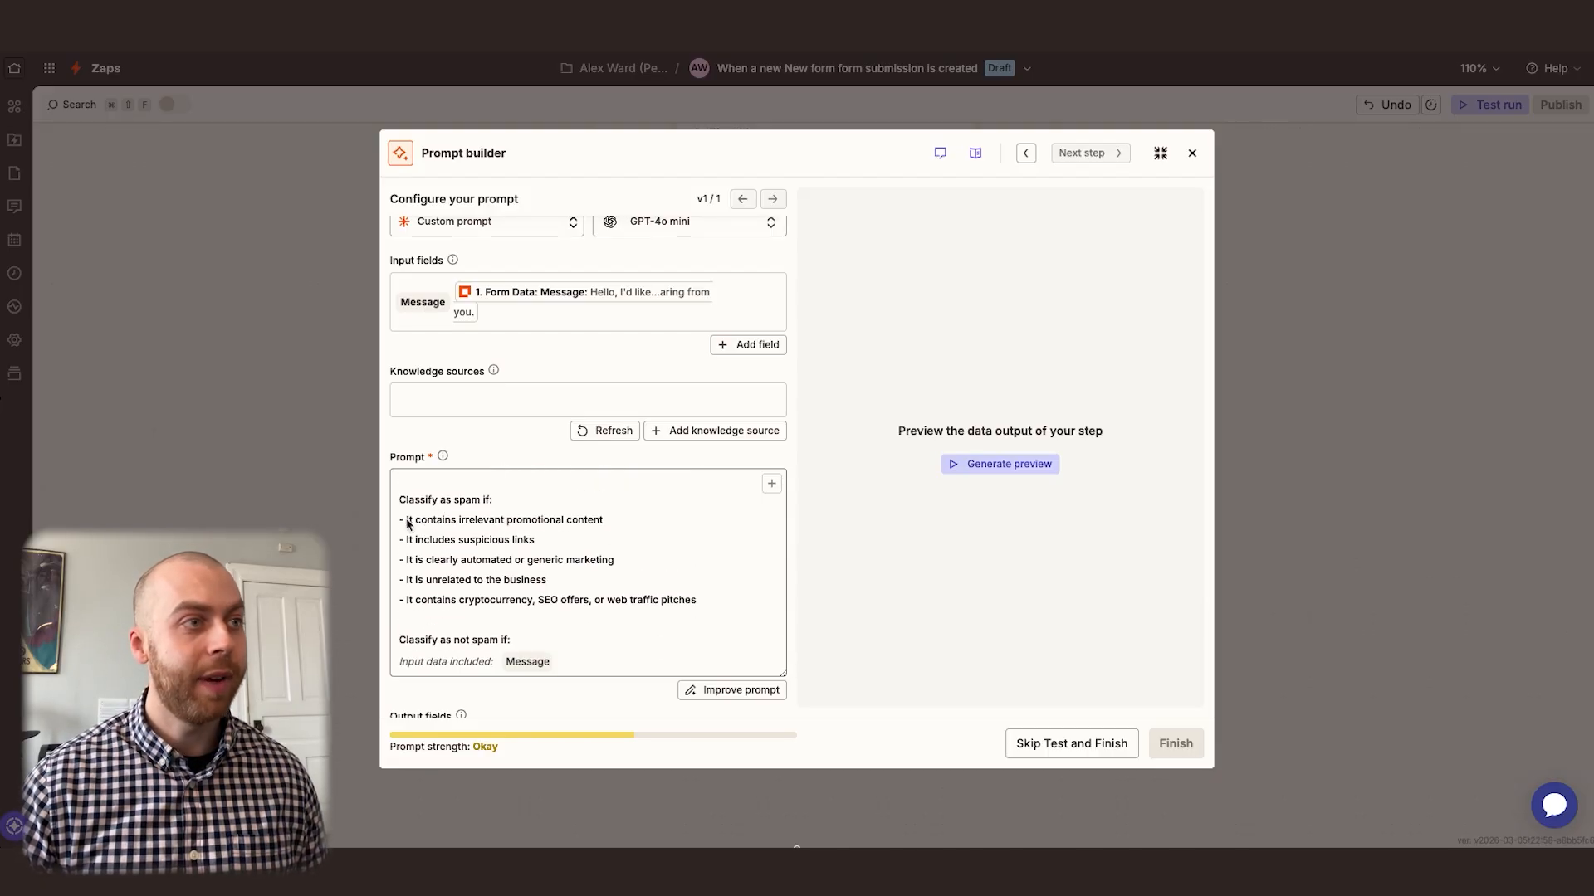
scroll(465, 539, down, 5)
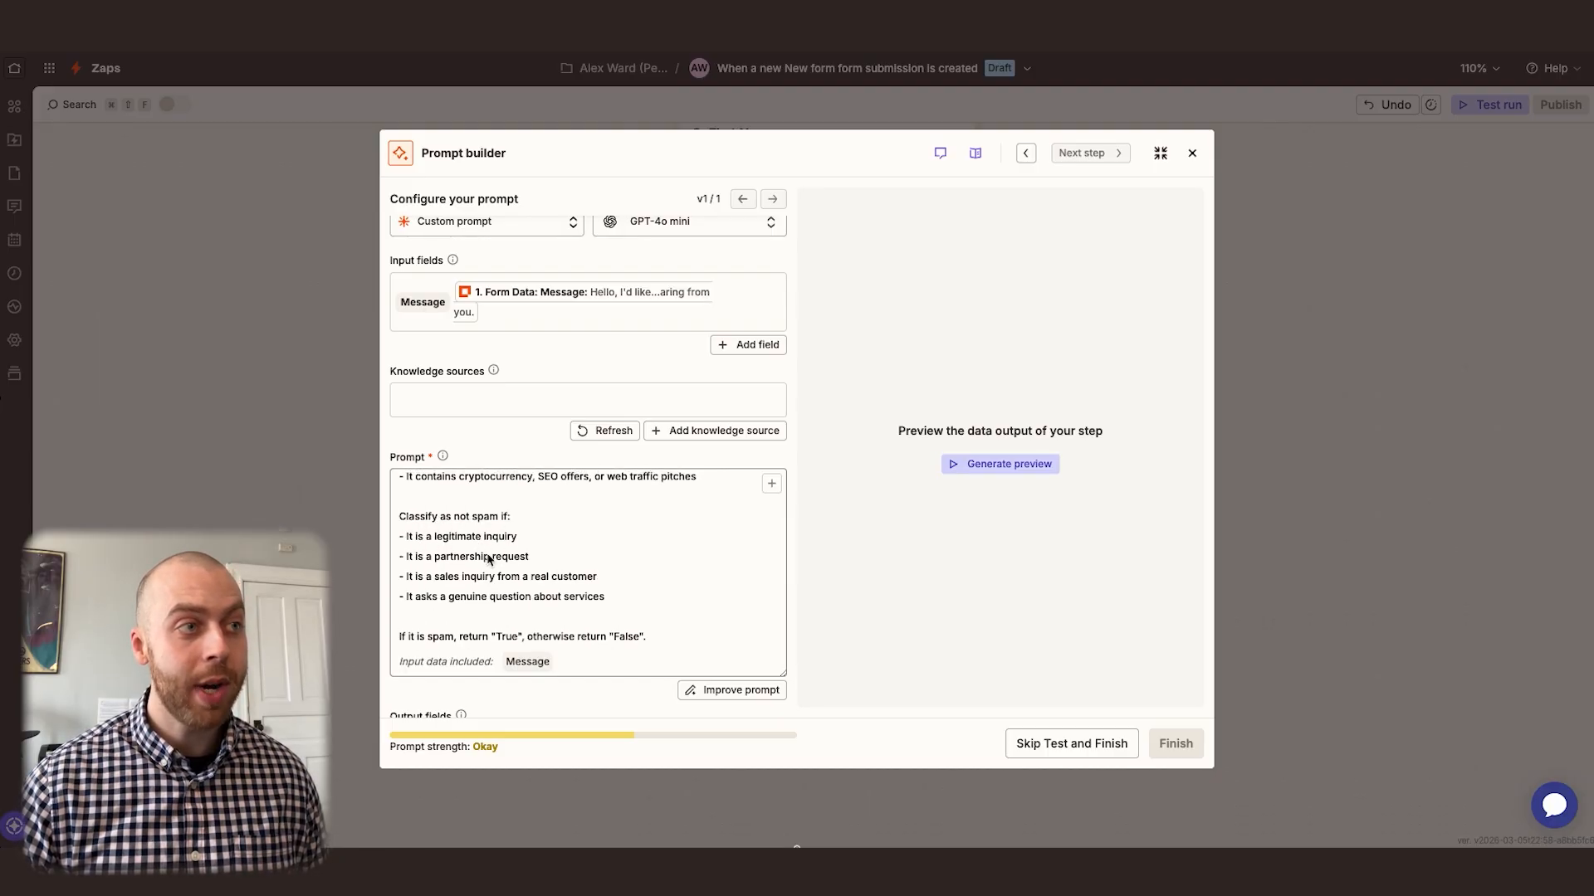
scroll(493, 557, down, 2)
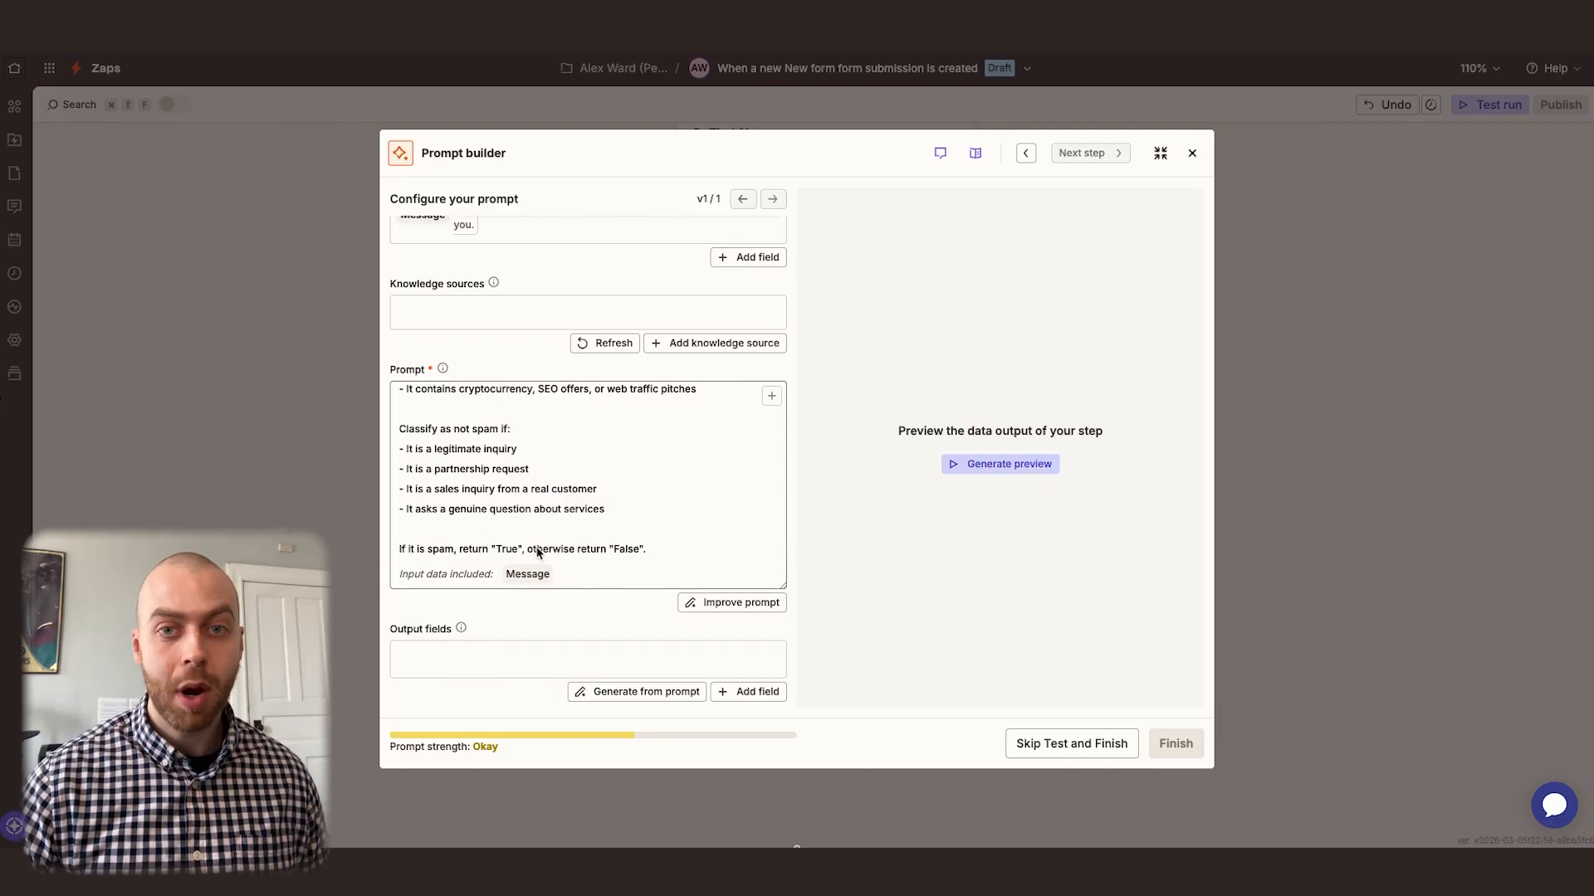
scroll(610, 550, down, 1)
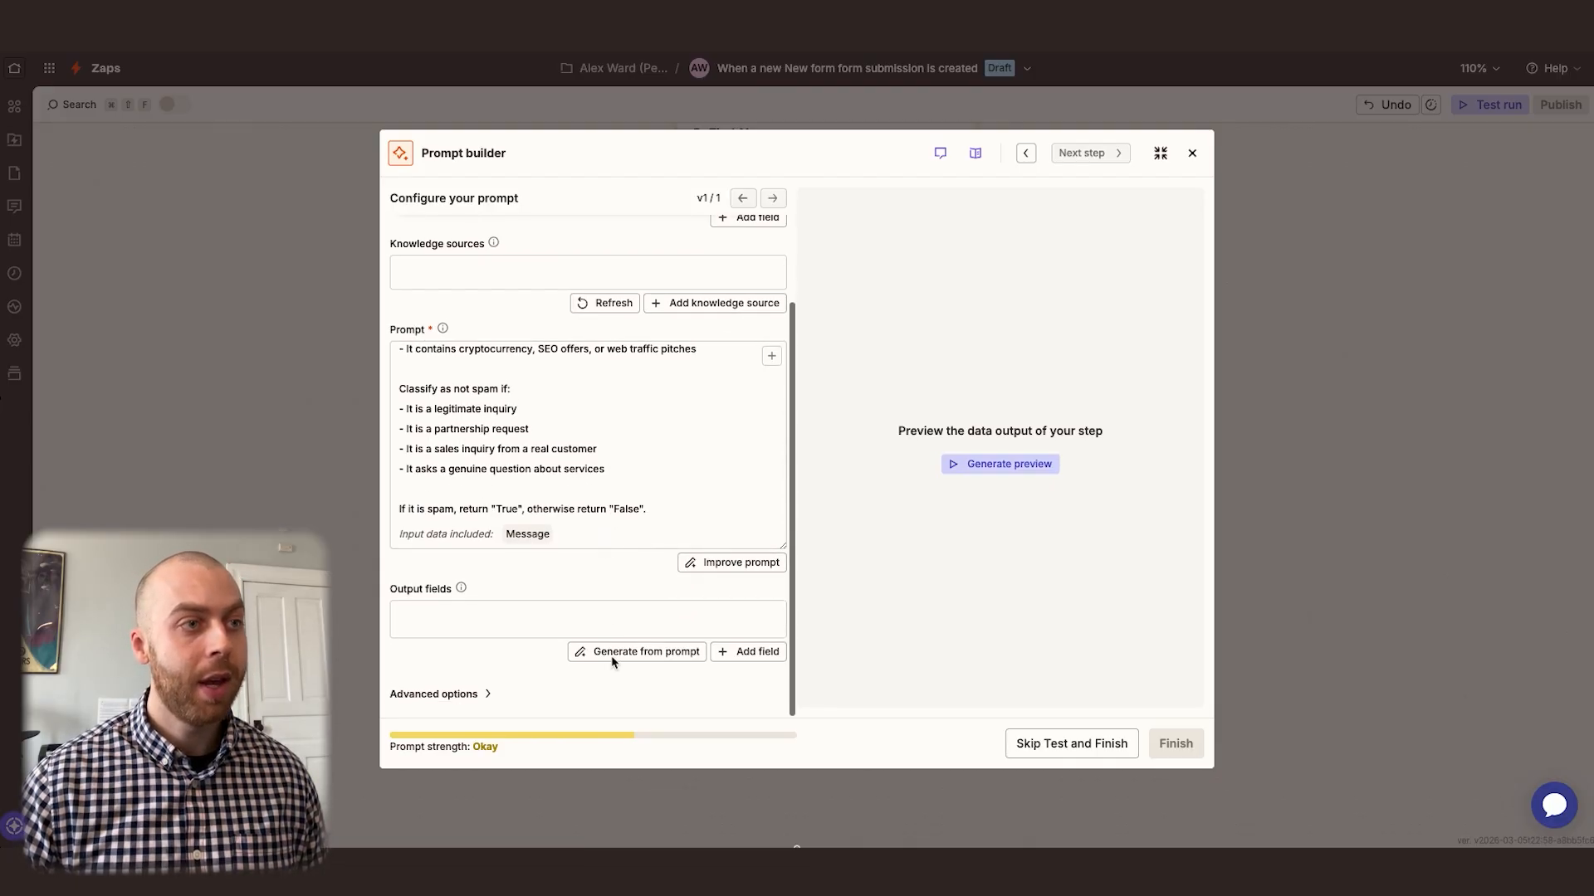
click(742, 652)
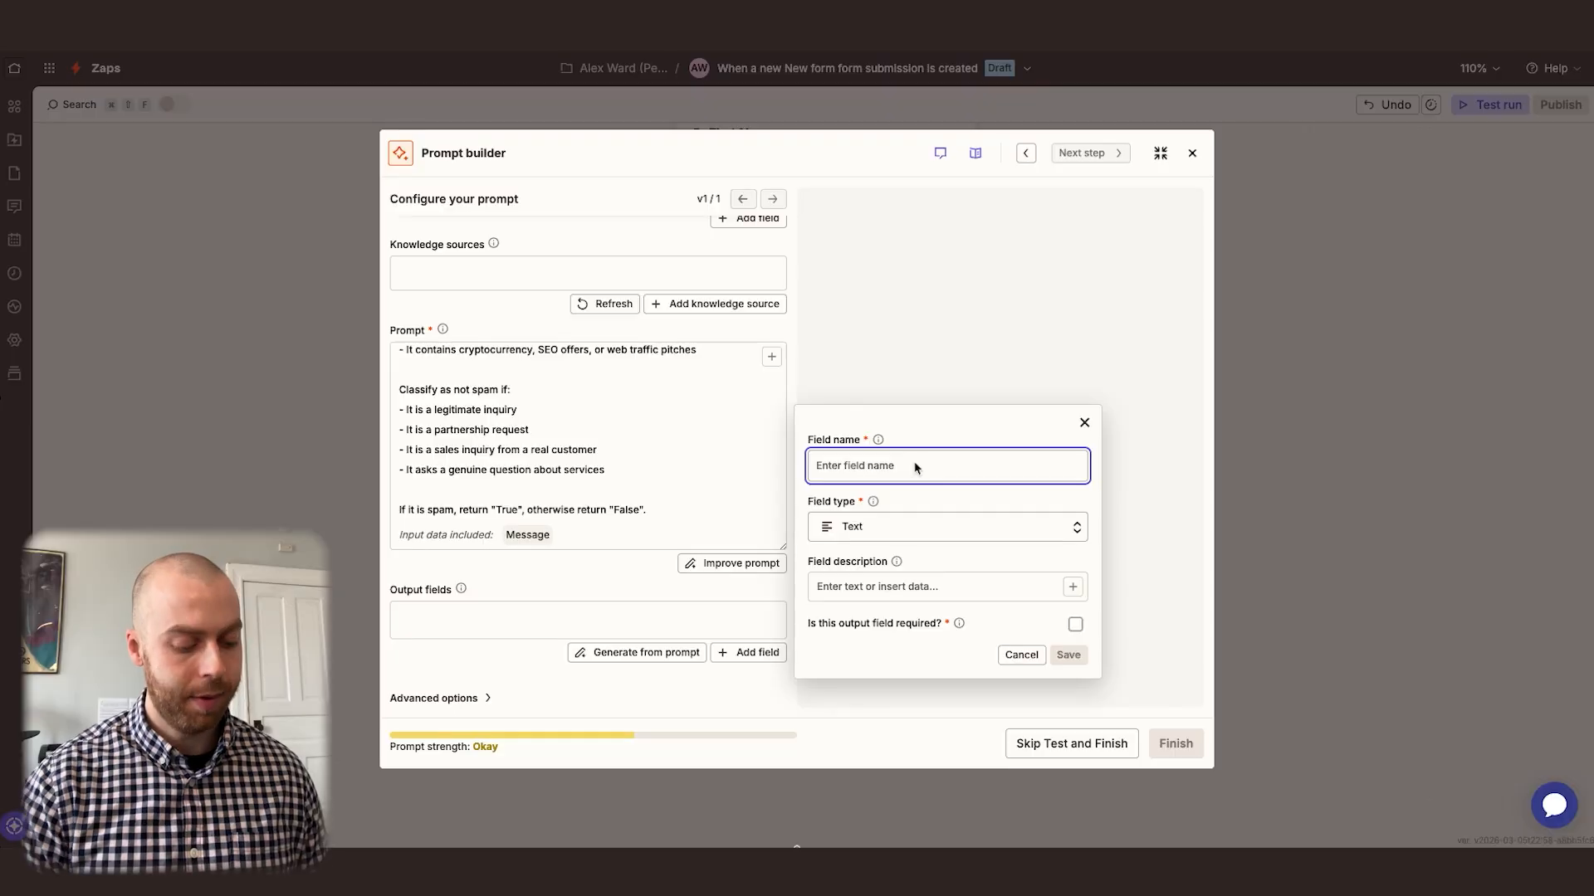
text(Spam)
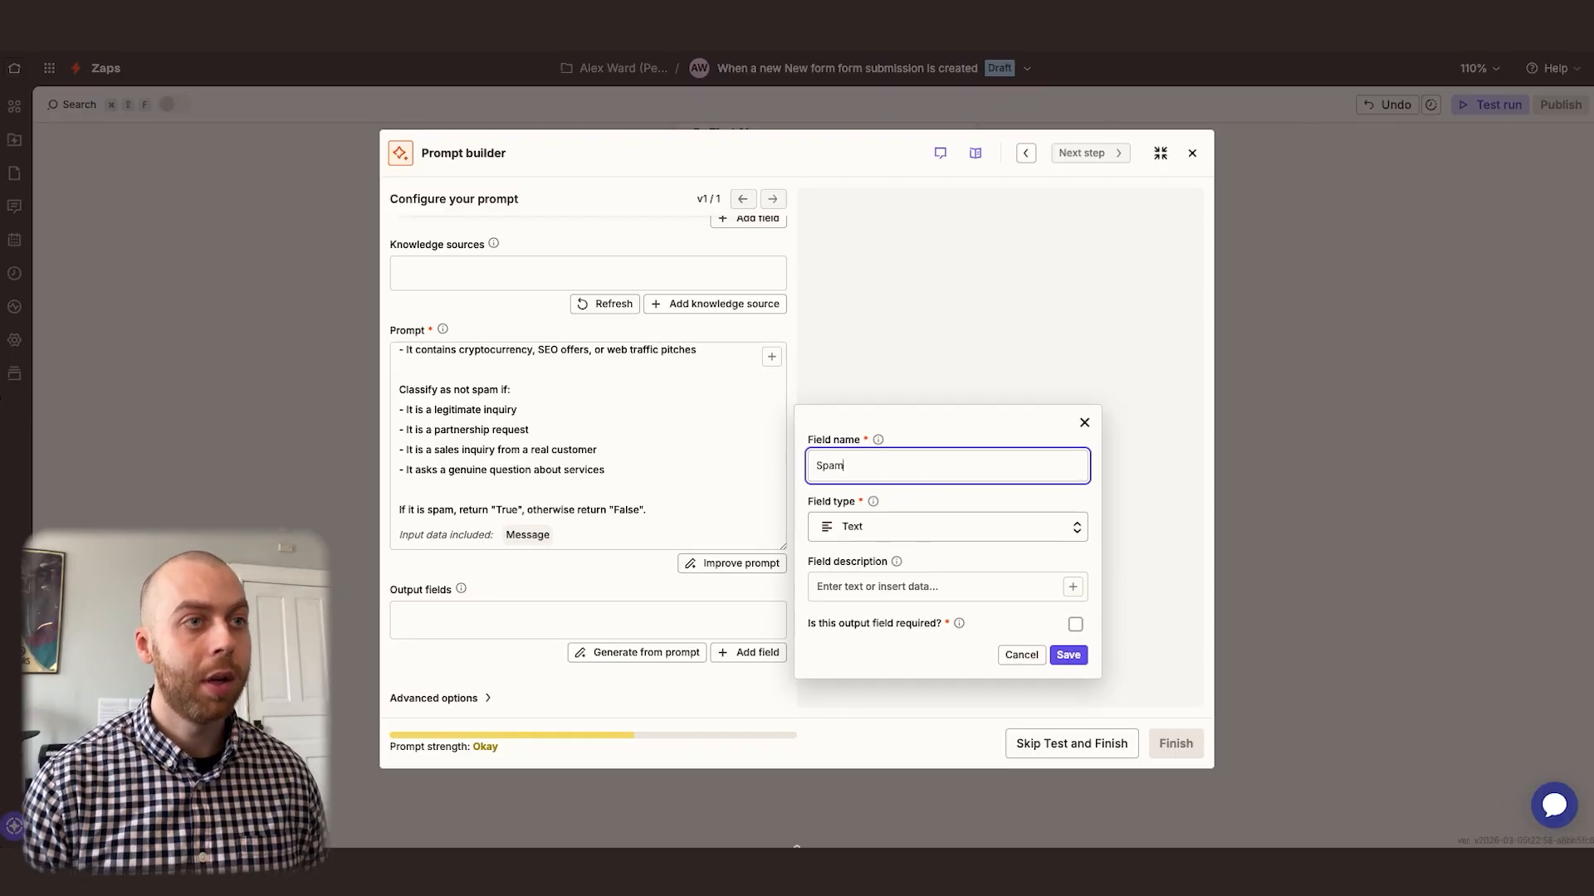
click(892, 519)
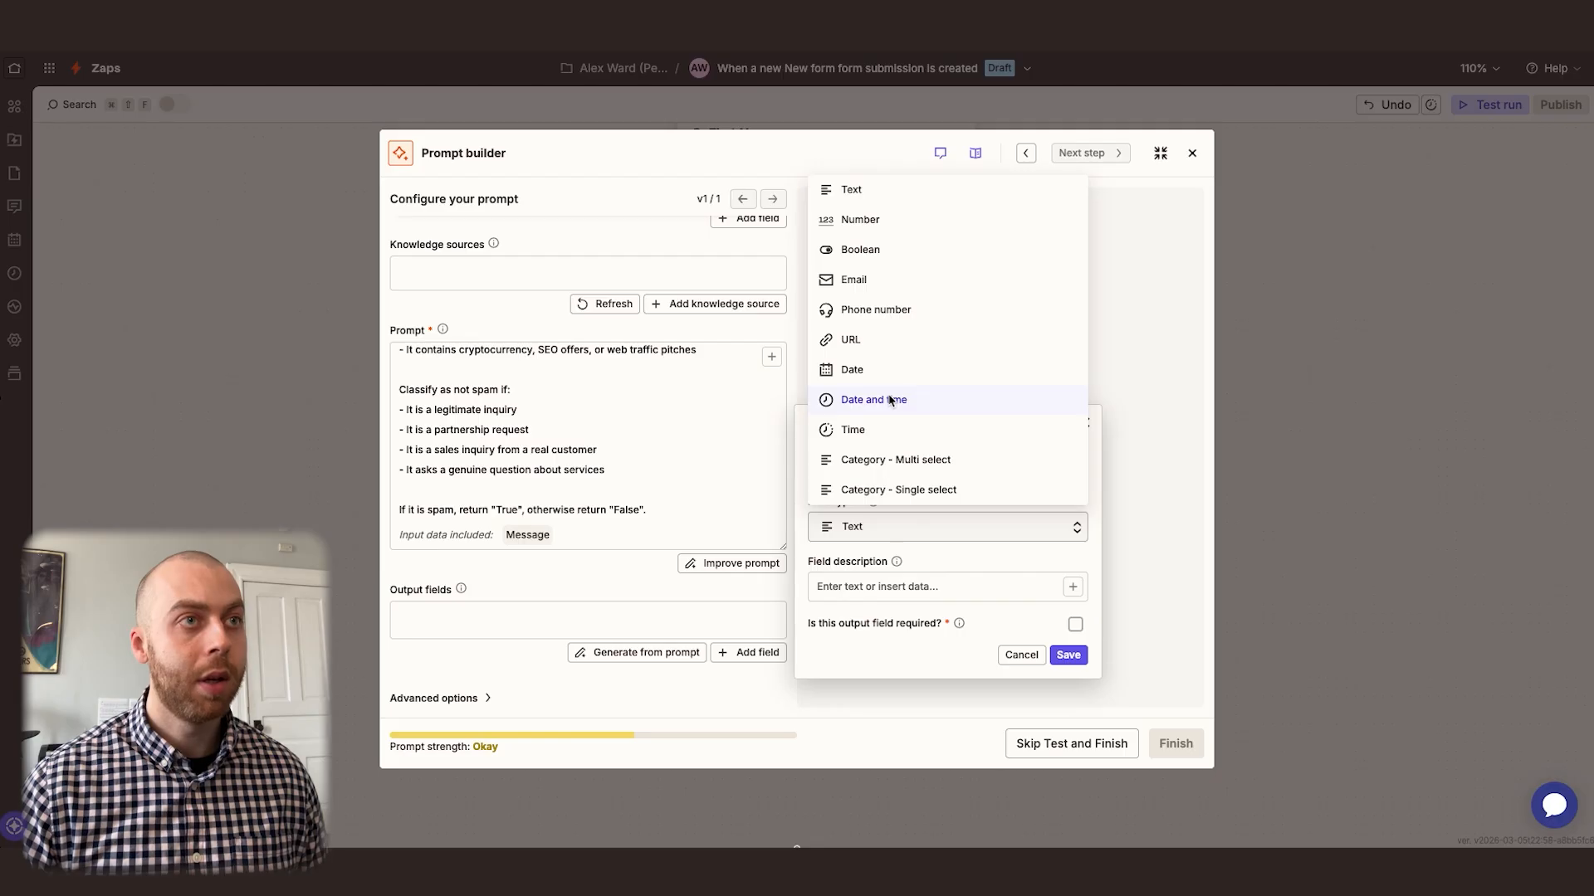
click(869, 250)
click(882, 589)
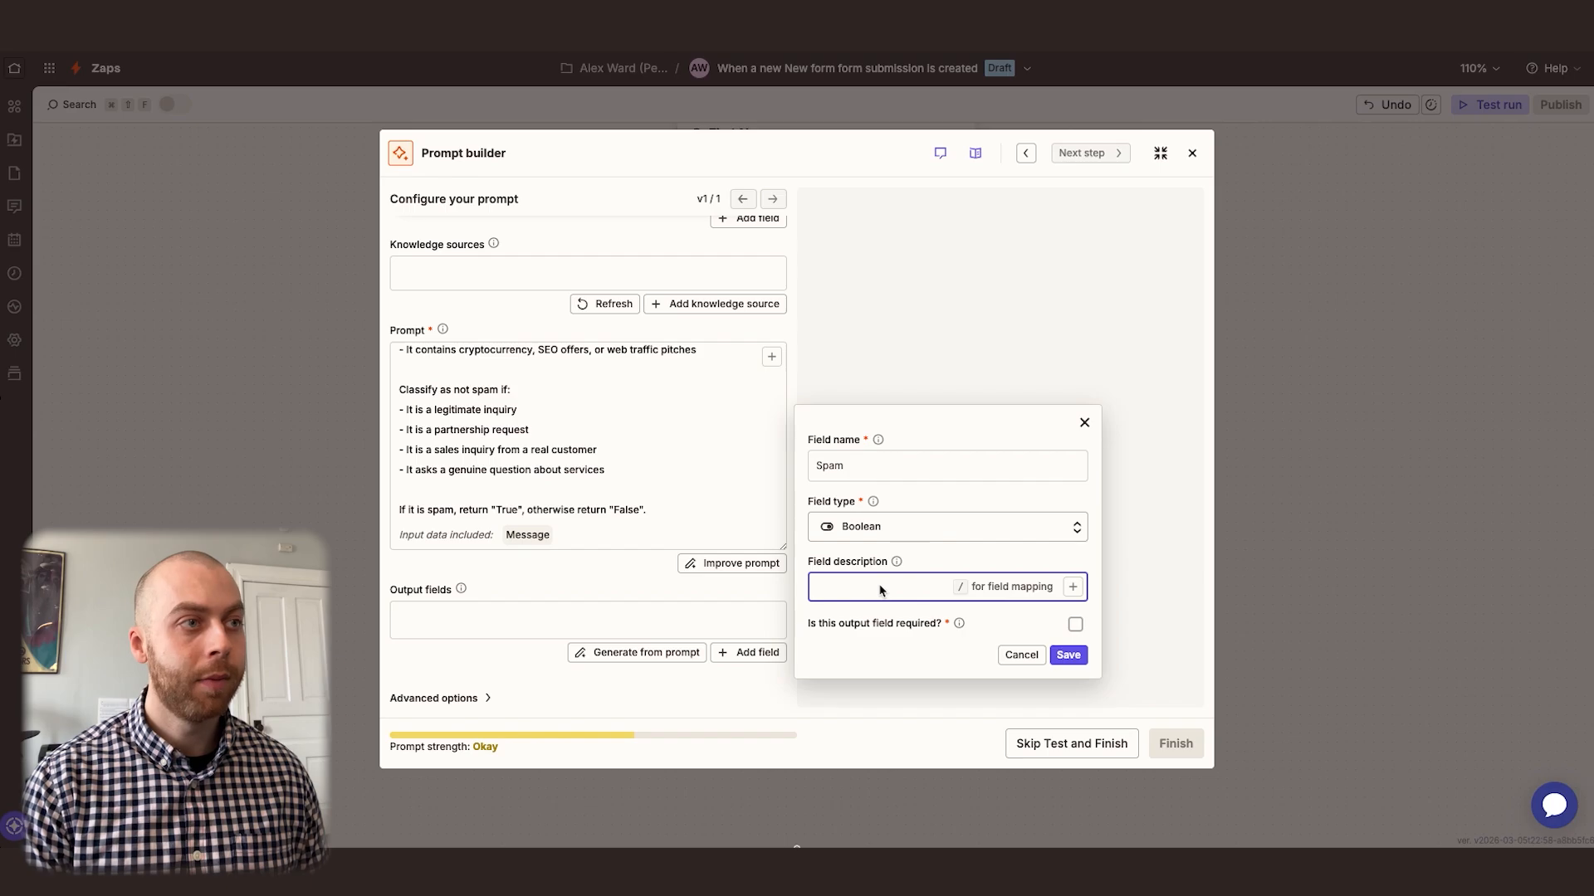
Copy the prompt's sentence "If it is spam, return "True", otherwise return "False"." into a new output field's description
click(656, 512)
drag(659, 511, 401, 510)
key(super+c)
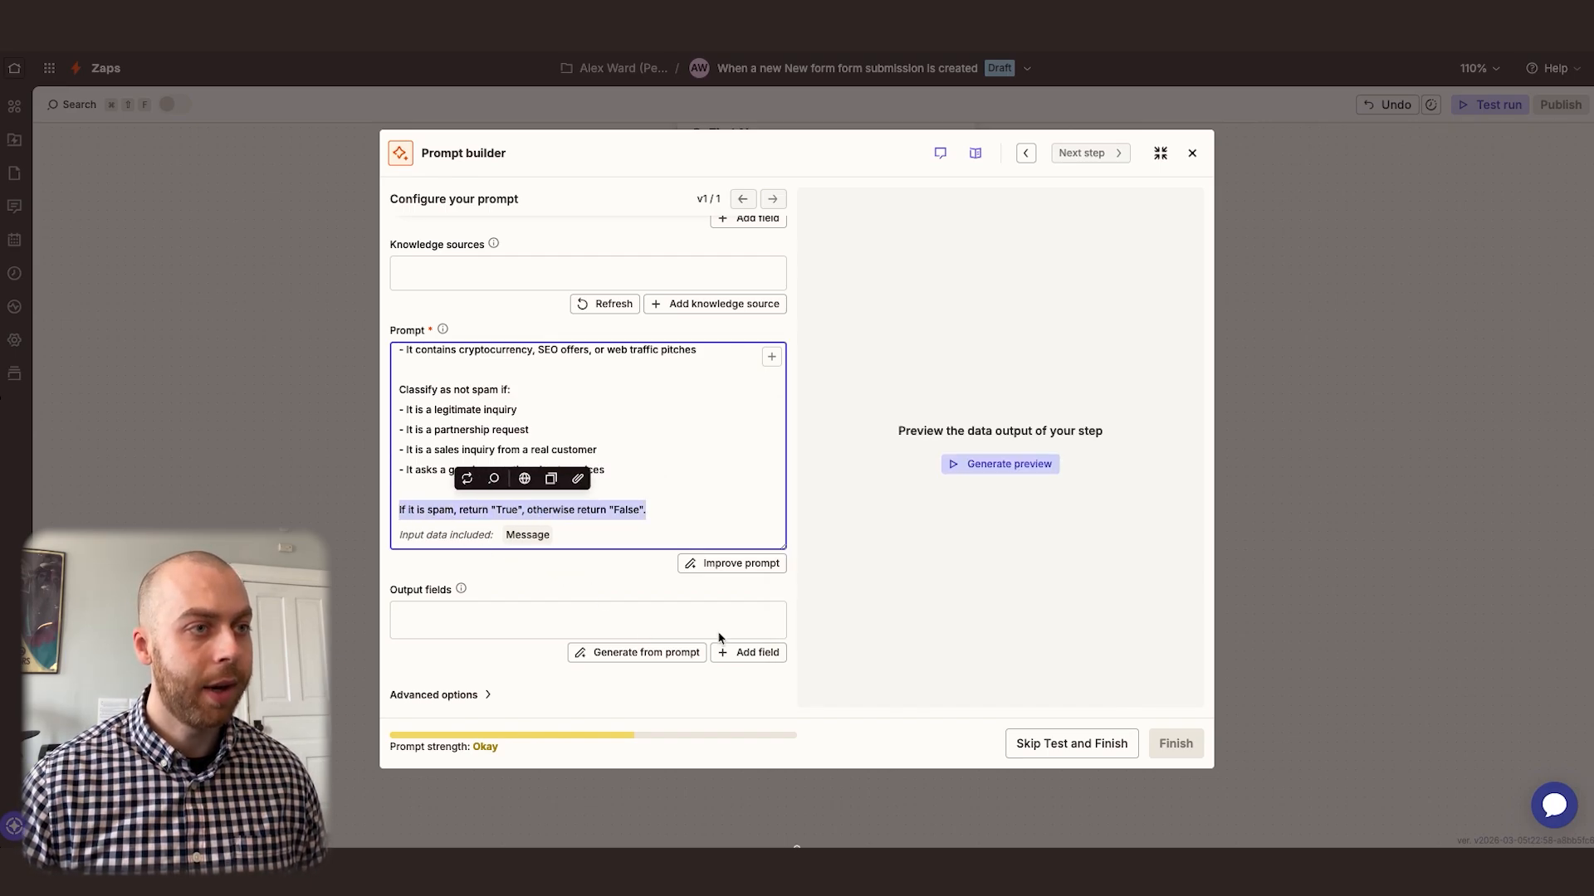
click(743, 654)
click(863, 590)
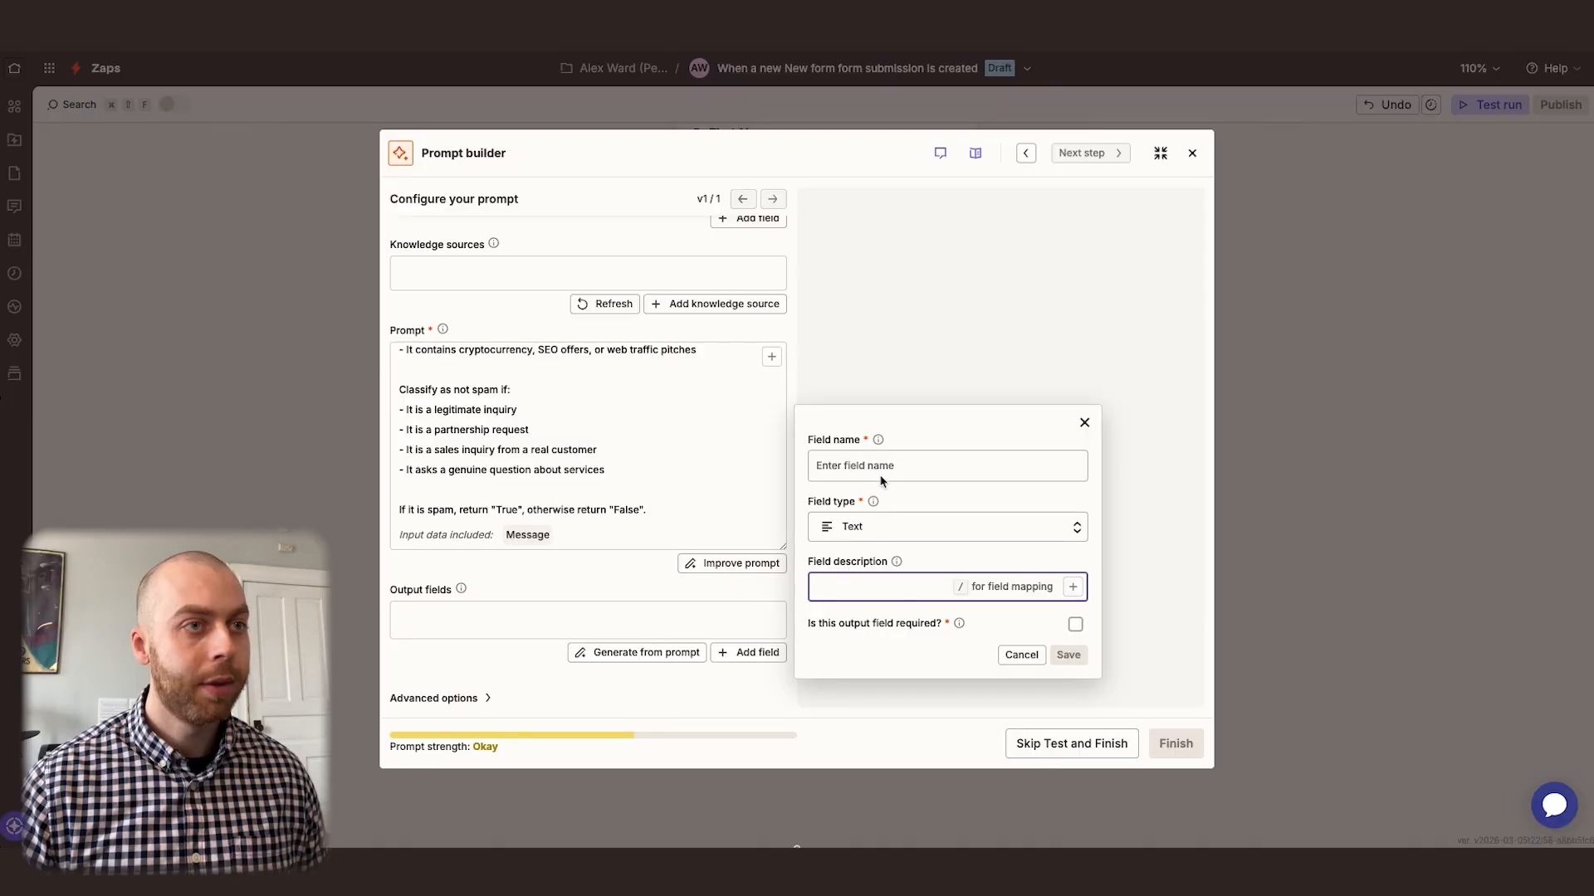
key(super+v)
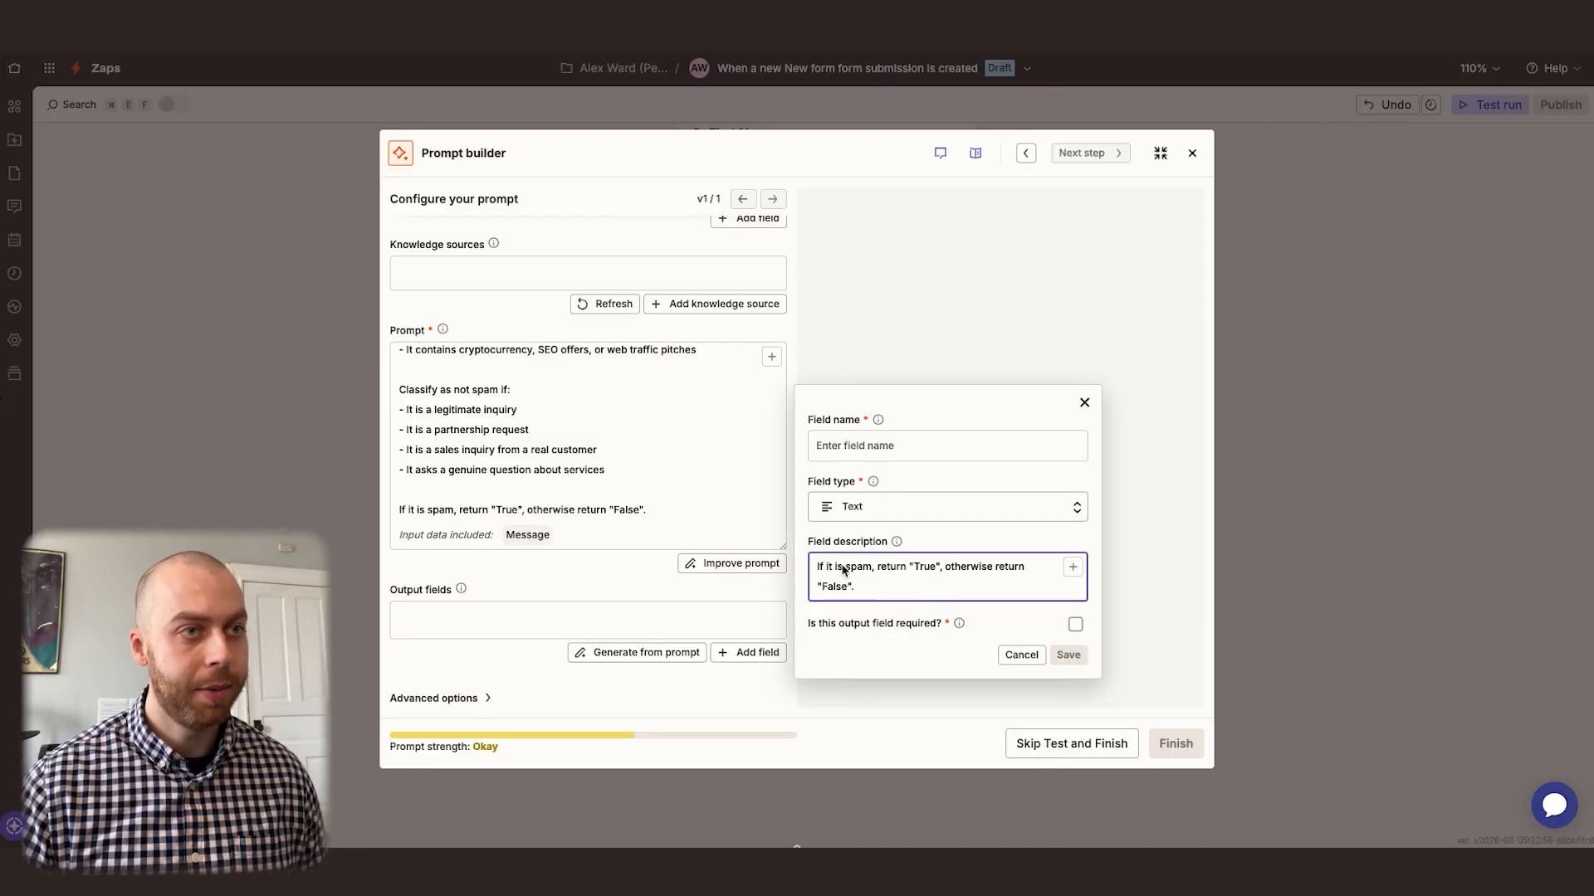
Name the output field "Spam", set its type to Boolean, make it required and save it
click(896, 447)
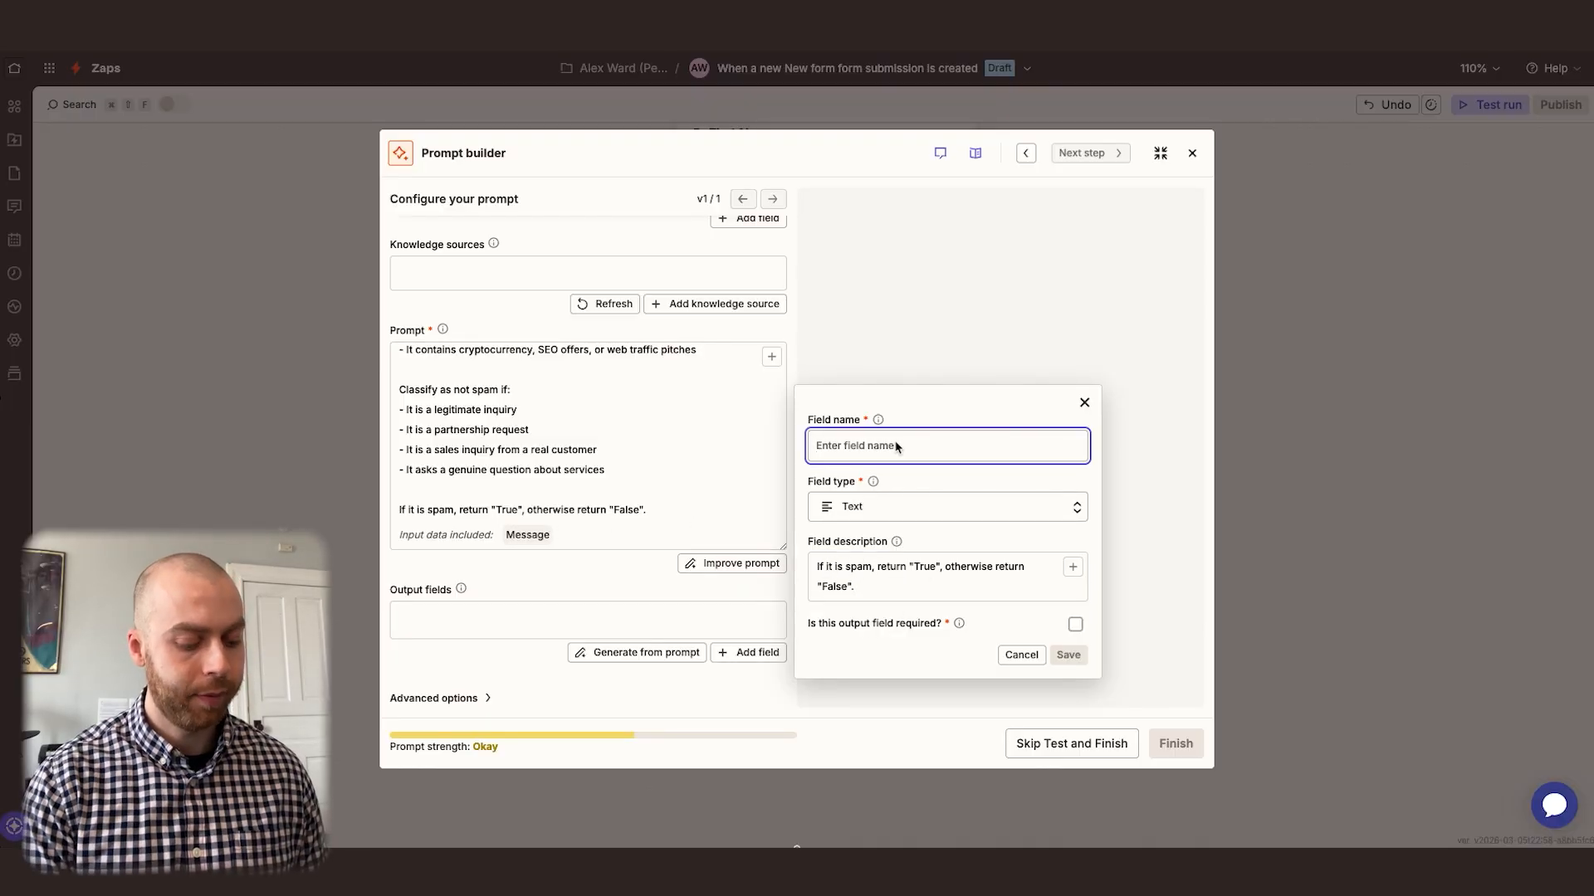
text(Spam)
click(884, 508)
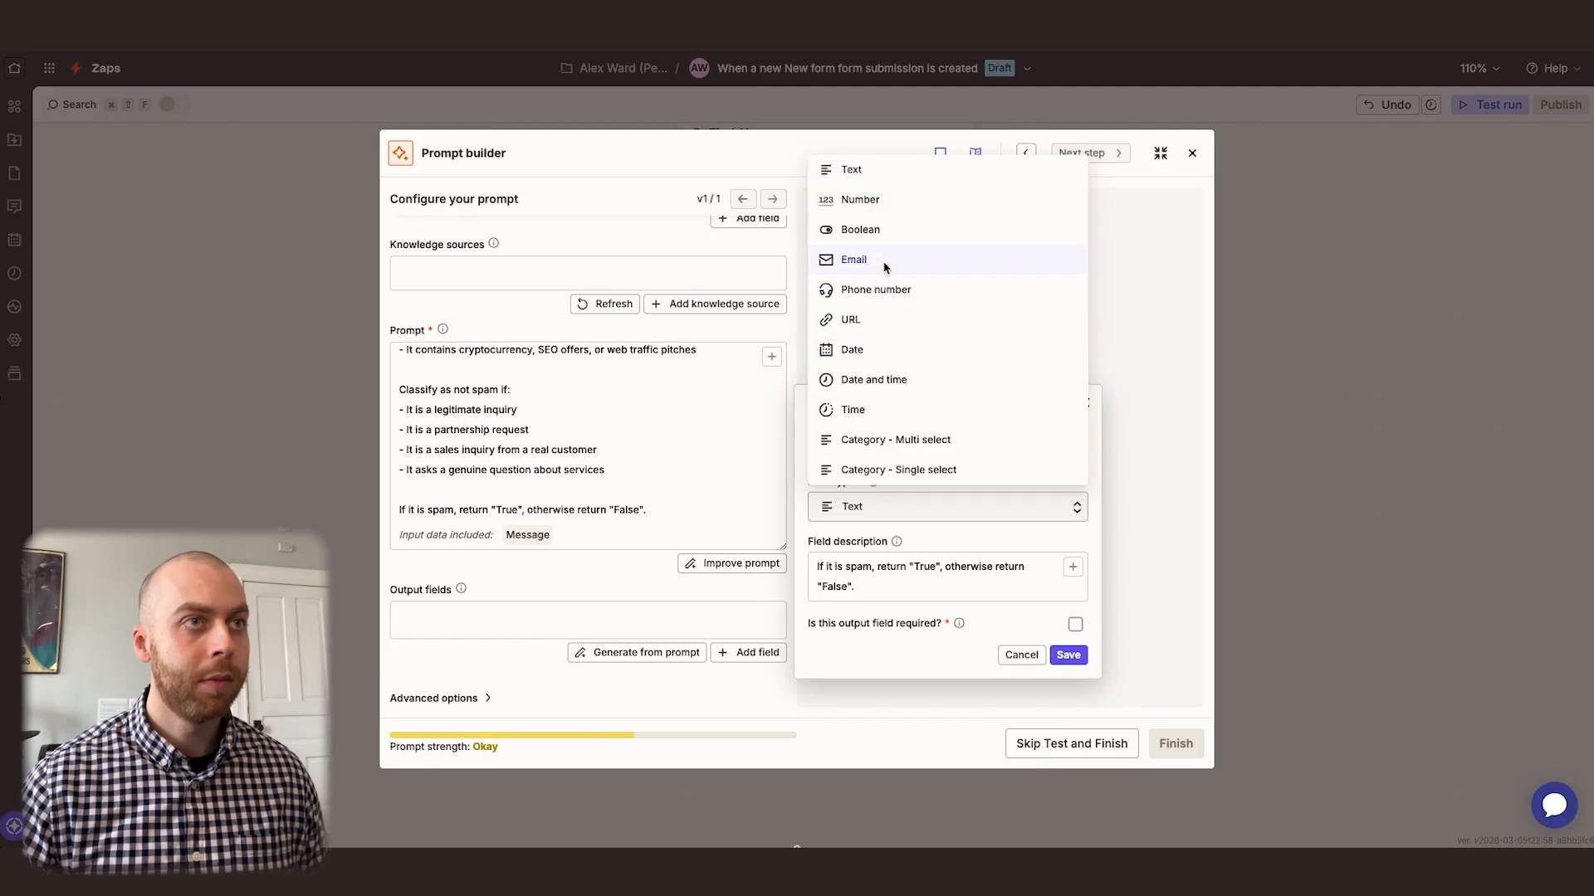
click(886, 230)
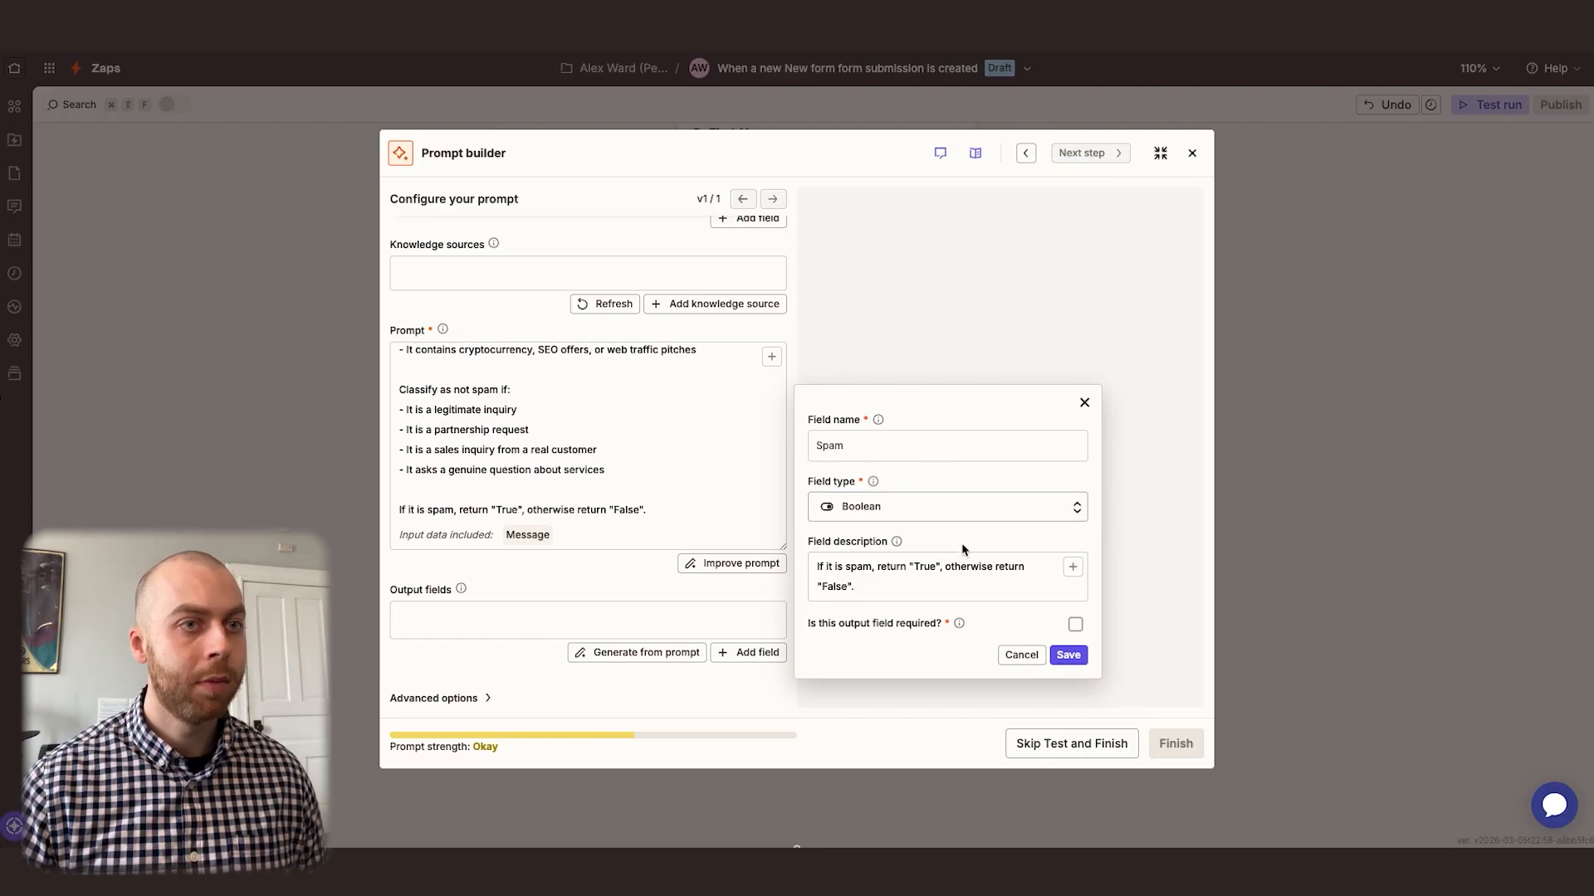
click(1075, 625)
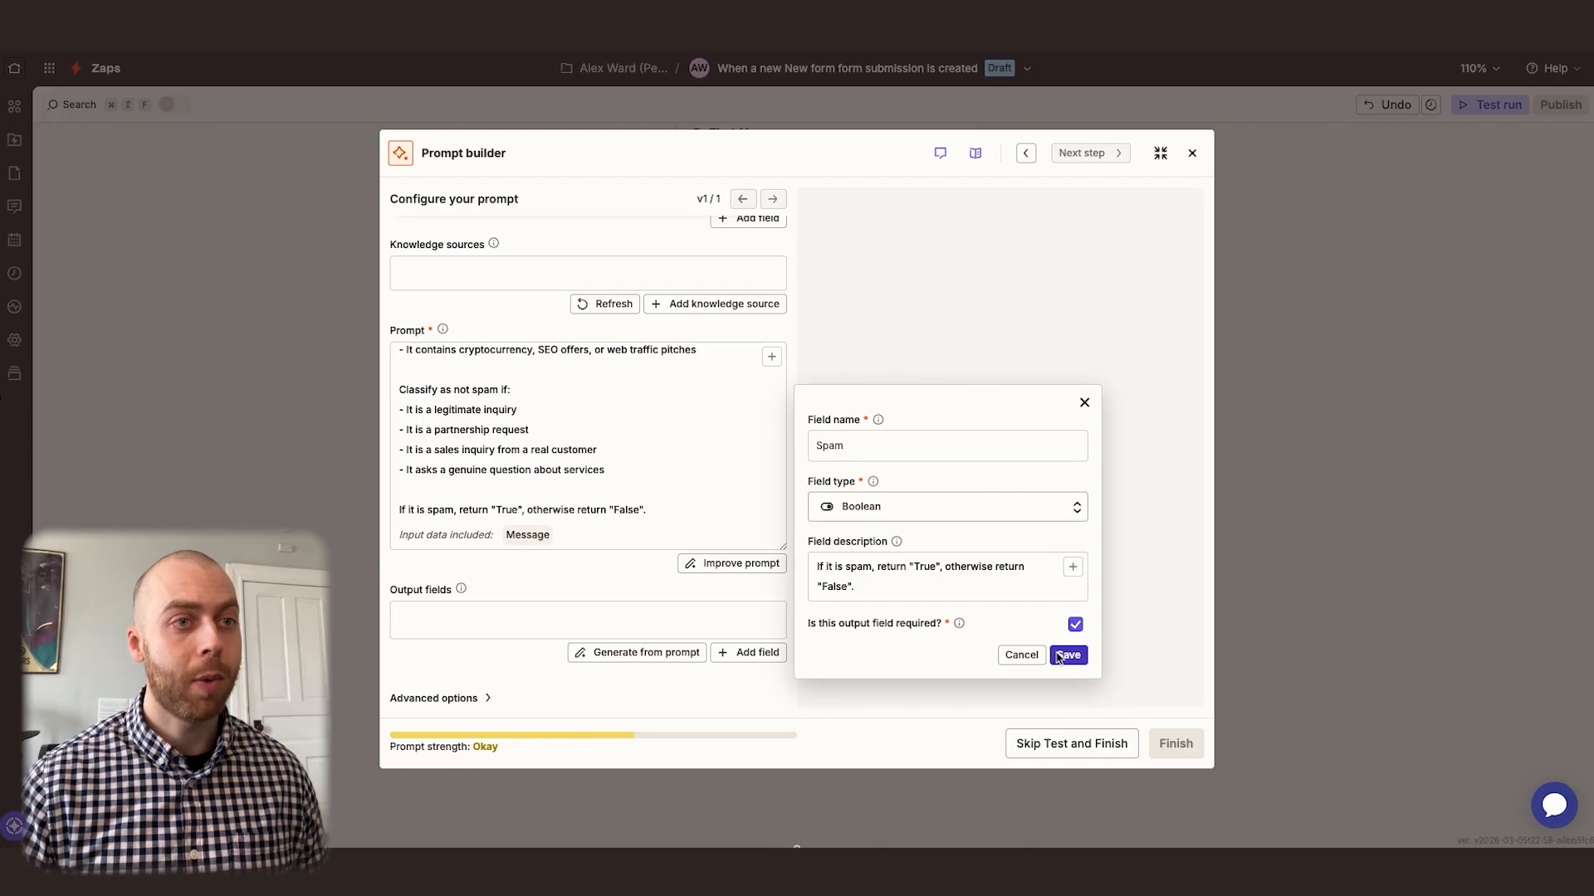
click(1059, 657)
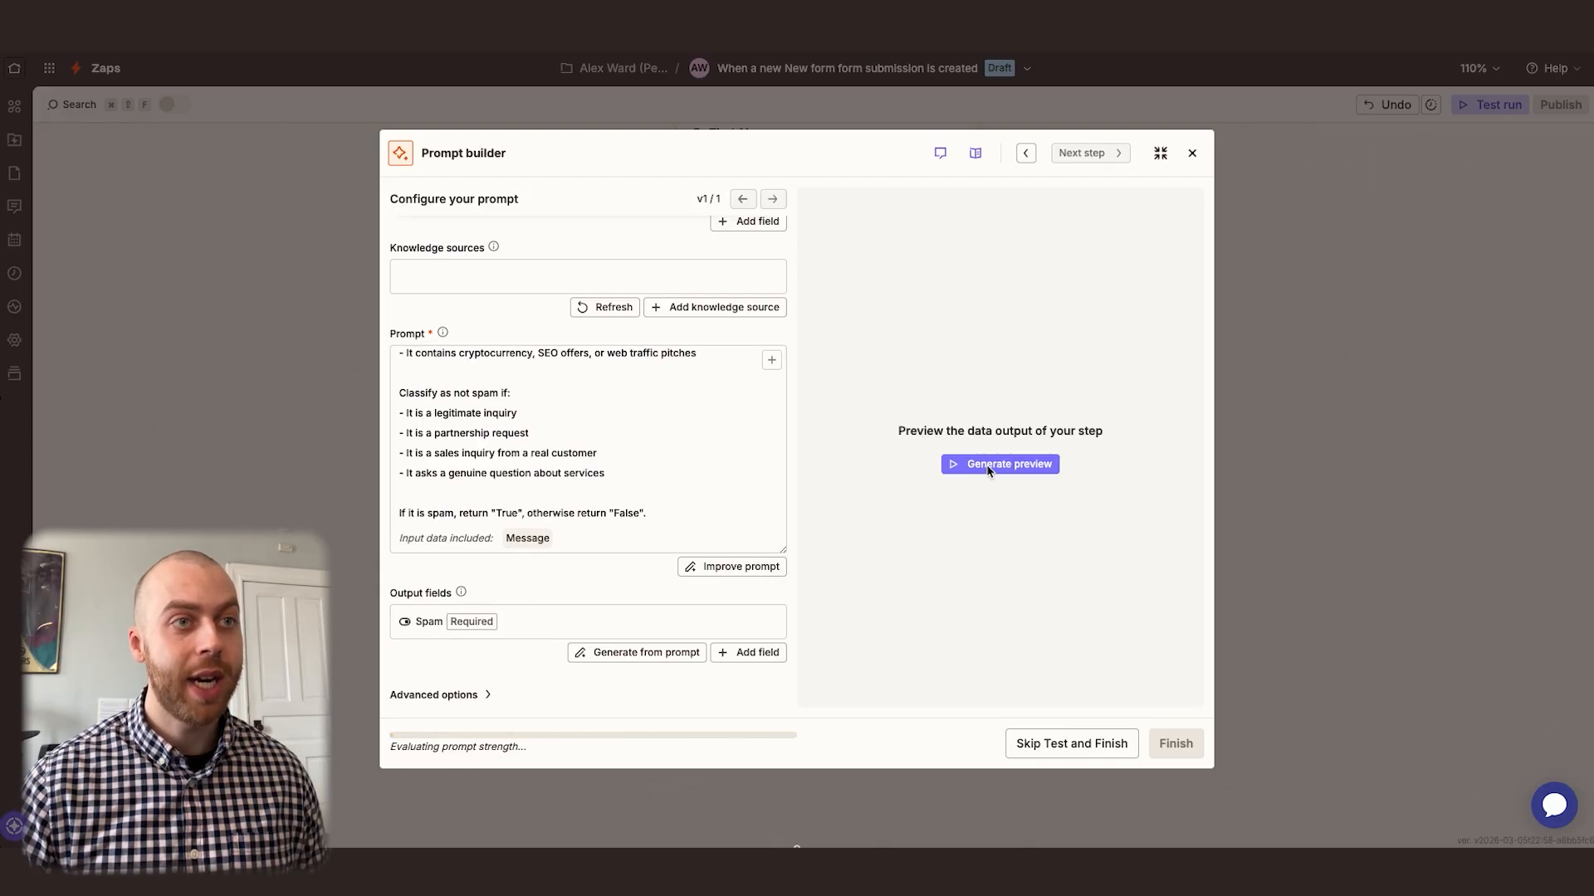
Generate a preview of the spam-detection prompt's output and finish the prompt setup
scroll(630, 392, up, 2)
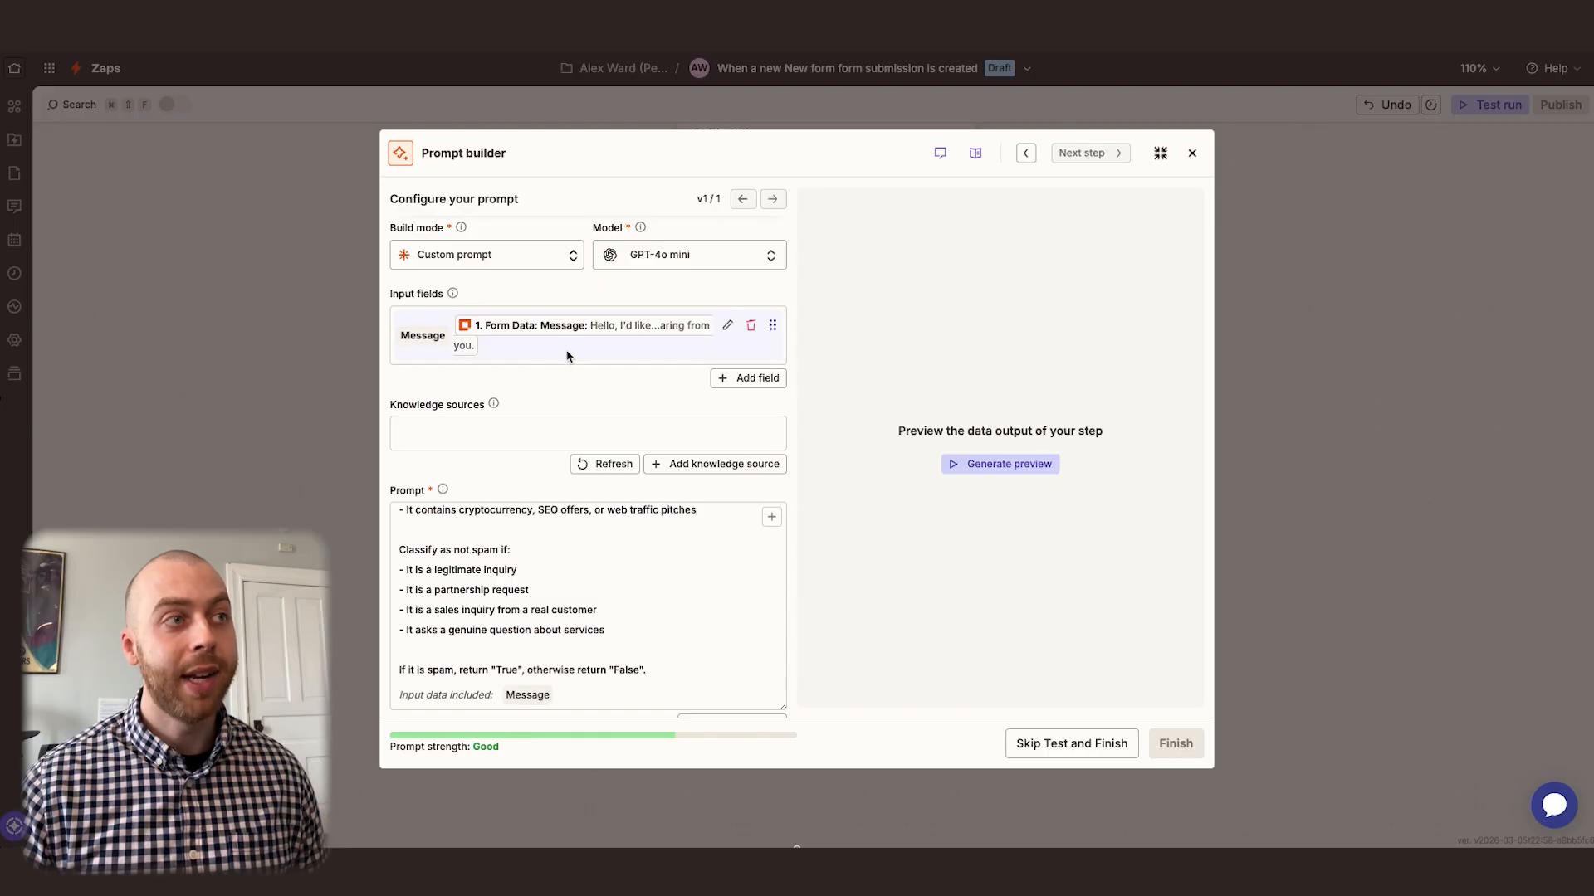
scroll(565, 356, down, 2)
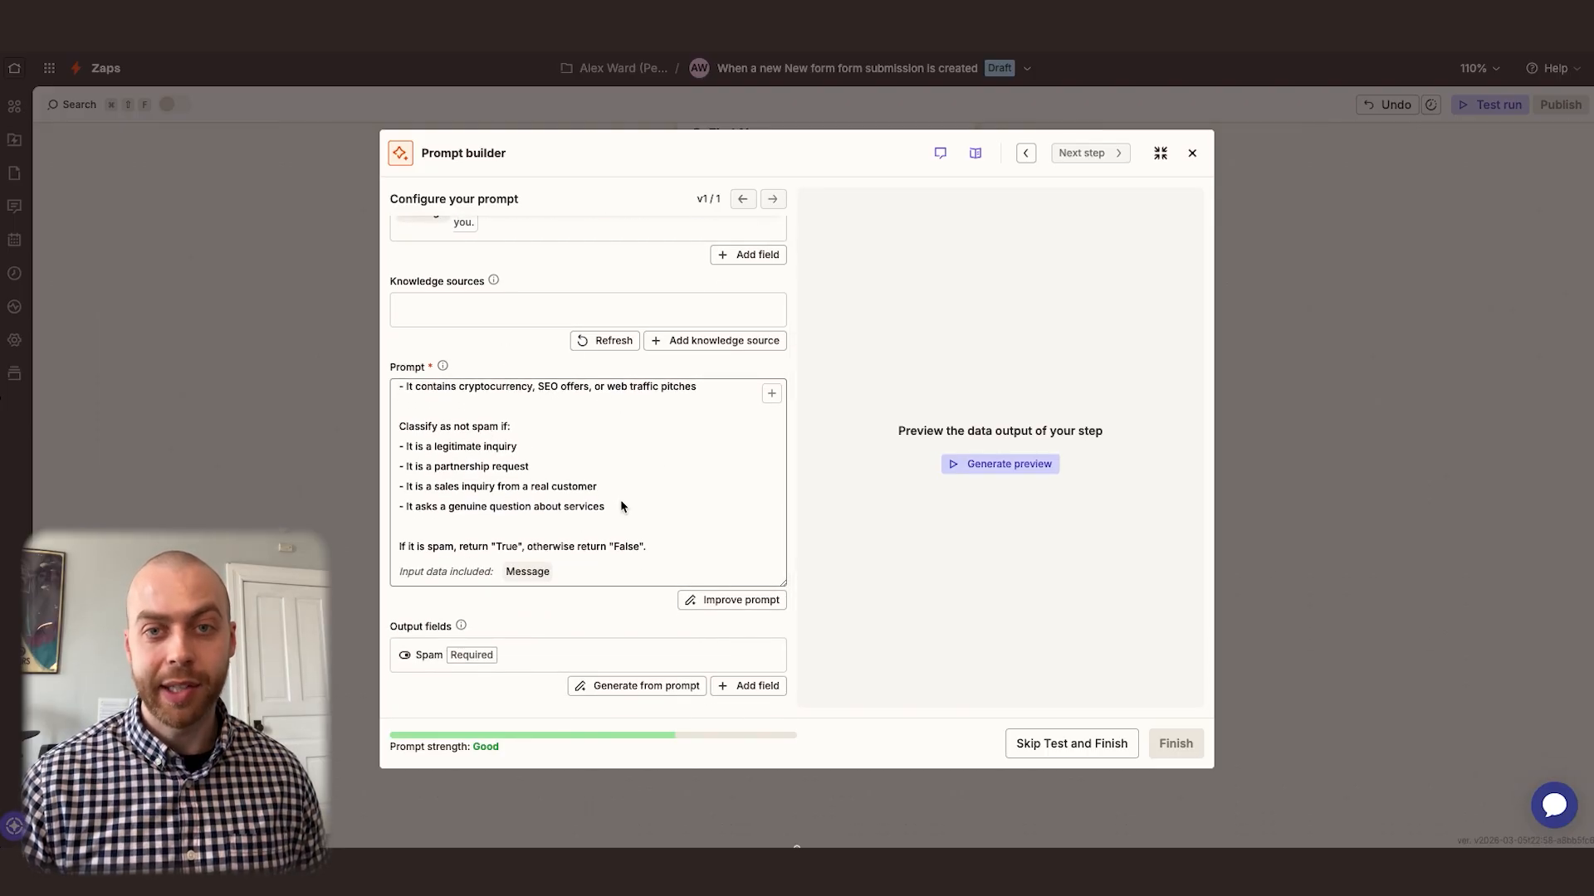
click(996, 464)
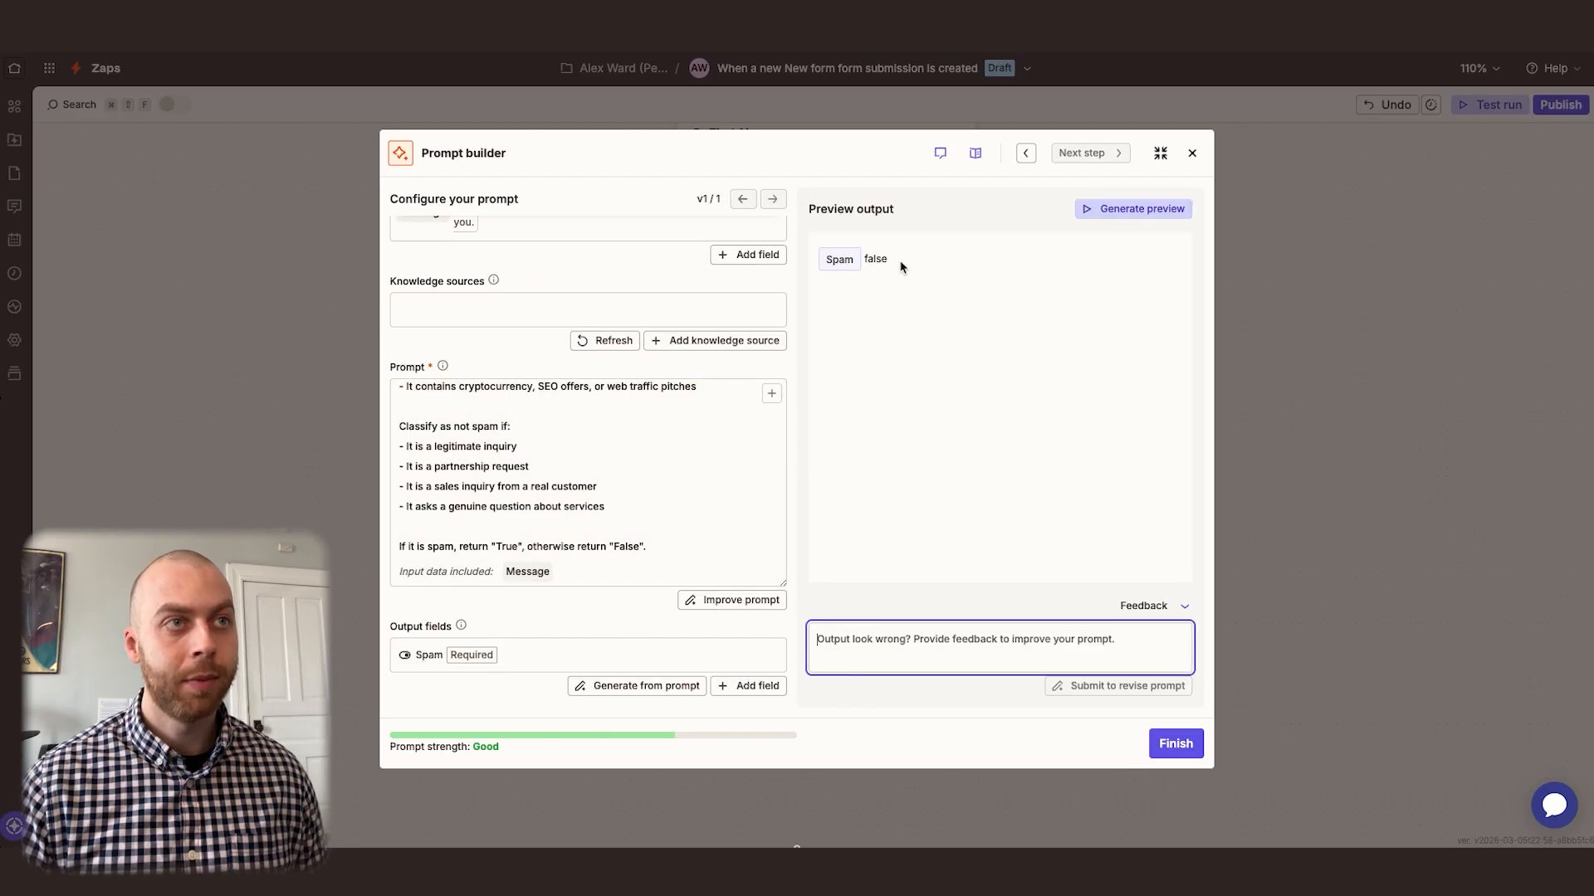
click(893, 302)
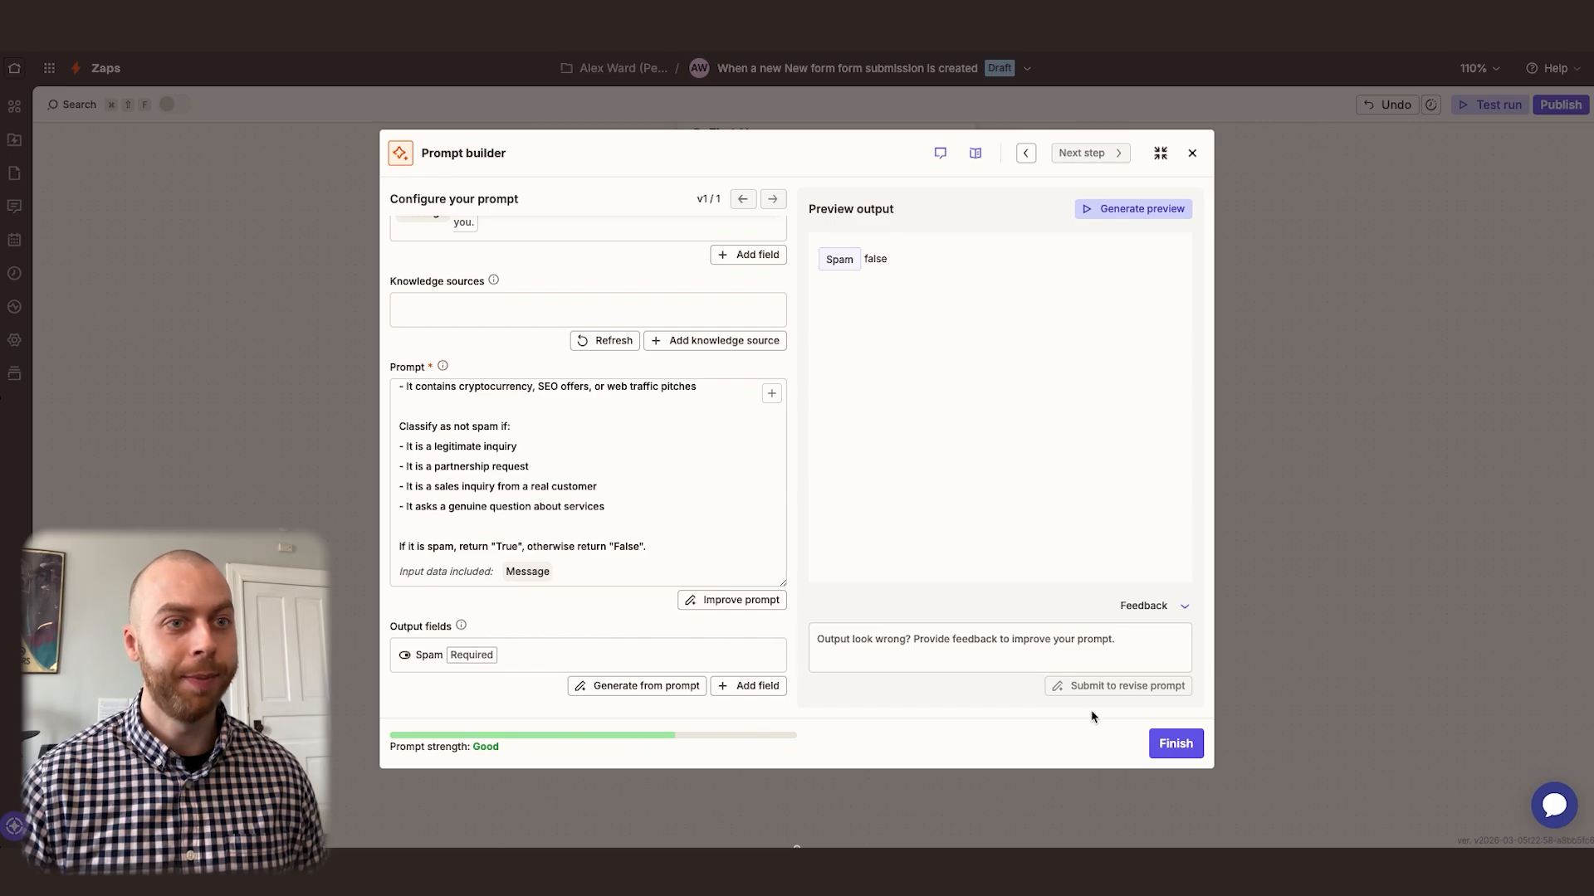
click(1175, 743)
Rename the AI by Zapier step to "Check for Spam"
click(955, 460)
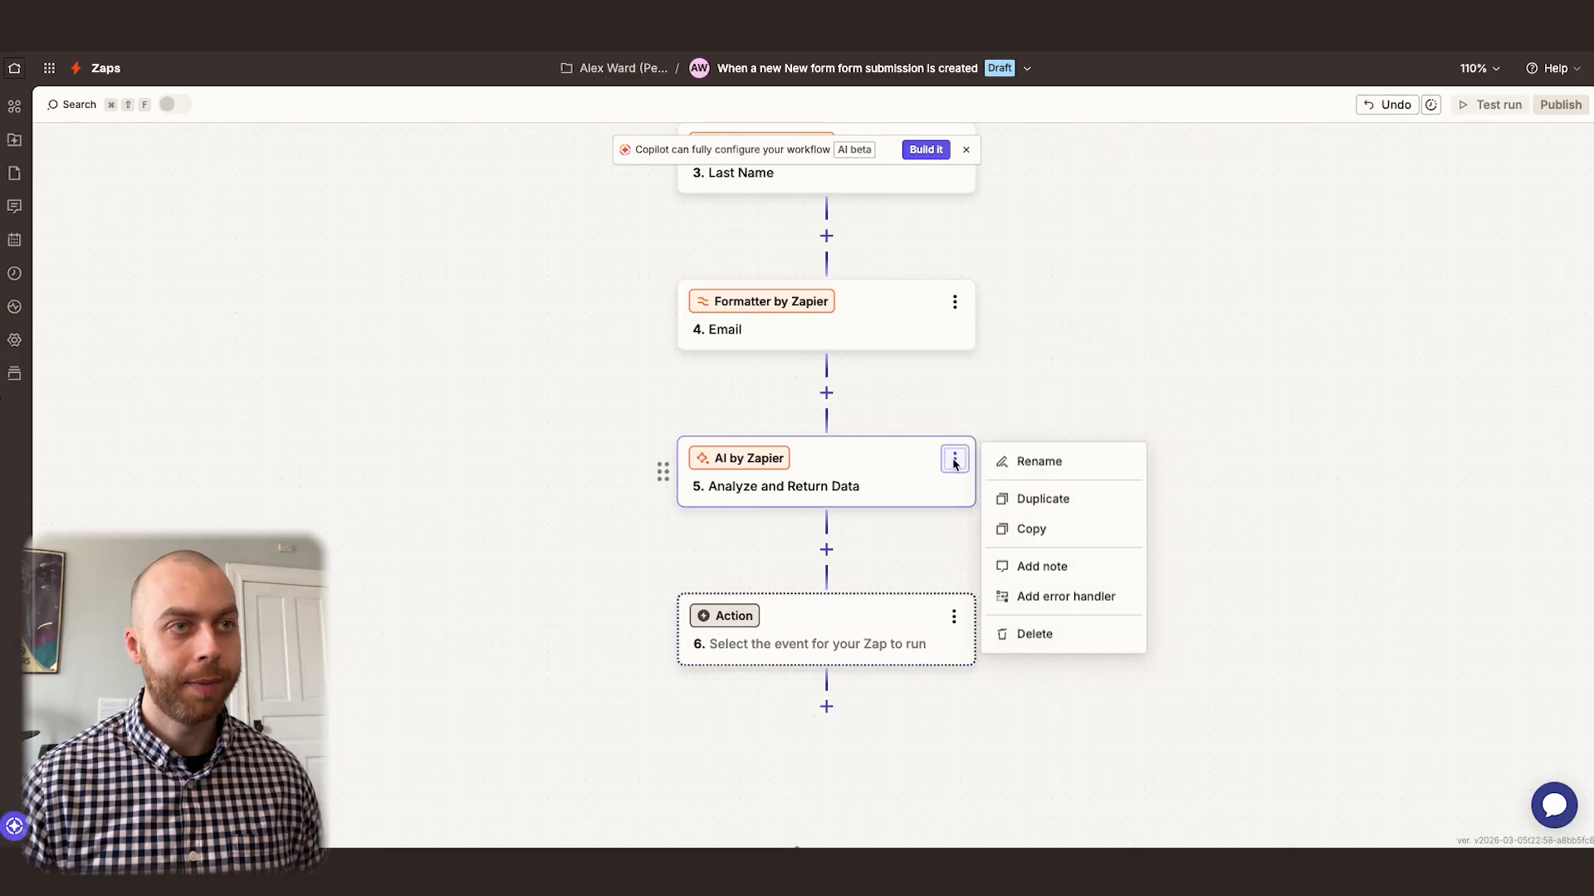
click(1041, 461)
text(Check for Spam)
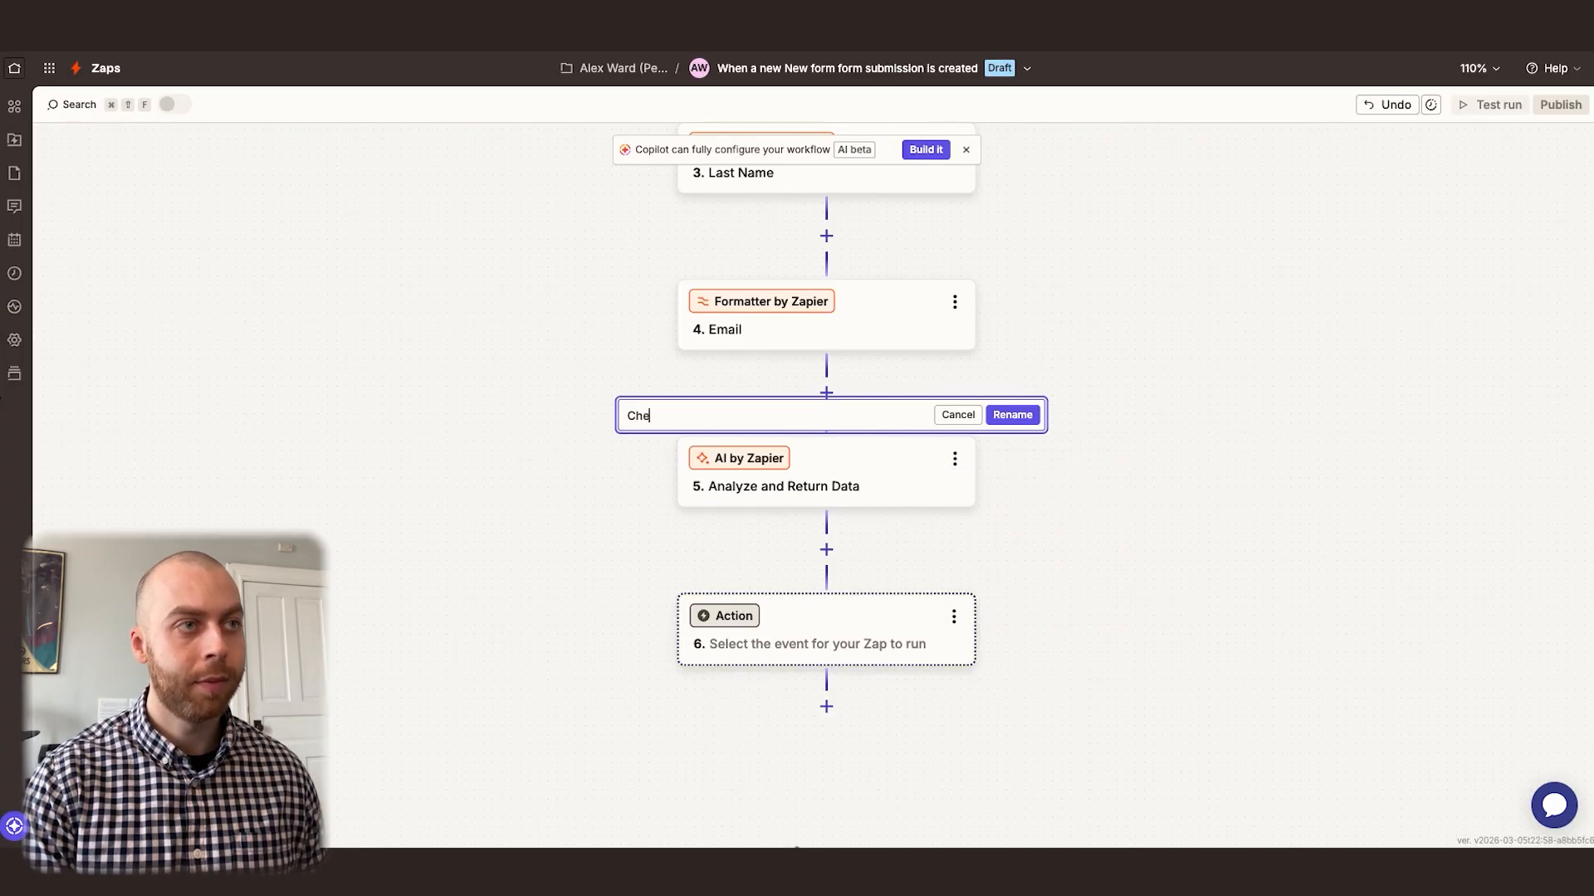
key(Return)
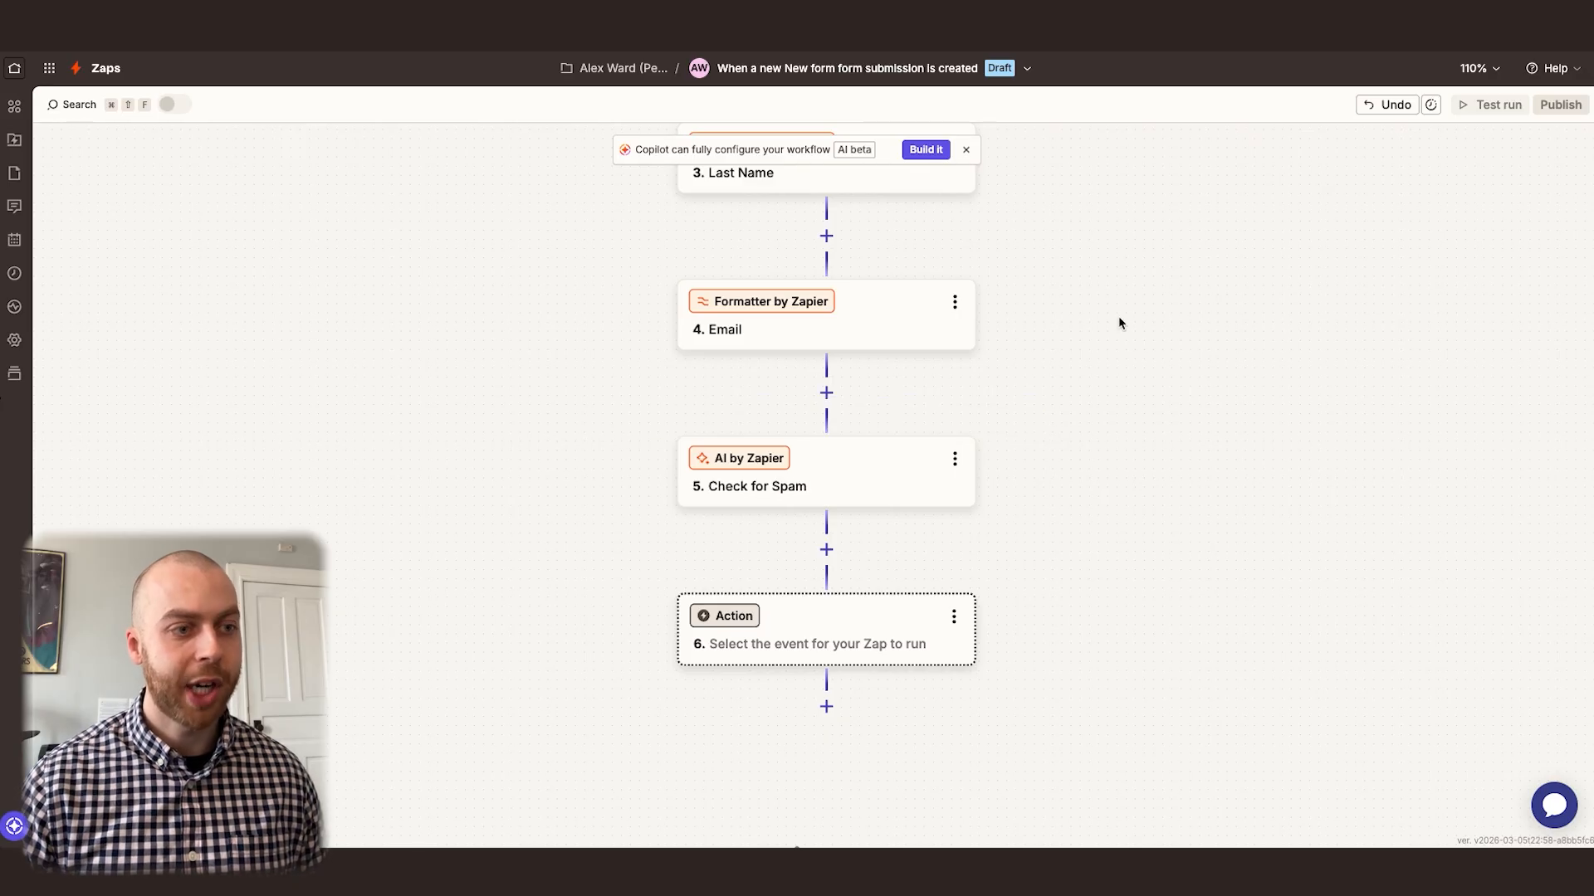
Set the empty action after Check for Spam to AI by Zapier and open its prompt builder
scroll(1138, 748, up, 2)
scroll(1108, 444, down, 2)
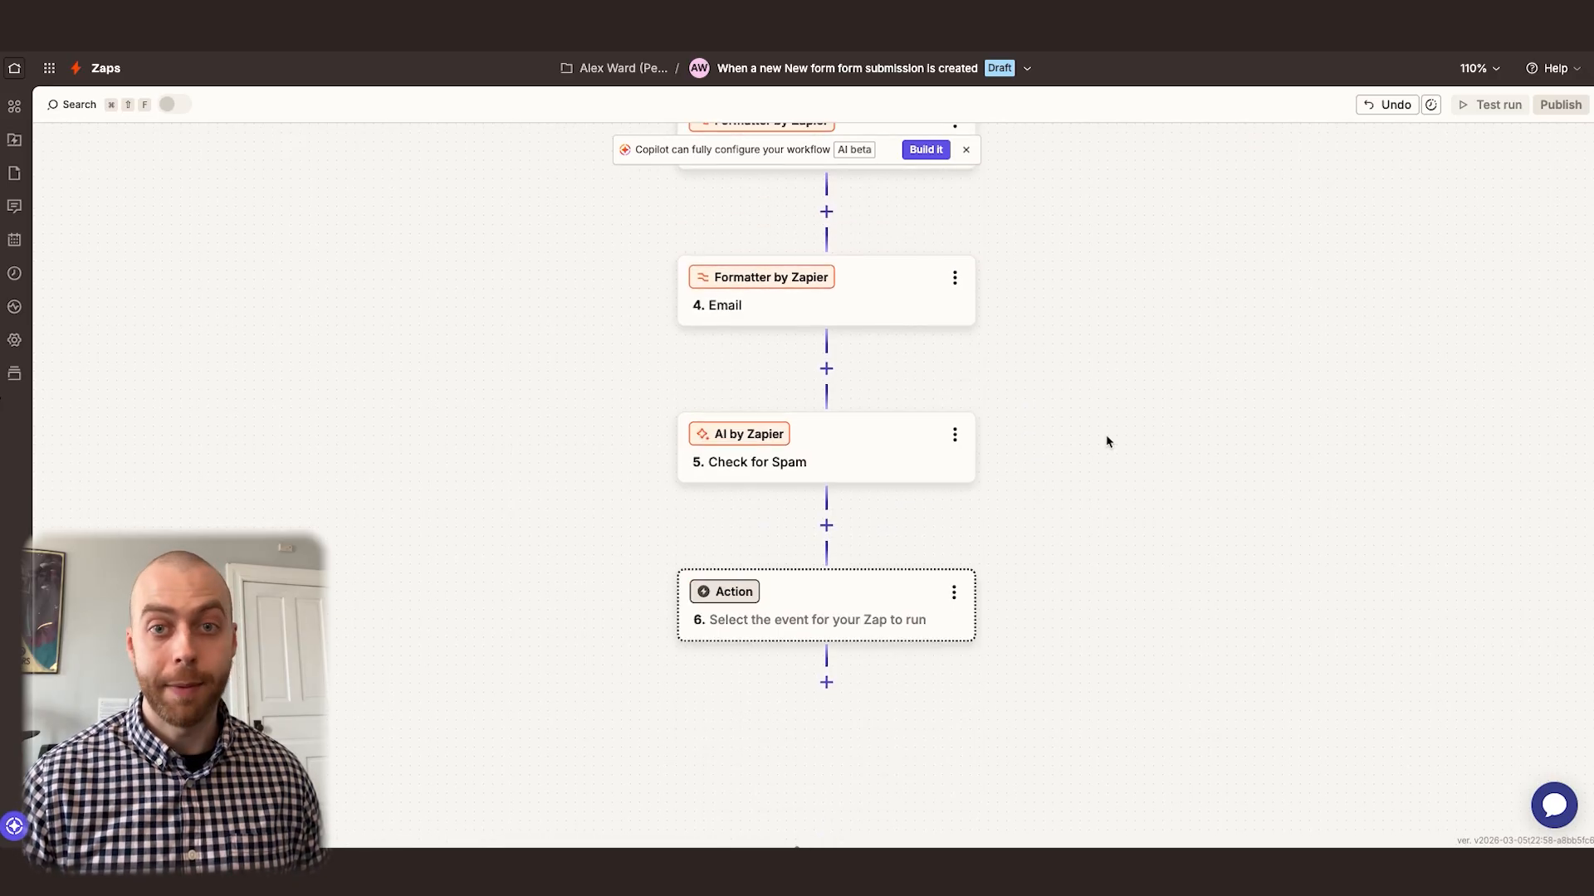
click(889, 609)
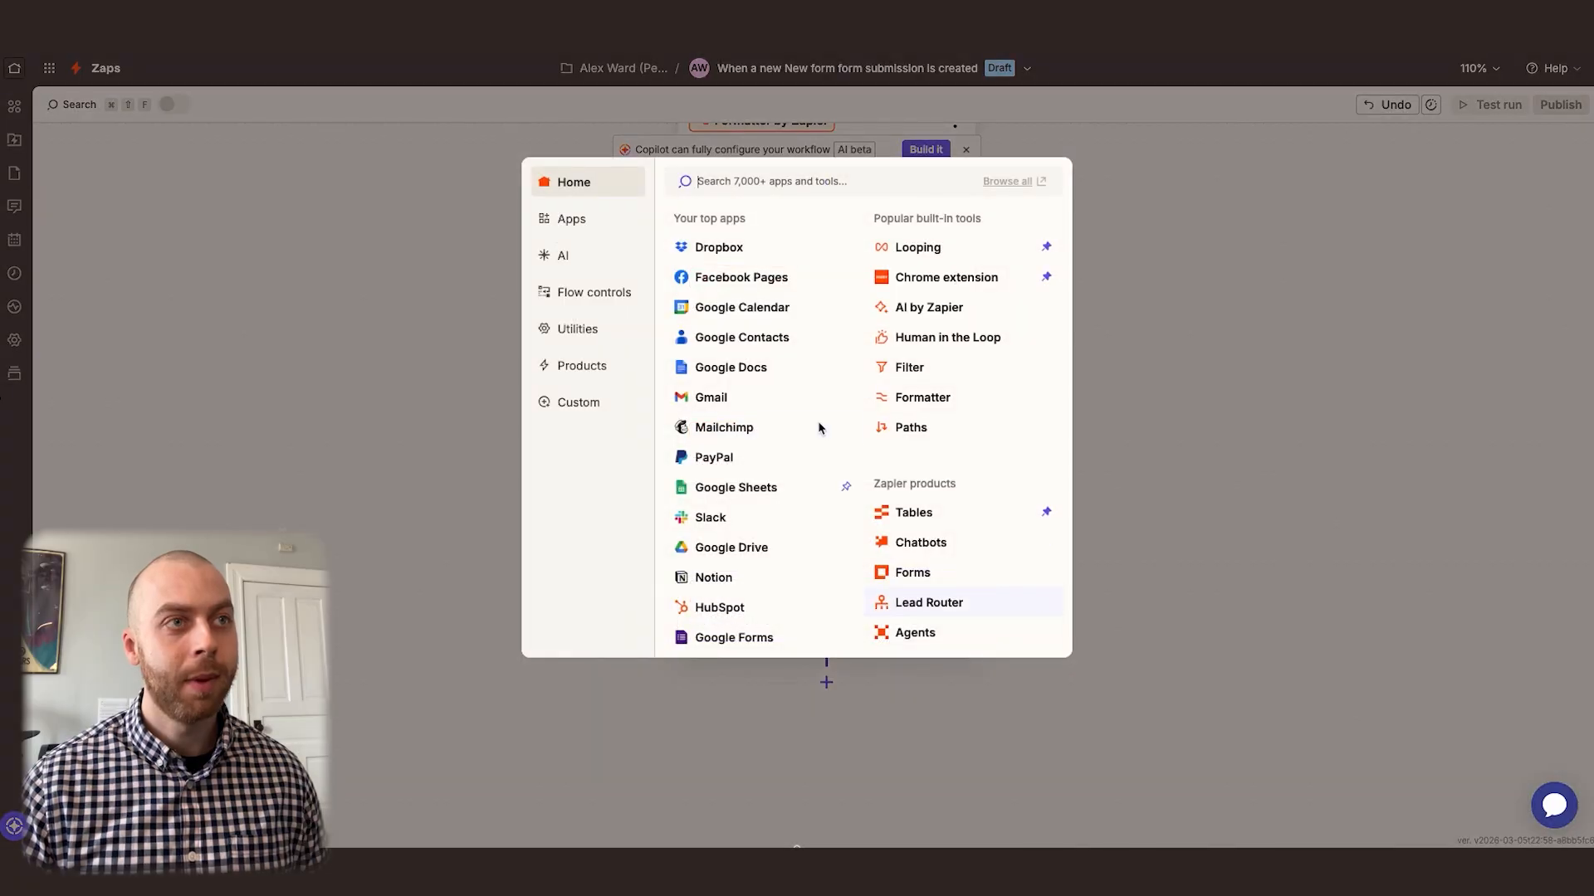
click(923, 308)
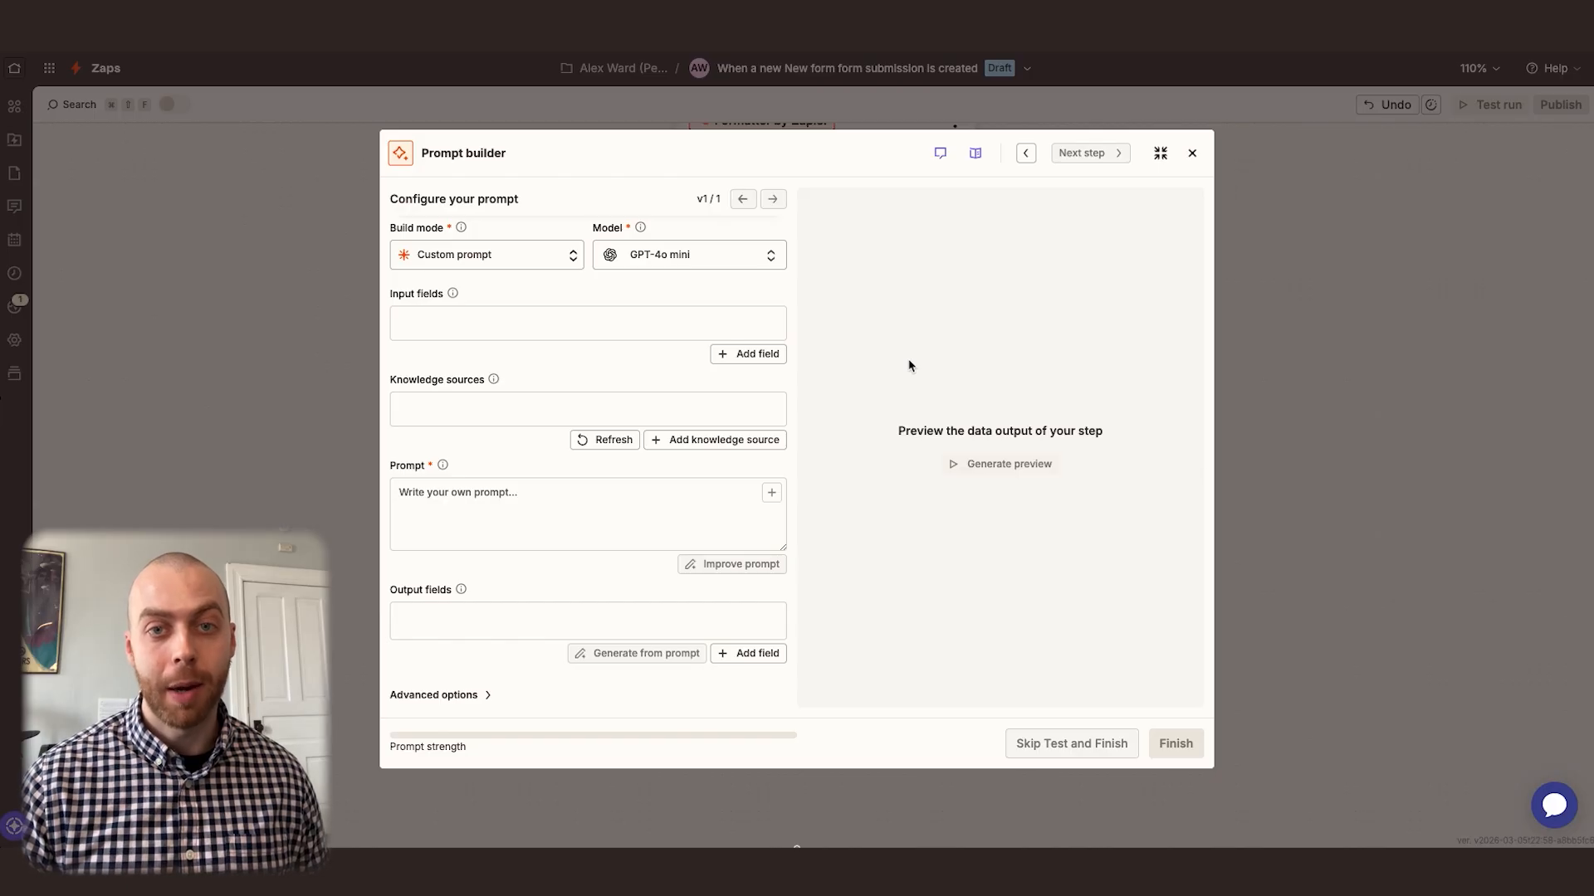
Add a text input field named "Email" mapped to the Output of the Email formatter step
click(502, 326)
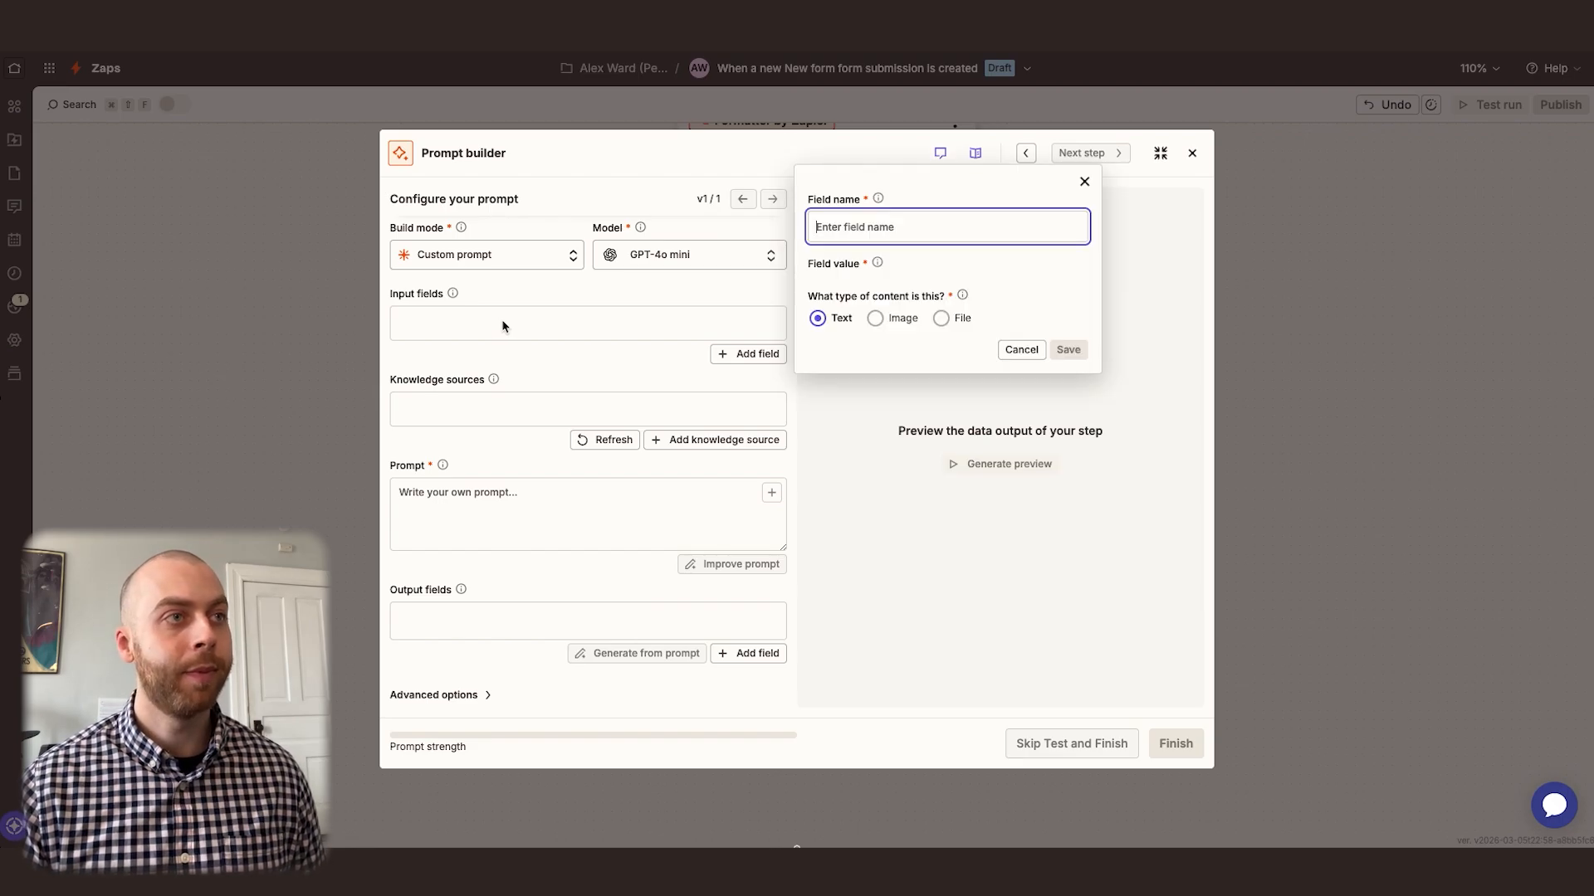
text(Emai)
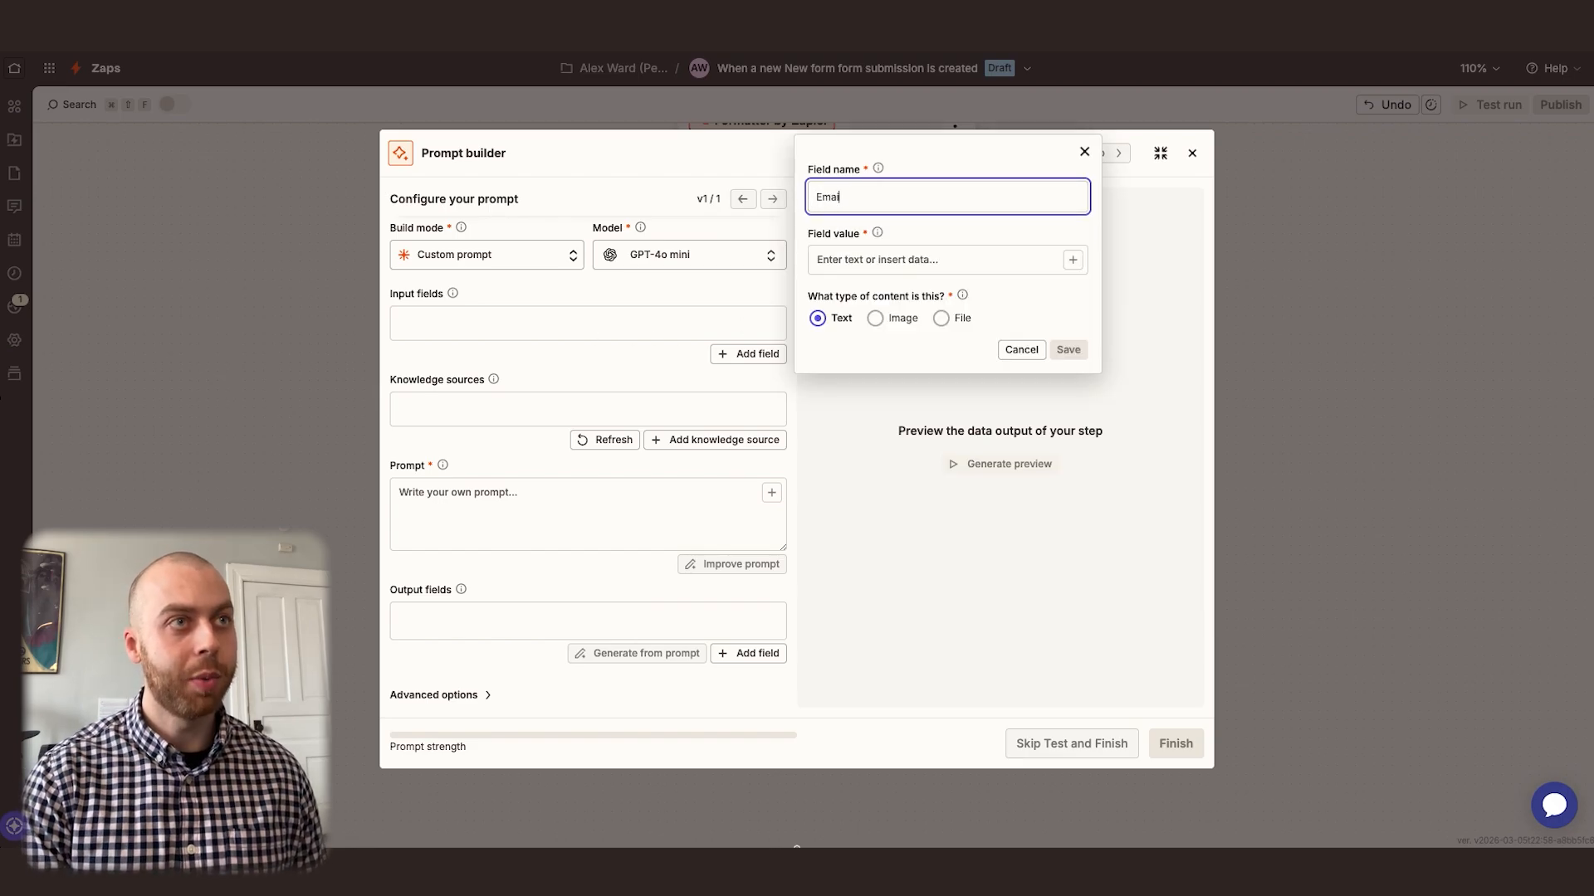
text(l)
click(869, 261)
text(/)
click(585, 507)
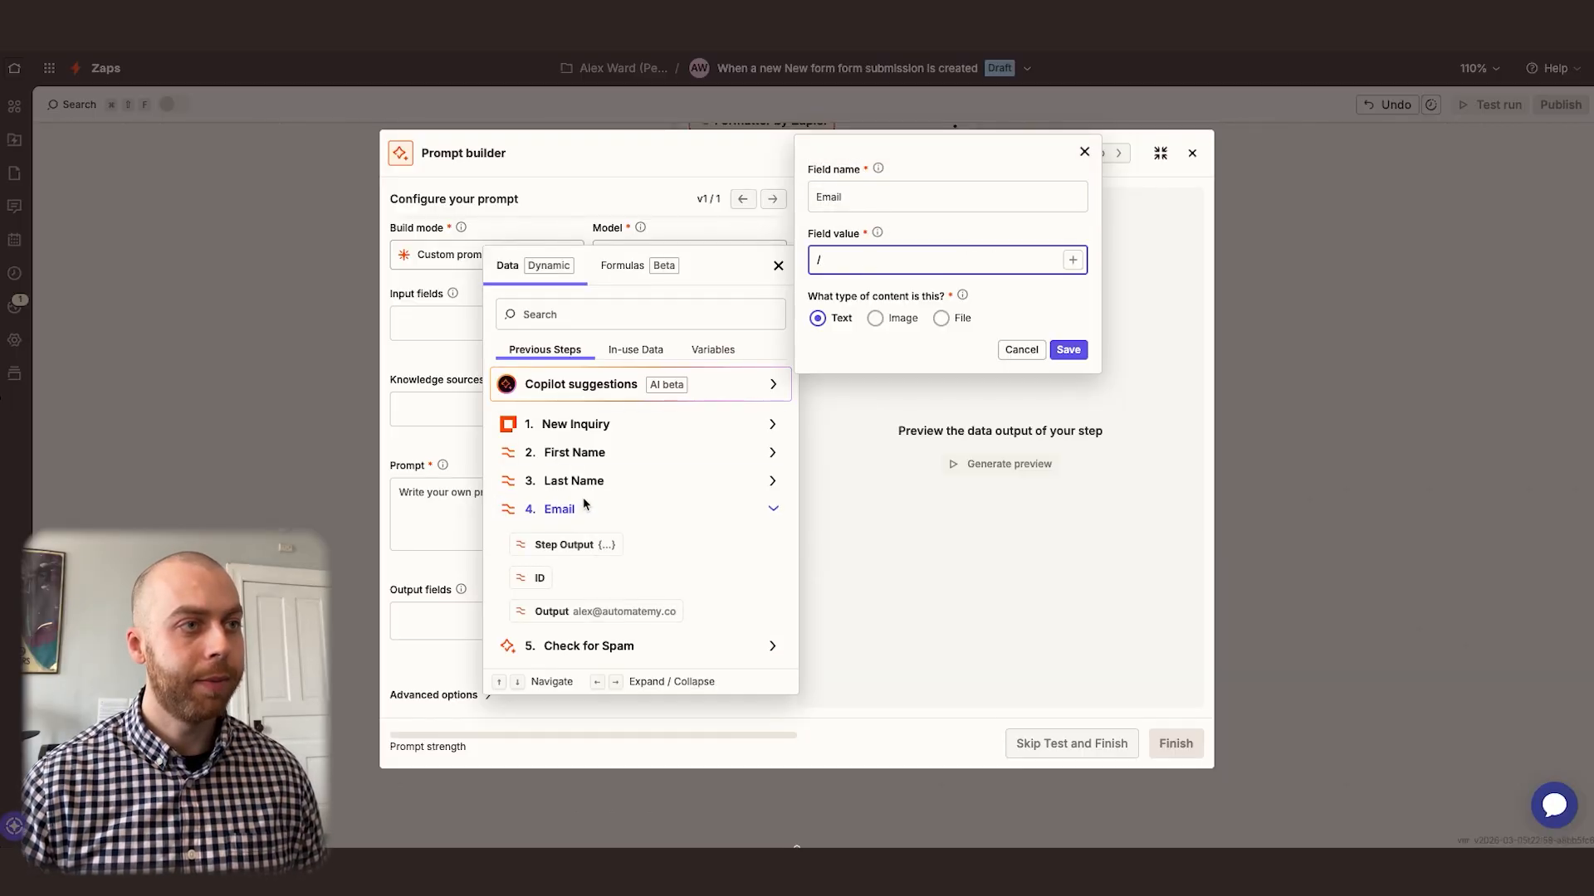
click(597, 612)
click(1069, 349)
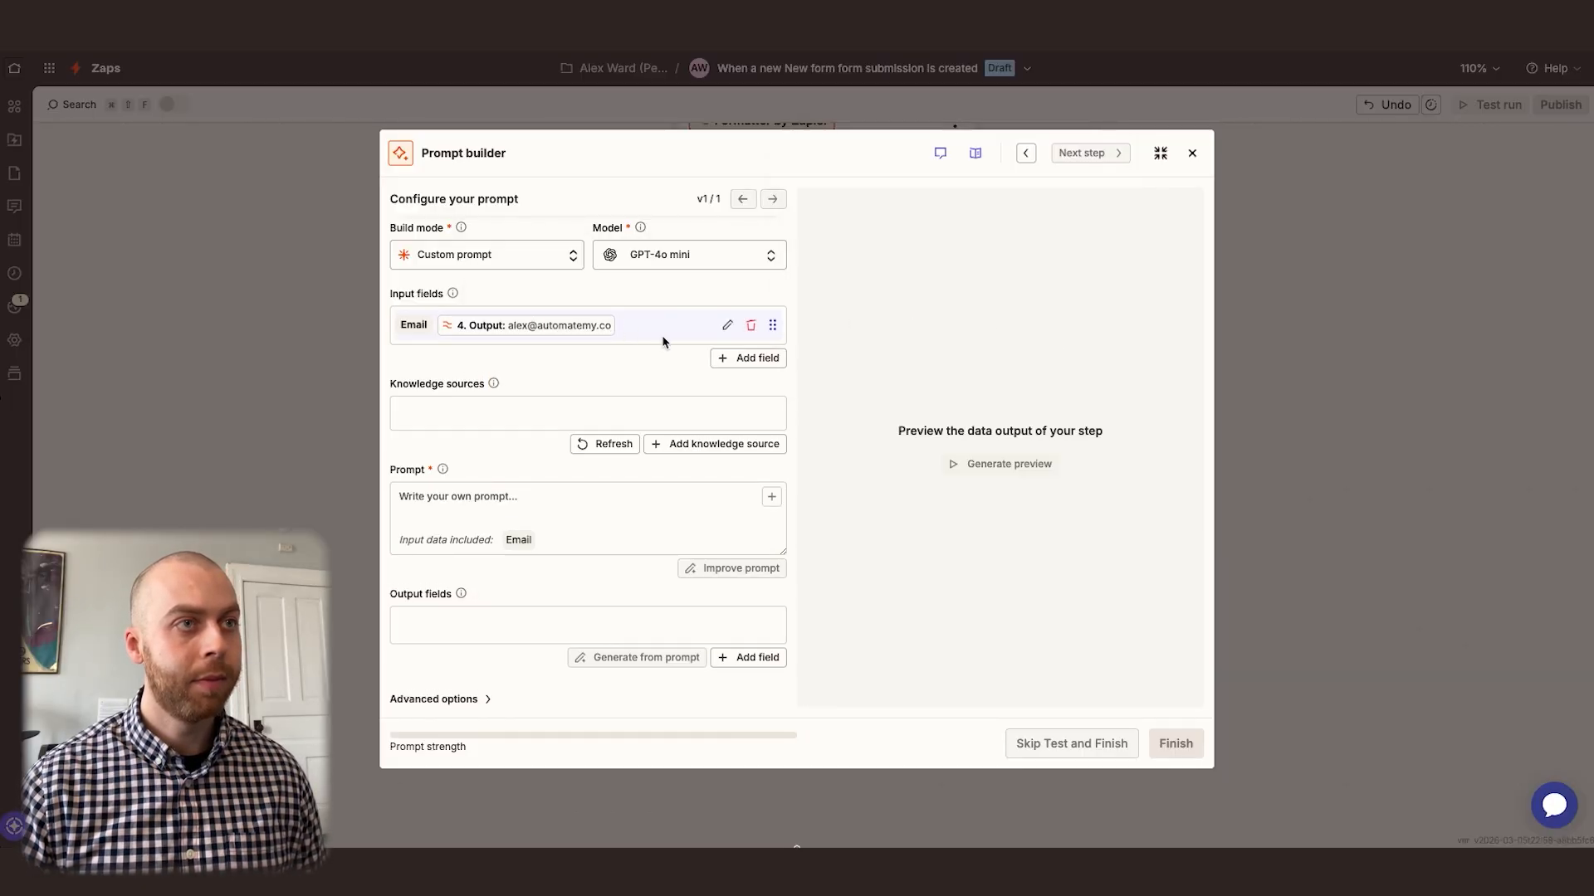
Add a text input field named "Name" mapped to the Outputs of the First Name and Last Name steps
click(749, 358)
text(Name)
click(928, 272)
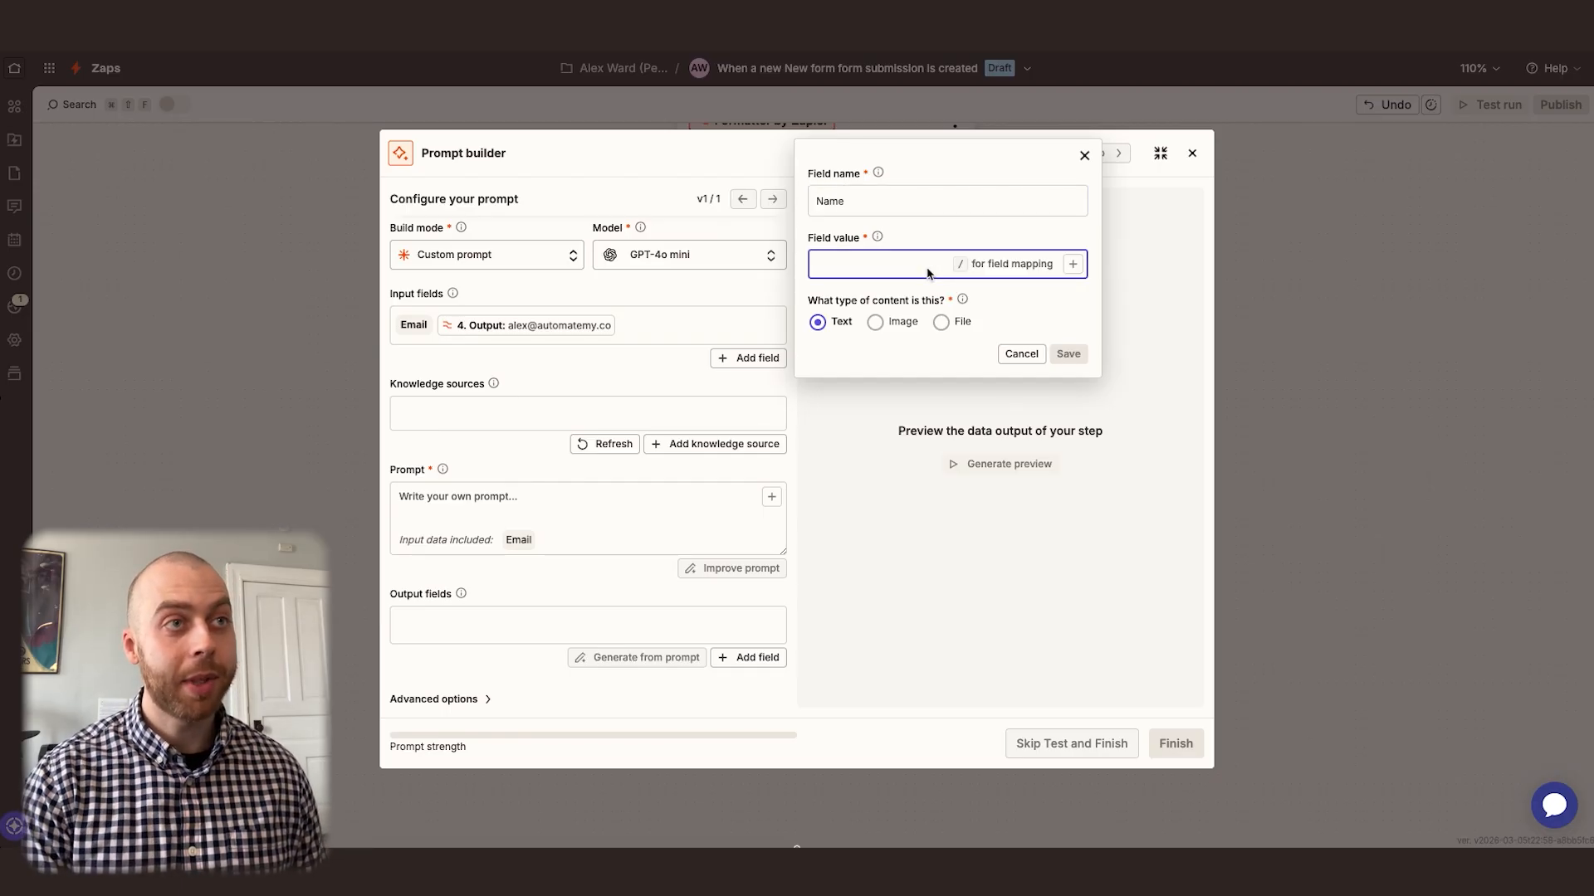
text(/)
click(607, 459)
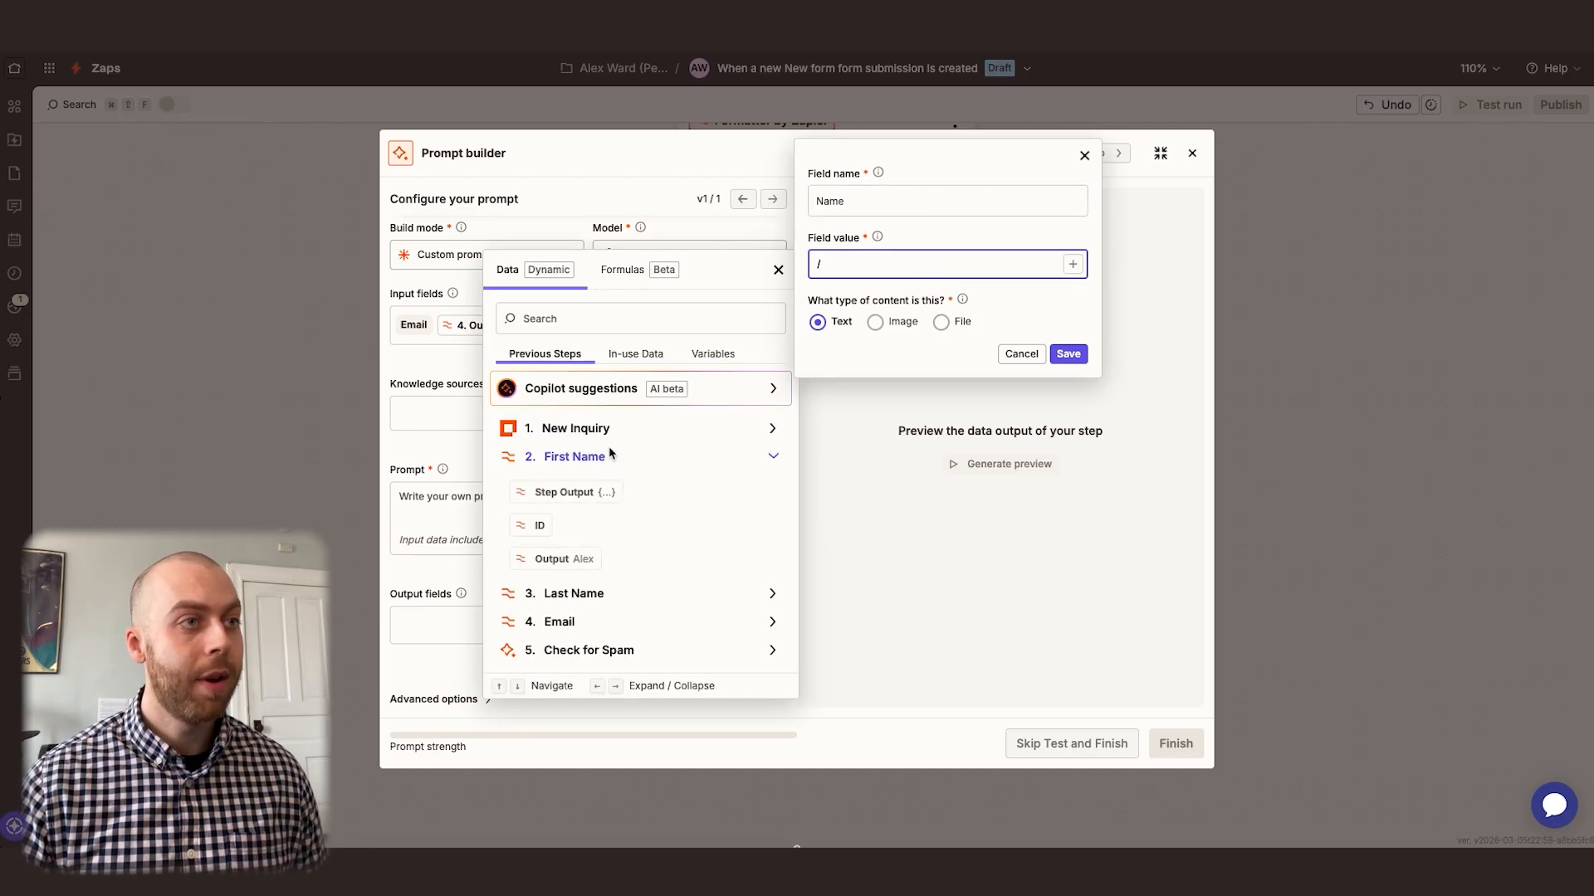
click(552, 559)
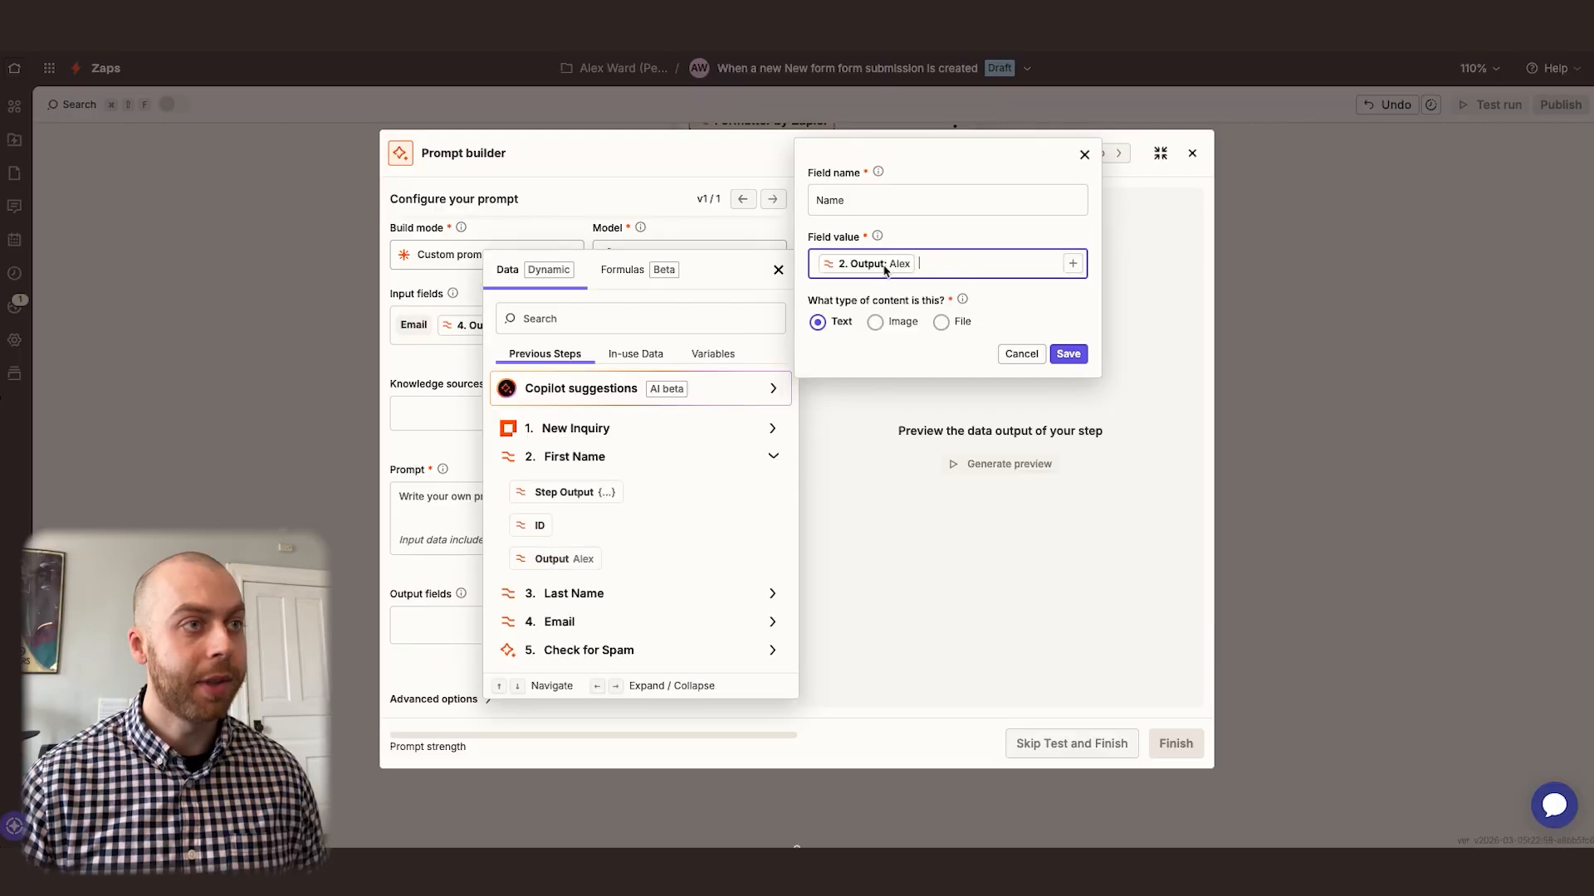
click(593, 596)
click(573, 695)
click(1071, 357)
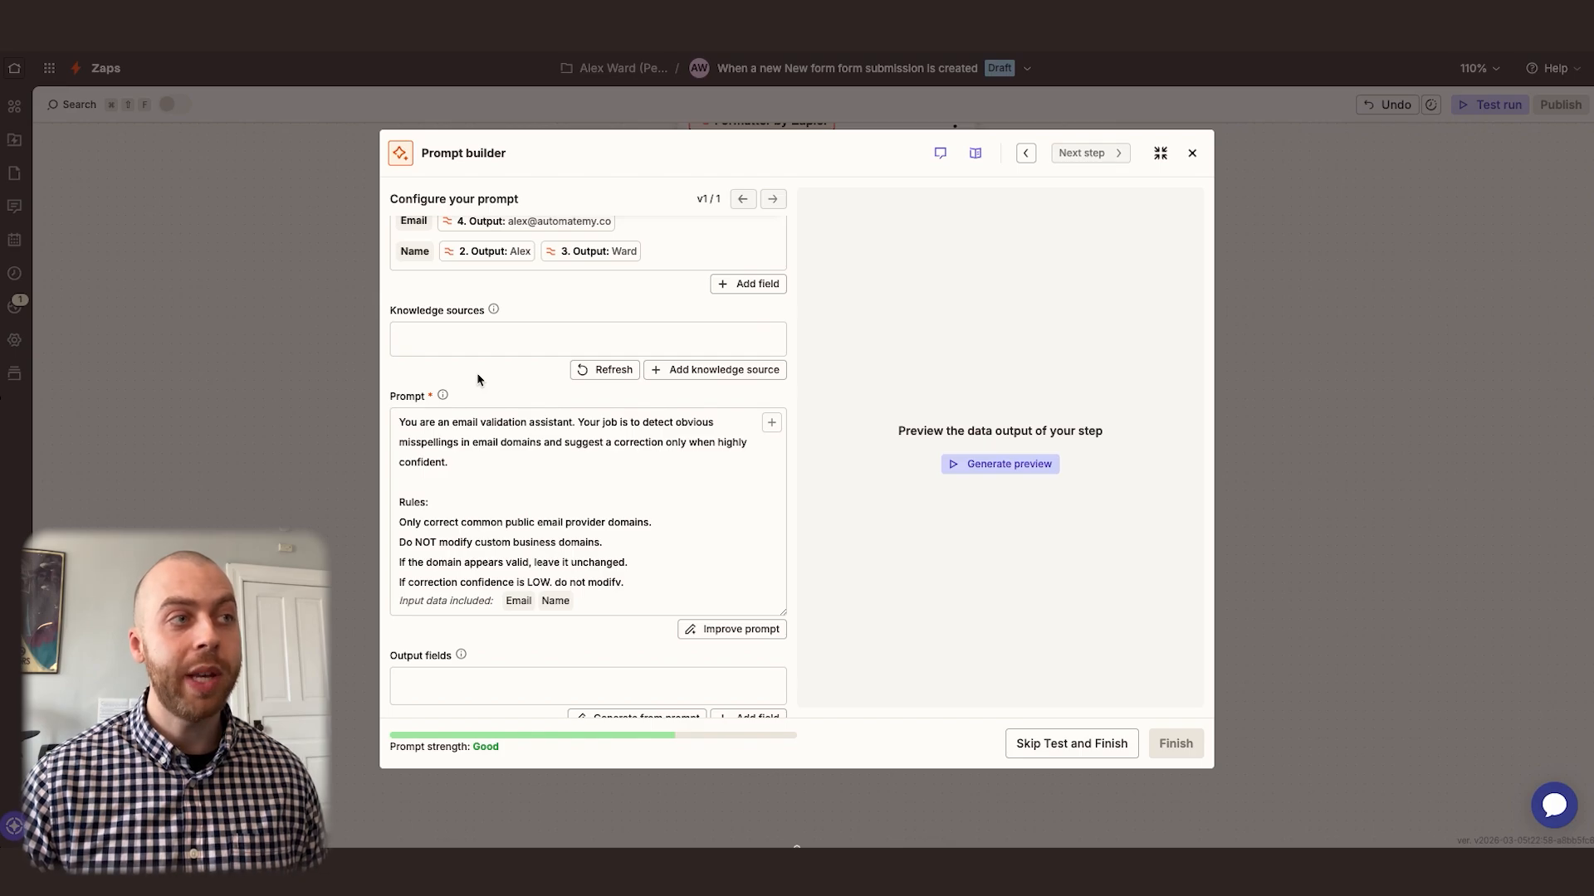
Review the email validation prompt, including its rules, common domains, typo examples and output instruction
scroll(458, 491, down, 2)
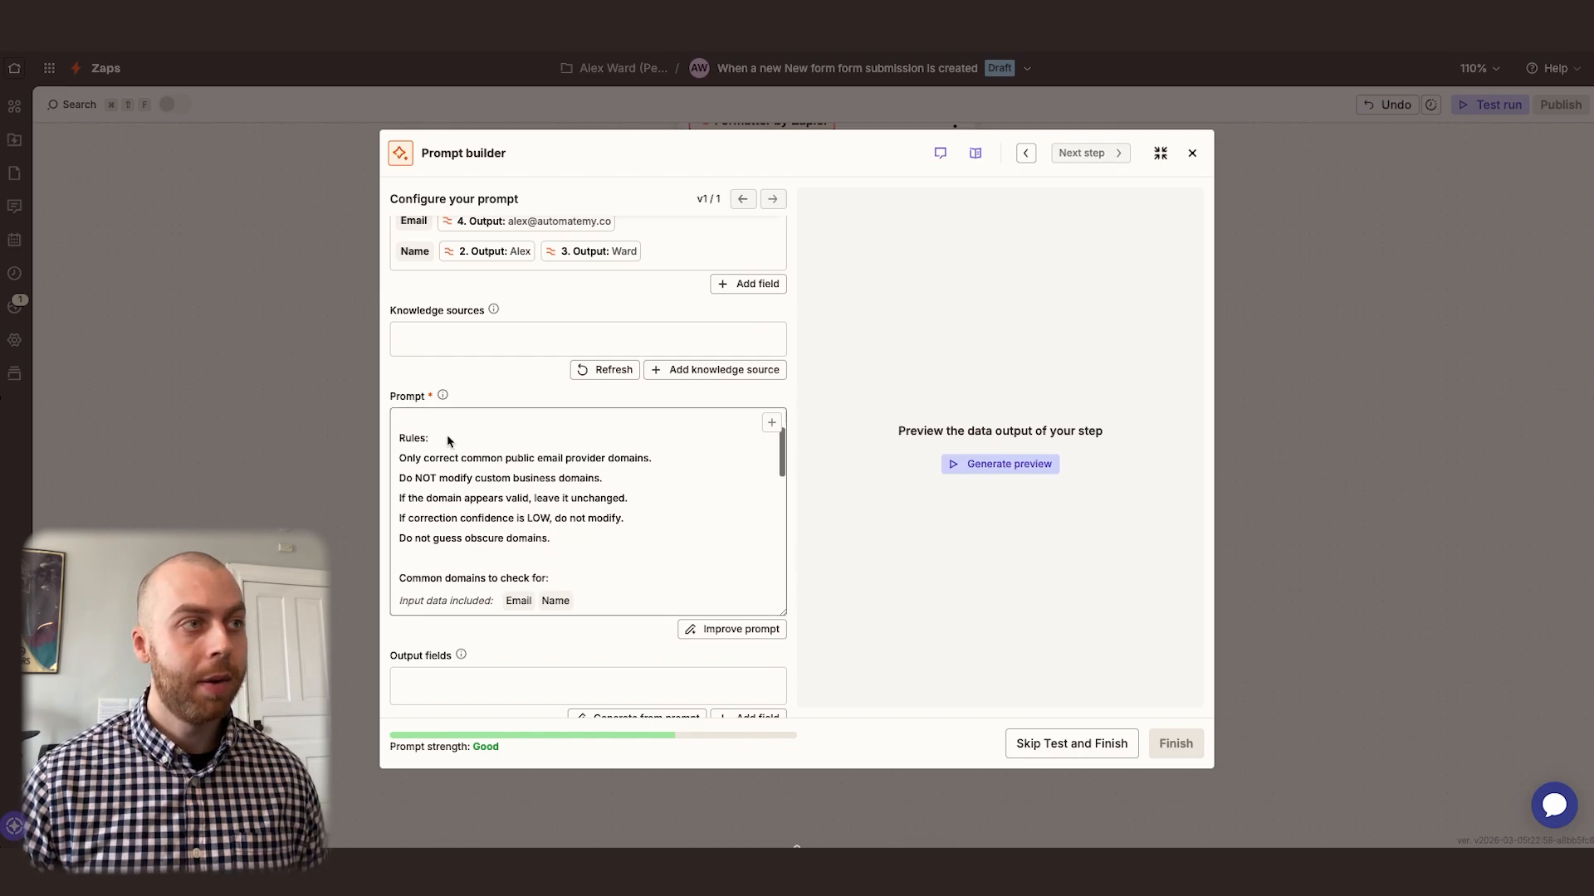
scroll(442, 463, down, 3)
scroll(442, 463, down, 1)
scroll(447, 463, down, 4)
scroll(446, 463, down, 1)
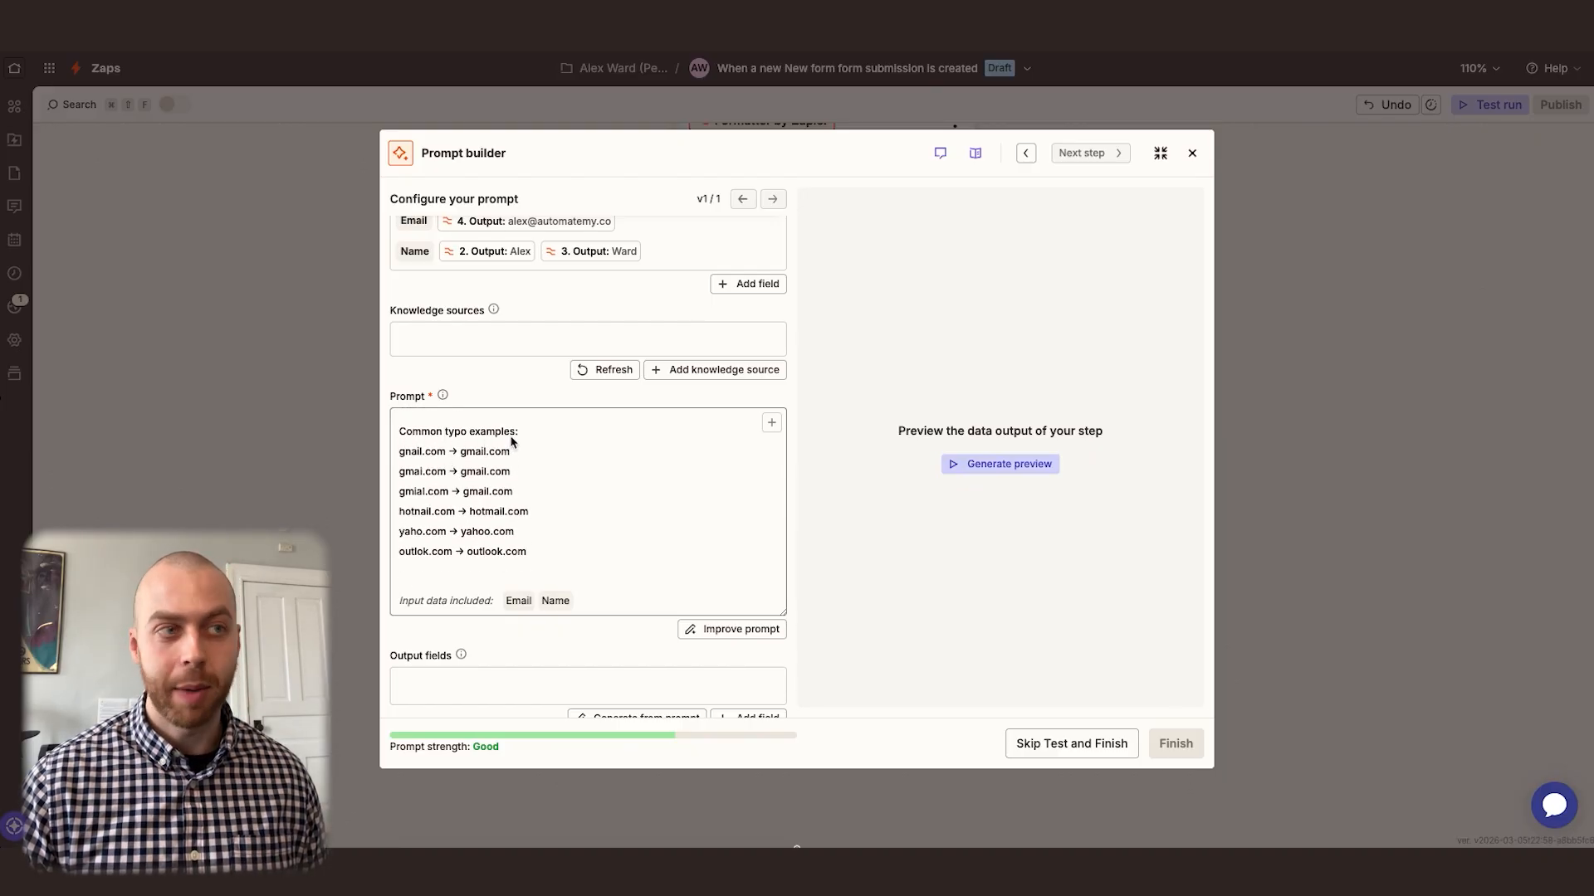
scroll(493, 466, down, 3)
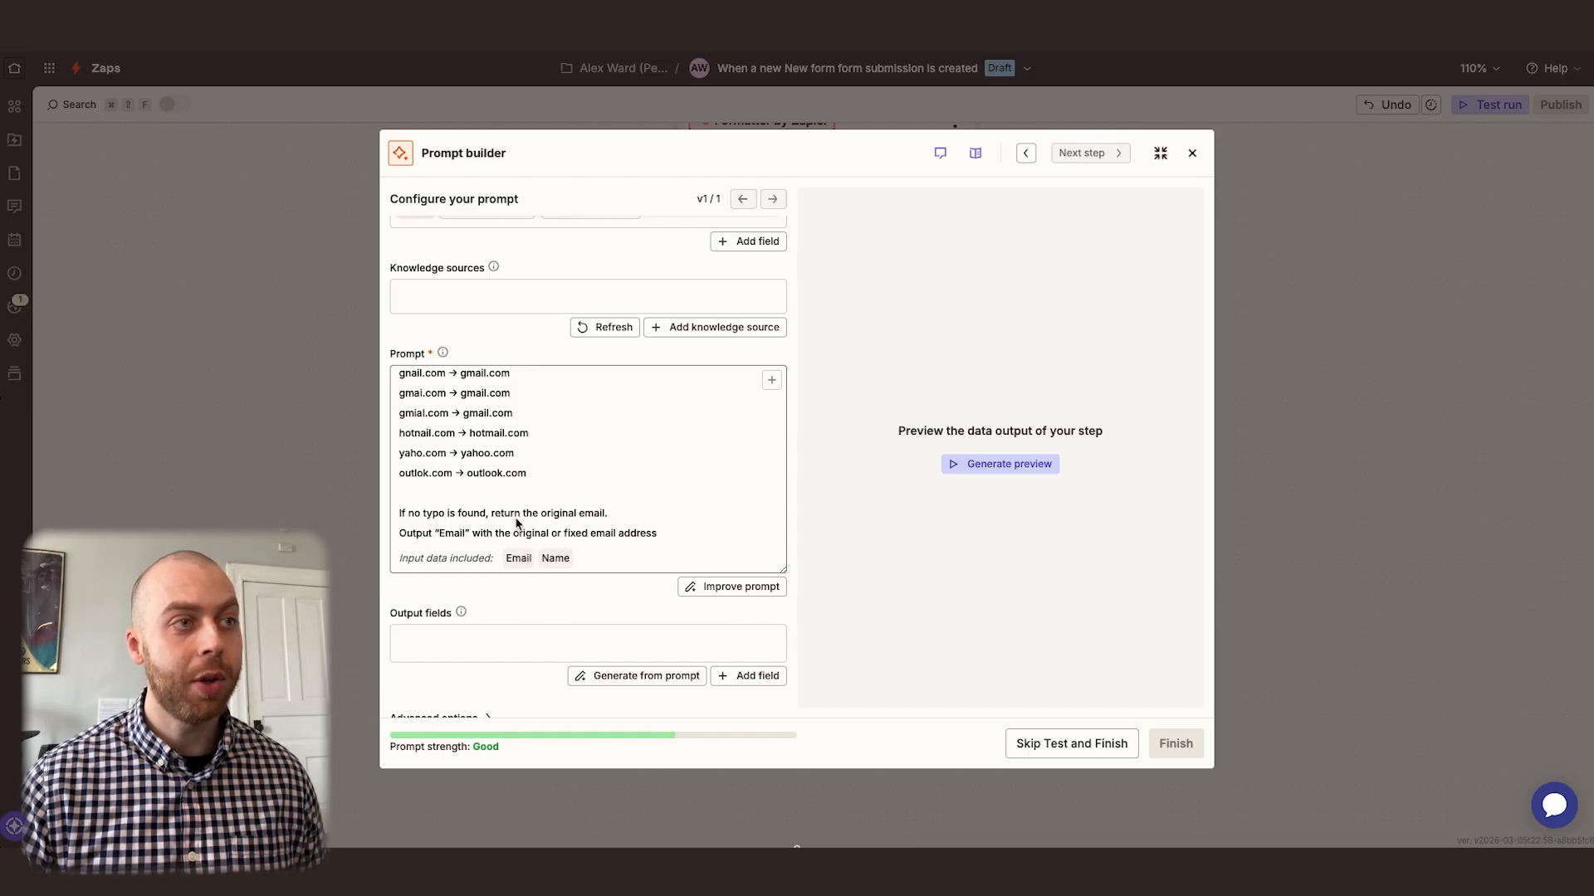
scroll(517, 523, down, 1)
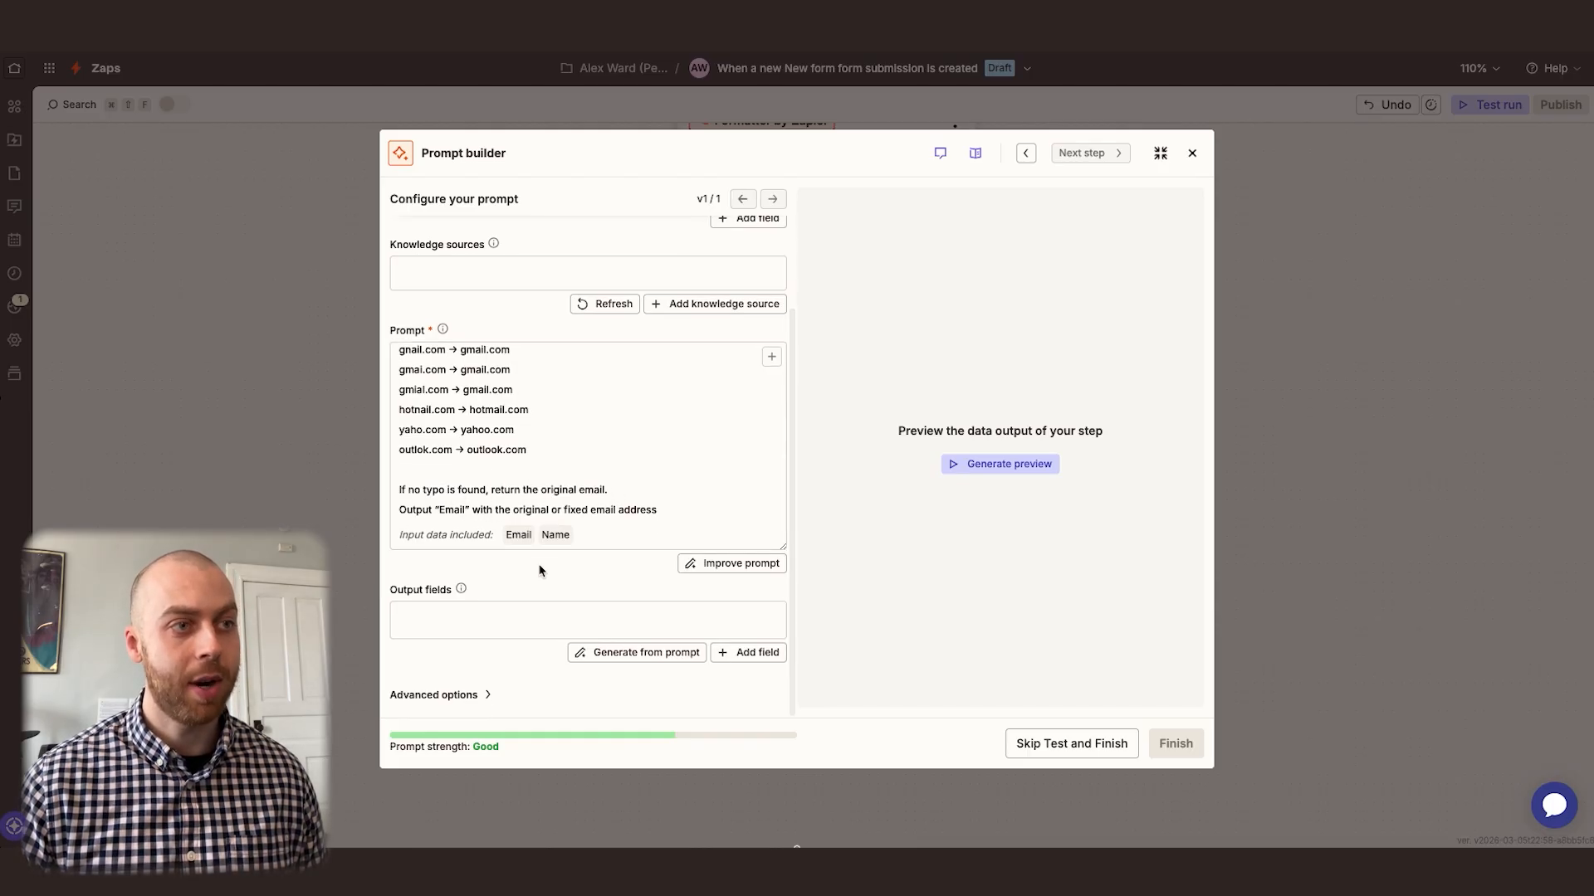
Add a required output field "Email" of type Email with the description "Output with the original or fixed email address"
click(736, 654)
text(Em)
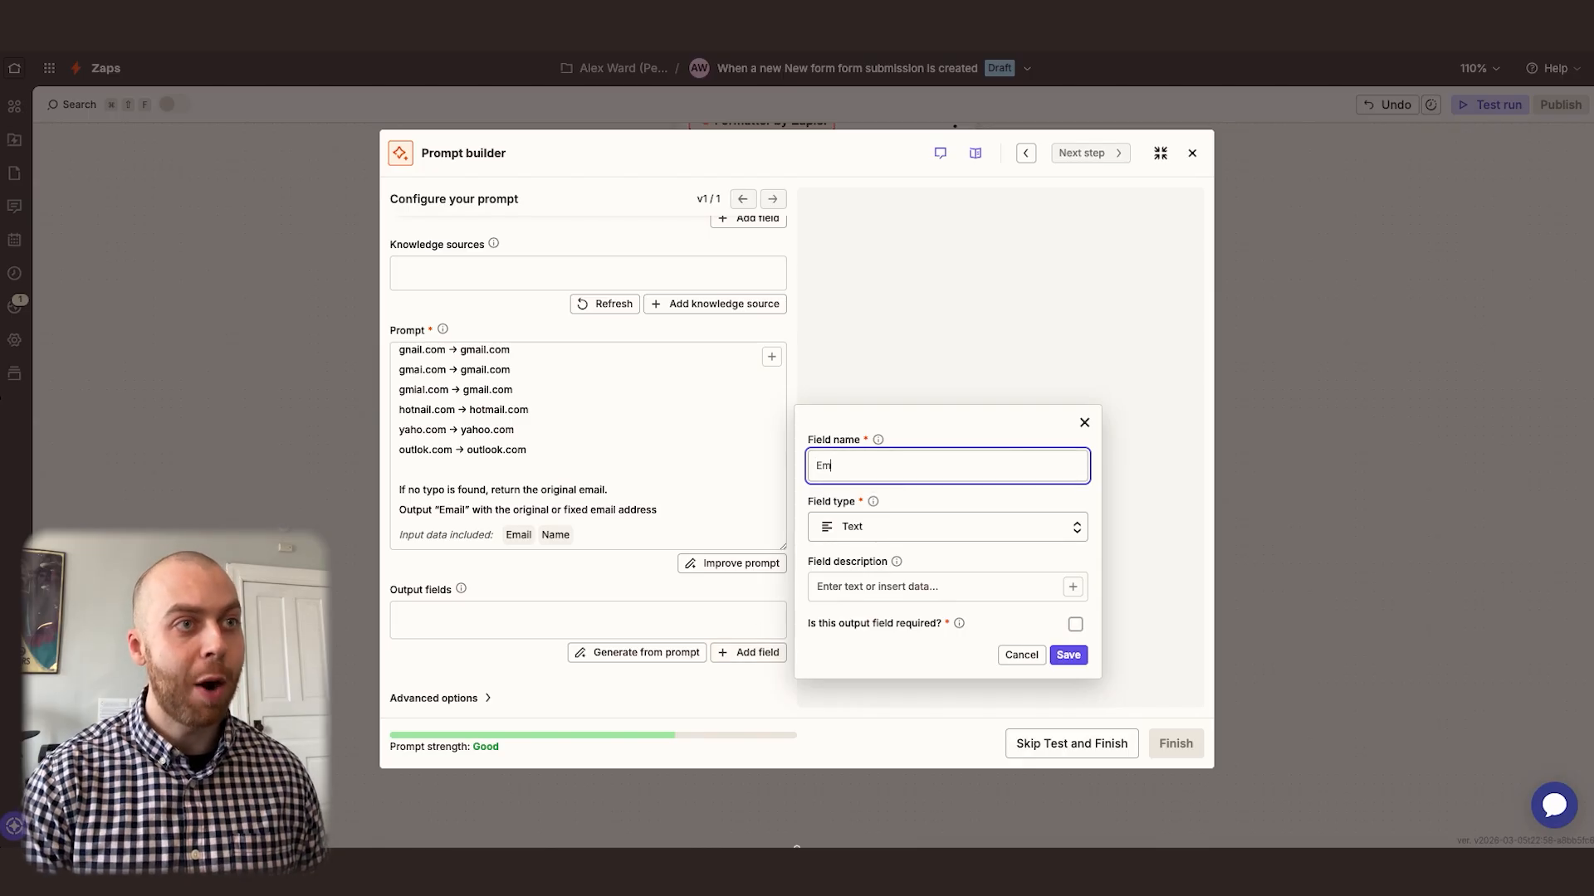
text(ail)
click(887, 531)
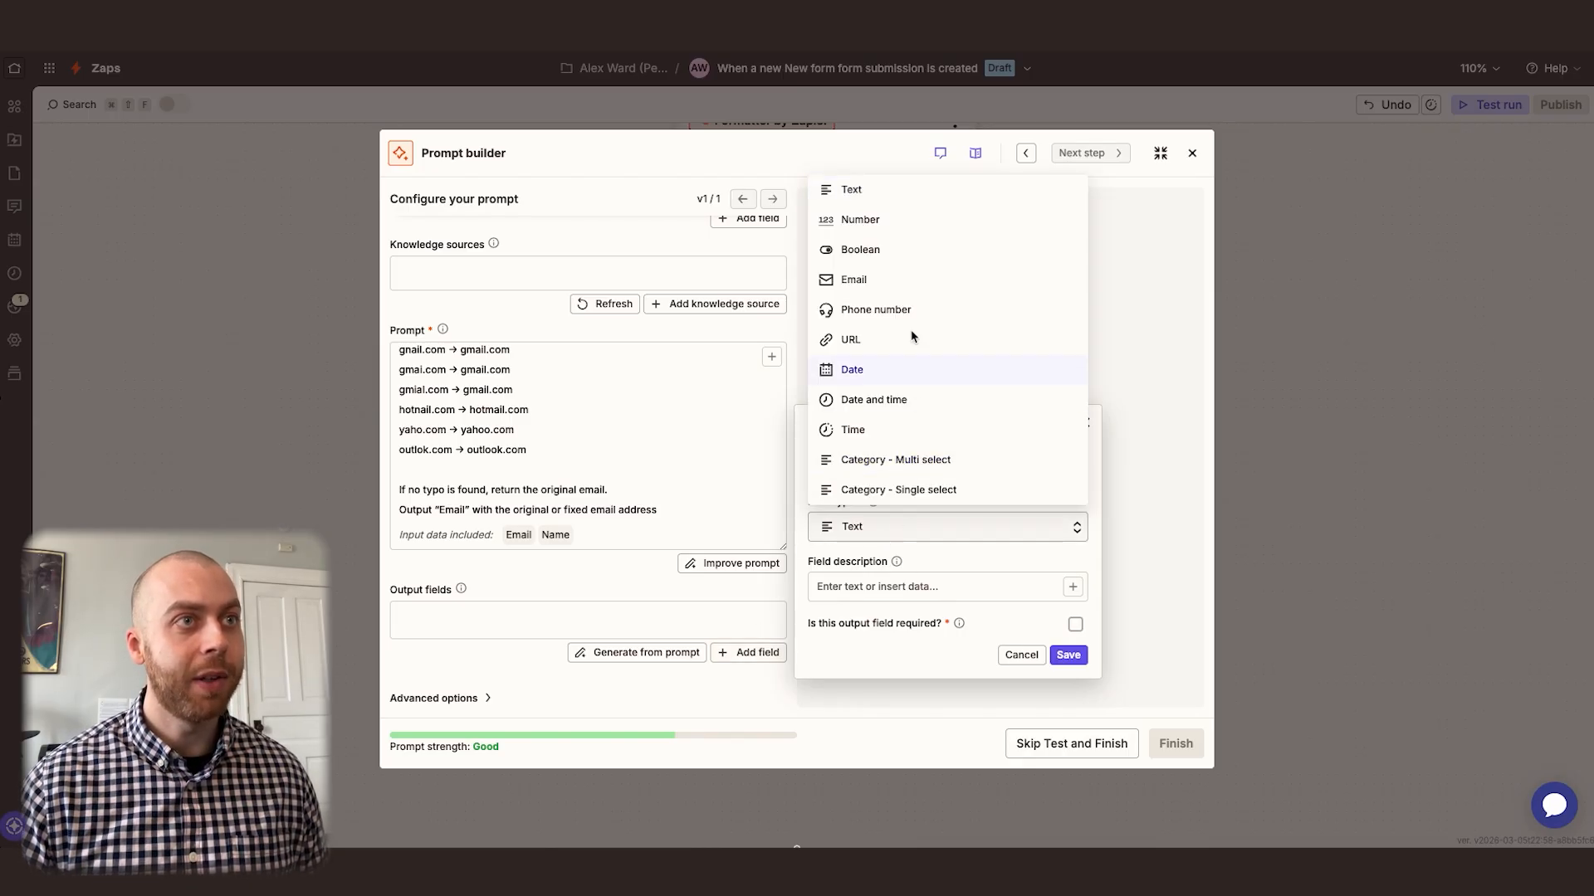
click(855, 281)
click(896, 591)
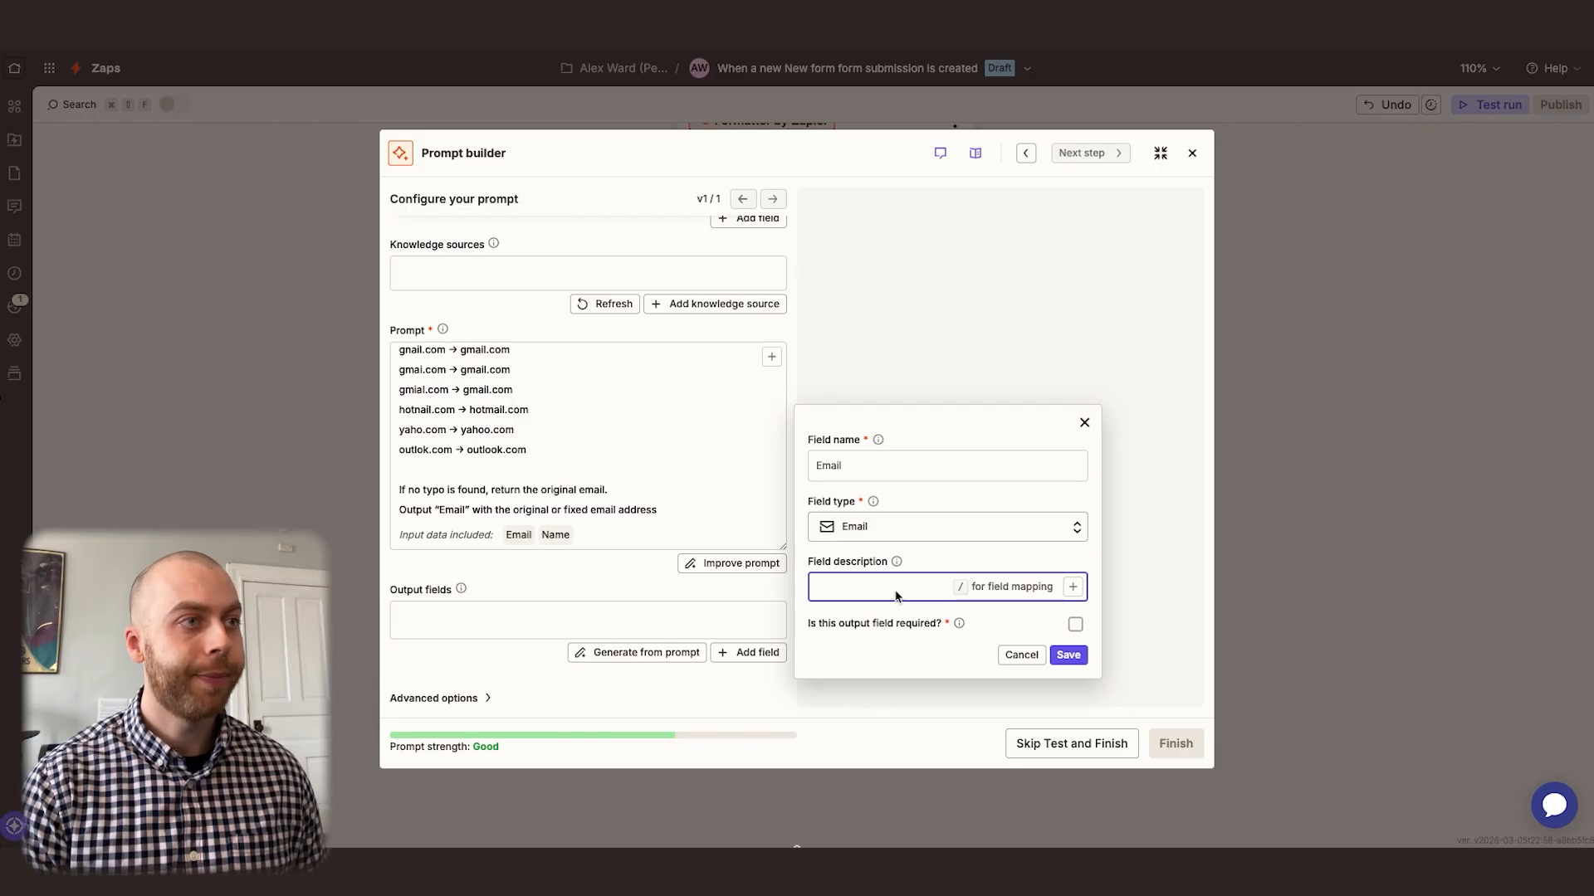
text(Output with the original or fixed email address)
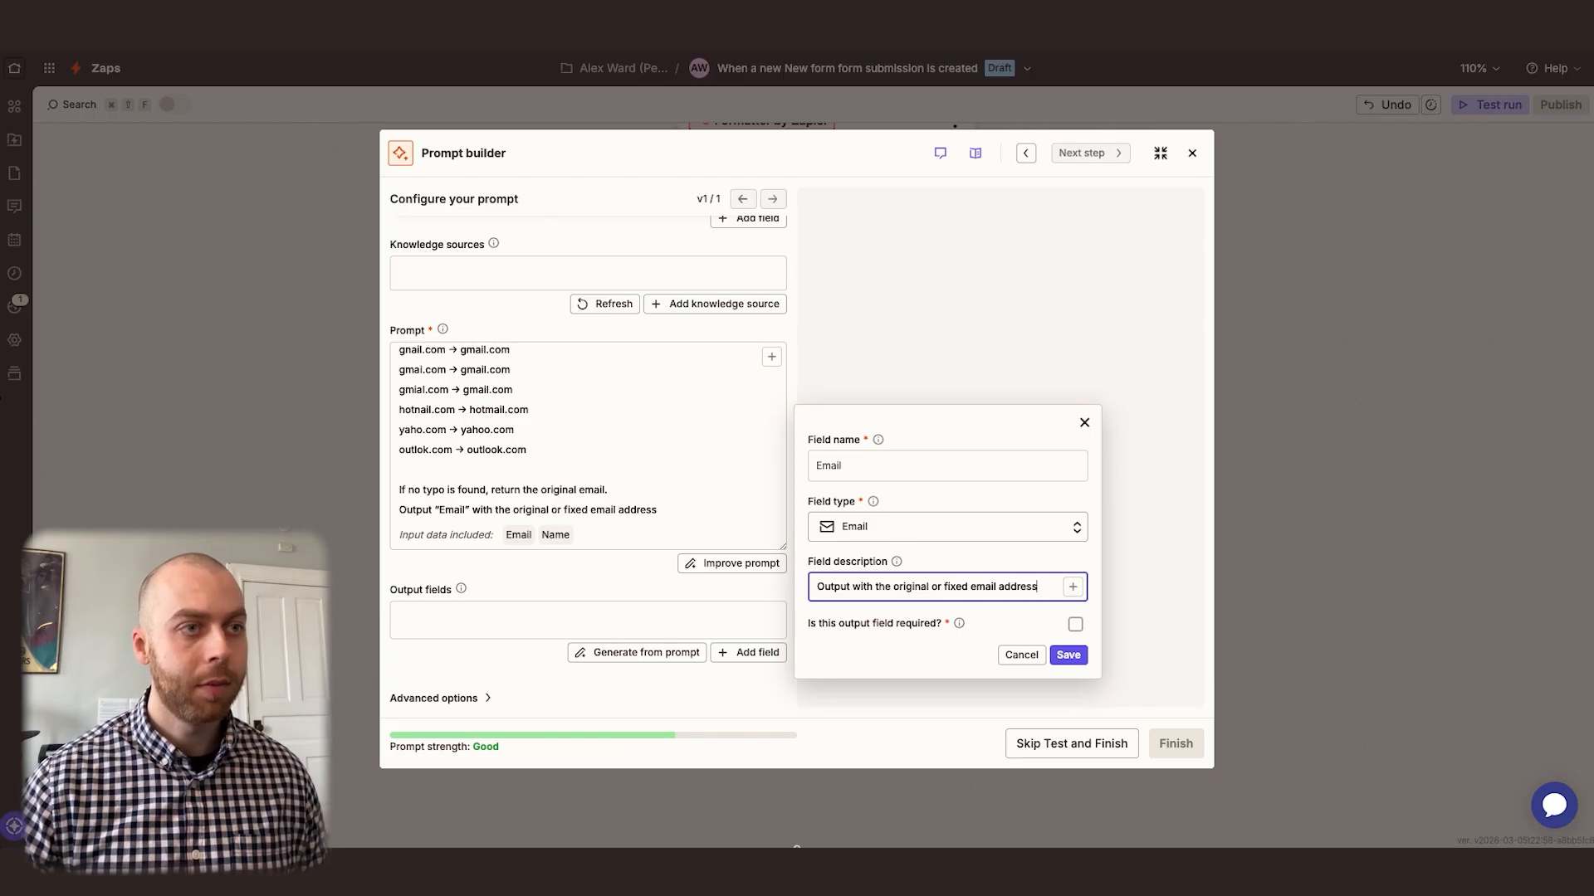
click(1075, 625)
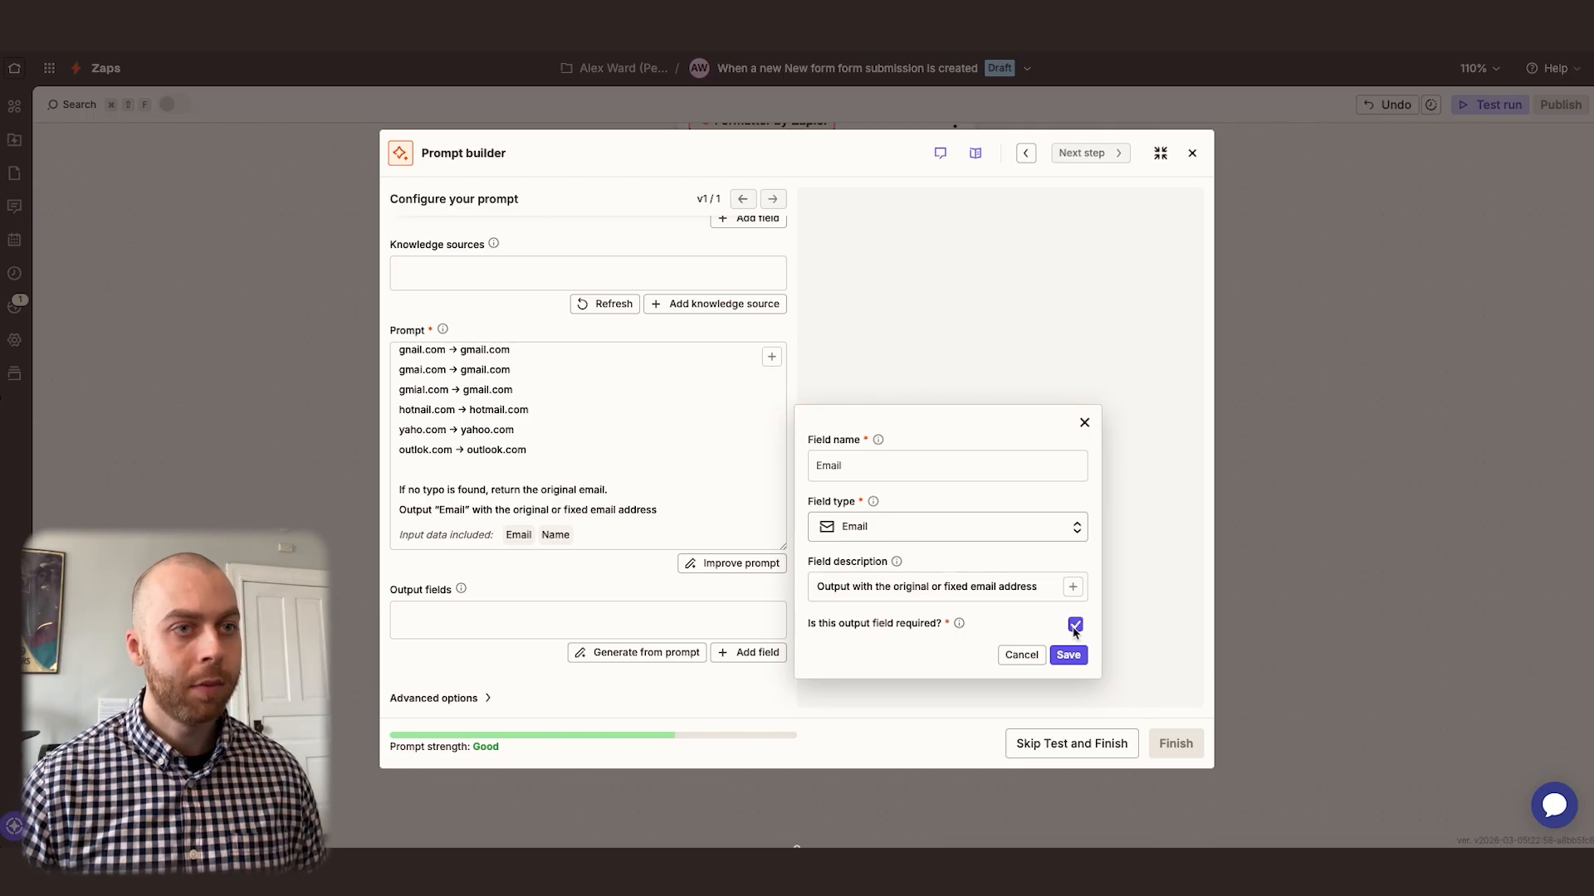
click(1069, 655)
Generate a preview of the email validation prompt's output and finish the prompt setup
click(951, 466)
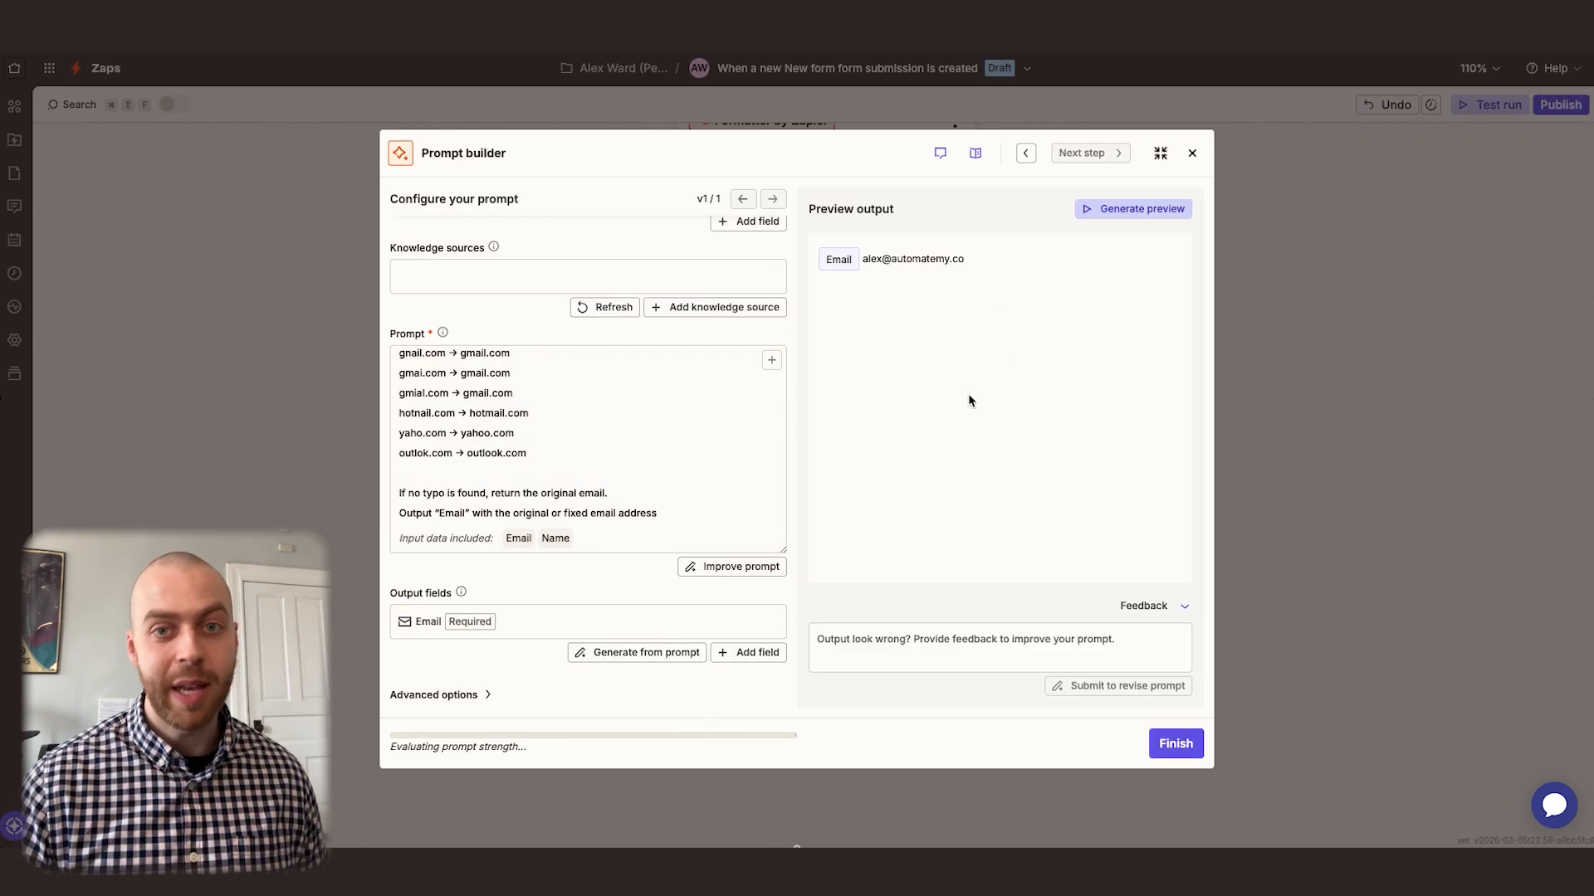
click(1176, 743)
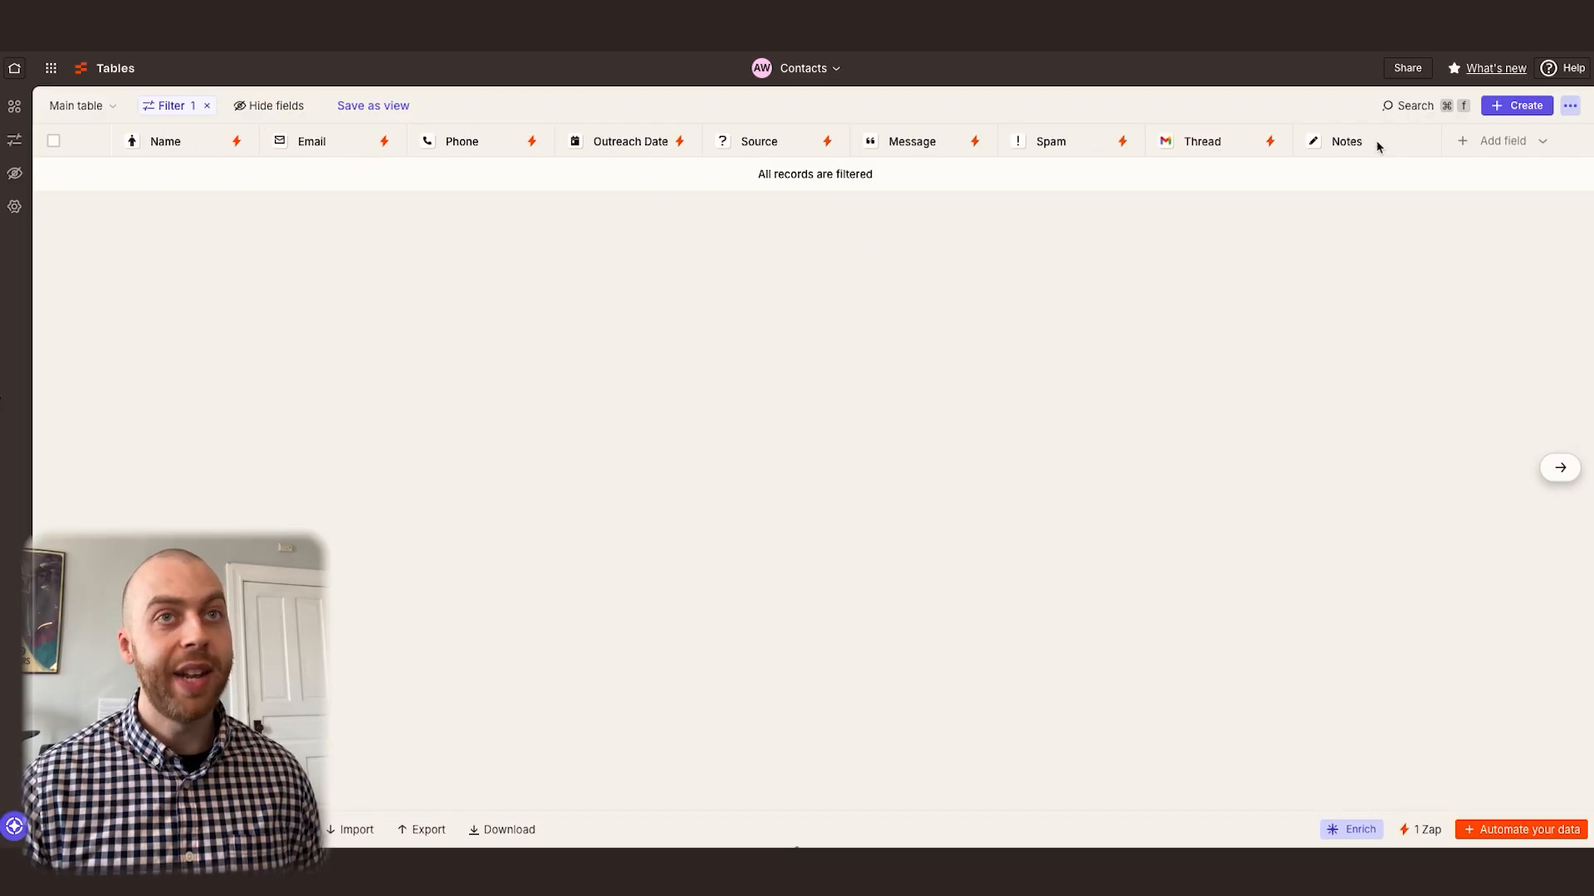
Set the Zapier Tables step's action event to Find Records and choose the Contacts table
click(1513, 143)
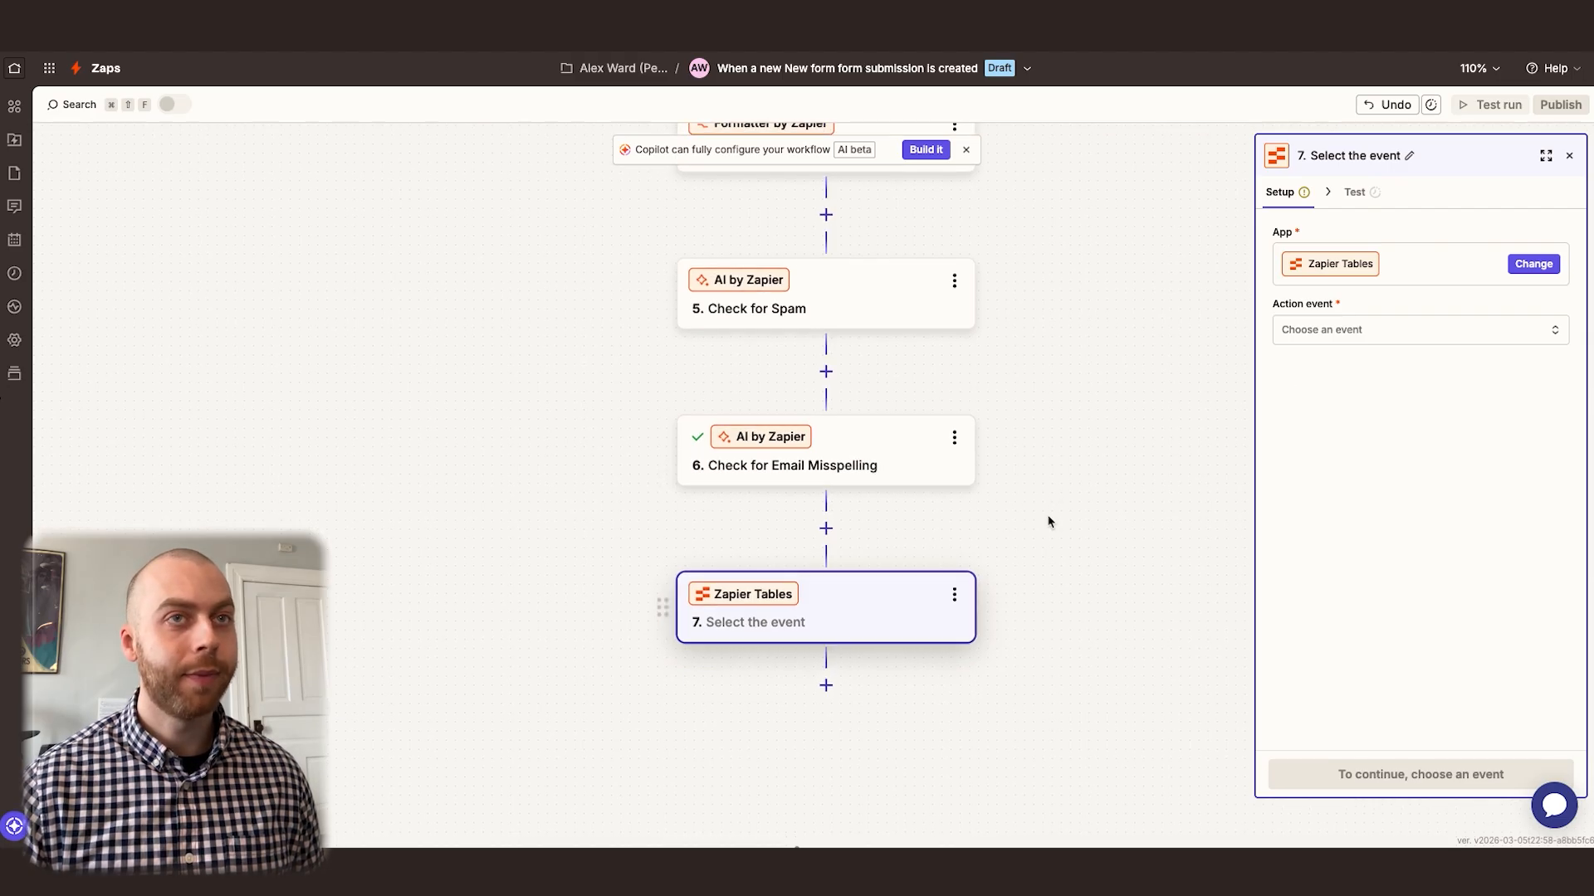
click(1320, 331)
scroll(1074, 431, down, 3)
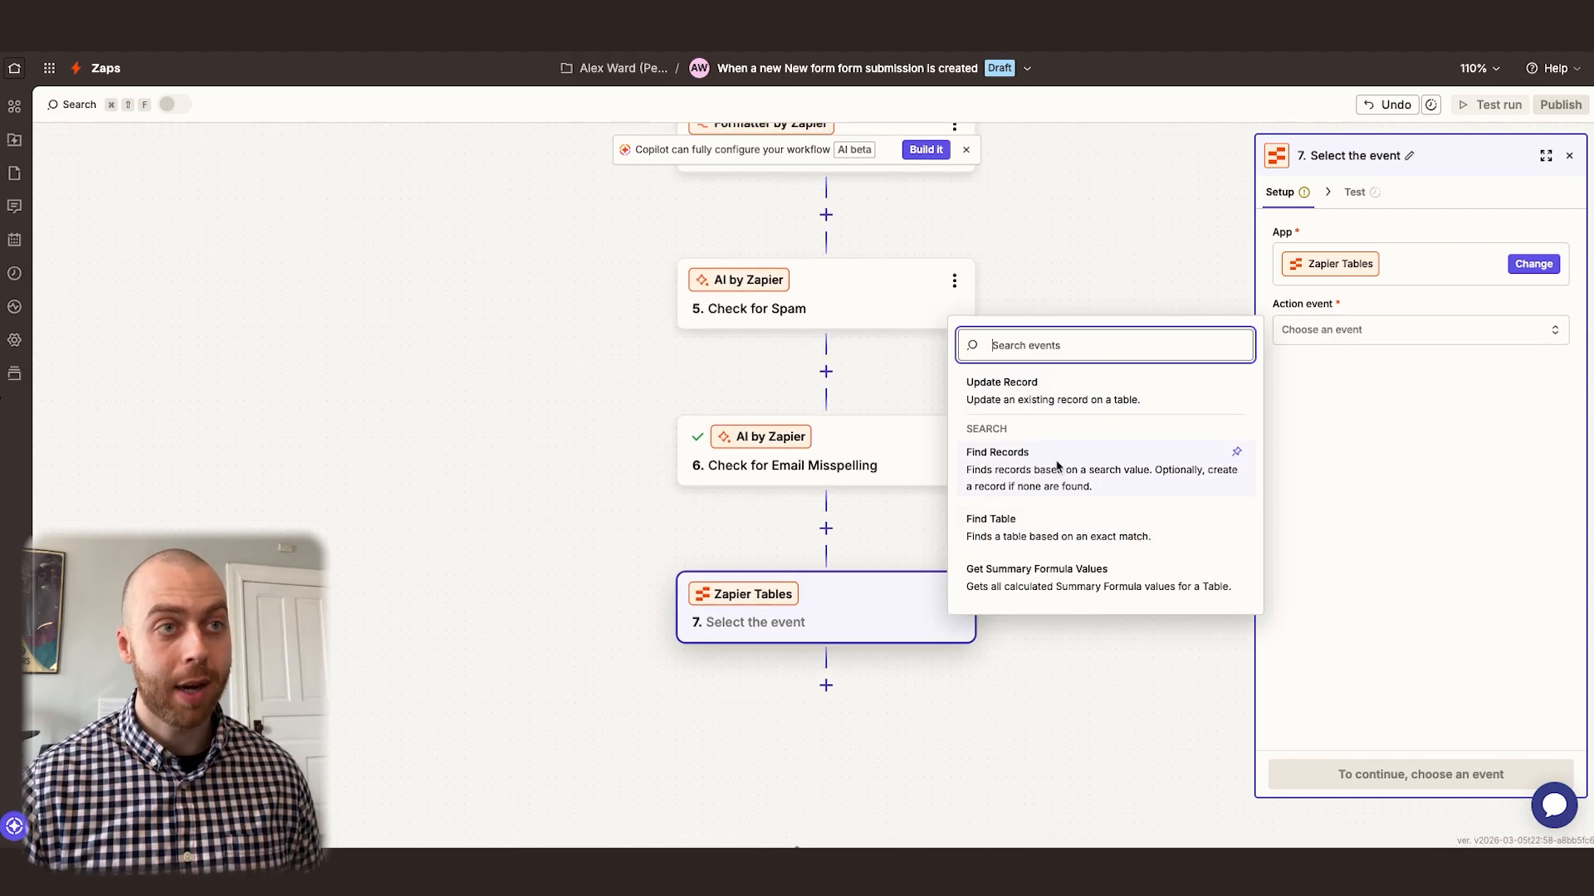
click(1057, 465)
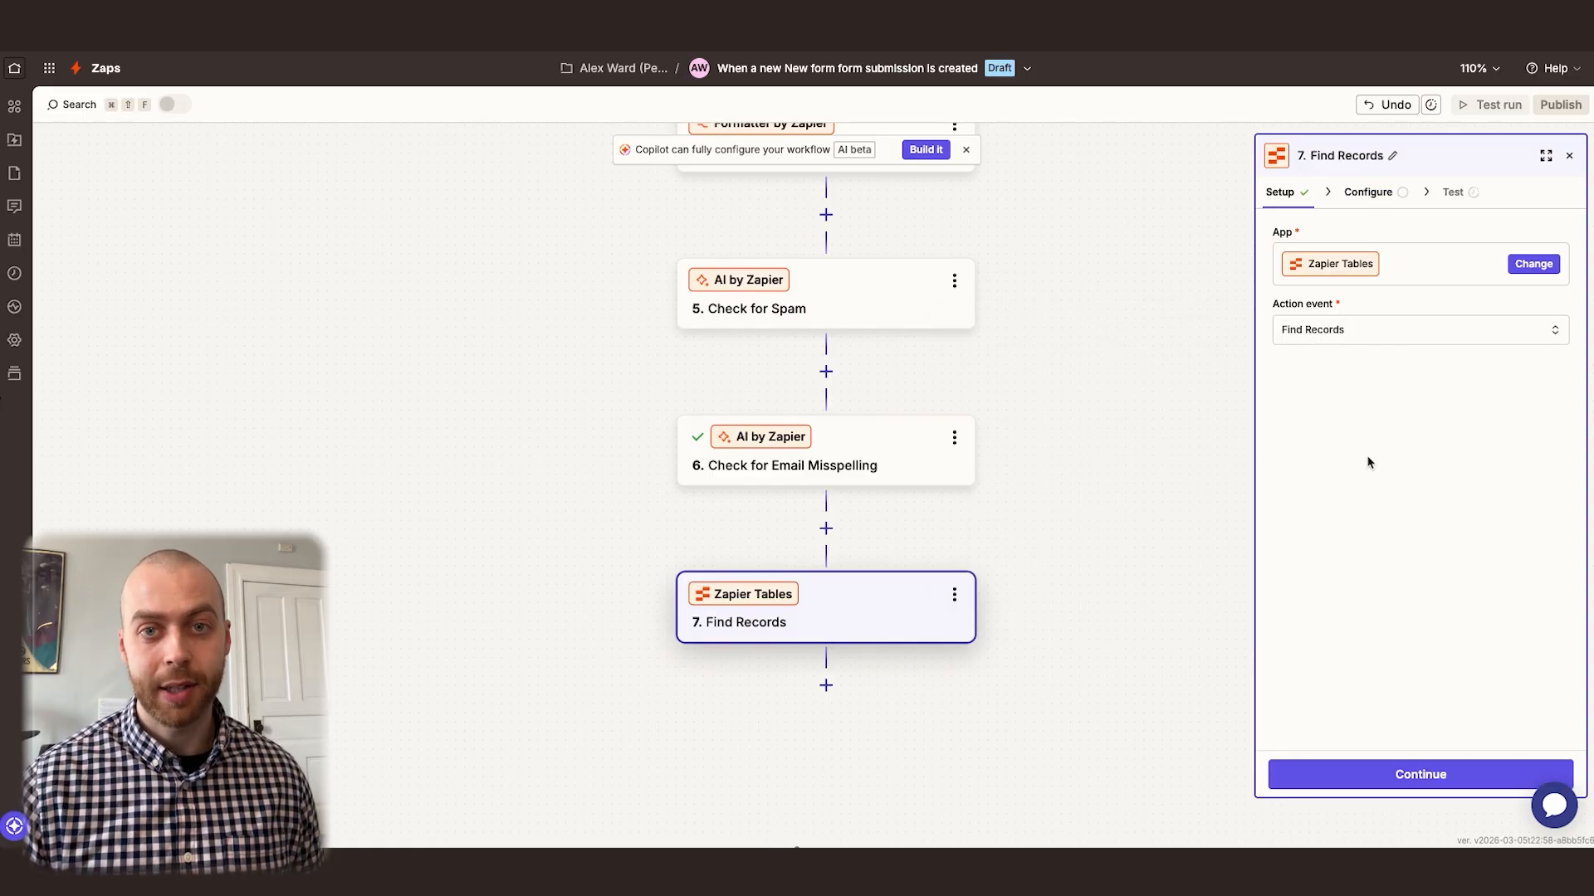
click(1369, 193)
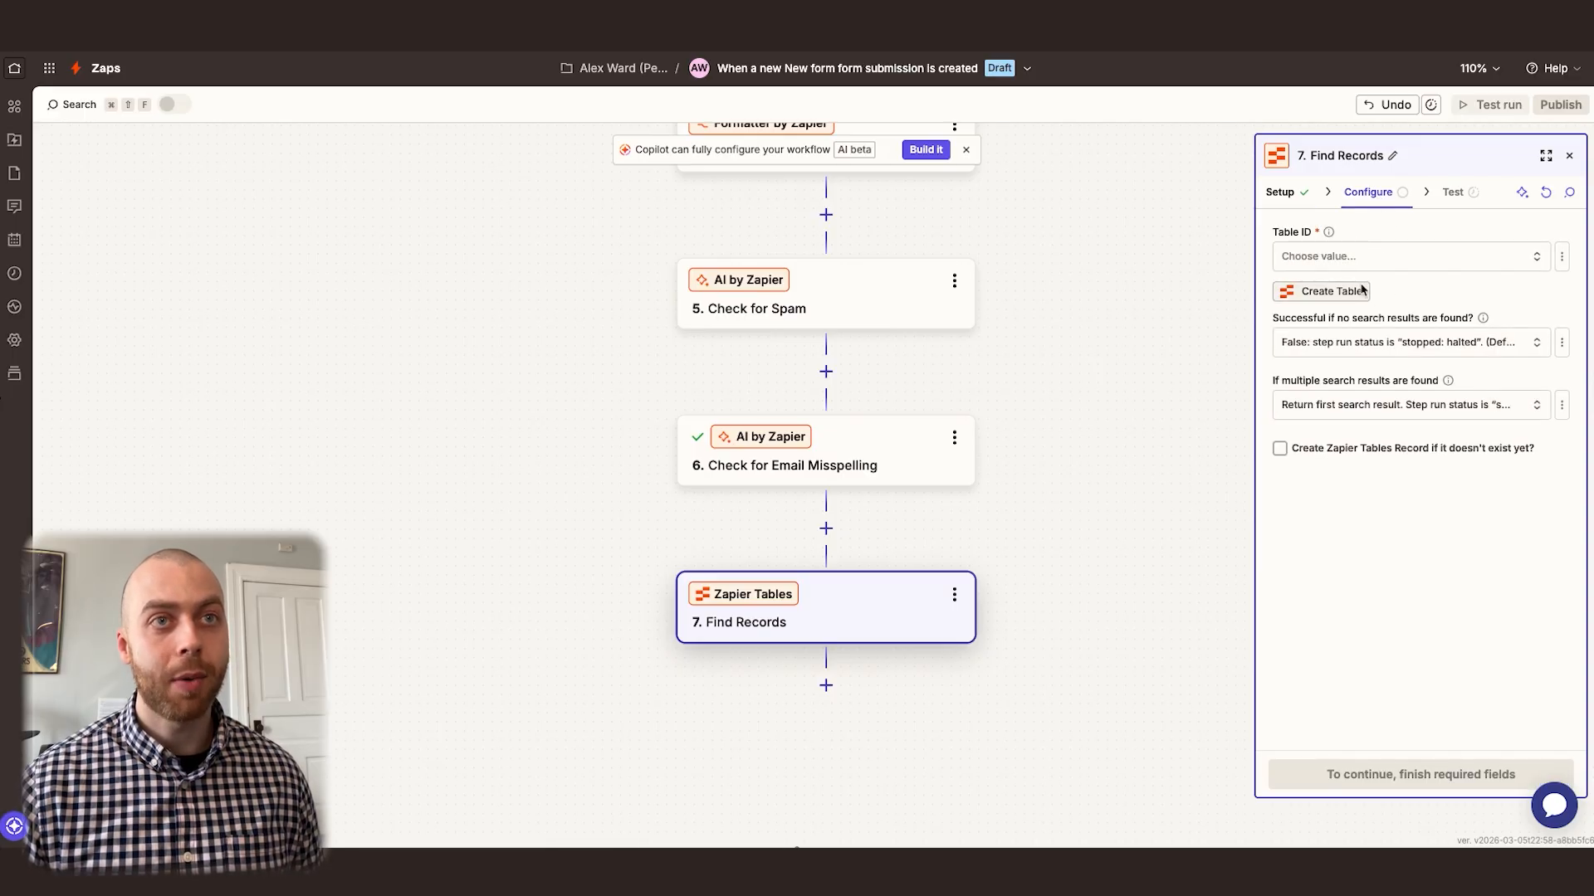
click(1403, 256)
click(1079, 334)
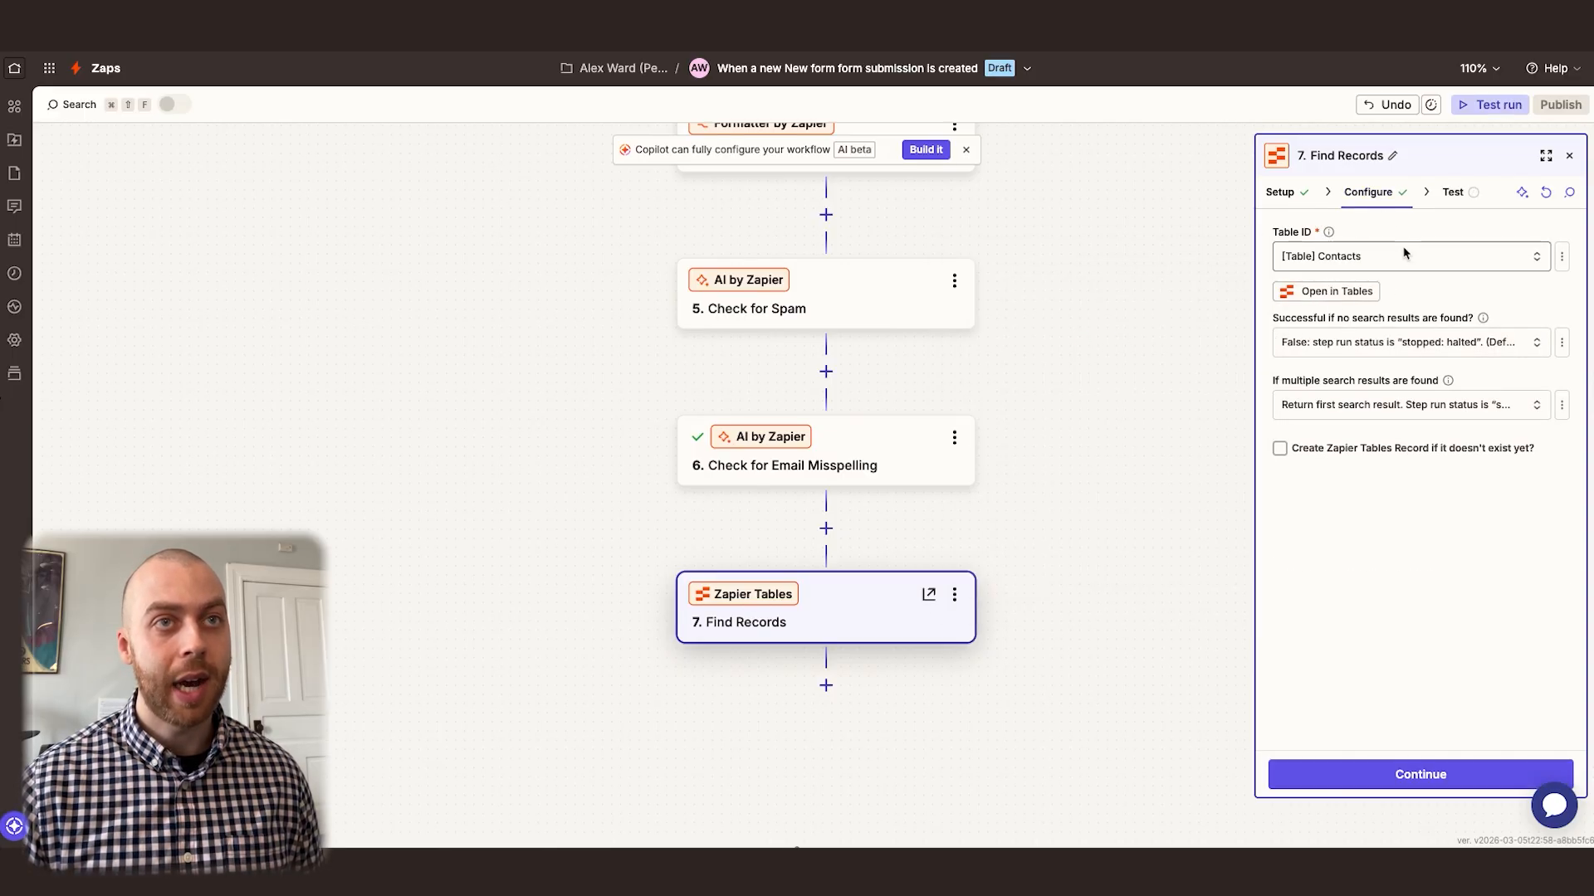
Look up records by the Email field, using the Email output of Check for Email Misspelling as the lookup value
click(1353, 465)
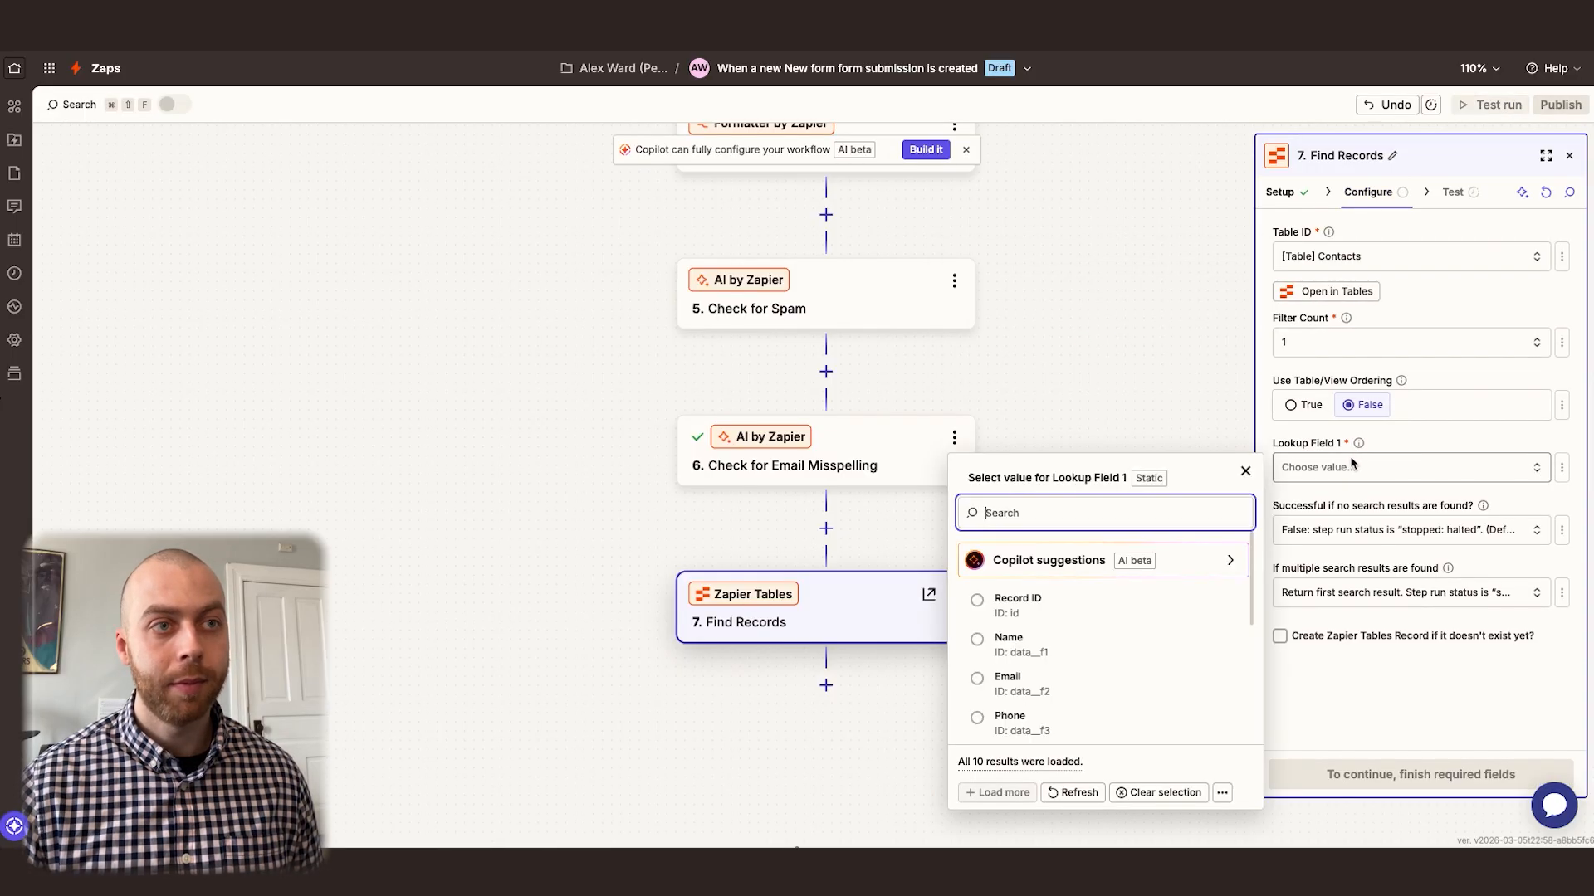
click(1040, 687)
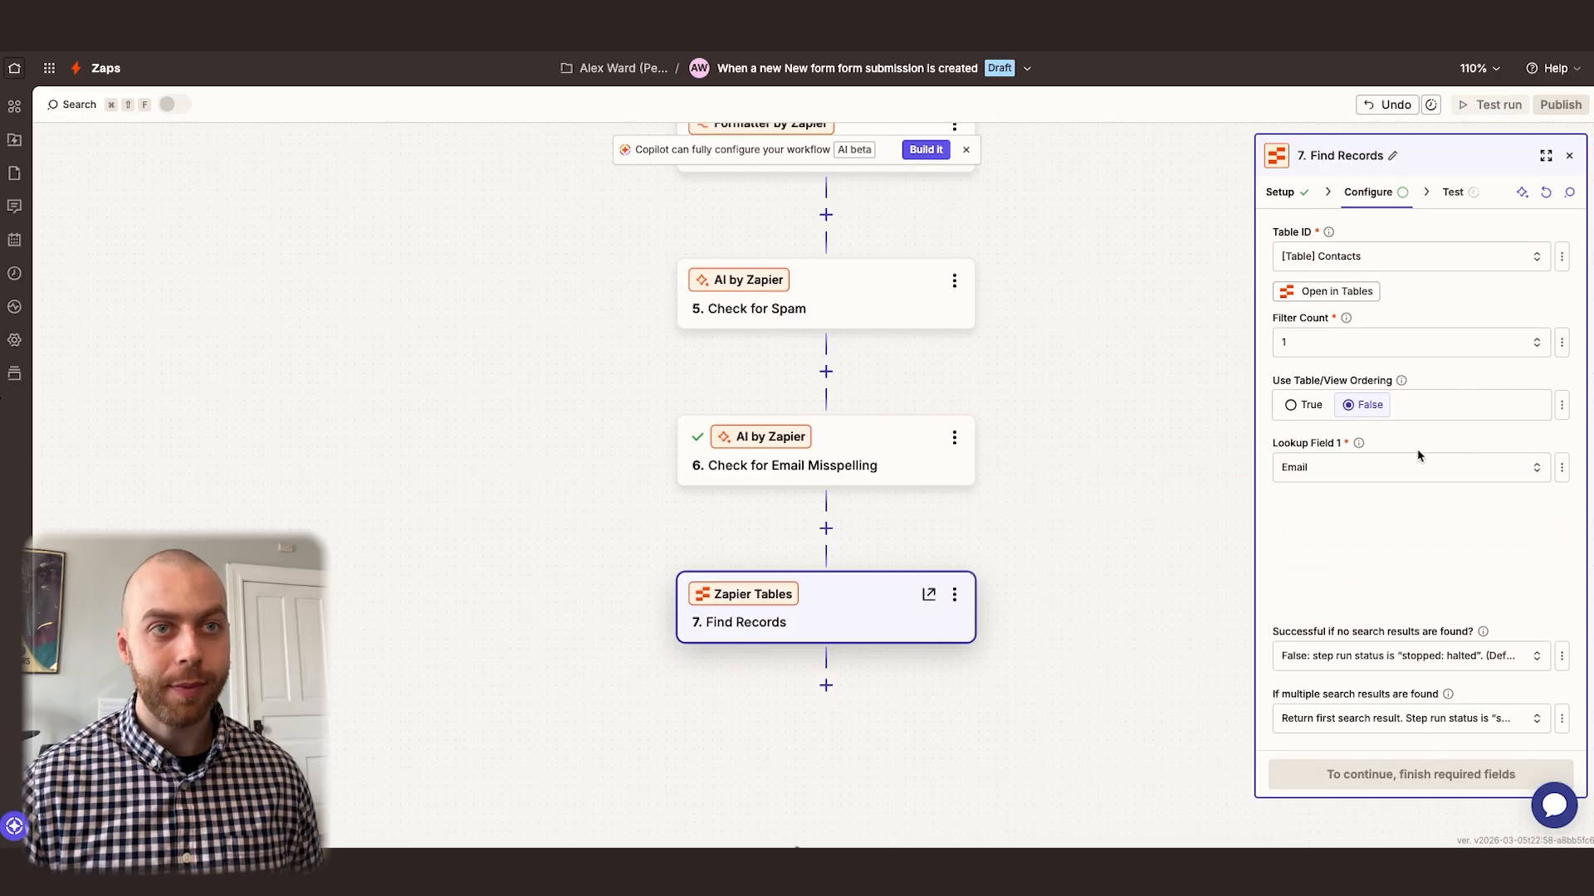
click(1345, 593)
text(/)
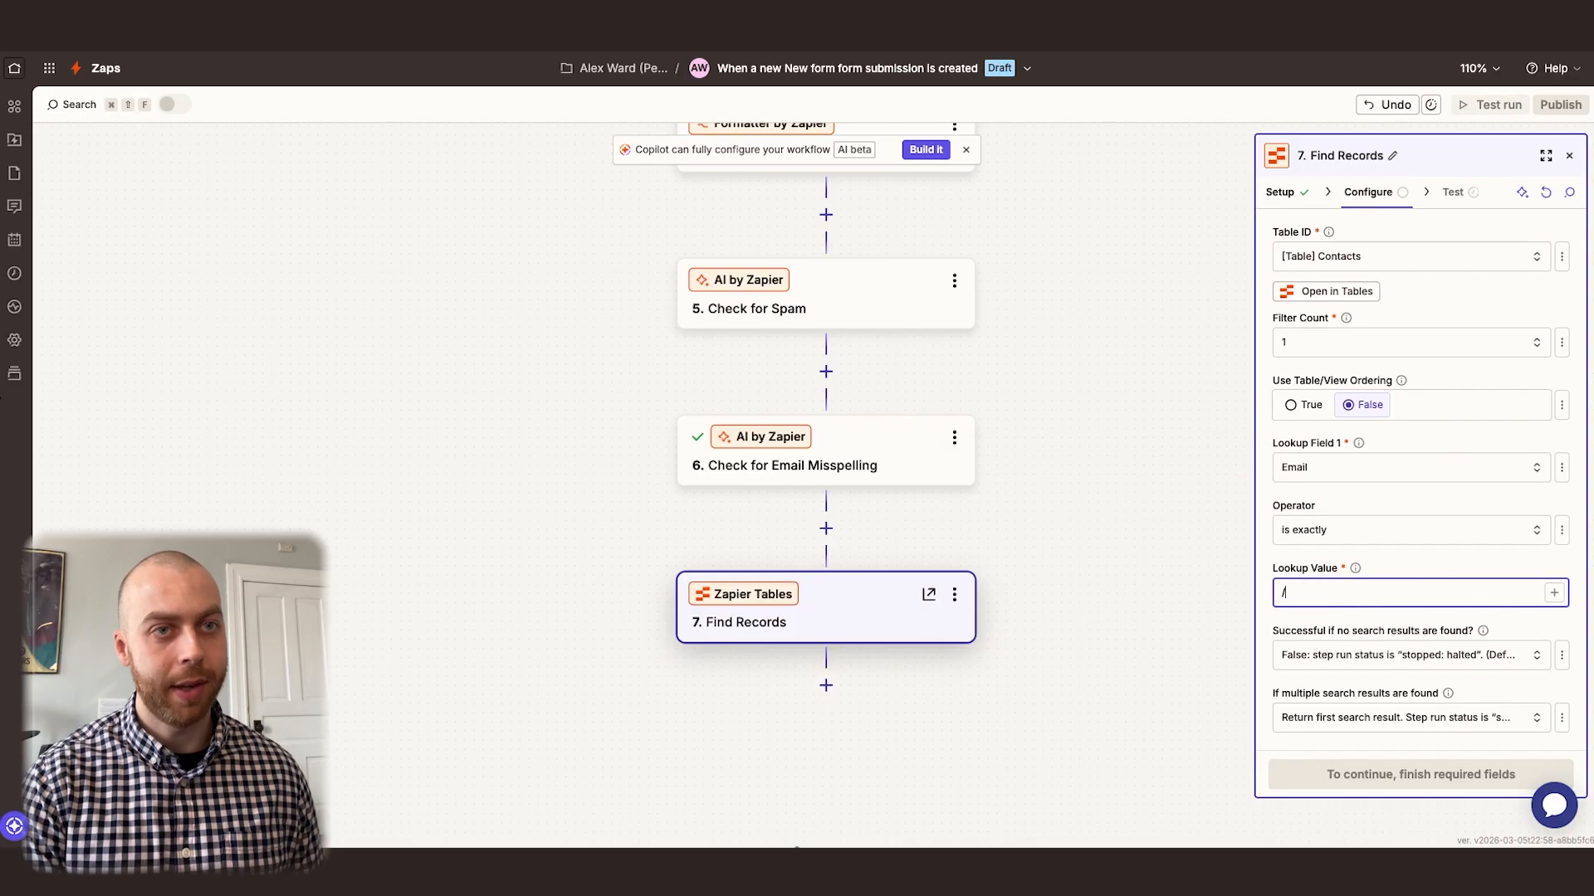
click(1083, 780)
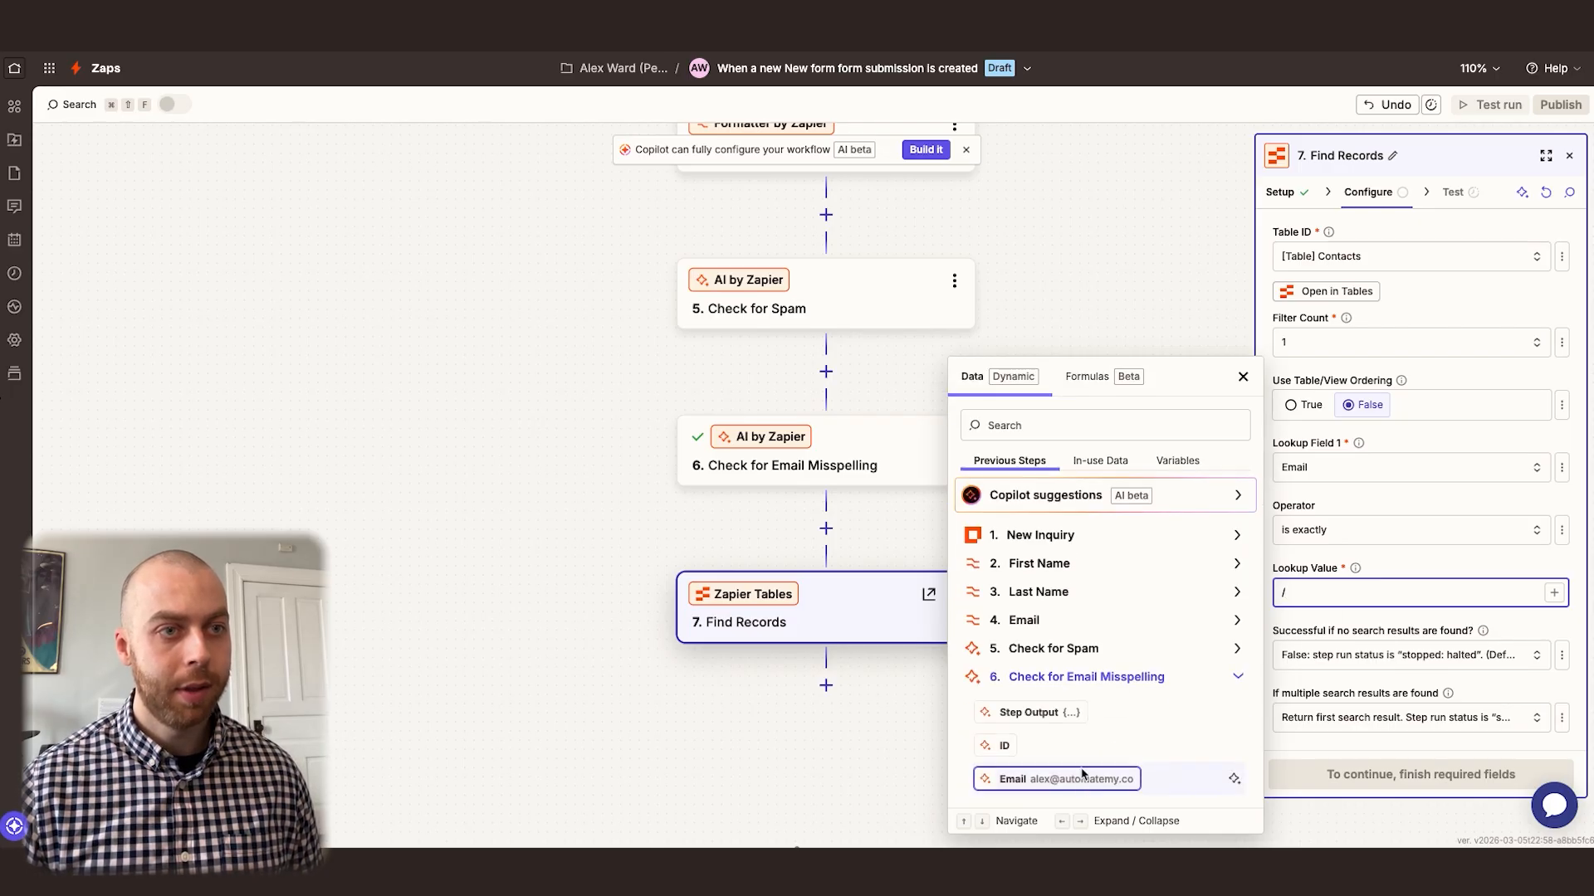
click(1067, 784)
click(1434, 566)
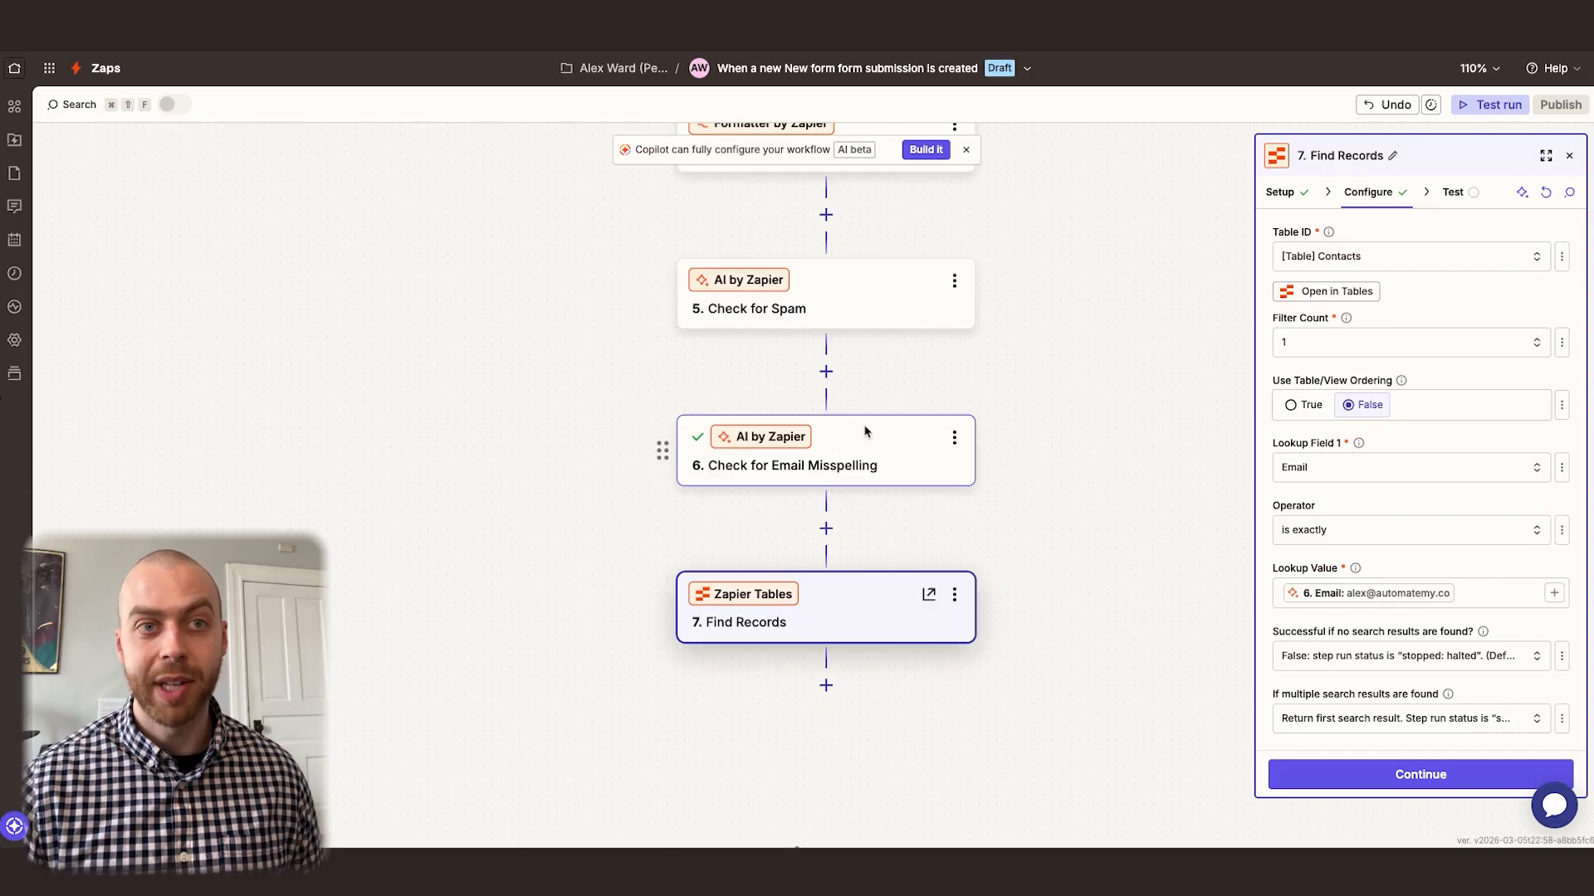
Enable creating a record if it doesn't exist yet and map its Name to the First Name and Last Name step Outputs
scroll(1465, 515, down, 2)
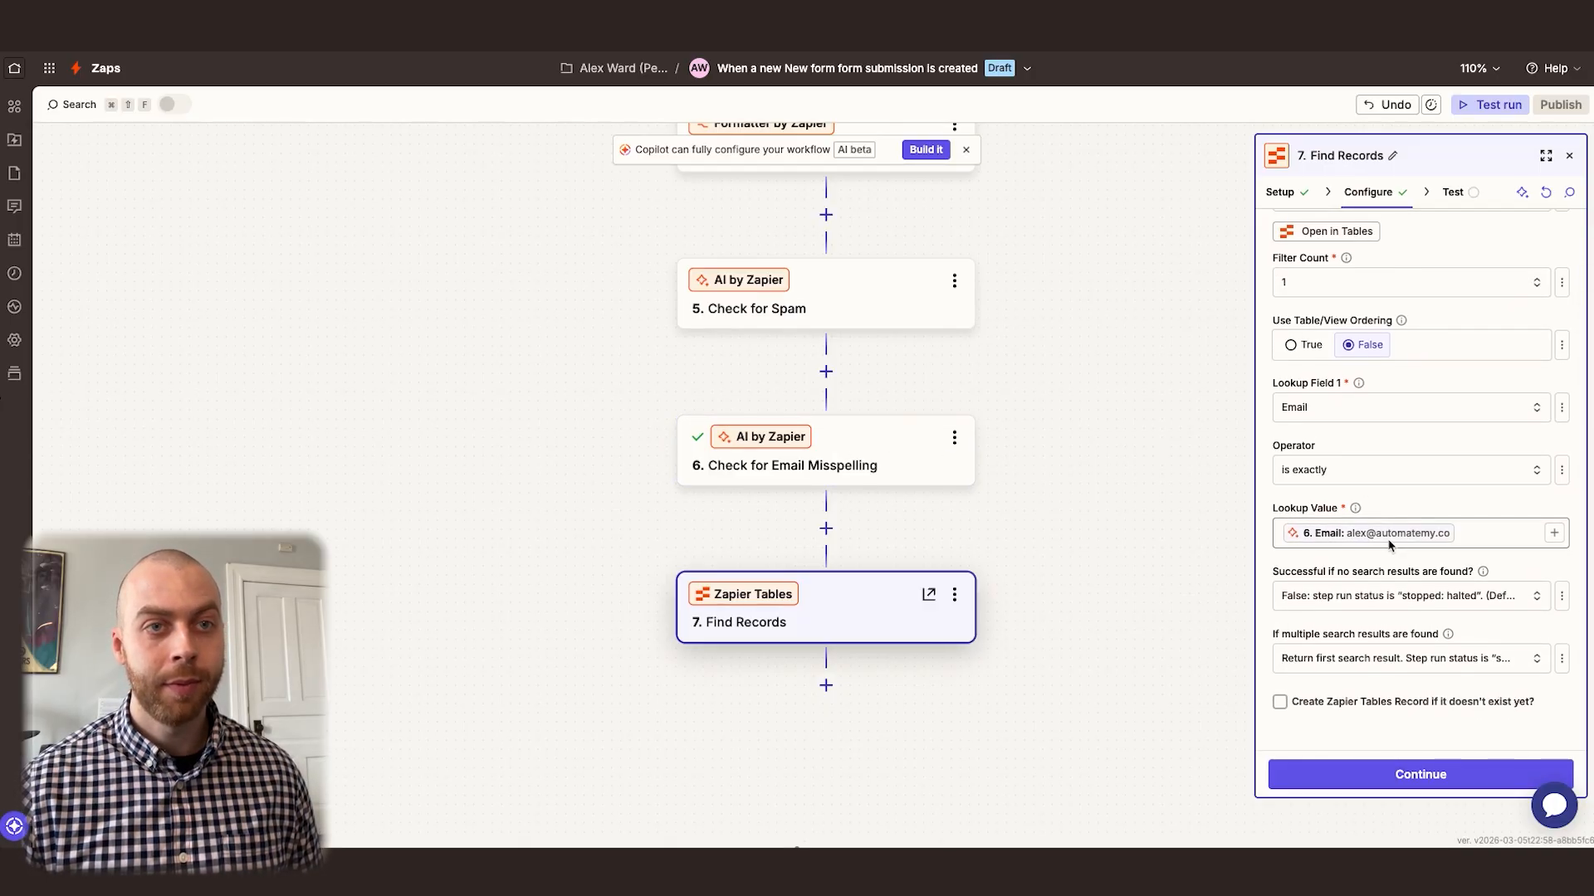
click(1306, 705)
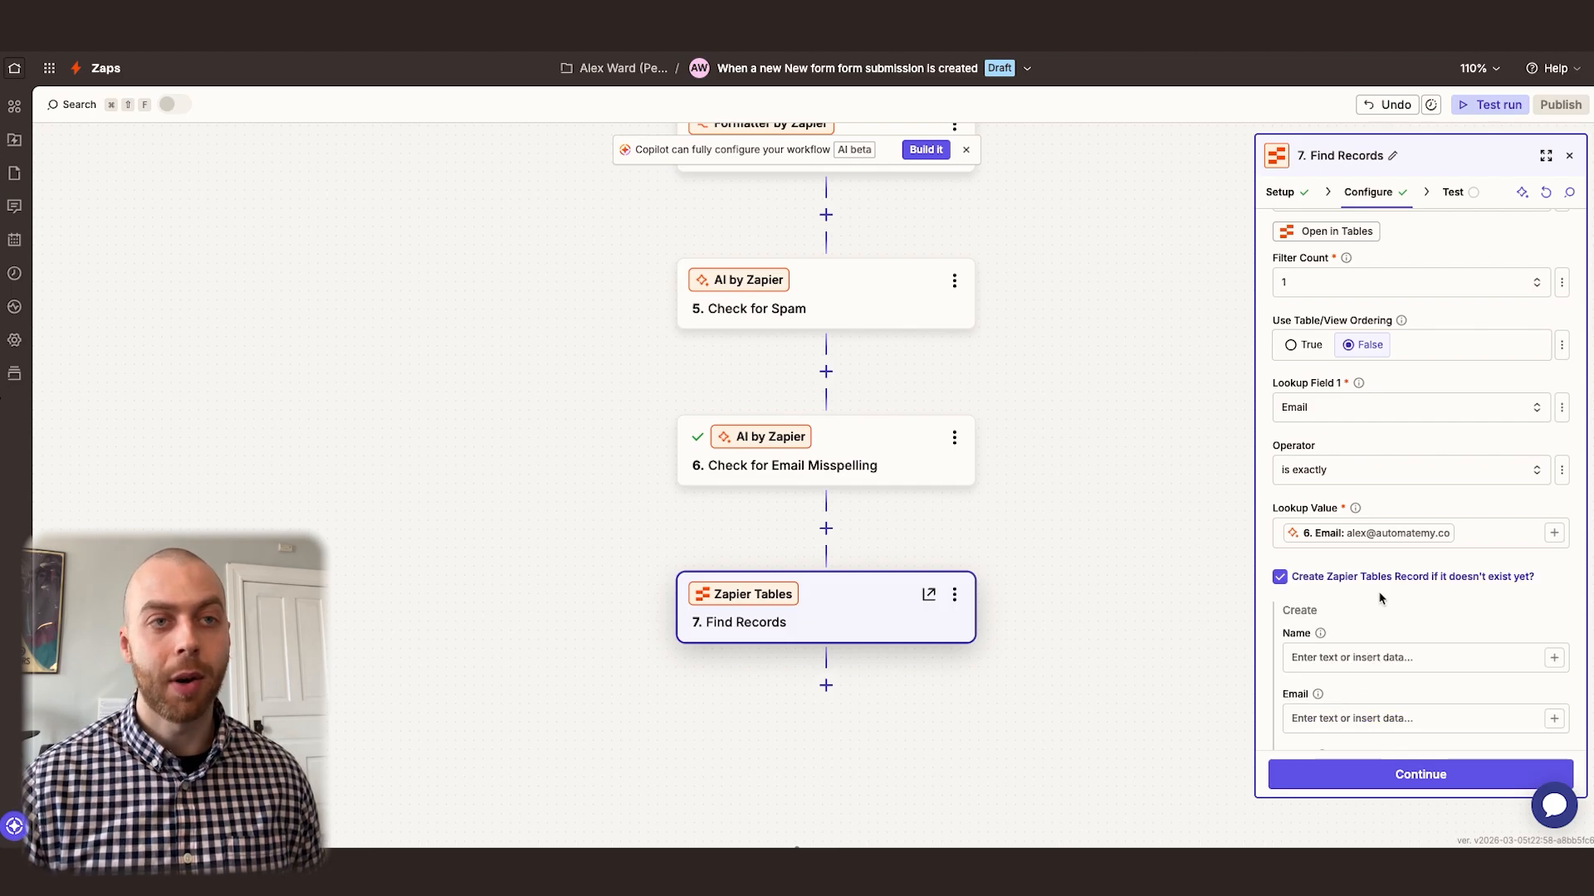
scroll(1362, 612, down, 1)
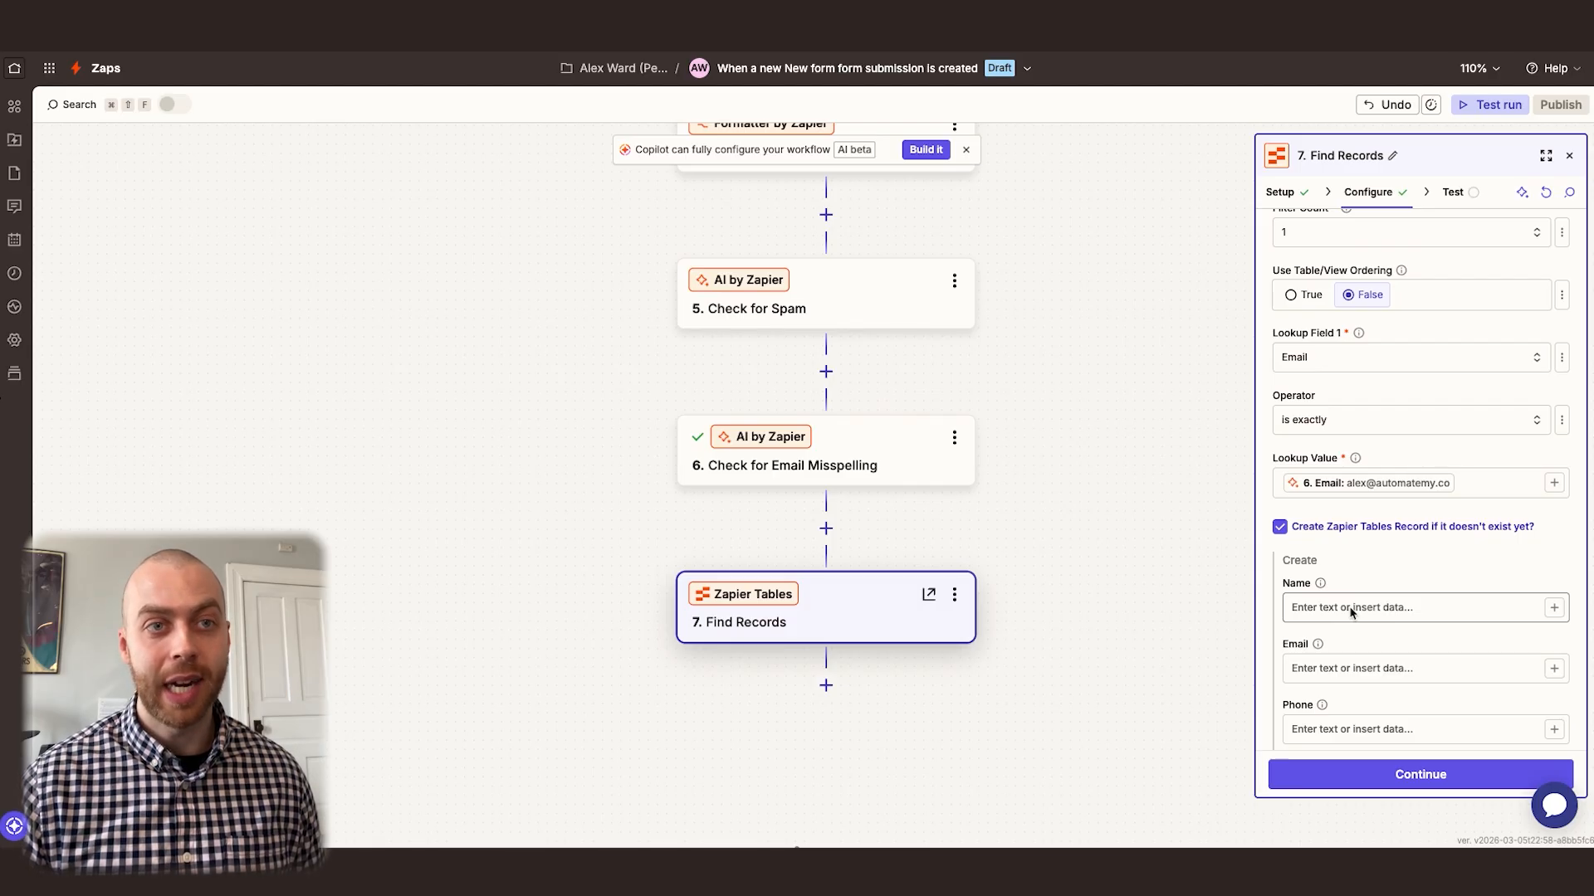
click(1352, 613)
text(/)
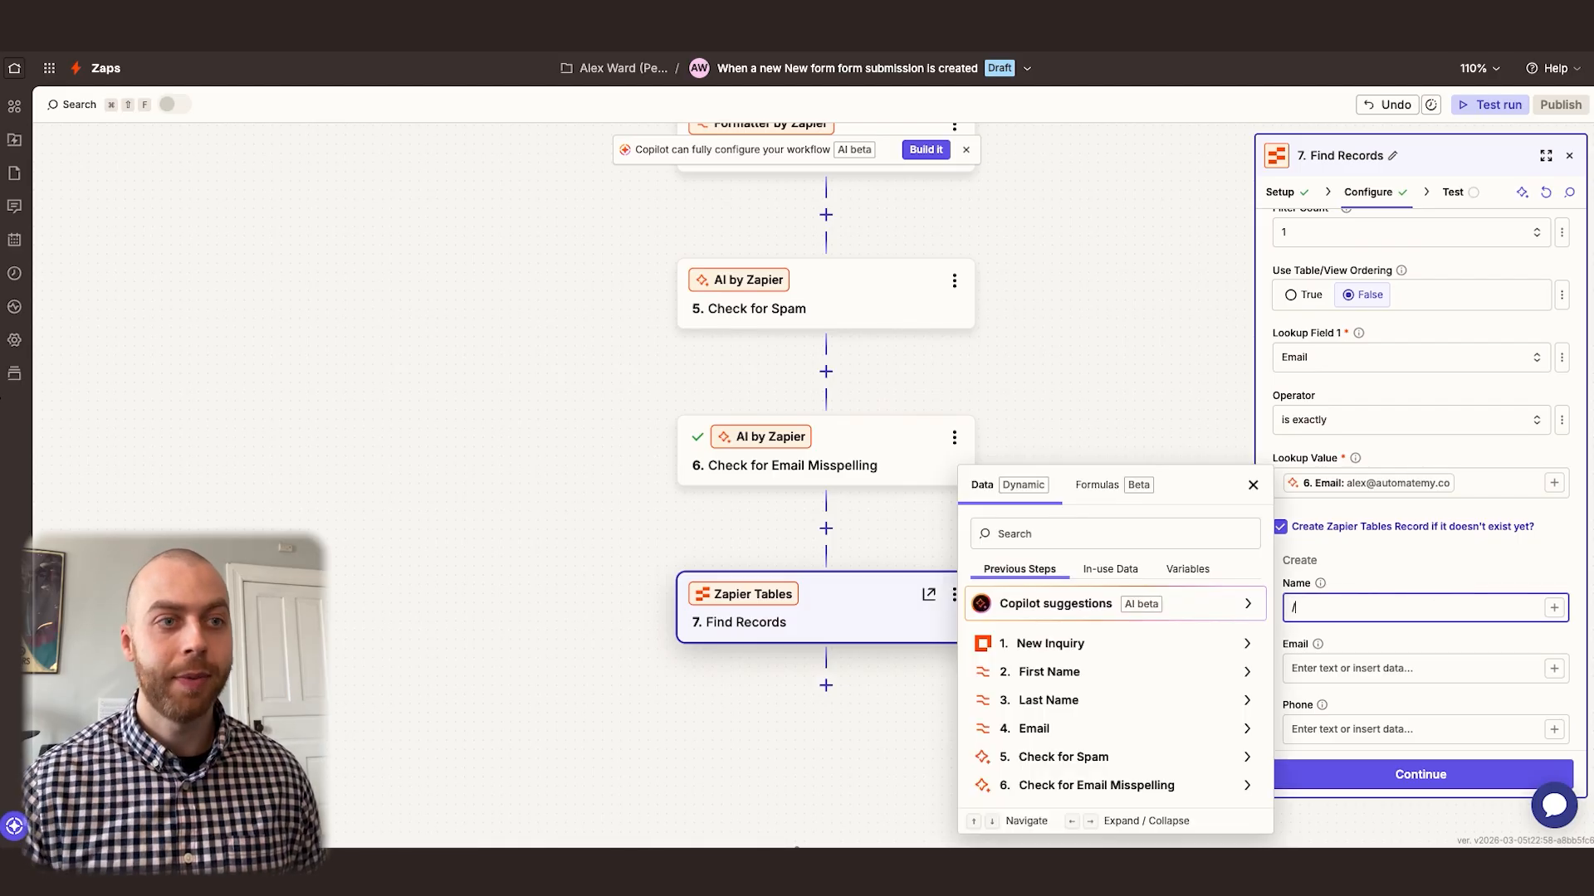
click(1067, 674)
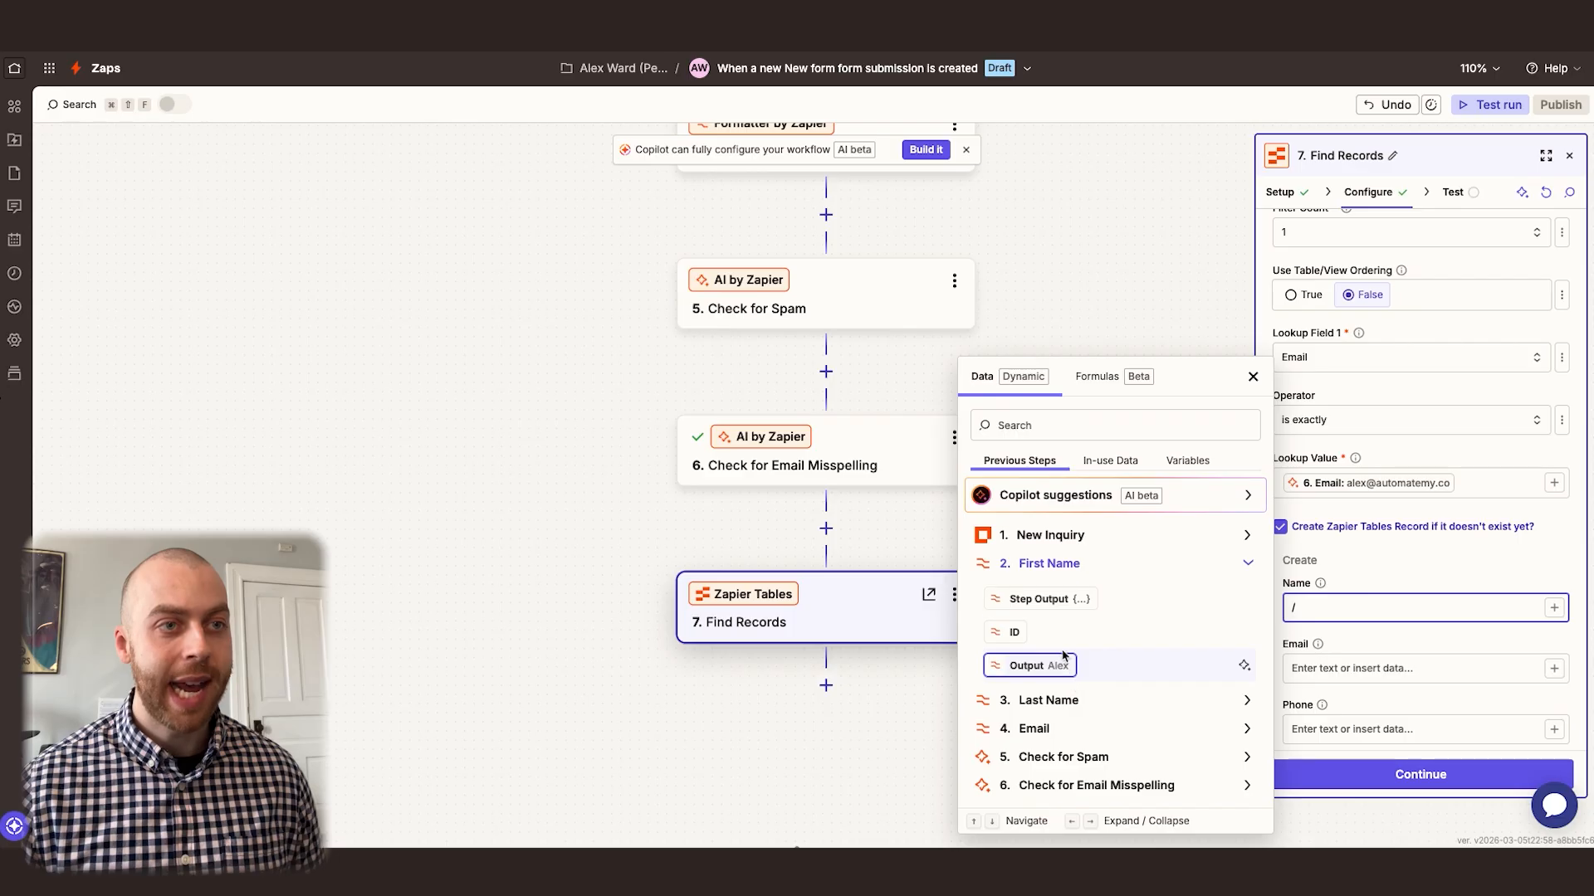
click(1035, 668)
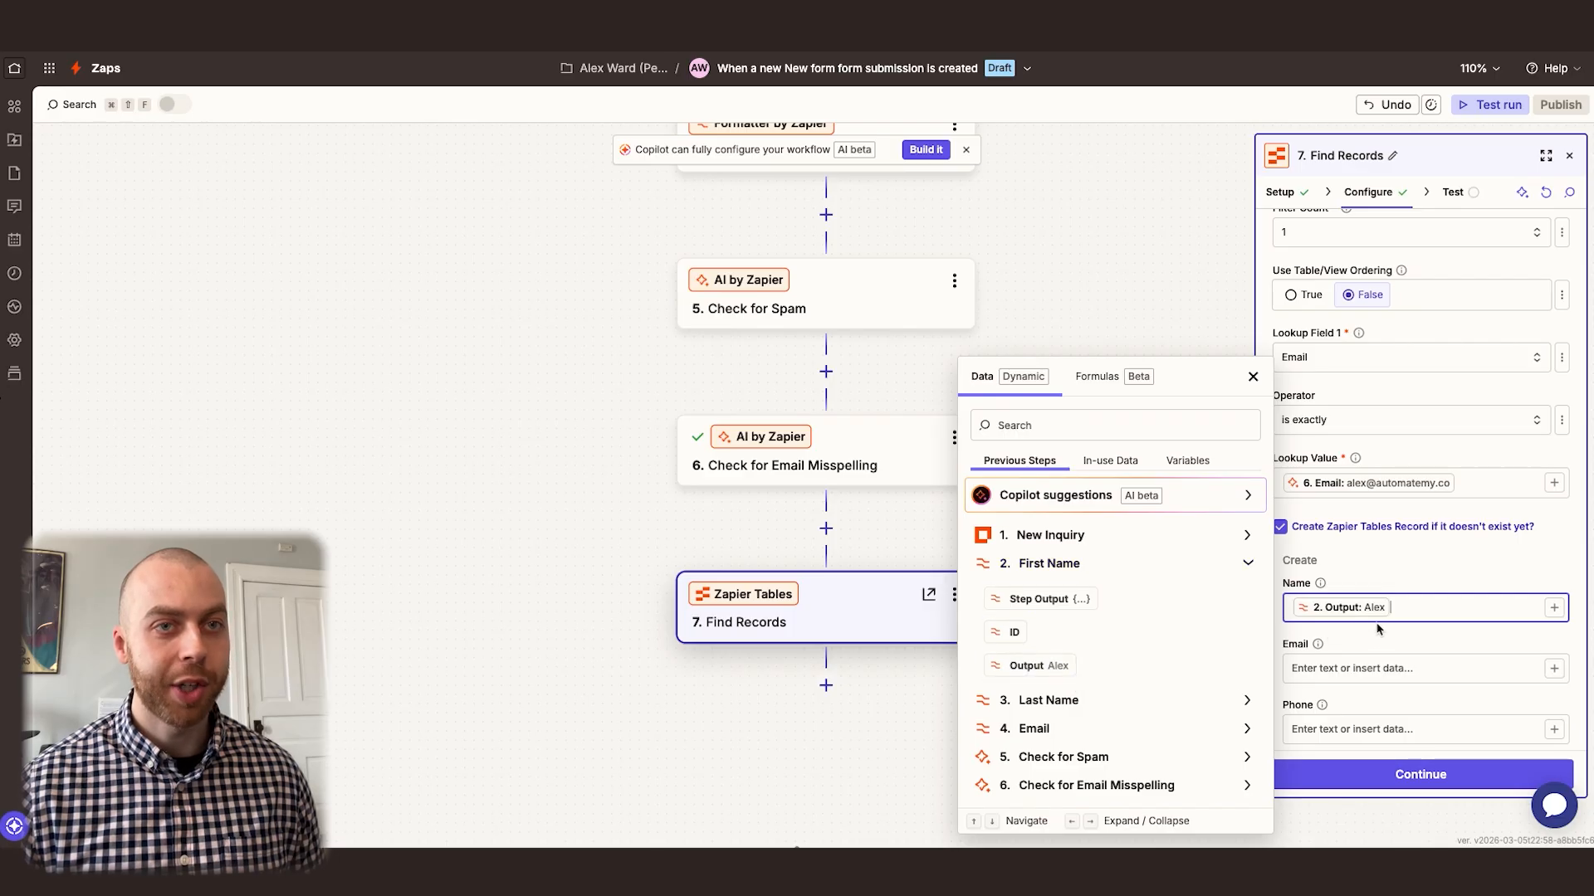
click(1048, 702)
click(1040, 694)
click(1411, 585)
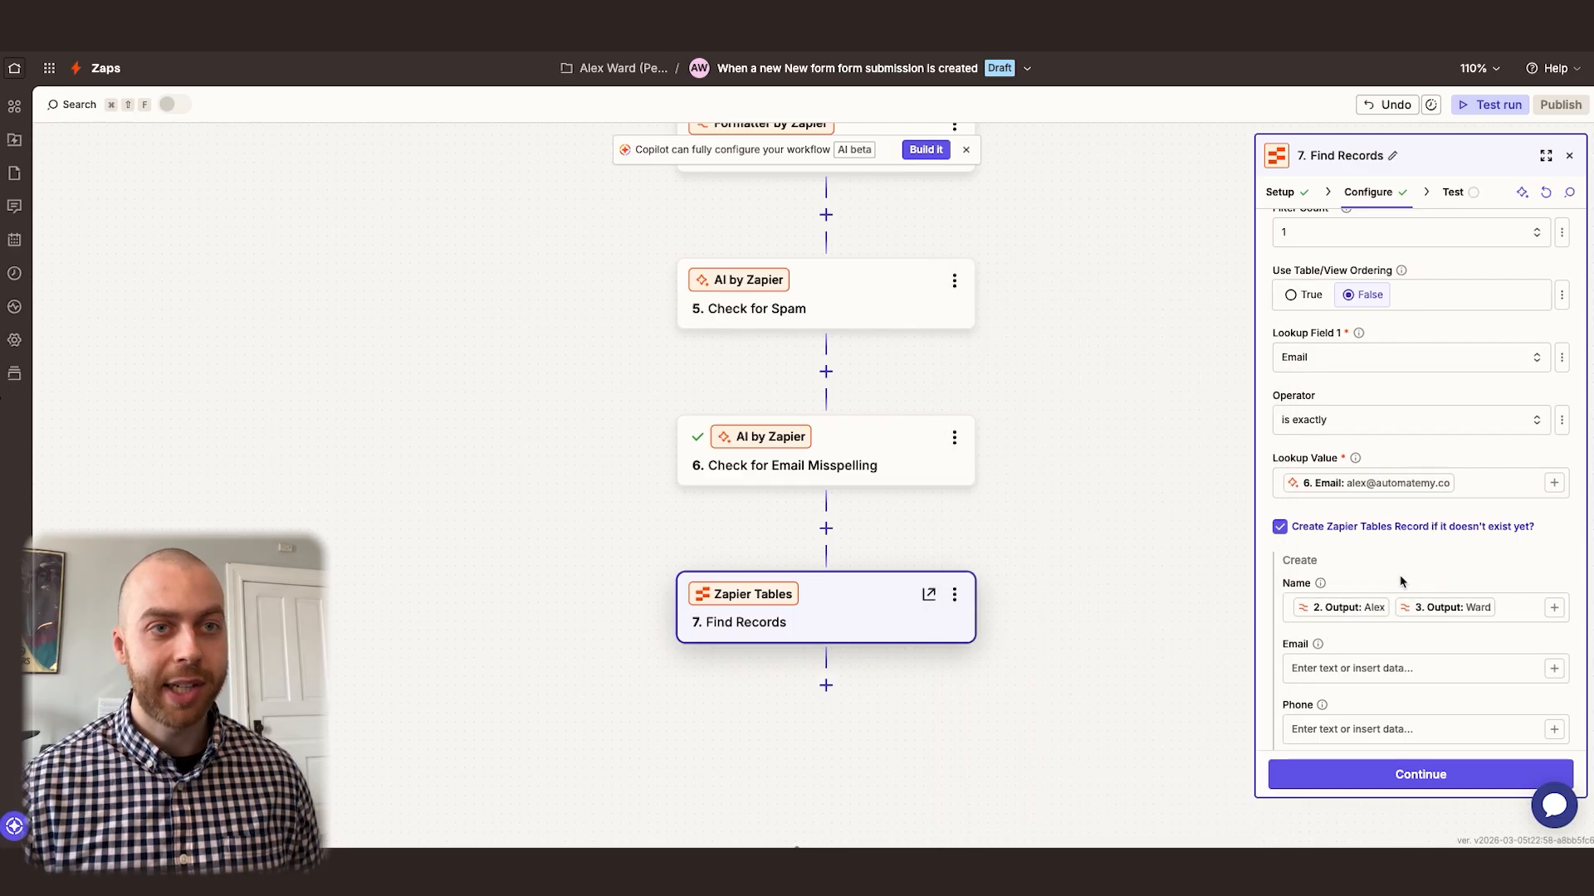
Map the new record's Email to the Email output of the Check for Email Misspelling step
scroll(1374, 579, down, 2)
click(1372, 562)
text(/)
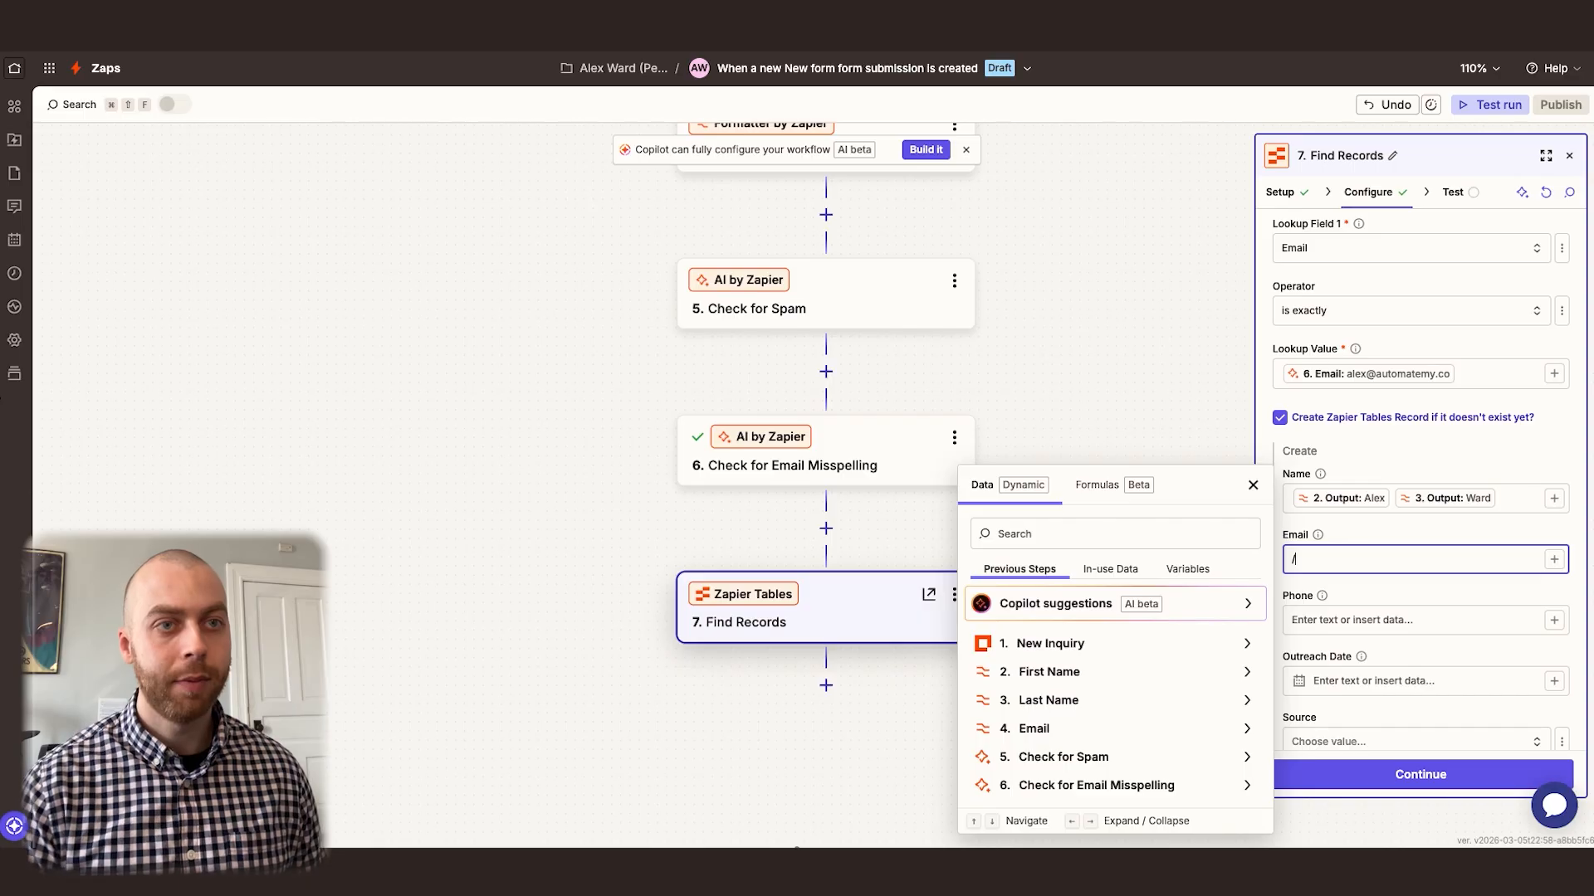
click(1127, 784)
click(1120, 779)
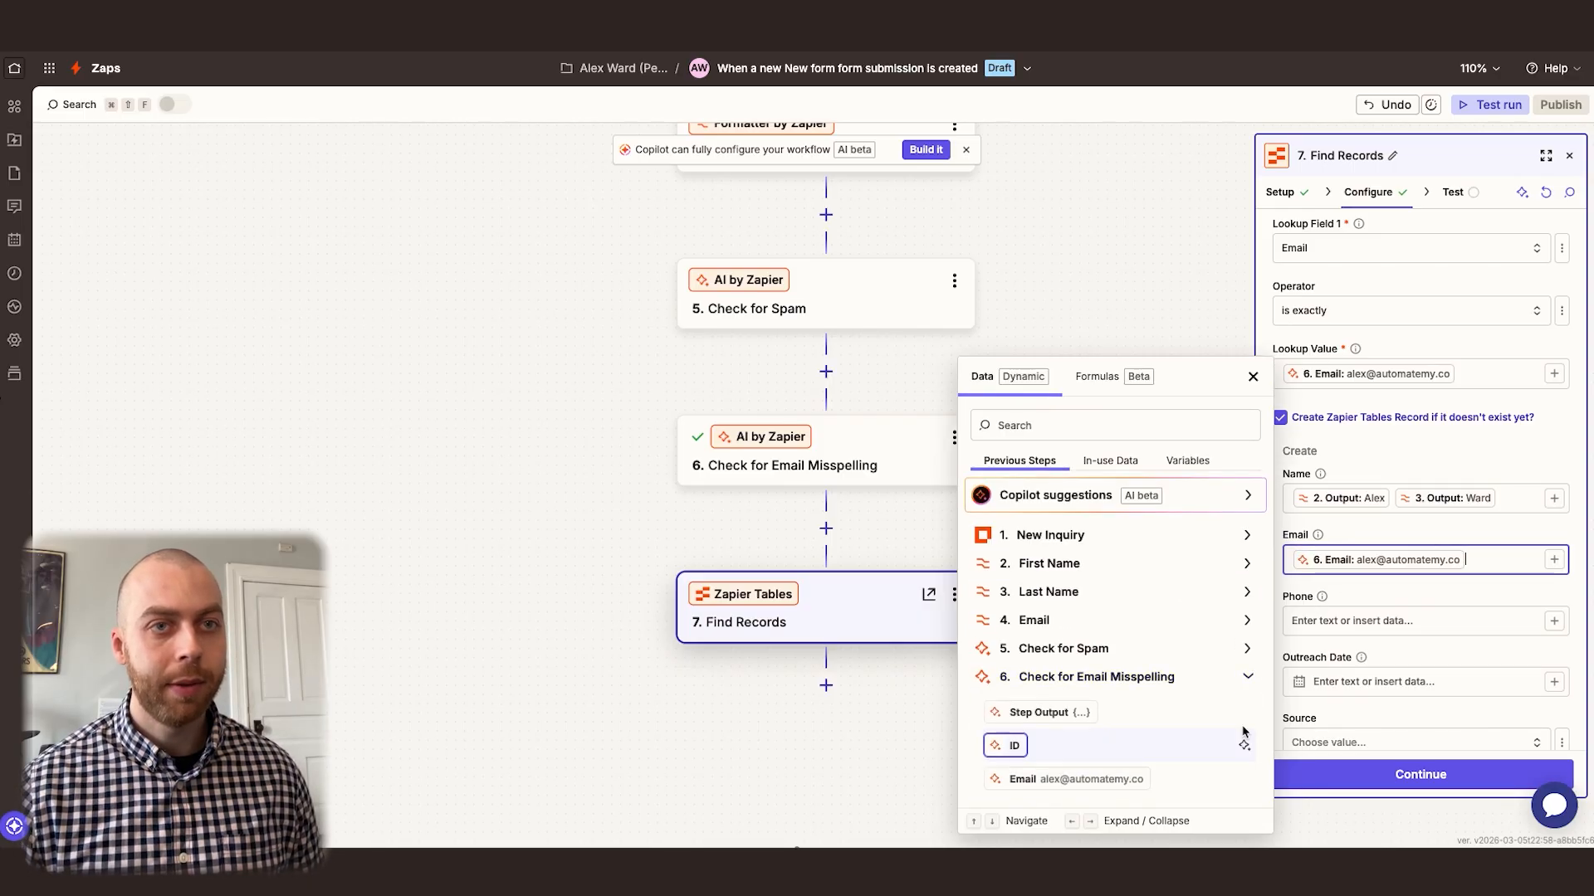
Map the new record's Phone to Form Data: Phone Number and its Outreach Date to Created At DateTime from New Inquiry
click(1371, 627)
text(/phone)
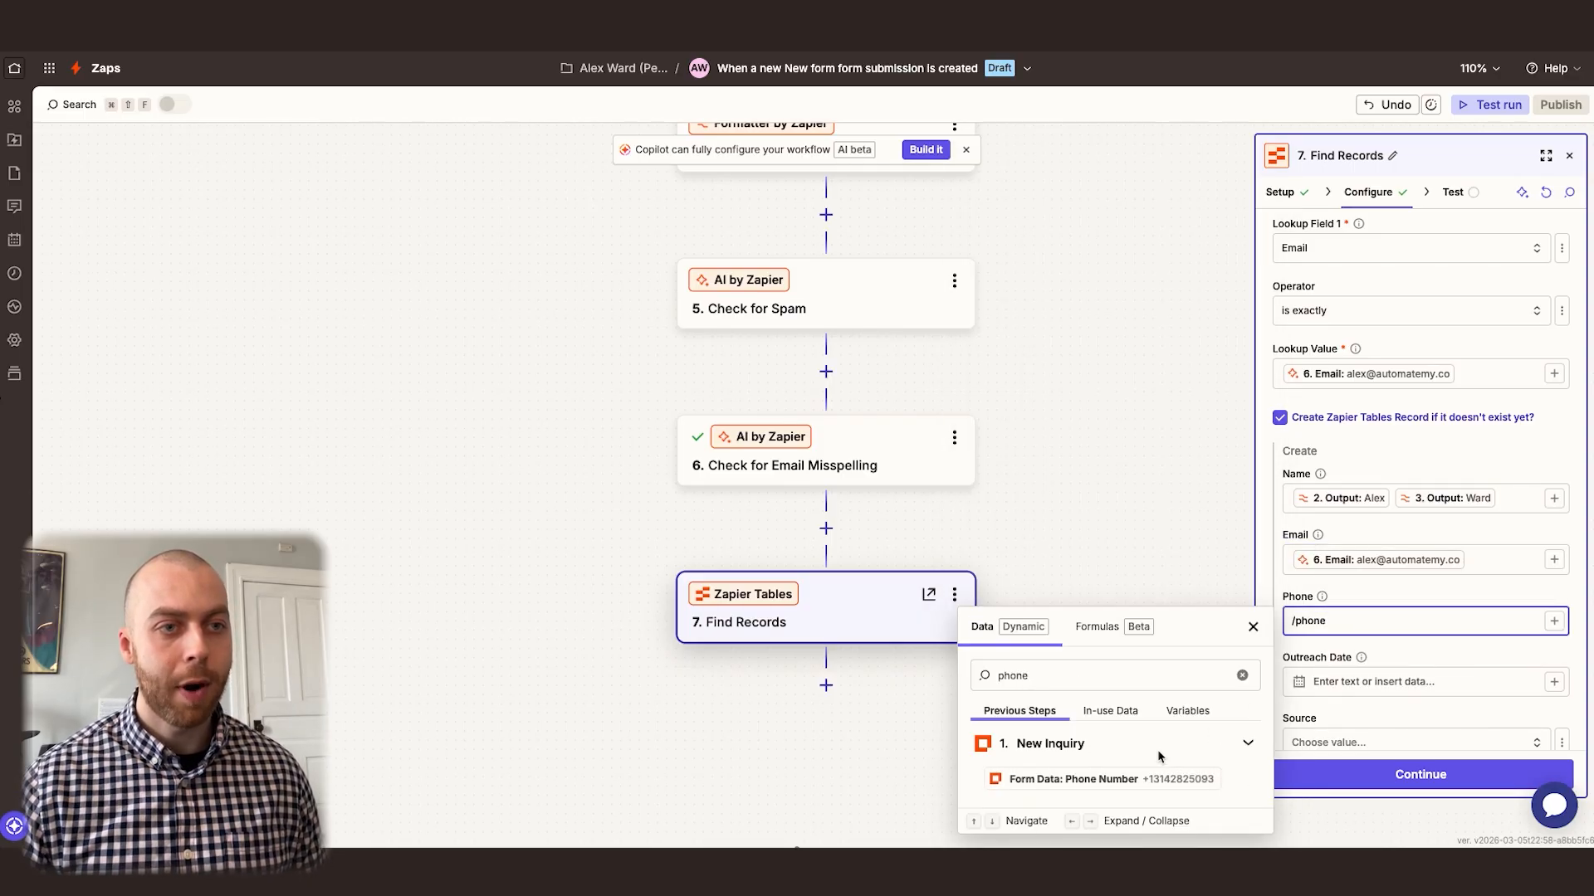
click(1074, 779)
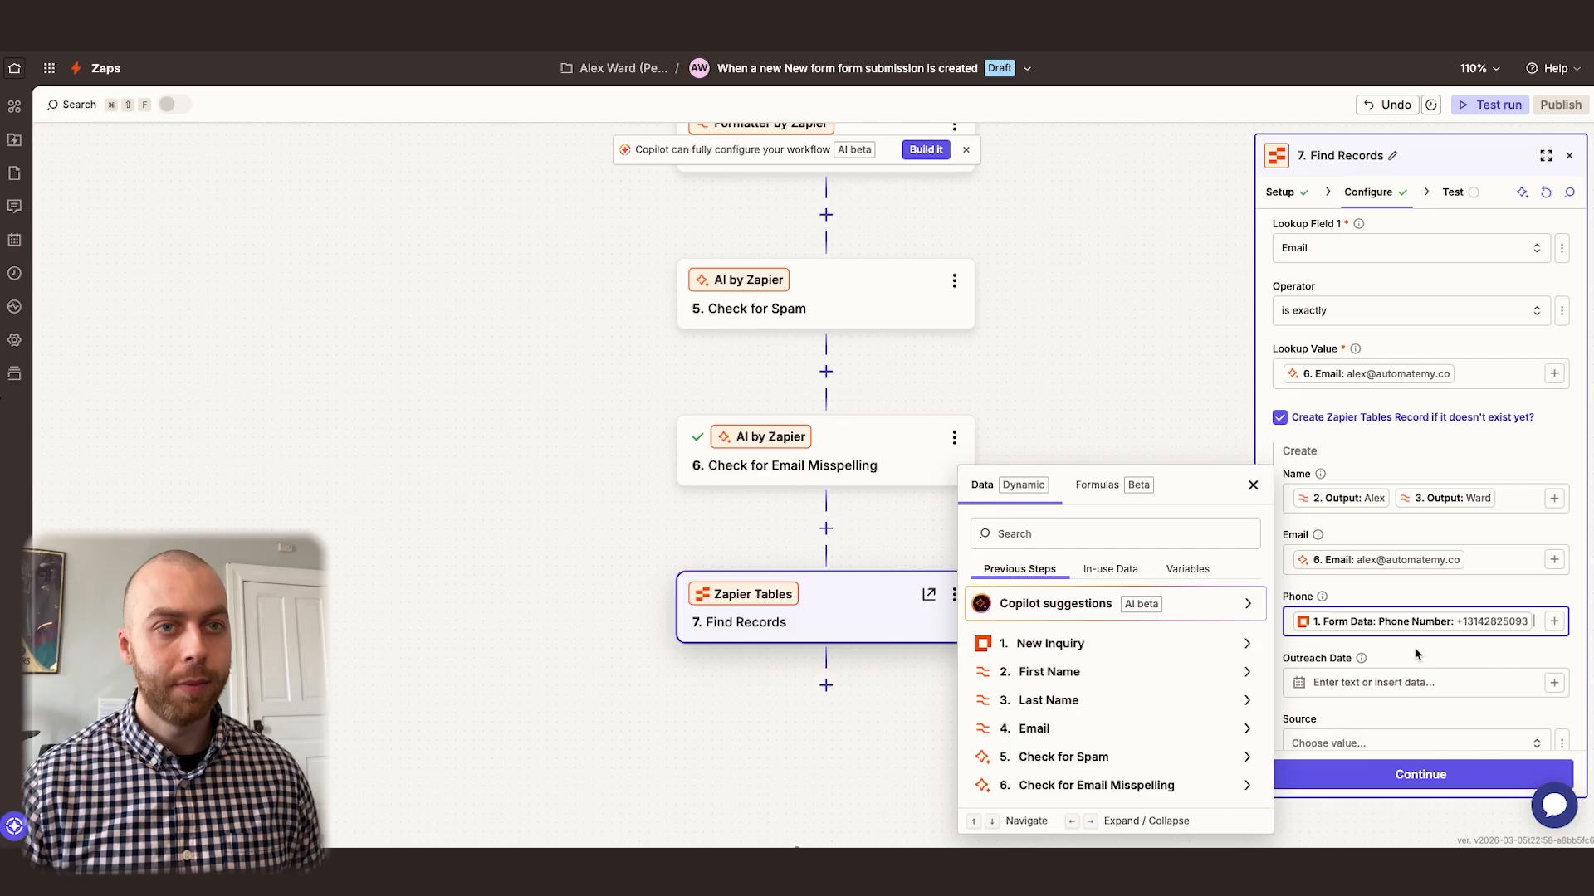
click(1375, 682)
text(/create)
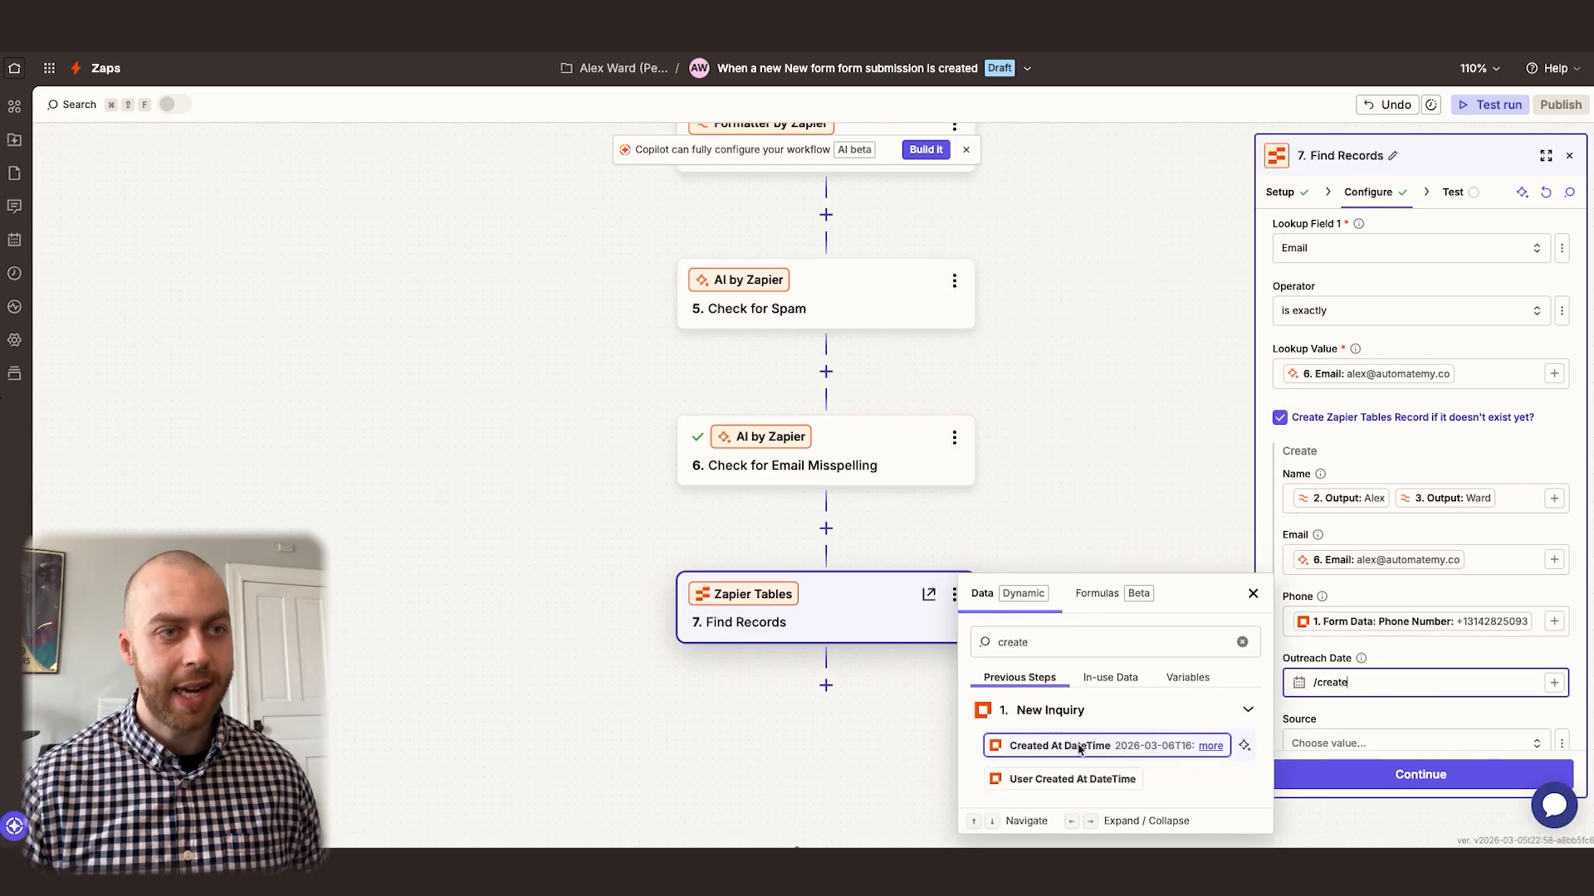
click(1079, 746)
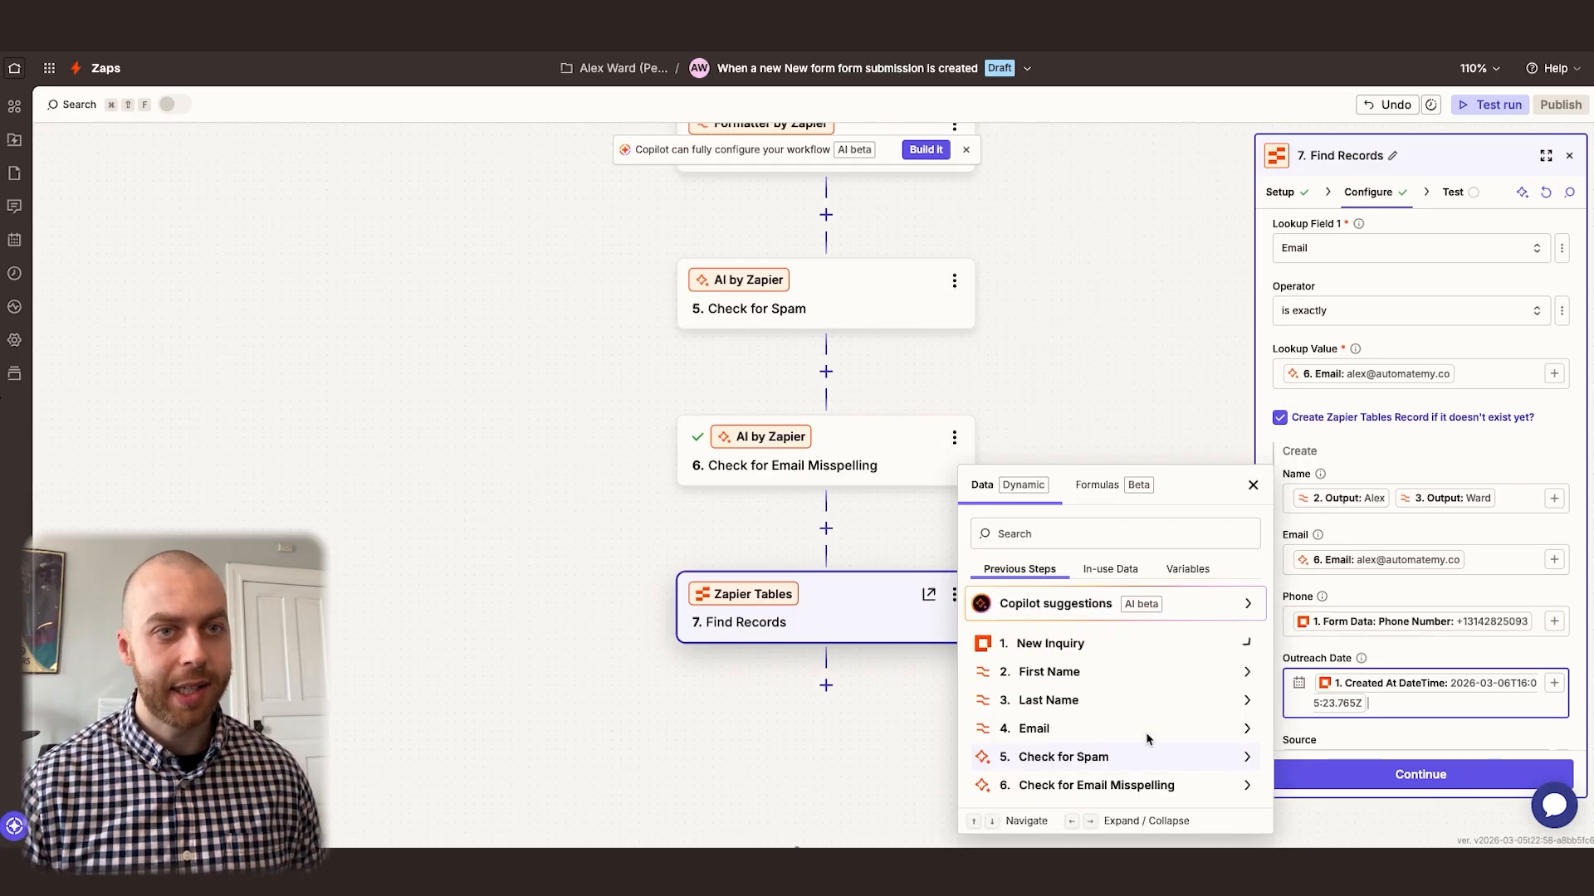
click(1429, 663)
Set the new record's Source to the static value Contact Form
scroll(1396, 641, down, 3)
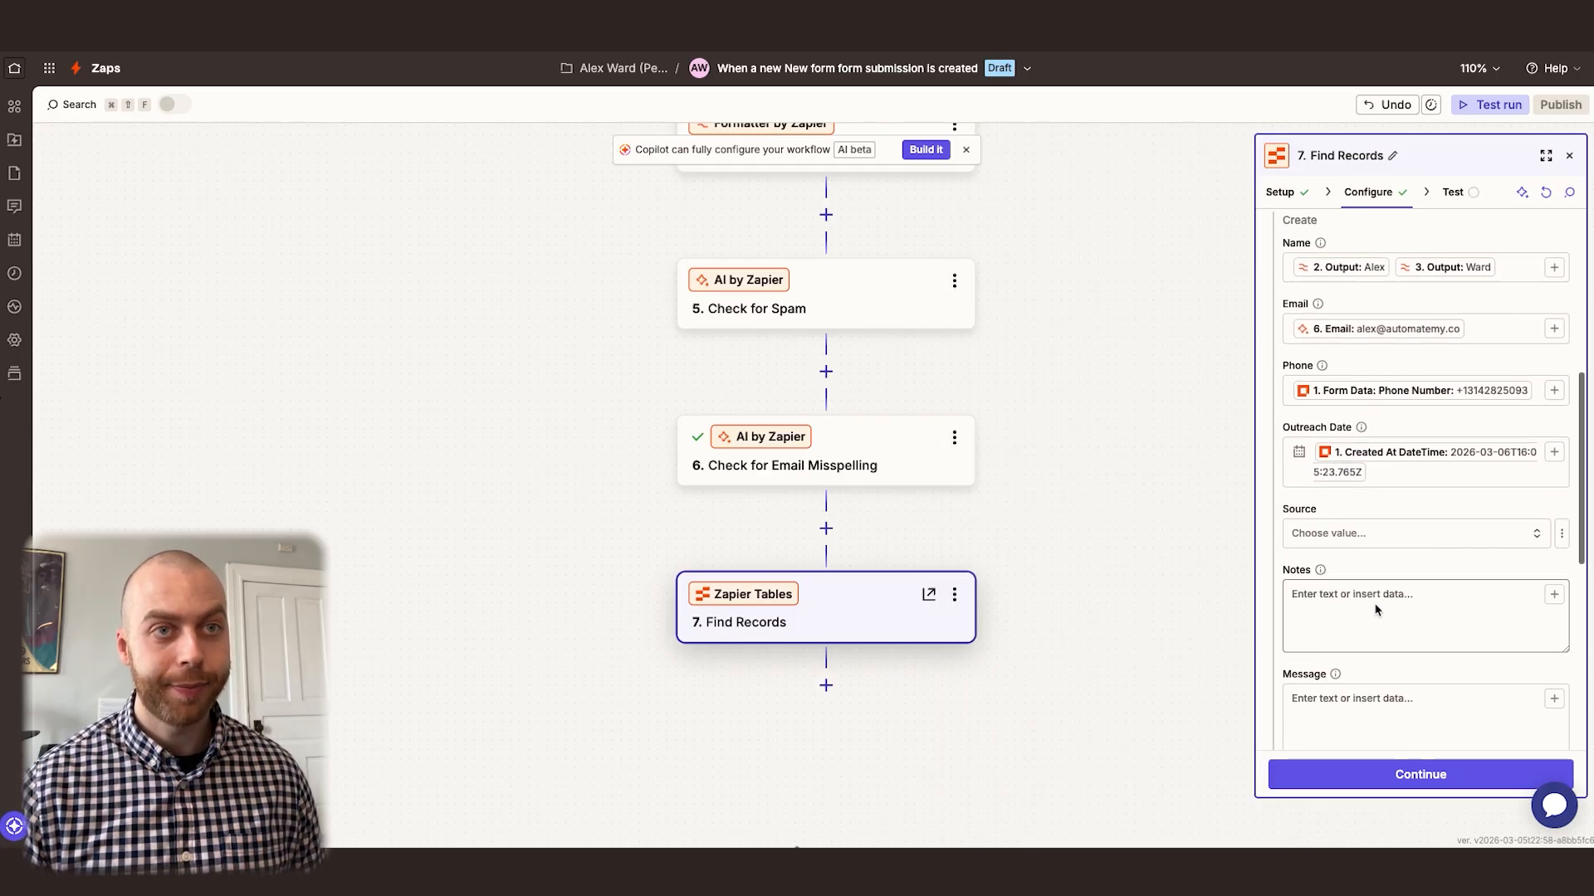
click(1420, 526)
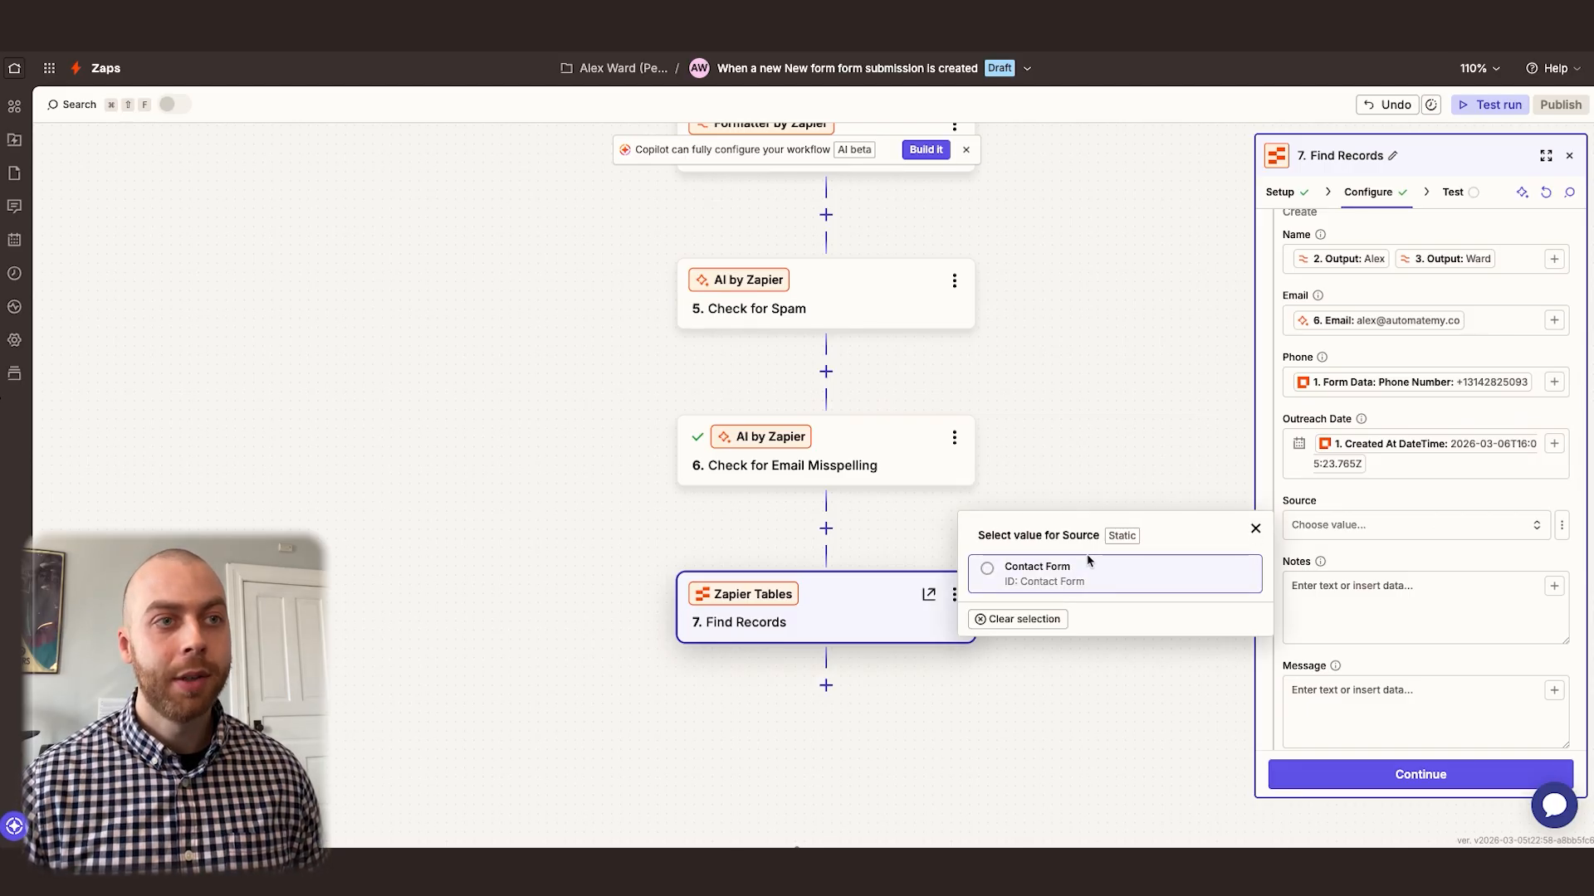
click(1069, 571)
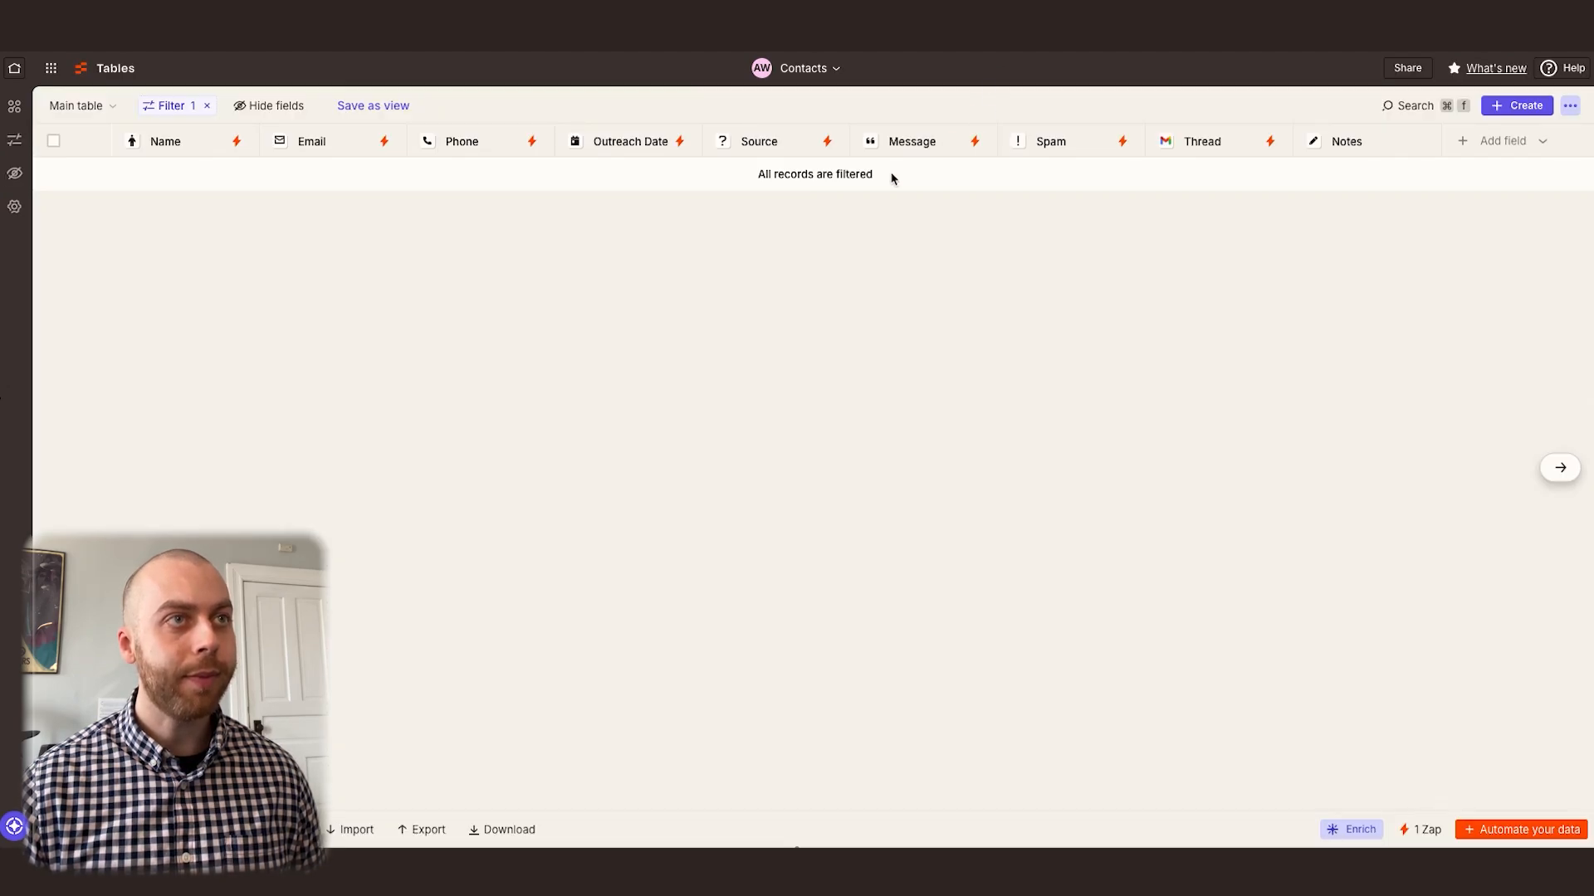
In the Contacts table in Zapier Tables, examine the Source field's selectable item list and close its settings without saving
click(764, 139)
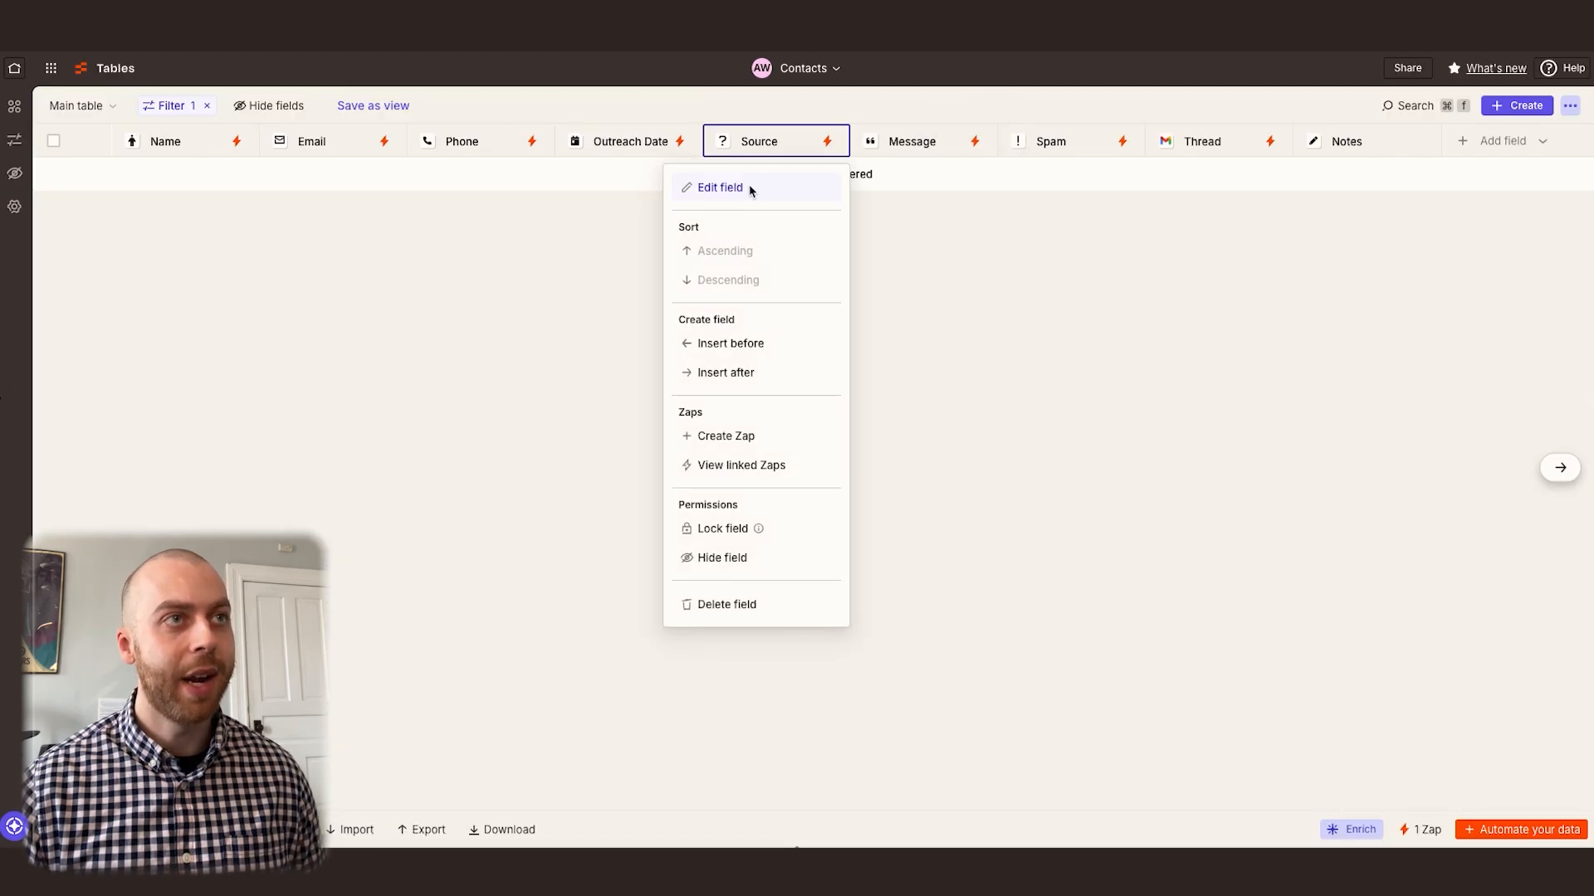
click(749, 184)
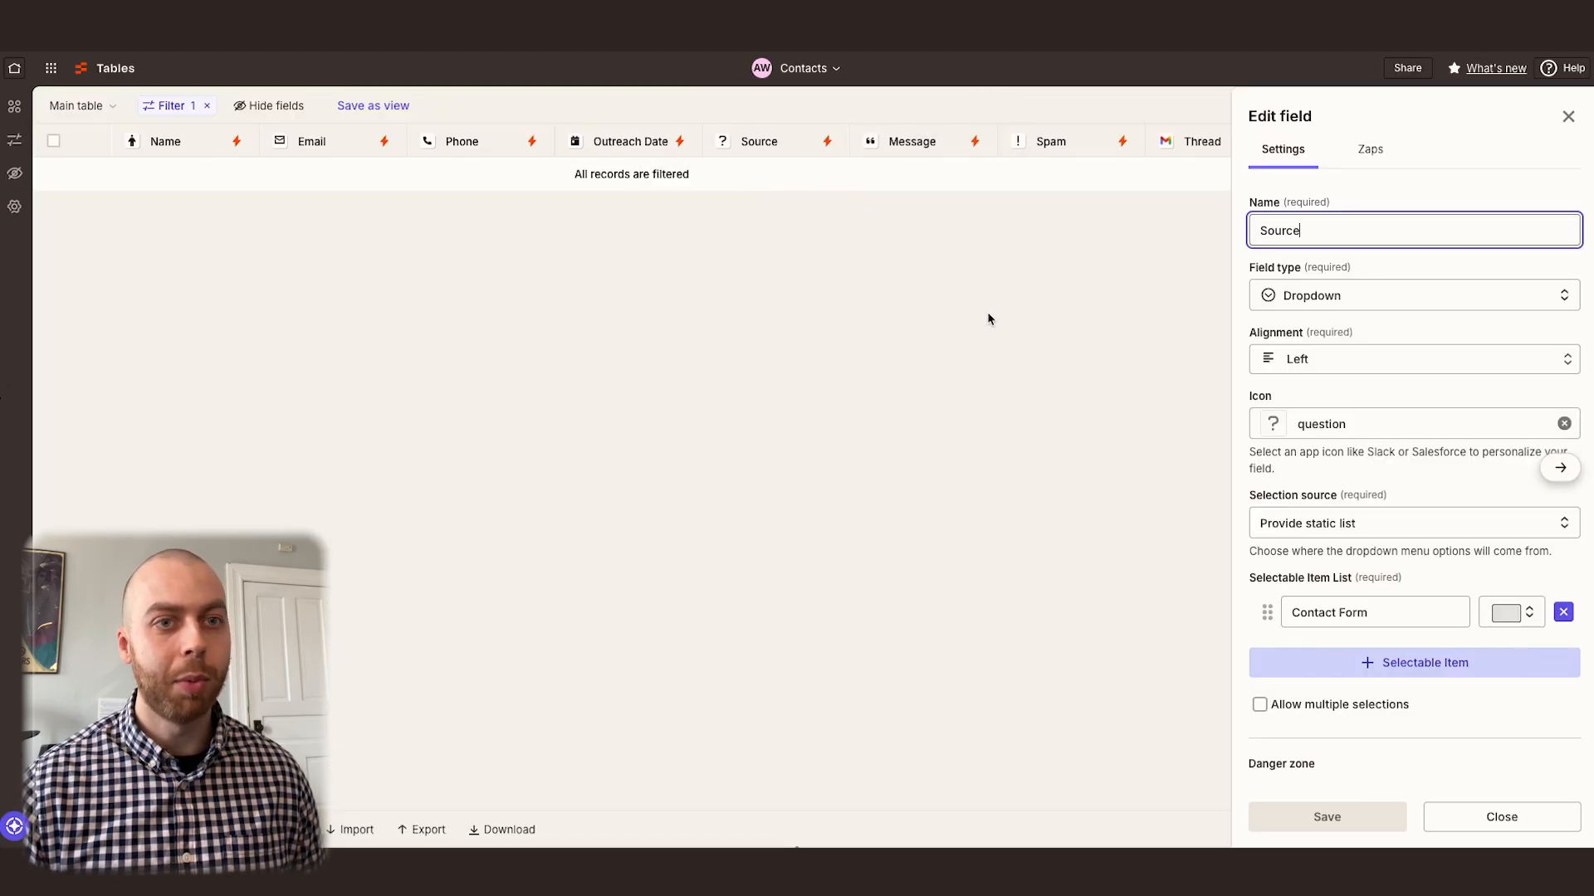
click(1393, 666)
click(1563, 657)
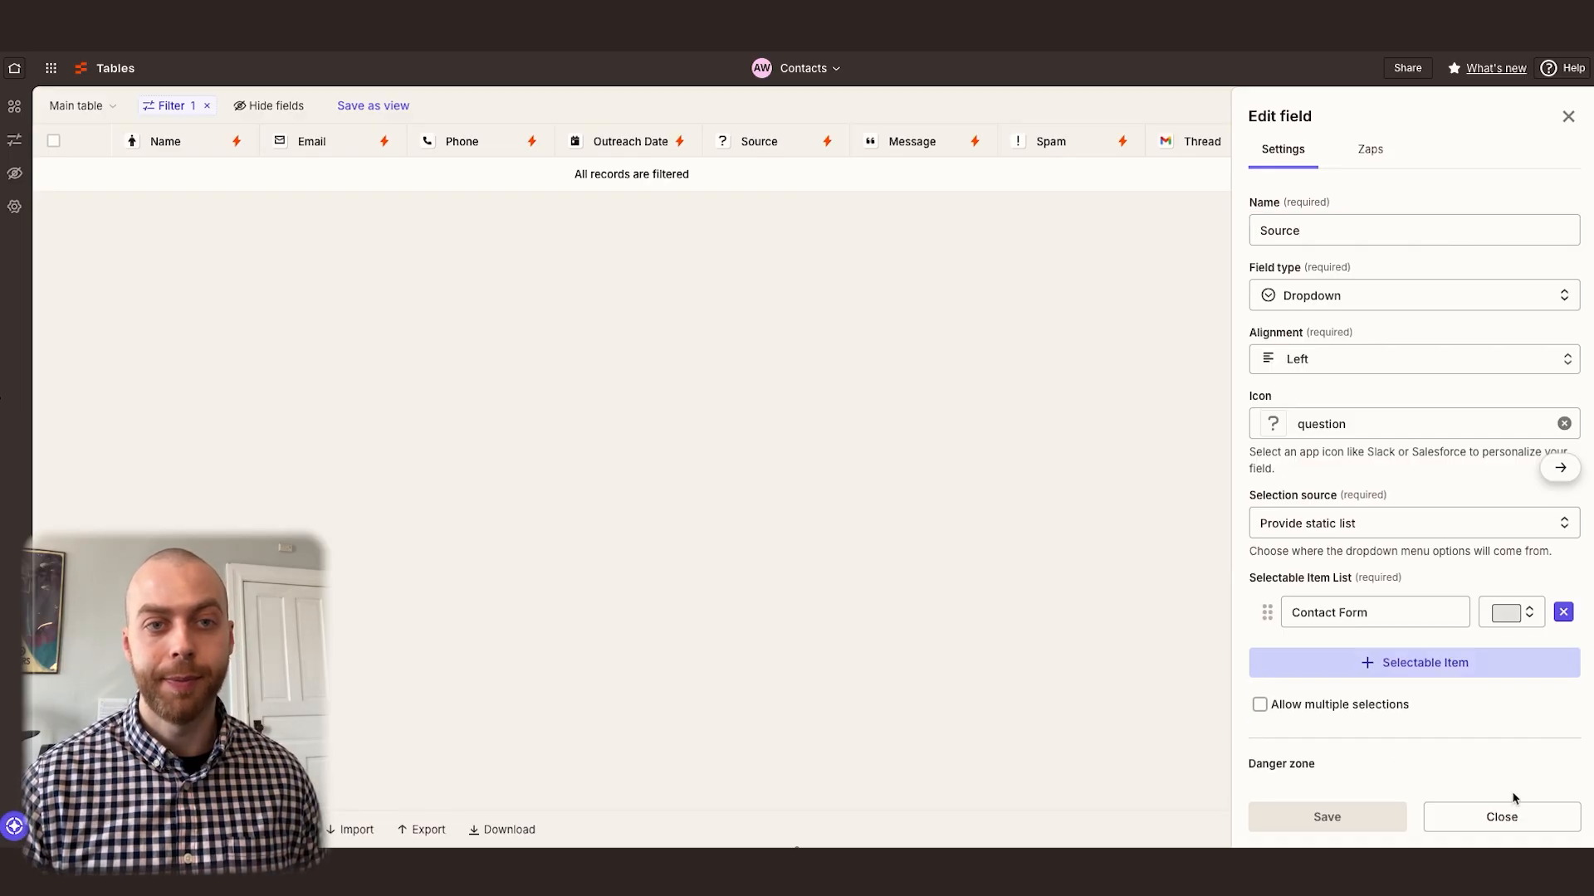
click(1519, 825)
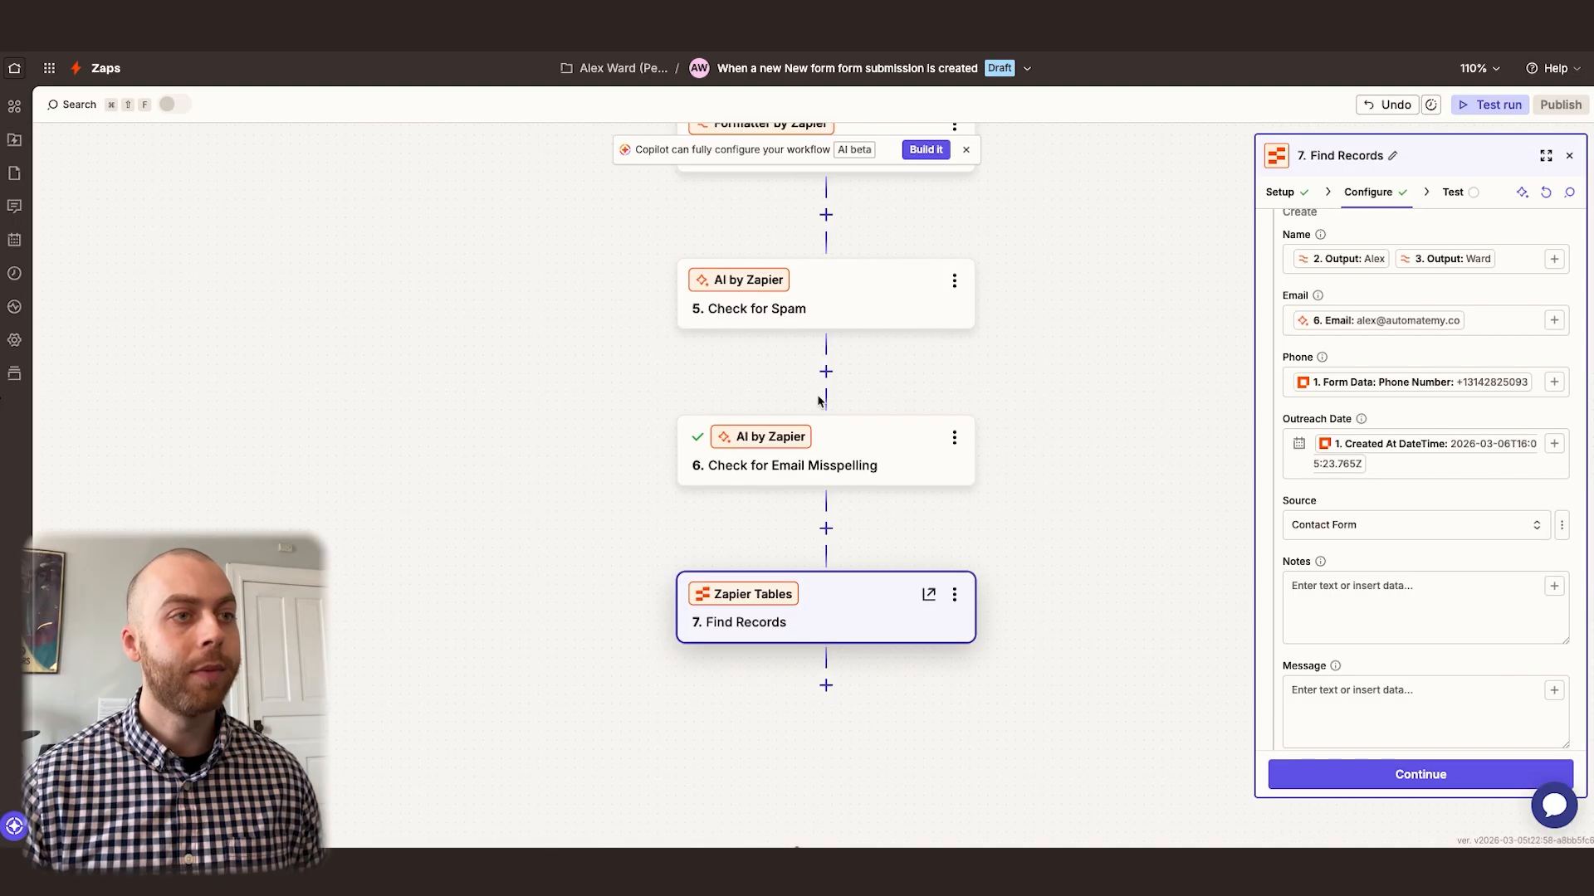
Back in the Zap's Find Records step, map the new record's Message to Form Data: Message from New Inquiry
scroll(1399, 541, down, 2)
scroll(1366, 477, down, 3)
click(1362, 455)
text(/message)
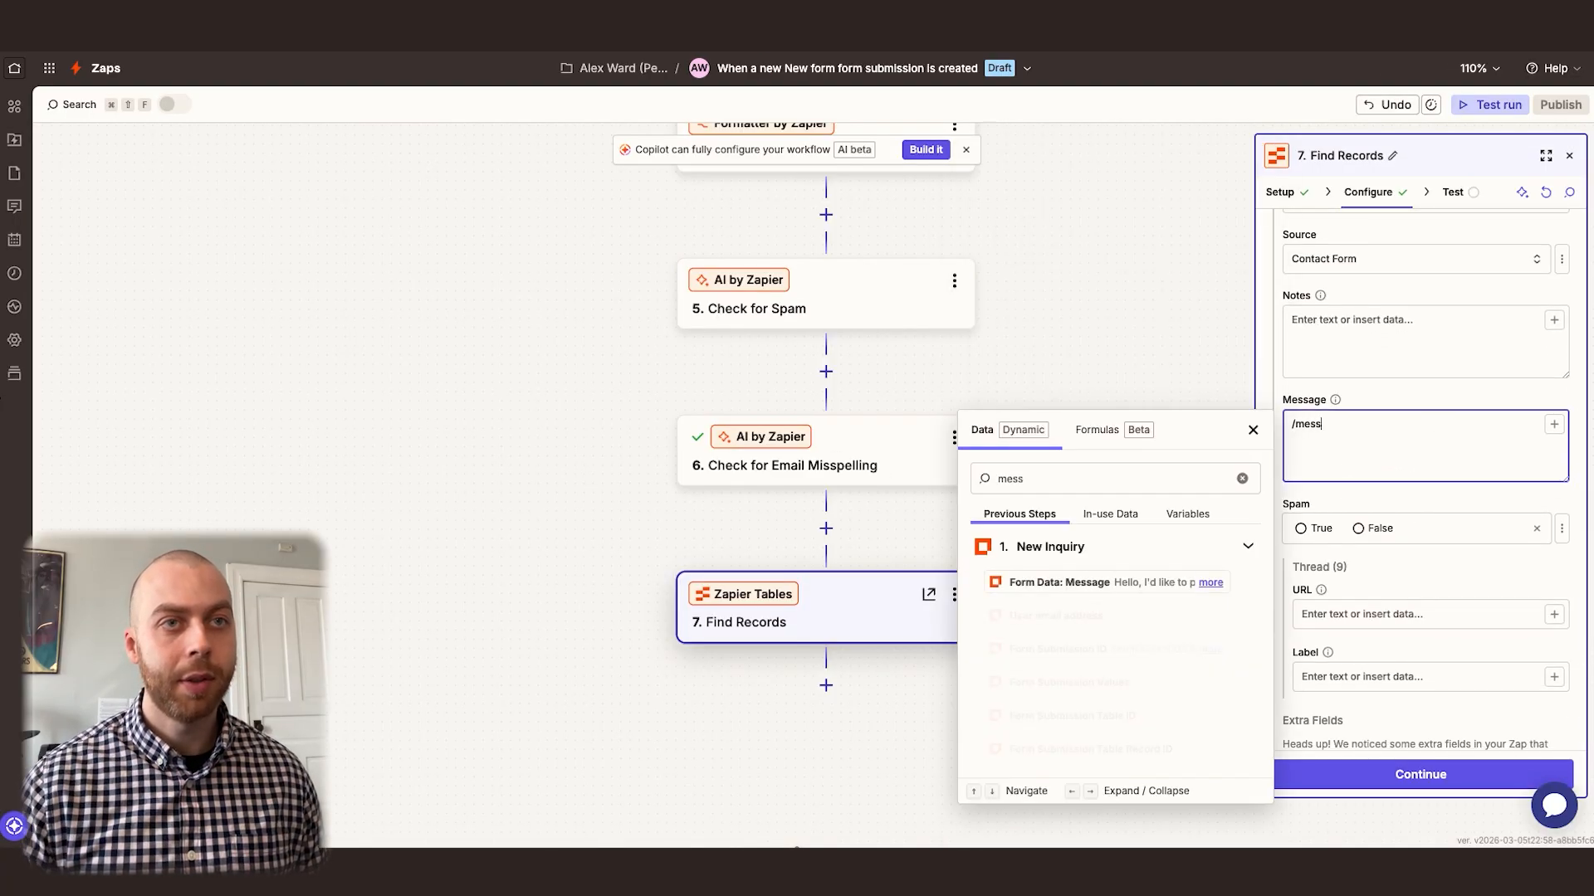
click(1154, 576)
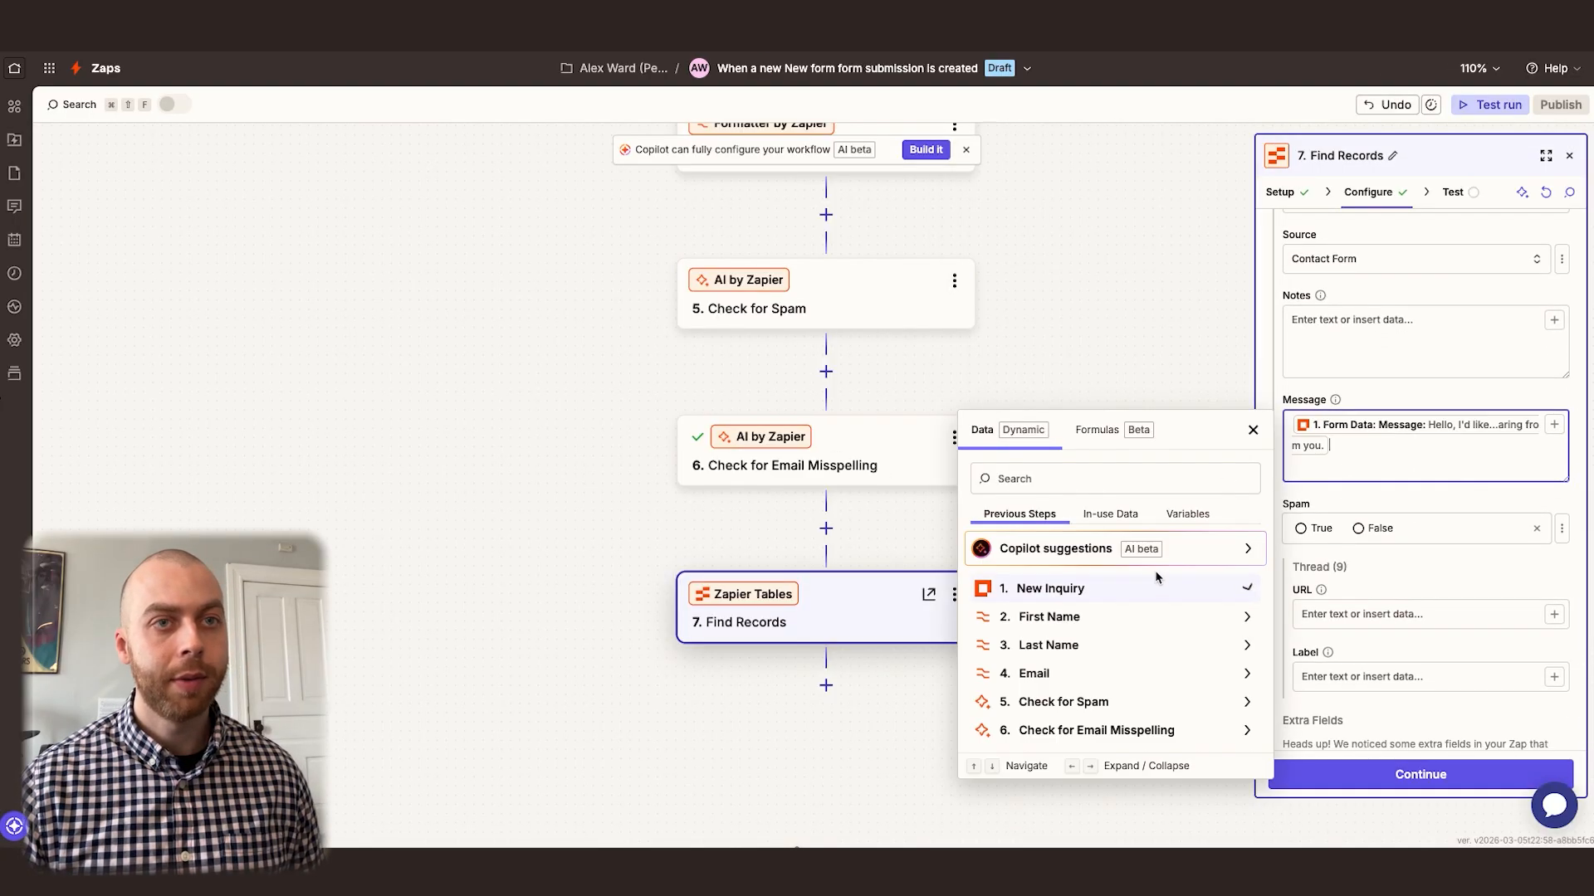
click(1387, 501)
Switch the new record's Spam field to a custom value and map it to the Spam output of Check for Spam
click(1561, 529)
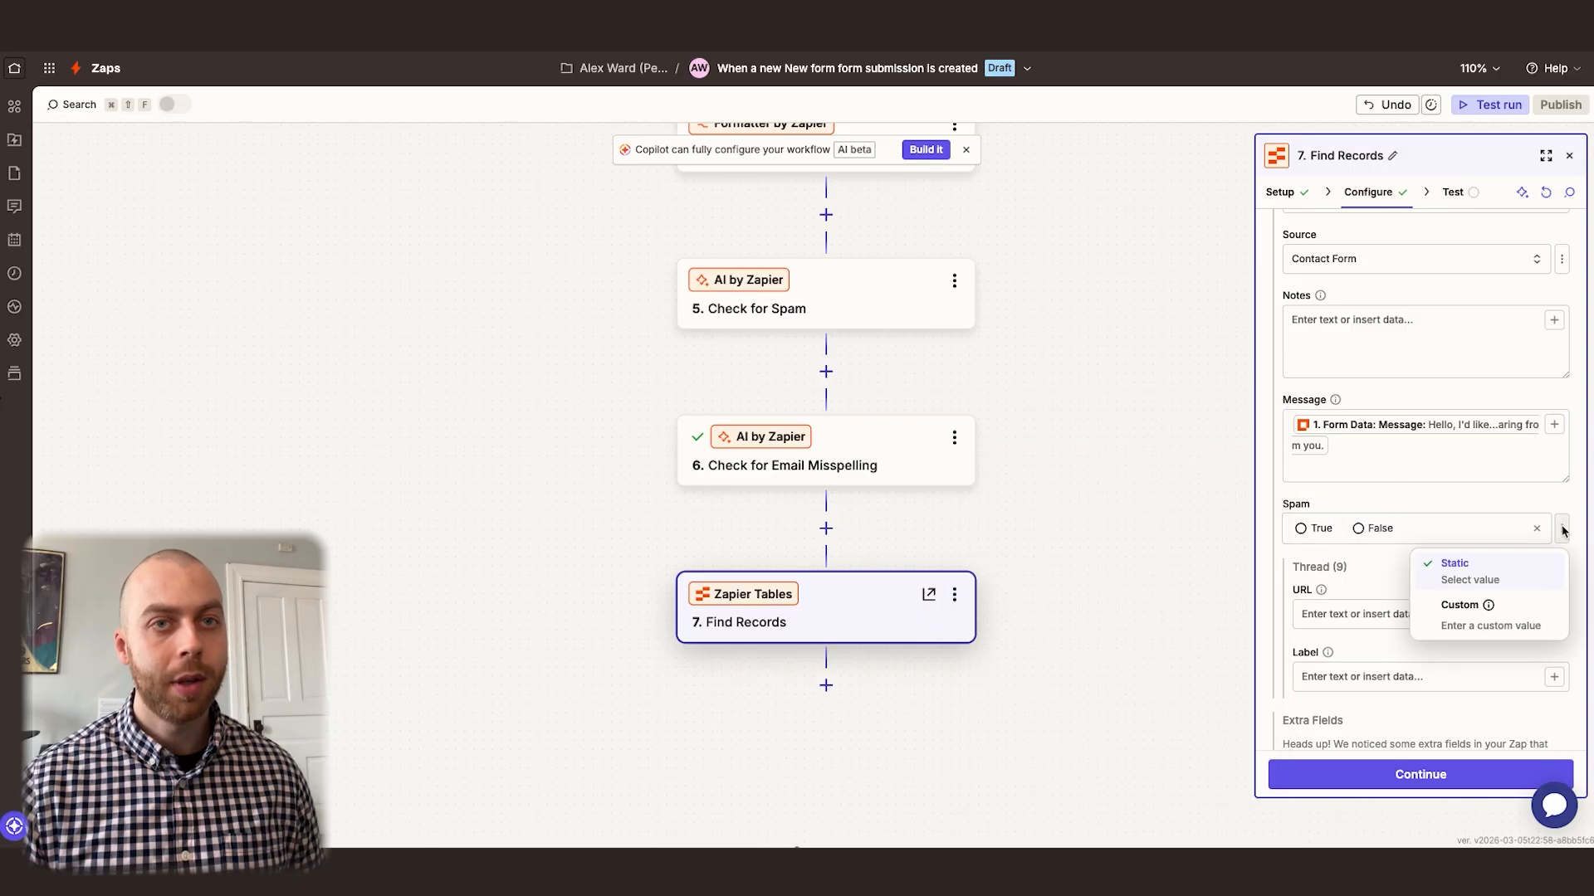
click(1459, 613)
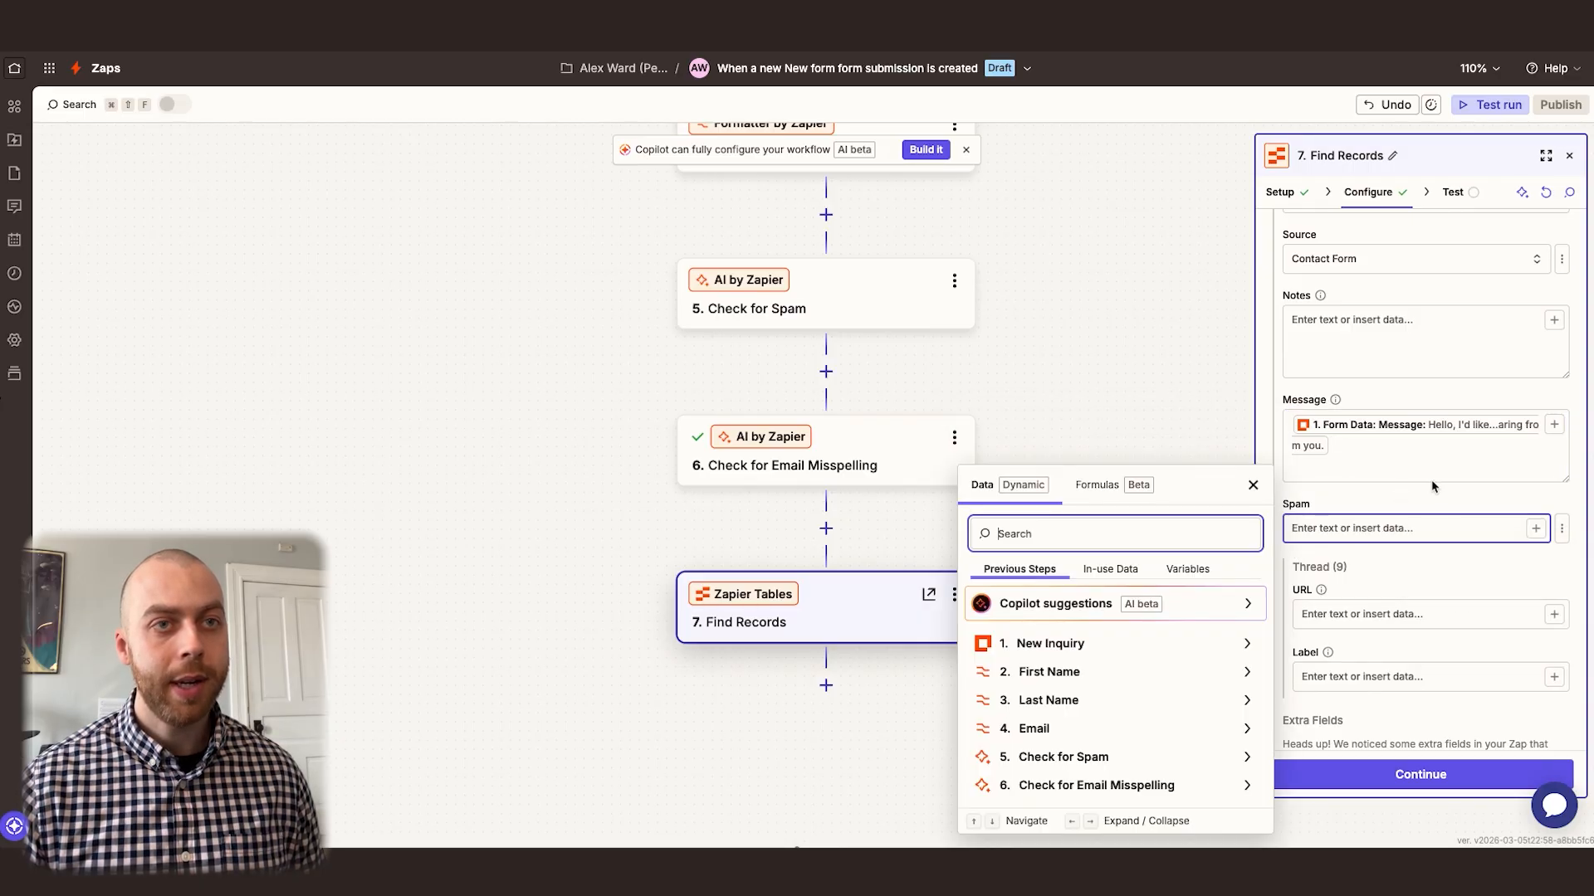
click(1058, 756)
click(1034, 751)
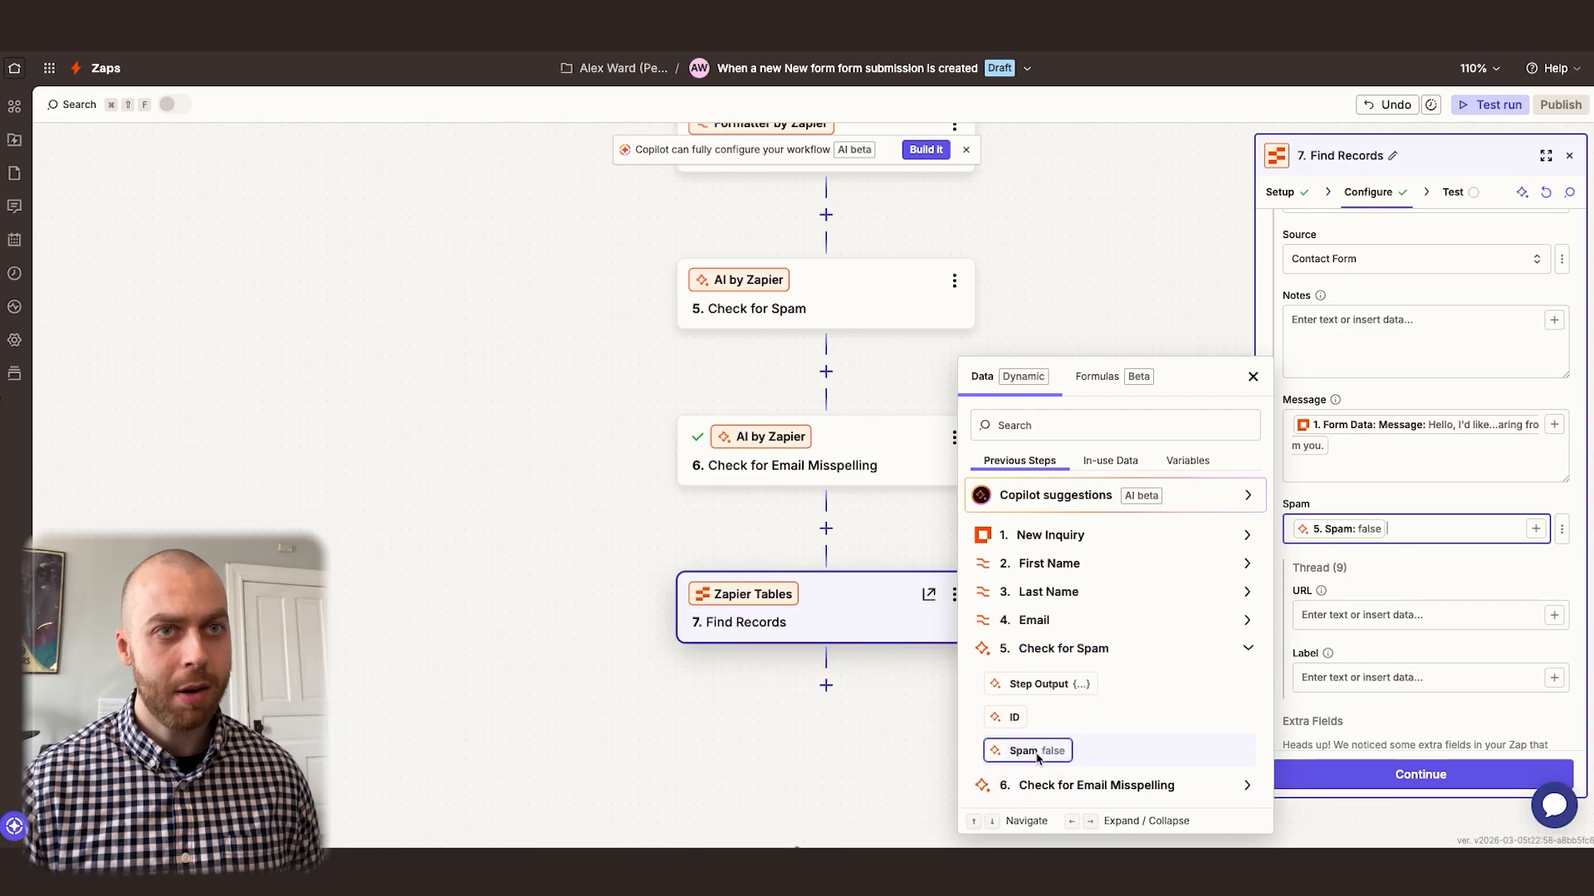
click(1389, 505)
Remove the unused extra fields from the Find Records configuration and review the remaining mapped fields
scroll(1386, 508, down, 5)
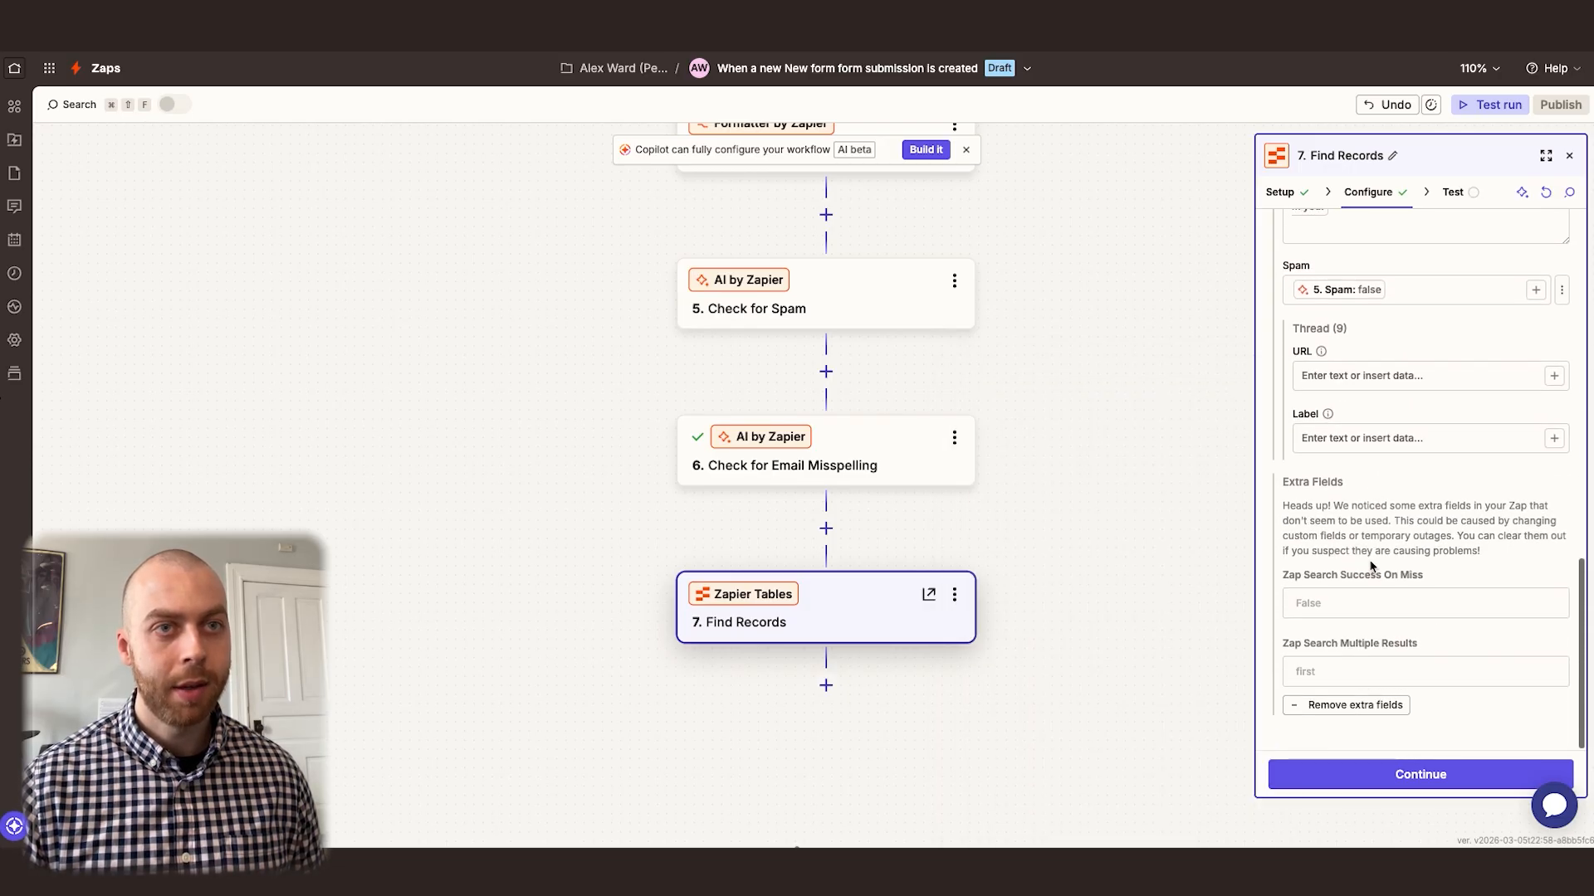
click(1346, 705)
scroll(1378, 614, up, 3)
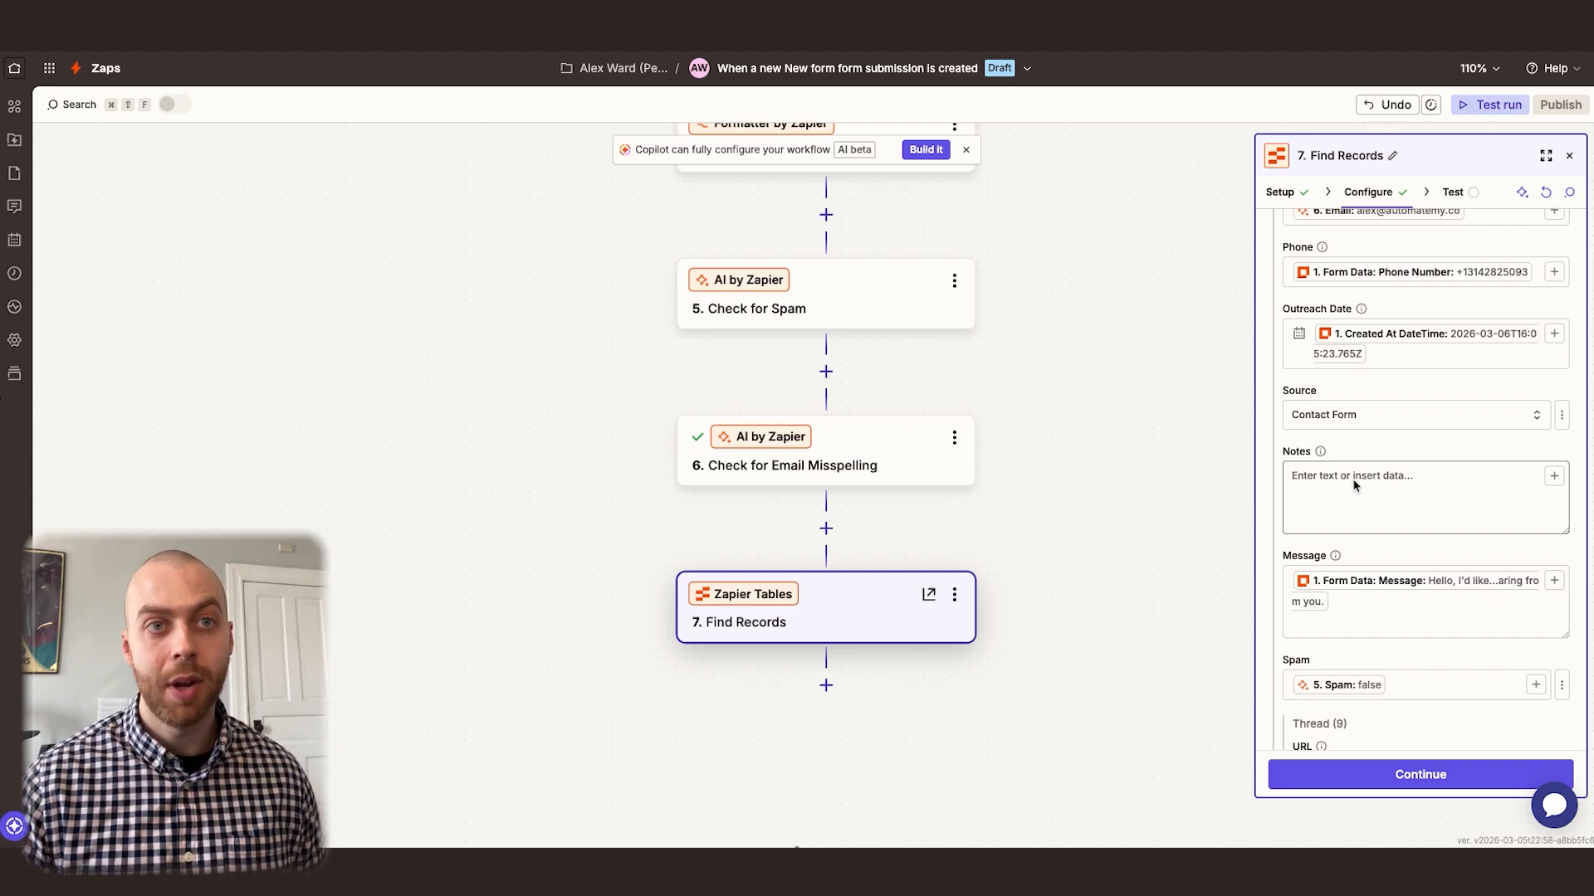
scroll(1353, 486, down, 3)
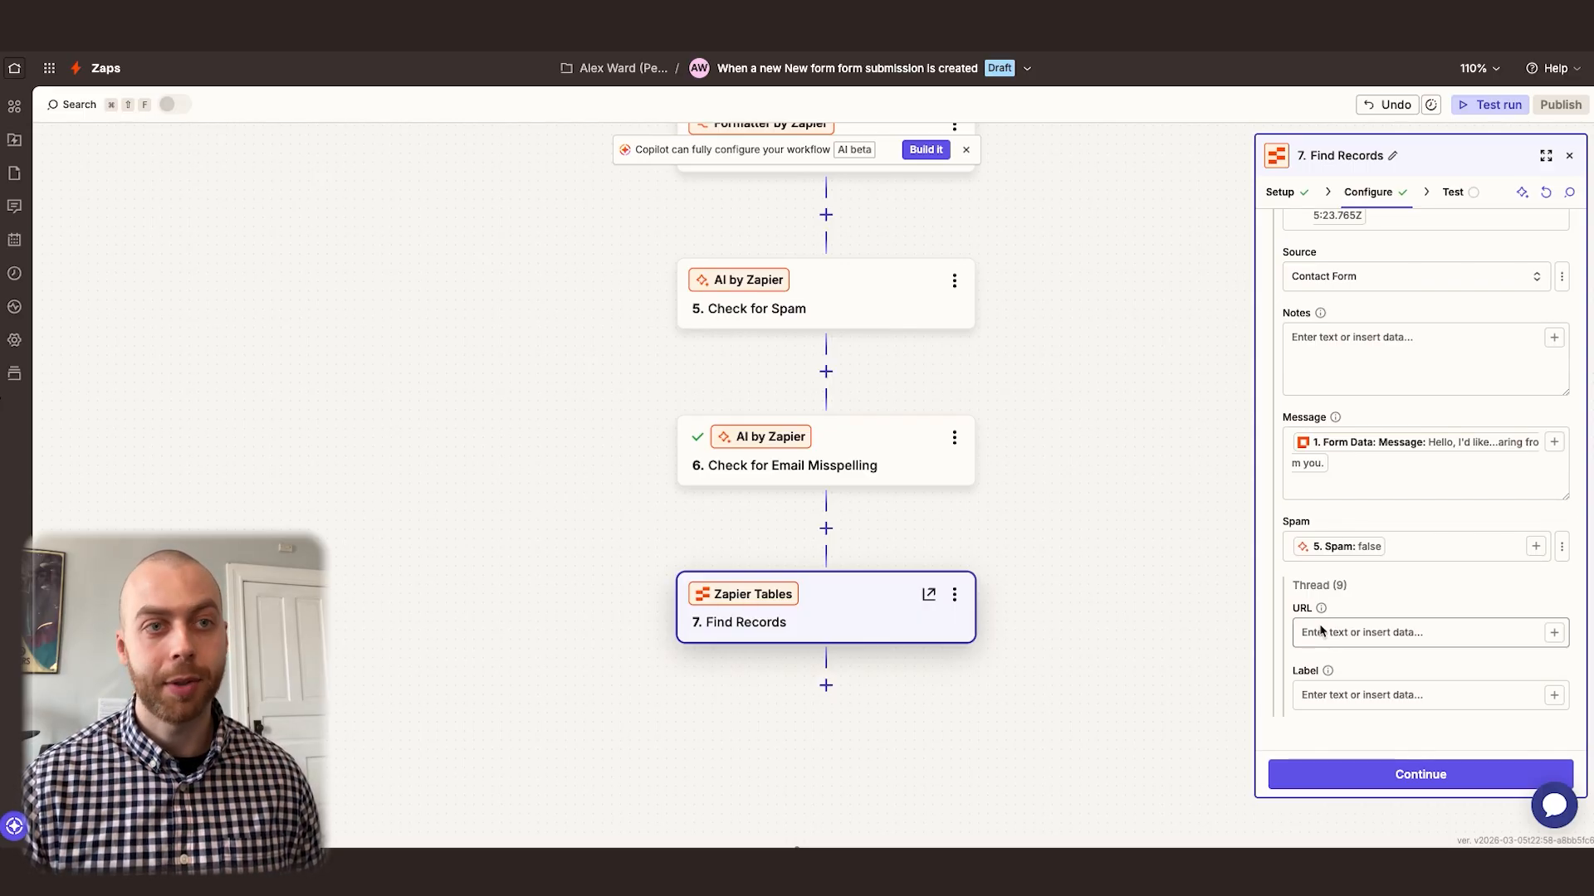
Test the Find Records step with the mapped contact data
scroll(1417, 415, up, 10)
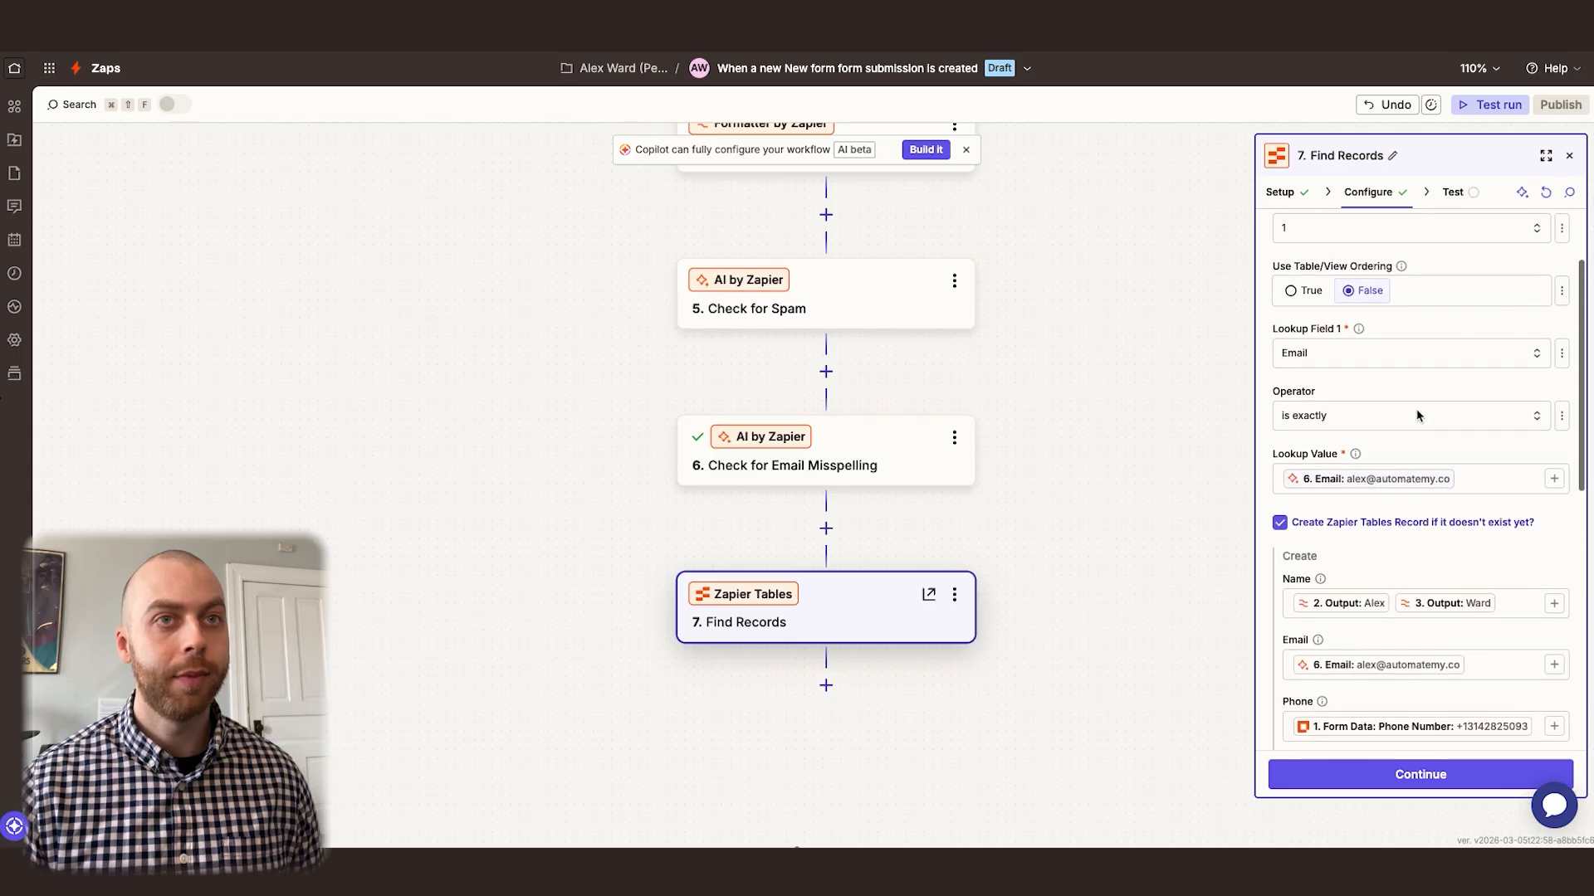
click(1459, 198)
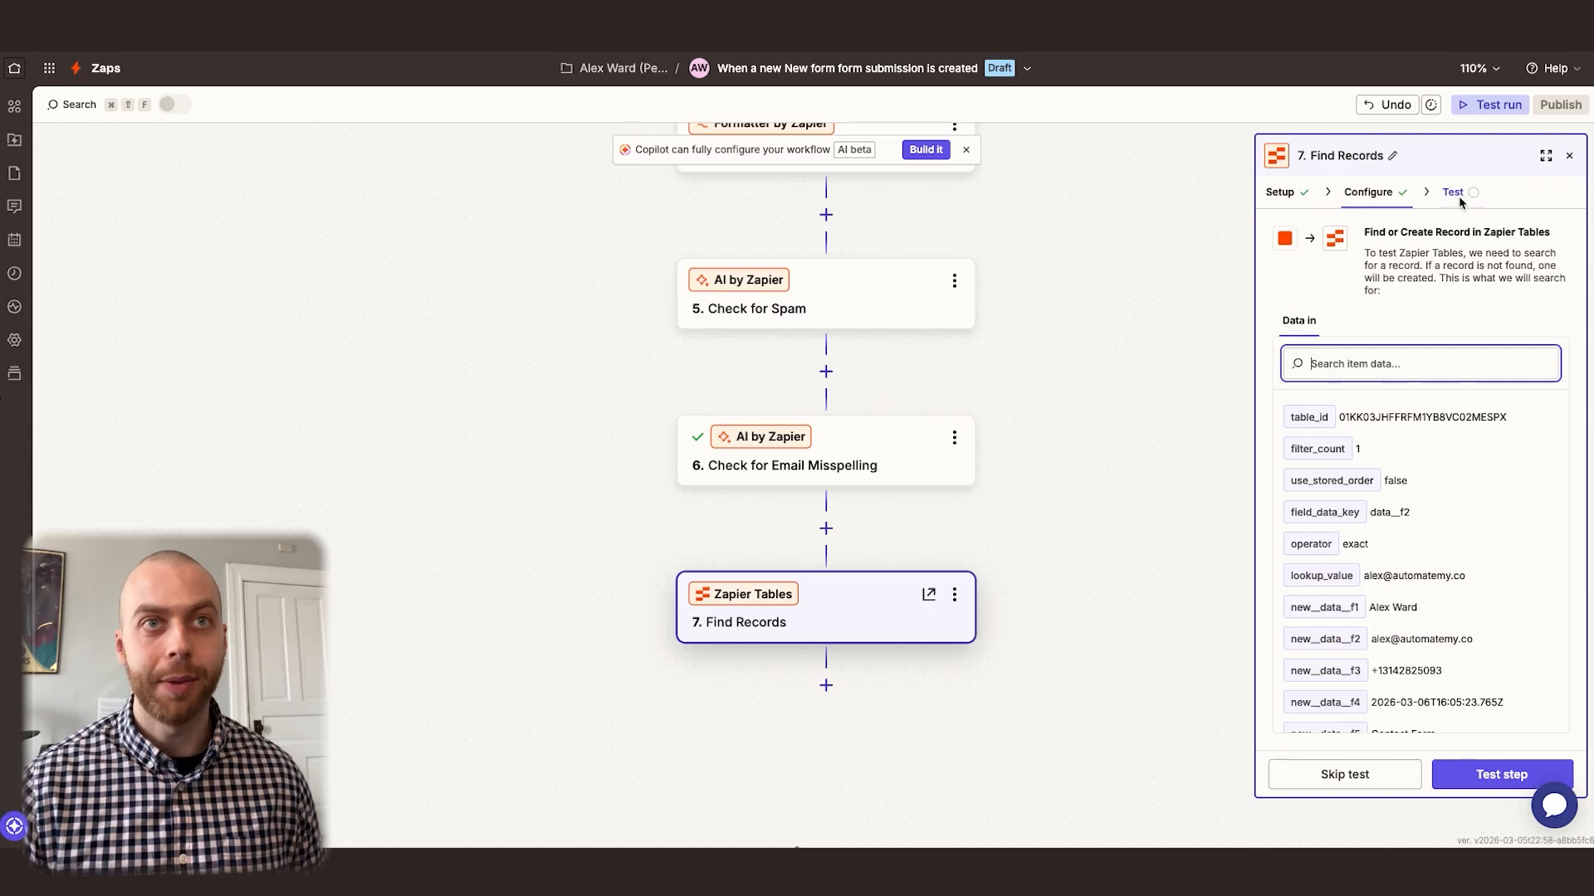
click(1483, 780)
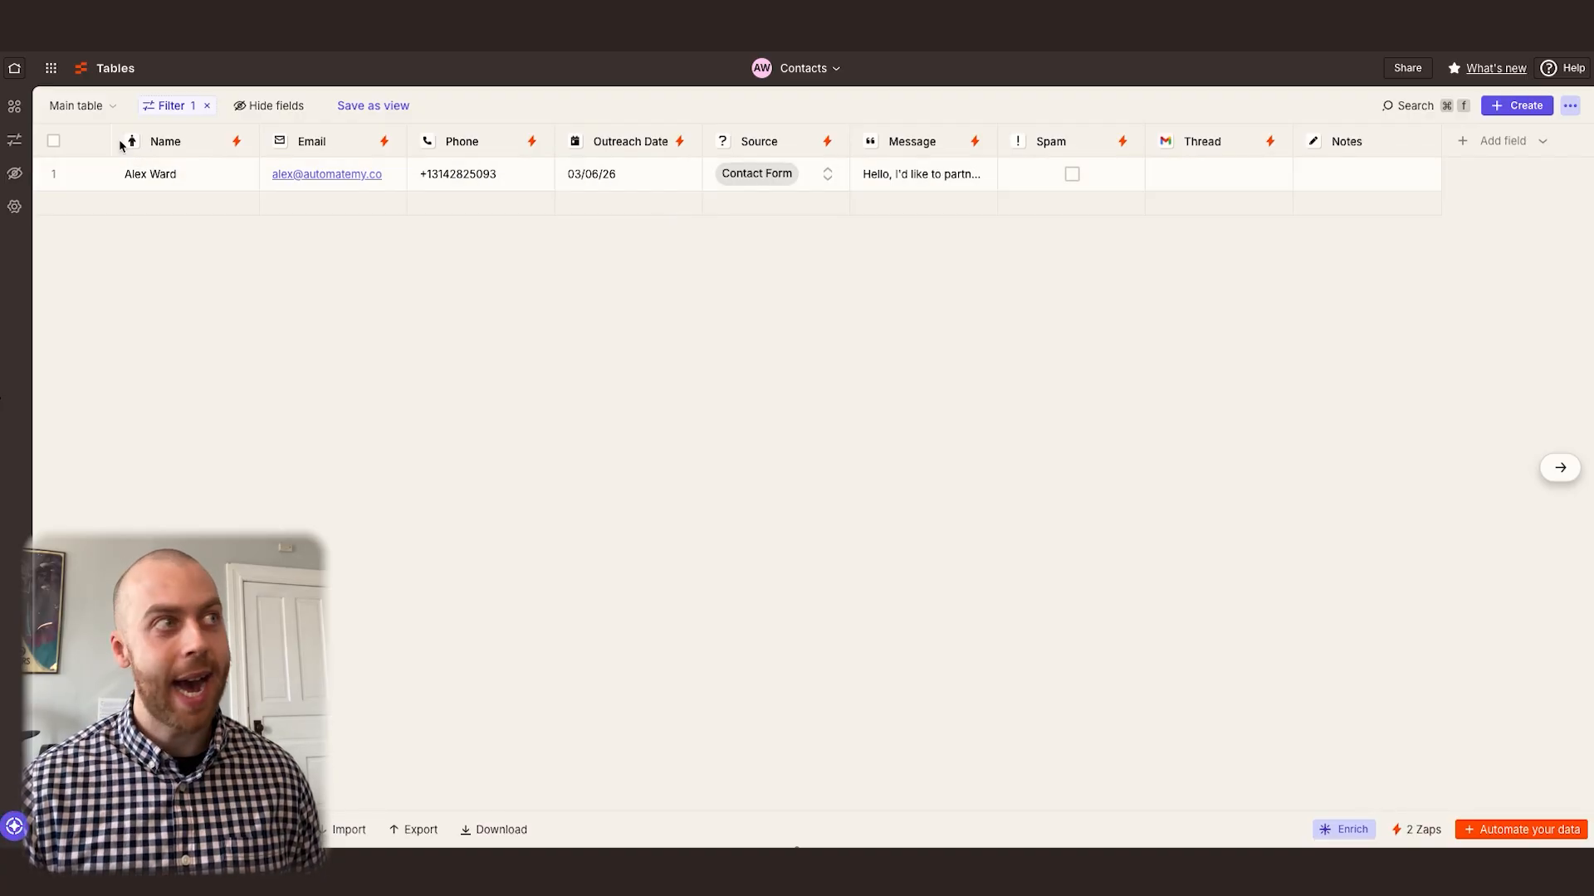
In Zapier Tables, examine the filter conditions of the Contacts main table and of the Spam view
click(83, 105)
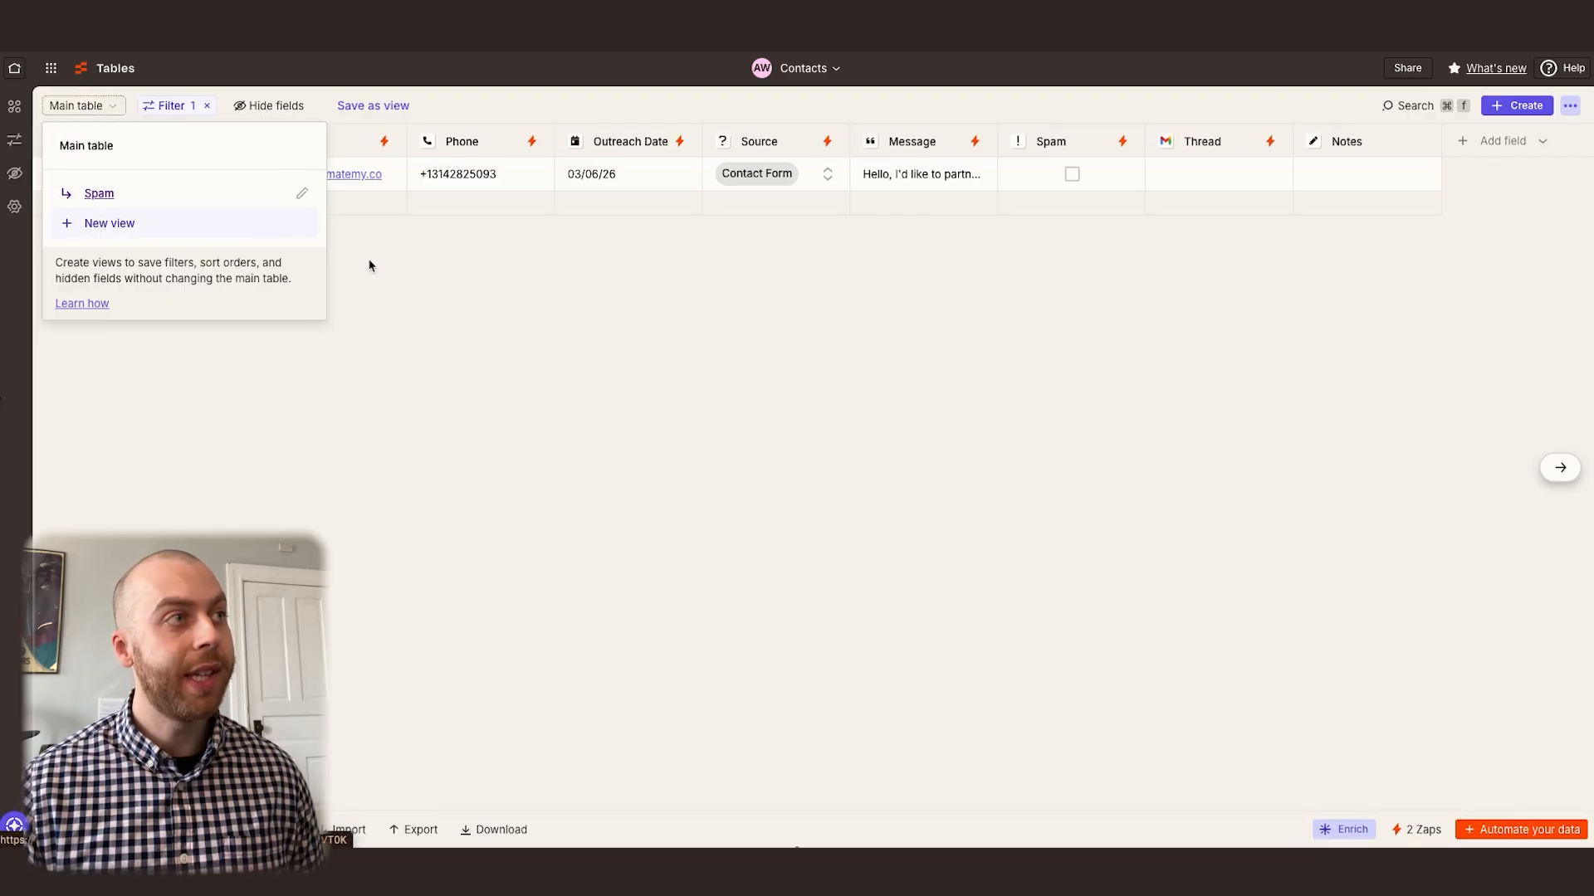
click(170, 106)
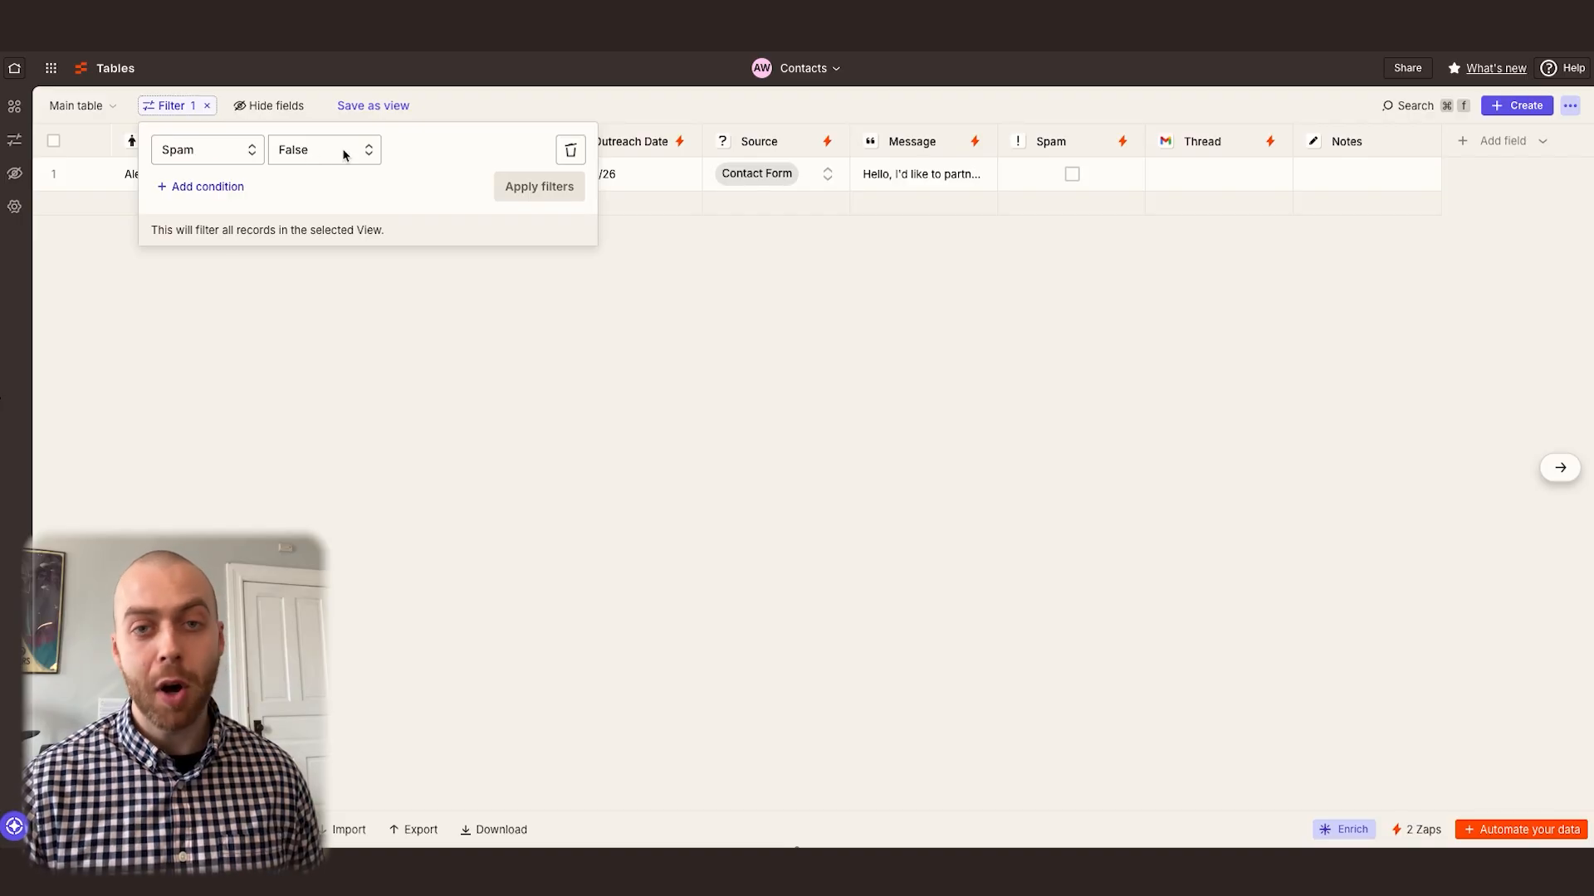
click(647, 178)
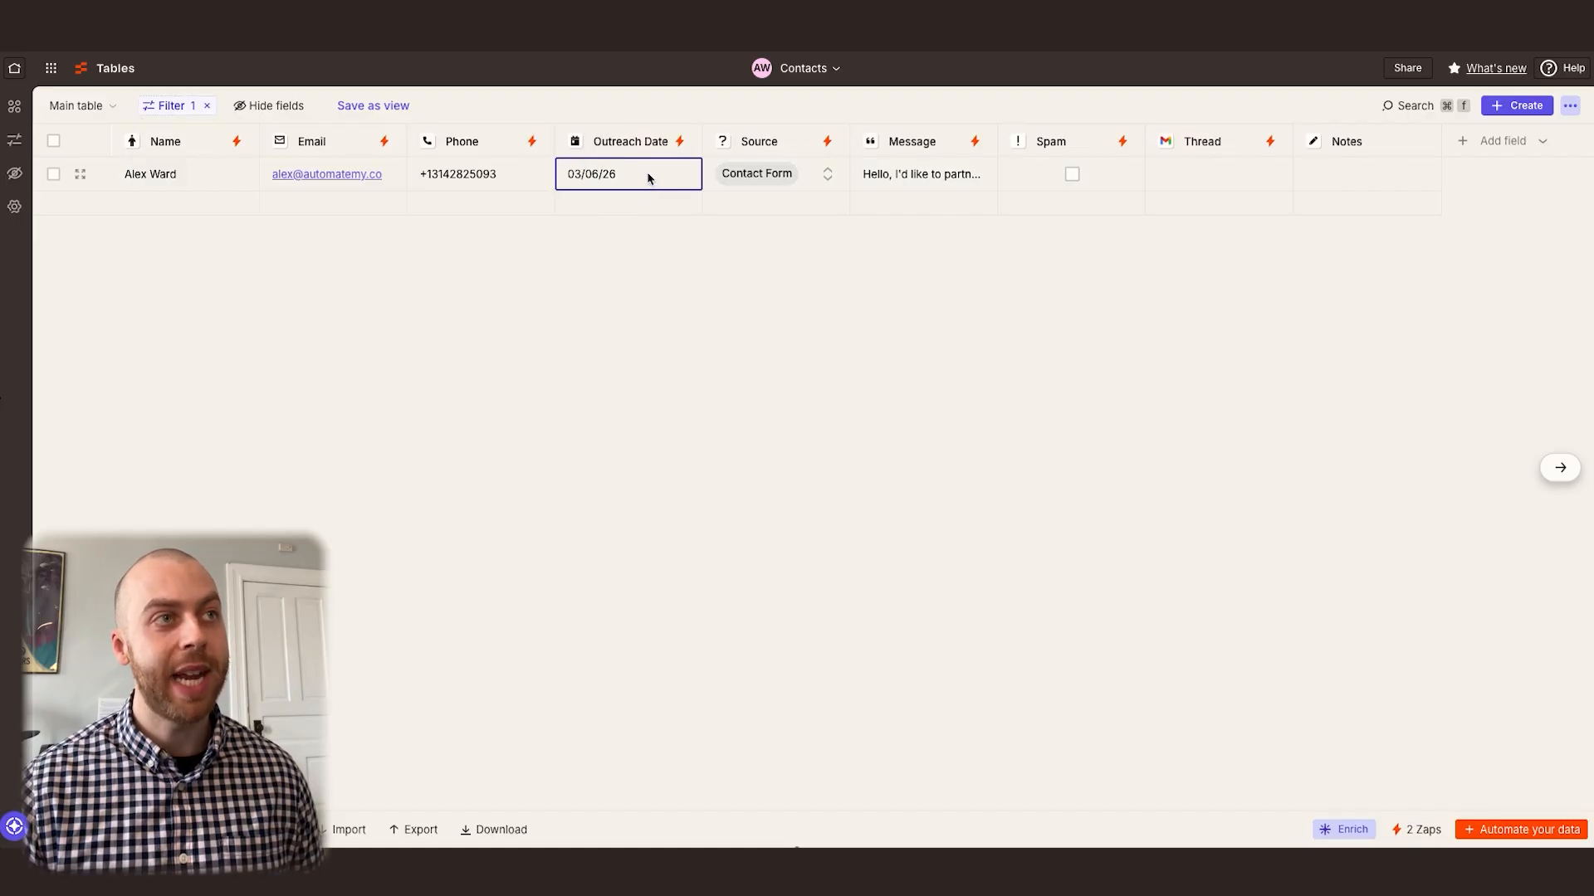
click(107, 107)
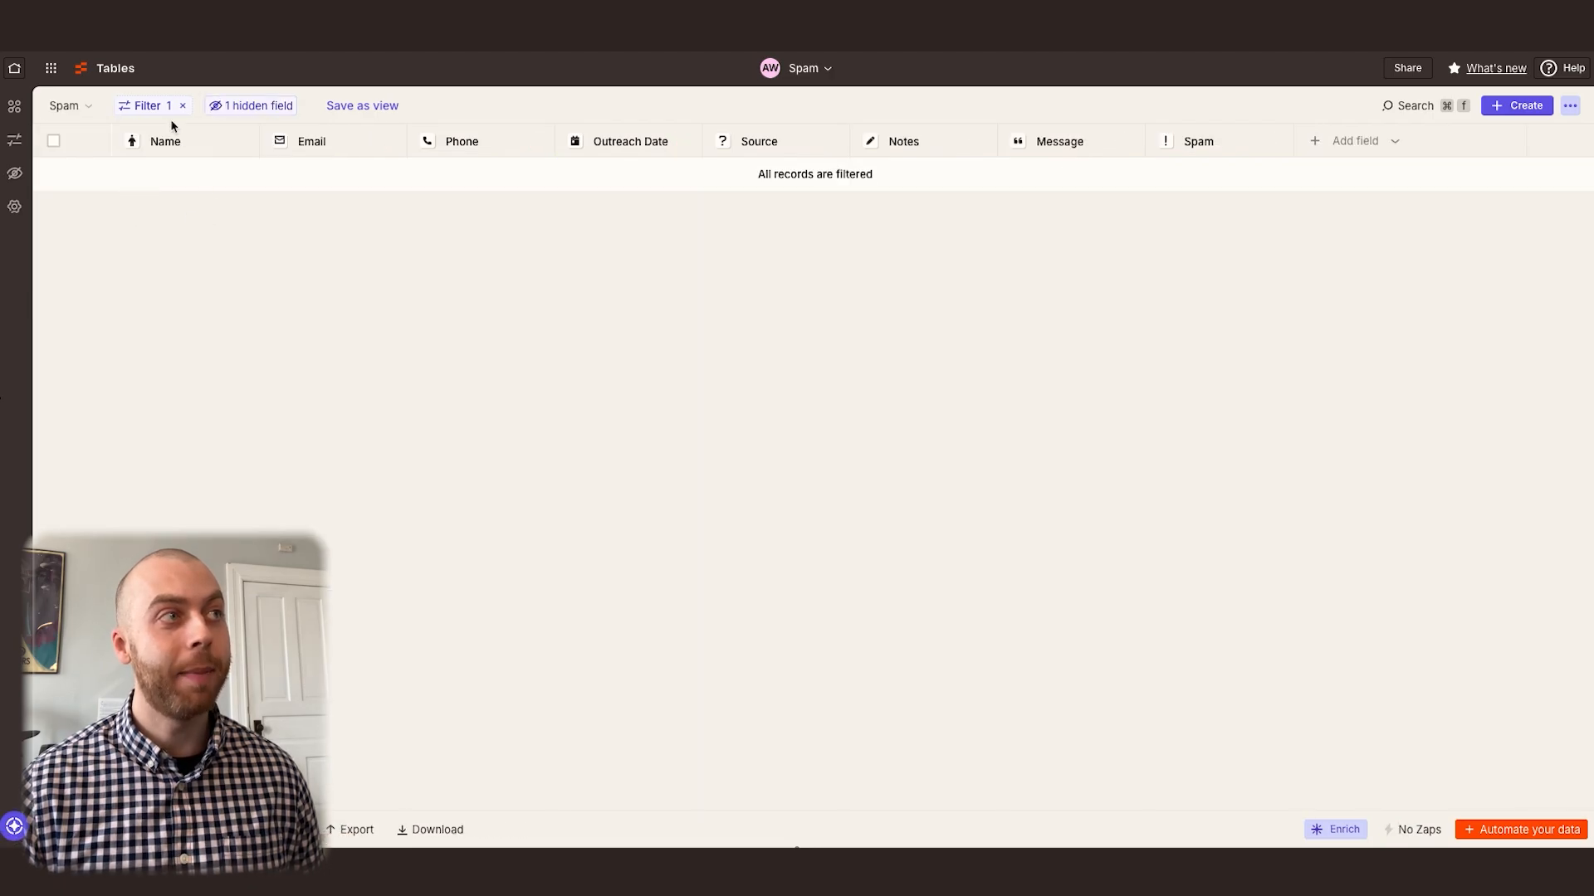
click(144, 107)
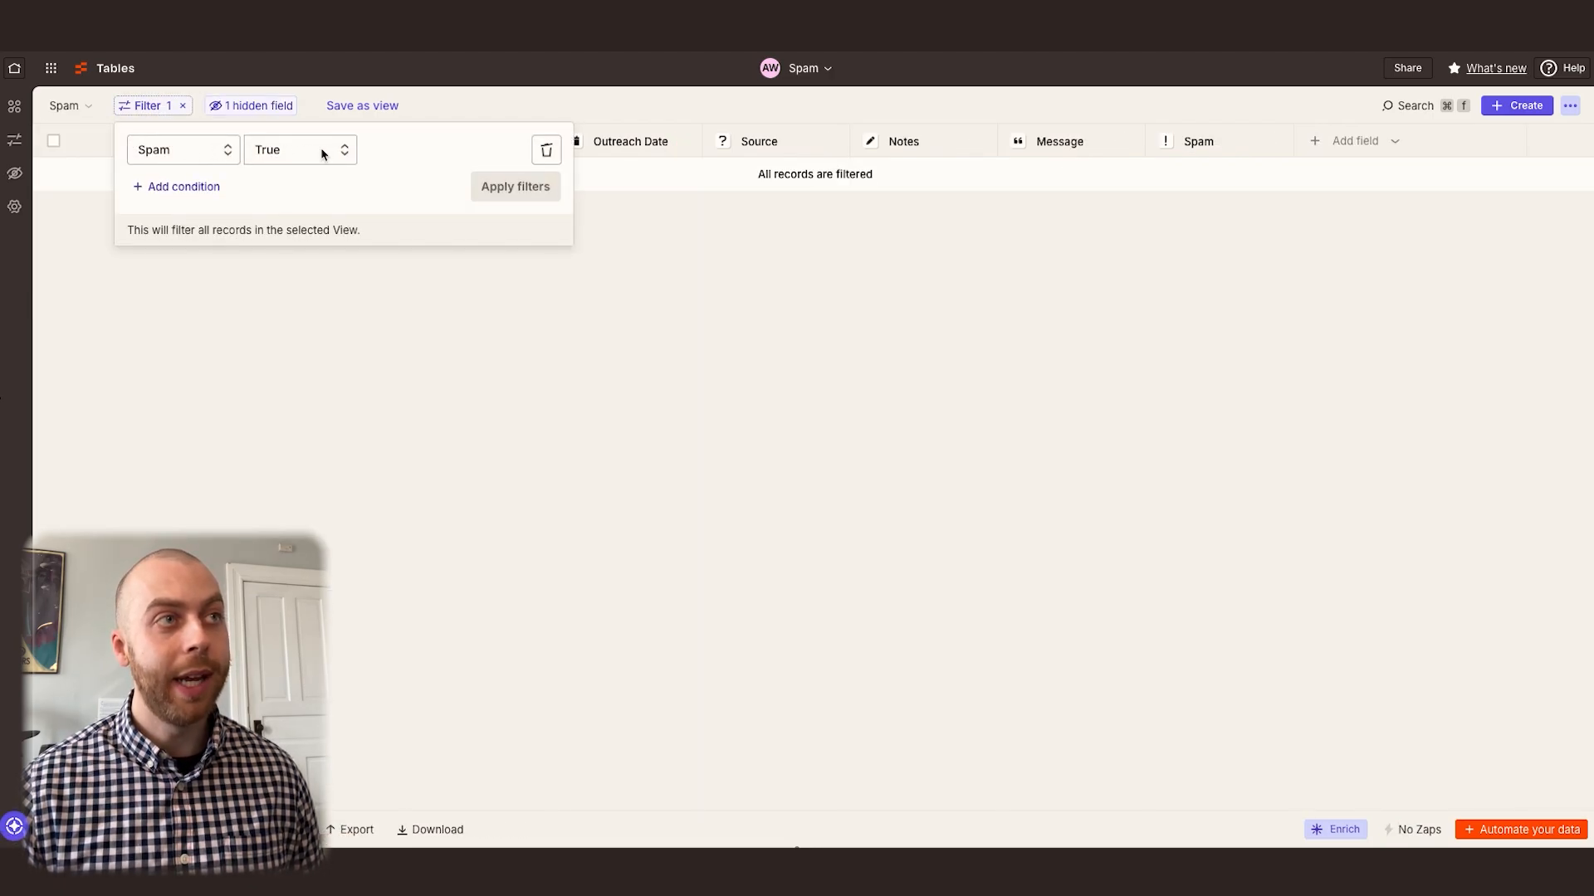
click(731, 245)
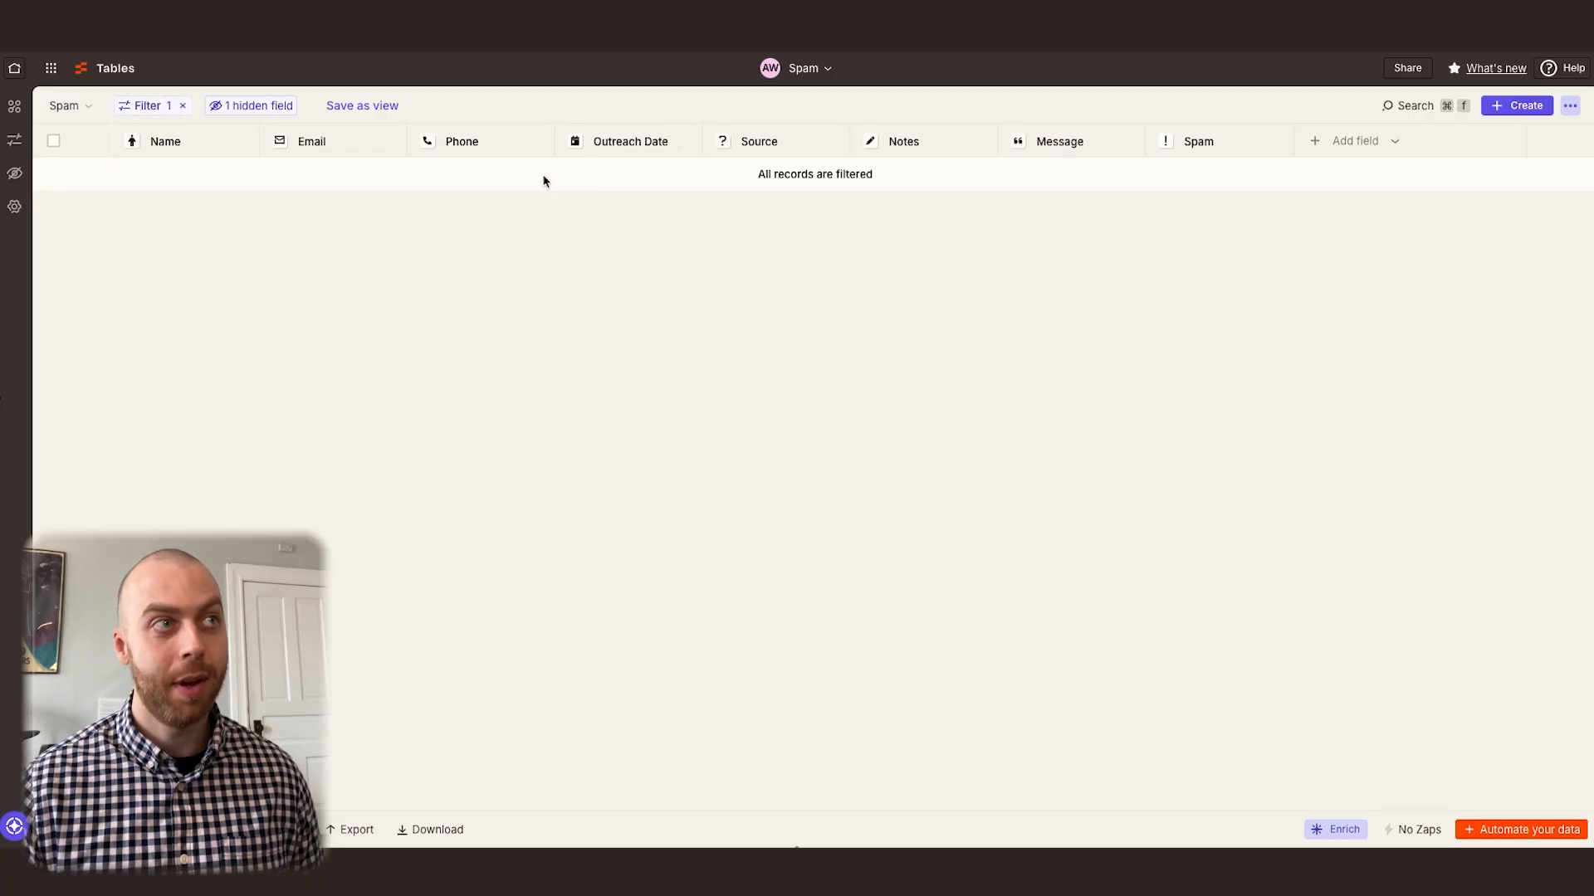
Return to the main table, mark the new contact's record as spam, and open the Spam view
click(67, 106)
click(88, 142)
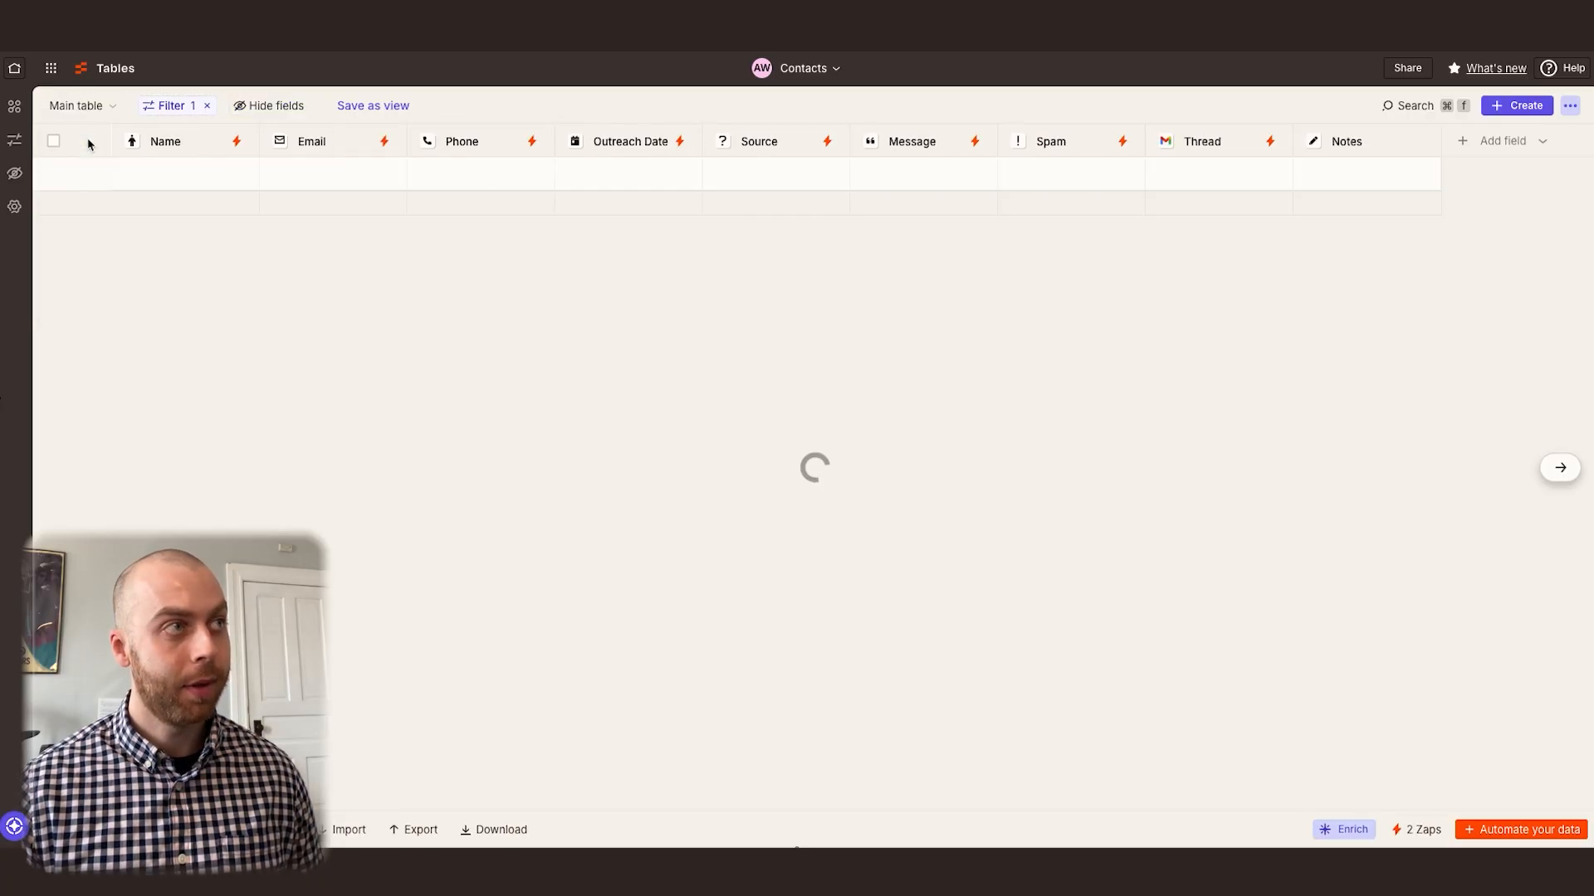
click(1072, 175)
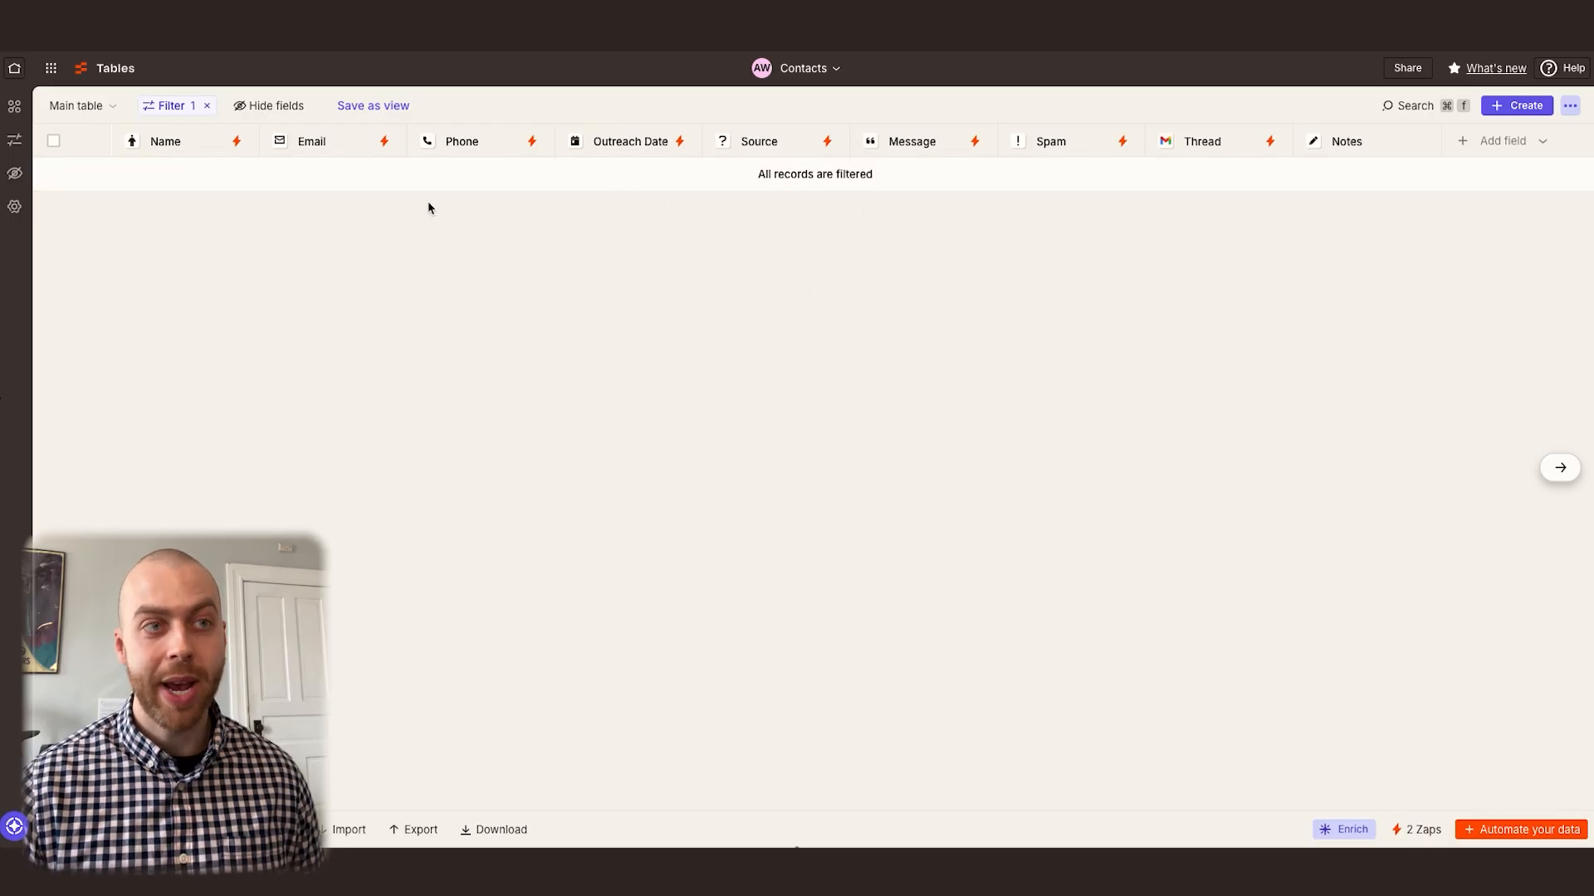
click(83, 107)
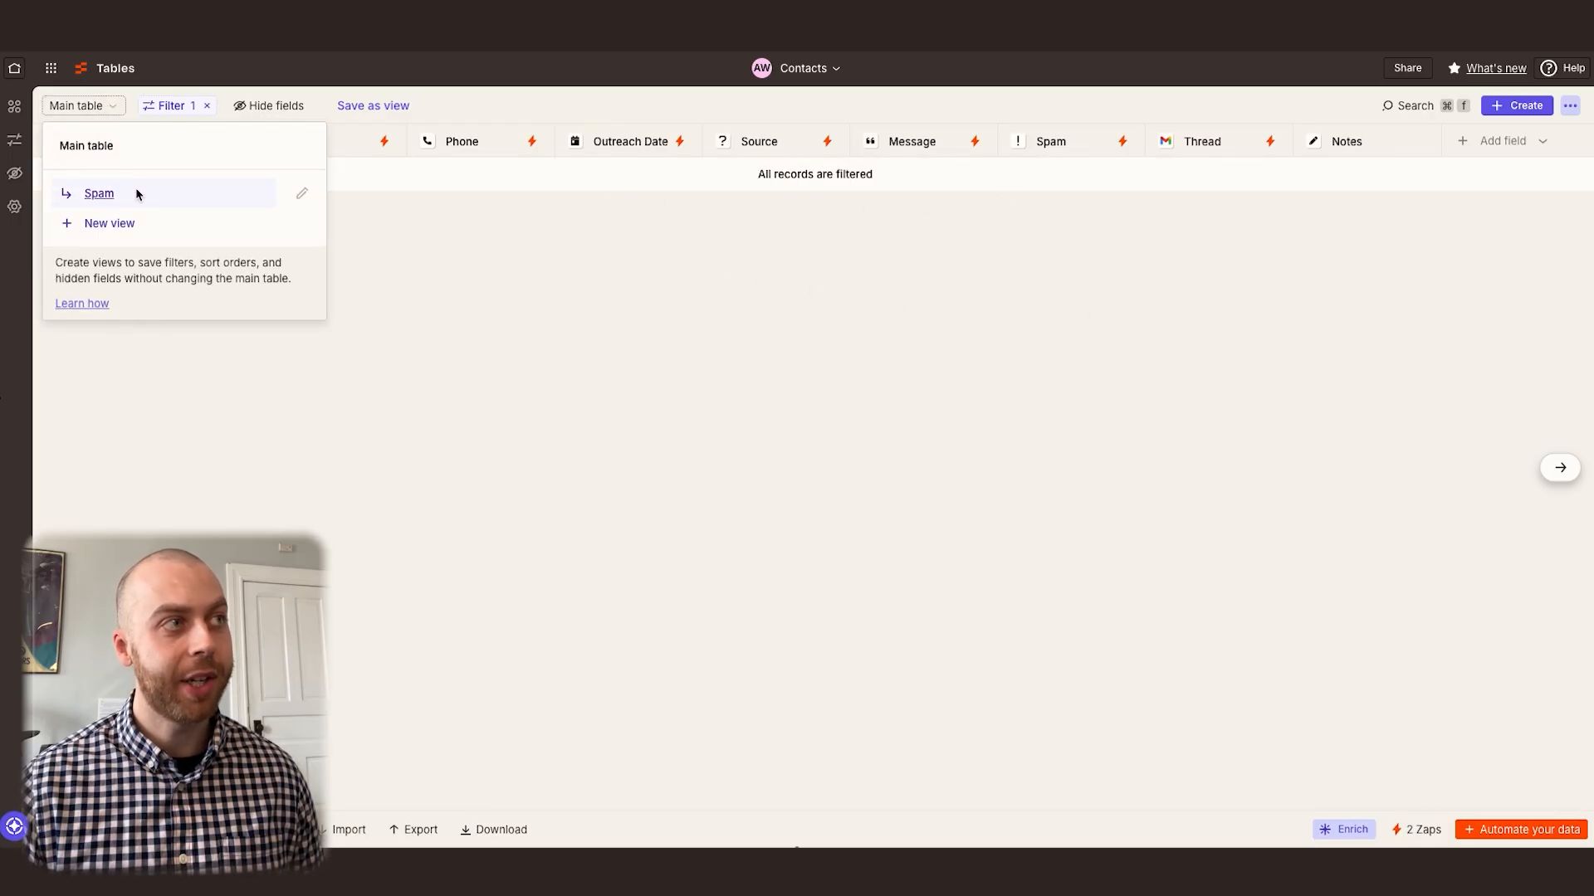
click(137, 193)
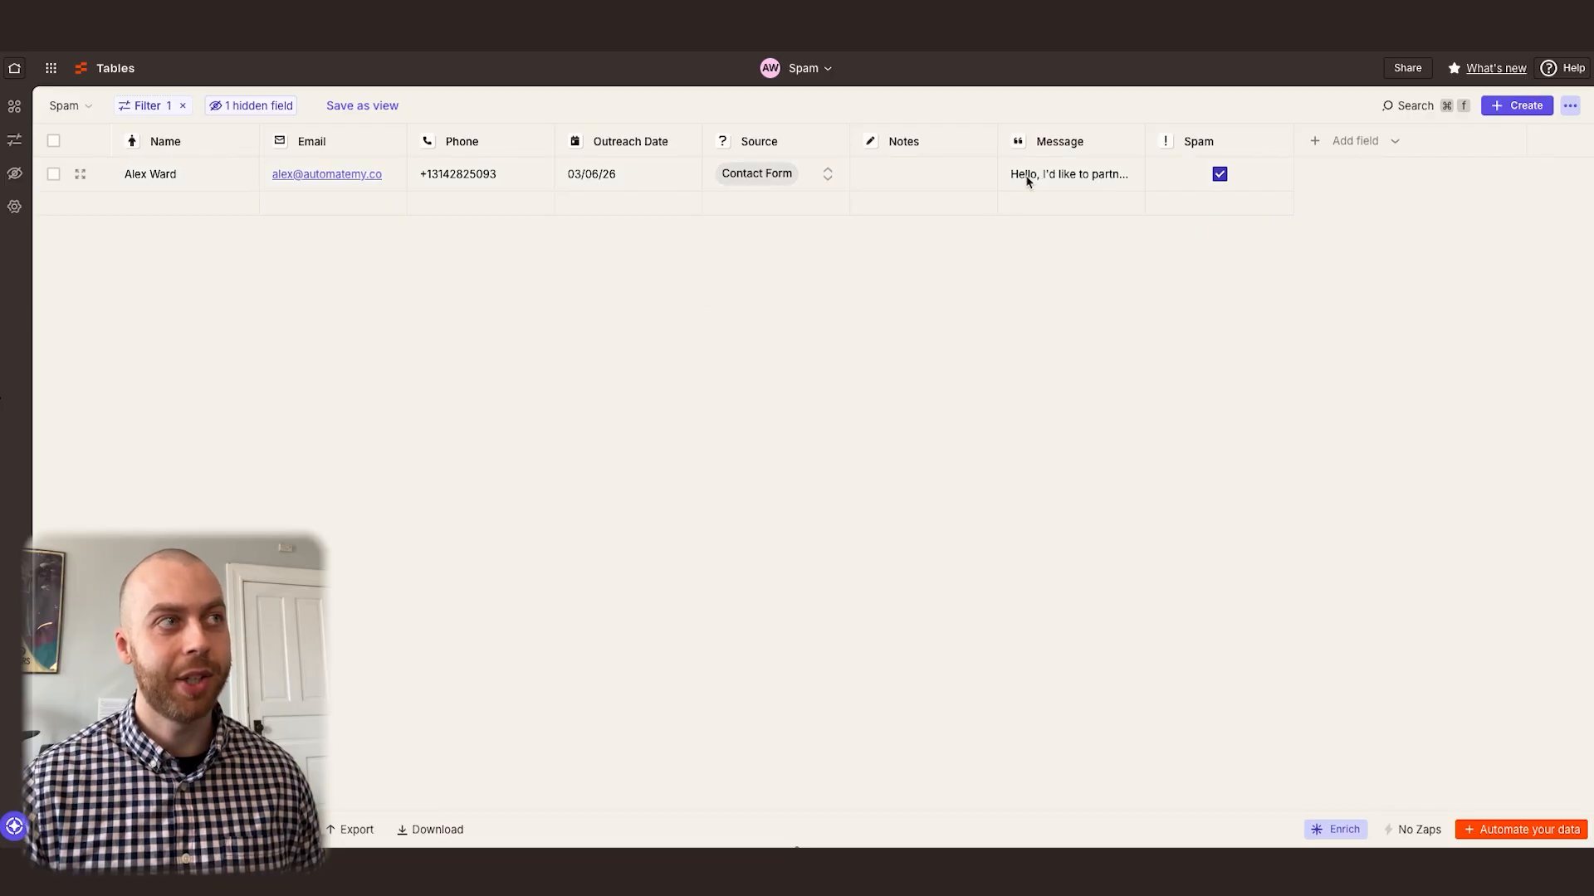
Unmark the contact's record as spam in the Spam view and return to the main table
click(1219, 174)
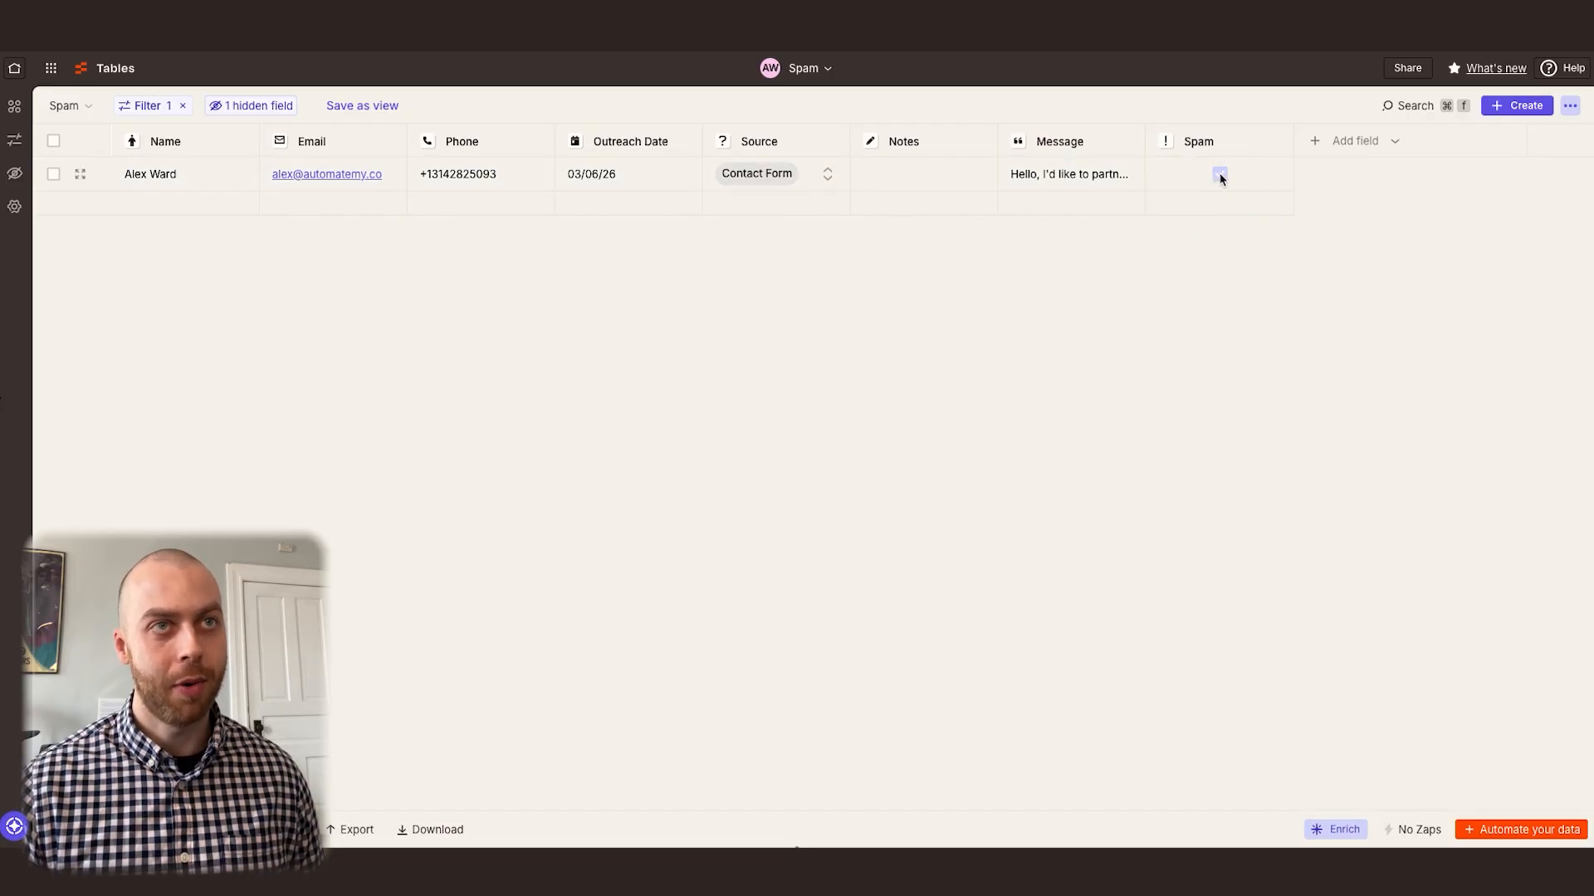
click(77, 106)
click(98, 147)
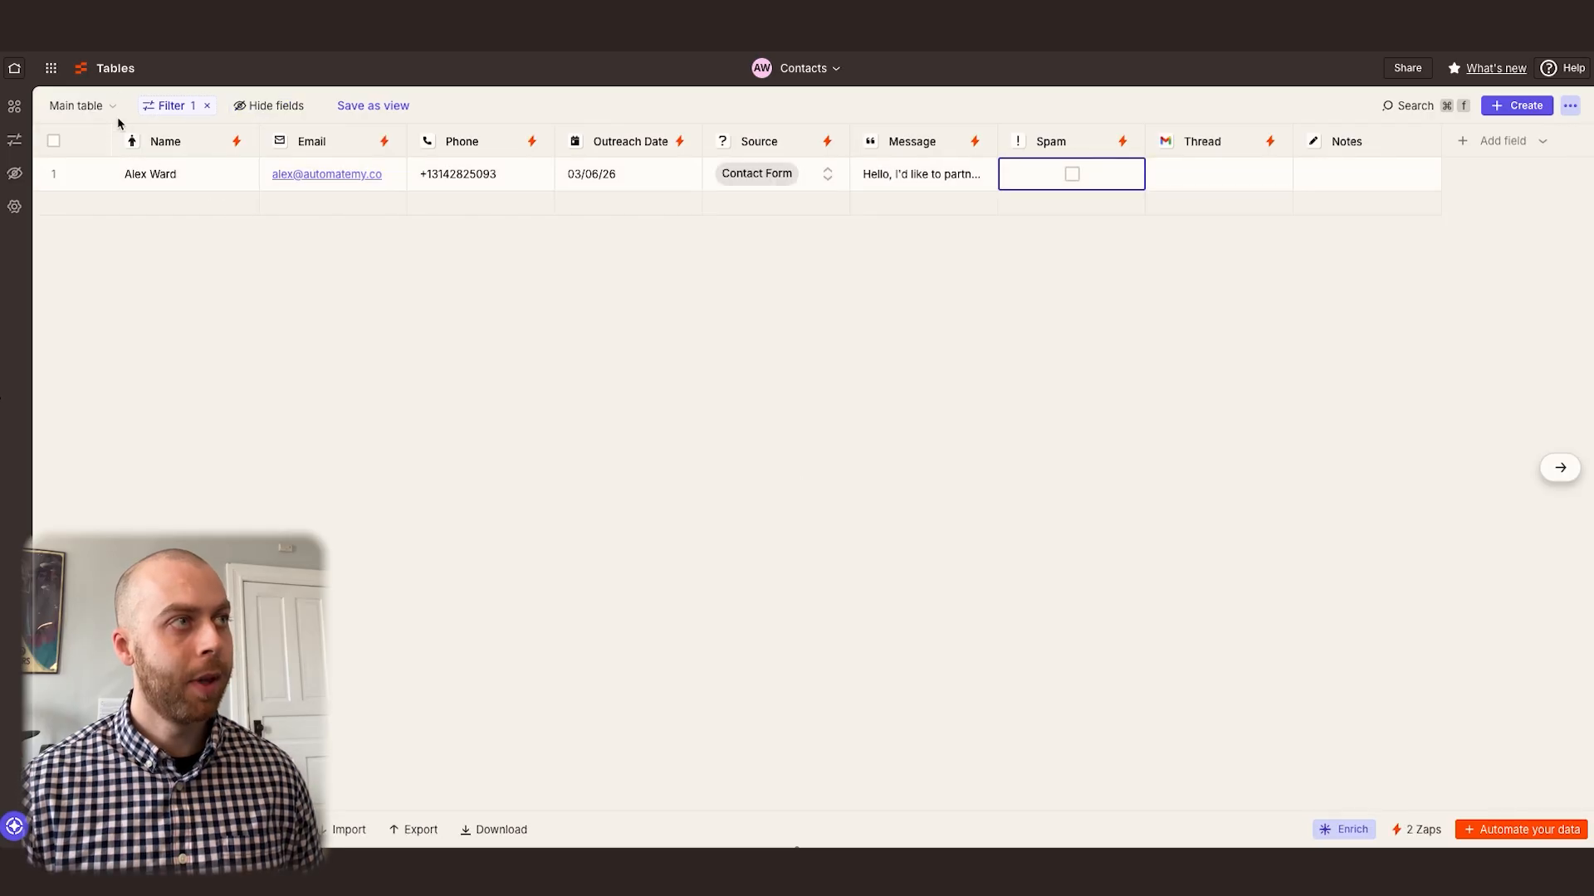
click(98, 107)
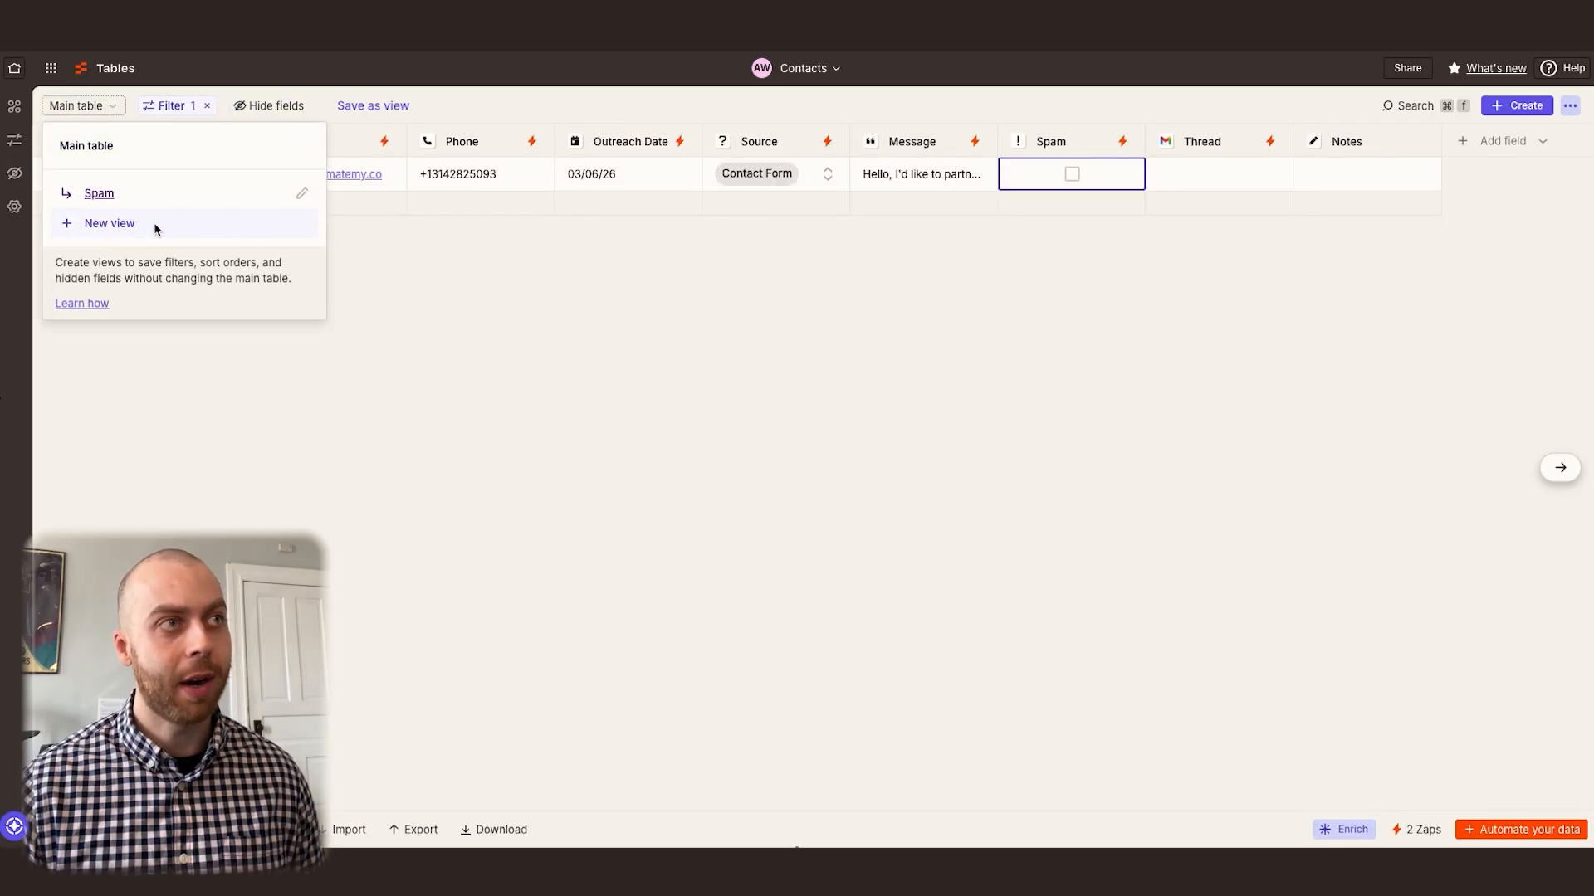
click(471, 249)
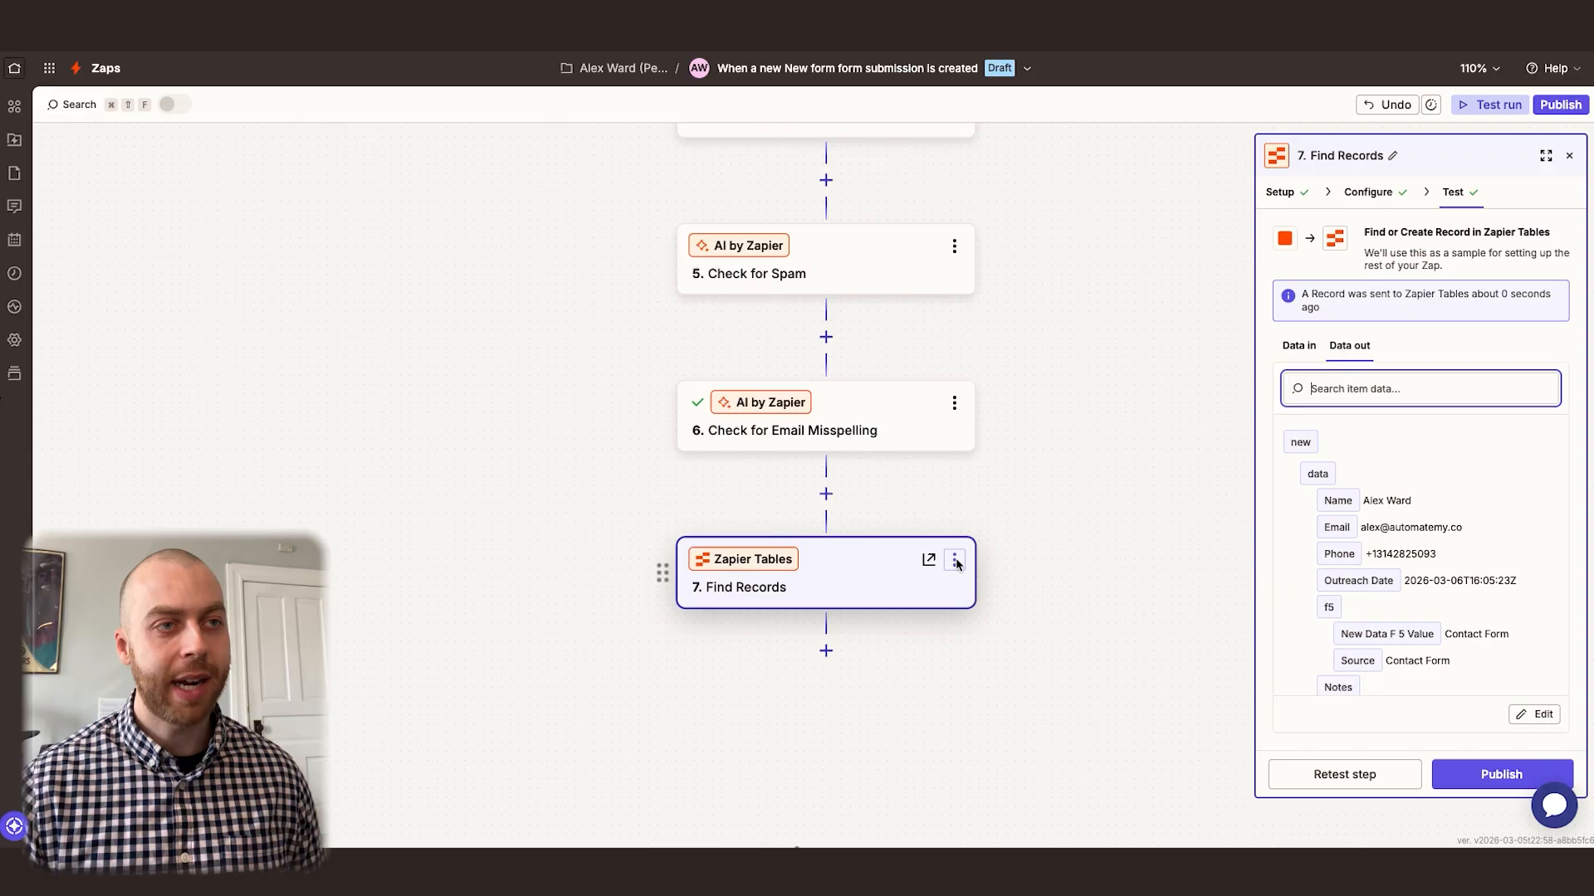
Back in the Zap editor, rename the Find Records step to "Find or Add Contact Message"
click(953, 560)
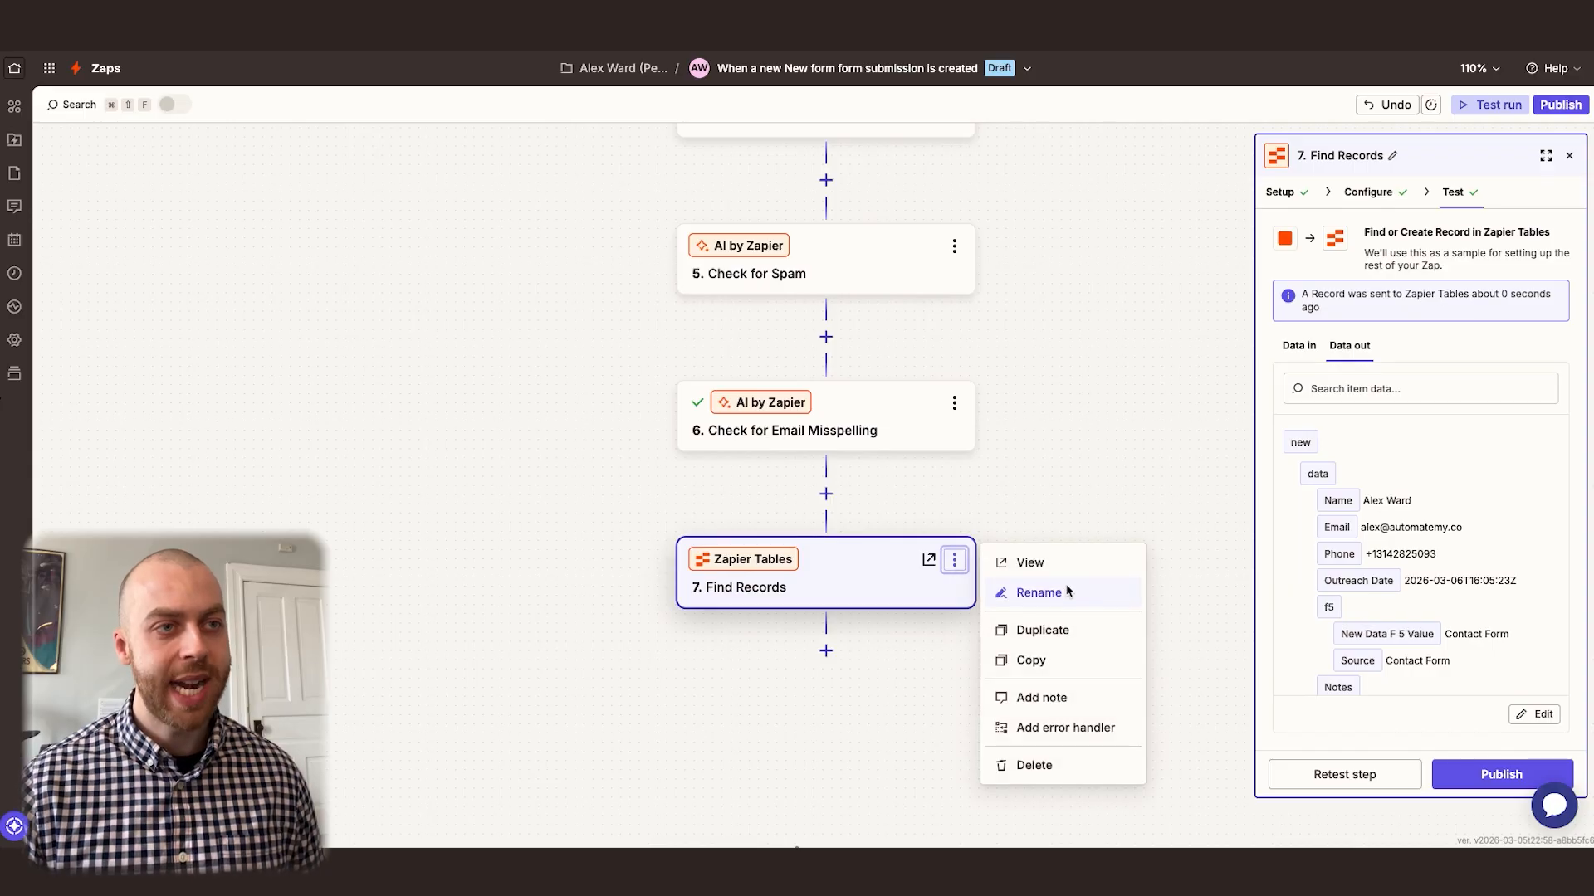
click(1038, 592)
text(Find or Add Contact Message)
key(Return)
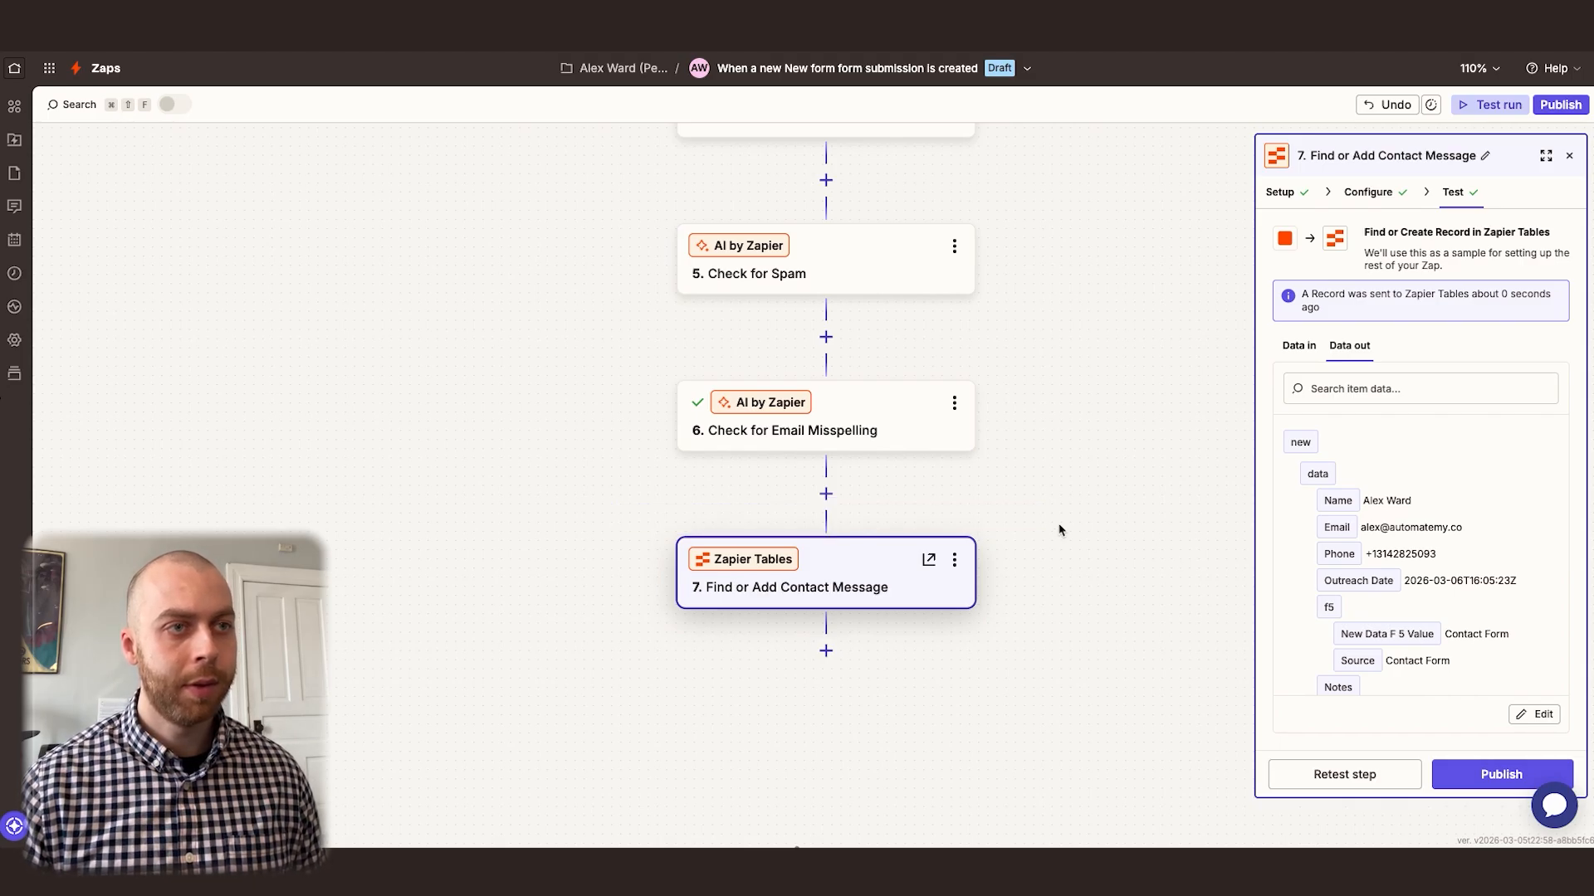
Add a Paths step after Find or Add Contact Message and rename Path A to "Spam"
scroll(1058, 529, down, 3)
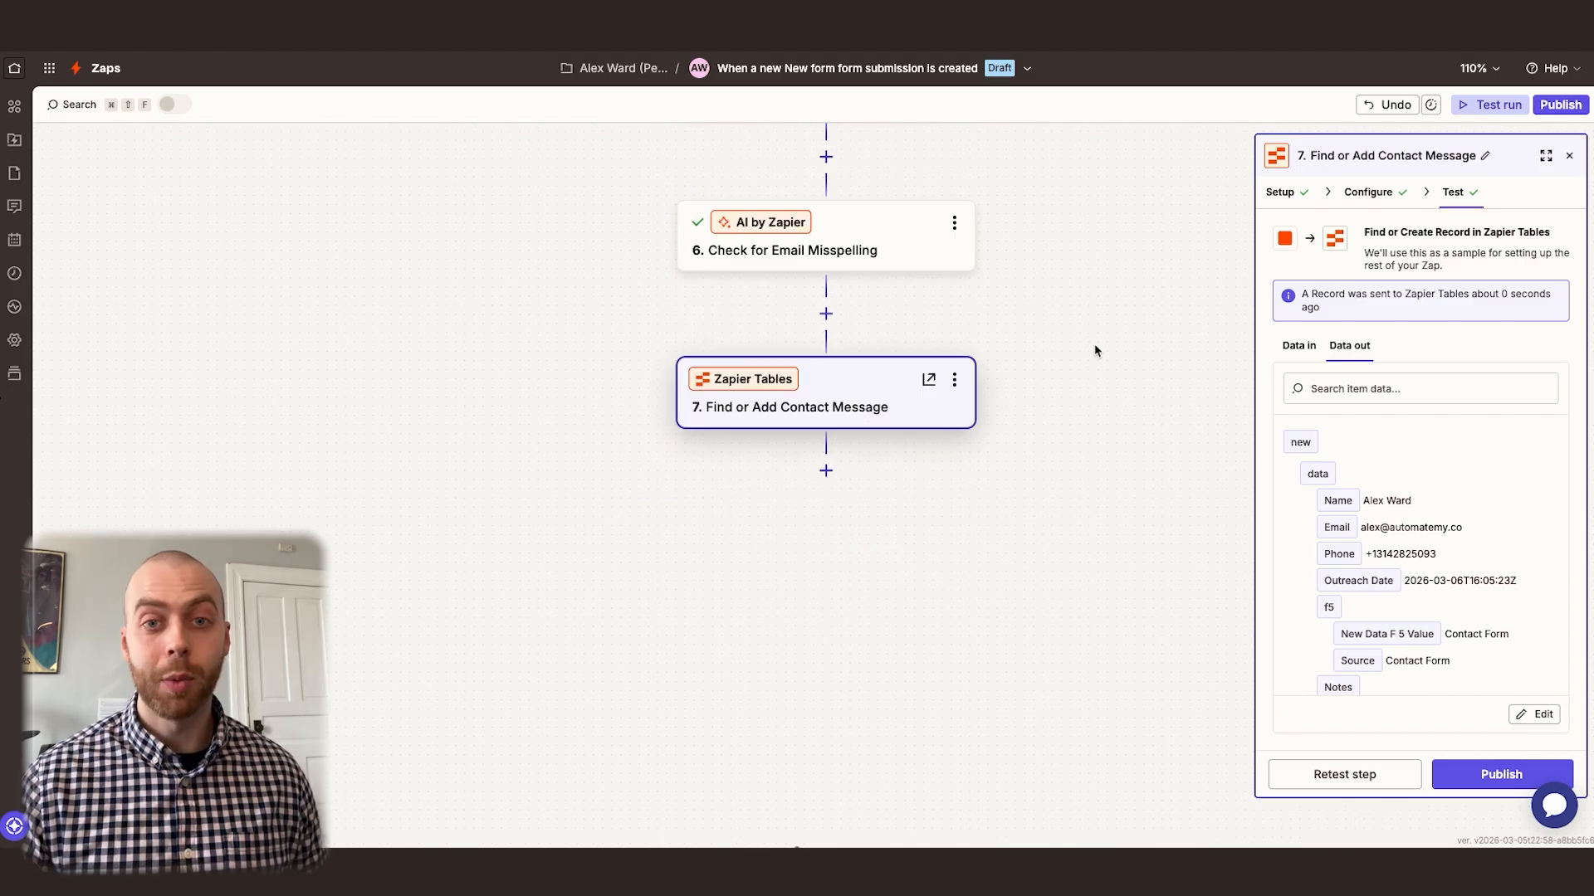
click(826, 471)
click(908, 428)
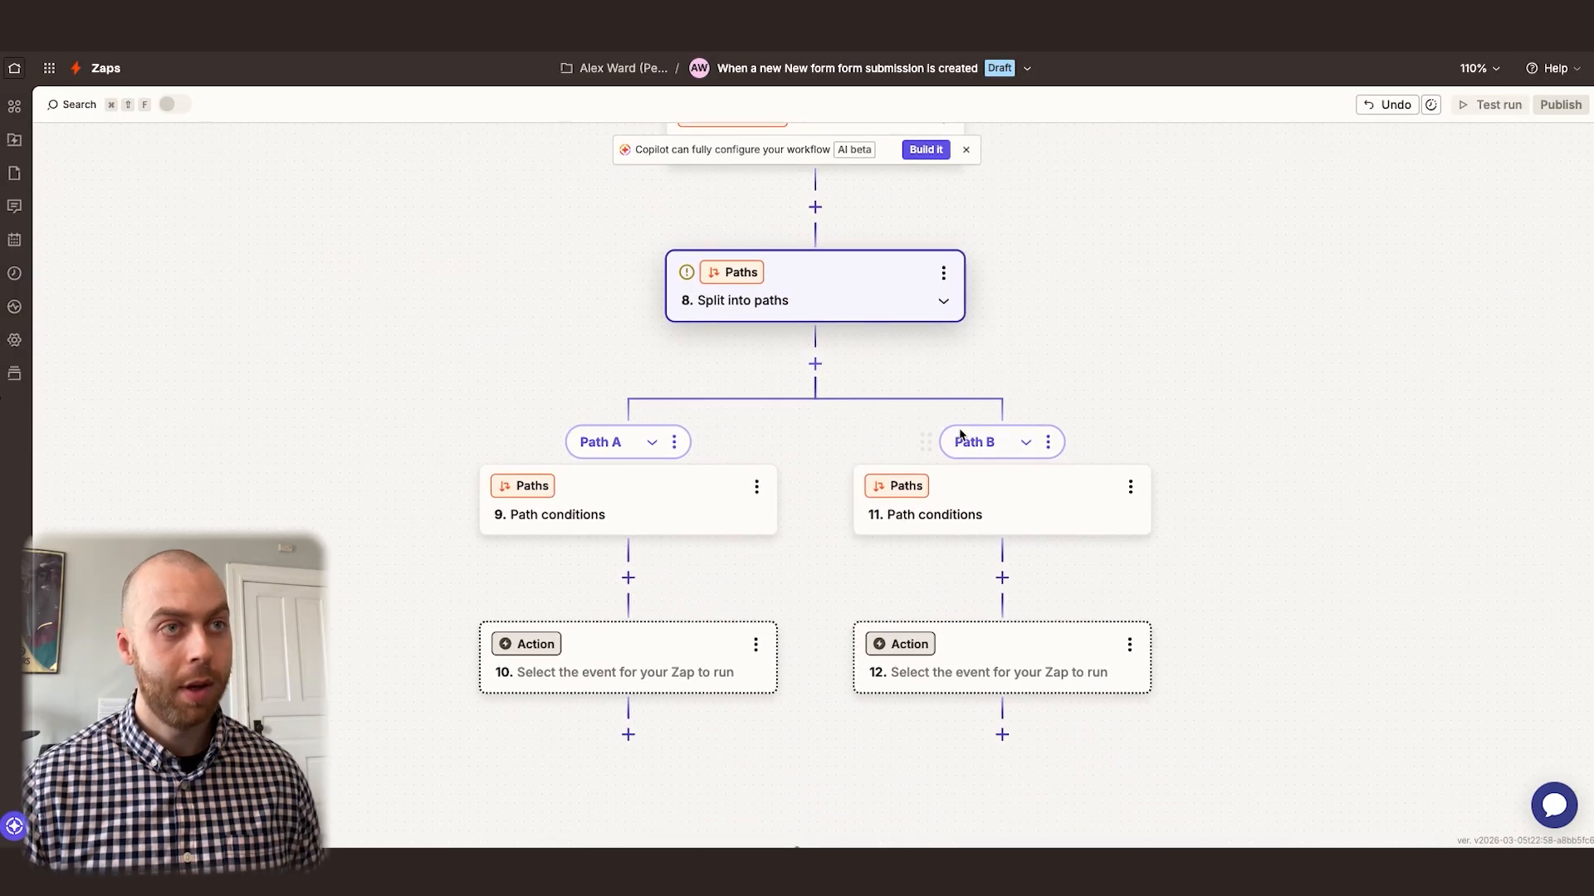
click(674, 441)
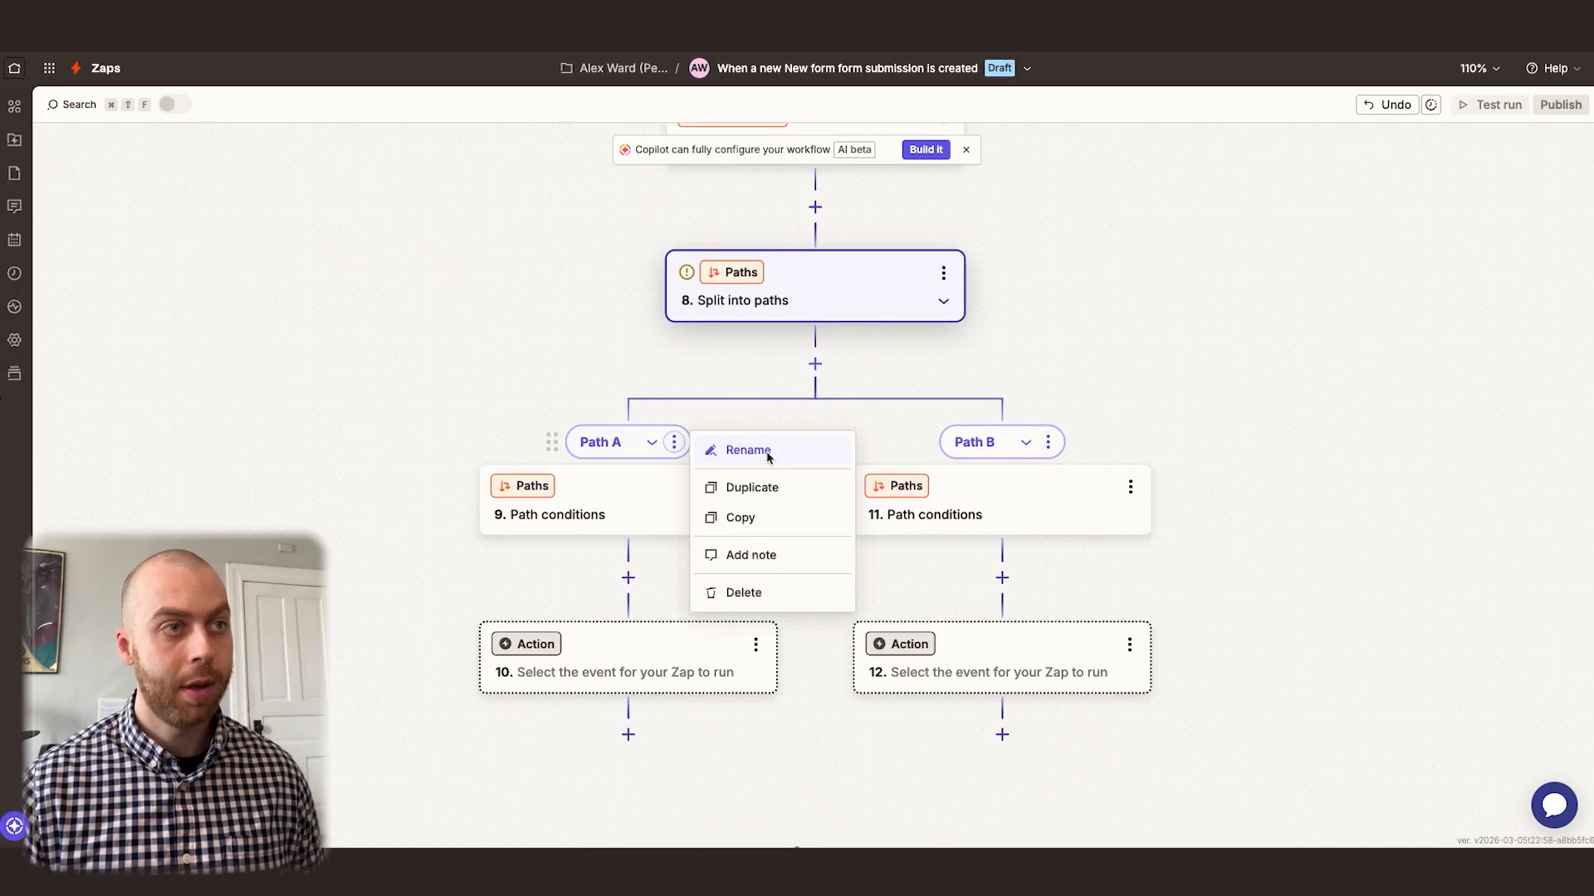
click(748, 451)
text(Spam)
key(Return)
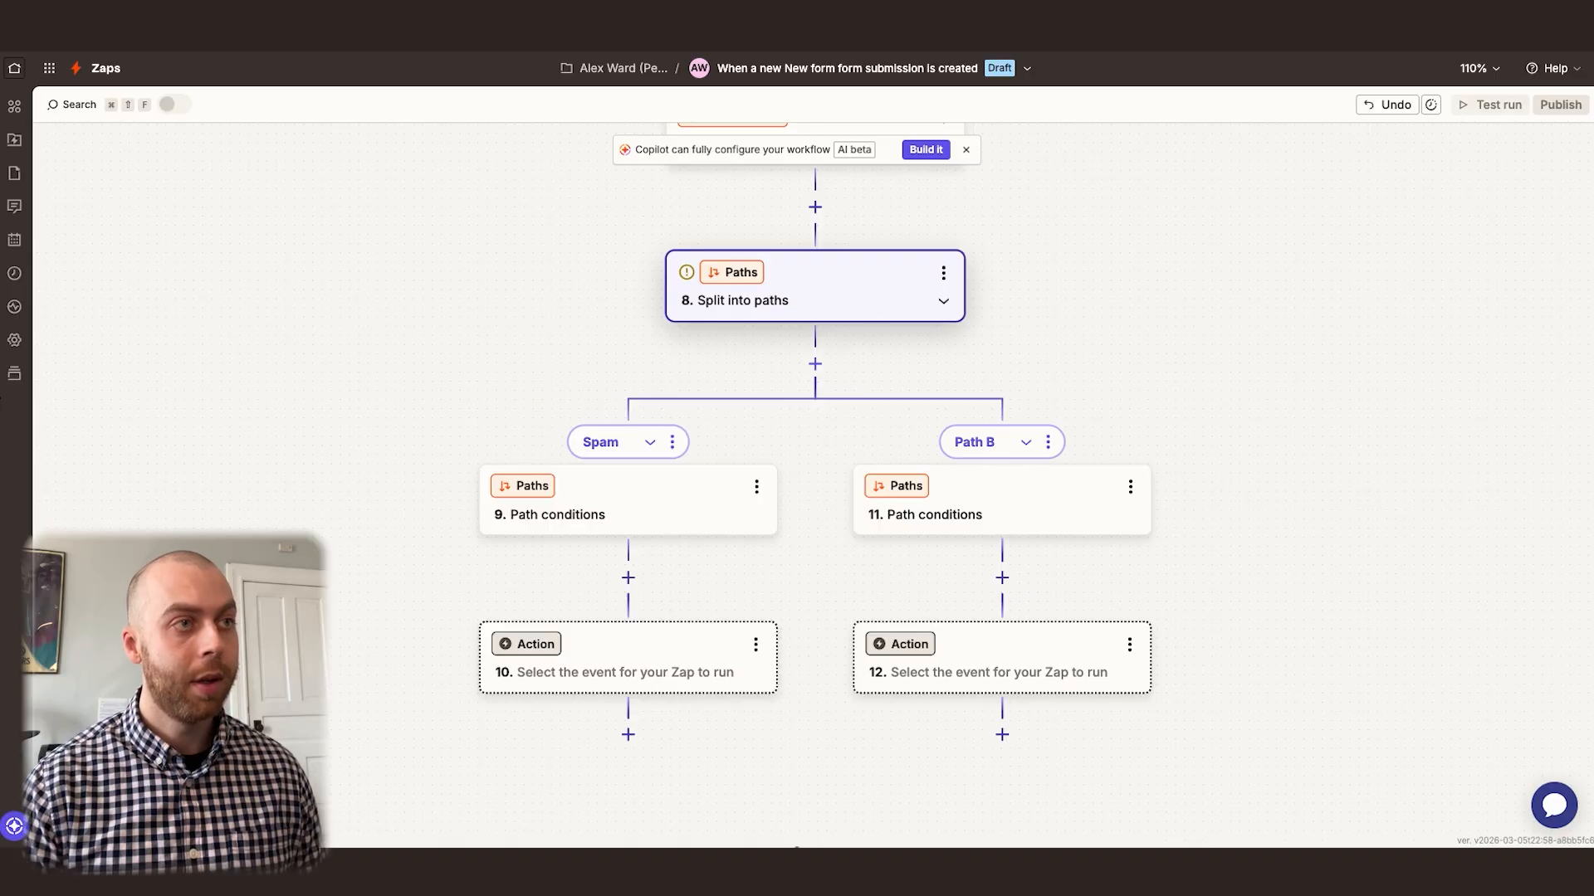
Make the Spam path continue only if the Spam result from Check for Spam is "(Boolean) Is true", and test the condition
click(715, 512)
click(1325, 359)
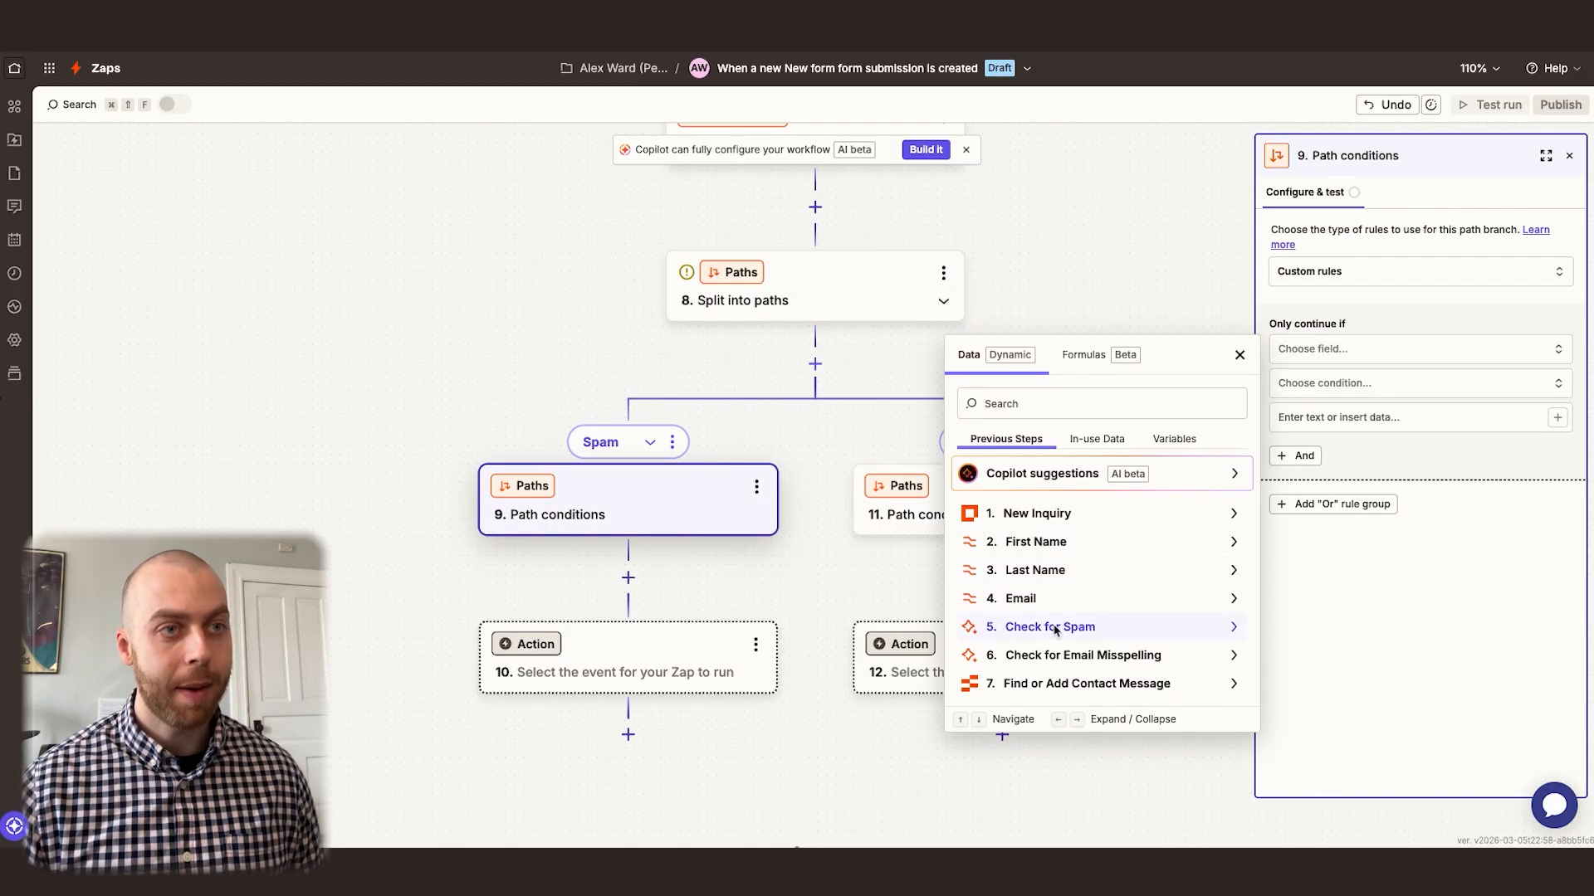
click(1056, 629)
click(1035, 719)
click(1345, 390)
scroll(1349, 508, down, 5)
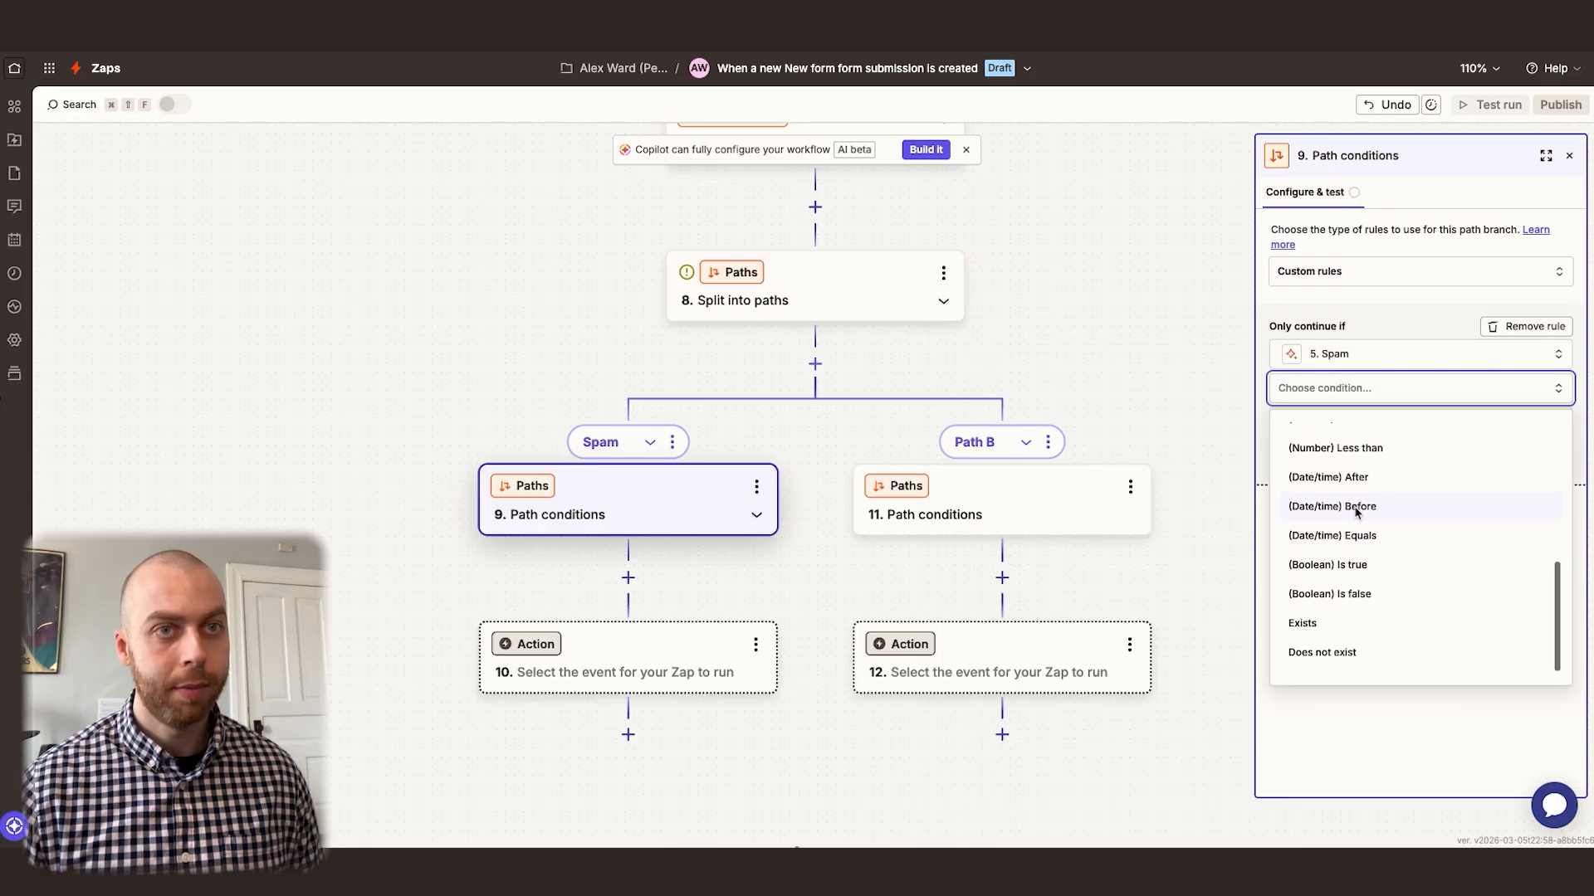
click(1347, 571)
click(1417, 773)
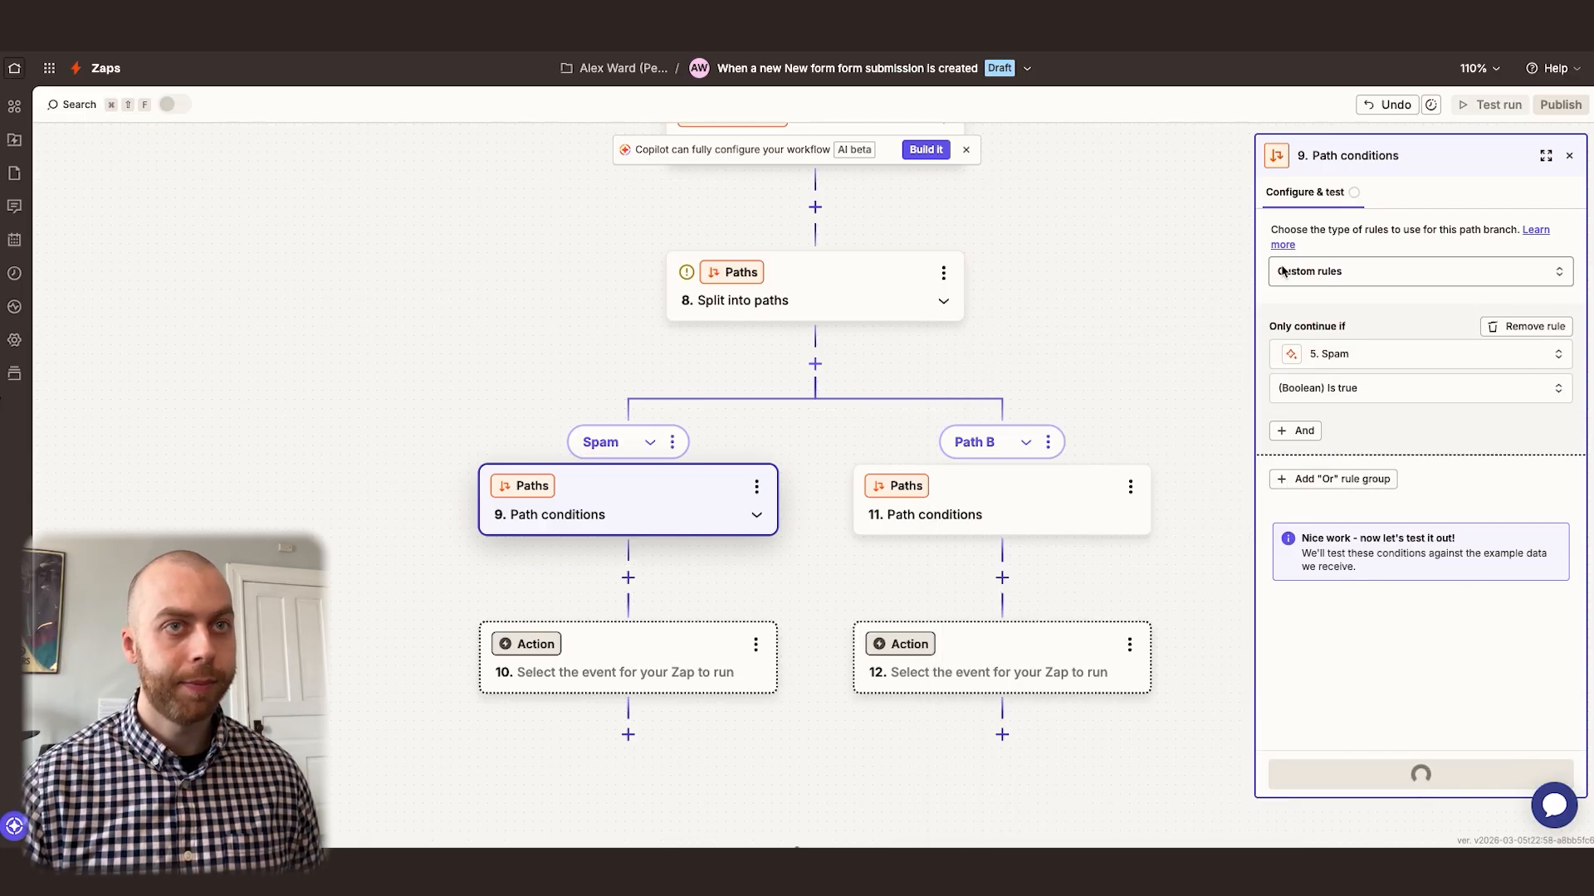
Set the Spam path's empty action to Delay by Zapier with the Delay For event, waiting 1 week
scroll(655, 336, down, 3)
click(655, 470)
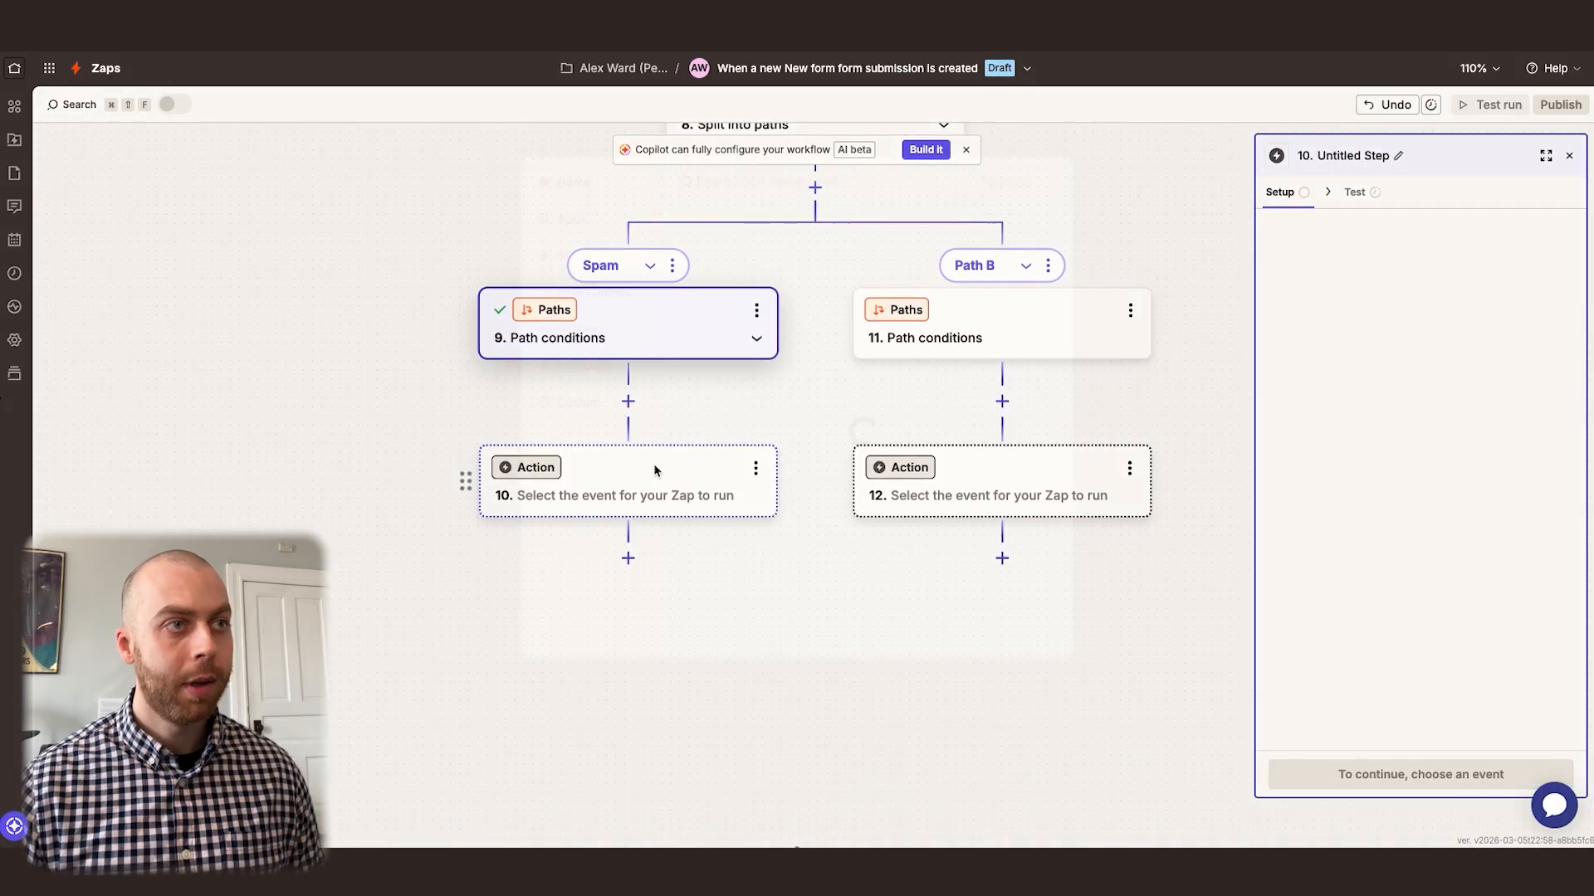
text(delay)
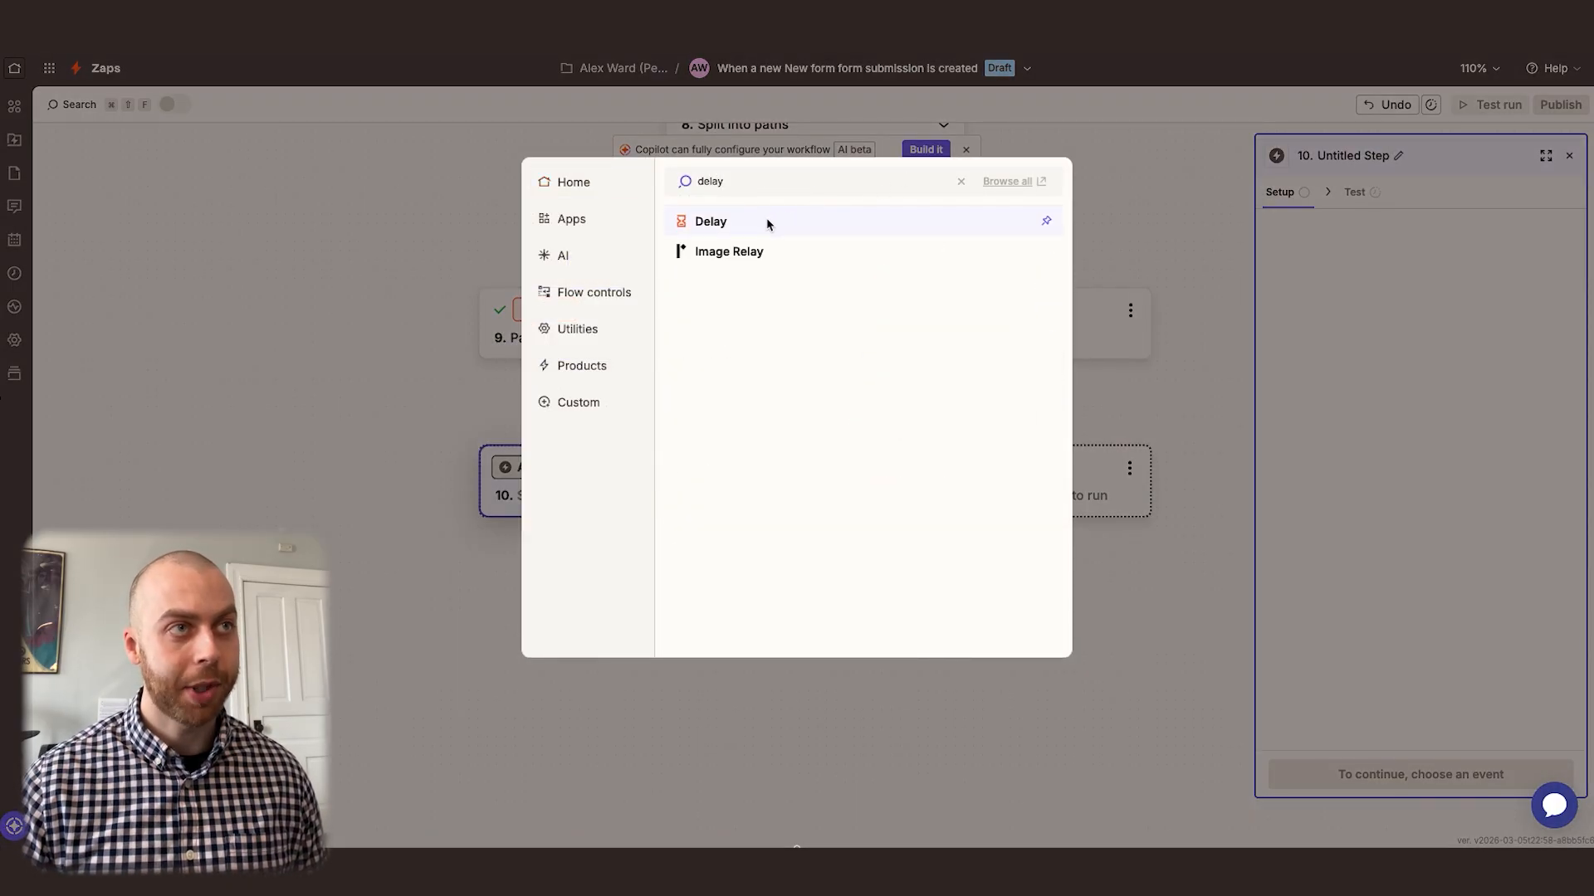
click(769, 224)
click(1316, 331)
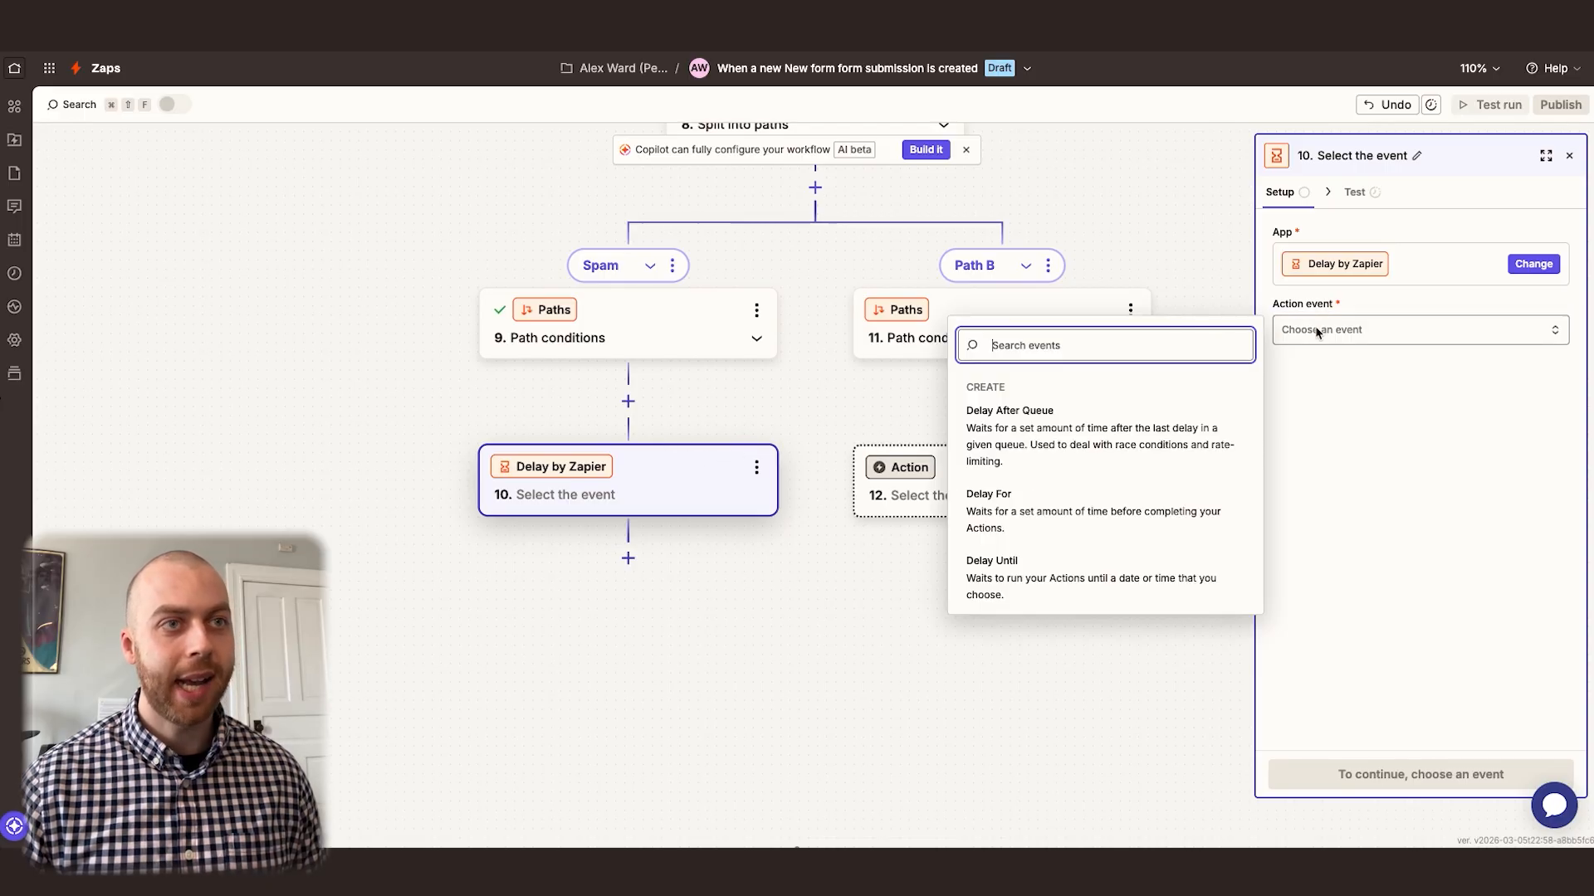
click(1060, 509)
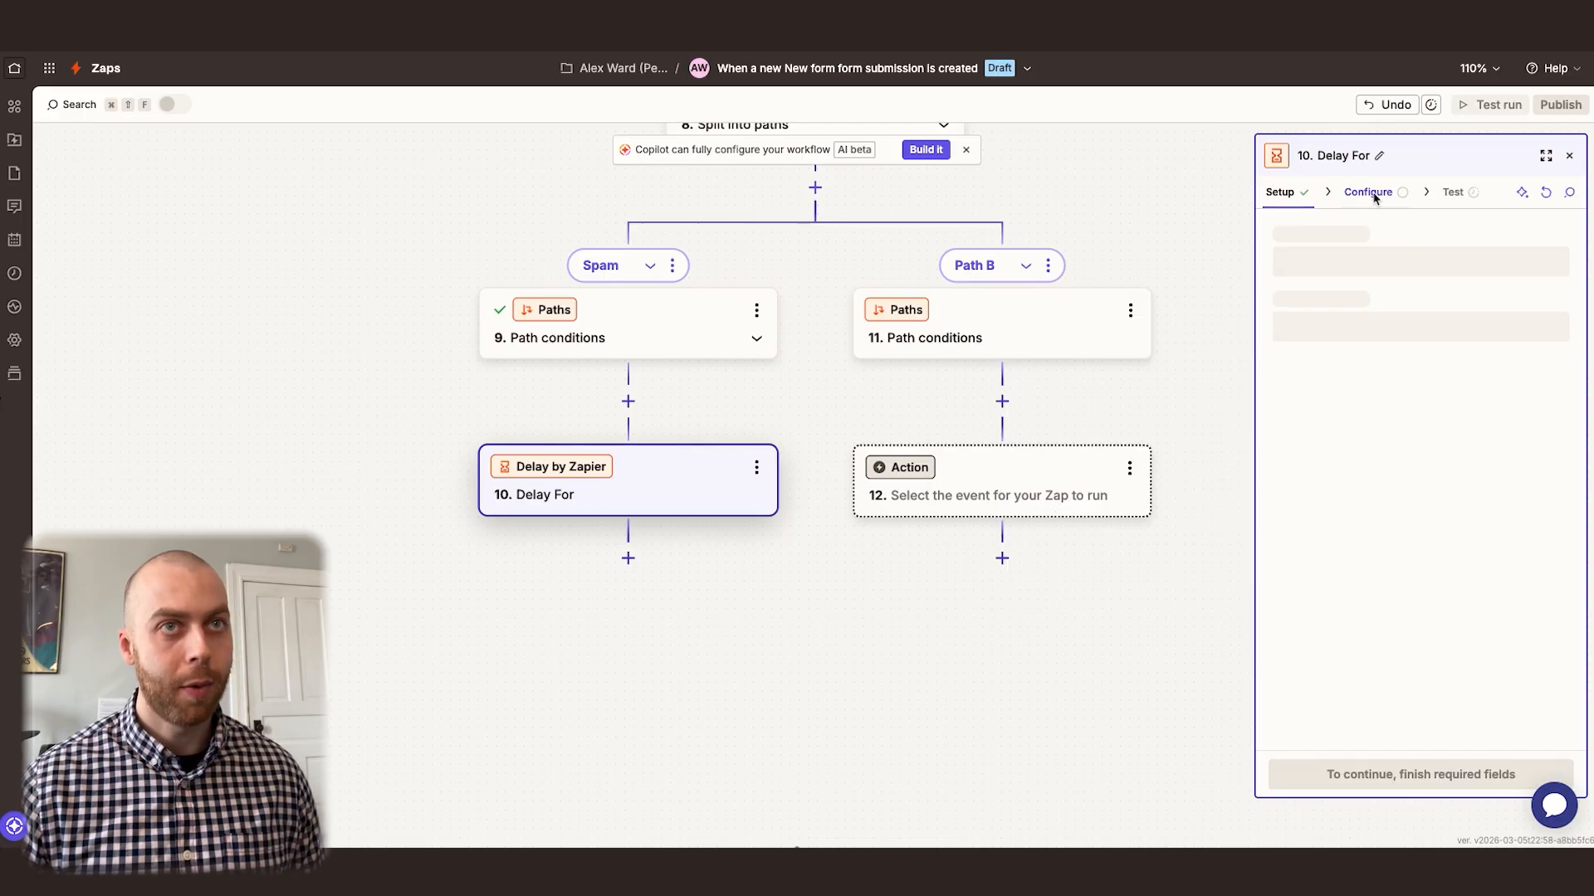
click(1375, 264)
text(1)
click(1344, 318)
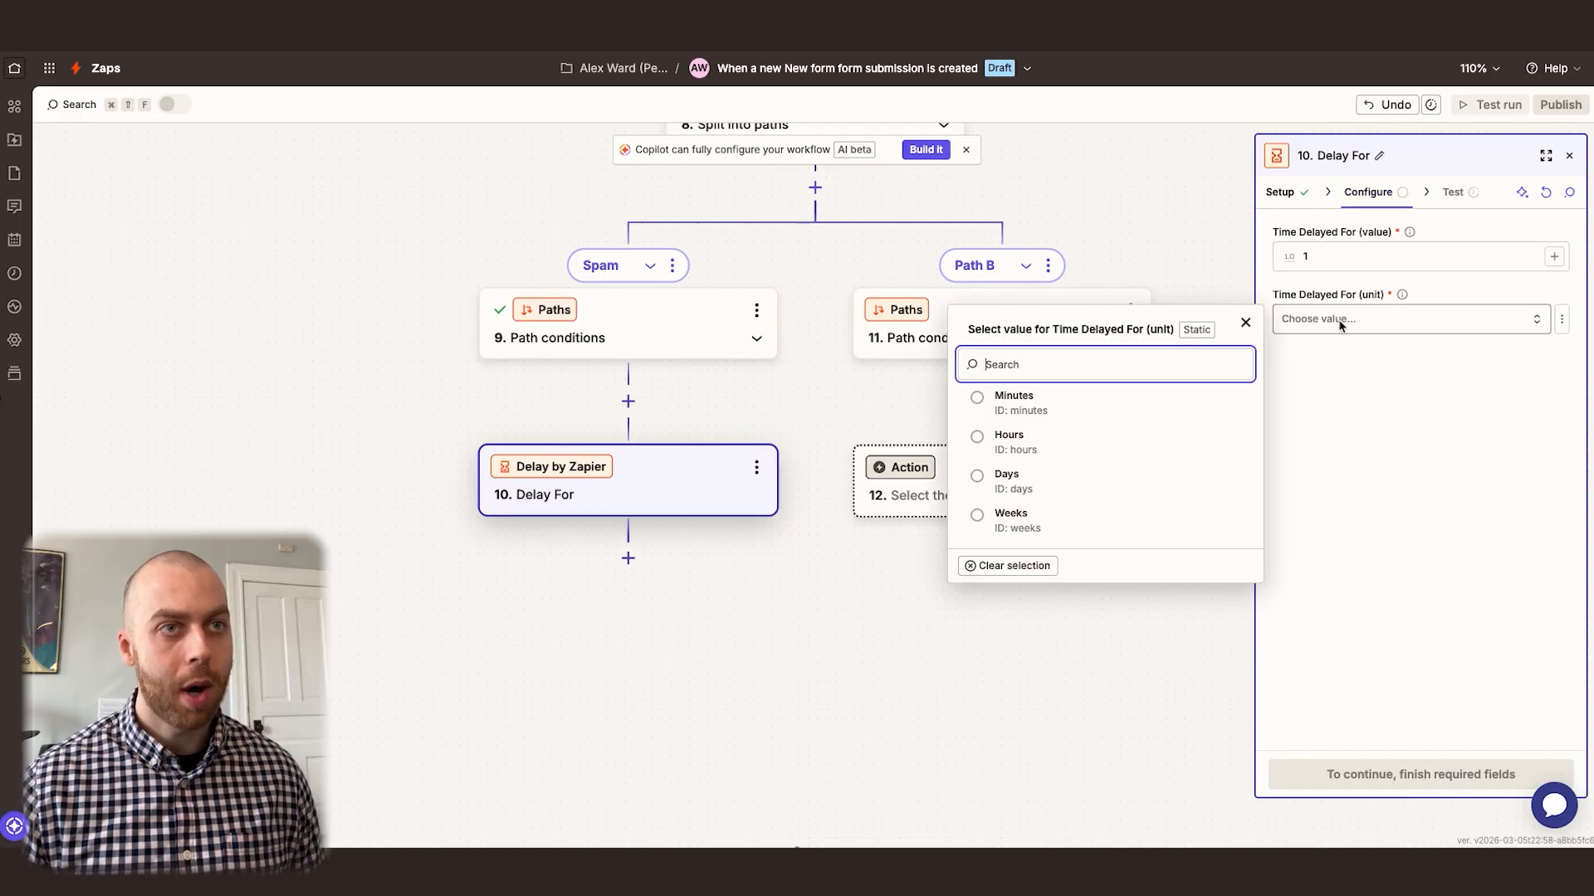
click(1019, 521)
Rename the delay step to "1 Week" and test it
click(1380, 157)
text(1 Week)
key(Return)
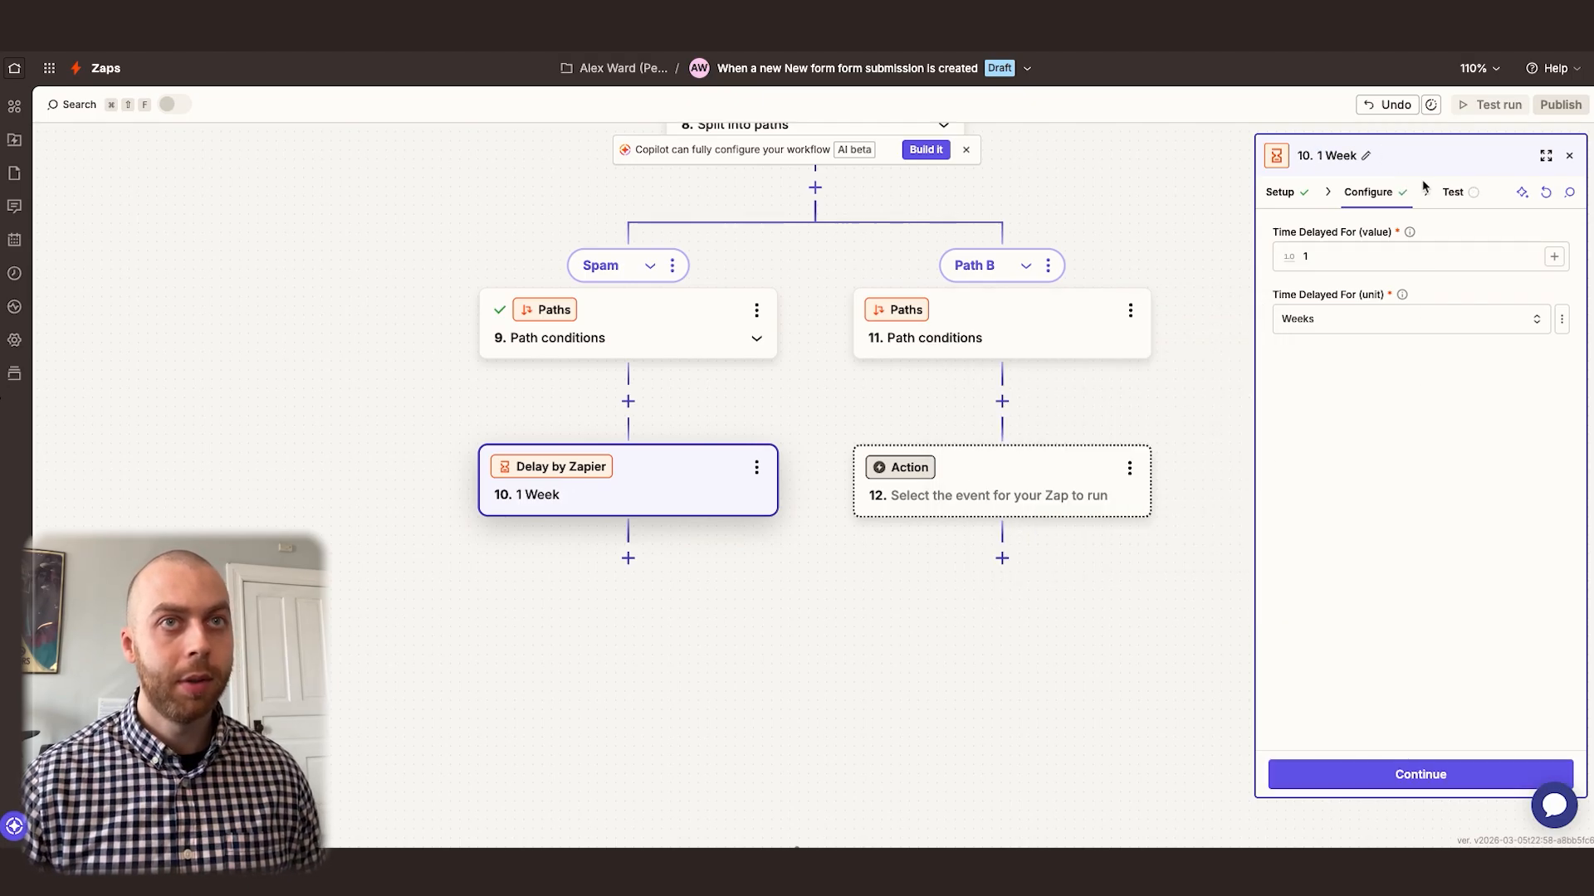
click(1454, 192)
click(1501, 773)
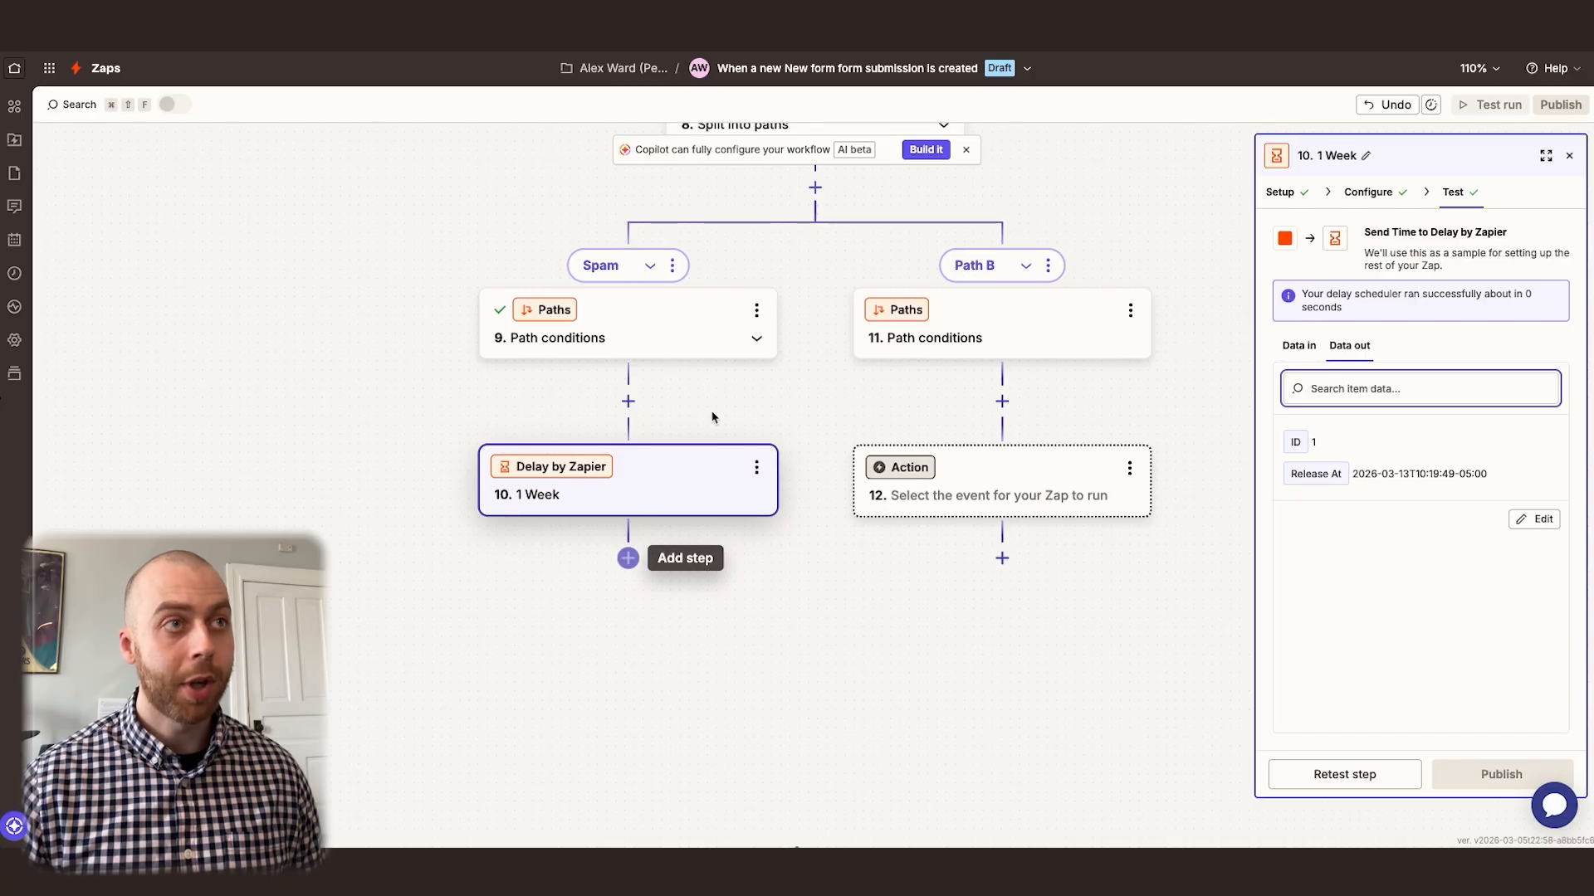
Add a Zapier Tables action with the Delete Record event after the 1 Week delay in the Spam path
scroll(711, 384, up, 2)
scroll(712, 384, up, 2)
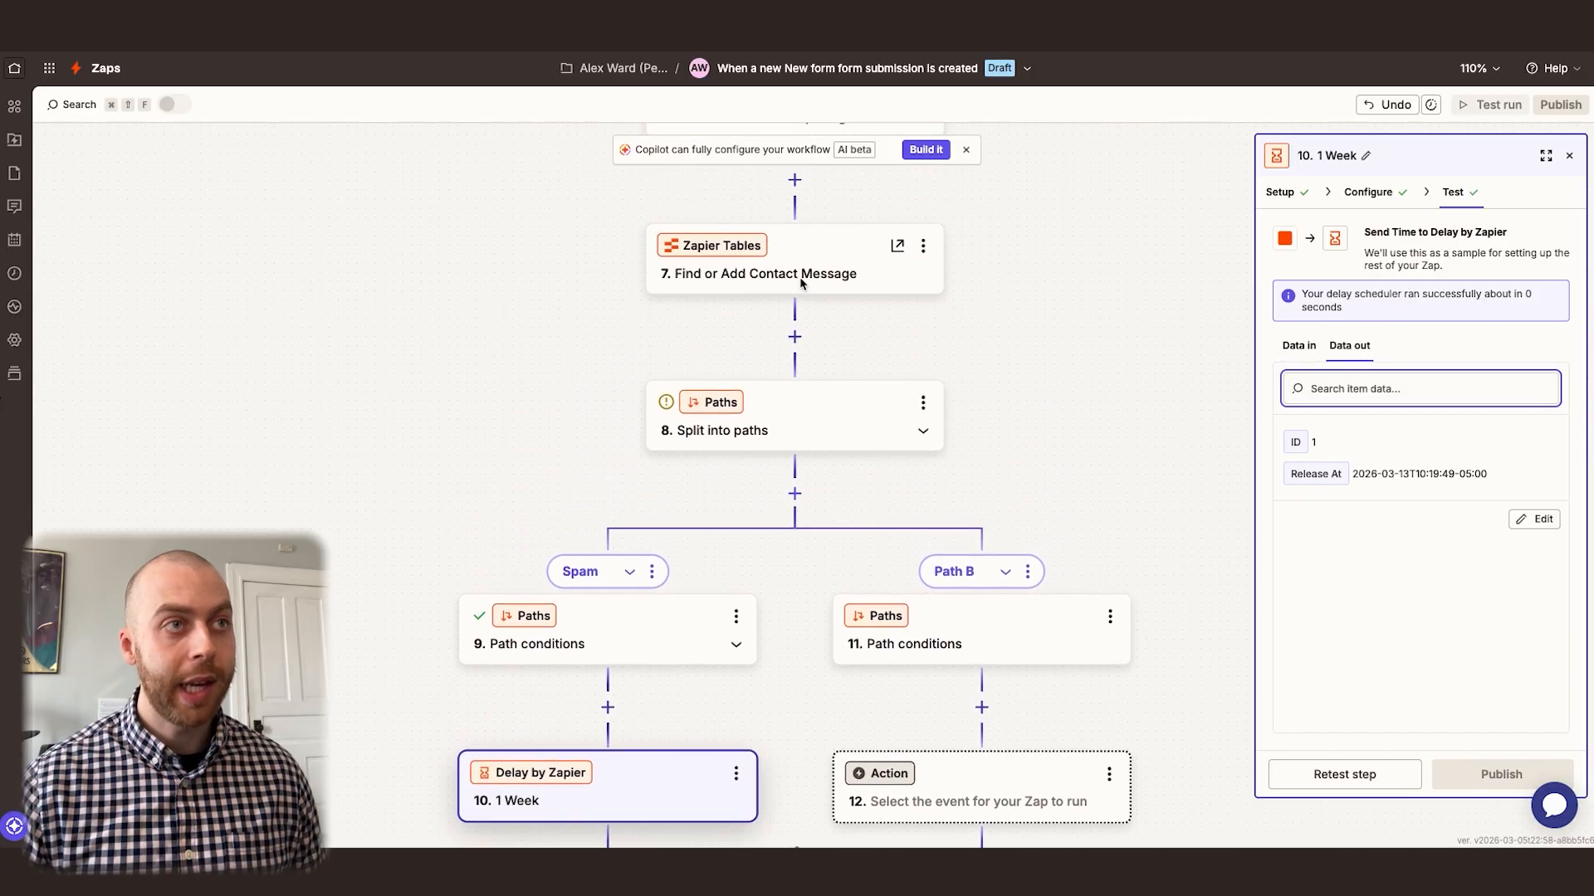
scroll(519, 363, down, 3)
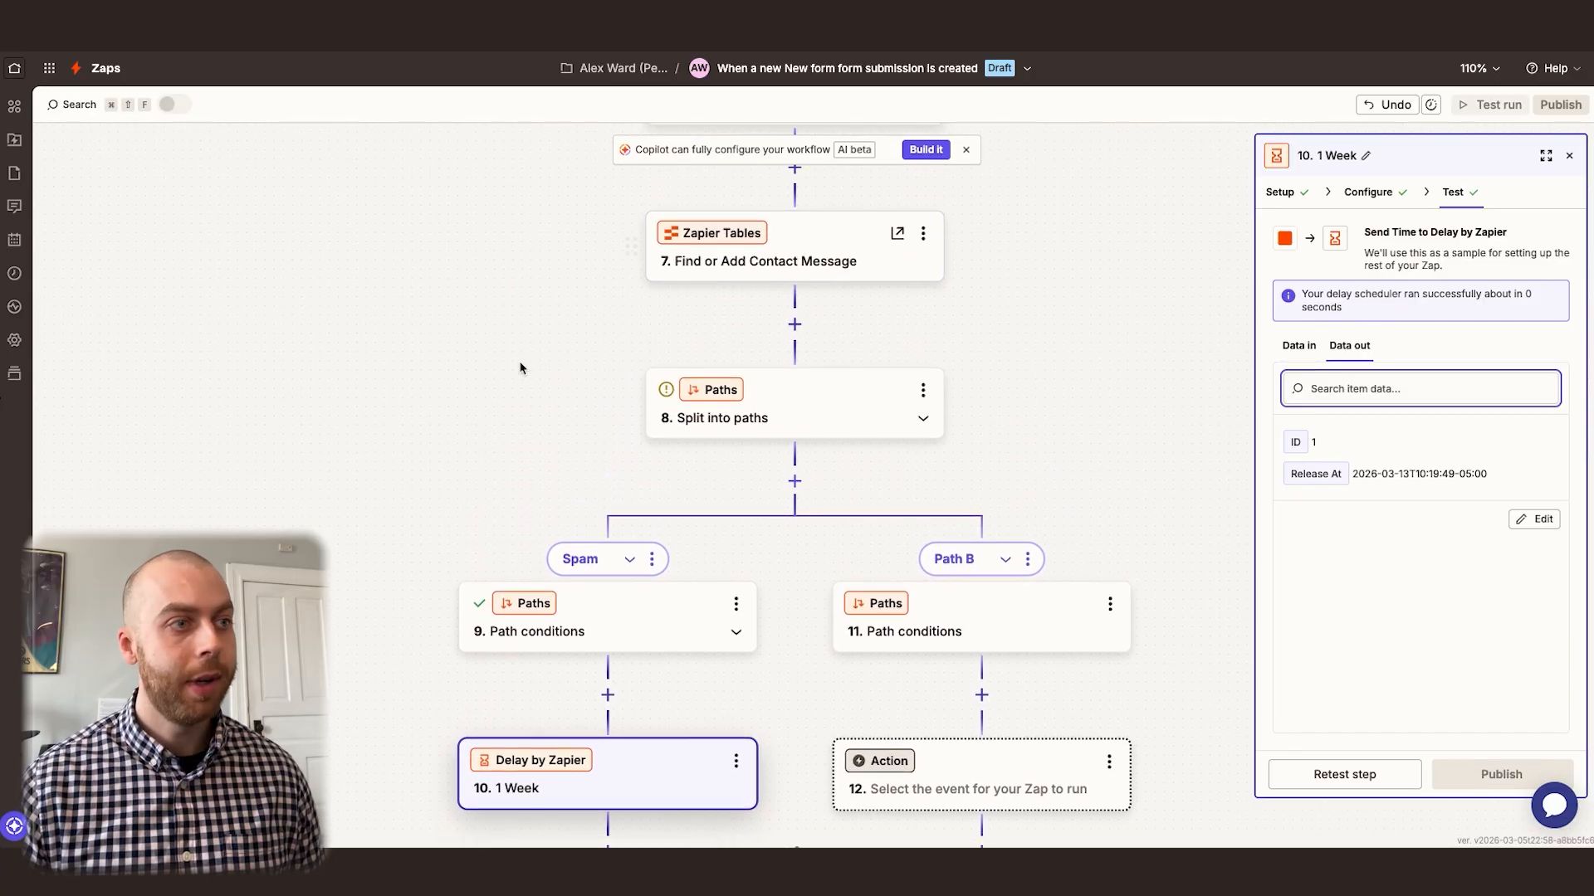
click(606, 623)
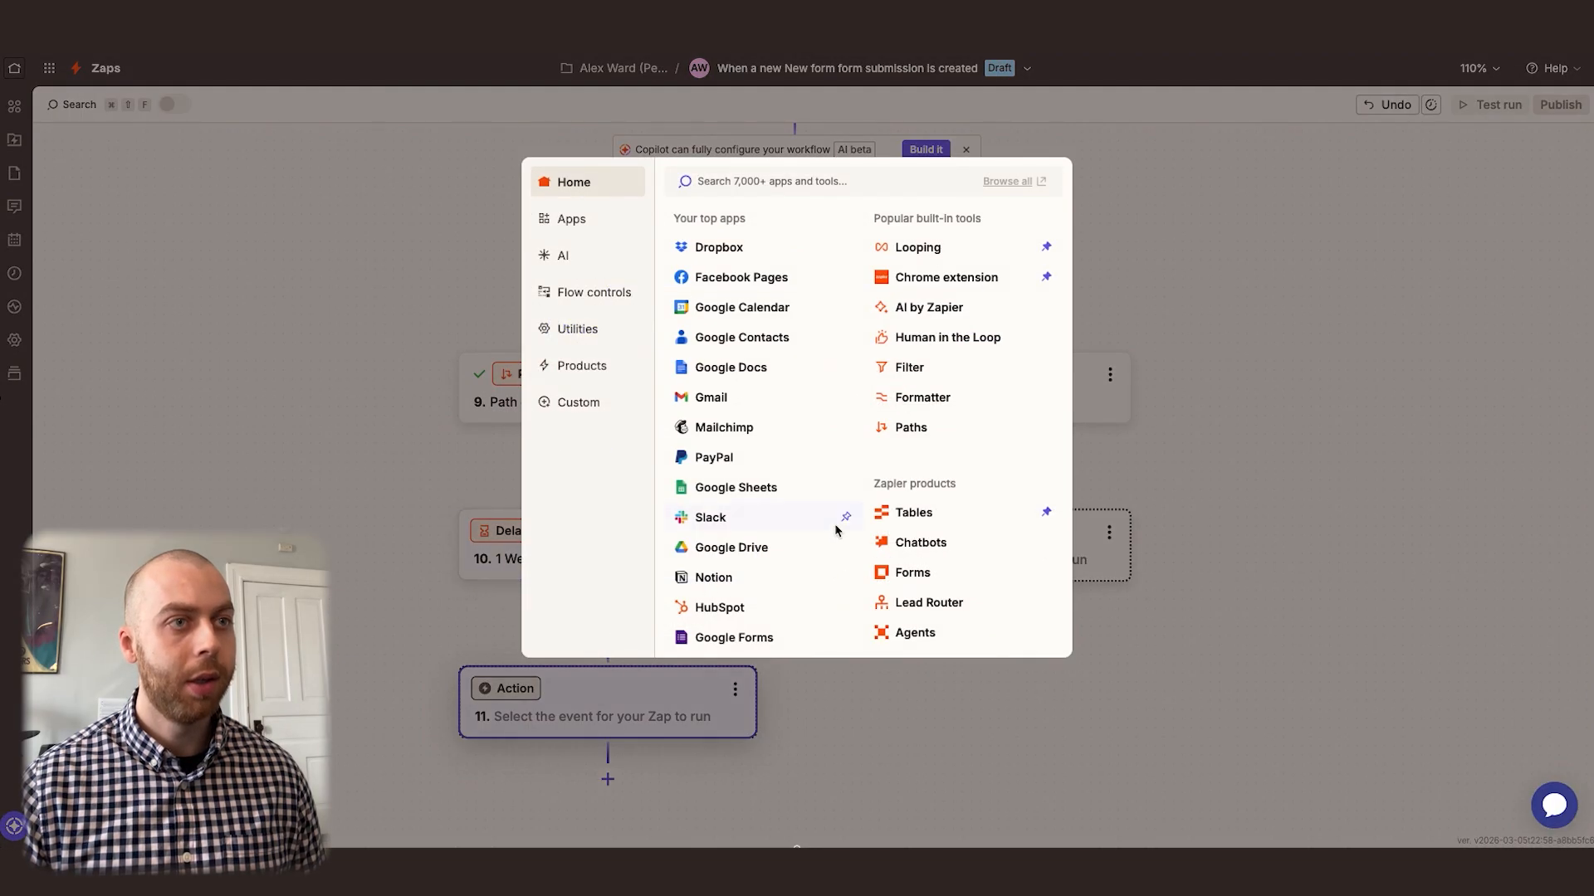
click(904, 514)
click(1338, 332)
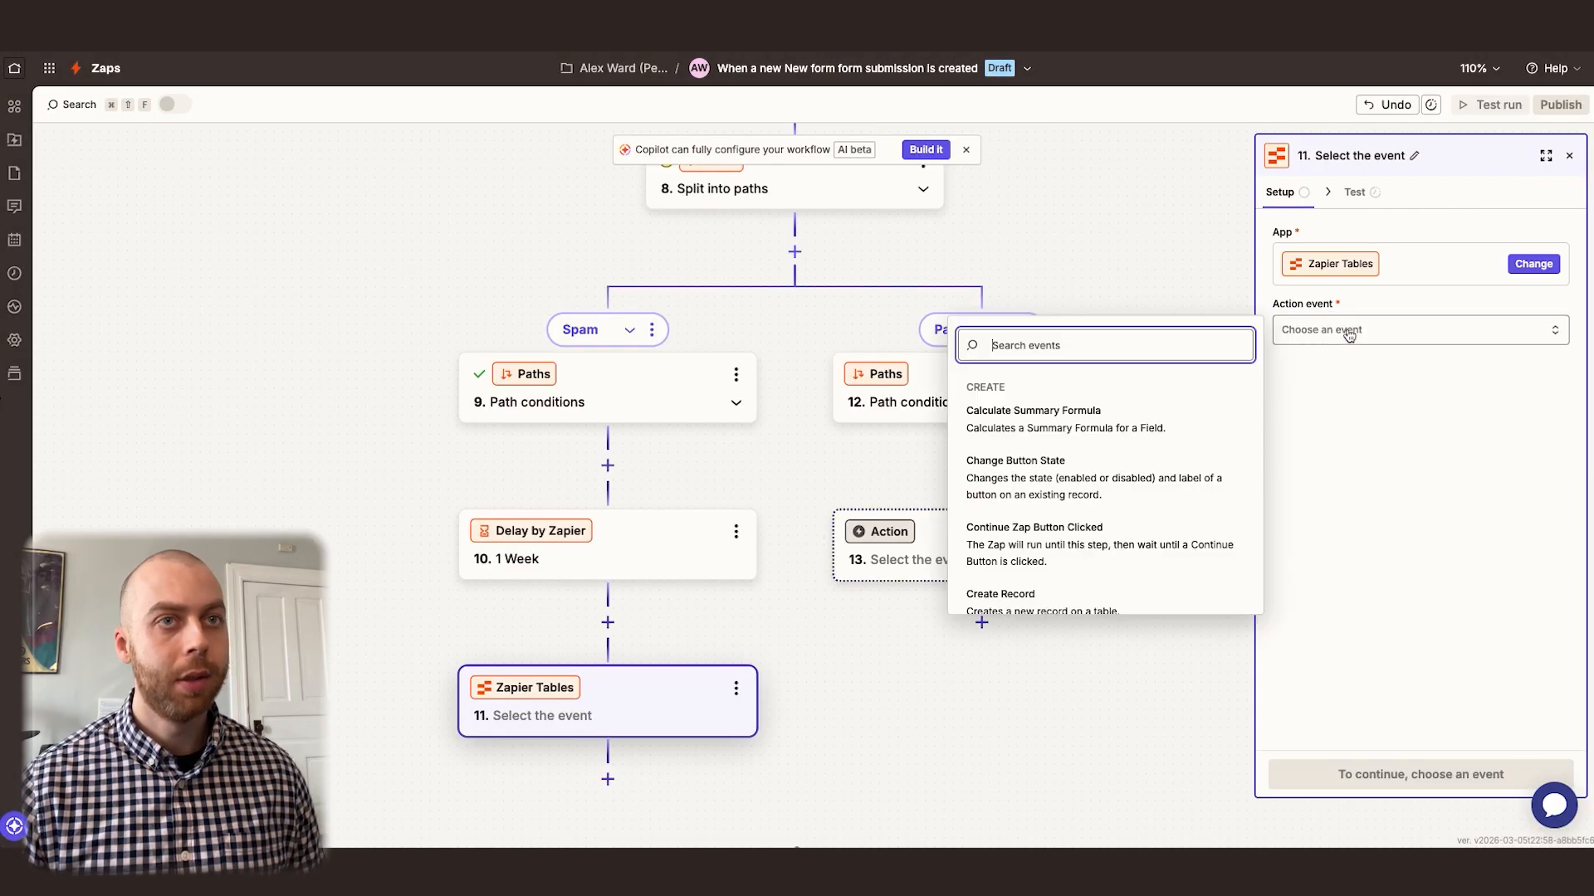
text(dele)
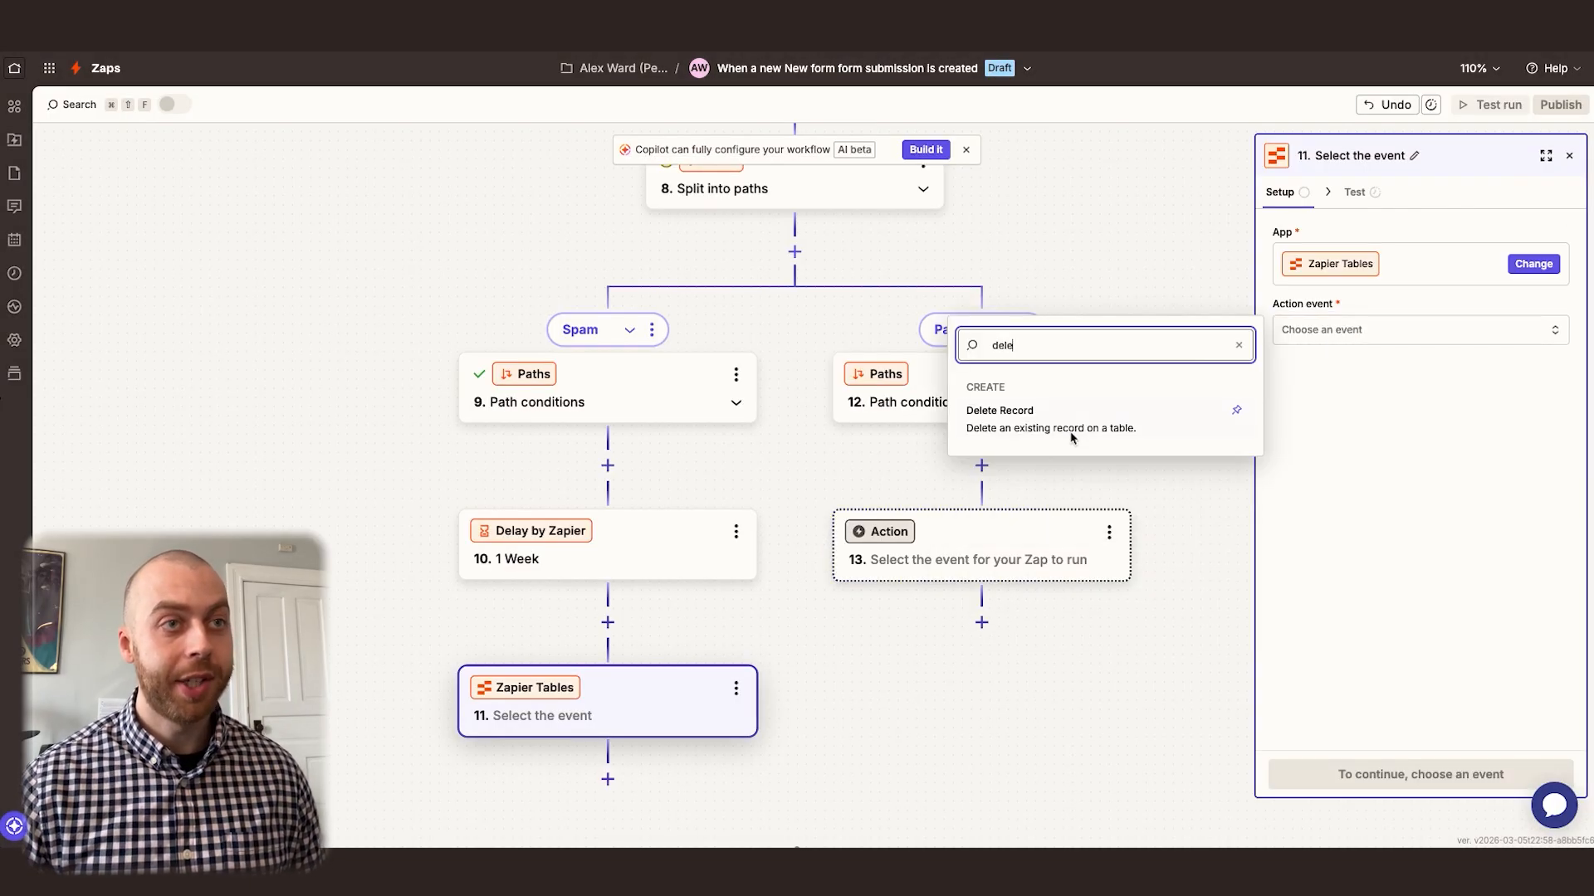
click(1071, 425)
Configure Delete Record for the Contacts table, using the Record ID from Find or Add Contact Message as a custom value
click(1368, 192)
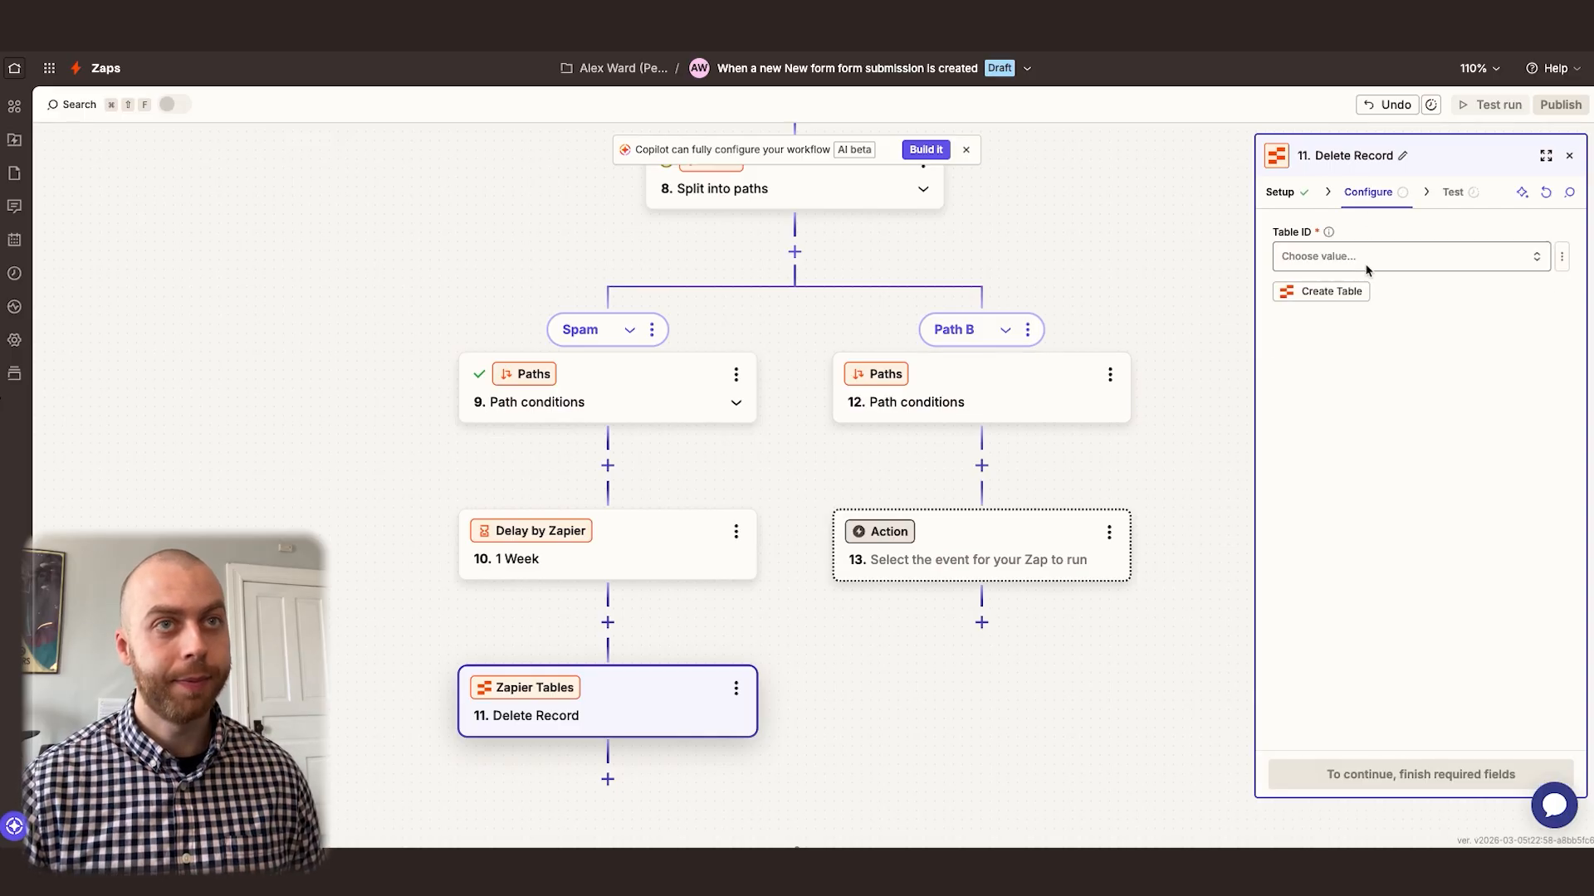
click(1492, 259)
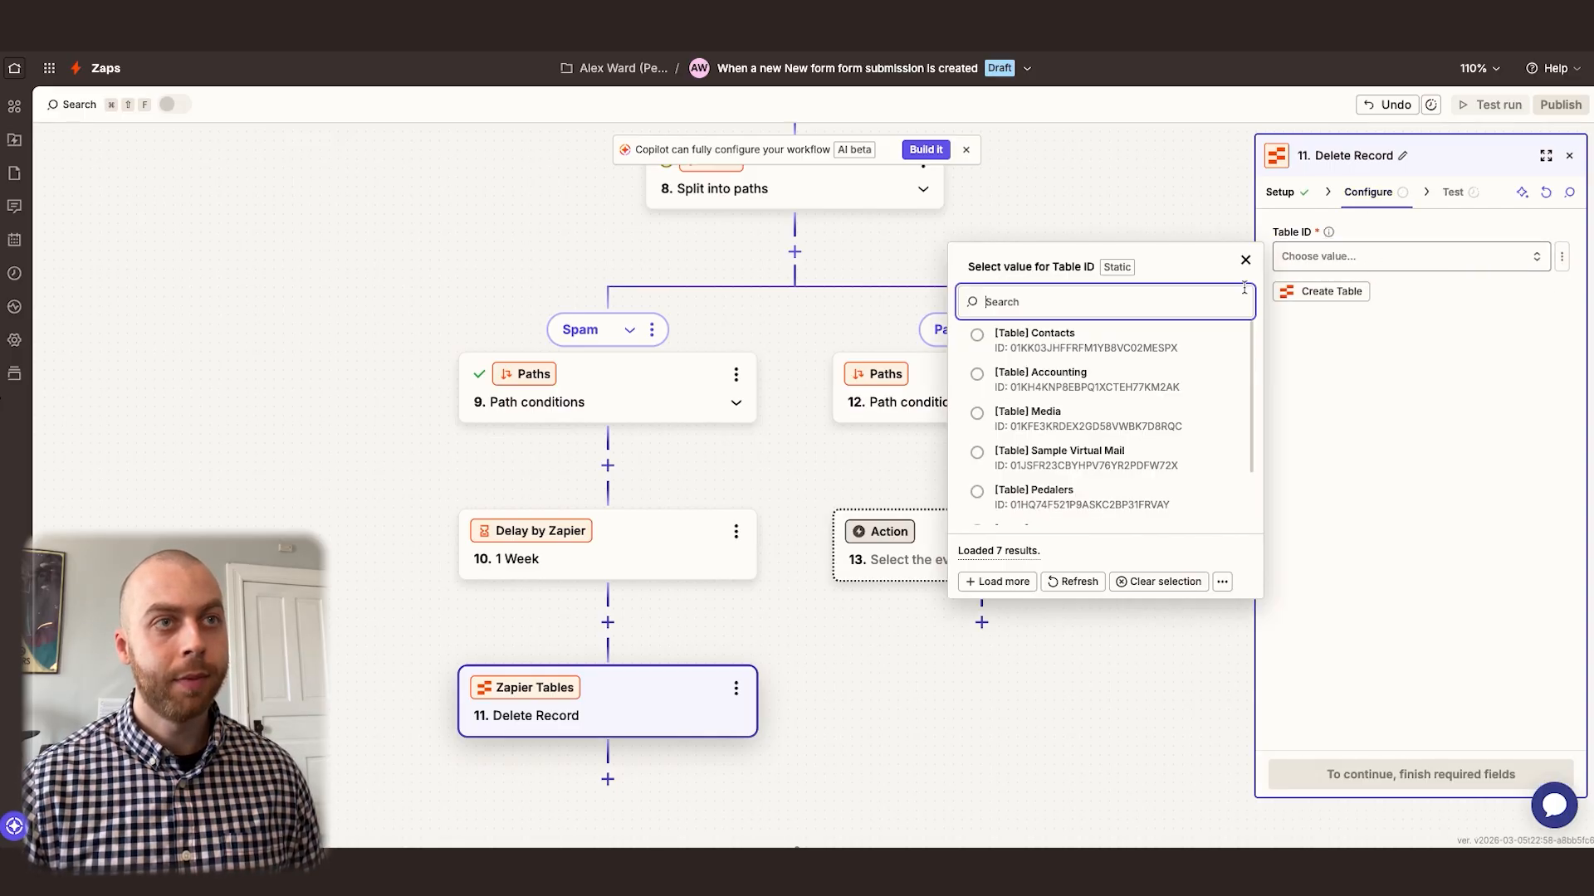
click(1063, 341)
click(1561, 343)
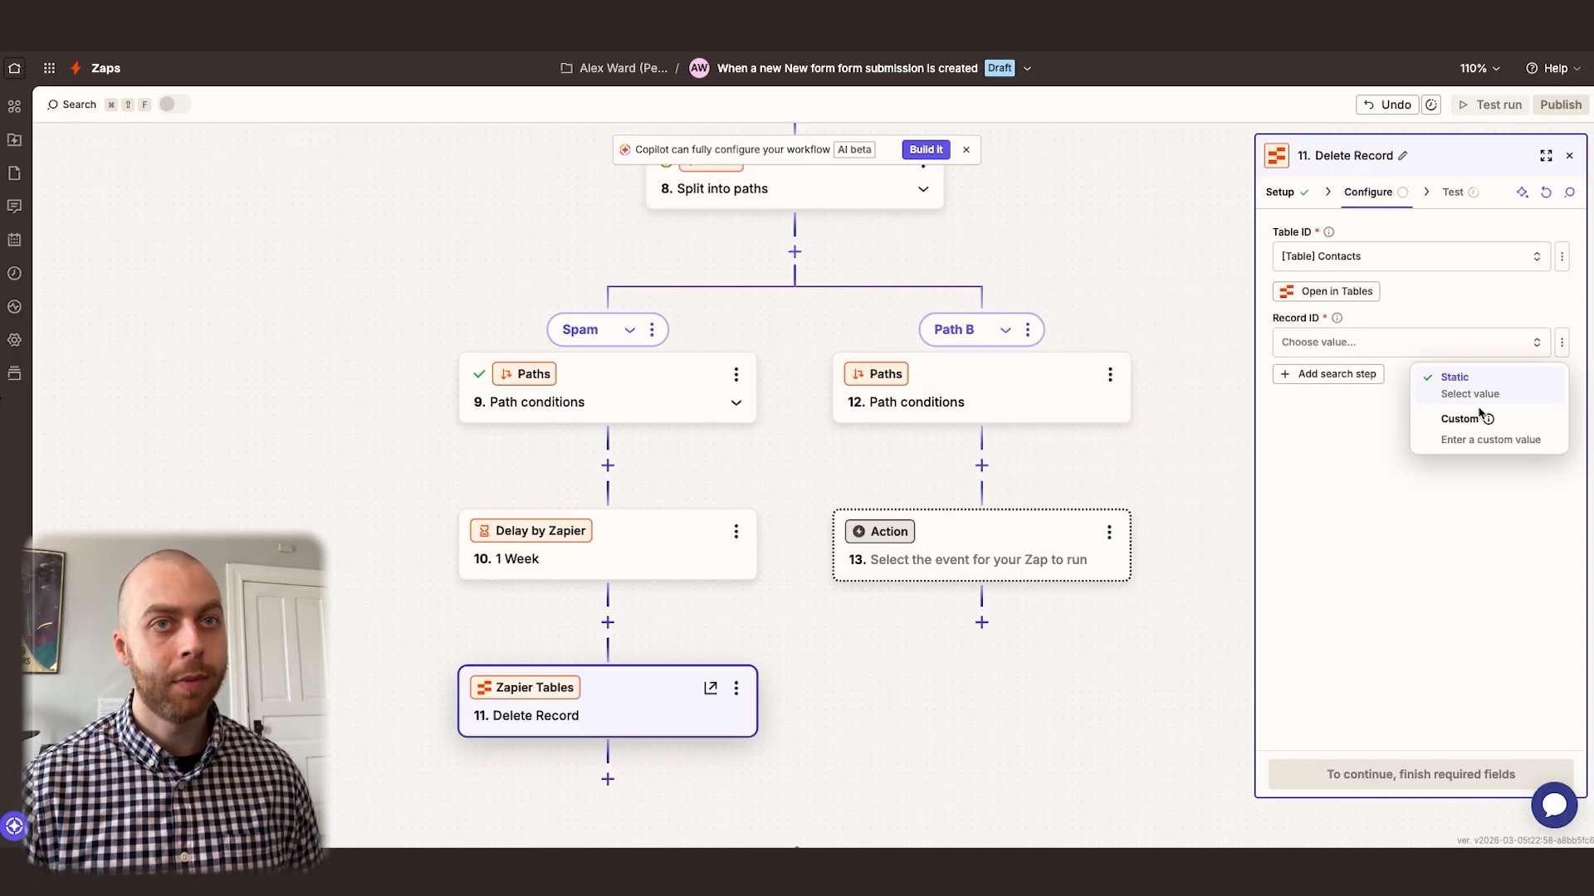
click(1480, 417)
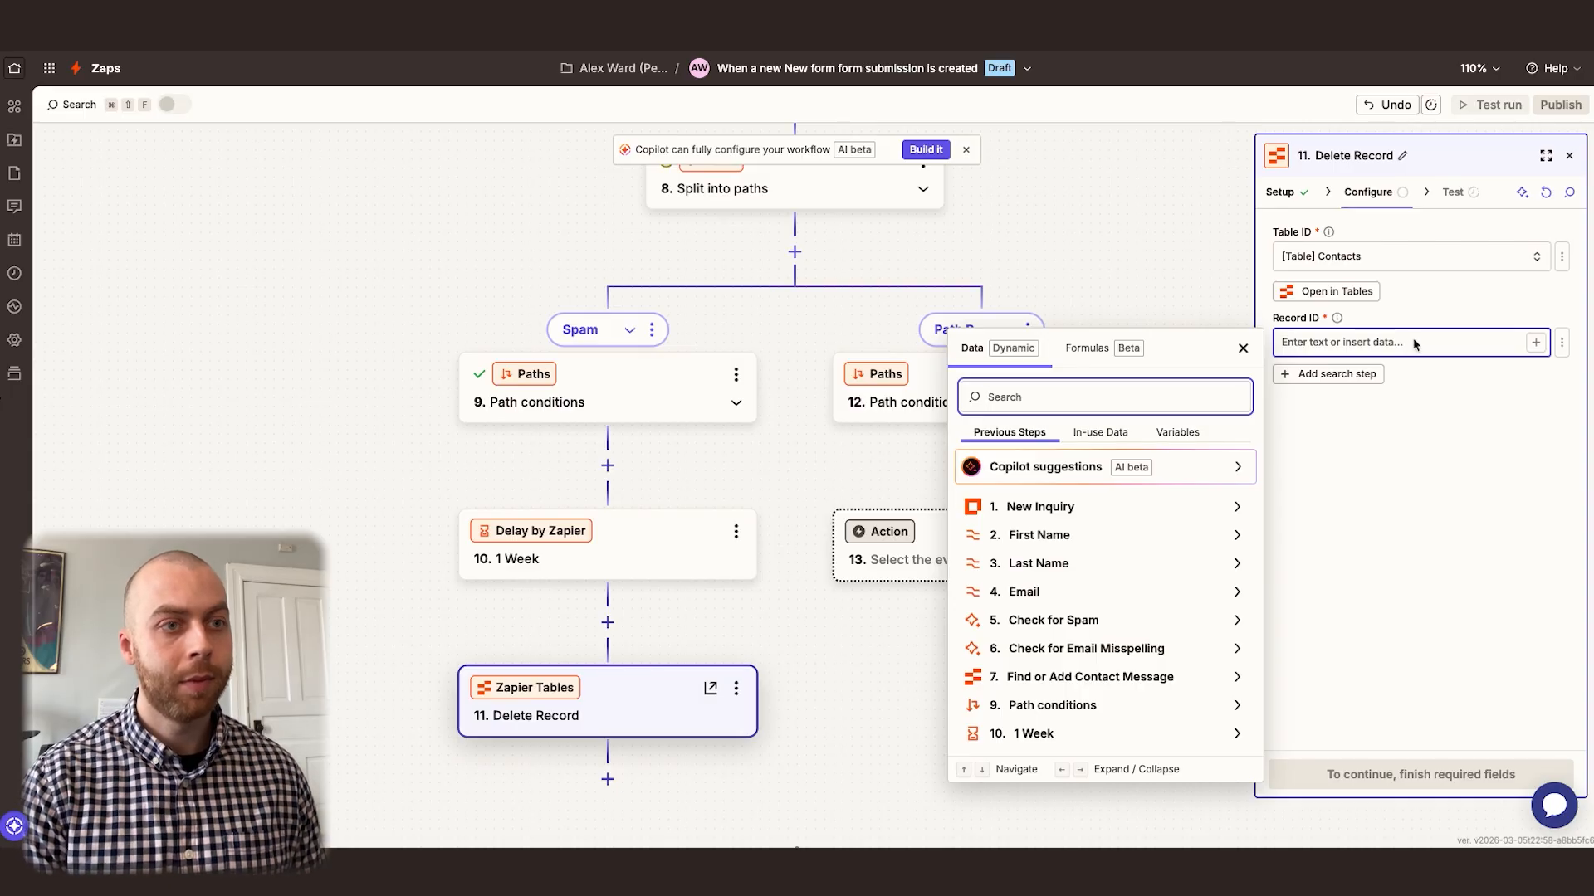
text(record id)
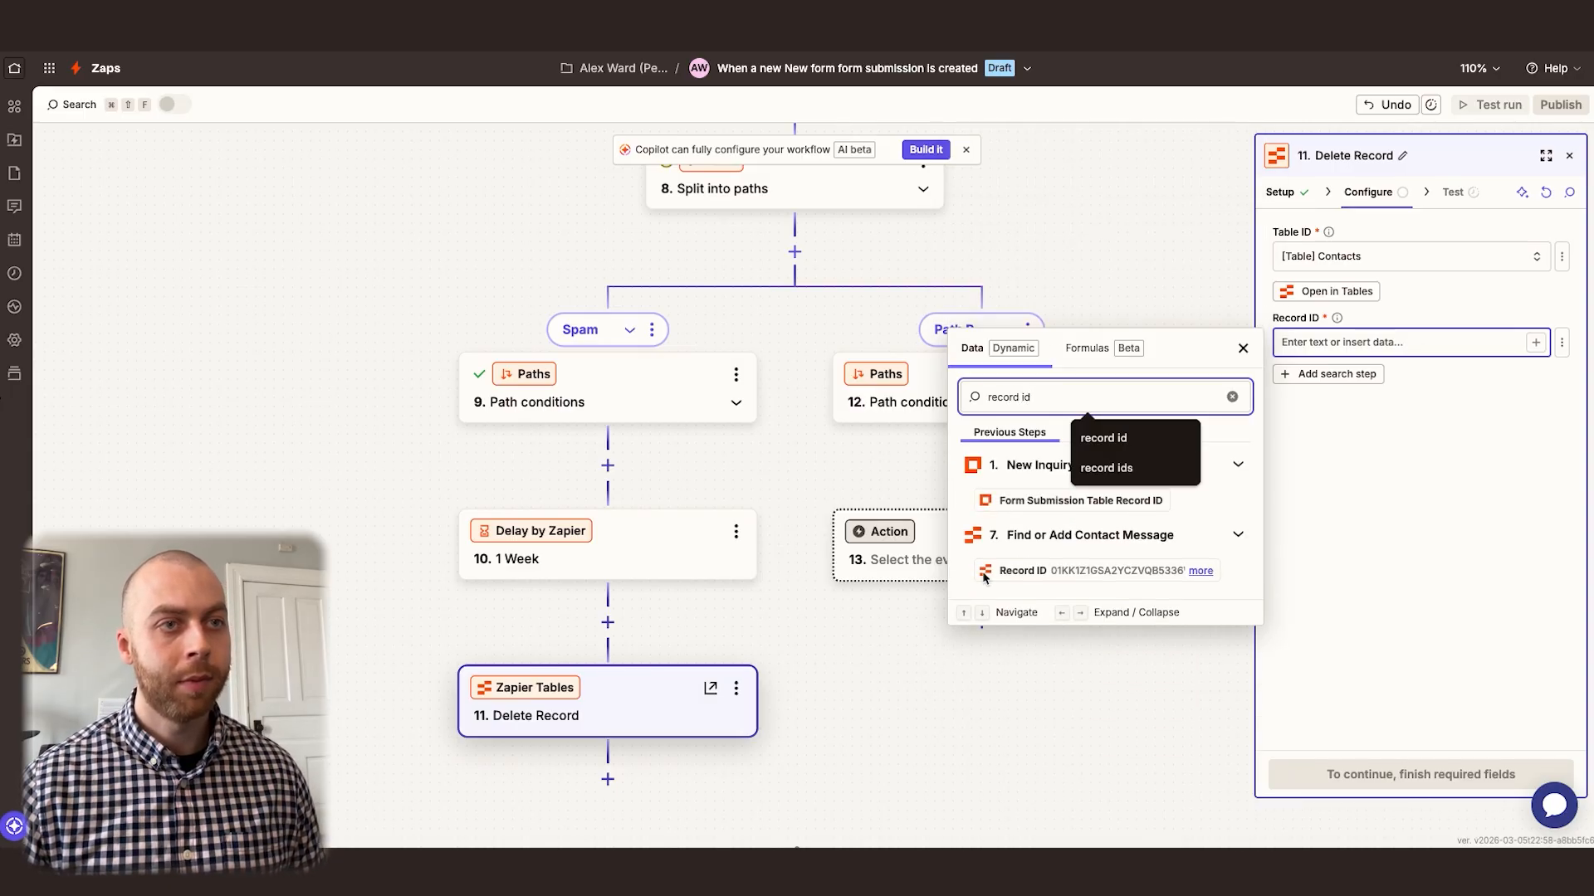
click(1082, 571)
click(1379, 532)
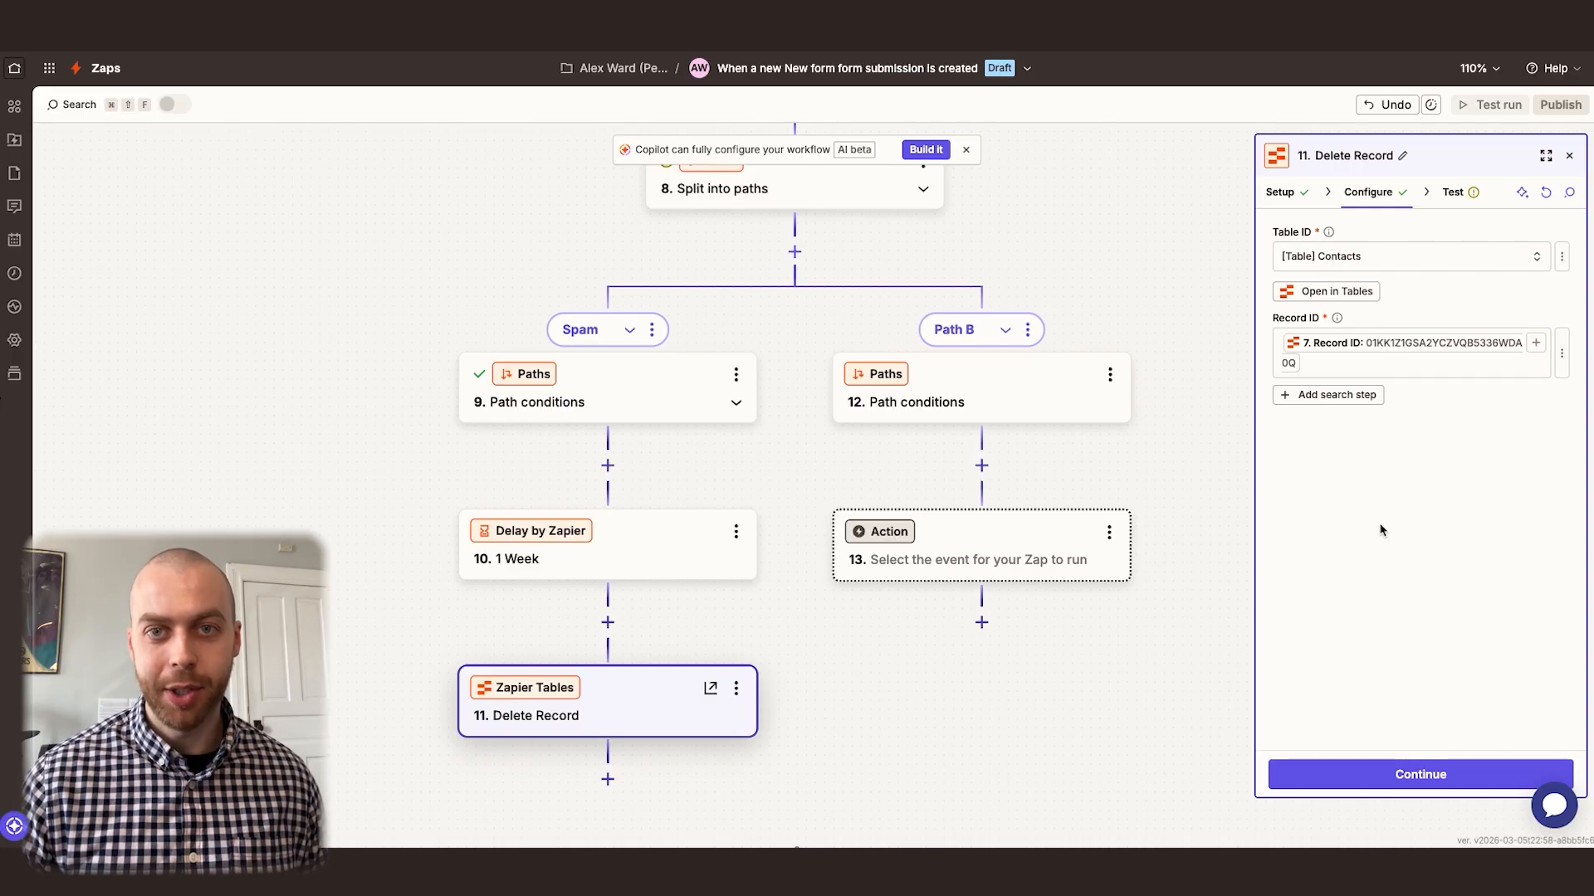
In Zapier Tables, unmark the contact's record as spam in the Spam view and return to the main table
scroll(387, 553, down, 1)
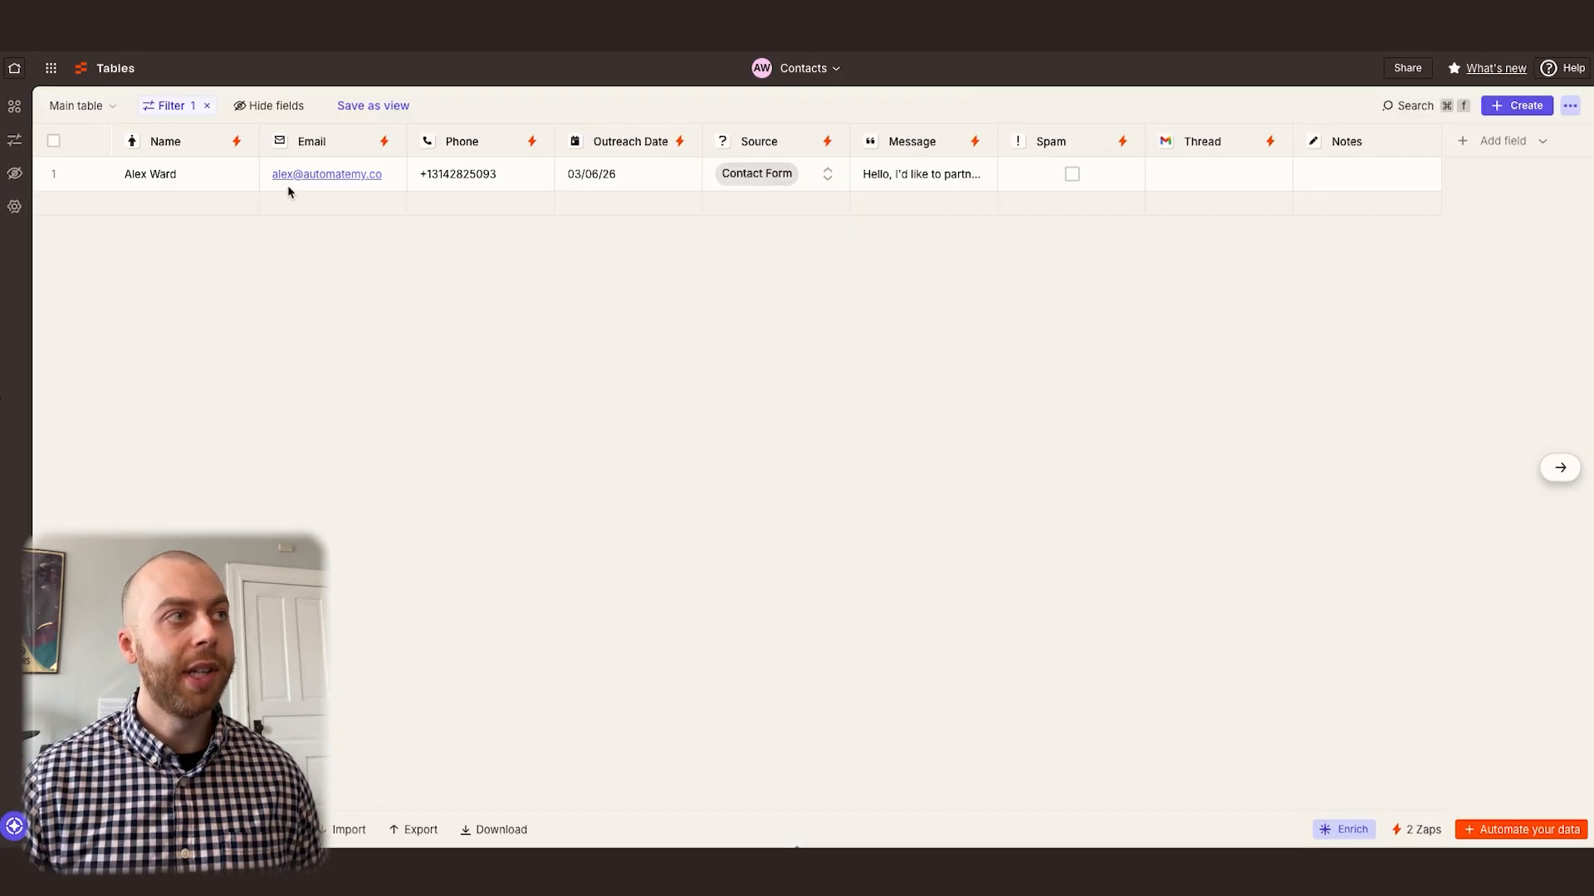
click(81, 106)
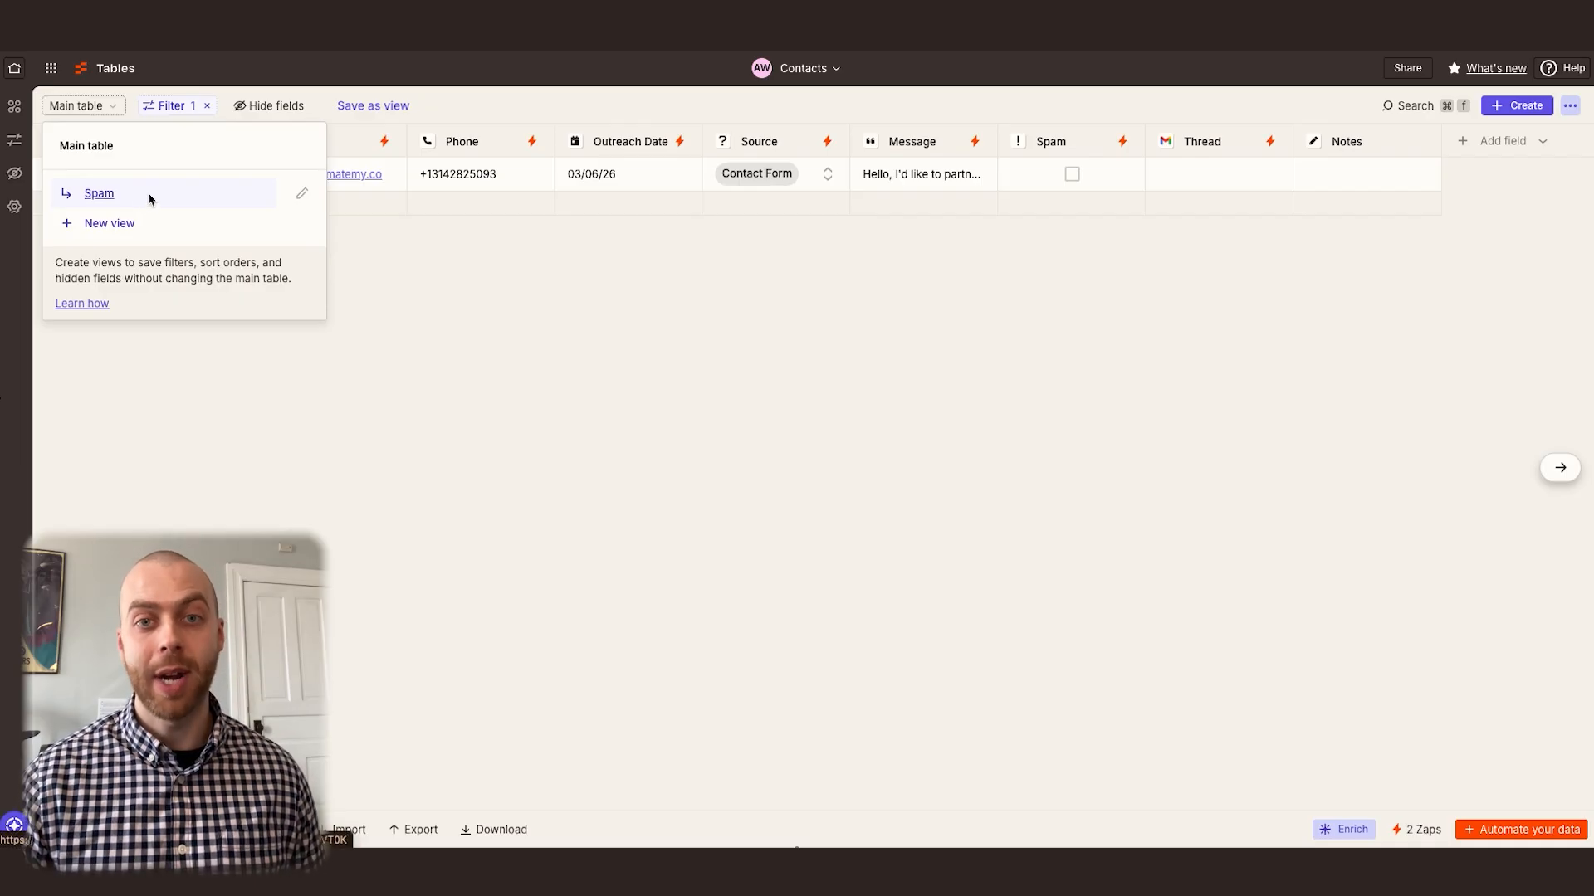
click(409, 342)
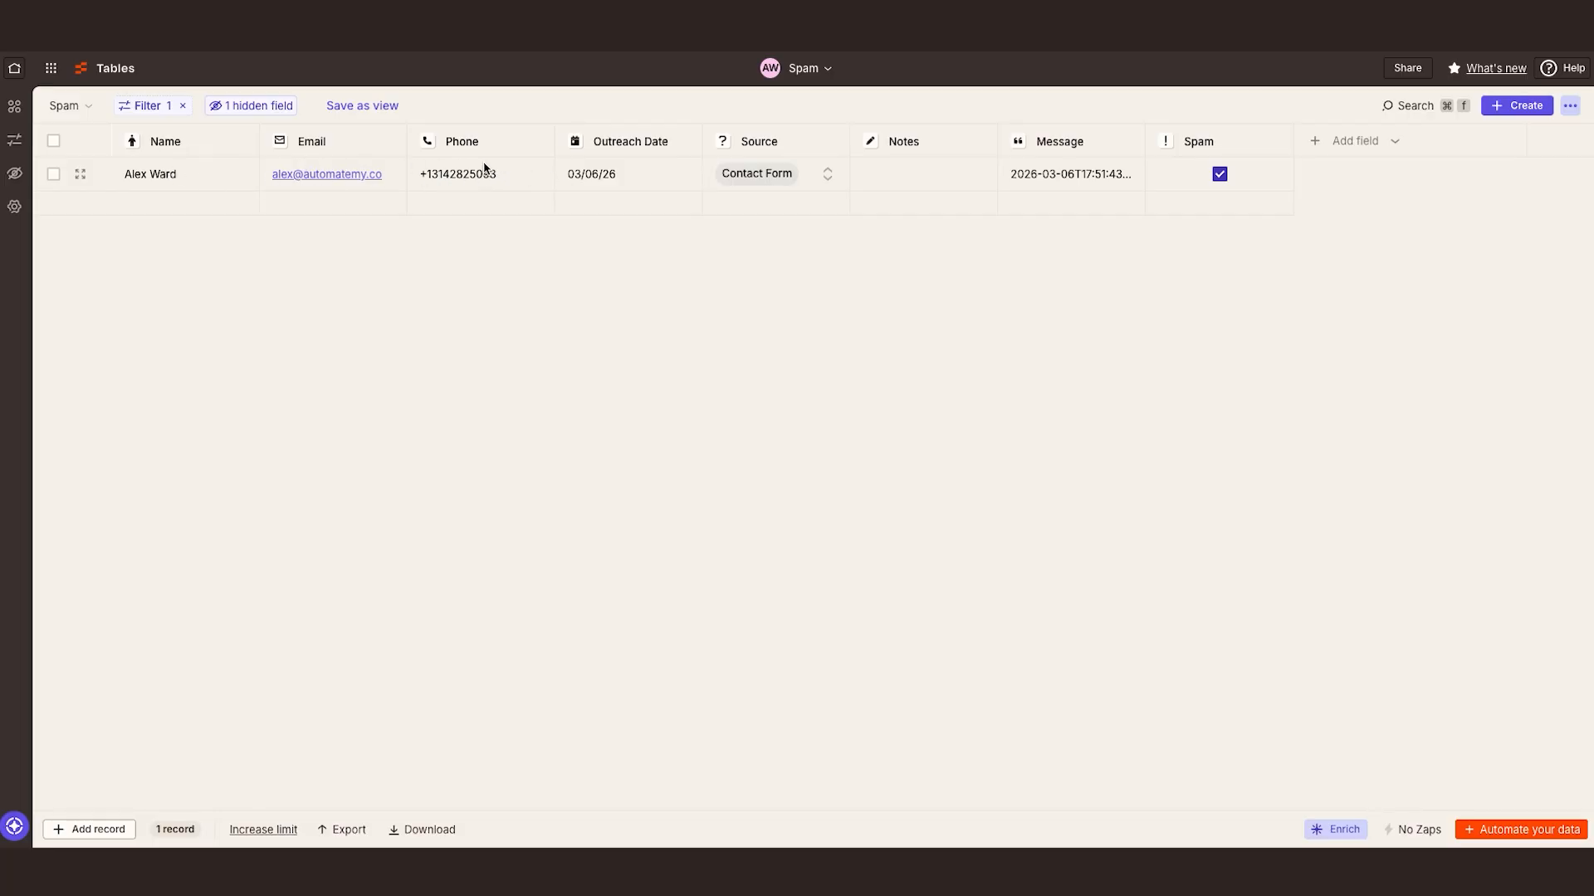
click(1219, 174)
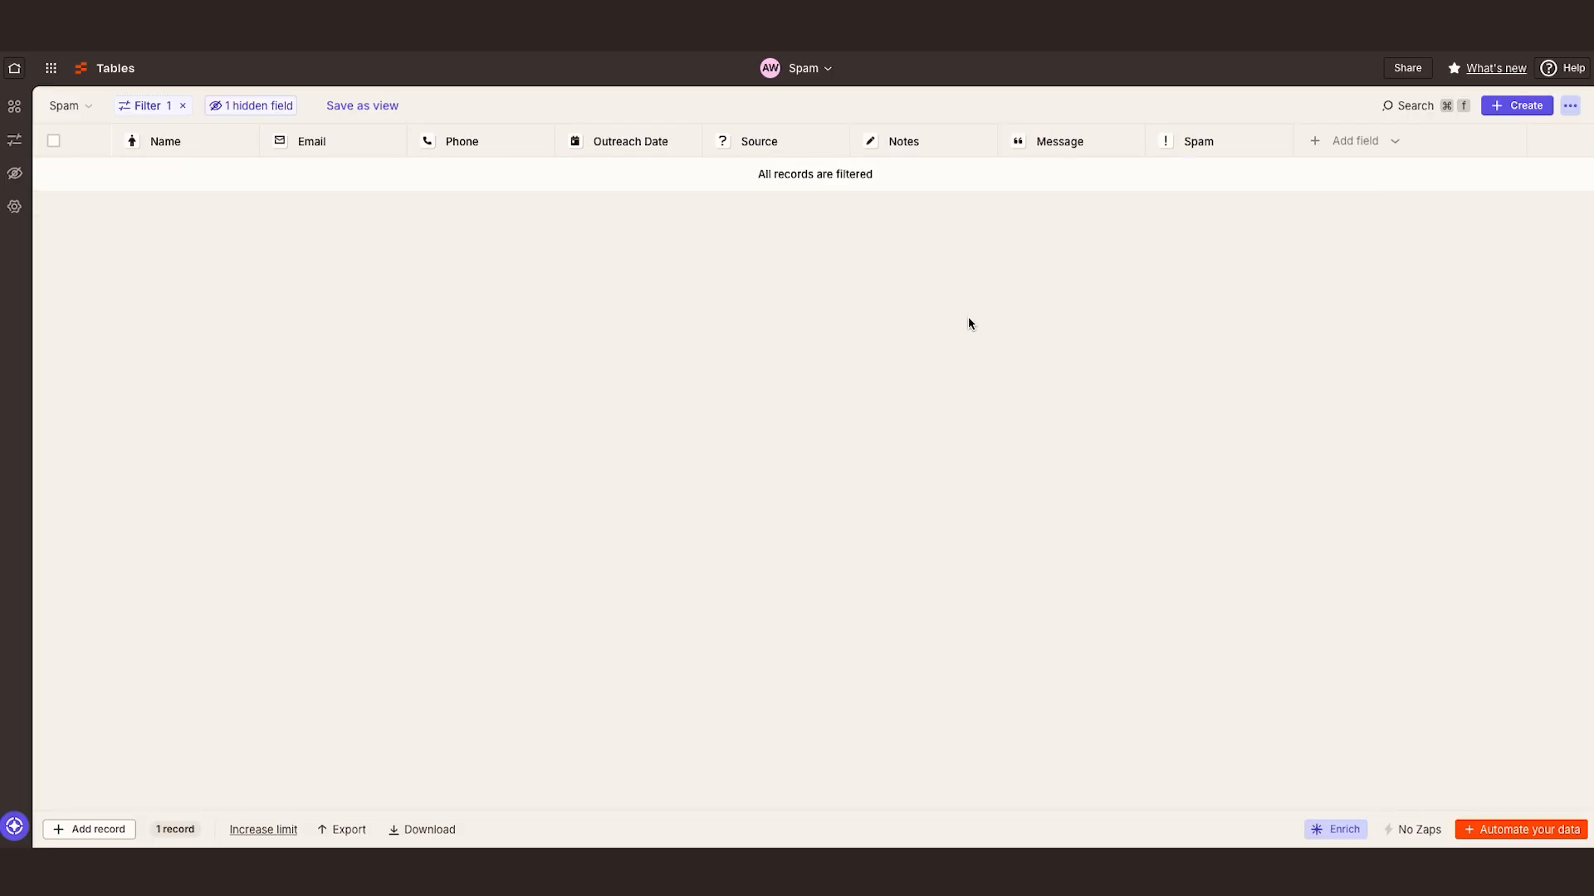
click(66, 105)
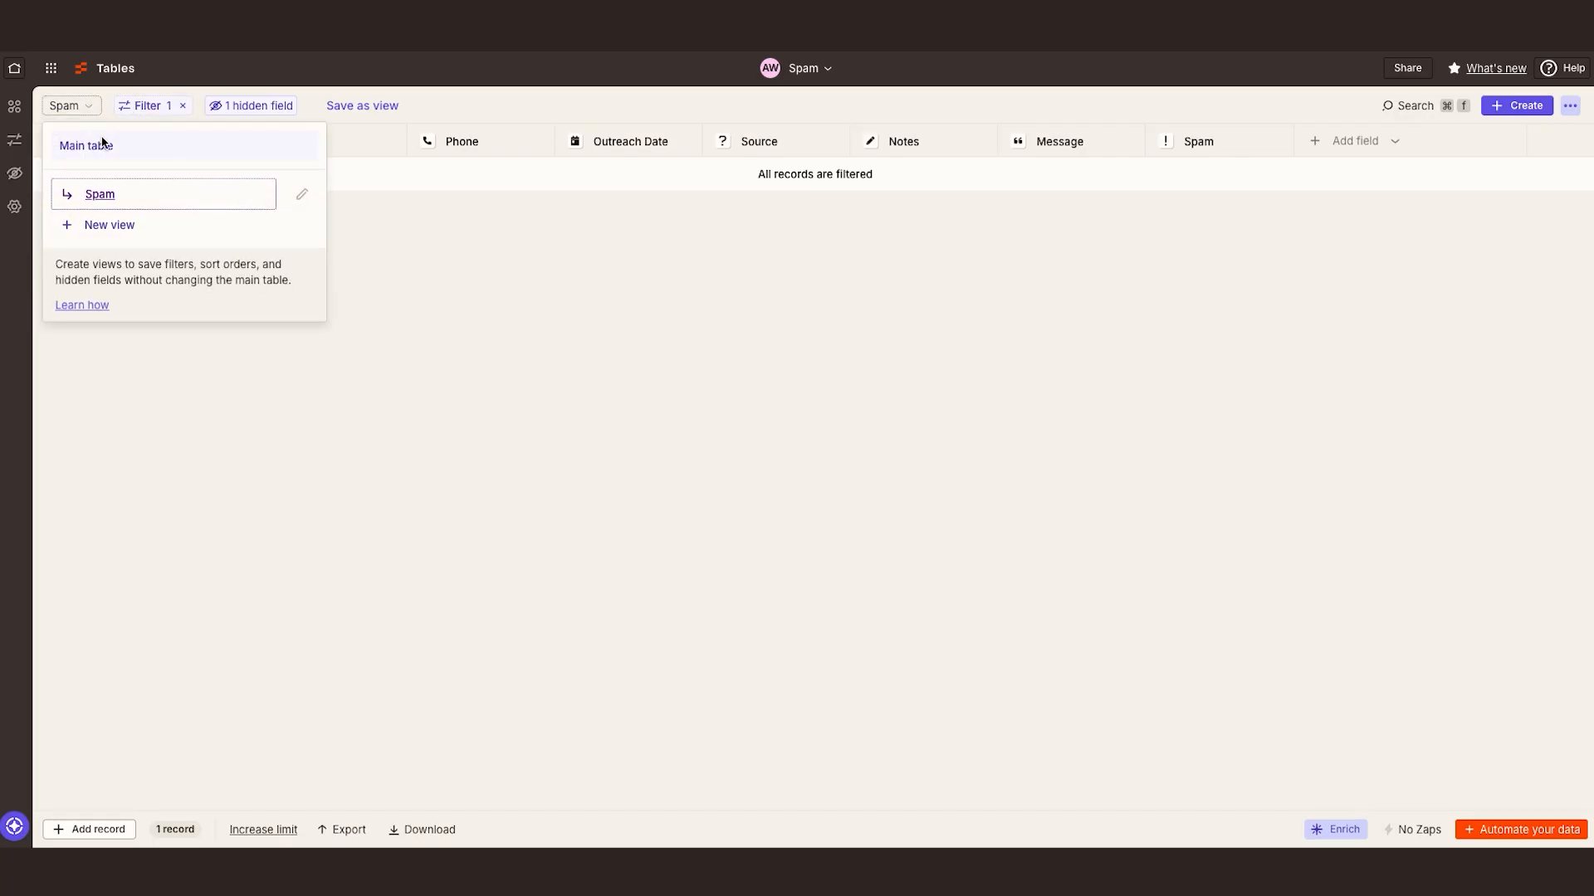
click(91, 142)
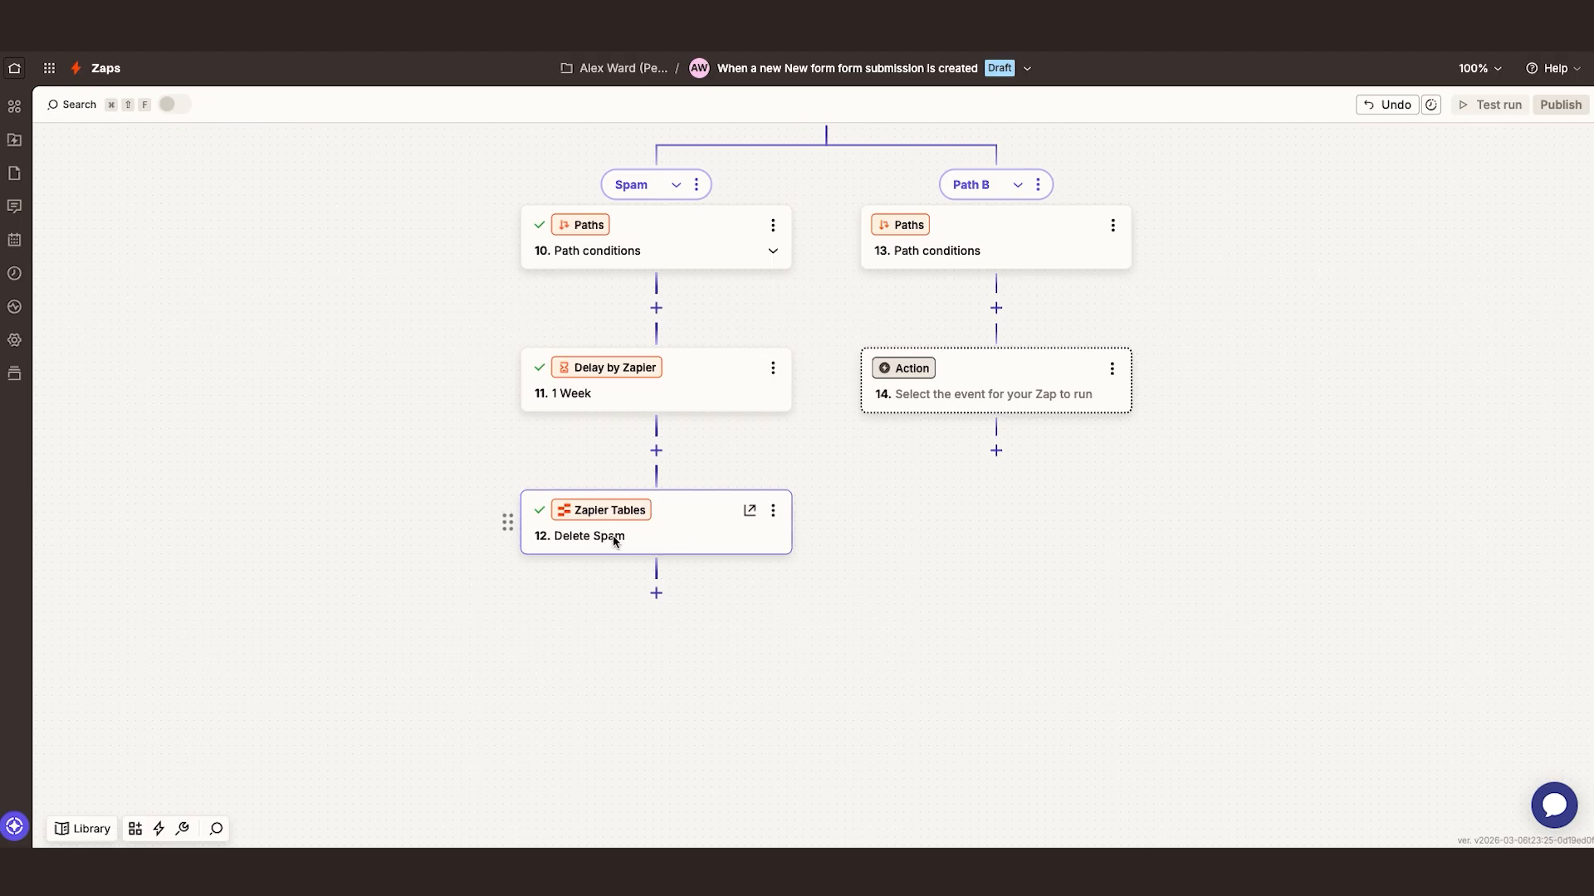
Add a Zapier Tables action with the Find Records event between the 1 Week delay and Delete Spam
click(656, 450)
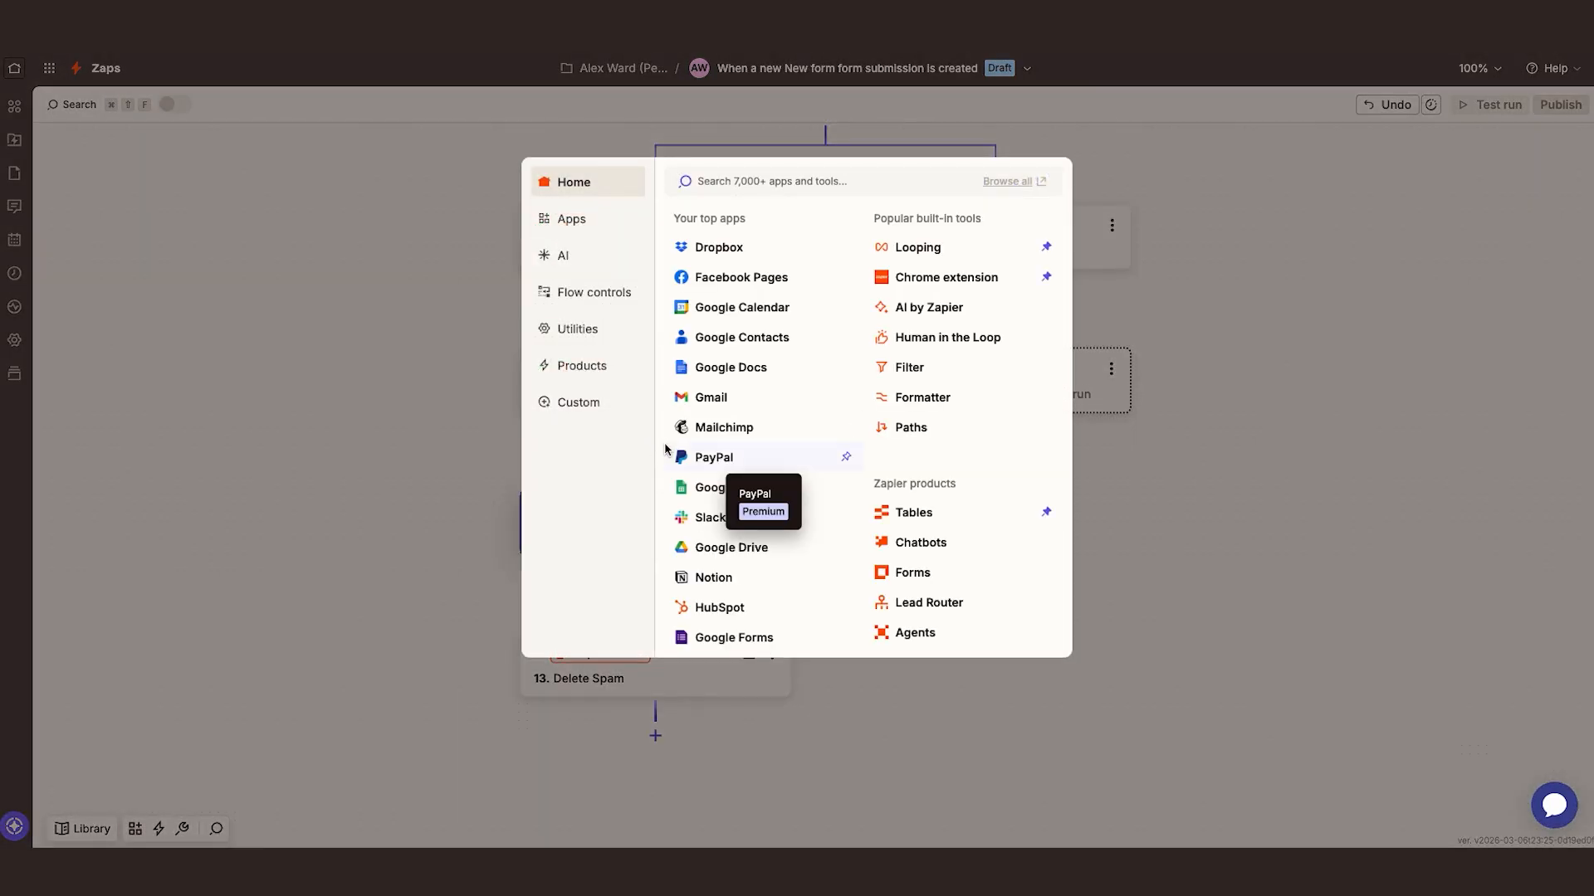
click(897, 511)
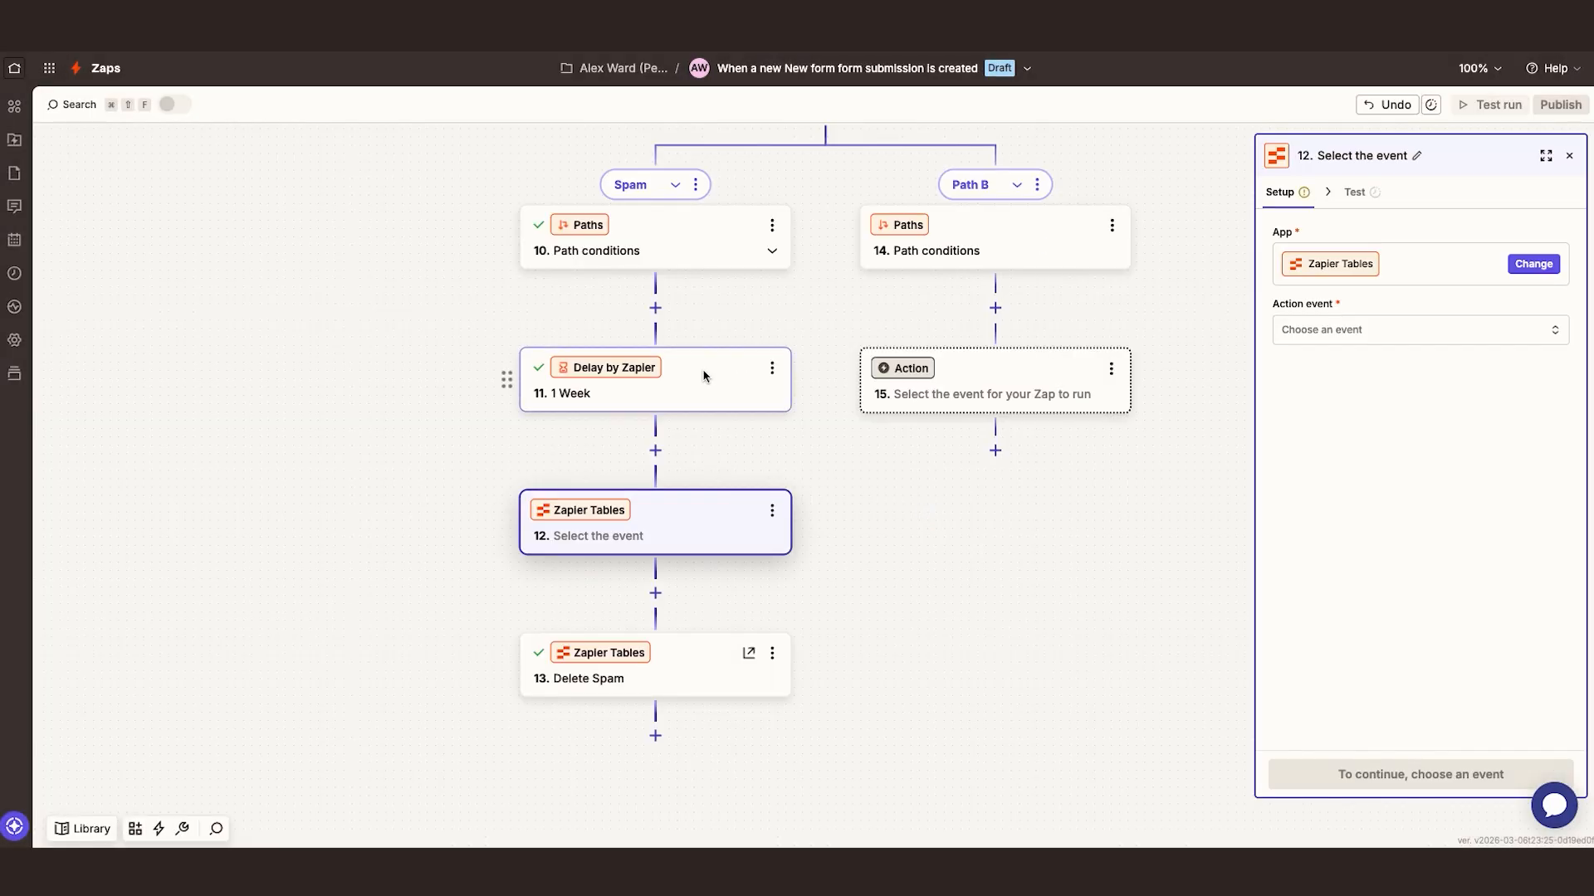
click(1355, 340)
text(find)
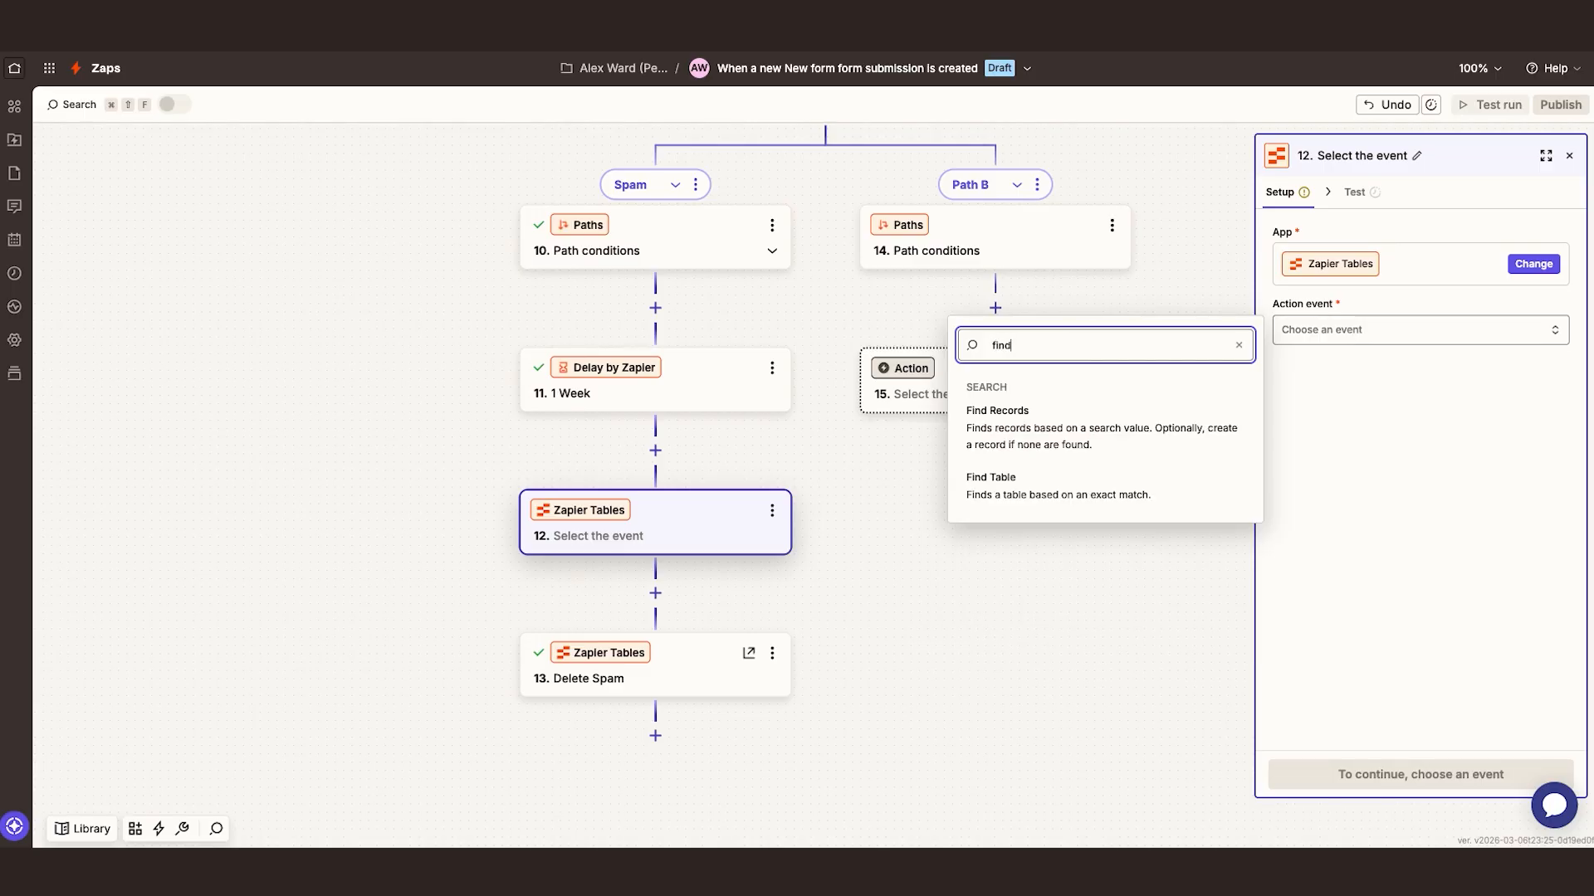
click(1074, 438)
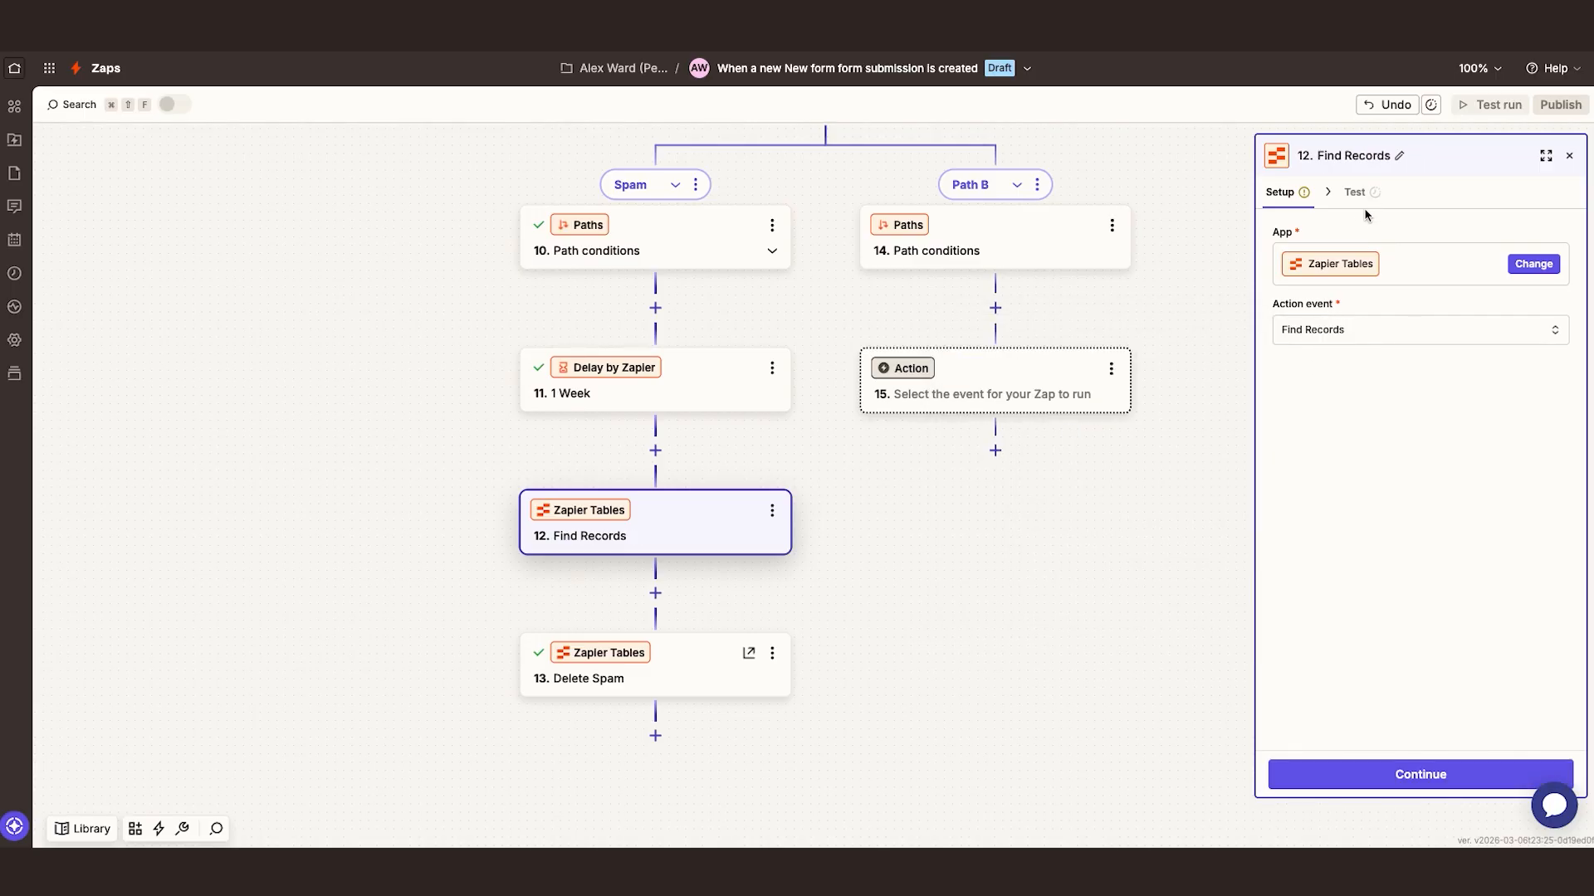
Set Find Records to search the Contacts table, with Record ID as the first lookup field
click(1371, 195)
click(1353, 253)
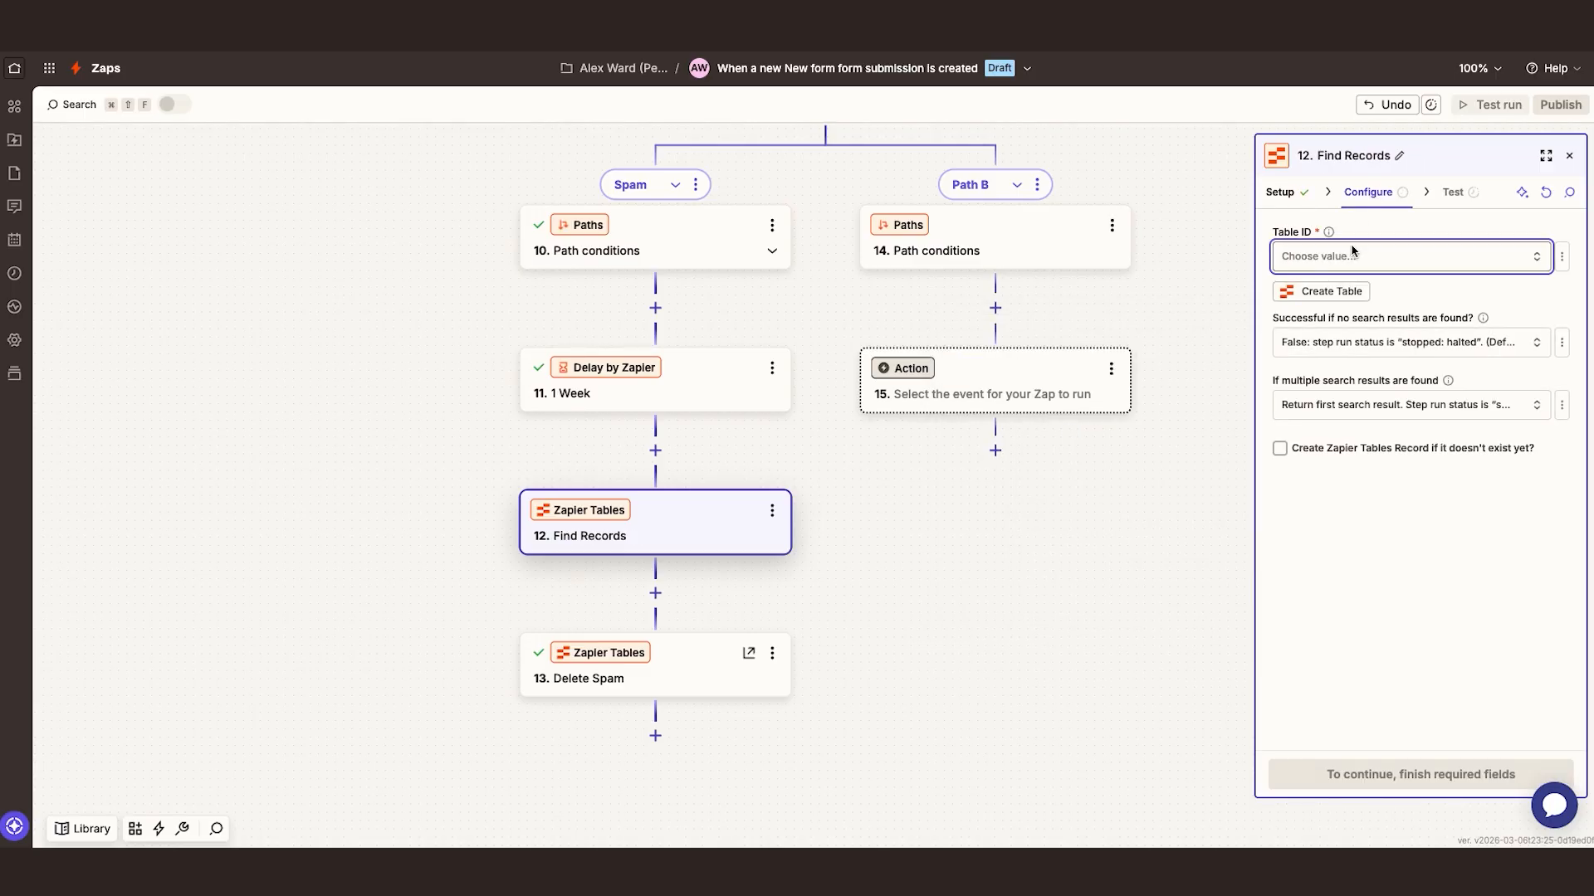
click(1079, 338)
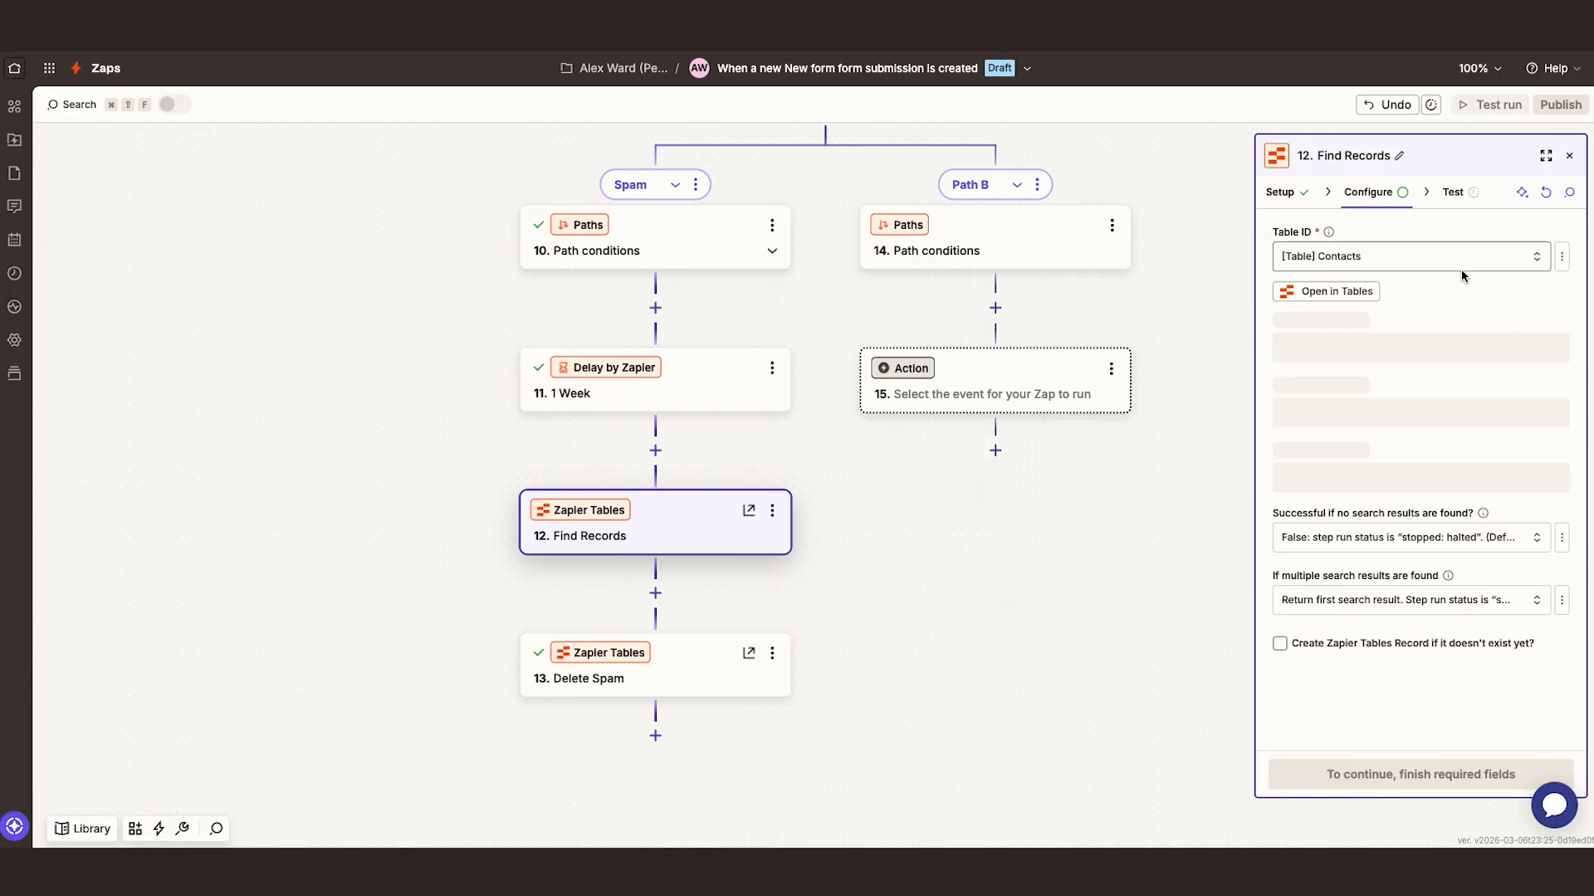
click(1406, 469)
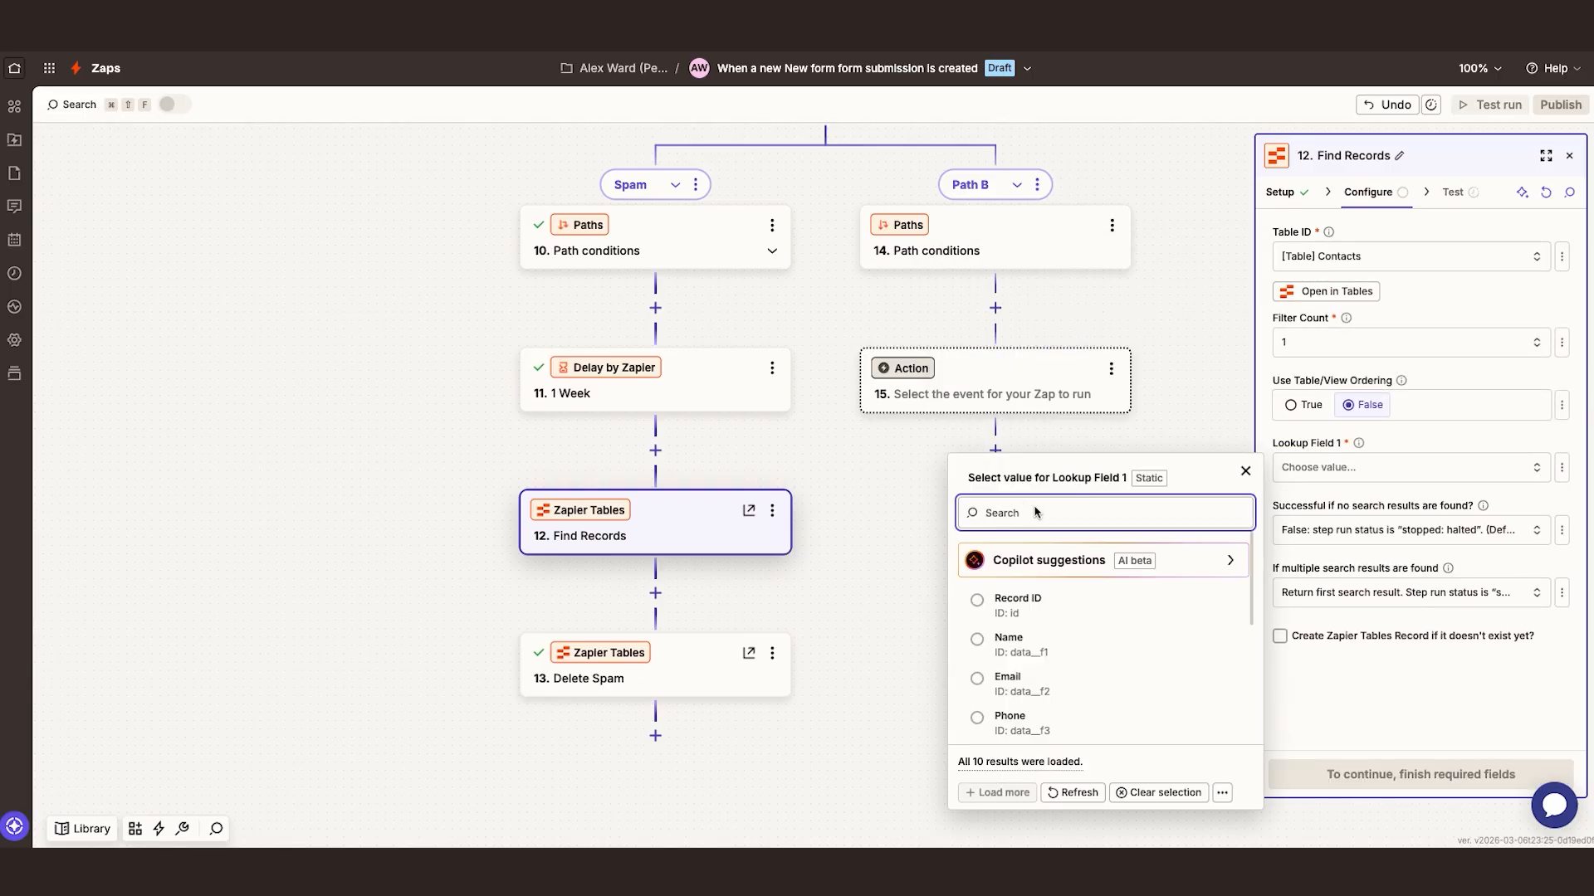
text(record)
click(1040, 551)
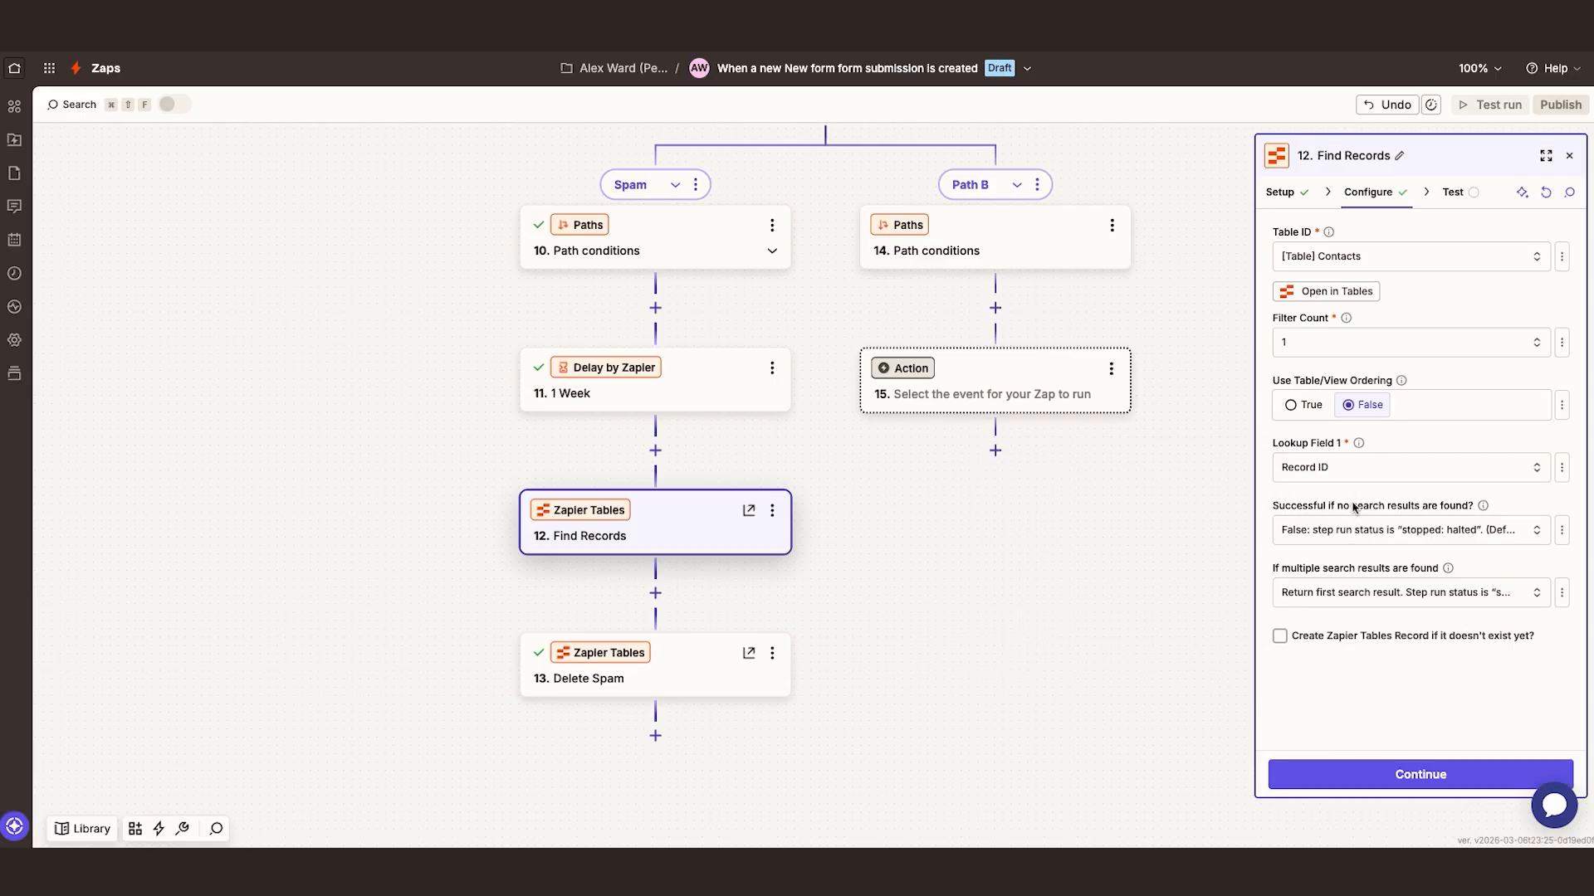
Map the first lookup value to the Record ID from the Add Message step
click(1339, 594)
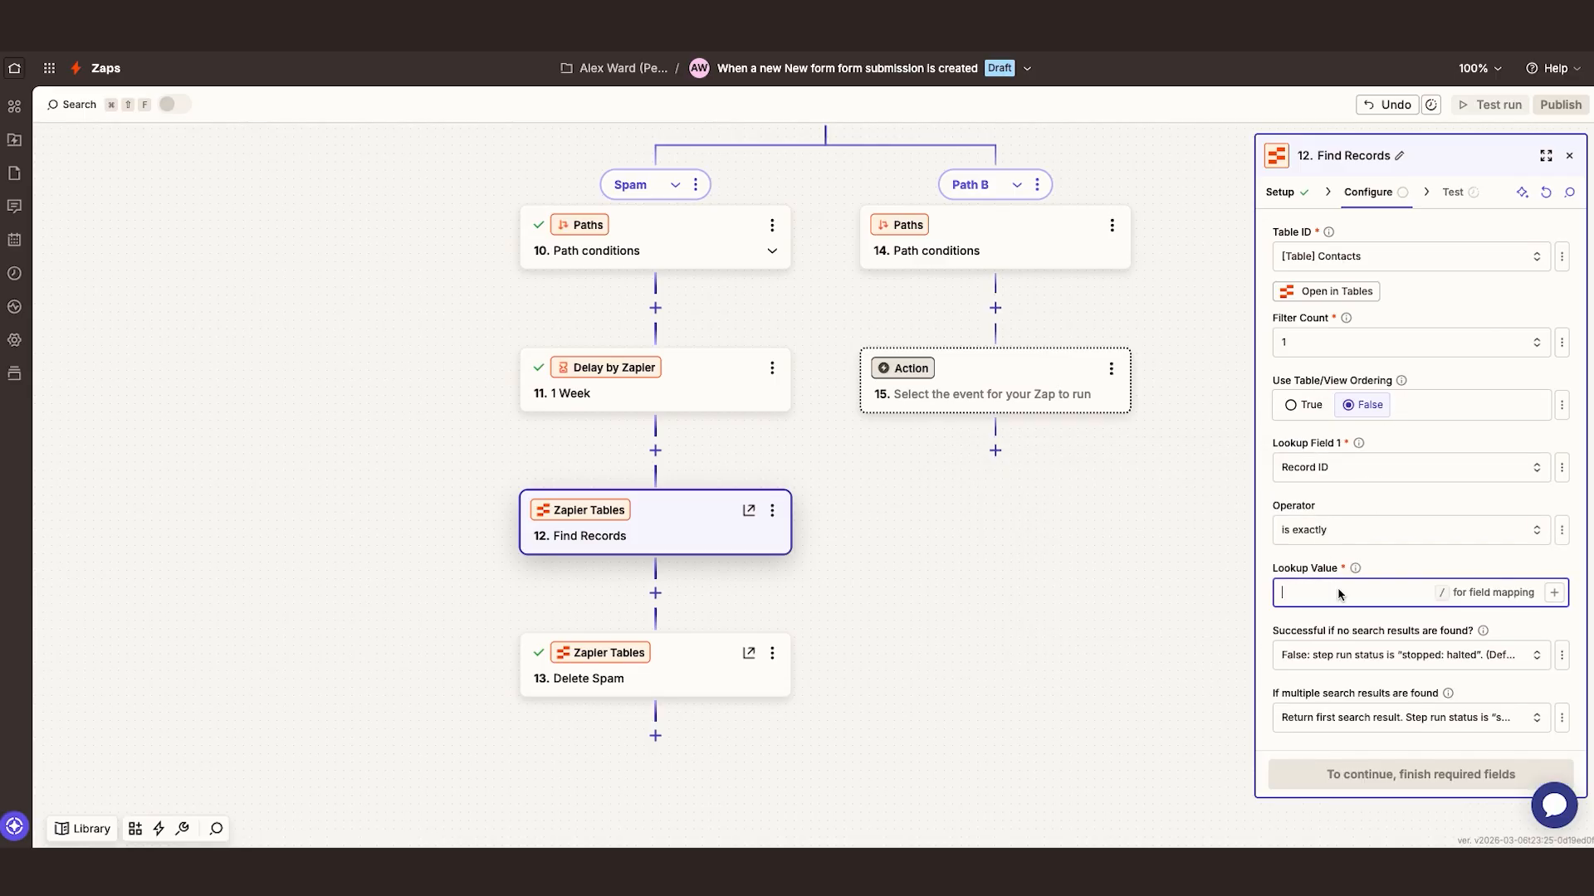
text(/record id)
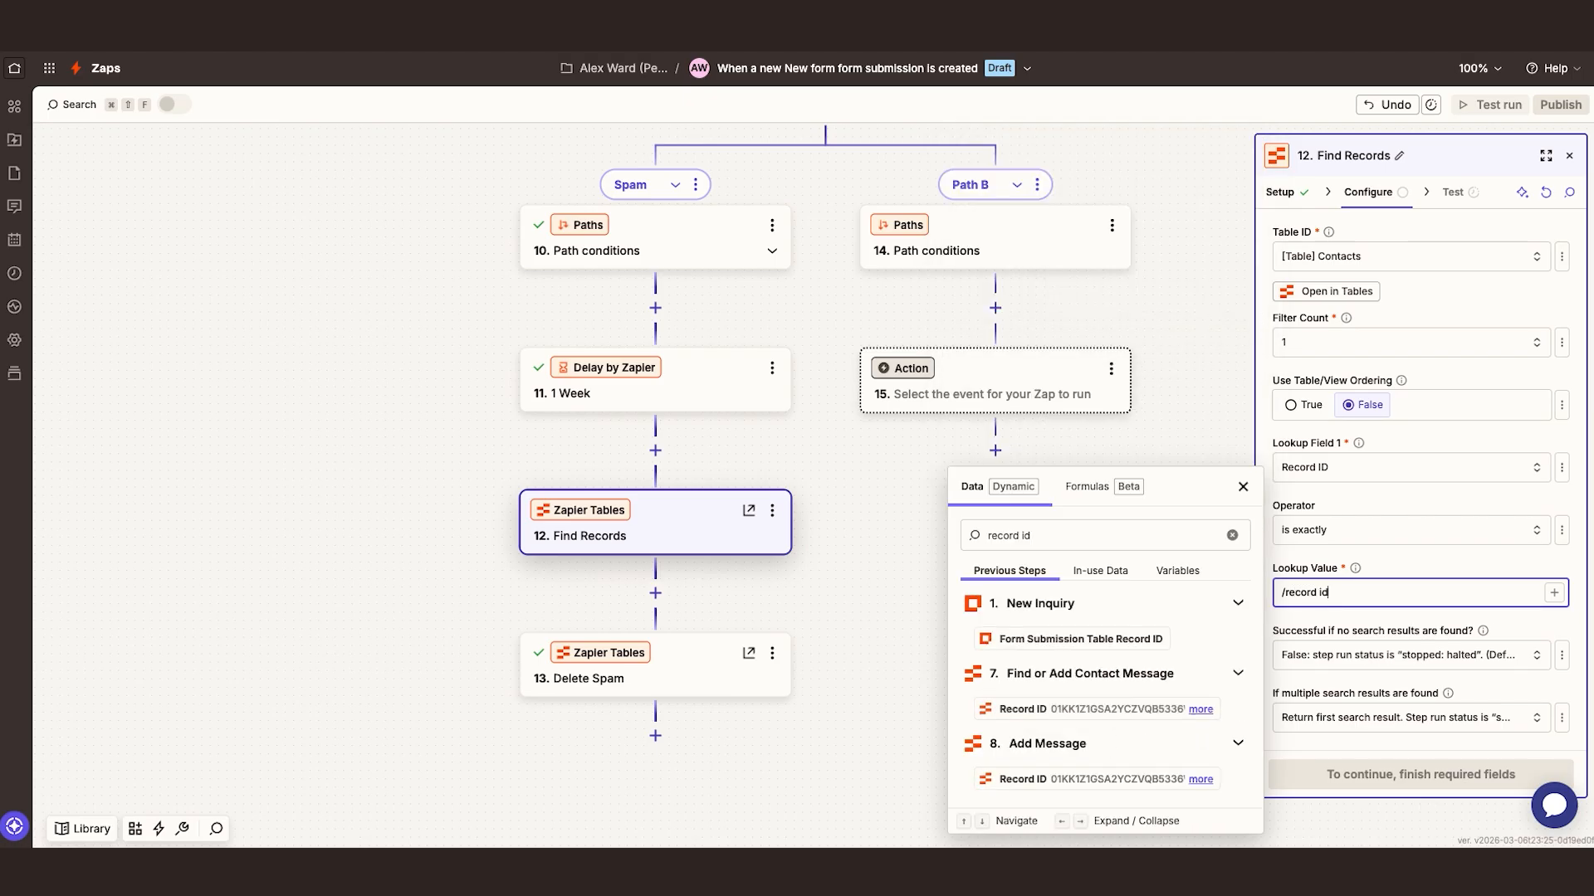
click(1104, 773)
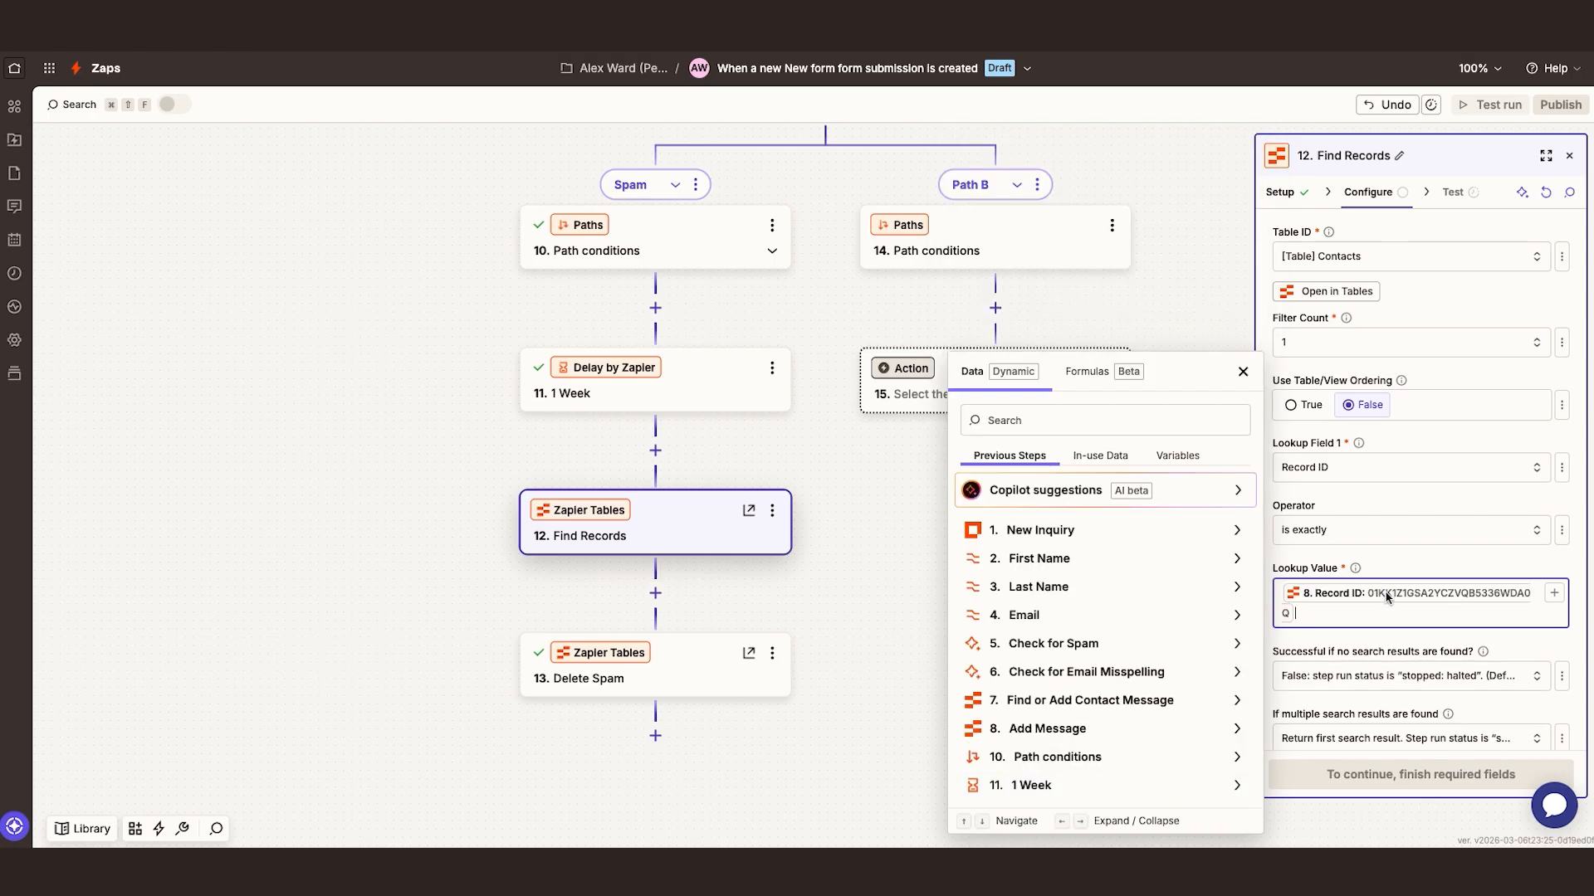
click(1401, 567)
scroll(1385, 531, down, 1)
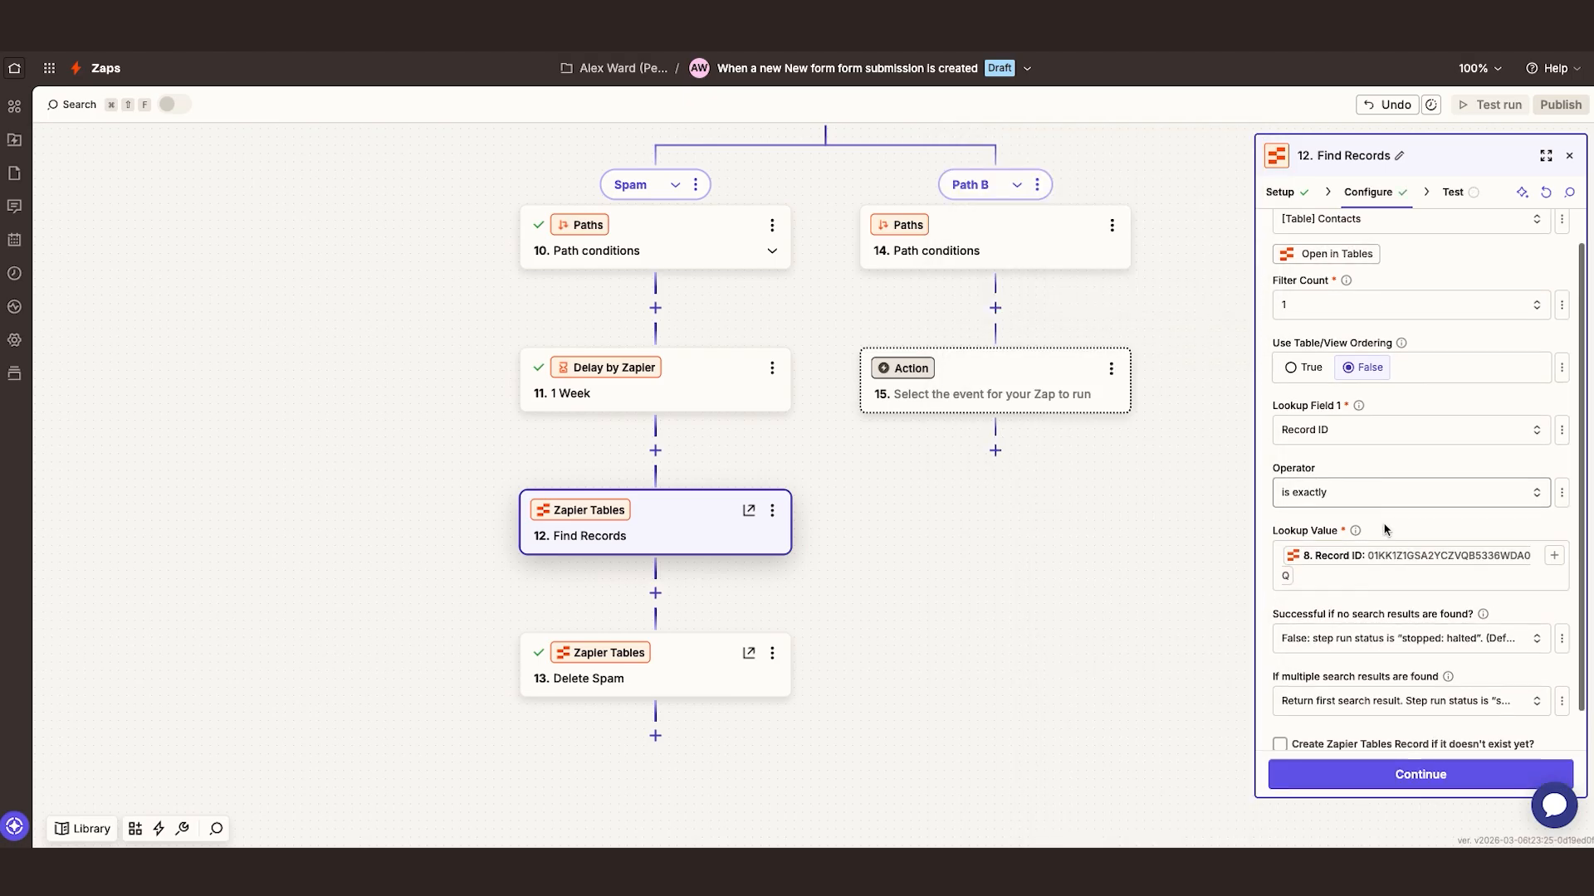
Set the filter count to 2 and add a second lookup requiring the Spam field to be exactly True
click(1362, 307)
click(1009, 422)
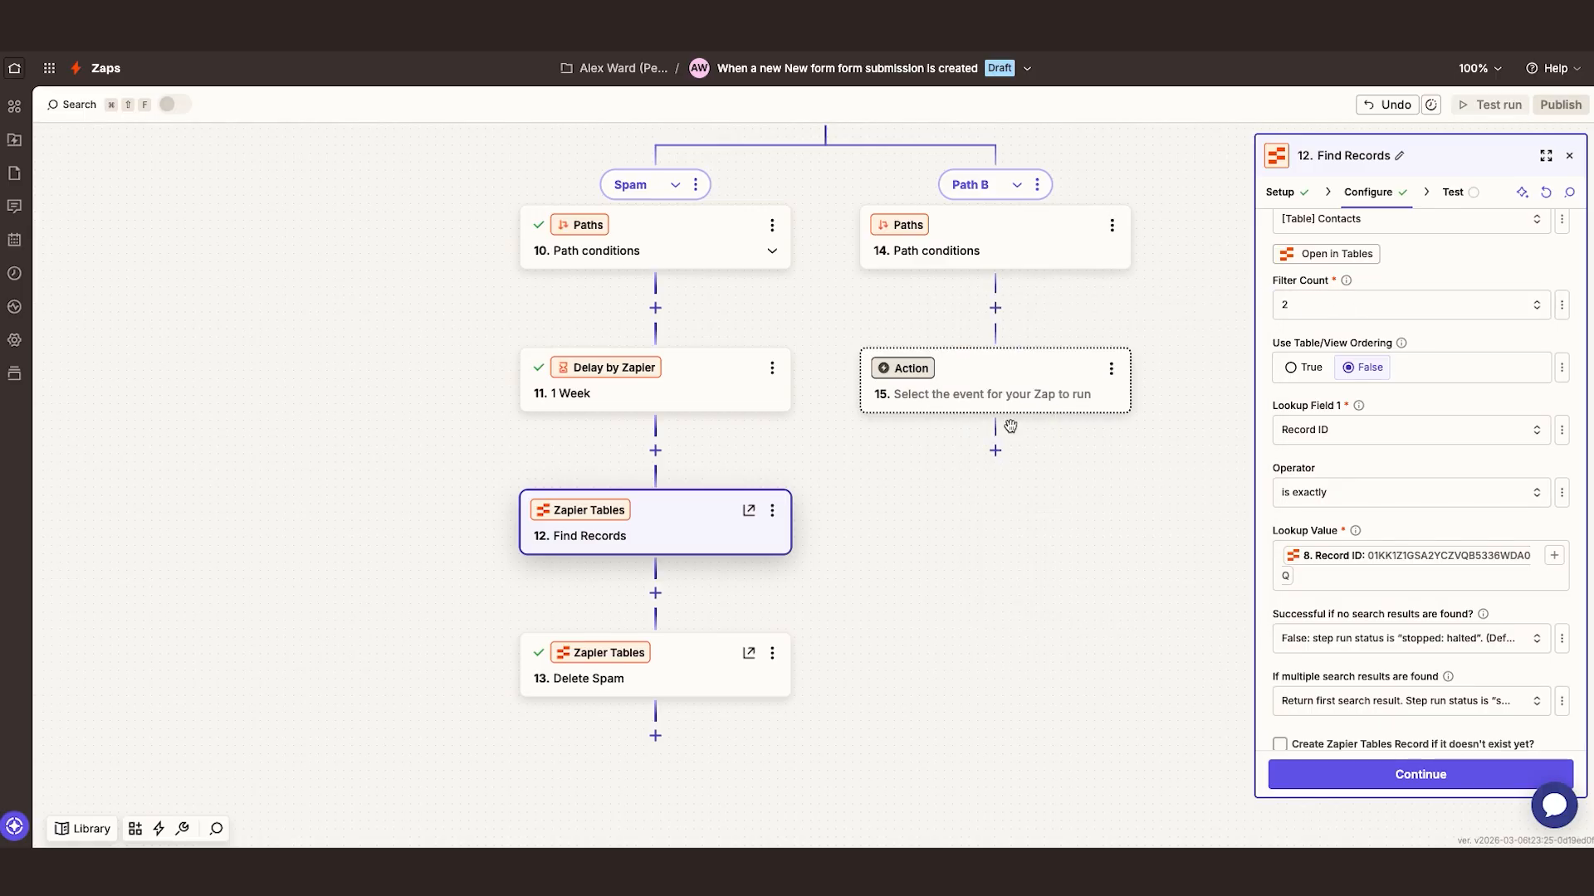
scroll(1360, 484, down, 3)
click(1378, 530)
text(spam)
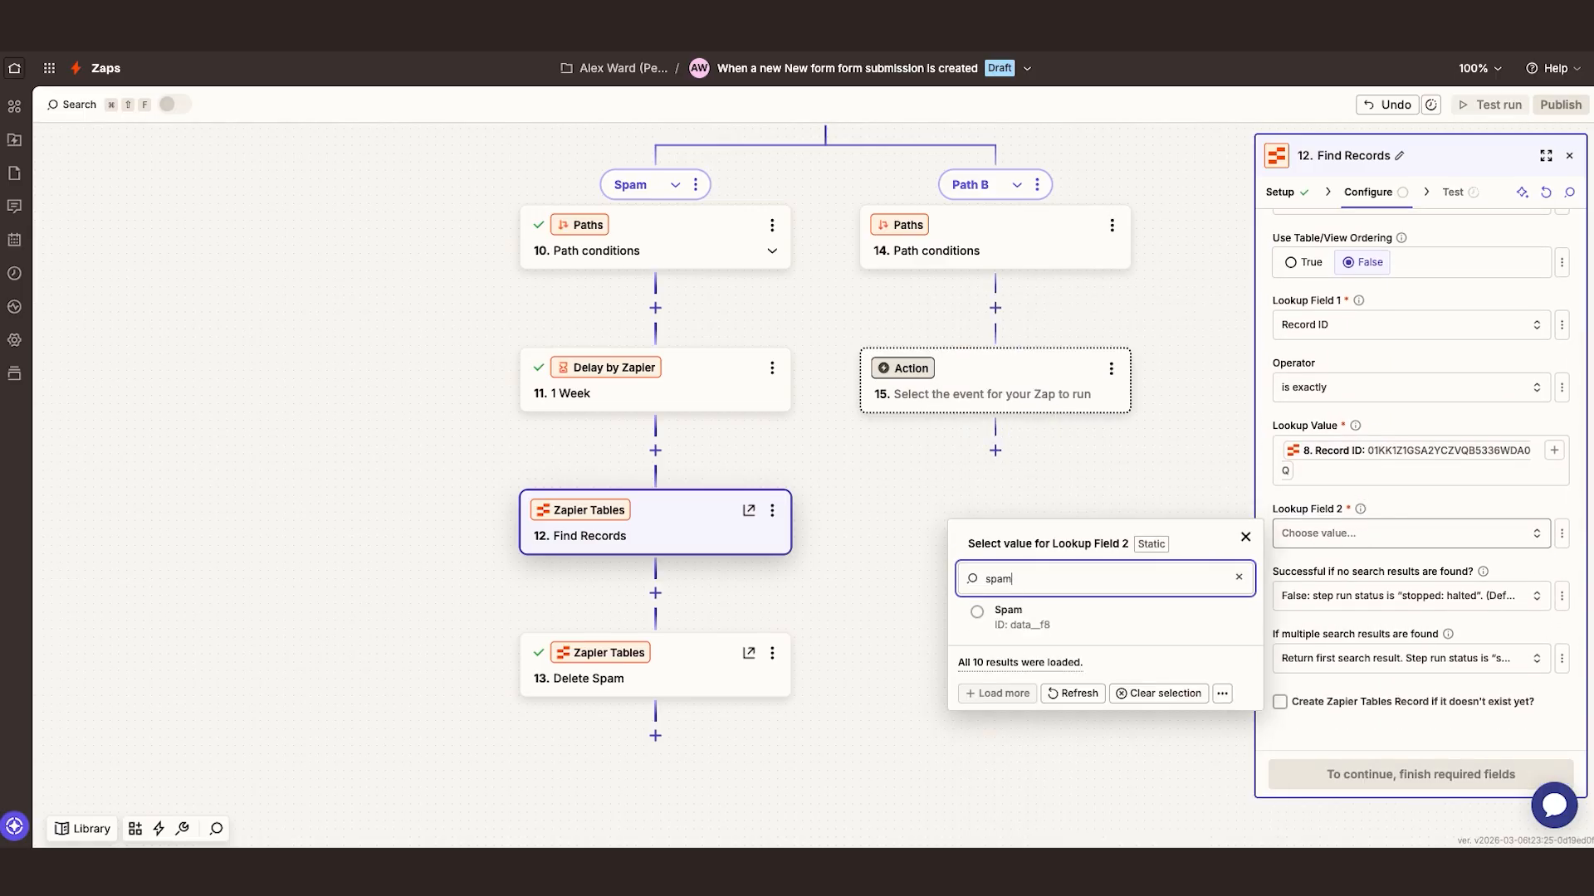
click(1079, 615)
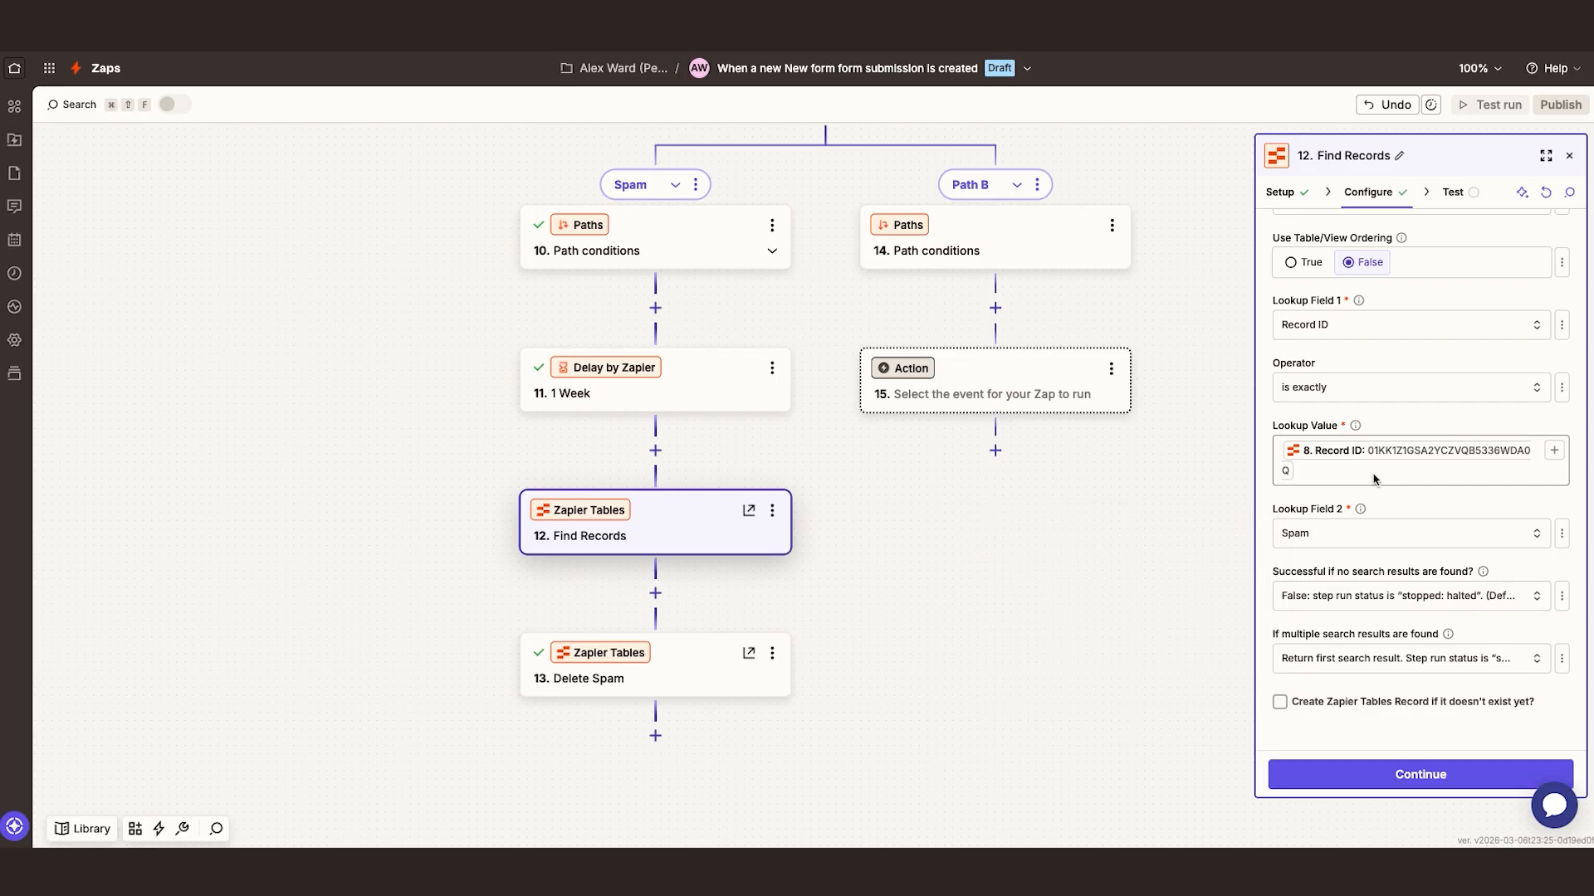
scroll(1361, 478, down, 2)
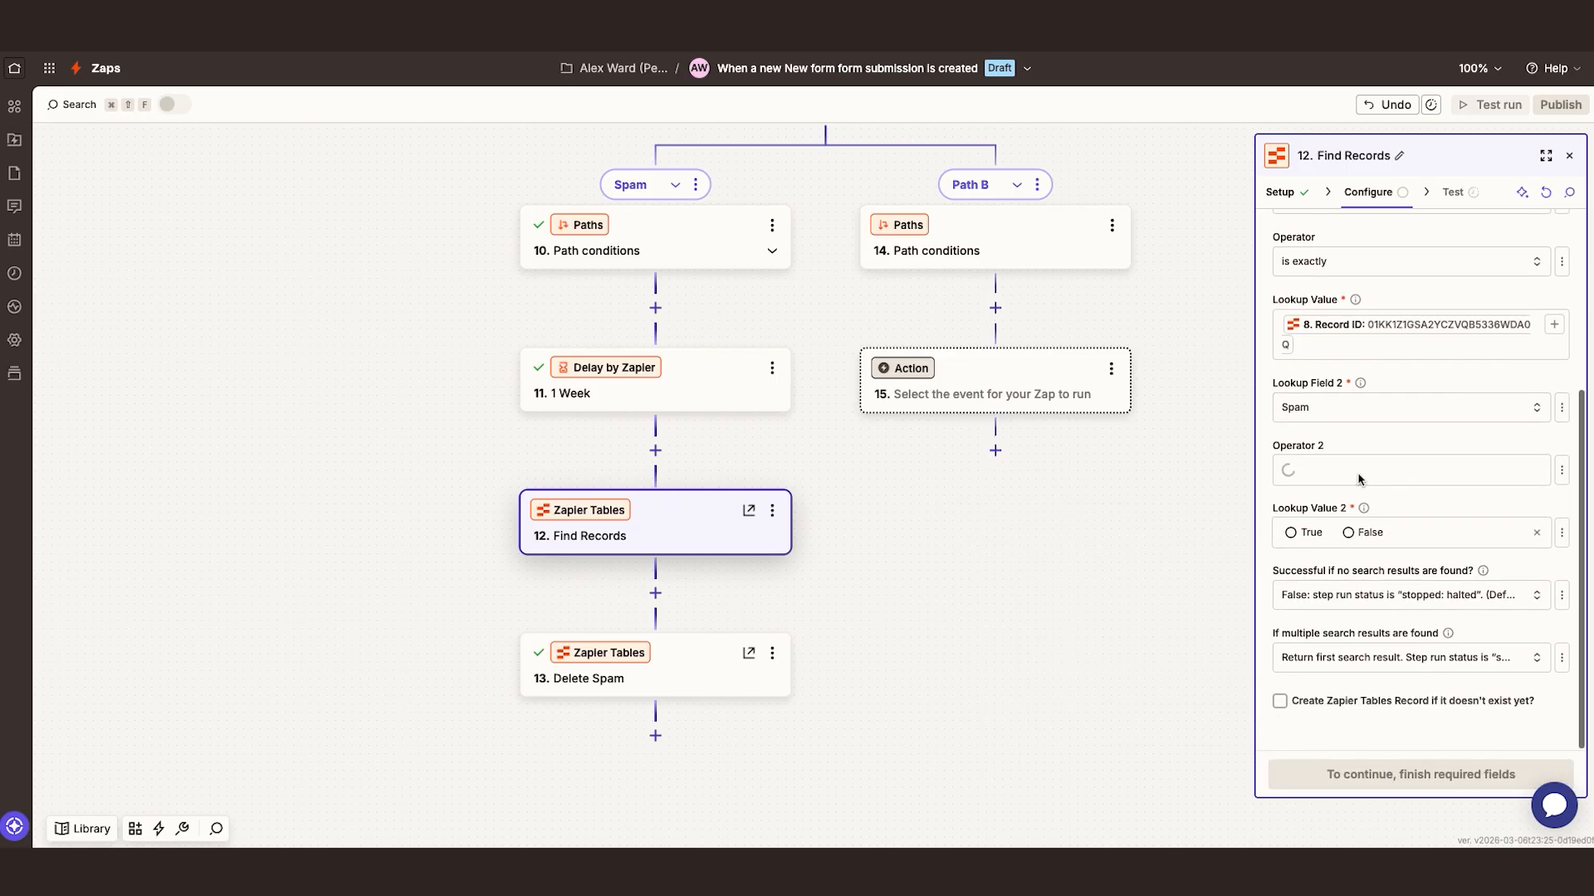
click(1309, 535)
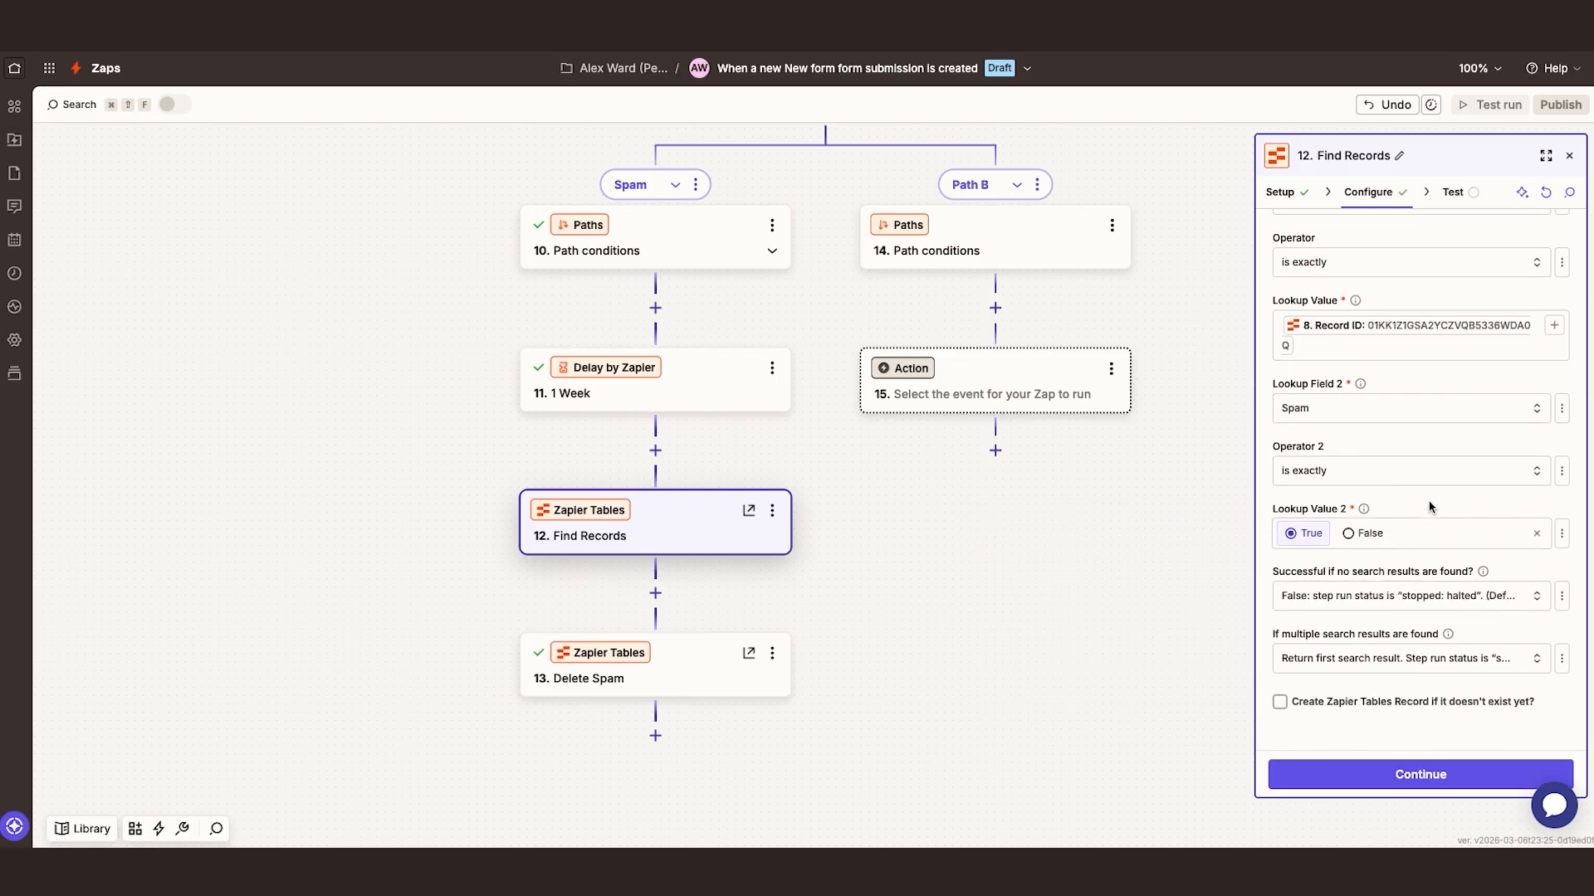
Make the search count as successful when no results are found, and test the Find Records step
click(1403, 596)
click(1109, 687)
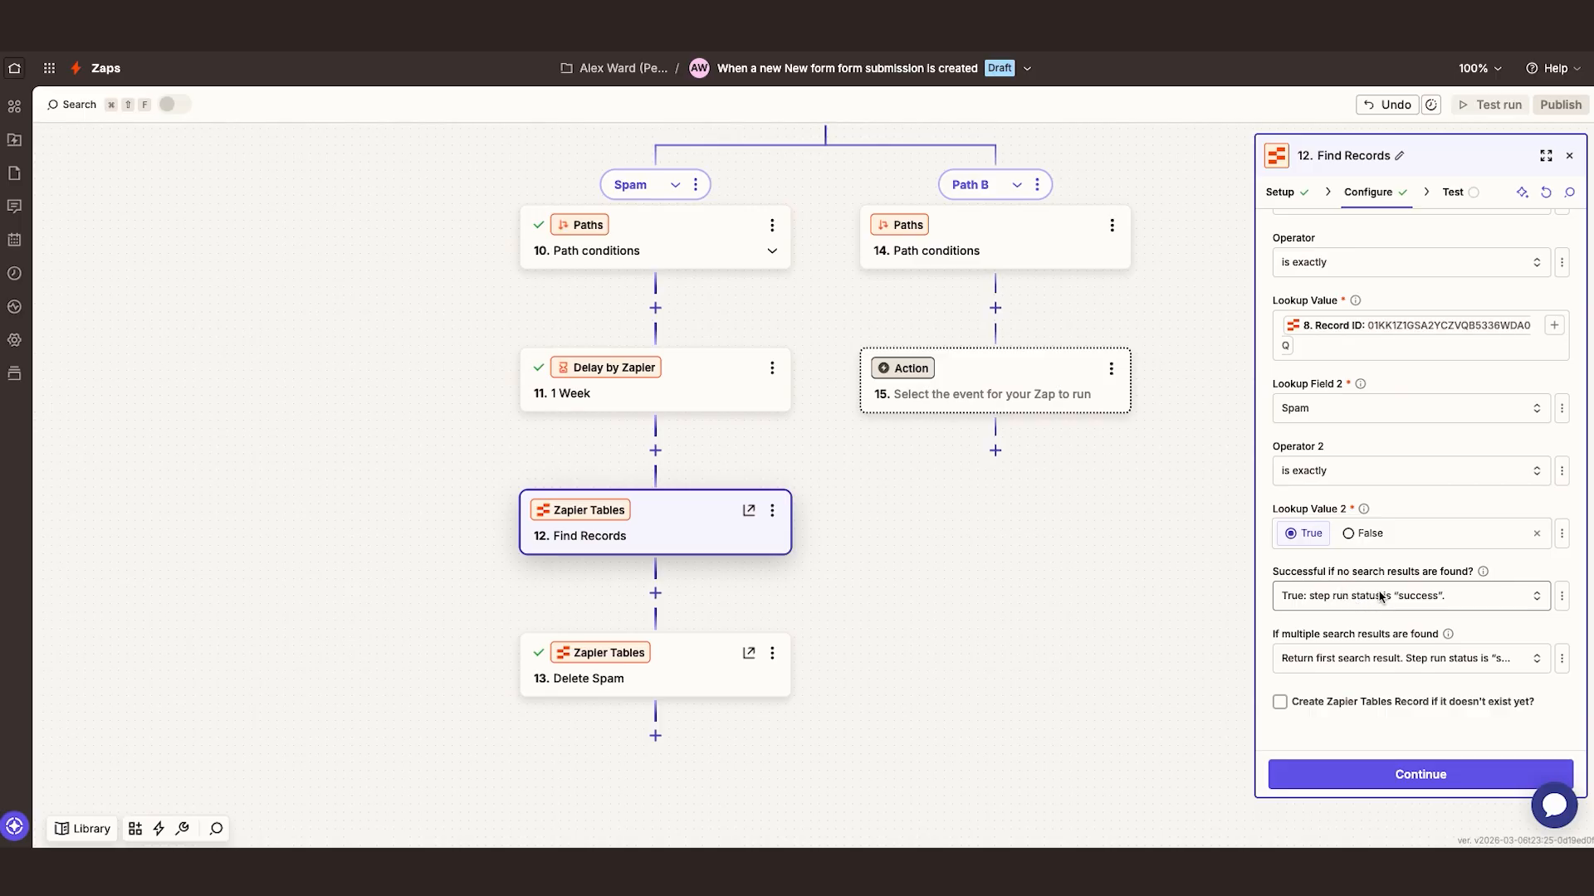
click(1420, 776)
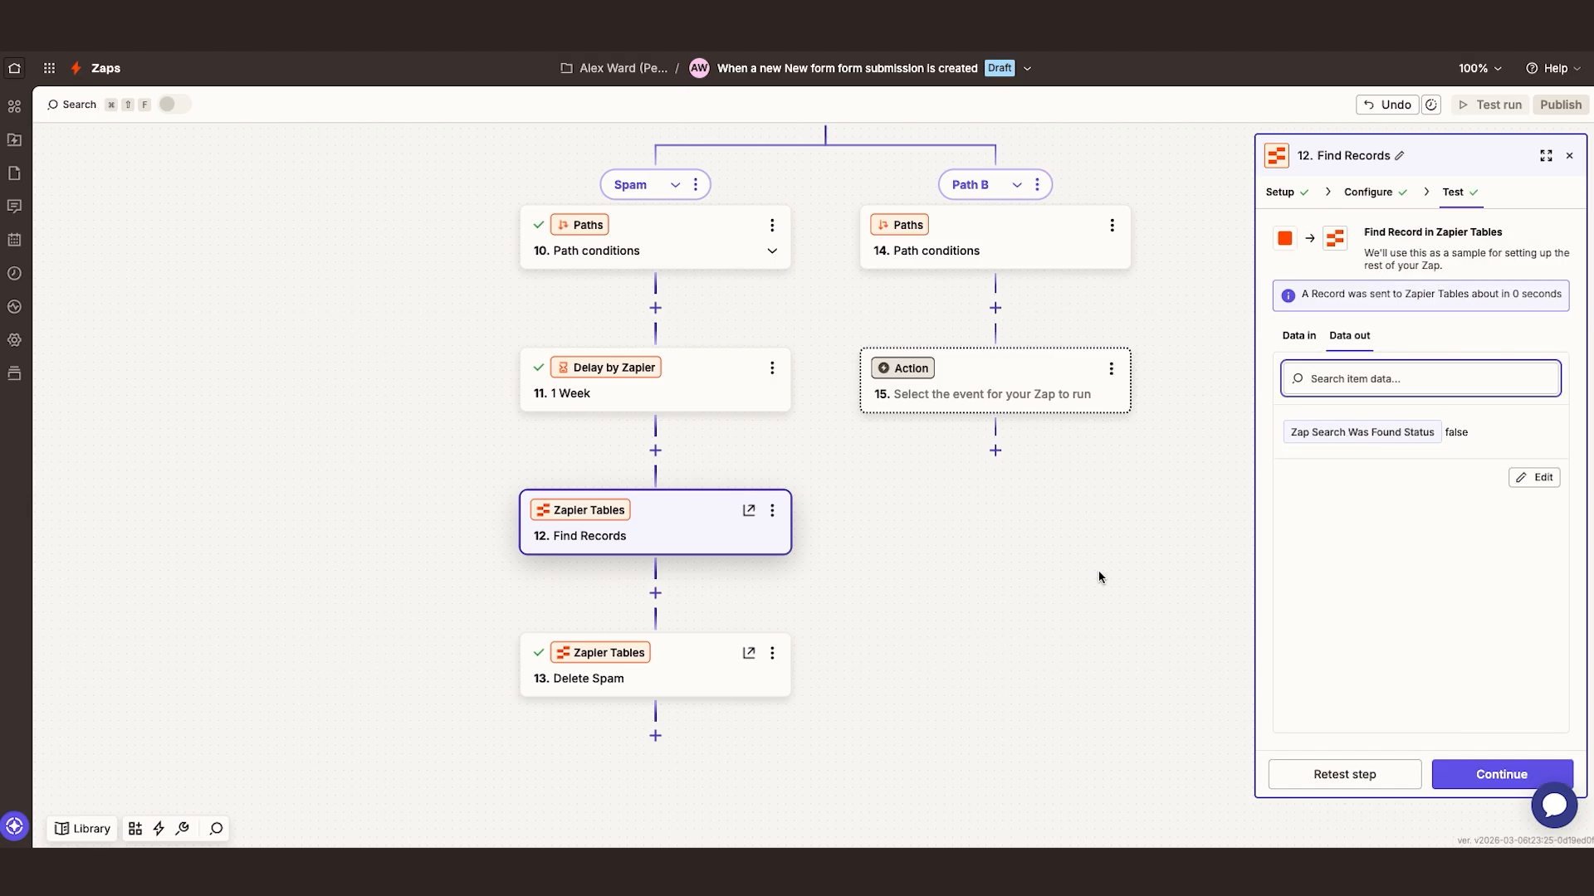
Rename the Find Records step to "Check Record Status"
click(773, 510)
click(857, 544)
text(Check Record Sta)
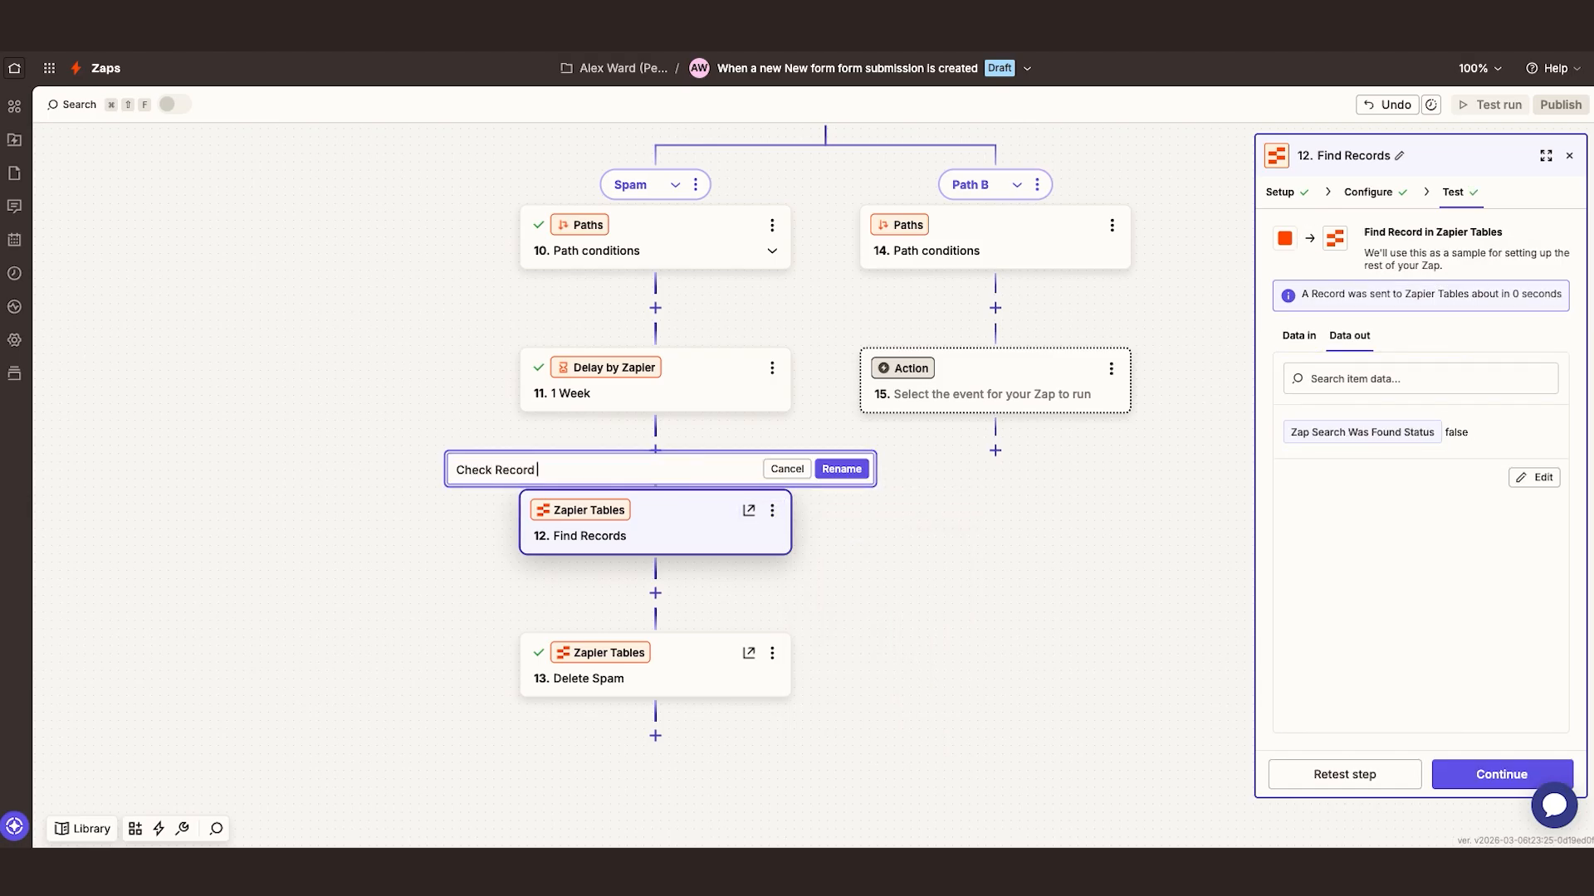
key(Return)
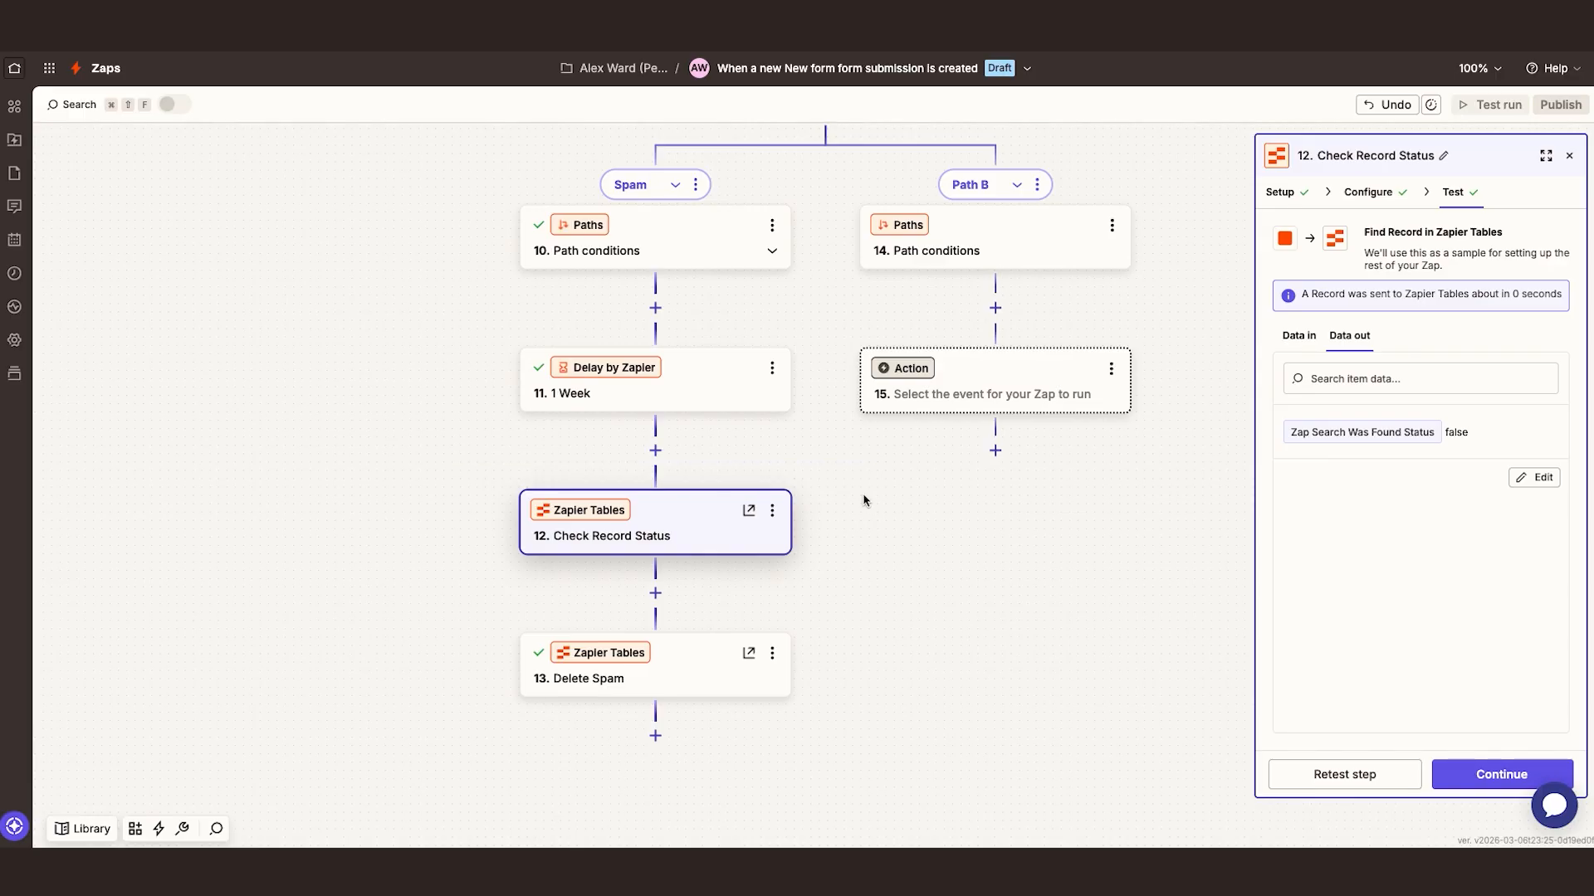
Add a Filter after Check Record Status that continues only if its Zap Search Was Found Status is (Boolean) true, and test it
click(655, 593)
click(921, 368)
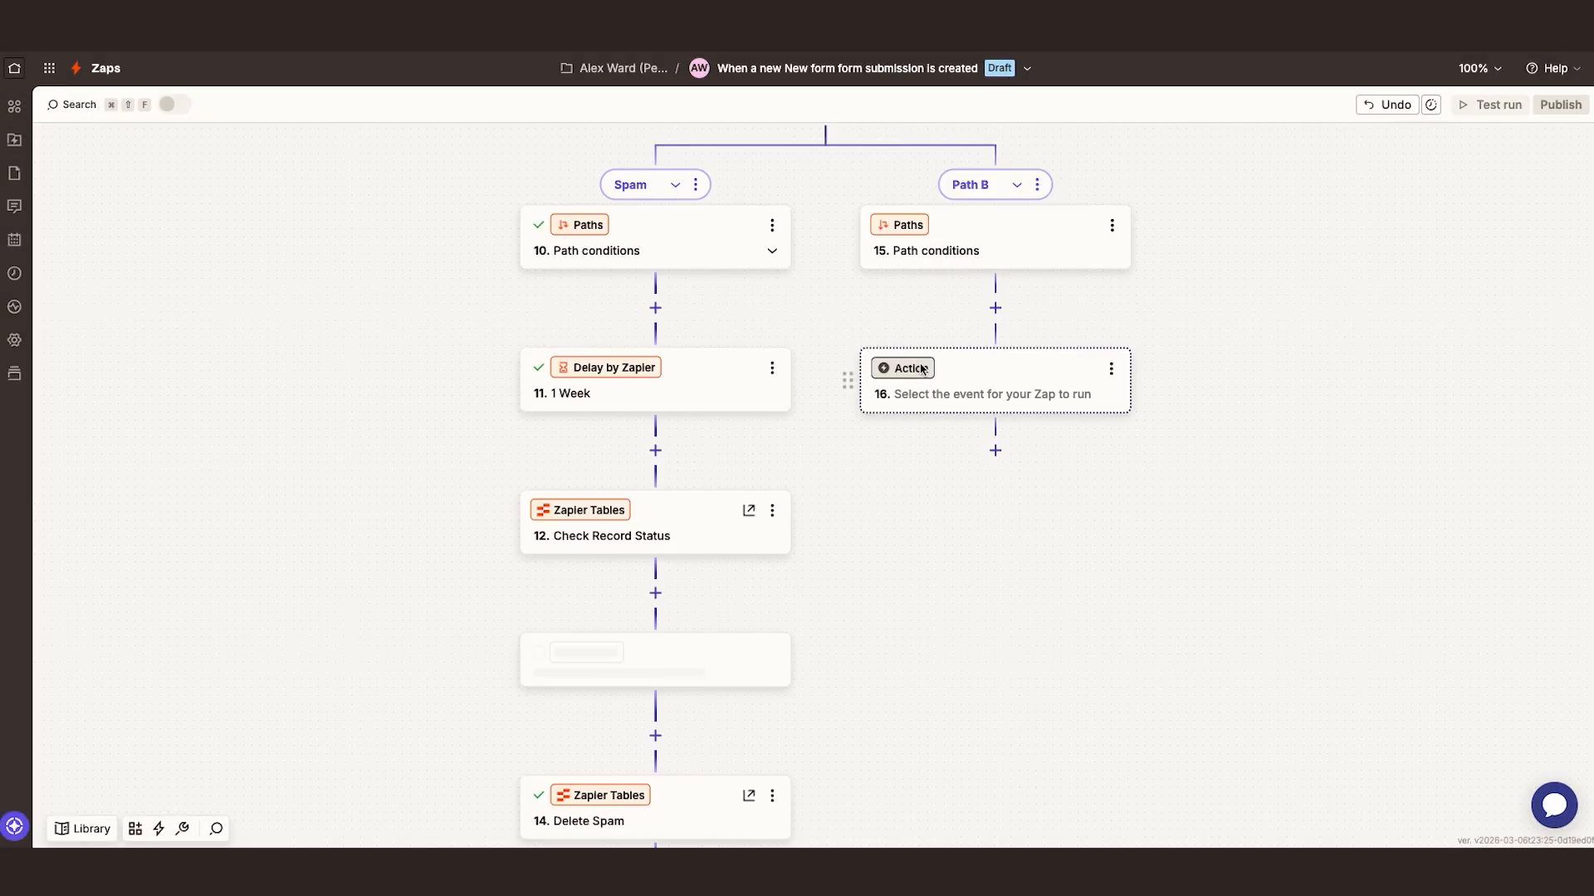
click(1325, 255)
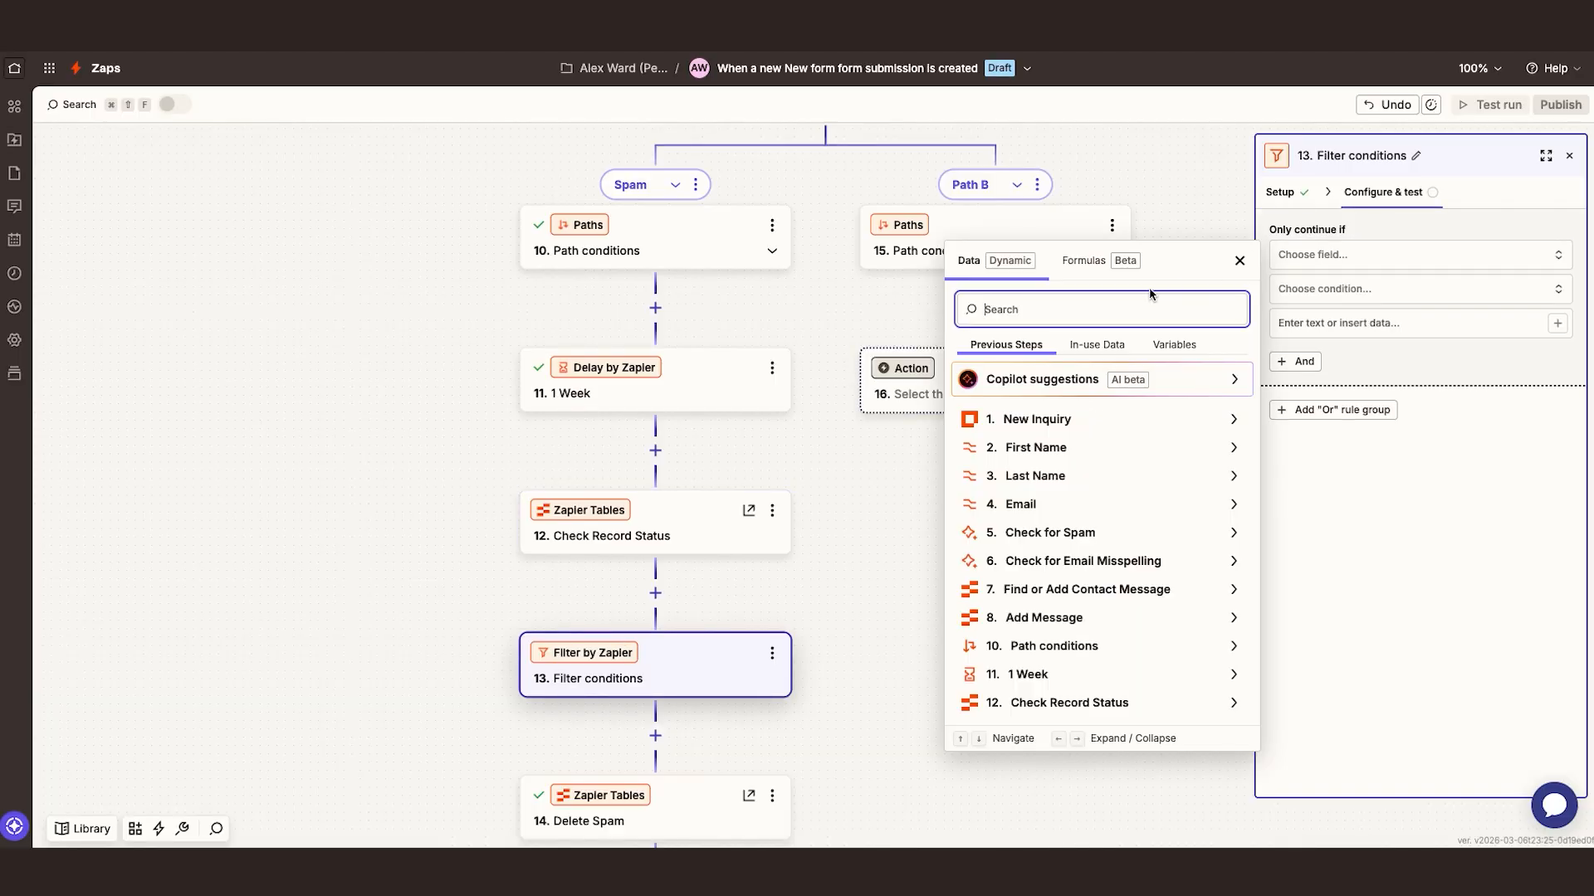
text(found)
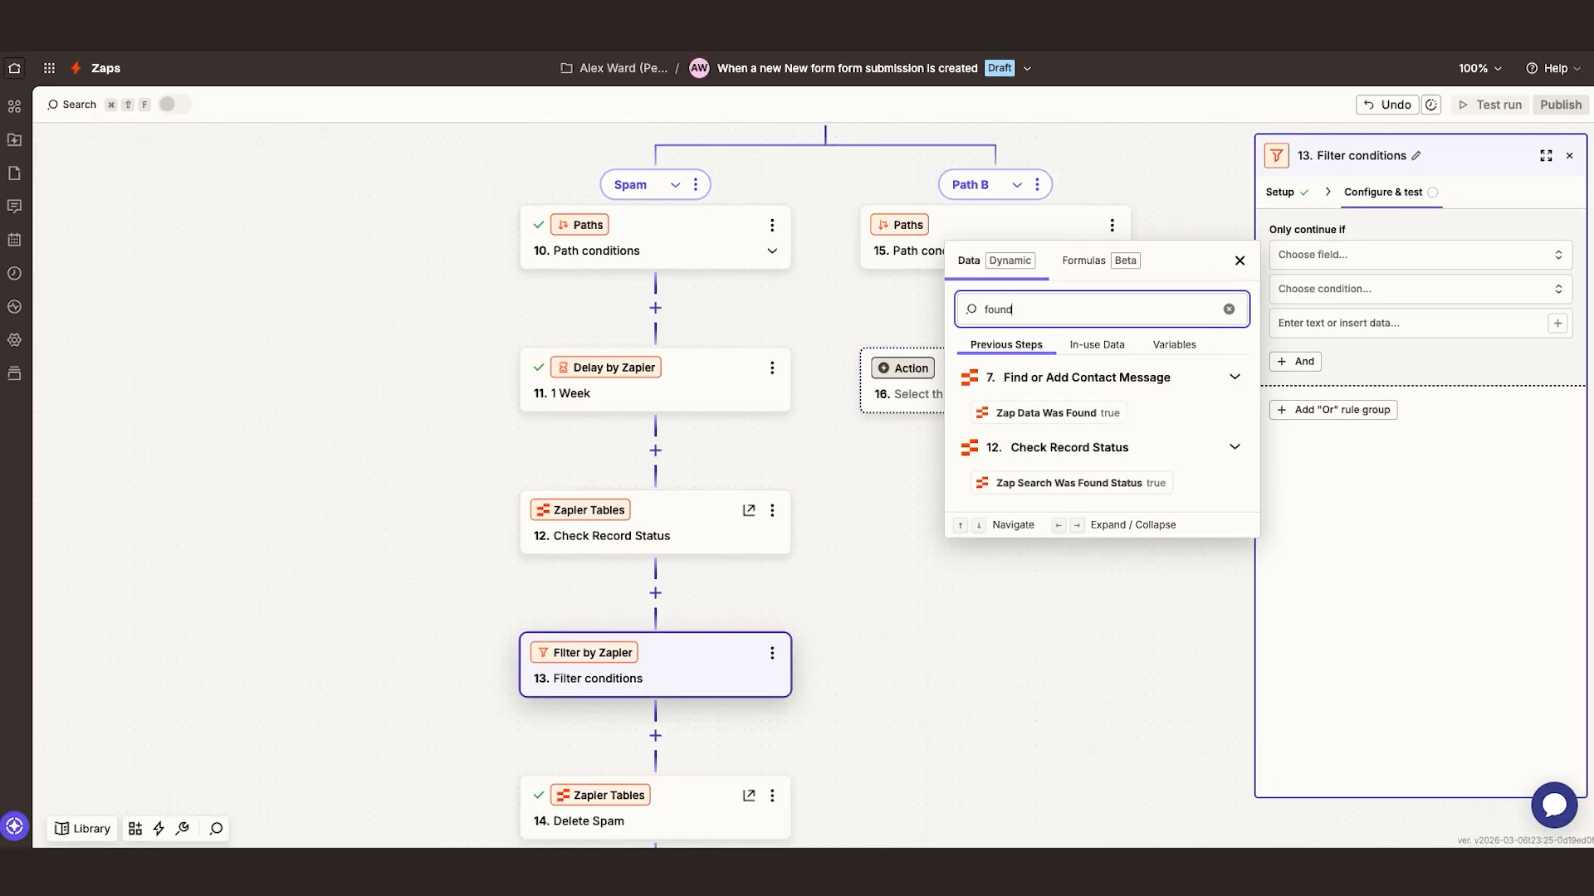
click(1113, 488)
scroll(1357, 406, down, 5)
scroll(1357, 423, up, 1)
click(1361, 476)
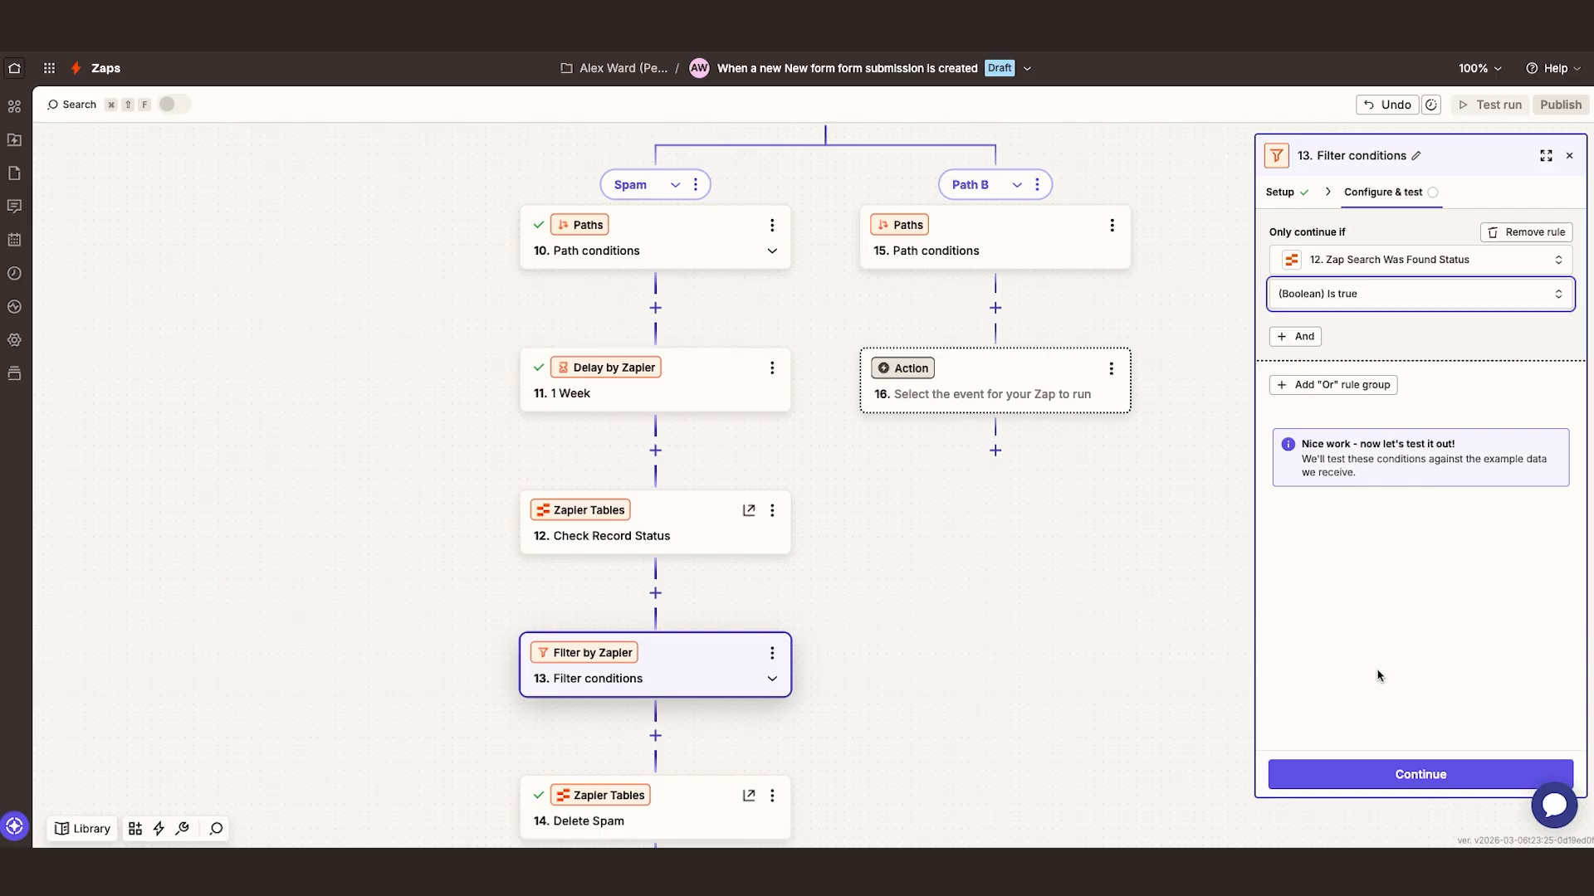
click(1412, 768)
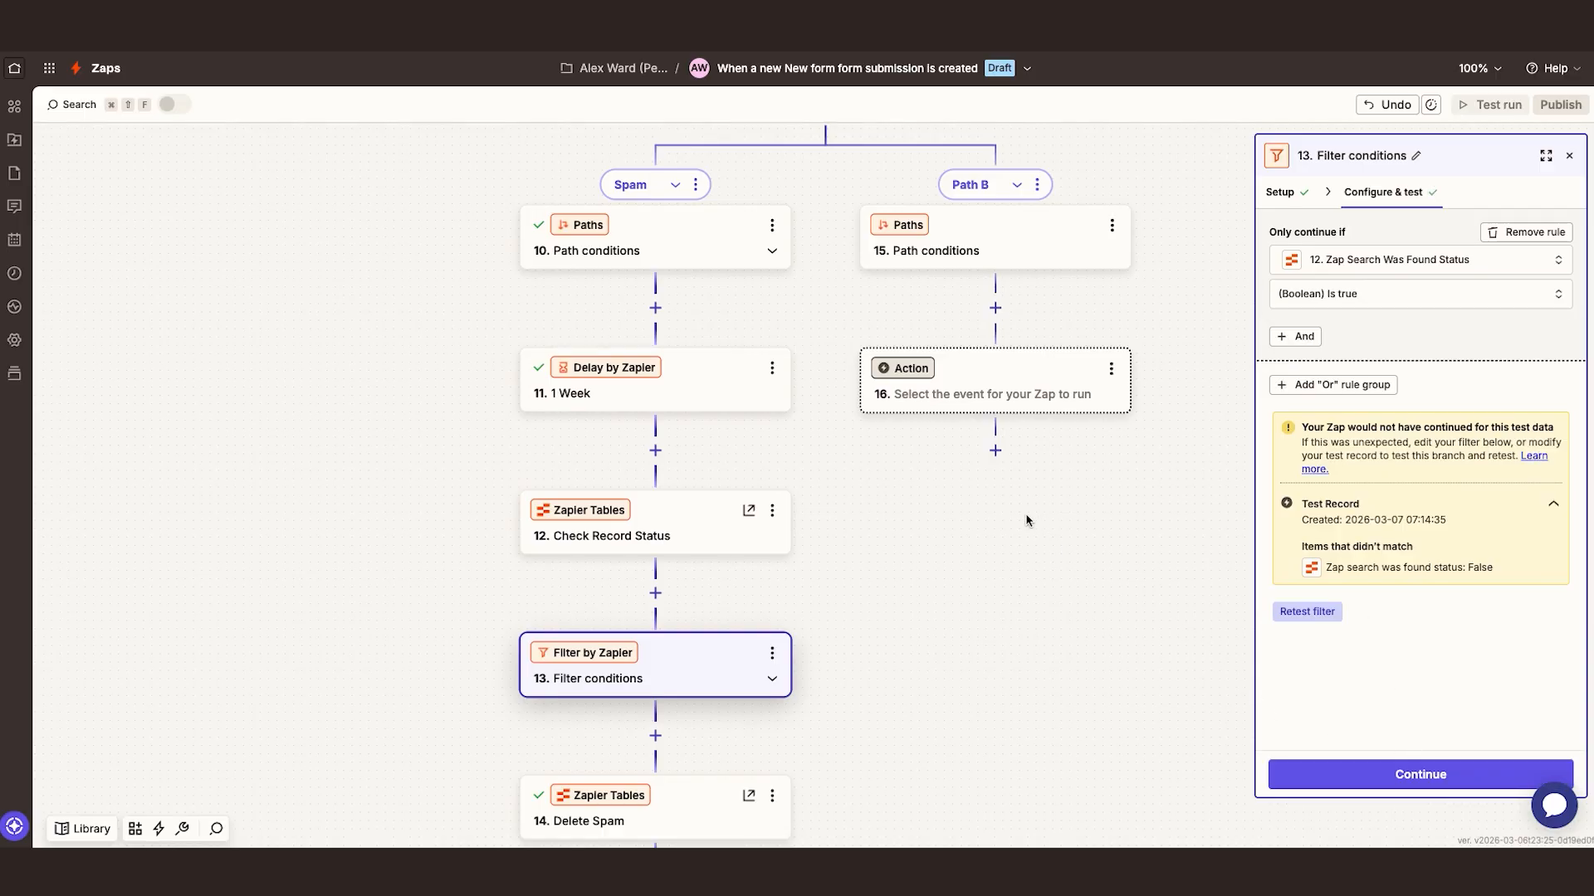
scroll(1025, 520, down, 1)
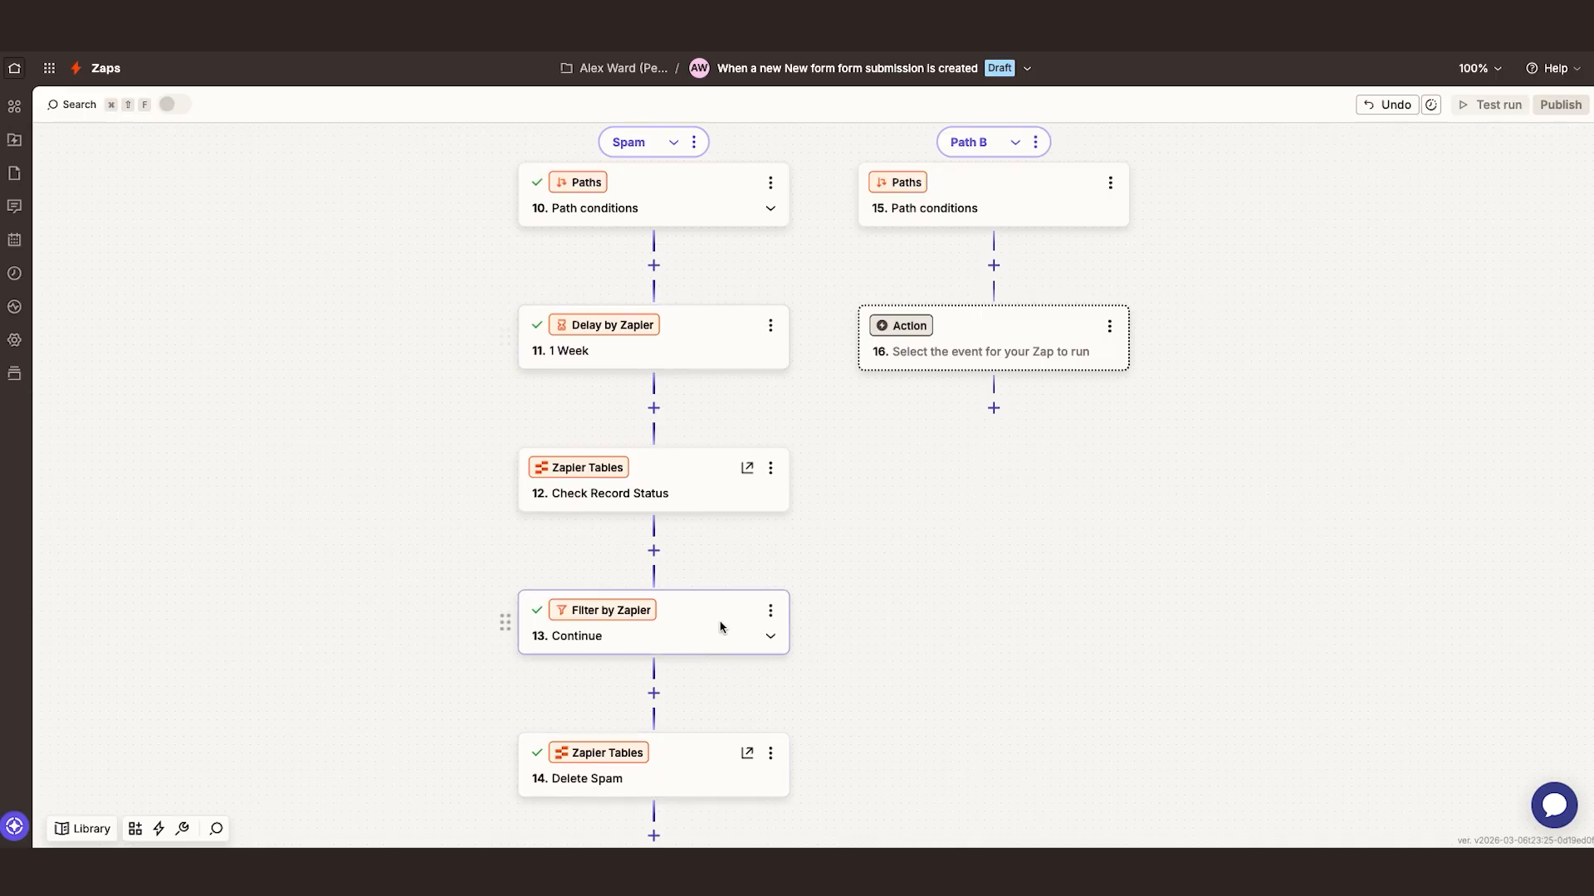
scroll(686, 650, up, 2)
scroll(675, 594, down, 2)
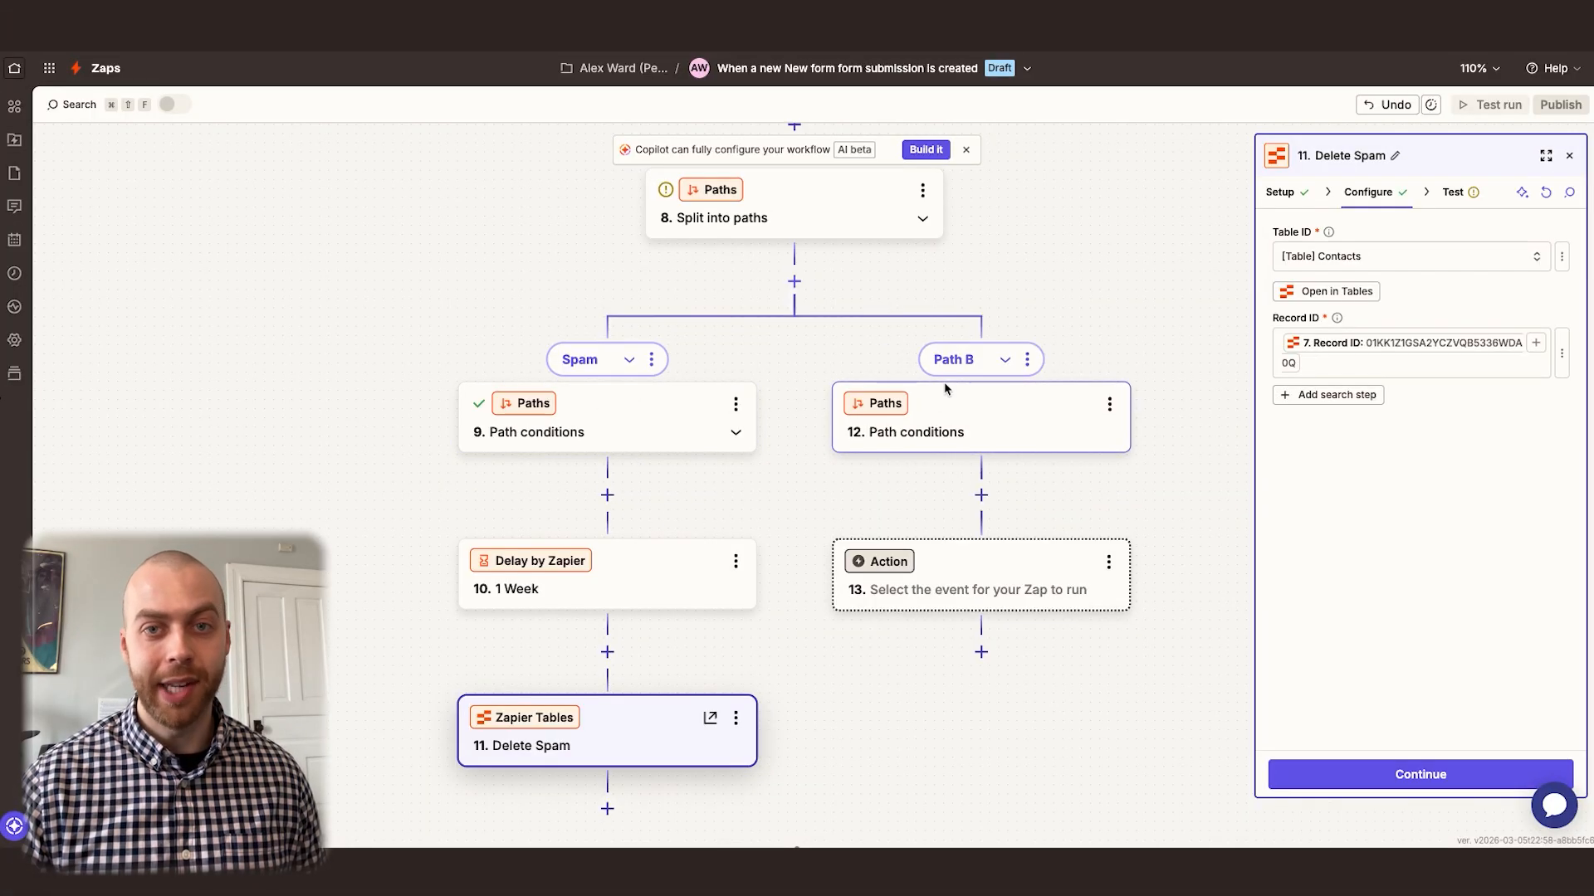
Change the rule type of Path B to Fallback and continue to its empty action
click(963, 405)
click(1328, 271)
click(1337, 386)
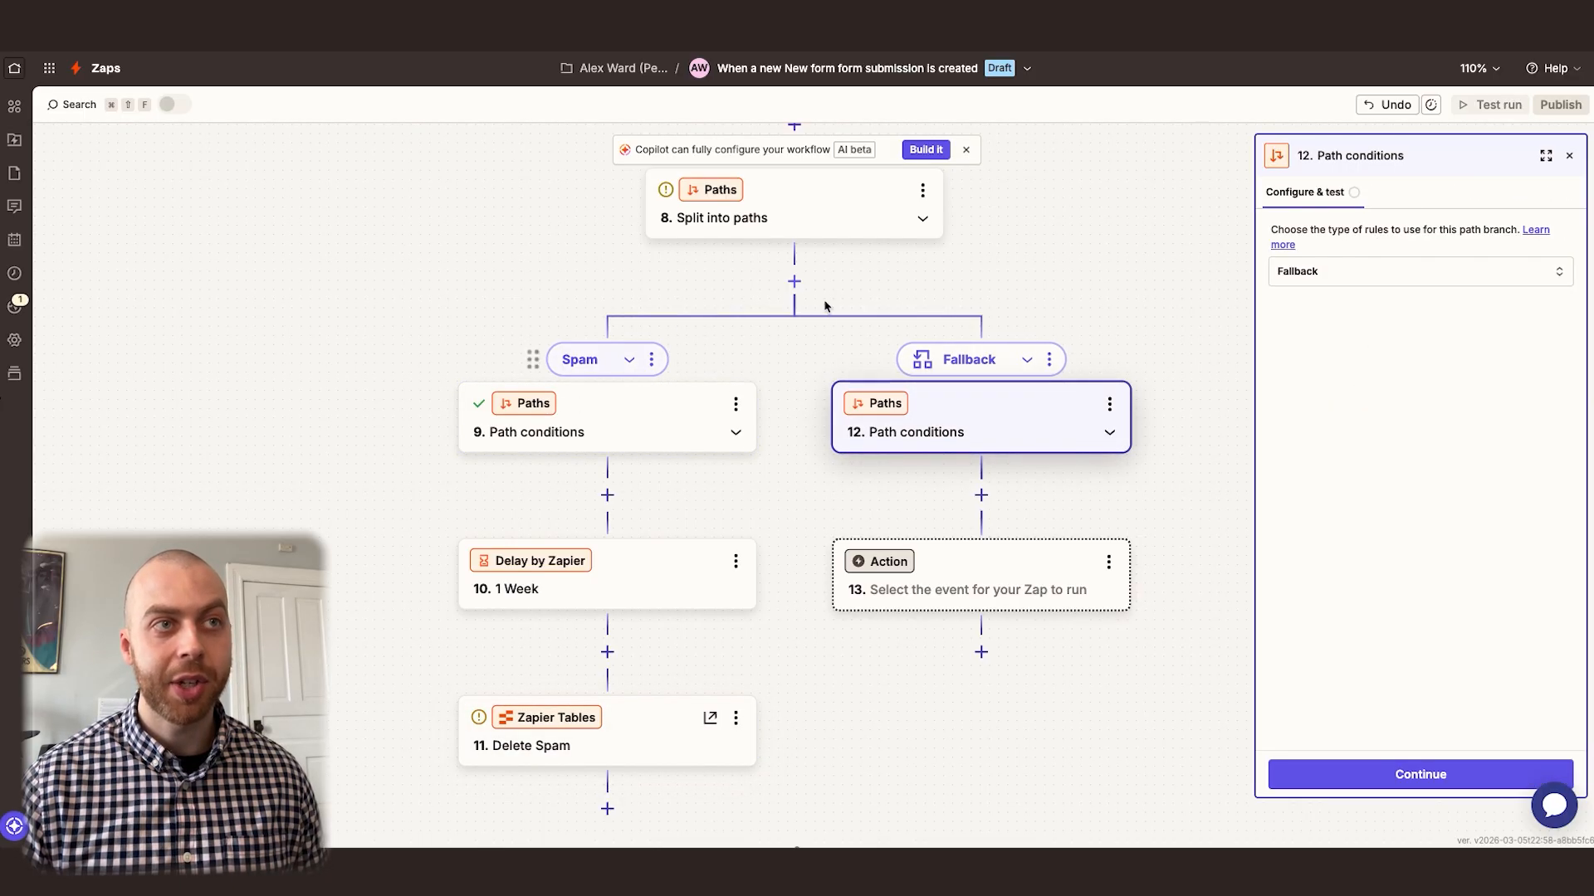
click(1442, 780)
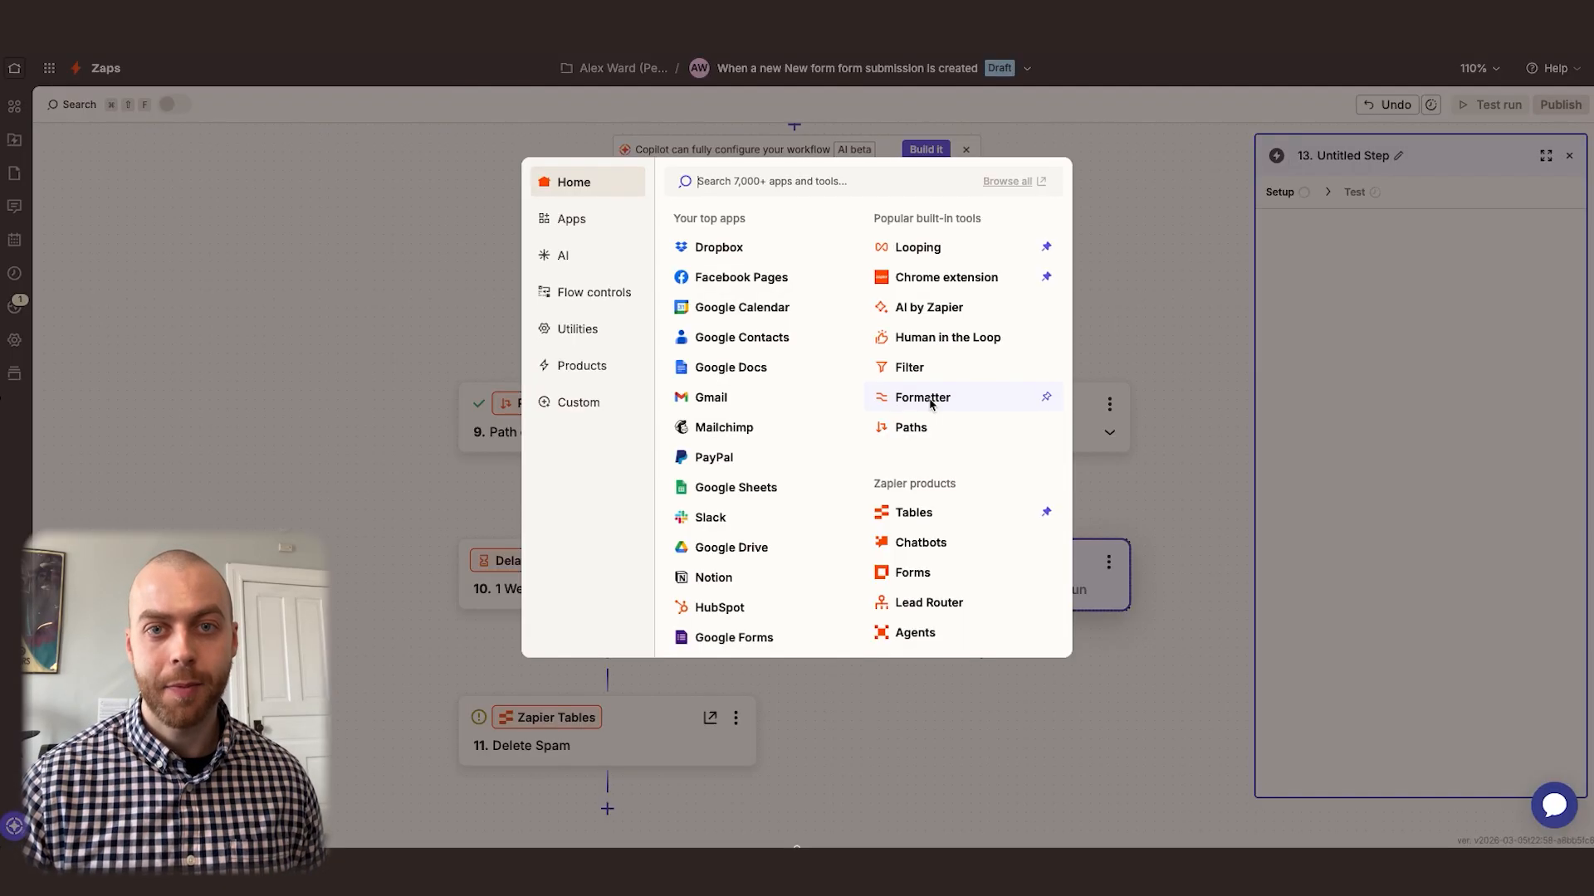
Make the Fallback path's first action a Formatter by Zapier step with the Utilities event
click(931, 398)
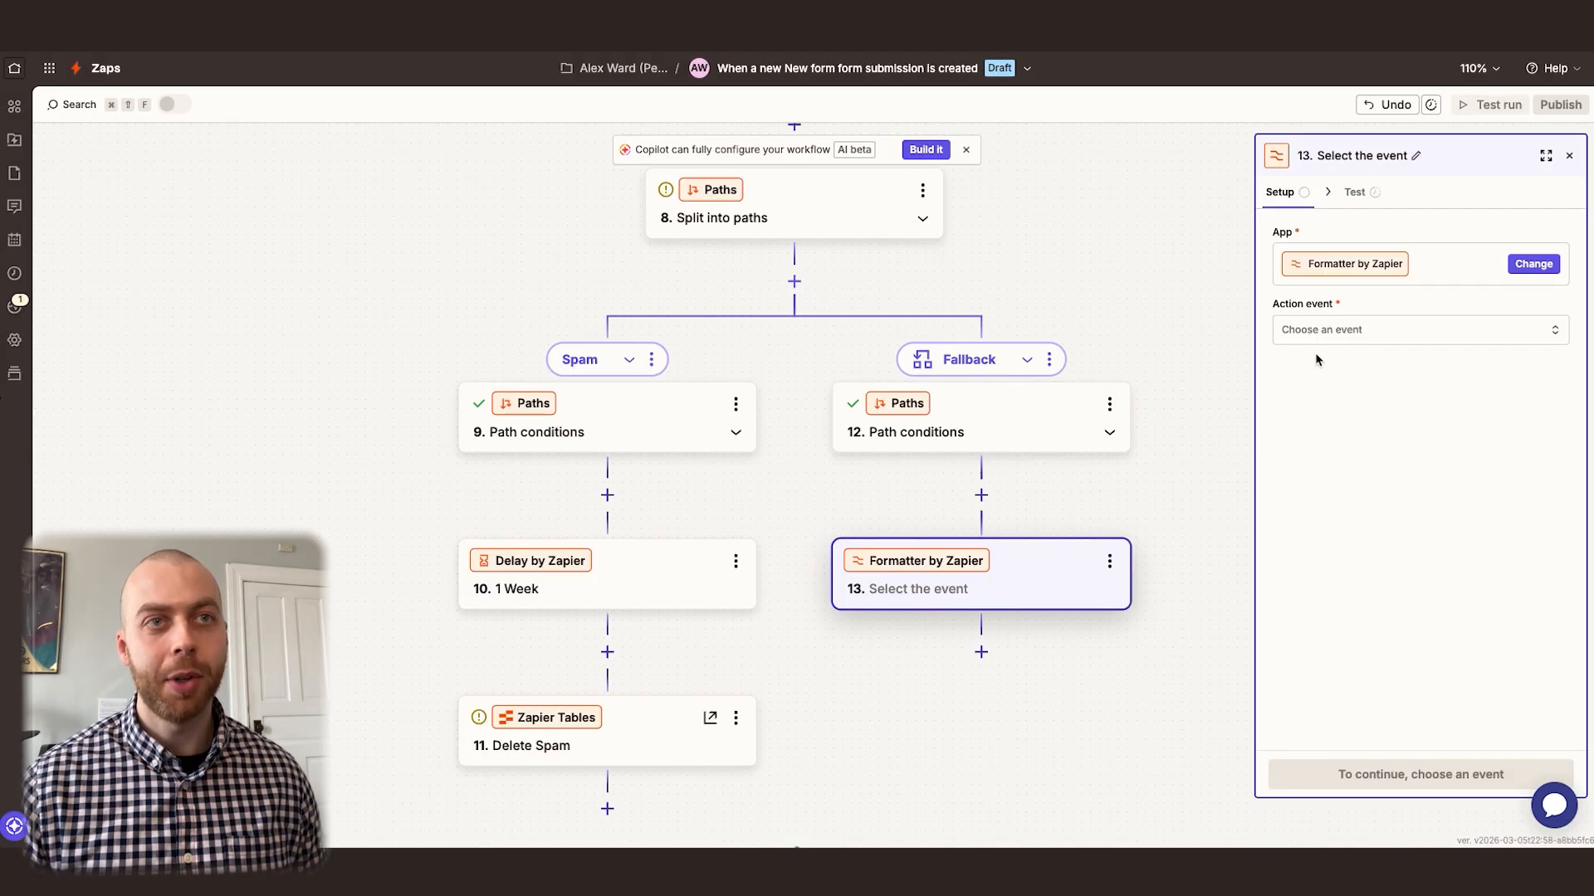
click(1326, 332)
scroll(1068, 471, down, 1)
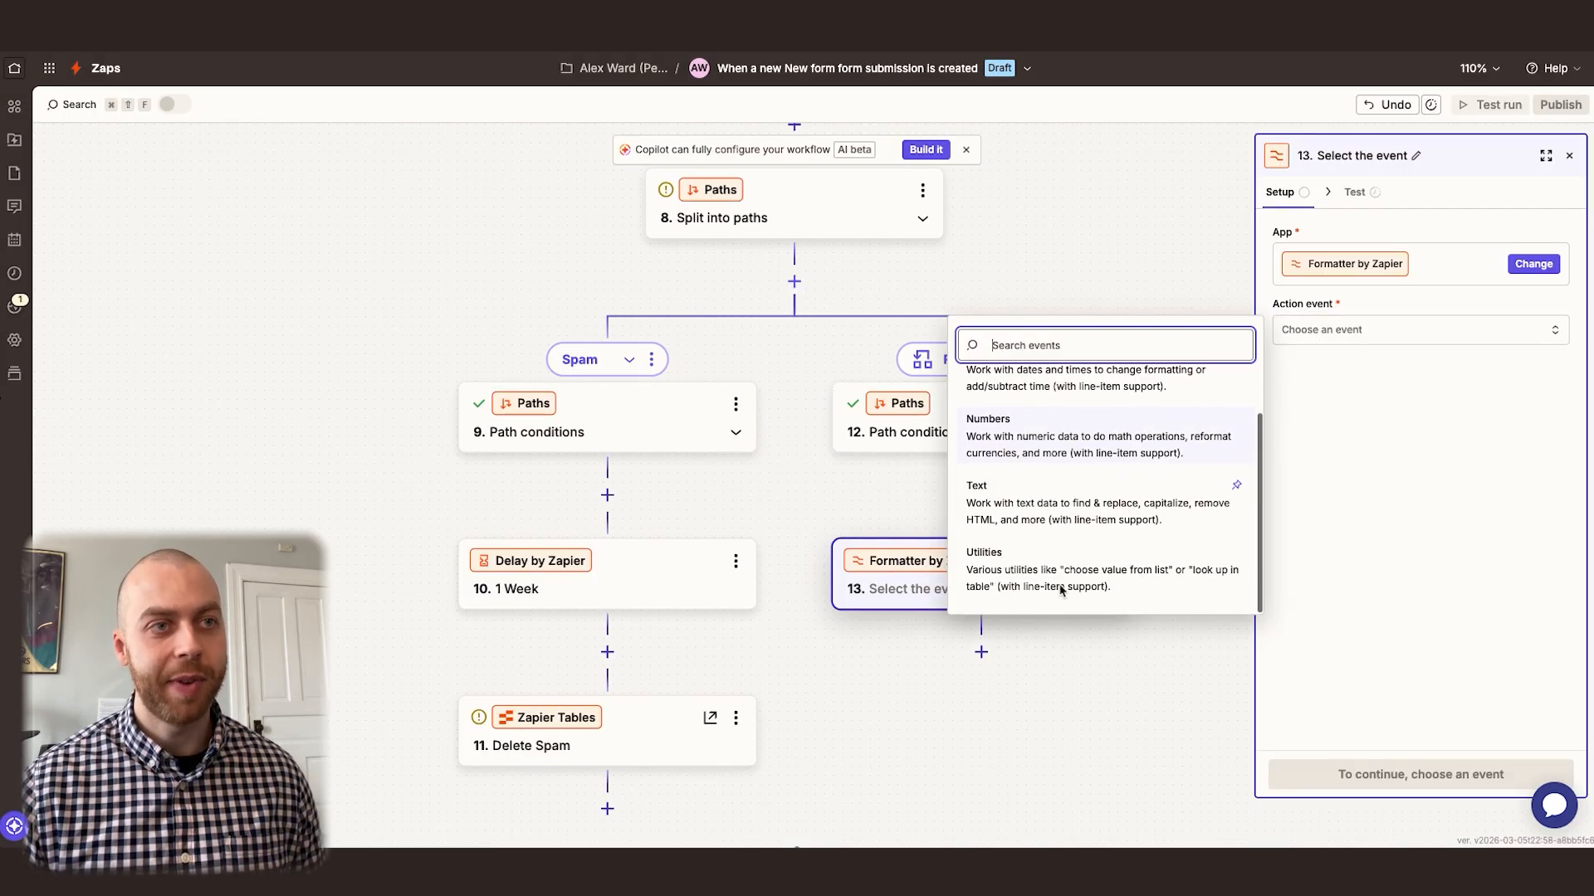
click(1063, 588)
click(1380, 193)
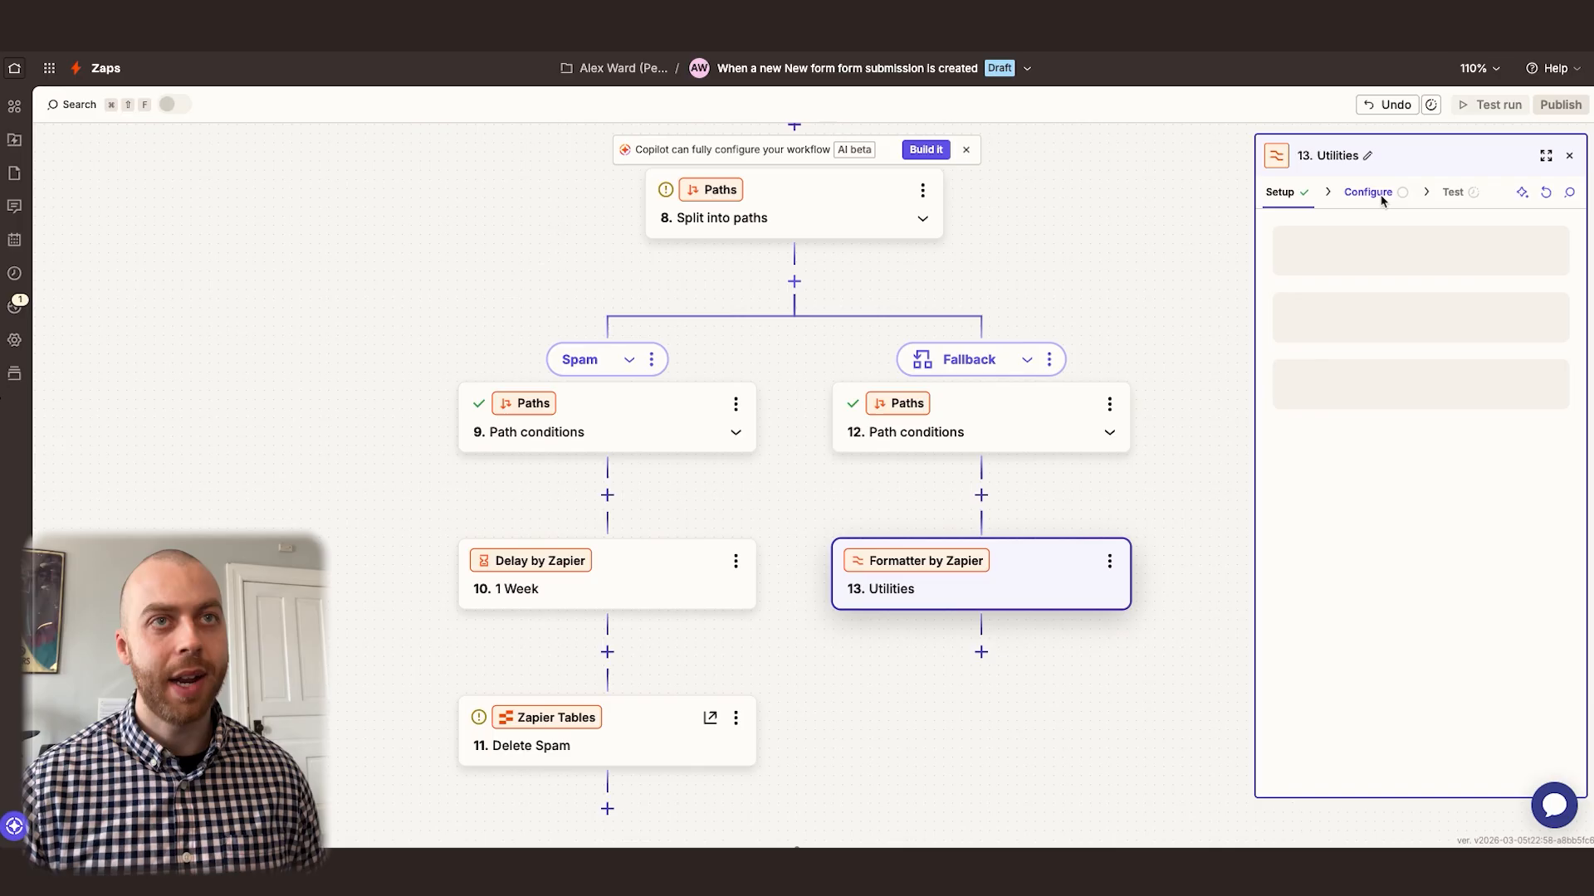
Set the Formatter's transform to Lookup Table and map its lookup key to the New Inquiry form's Reason for Contacting
click(1373, 257)
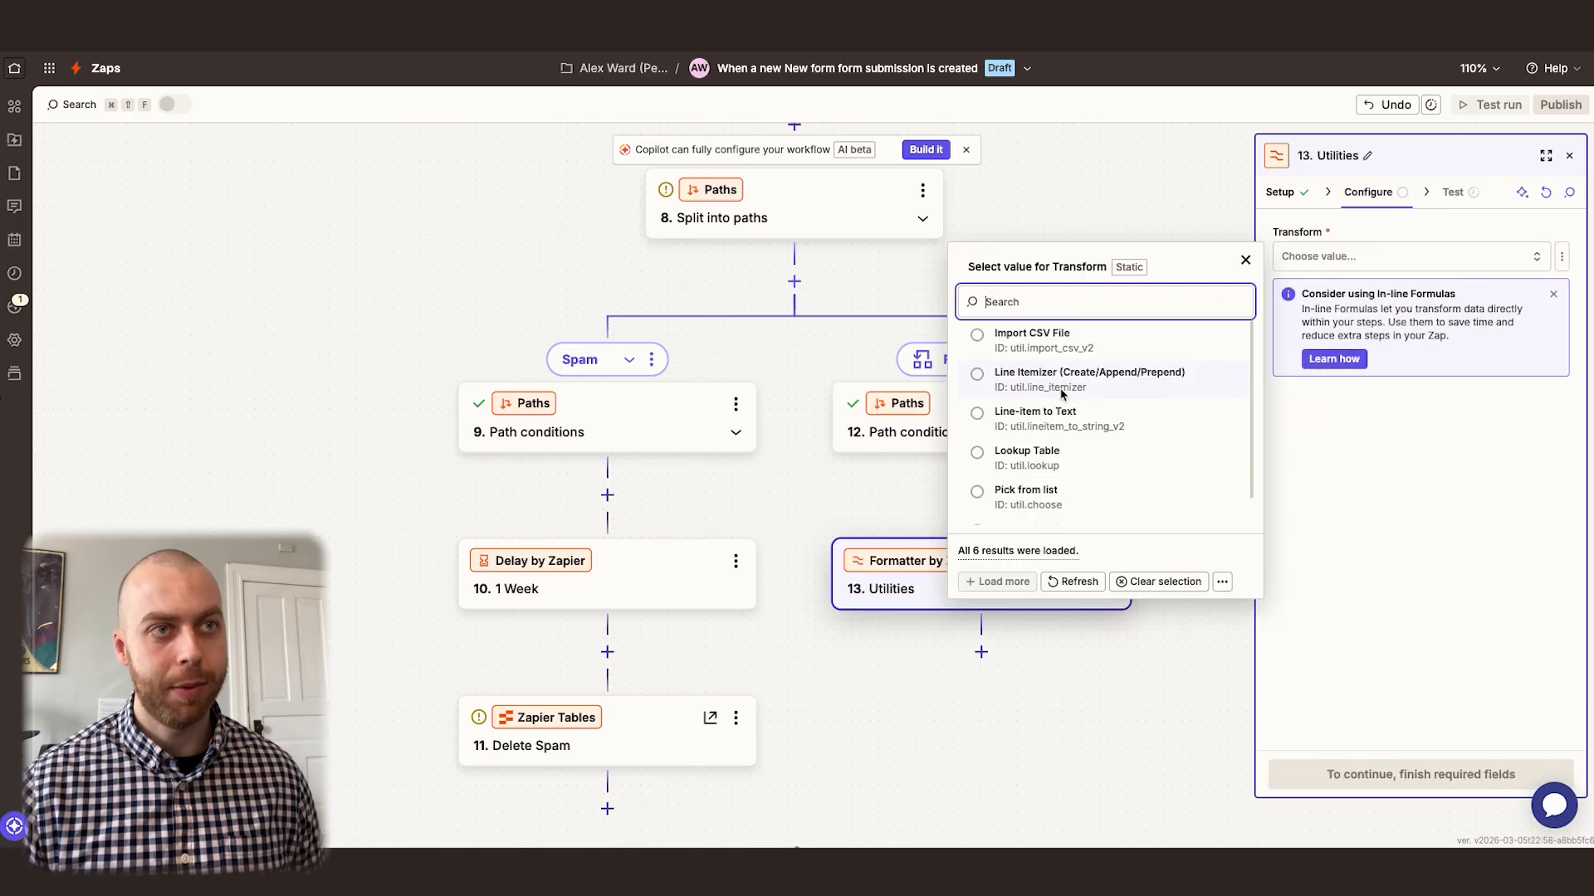
click(1051, 460)
click(1372, 491)
text(/reason)
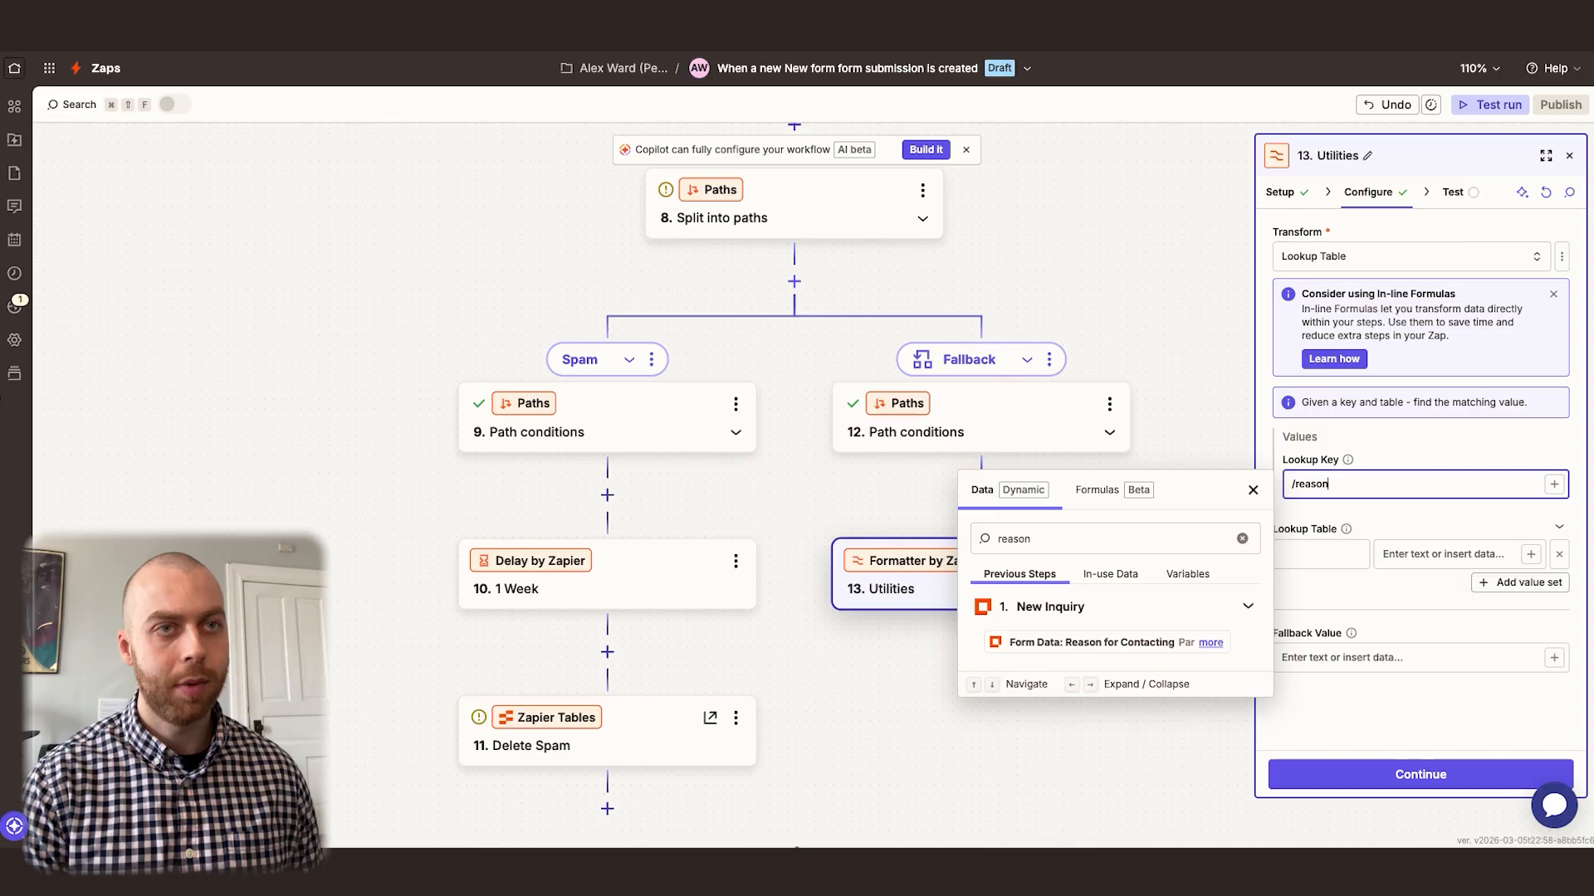
click(1111, 644)
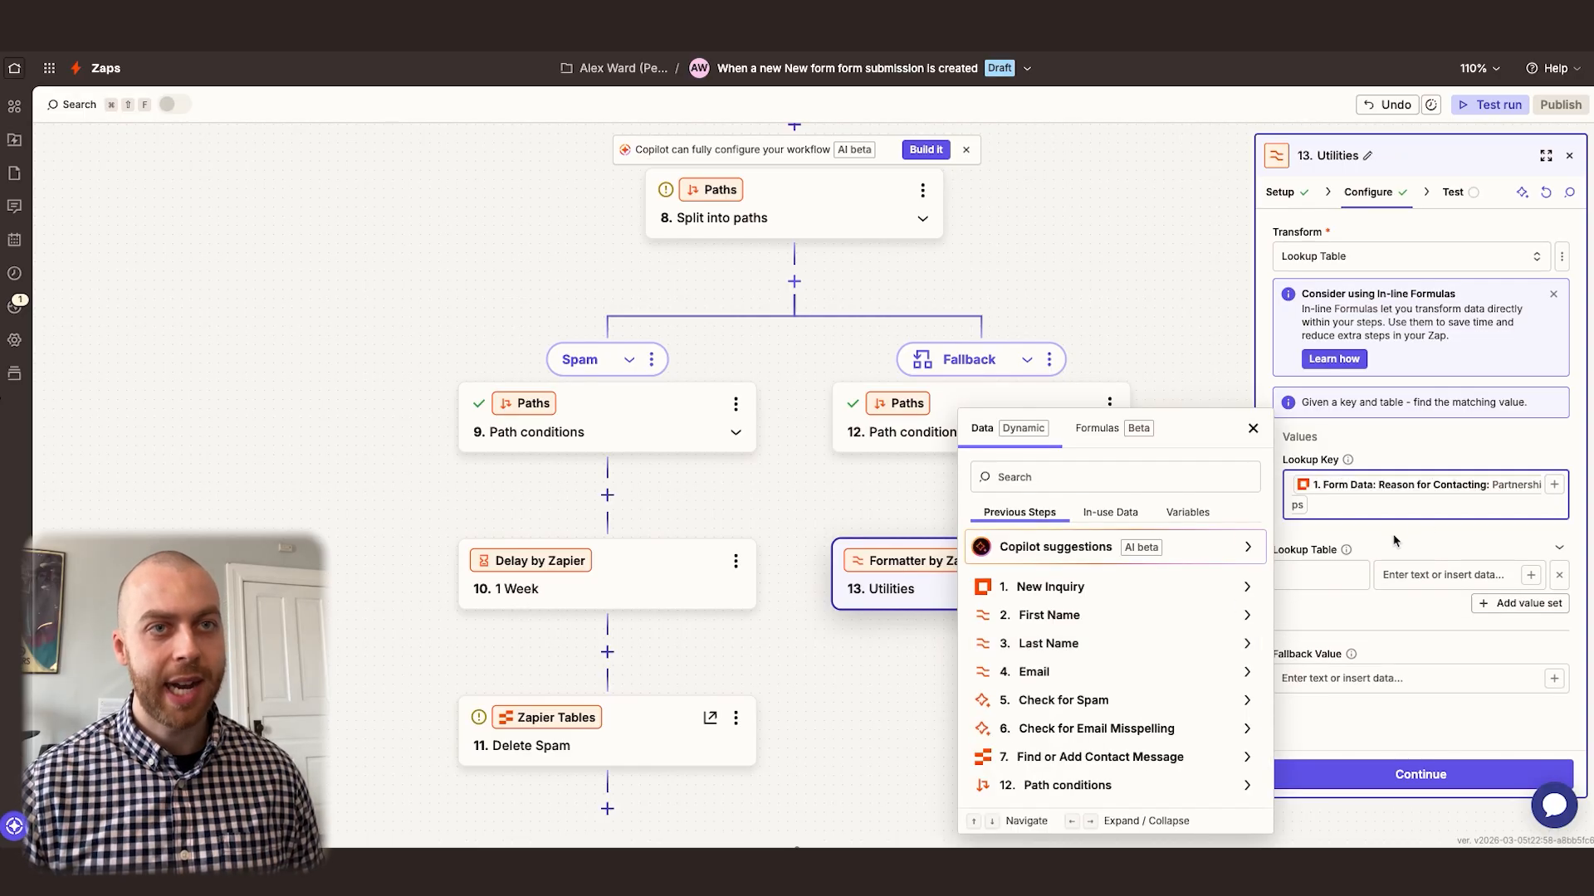
Fill the lookup table's keys with Partnerships, Employment and Ordering, adding a value set for each extra row
click(1328, 575)
text(Partnerships)
click(1520, 604)
click(1332, 618)
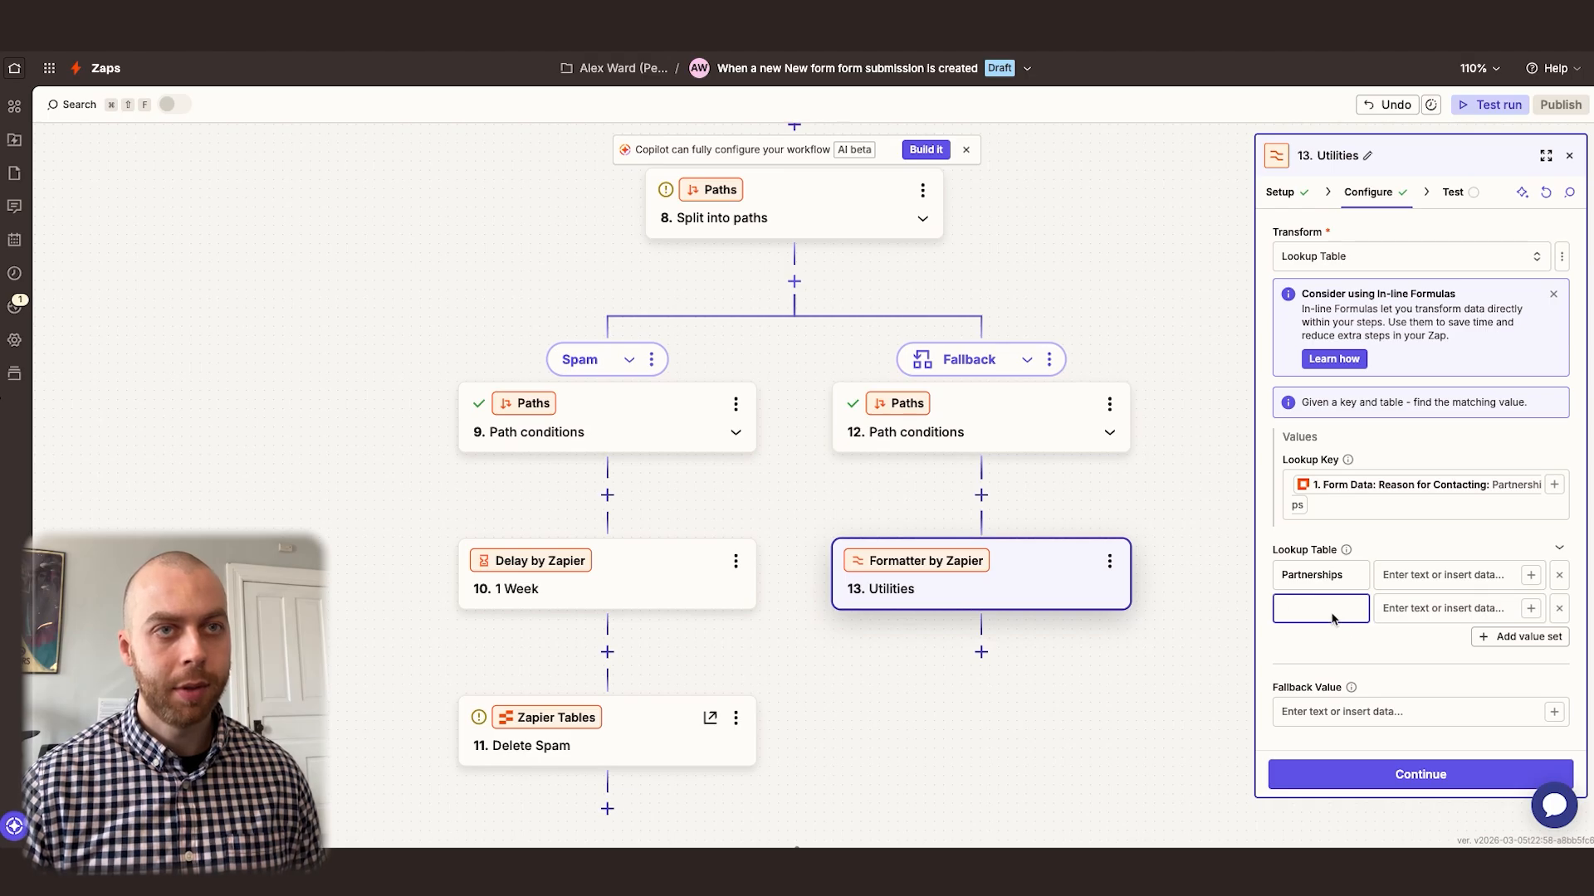
text(Emplo)
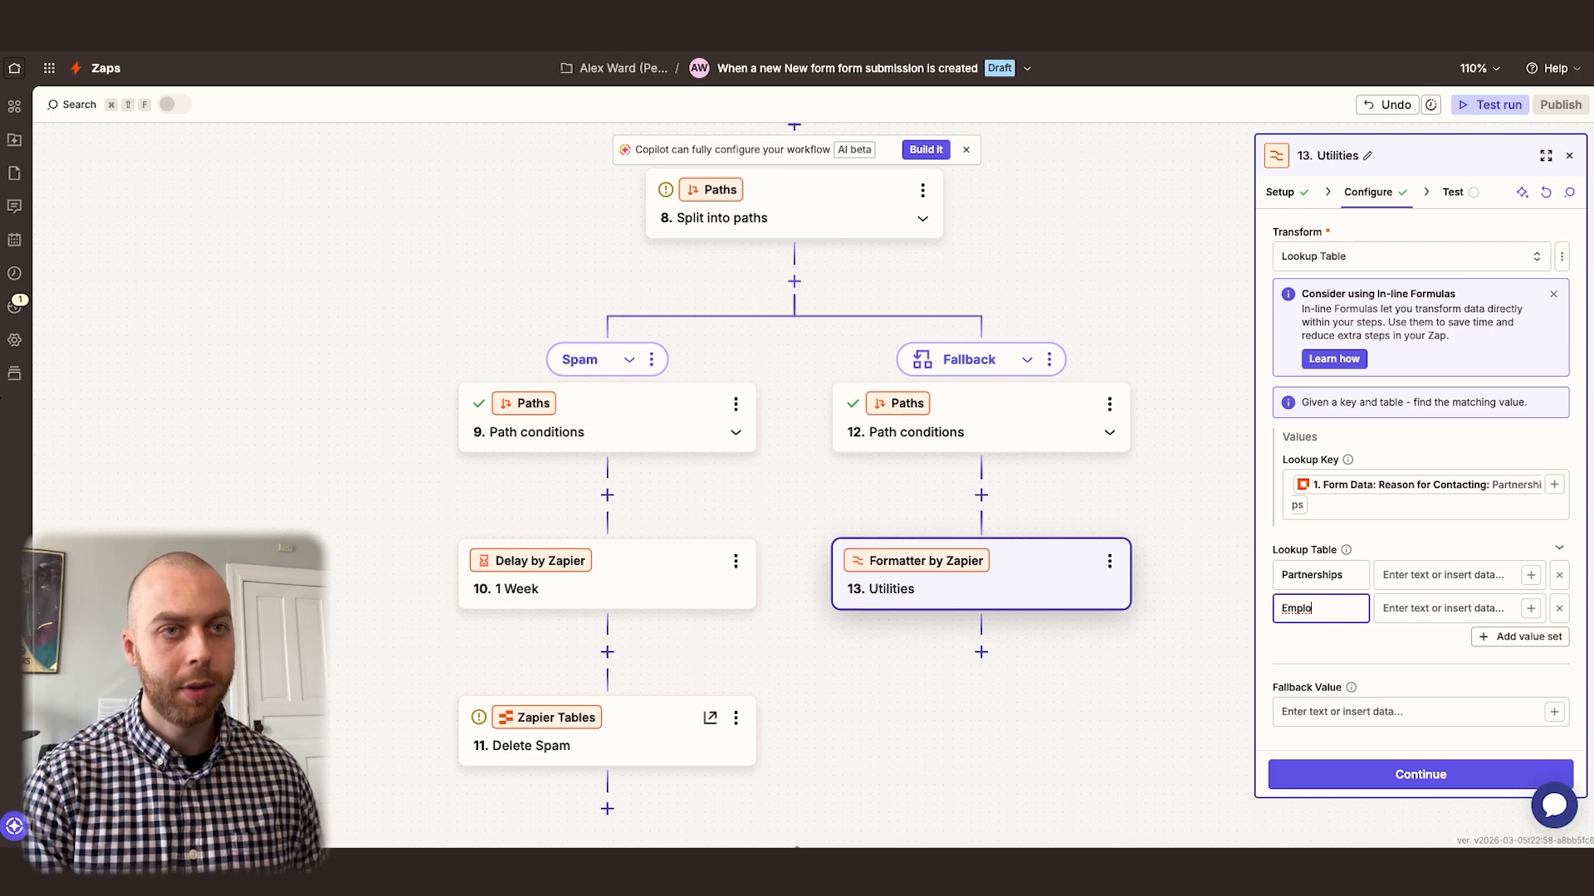
text(yment)
click(1527, 637)
click(1325, 650)
text(Ordering)
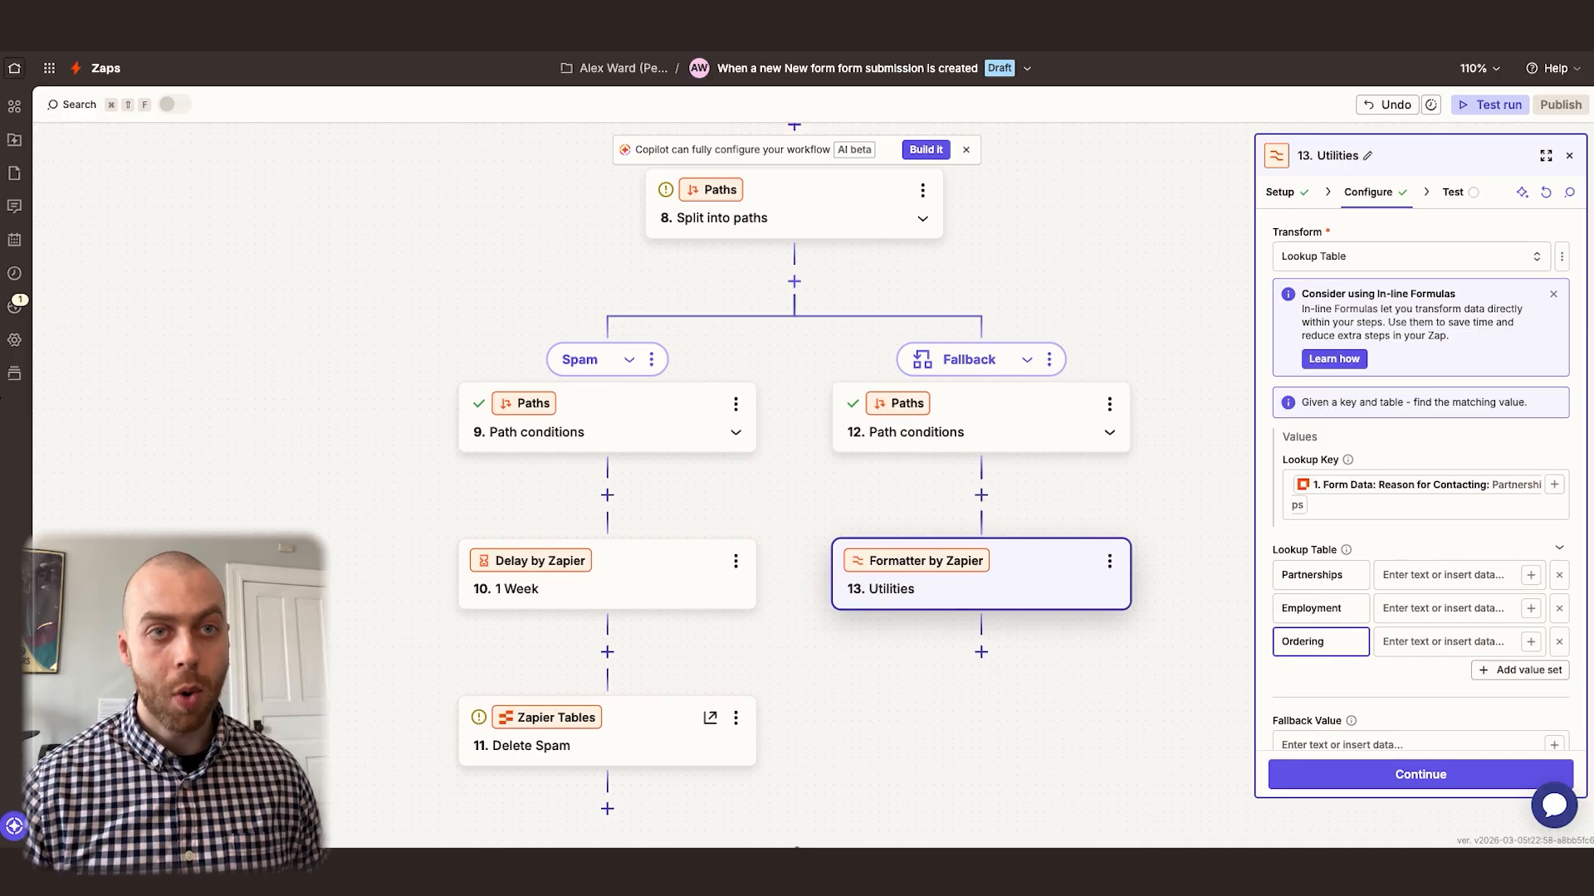
Set the lookup values to "We love partnering with amazing companies." for Partnerships and "We love working with amazing people." for Employment
scroll(1414, 573, down, 1)
click(1404, 525)
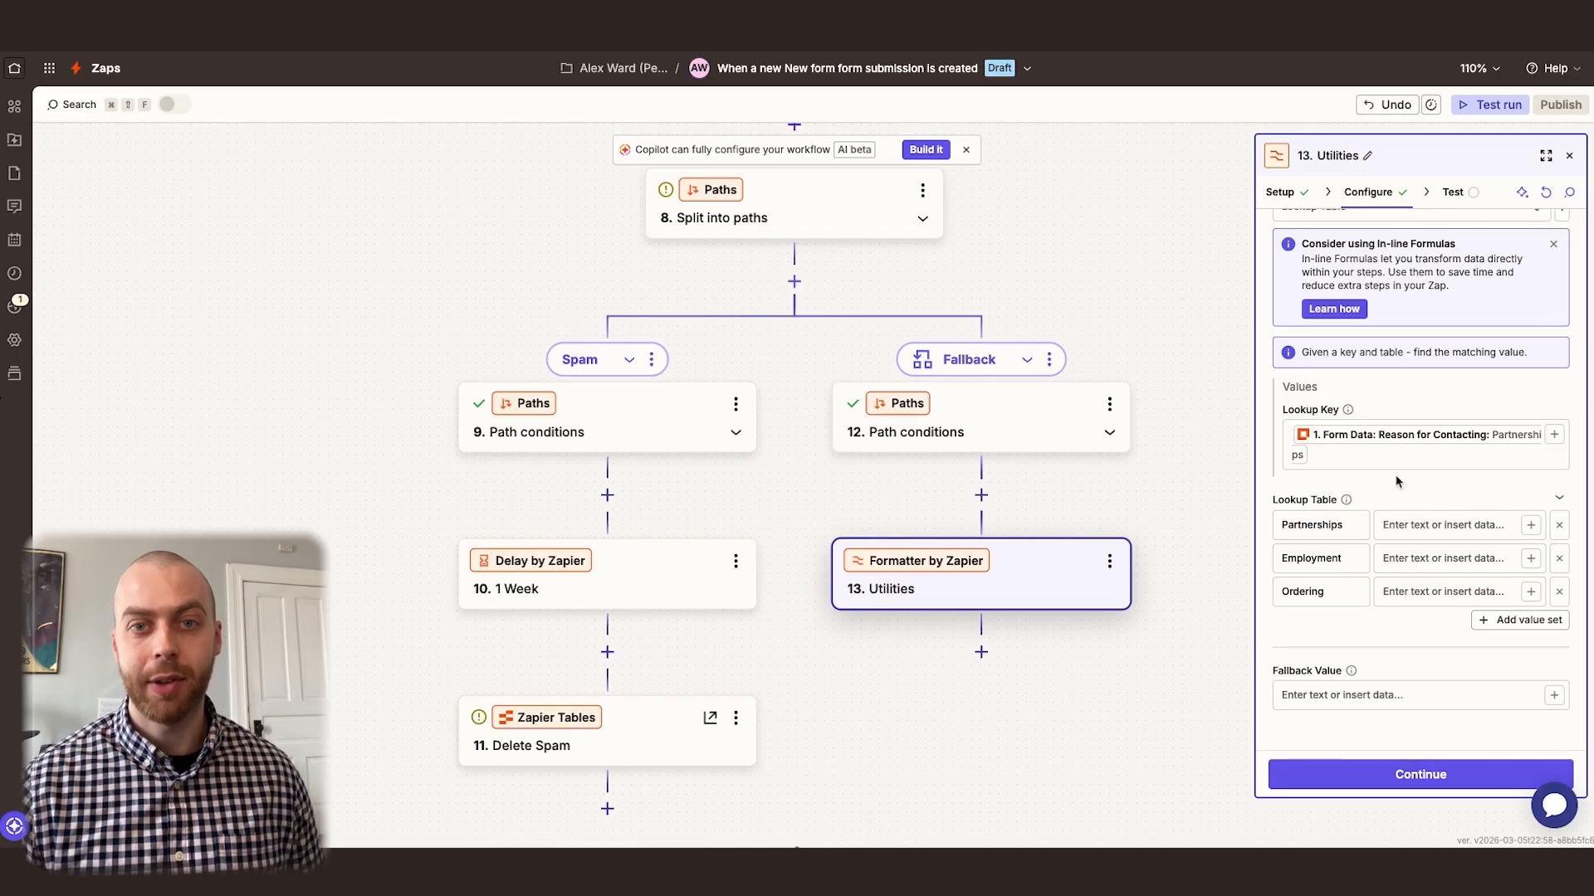
click(1406, 515)
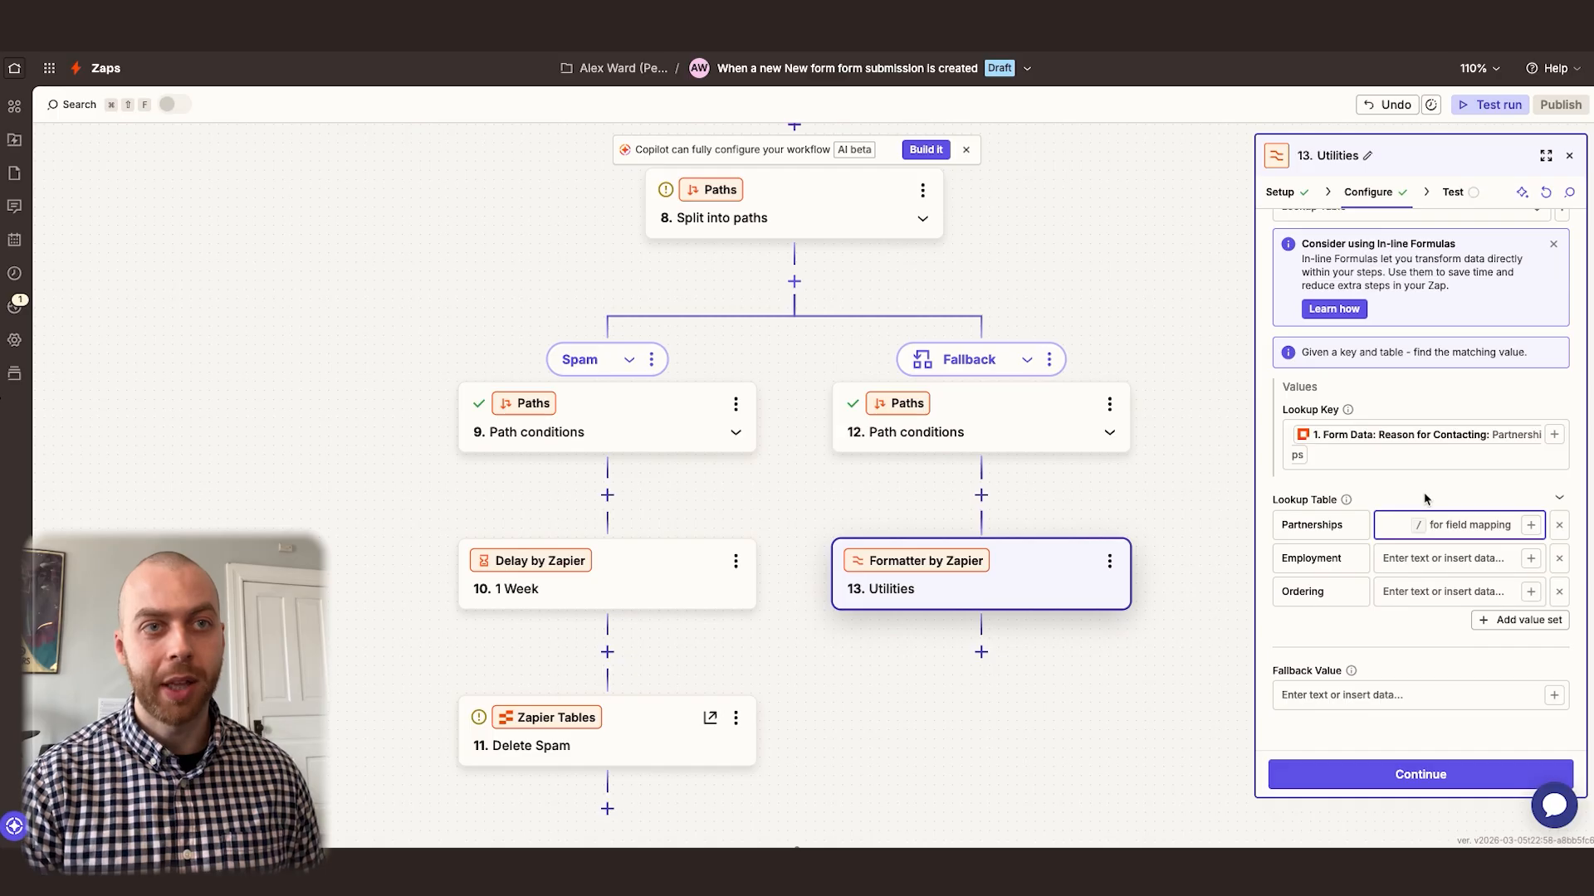
text(We love partners)
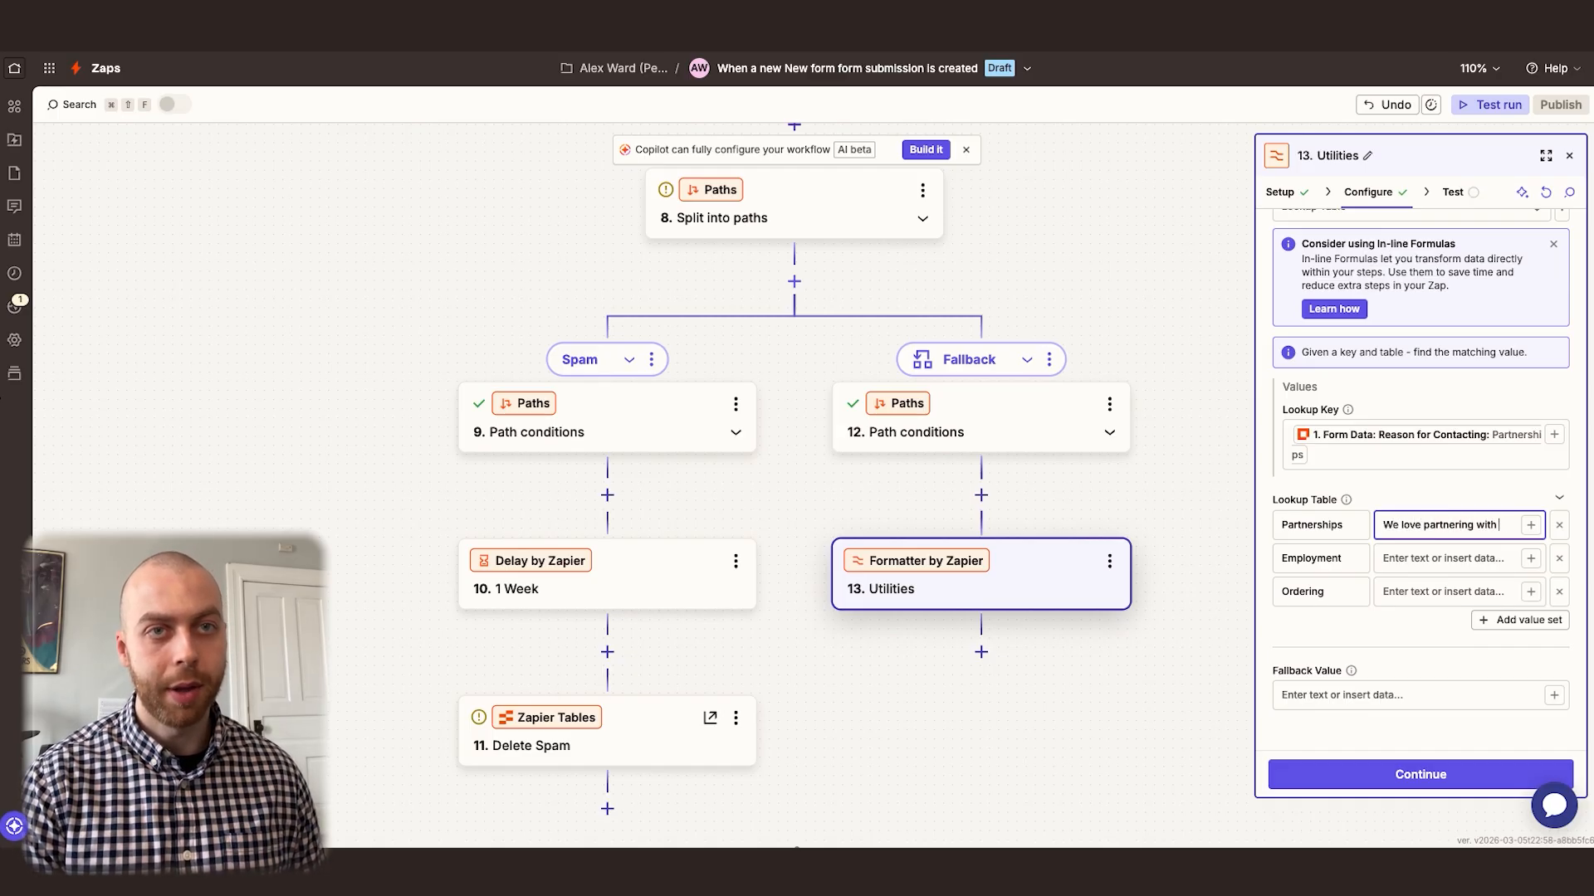
text(azing companies.)
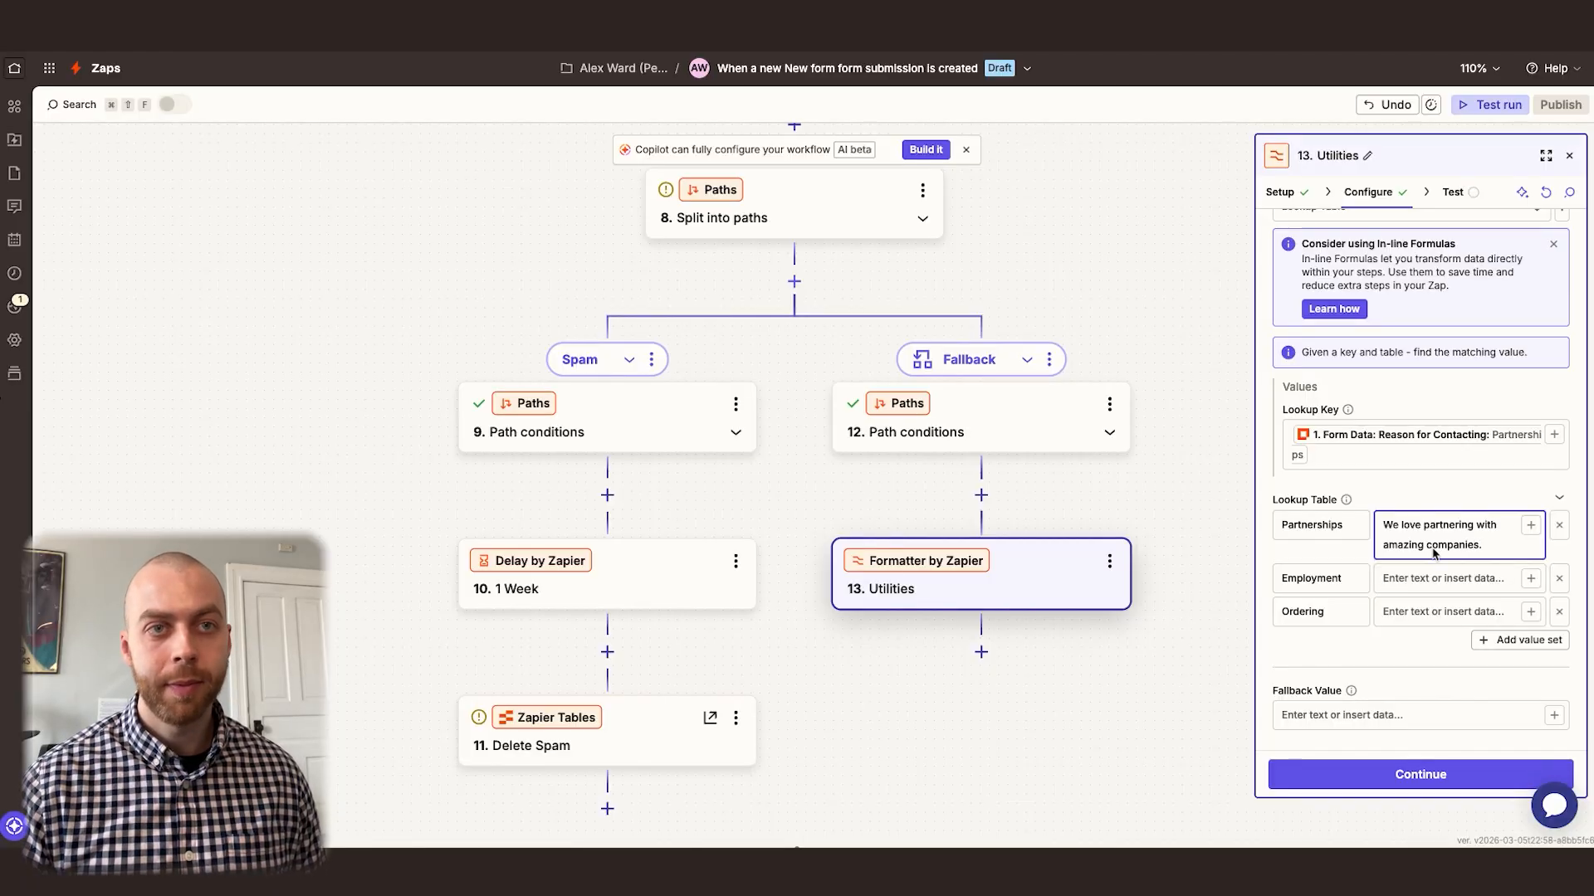
click(1423, 583)
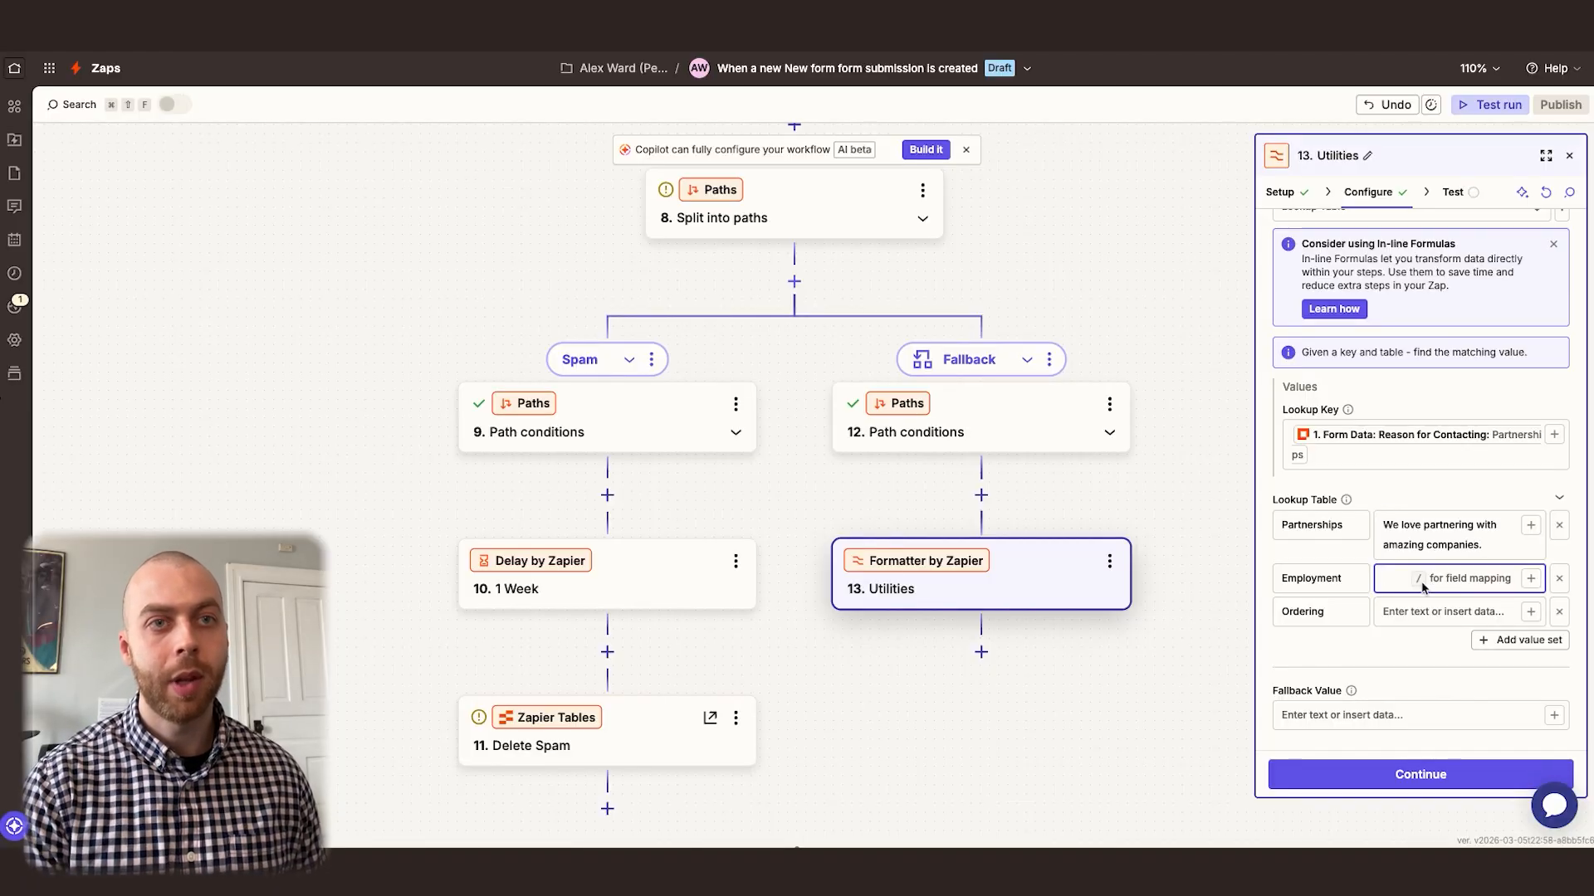
text(We love)
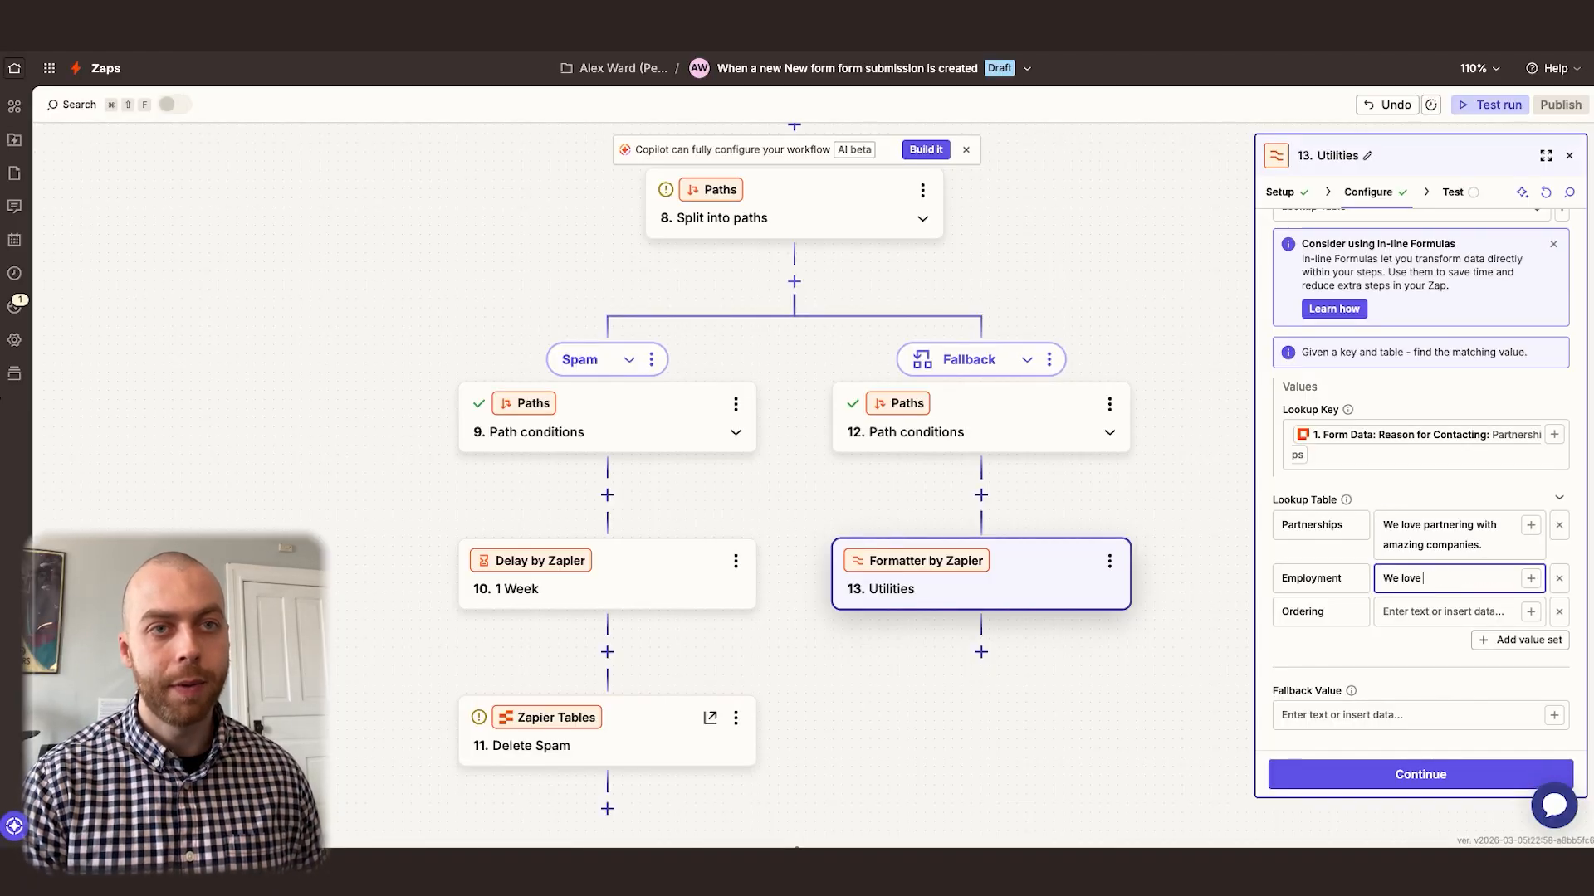
text( working with amazing people.)
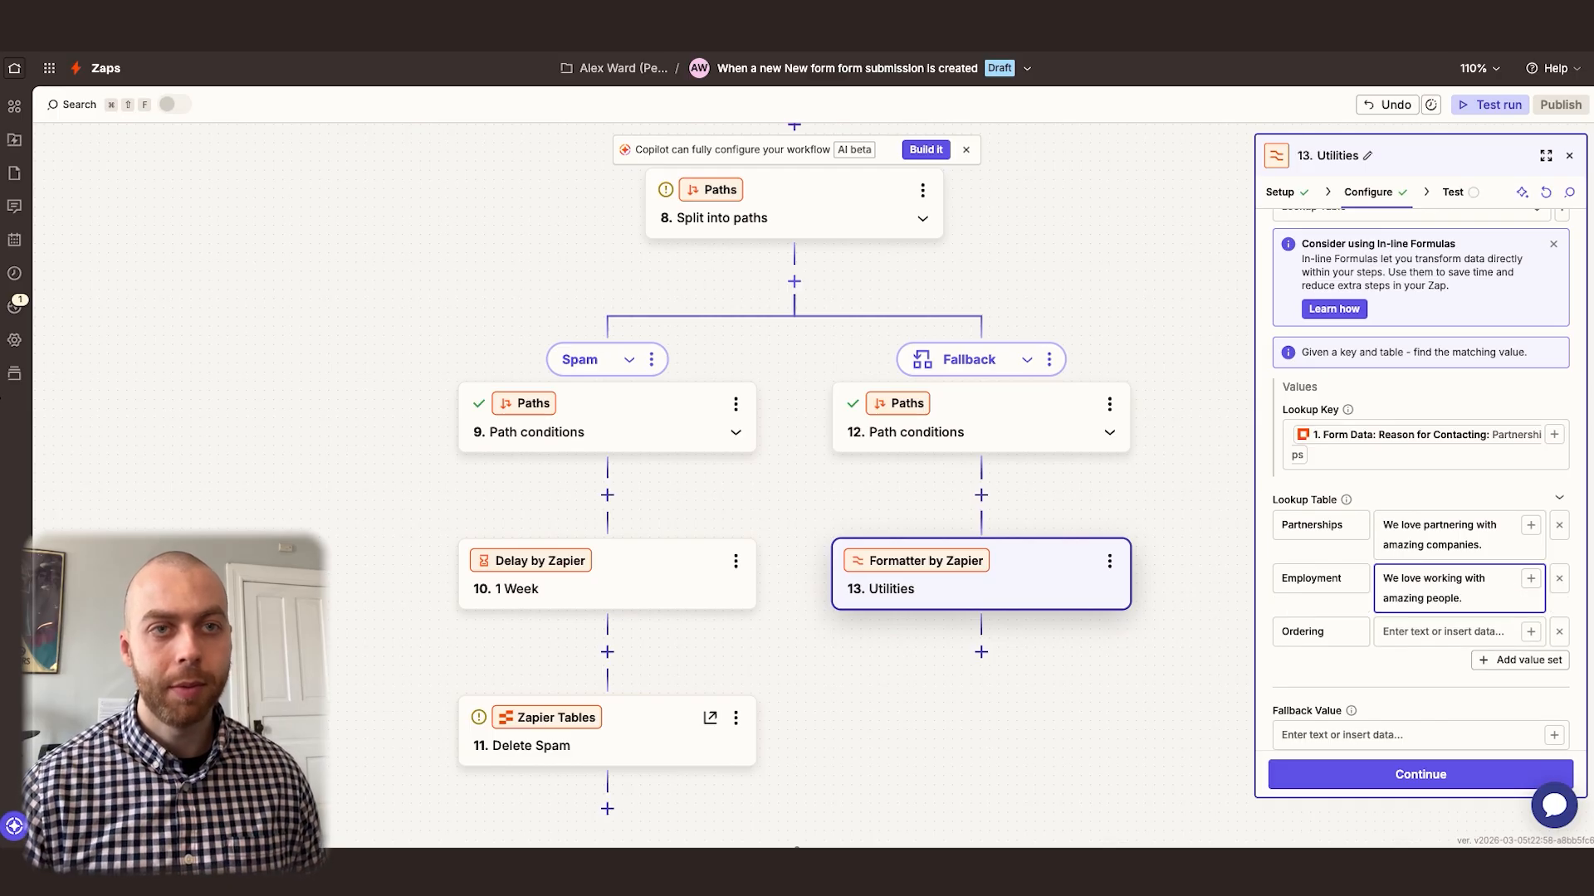
Set the Ordering key's lookup value to "We love getting to serve amazing customers."
click(1433, 639)
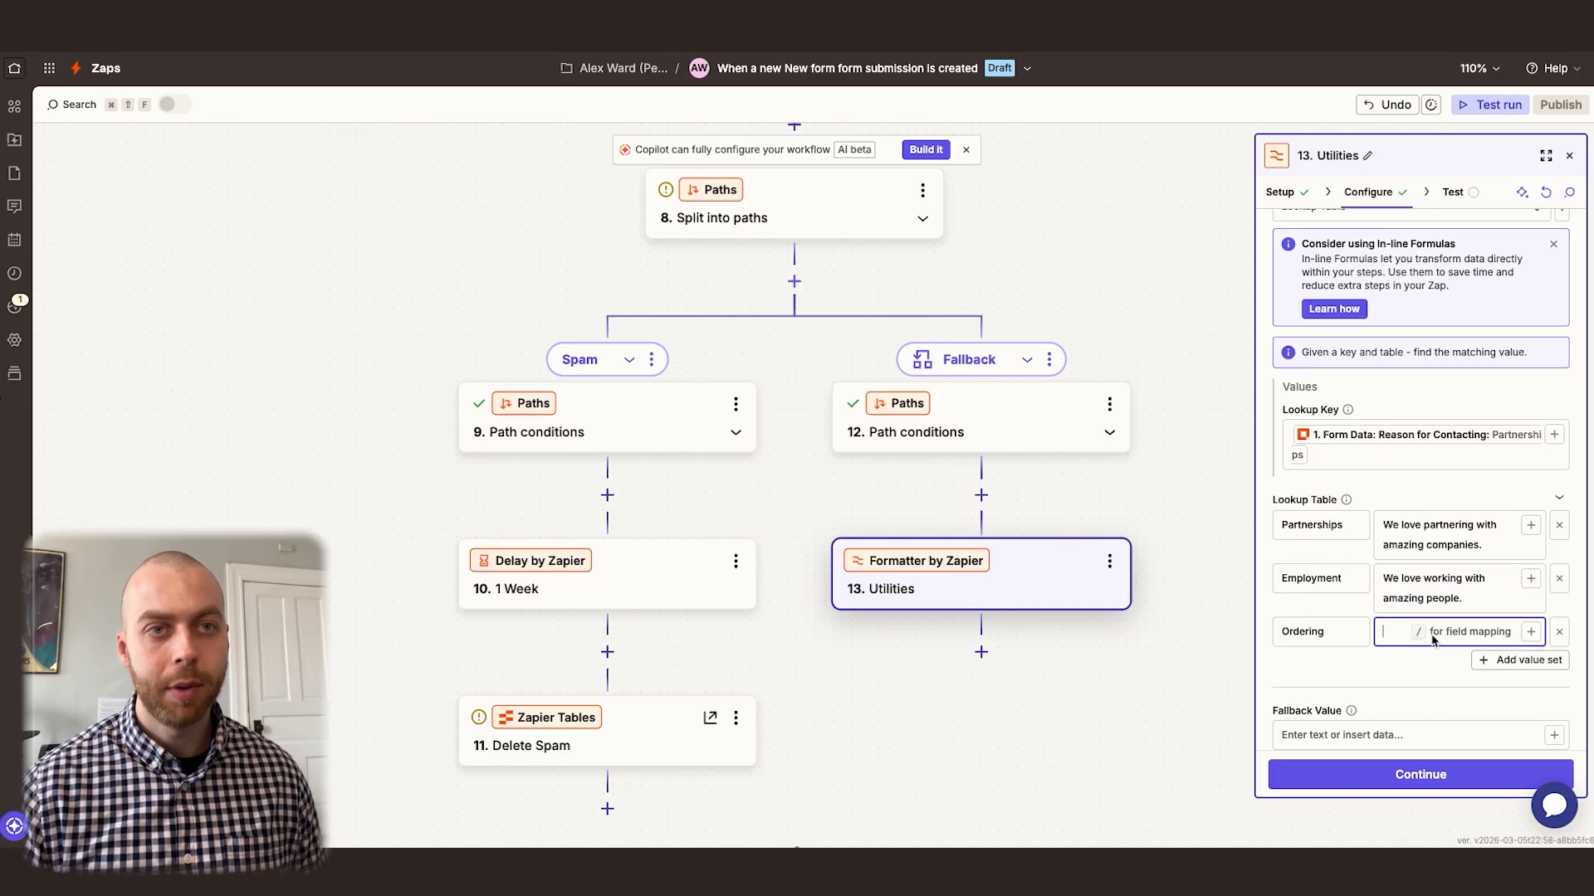
text(We)
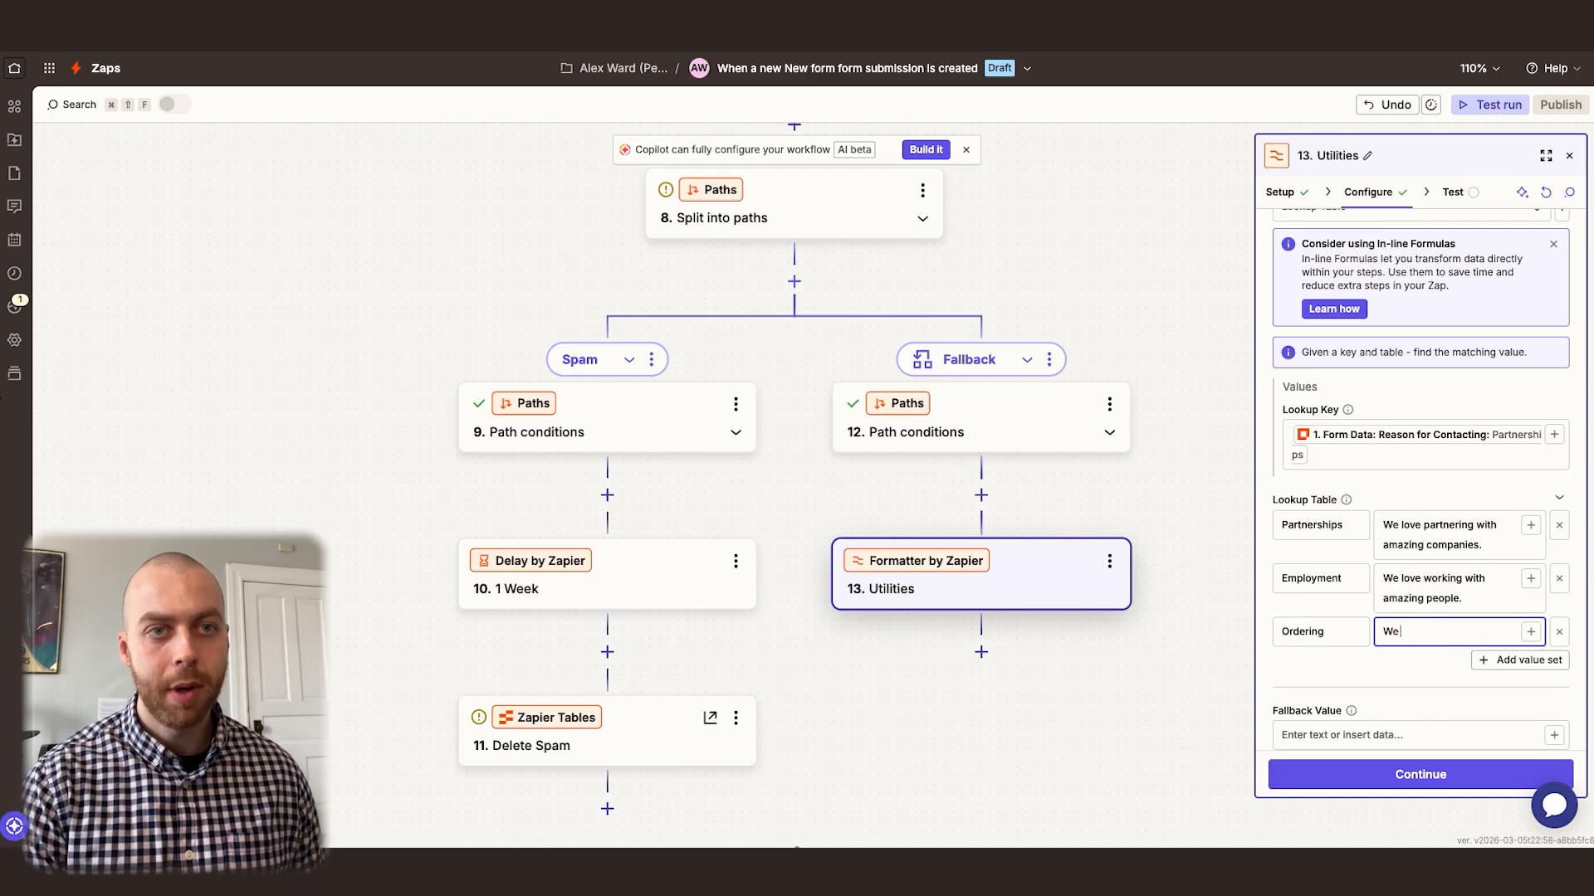
text( love getting to se)
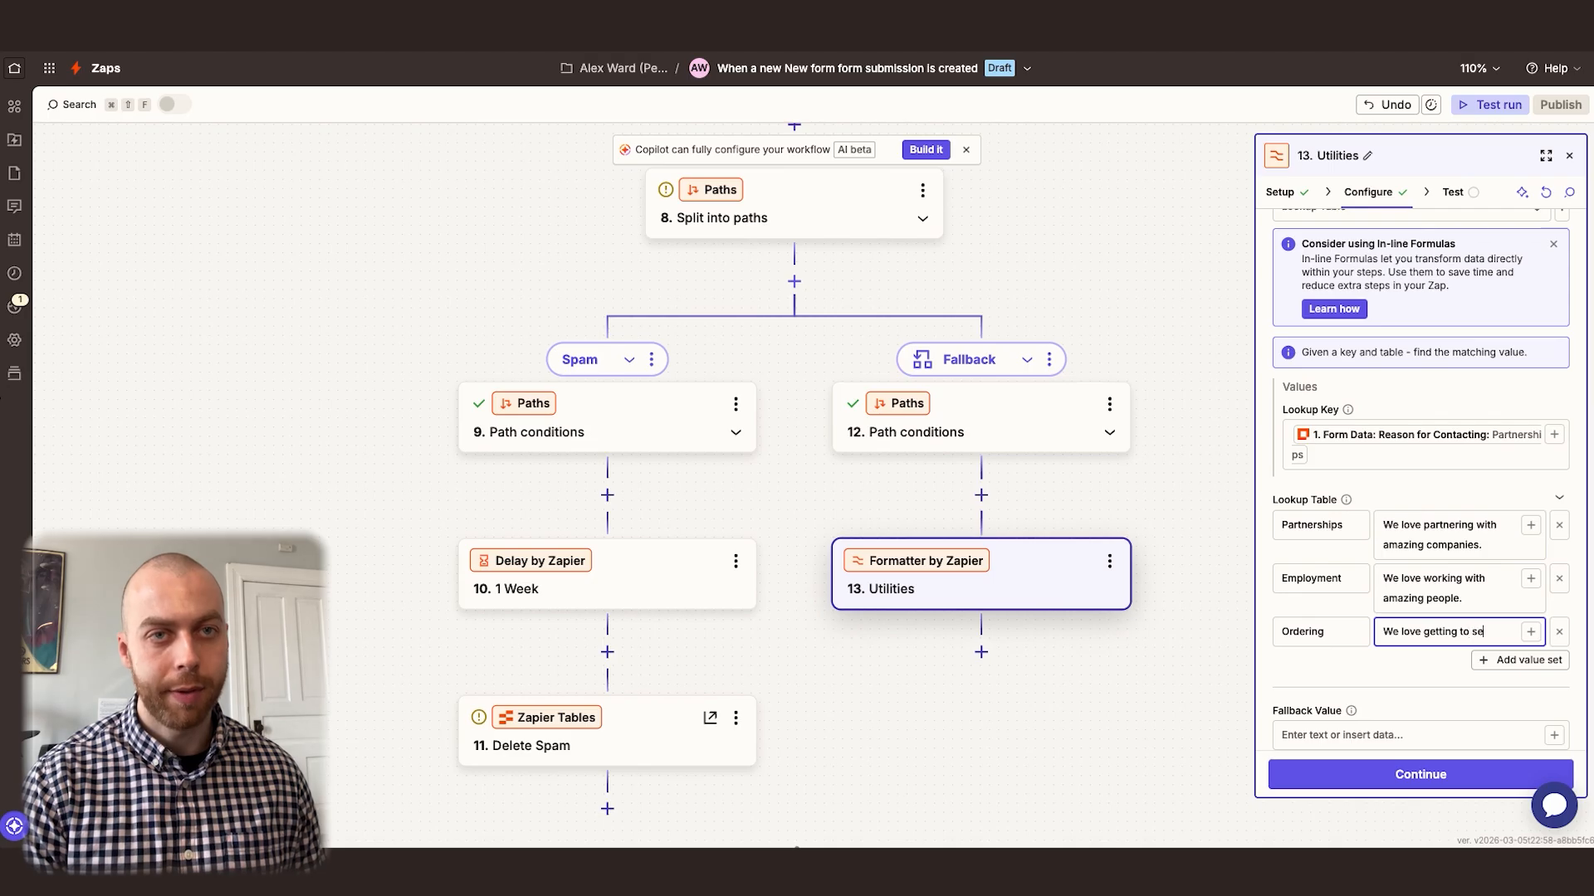
text(rve amazing customers.)
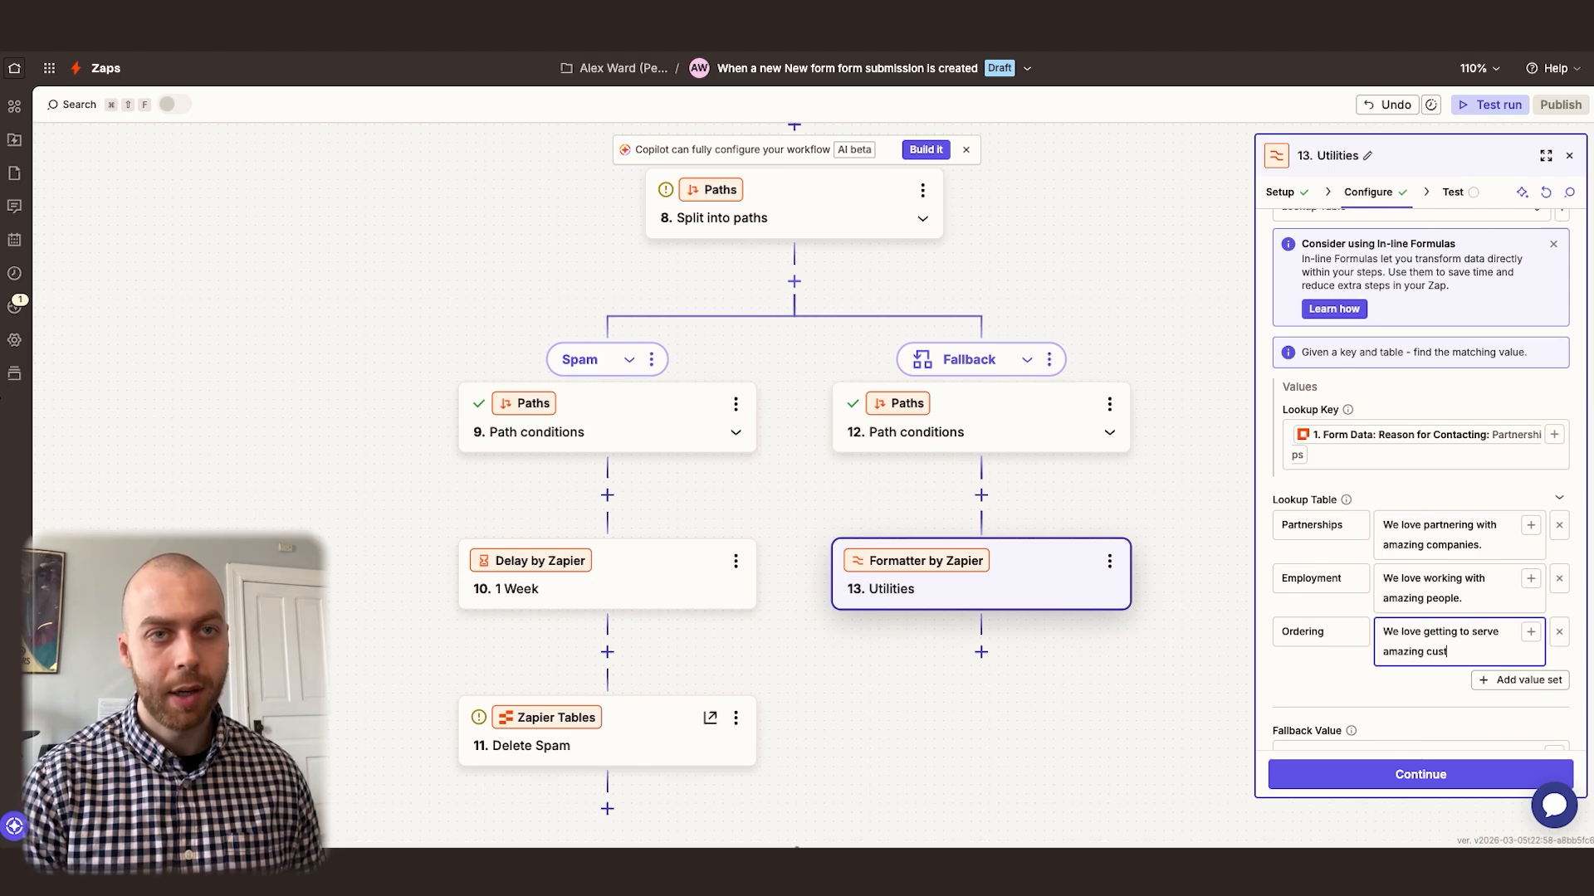
click(1361, 637)
Set the lookup table's fallback value to "We'd love to serve you."
scroll(1362, 638, down, 1)
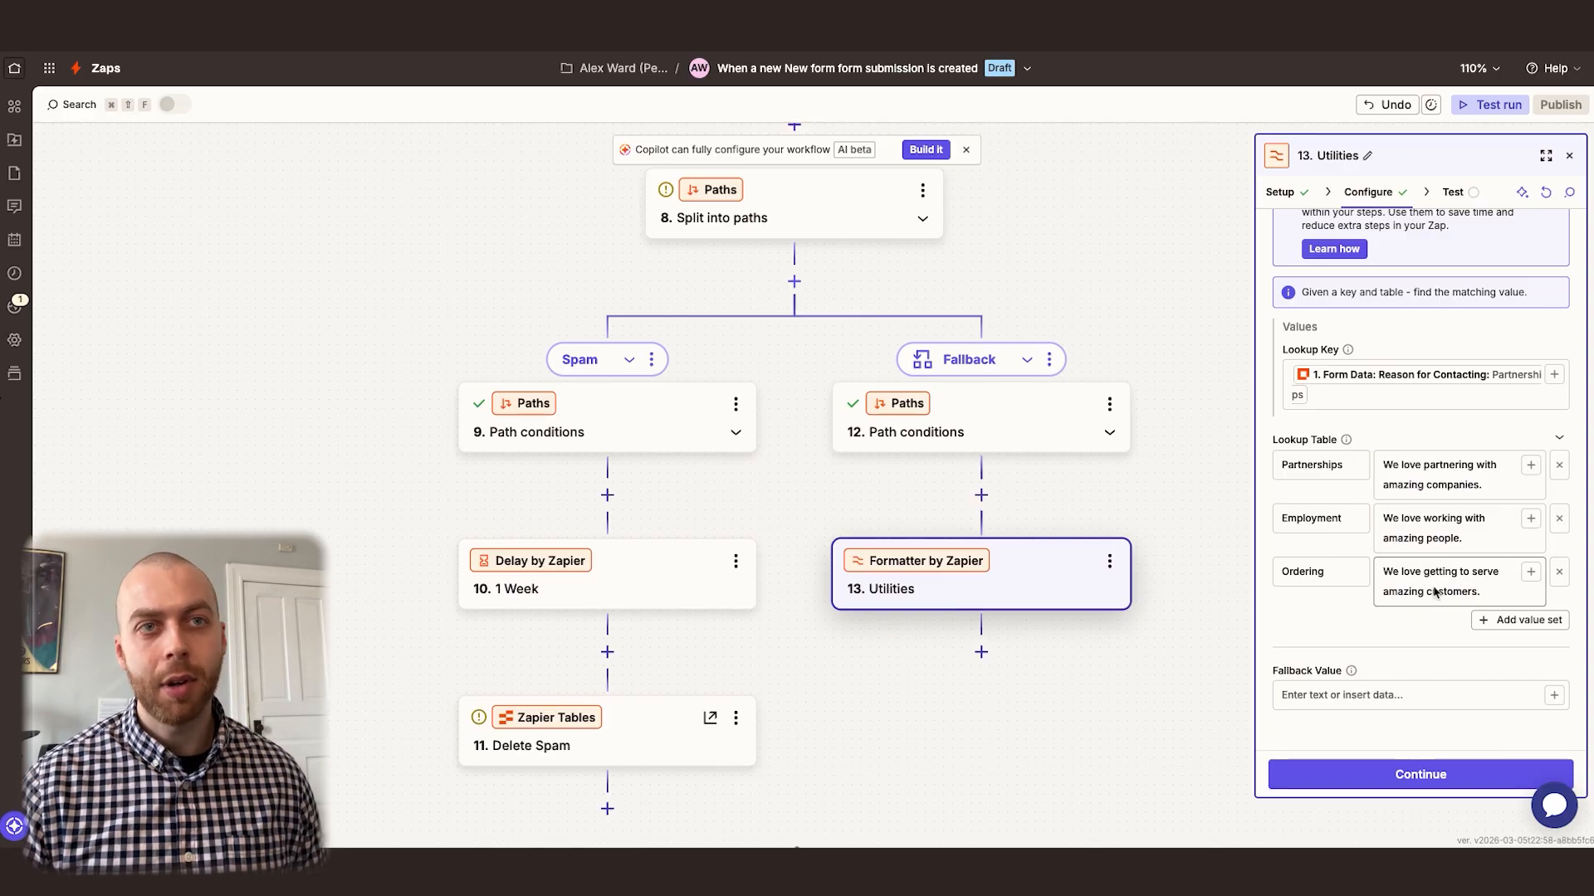
click(1346, 704)
text(We'd love to serve you.)
click(1394, 658)
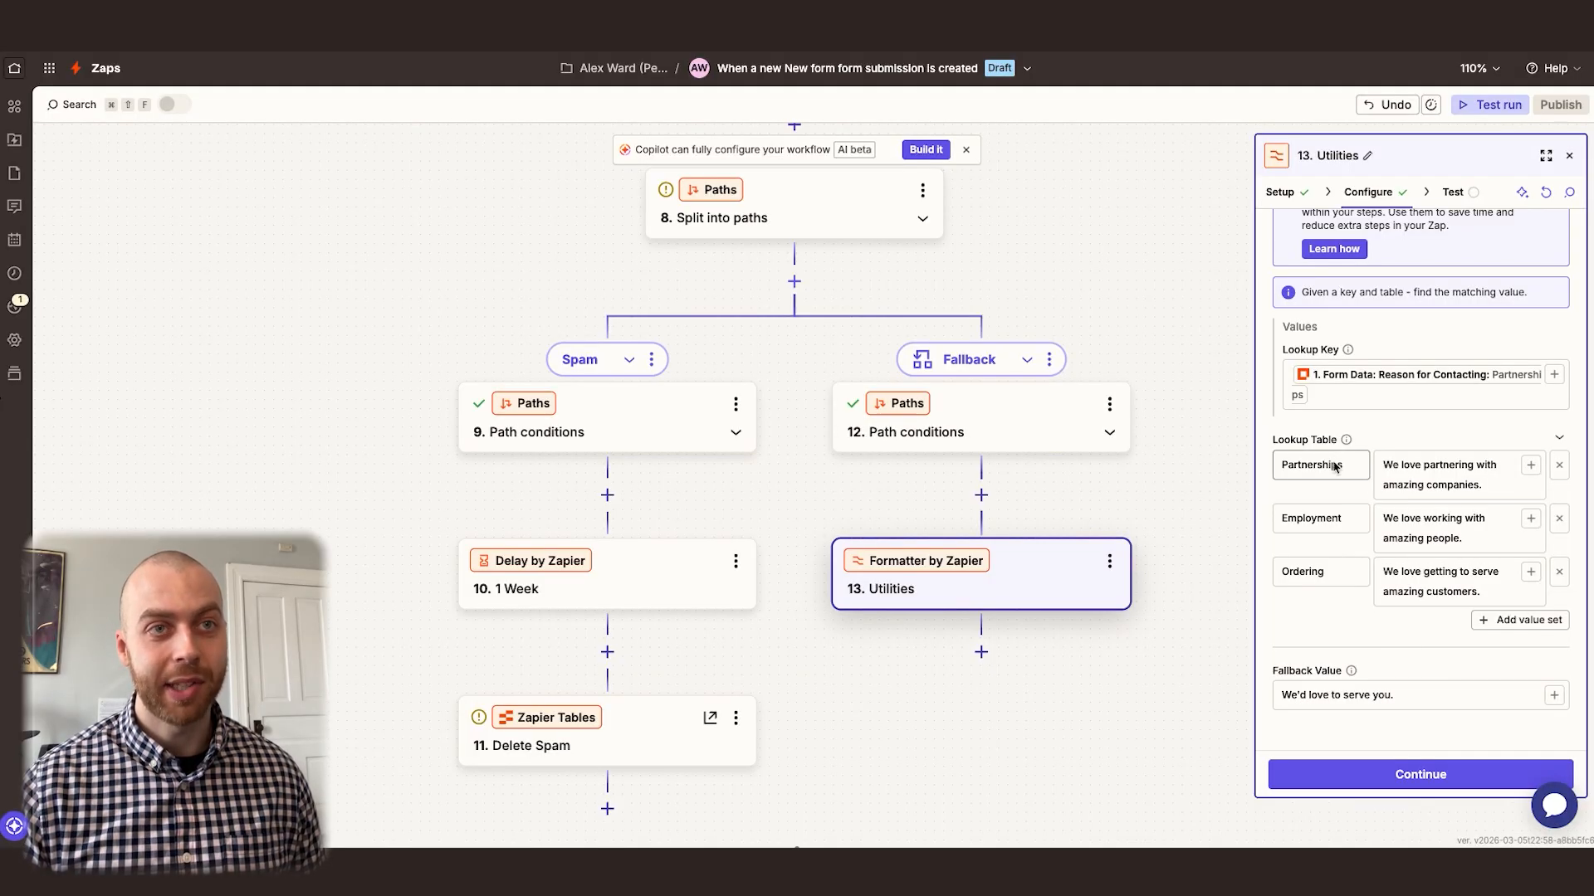
Test the lookup table step and rename it to "Body Customization"
scroll(1389, 477, up, 2)
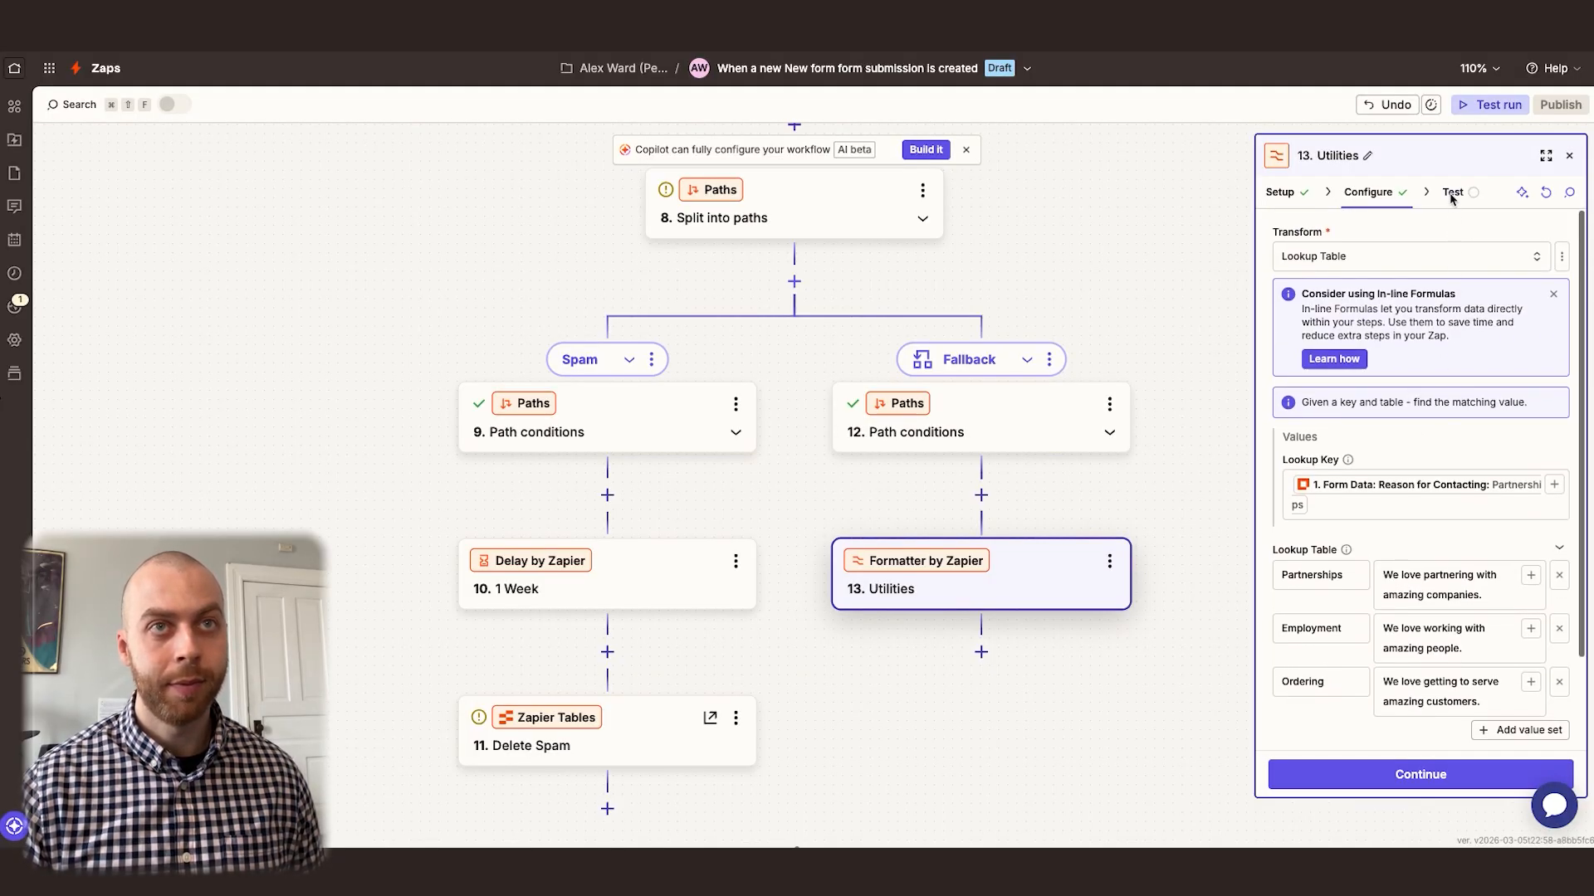
click(1483, 774)
click(1483, 774)
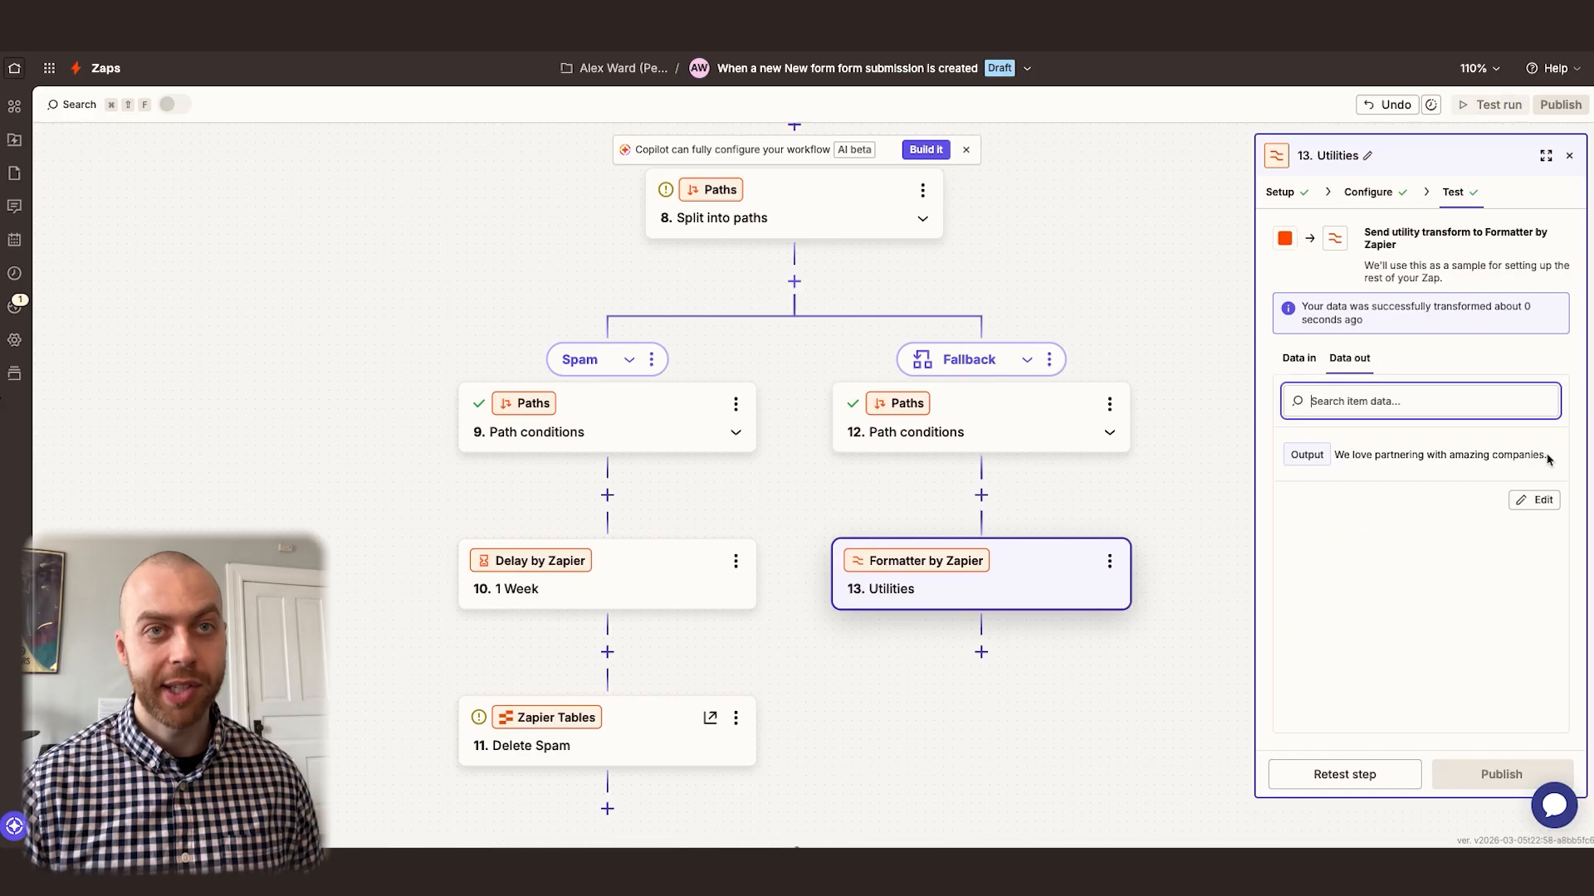
click(1367, 155)
text(Body Customization)
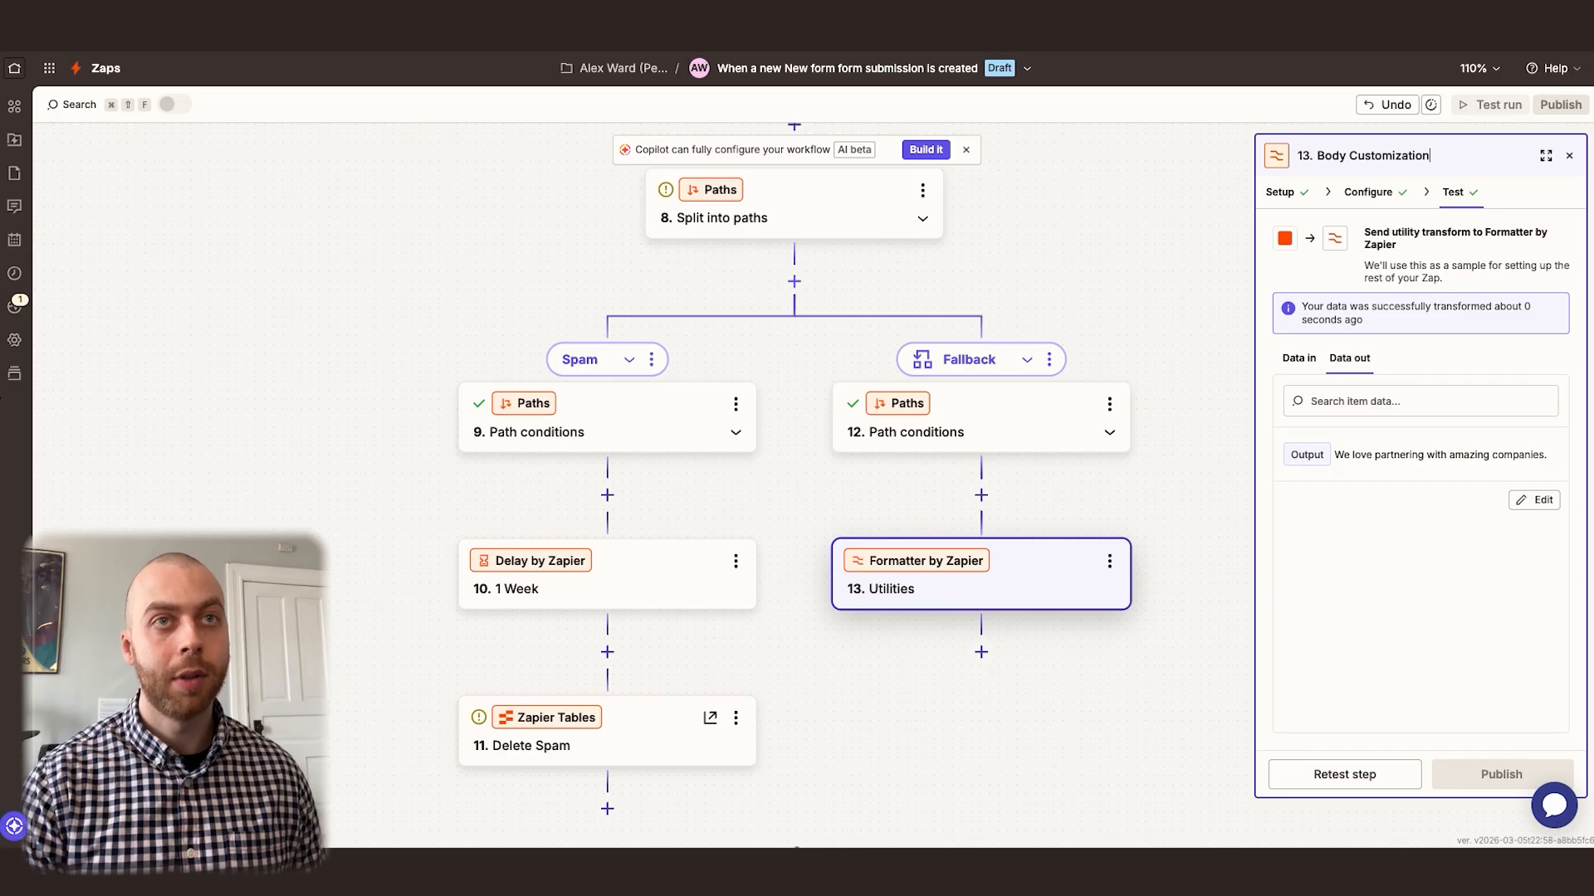
key(Return)
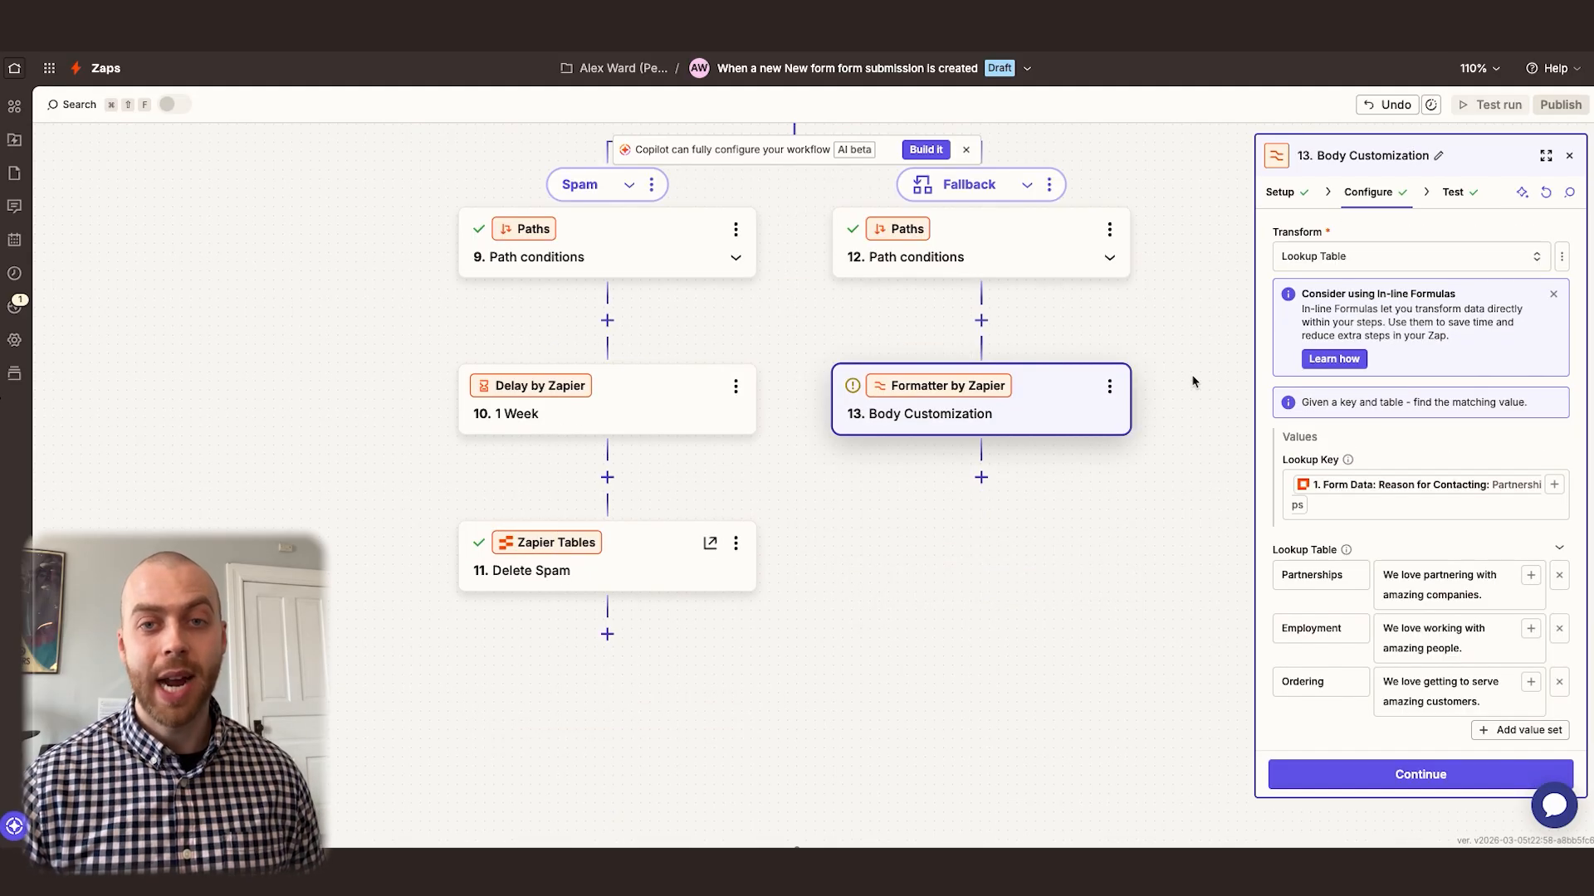
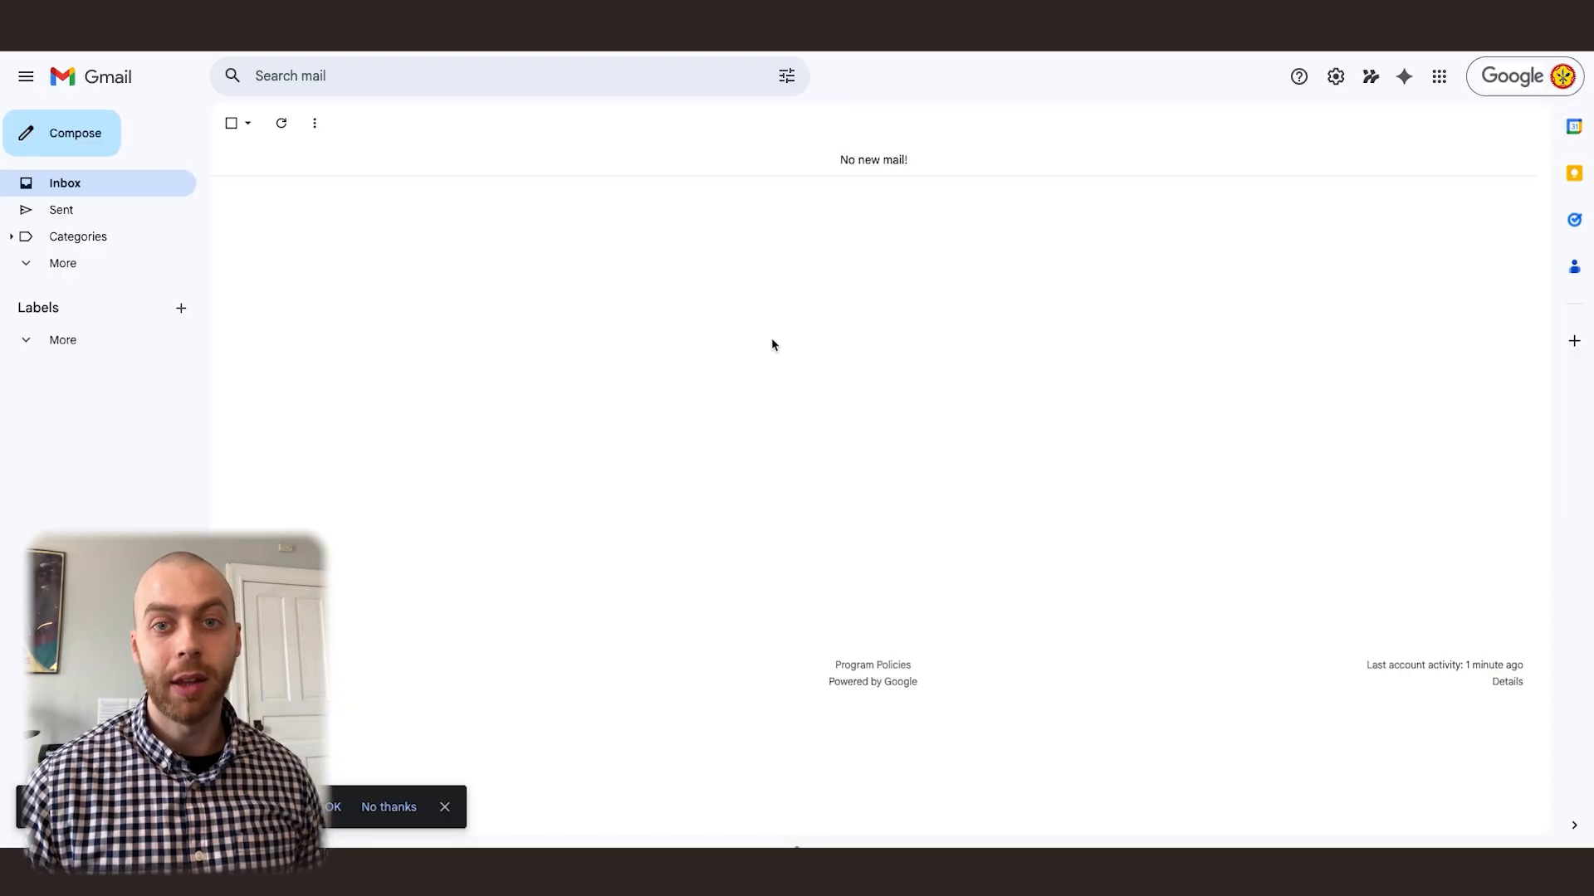
Create a new mail label named "Contact Form"
click(180, 310)
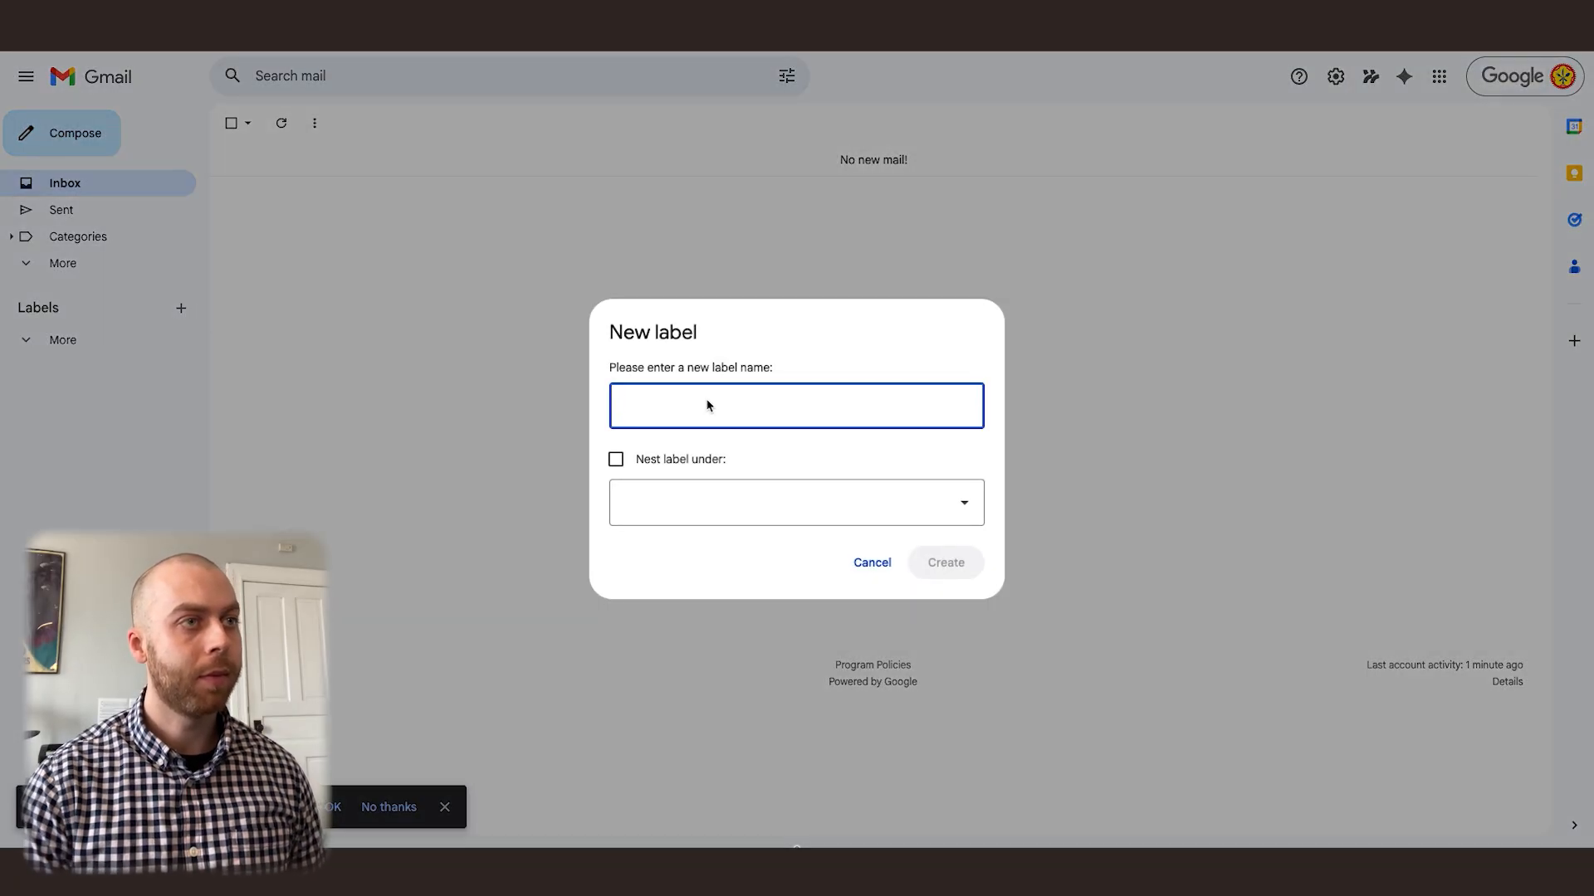
text(Contact Form)
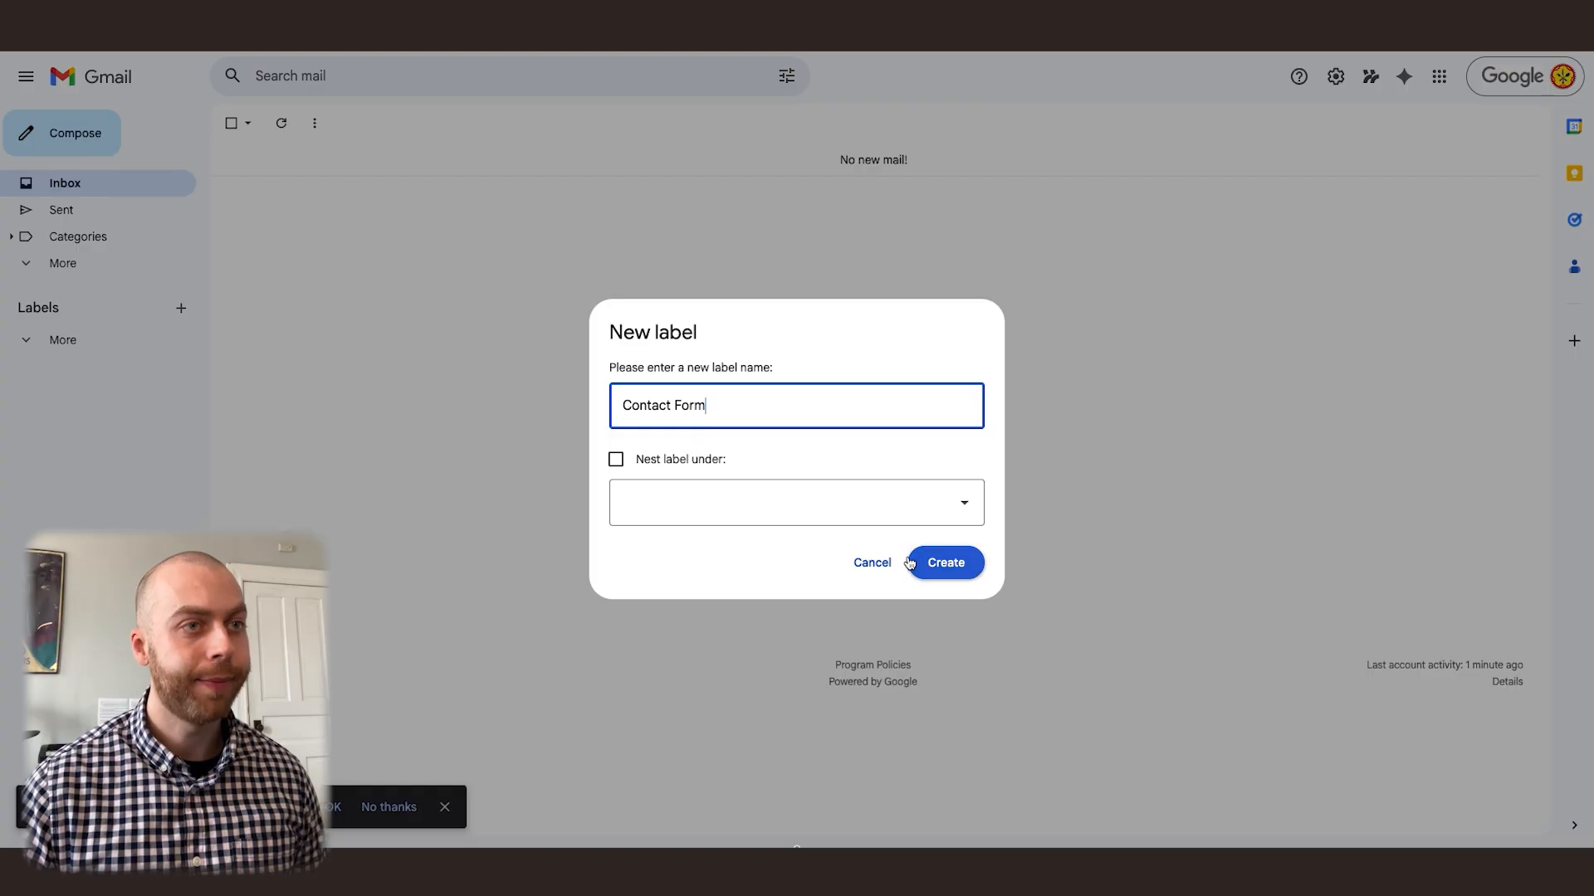
click(960, 565)
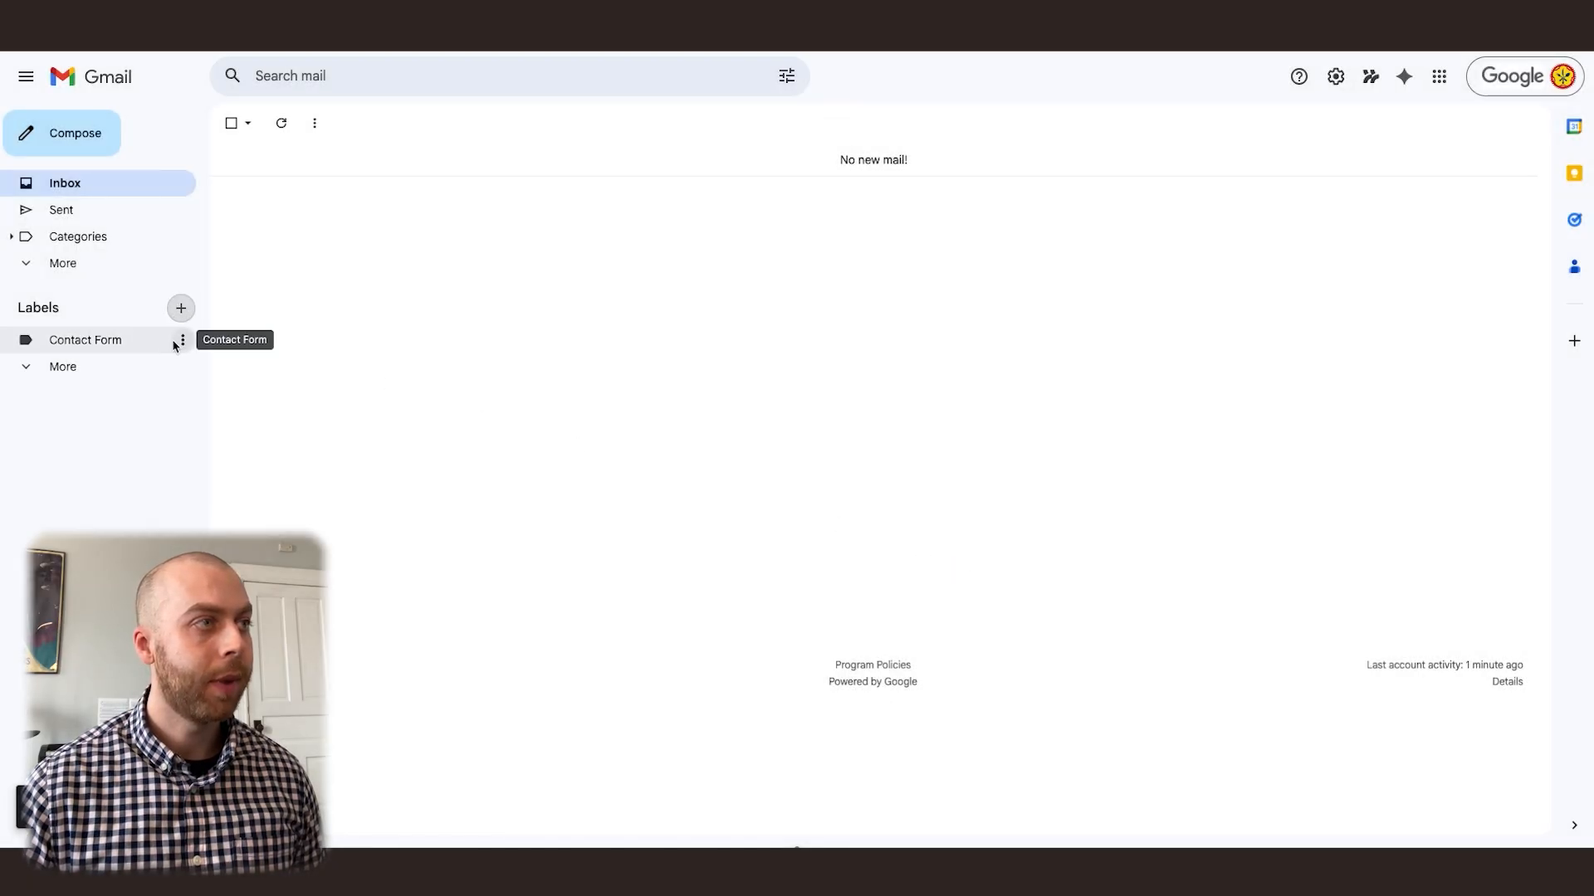
Create a "Thank You Emails" sublabel nested under Contact Form and open it
click(183, 340)
click(251, 662)
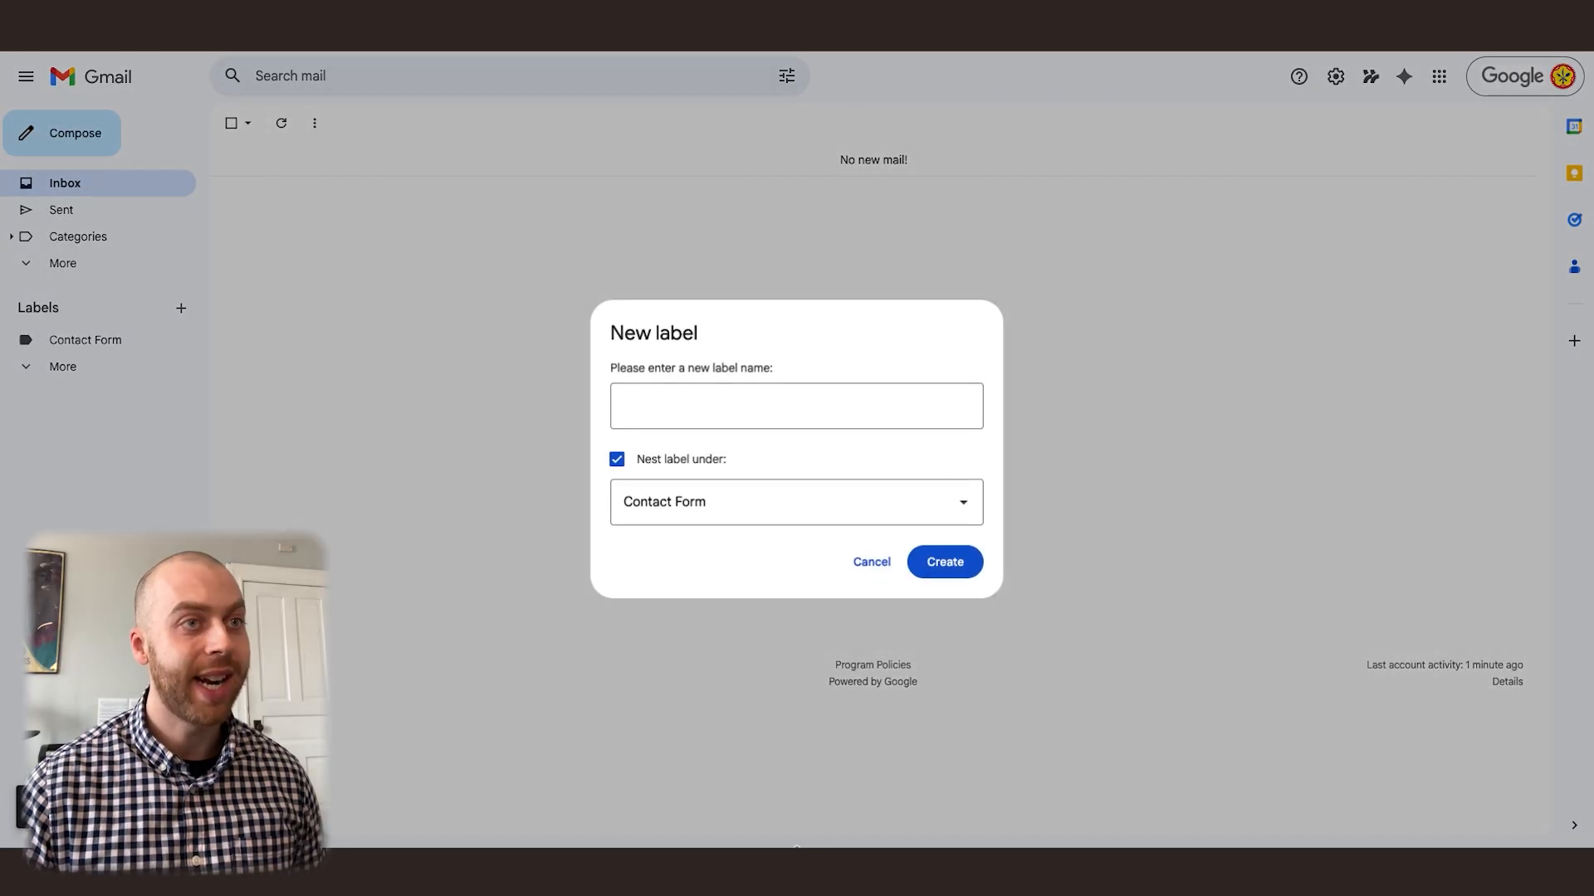
text(Thank You Emails)
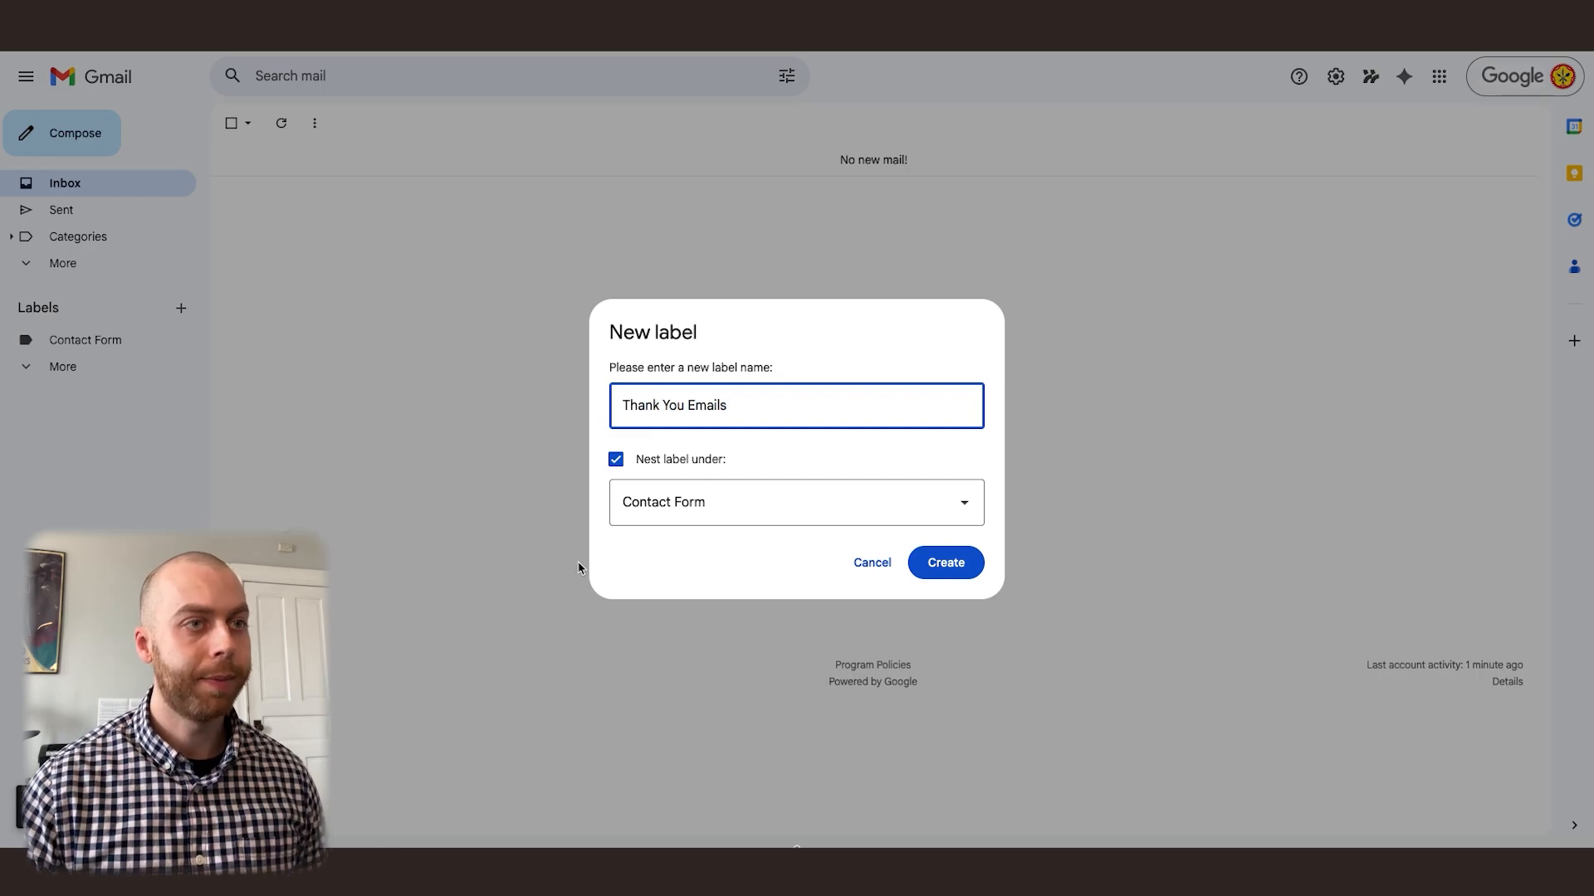
click(946, 562)
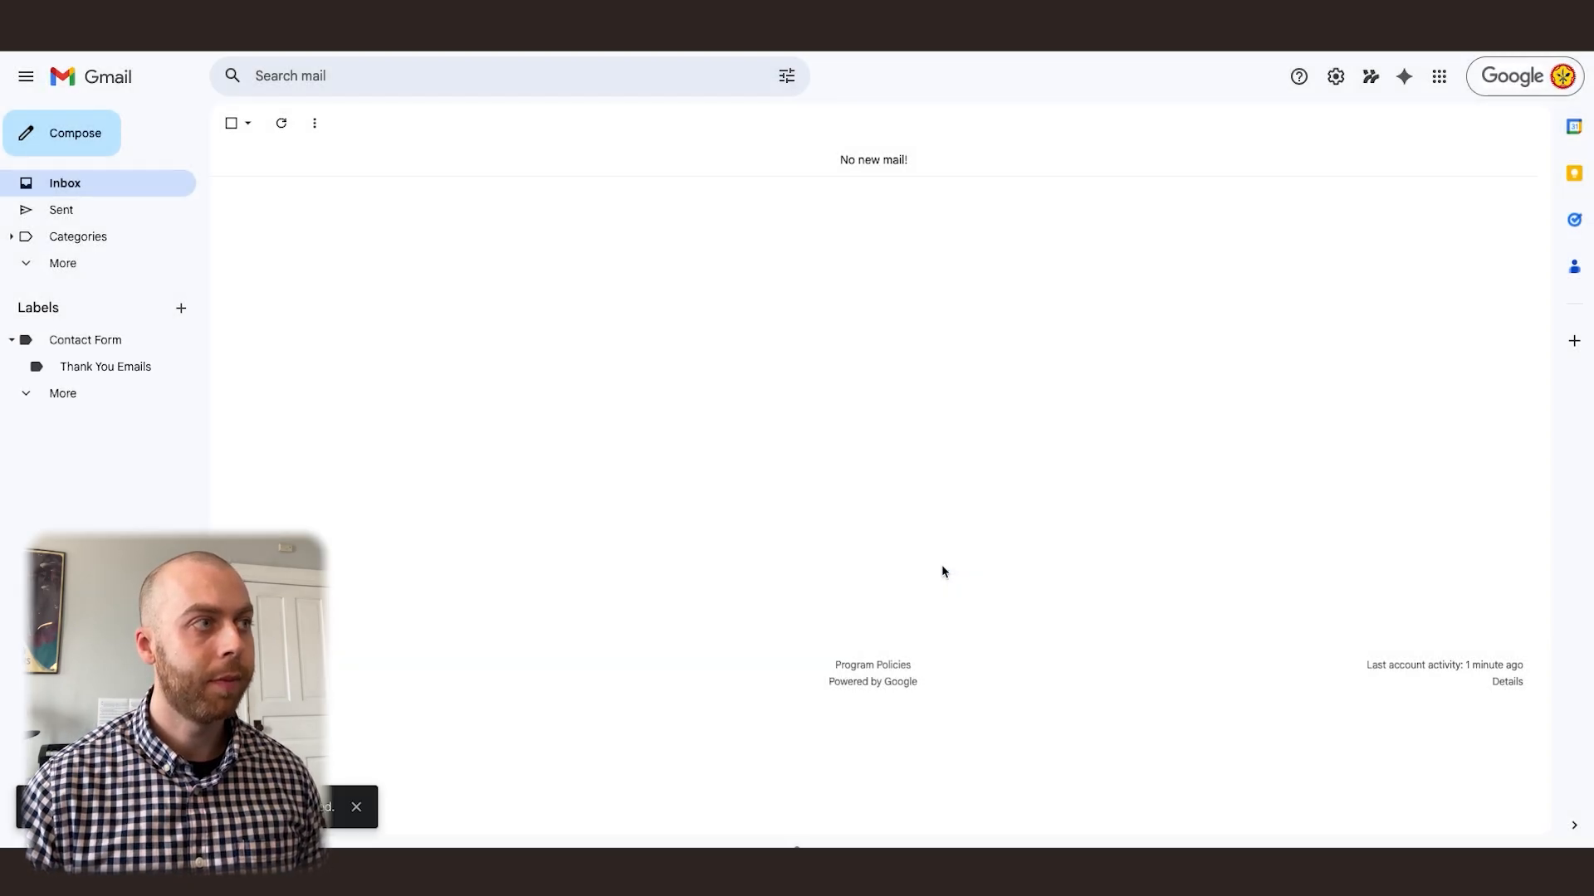
click(116, 367)
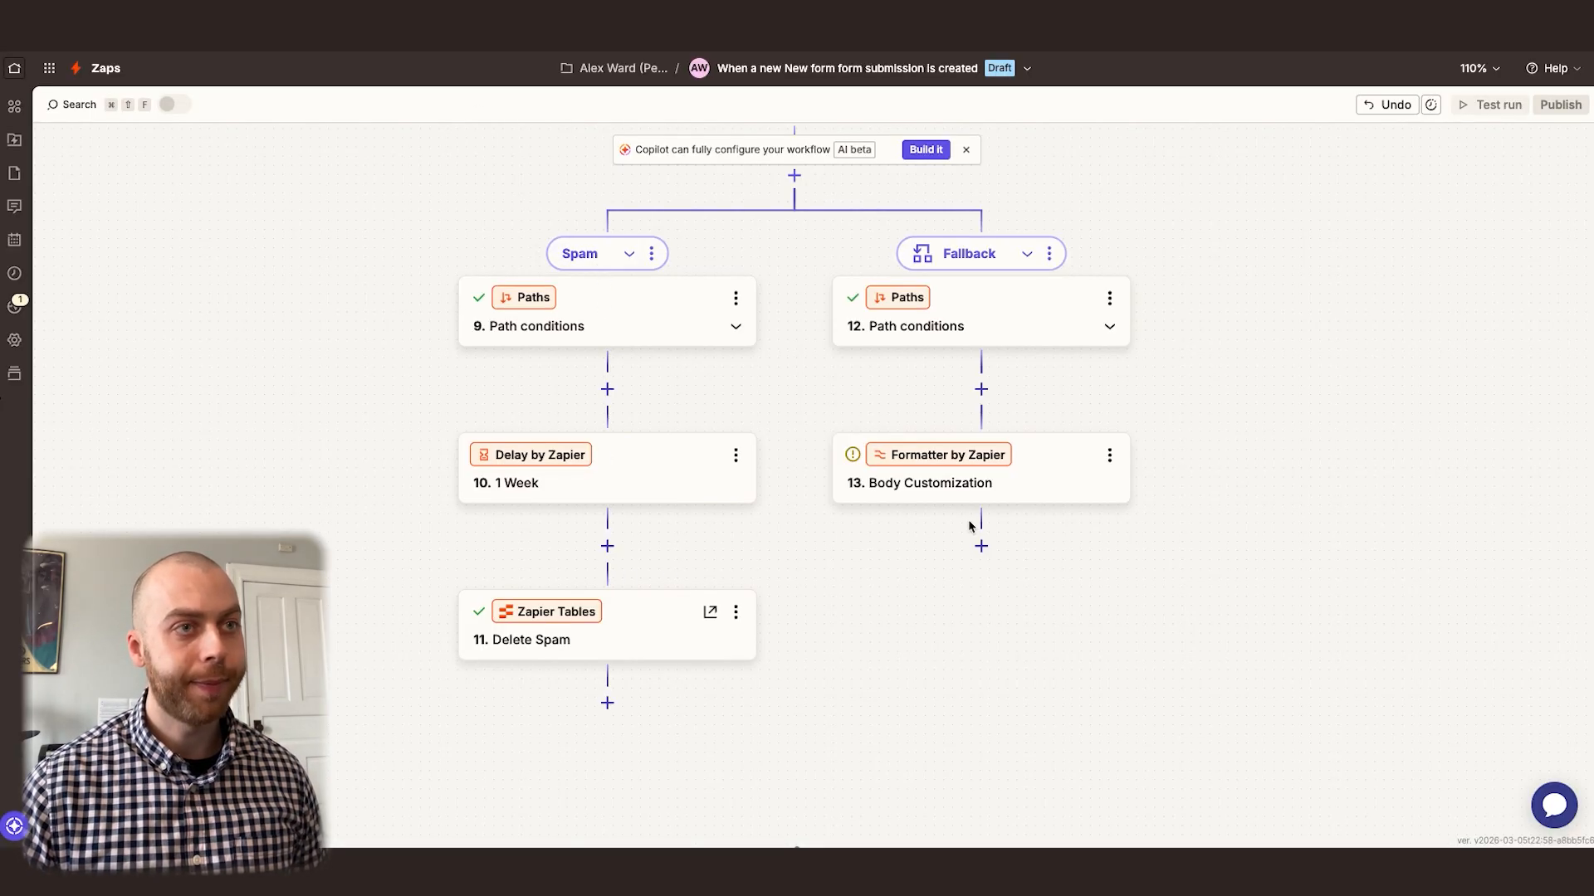
Add a Gmail action with the Send Email event after Body Customization on the Fallback path
click(982, 546)
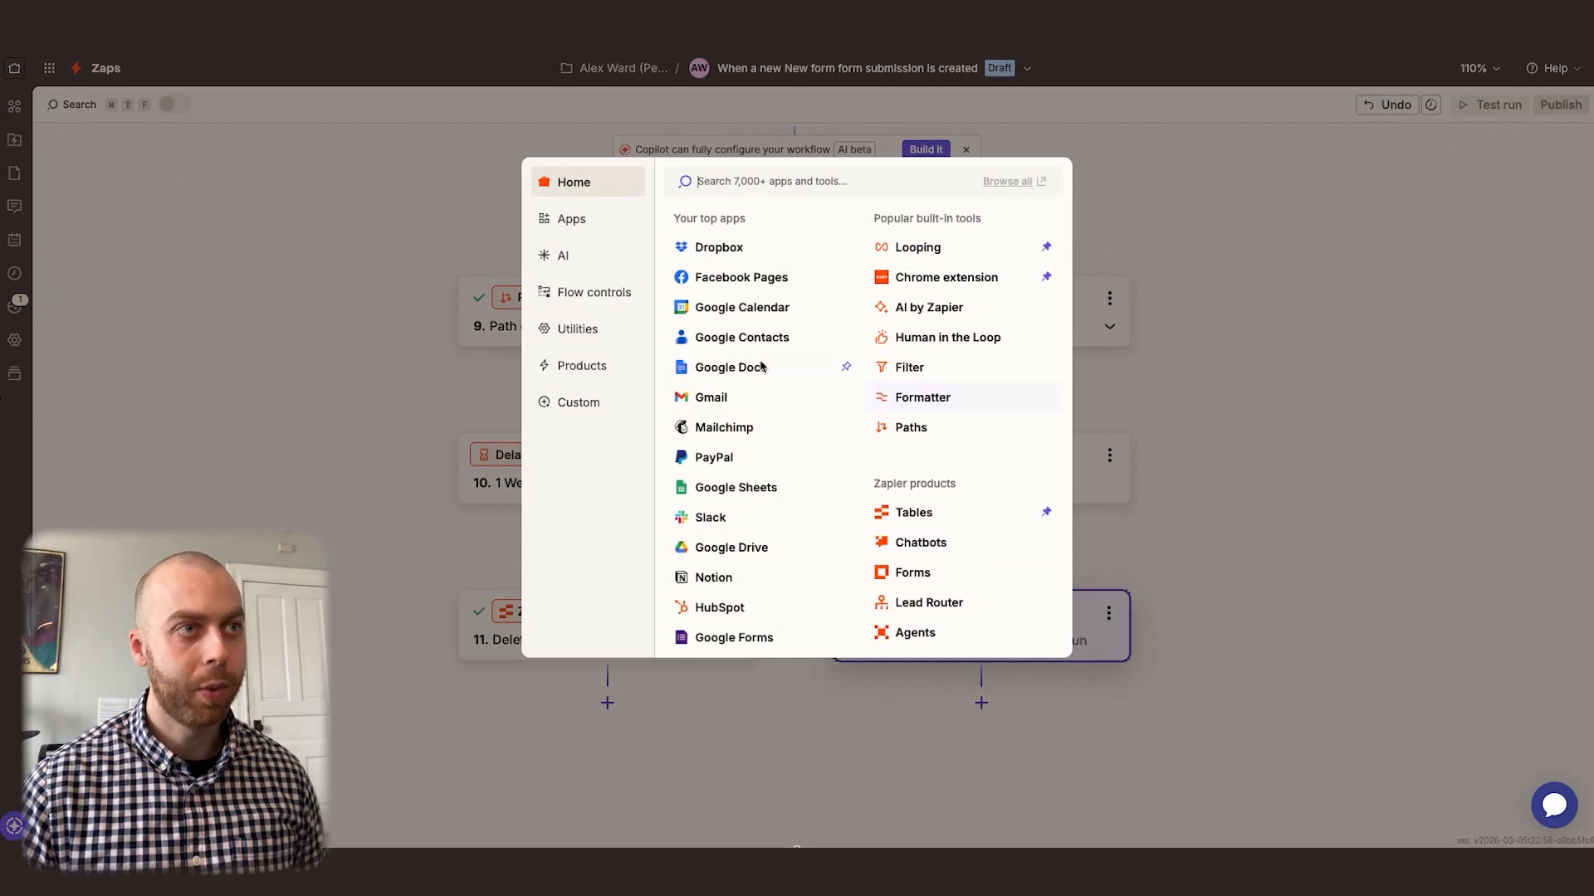
click(731, 403)
click(1338, 329)
text(sen)
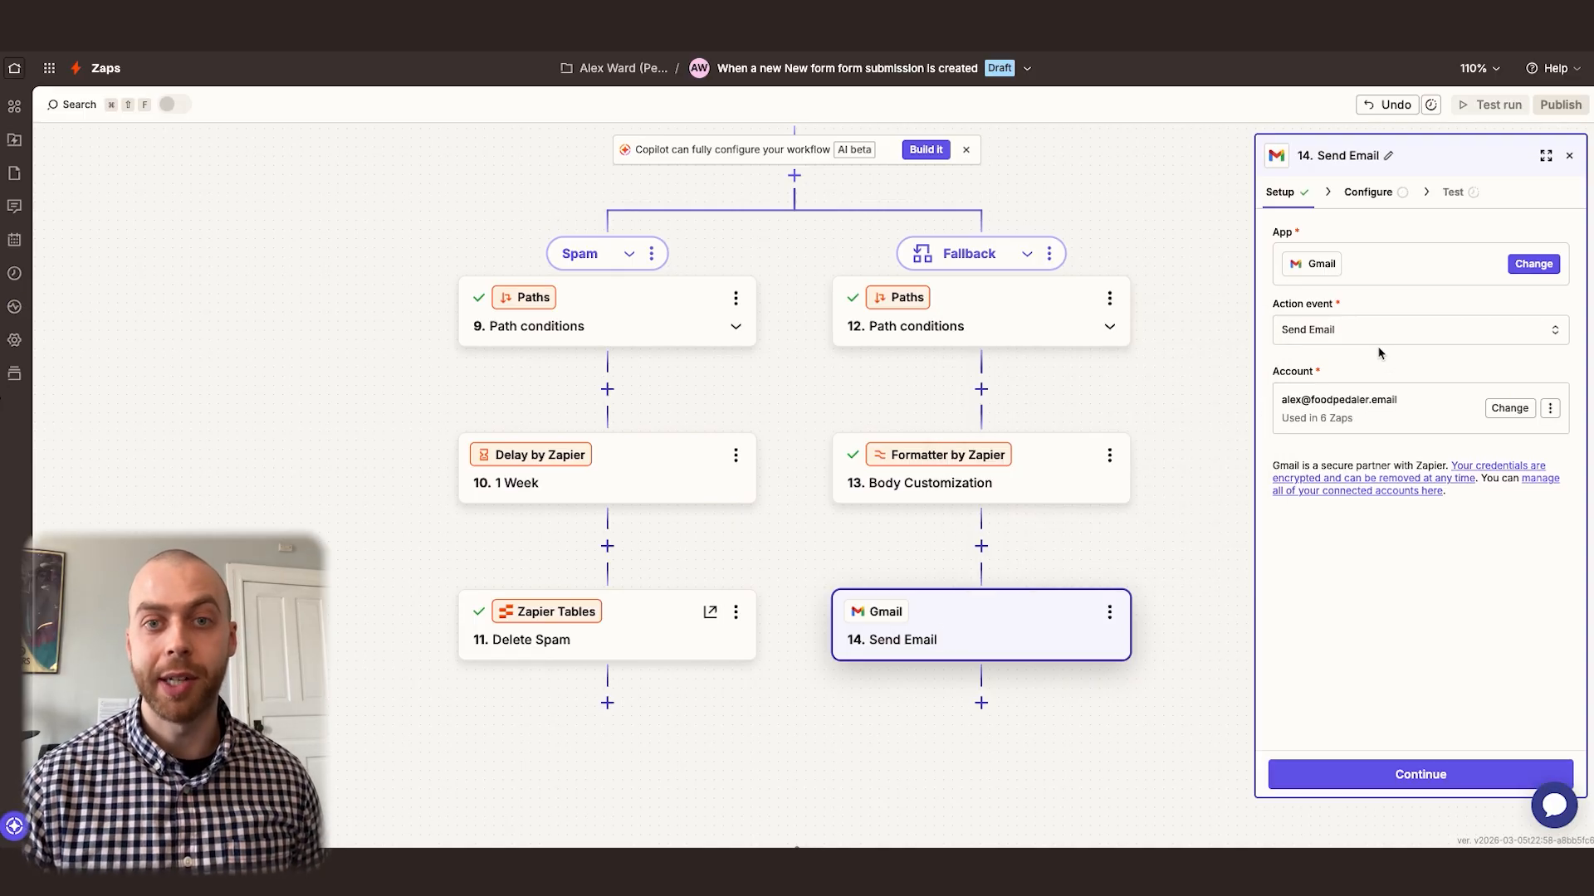
Set the email's To recipient to the Email value from the Check for Email Misspelling step
click(1379, 193)
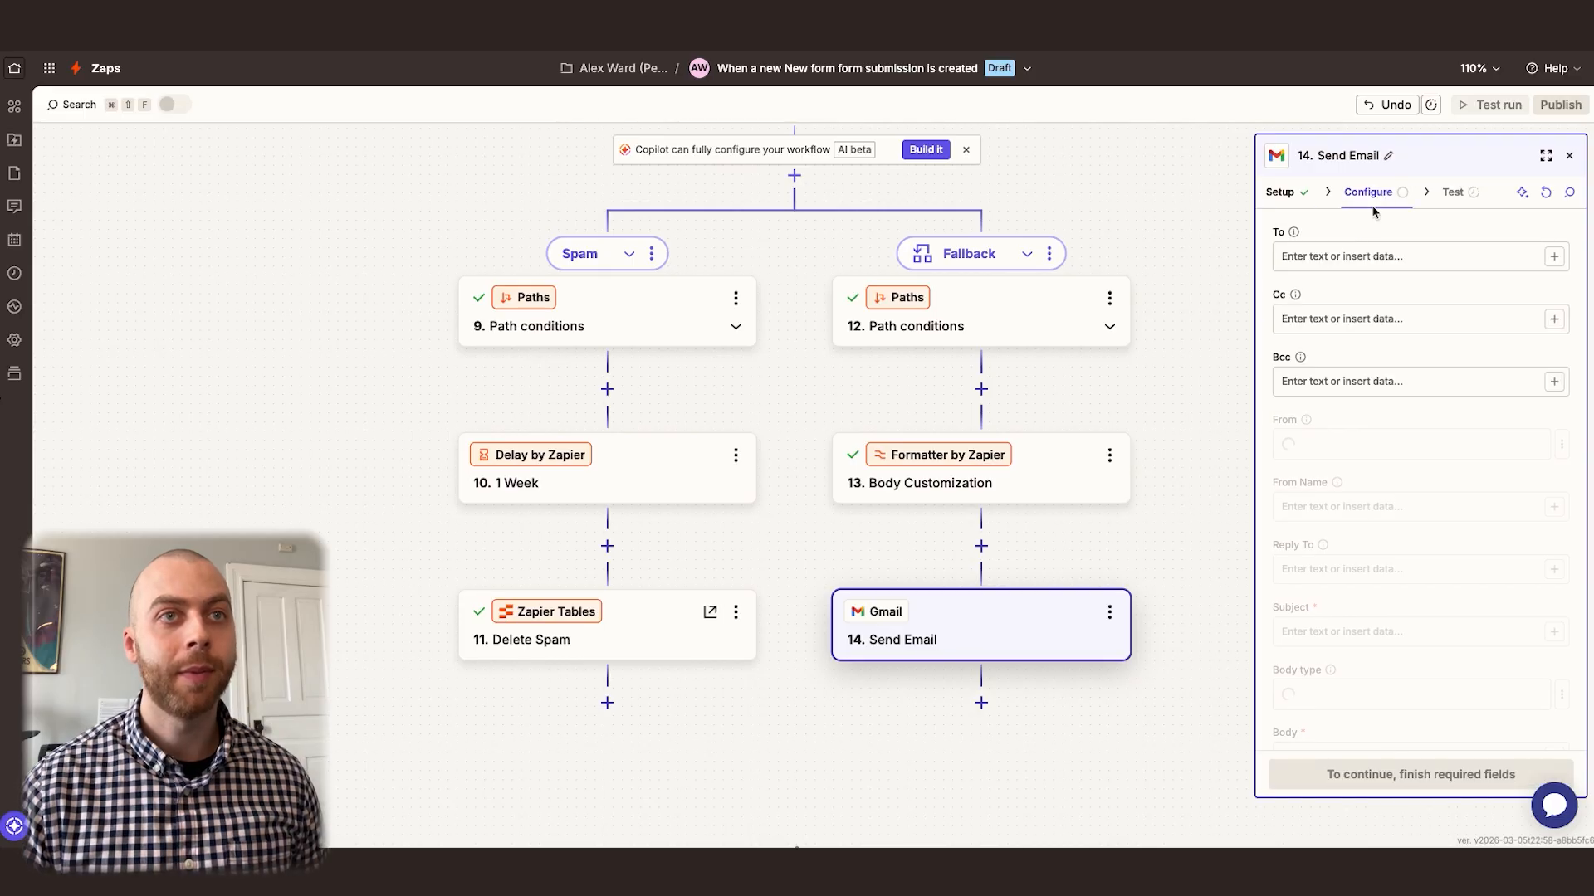
click(1360, 259)
text(/)
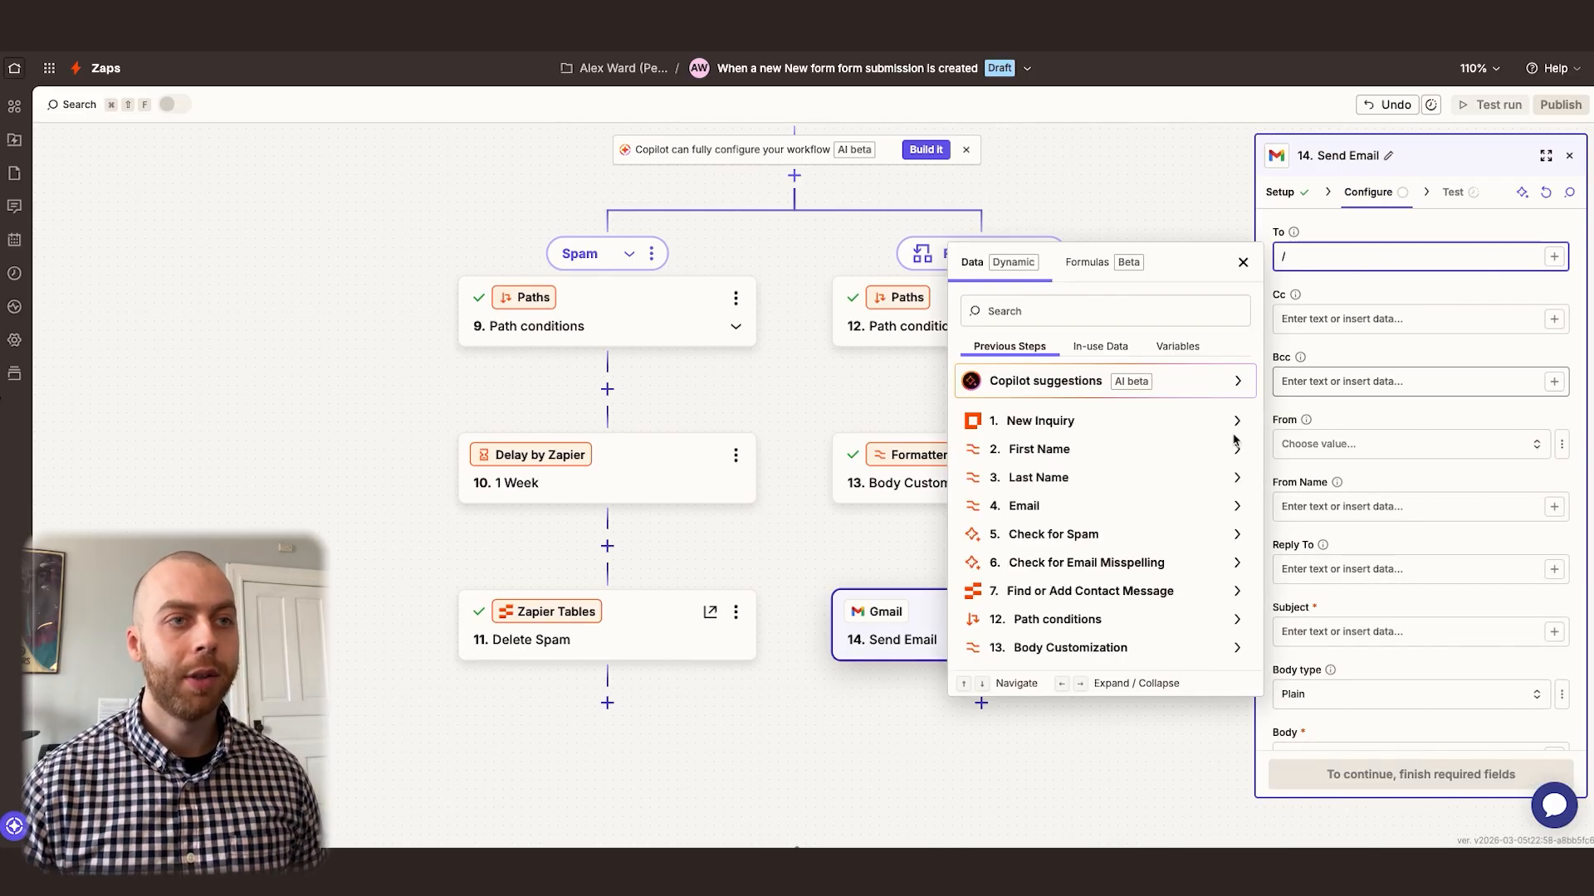
click(1078, 563)
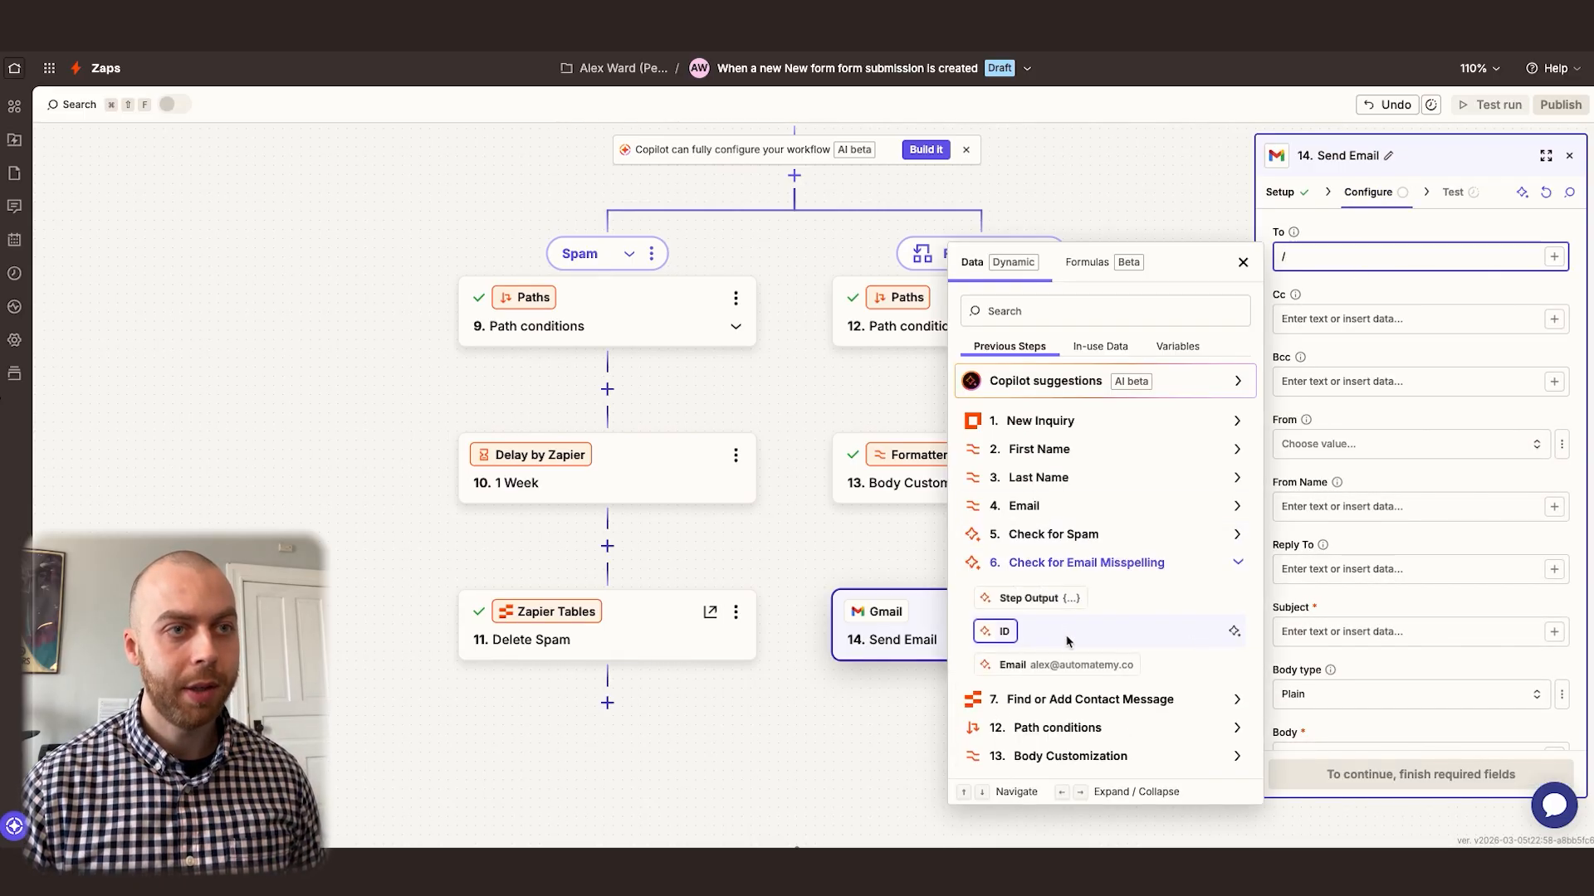
click(1030, 665)
click(1364, 362)
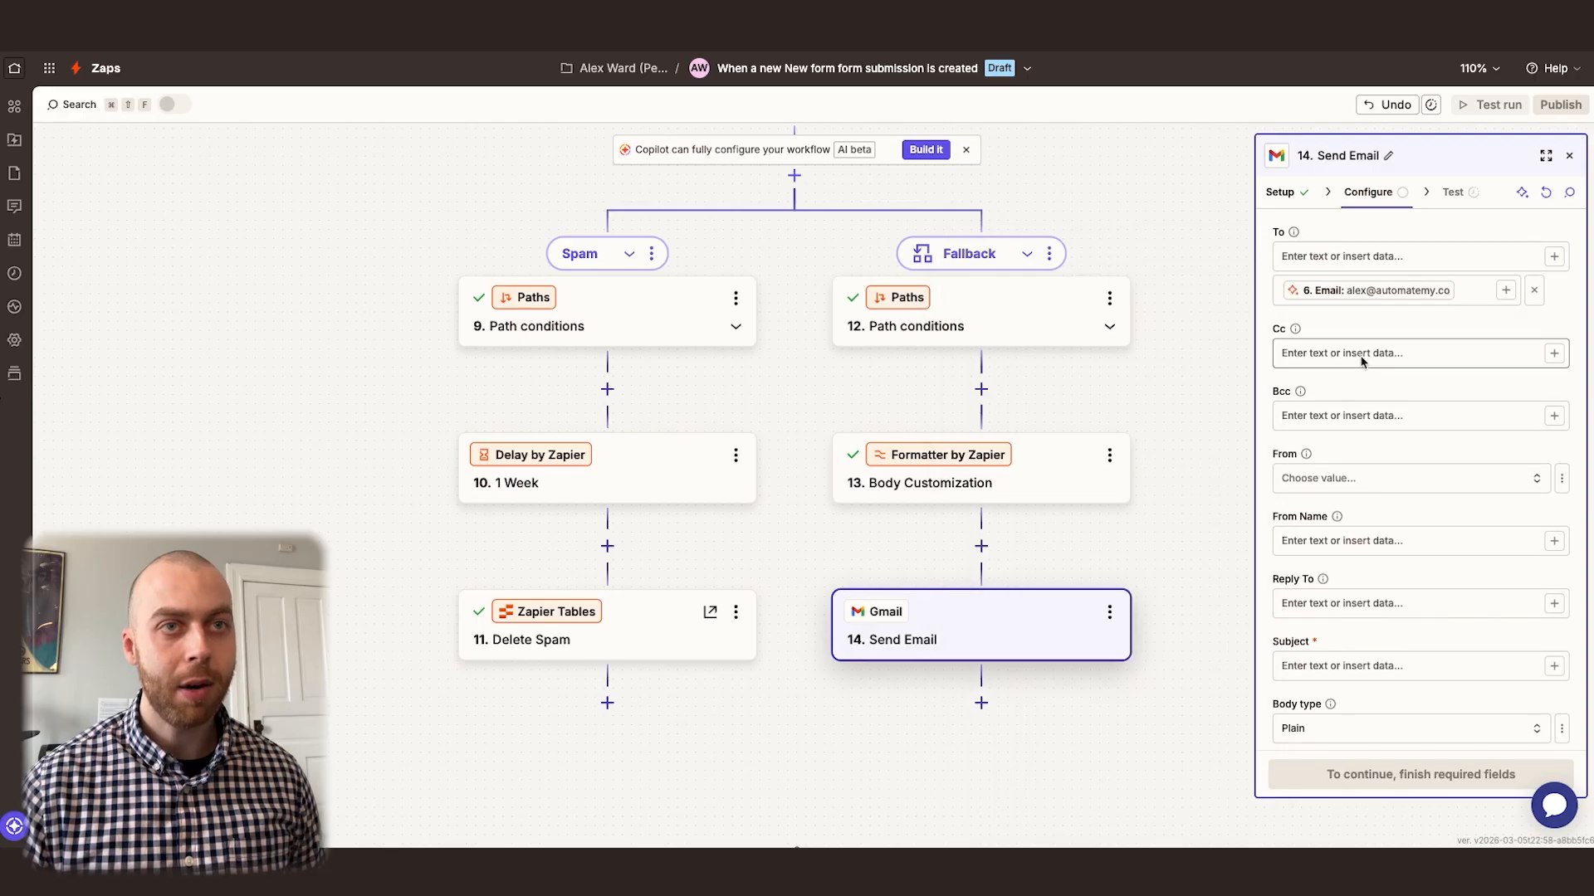
Set the sender to the connected account's email address and the From Name to "Test Company"
click(1346, 479)
click(1083, 539)
click(1325, 543)
text(Test Company)
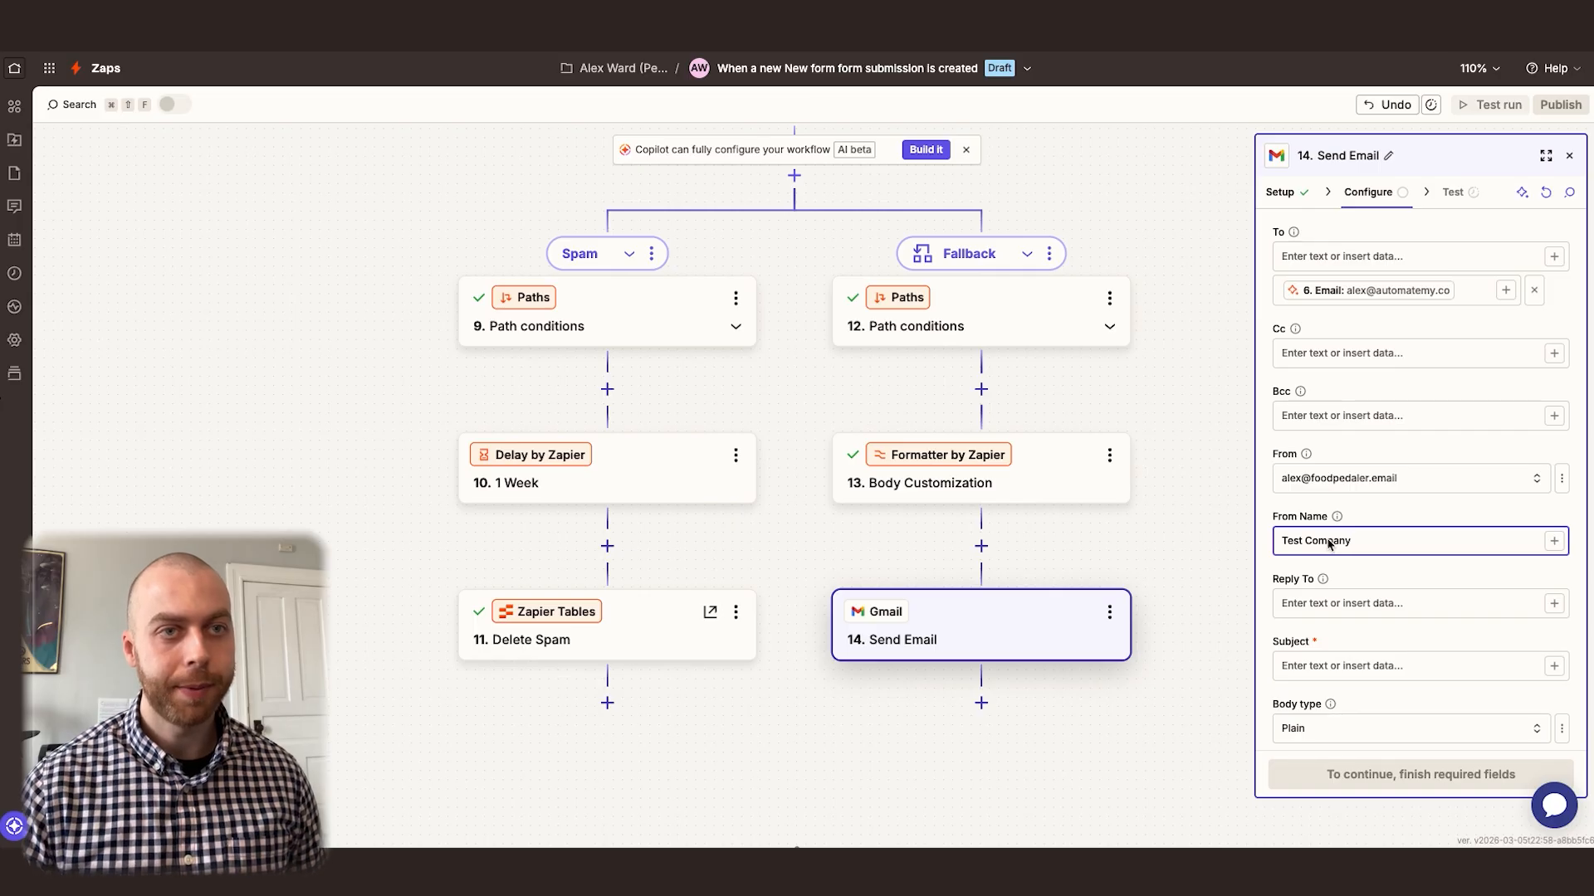
Set the email subject to "Thank You for Your Message" and the body type to Html
scroll(1329, 544, down, 5)
click(1332, 477)
text(Thank You for Yo)
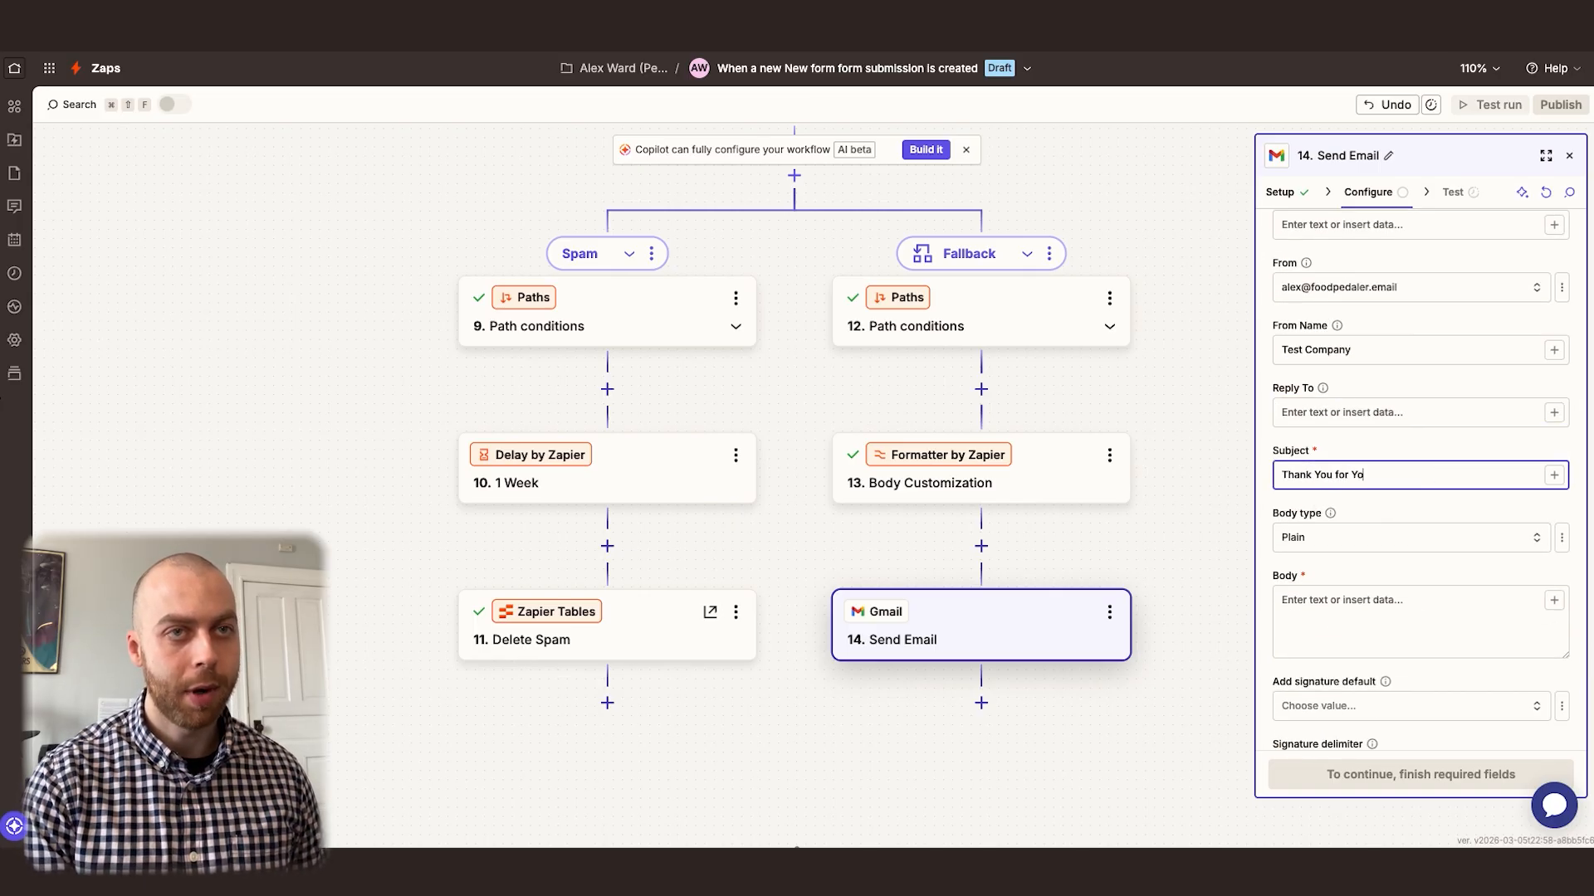
text(ur Message)
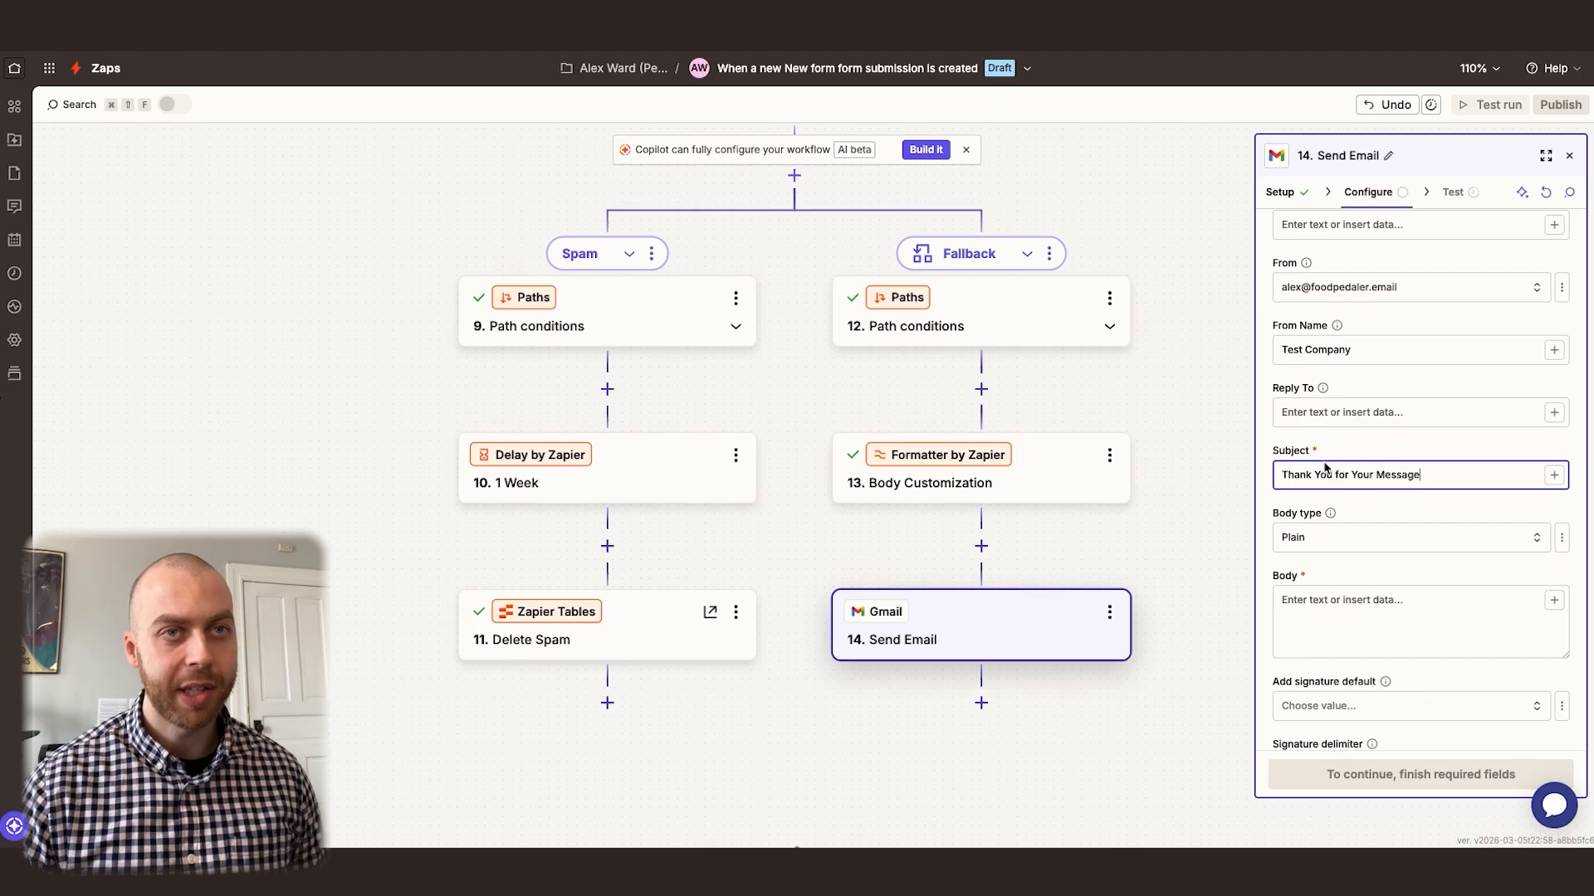
click(1336, 537)
click(1084, 636)
Add the connected account's default signature and assign the label Contact Form/Thank You Emails
scroll(1374, 564, down, 4)
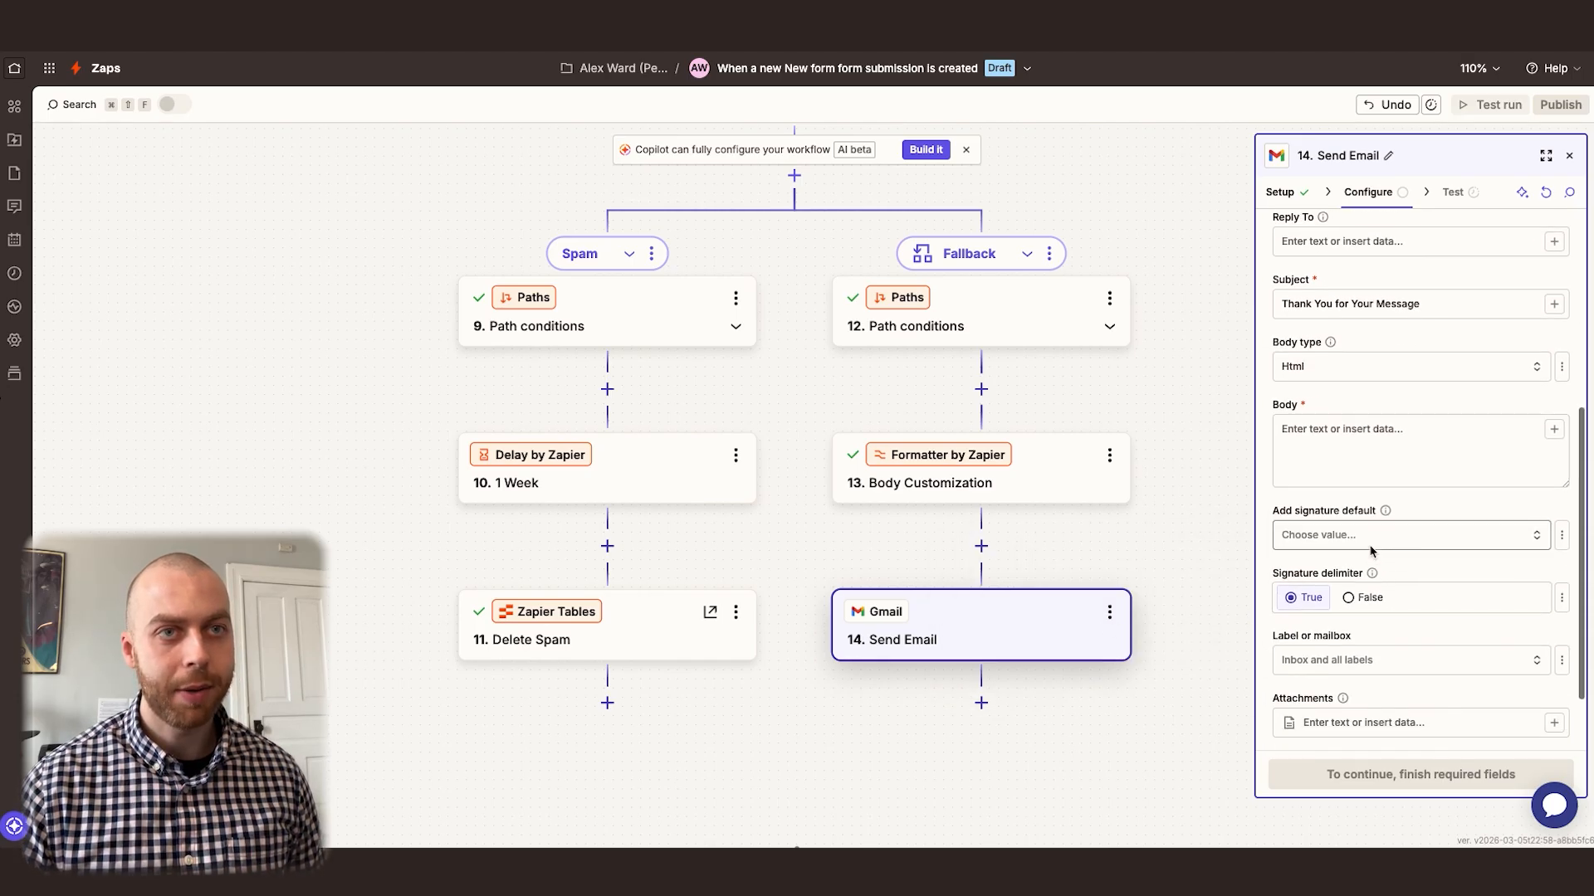
click(1340, 534)
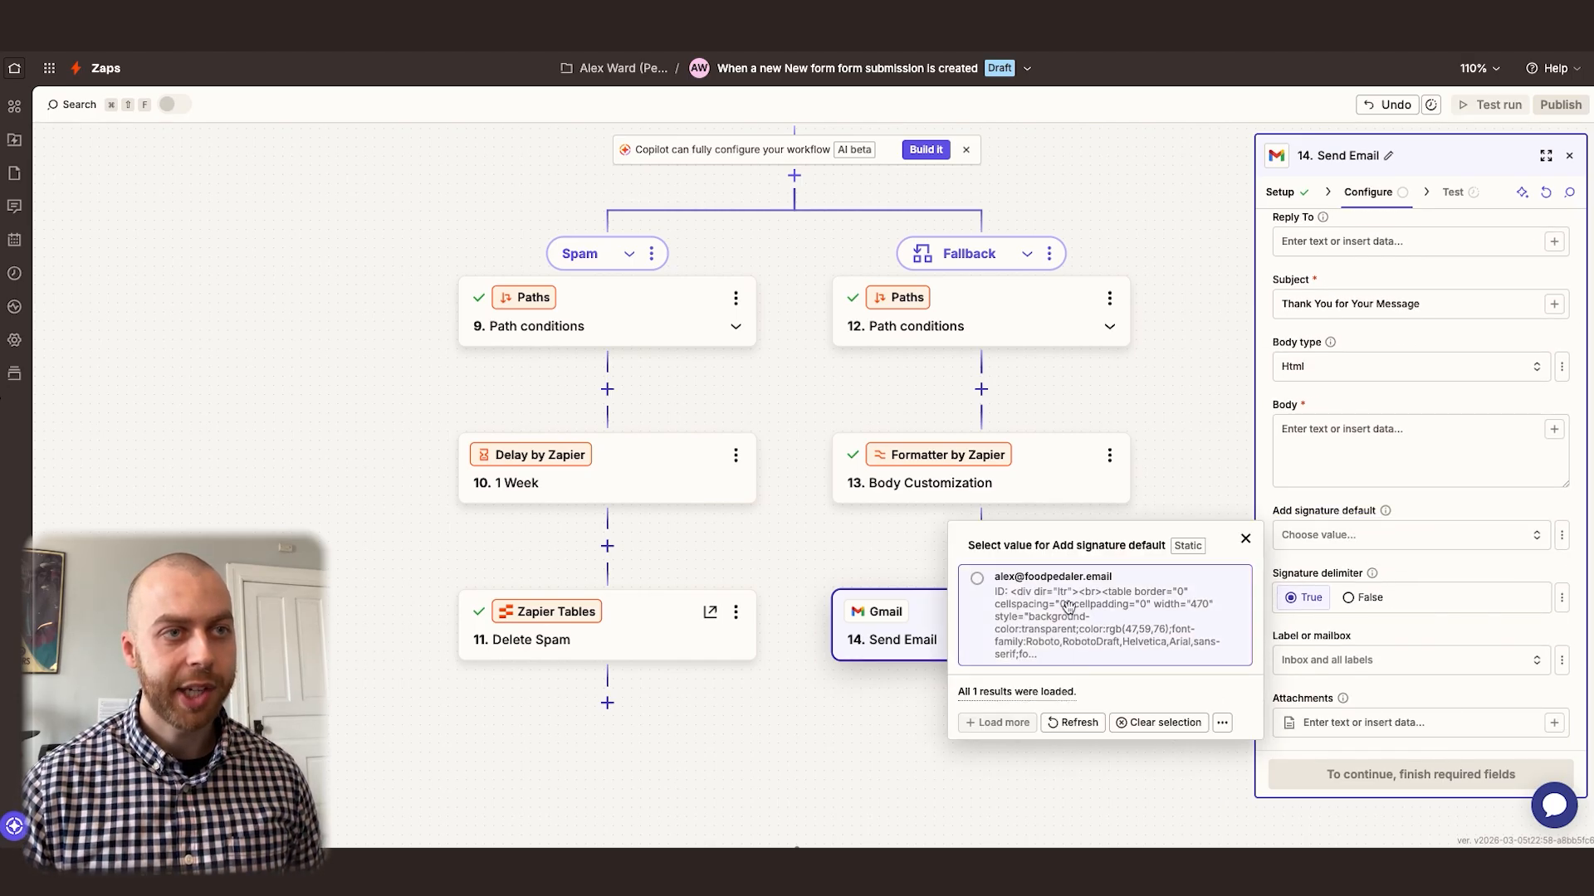
click(1071, 613)
scroll(1341, 519, down, 2)
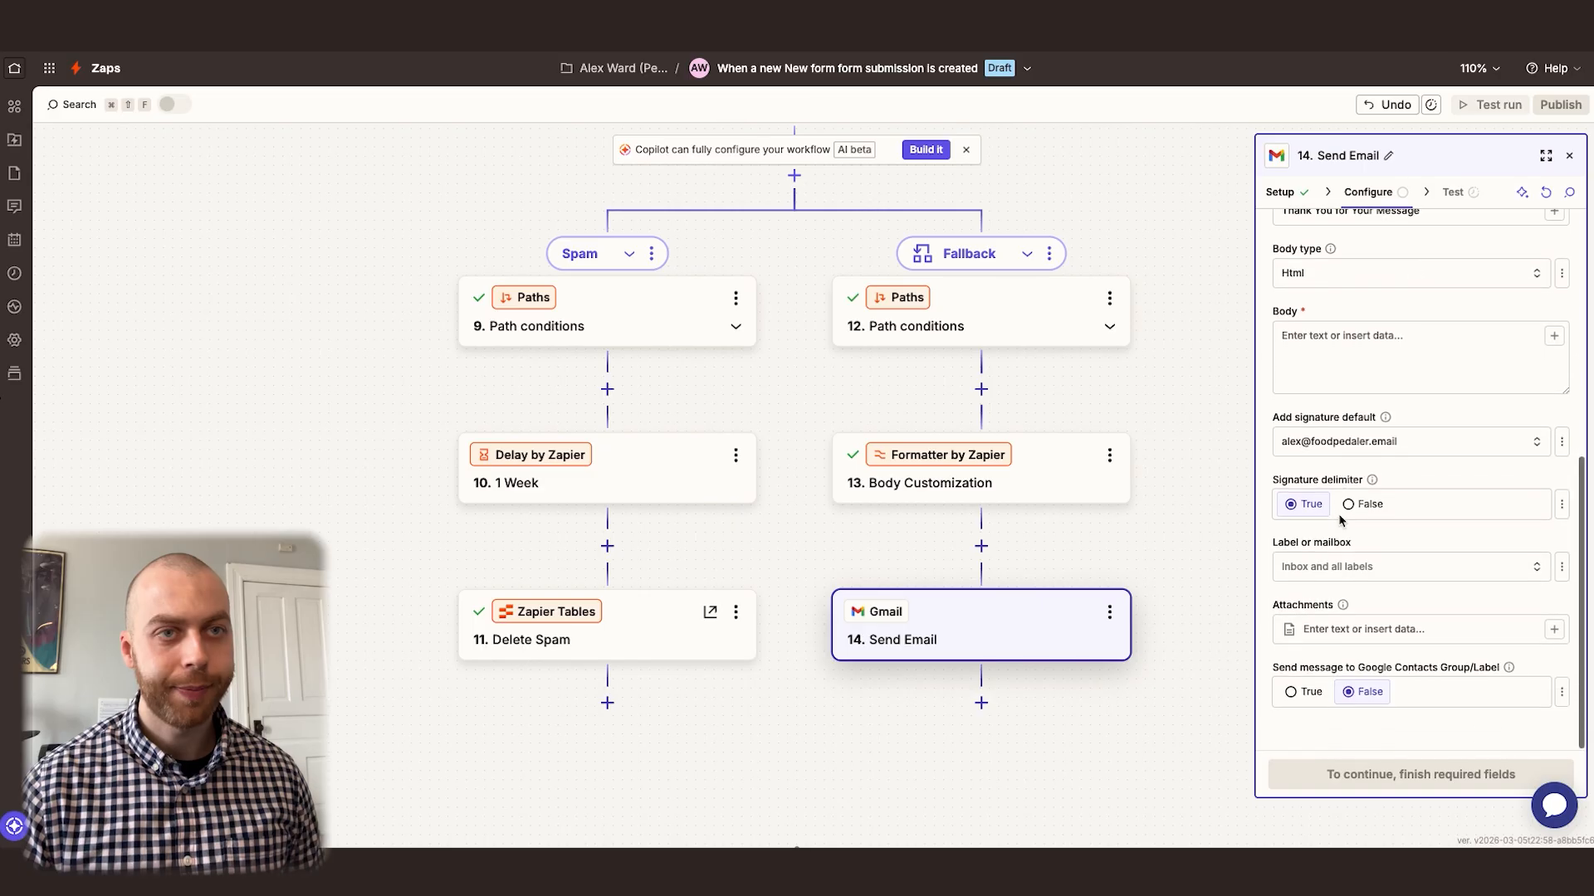
click(1349, 567)
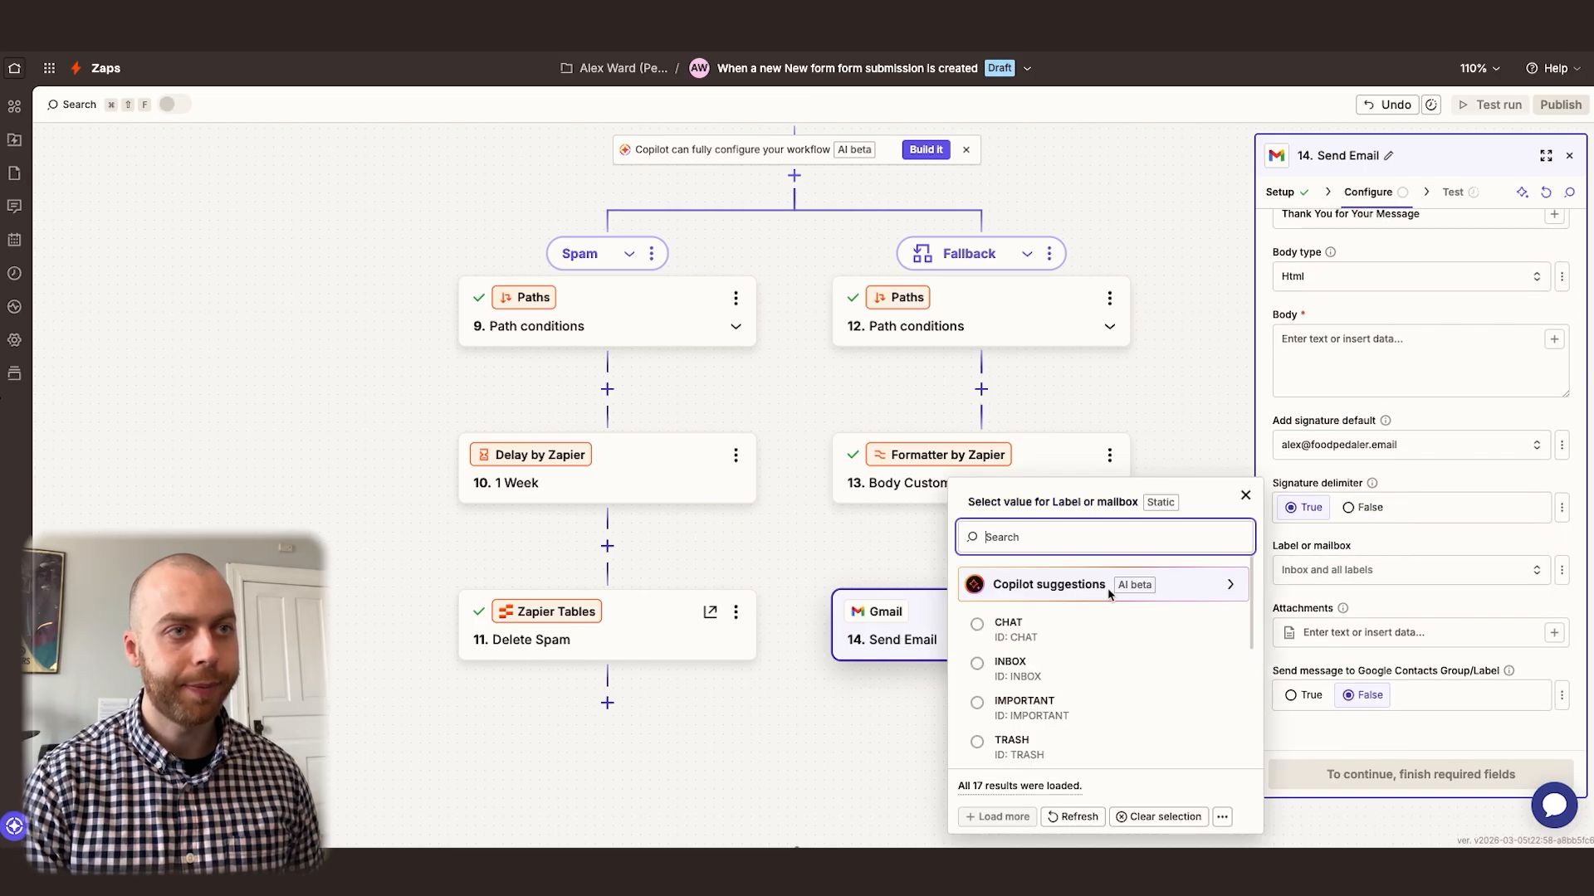
text(thank)
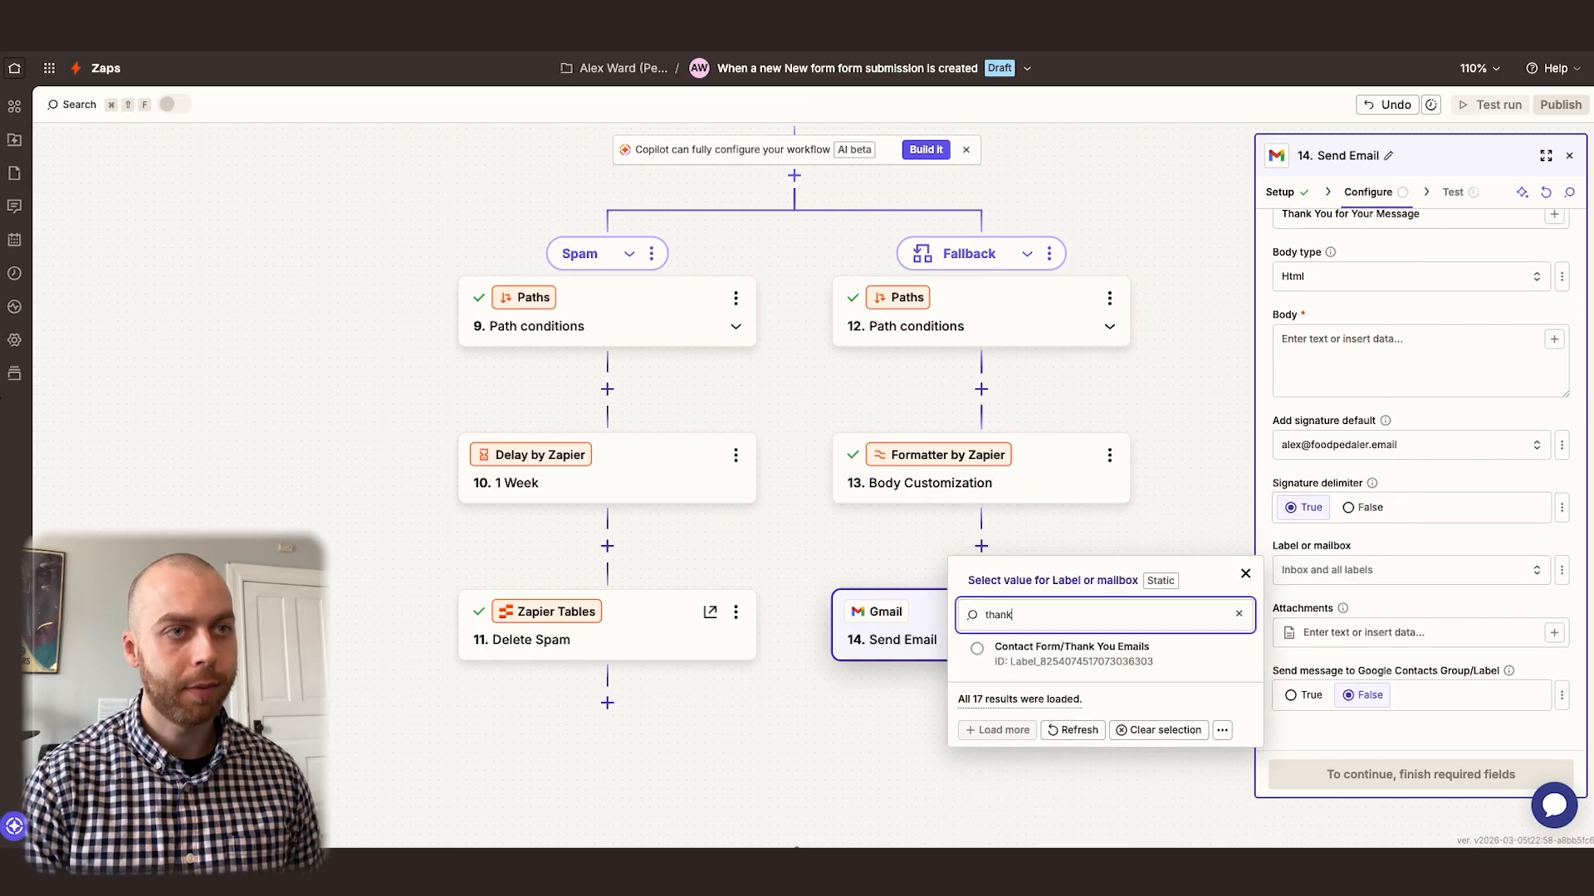
click(1076, 661)
Start the email body with "Hi", the First Name step's Output and a comma, followed by a <br><br> line
scroll(1377, 531, up, 2)
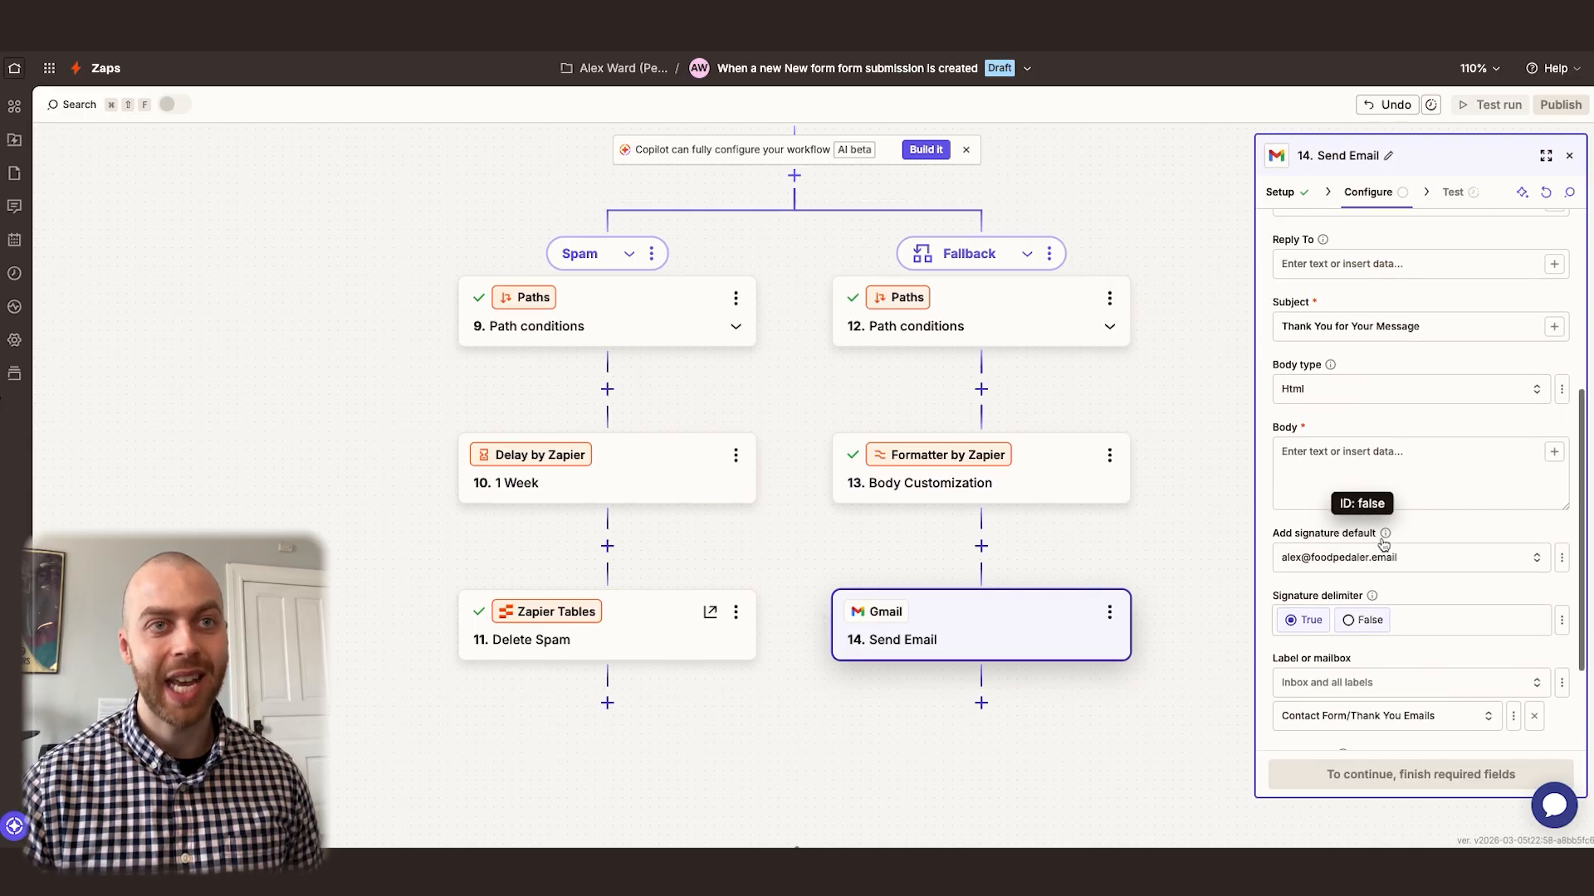
click(1353, 468)
text(Hi /)
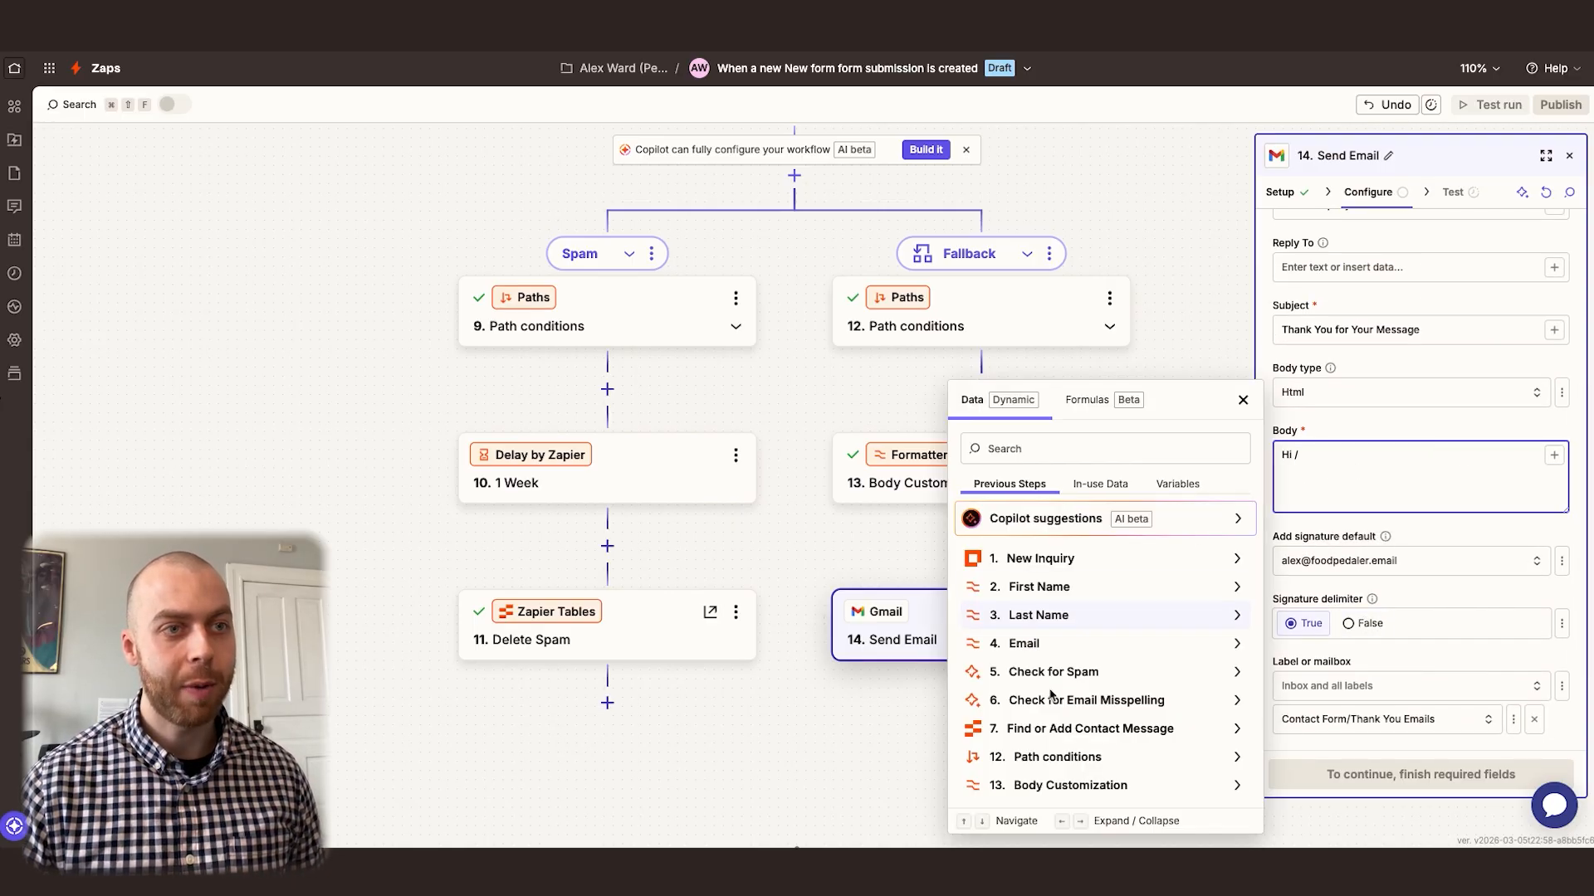
click(1050, 588)
click(1042, 582)
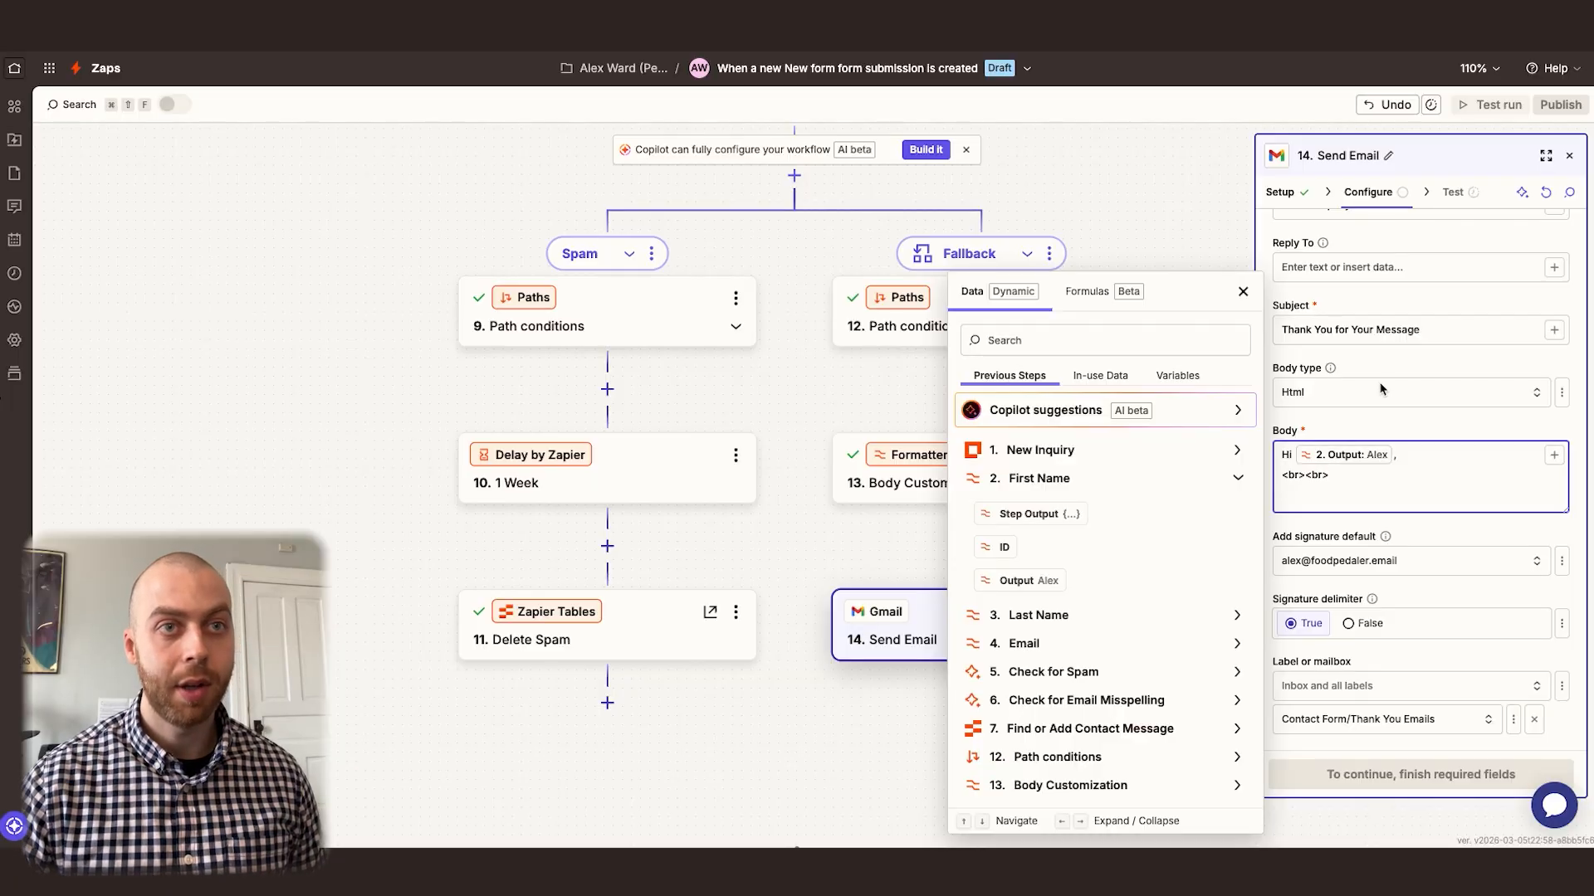
click(1243, 294)
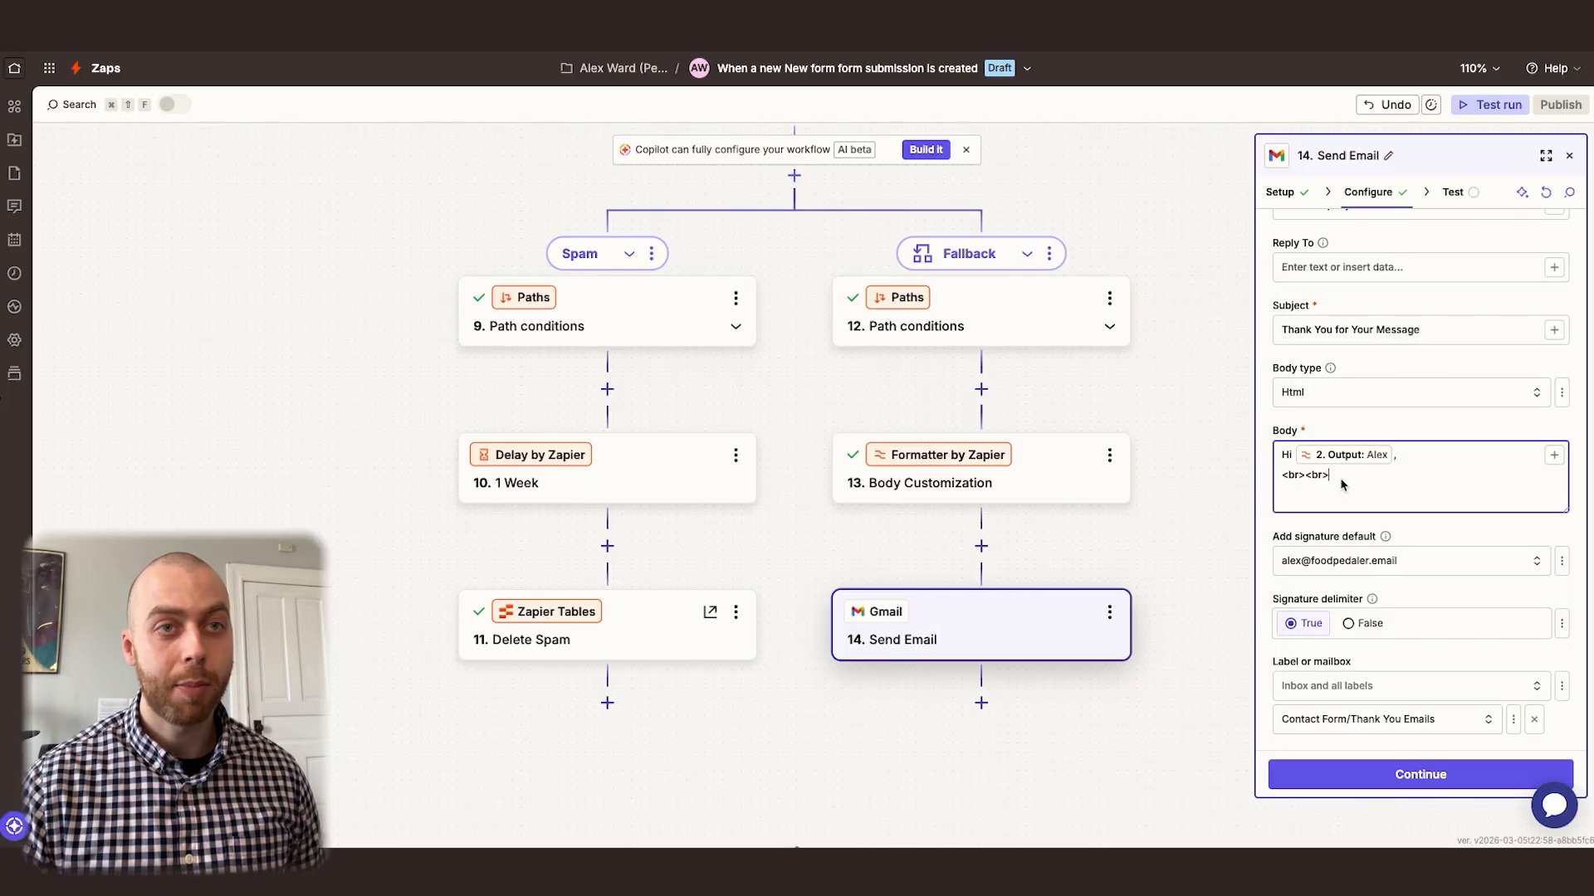
text(r> )
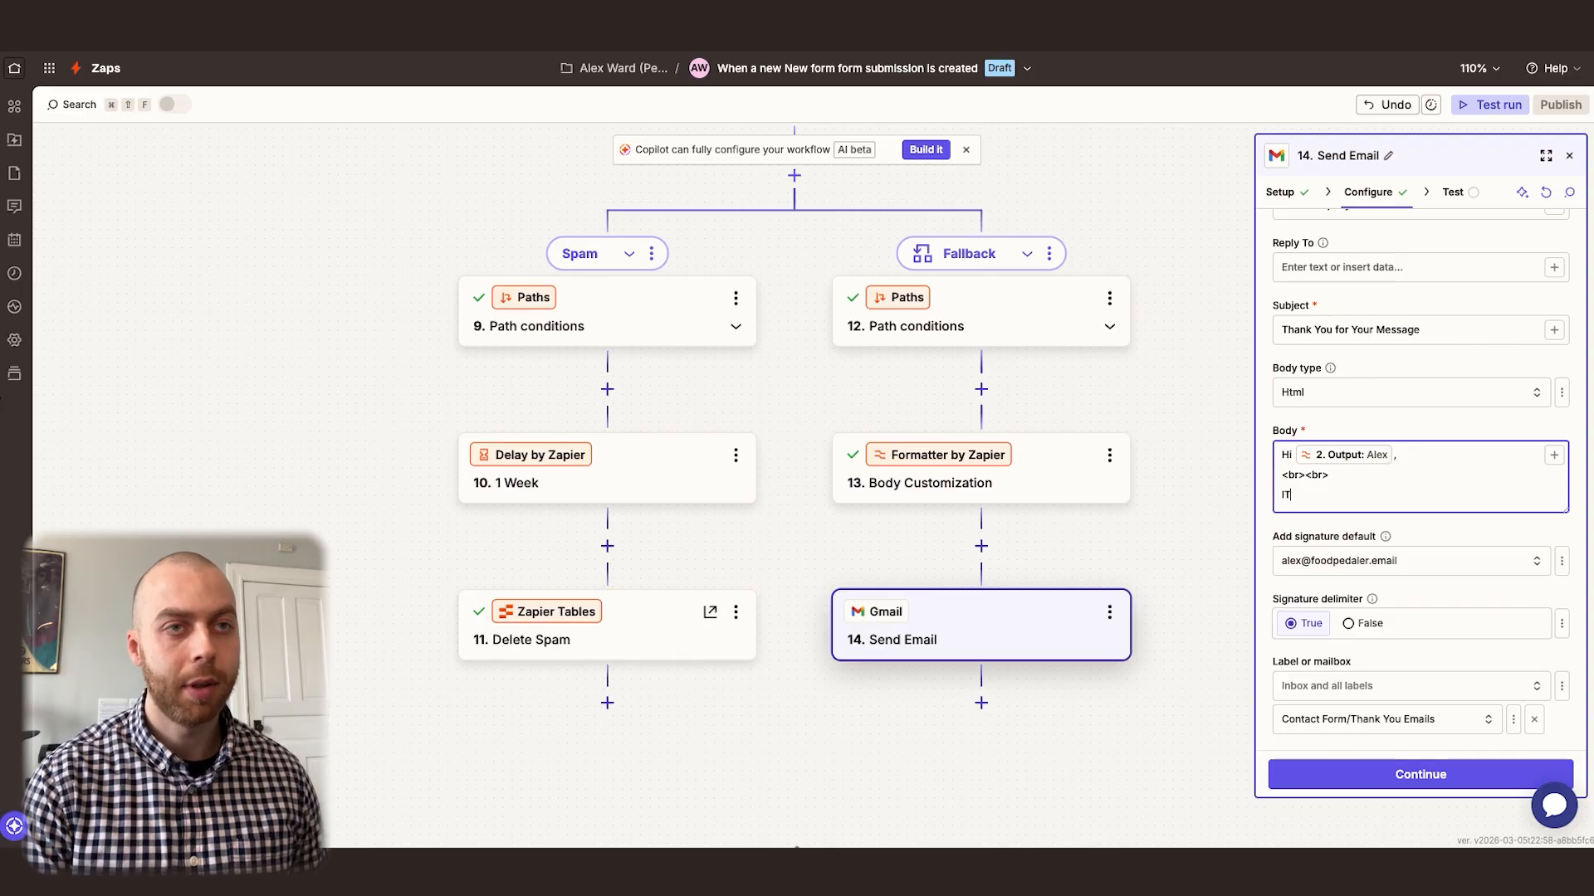
text(Thank you for )
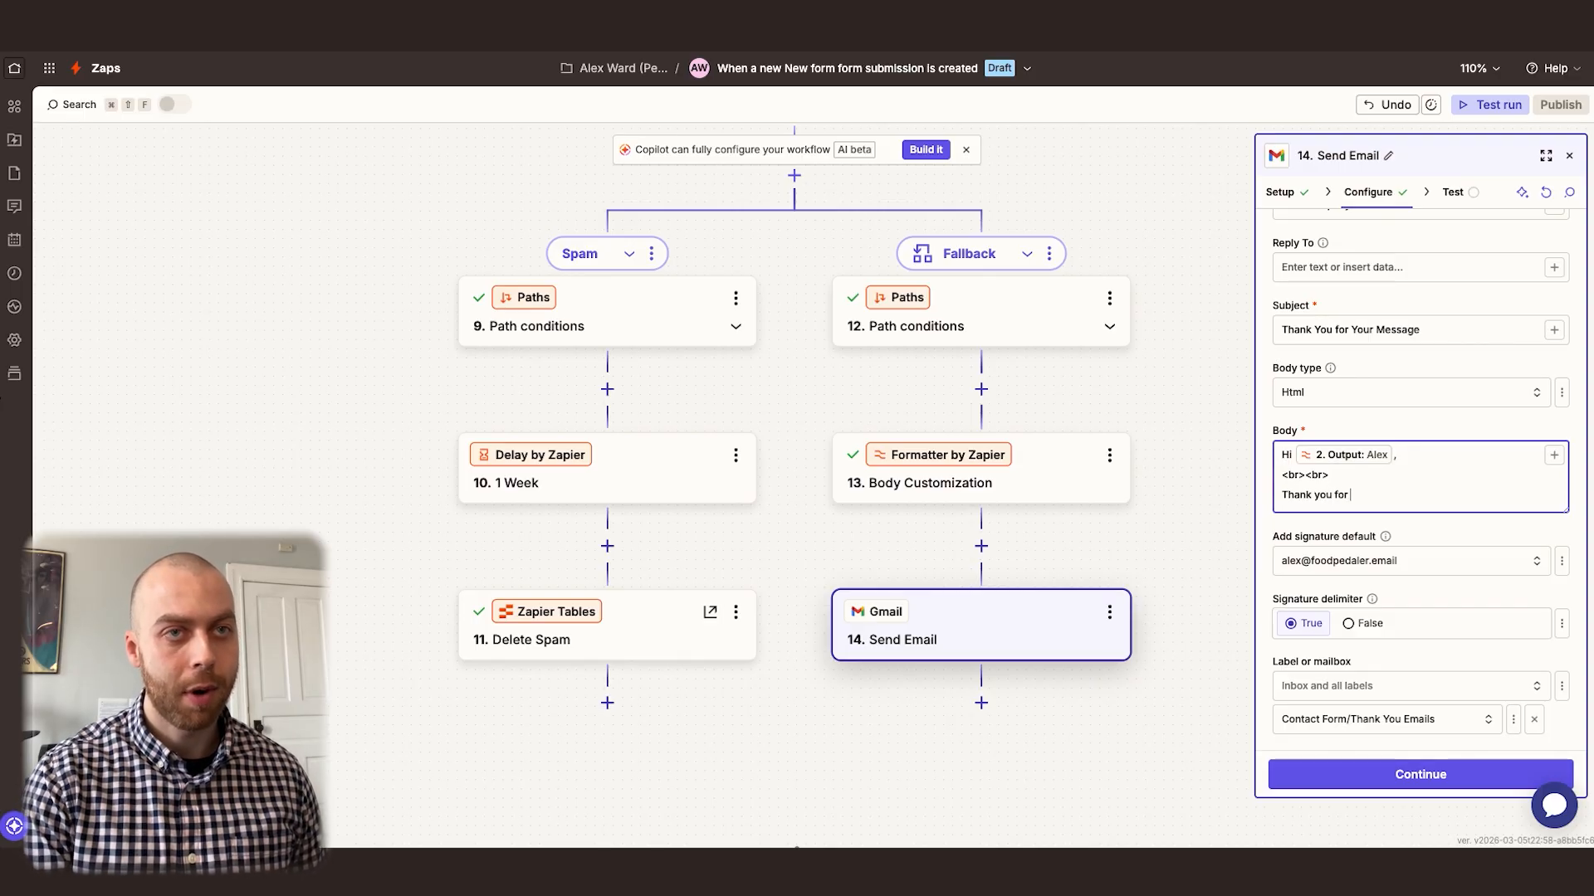
text(your message)
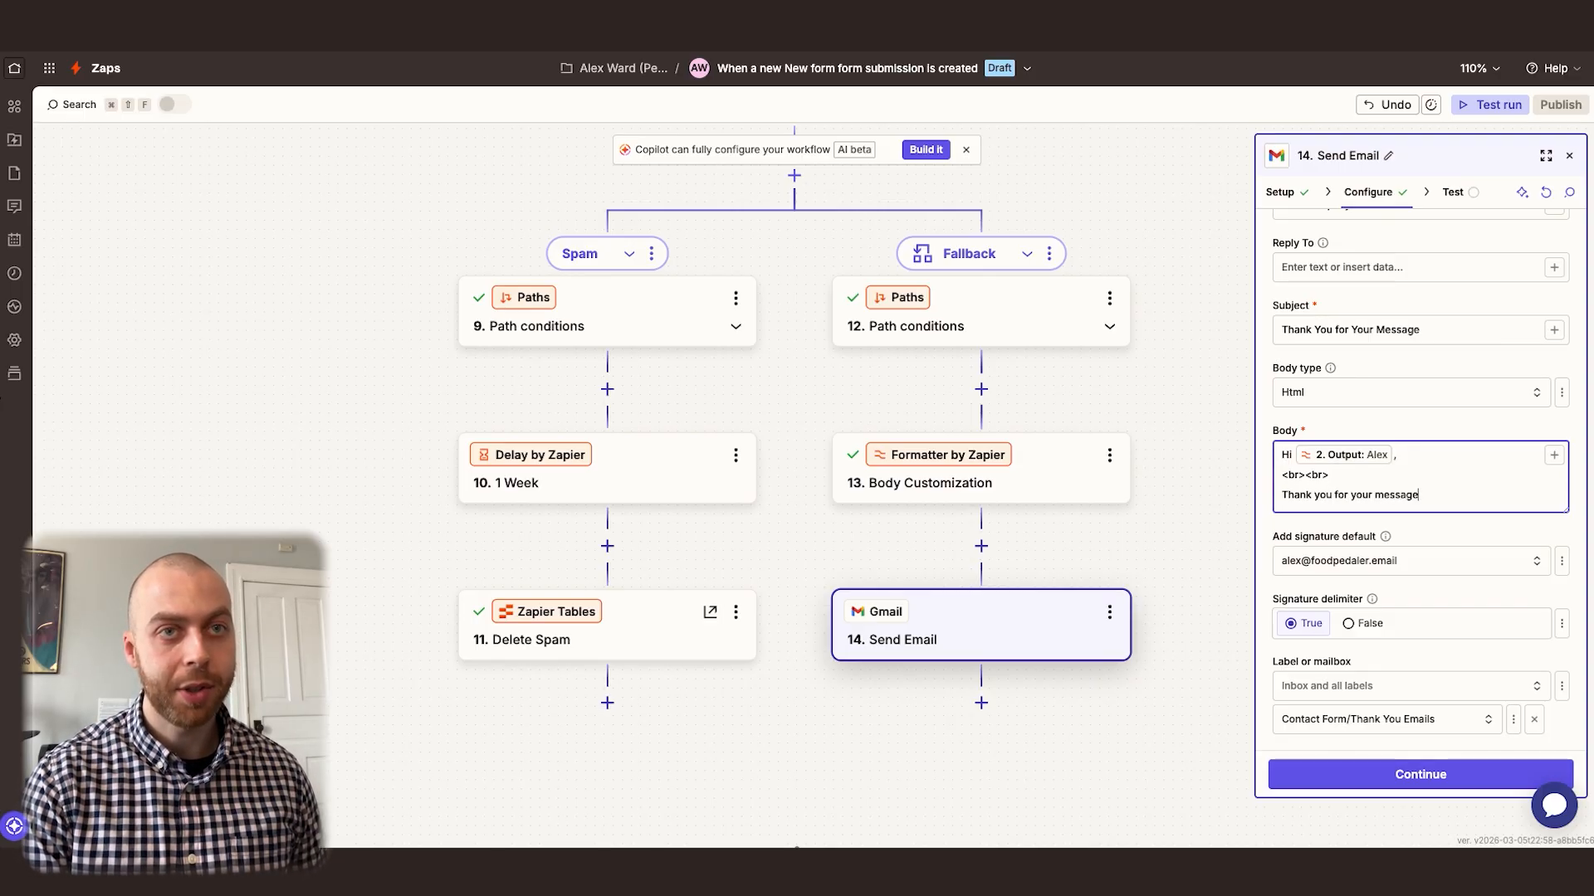
text(.)
Add "Thank you for your message." to the email body, followed by the Body Customization step's Output
click(1554, 455)
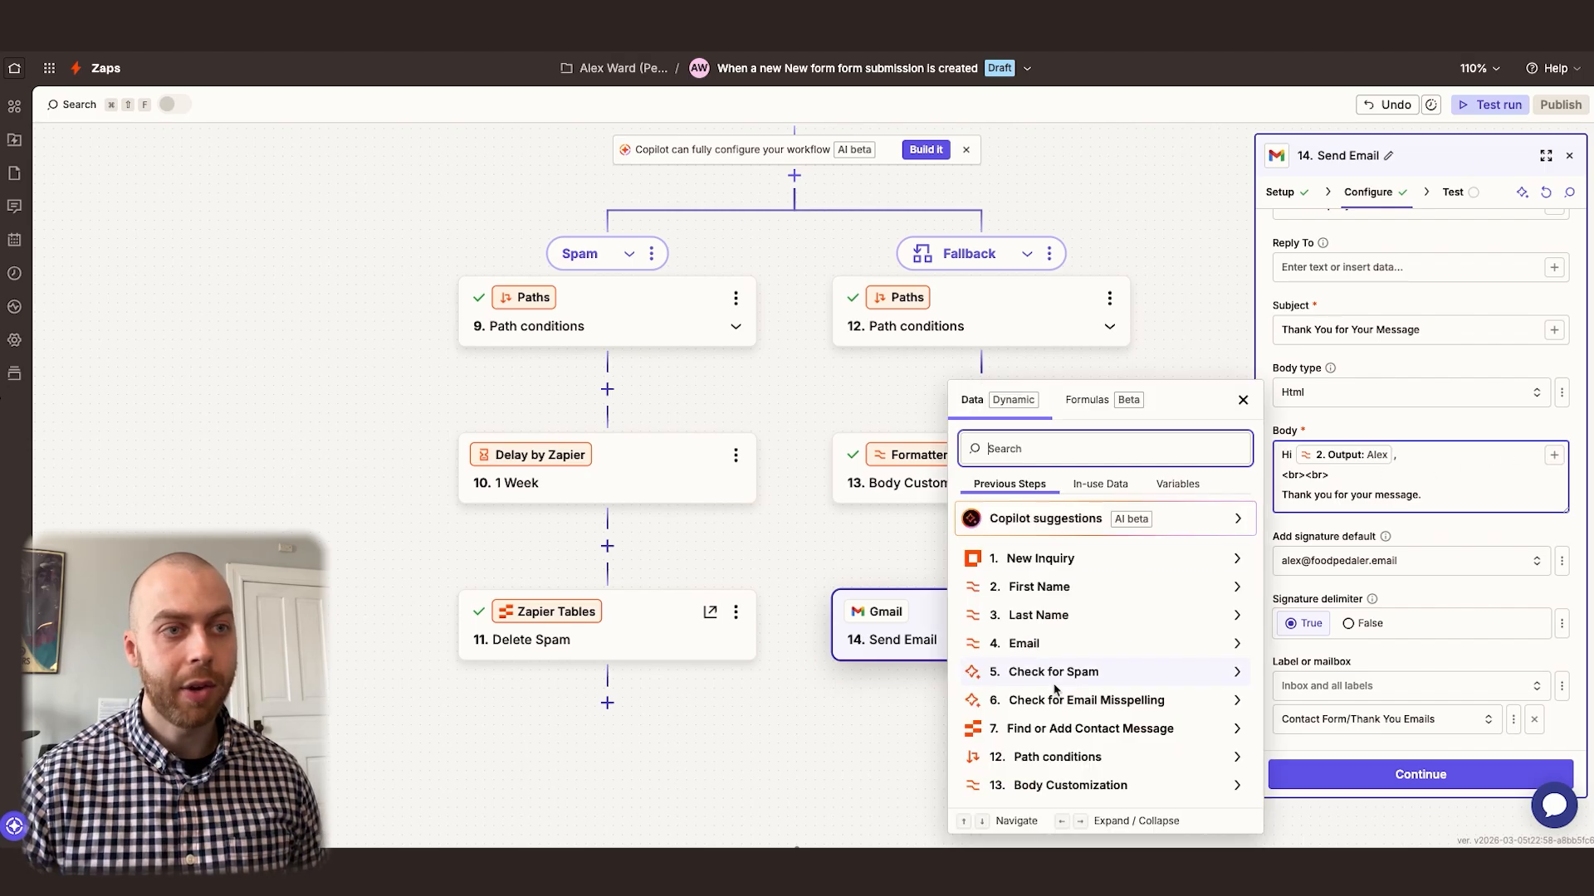
click(1066, 786)
click(1079, 746)
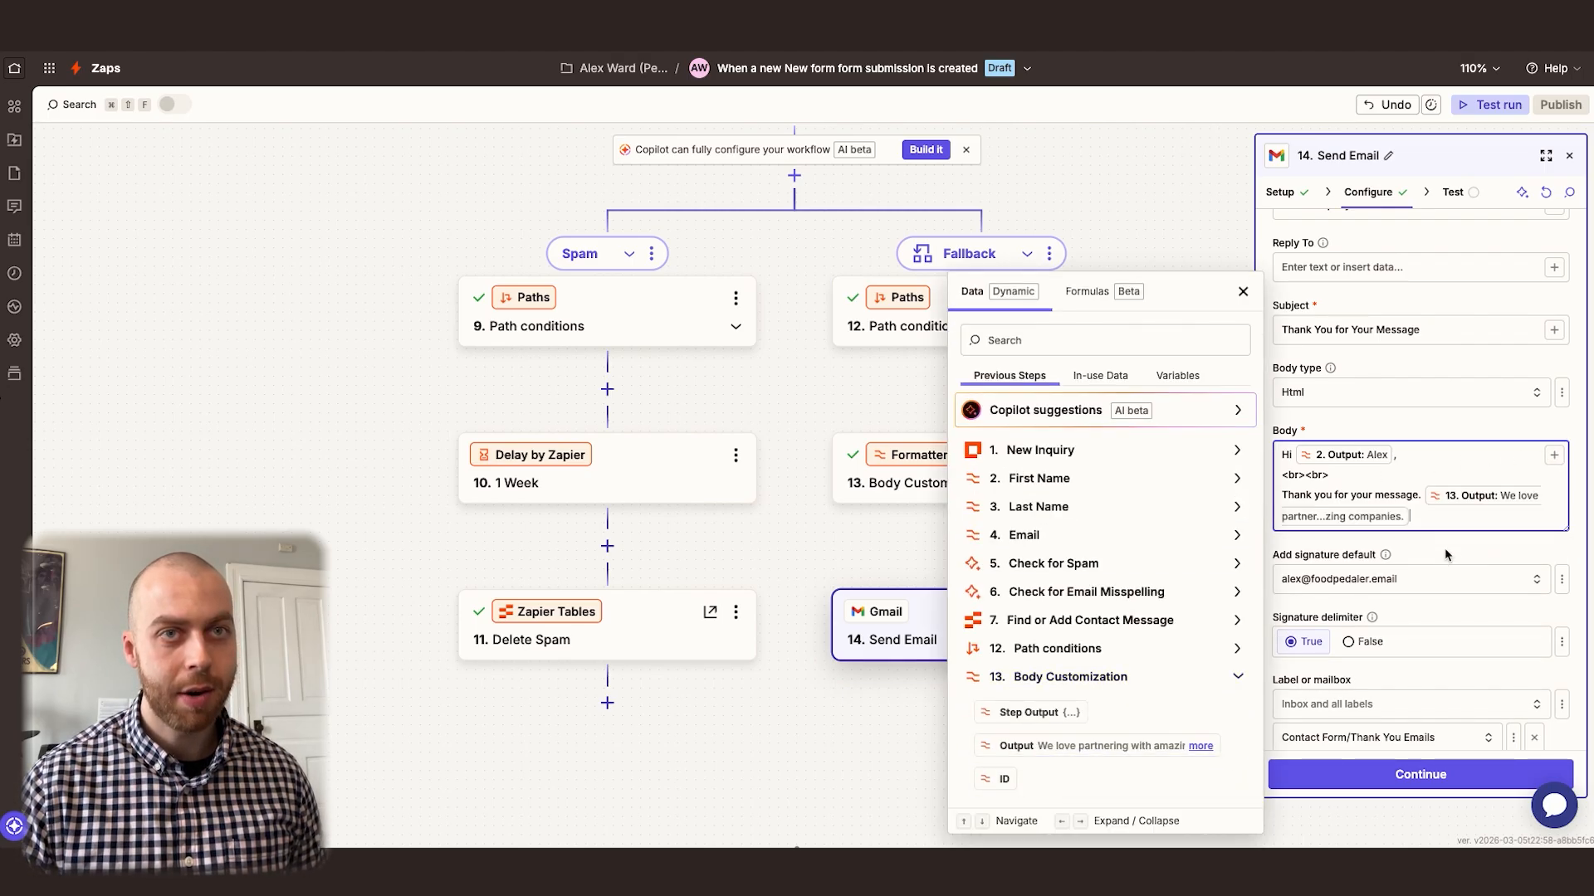
click(1243, 292)
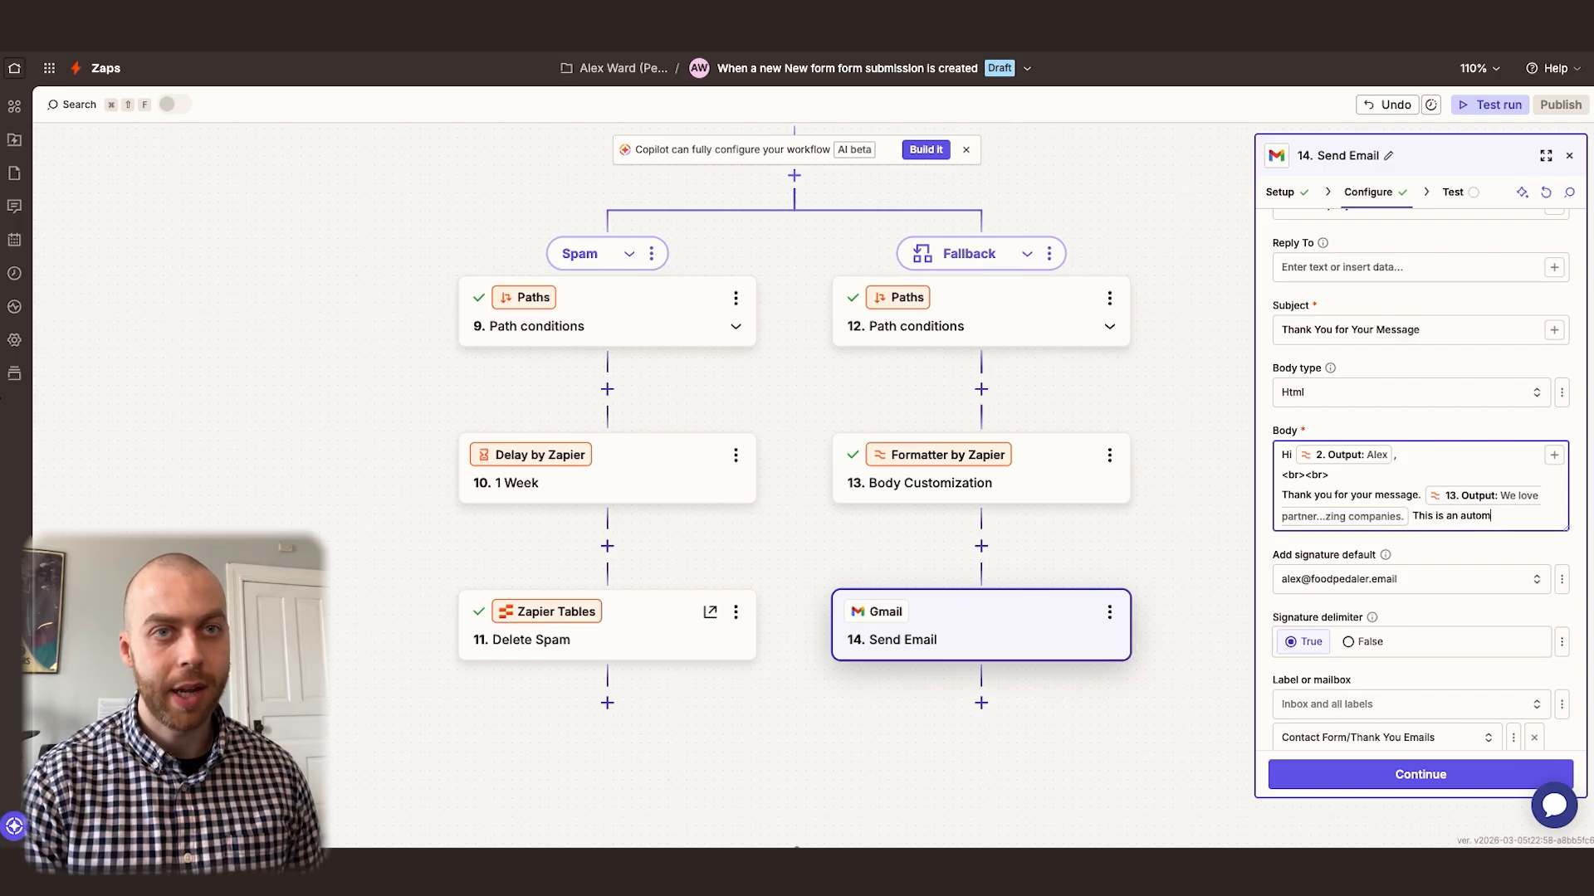
Continue the body with "This is an automated email letting you know we're on it and somebody will reach out shortly."
key(Return)
text(letting you know we're on it and)
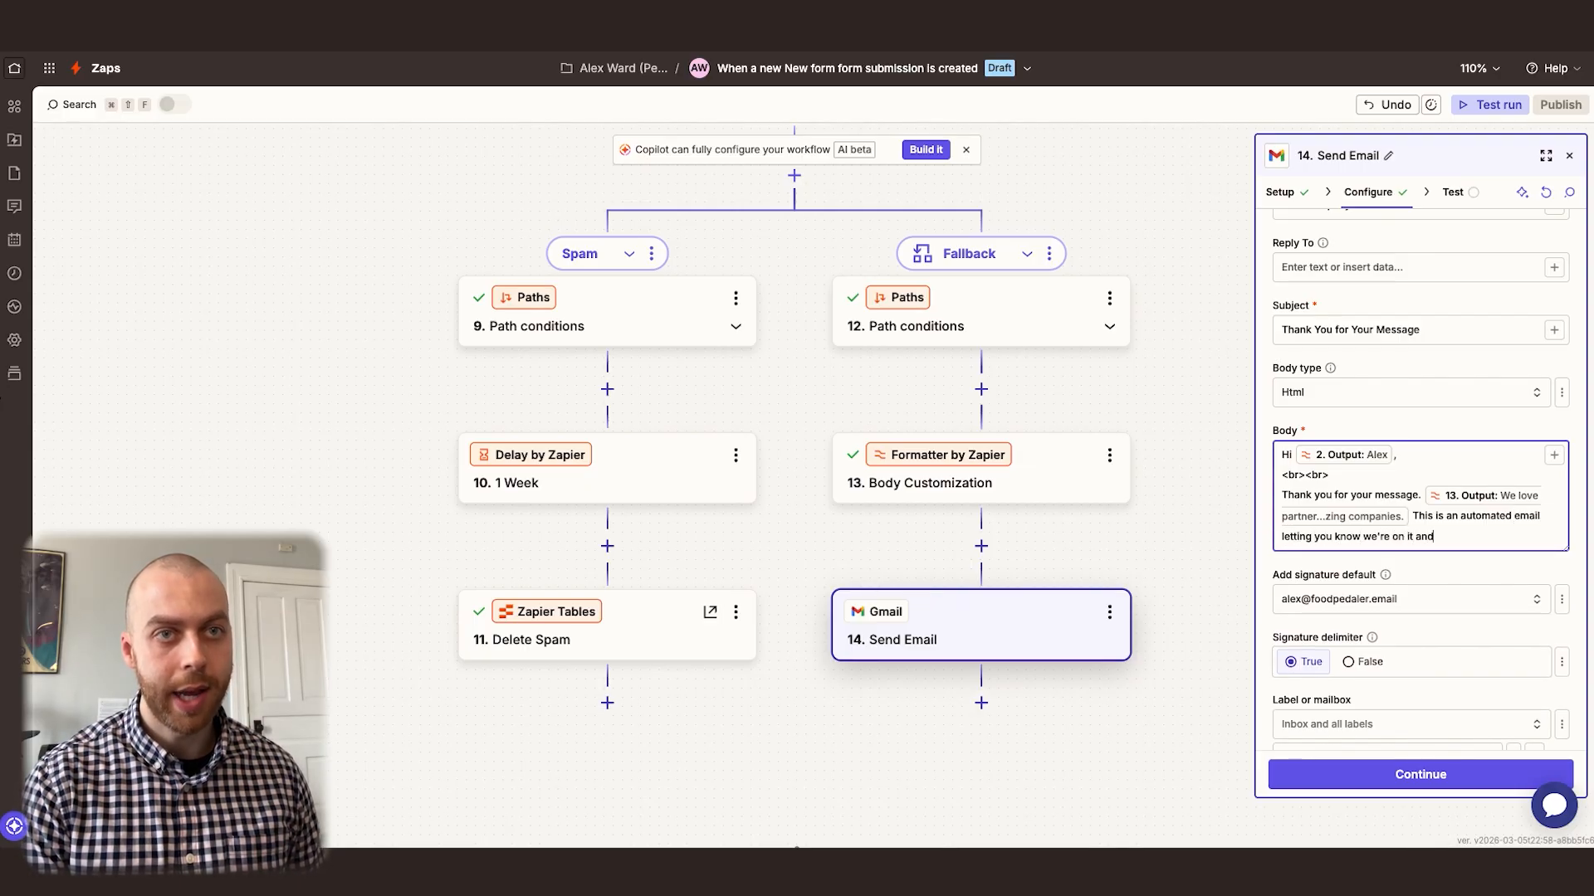
text(y will reach out shortly.)
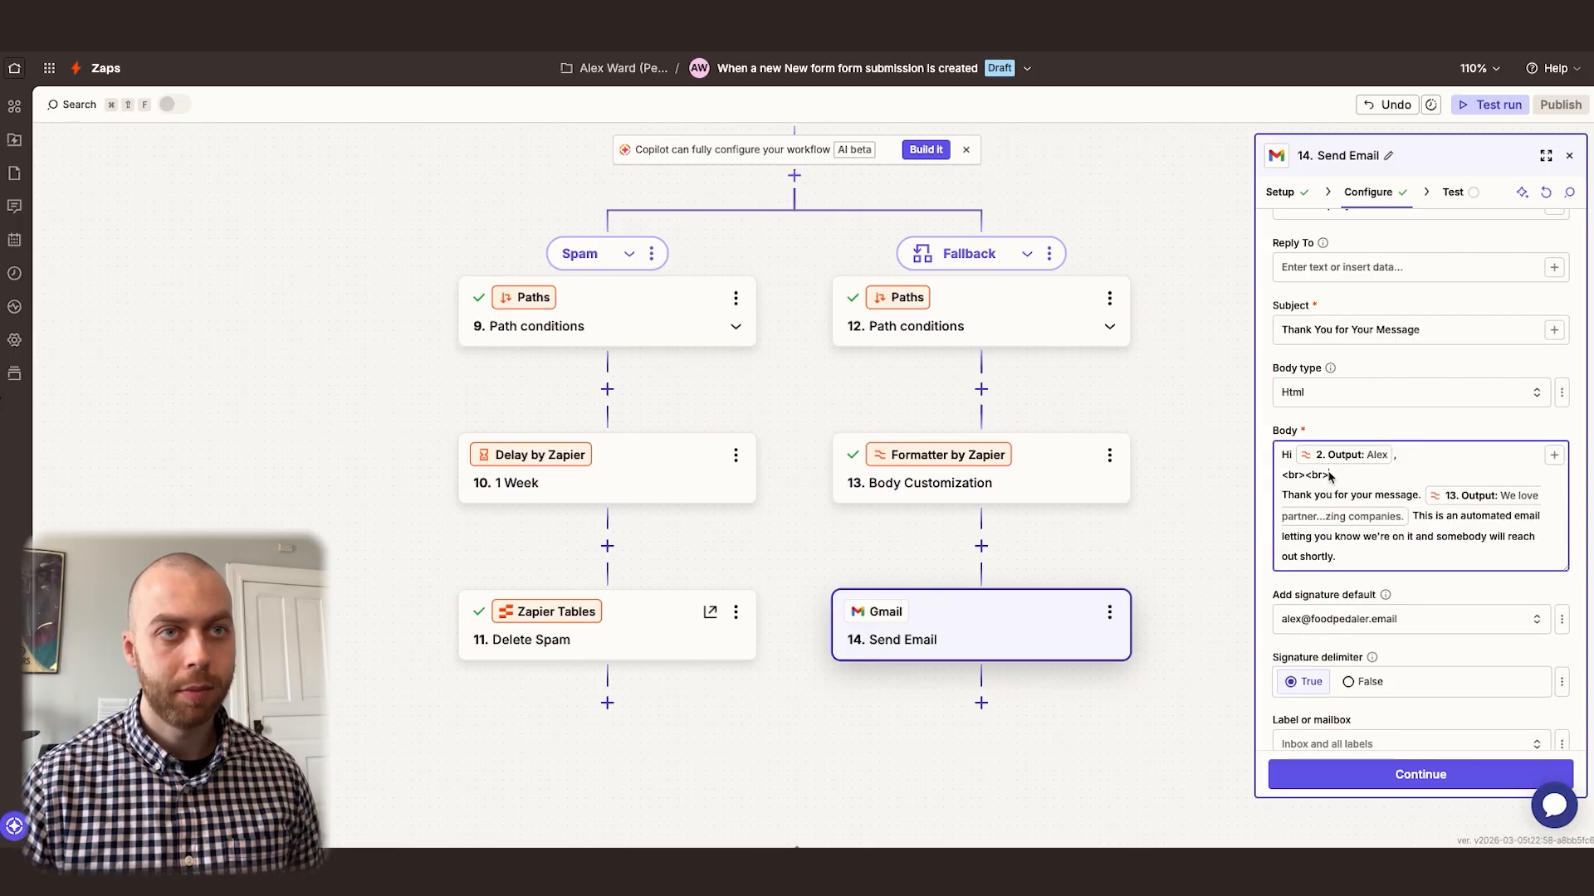
Copy the <br><br> code onto a new line below the automated-email sentence and start another line
drag(1329, 474, 1281, 476)
key(ctrl+c)
click(1353, 558)
key(Return)
key(ctrl+v)
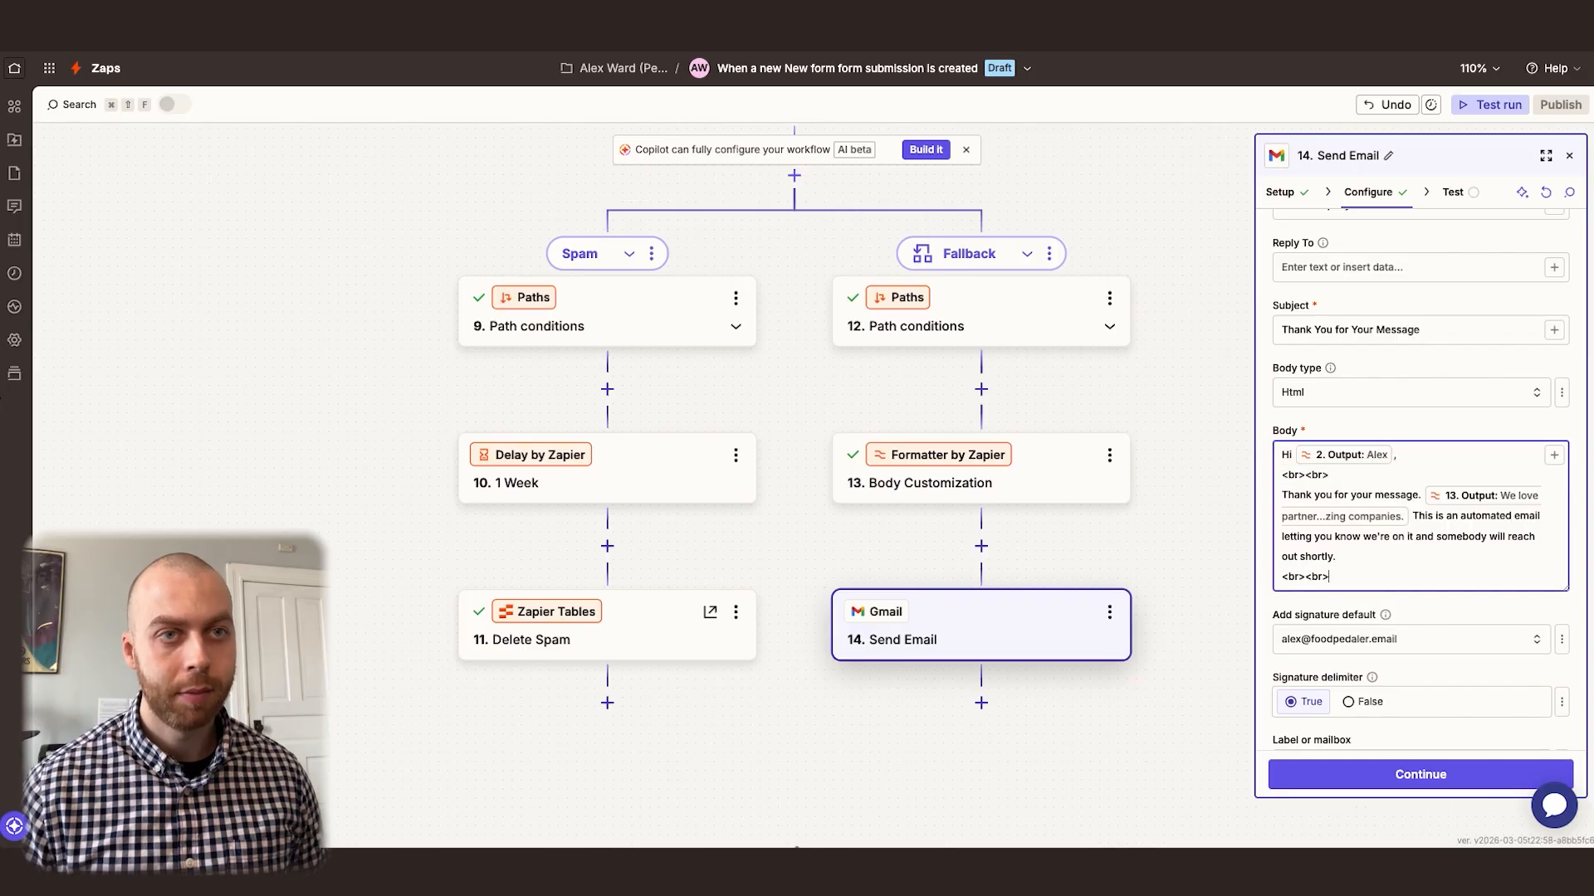
key(Return)
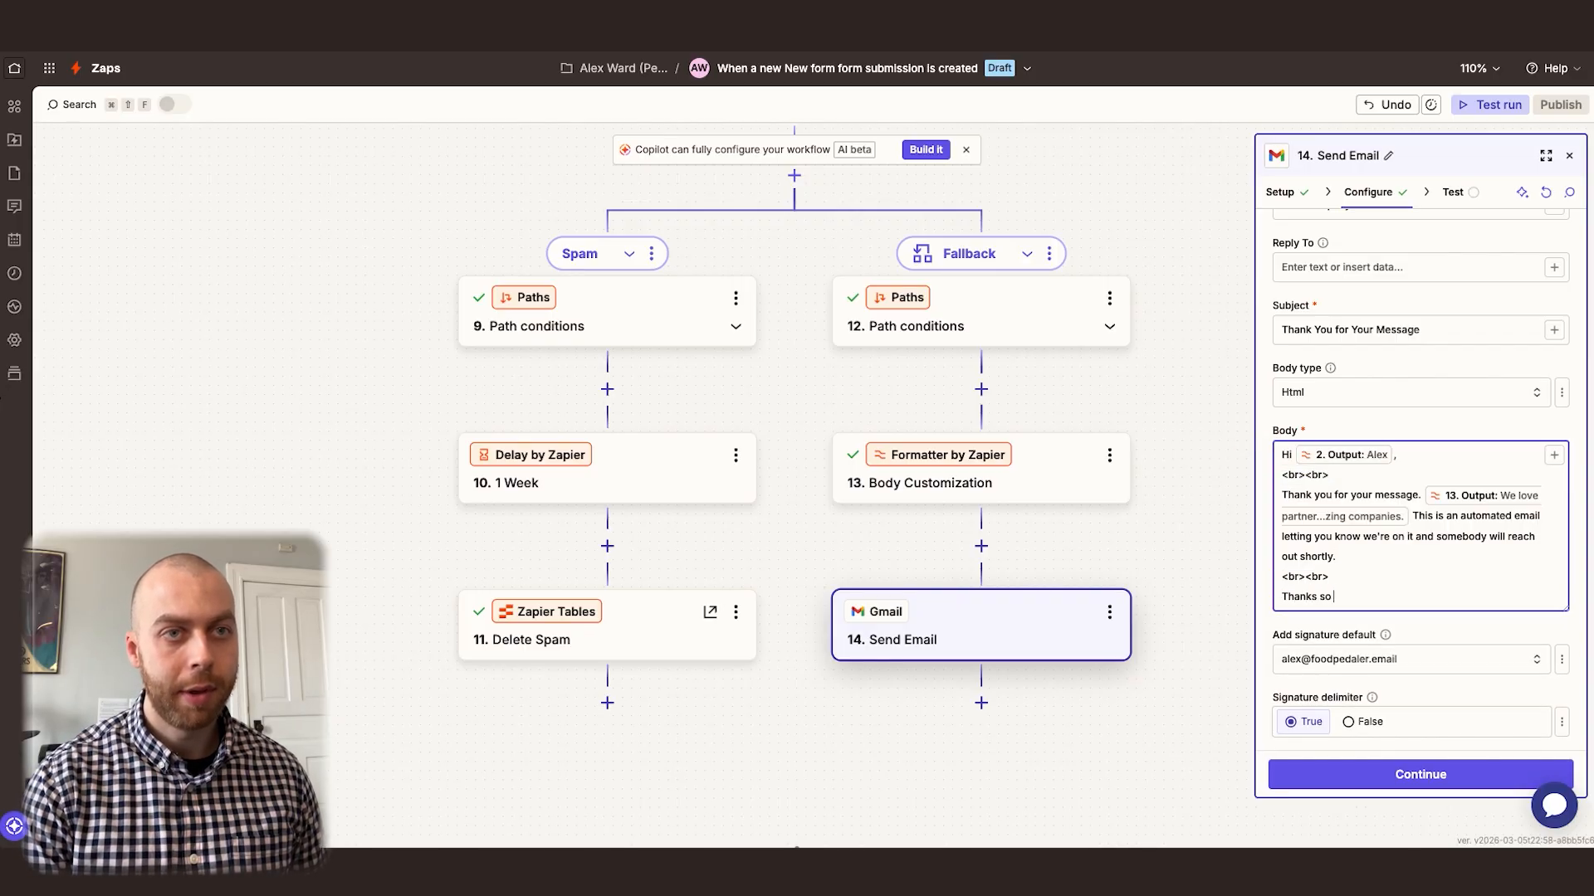
Finish the email body with "Thanks so much,", a <br><br> line and "Test Company" on the last line
key(Return)
key(ctrl+v)
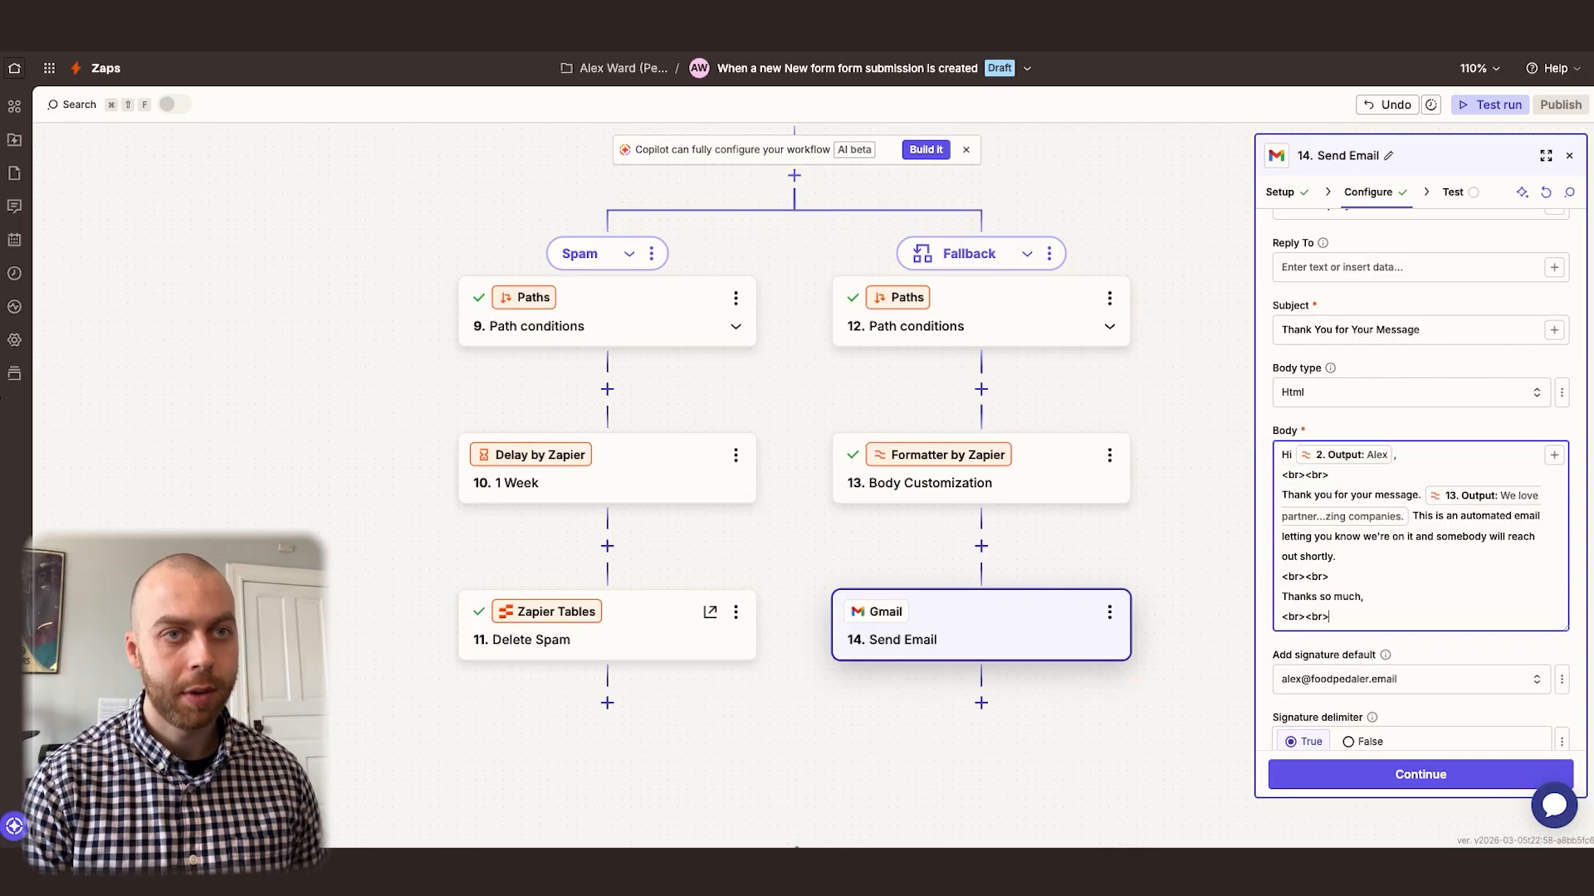
key(Return)
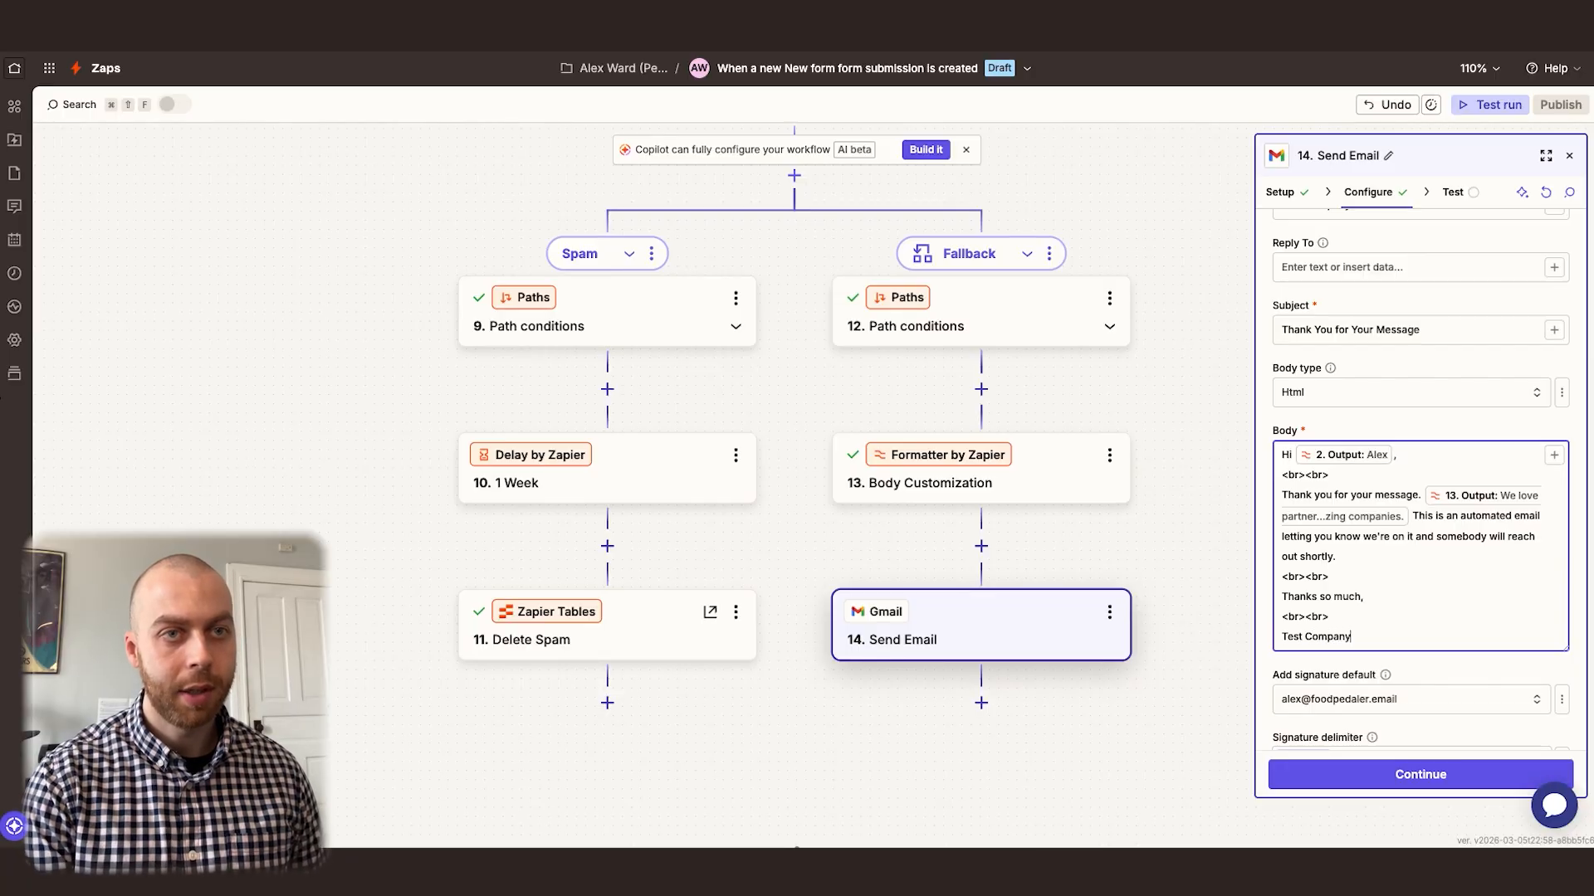
Review the remaining Send Email settings and run the step's test to send the message
scroll(1370, 515, down, 4)
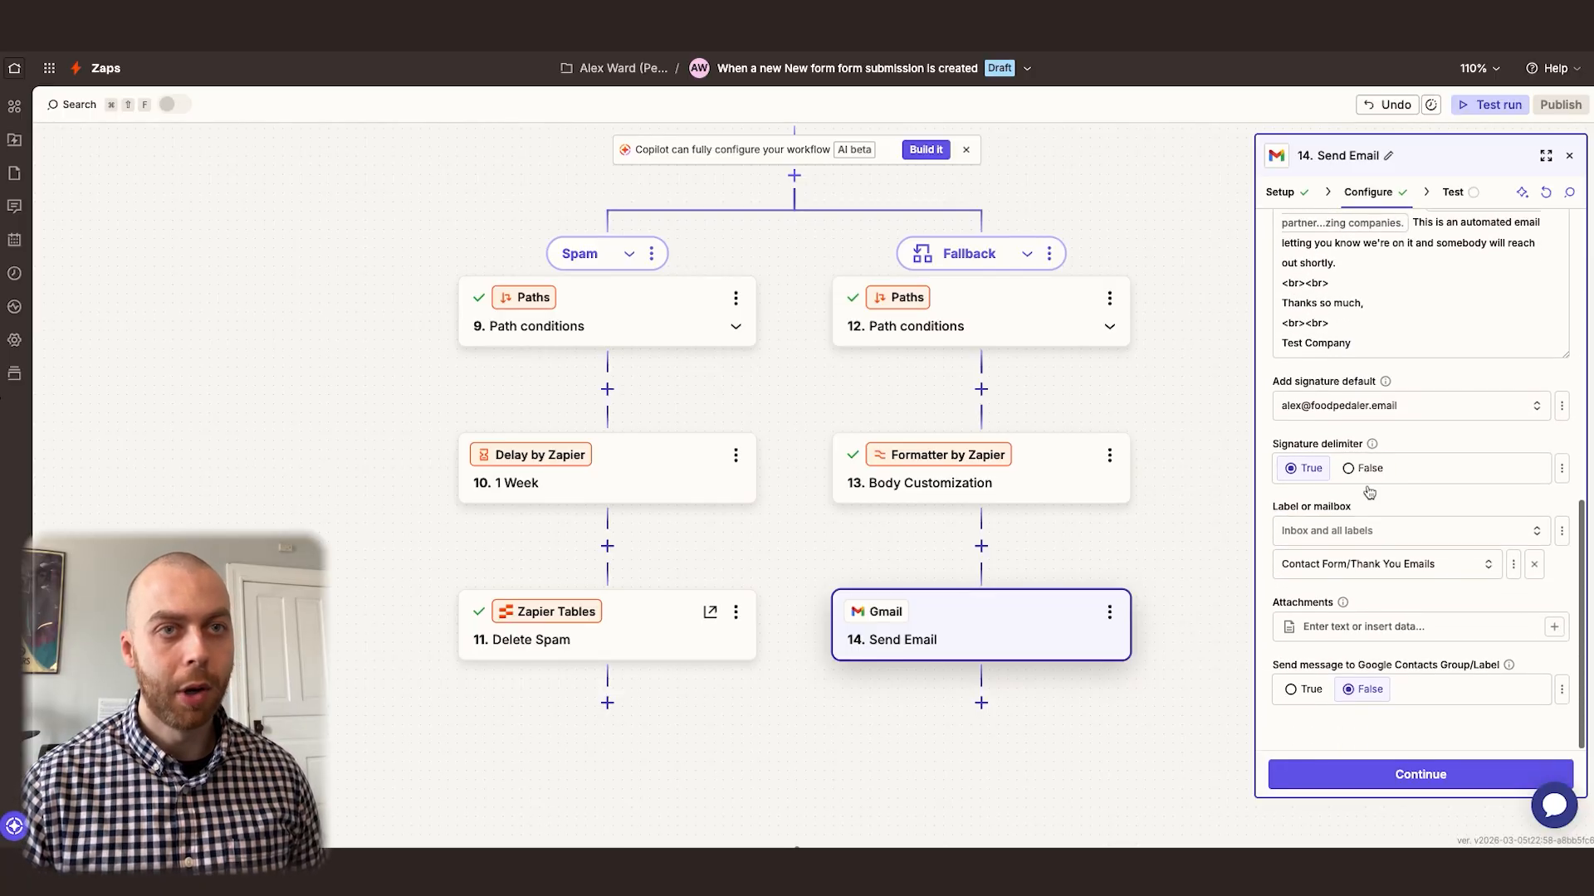
scroll(1367, 489, up, 8)
click(1452, 192)
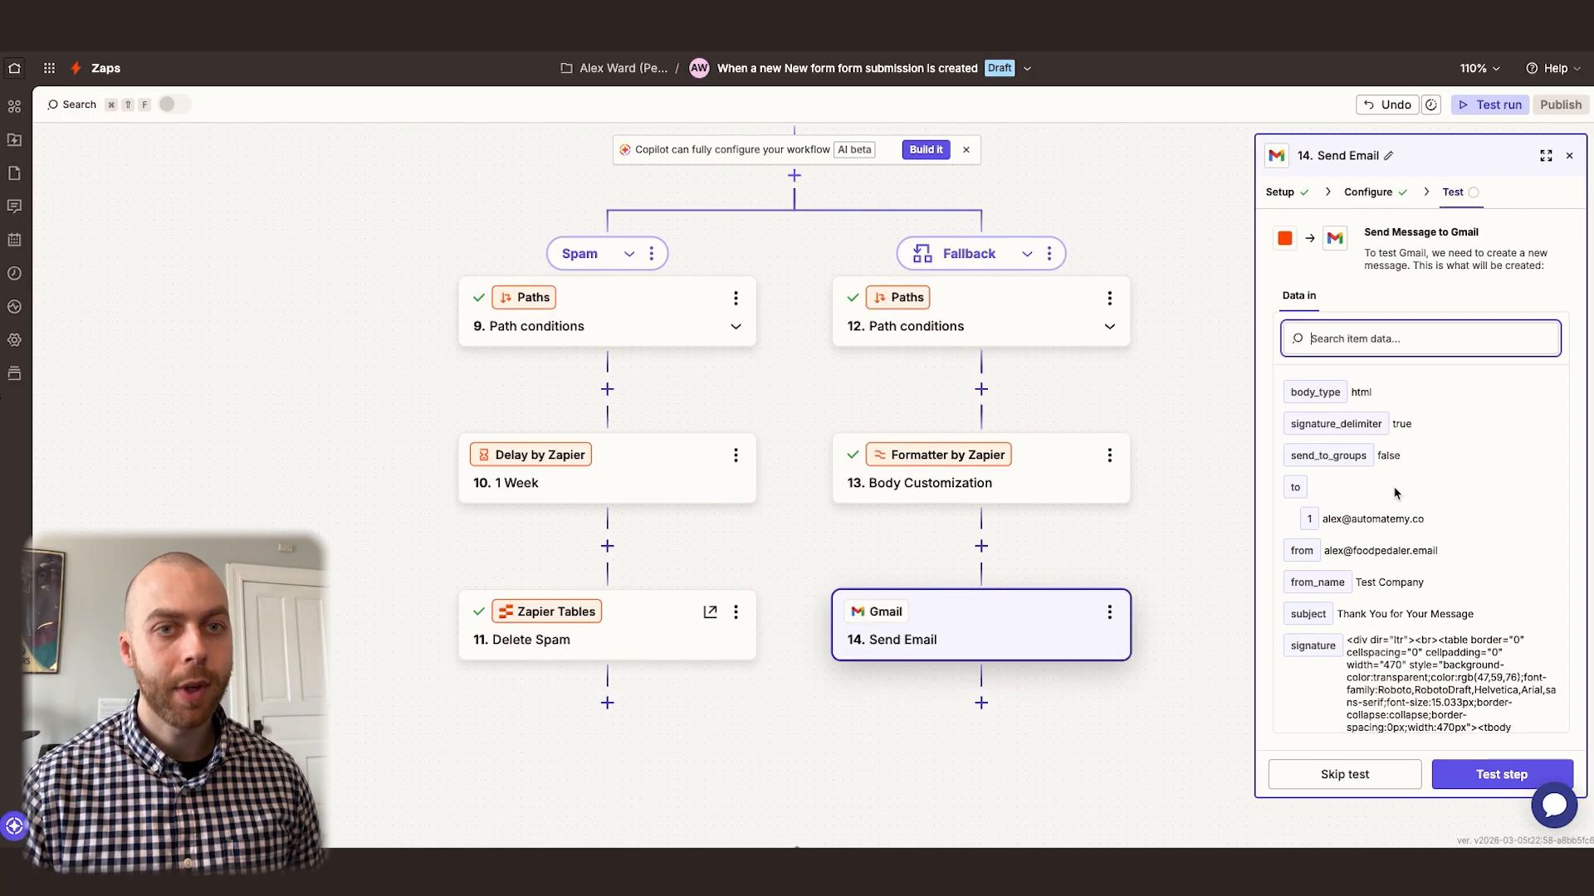
click(1481, 776)
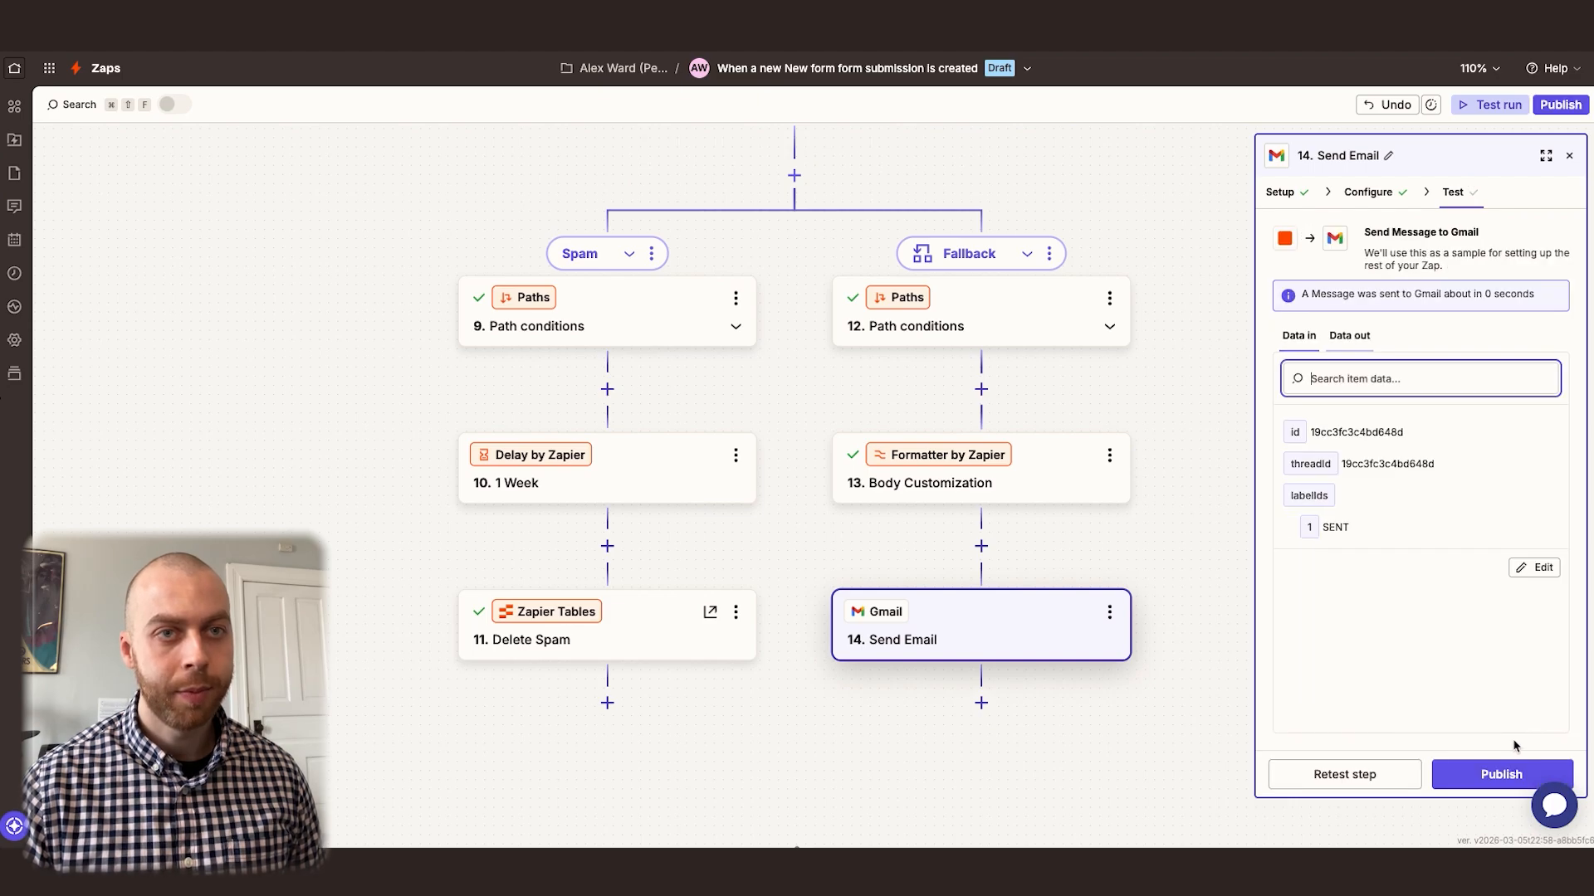
Switch to Gmail, refresh the Thank You Emails label, open "Thank You for Your Message" and copy its page URL
click(986, 51)
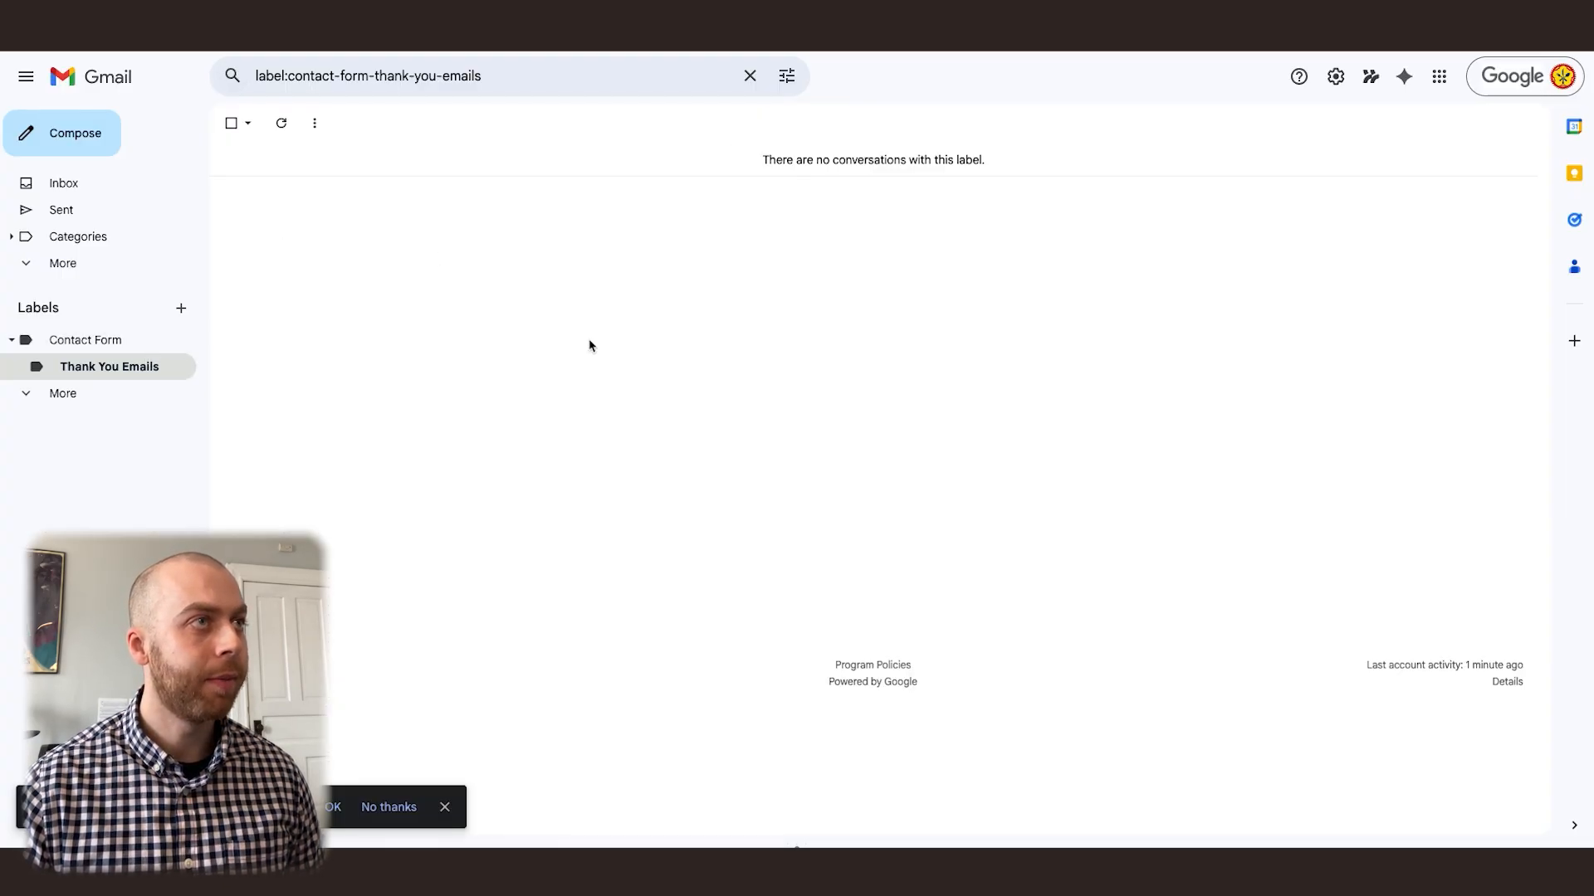
key(ctrl+r)
click(502, 208)
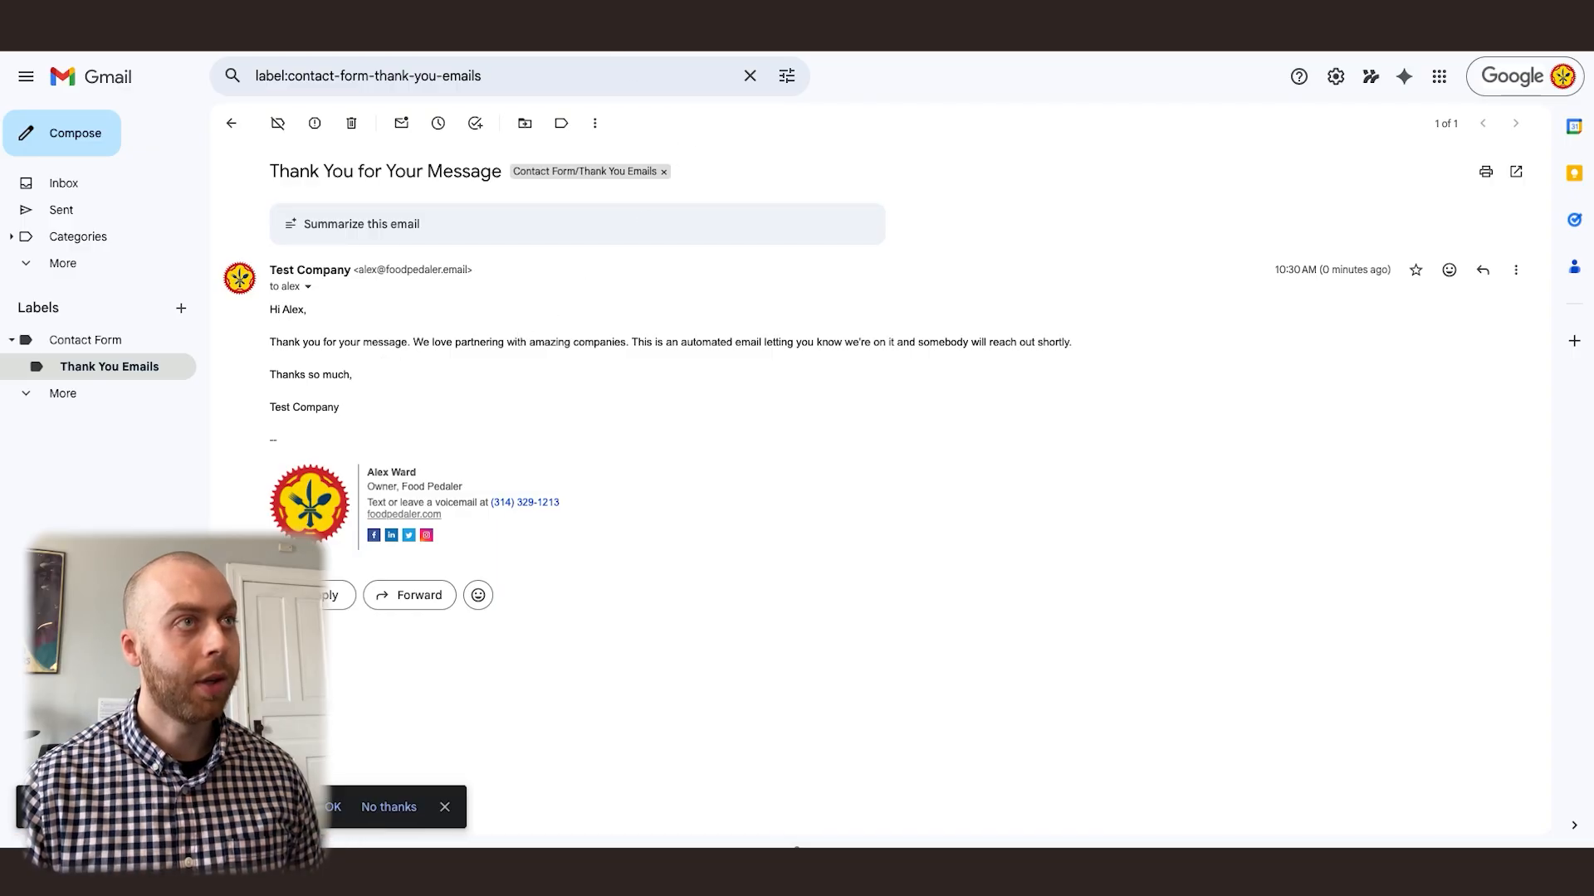
click(624, 6)
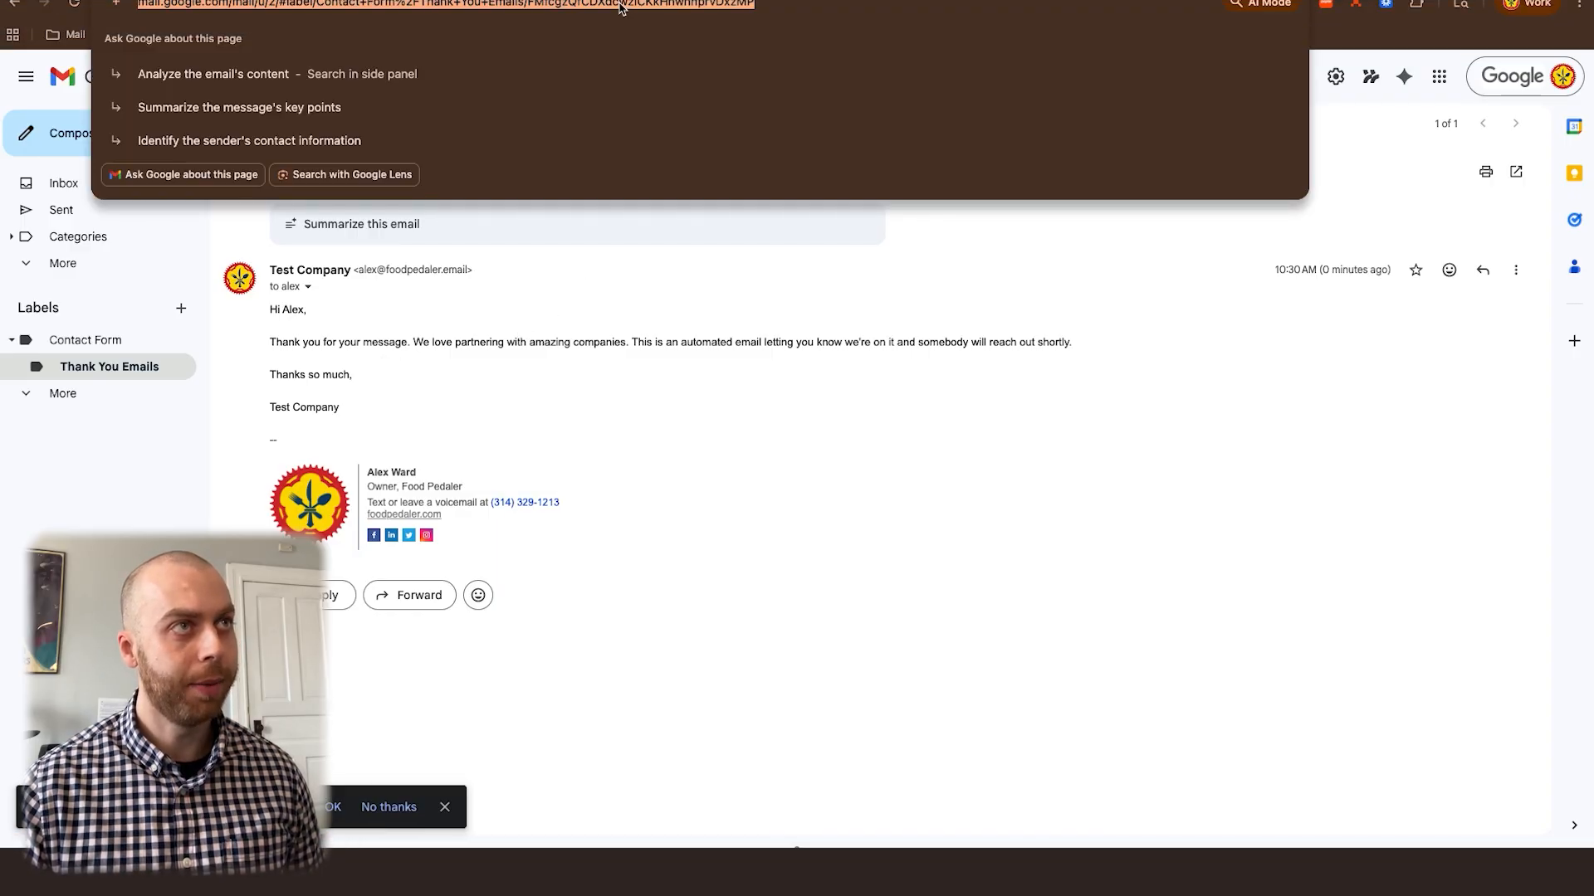
Back in the Zap, add a Zapier Tables step with the Update Record event after the Send Email step
key(ctrl+Tab)
scroll(901, 486, down, 4)
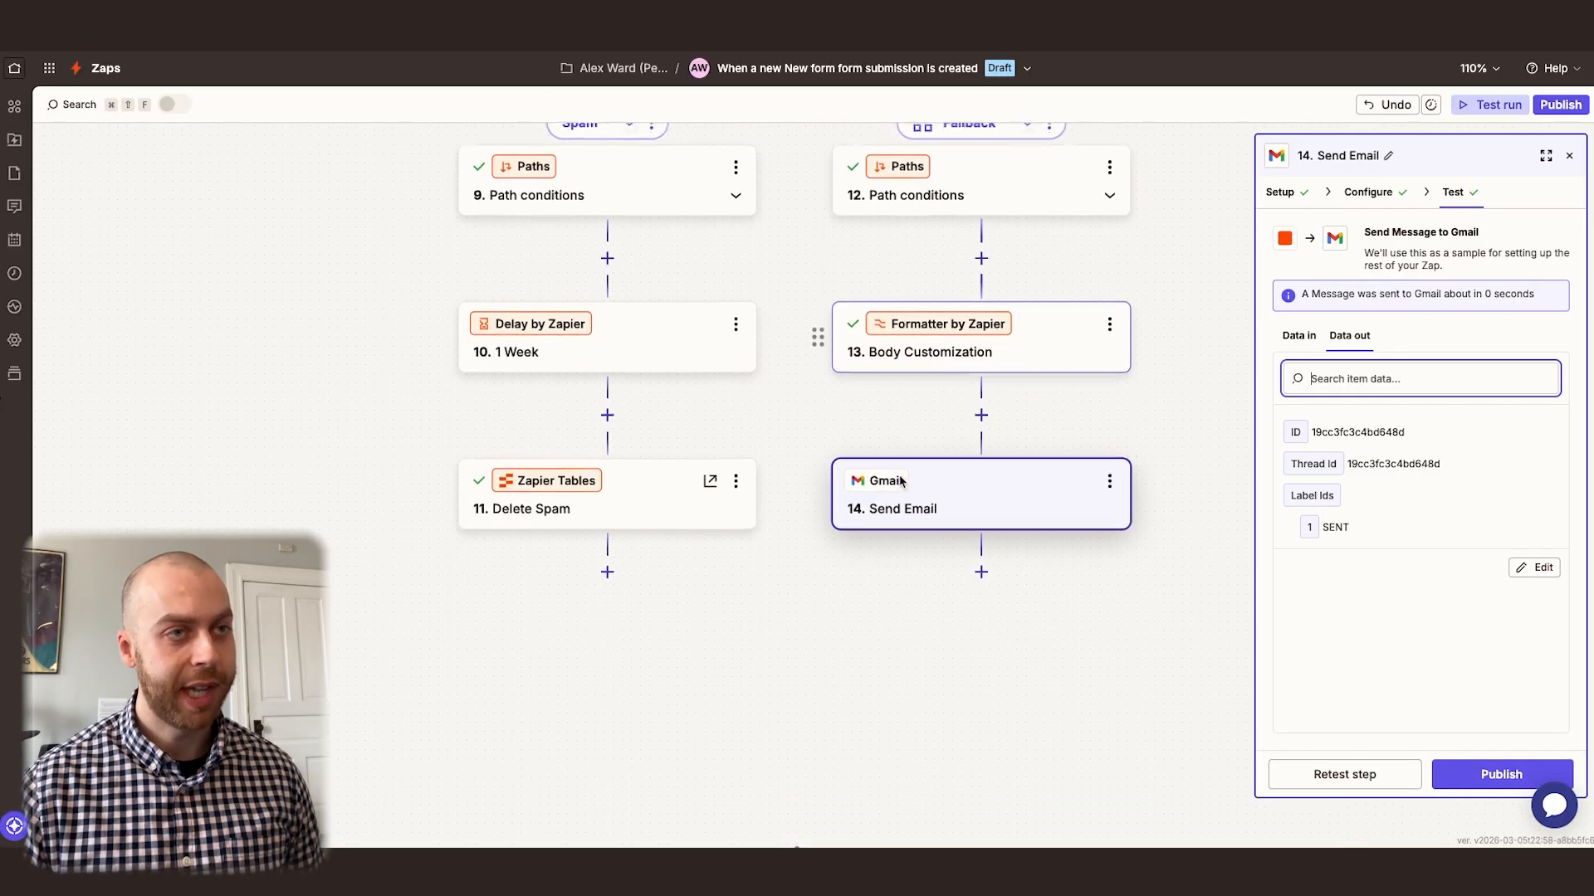
click(981, 526)
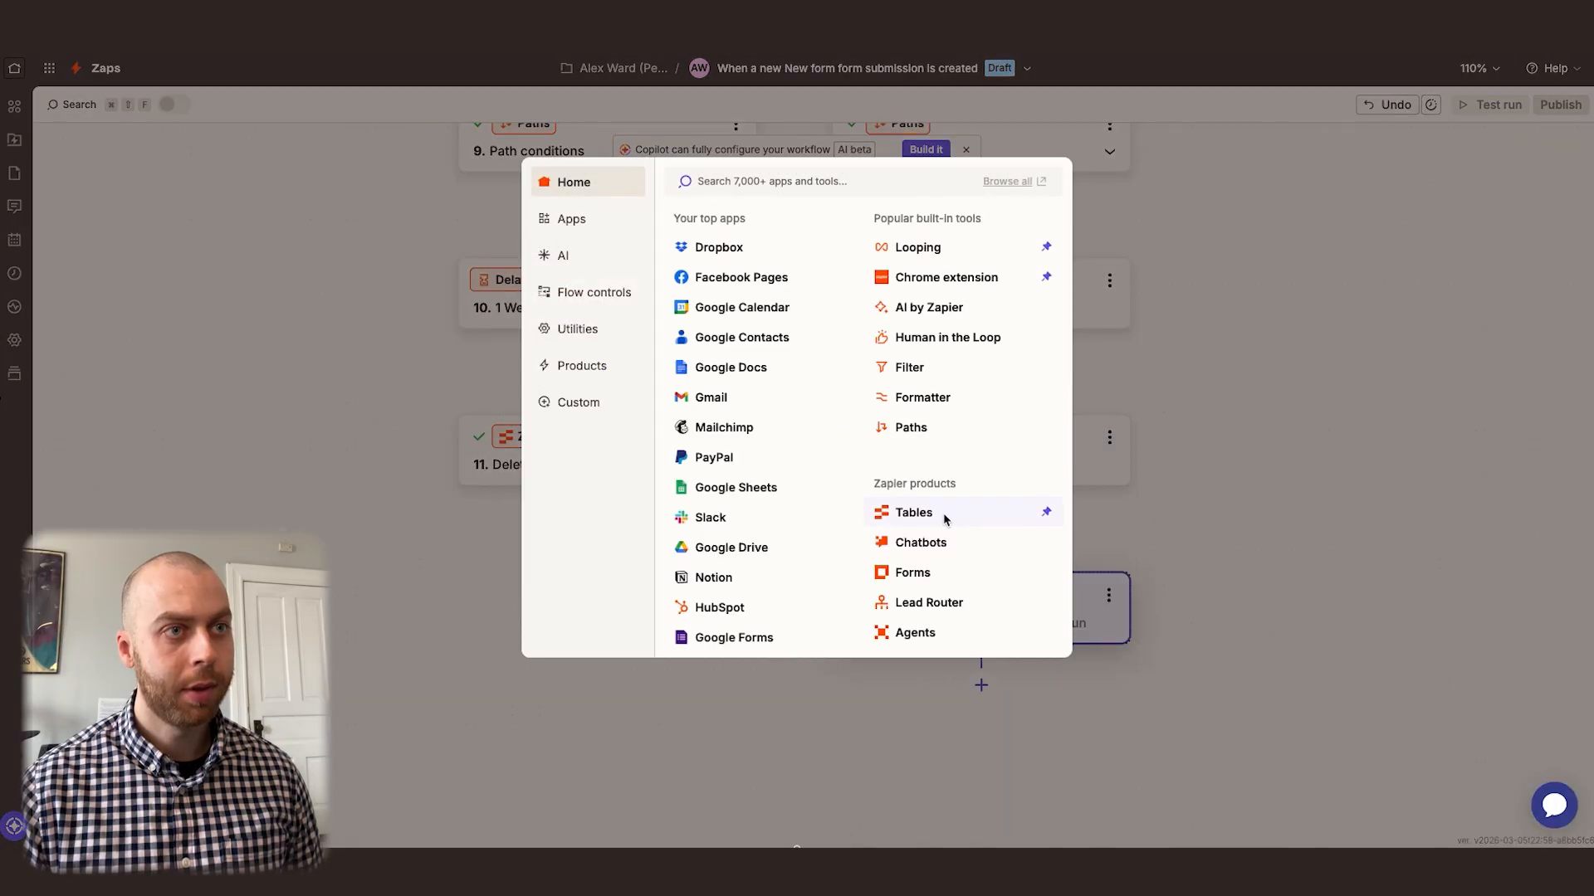
click(940, 515)
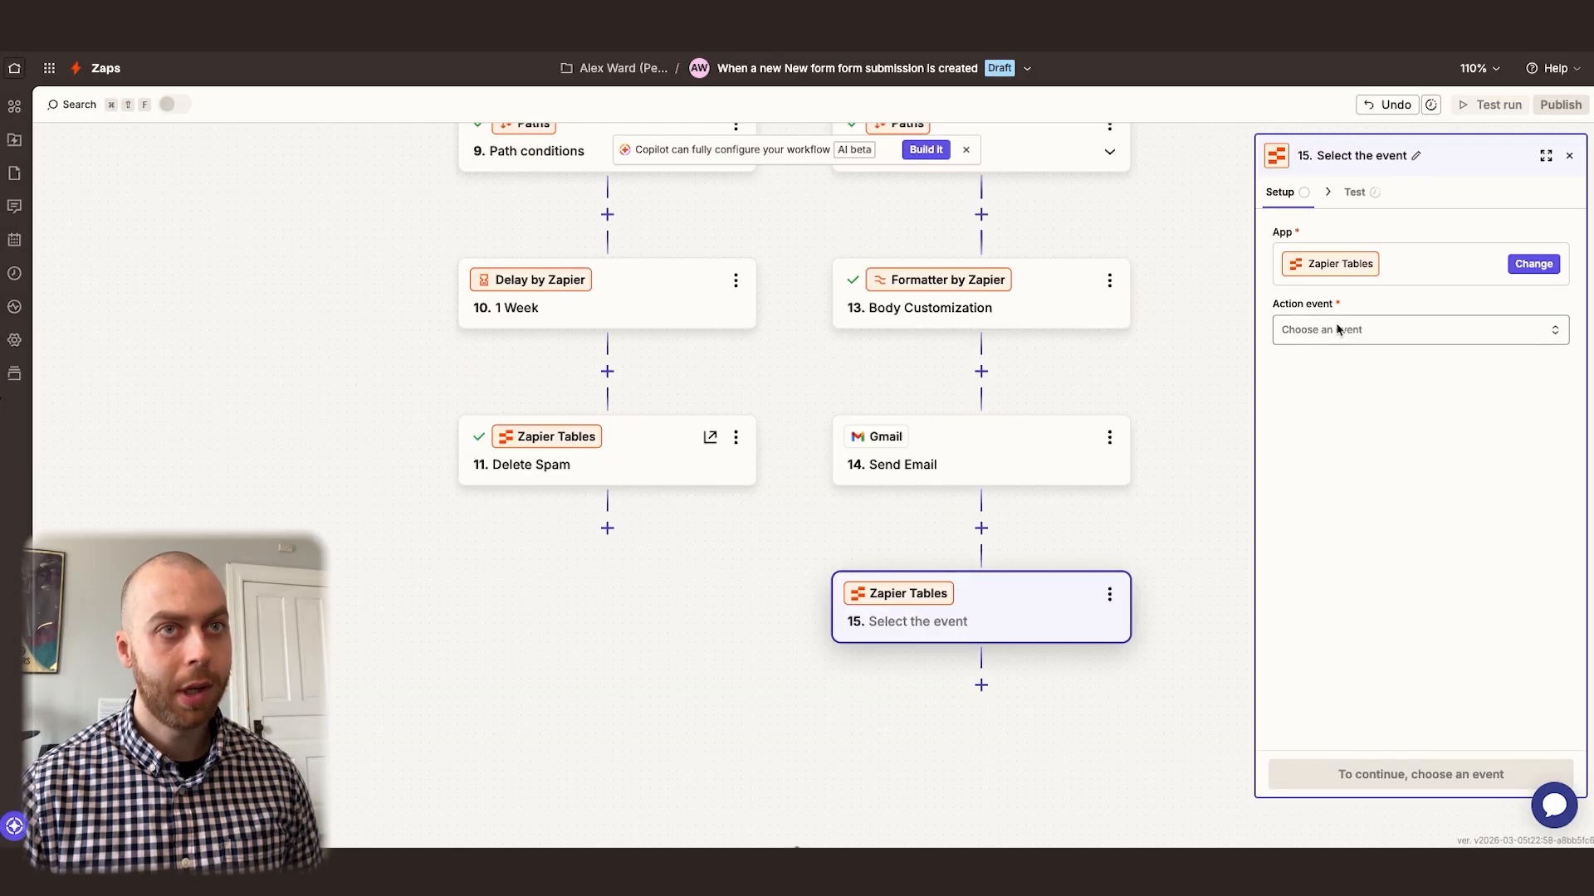
click(1338, 330)
text(update)
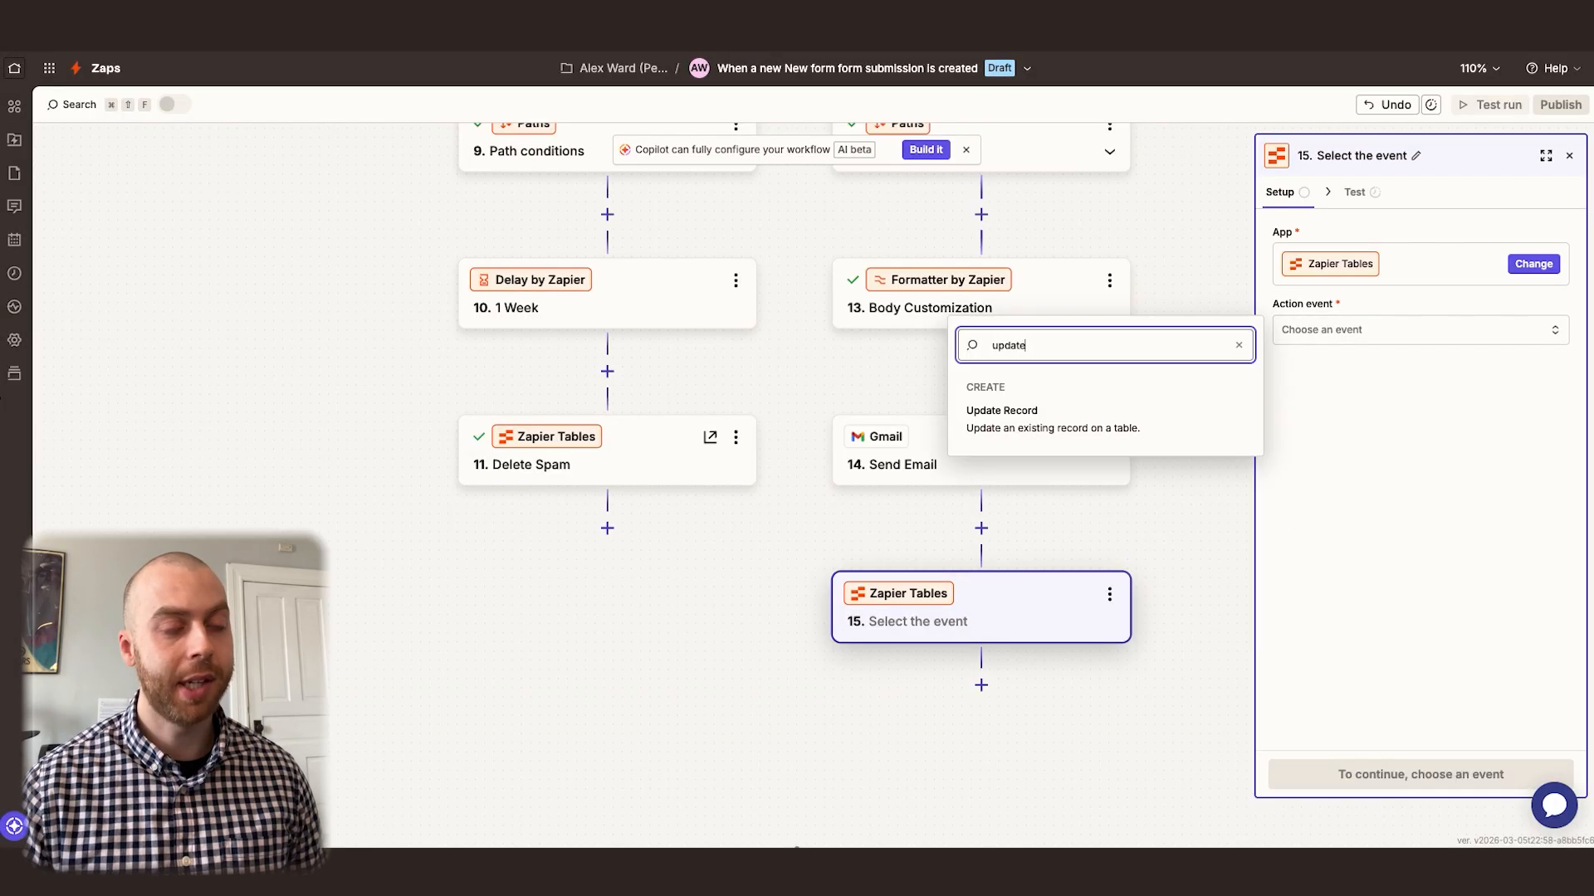
click(1059, 432)
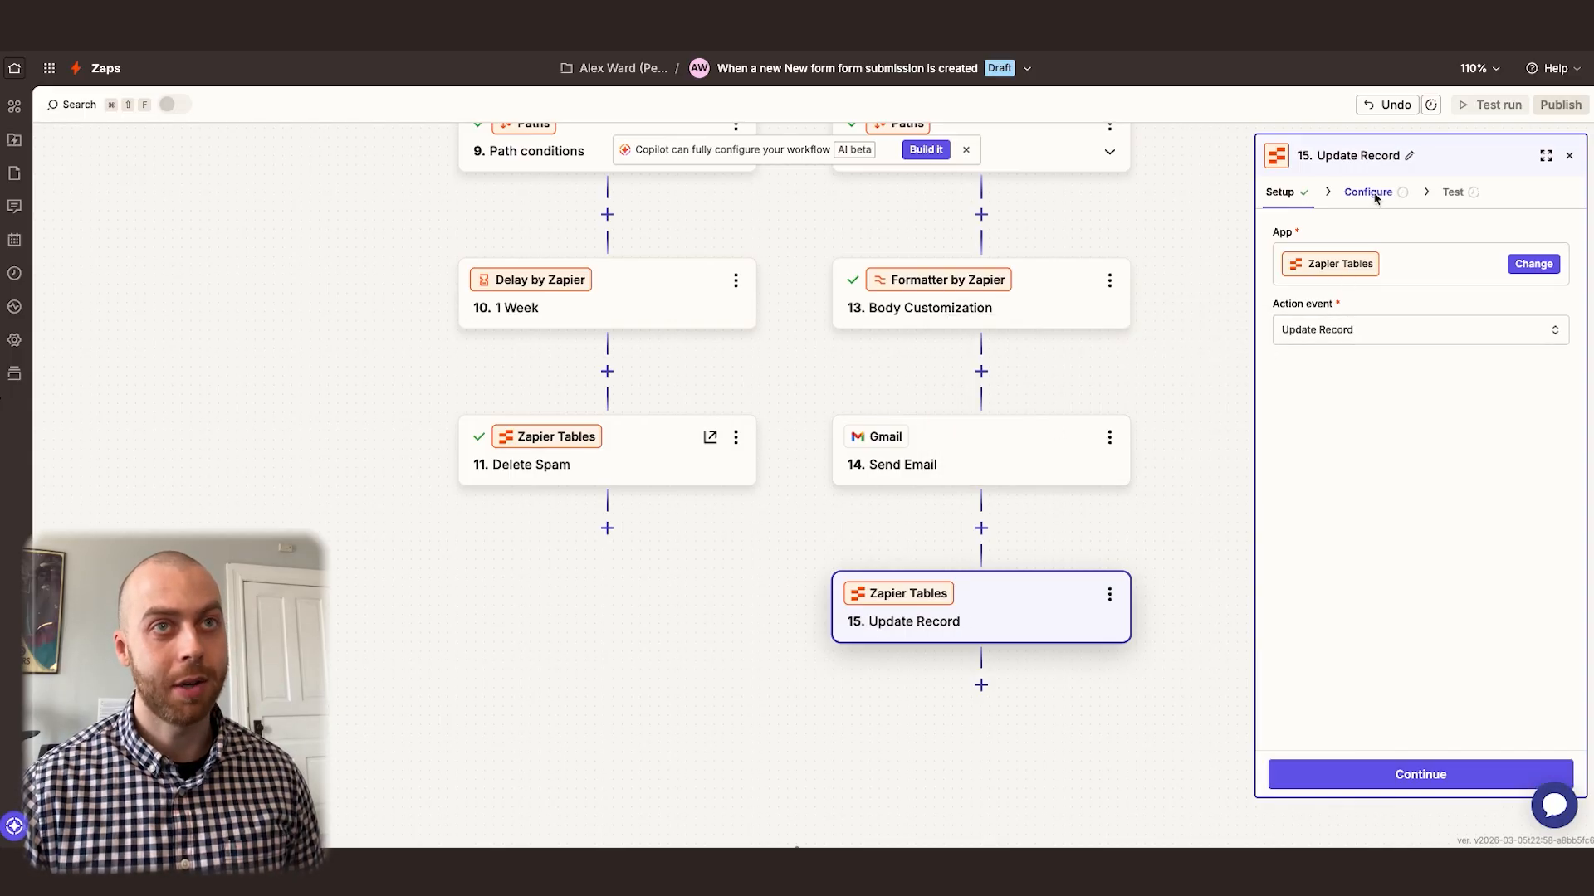
Set the table to Contacts and map a custom Record ID to the Find or Add Contact Message step's Record ID
click(1375, 194)
click(1430, 259)
key(Return)
click(1562, 342)
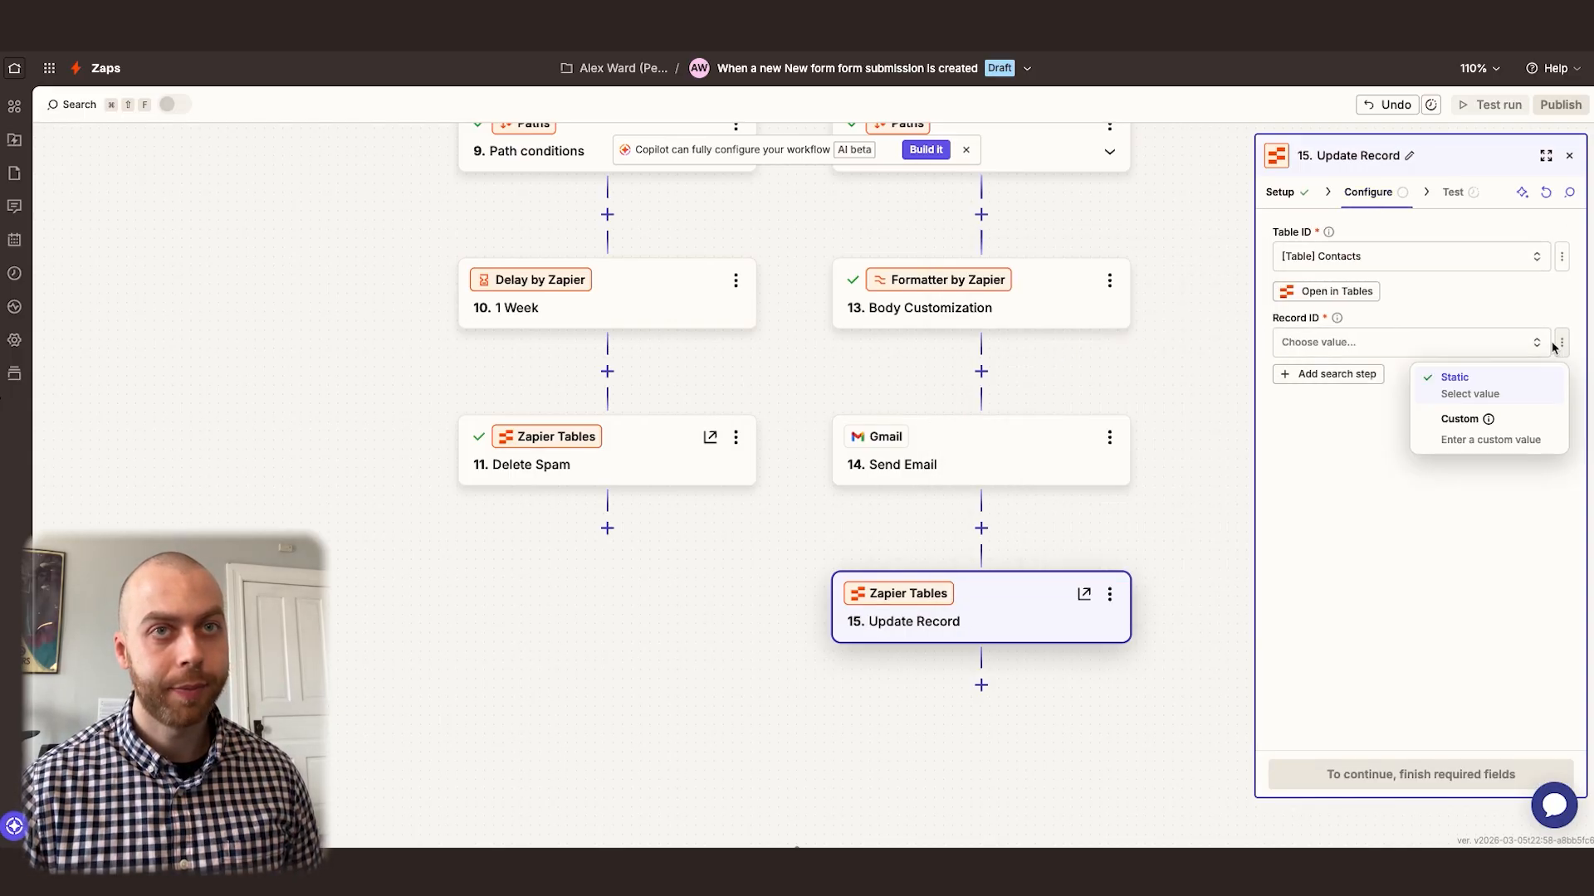
click(1461, 422)
text(record)
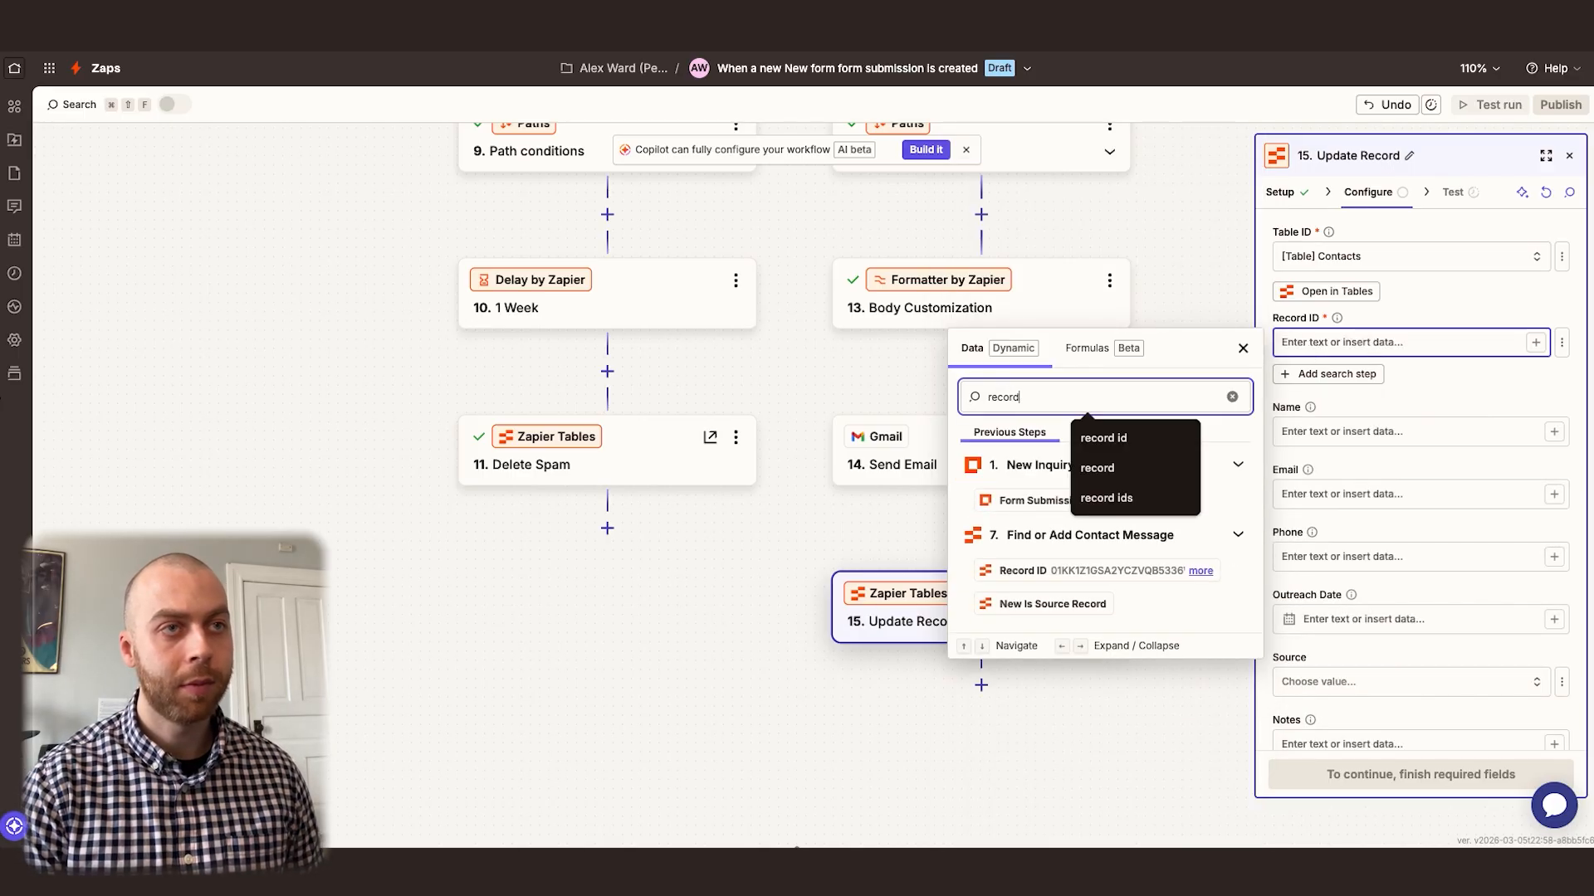
text( id)
click(1078, 573)
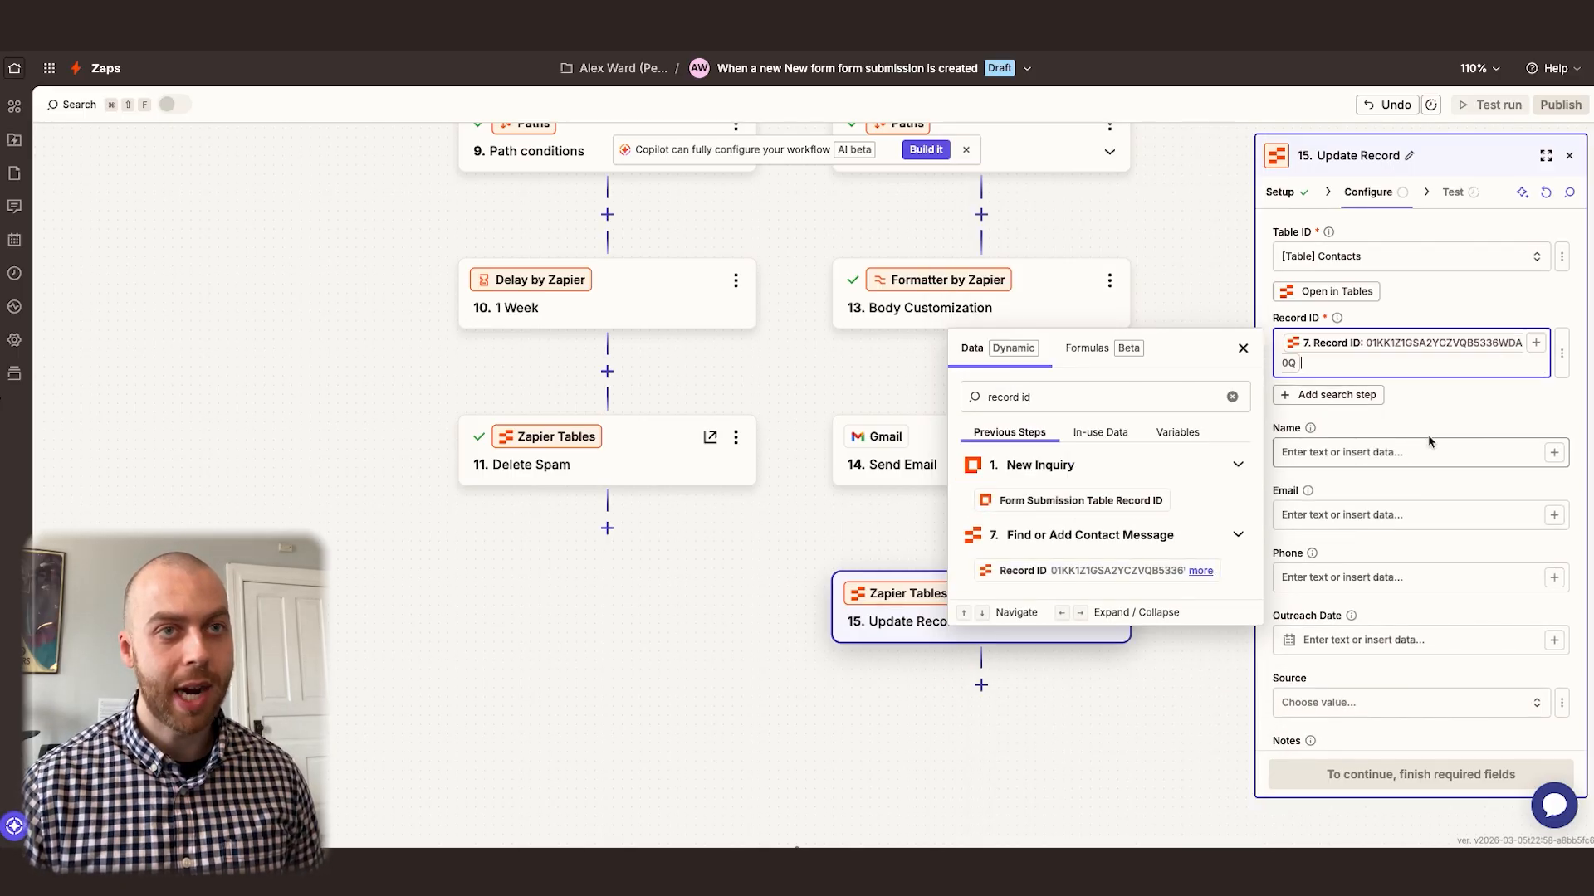
click(1463, 416)
Paste the copied Gmail link into the Thread URL and delete the message identifier after "Thank+You+Emails/"
scroll(1378, 465, down, 5)
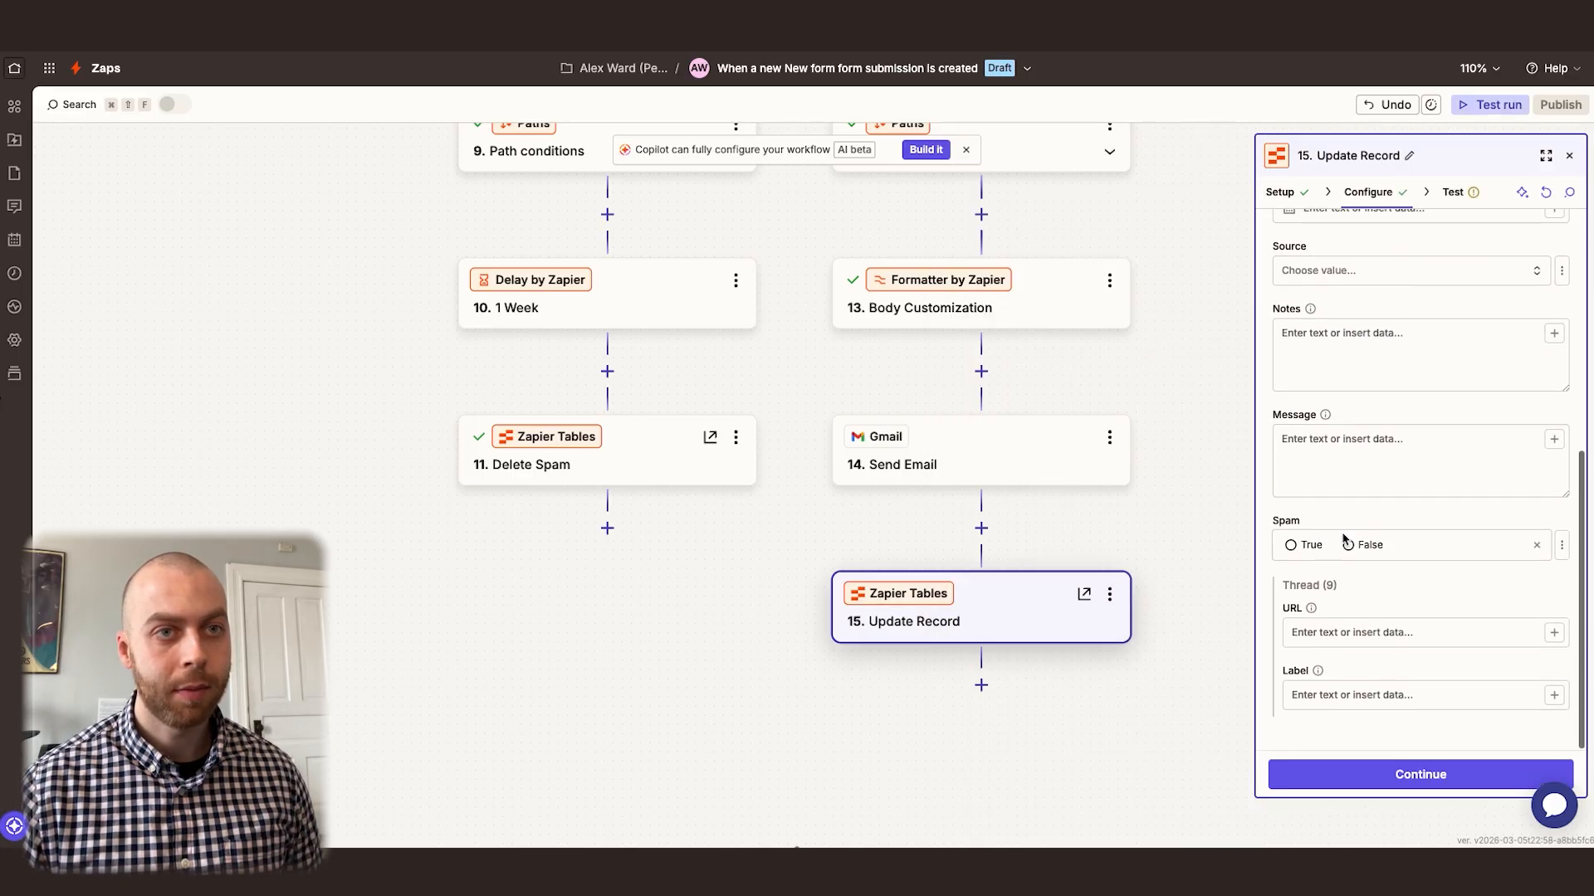
click(1336, 637)
key(super+v)
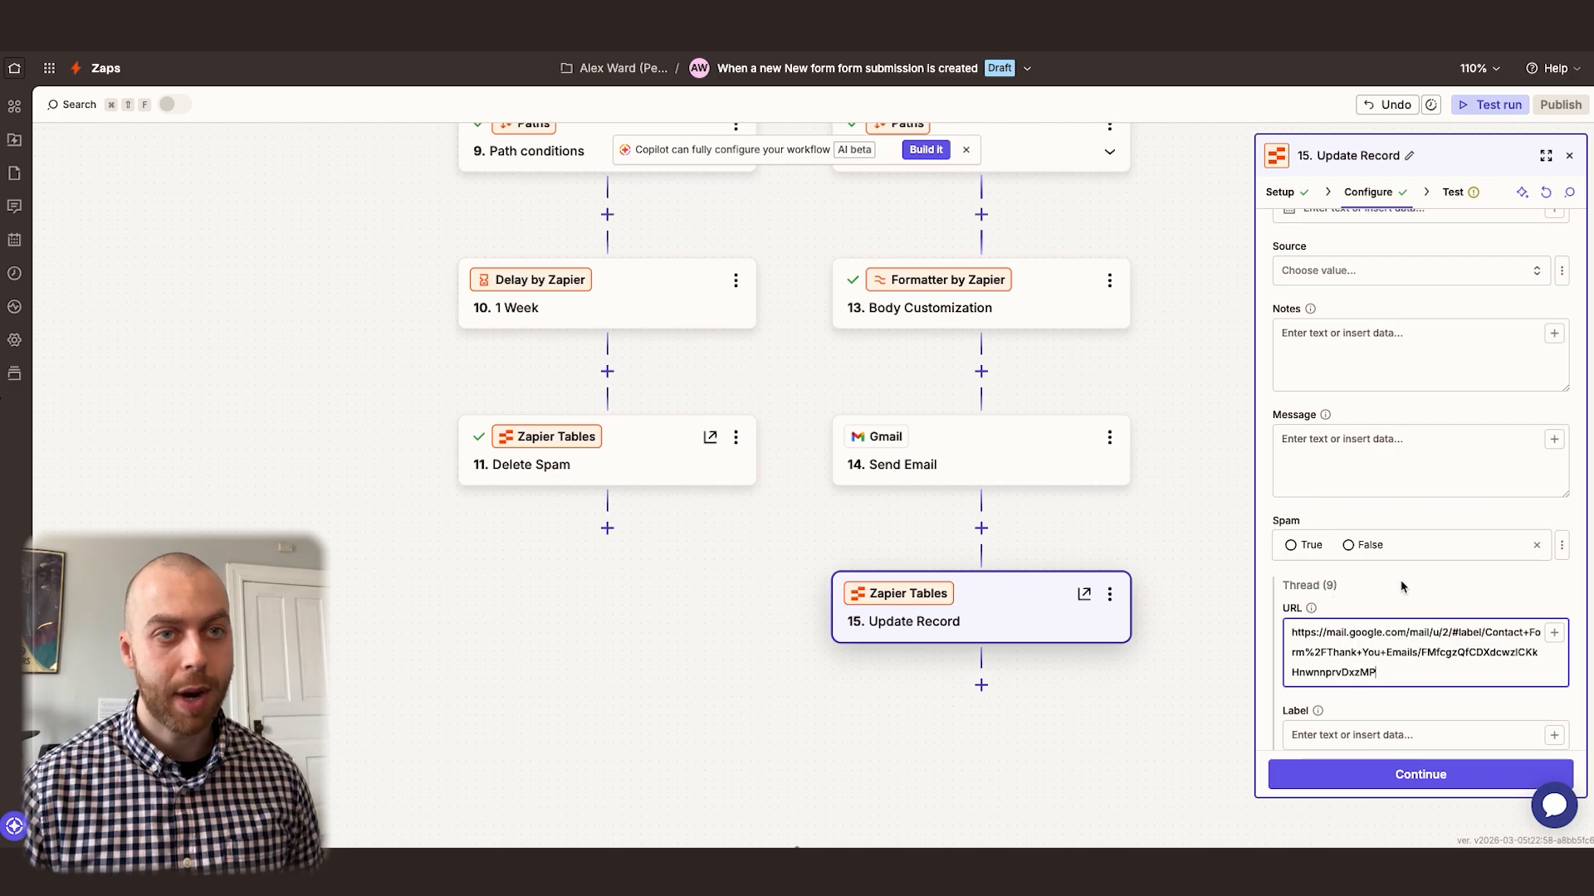
drag(1422, 656, 1378, 673)
key(BackSpace)
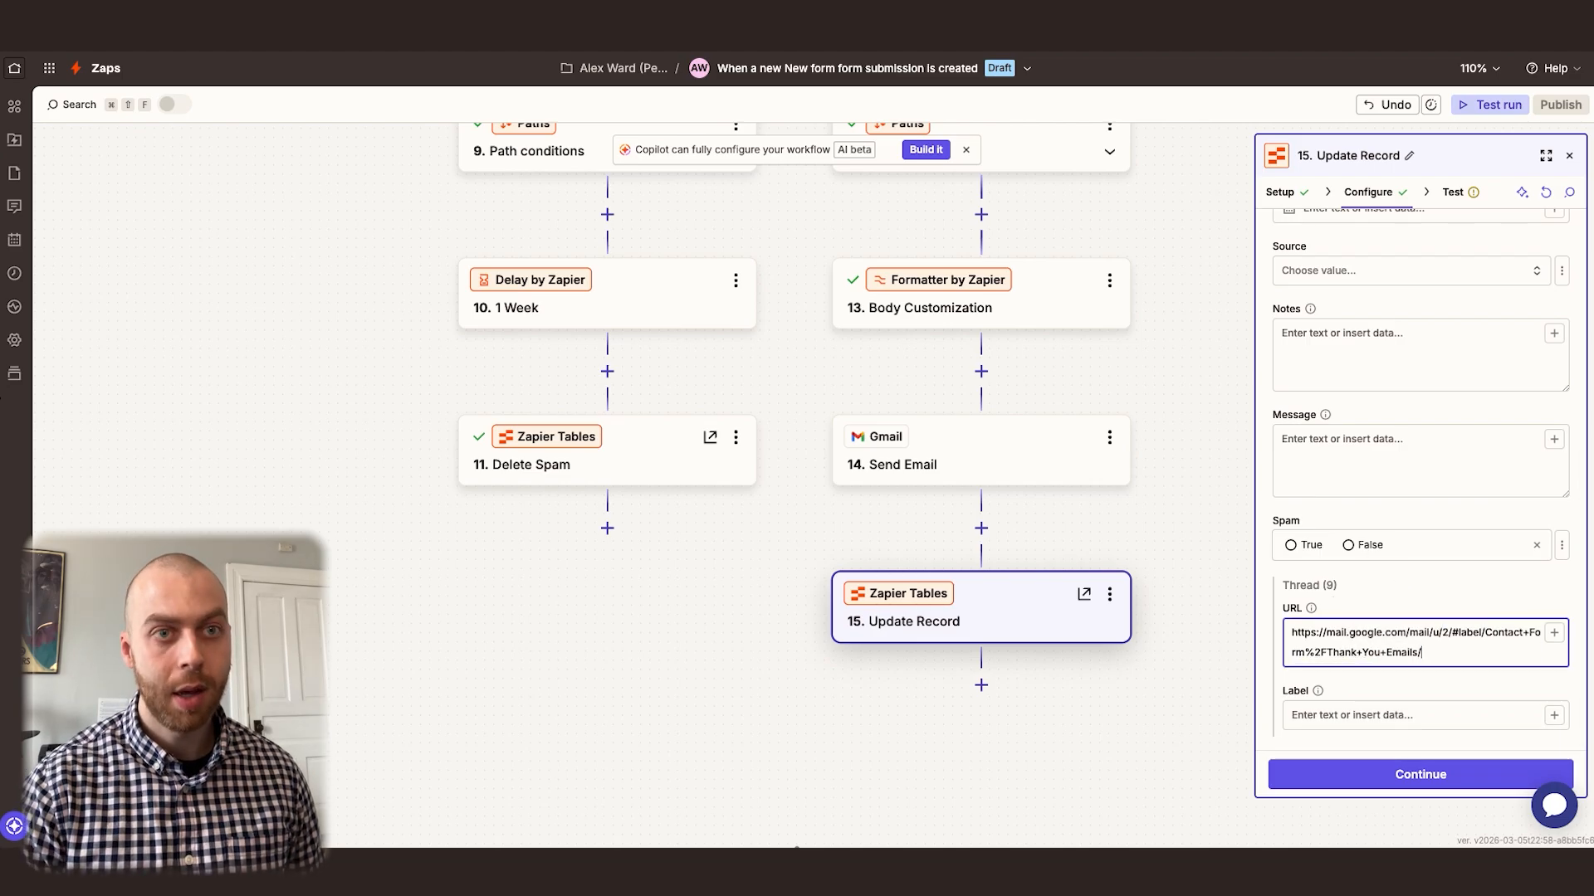
Append the Send Email step's Thread Id to the Thread URL and set the thread's Label to X
click(1553, 633)
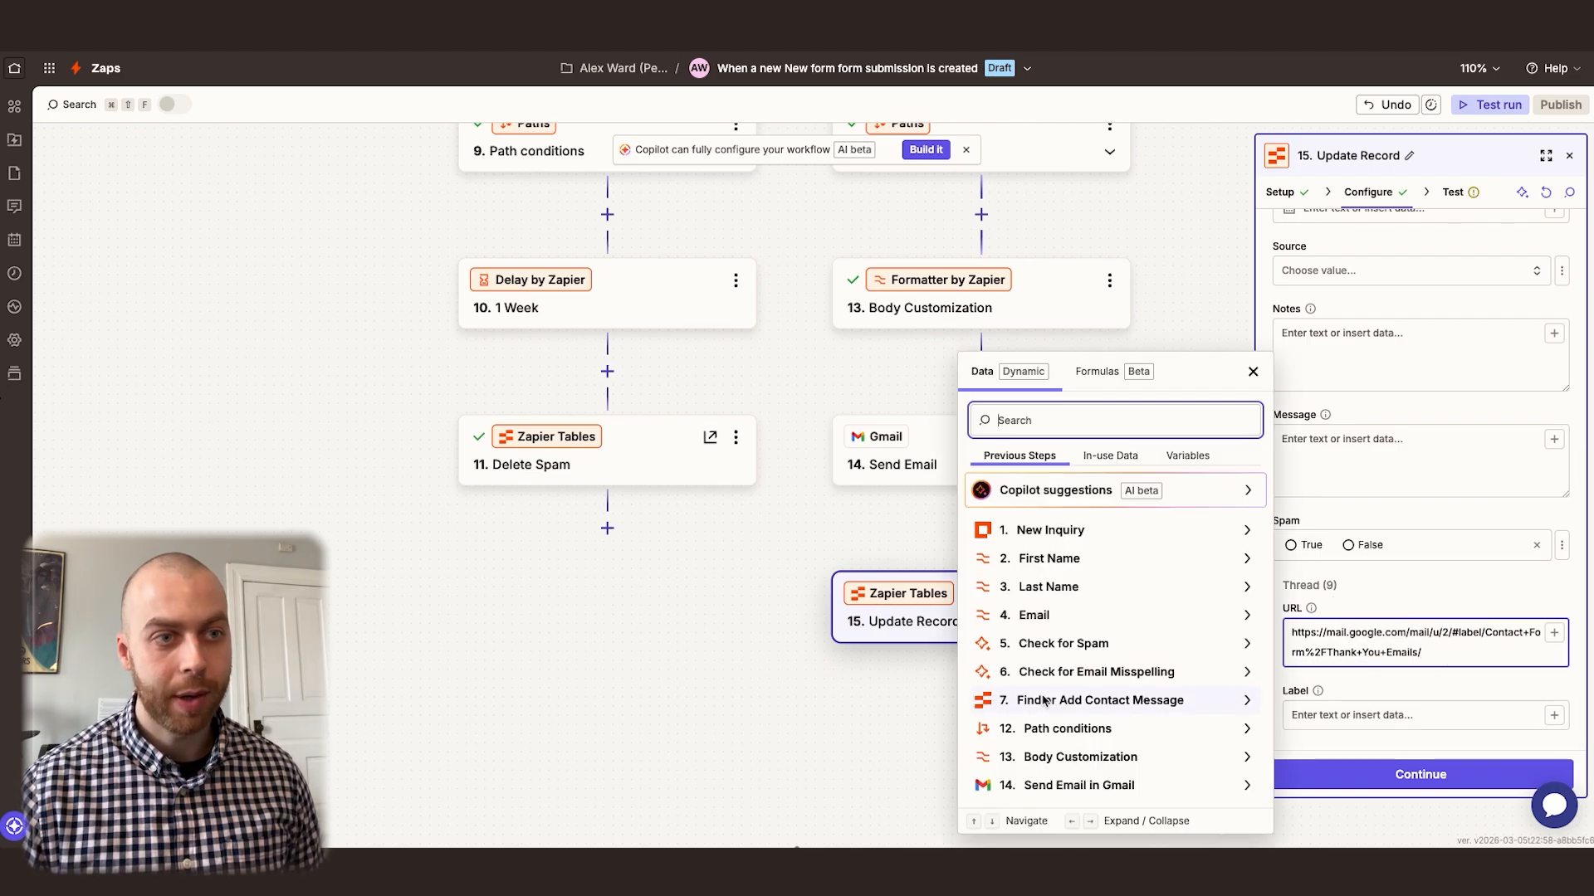
click(1058, 786)
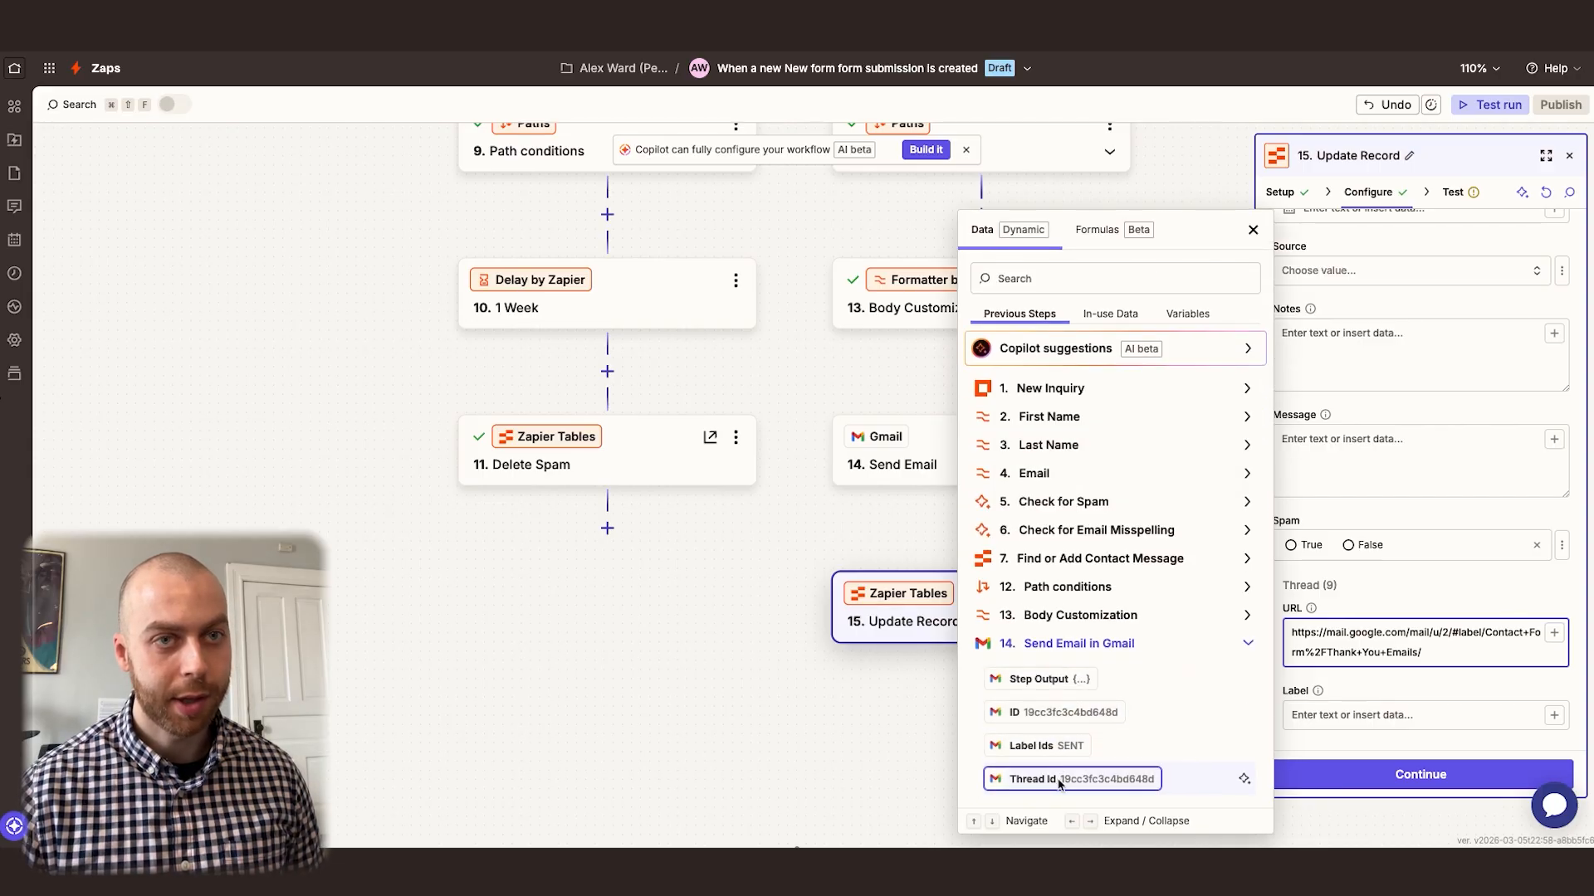
click(1058, 780)
click(1341, 735)
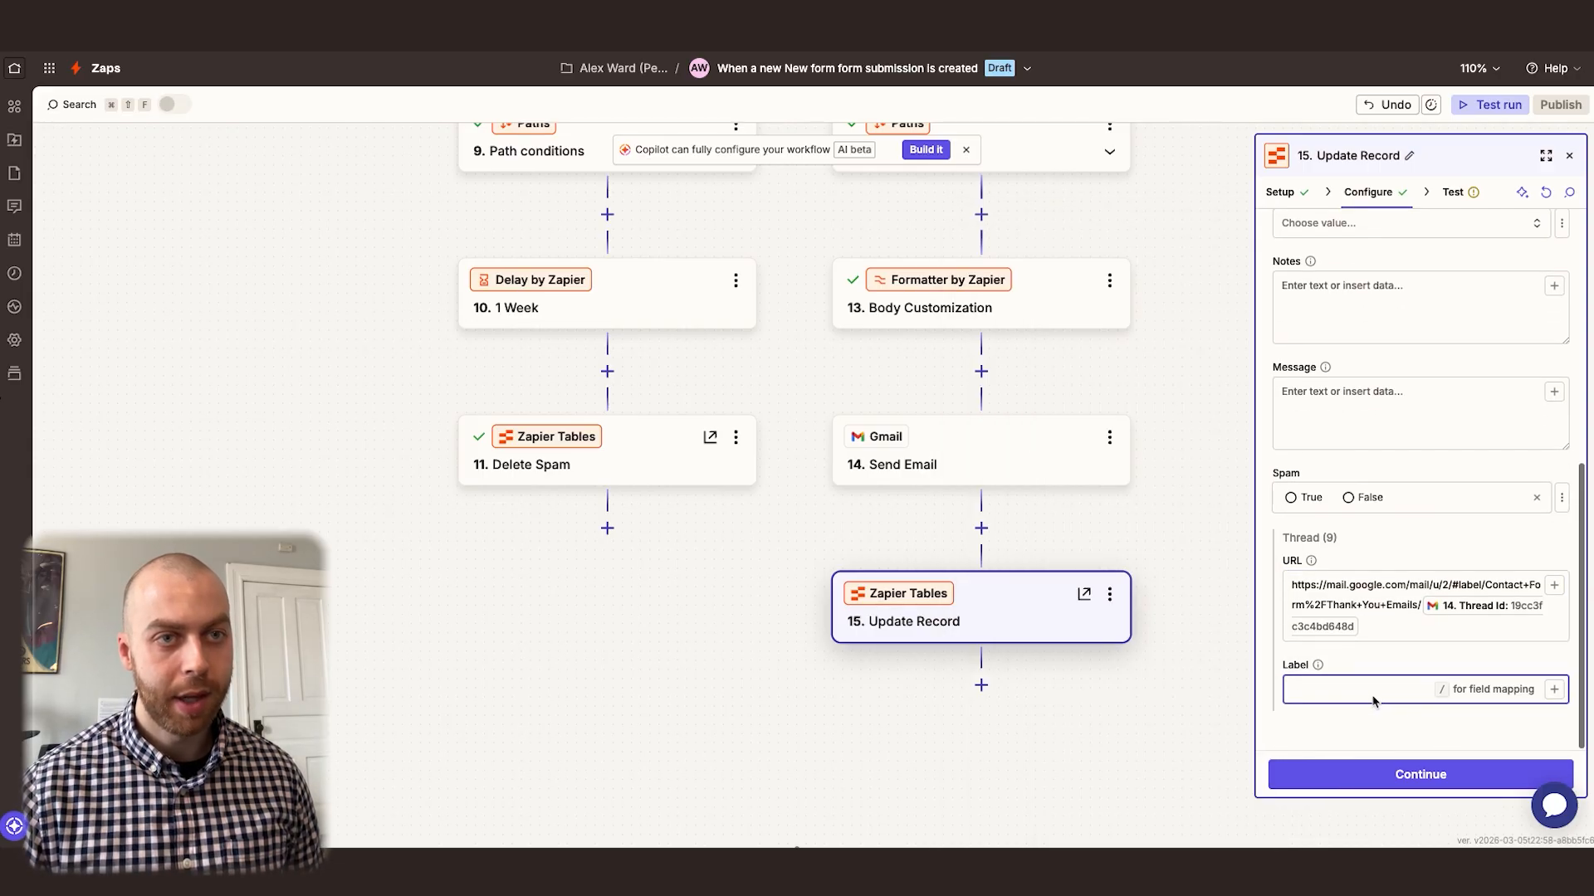
text(X)
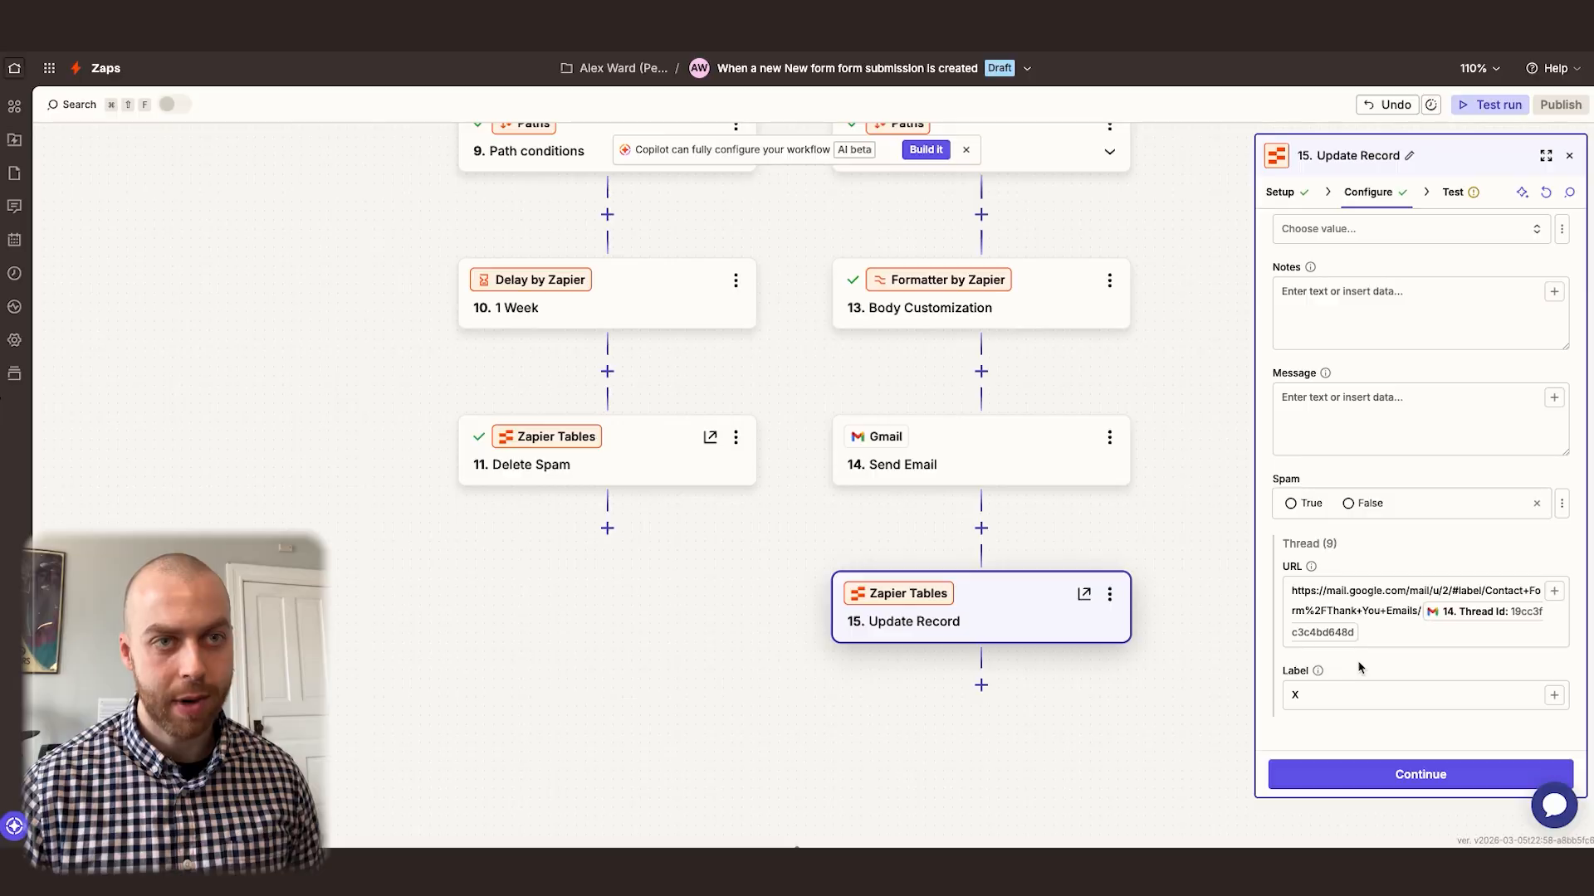
Test the Update Record step and check the X link in the Thread column of the Contacts table
click(1454, 192)
click(1501, 775)
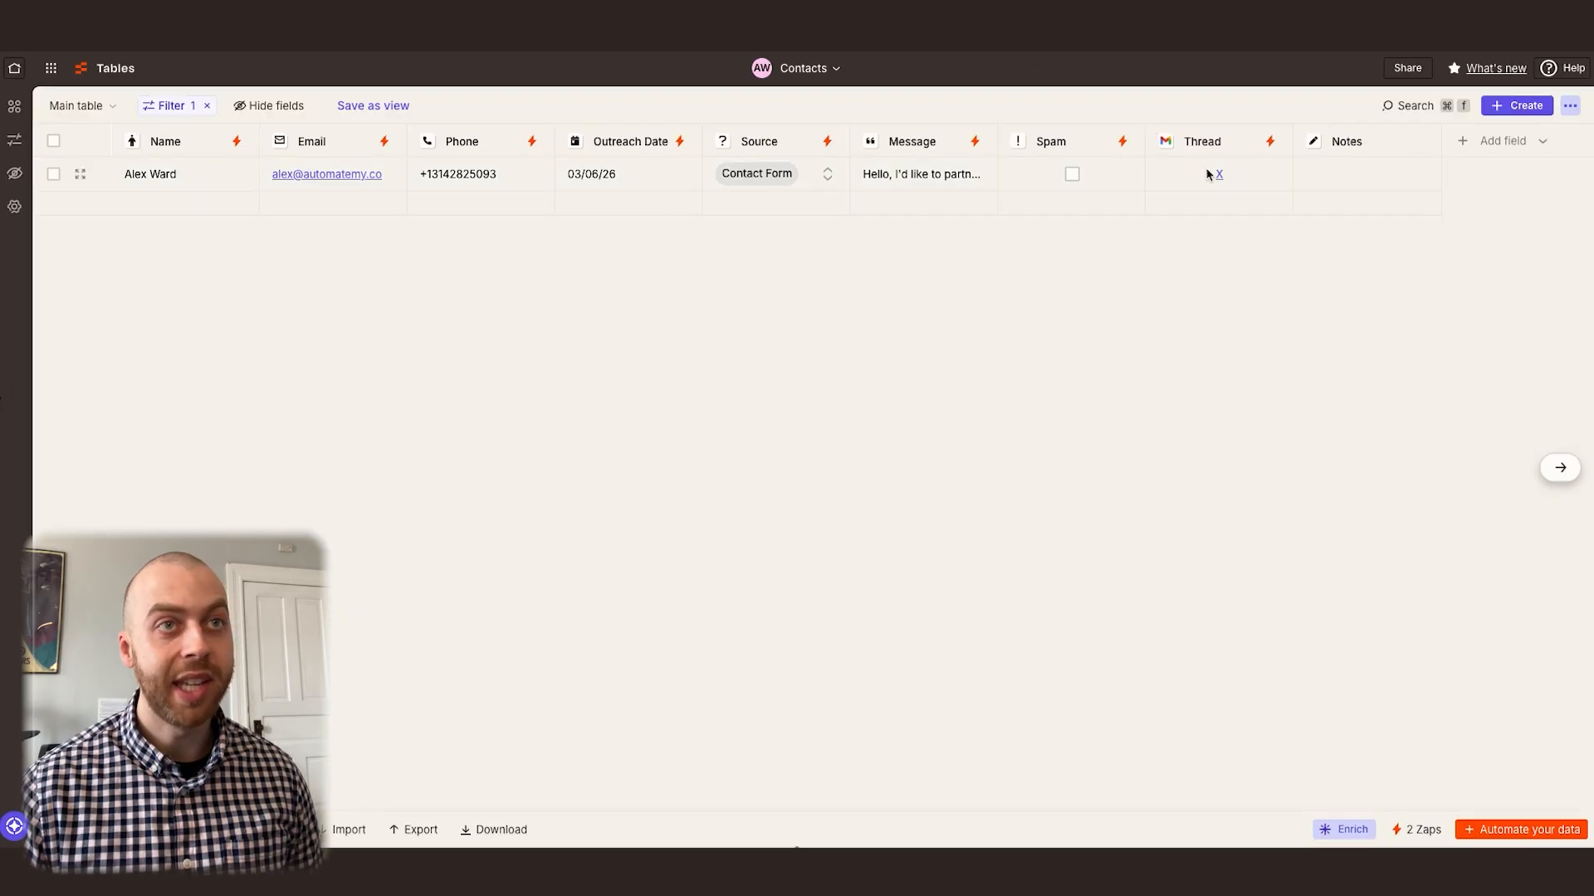
scroll(1220, 181, right, 1)
click(1215, 176)
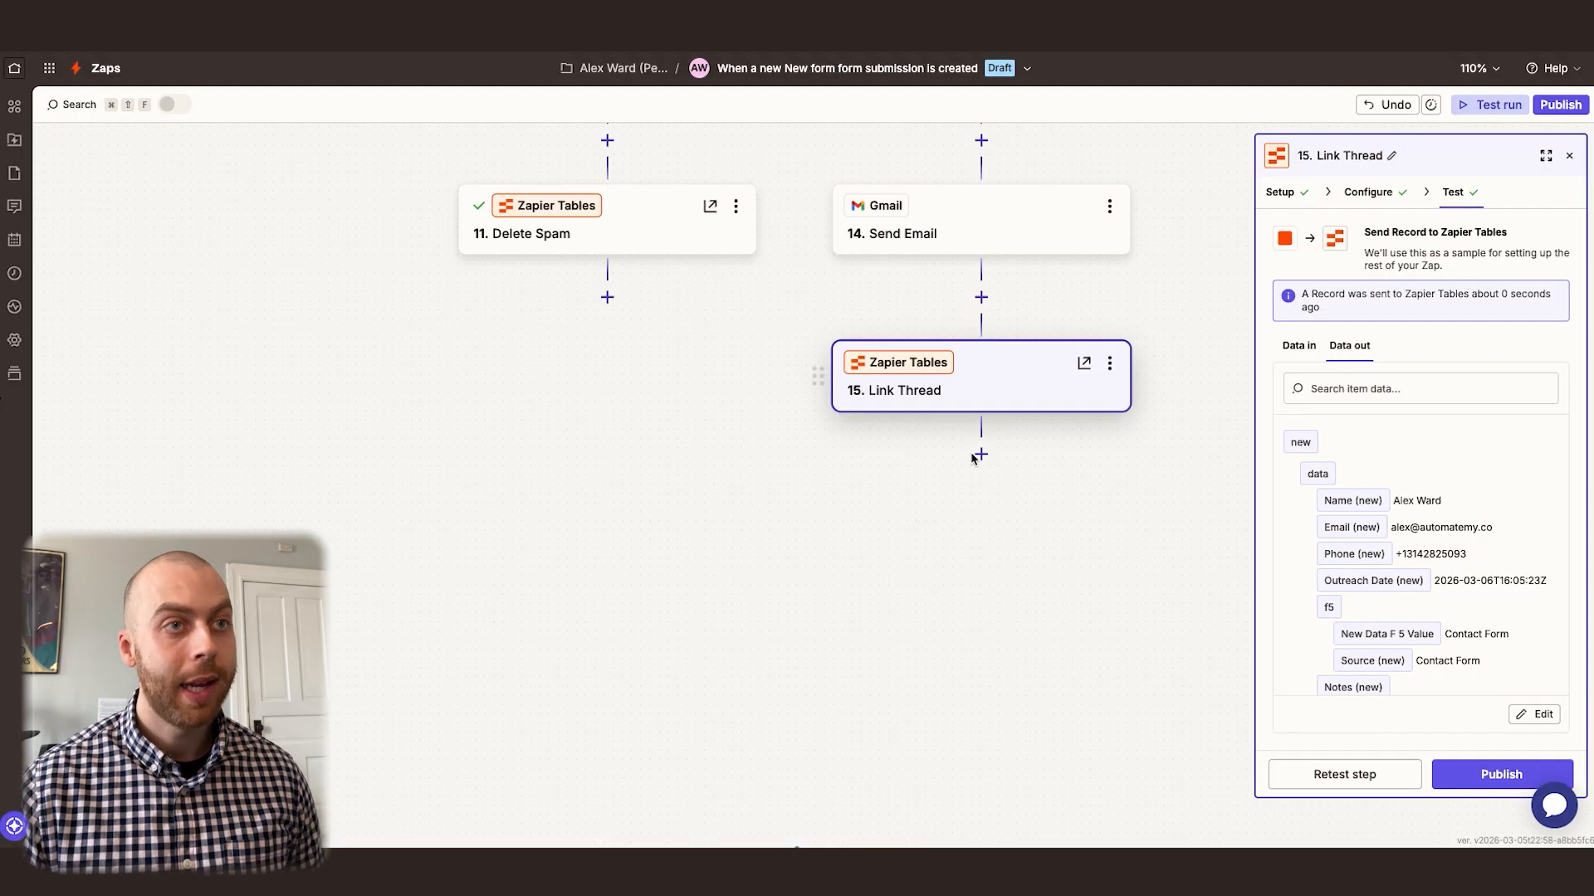
Add an AI by Zapier step after Link Thread with a text input field "Message" mapped to the New Inquiry's Message
click(980, 454)
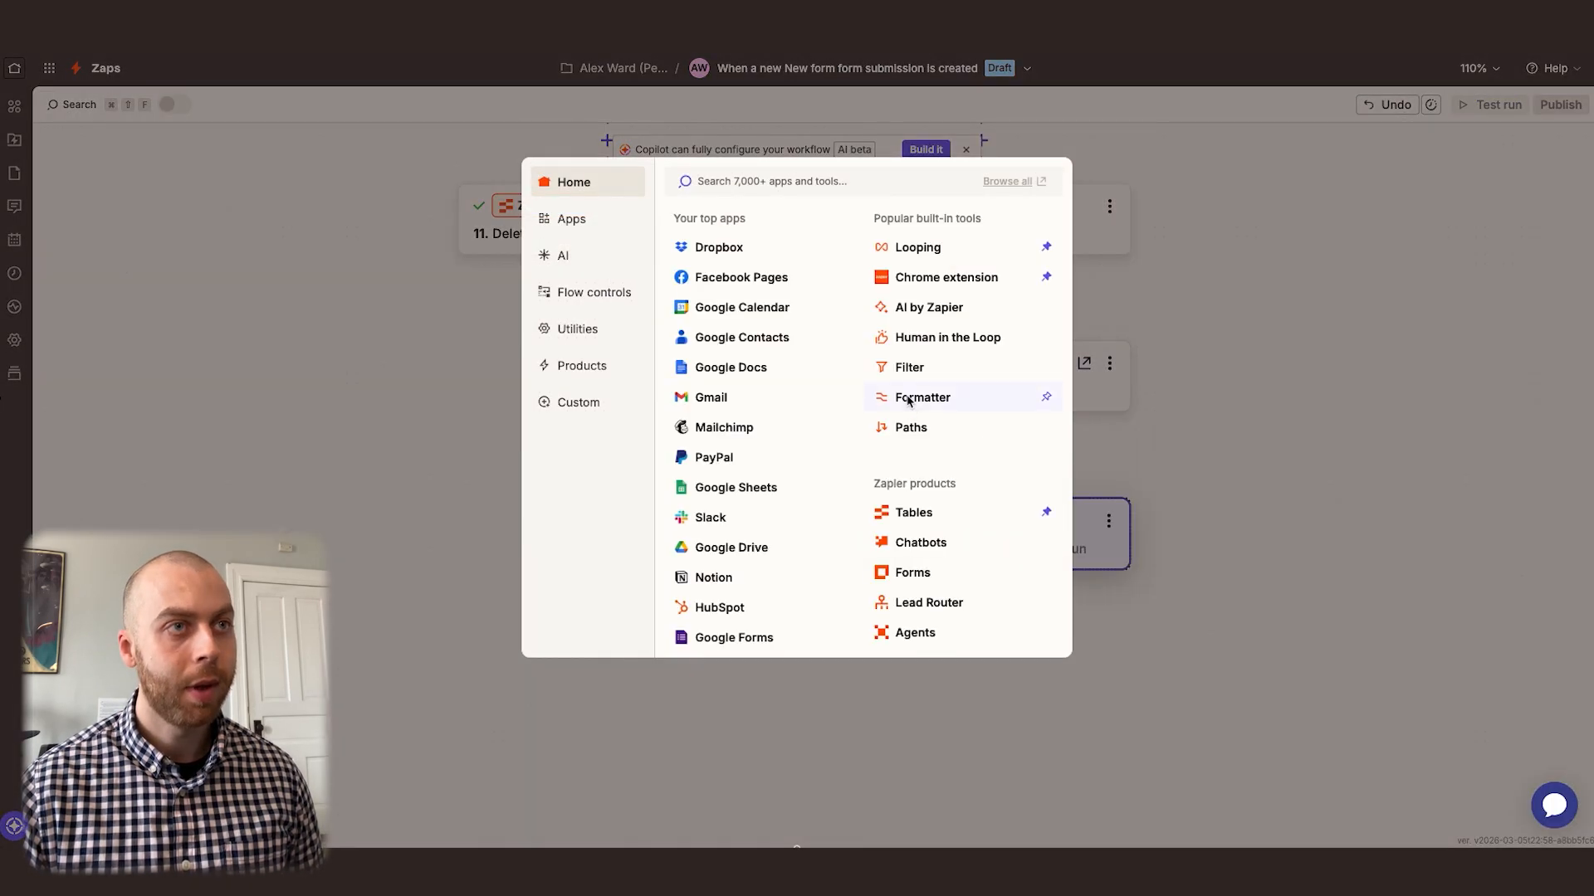
click(923, 312)
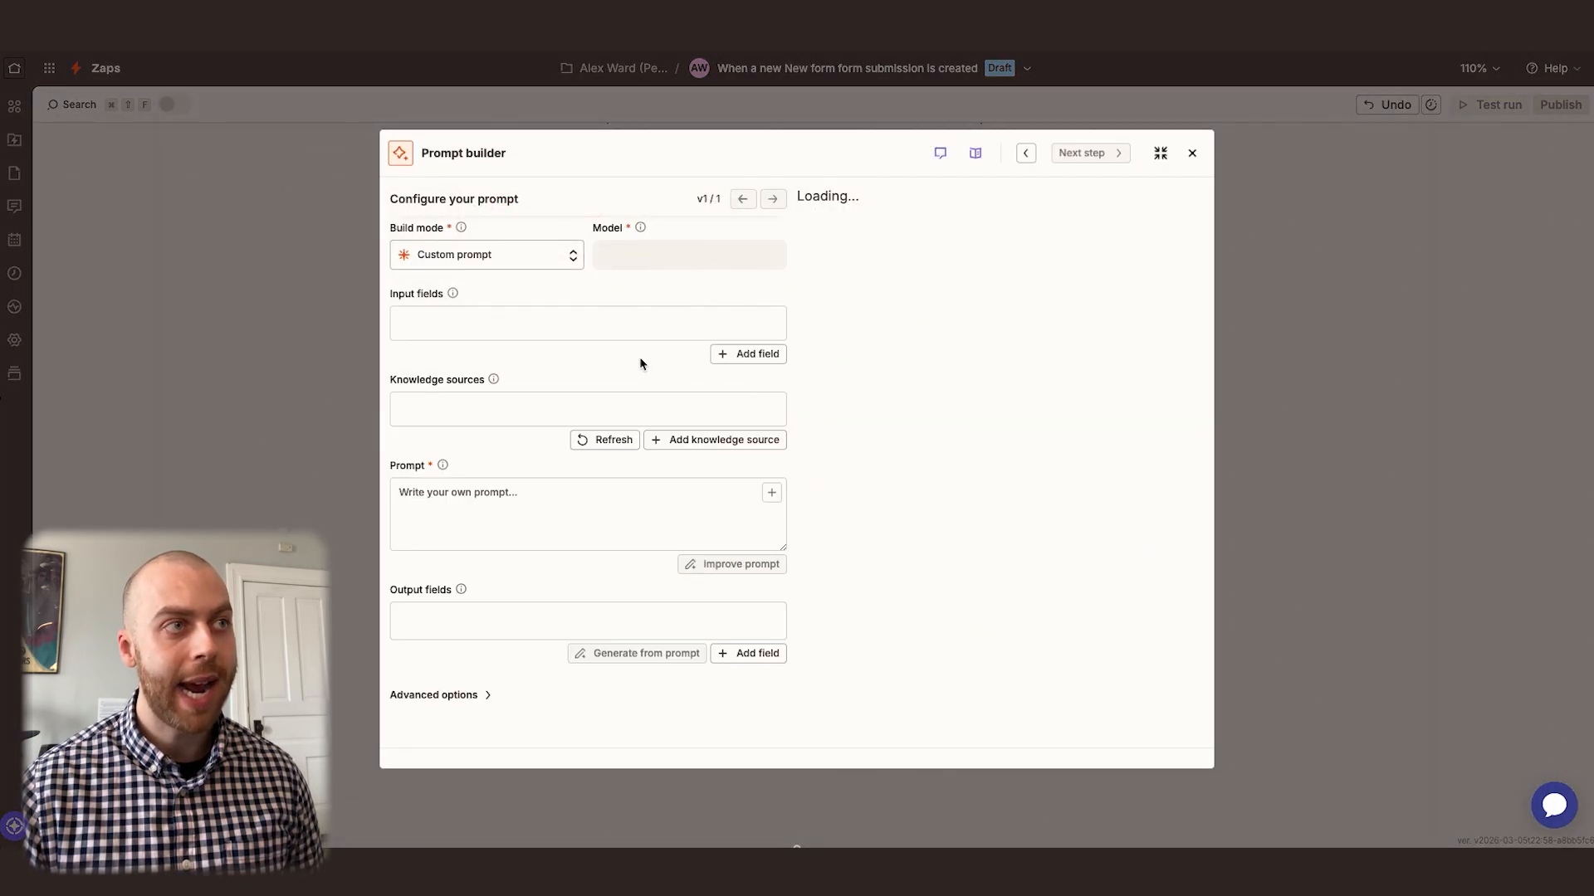
click(538, 324)
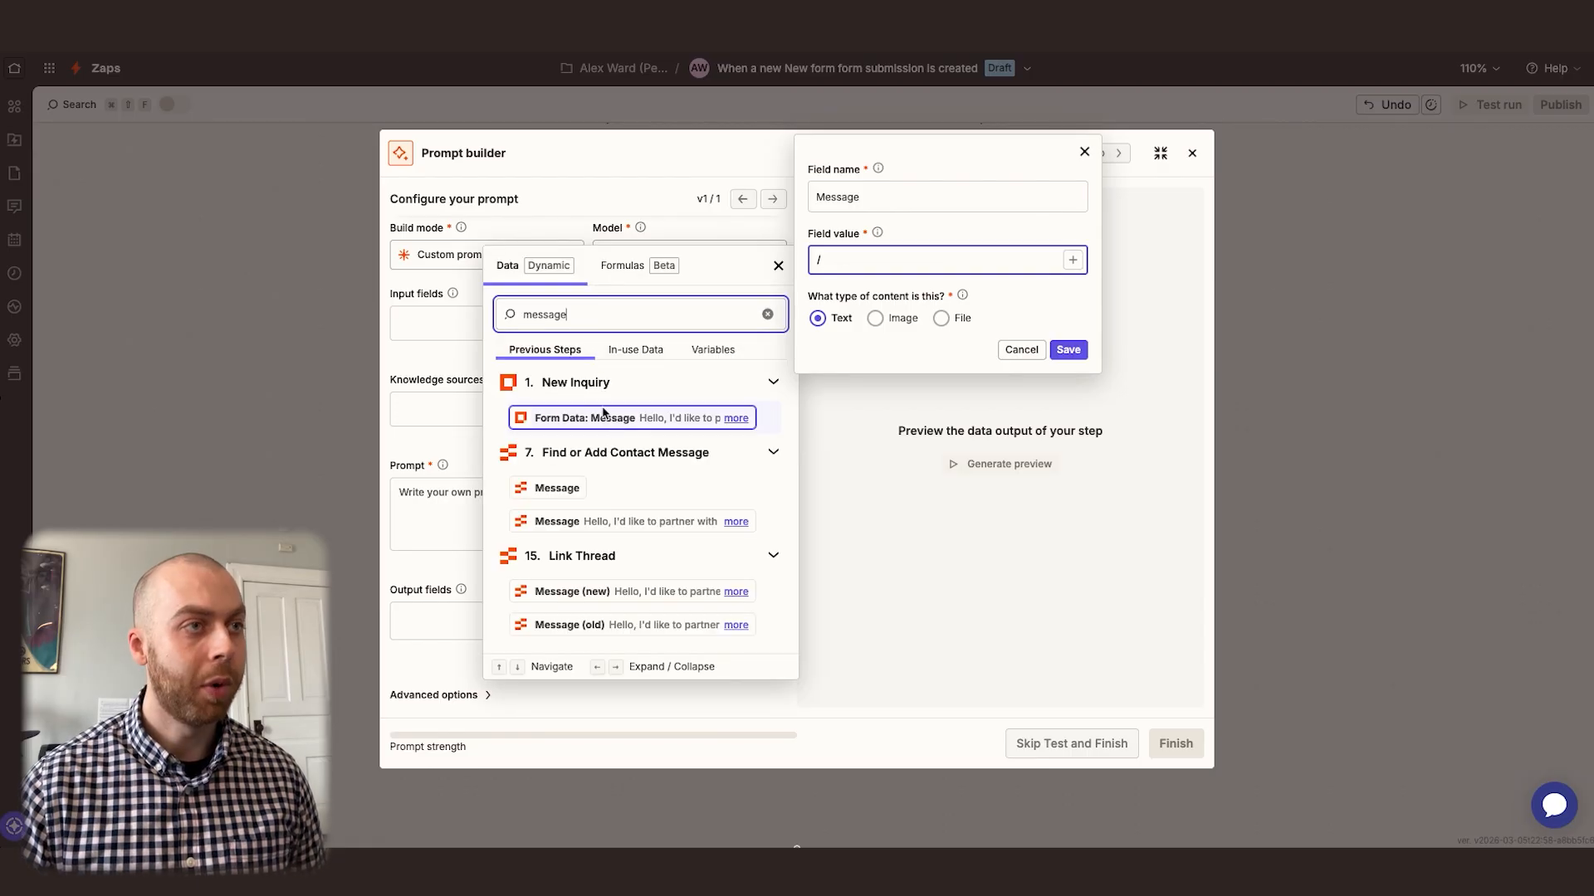
click(594, 416)
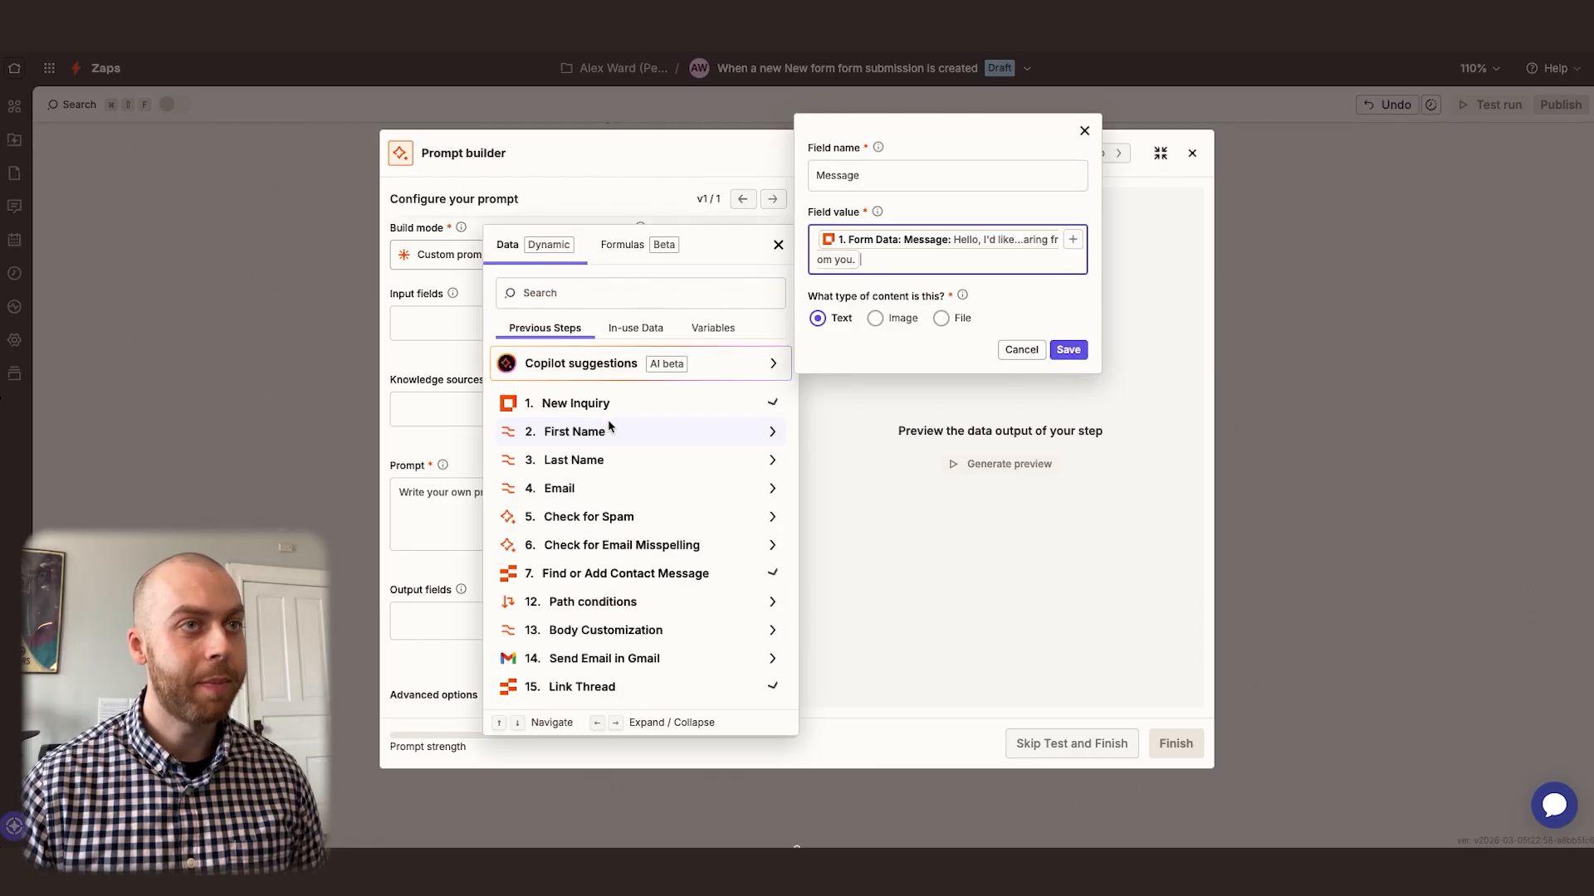
click(1068, 352)
click(1069, 349)
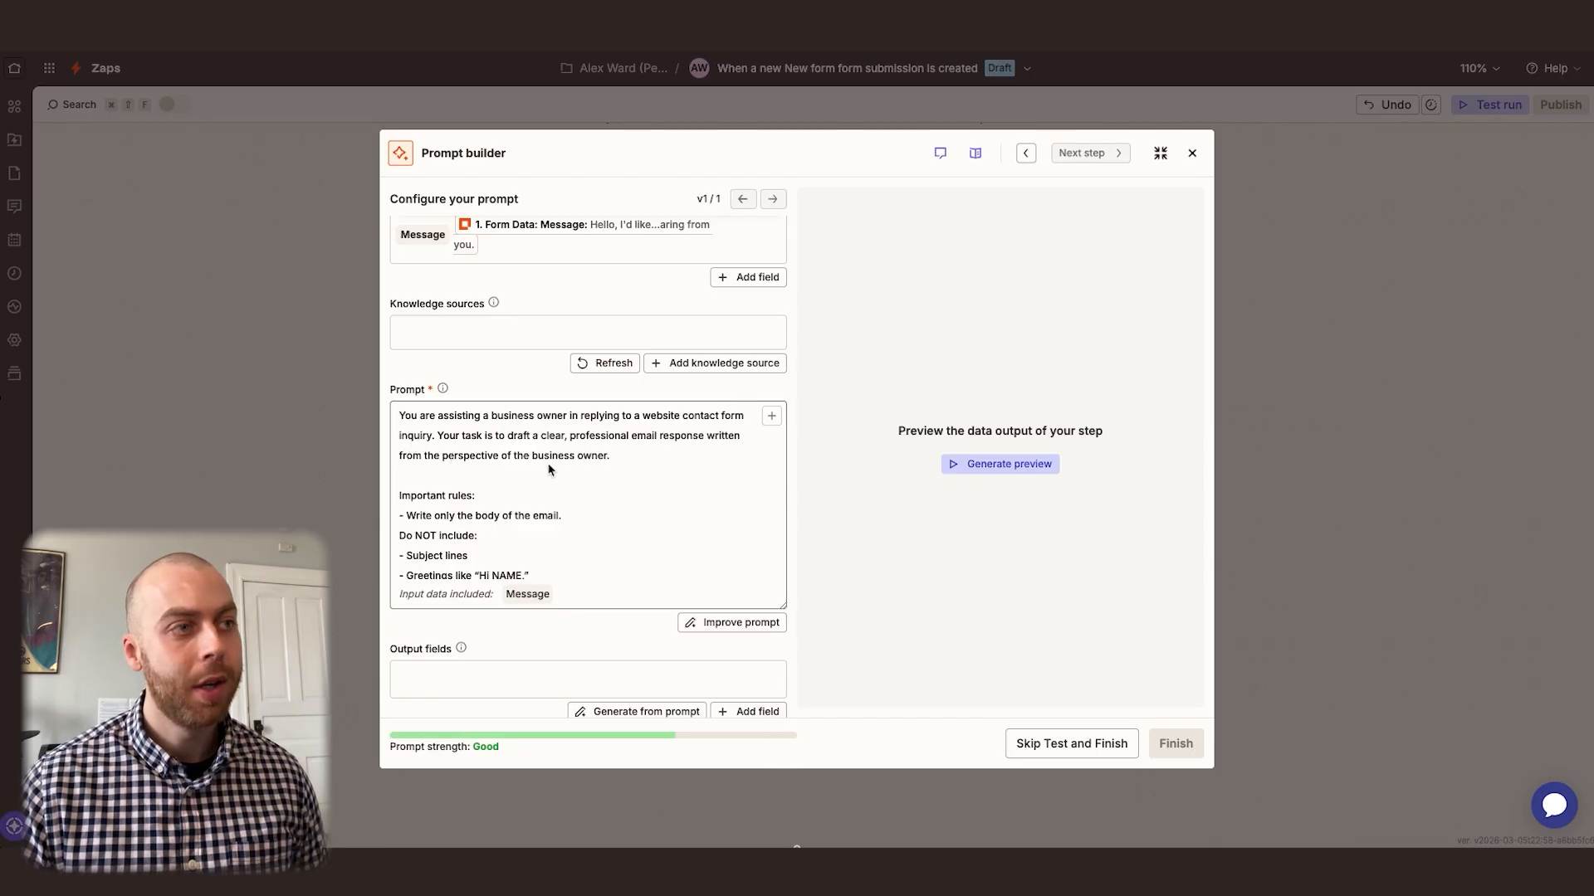
Review the reply-drafting prompt and add a required Text output field "Email Body" with the description "Body of the email"
scroll(548, 470, down, 3)
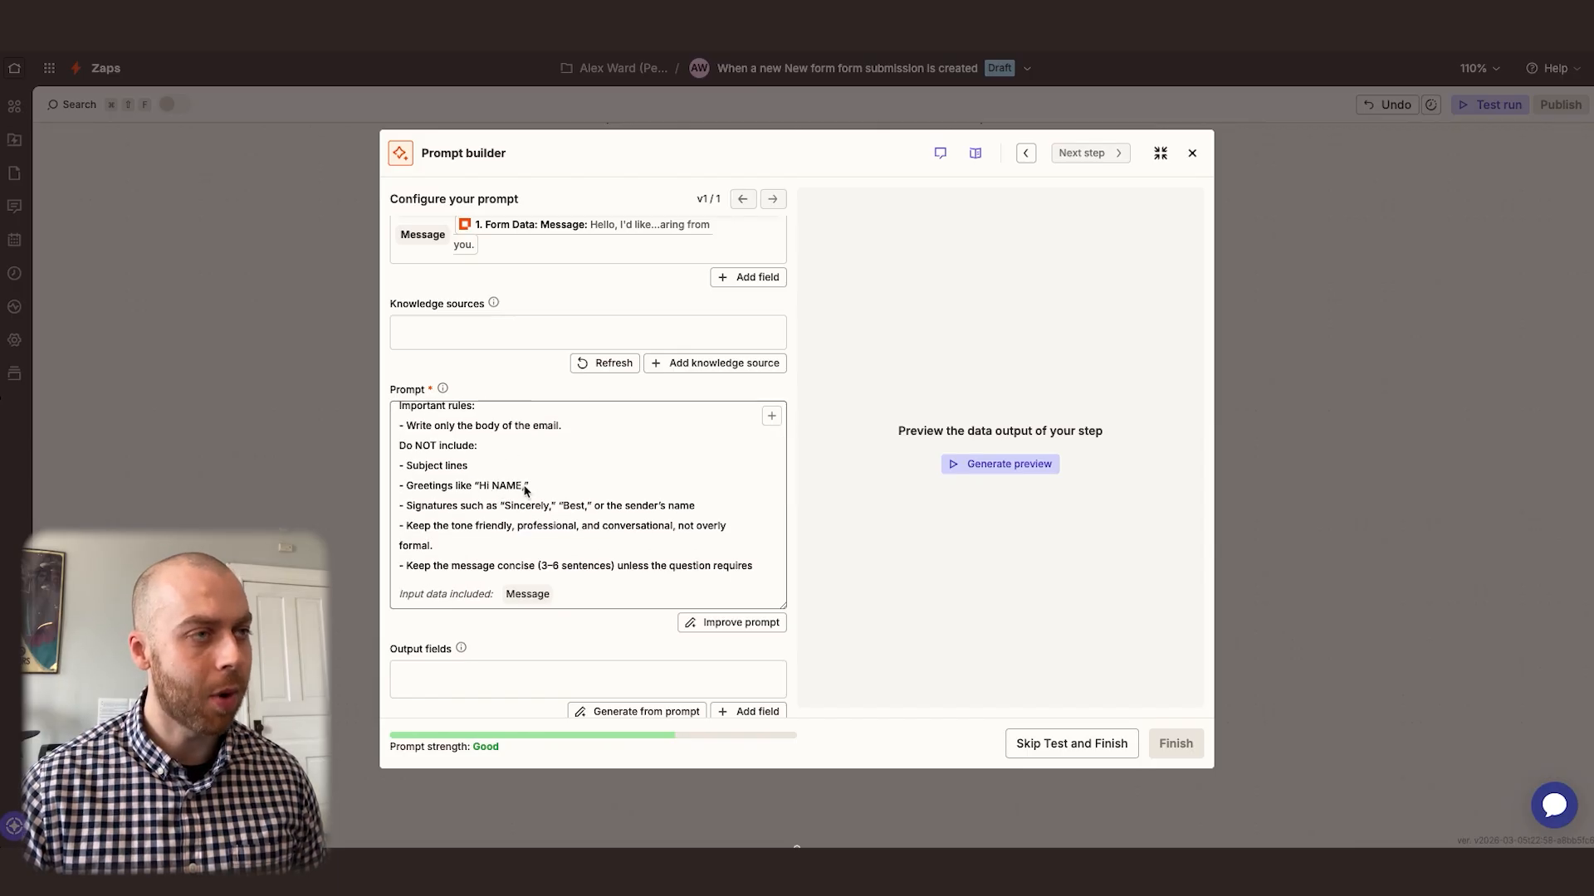
scroll(525, 491, down, 2)
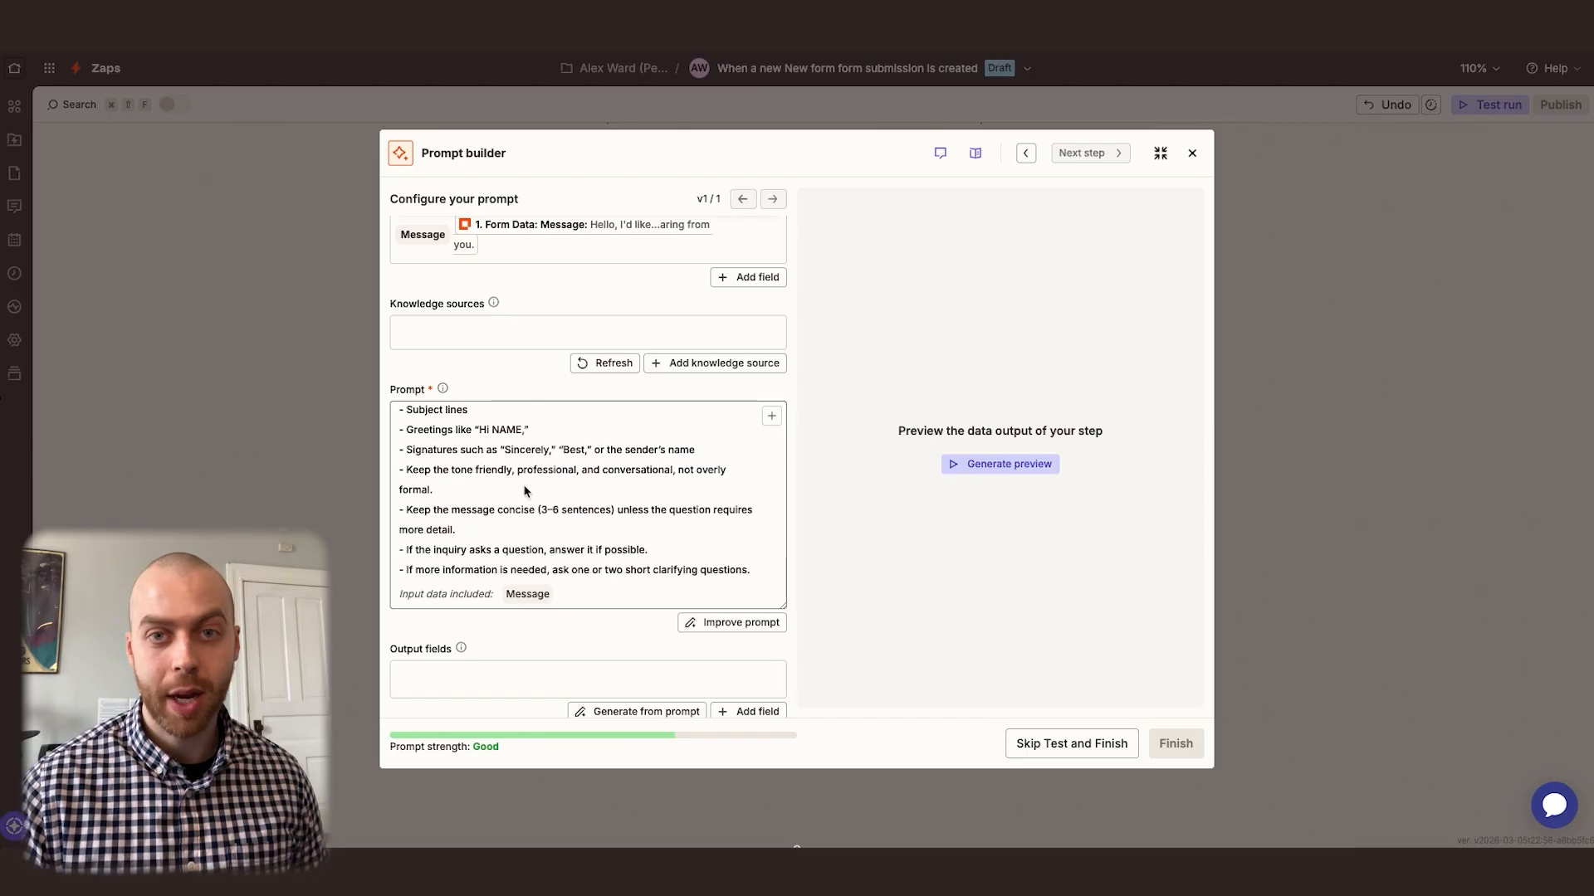
scroll(525, 491, down, 5)
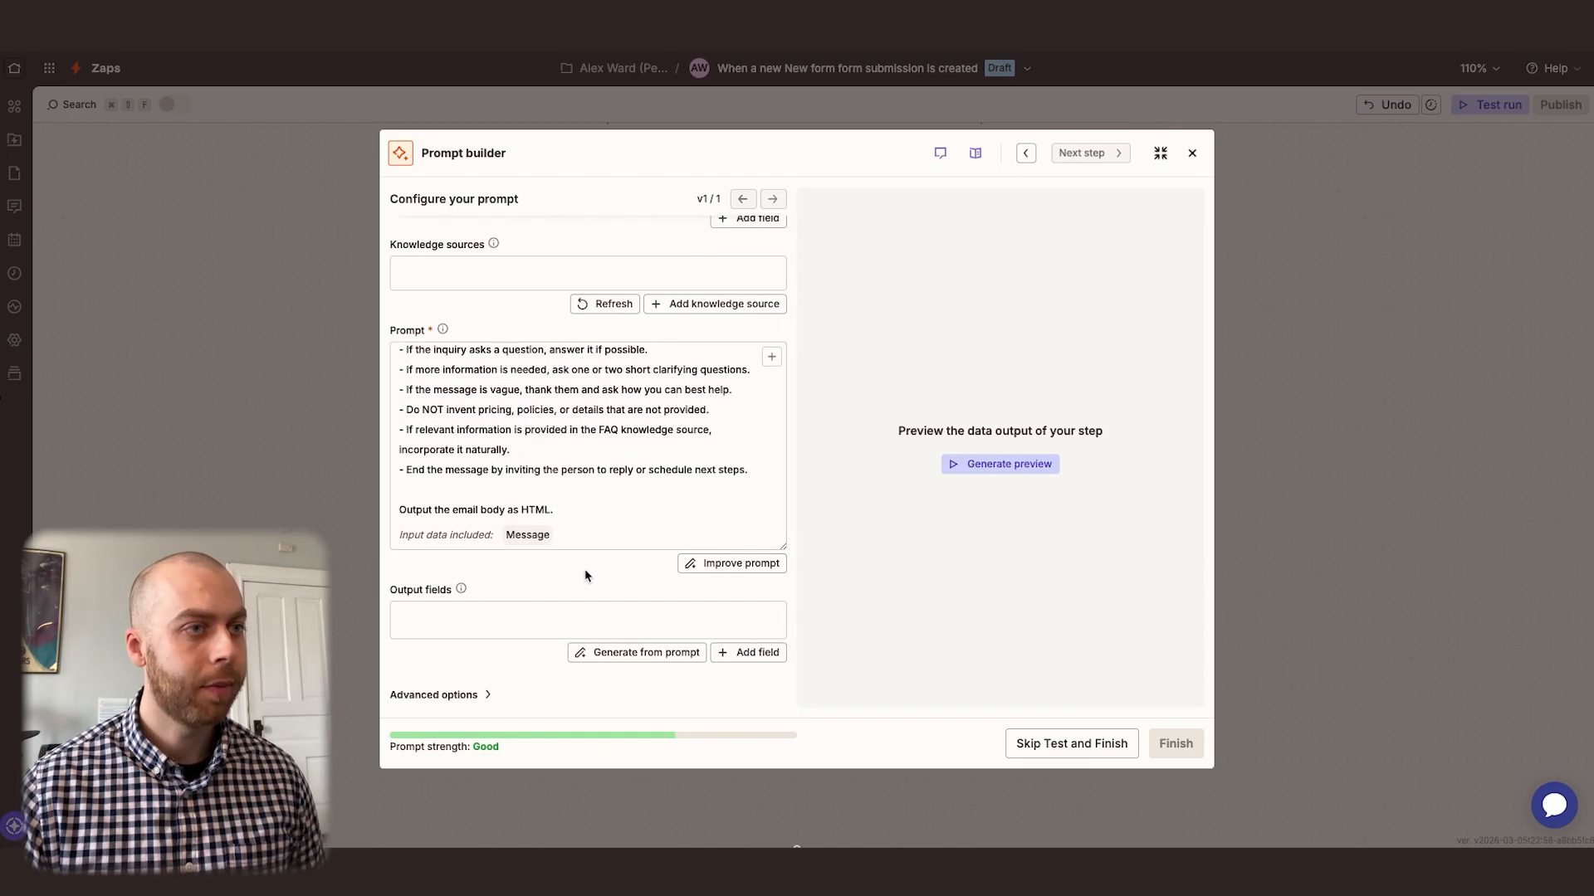
click(727, 654)
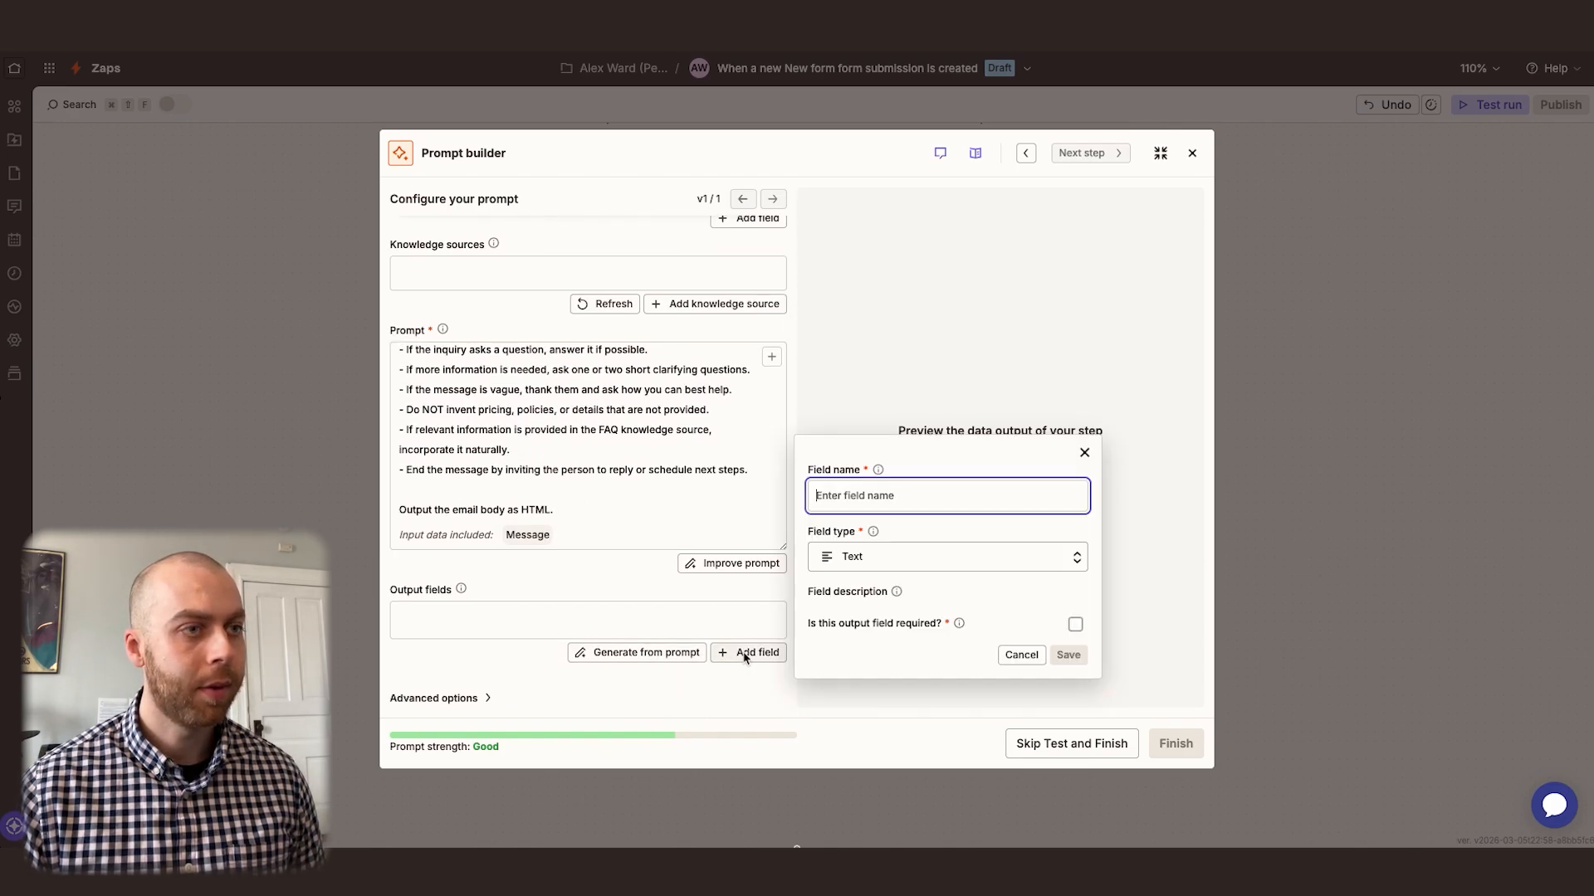
text(Email Body)
click(872, 531)
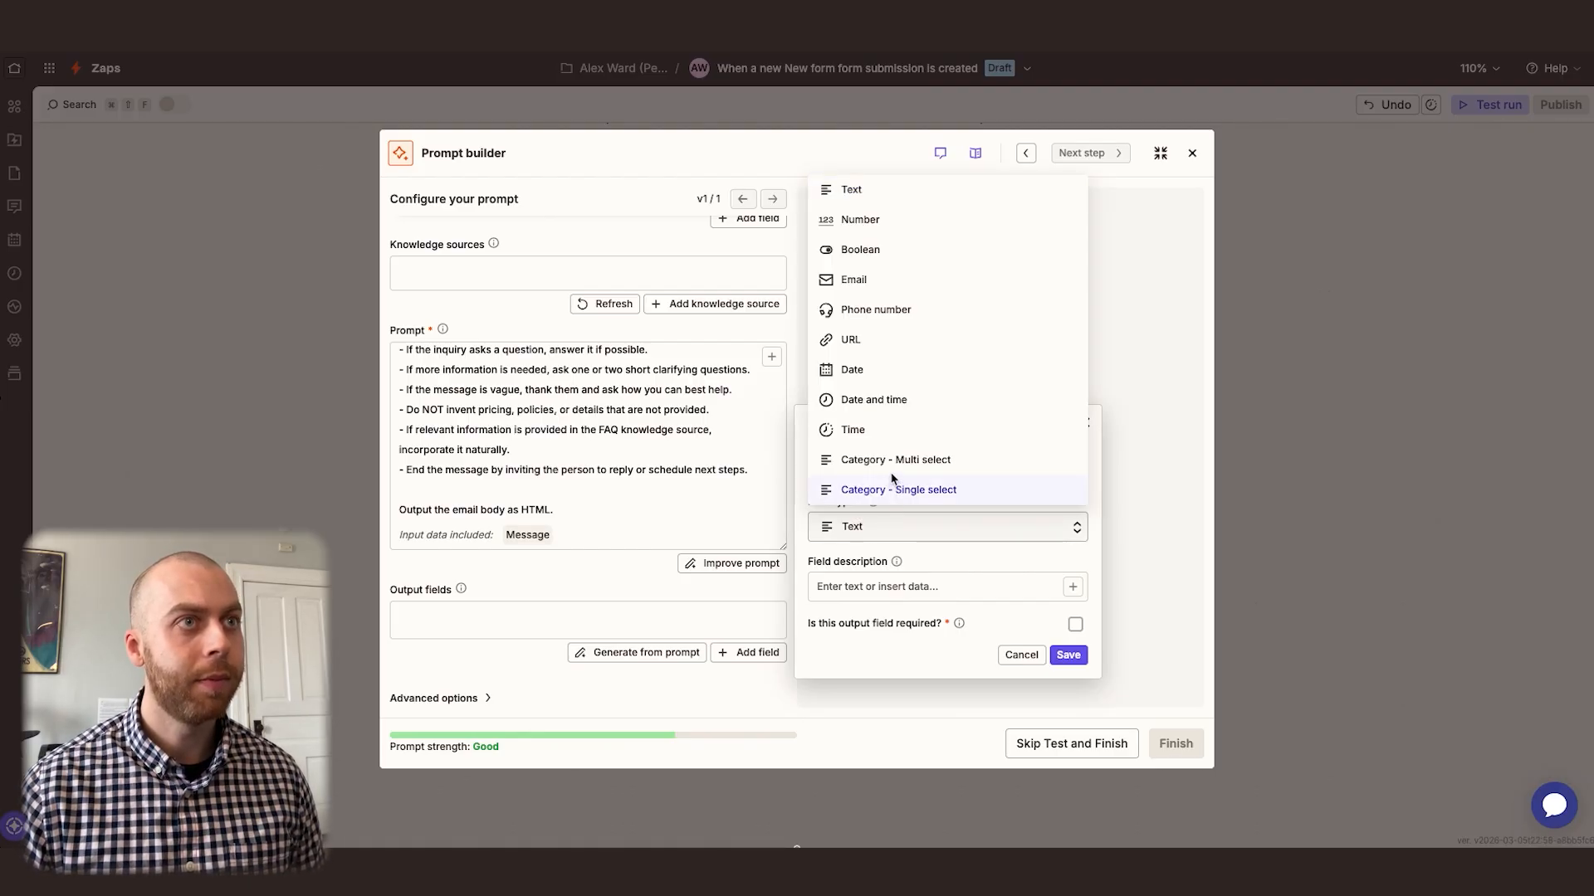
click(884, 202)
click(1075, 624)
click(894, 589)
text(Body of the email)
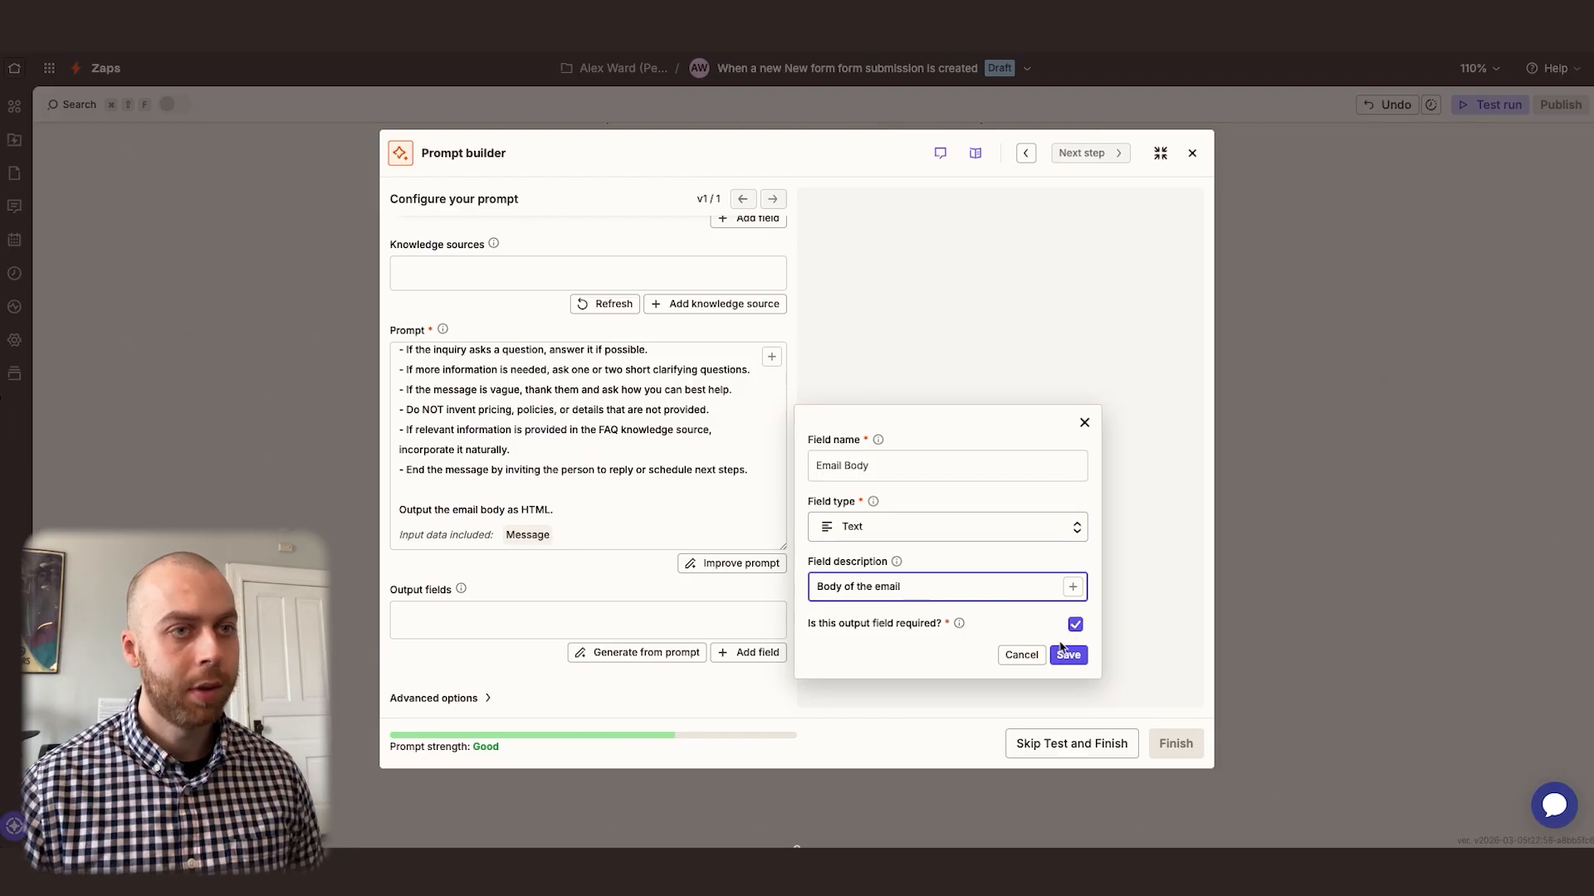
click(1068, 655)
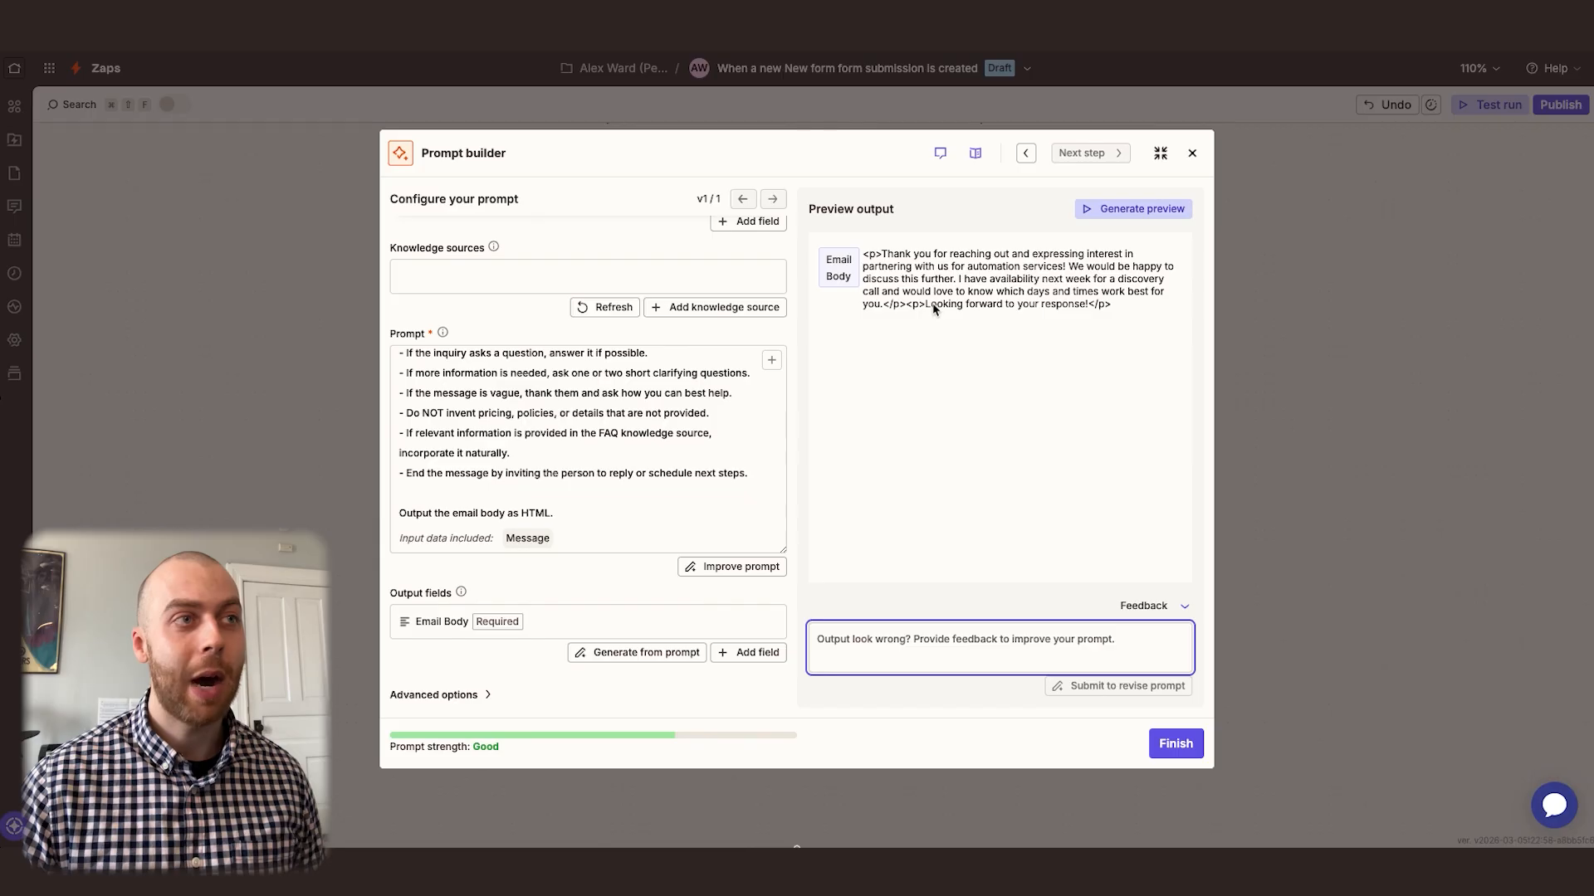
Choose Google Docs as the prompt's knowledge source and switch to the blank FAQs document in Google Docs
scroll(722, 399, up, 10)
scroll(656, 448, down, 5)
scroll(531, 448, up, 4)
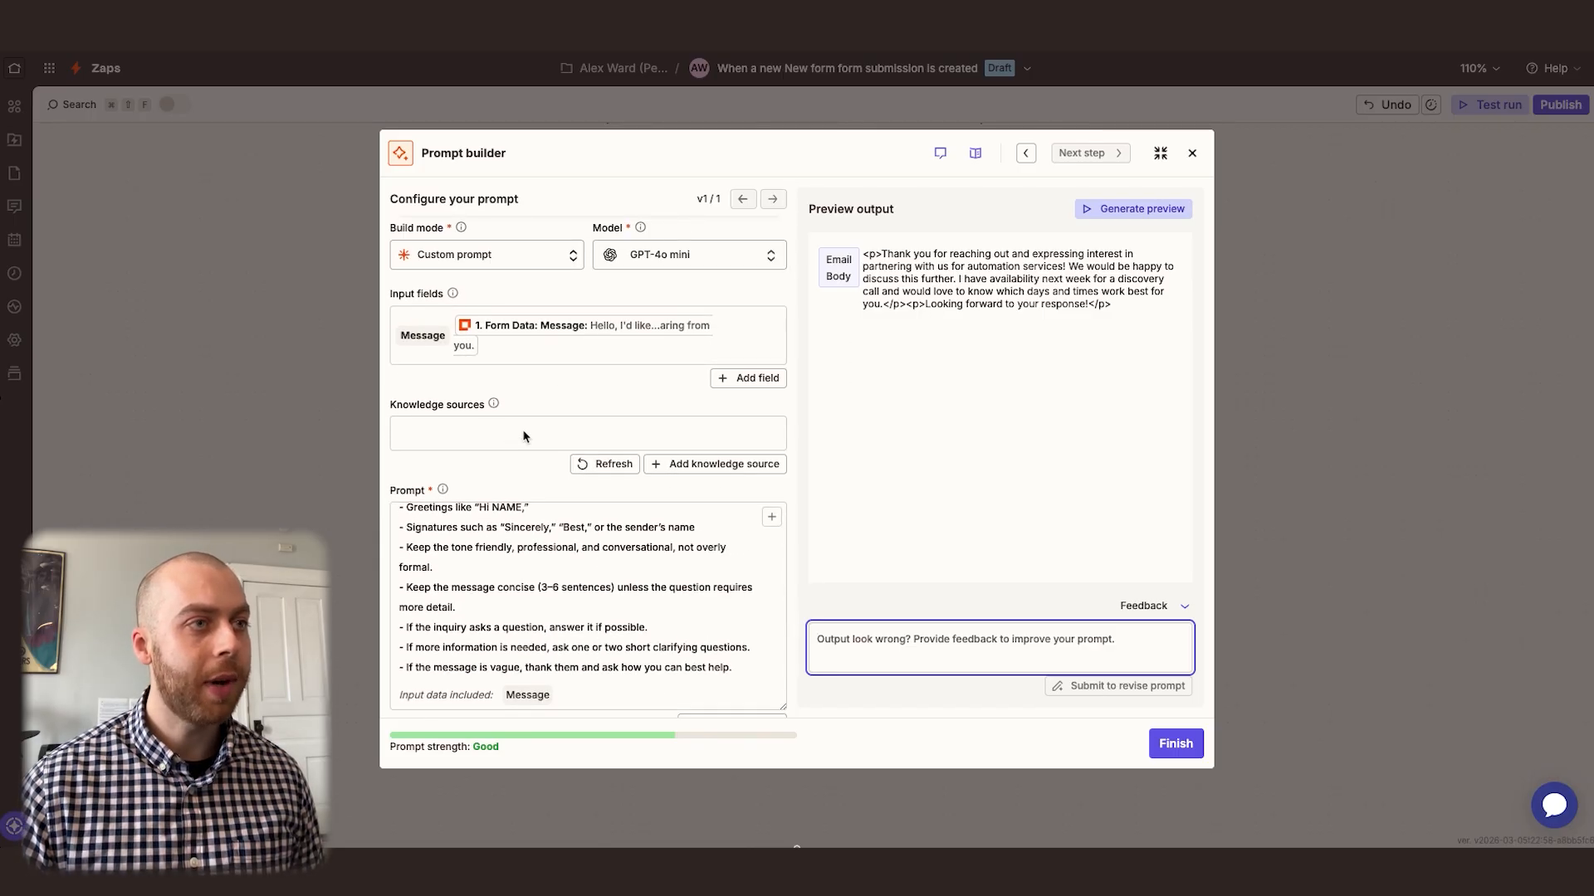
click(701, 468)
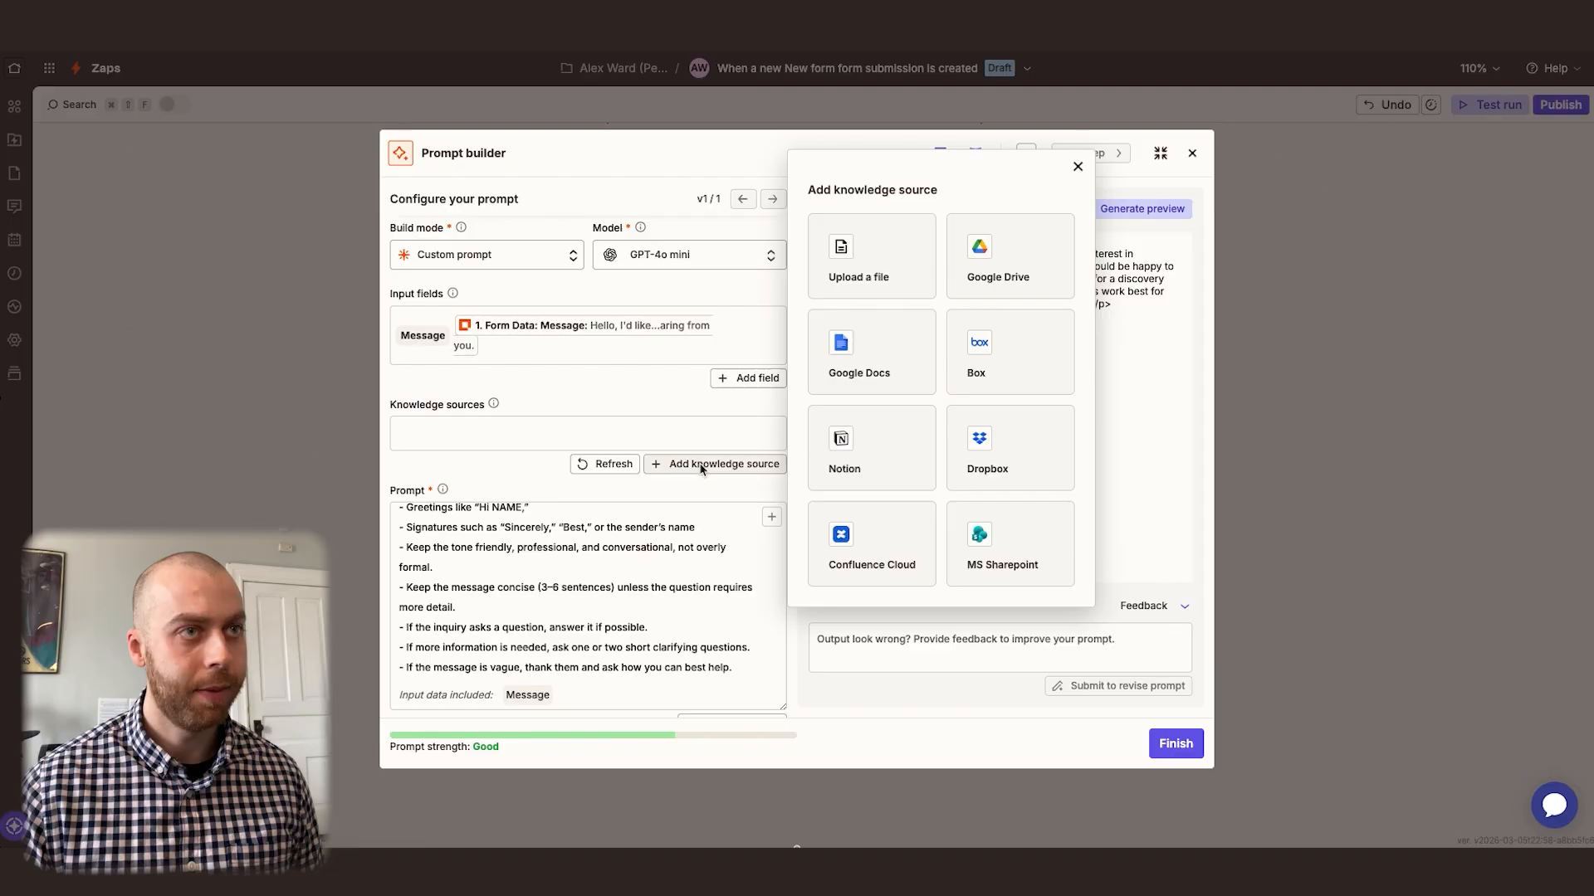
click(876, 357)
click(1100, 581)
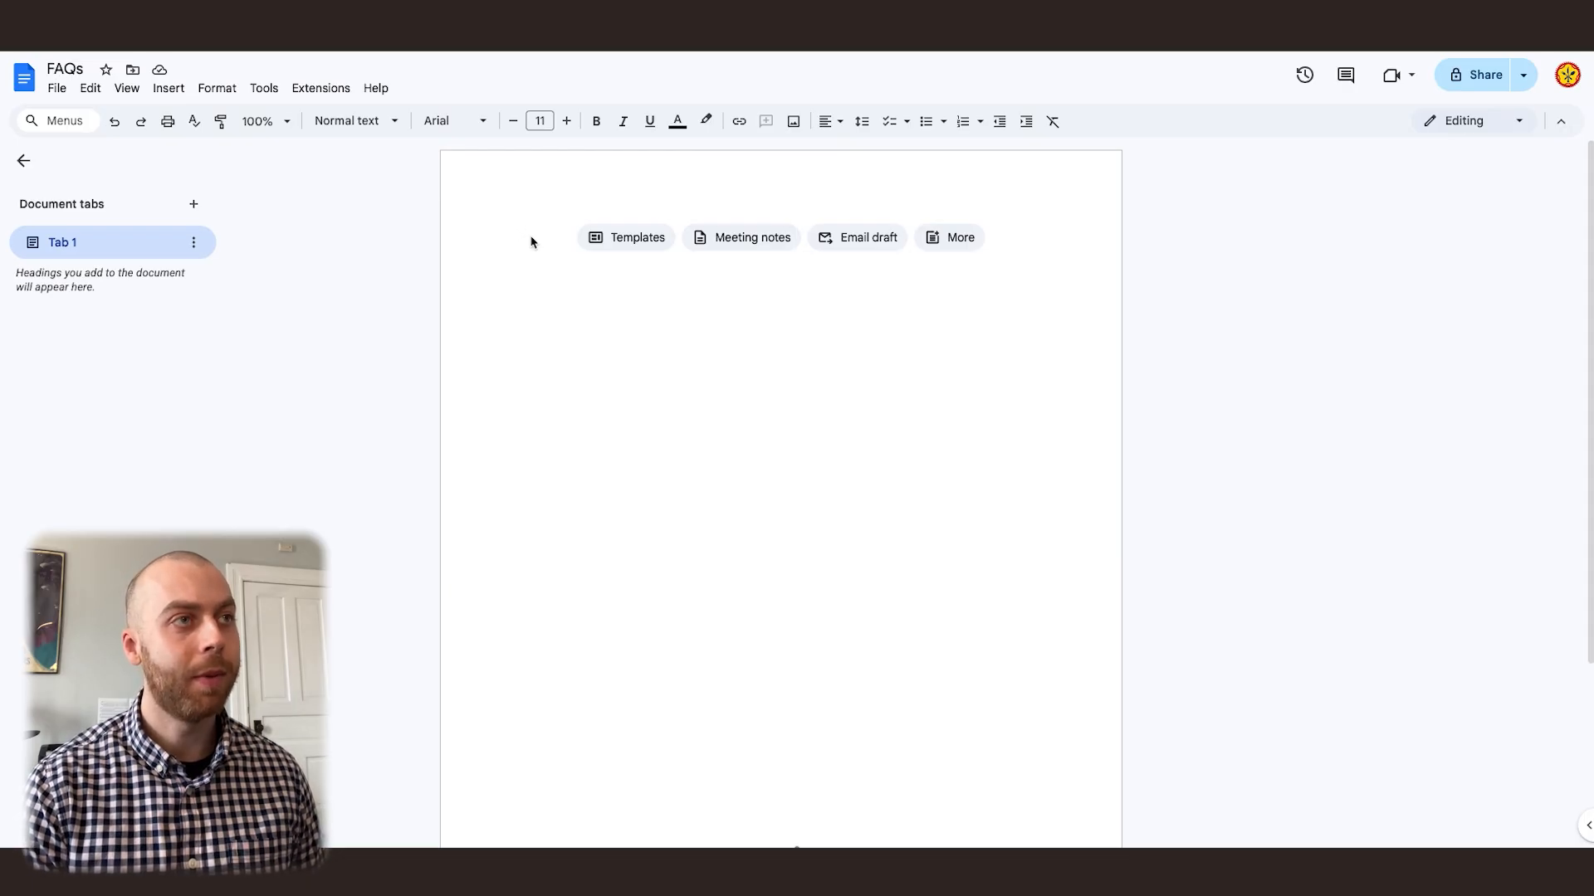
Write "Question: How do your partnerships work?" as the first line of the FAQs document
text(How do your partn)
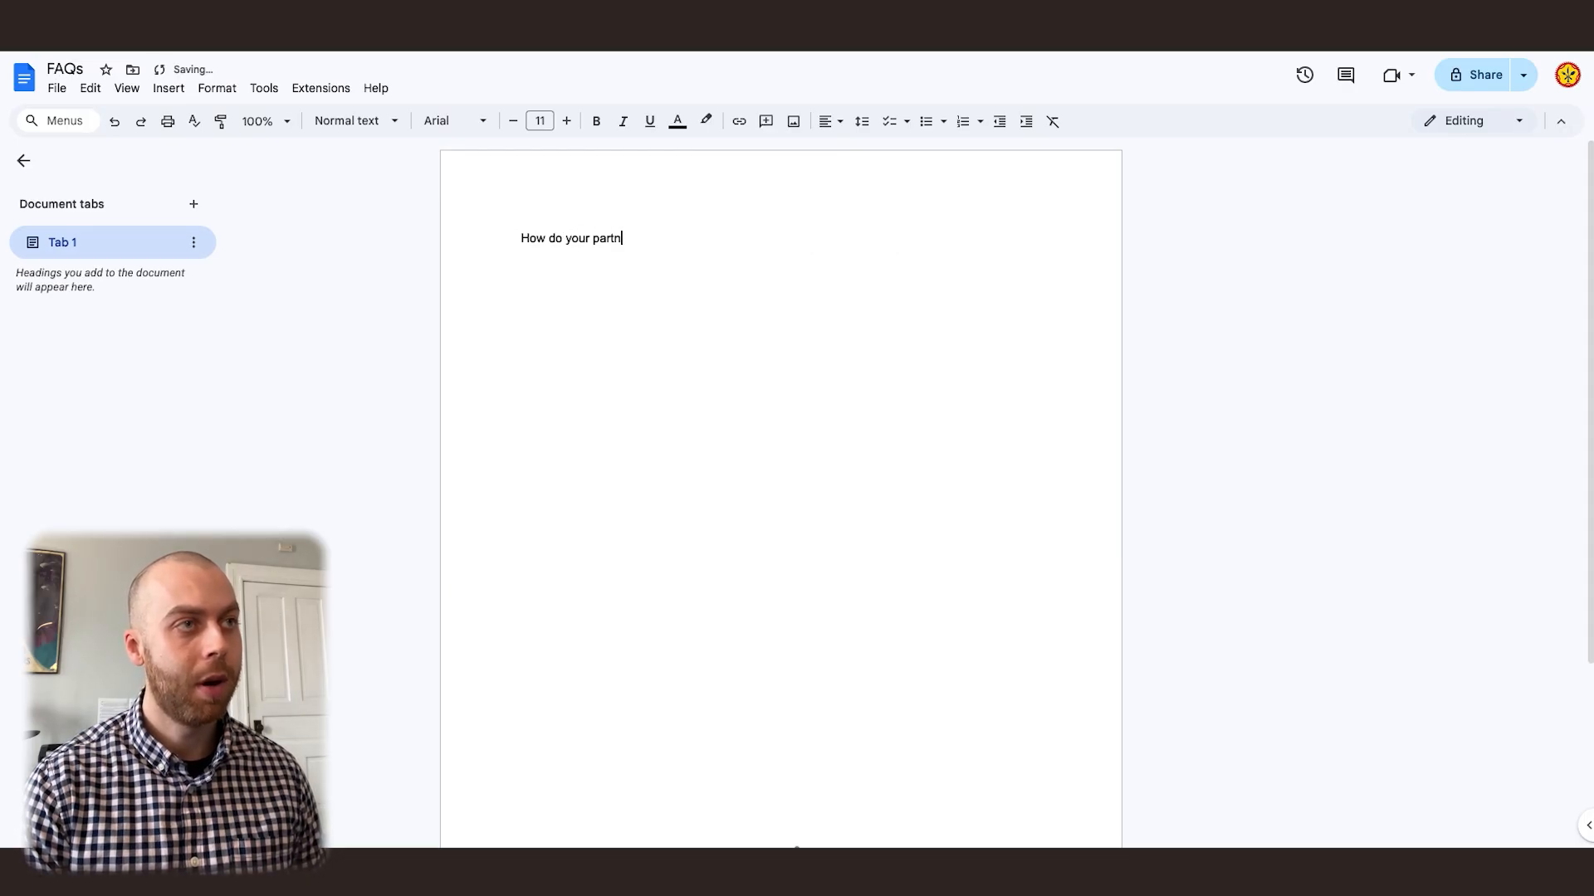
text(erships work?)
key(Return)
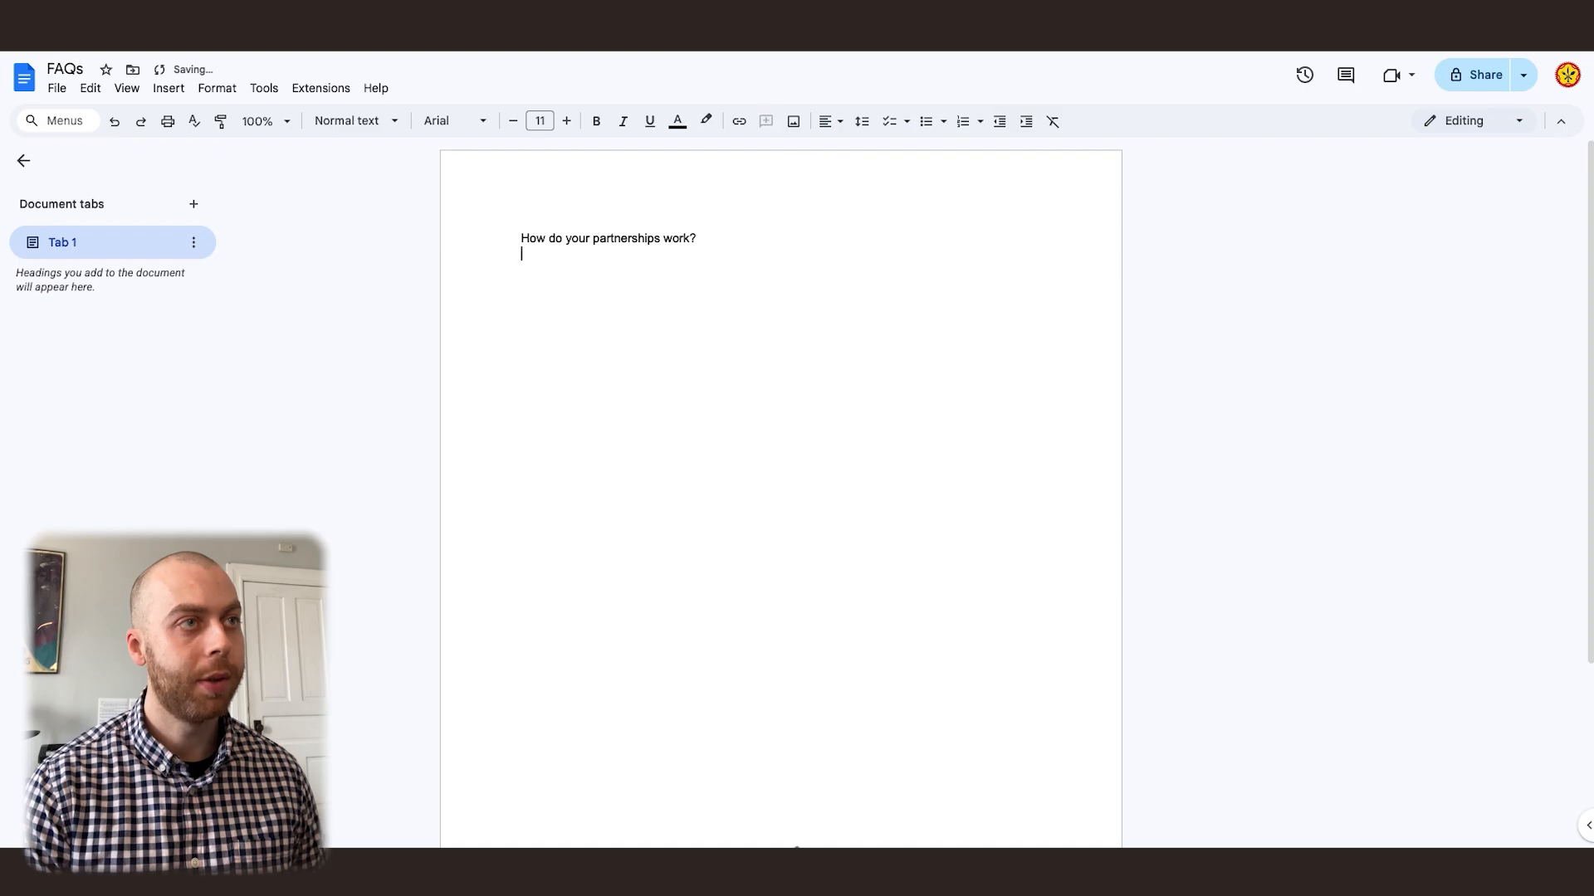
click(520, 238)
text(Question:)
Add the line "Answer: We work on a project basis." below the question in the FAQs document
click(503, 264)
text(Answer: We )
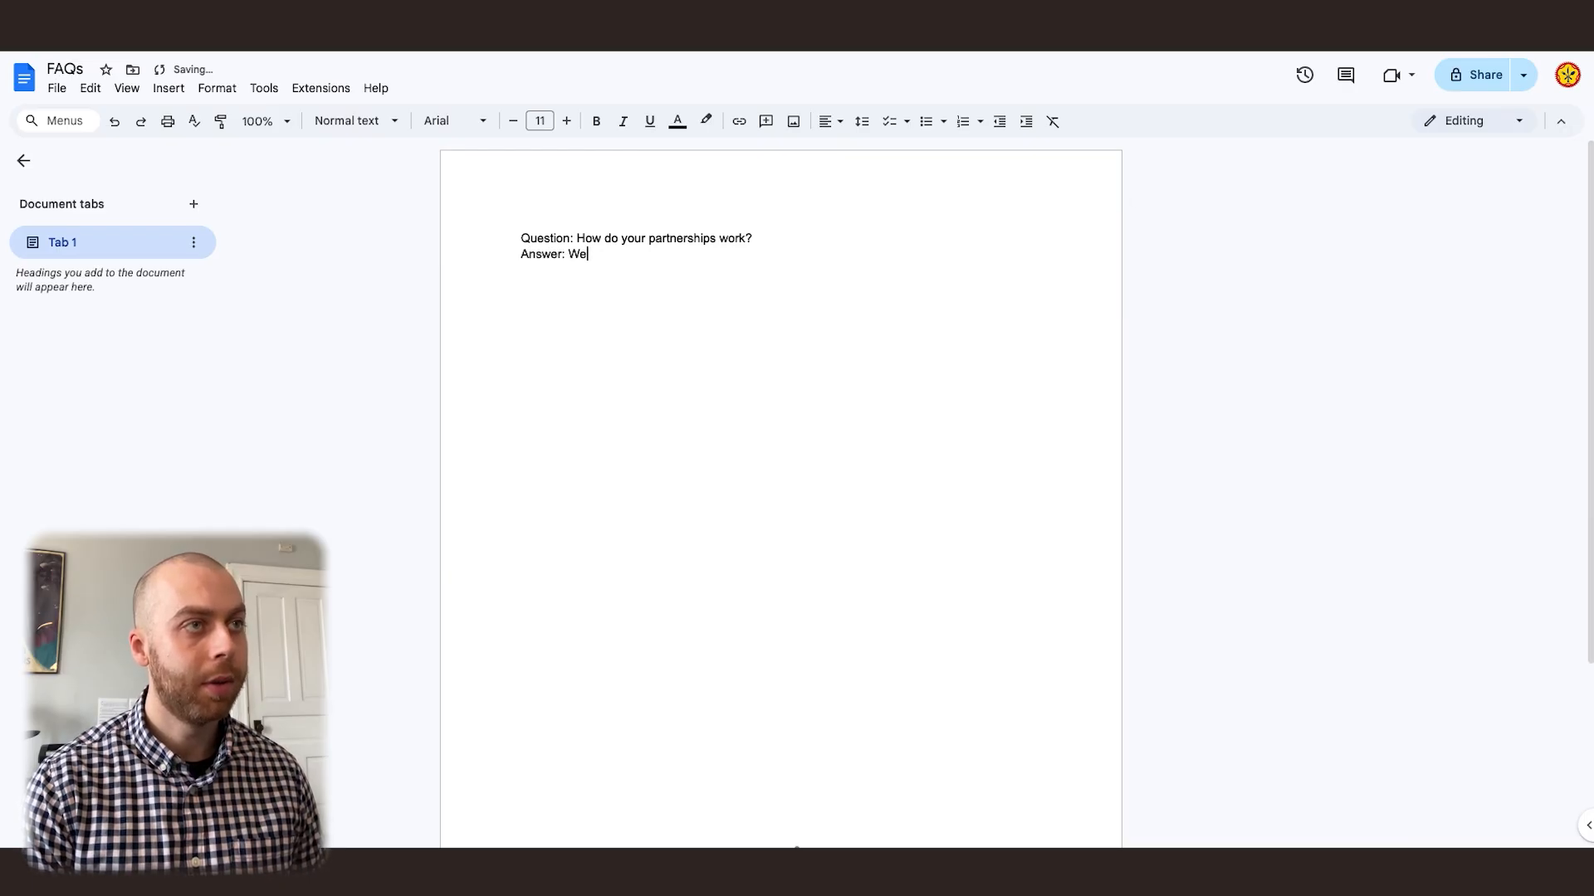
text(work on a project basis.)
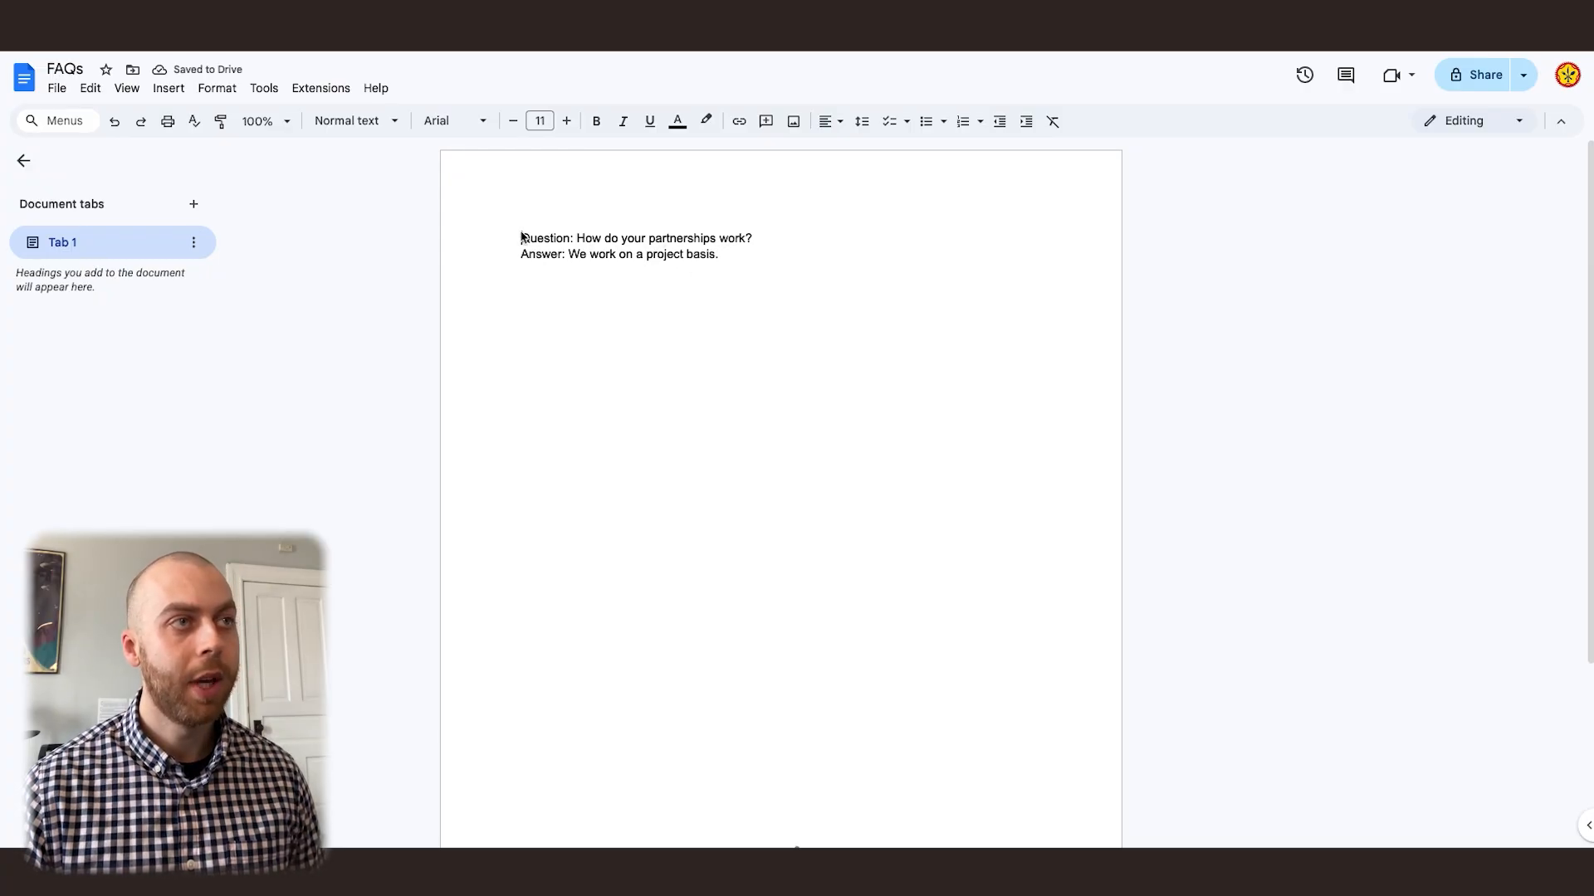
double_click(731, 259)
key(Return)
key(Return)
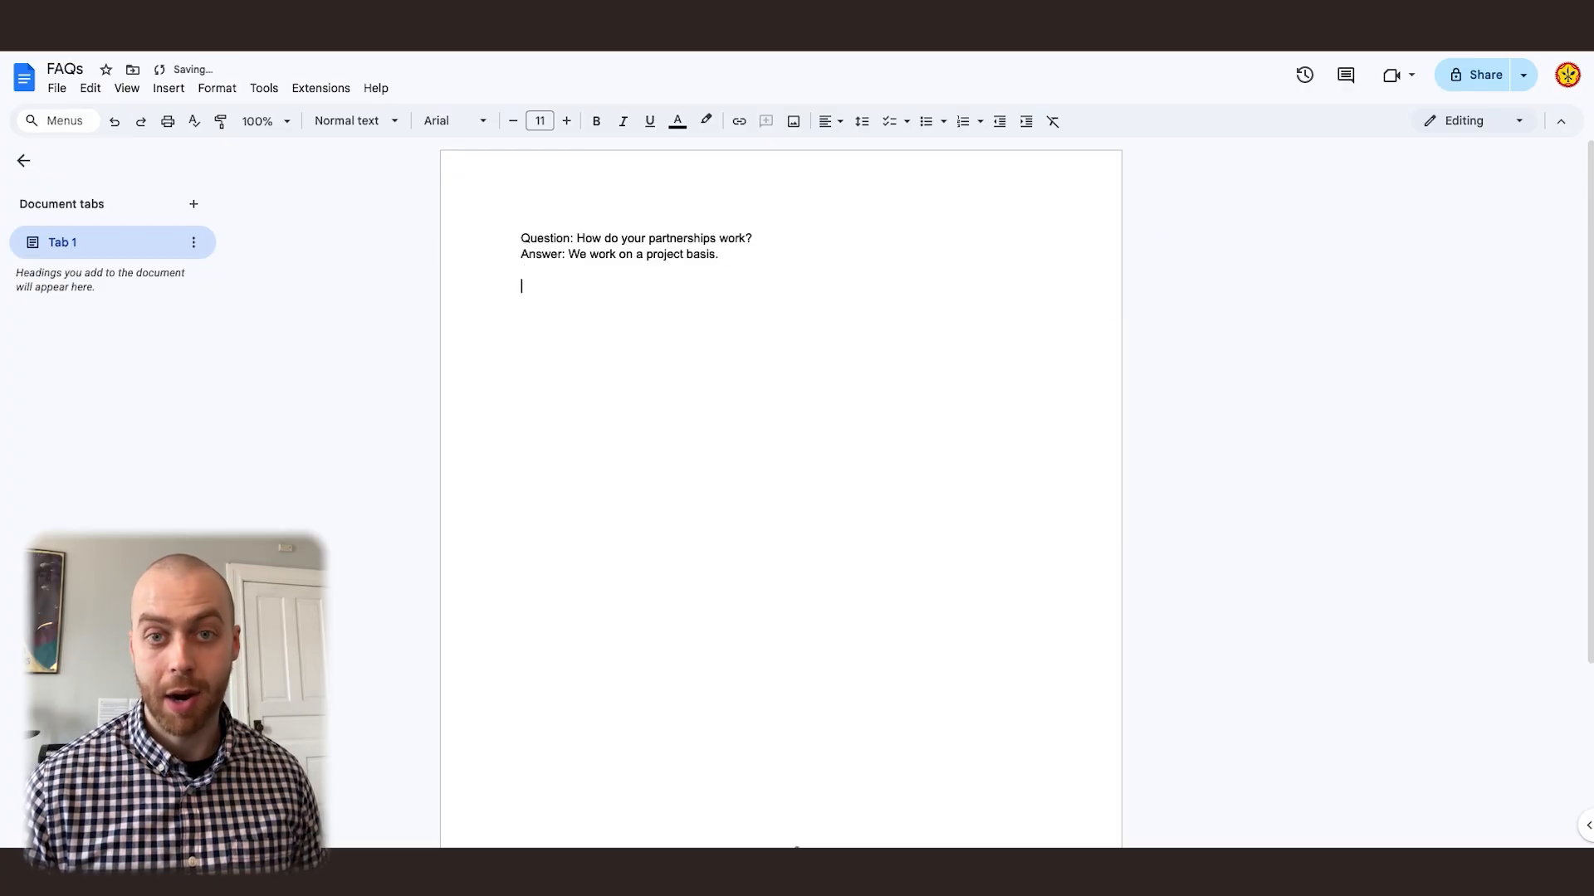
key(BackSpace)
key(BackSpace)
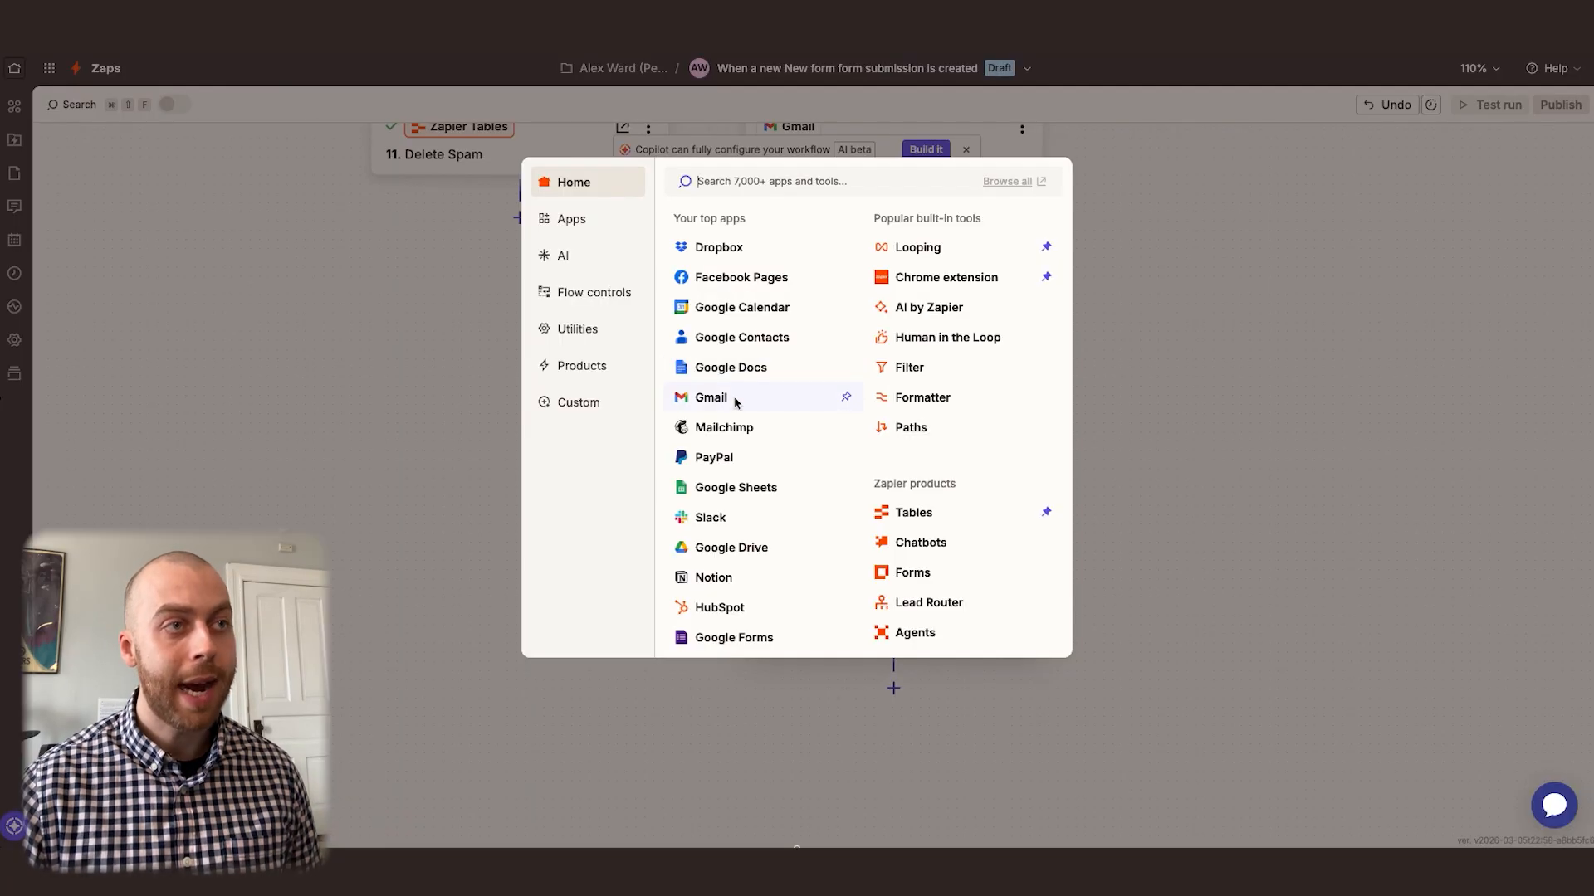
Return to the Zap and add a Gmail step after Write Draft with the action event Create Draft Reply
click(734, 402)
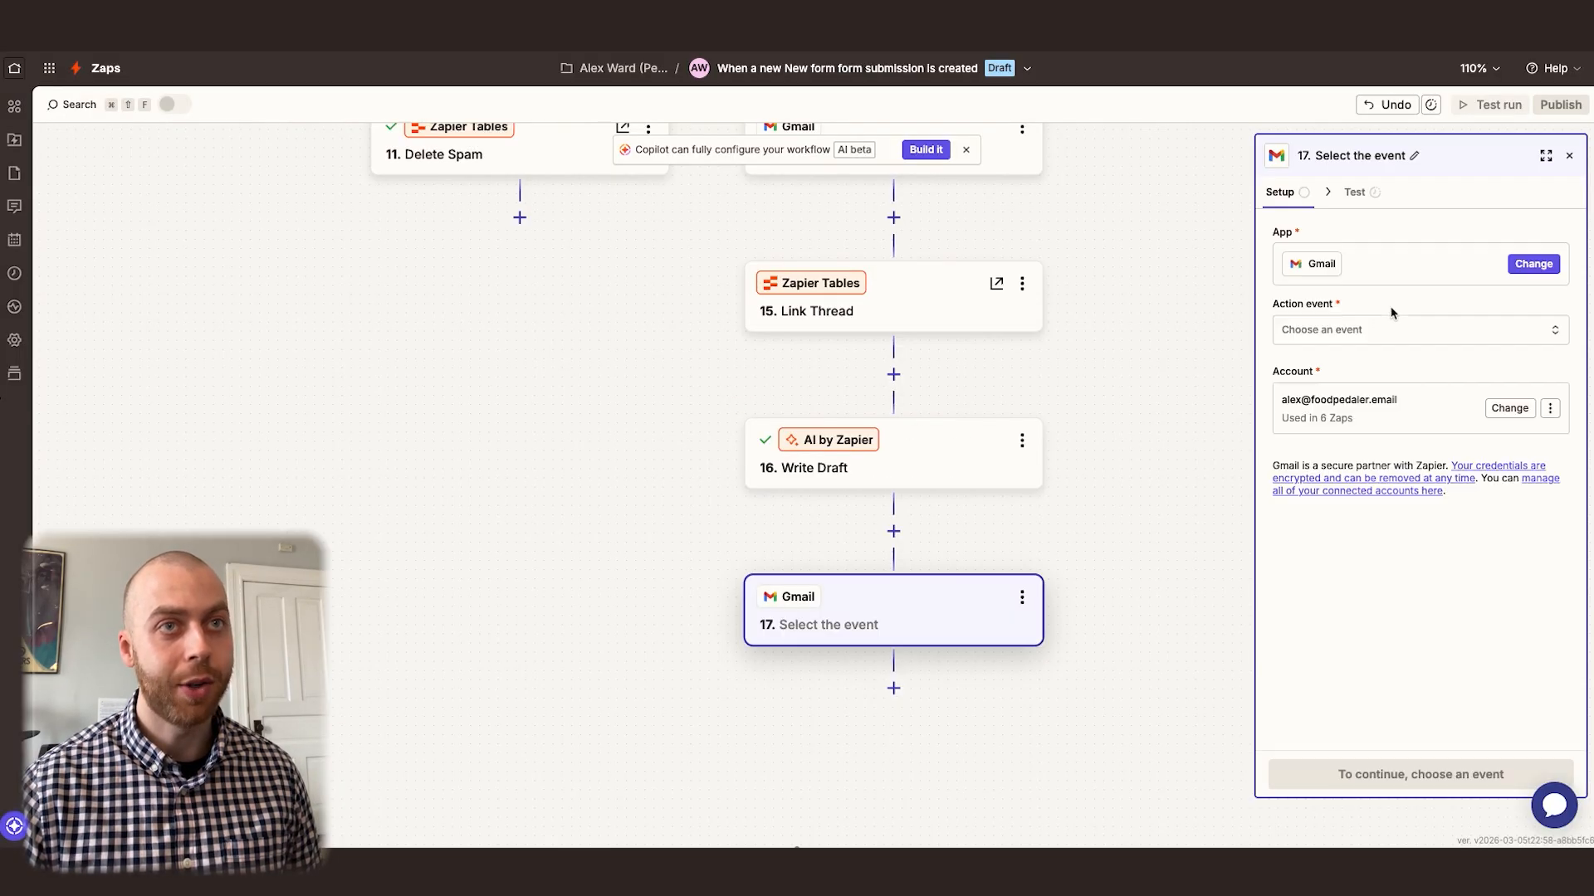
click(1350, 332)
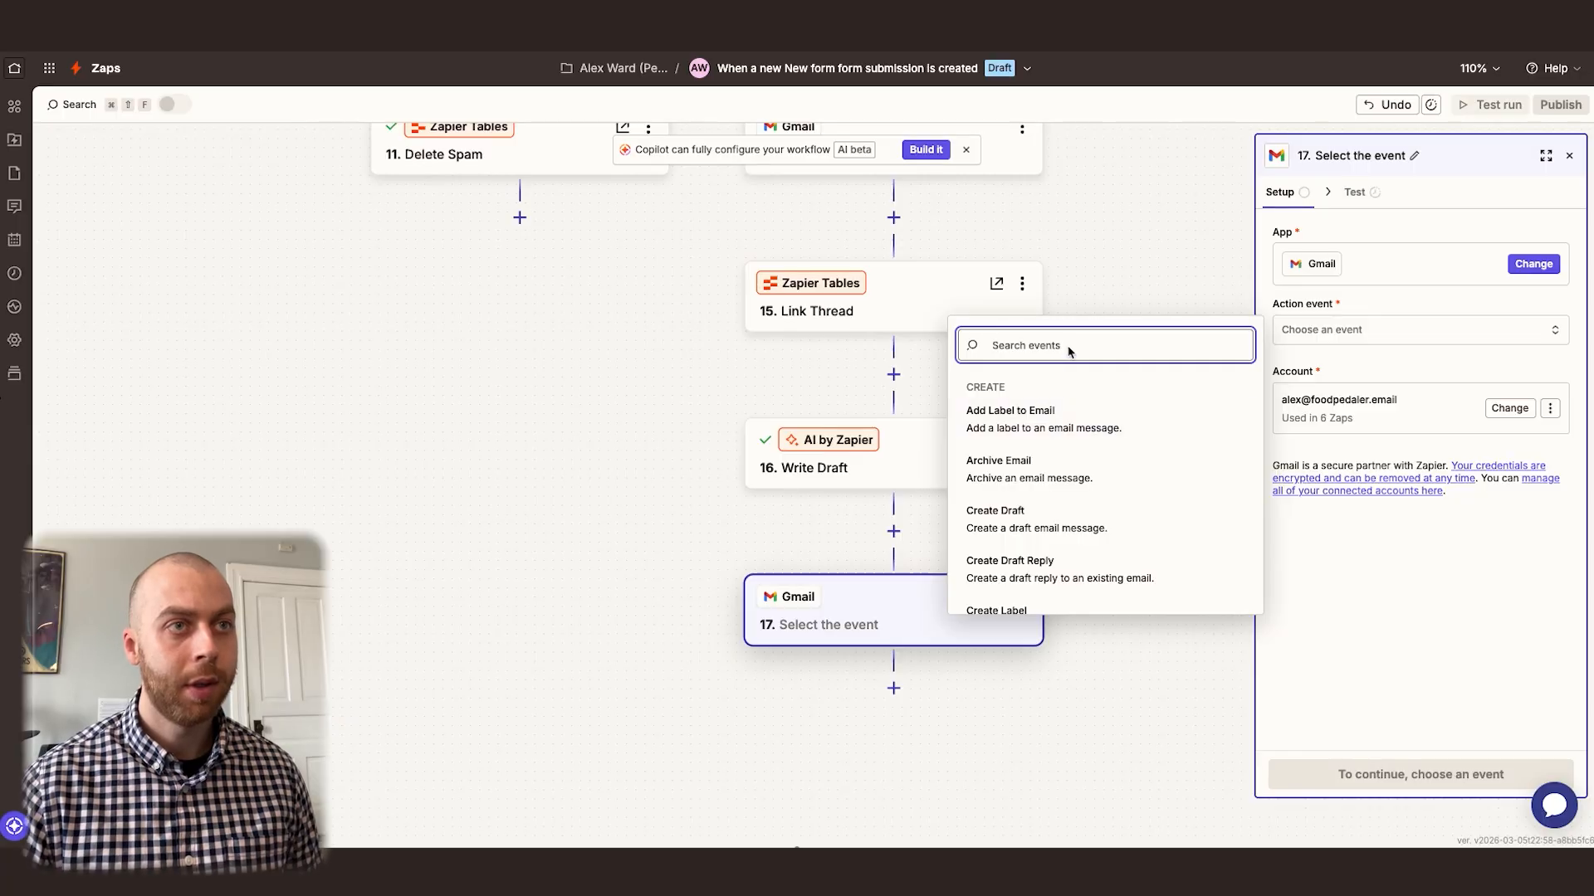
text(draft)
click(1059, 465)
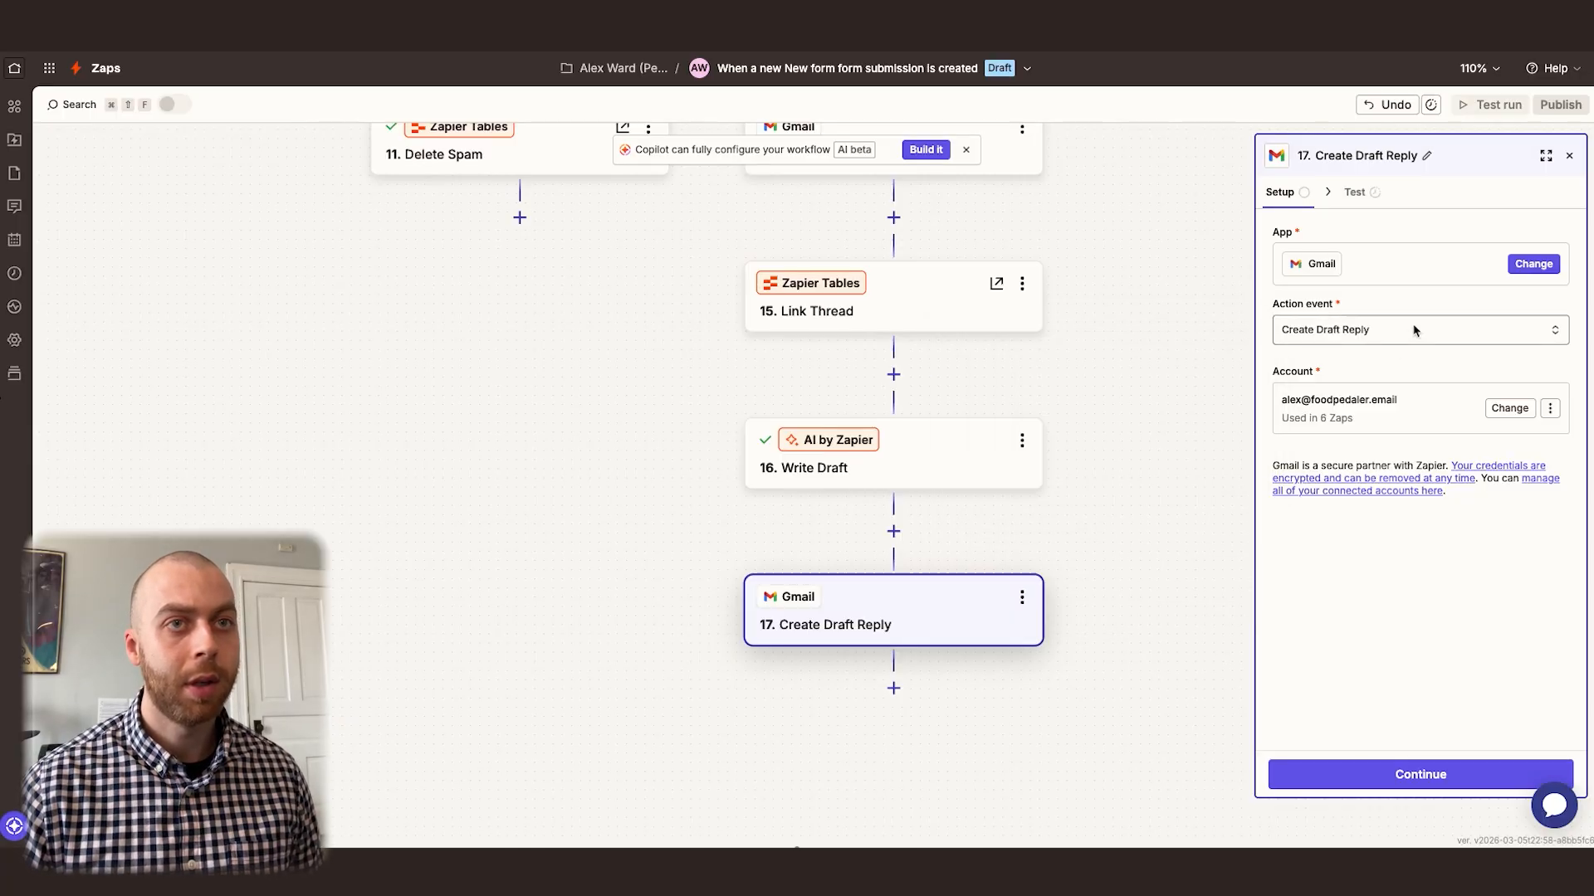
Map the draft reply's Thread to the Send Email in Gmail Thread Id and To to the Check for Email Misspelling Email
click(1367, 193)
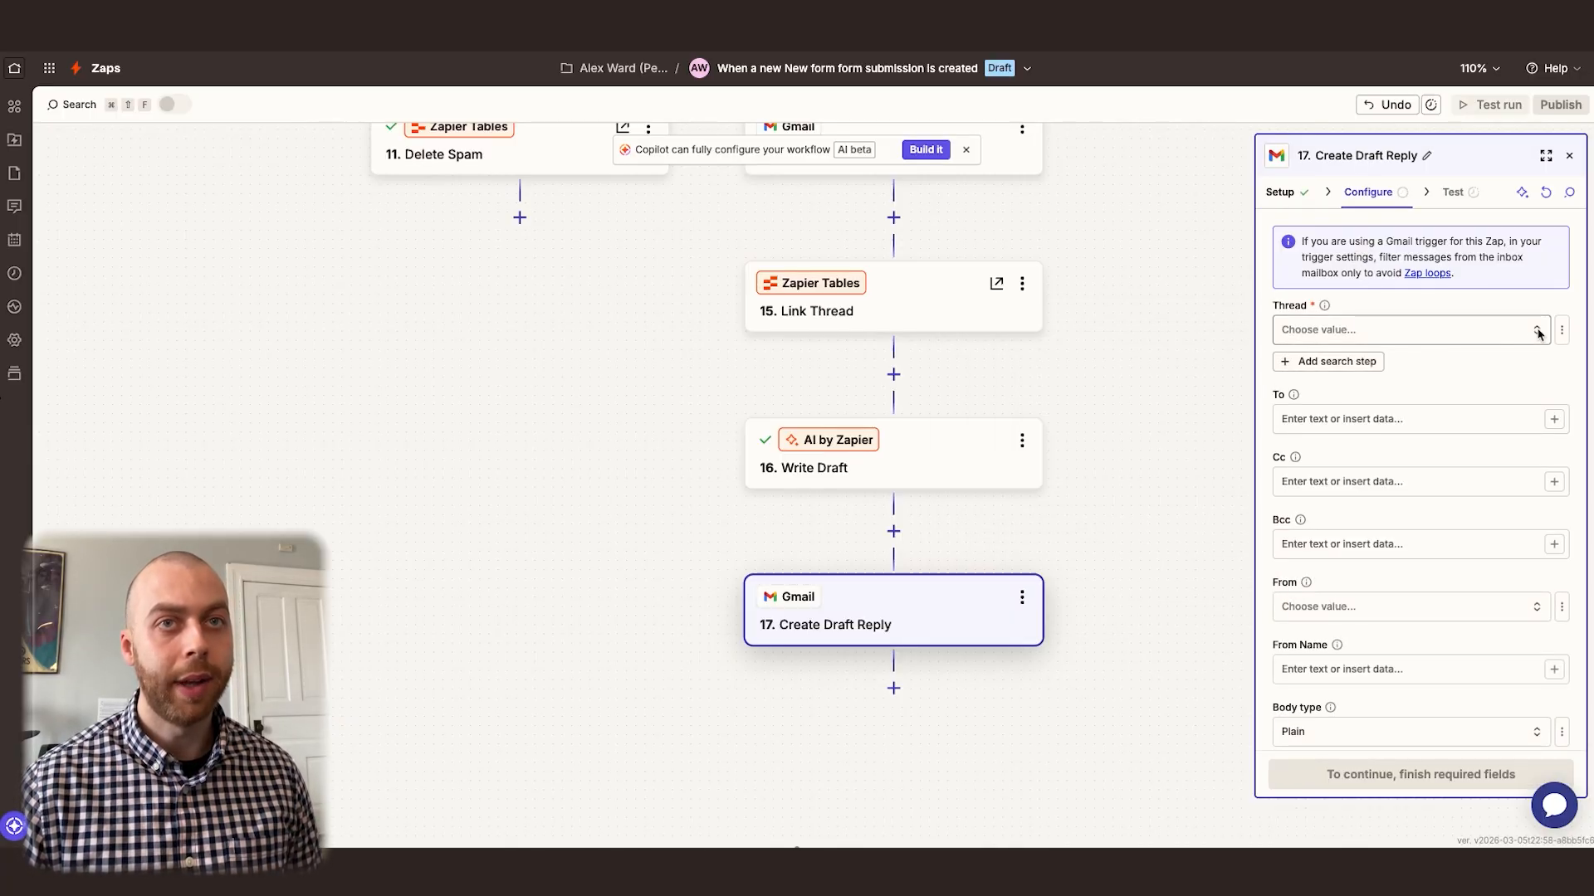
click(1562, 329)
click(1461, 413)
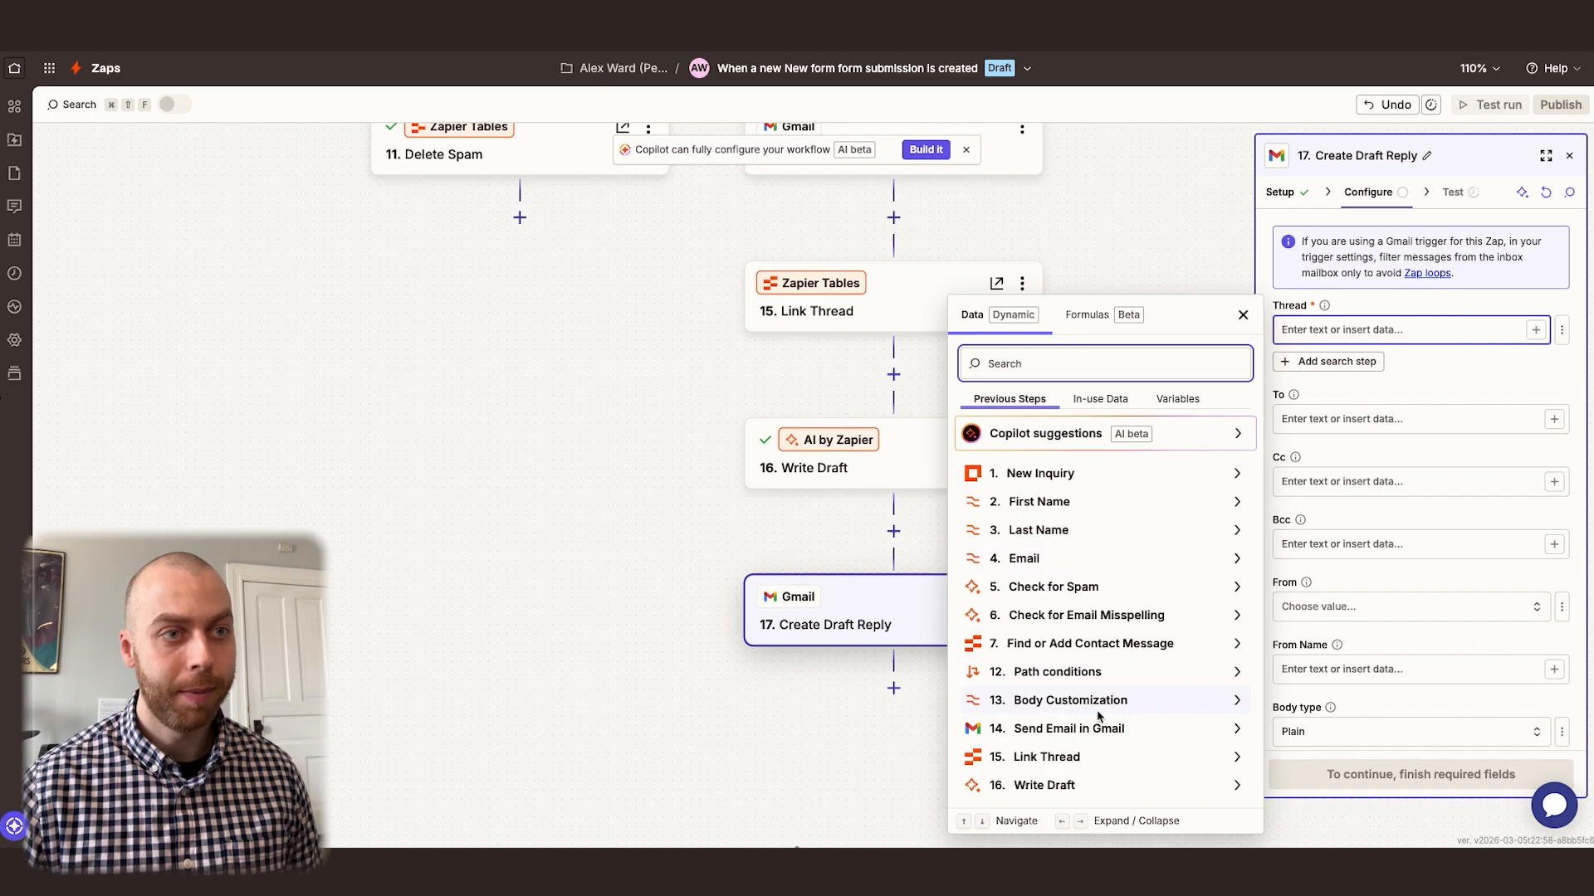
click(1088, 727)
click(1067, 722)
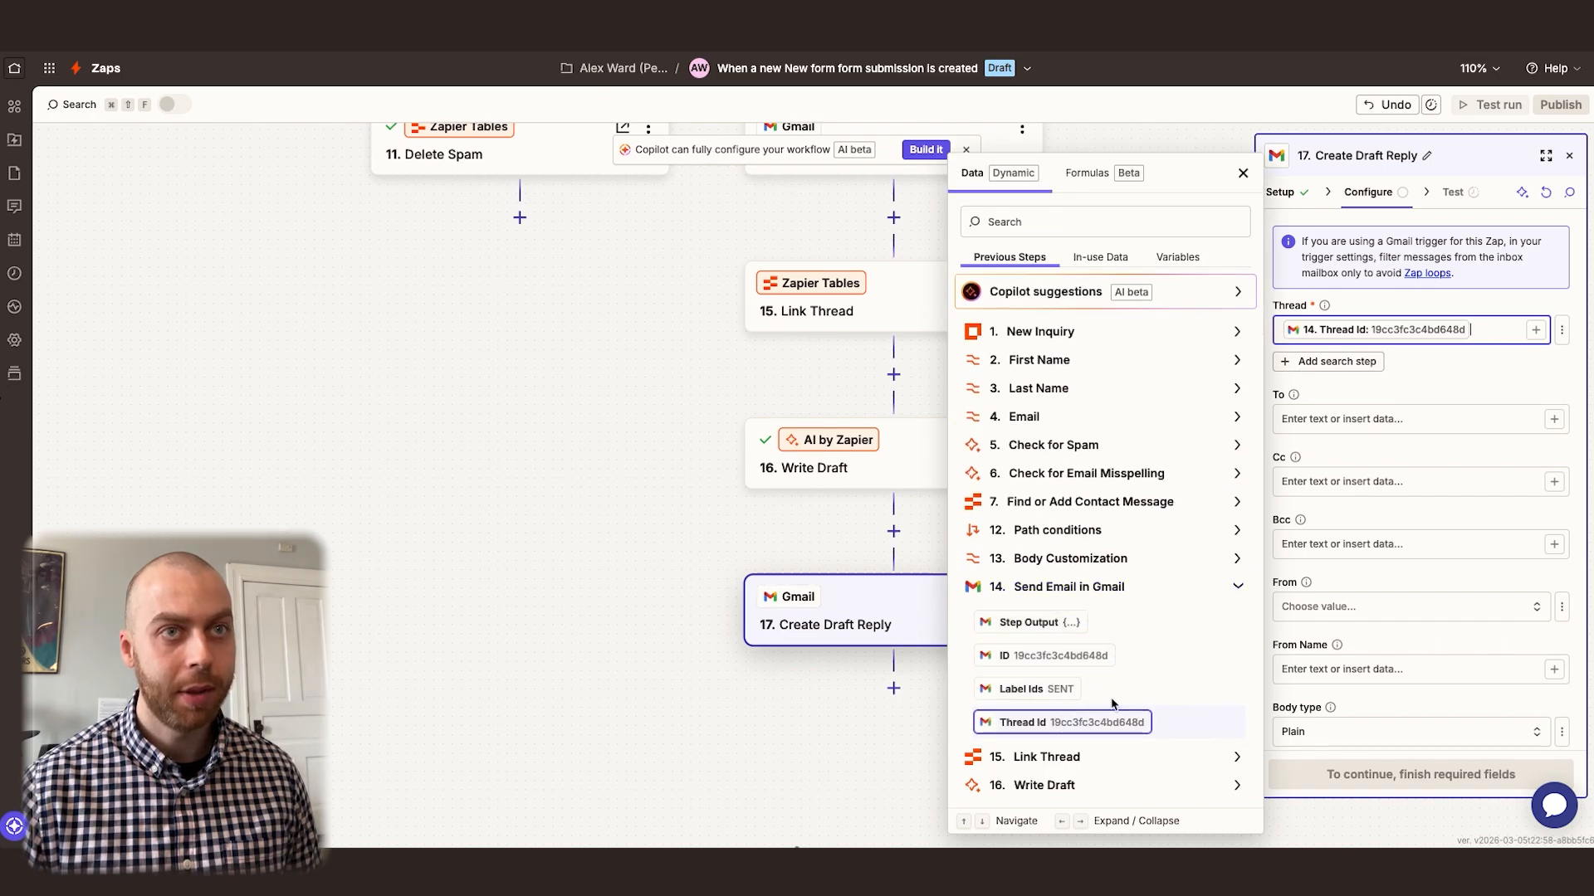
click(1366, 420)
text(/)
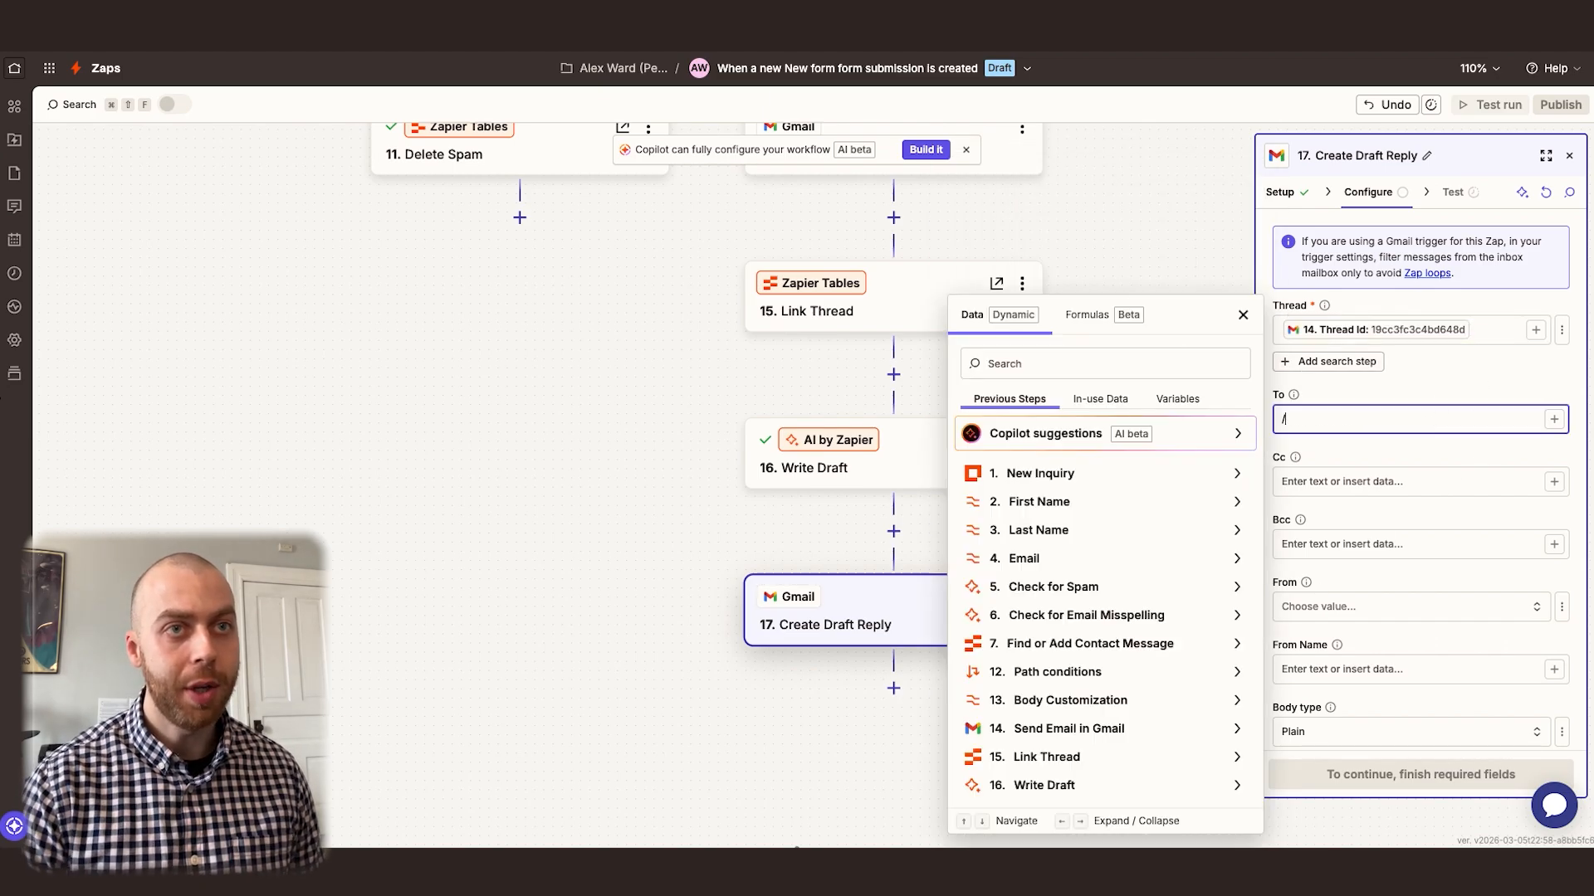
click(1084, 615)
click(1085, 605)
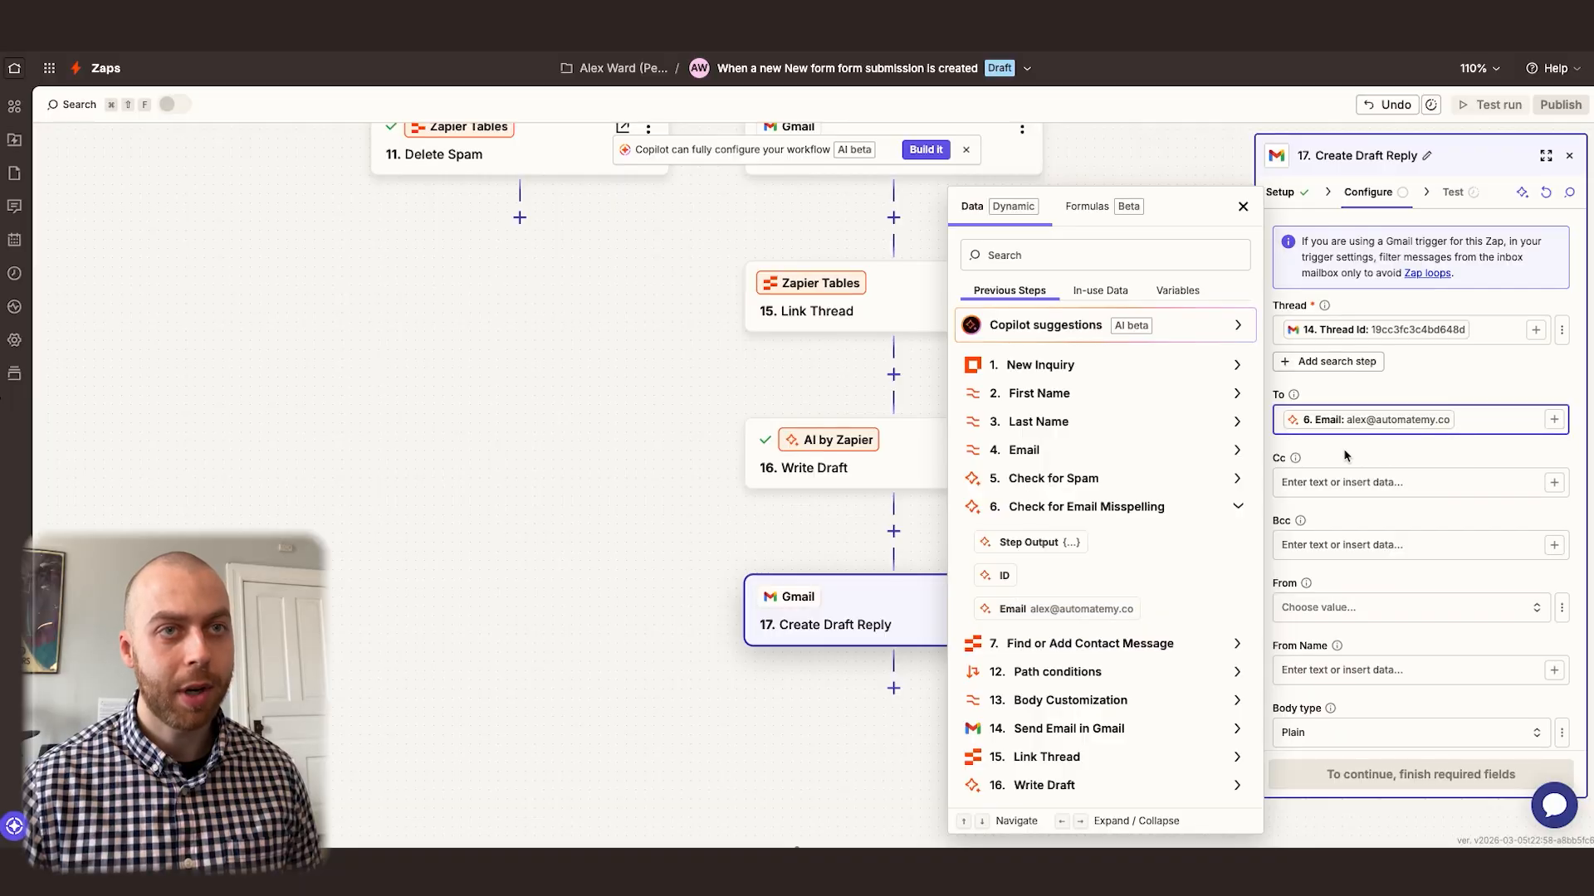
Set the draft reply's From to the connected Gmail address and its From Name to "Company Team"
scroll(1340, 581, down, 1)
click(1360, 562)
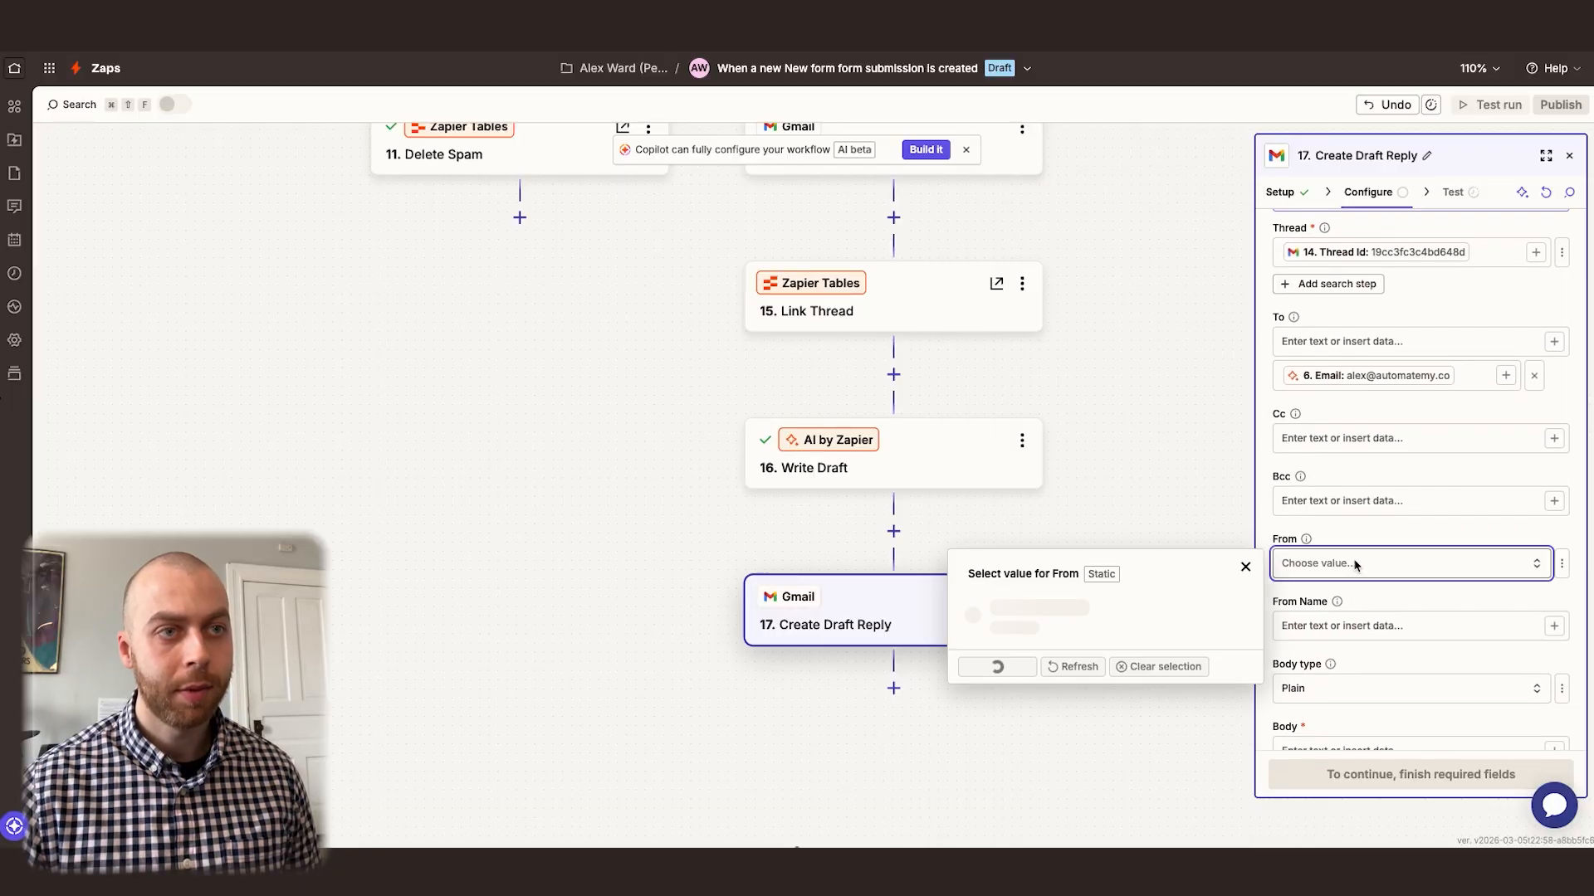
click(1037, 608)
scroll(1341, 531, down, 1)
click(1340, 515)
text(Company Team)
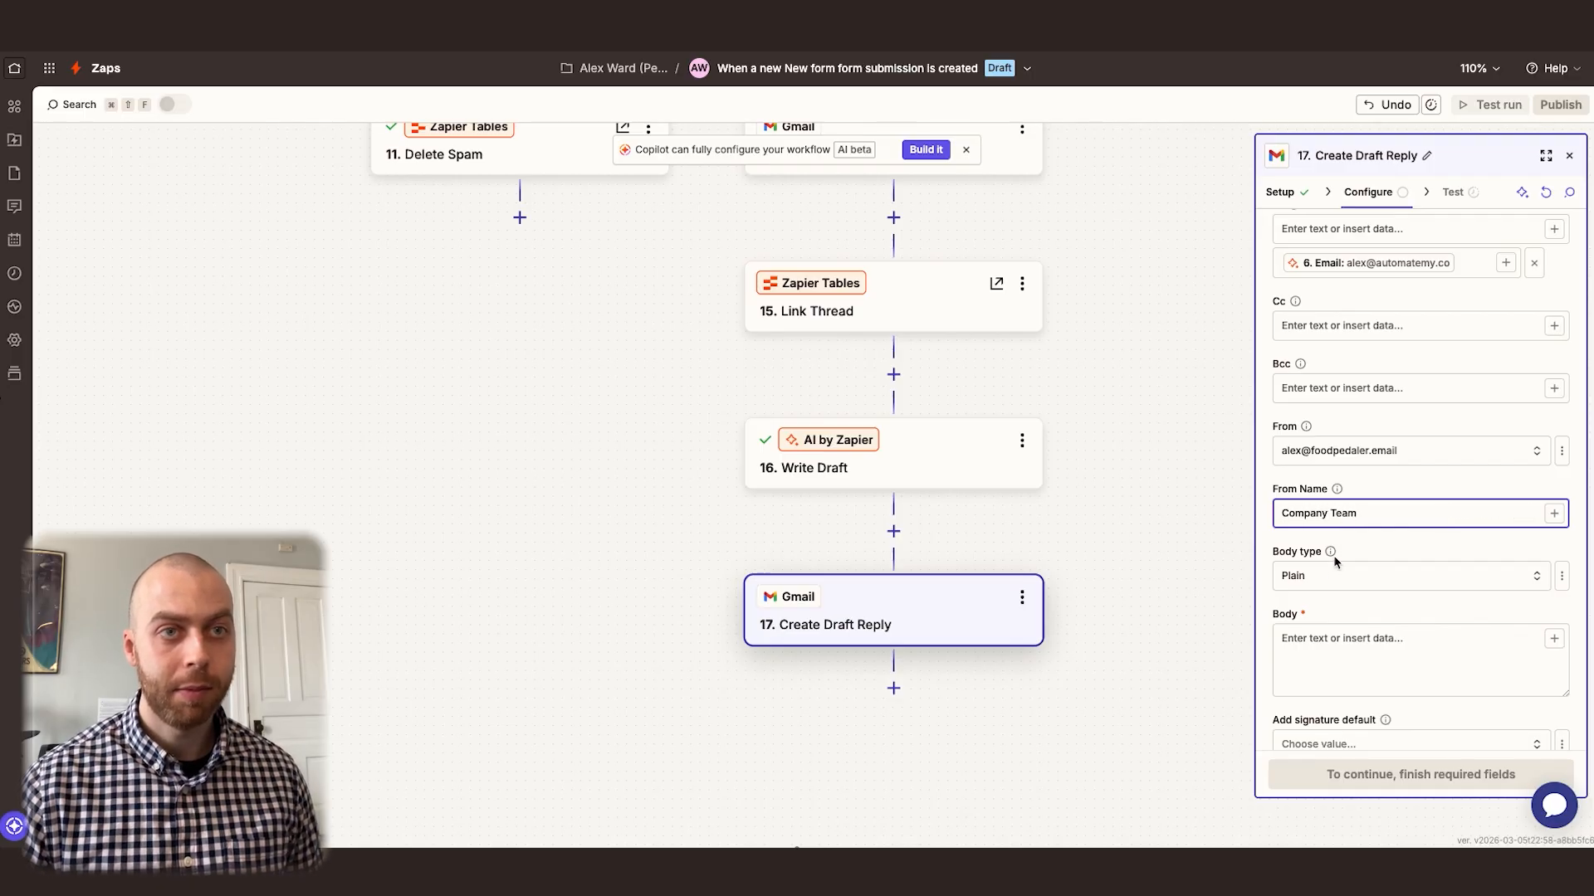
Set the Body type to Html and start the Body with "Hi", the First Name step's Output and a comma
click(1328, 576)
click(1061, 662)
scroll(1314, 525, down, 2)
click(1313, 520)
text(Hi /)
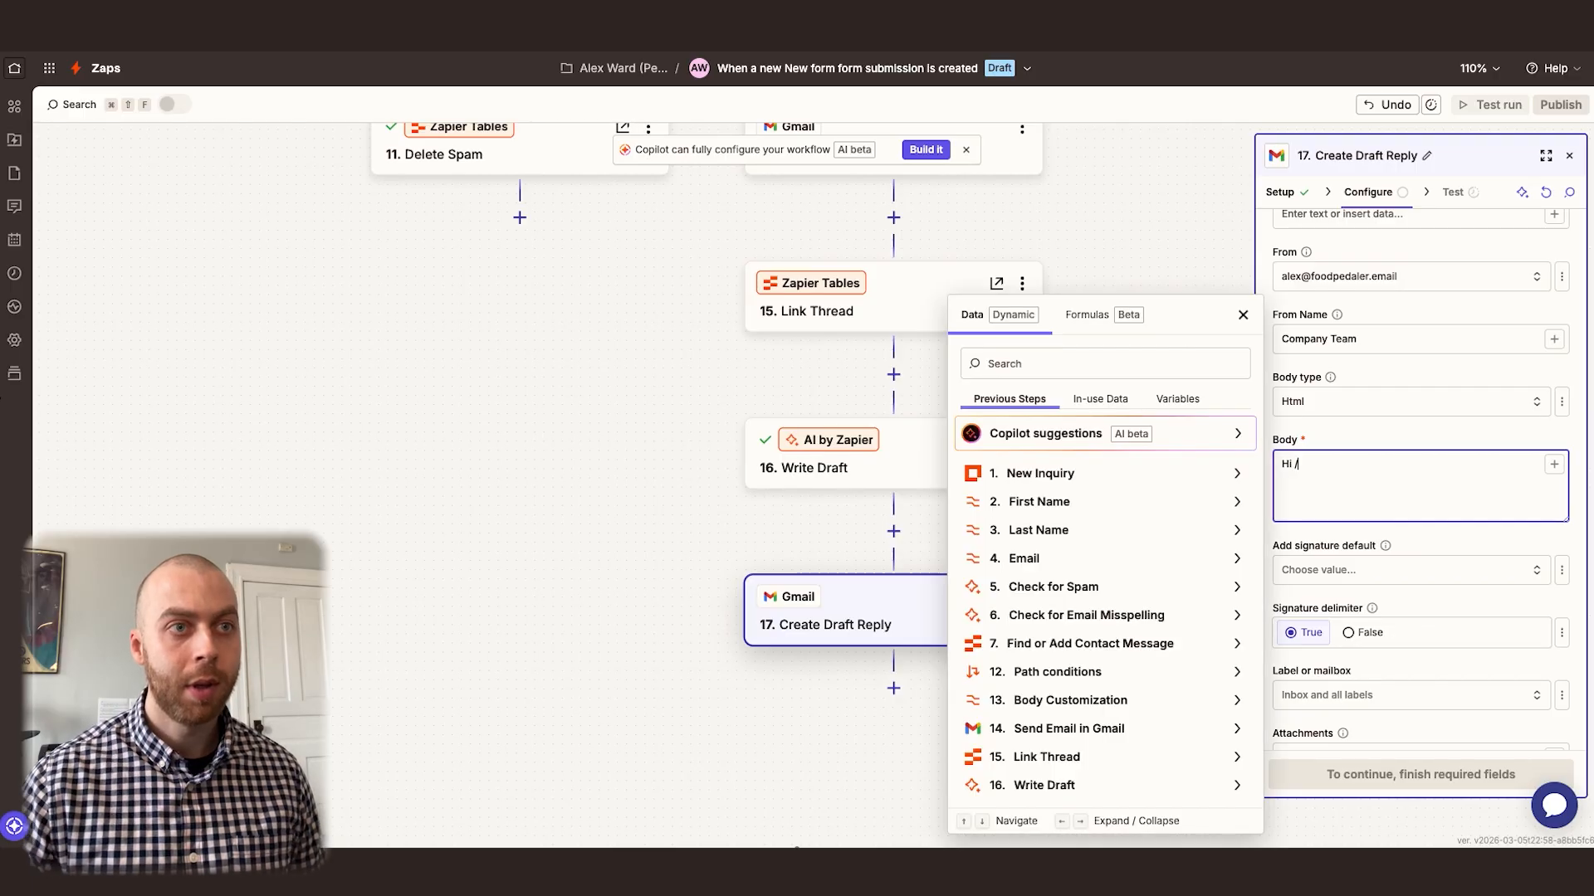
click(1120, 504)
click(1044, 495)
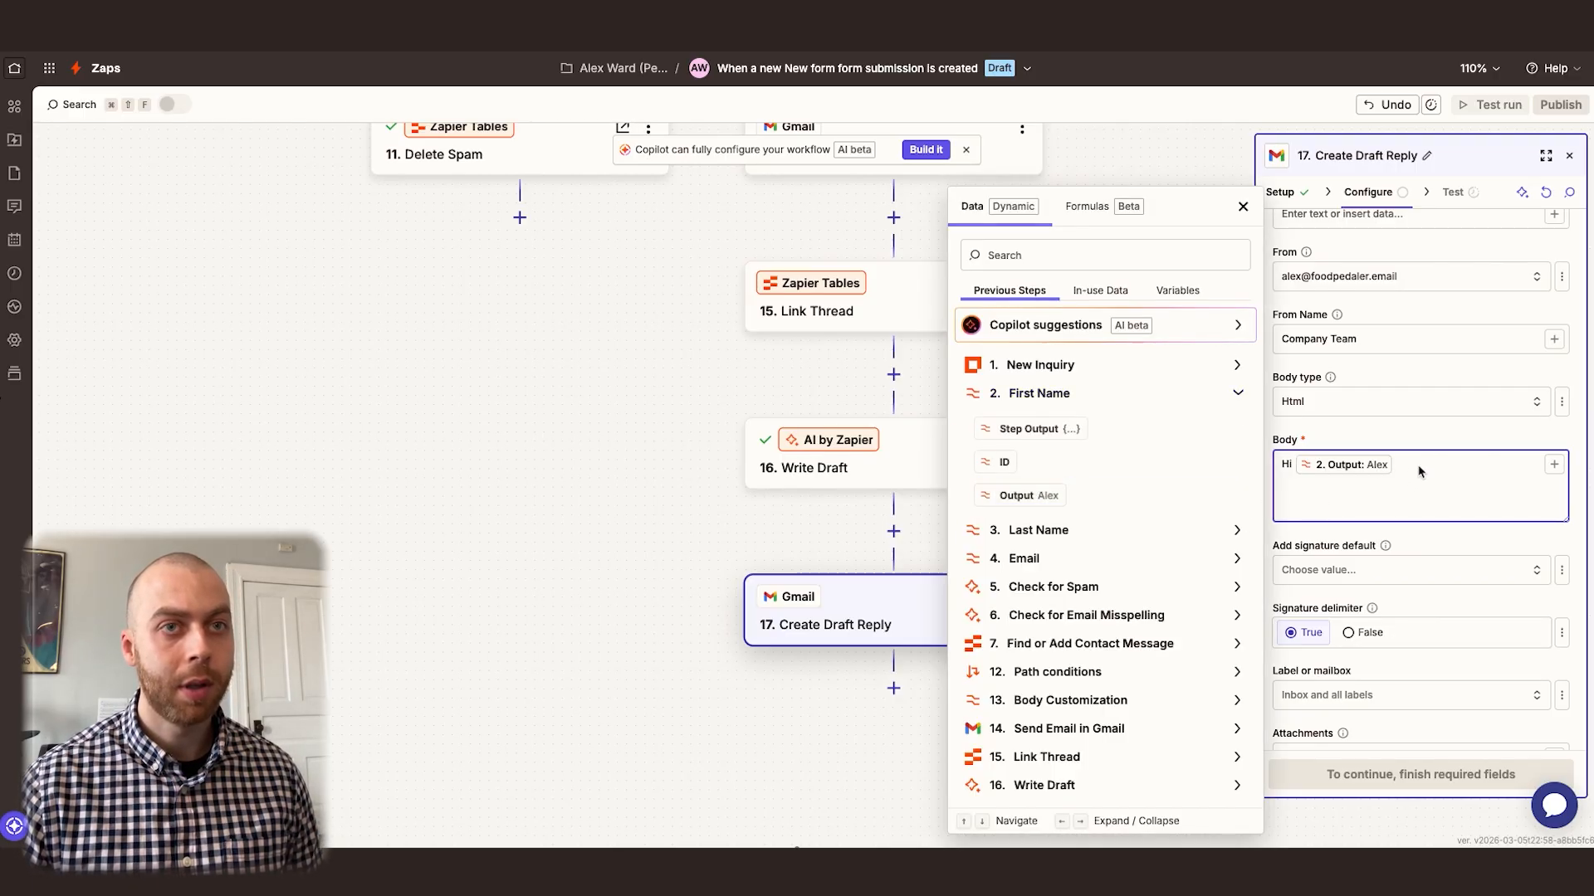
click(1243, 206)
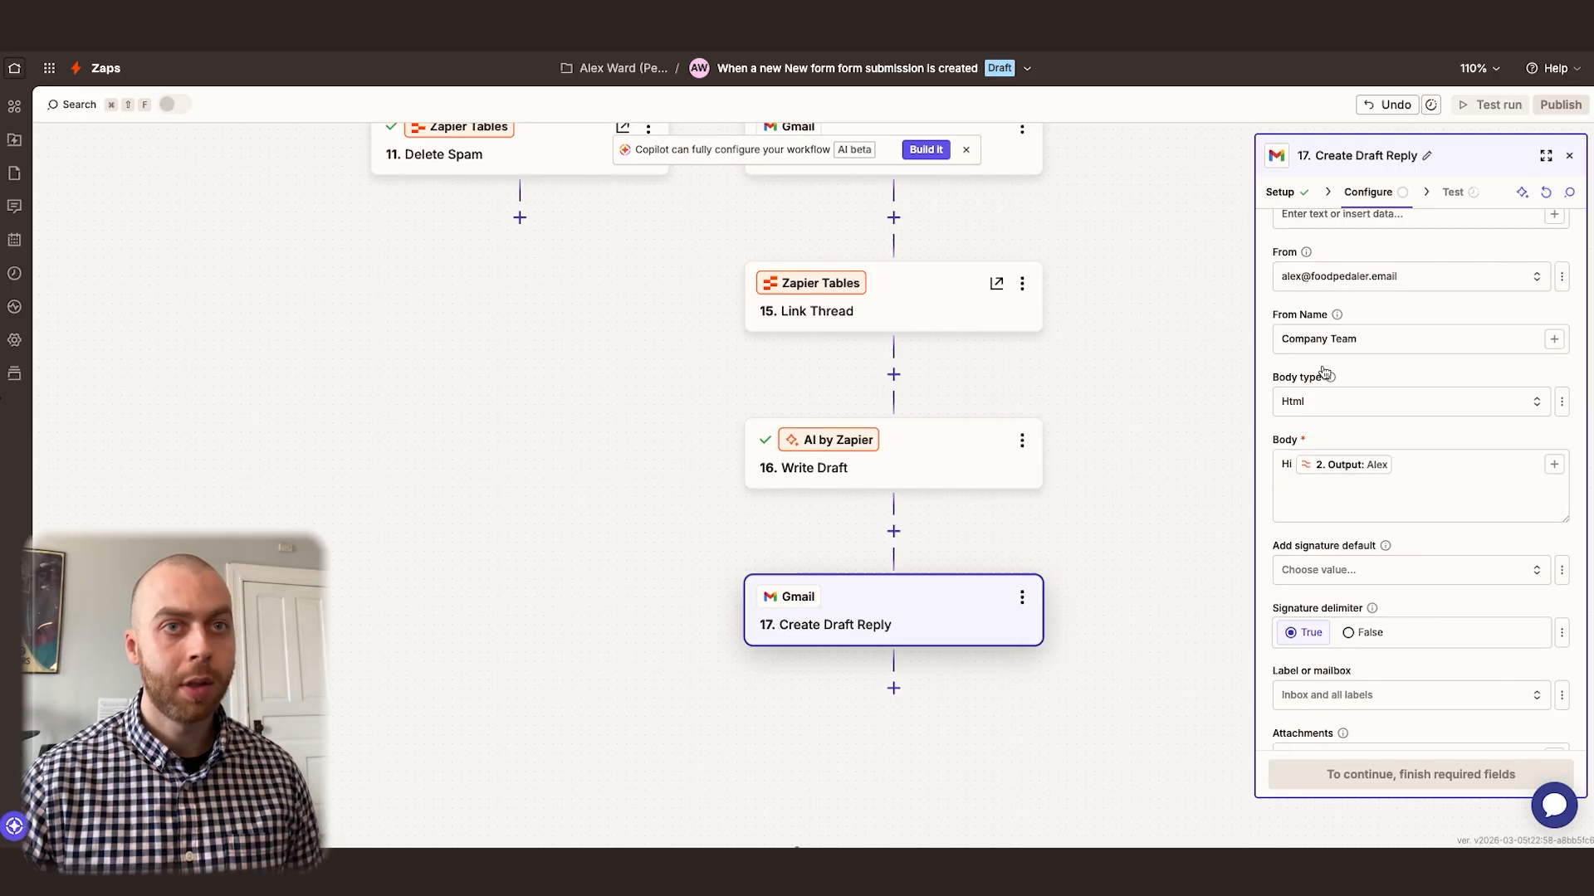
text(,)
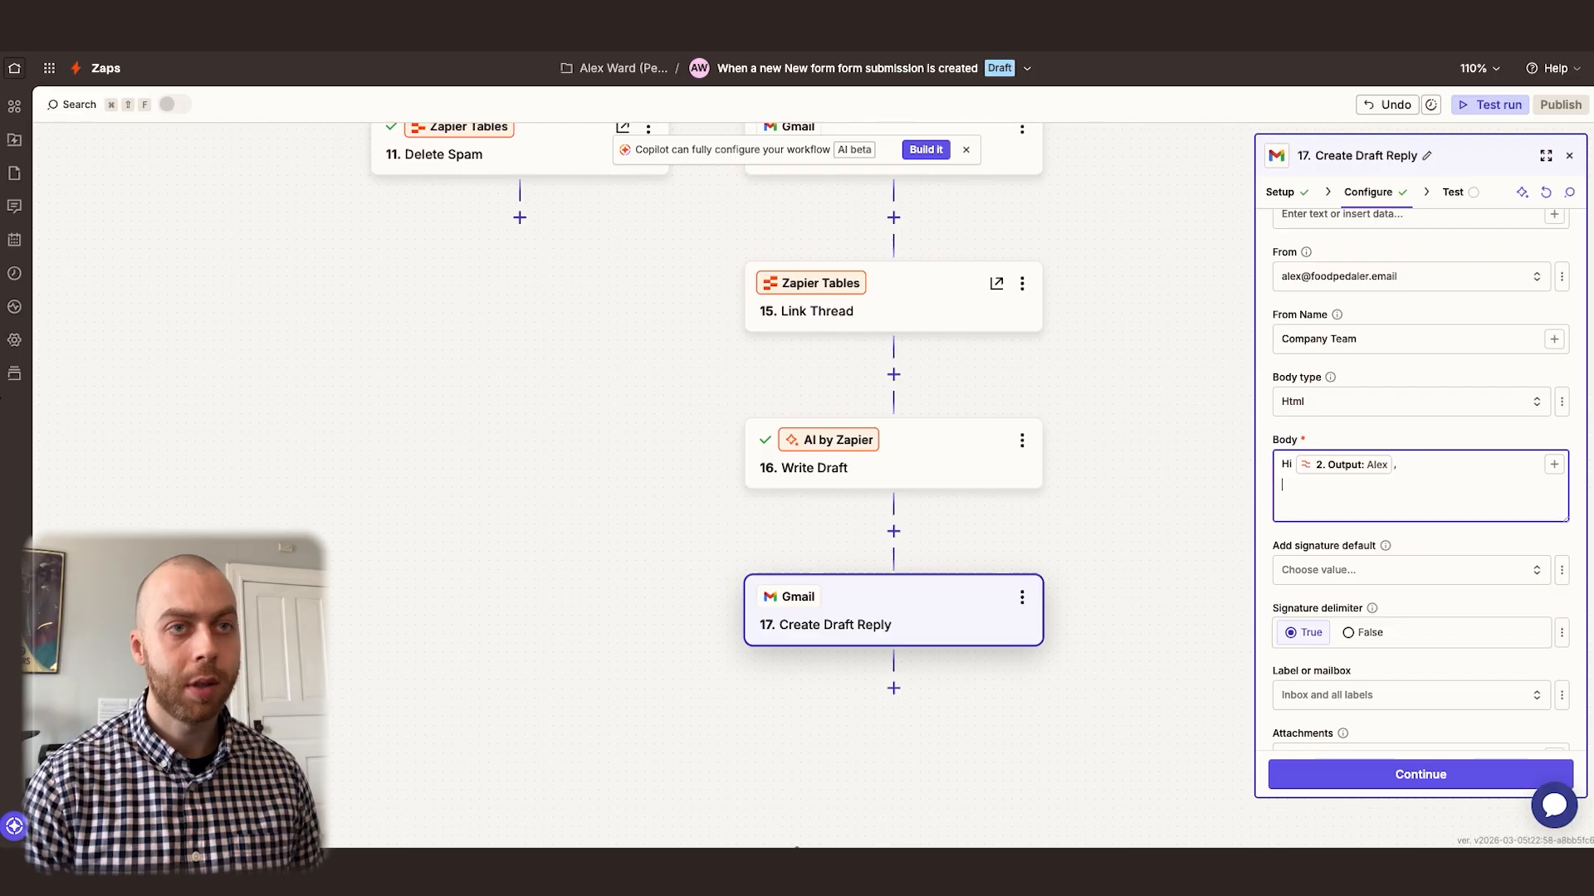
Insert the Write Draft step's Email Body below the greeting in the draft reply's Body
click(1554, 465)
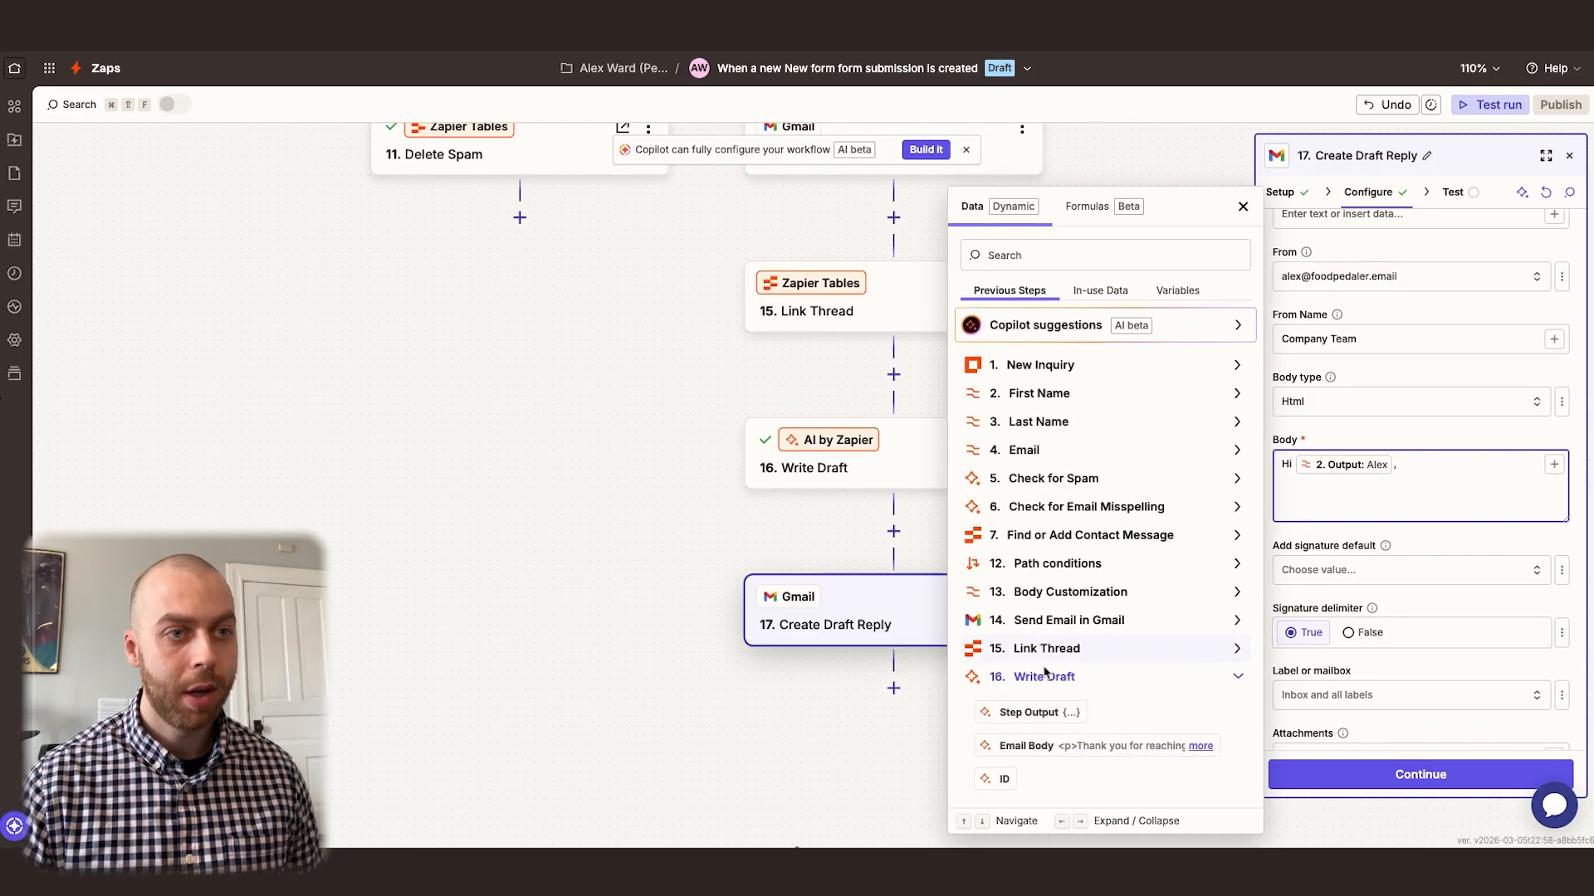
click(1079, 745)
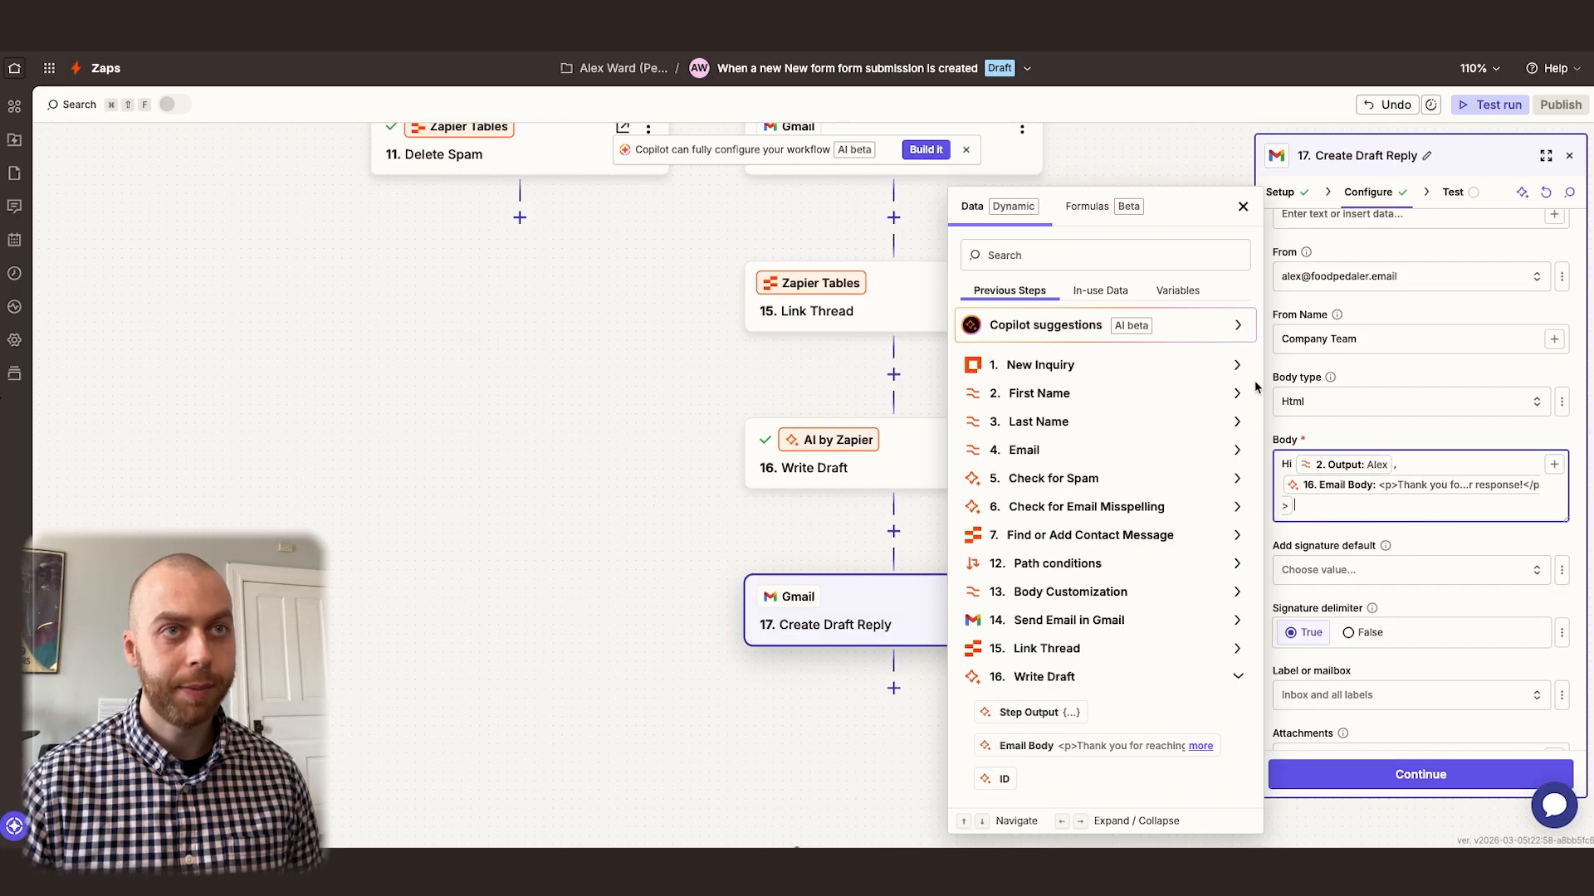
click(1326, 512)
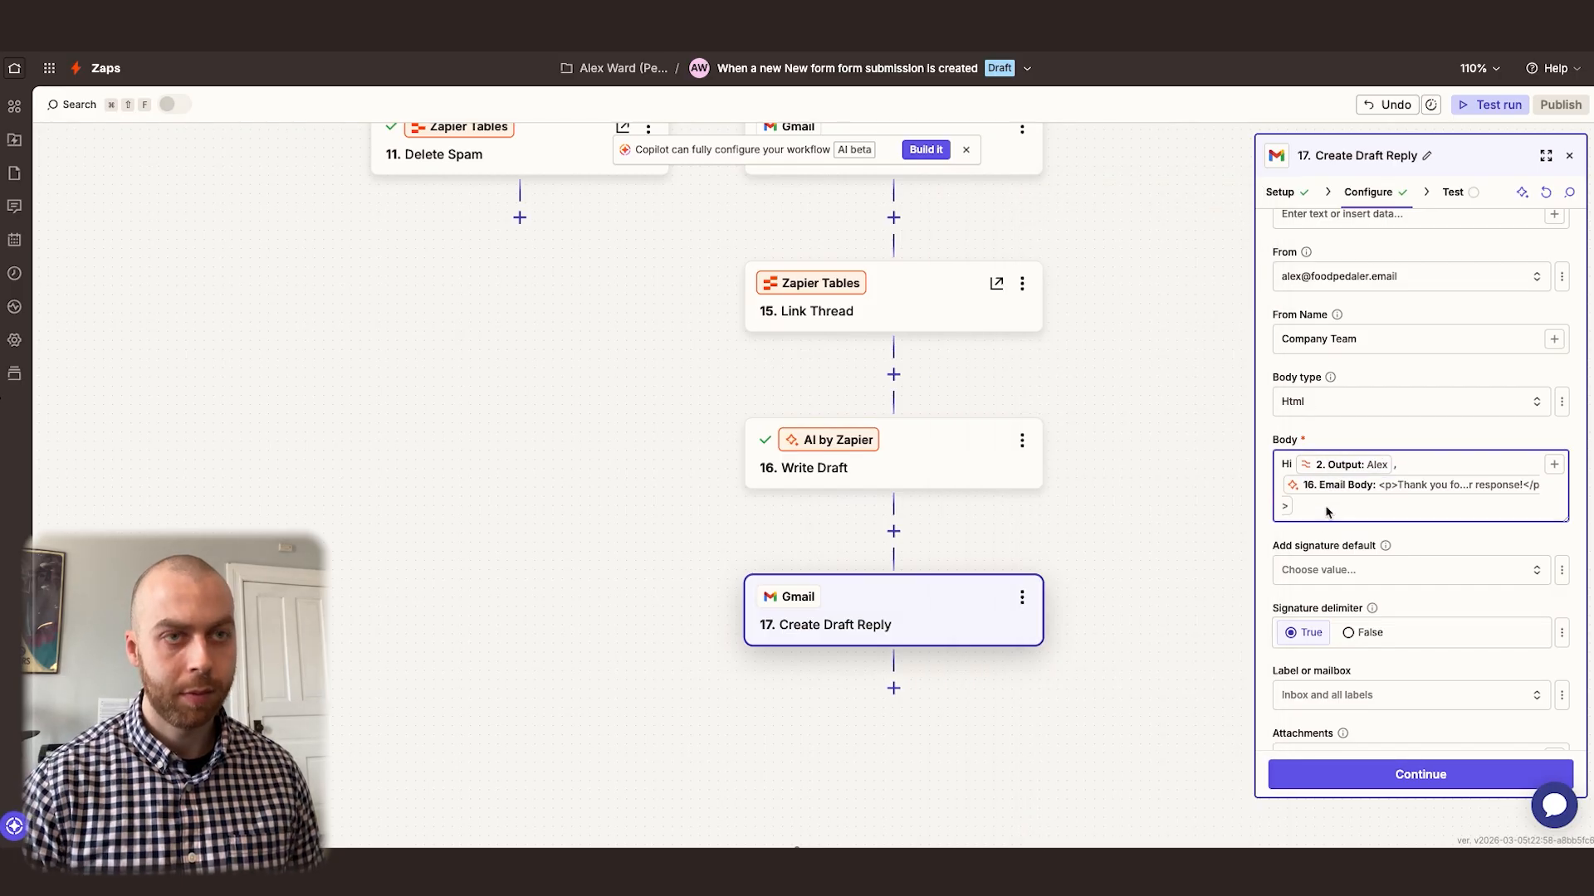
Close the Body with "Thanks so much,", "<br><br>" and "Company Team" on separate lines
key(Return)
text(Thanks so m)
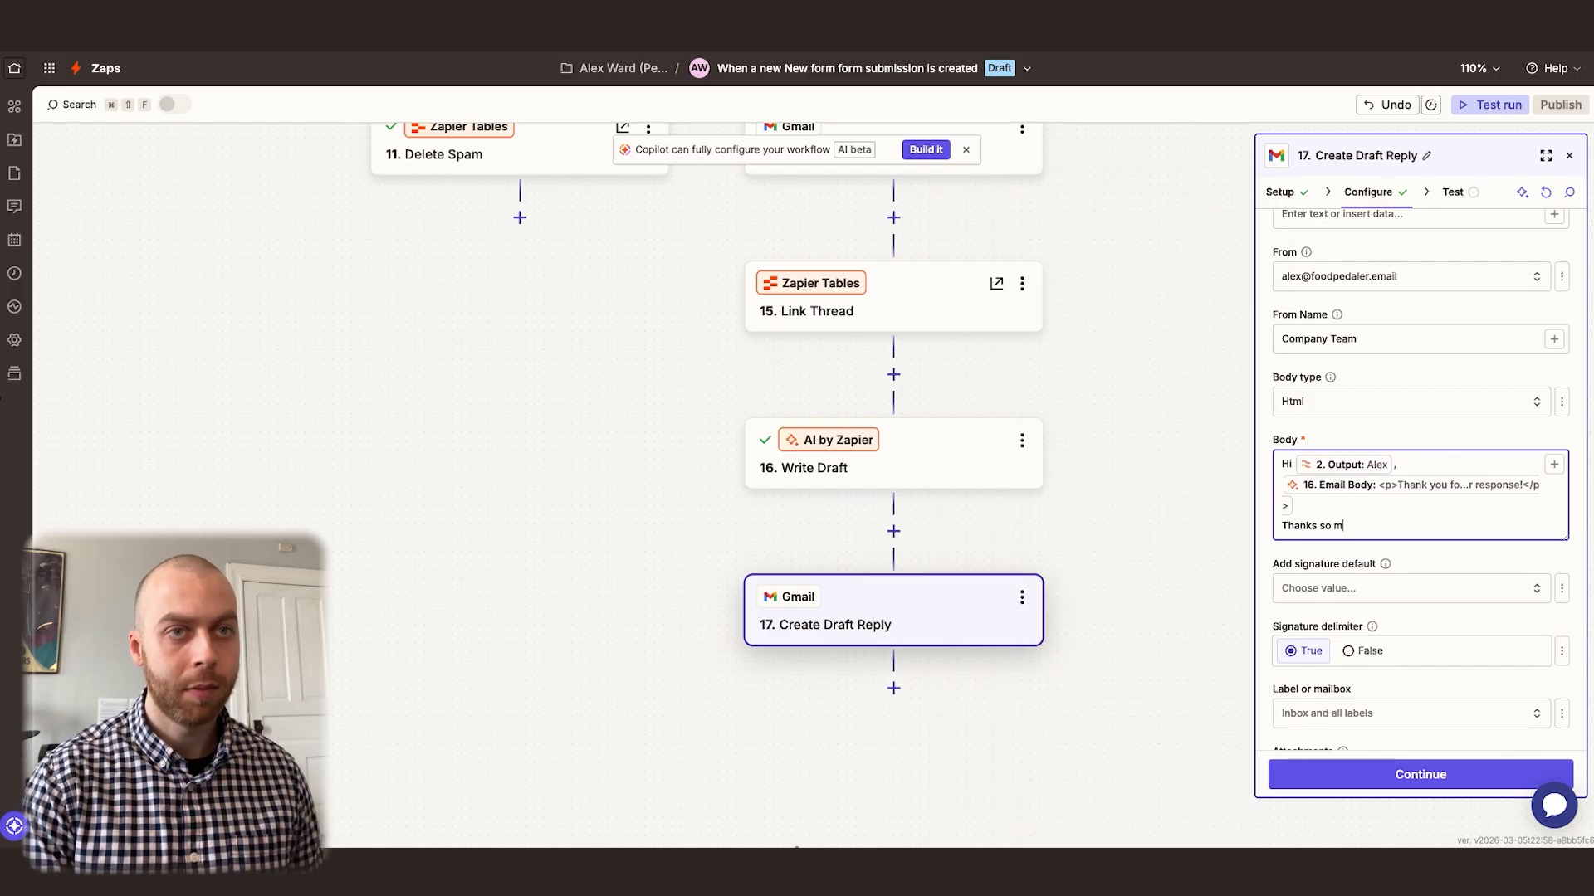
text(uch,)
key(Return)
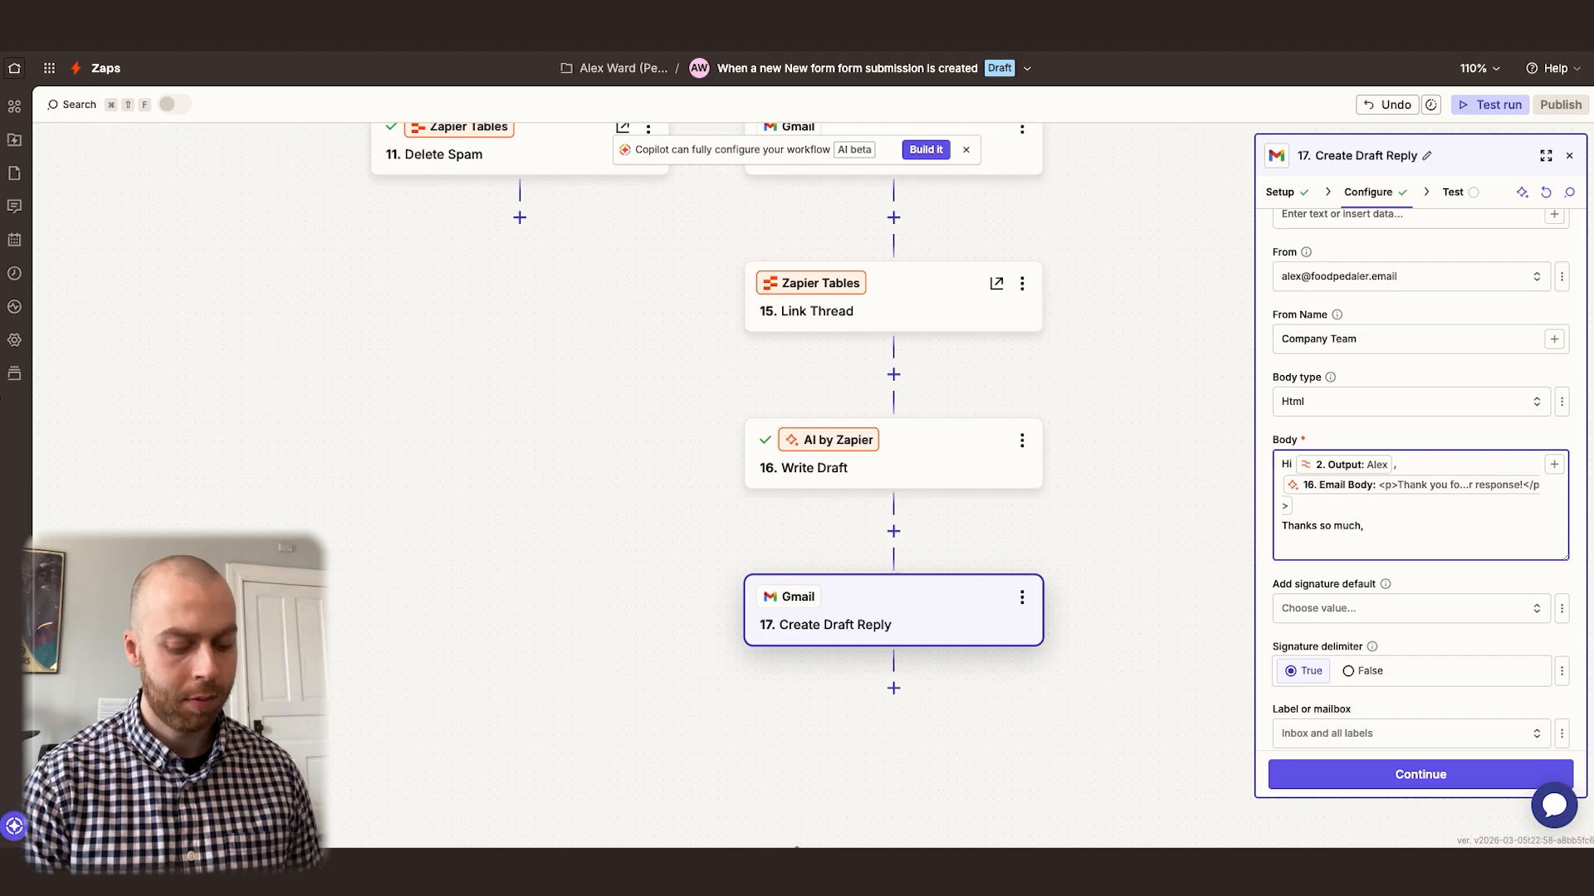
text(<br><br>)
key(Return)
text(Company Team)
Set the draft reply's default signature to the connected Gmail address and its Label or mailbox to Contact Form
click(1340, 632)
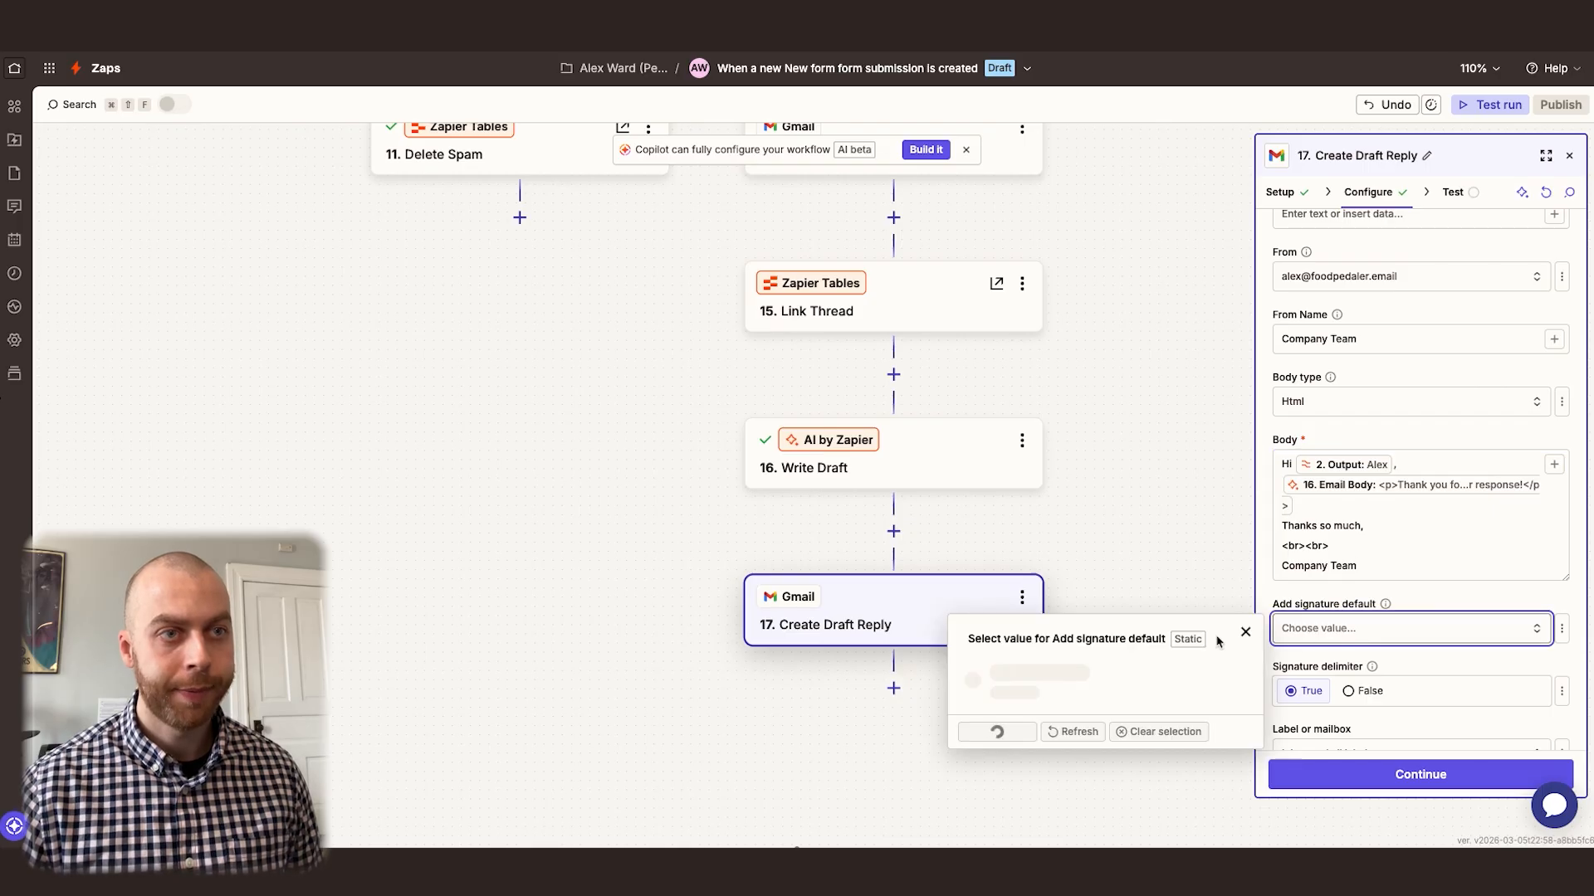
click(1059, 696)
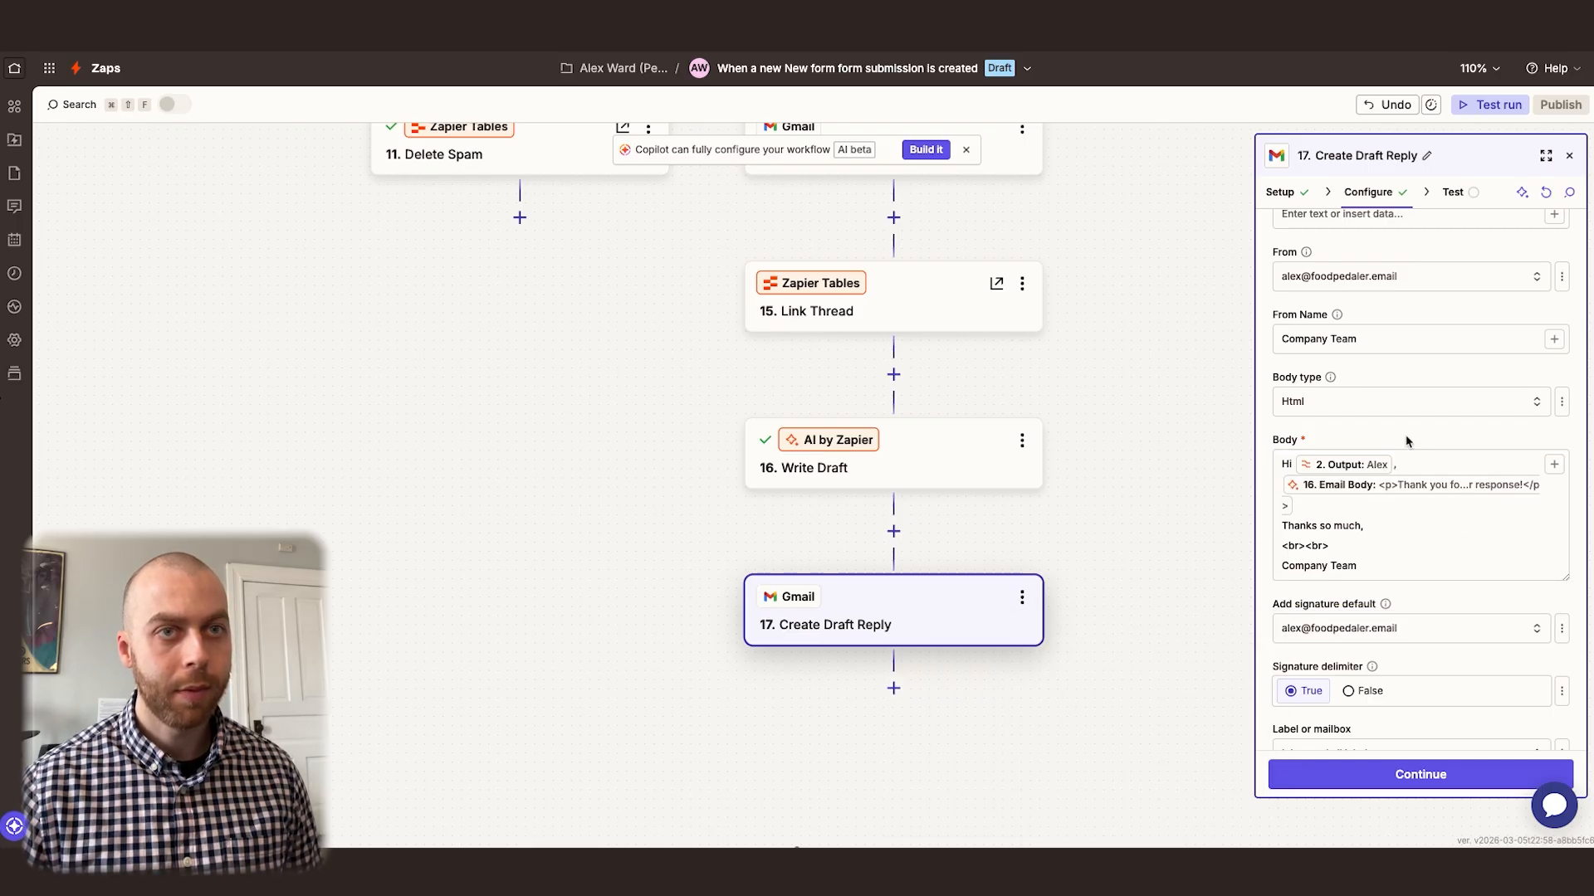
scroll(1408, 438, down, 2)
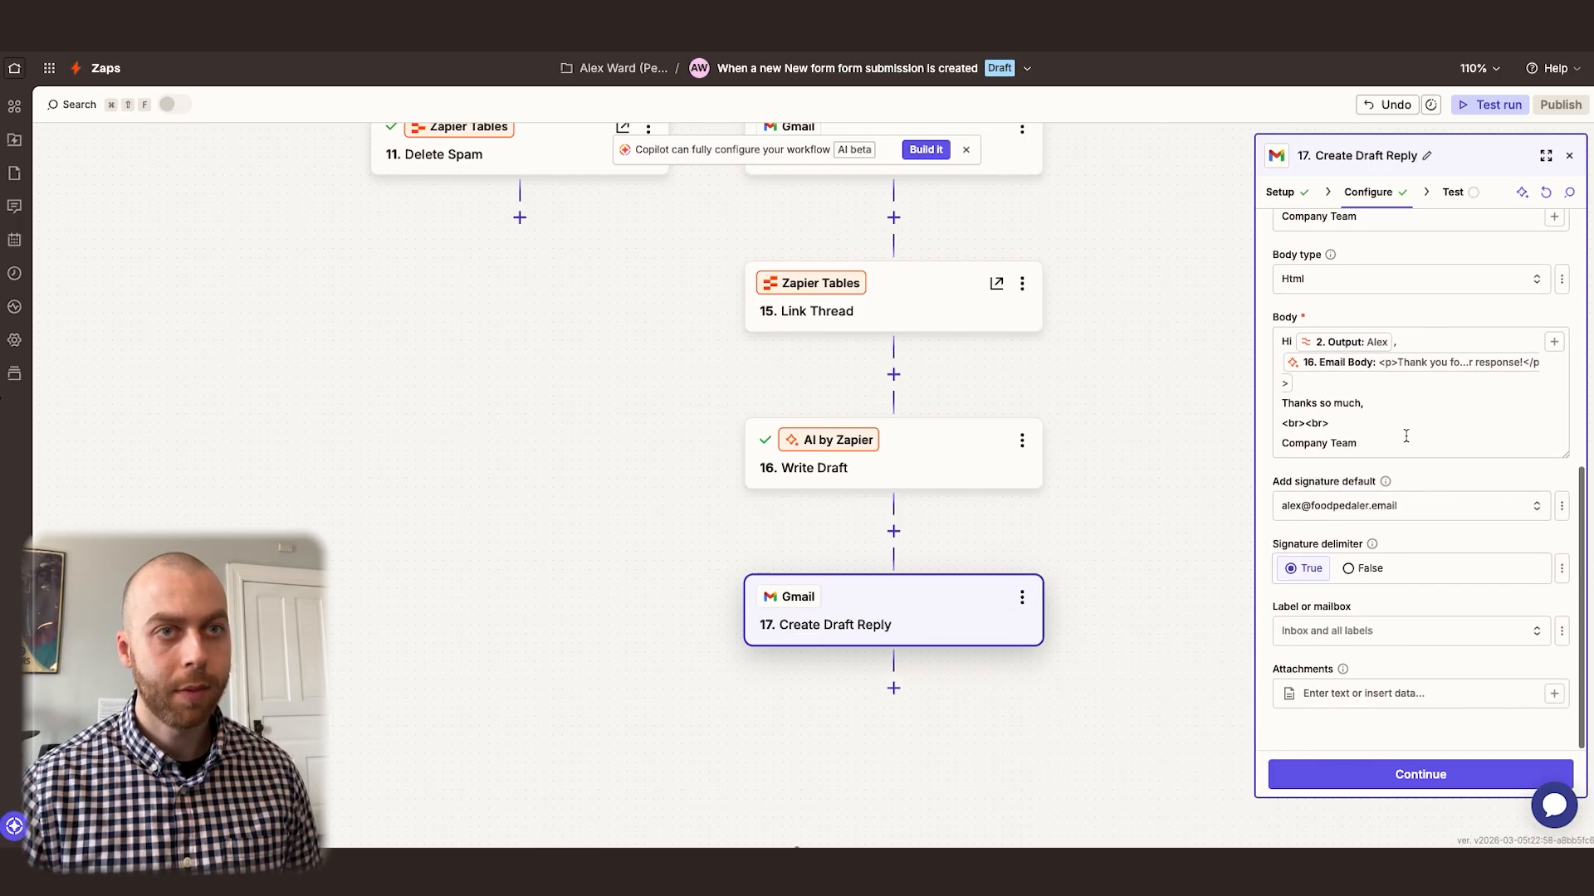
click(1352, 633)
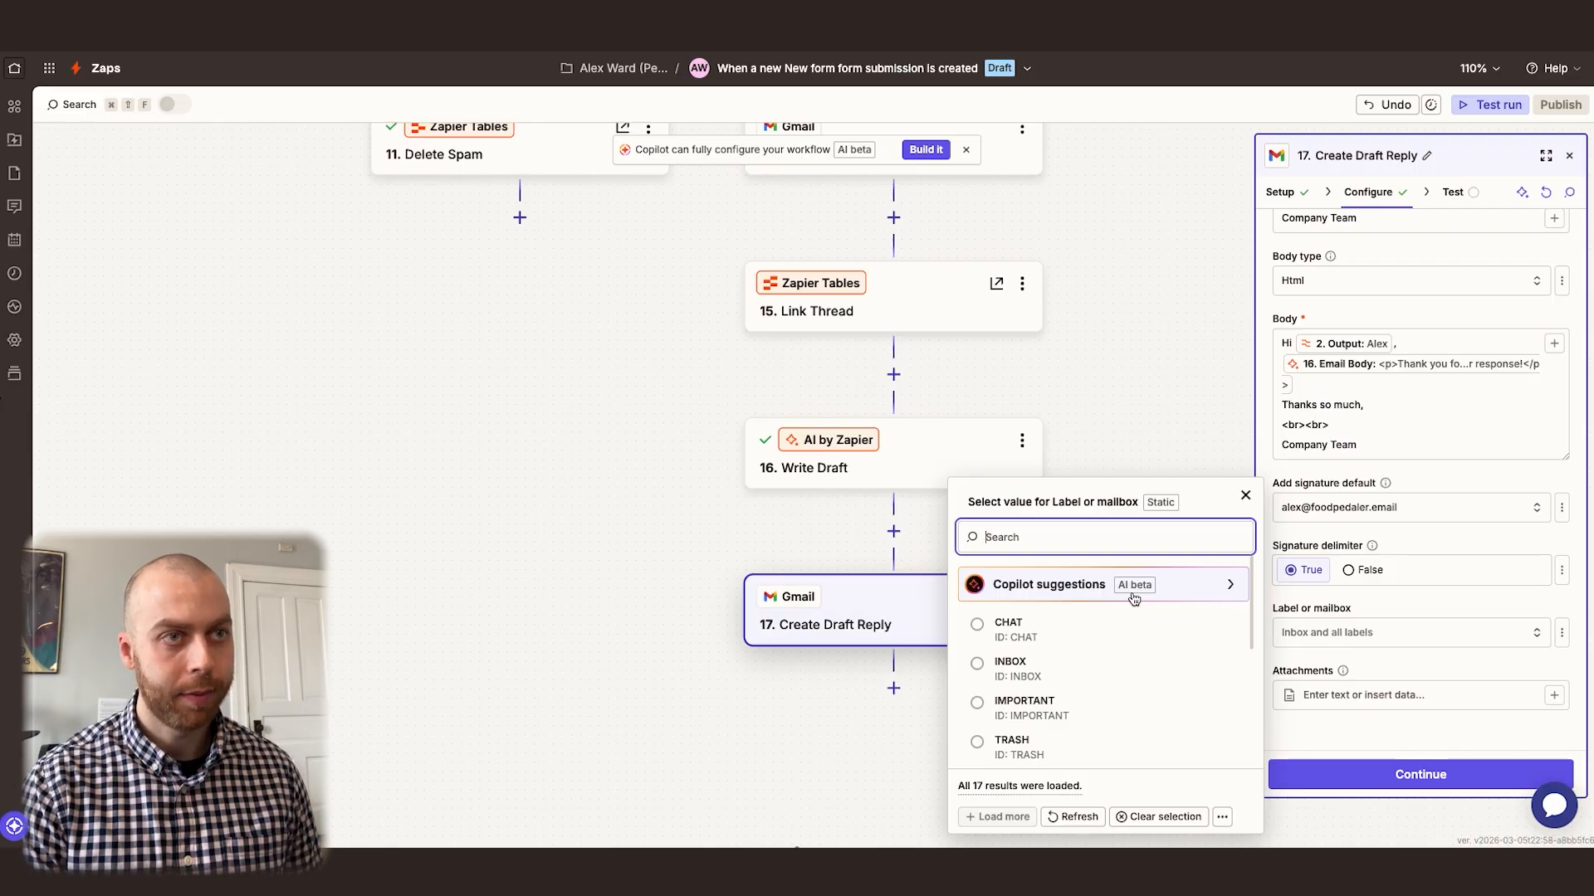
text(cont)
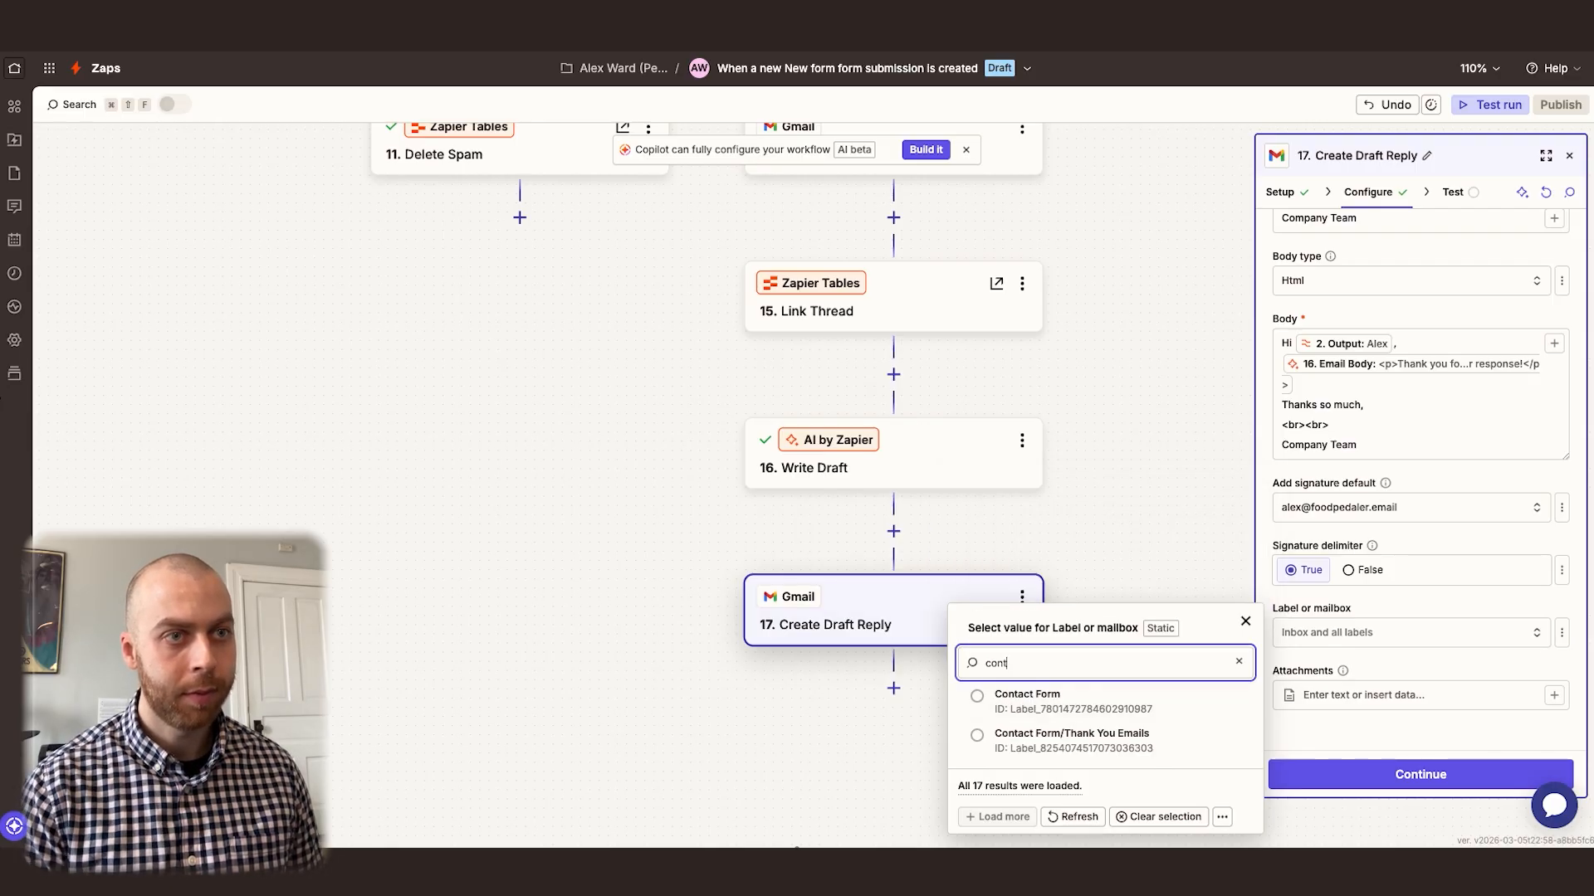
click(1126, 743)
click(1407, 673)
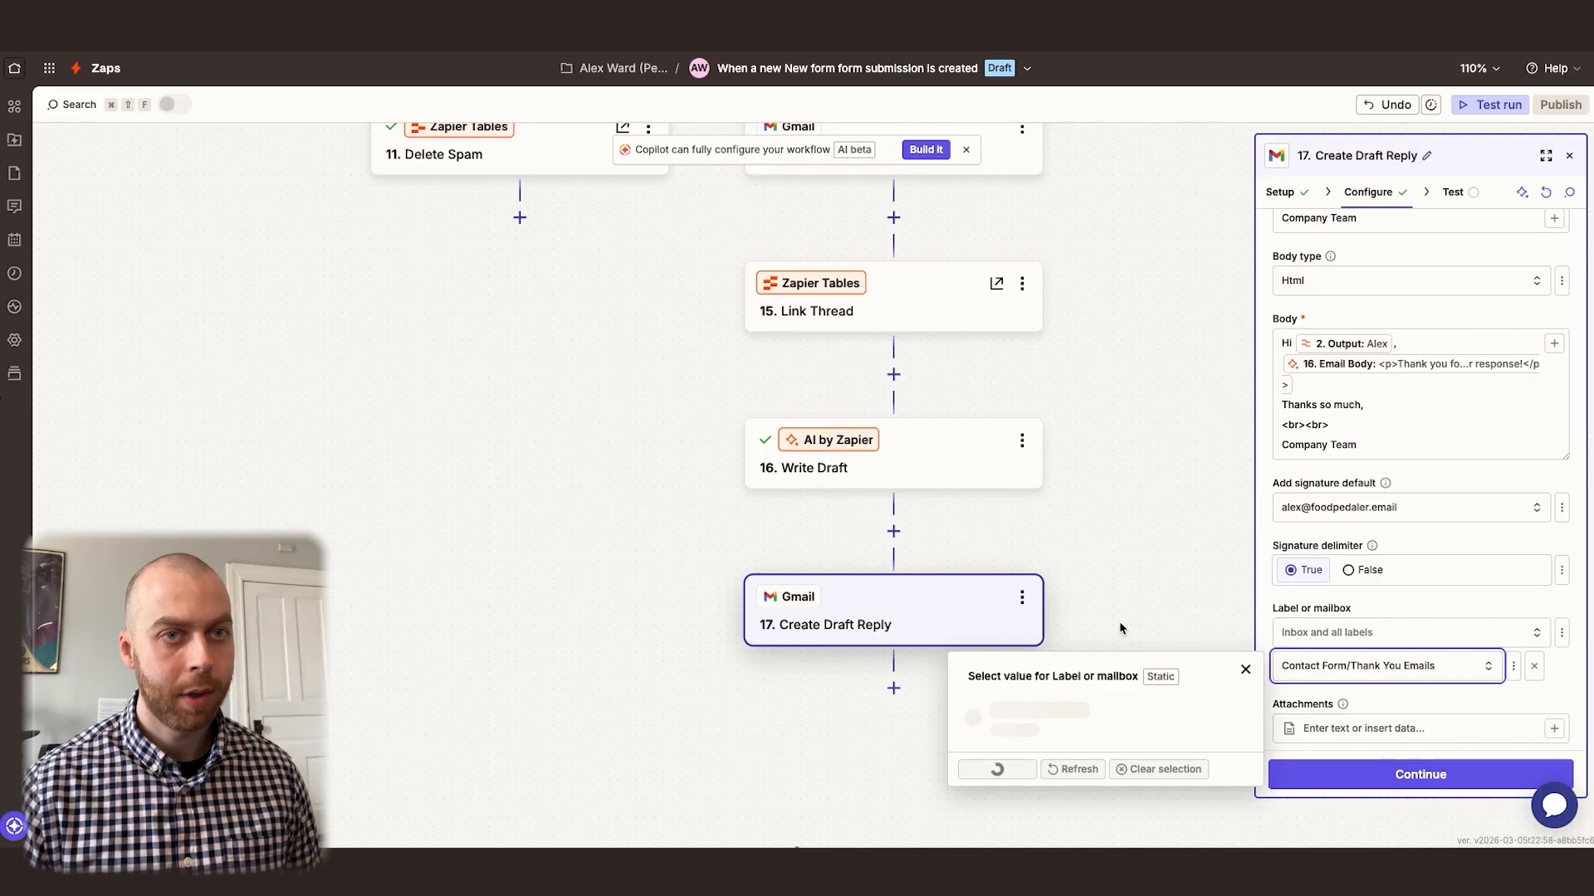
click(1101, 540)
text(contact)
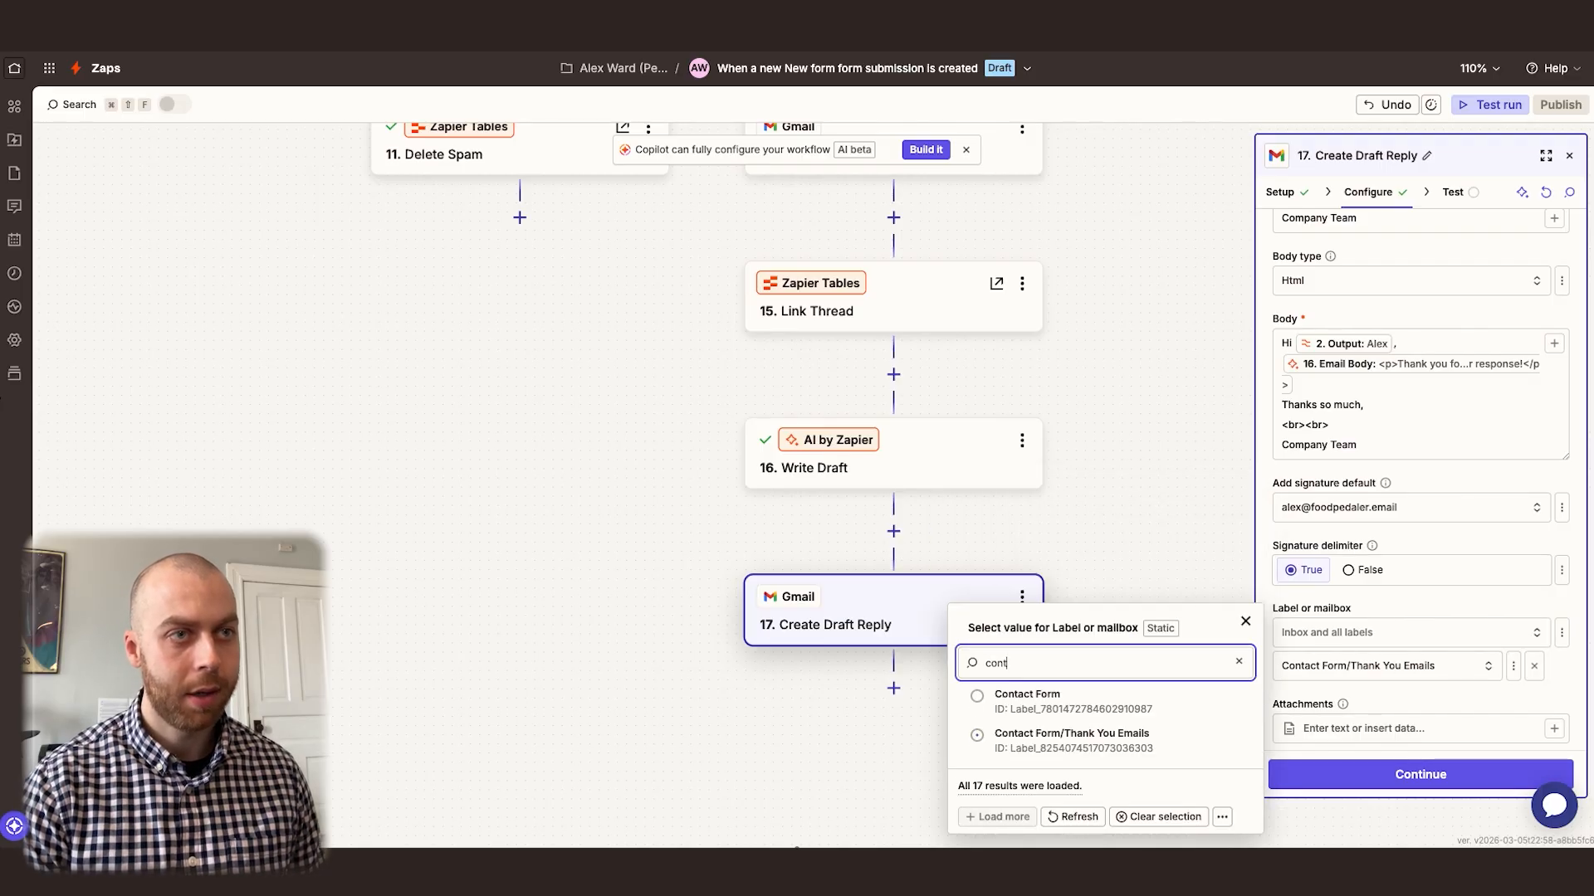
click(1034, 703)
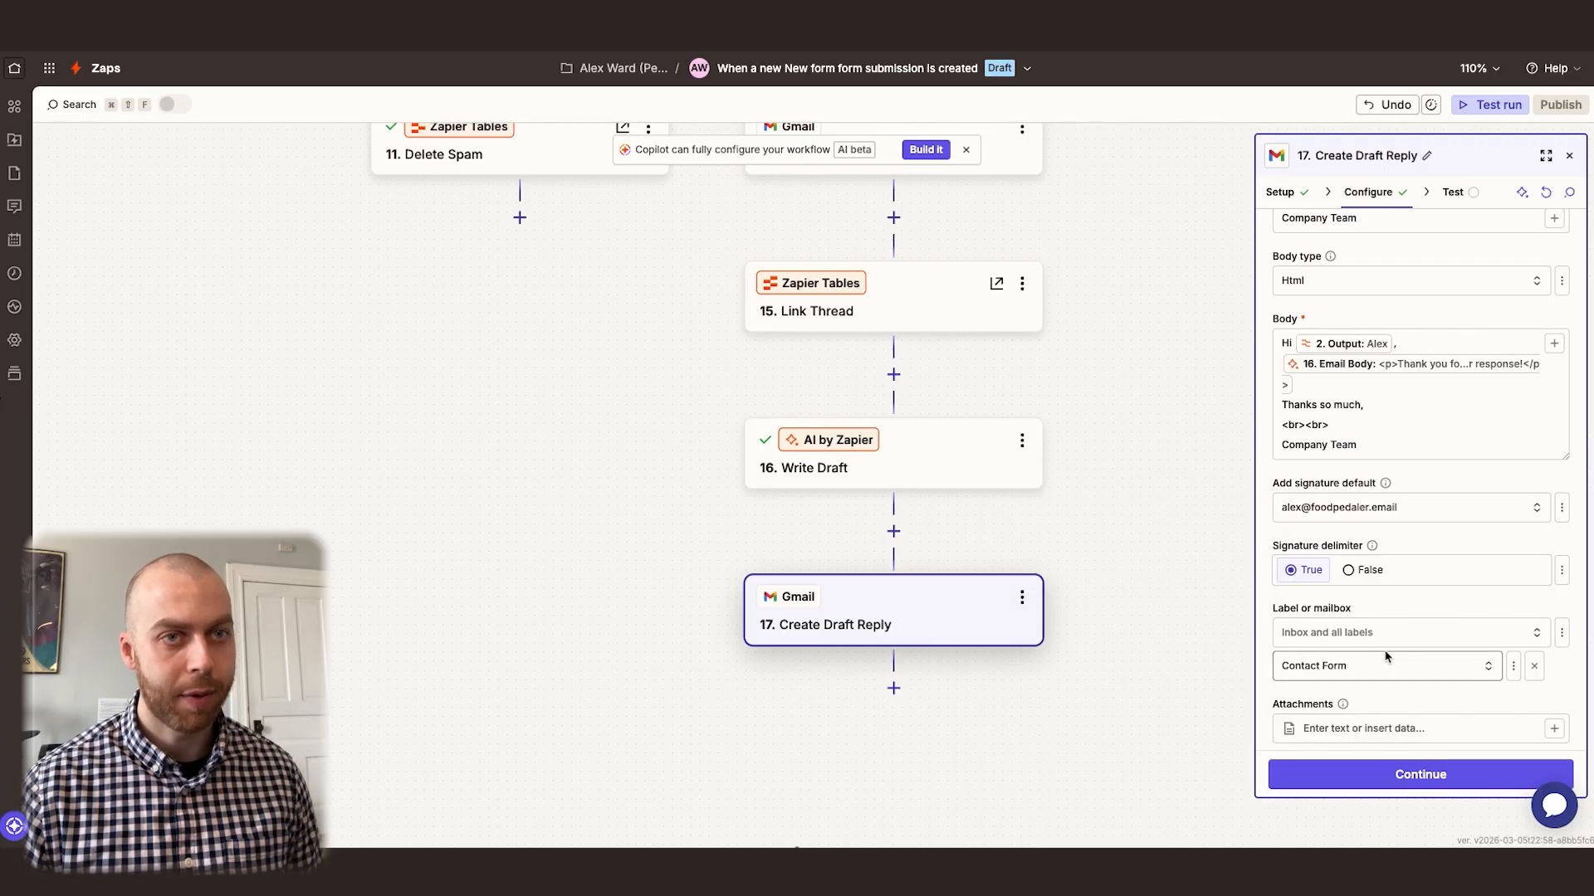
Continue to the test stage of Create Draft Reply and test the step
scroll(1389, 600, down, 1)
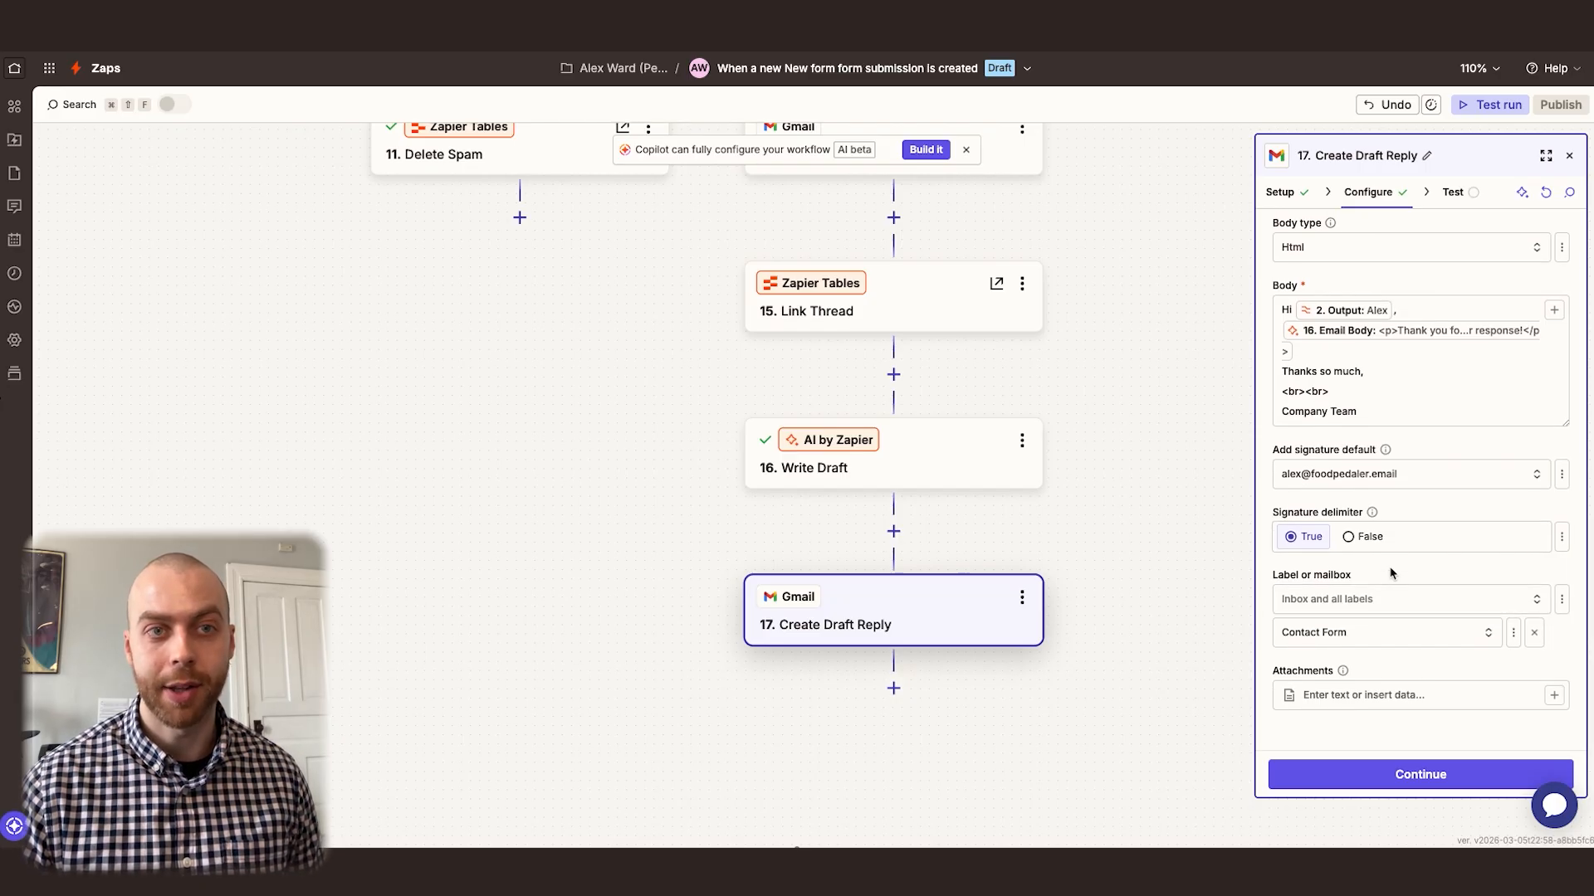
click(1419, 777)
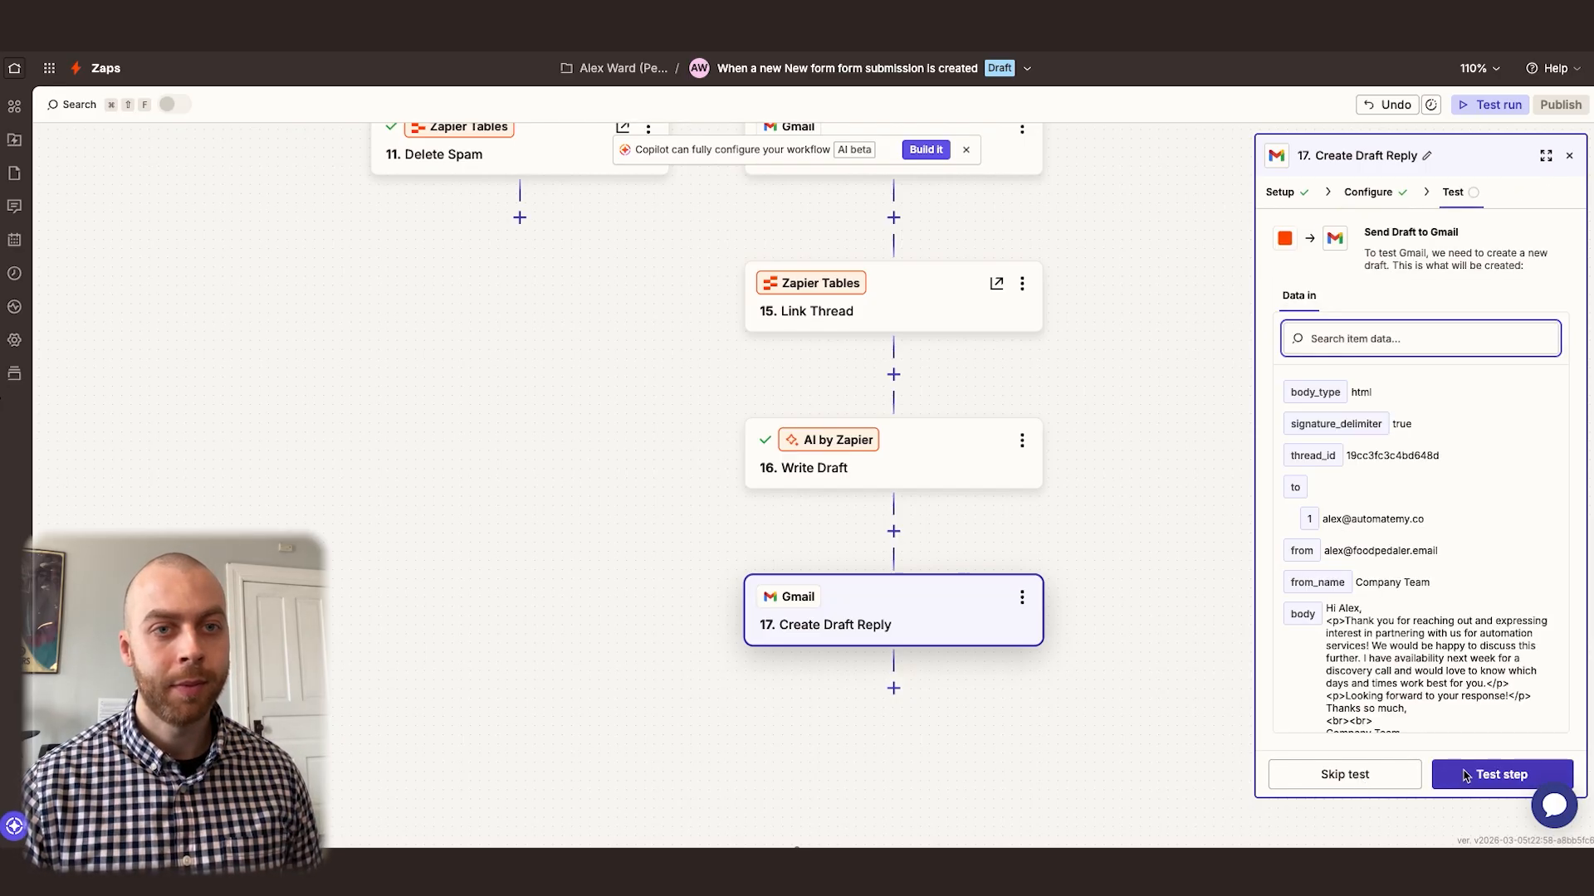
click(1502, 774)
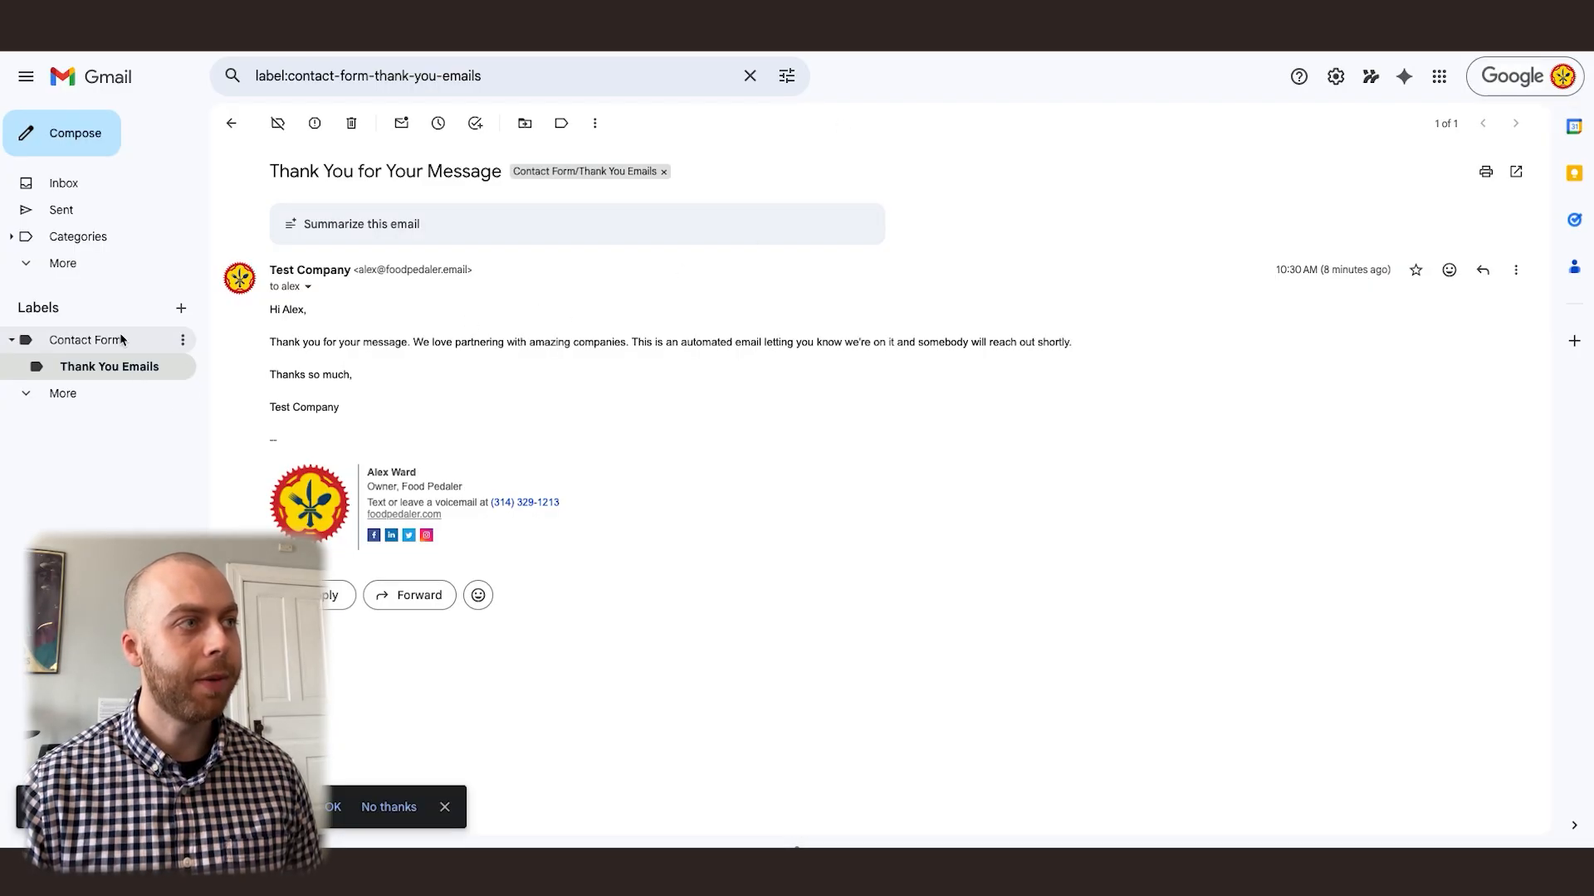
Switch to Gmail and review the draft reply in the "Thank You for Your Message" thread under the Contact Form label
click(119, 339)
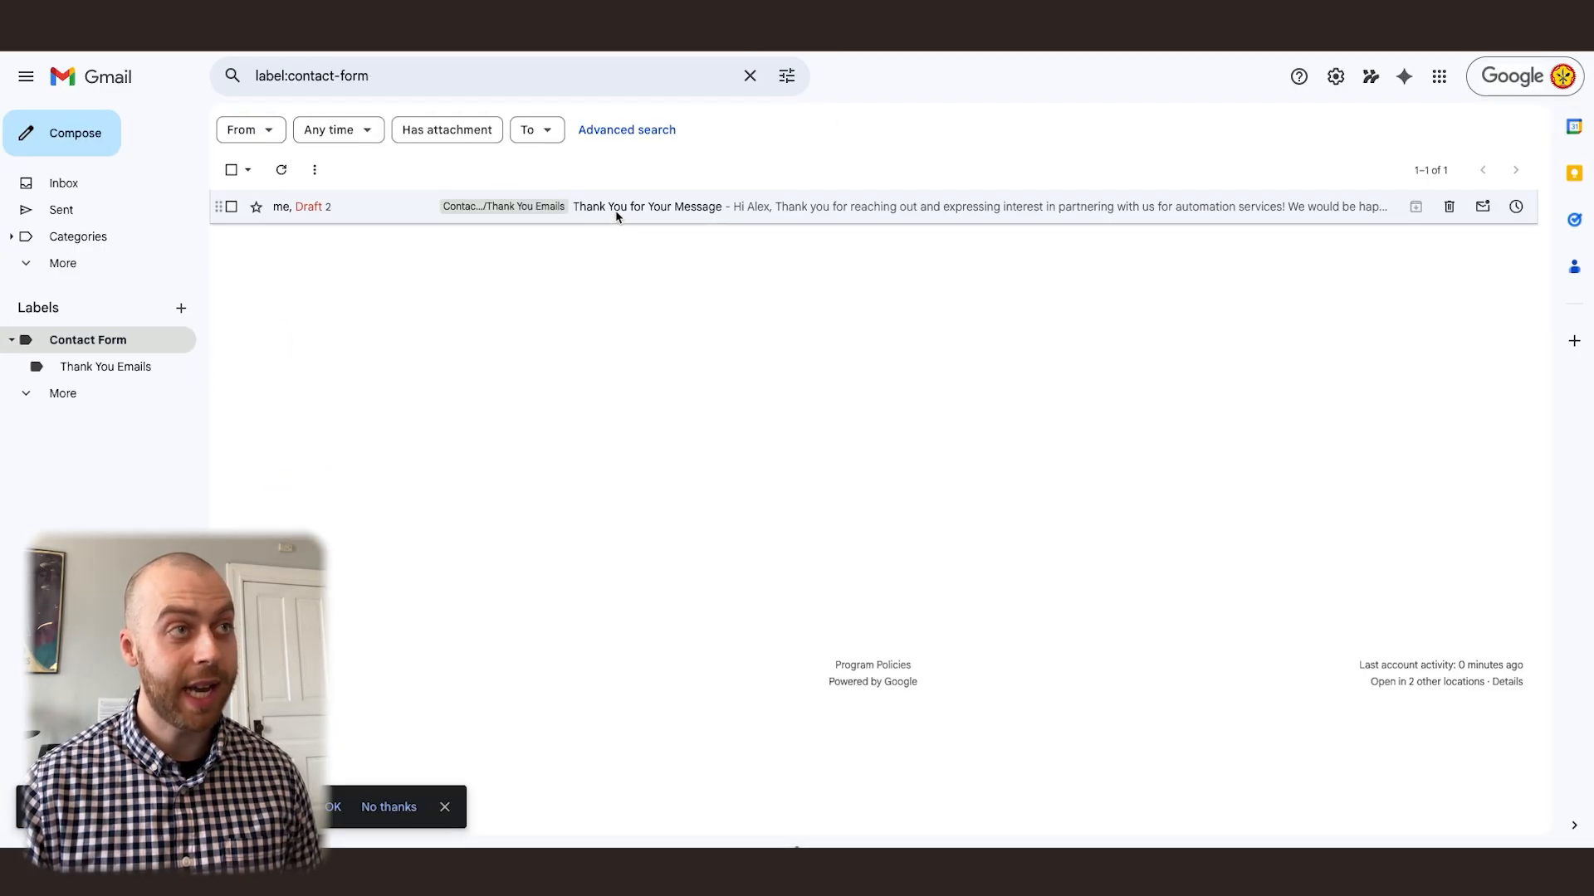
click(663, 215)
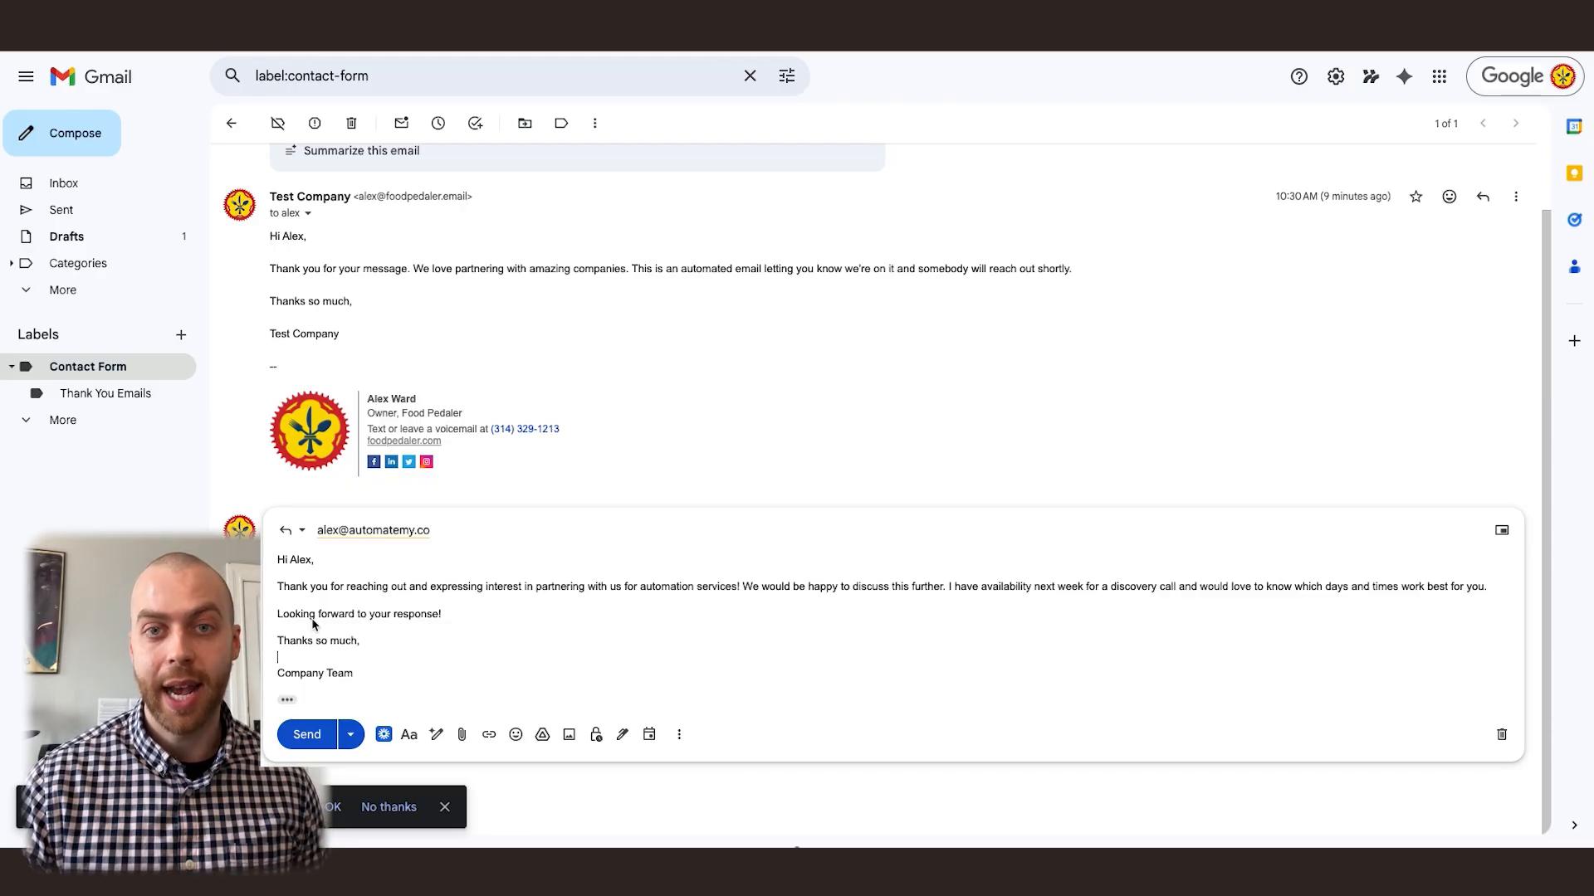
scroll(313, 625, up, 1)
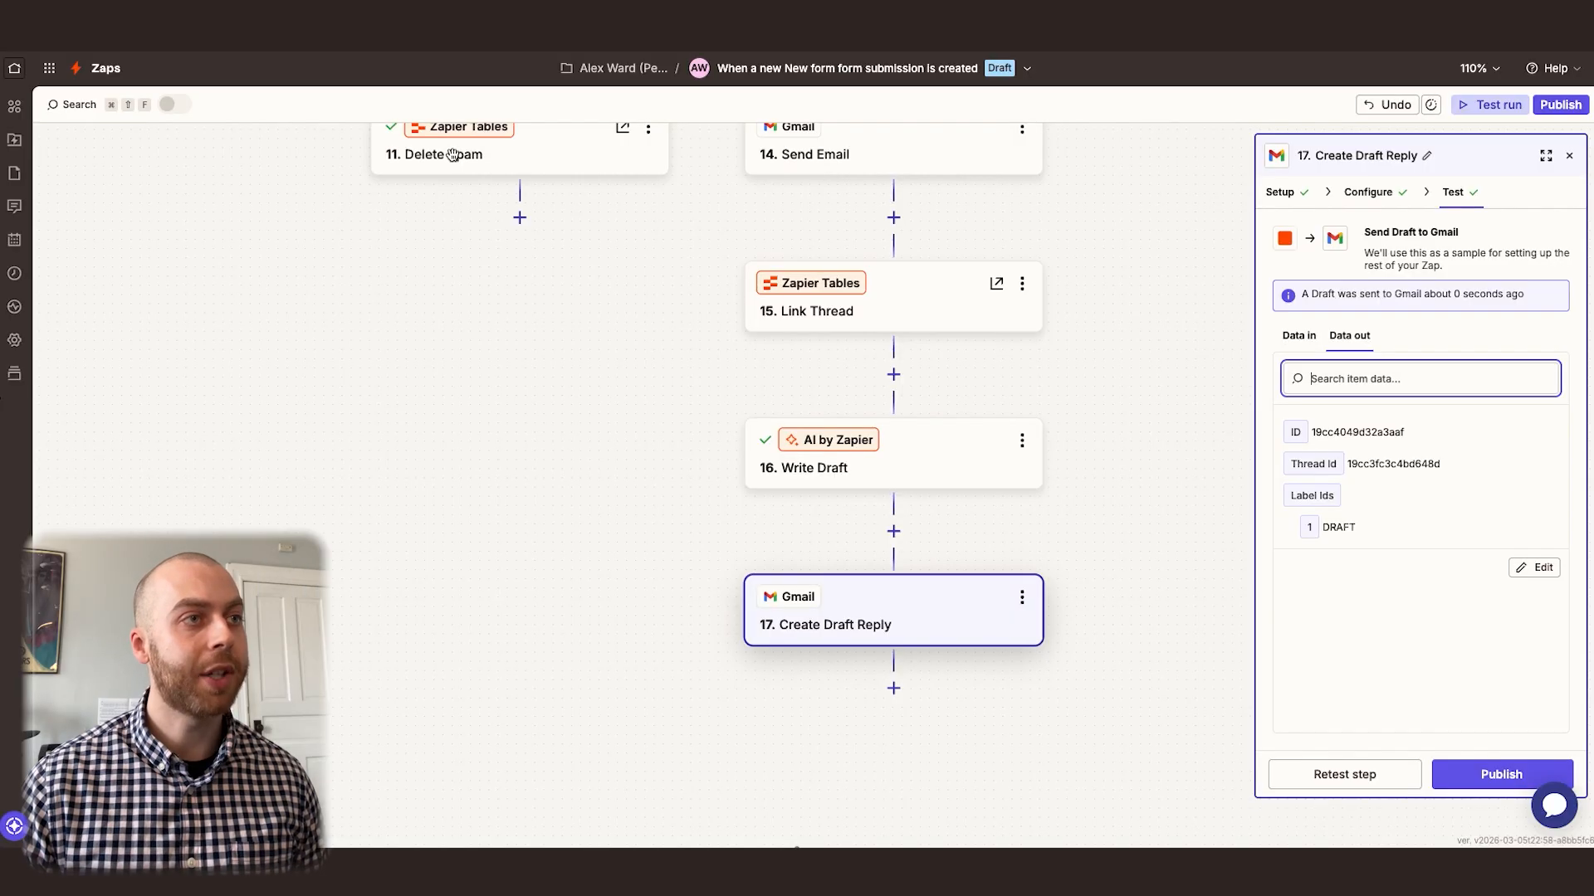
Return to the Zap, review the Write Draft step's prompt and knowledge source, and close the prompt builder
click(905, 451)
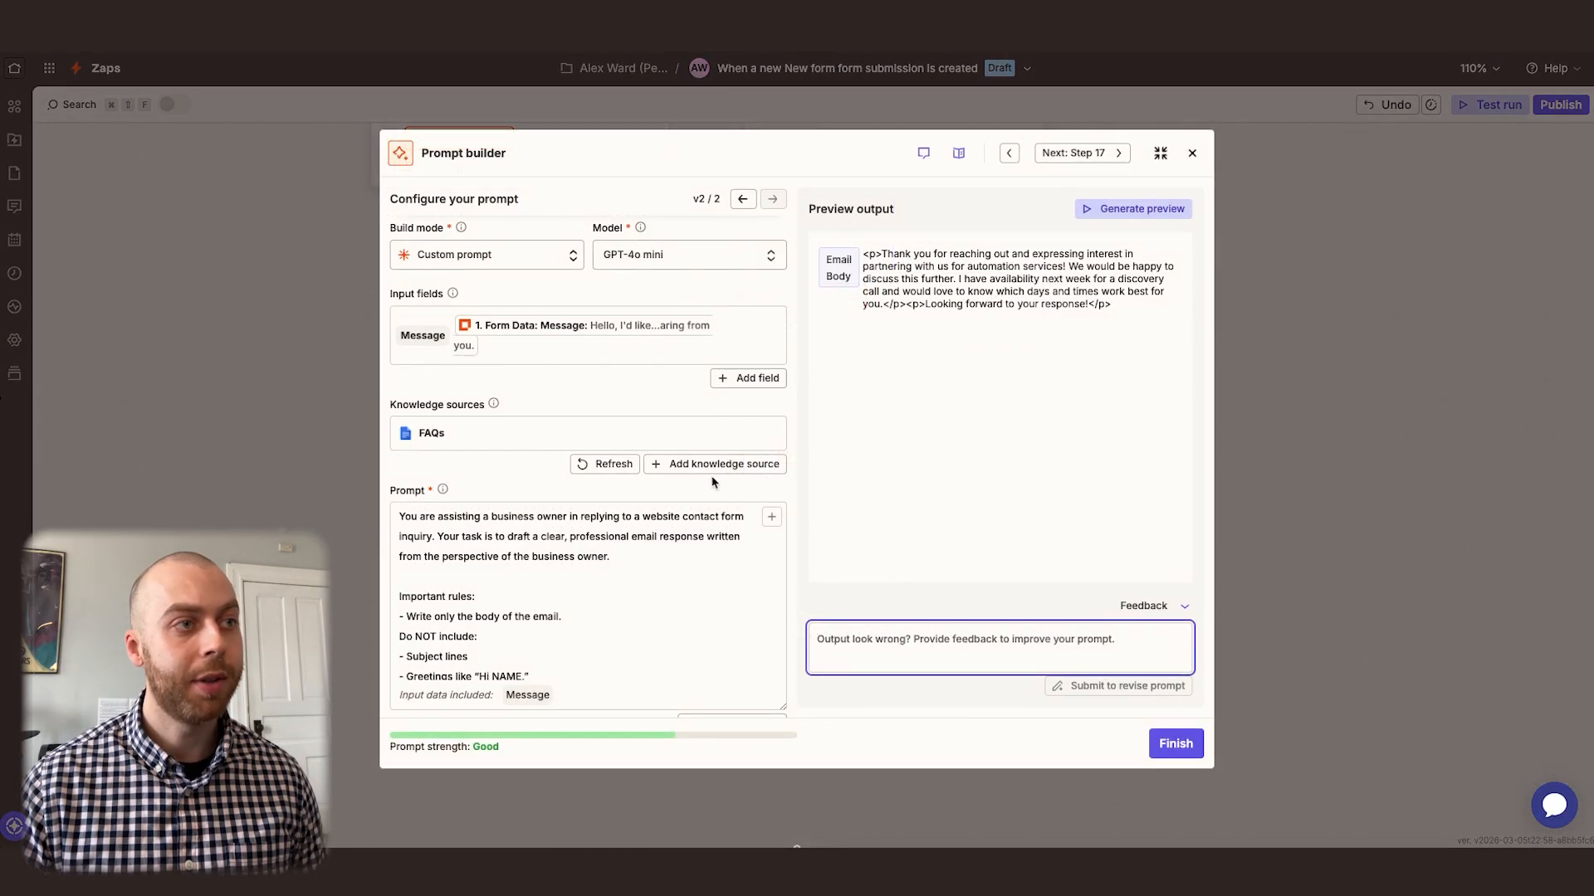
scroll(509, 559, down, 3)
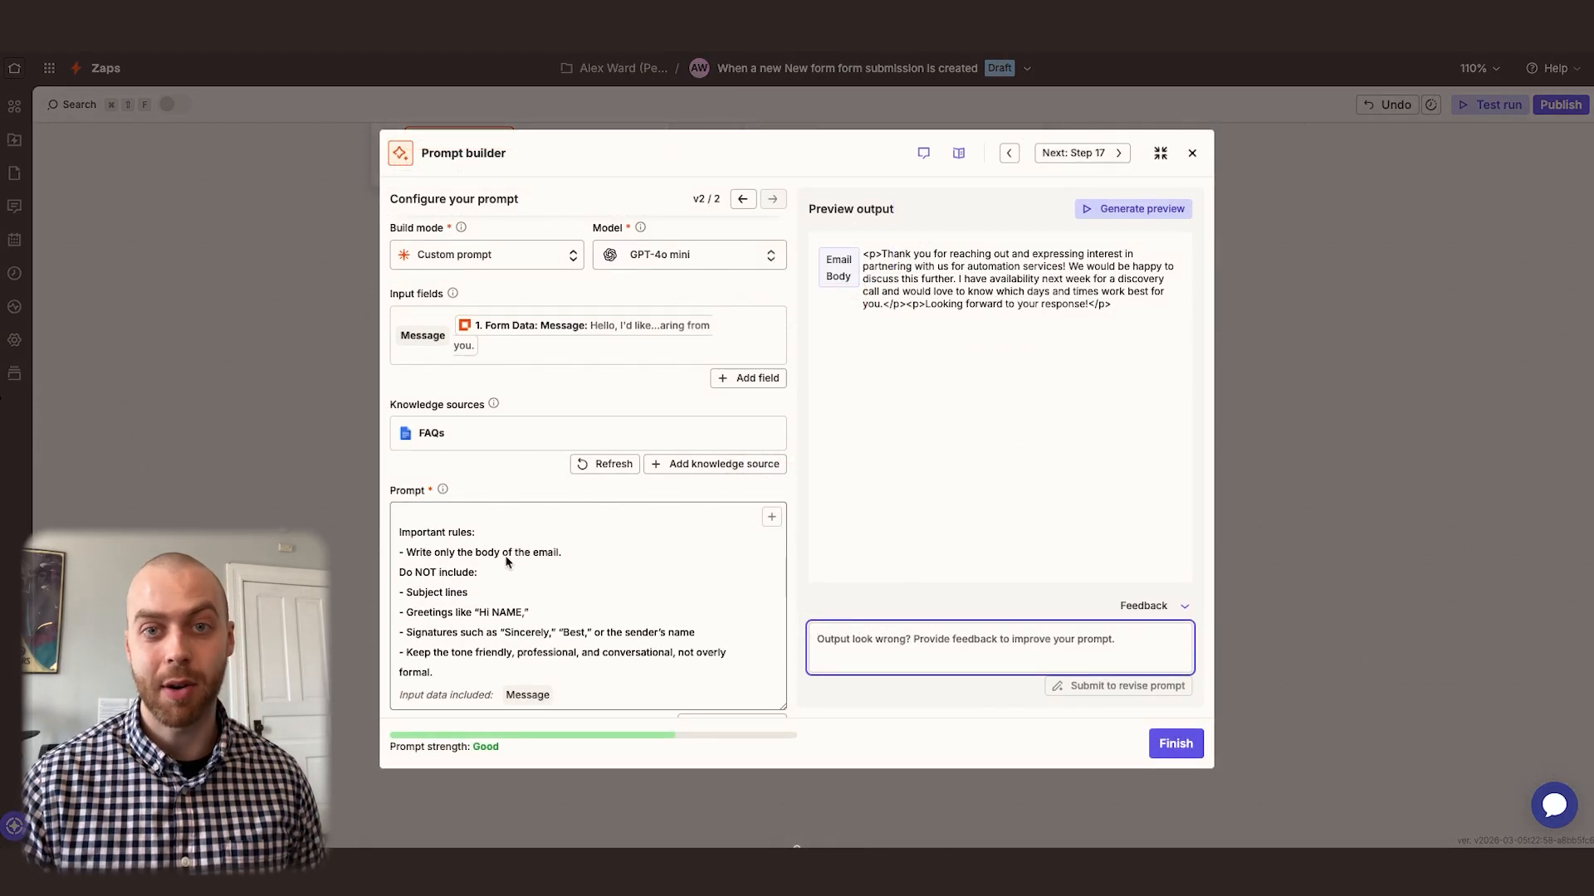
scroll(508, 562, up, 2)
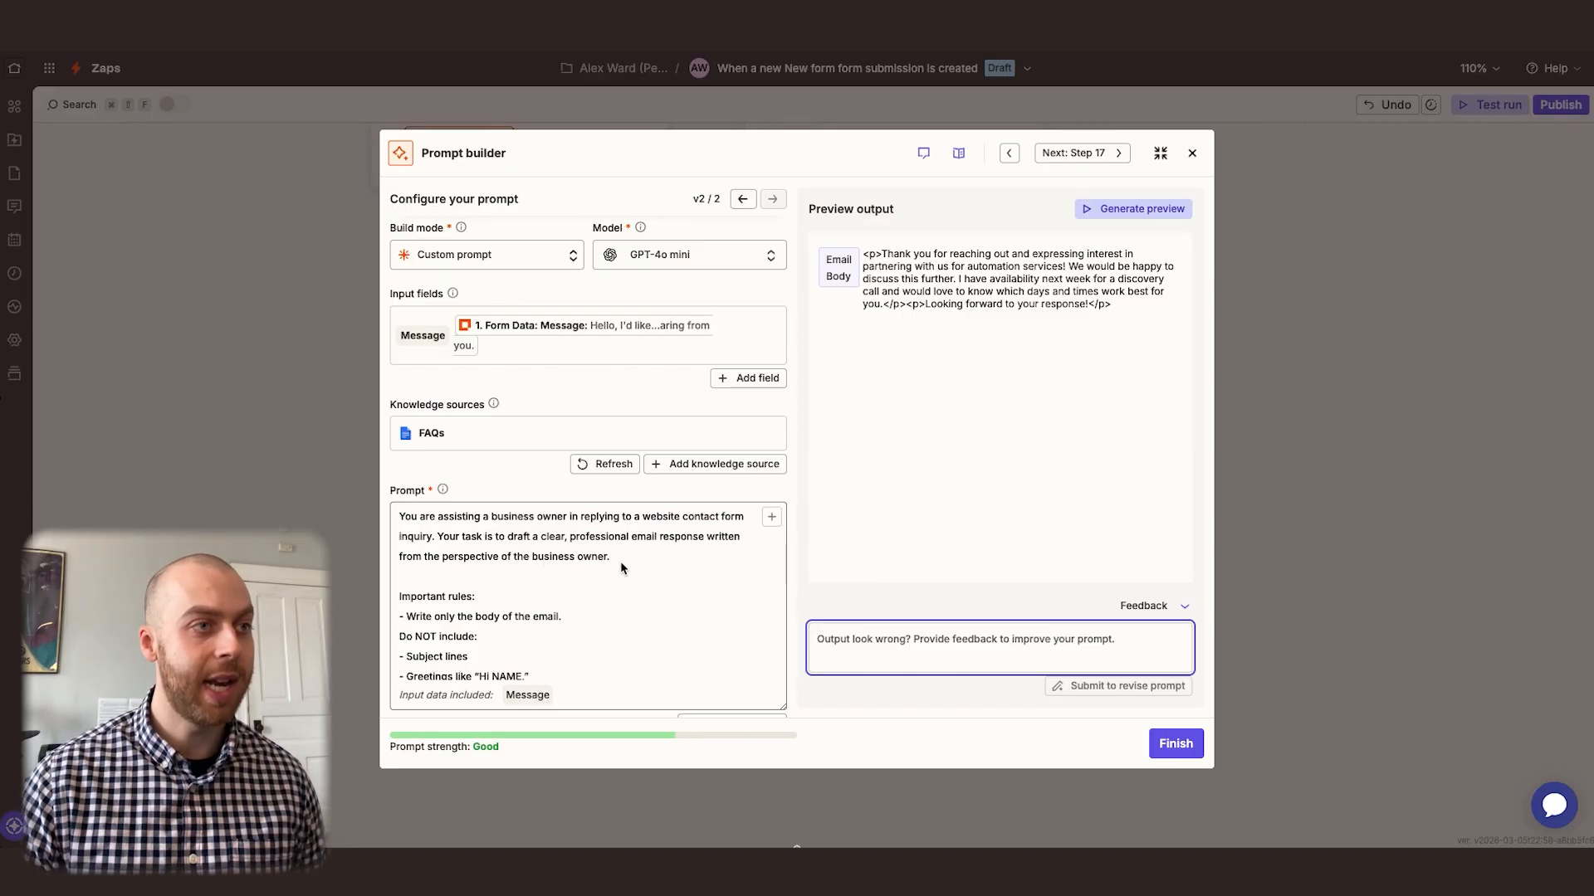
click(520, 483)
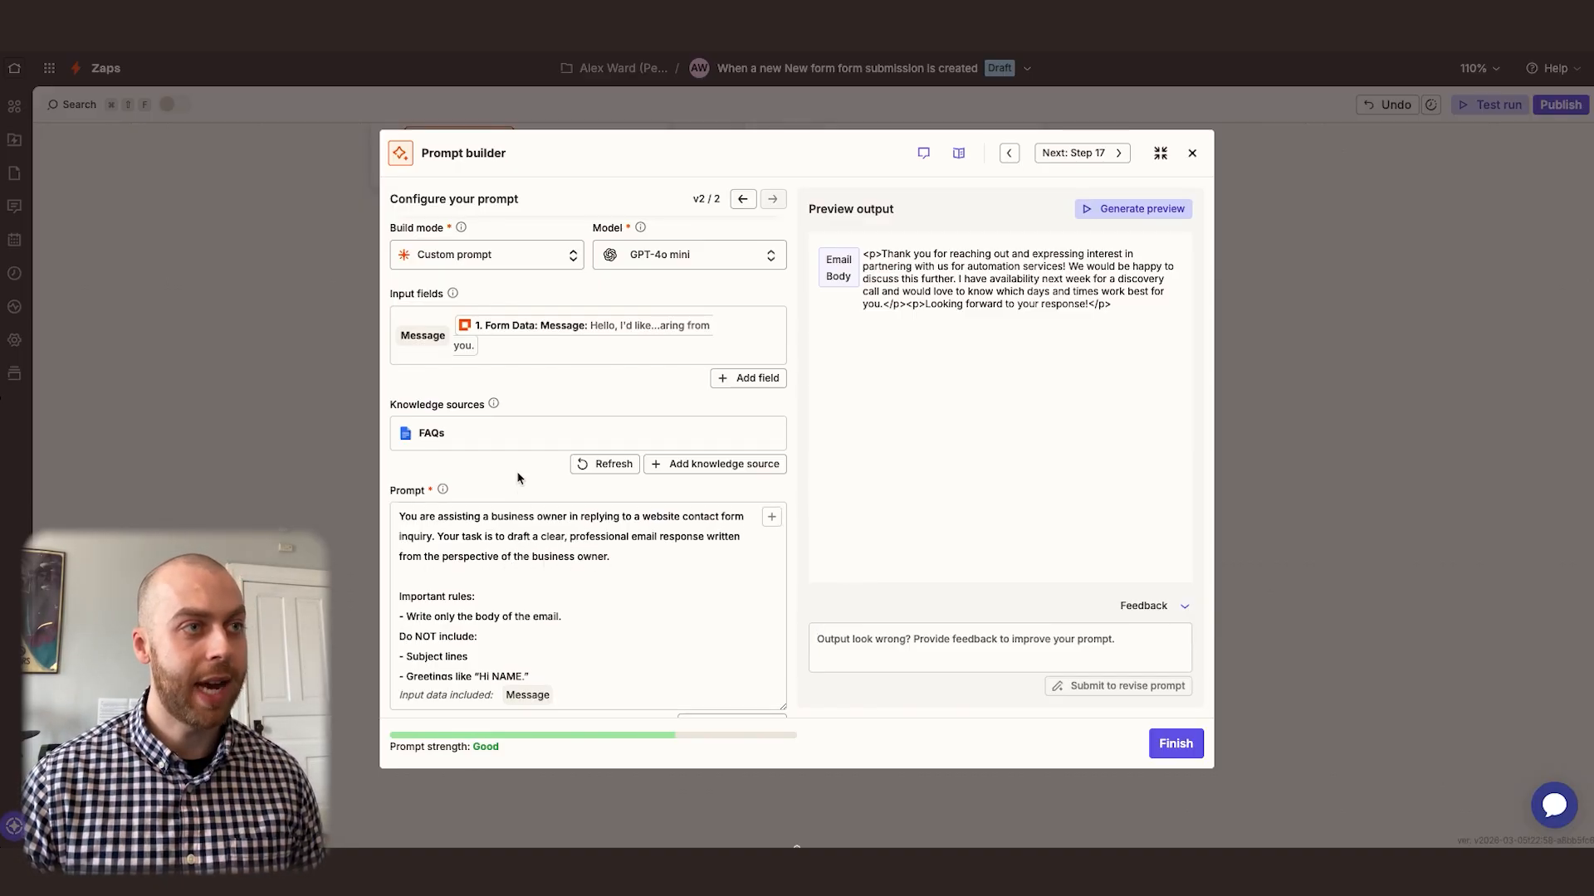
click(1192, 156)
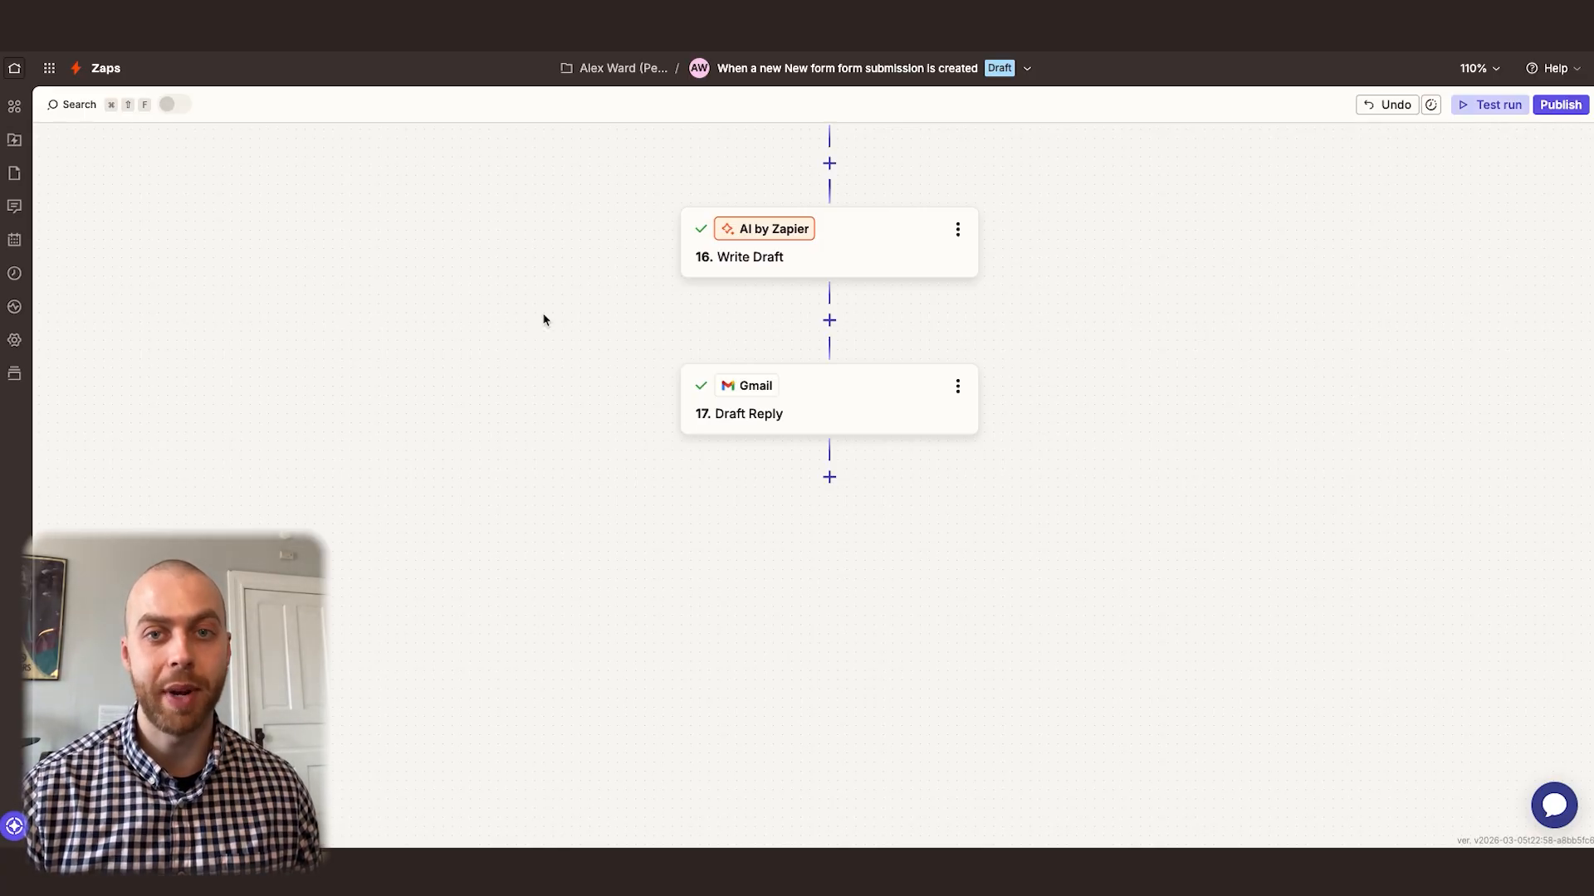
Start a new step after Draft Reply, search the apps for Telegram and clear the search
click(830, 478)
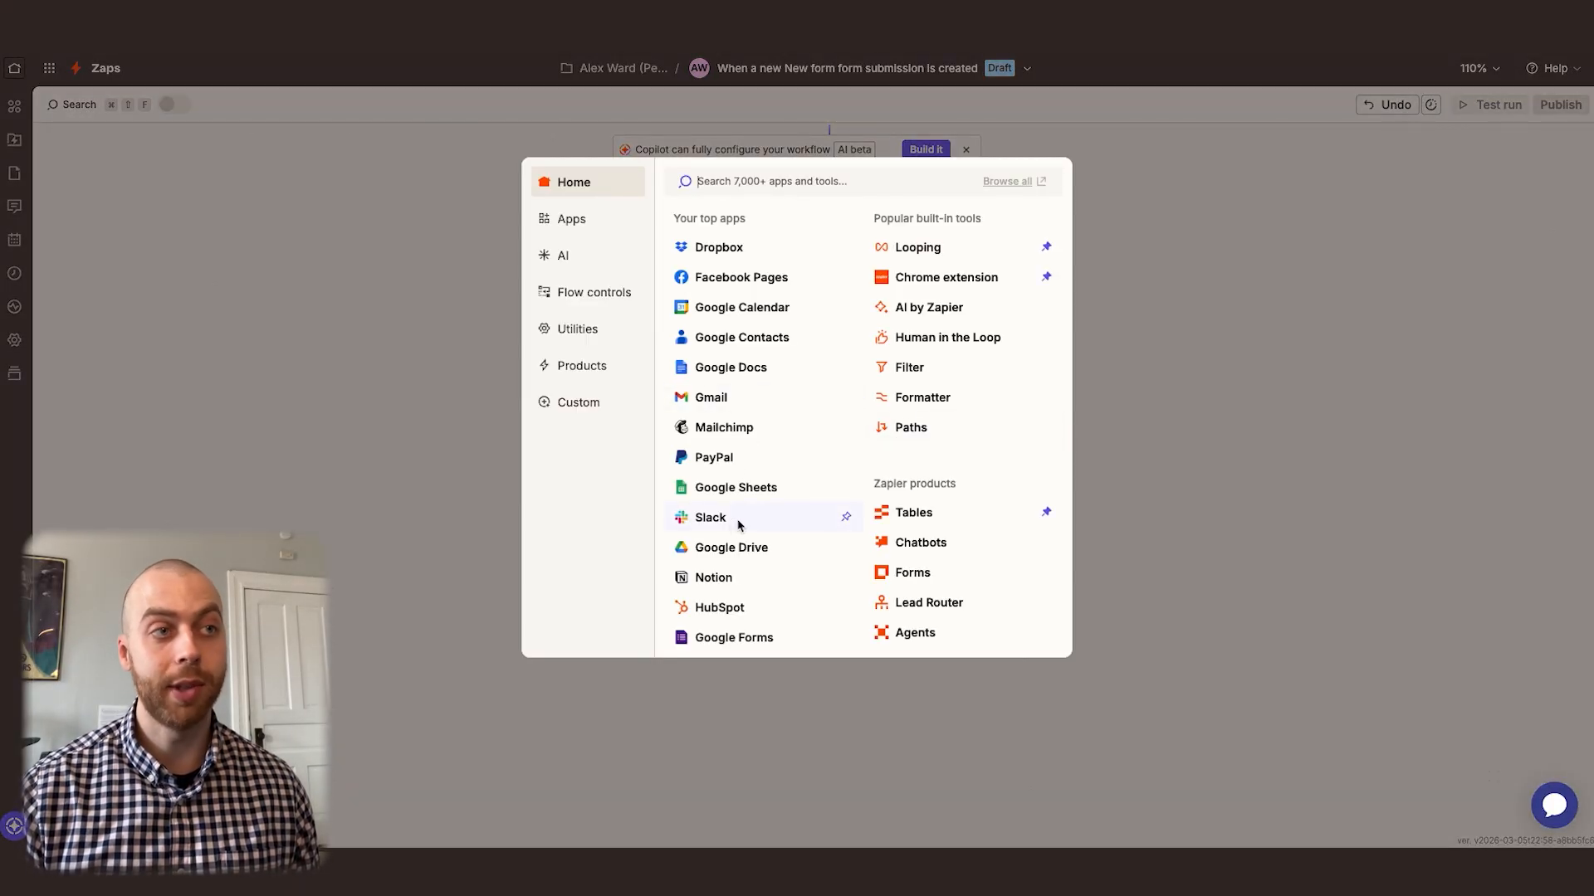
text(te)
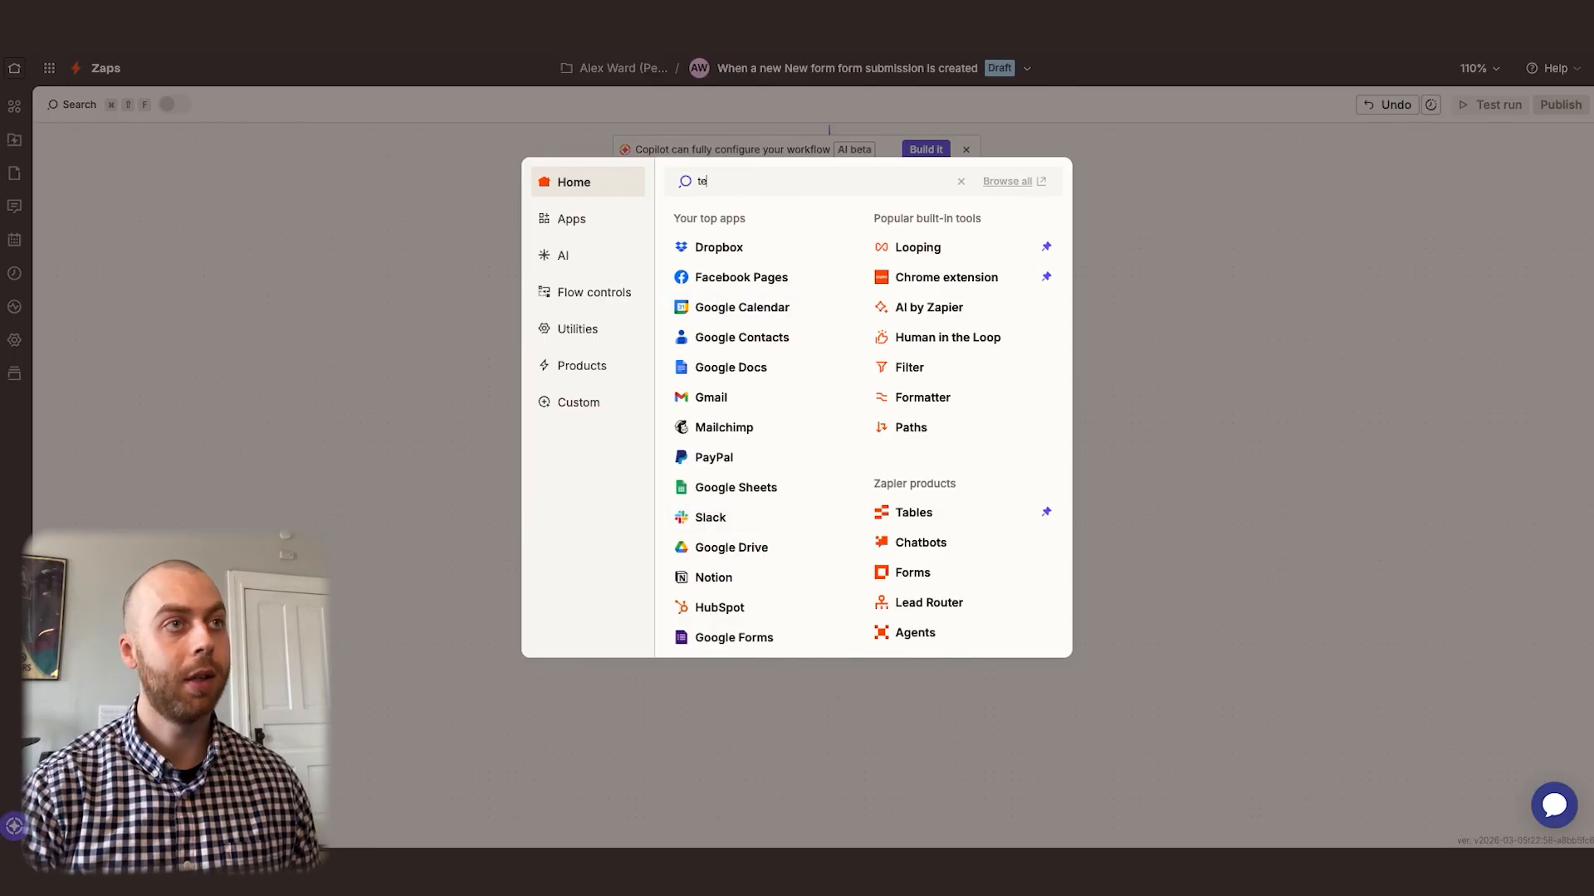
text(legram)
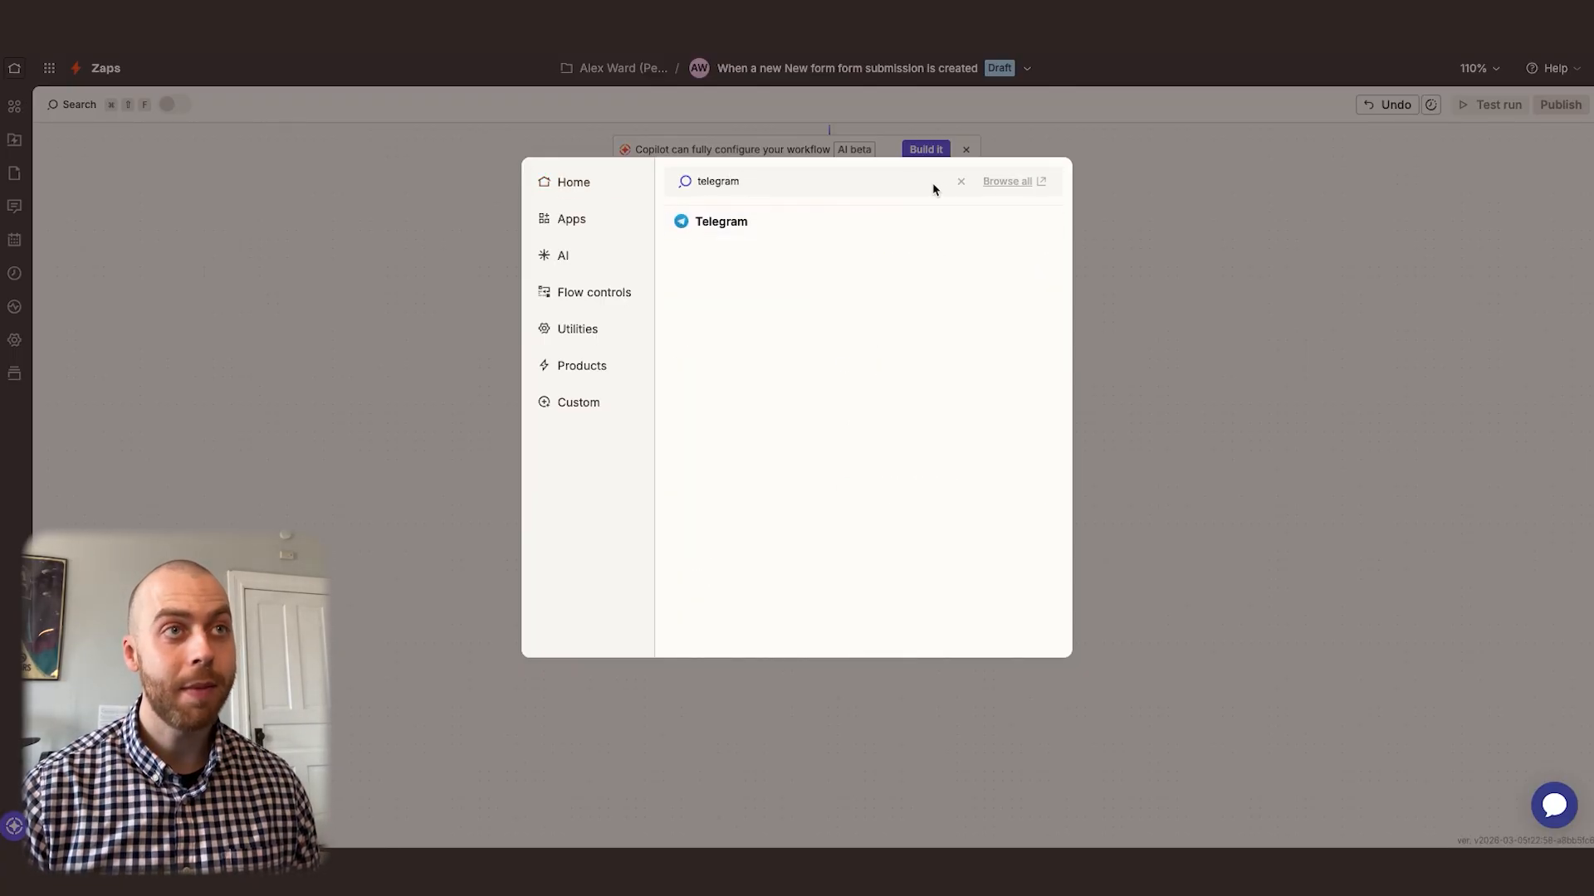
click(960, 181)
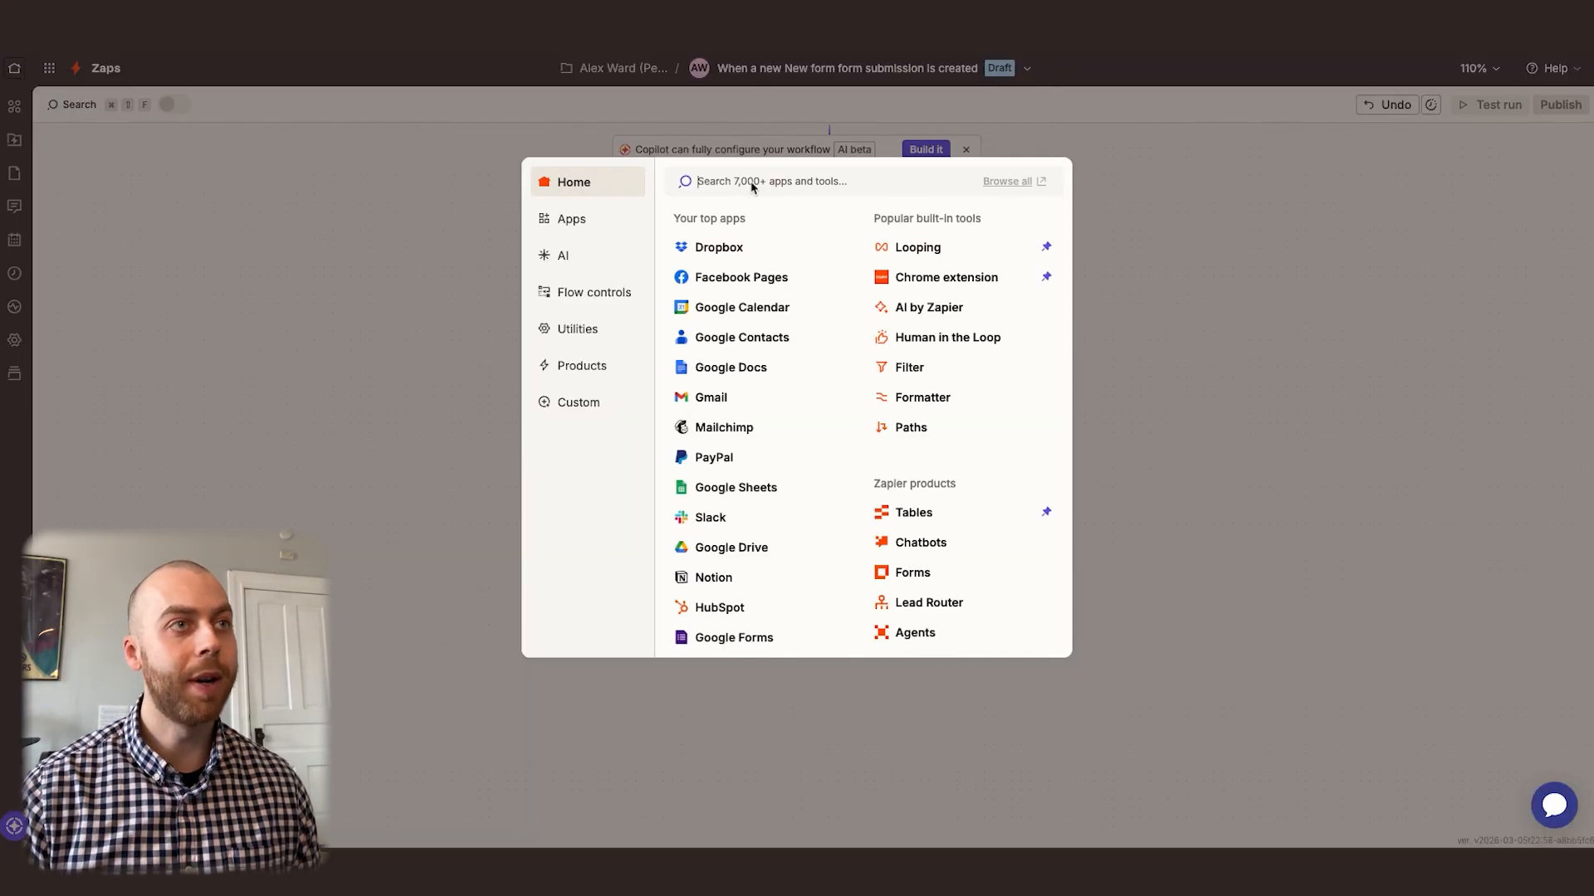
Choose Email by Zapier for the new step and set its action event to Send Outbound Email
text(email)
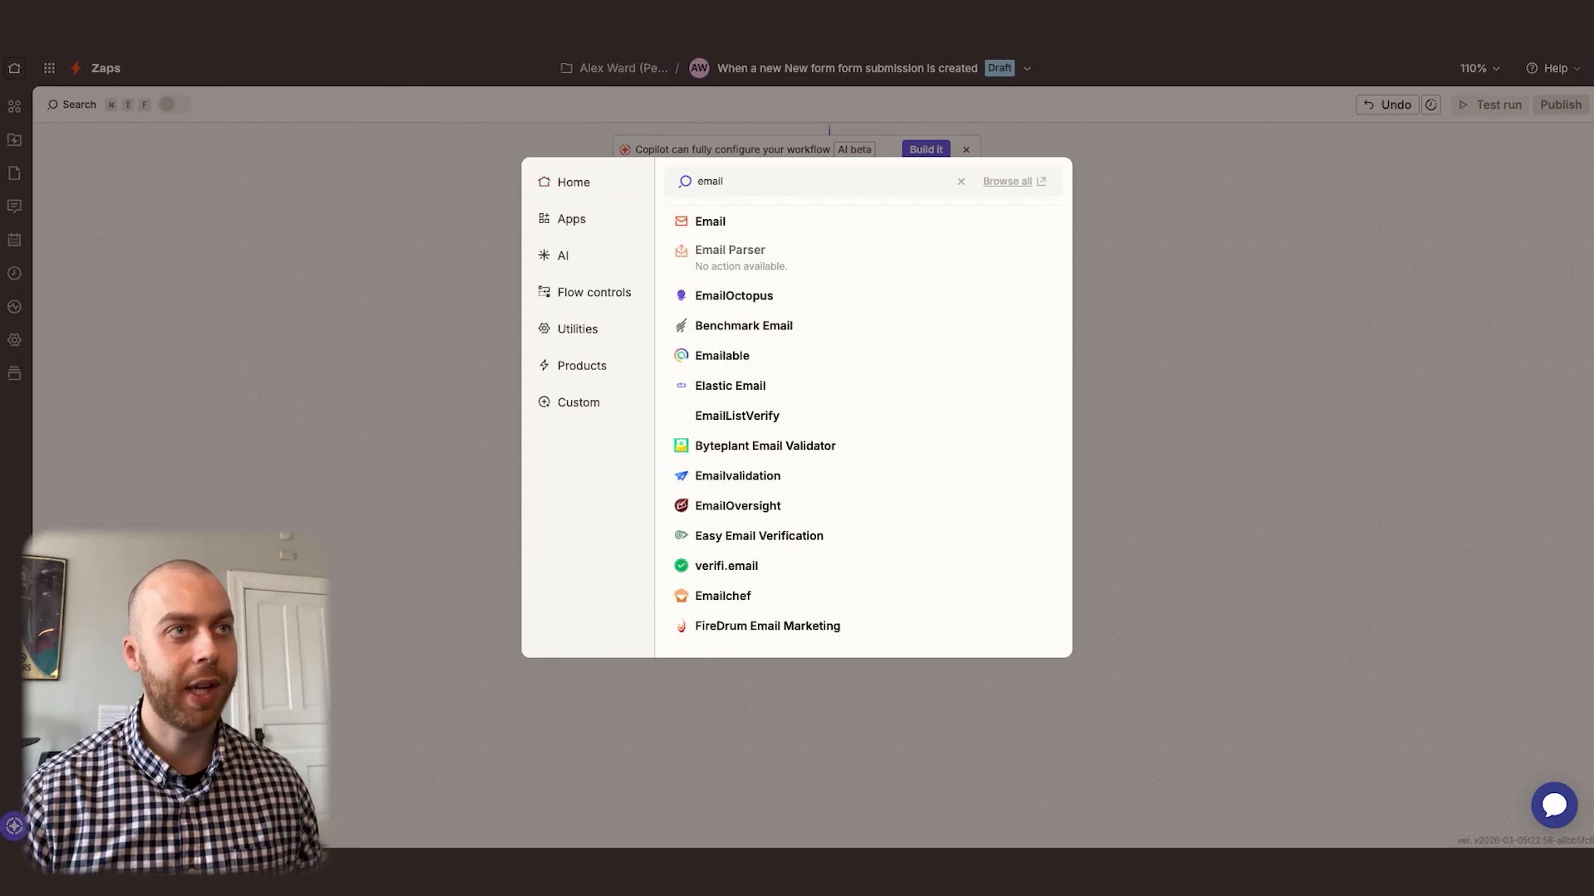
click(719, 220)
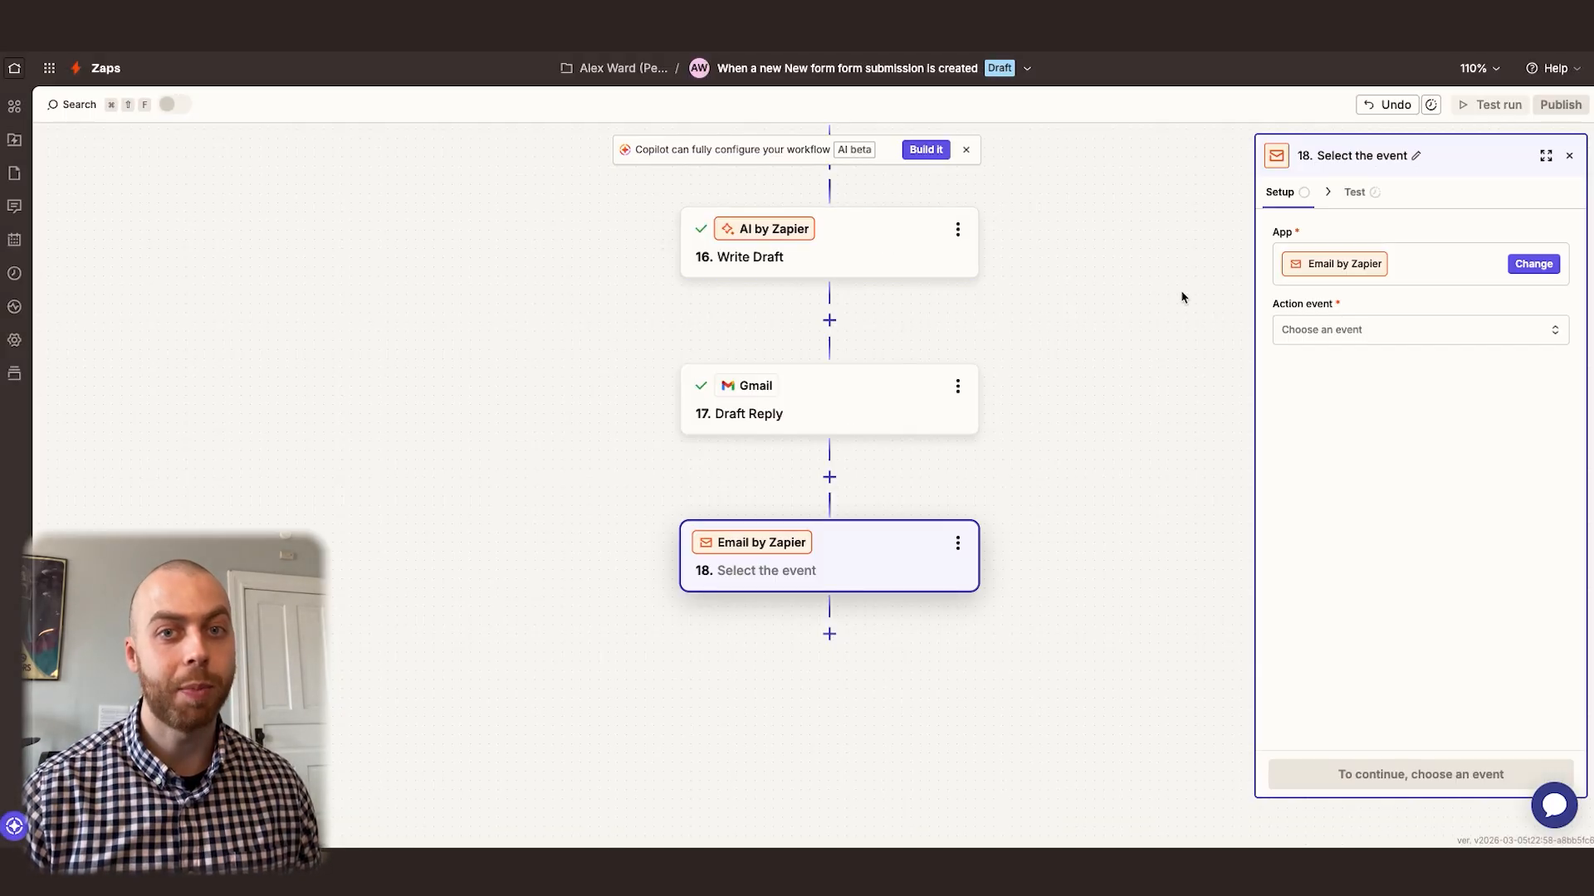
click(1345, 338)
click(1103, 434)
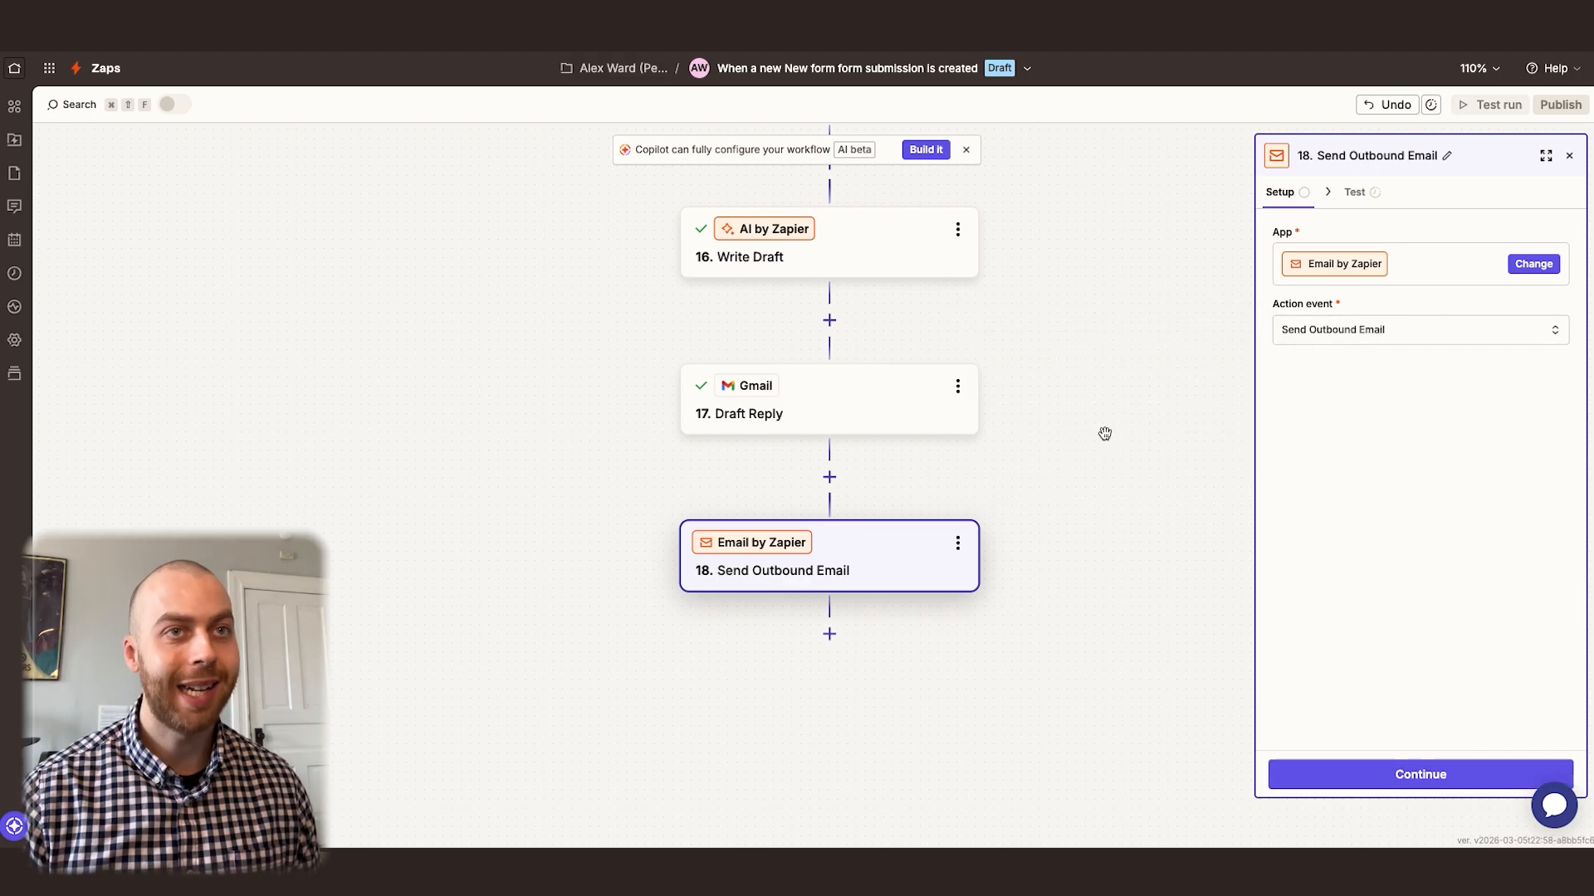
Continue to the Send Outbound Email configuration and enter the business e-mail address as the To recipient
click(1373, 192)
click(1356, 490)
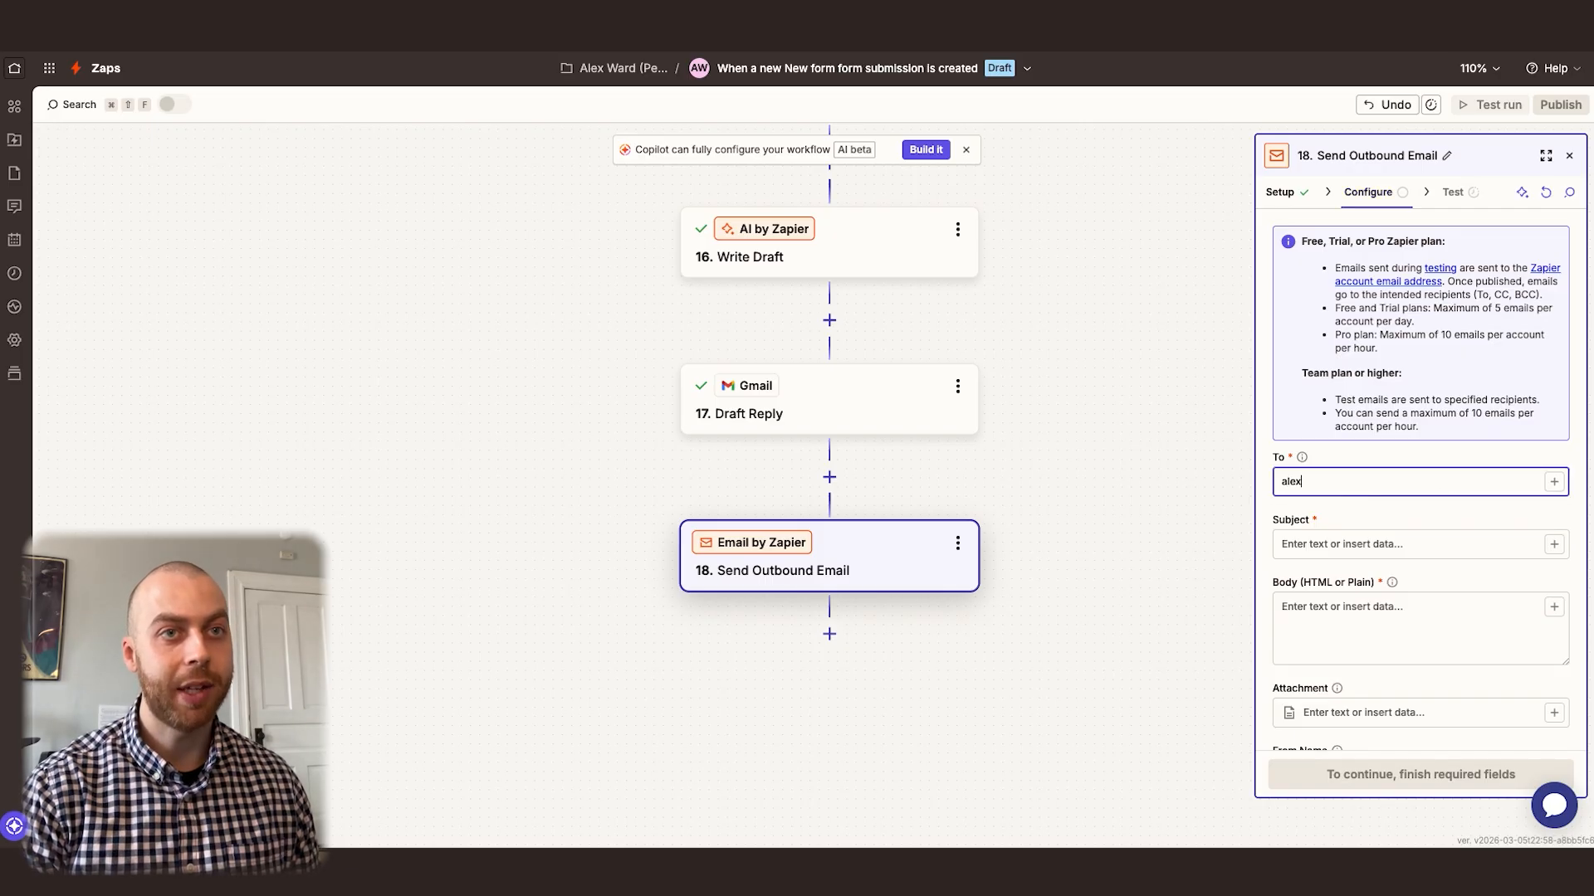
click(1394, 457)
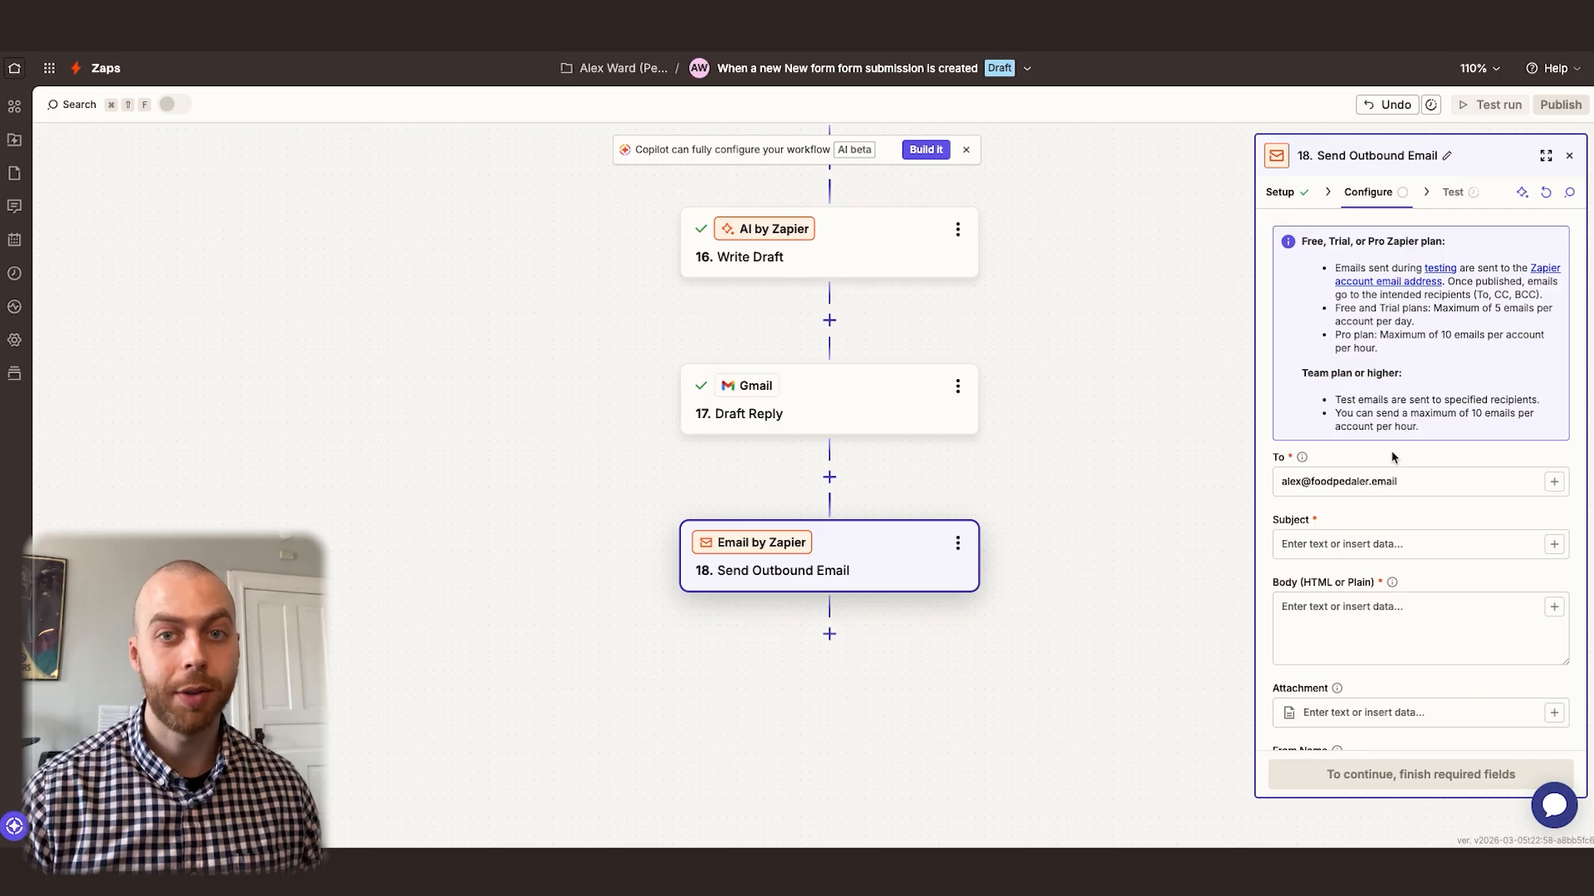
Set the Send Outbound Email subject to "New Contact Form Inquiry"
click(1354, 548)
text(New)
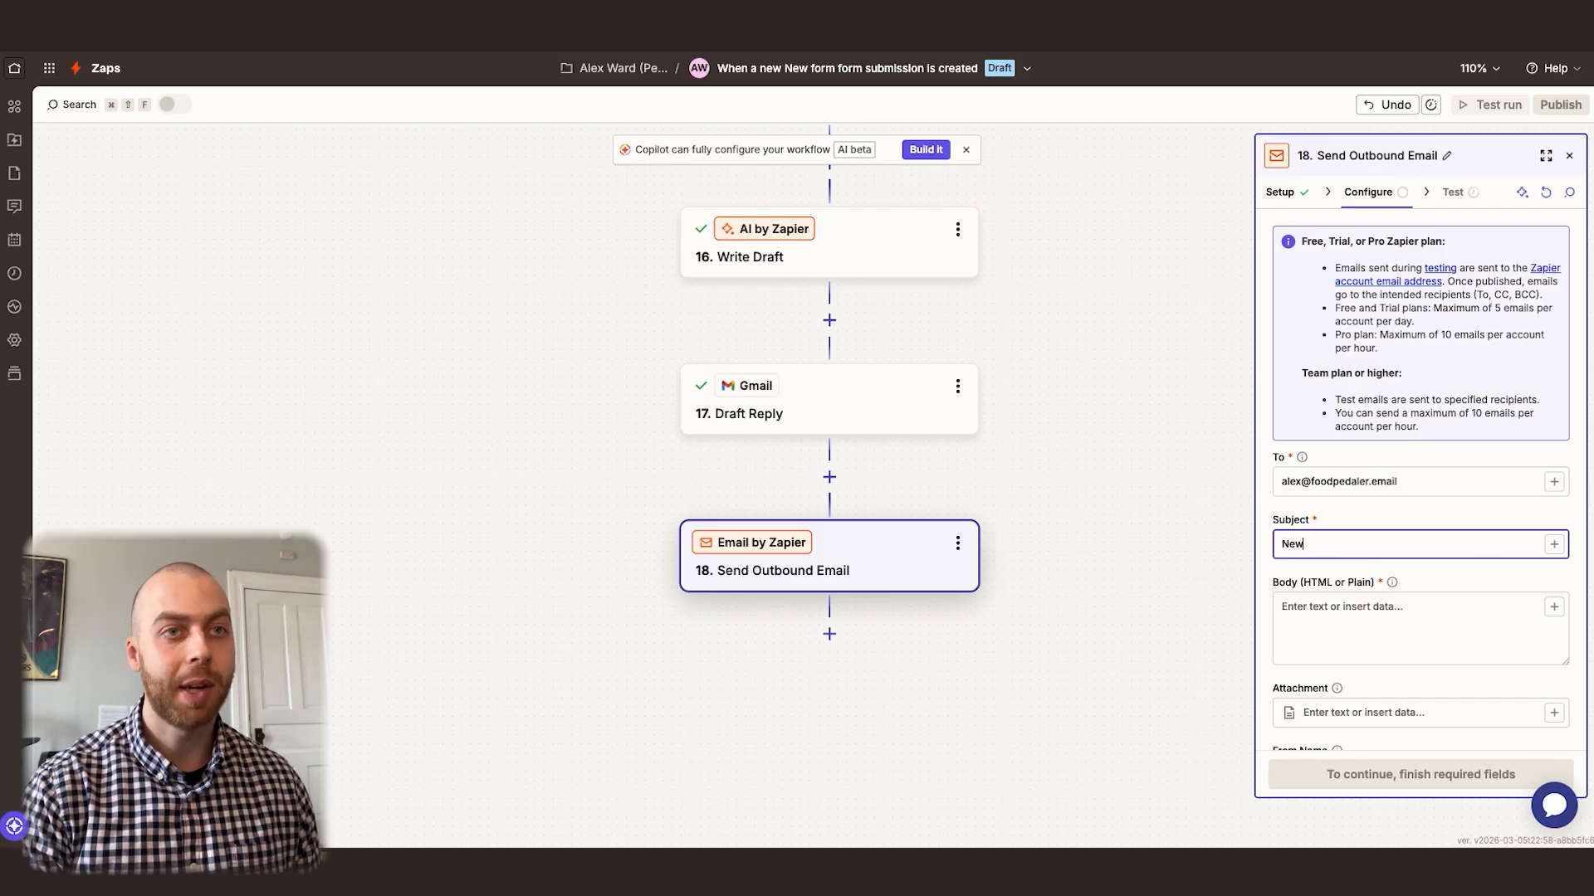
text( Contact Fo)
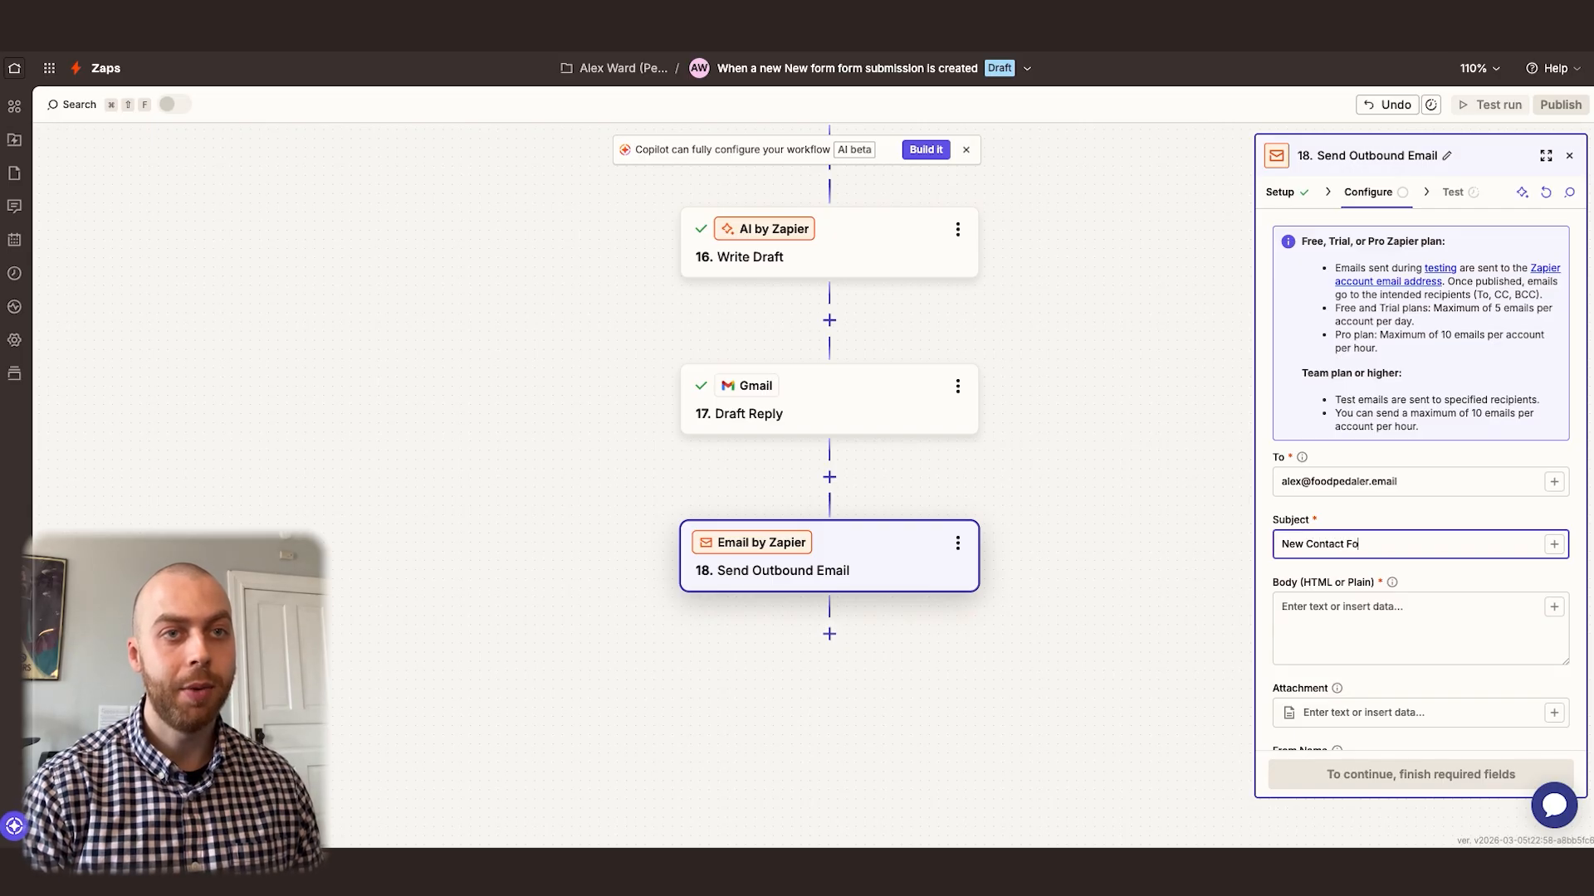
text(rm Inquiry)
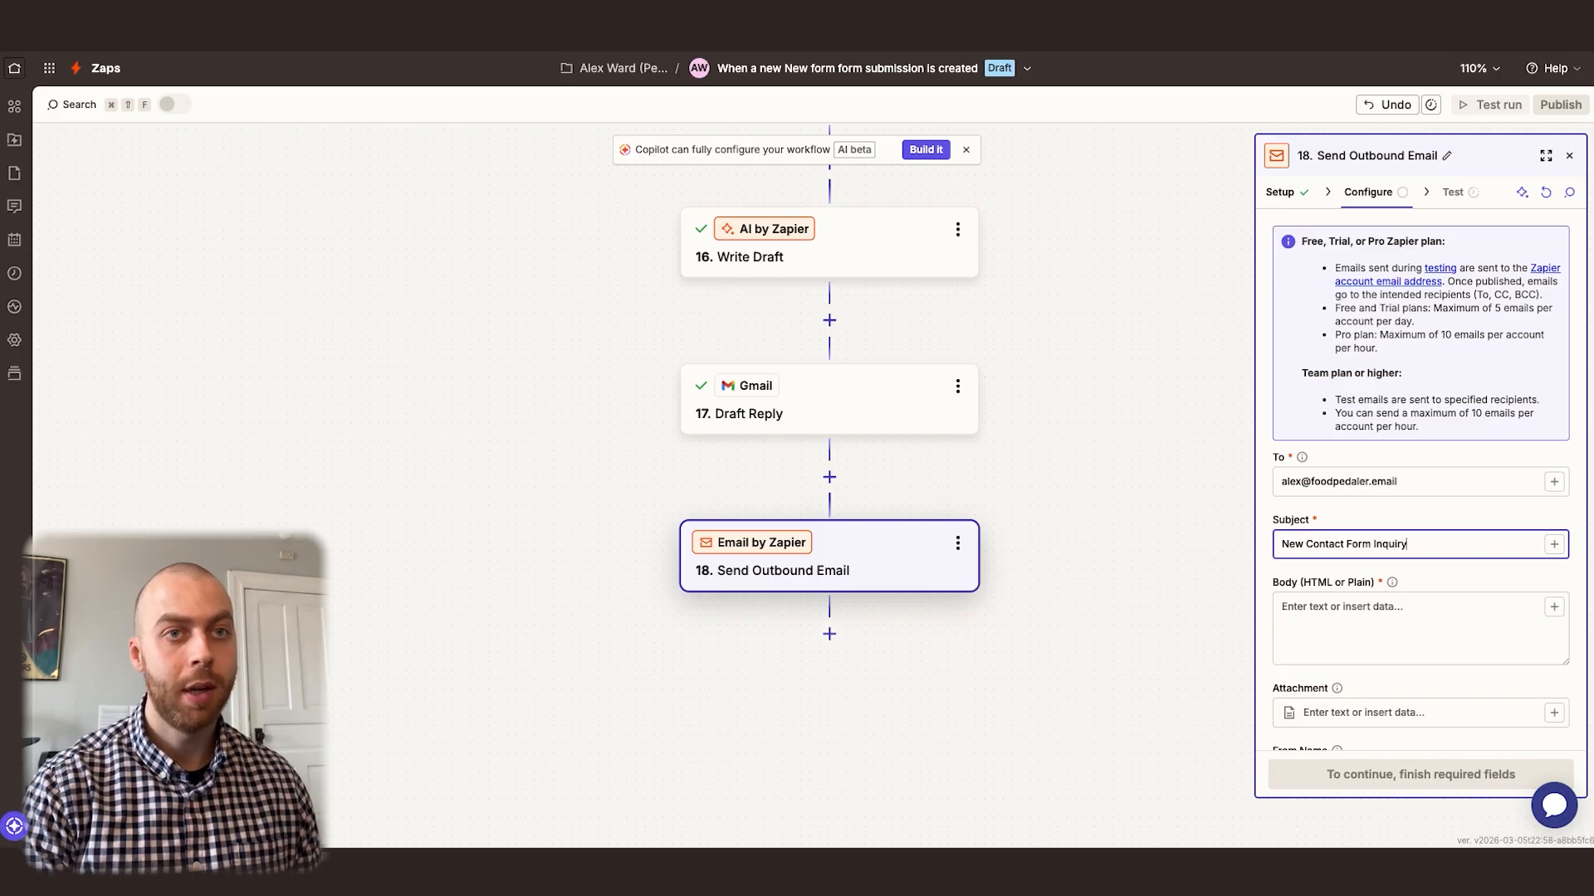
Start the email body with an HTML anchor tag whose href is the contact's record URL, copied from the Contacts table
scroll(1357, 458, down, 3)
click(1340, 497)
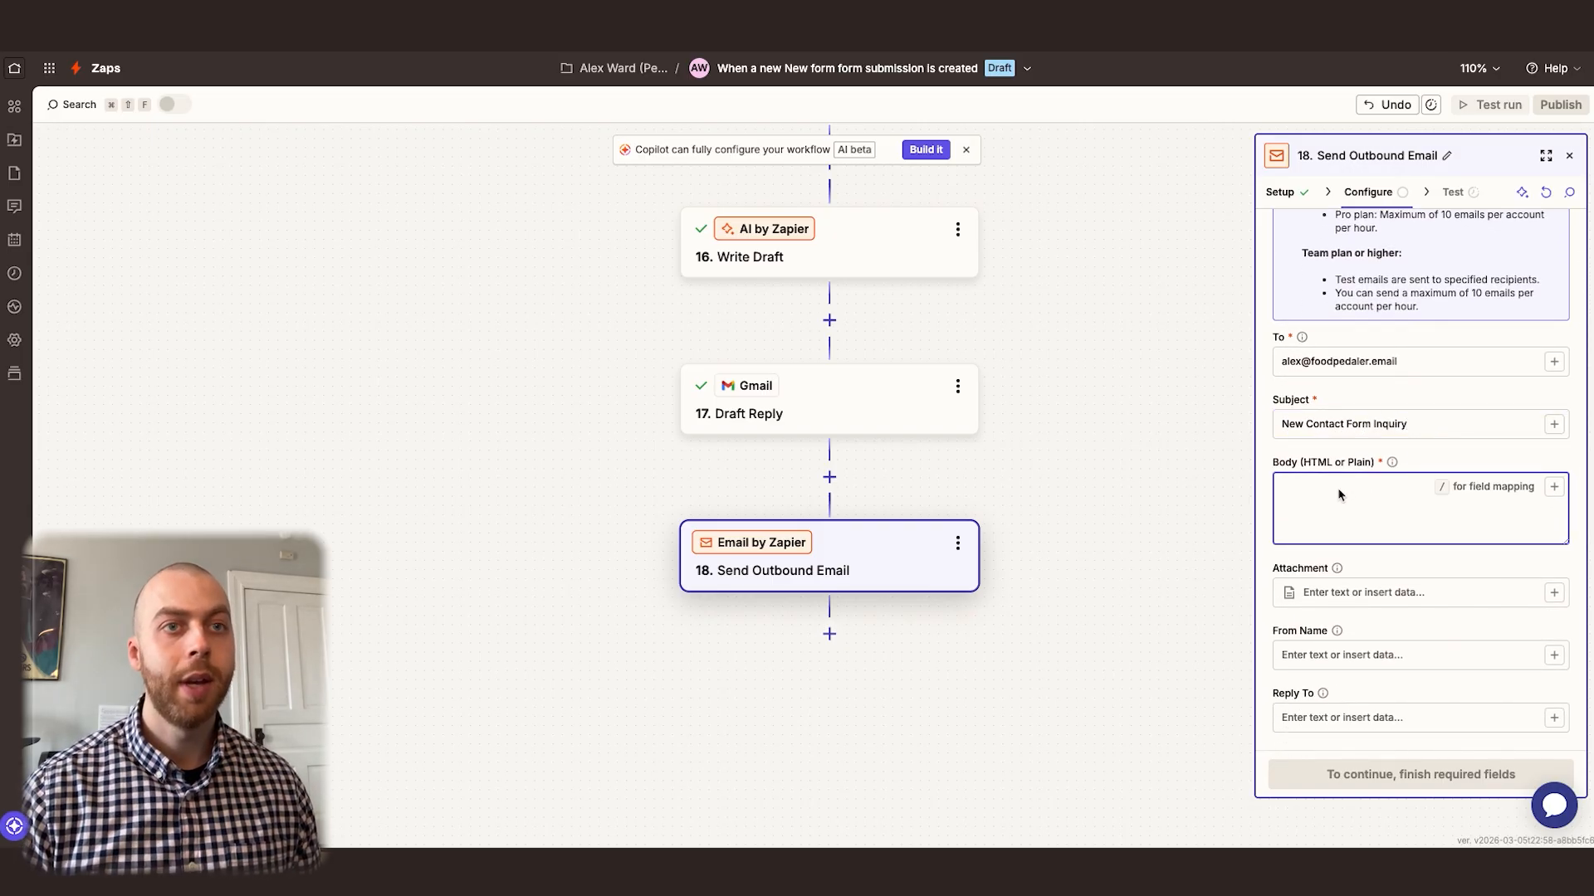
text(<a href=")
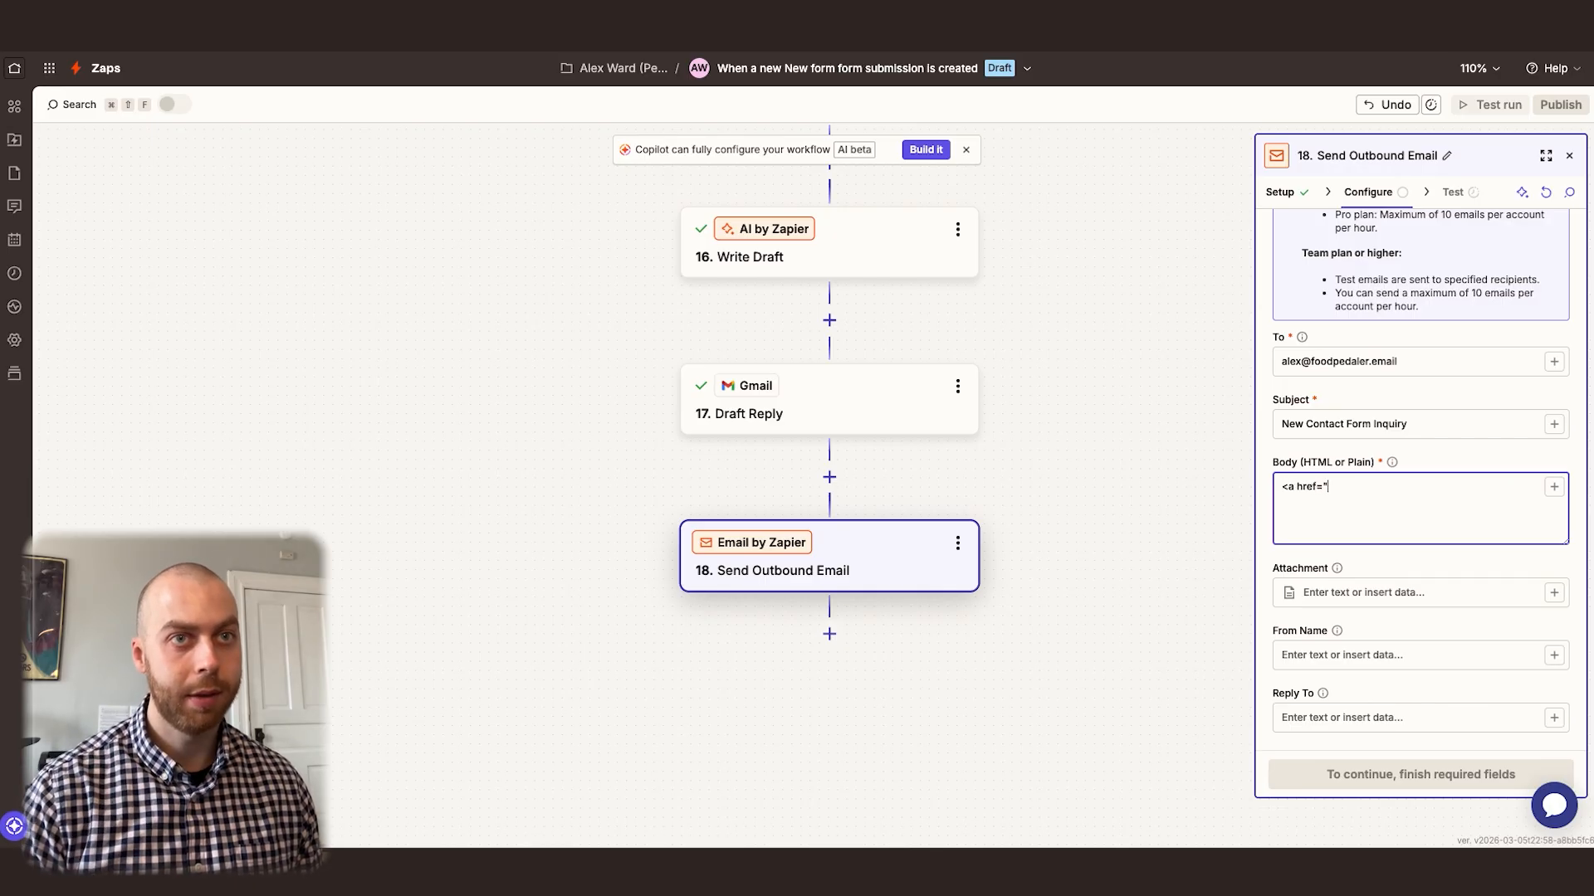
click(608, 34)
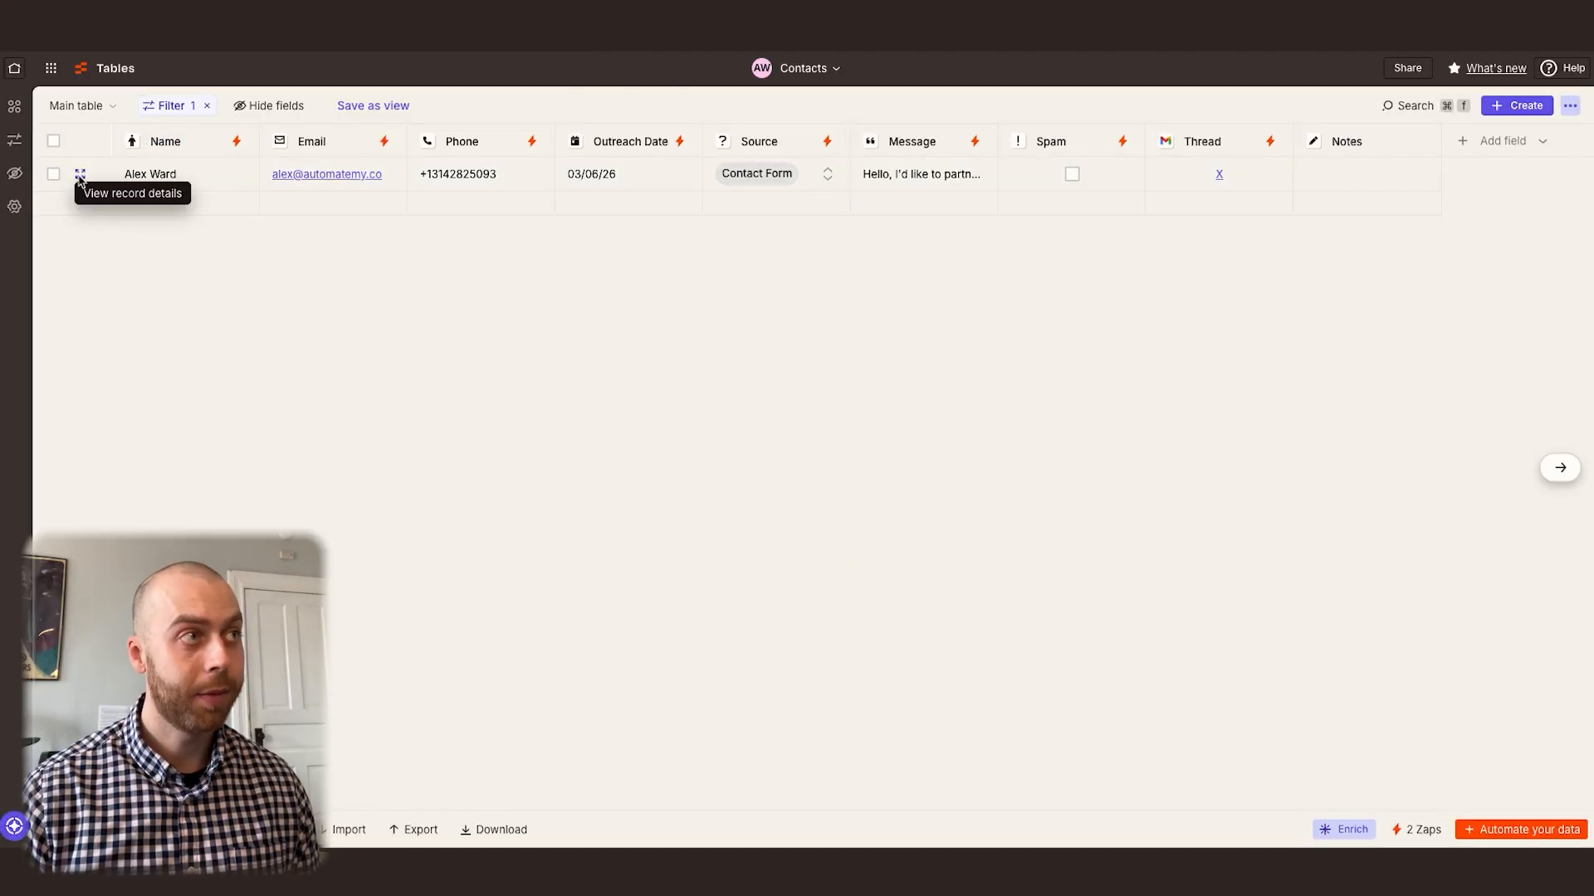
click(80, 175)
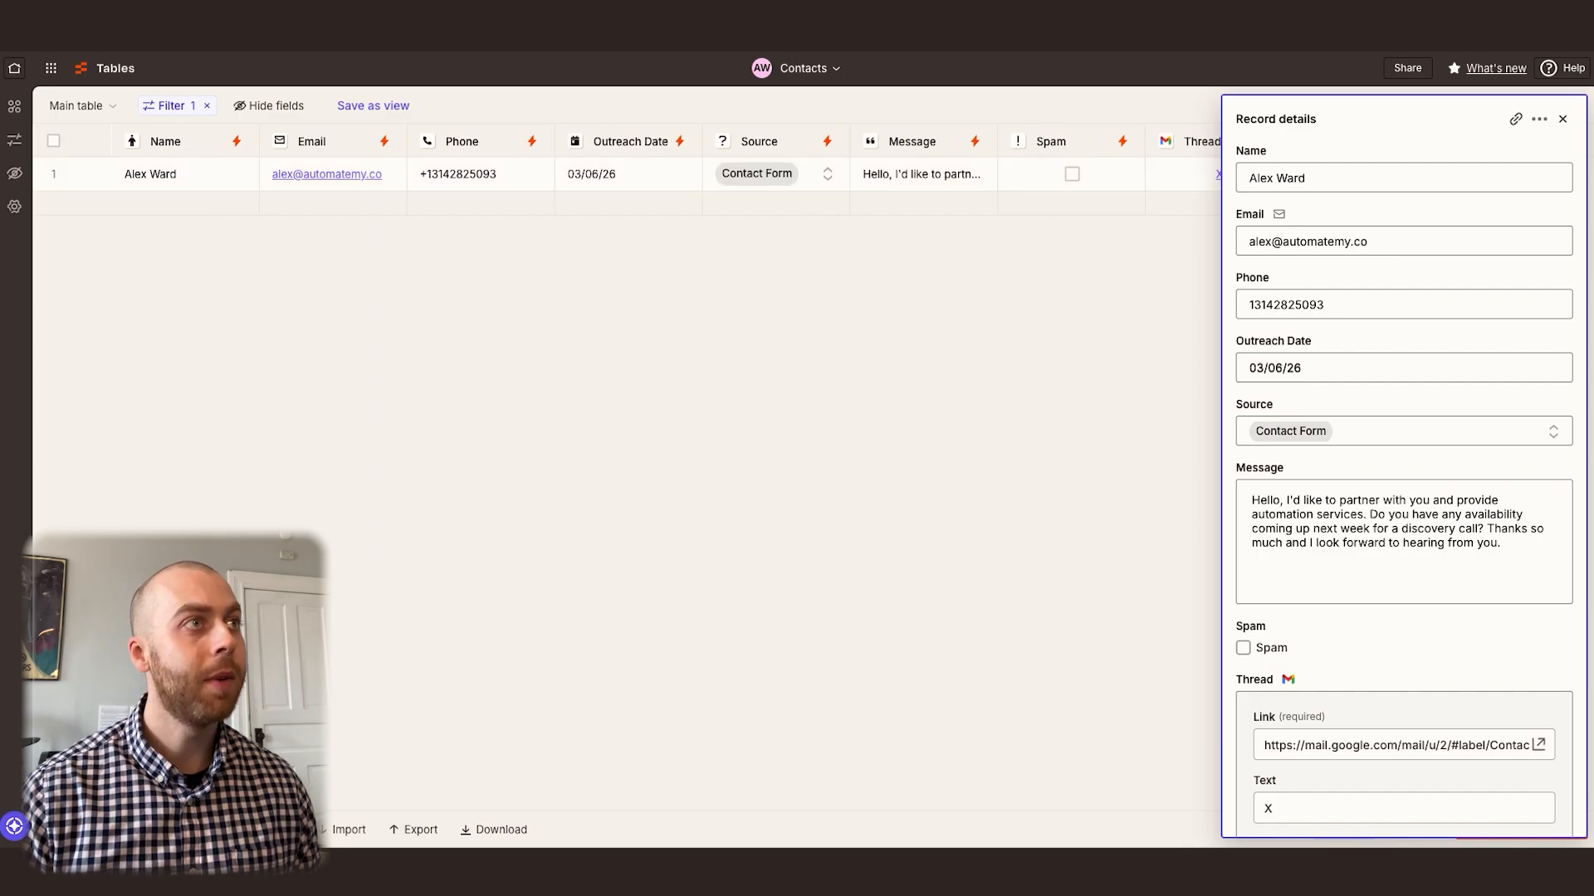
click(377, 3)
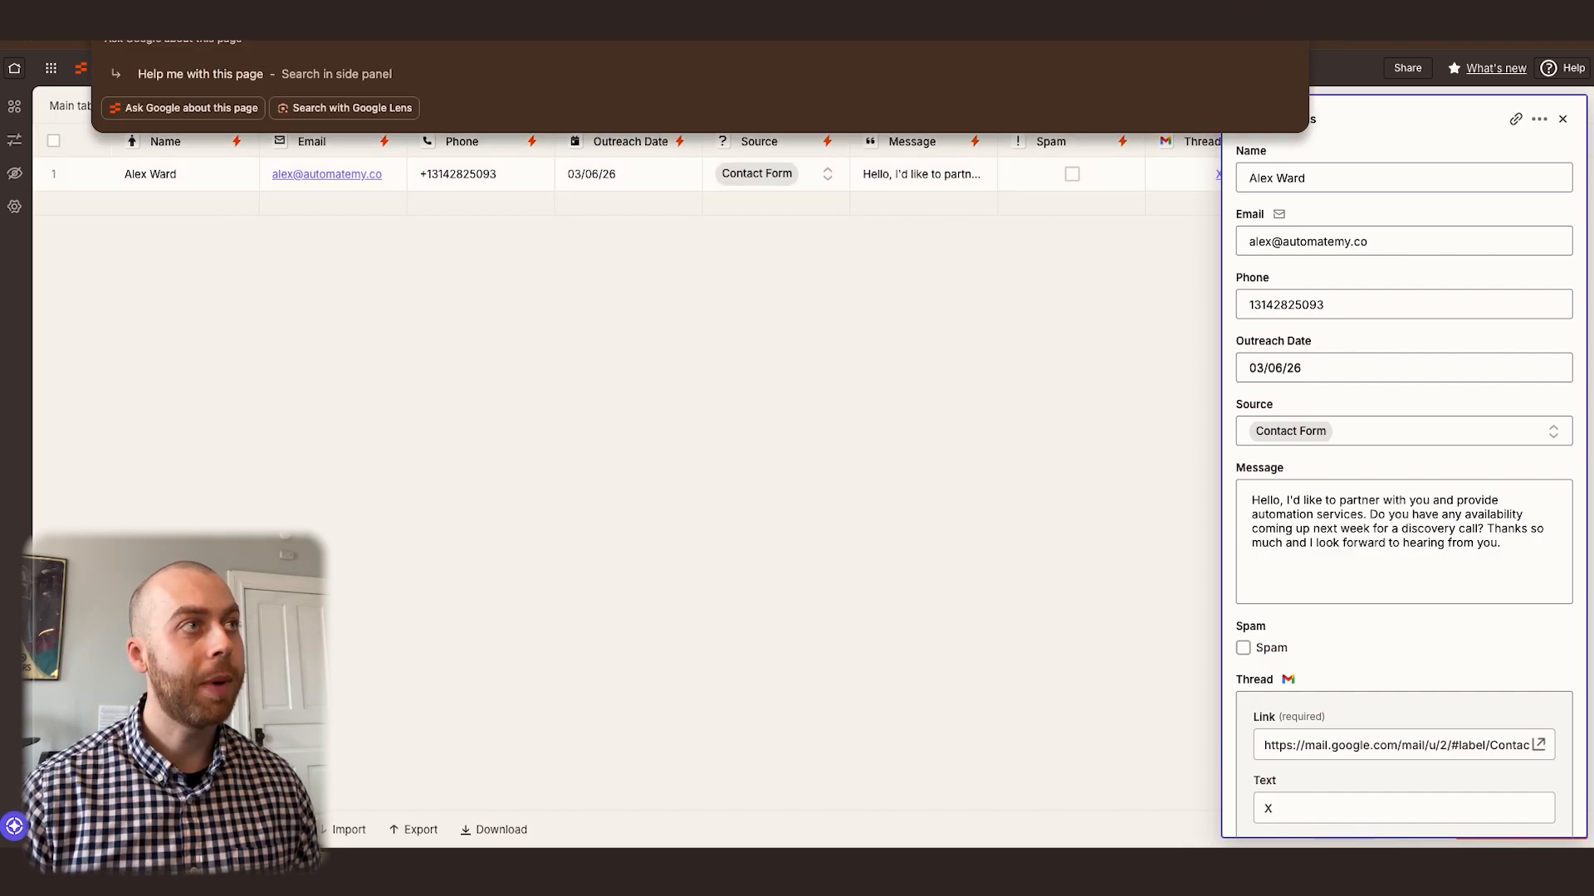
click(324, 2)
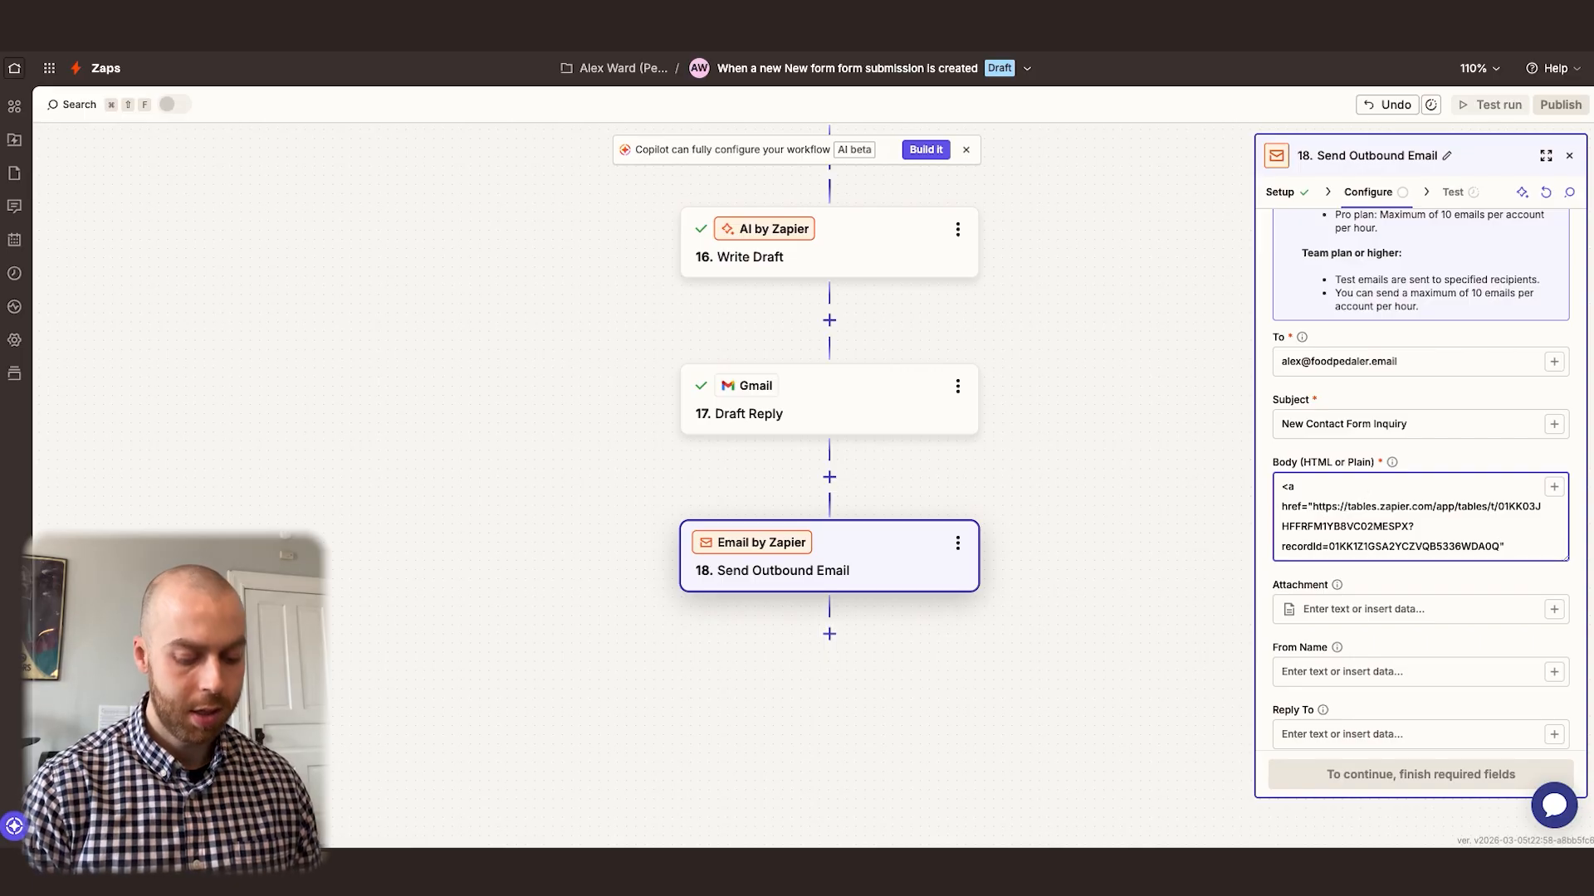
Insert the First Name and Last Name step outputs as the record link's text and close the anchor with </a>
click(1554, 487)
click(1083, 474)
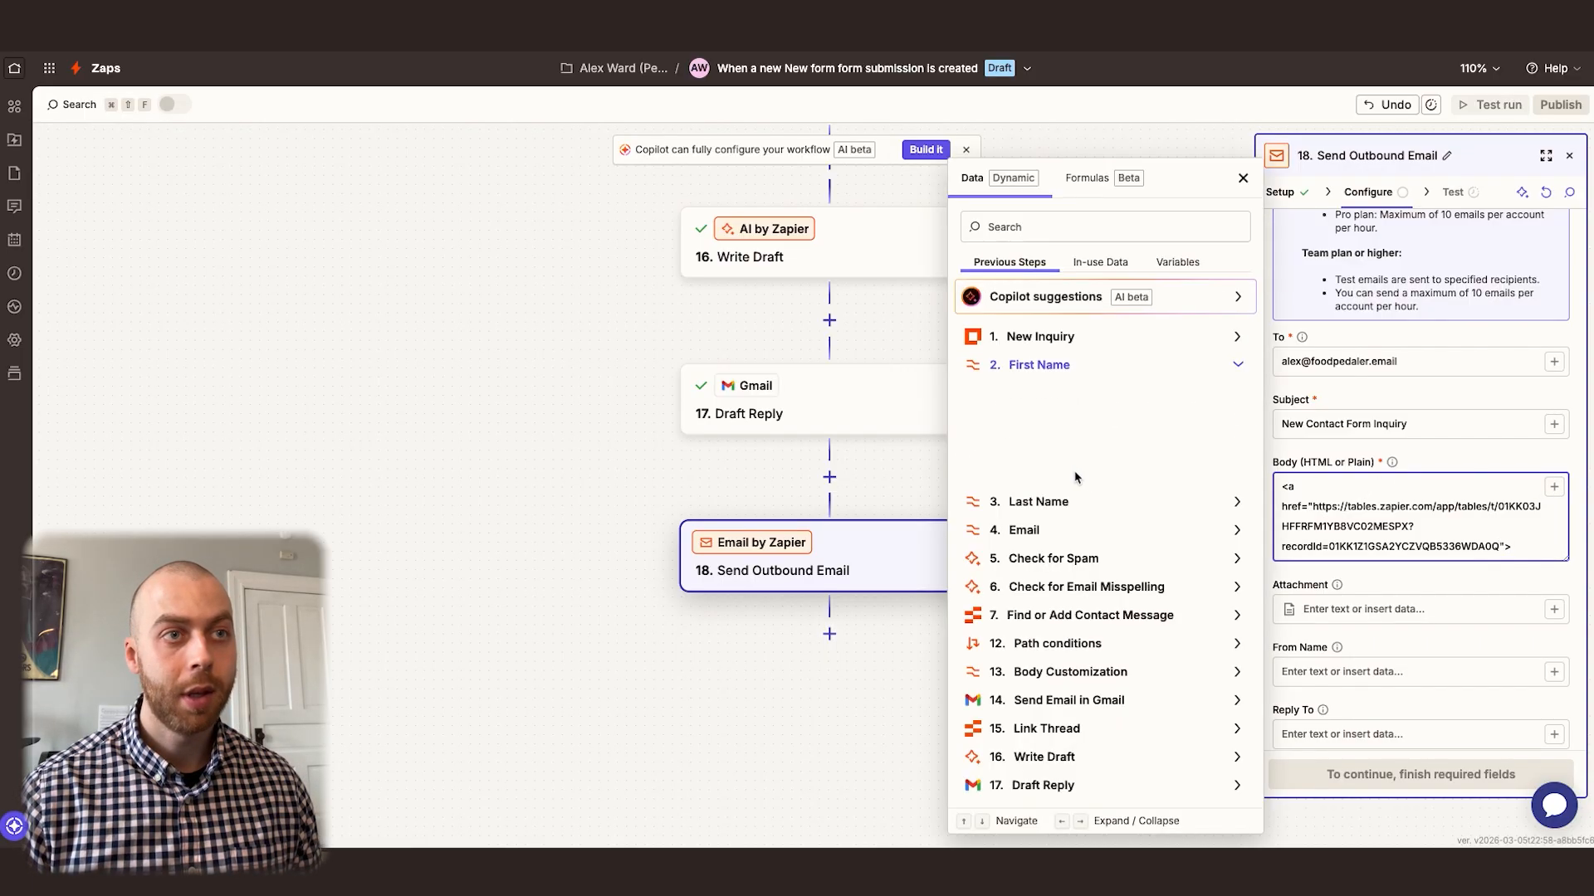
click(1037, 468)
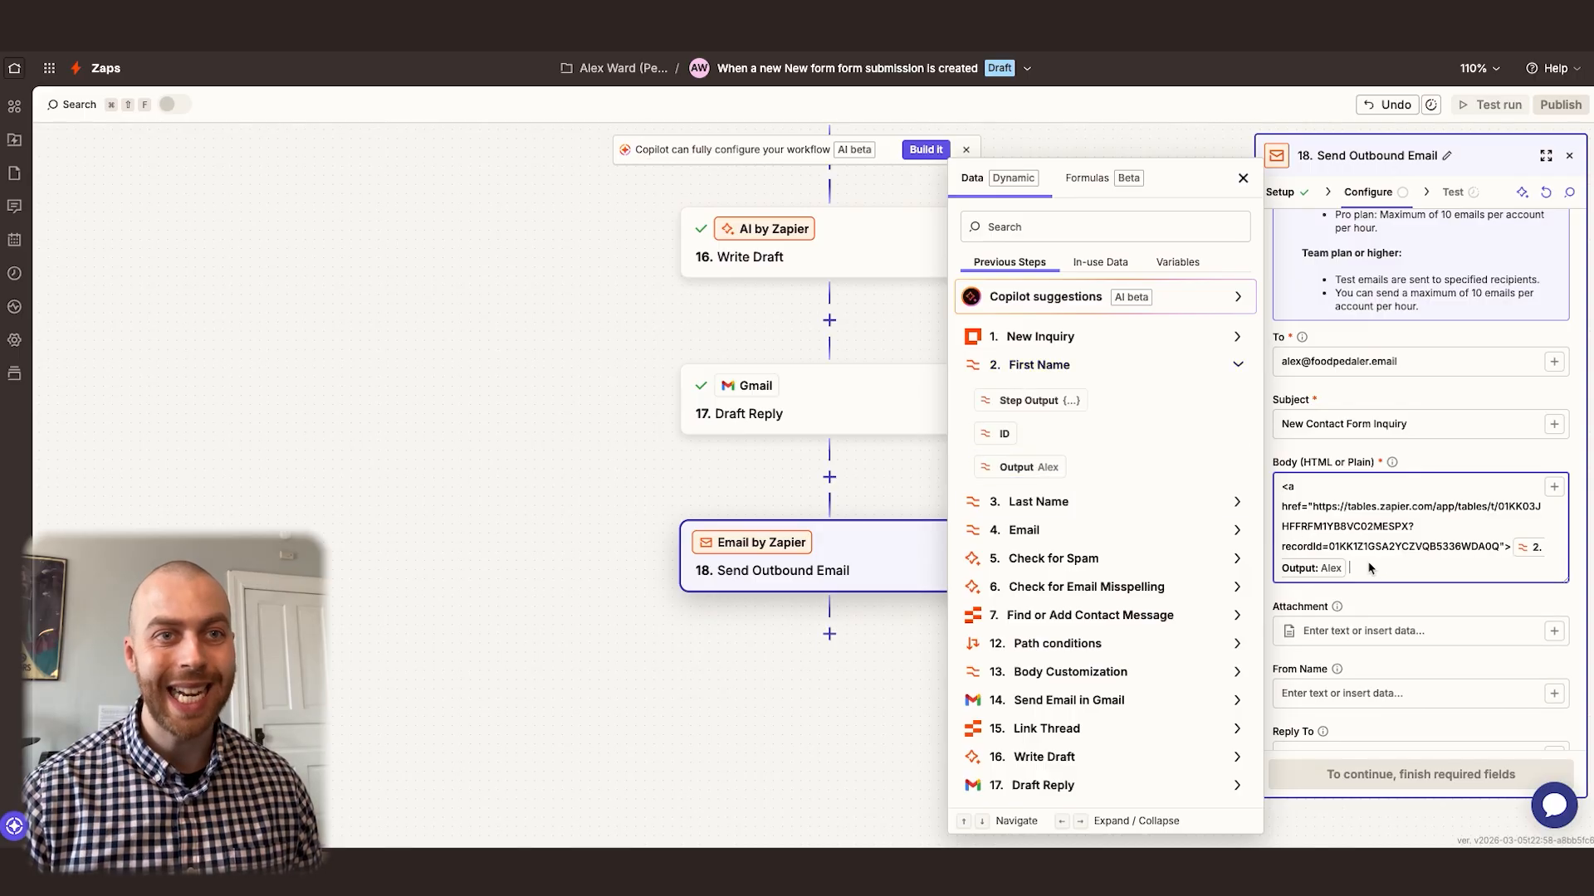
click(1025, 502)
click(1027, 581)
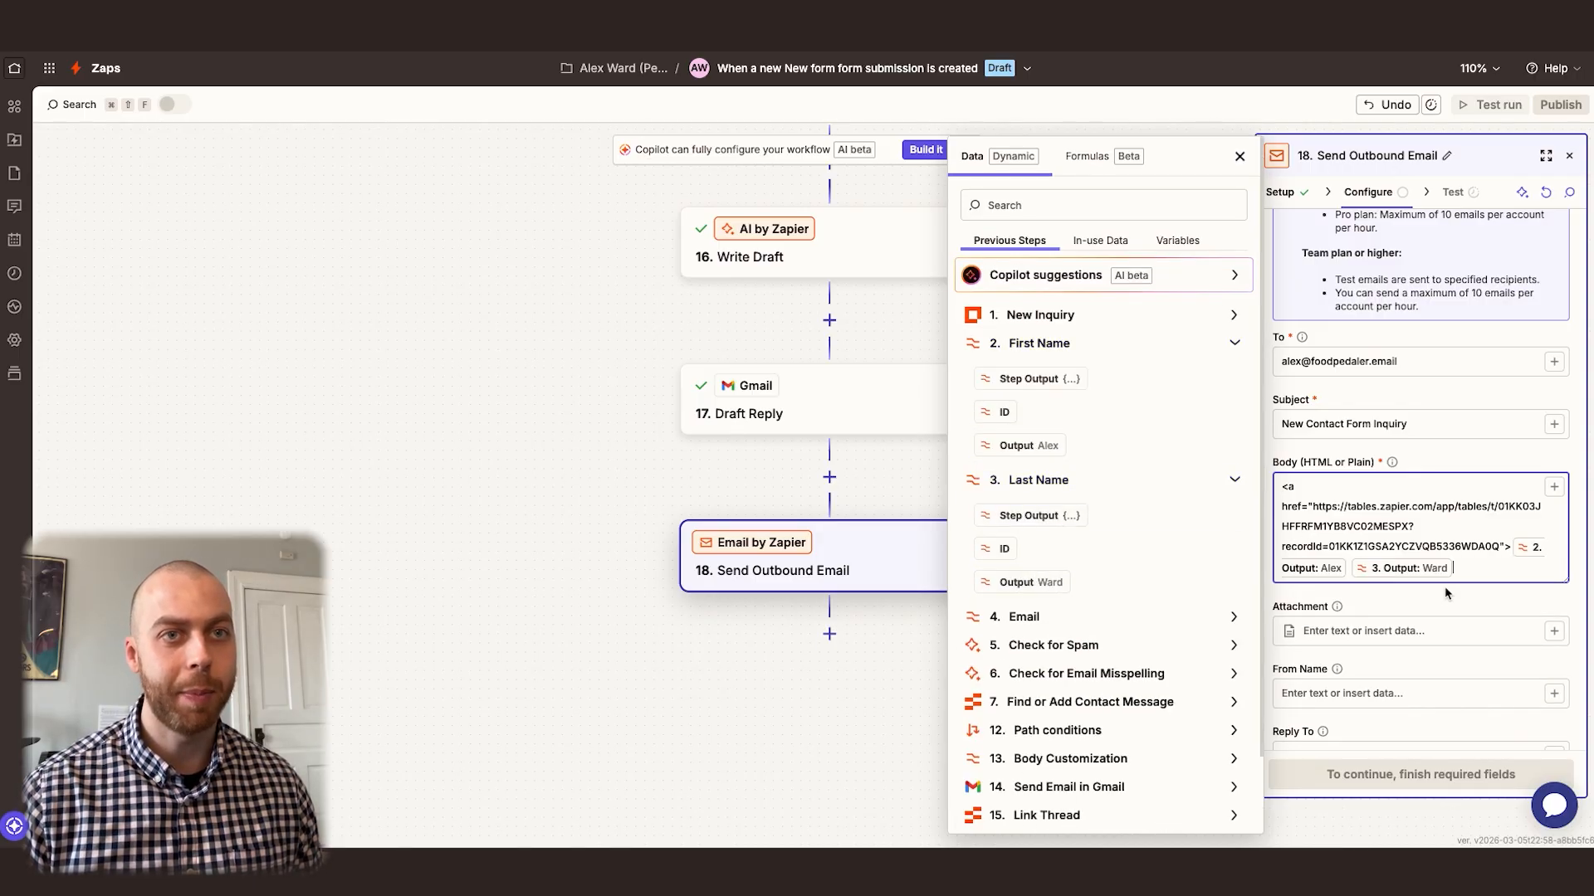
text(</a>)
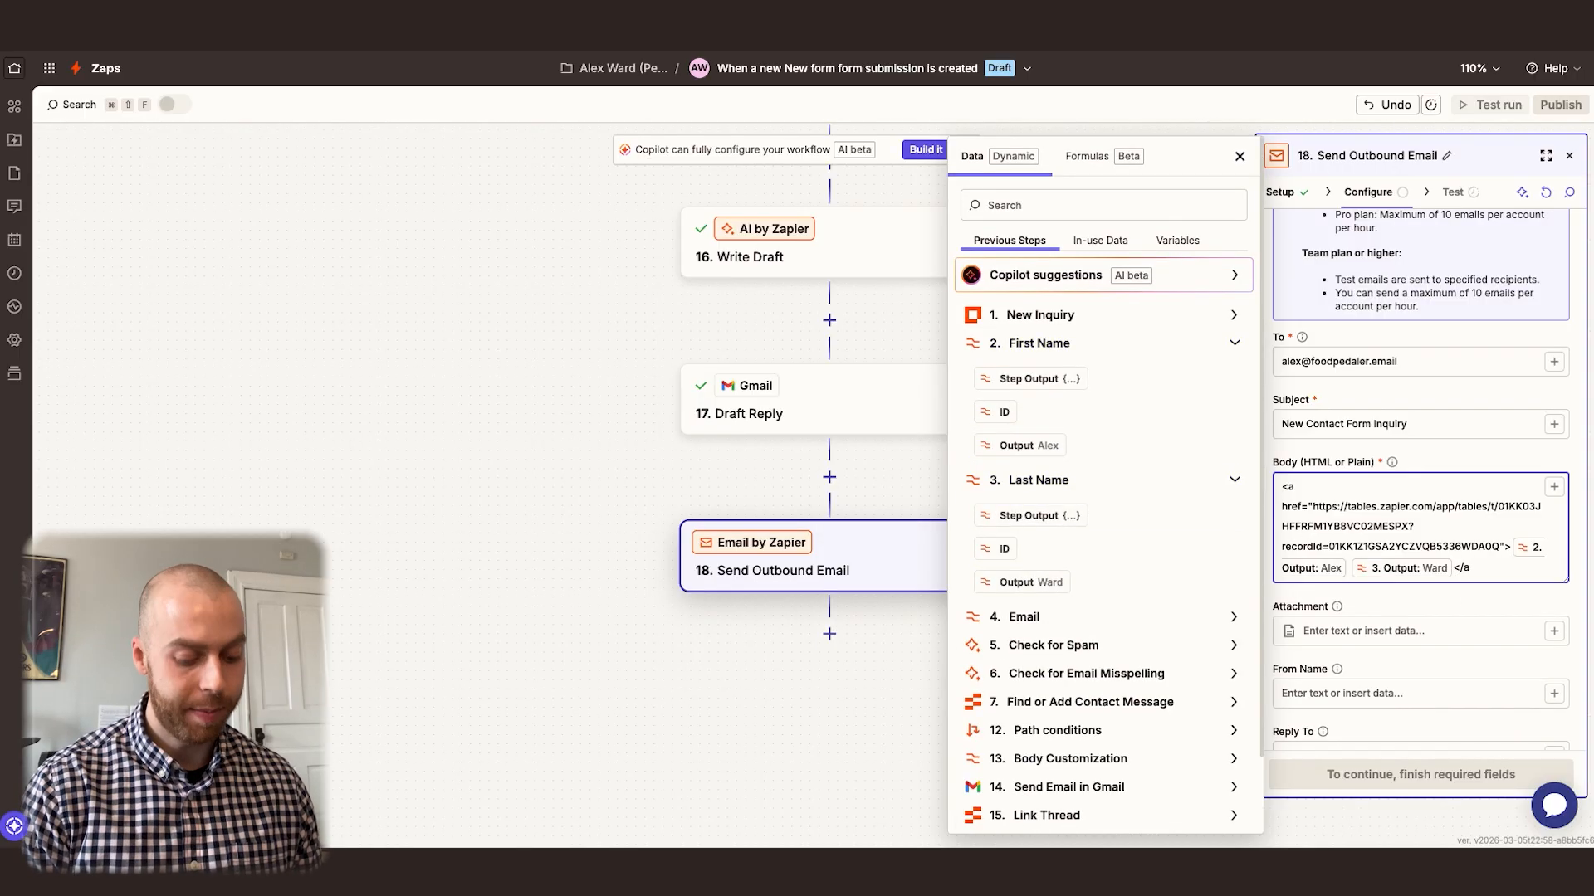
click(1239, 156)
Add a new body line with <br><br> followed by the Form Data: Message field from the New Inquiry step
click(1482, 566)
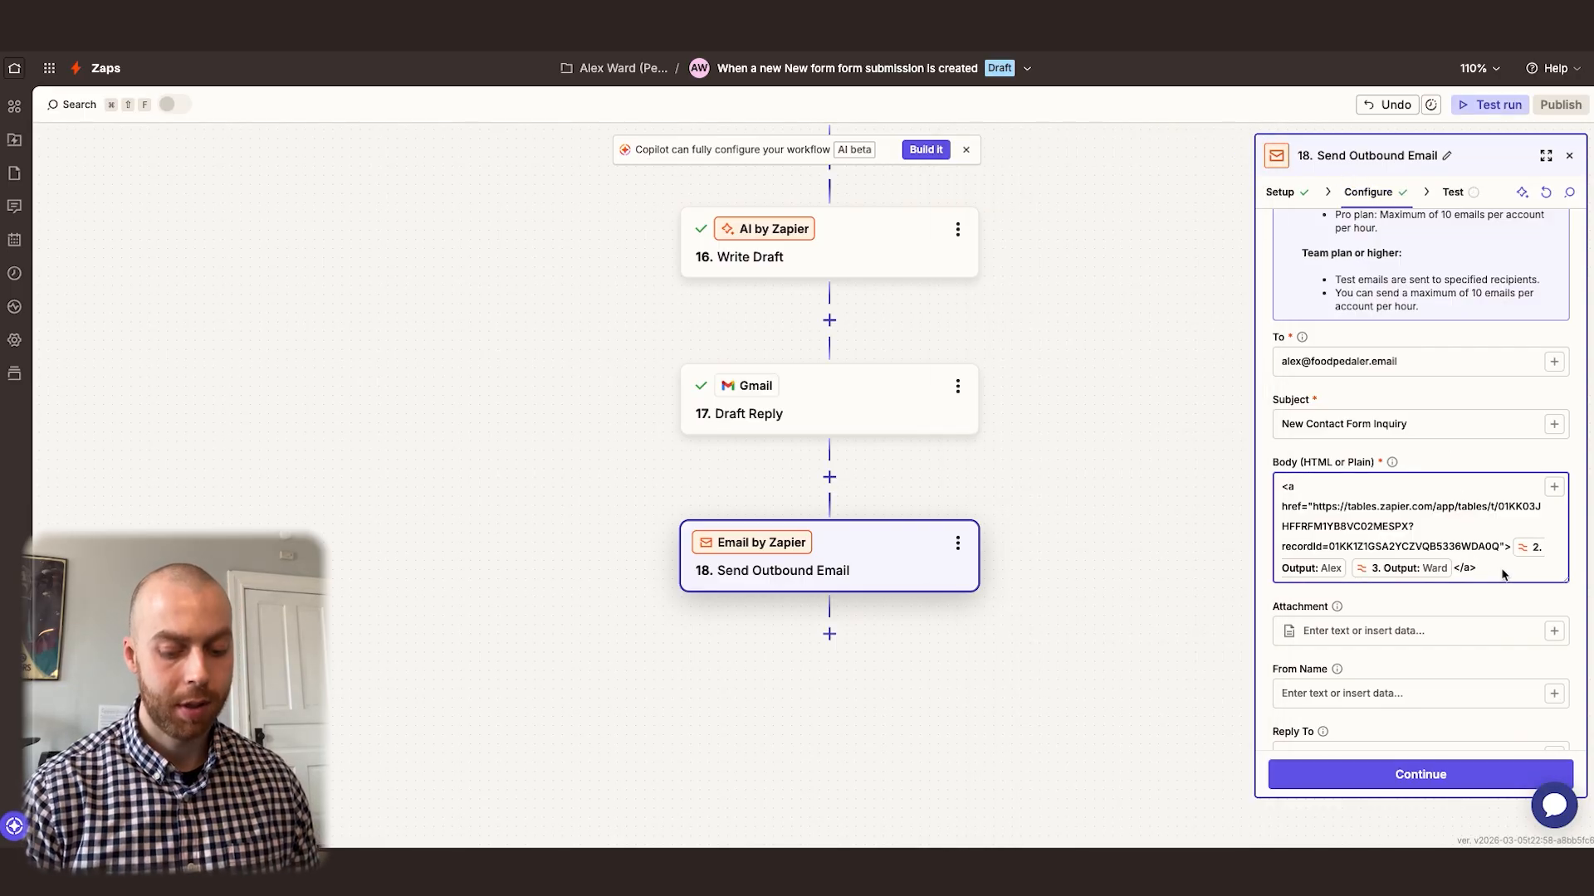
key(Return)
text(<br><br>)
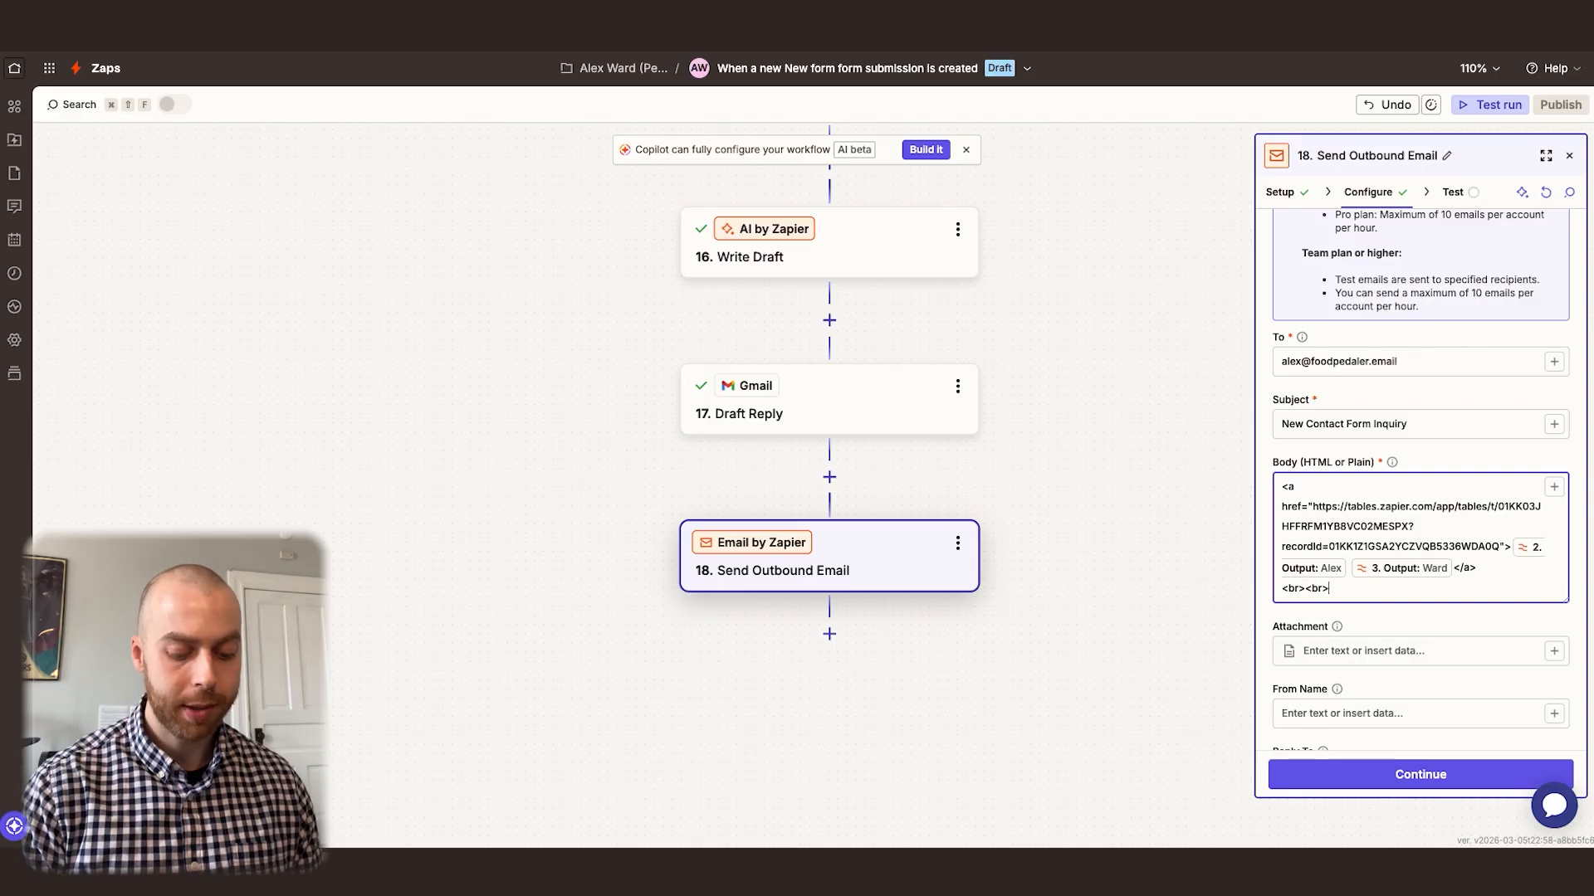
click(1554, 486)
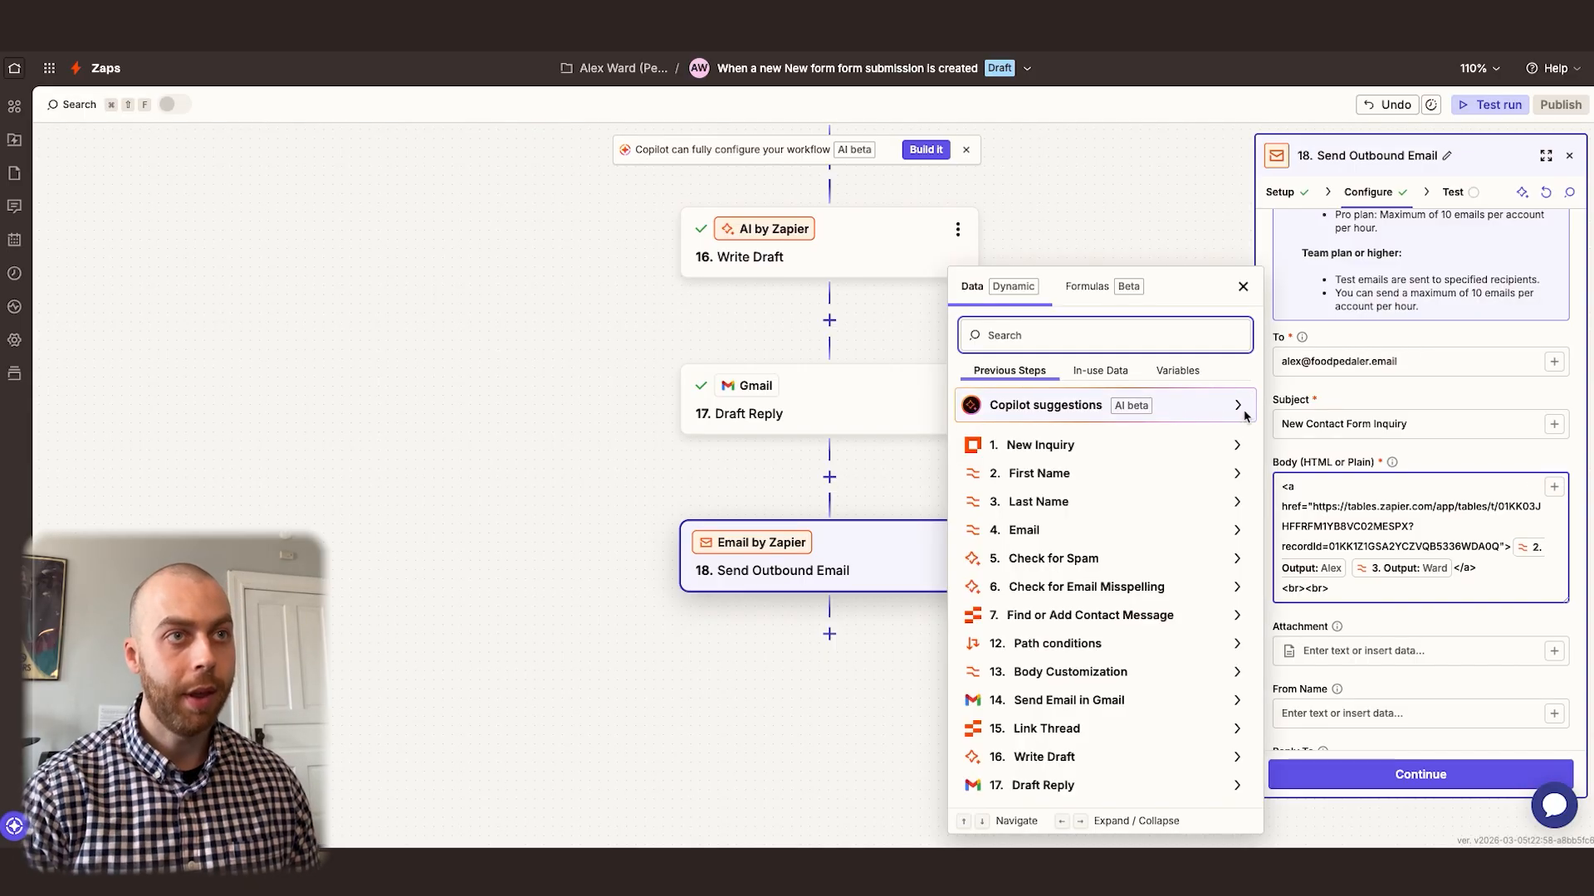
text(message)
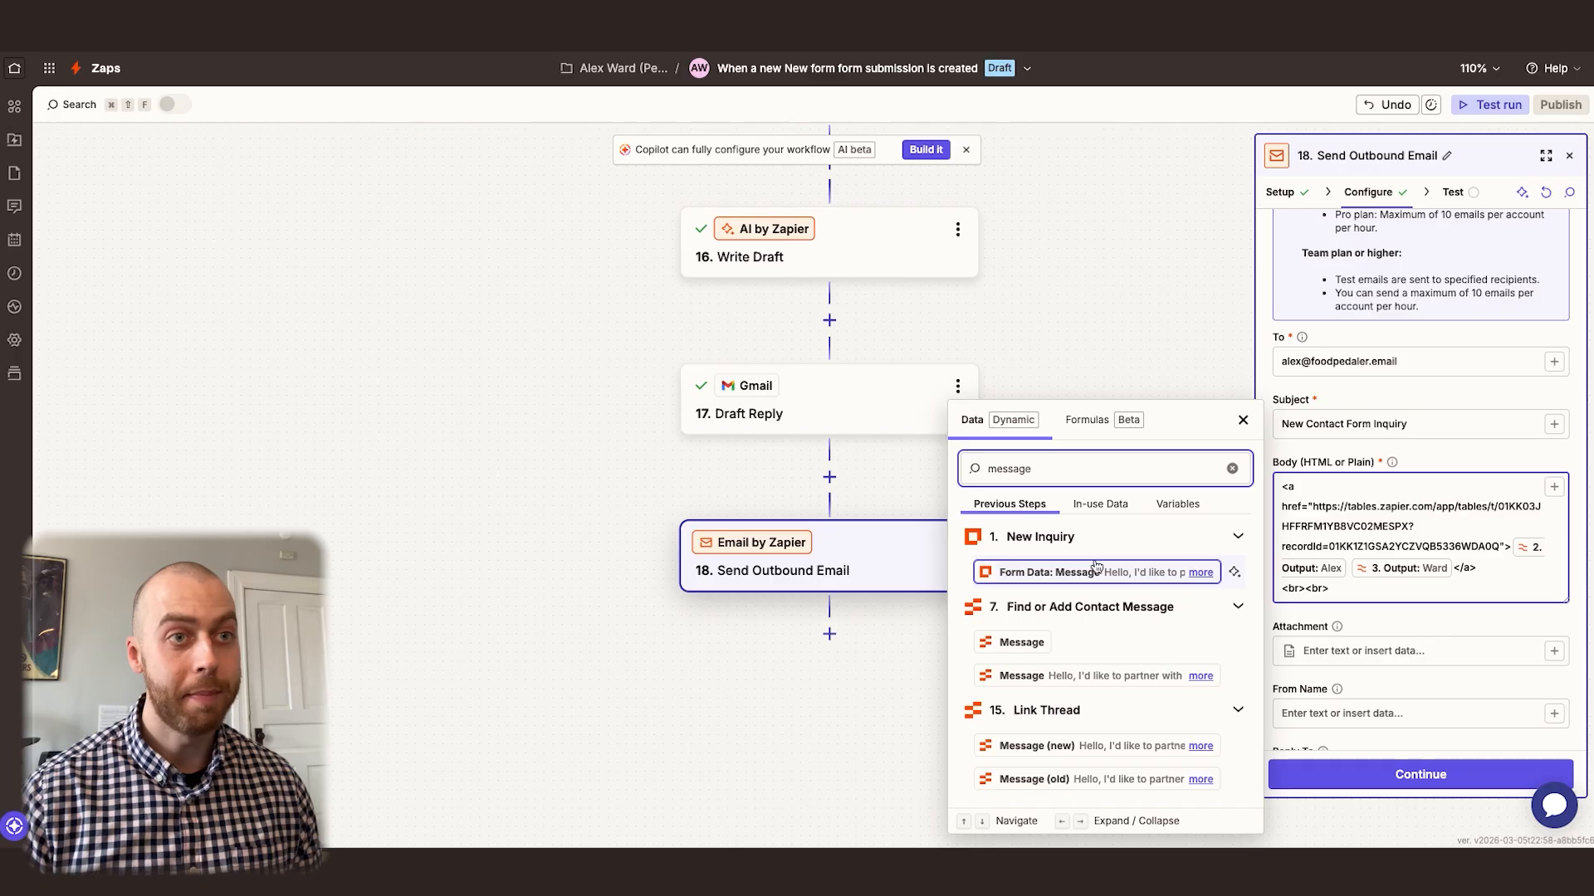
click(1100, 573)
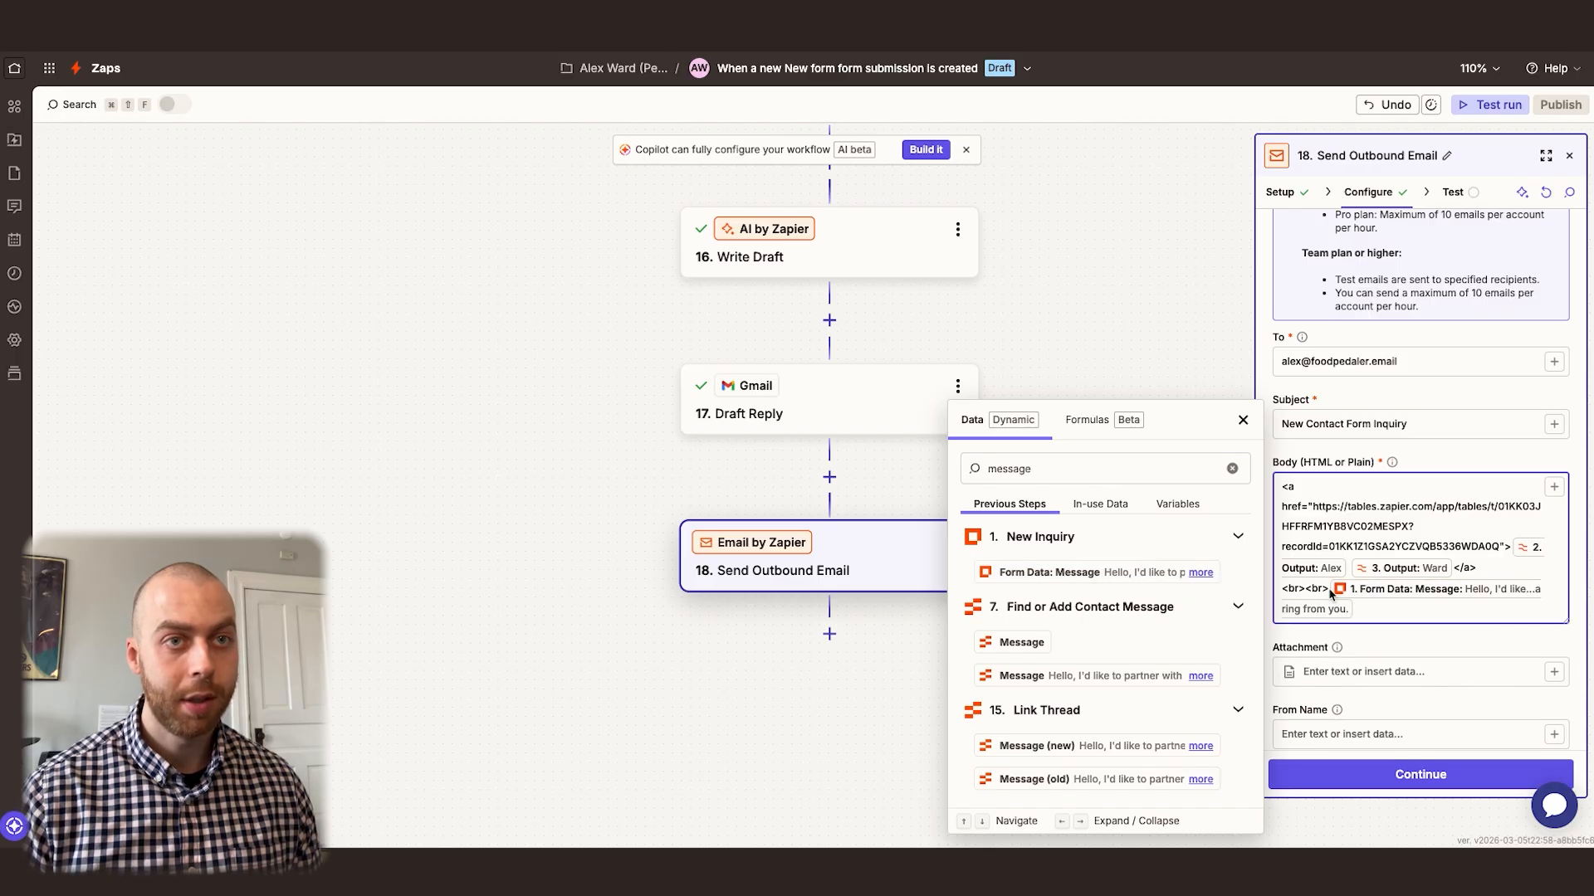
Copy the <br><br> tags to a new line below the message and open a second anchor tag with <a href="
drag(1328, 592, 1284, 592)
key(super+c)
click(1380, 617)
key(Return)
key(super+v)
text(<a href)
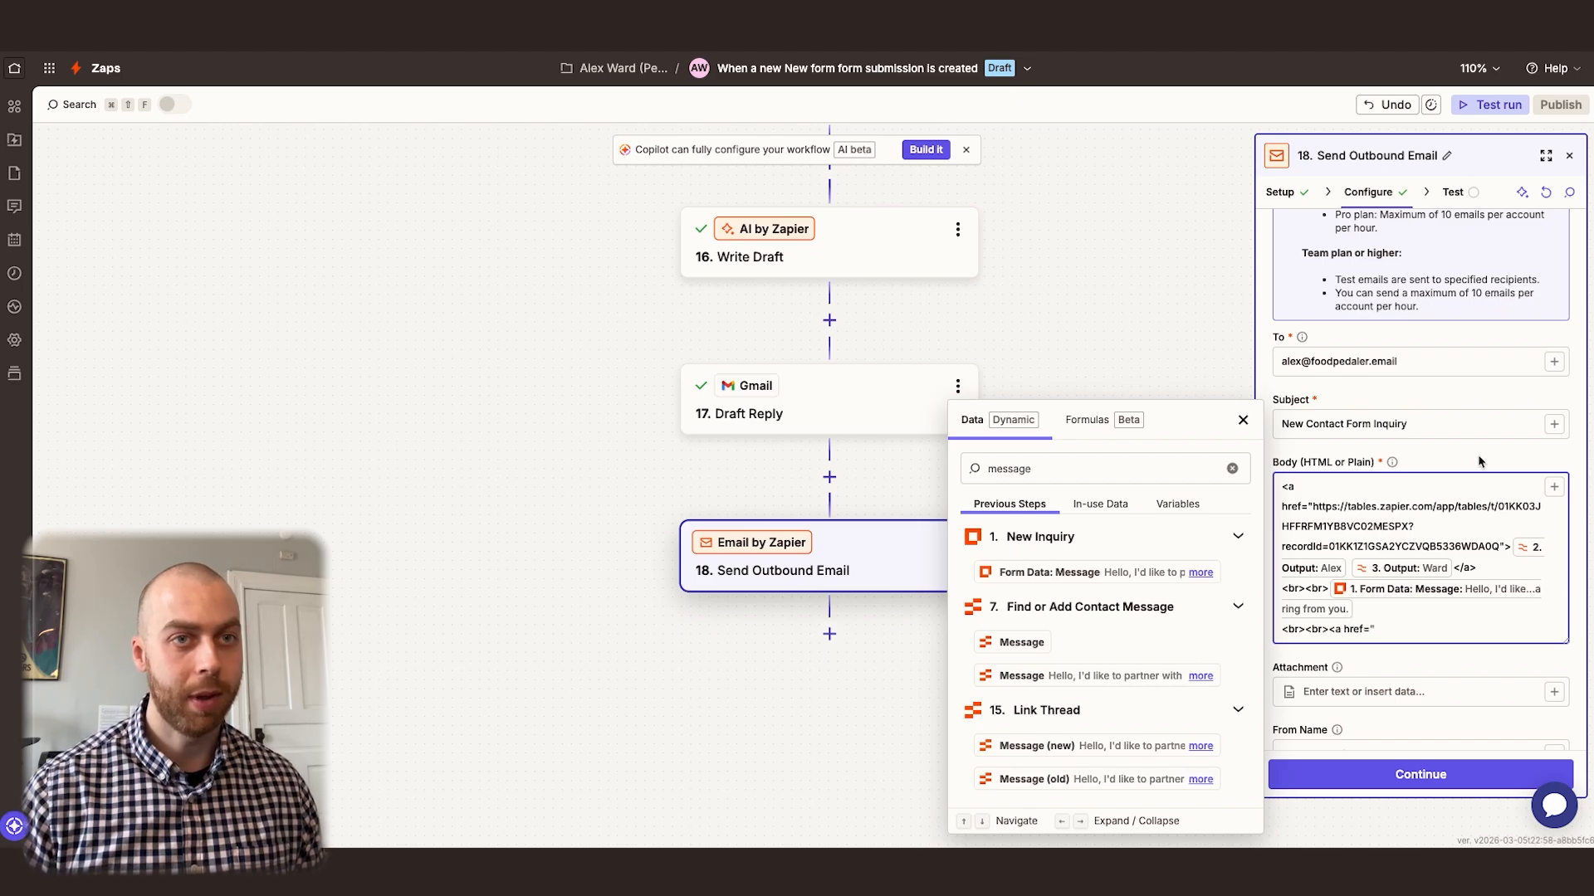
Copy the Gmail thread's URL into the second link's href and delete its thread identifier after Contact+Form/
click(357, 16)
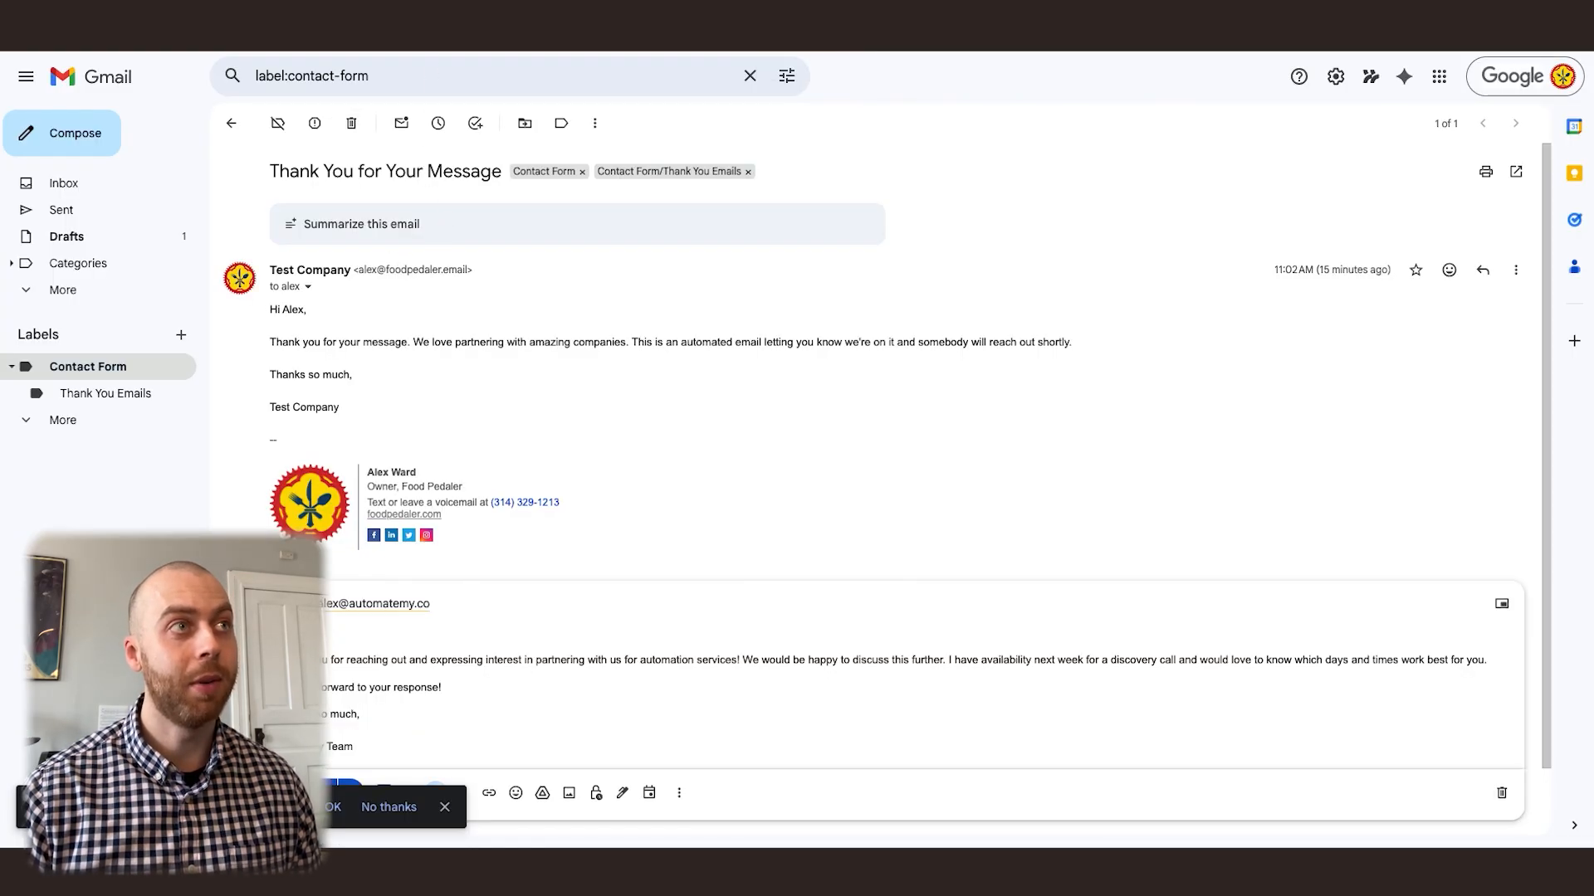
click(492, 10)
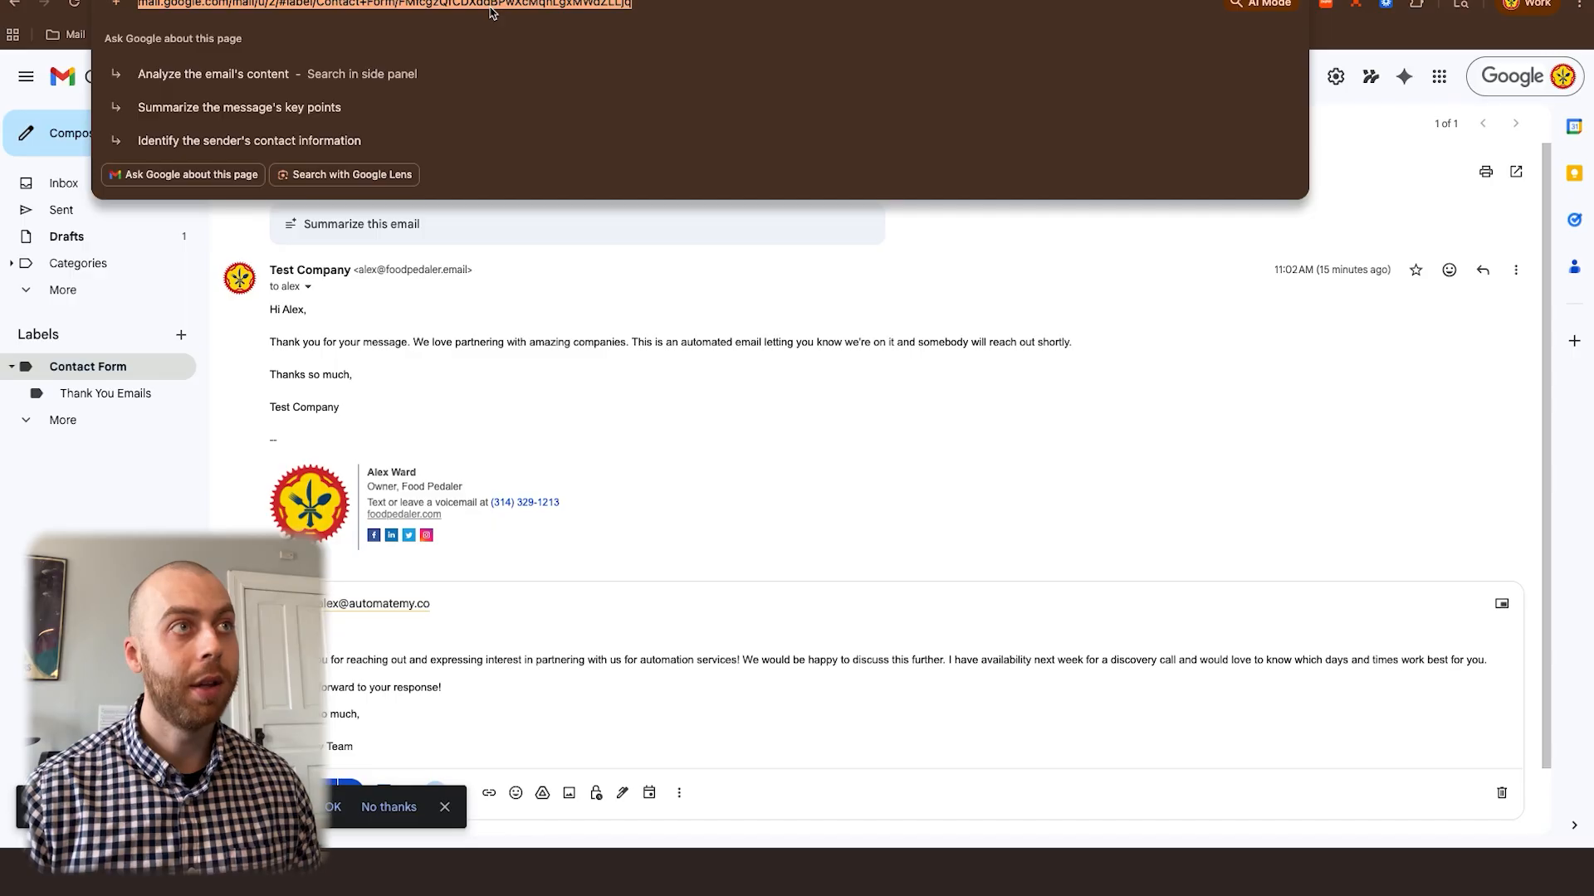
key(ctrl+Tab)
click(1401, 631)
key(super+v)
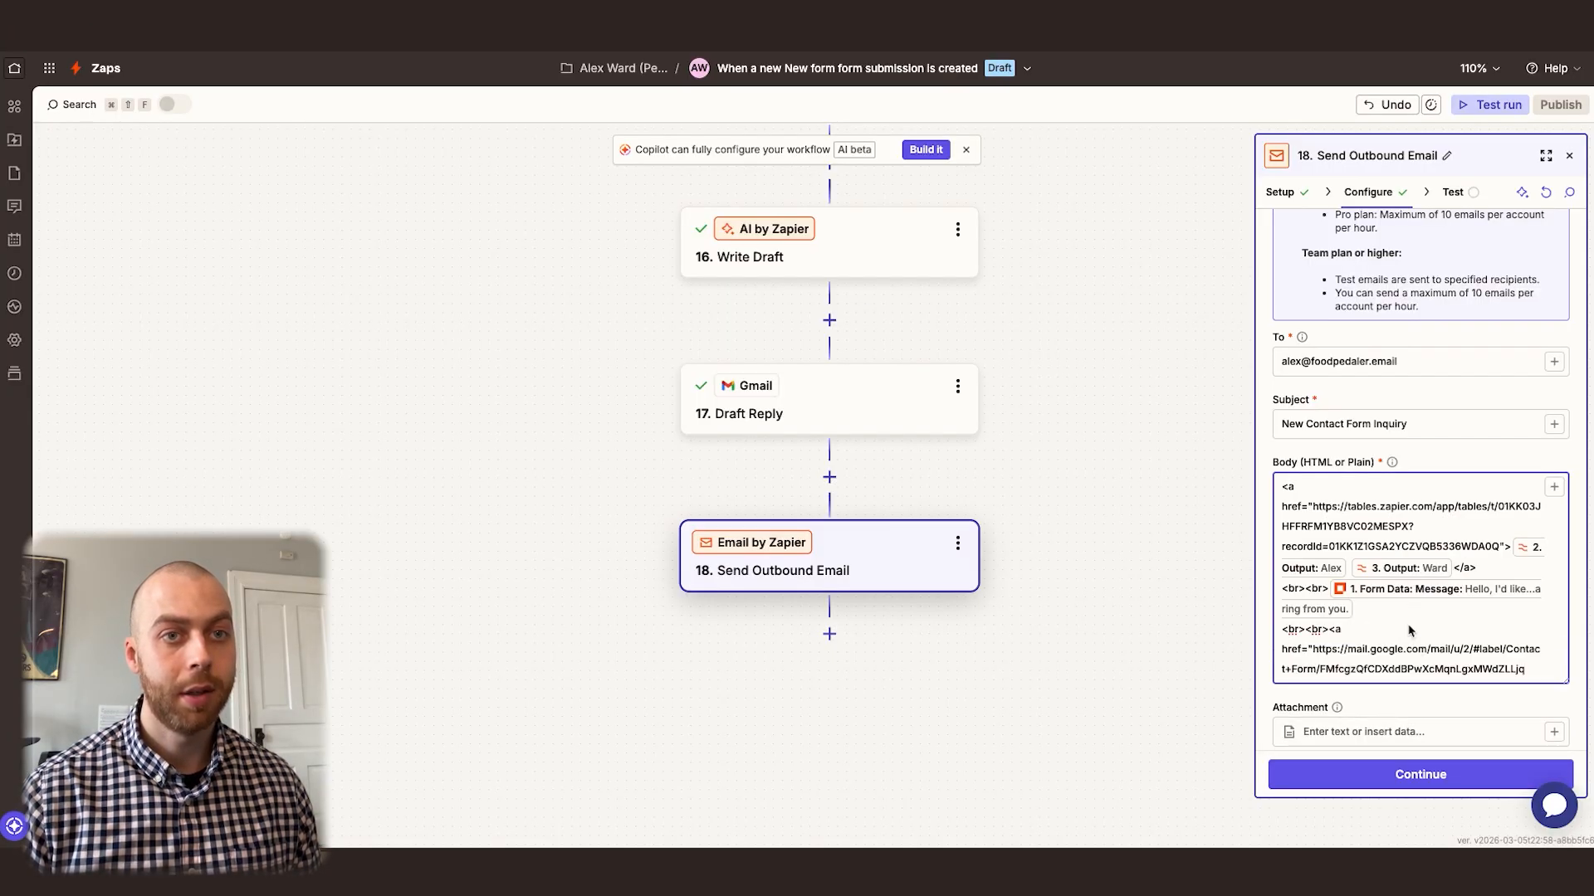
double_click(1326, 674)
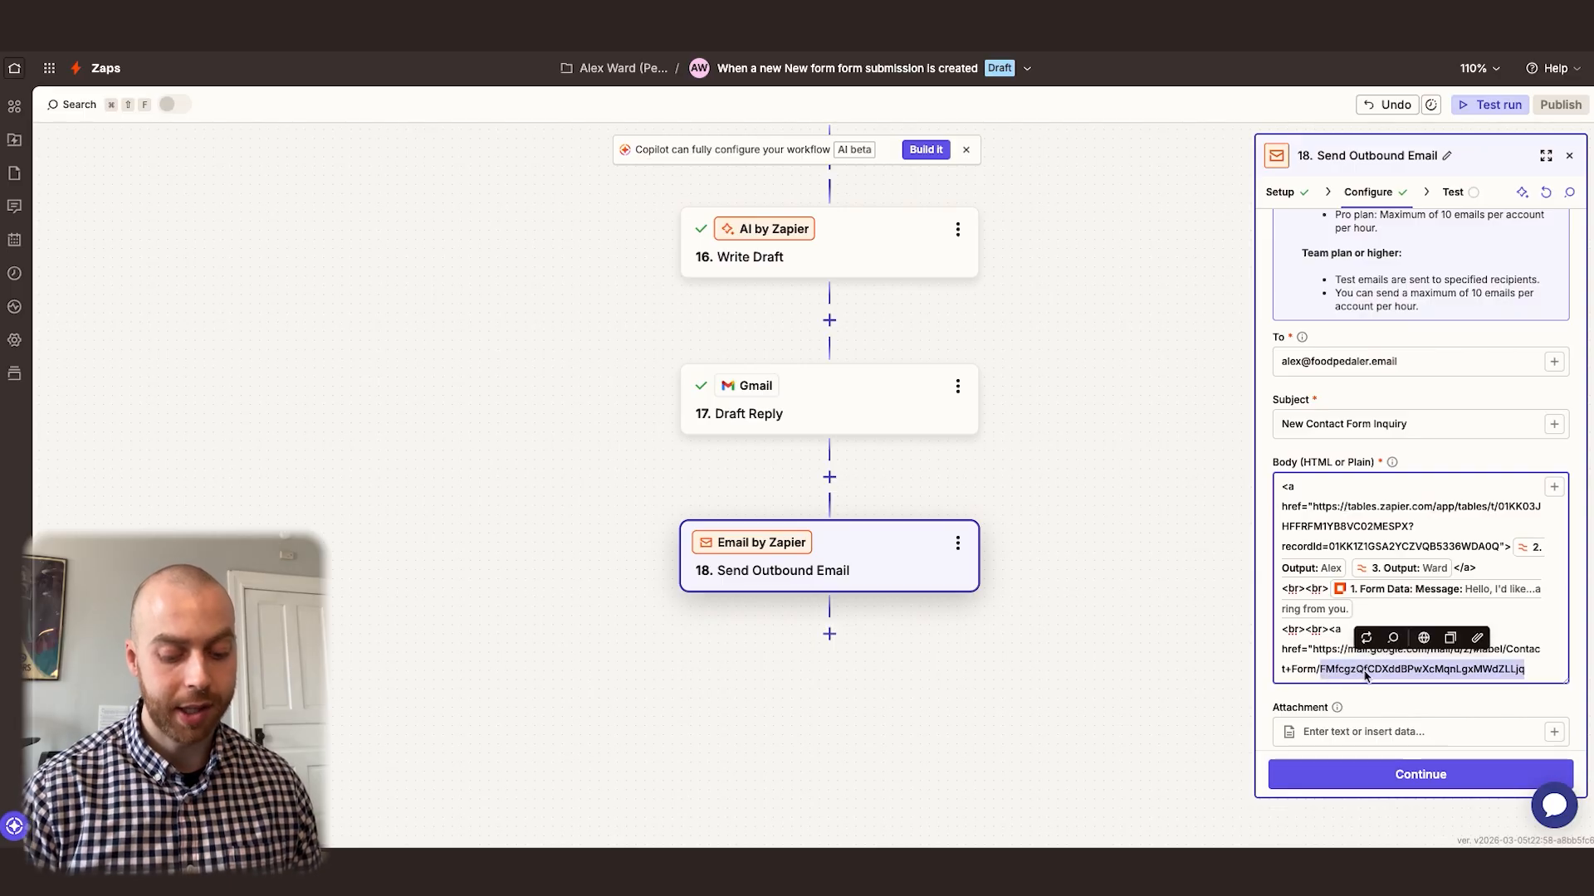
key(BackSpace)
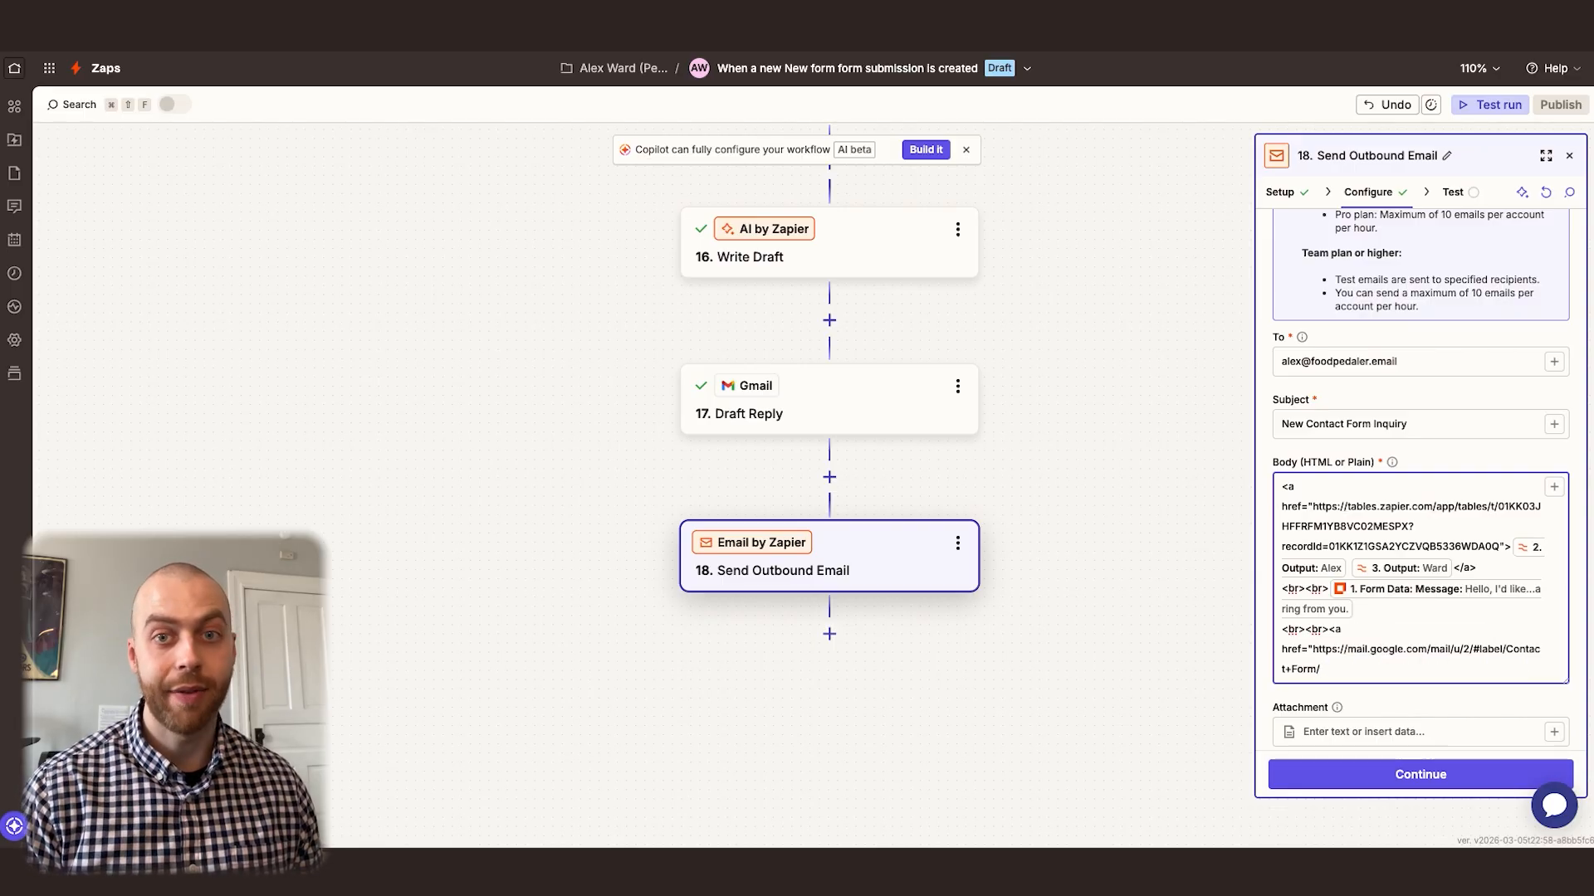
Append the Draft Reply step's Thread Id to the Gmail URL and finish the link with ">Reply</a>
click(1554, 487)
click(1037, 786)
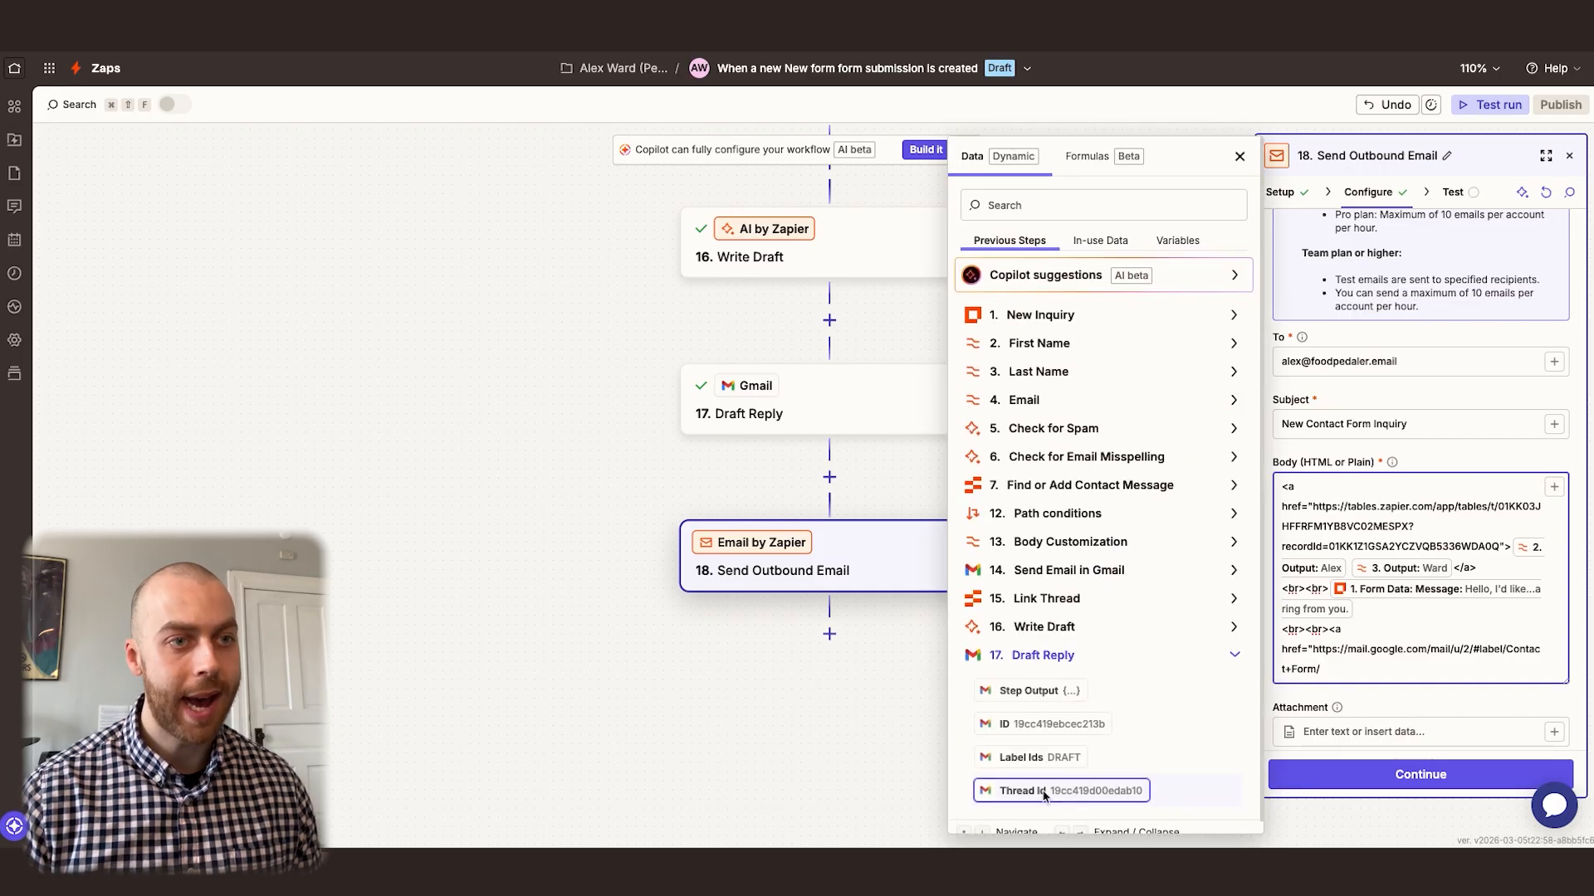
click(1053, 790)
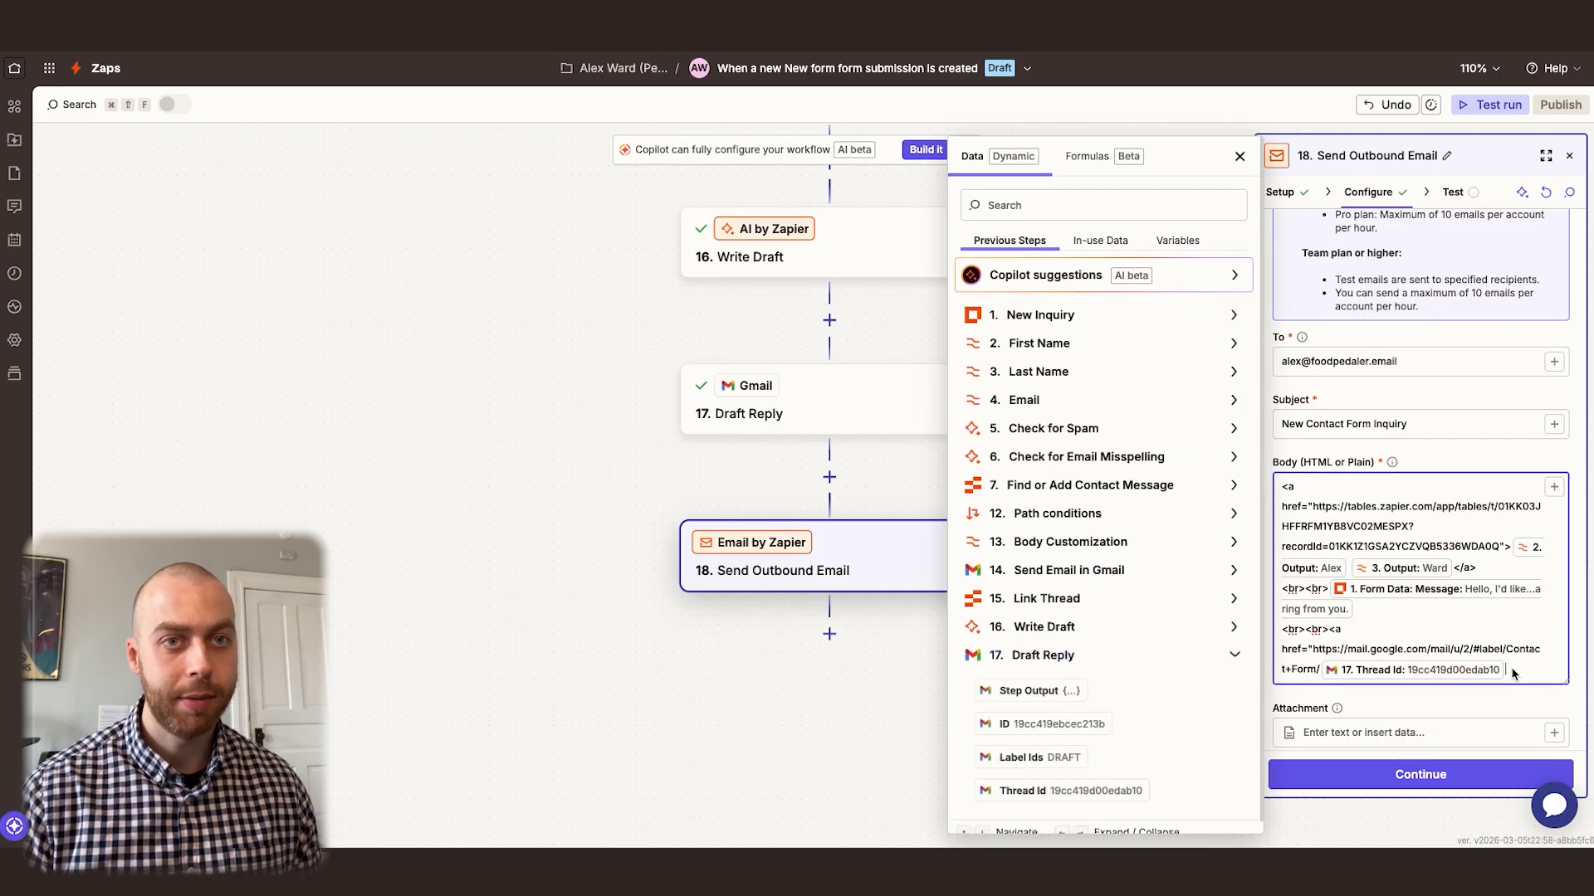
text(">)
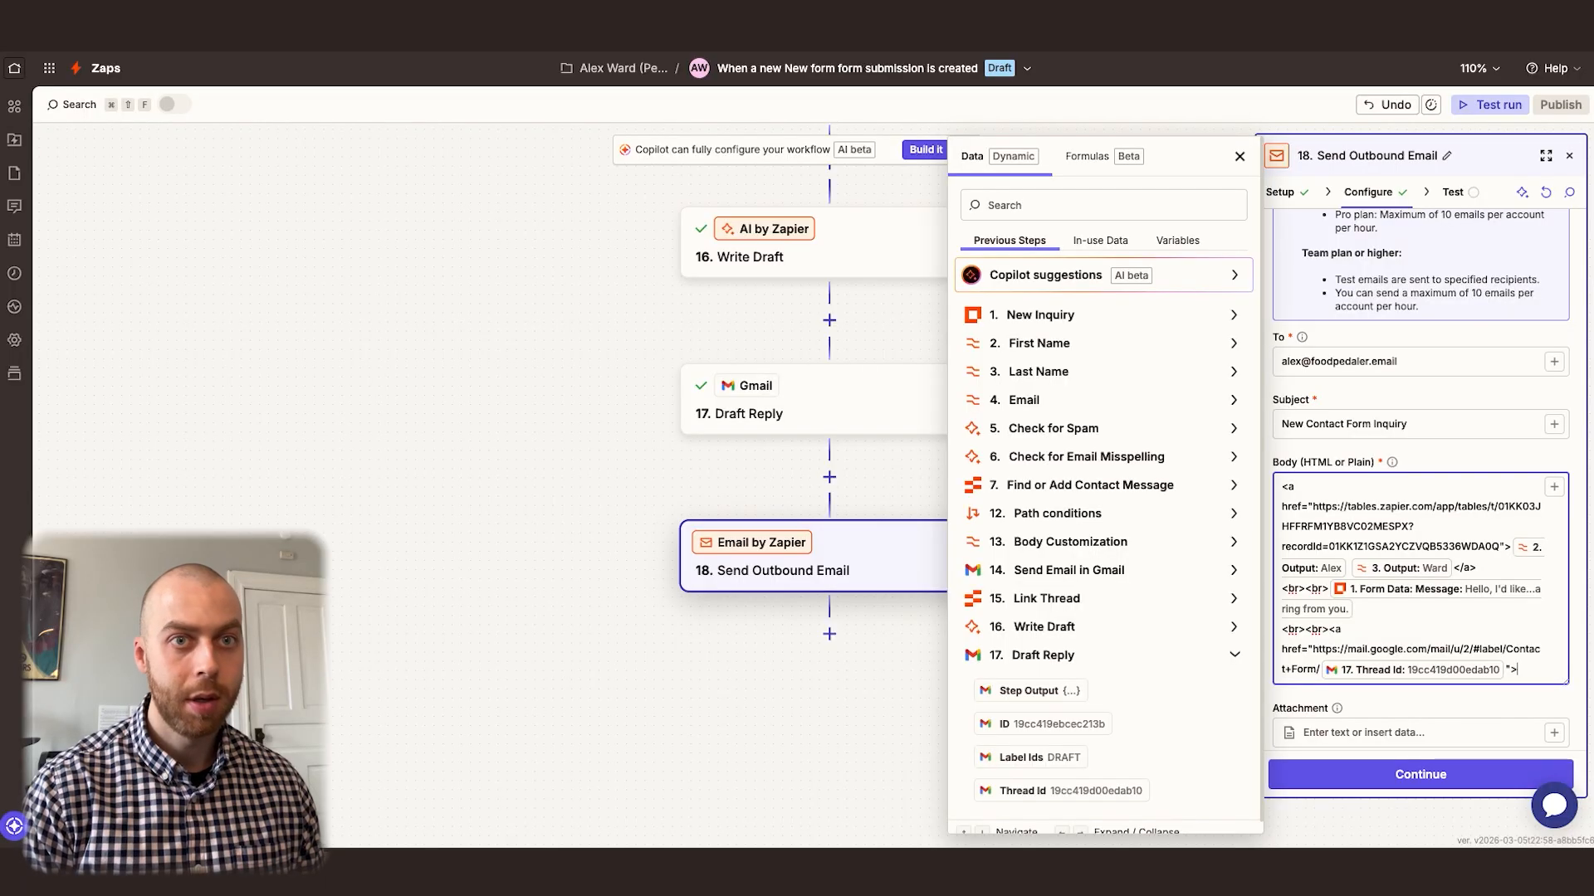
text(Reply</a>)
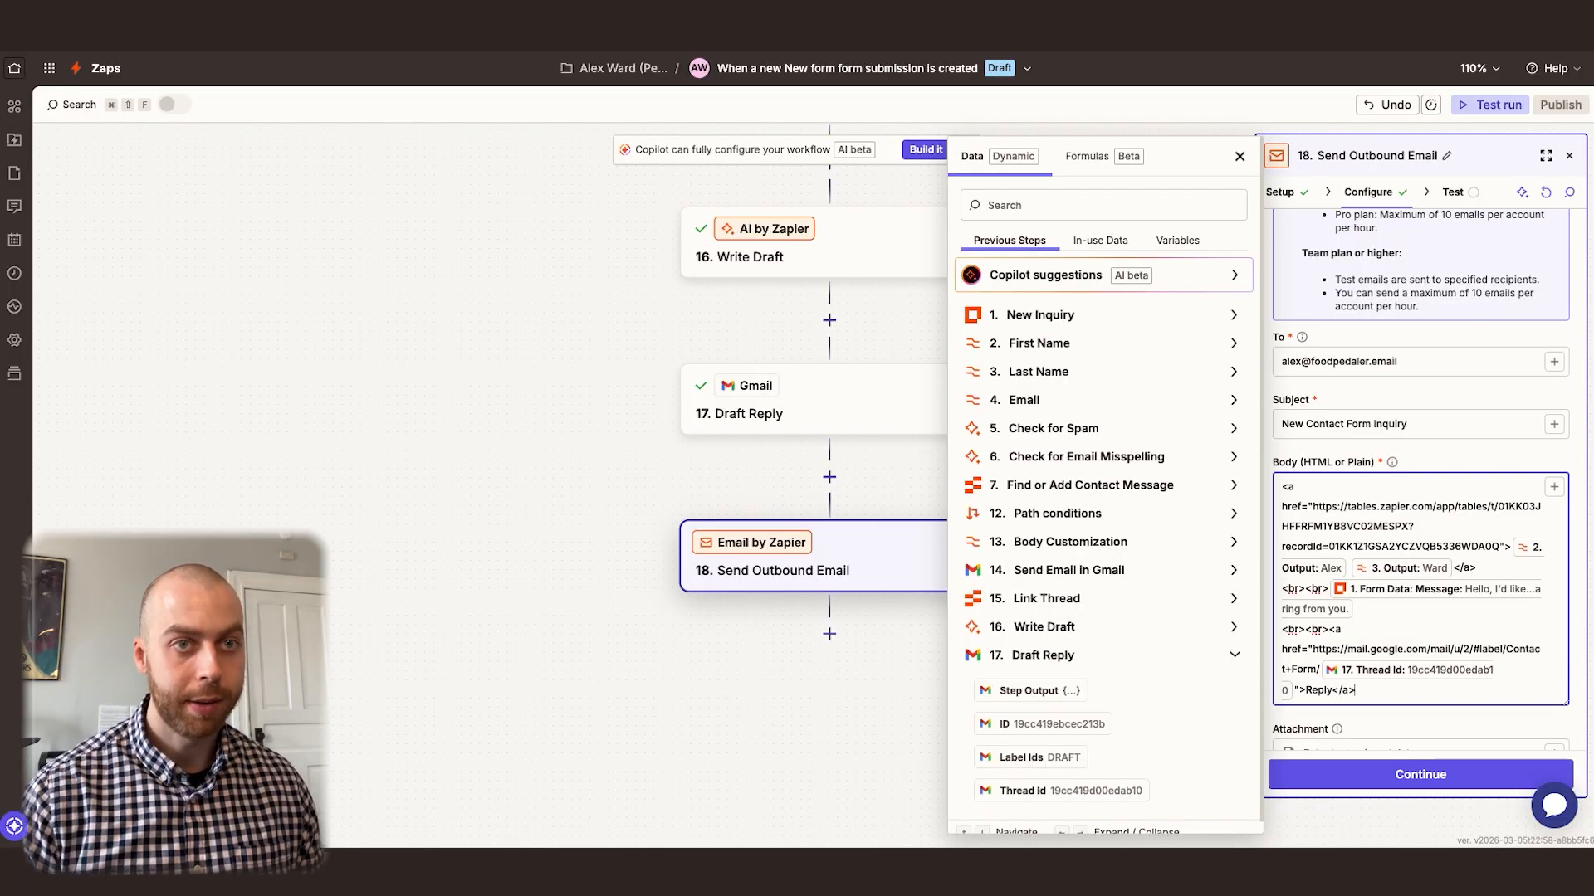
Set the notification email's From Name to "Contact Form" and look over the remaining optional fields
click(1436, 463)
scroll(1403, 489, down, 4)
click(1365, 502)
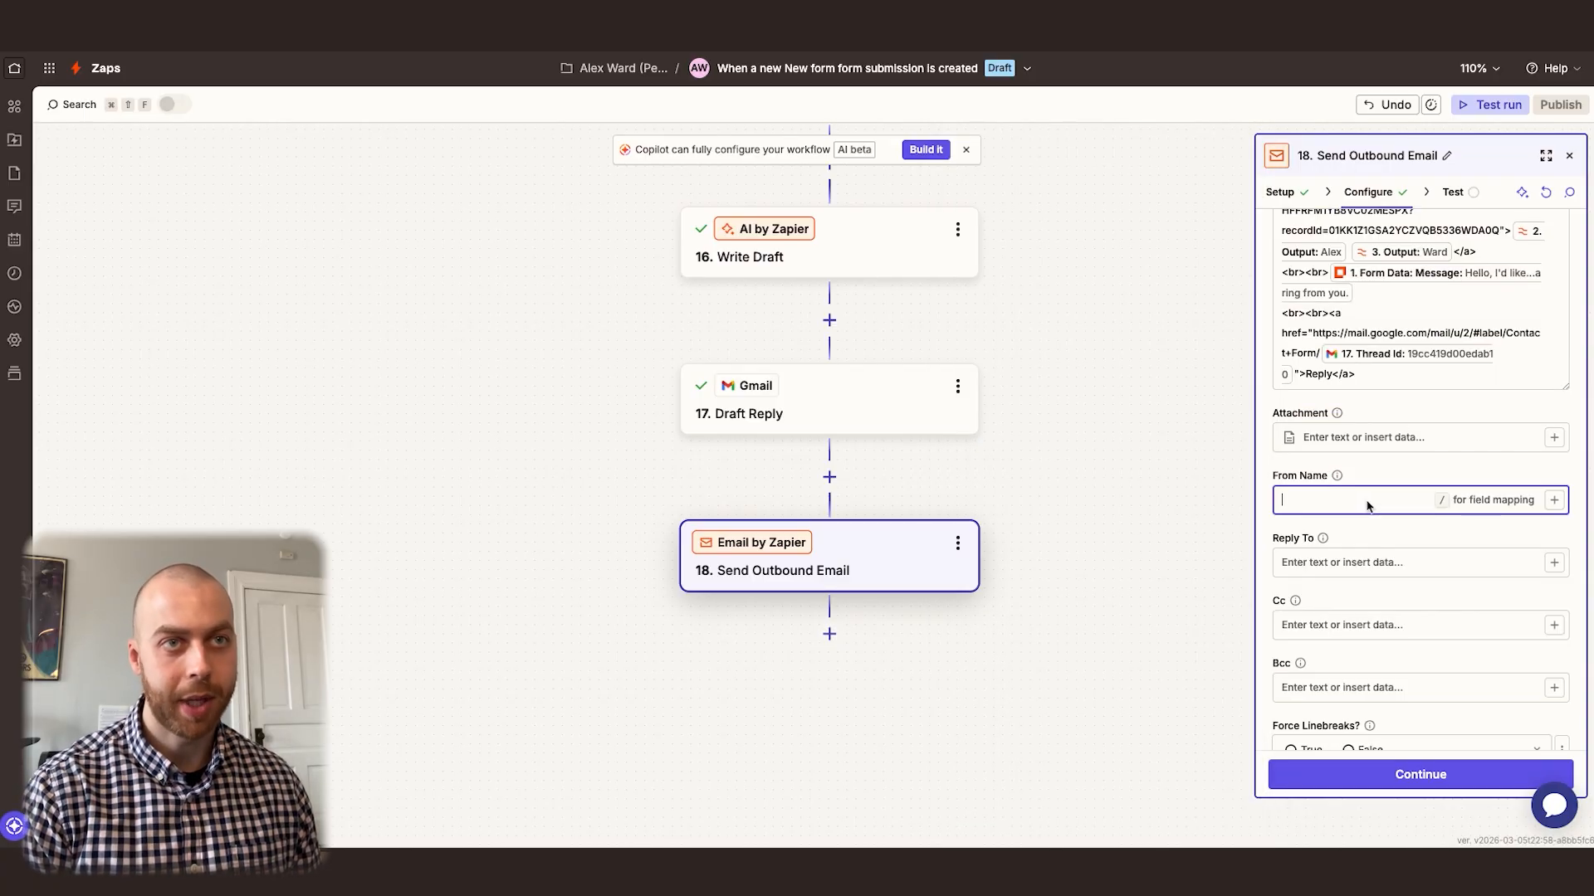
text(Contact Form)
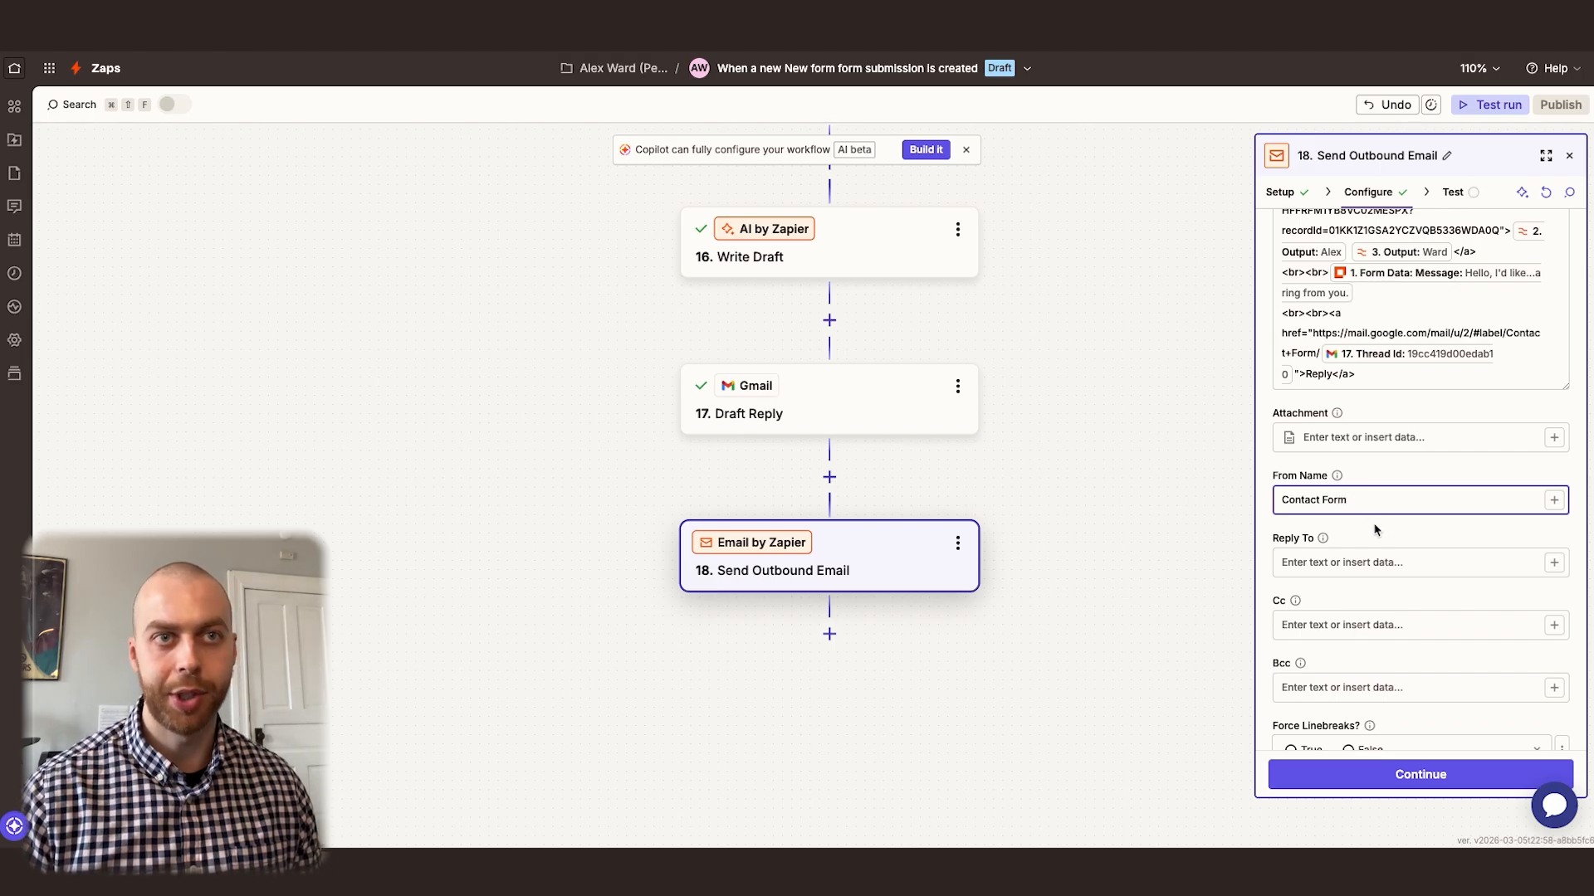
click(1393, 480)
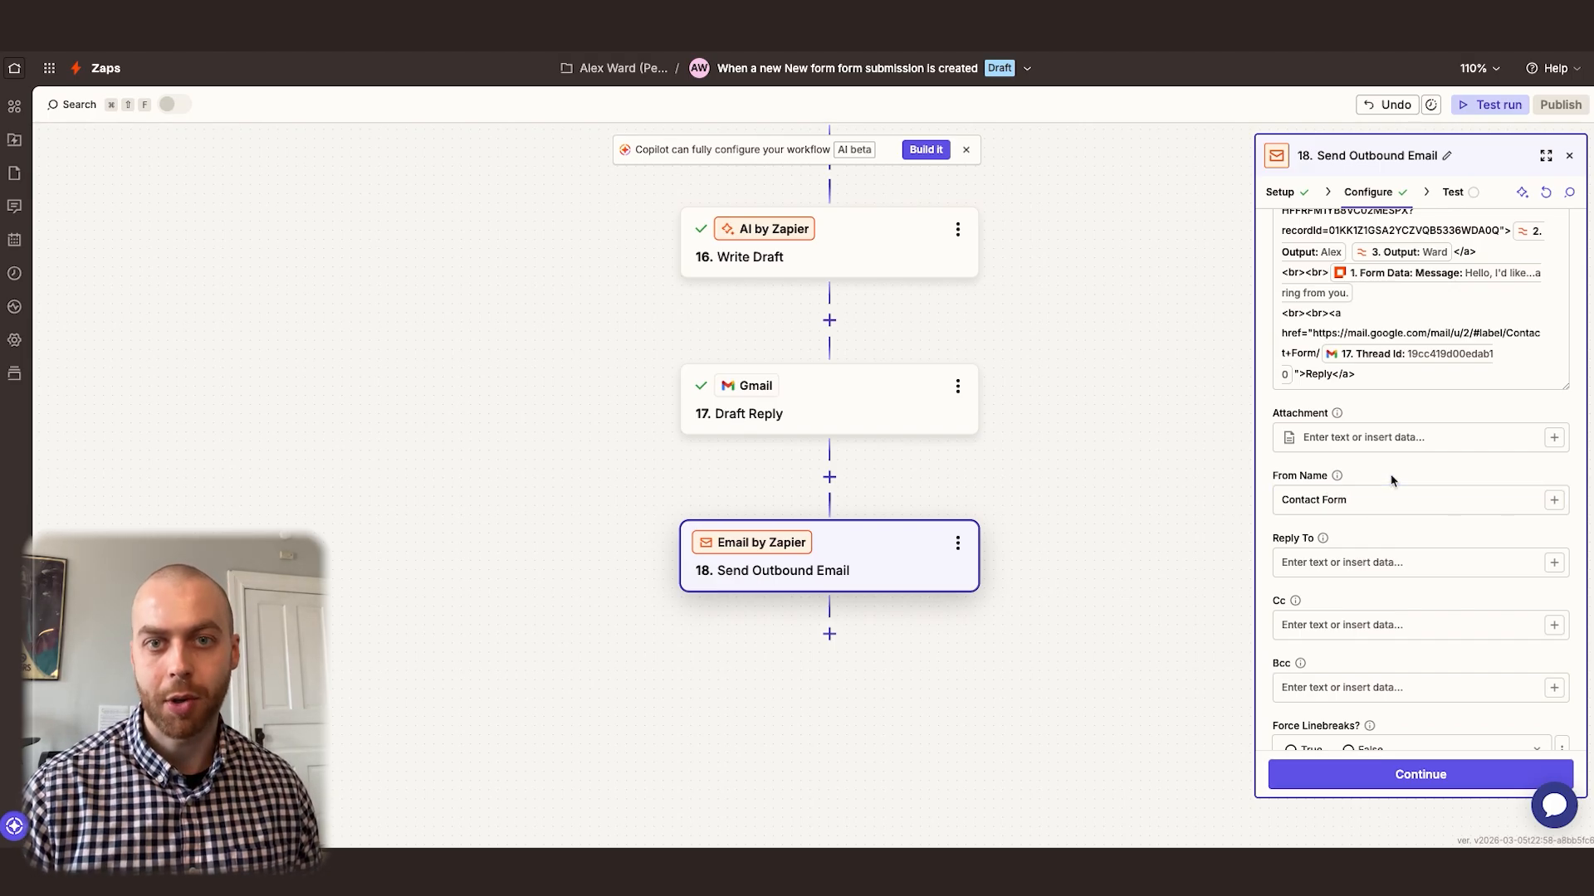
scroll(1387, 480, down, 3)
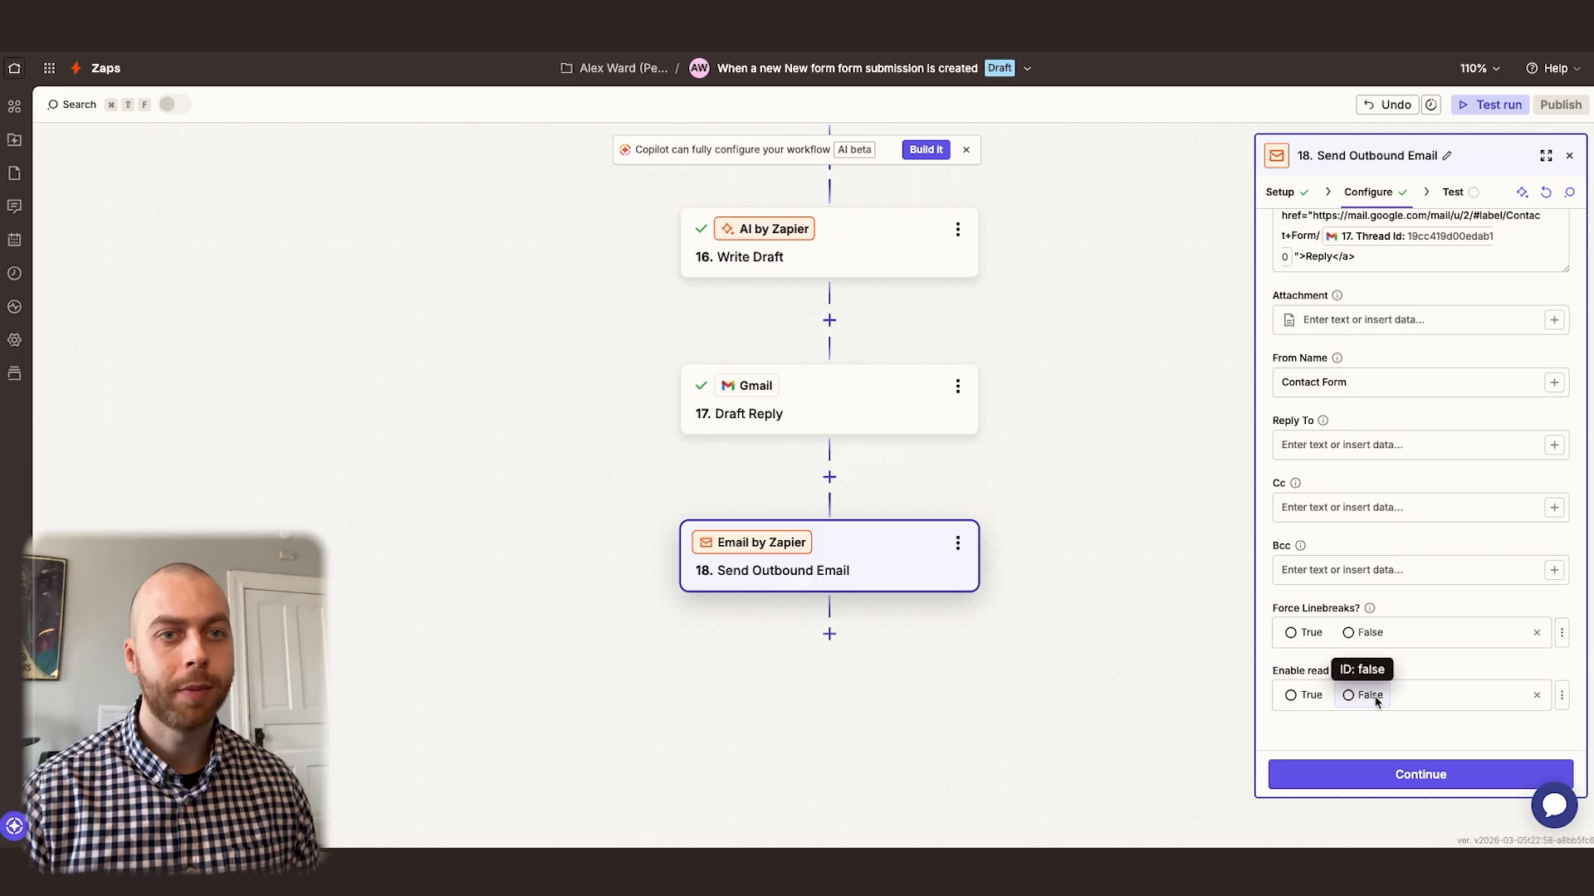
Test the Send Outbound Email step and check the contact record link in the notification received in Gmail
click(1411, 788)
click(1474, 780)
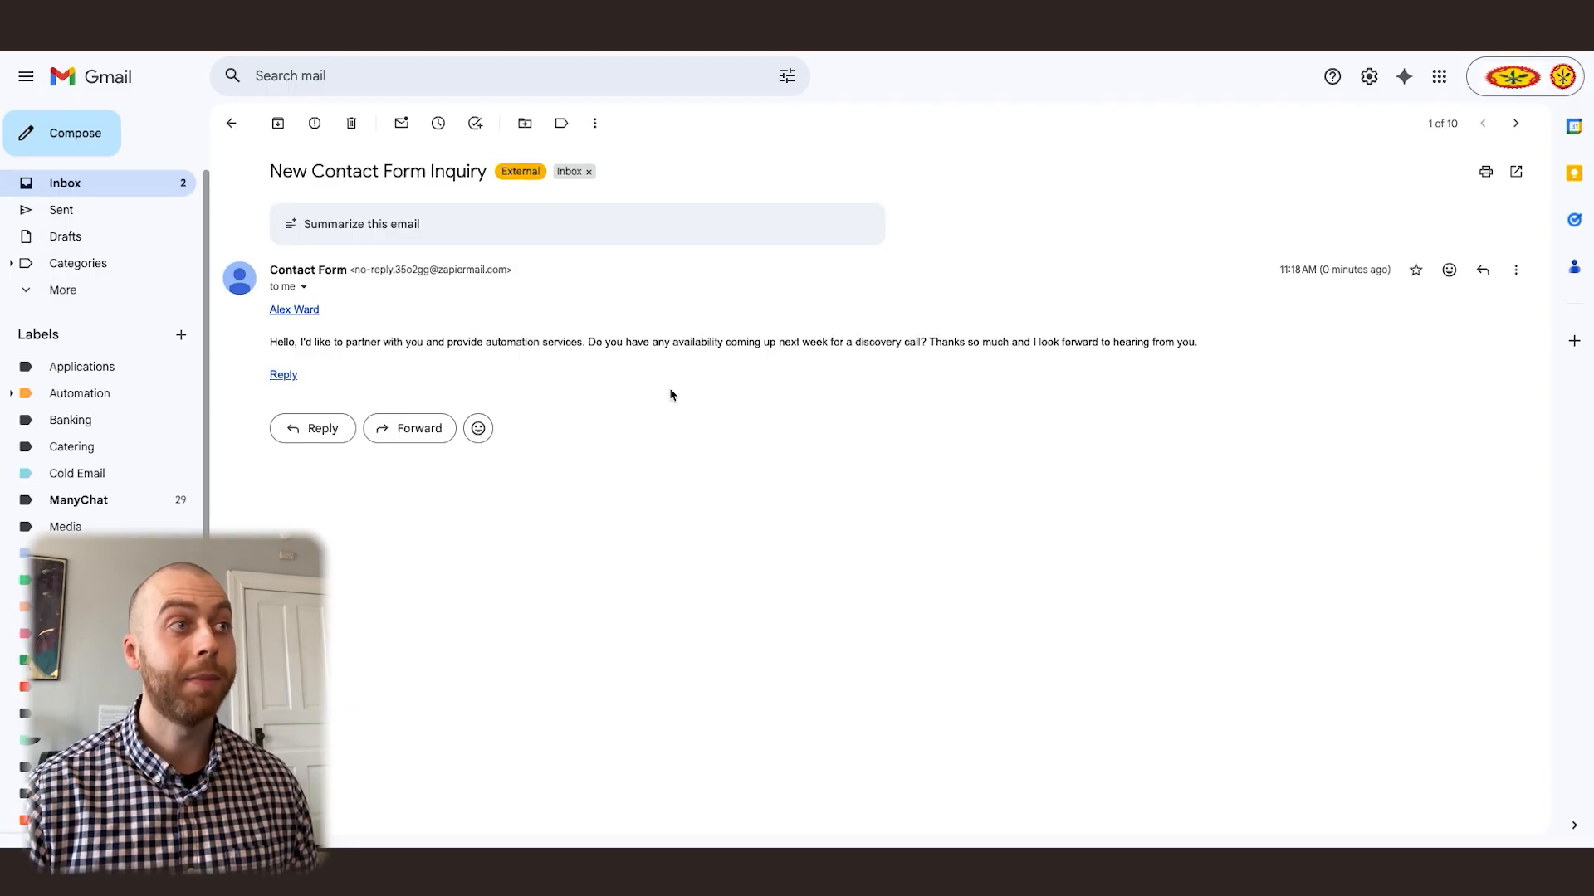
click(302, 310)
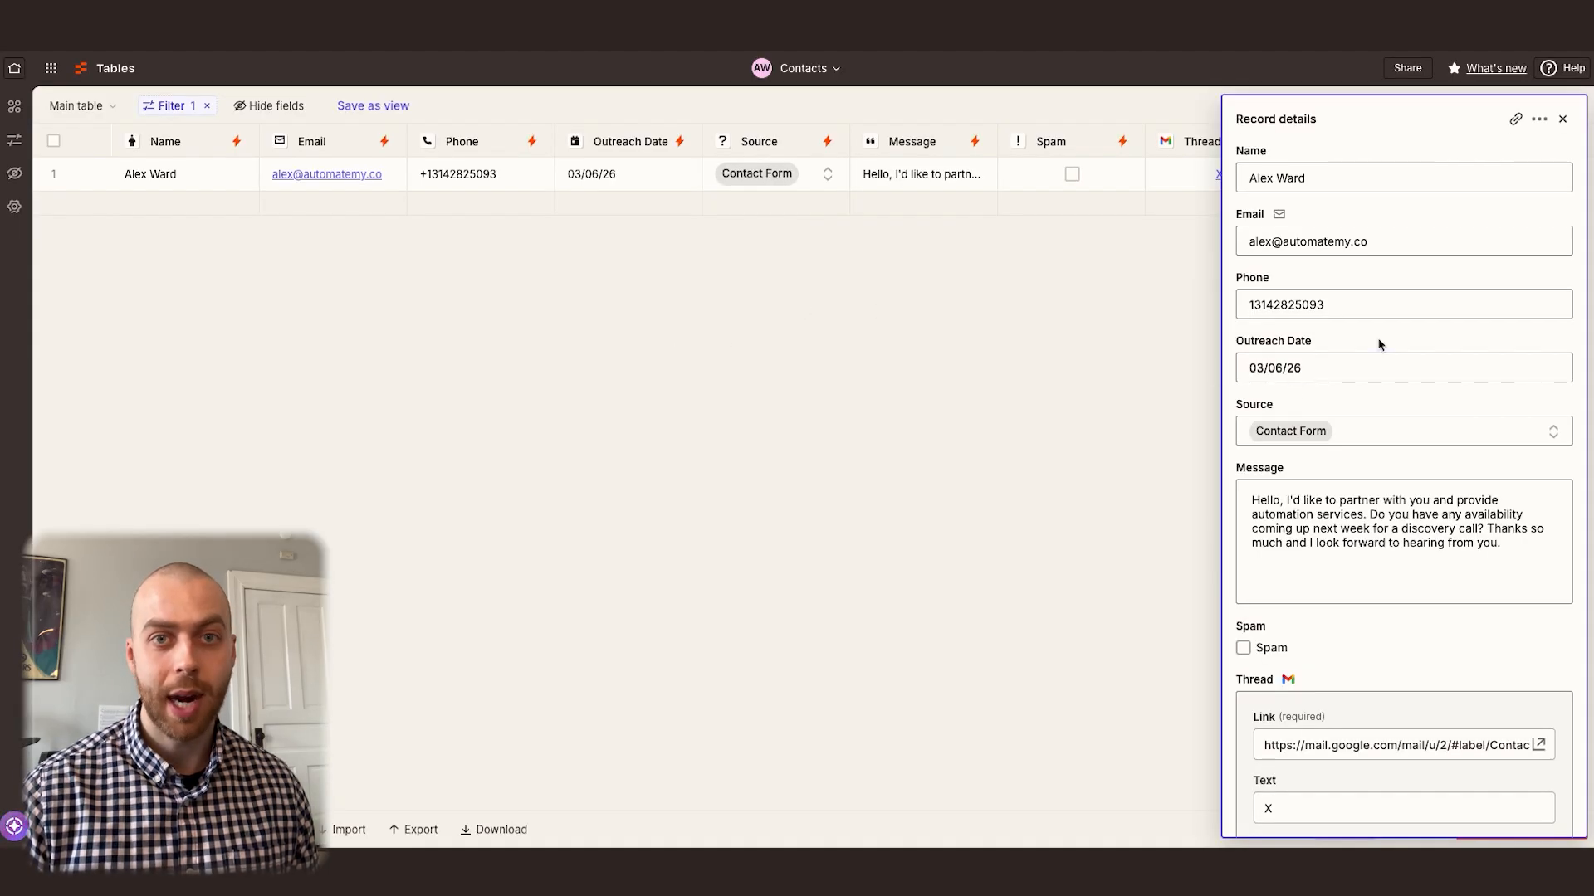
key(ctrl+w)
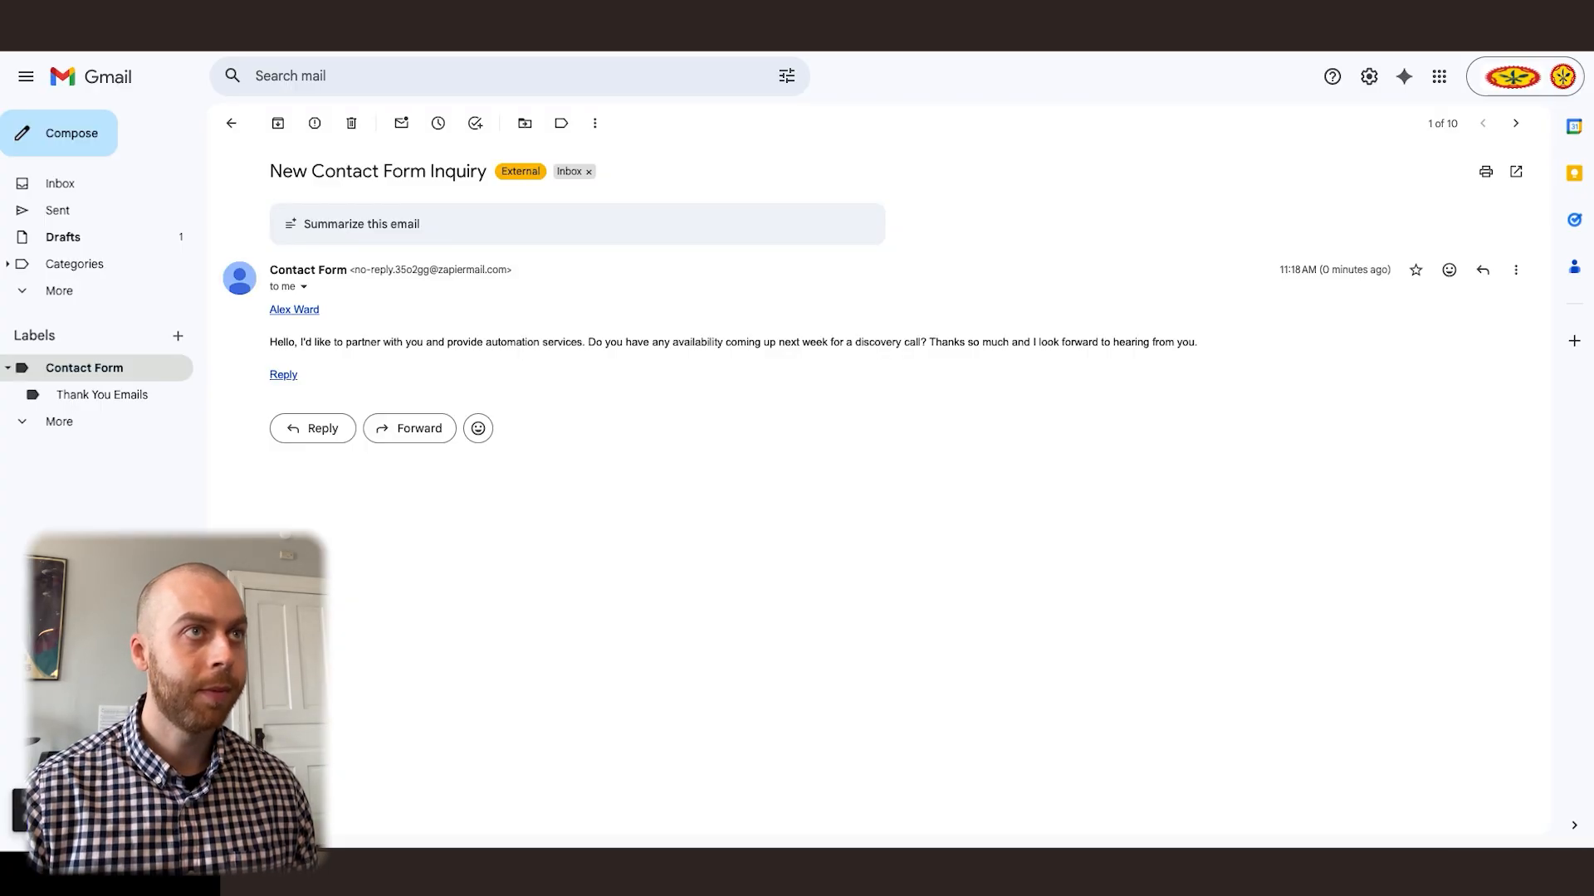
Read the inquiry message in the notification email and follow its Reply link to the drafted reply
drag(267, 341, 1213, 347)
click(1212, 347)
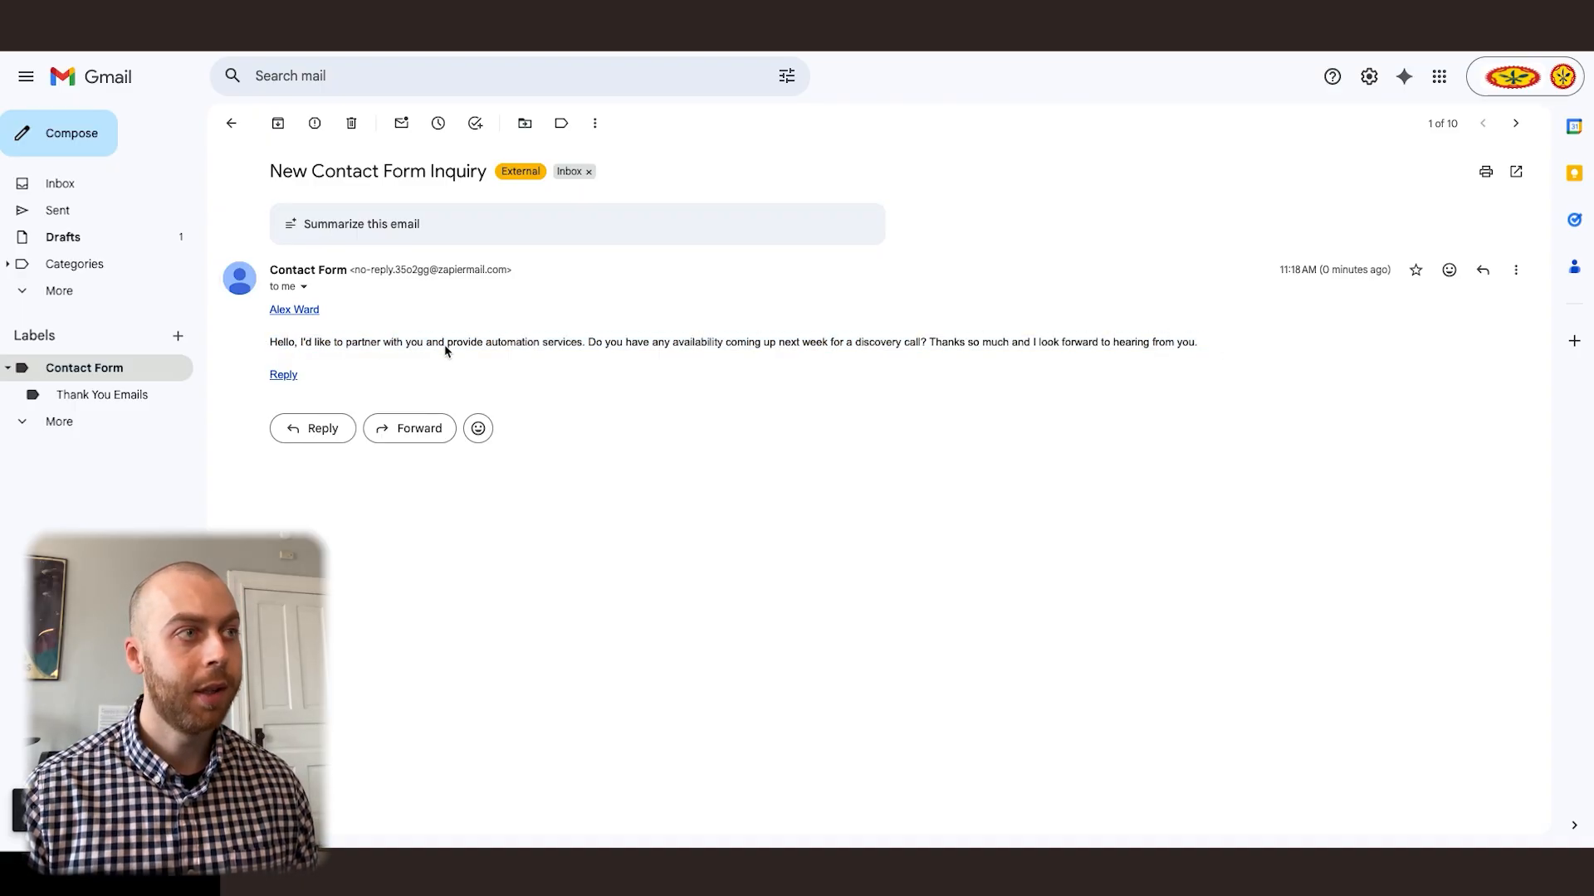
click(282, 376)
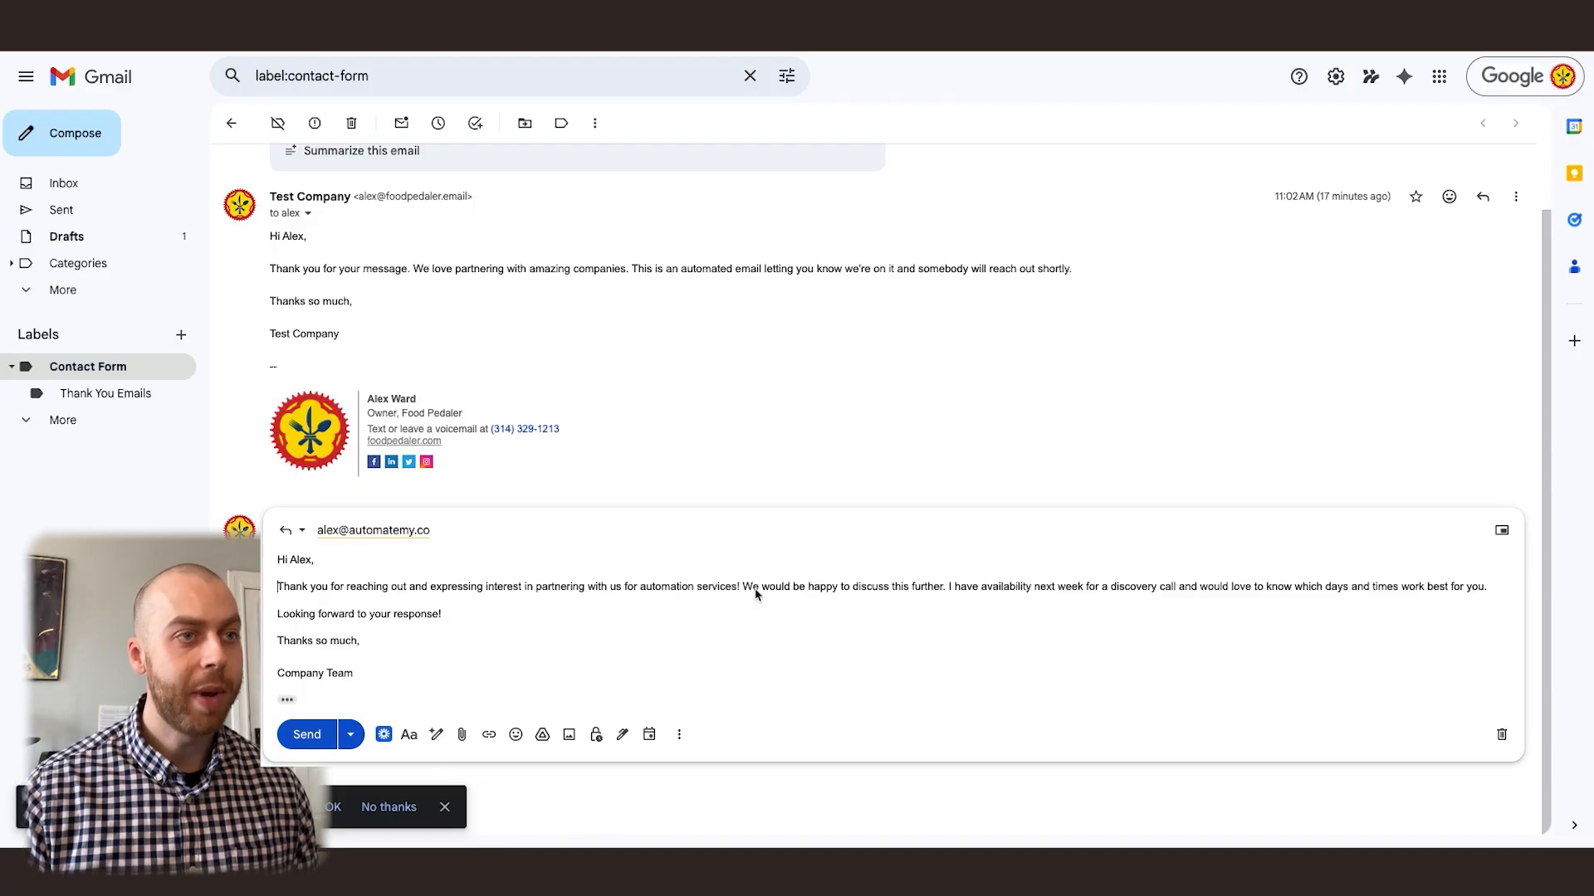
Change "next week" to "this week" in the drafted reply, add "I'm most available in the morning." to the paragraph's end, and send it
double_click(1043, 589)
text(this)
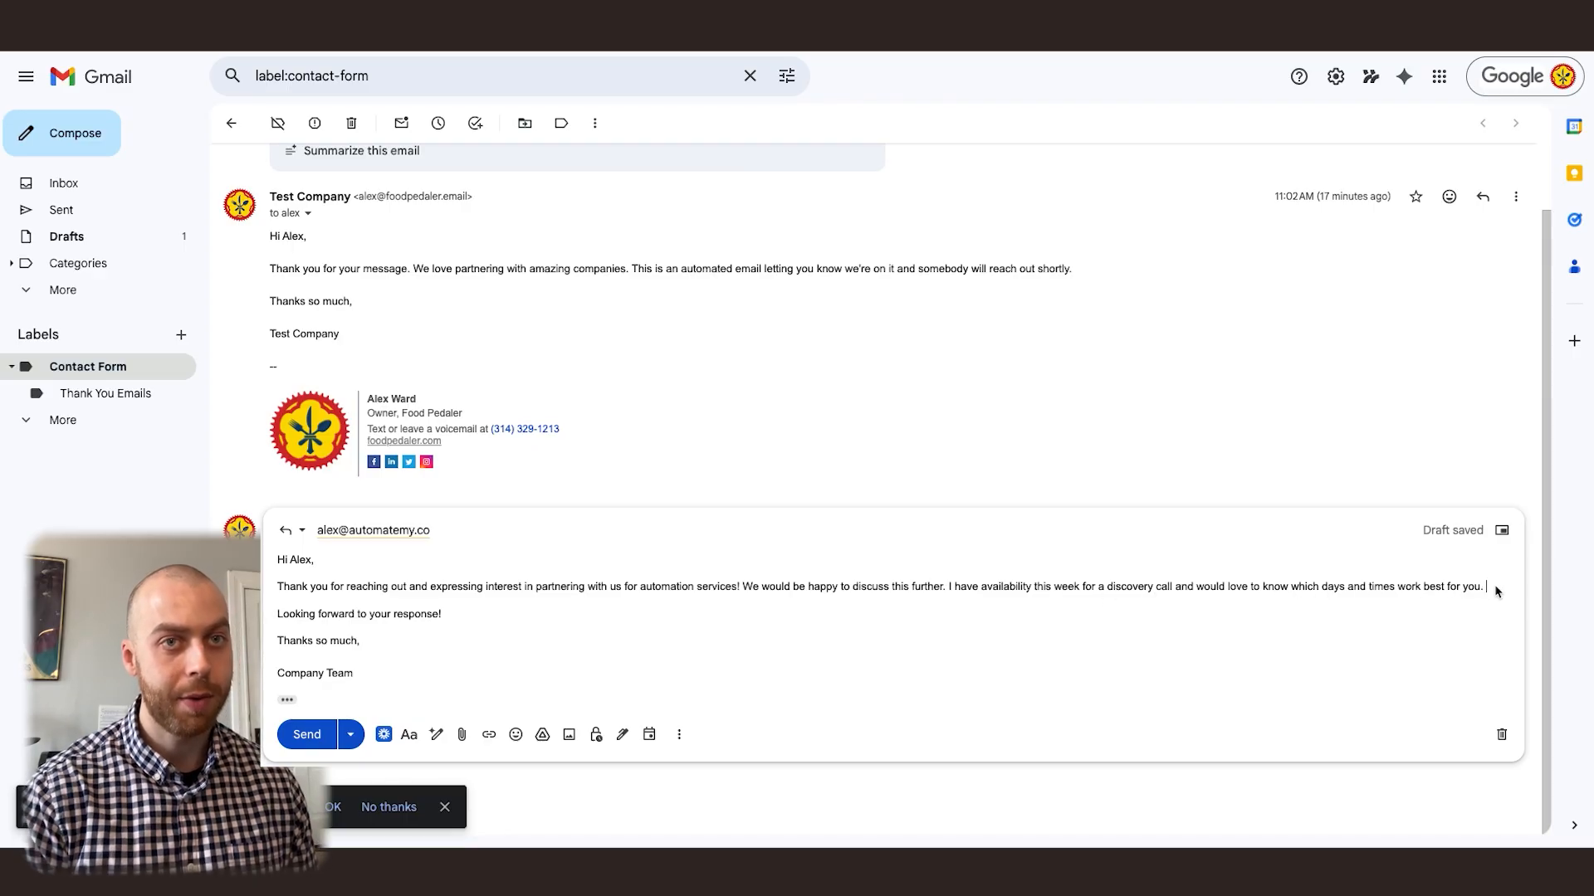
text(most available in)
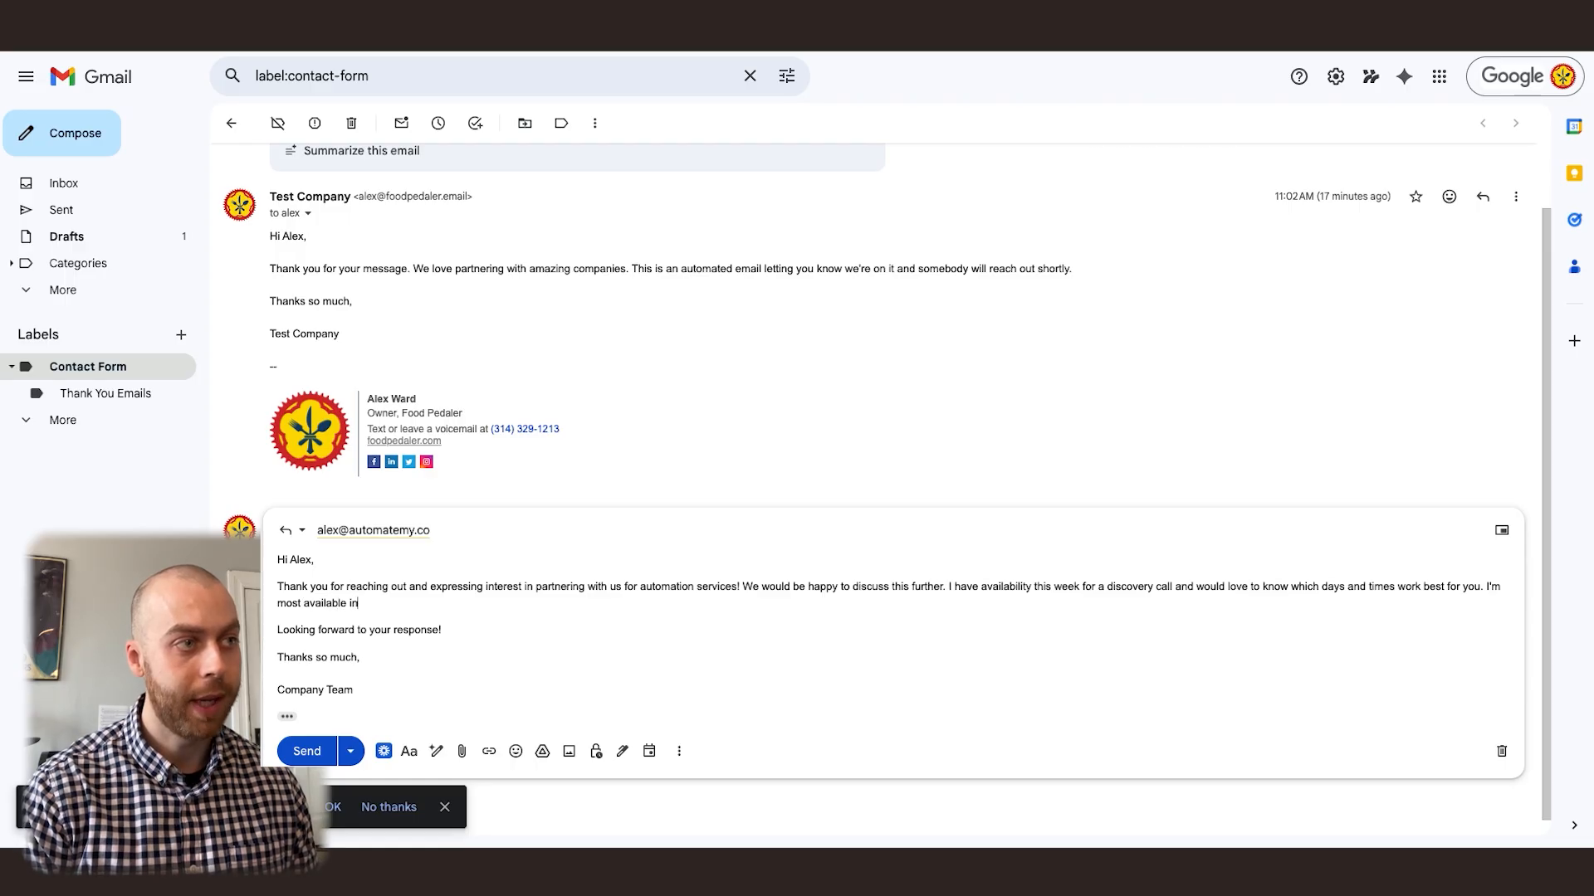
text( the morning.)
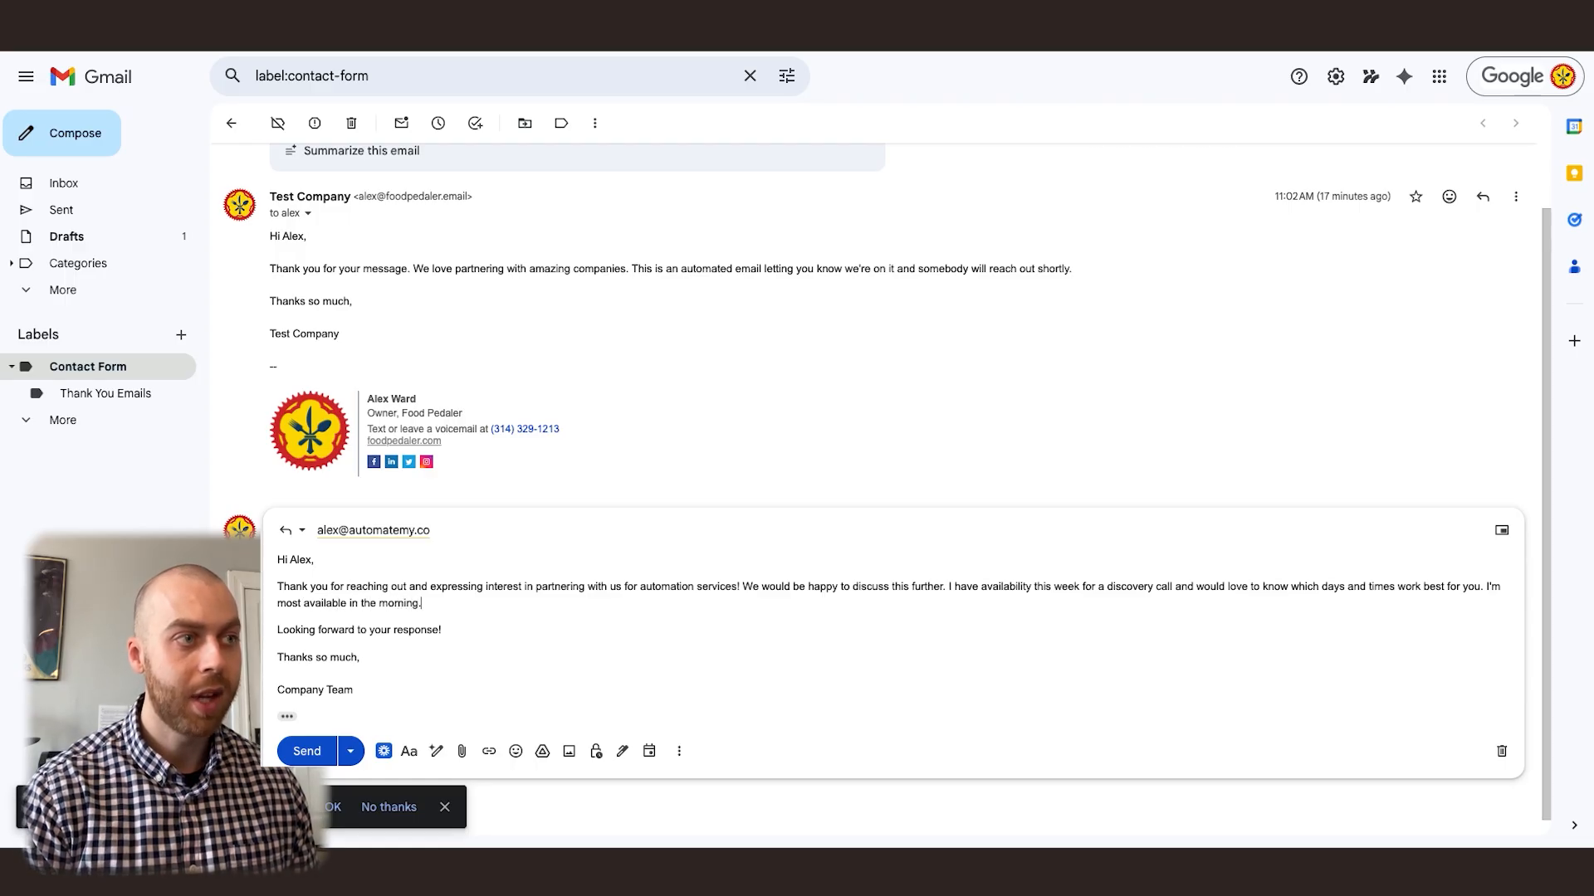
scroll(390, 664, down, 1)
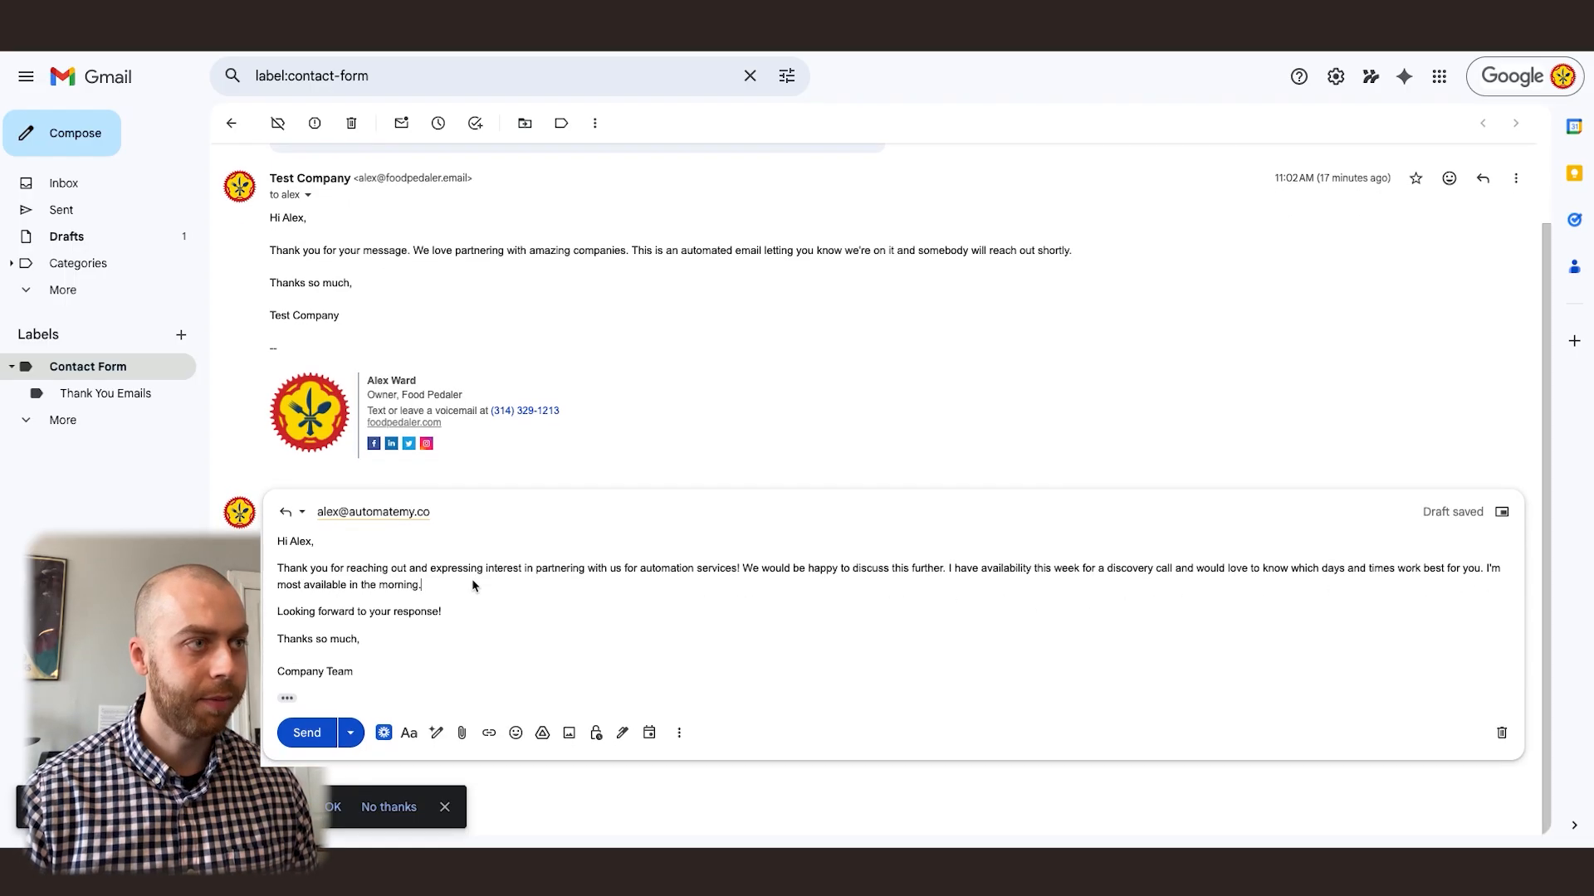
click(312, 735)
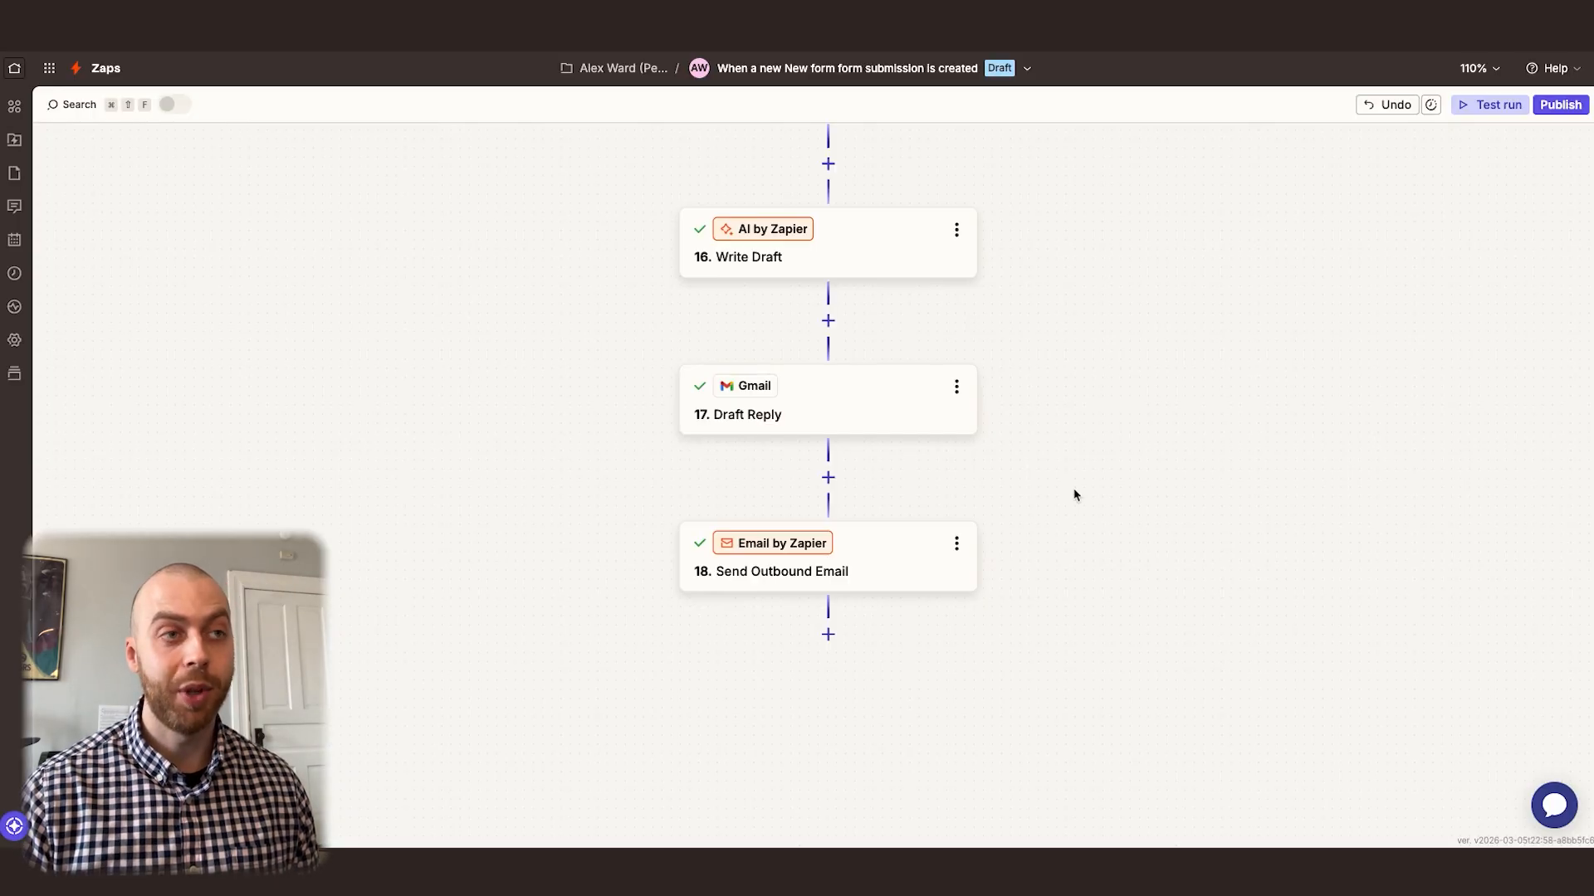
Add the line "Message #2" and a blank line above the existing text in the contact record's Message field in Zapier Tables
scroll(699, 441, up, 15)
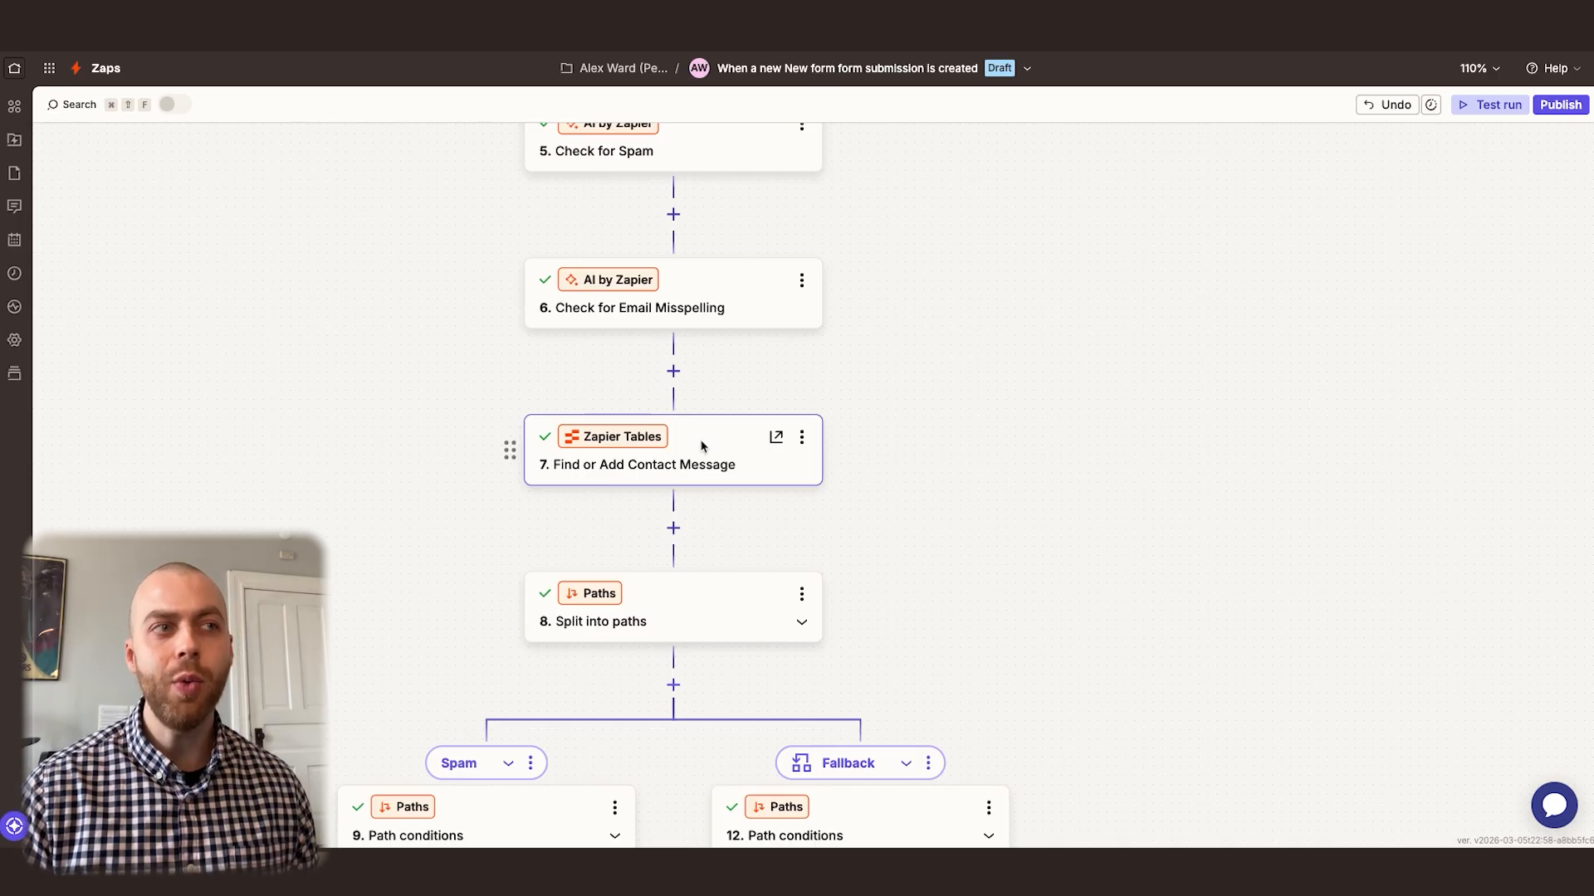
scroll(702, 446, down, 2)
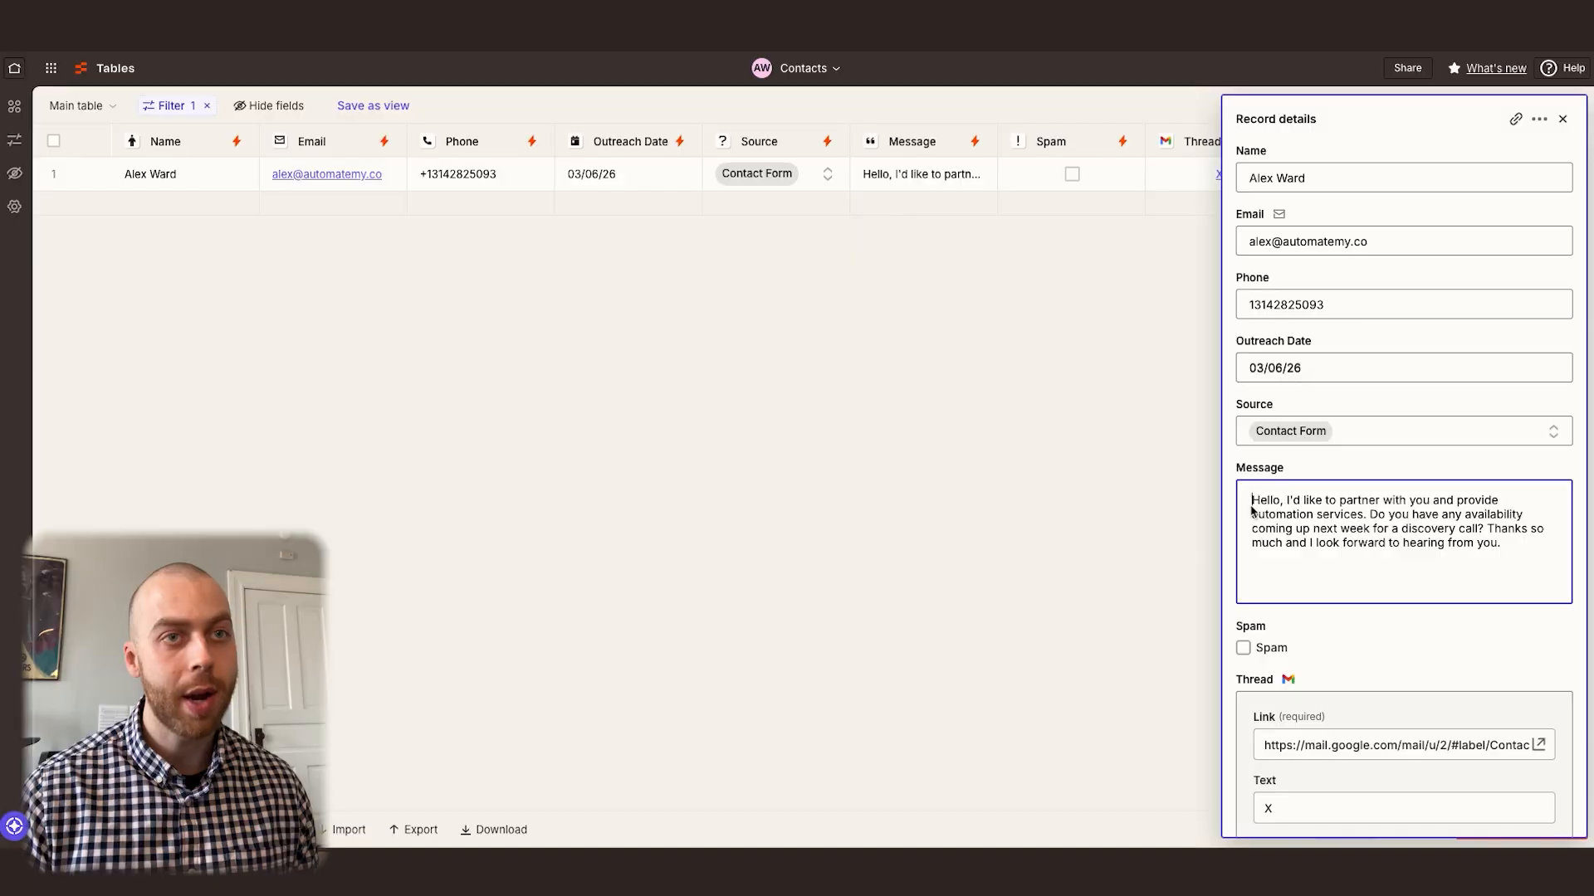
drag(1362, 515, 1526, 552)
click(1517, 547)
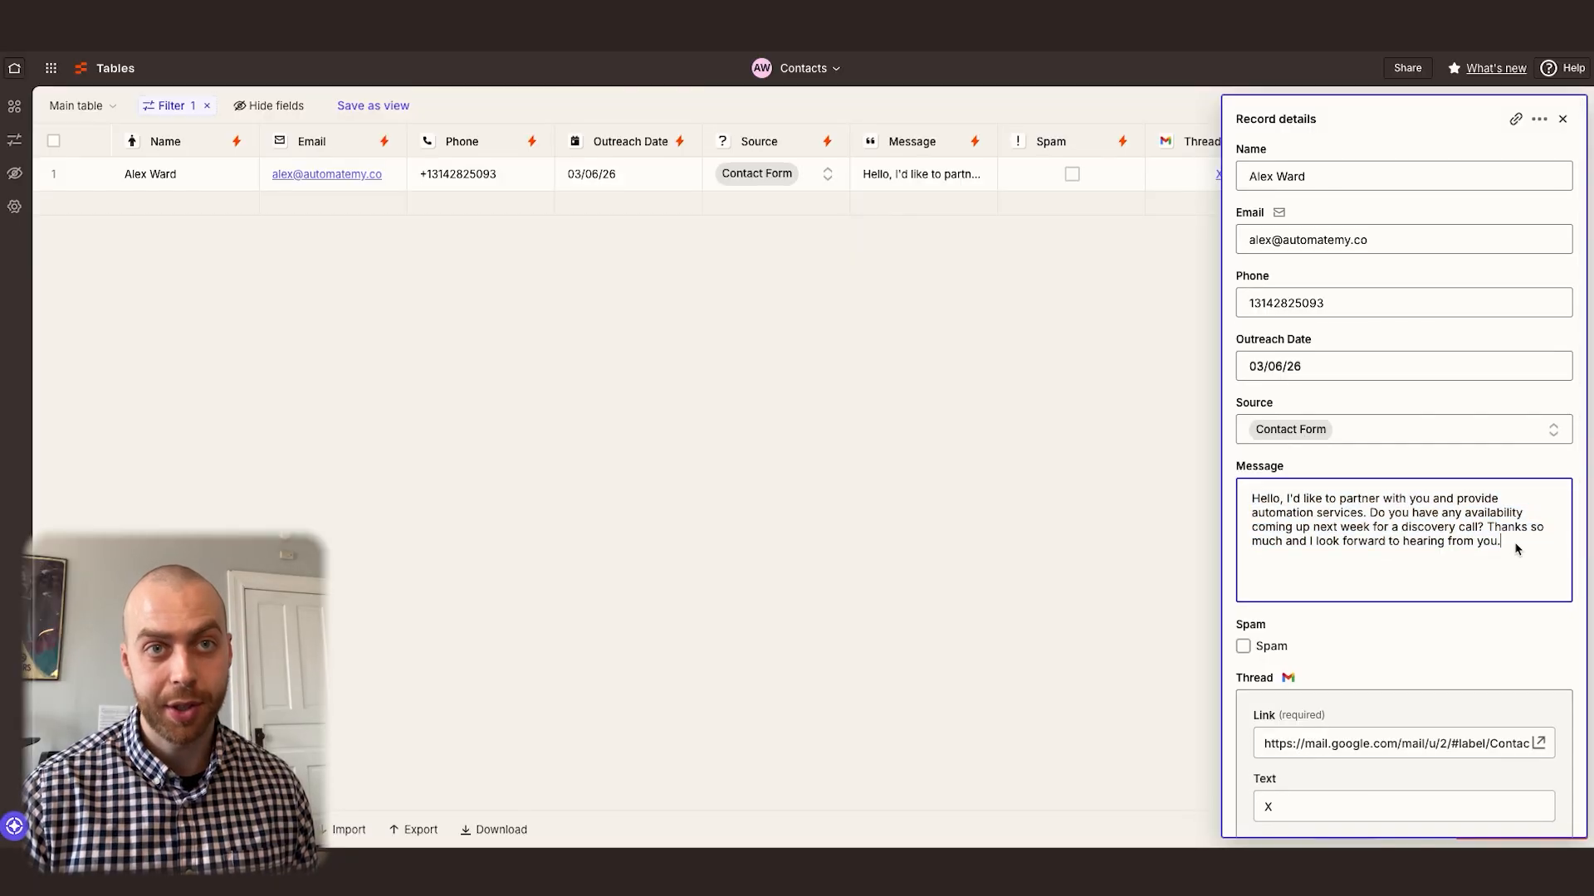
click(1255, 501)
key(Return)
key(Return)
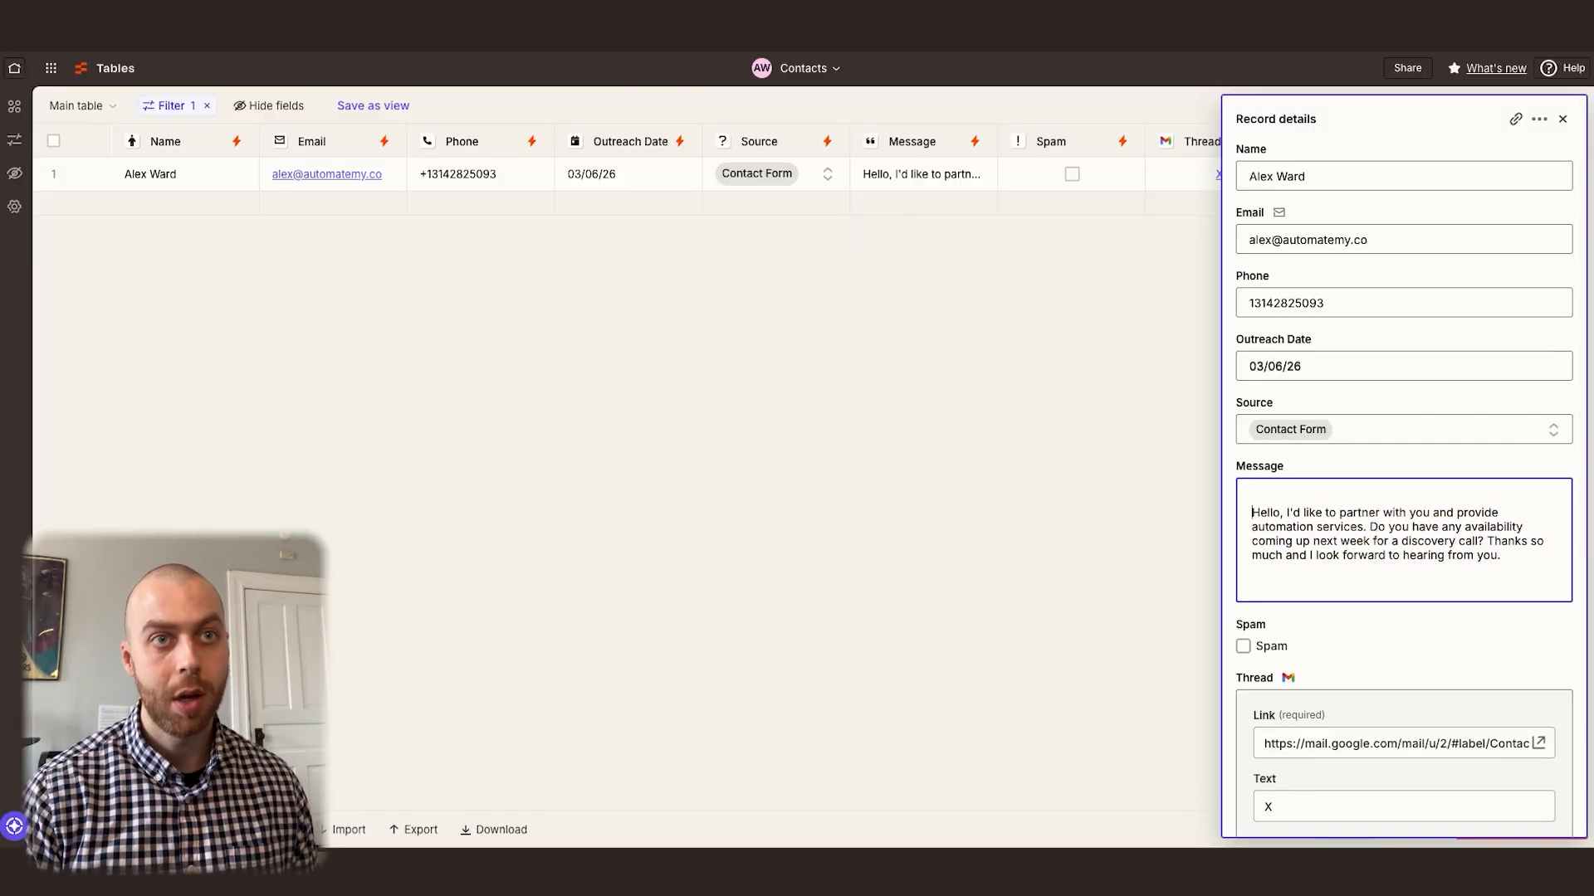
text(Message #2)
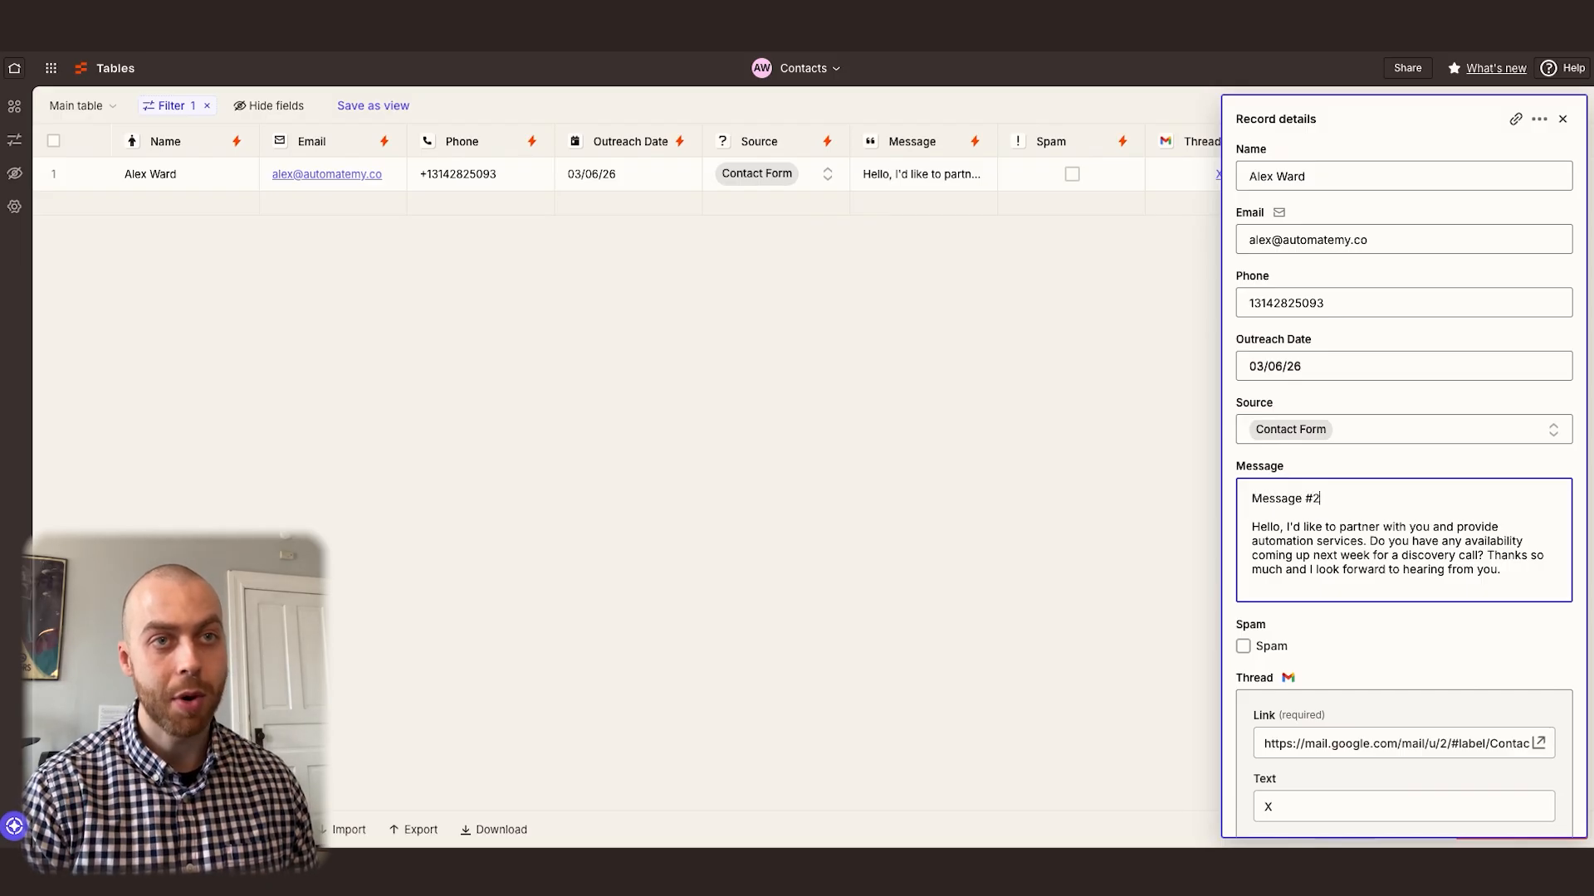
drag(1253, 531, 1516, 571)
click(1512, 571)
triple_click(1341, 500)
drag(1366, 499, 1224, 499)
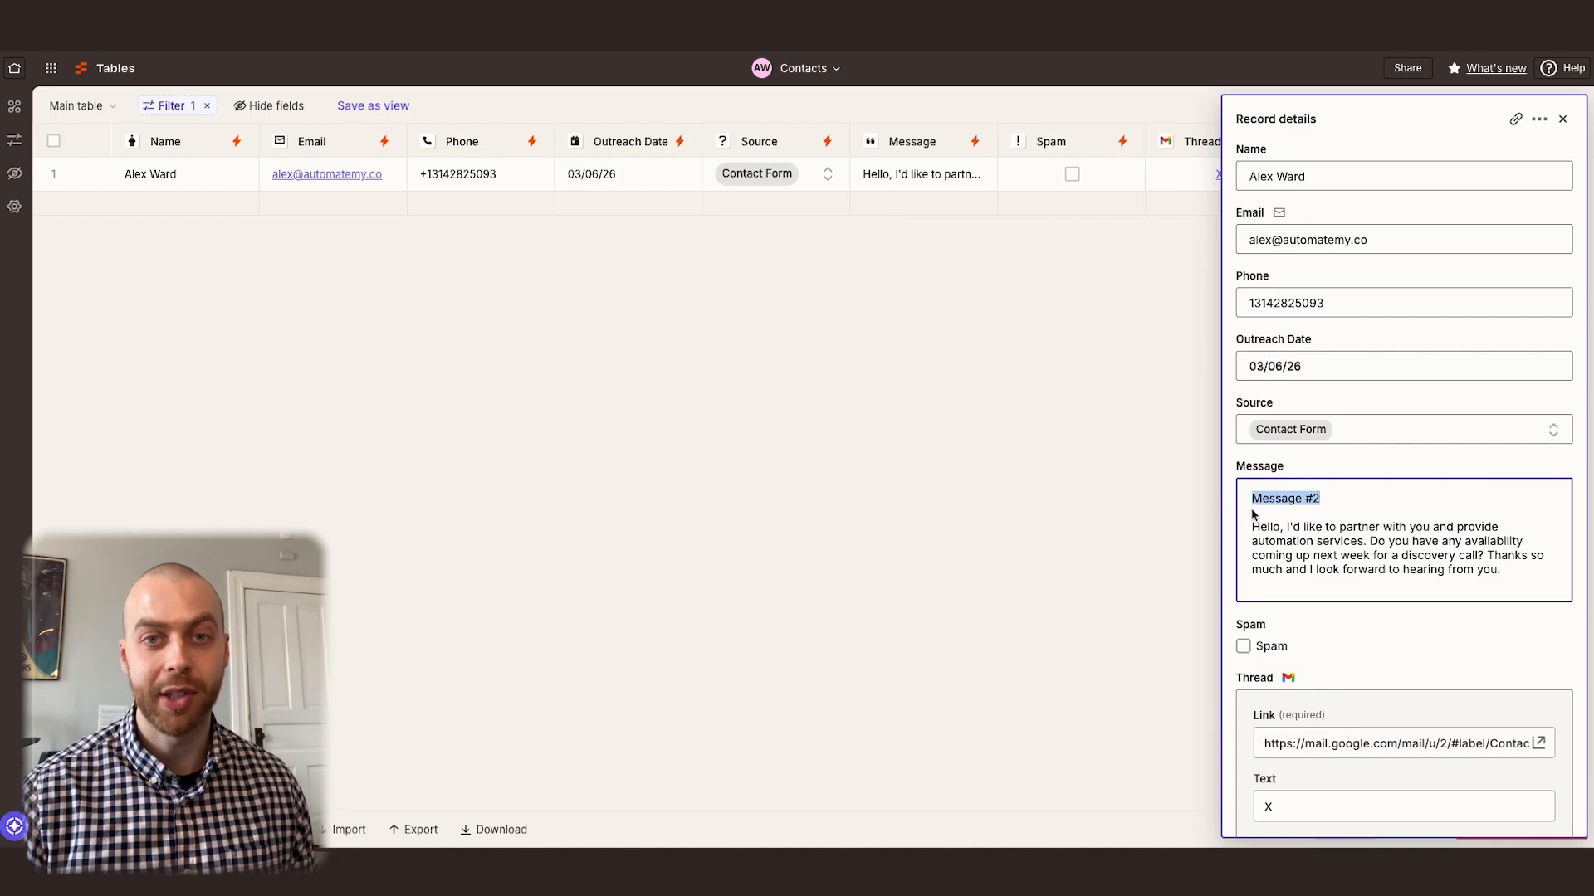
click(1255, 530)
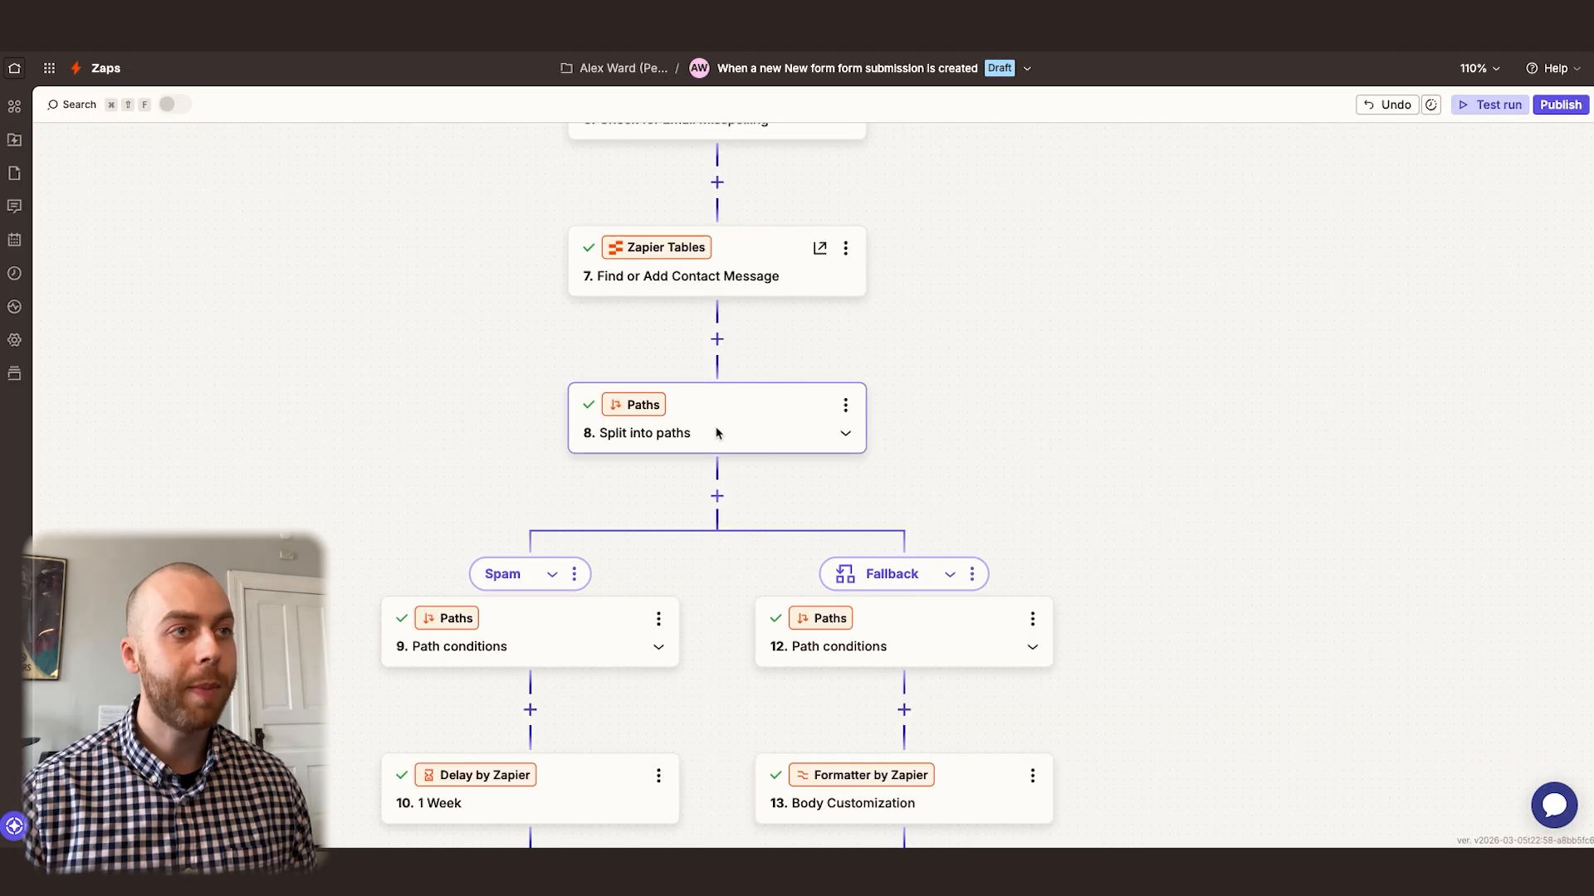
Back in the Zap, add a Zapier Tables step with the Update Record event directly after Find or Add Contact Message
drag(689, 475, 605, 526)
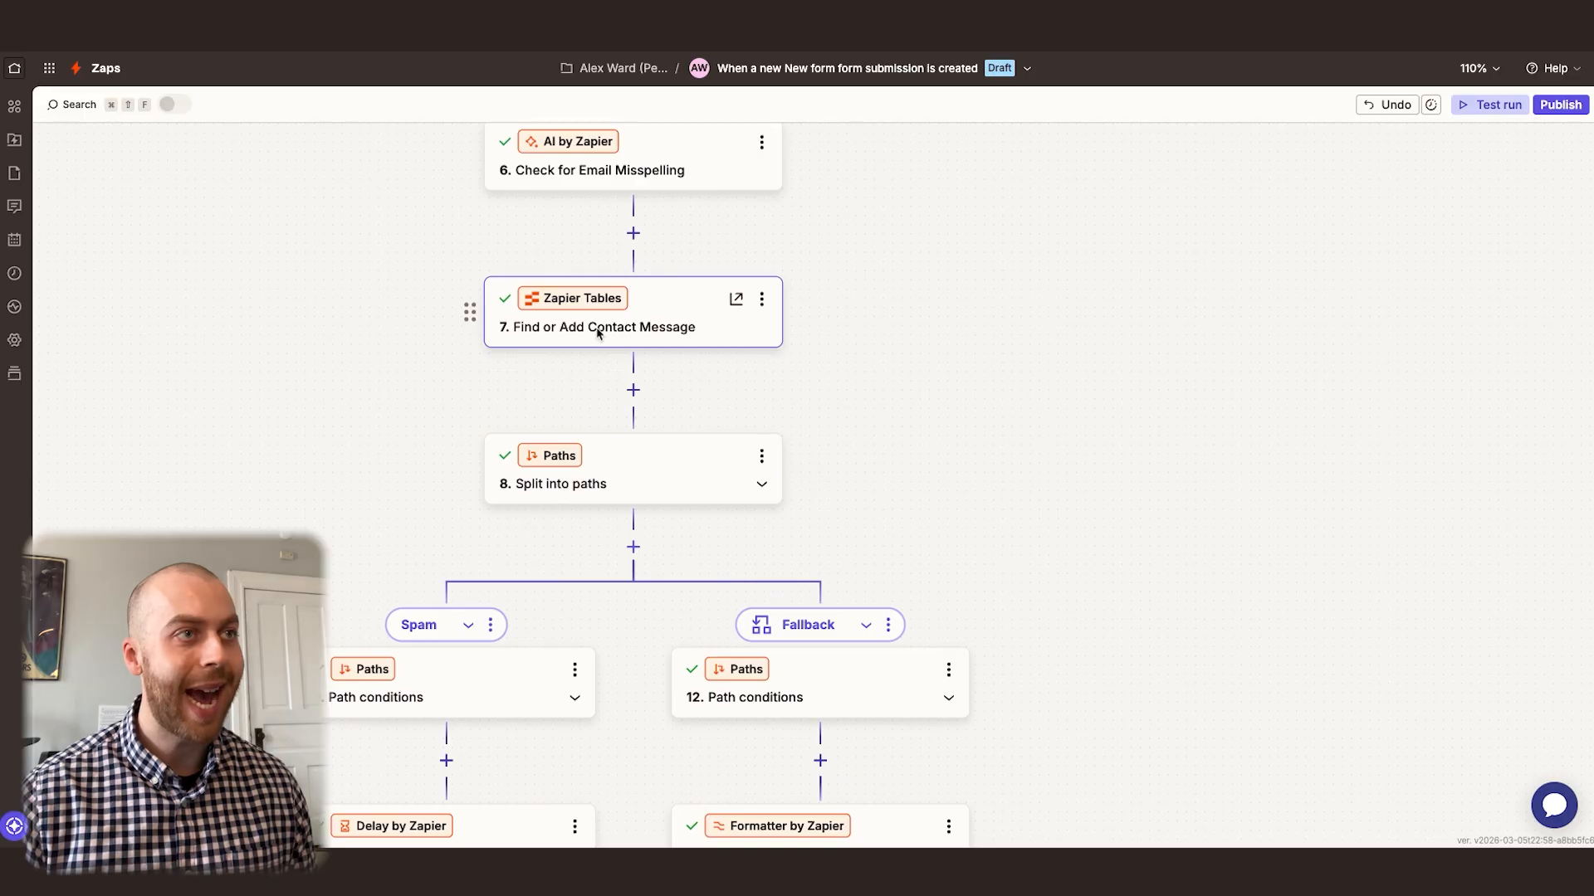
click(634, 391)
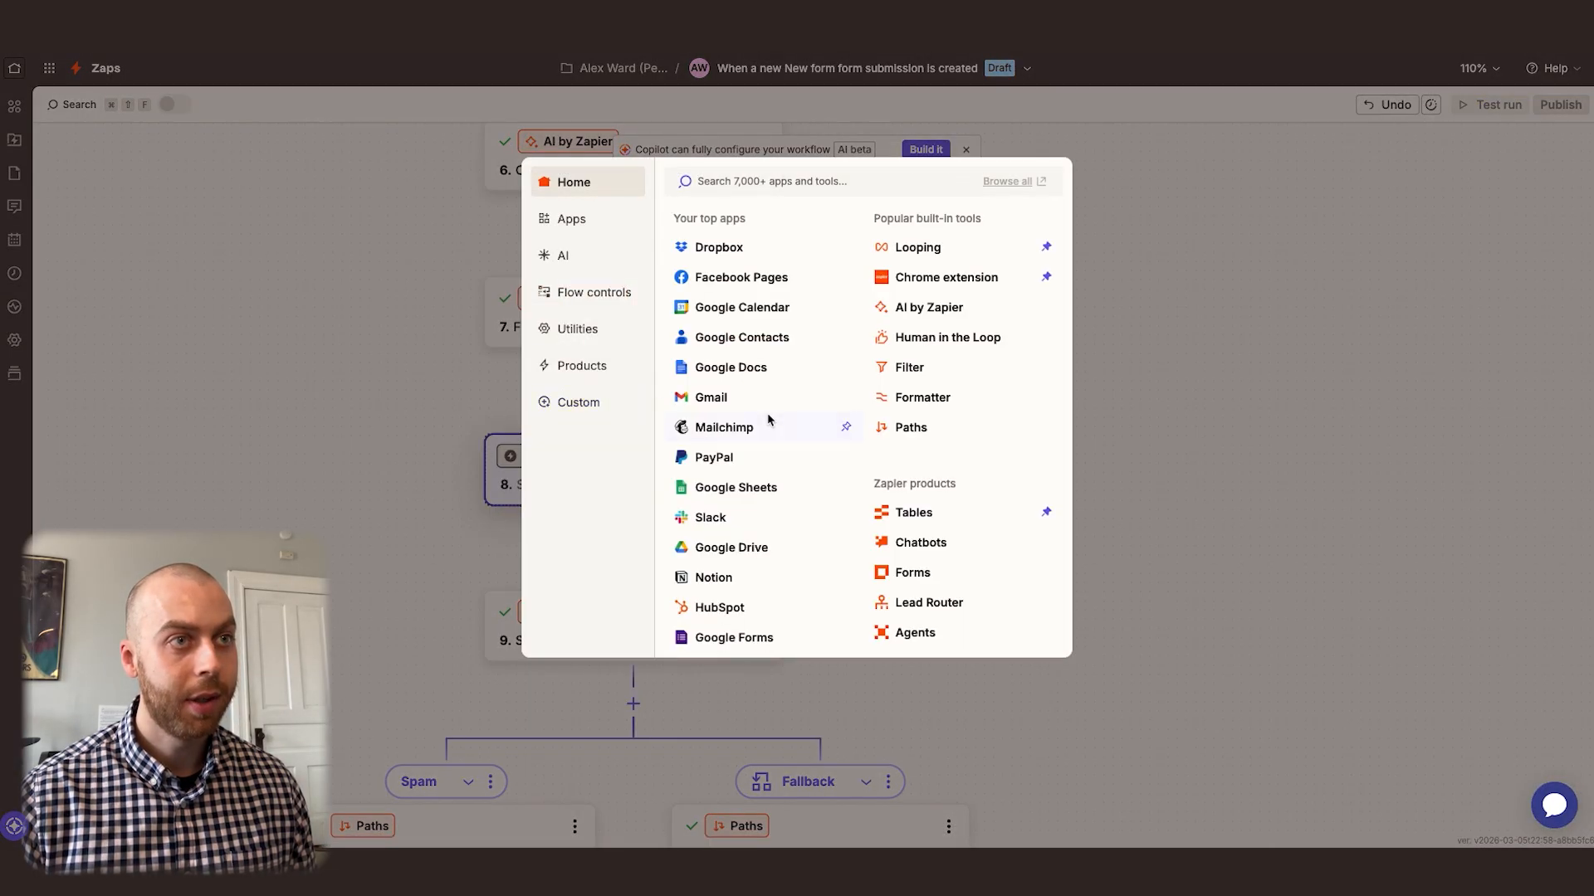
click(940, 514)
click(1362, 331)
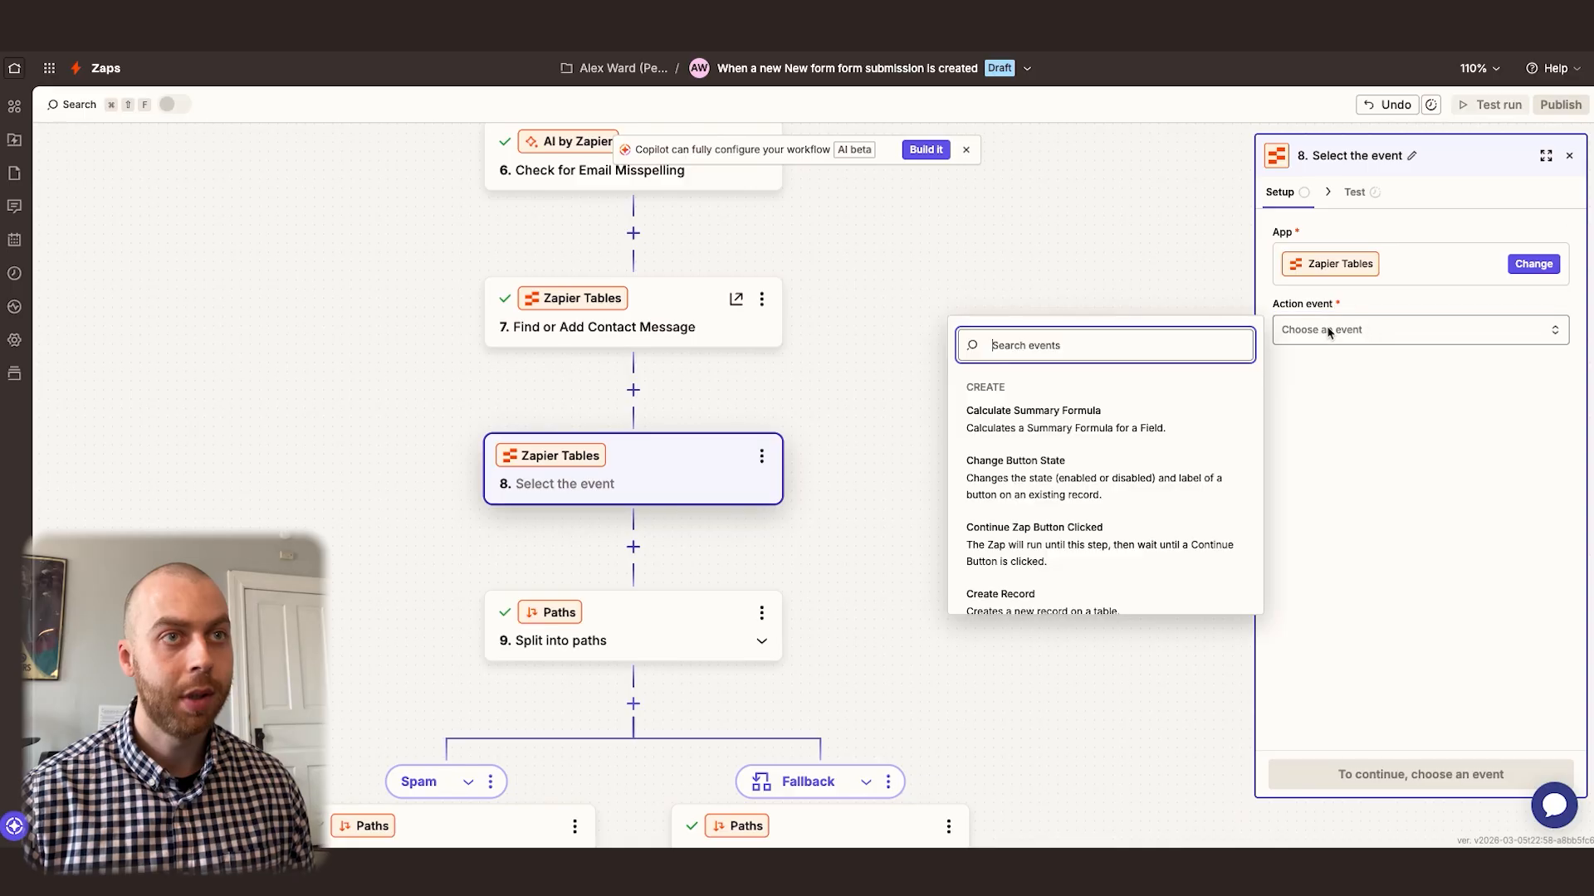
text(update)
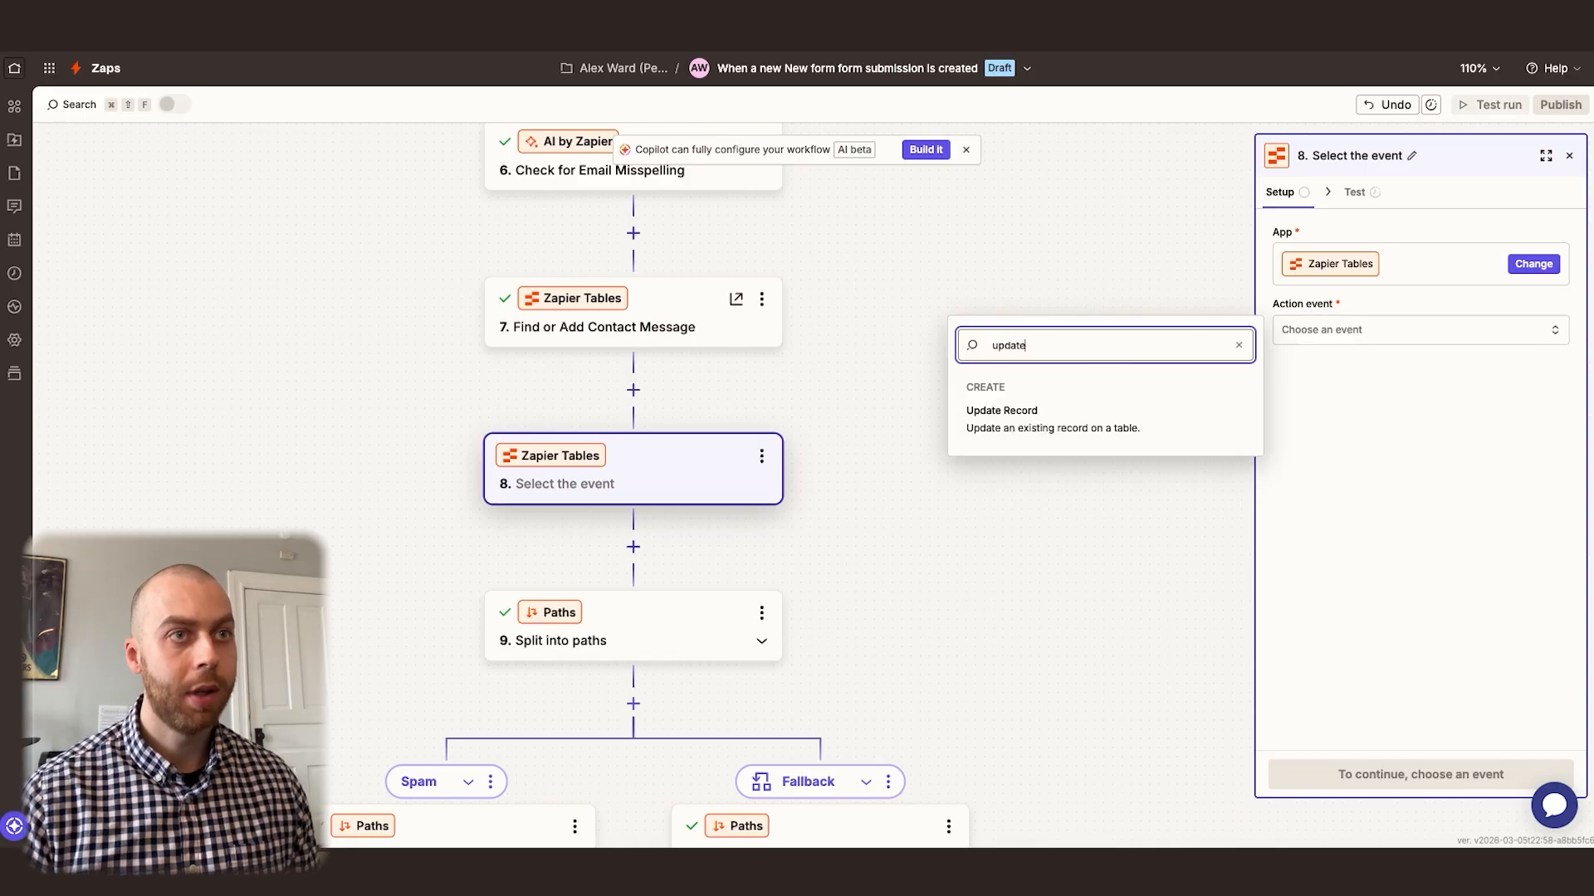
click(1042, 428)
Configure Update Record to use the Contacts table and the custom Record ID from the Find or Add Contact Message step
click(1368, 192)
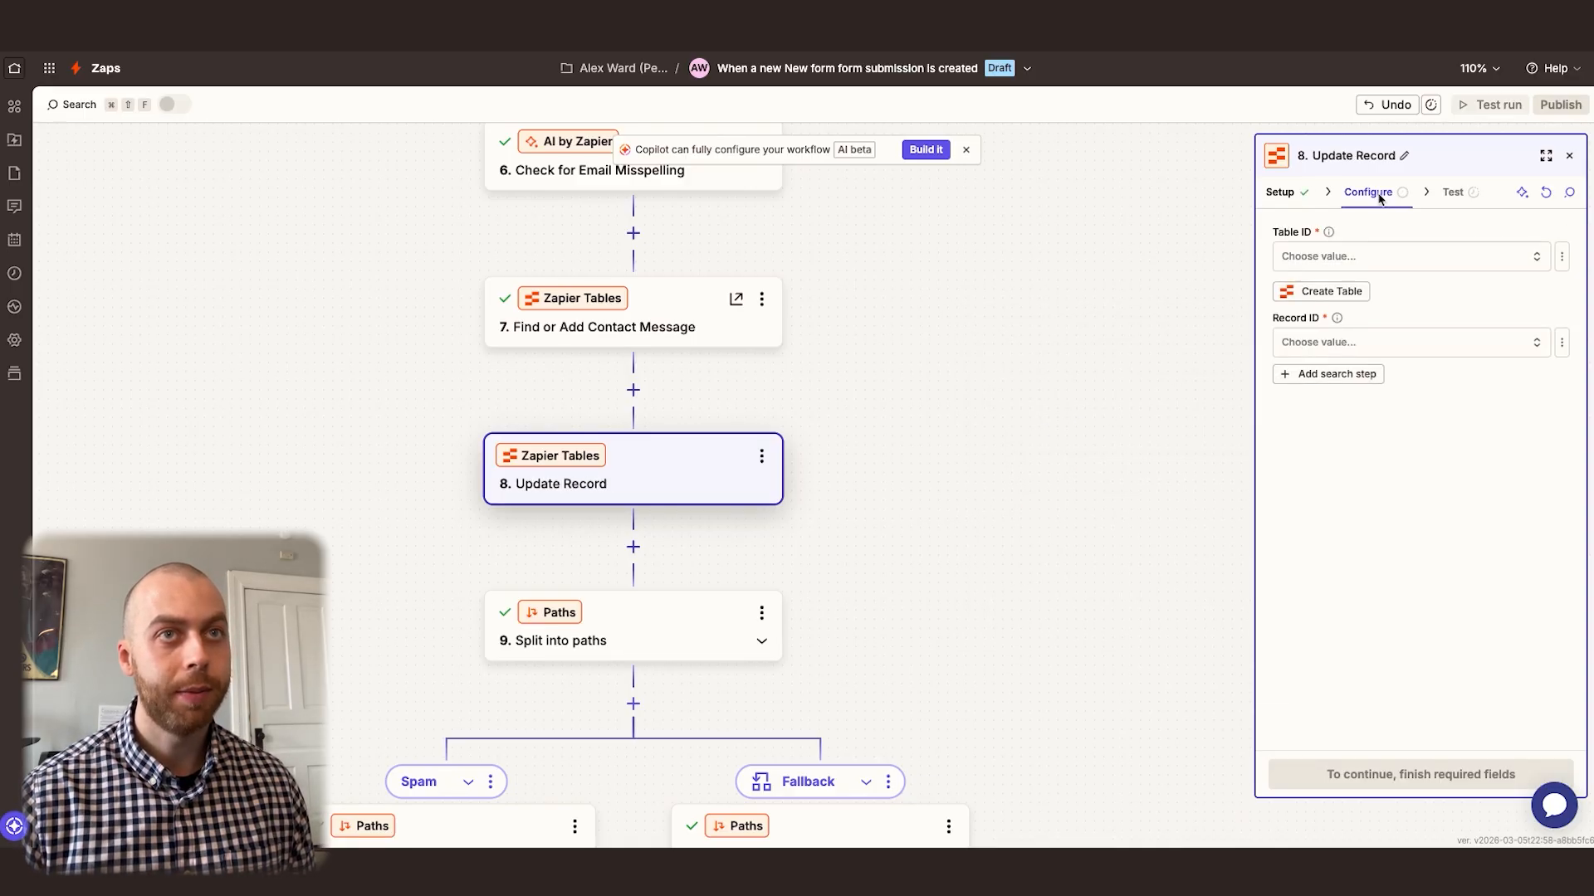
click(1382, 258)
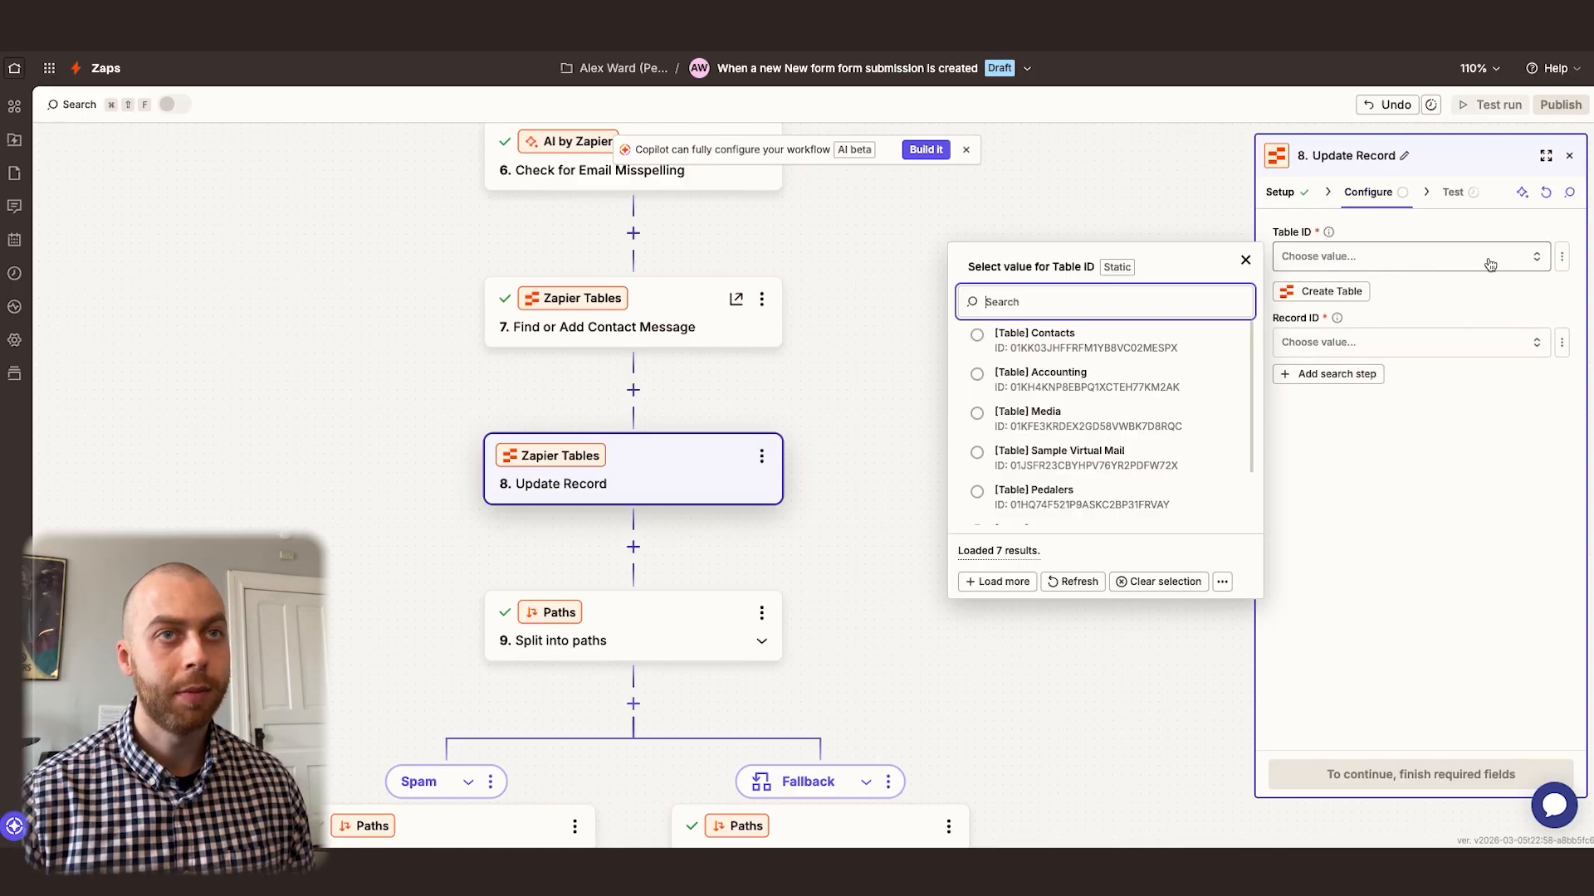
click(1075, 340)
click(1562, 342)
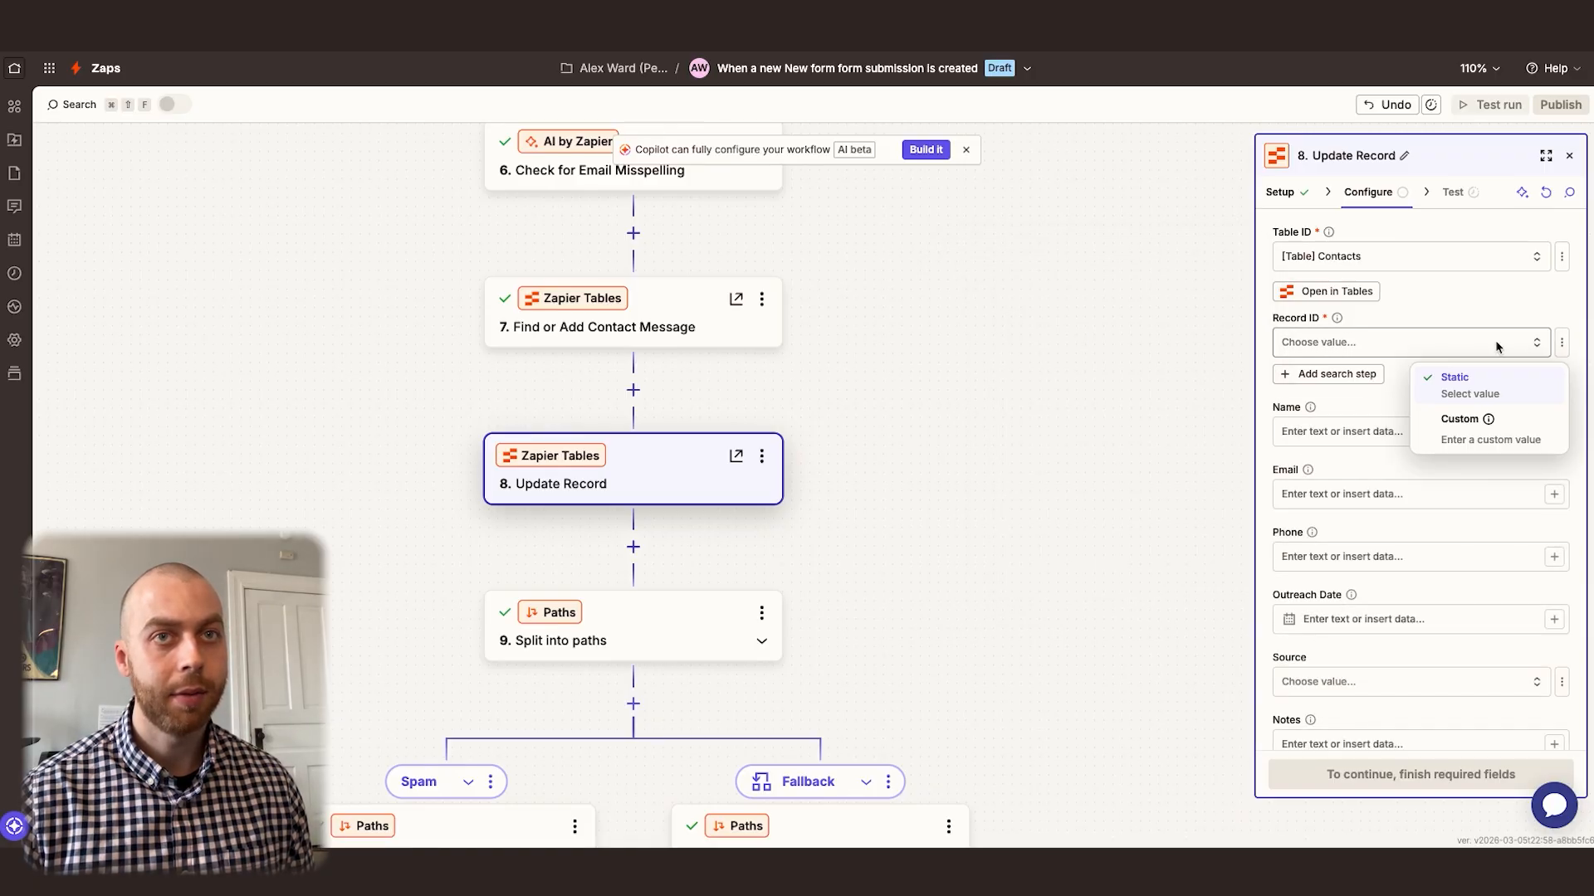
click(1465, 423)
text(record id)
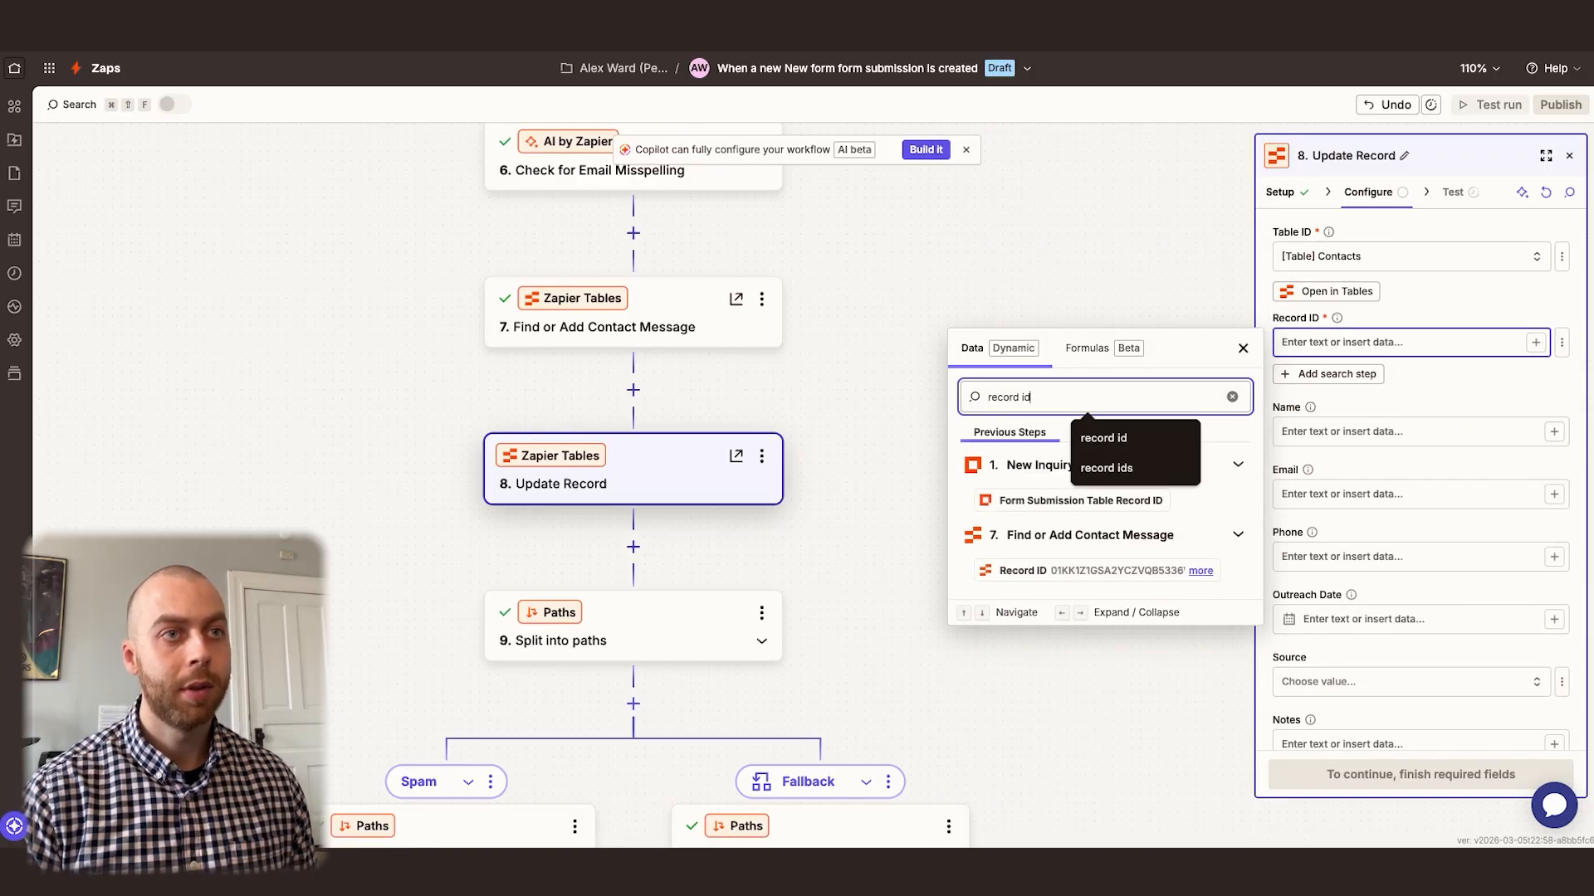
click(1104, 570)
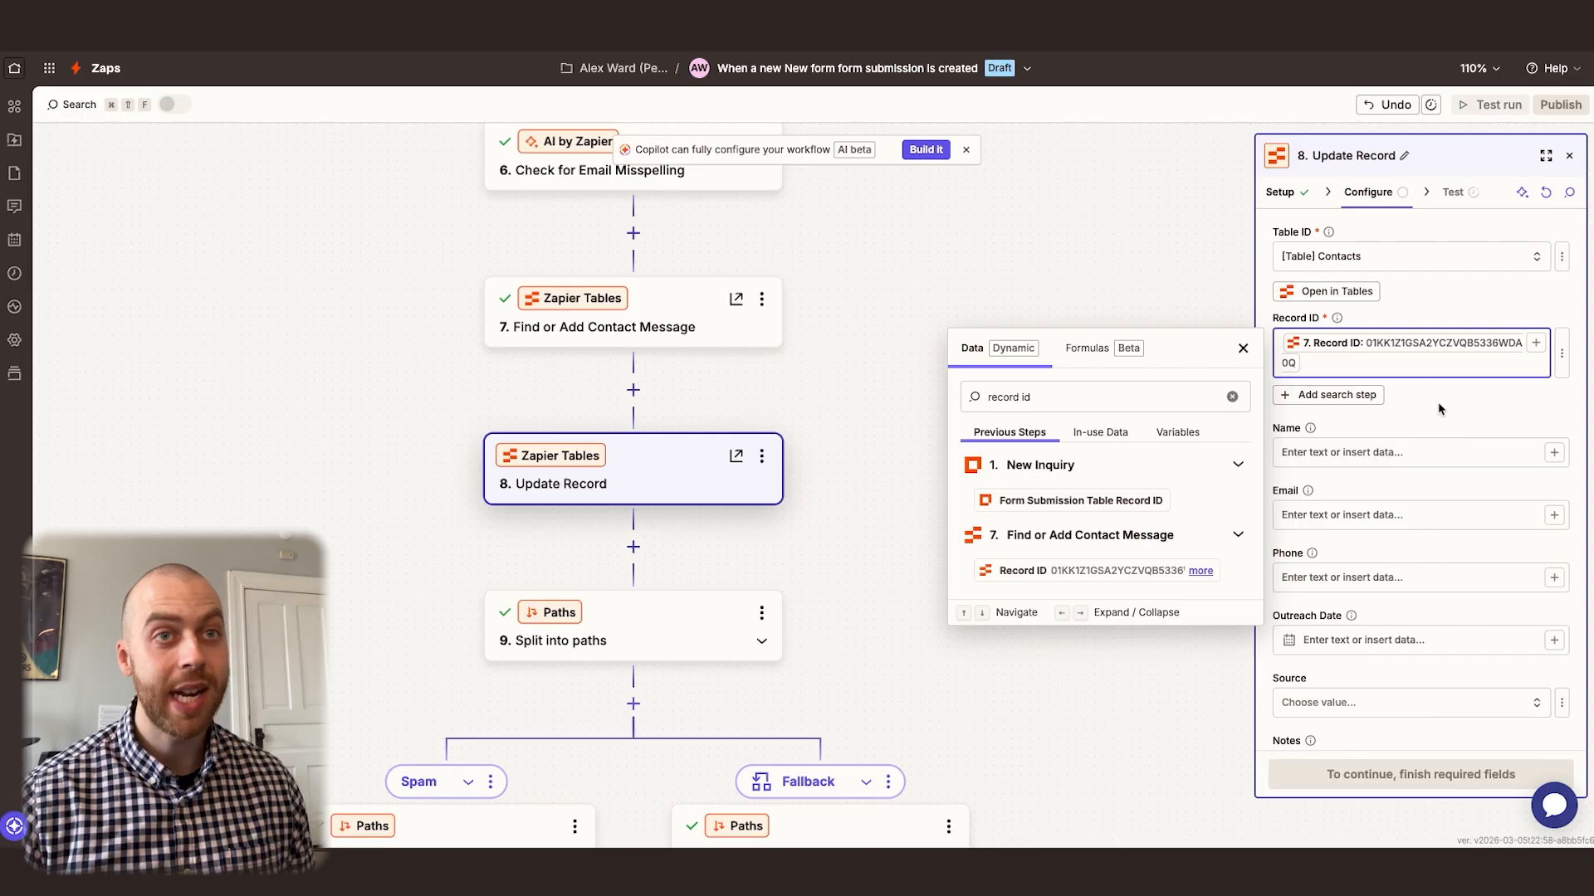
click(1243, 349)
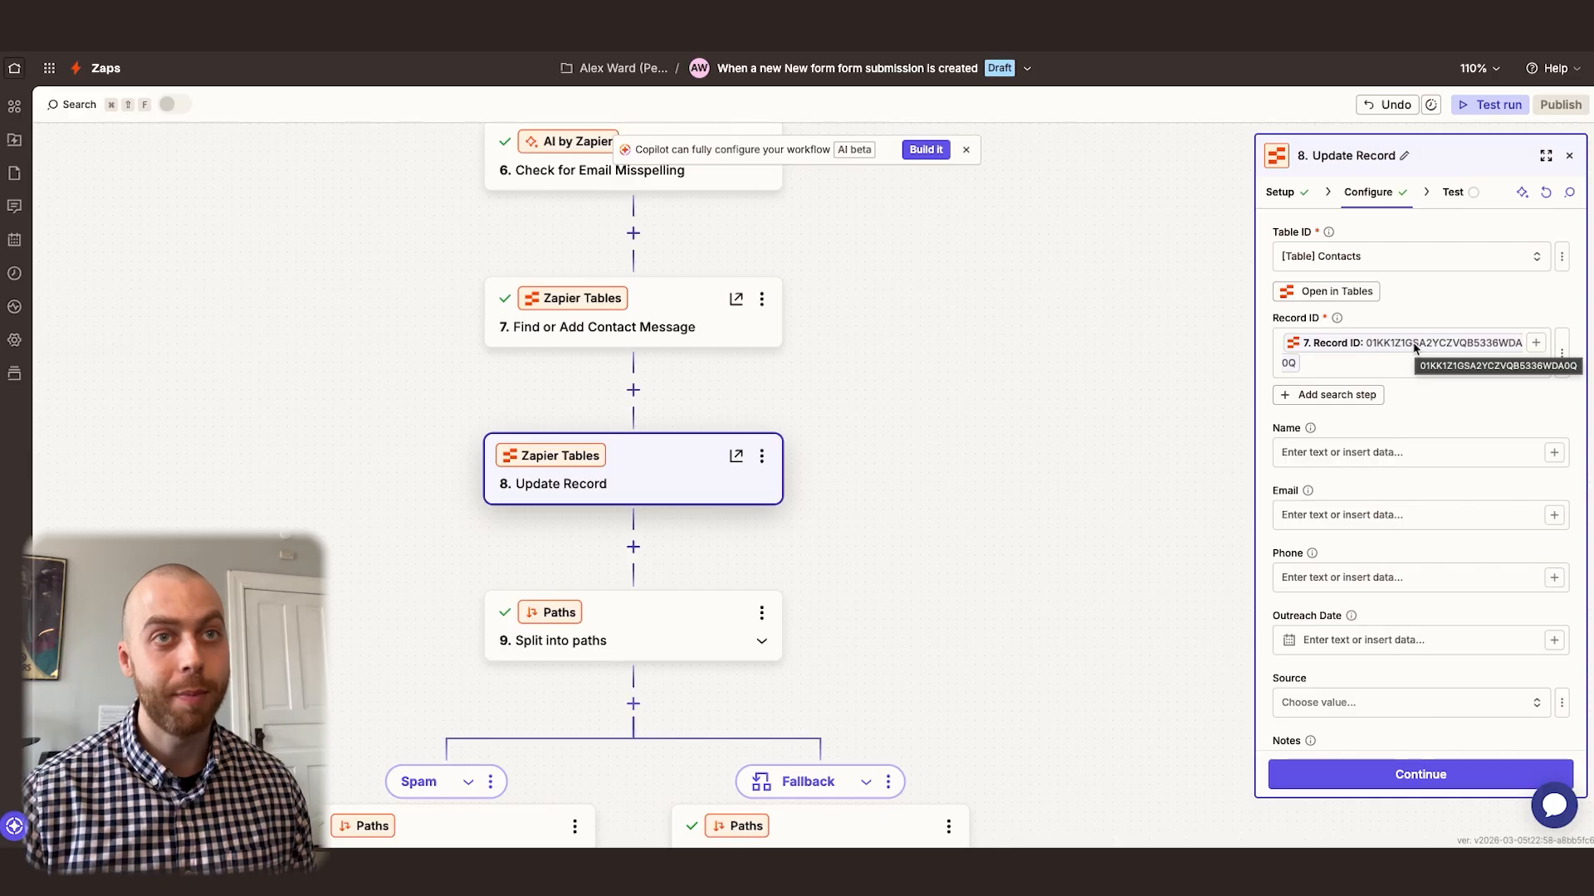
Map the Message field of Update Record to the New Inquiry step's Form Data: Message
scroll(1416, 477, down, 5)
click(1361, 463)
text(/)
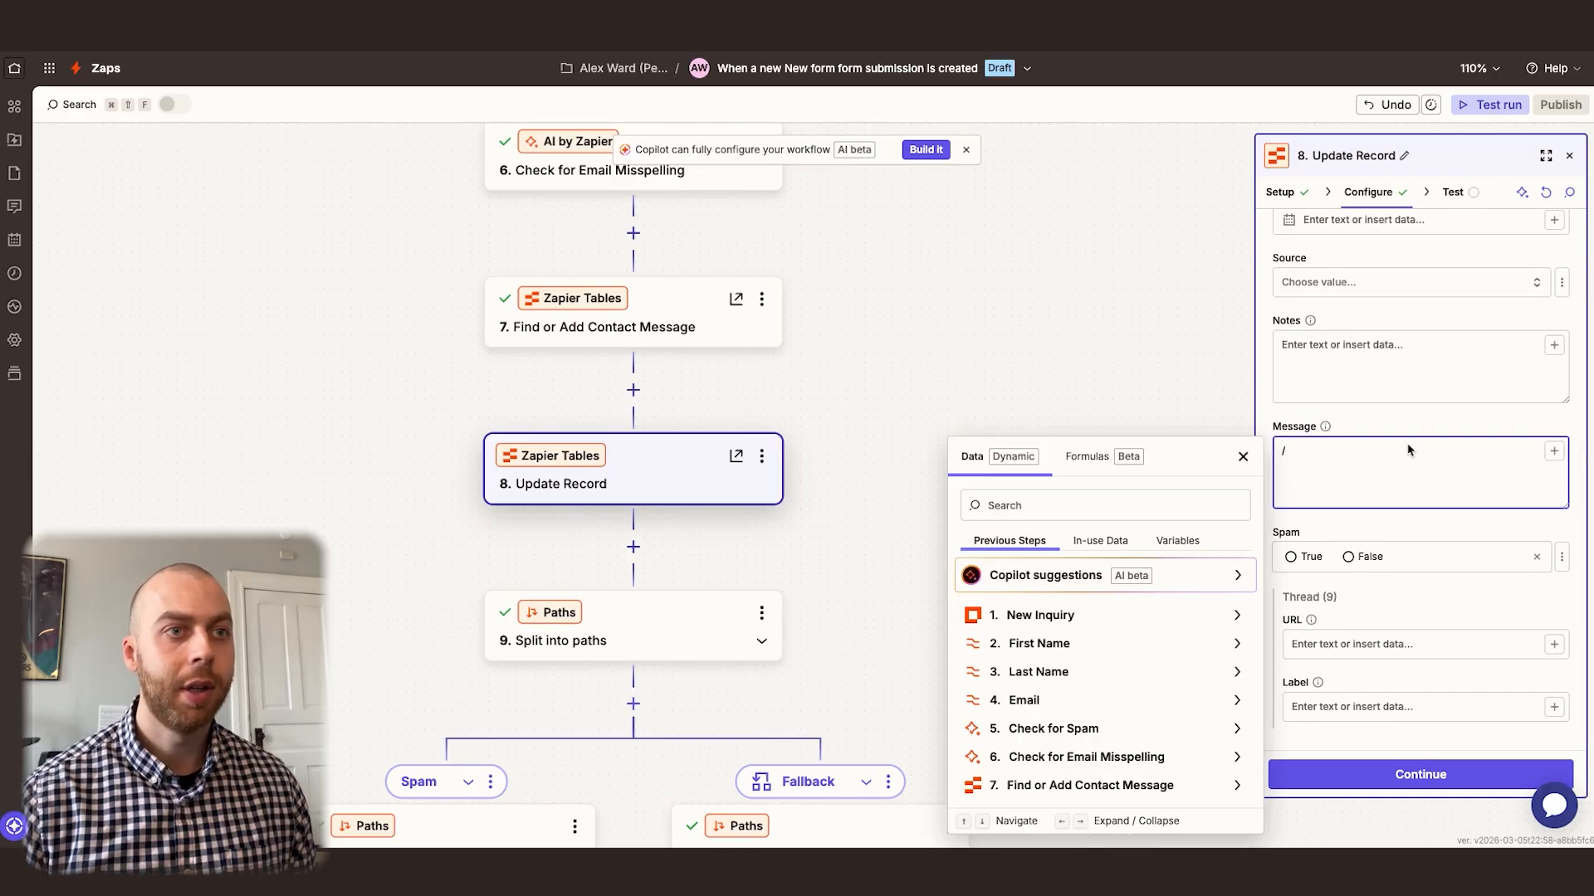
click(1093, 512)
text(message)
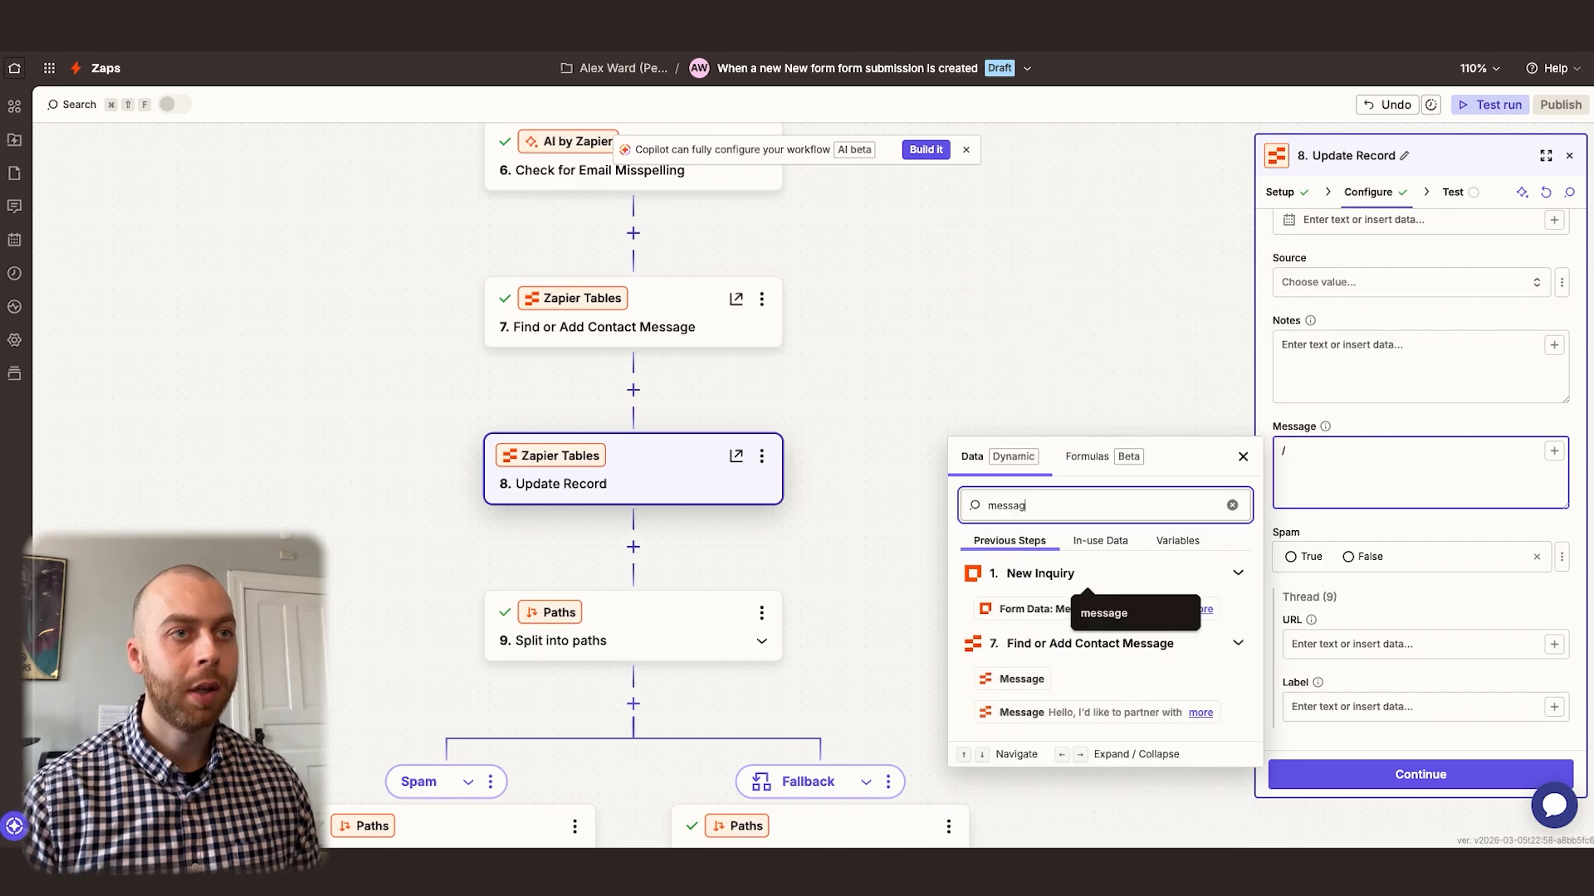
click(1085, 611)
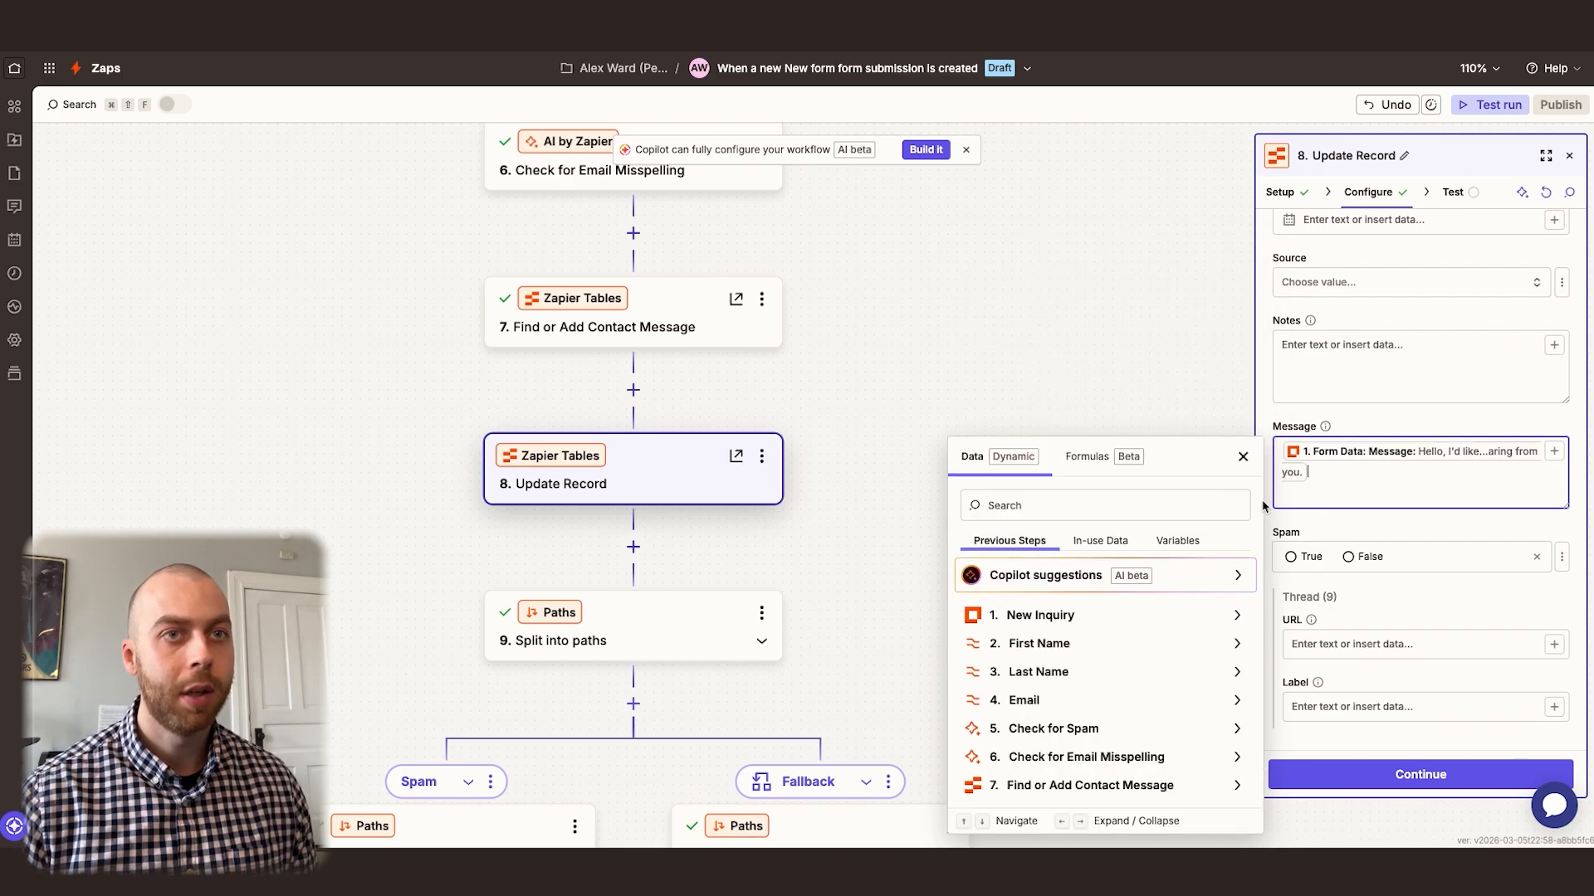
click(1378, 425)
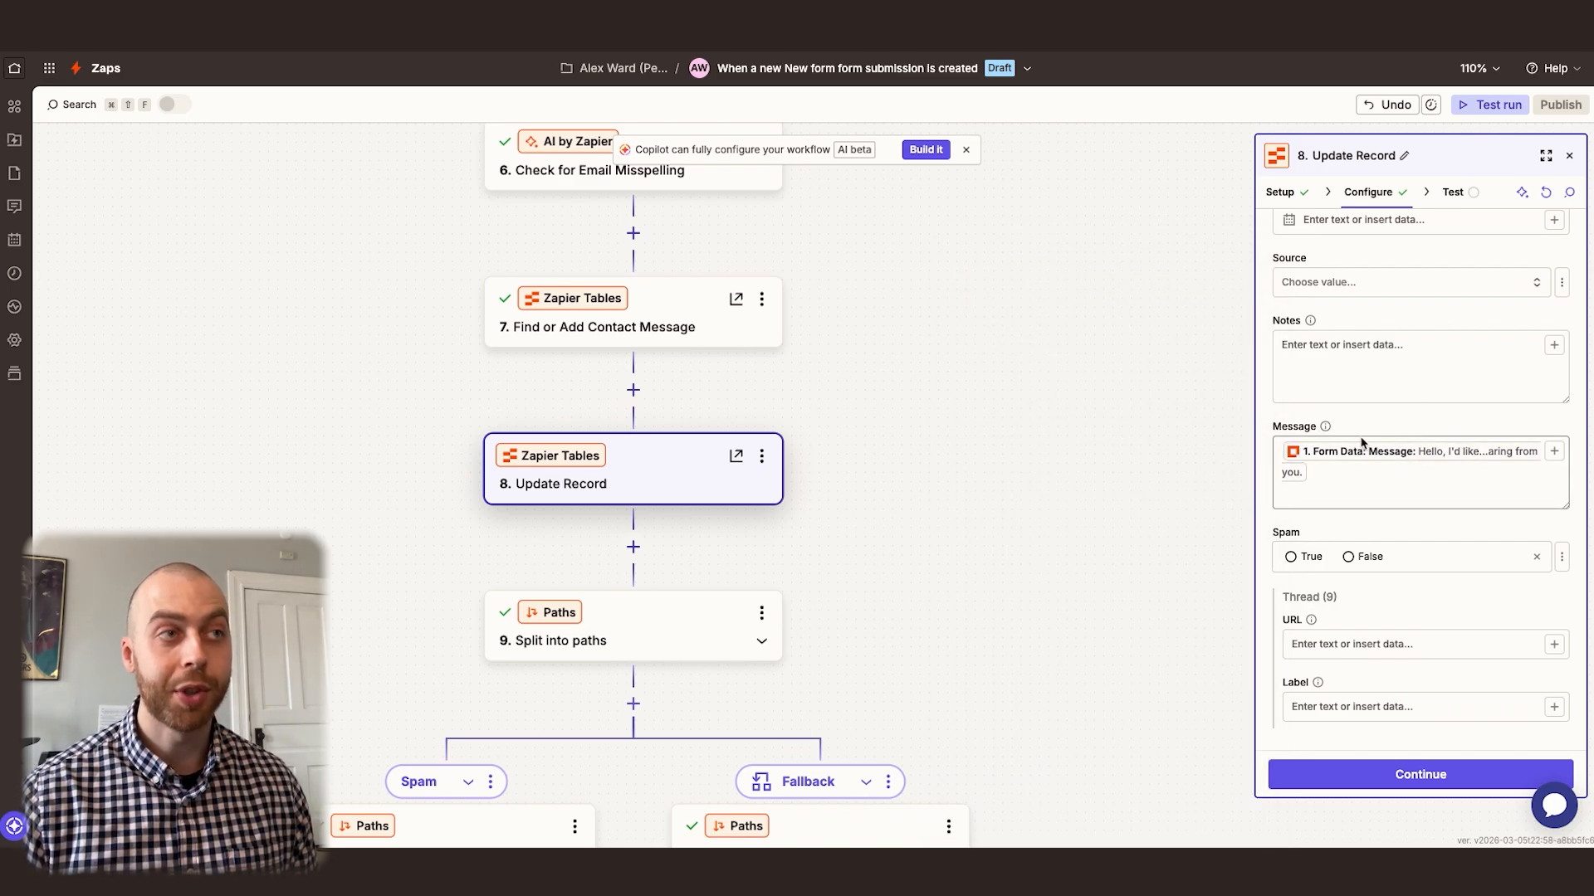
Insert the Find or Add Contact Message step's populated Message below the form message, separated by a blank line
click(1280, 454)
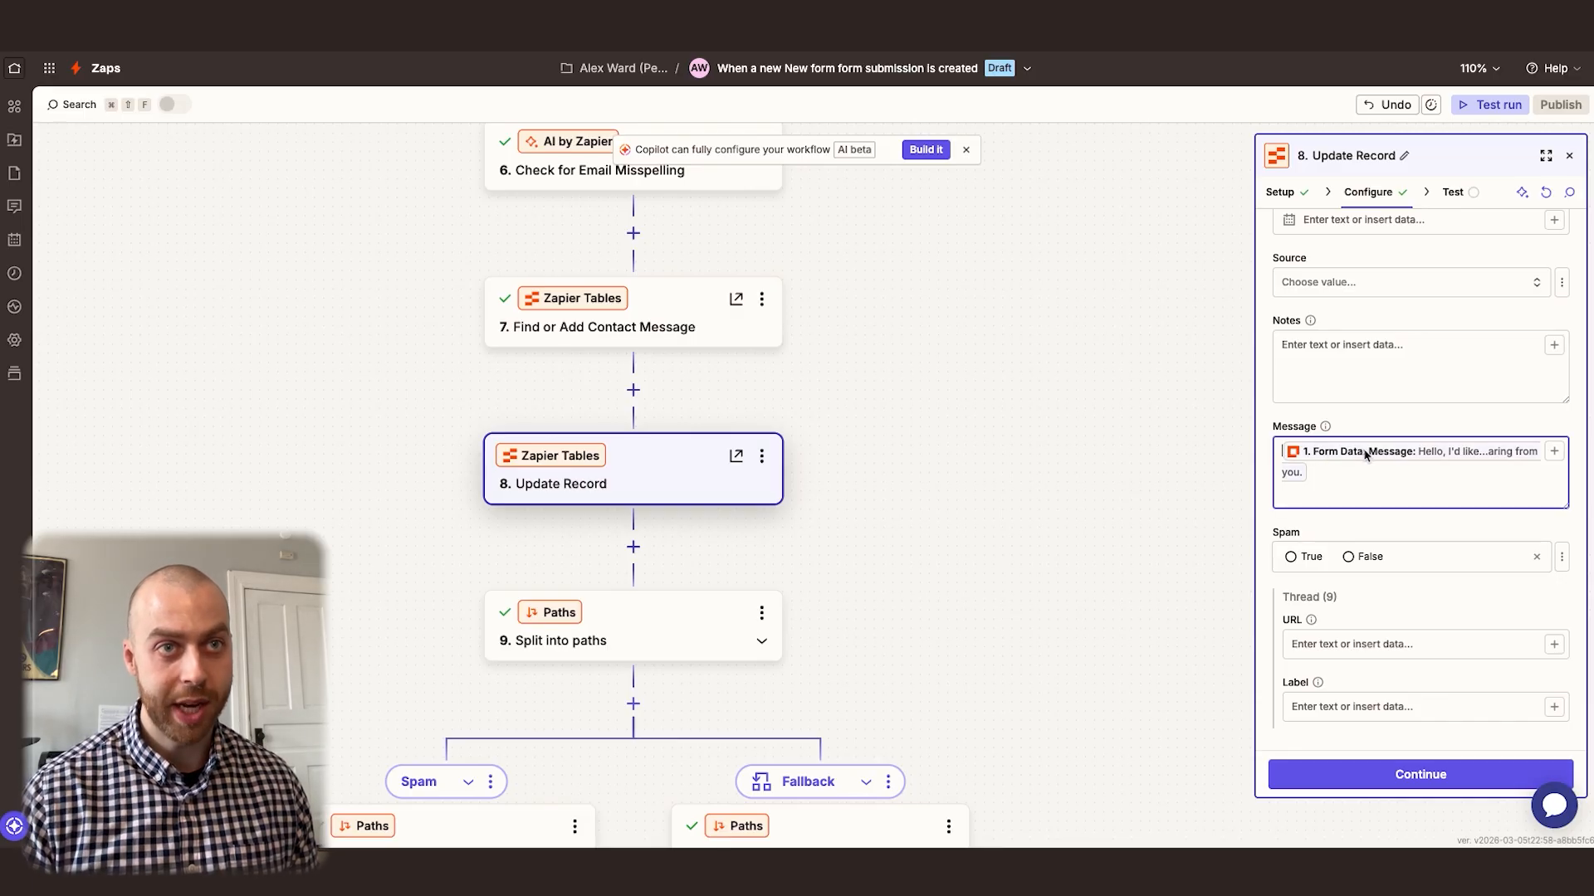
click(1351, 485)
key(Return)
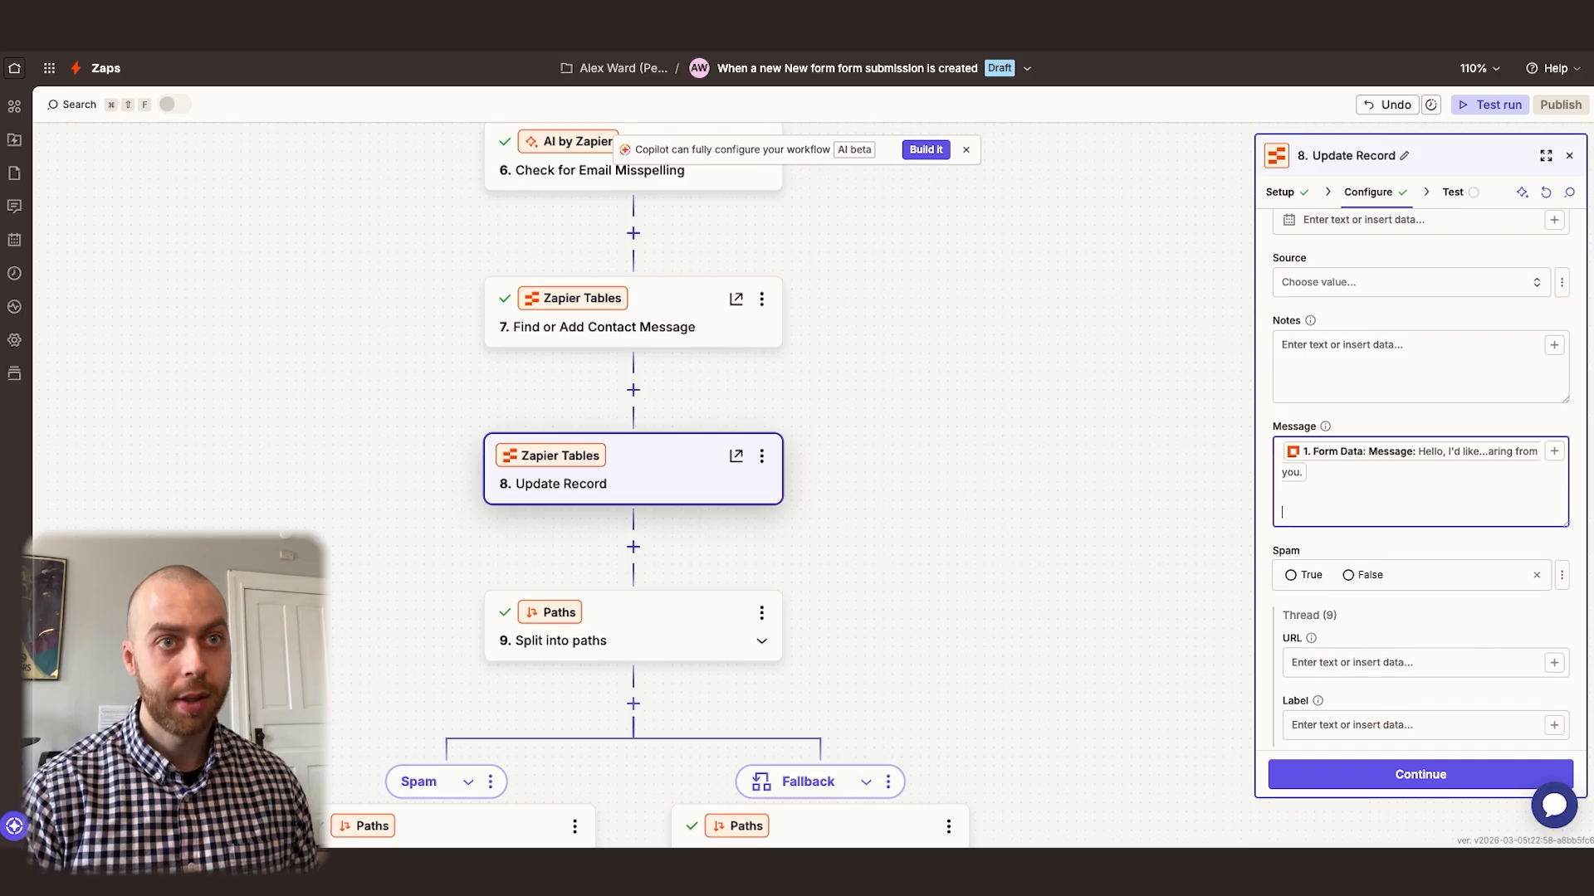
text(/)
click(1088, 503)
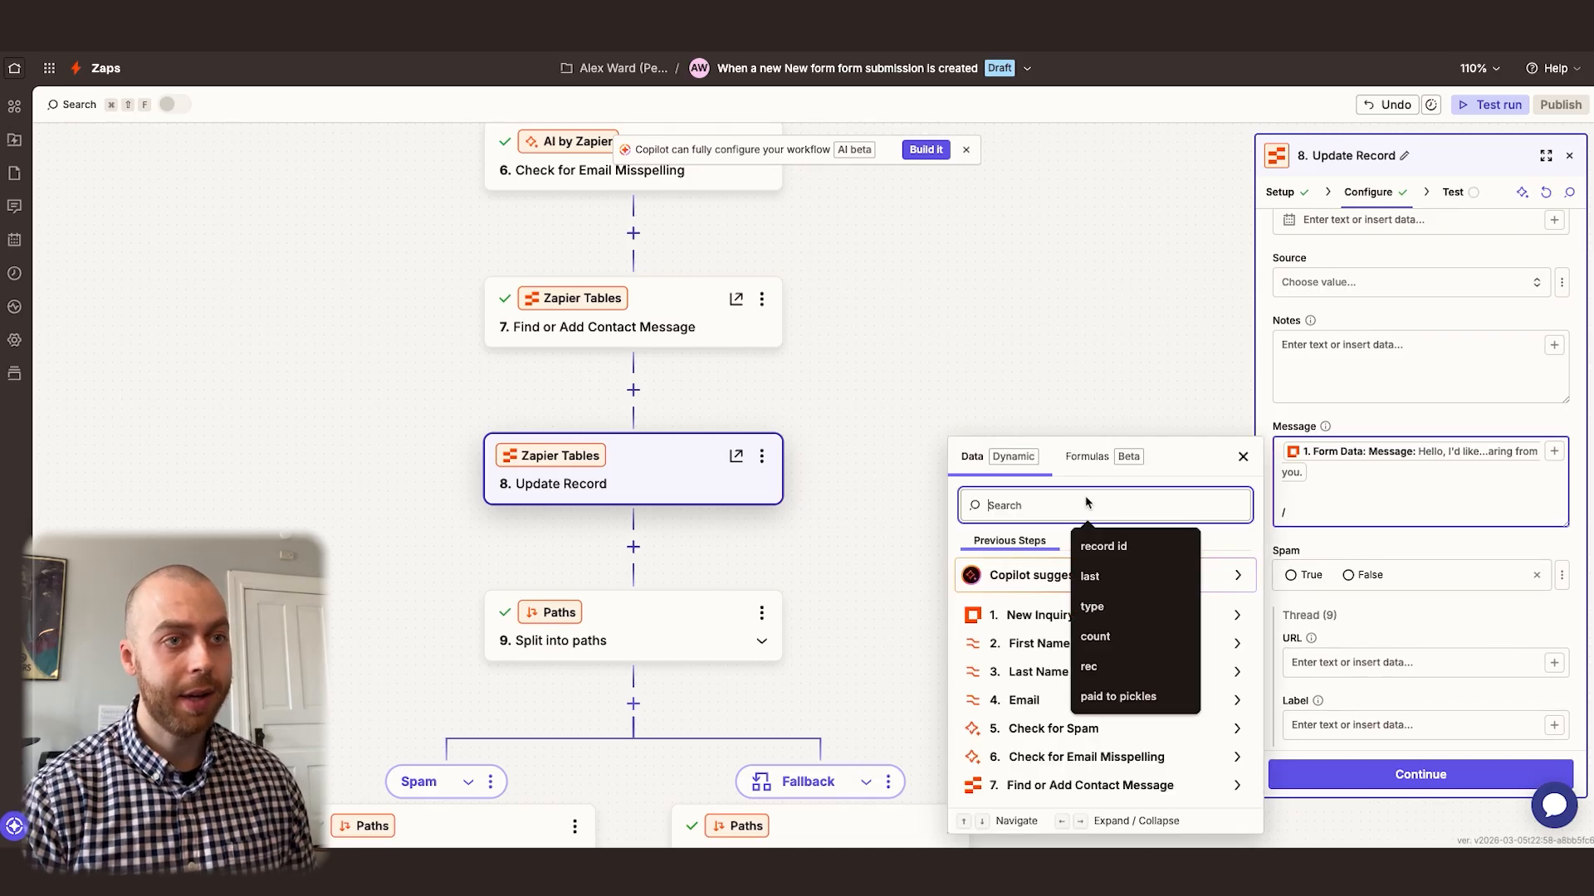
click(1073, 786)
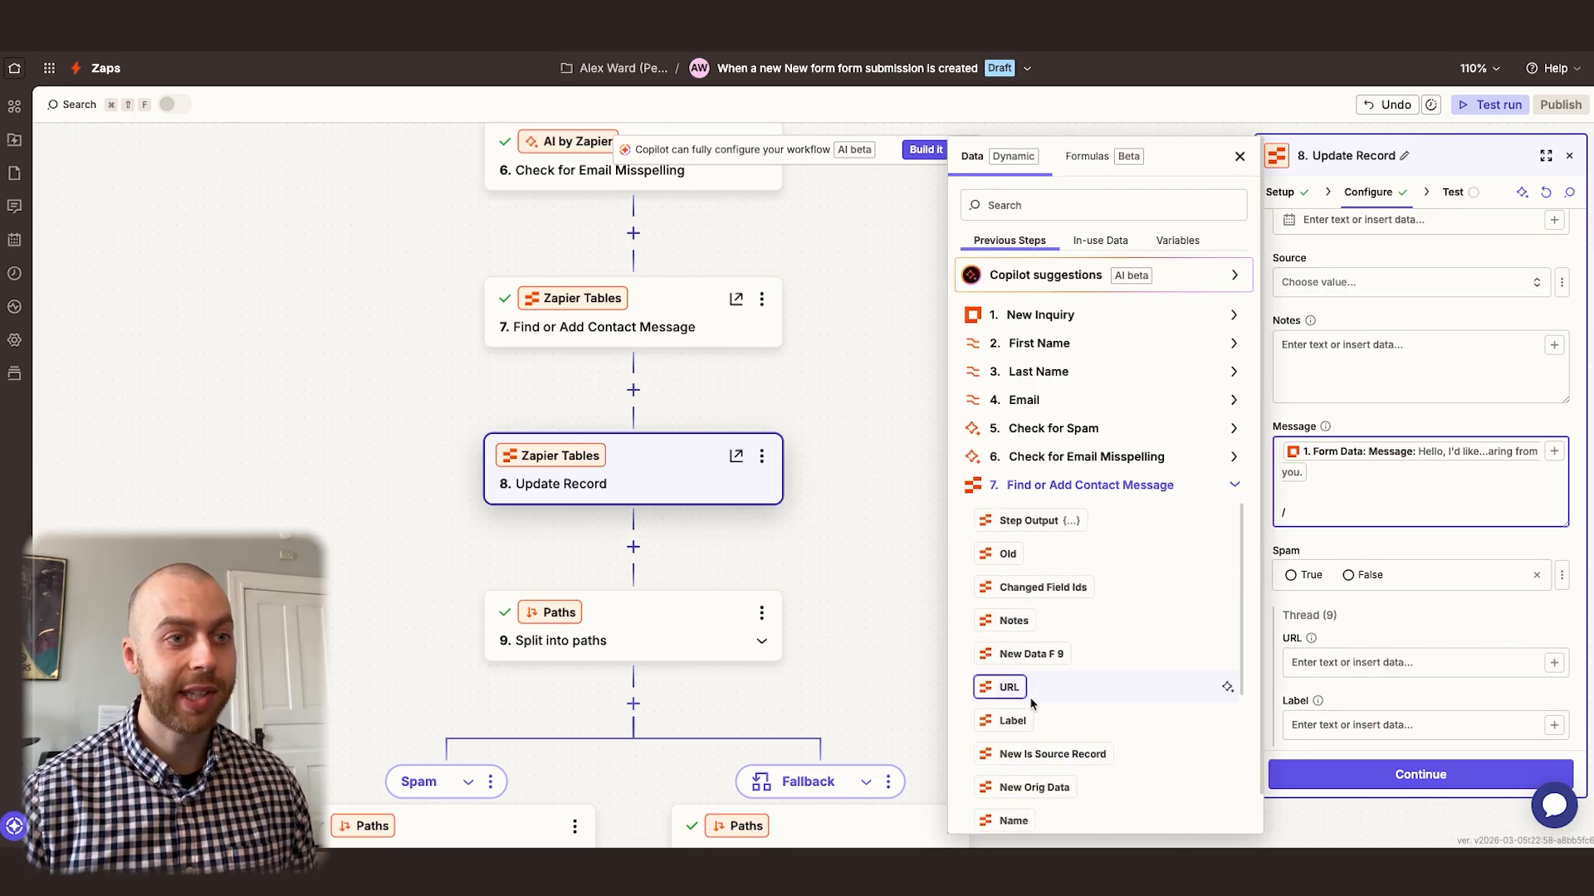
click(1057, 214)
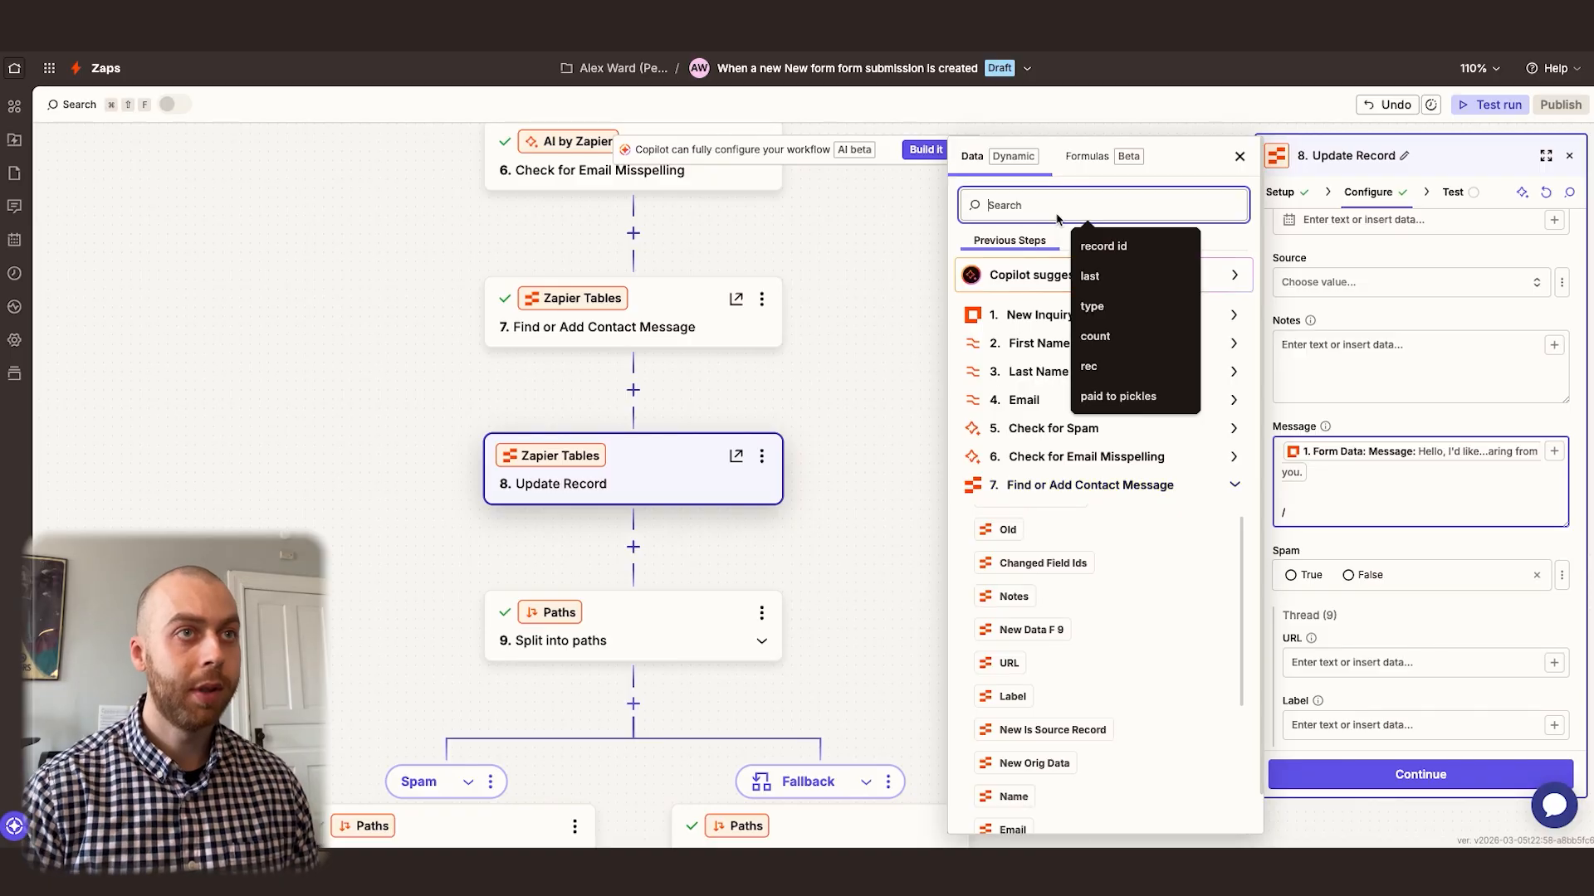
text(message)
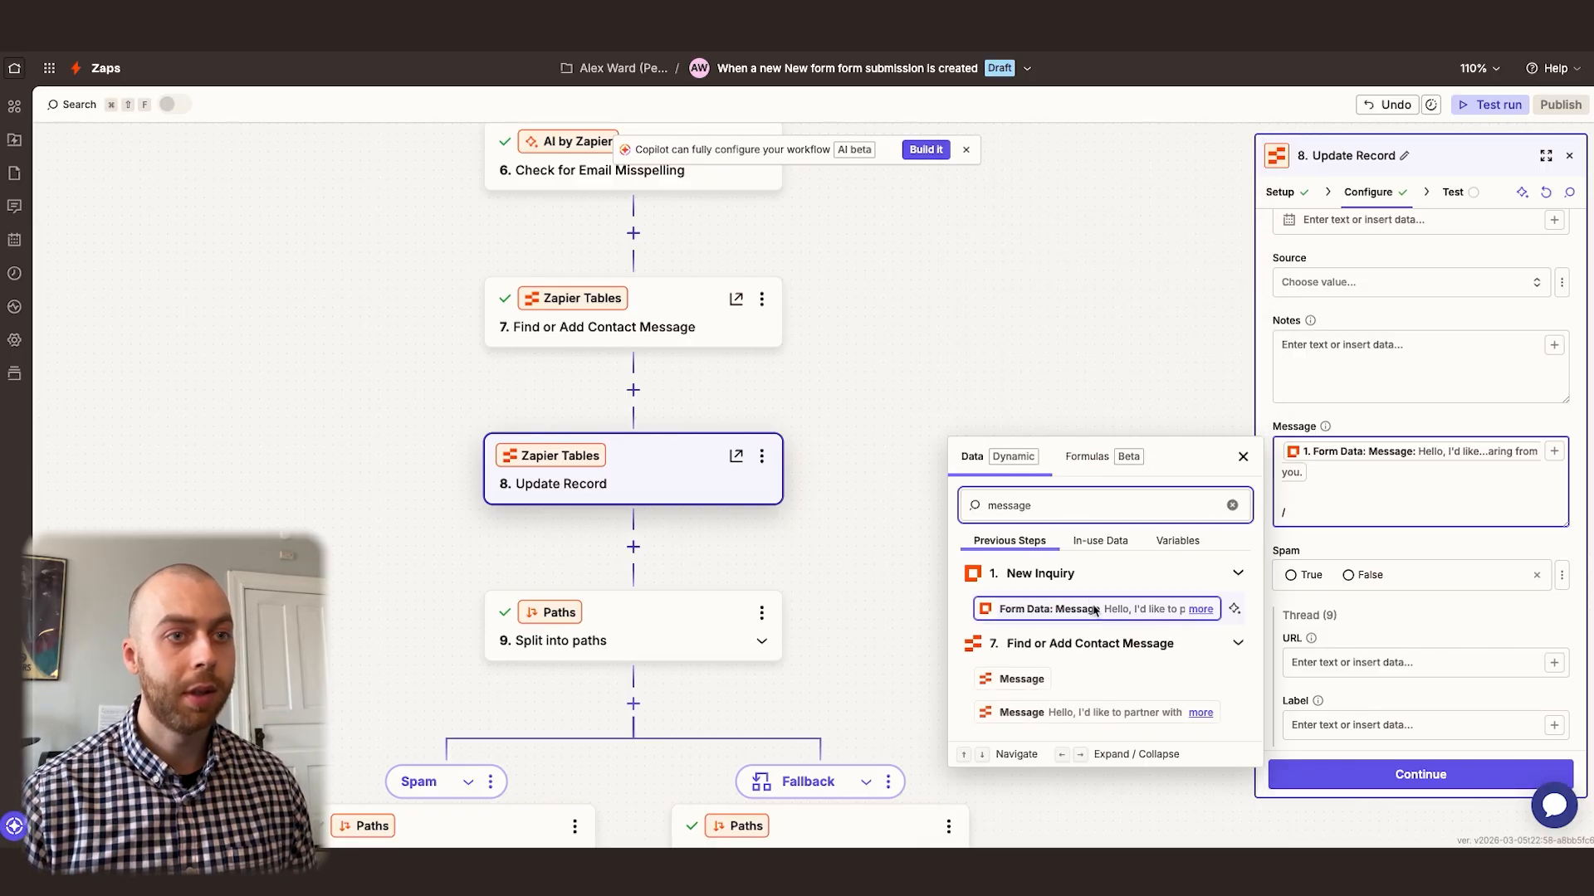
click(1066, 713)
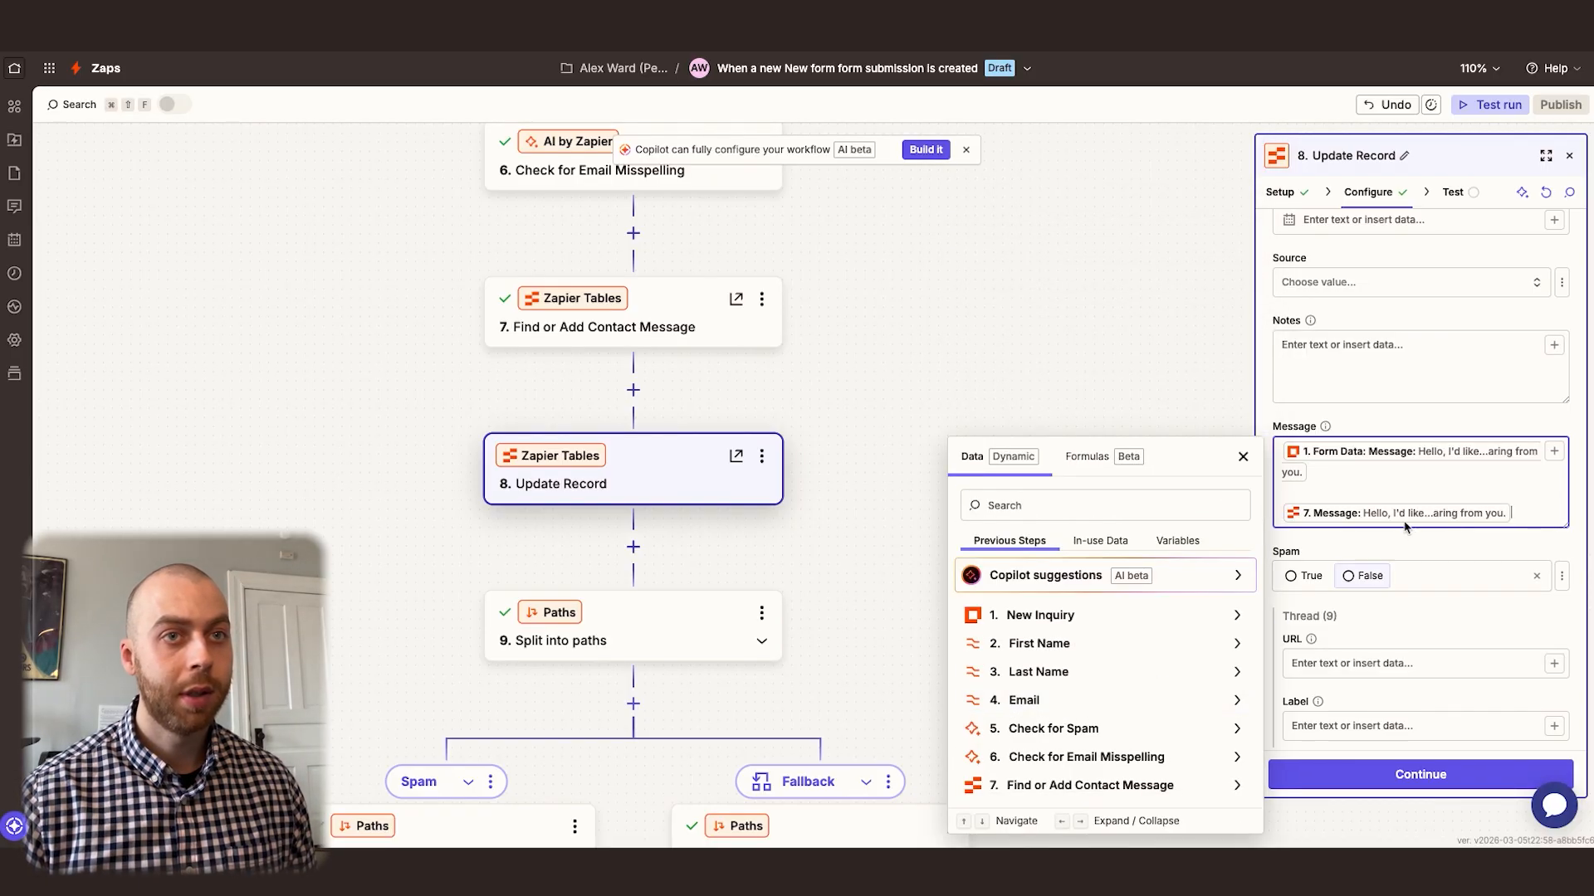
Rename the Update Record step to Add Message
click(1399, 427)
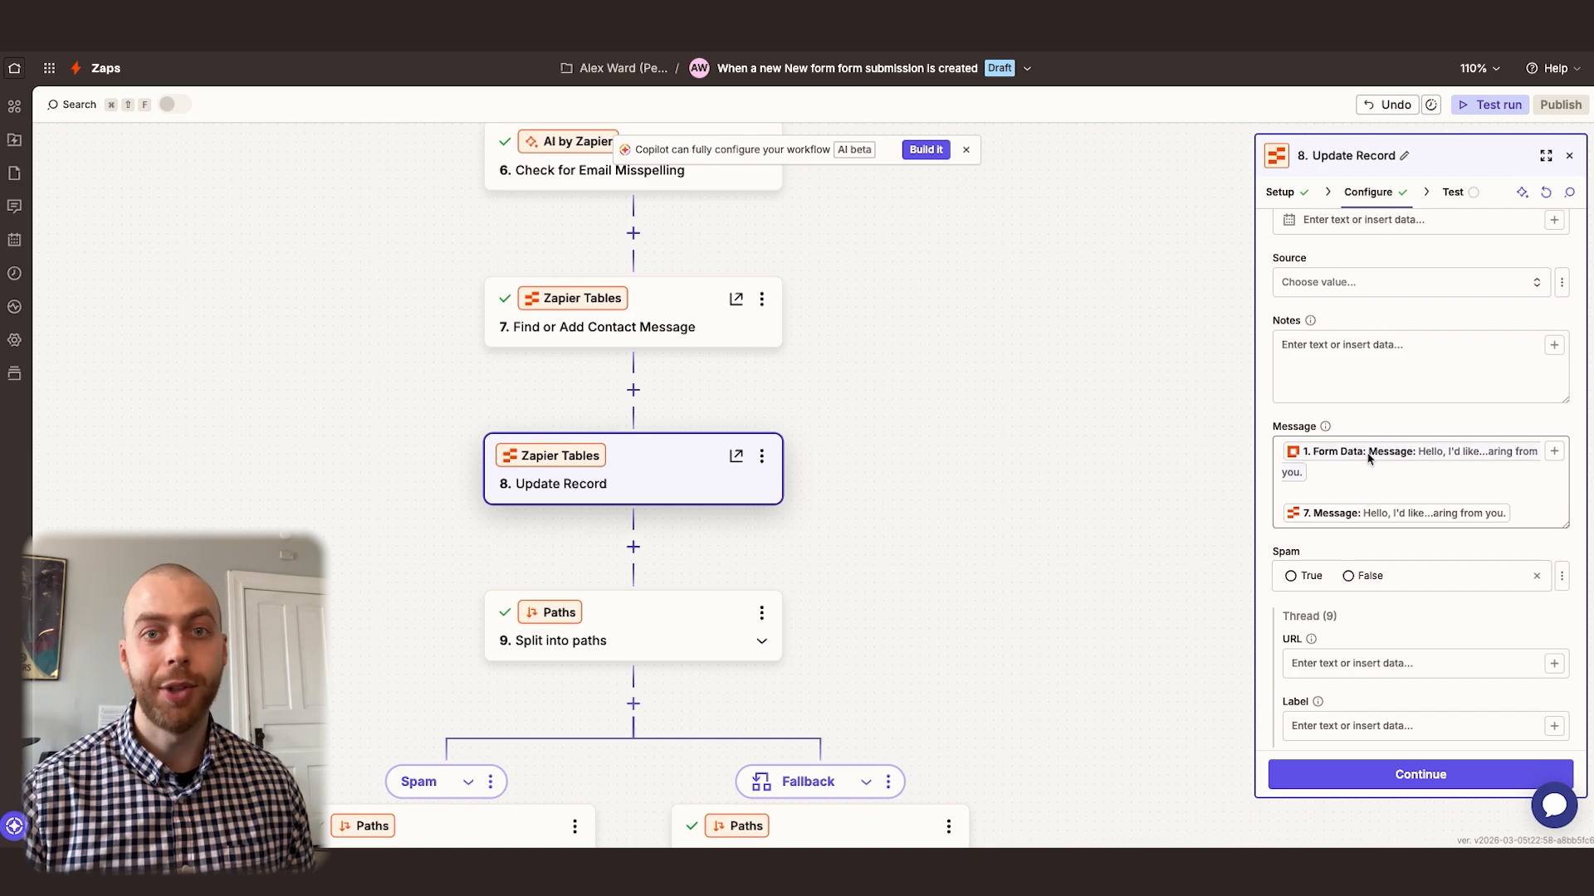
click(1398, 397)
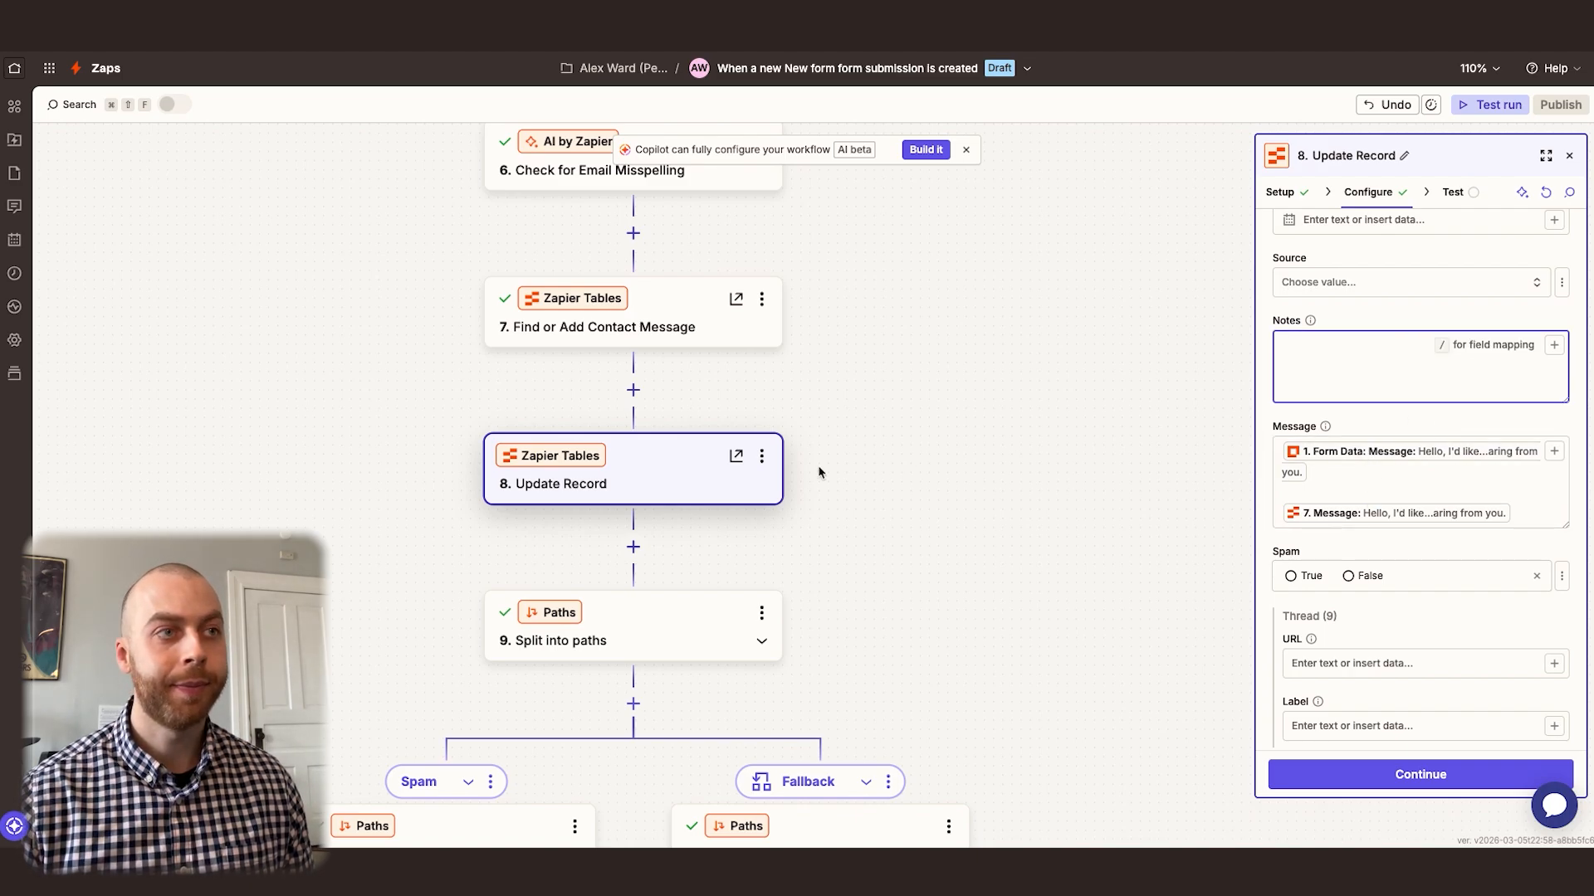
click(761, 456)
click(839, 488)
text(Add Message)
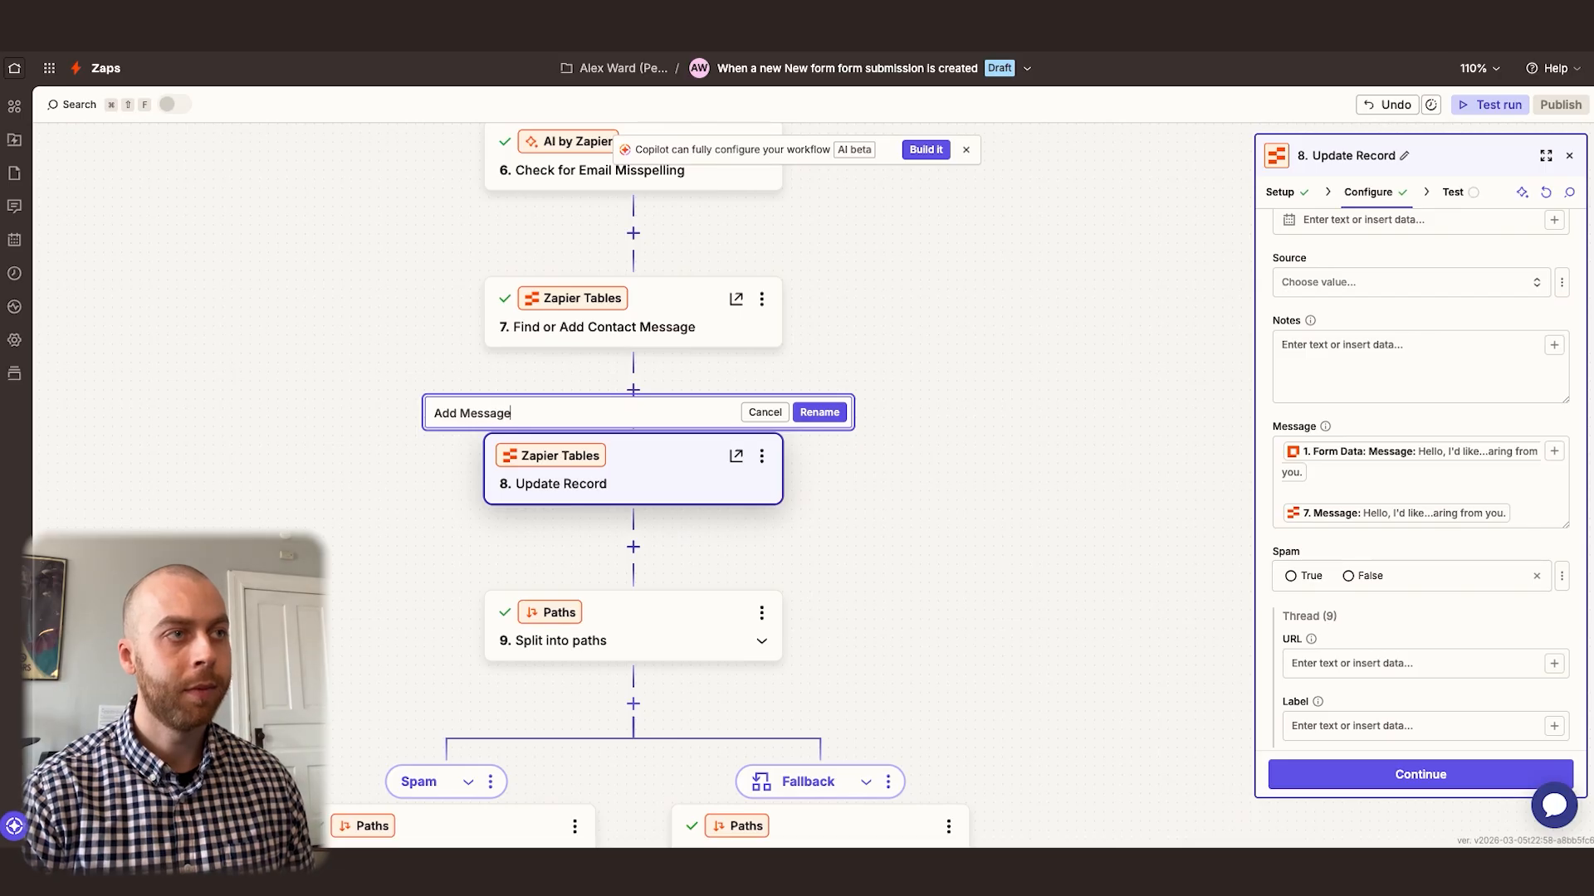
key(Return)
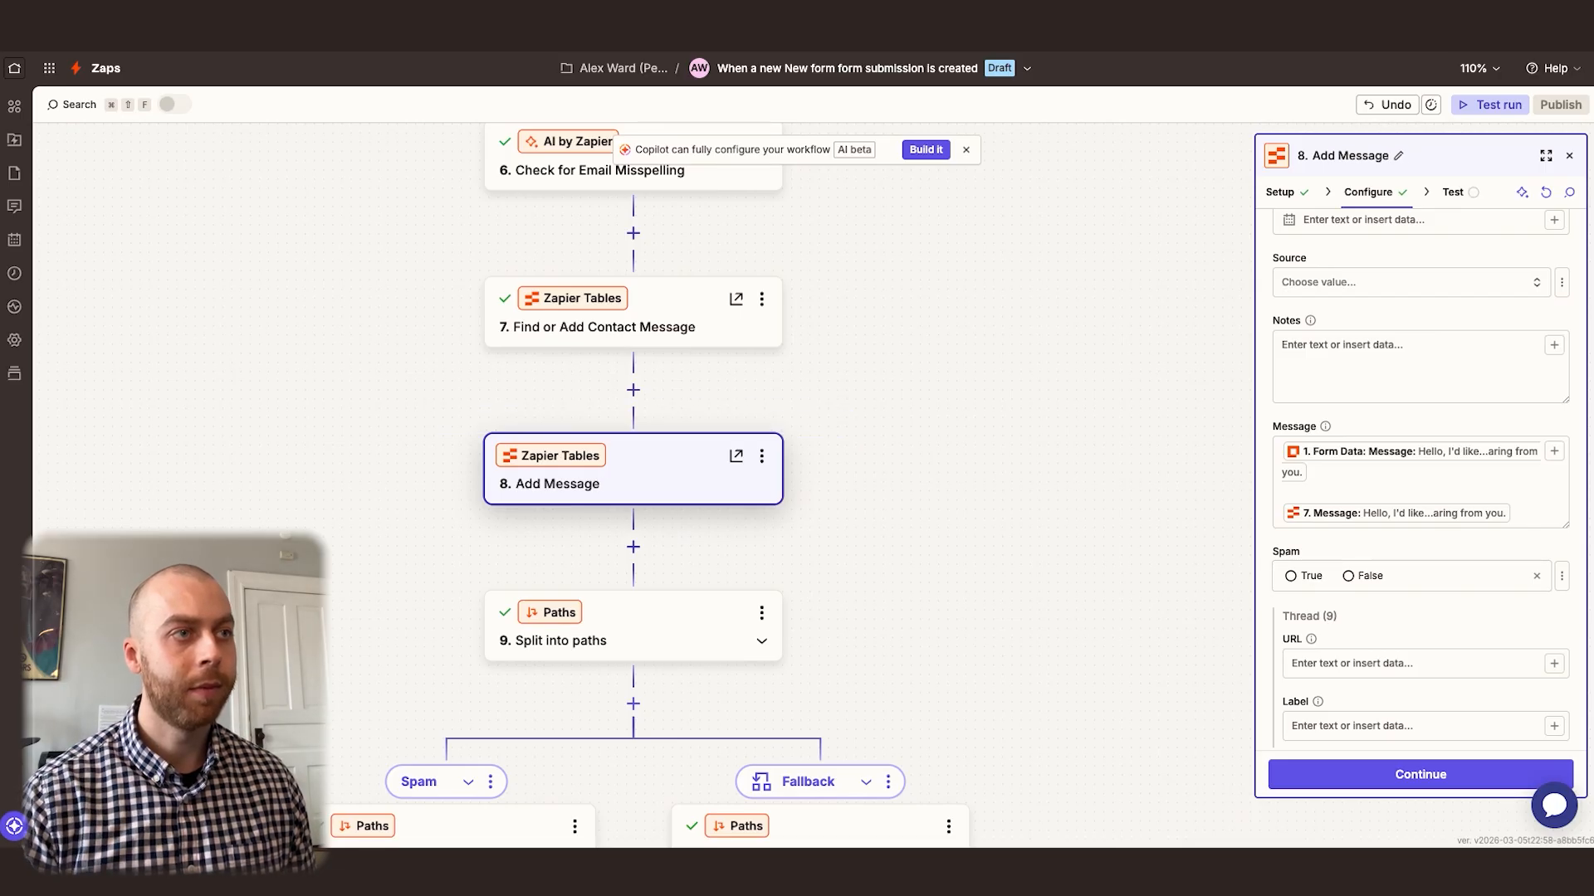
Insert the New Inquiry step's Created At DateTime followed by a colon before the form message in the Message field
click(1285, 453)
click(1282, 458)
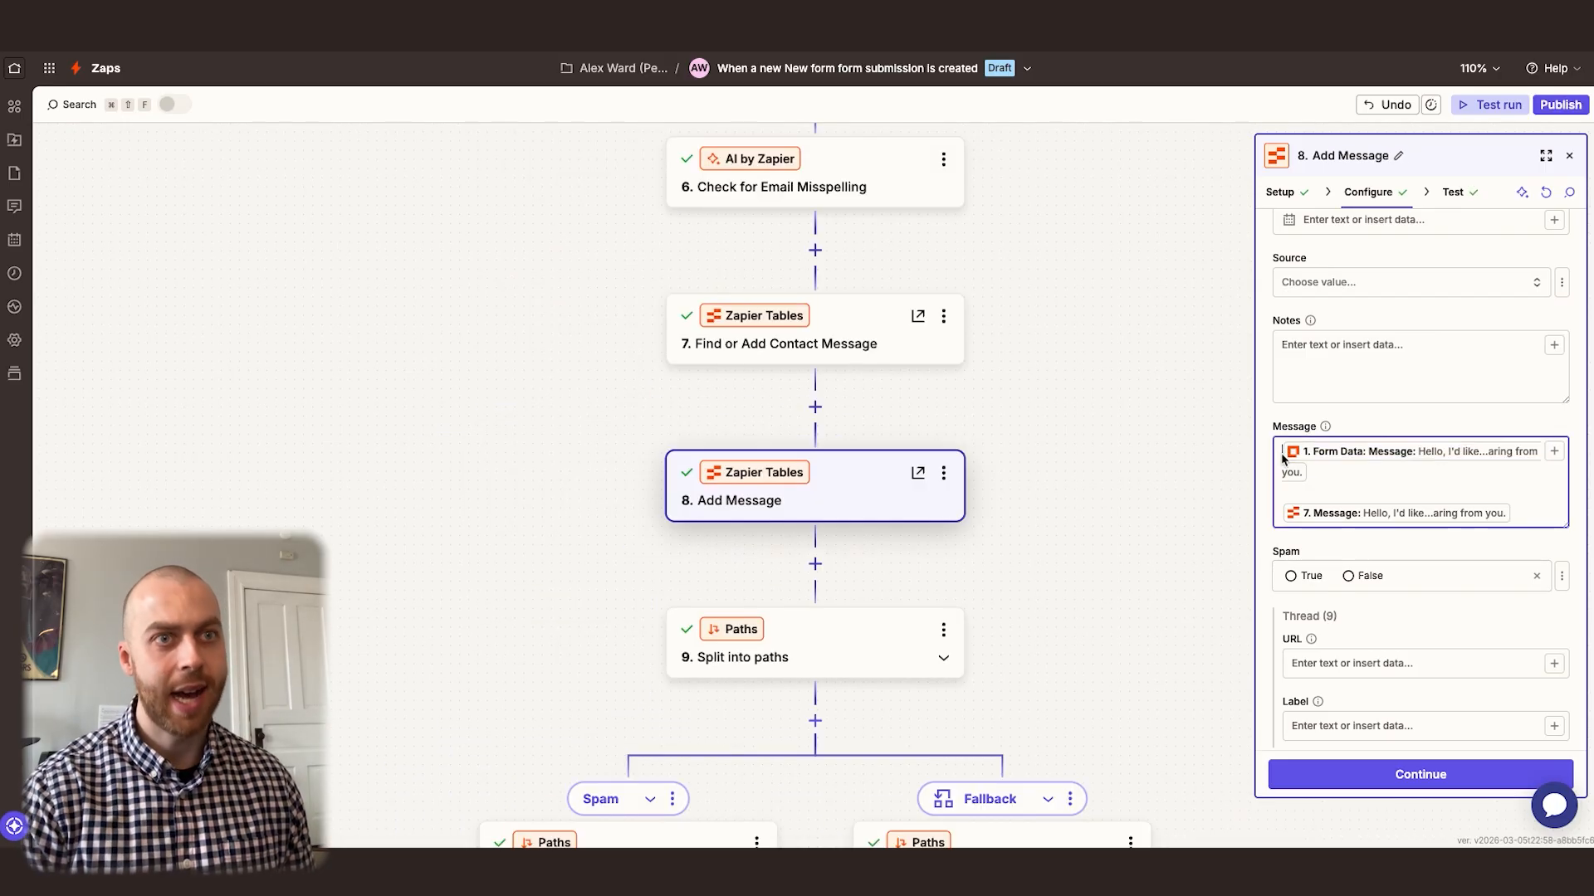
text(/create)
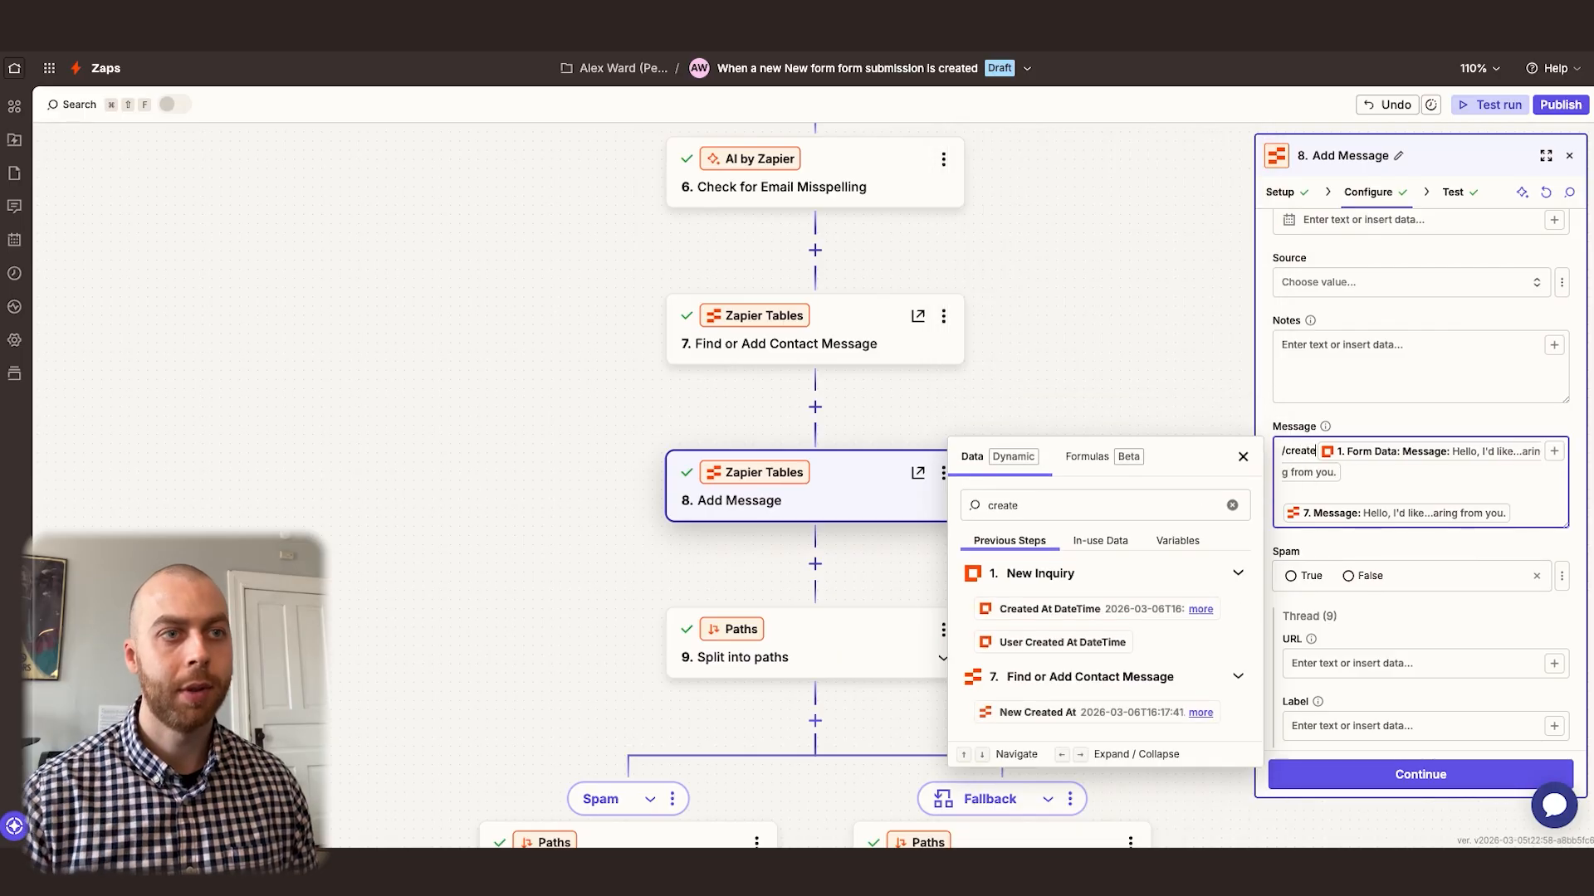
click(1079, 610)
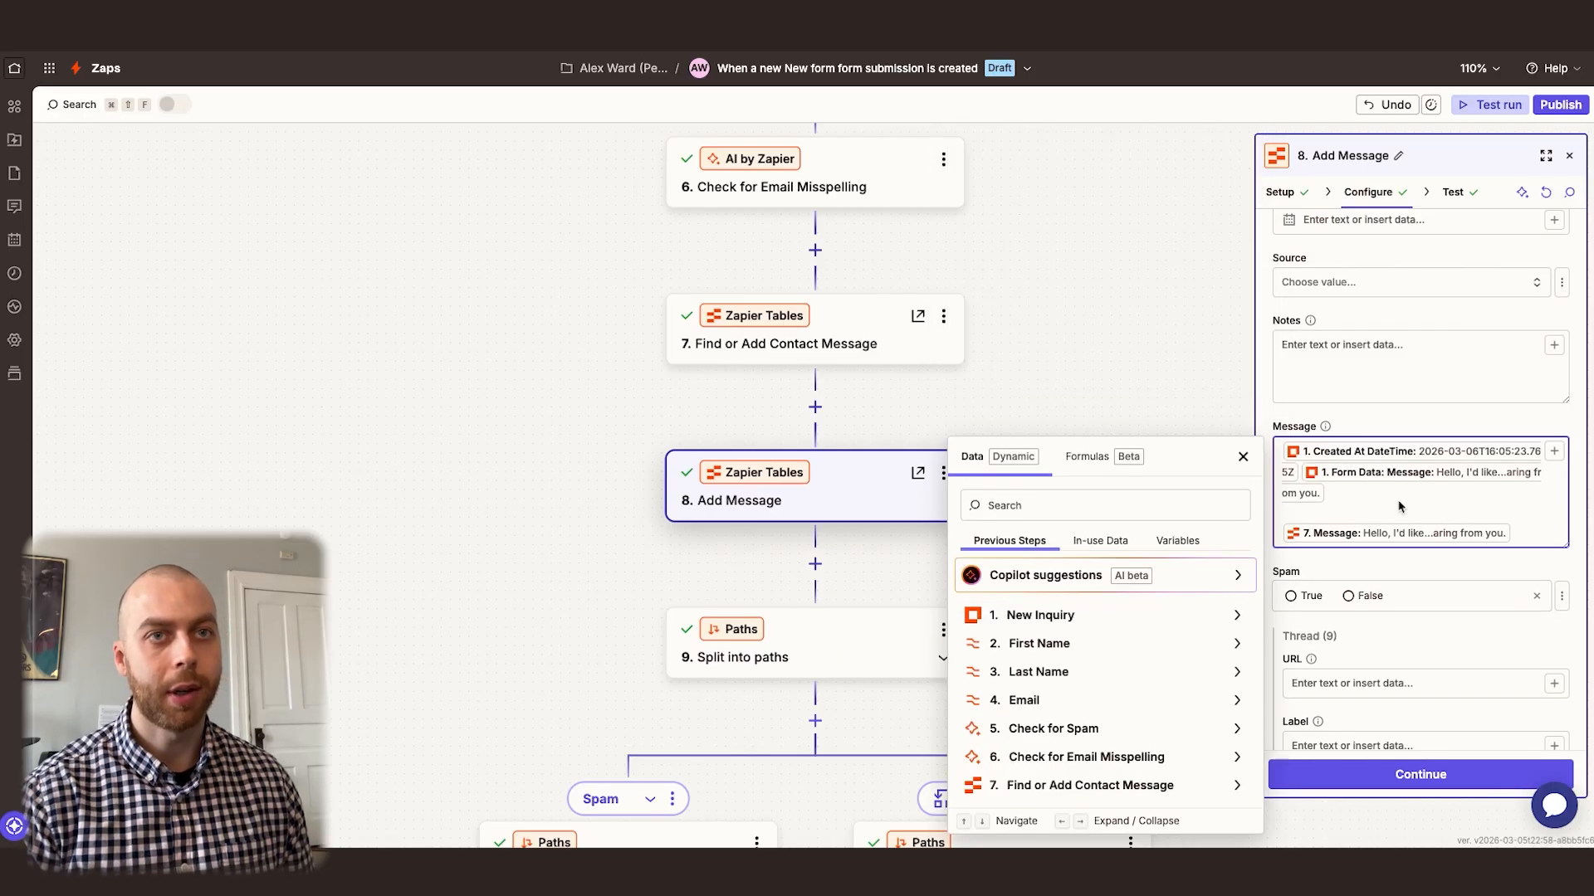
text(:)
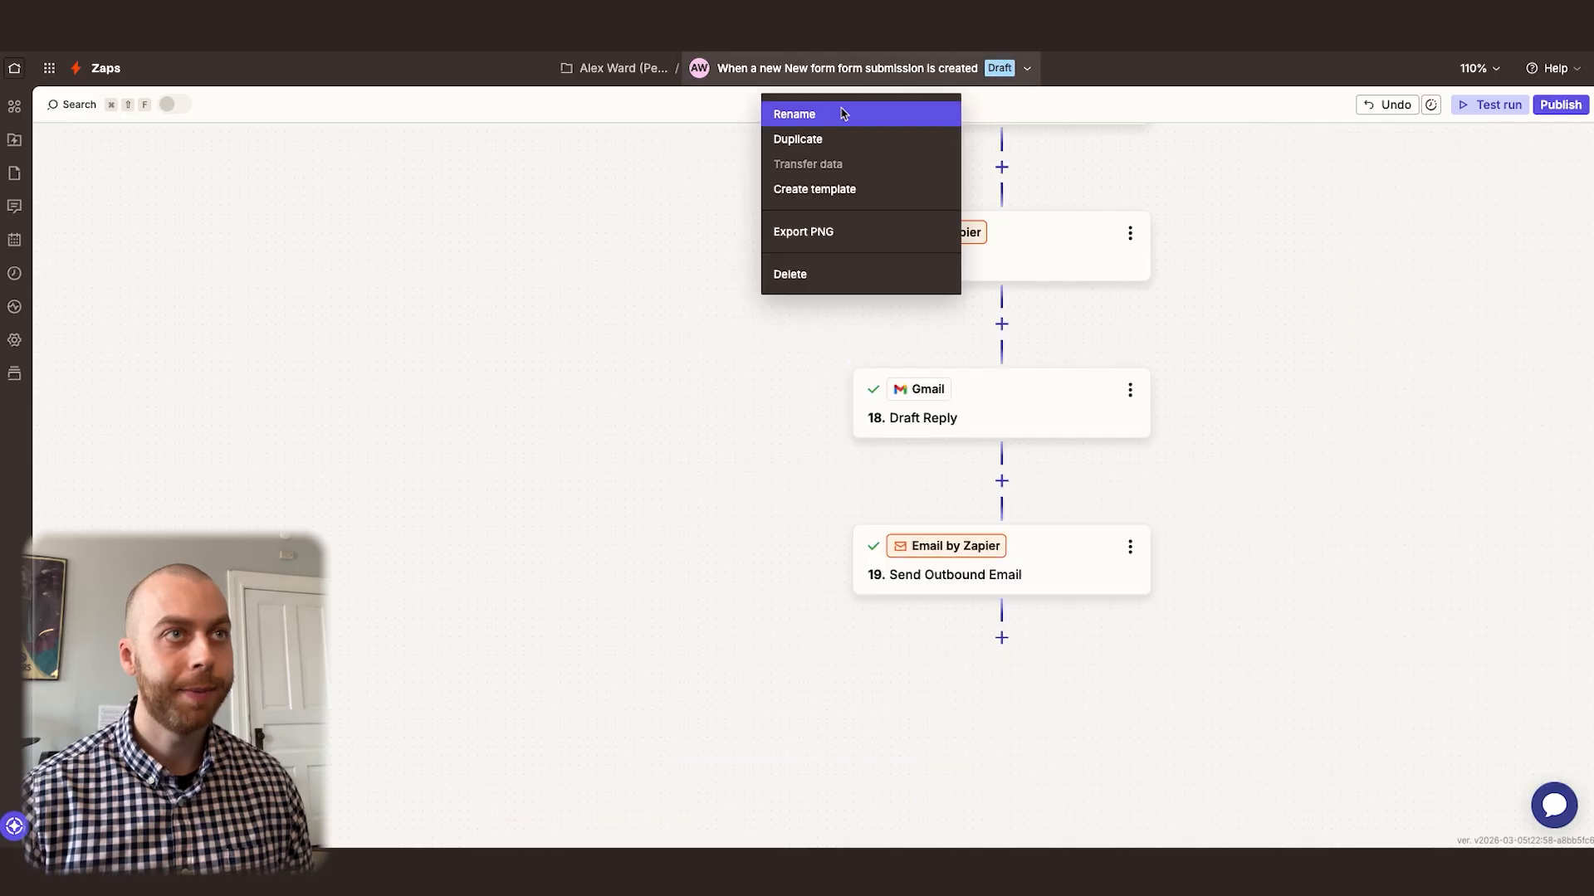
Rename the Zap to Contact Form and publish it
click(784, 111)
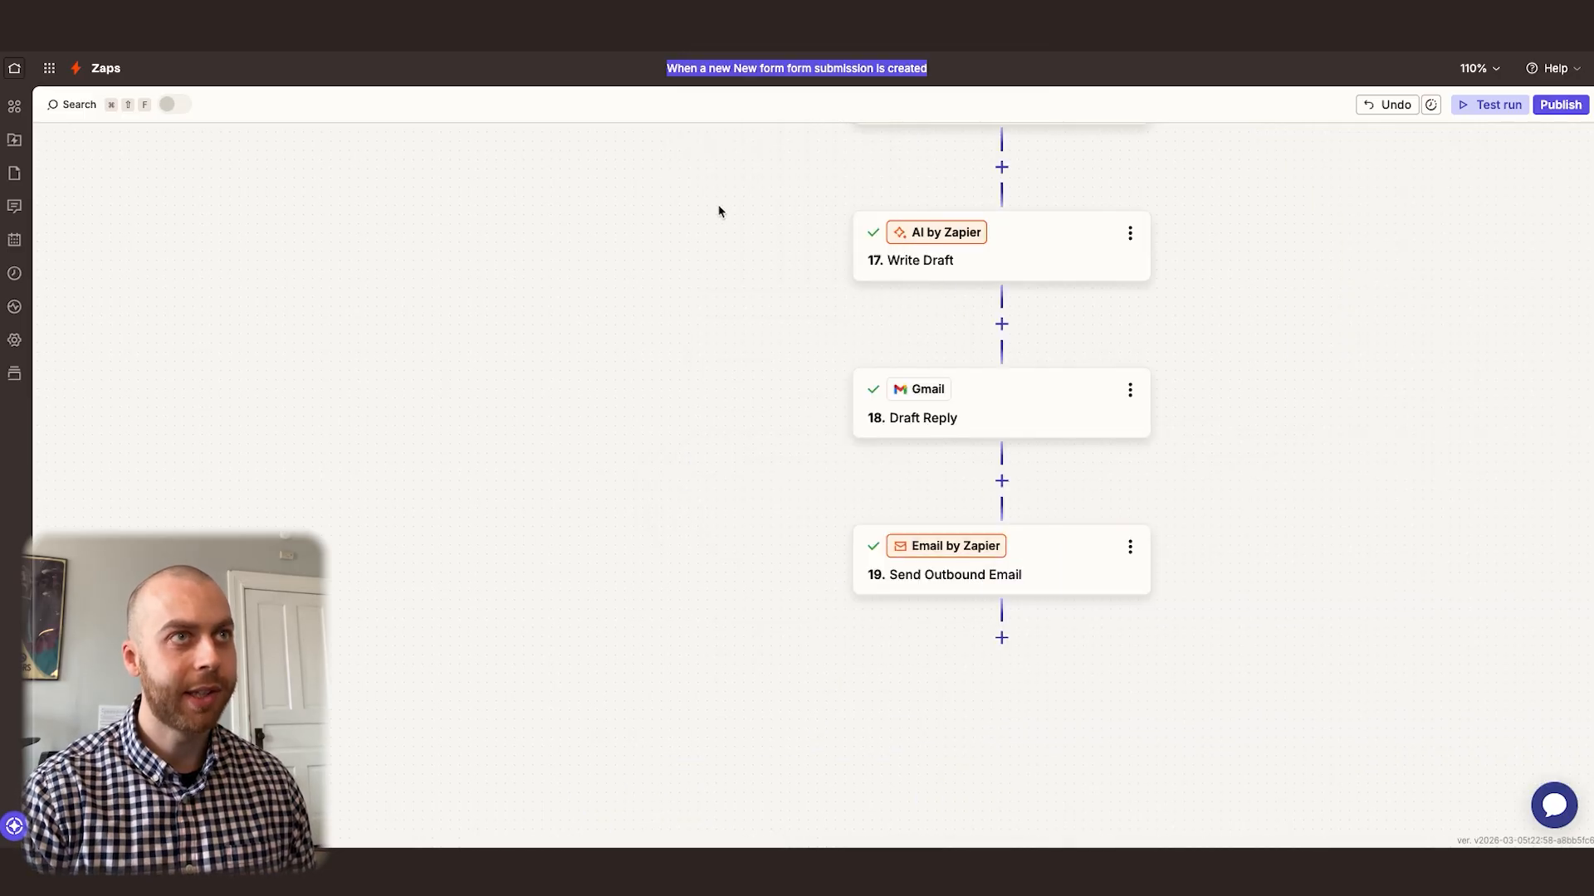
text(Contact Form)
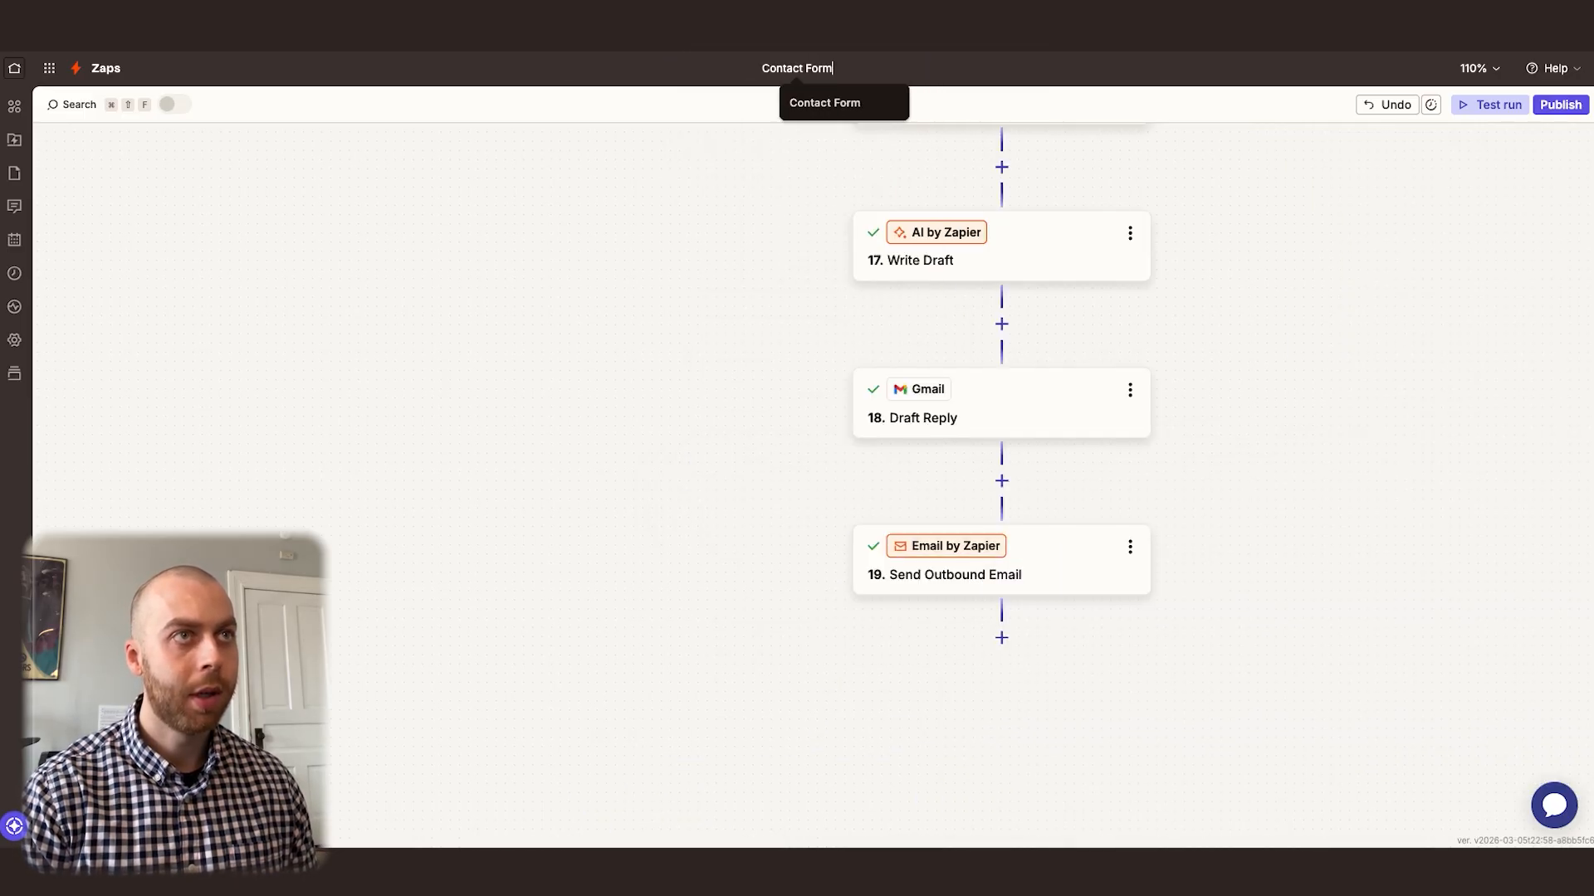
key(Return)
scroll(1163, 428, up, 5)
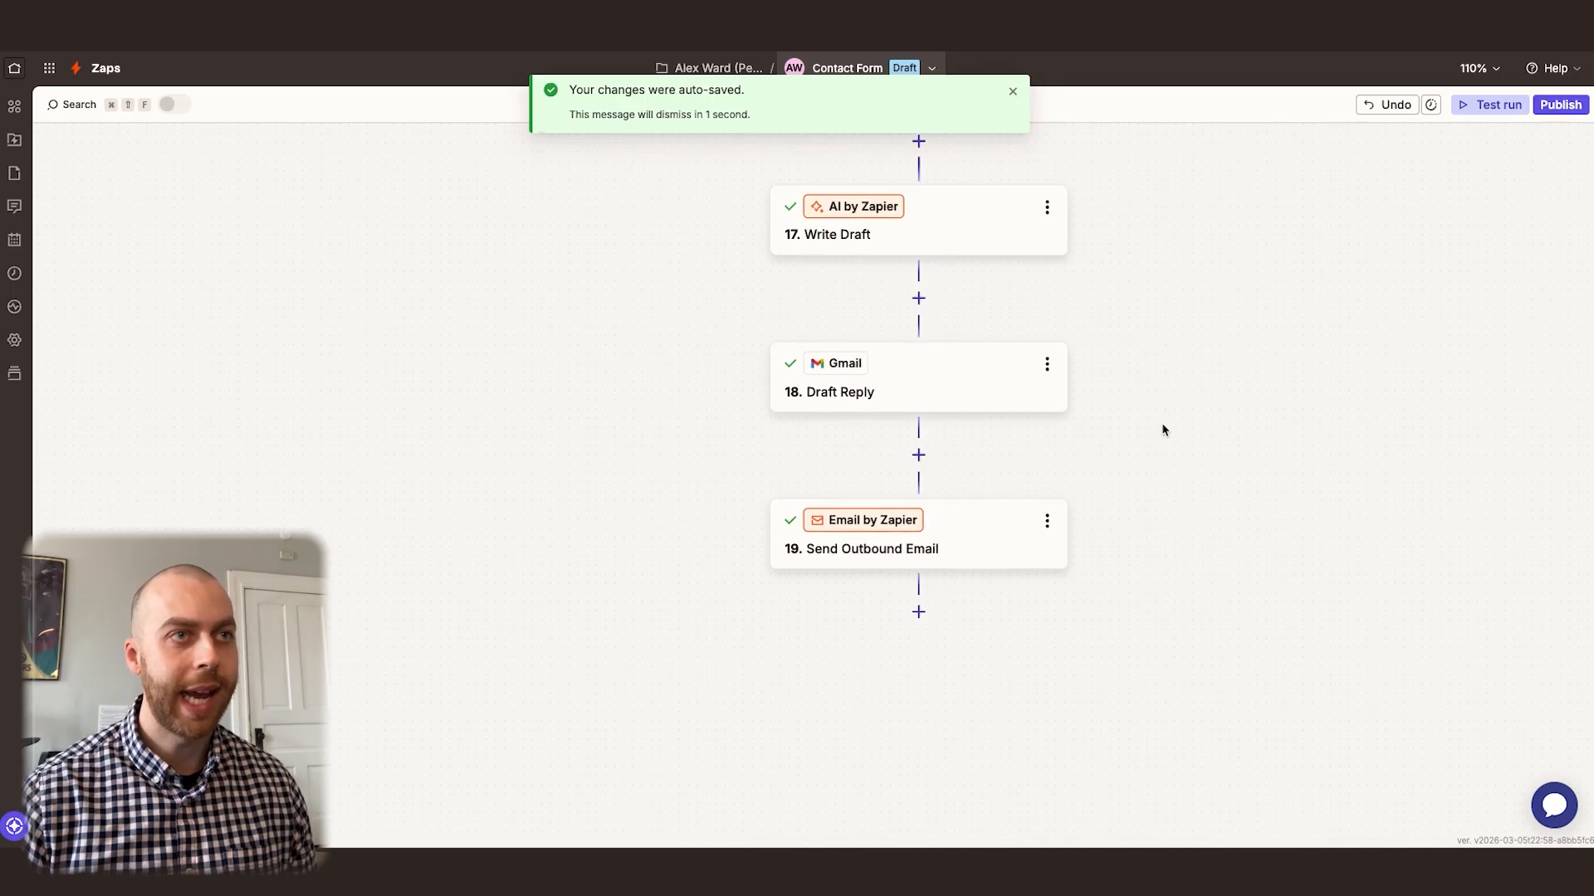
click(1561, 104)
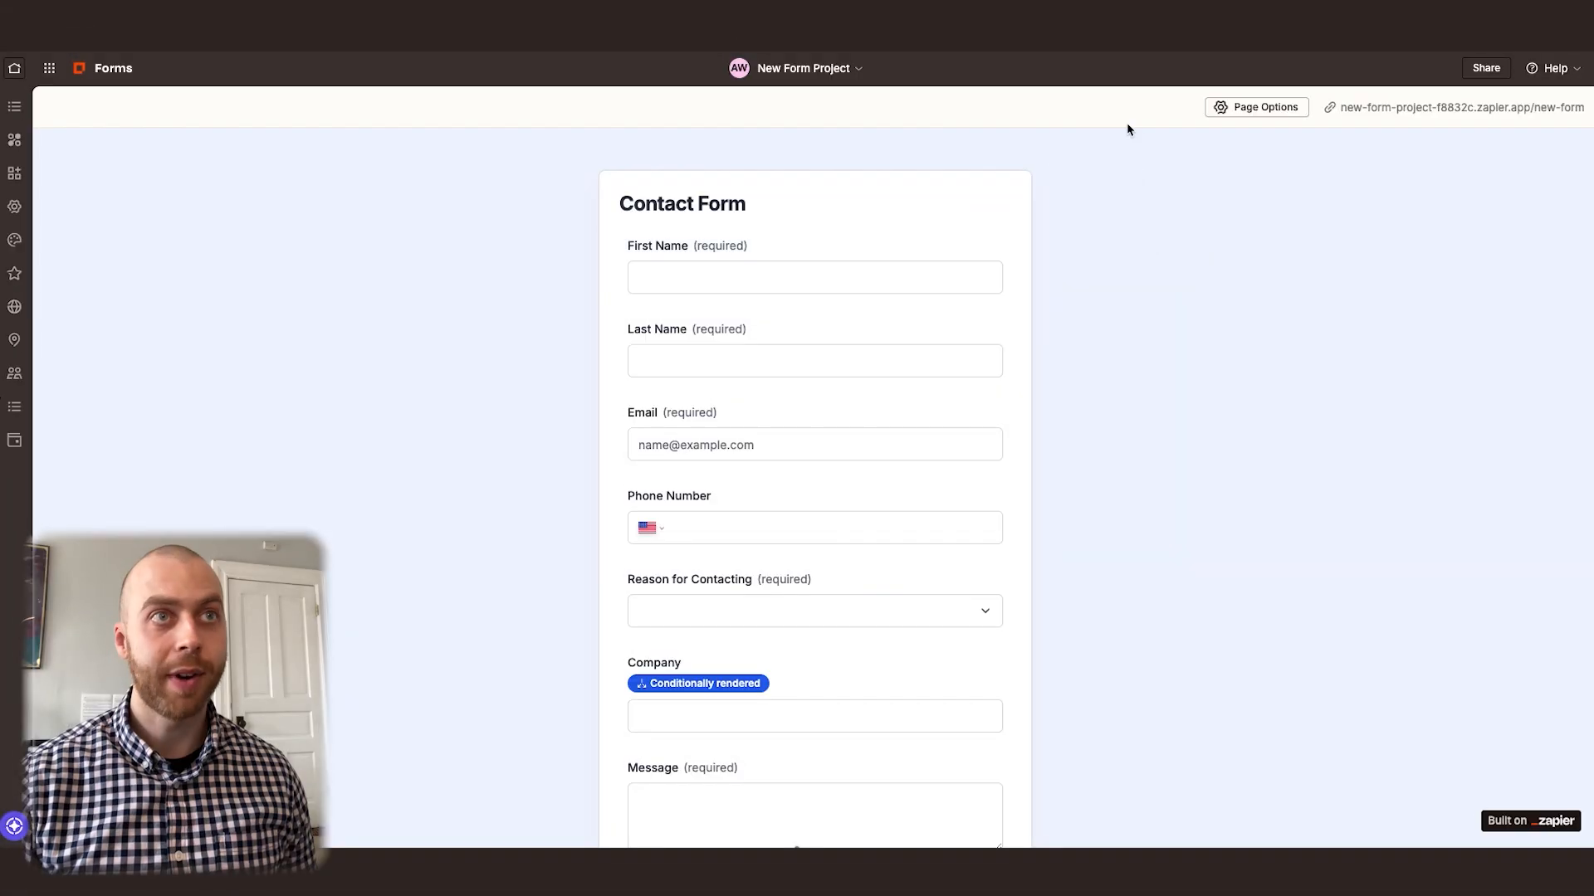
In Zapier Forms, set the form's embed frame to 1000px high and 1500px wide, and copy the embed code
click(1485, 70)
drag(953, 411, 924, 412)
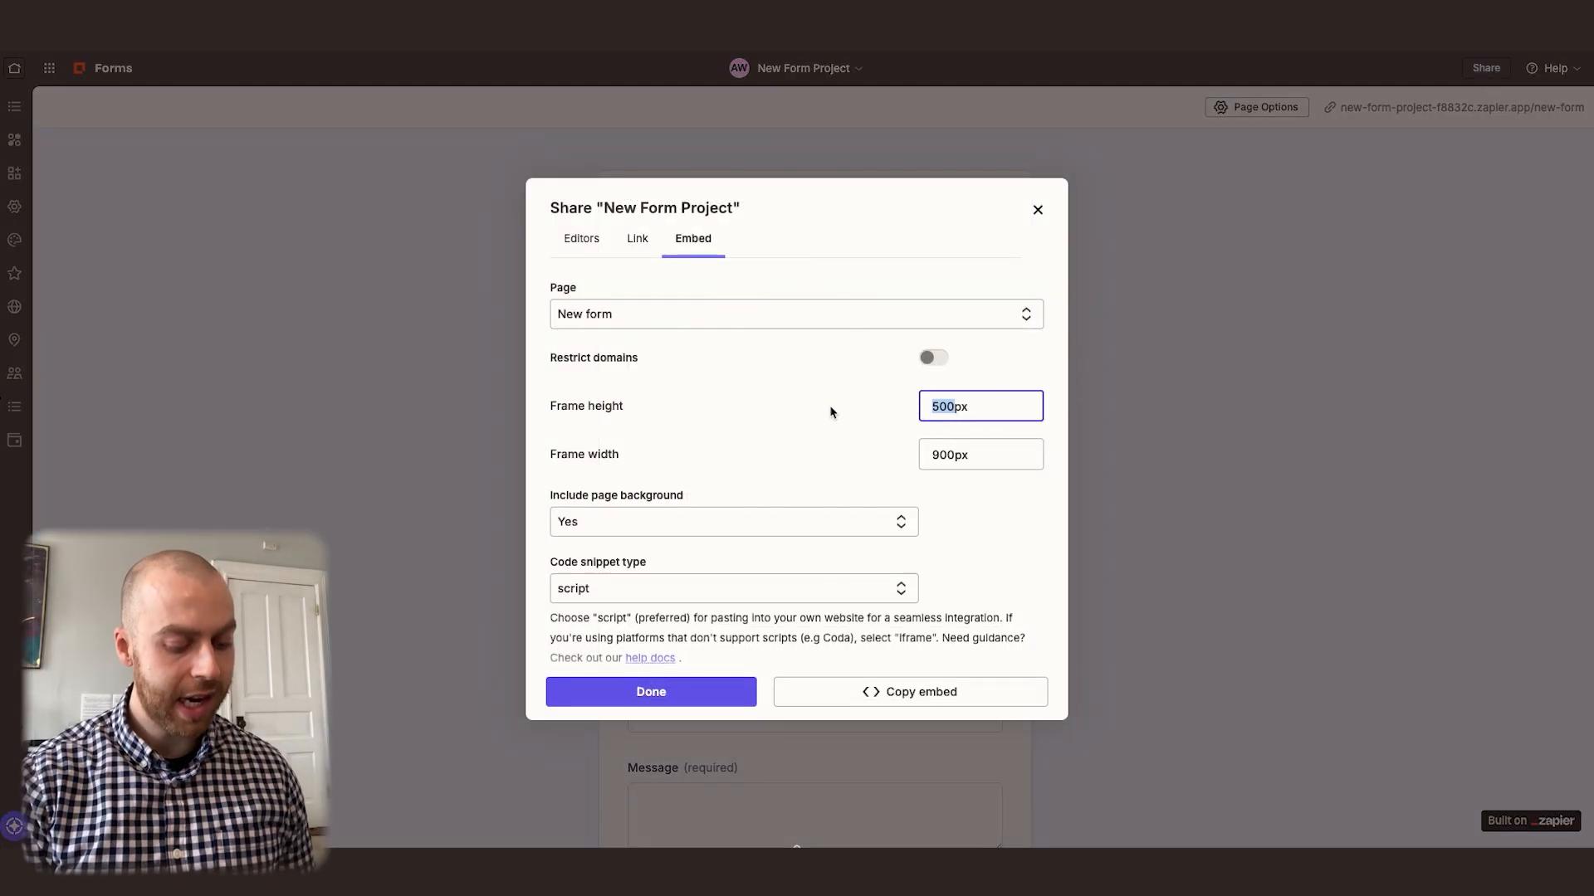
text(1000)
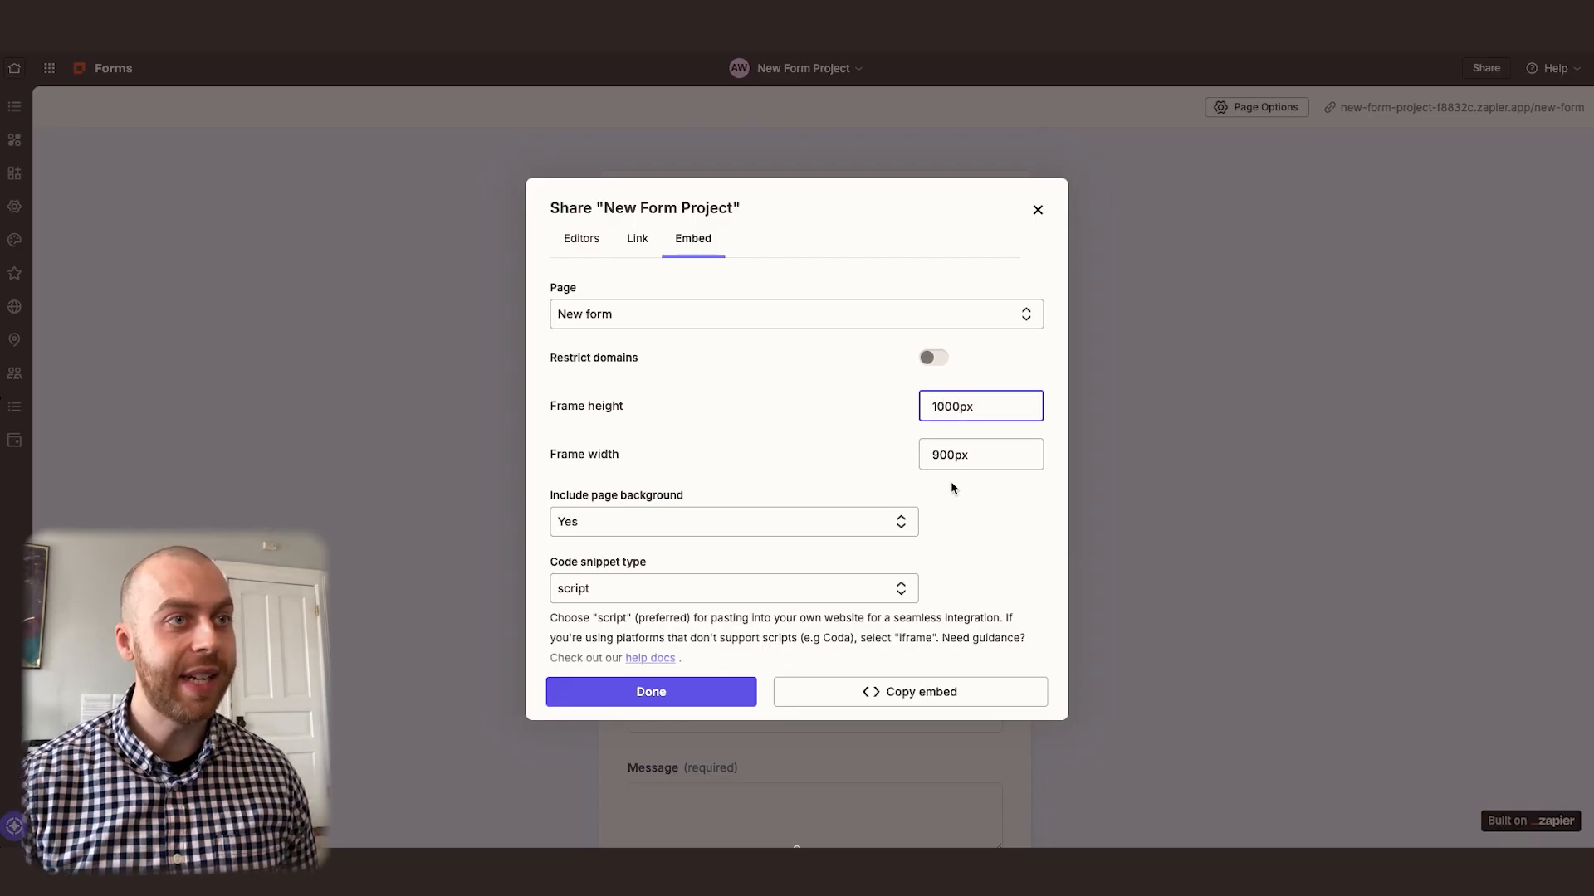
drag(956, 455, 916, 463)
text(1500)
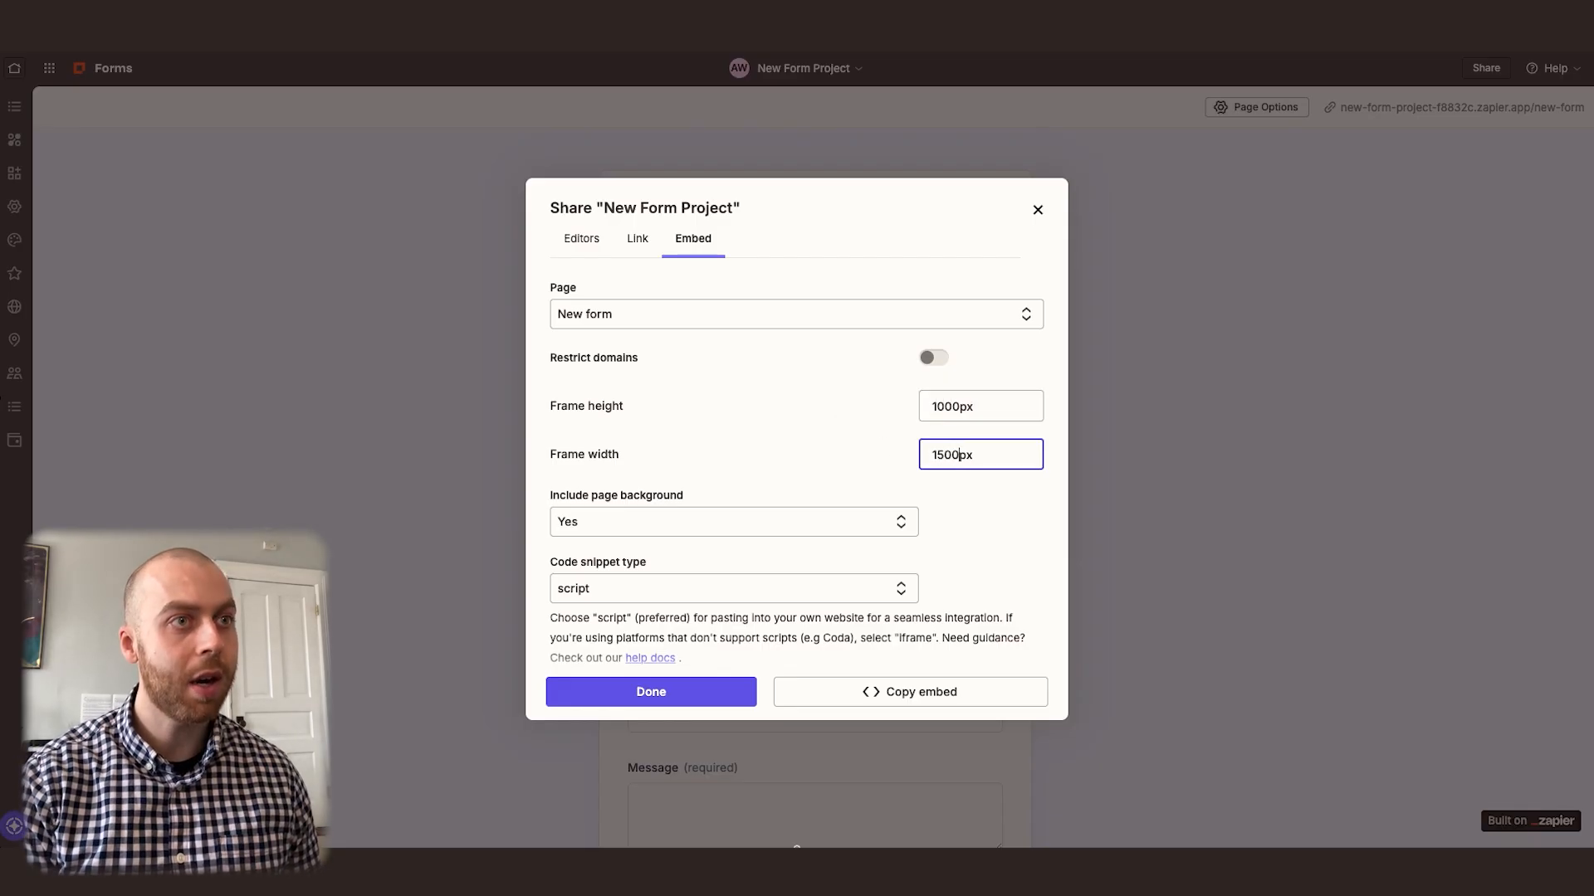
click(883, 696)
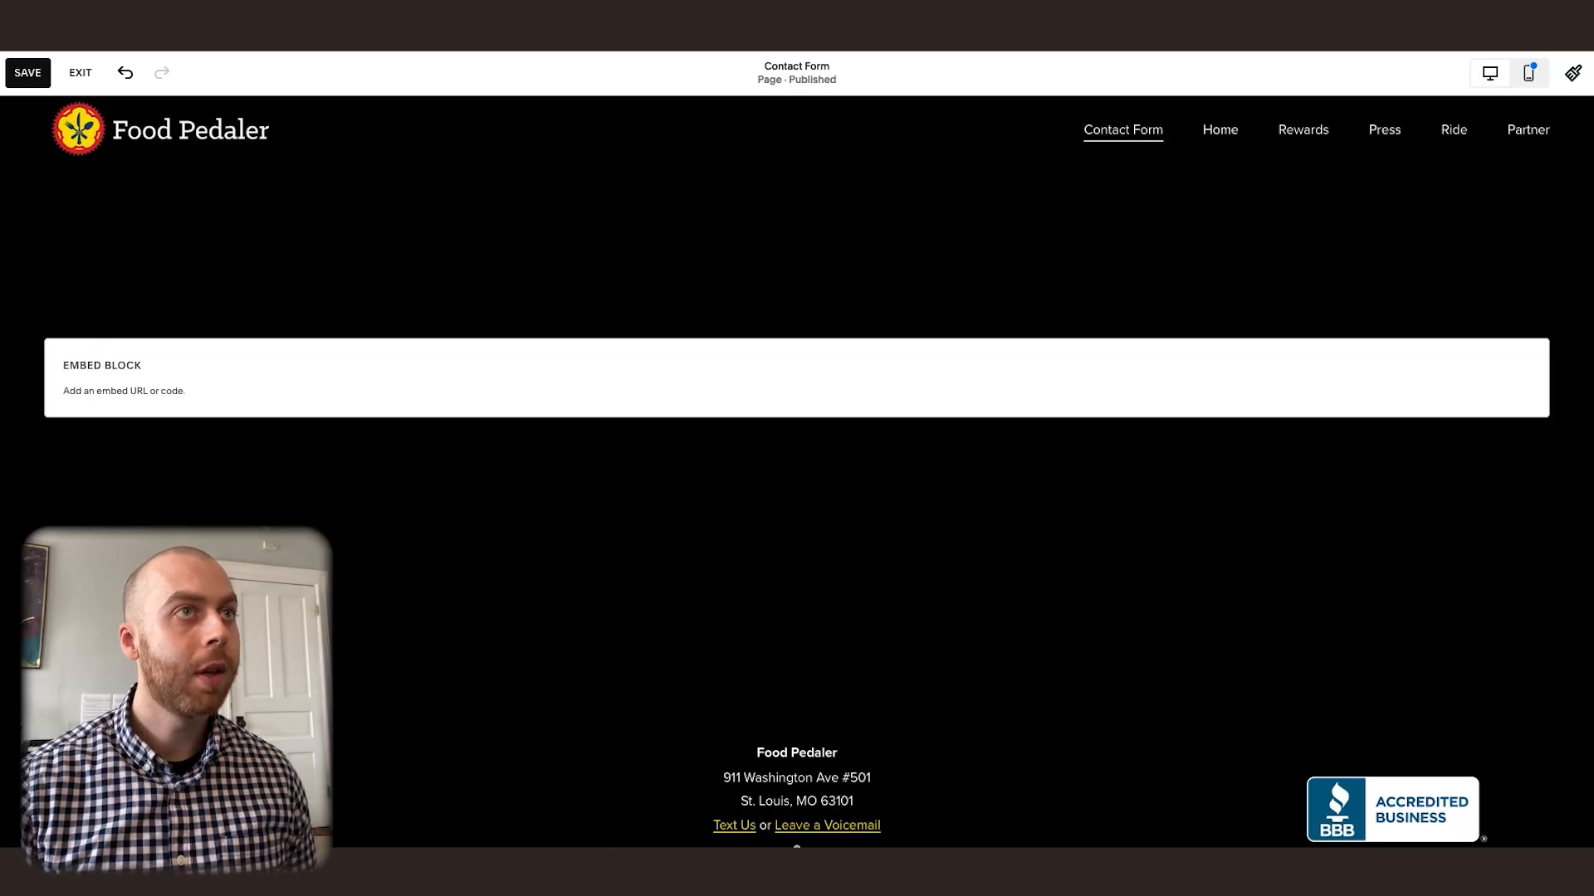
In the Food Pedaler website editor, set the Contact Form page's embed block to Code Snippet and paste the copied form code
click(394, 394)
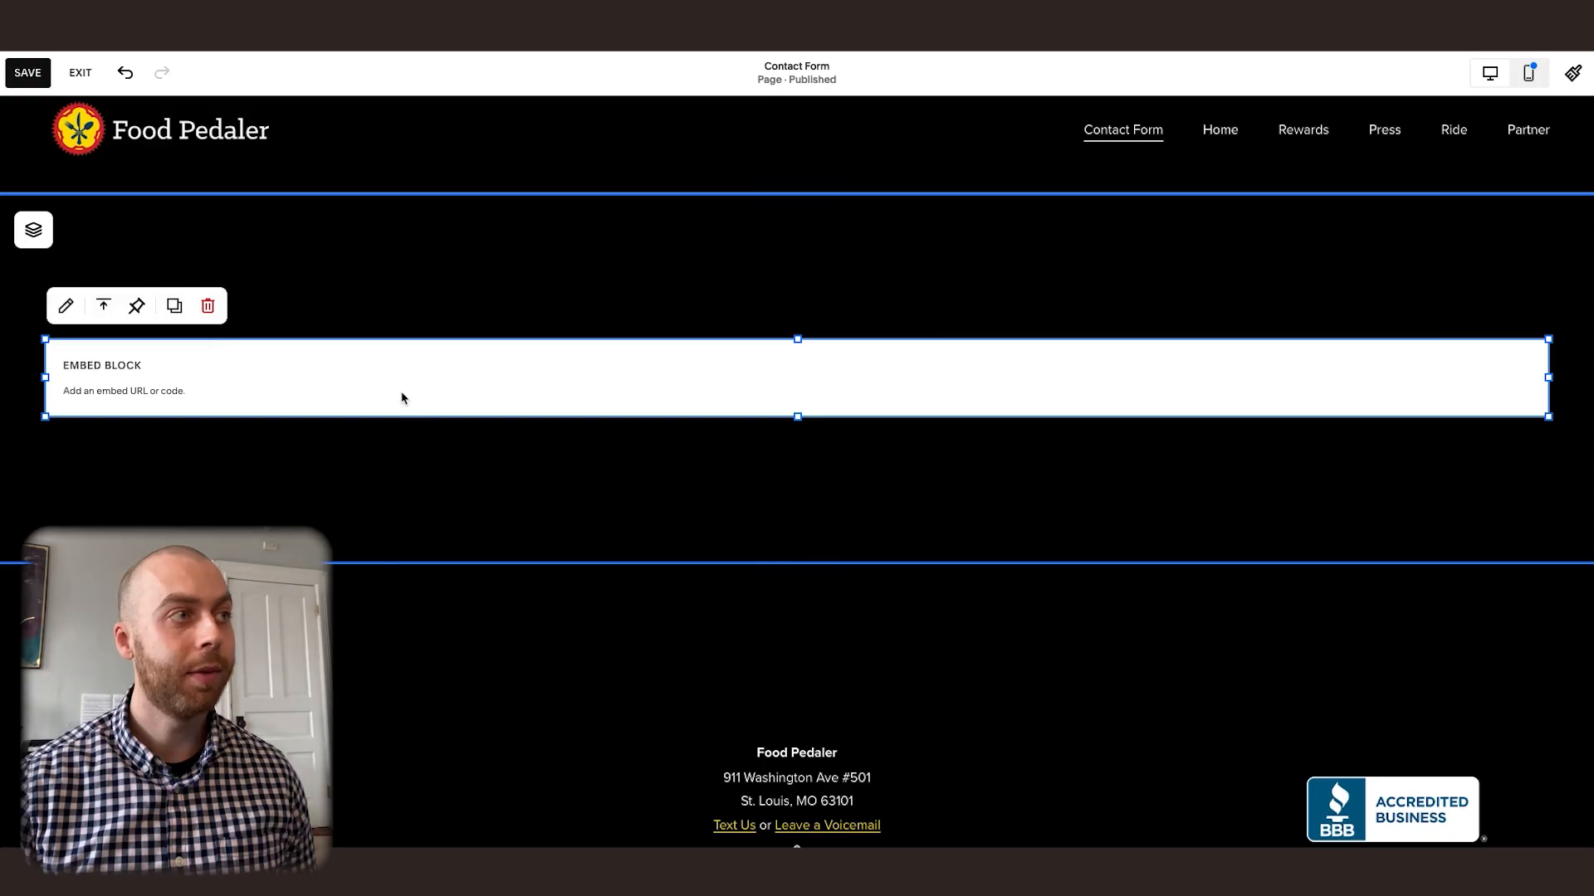
click(65, 306)
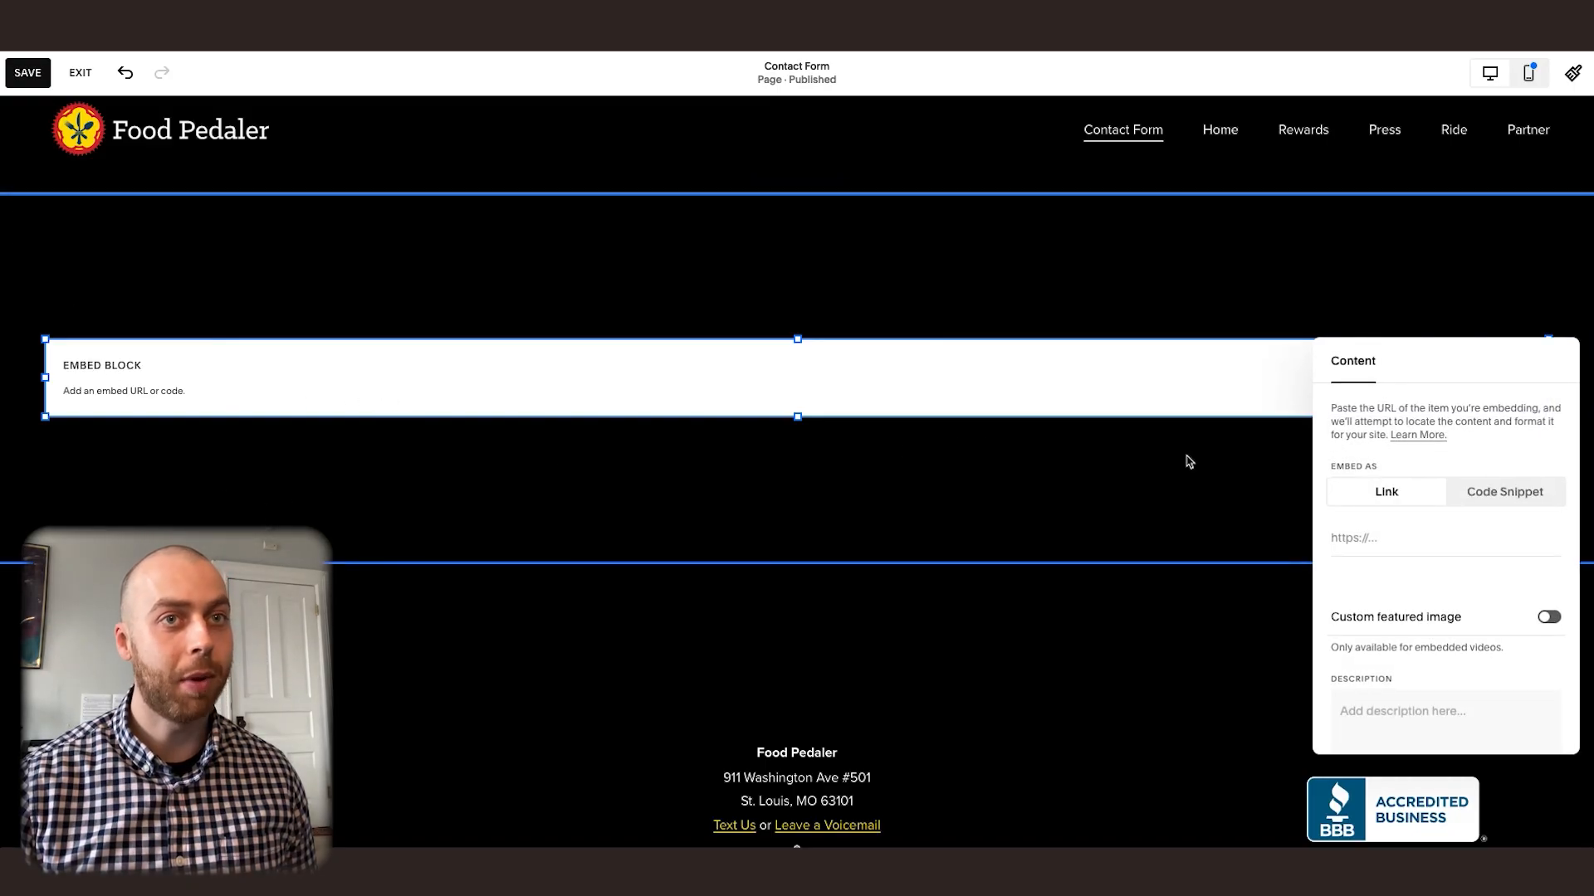
click(1506, 493)
click(1380, 556)
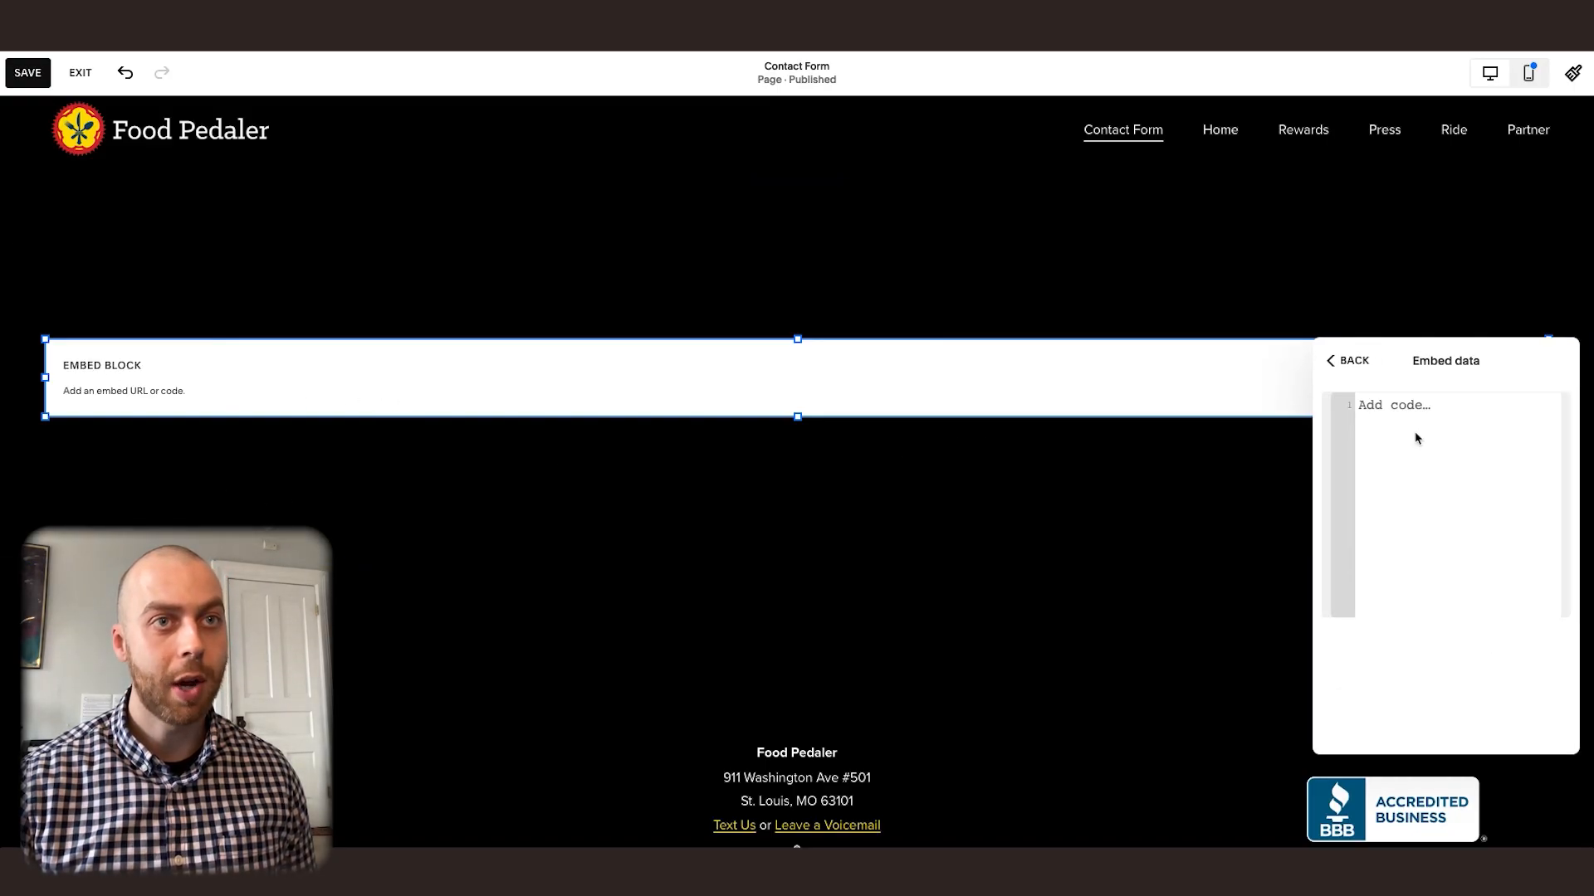
key(ctrl+v)
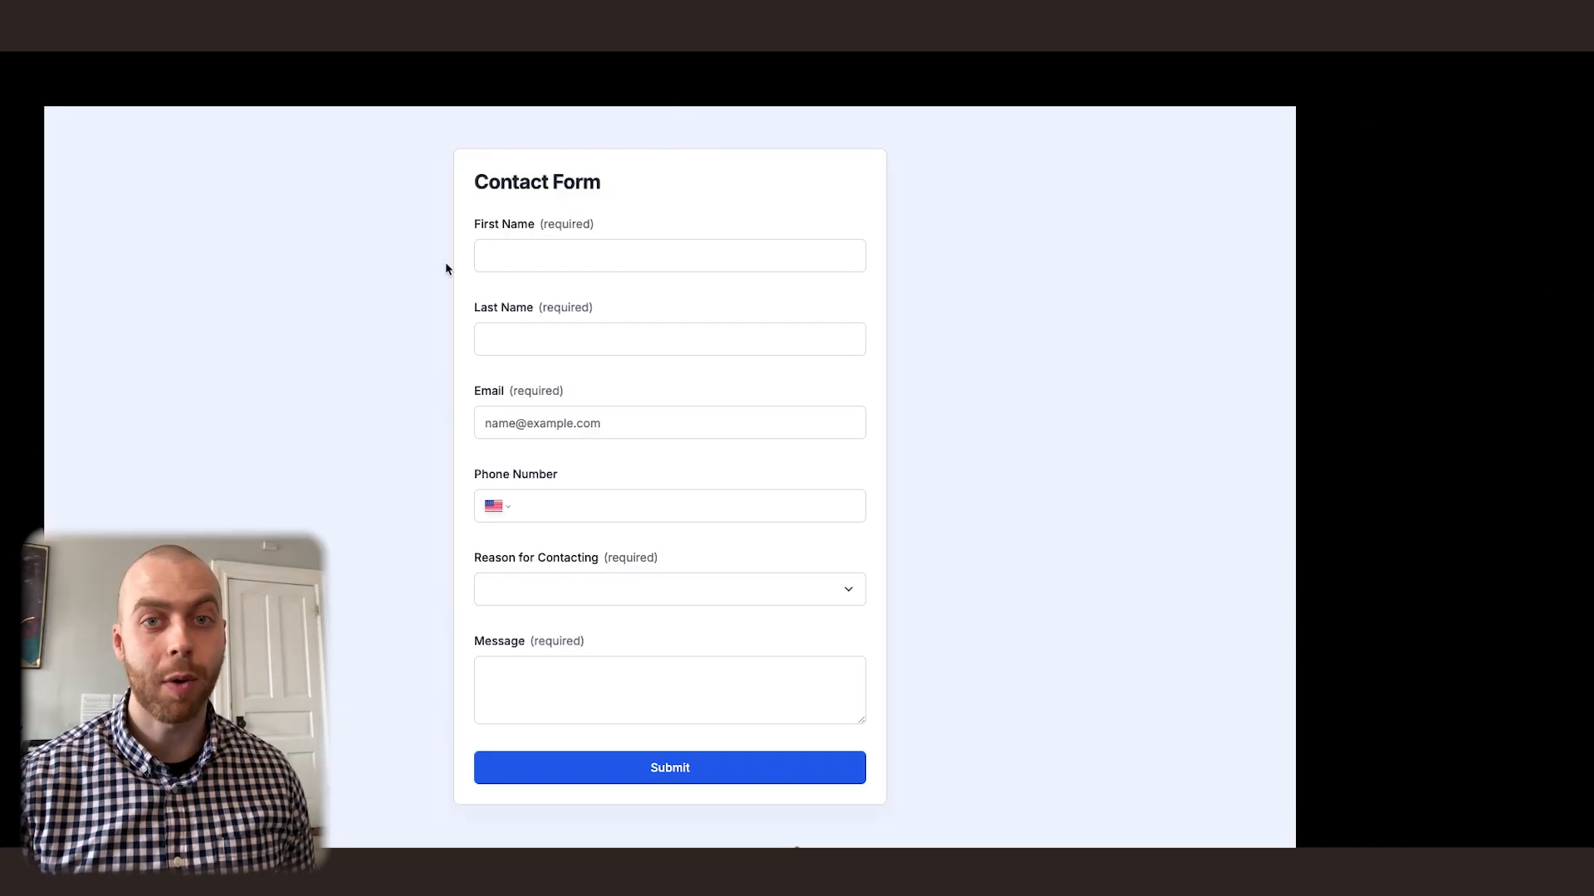
Fill in the embedded contact form with the sender's first name, last name, e-mail address and phone number
scroll(974, 357, up, 2)
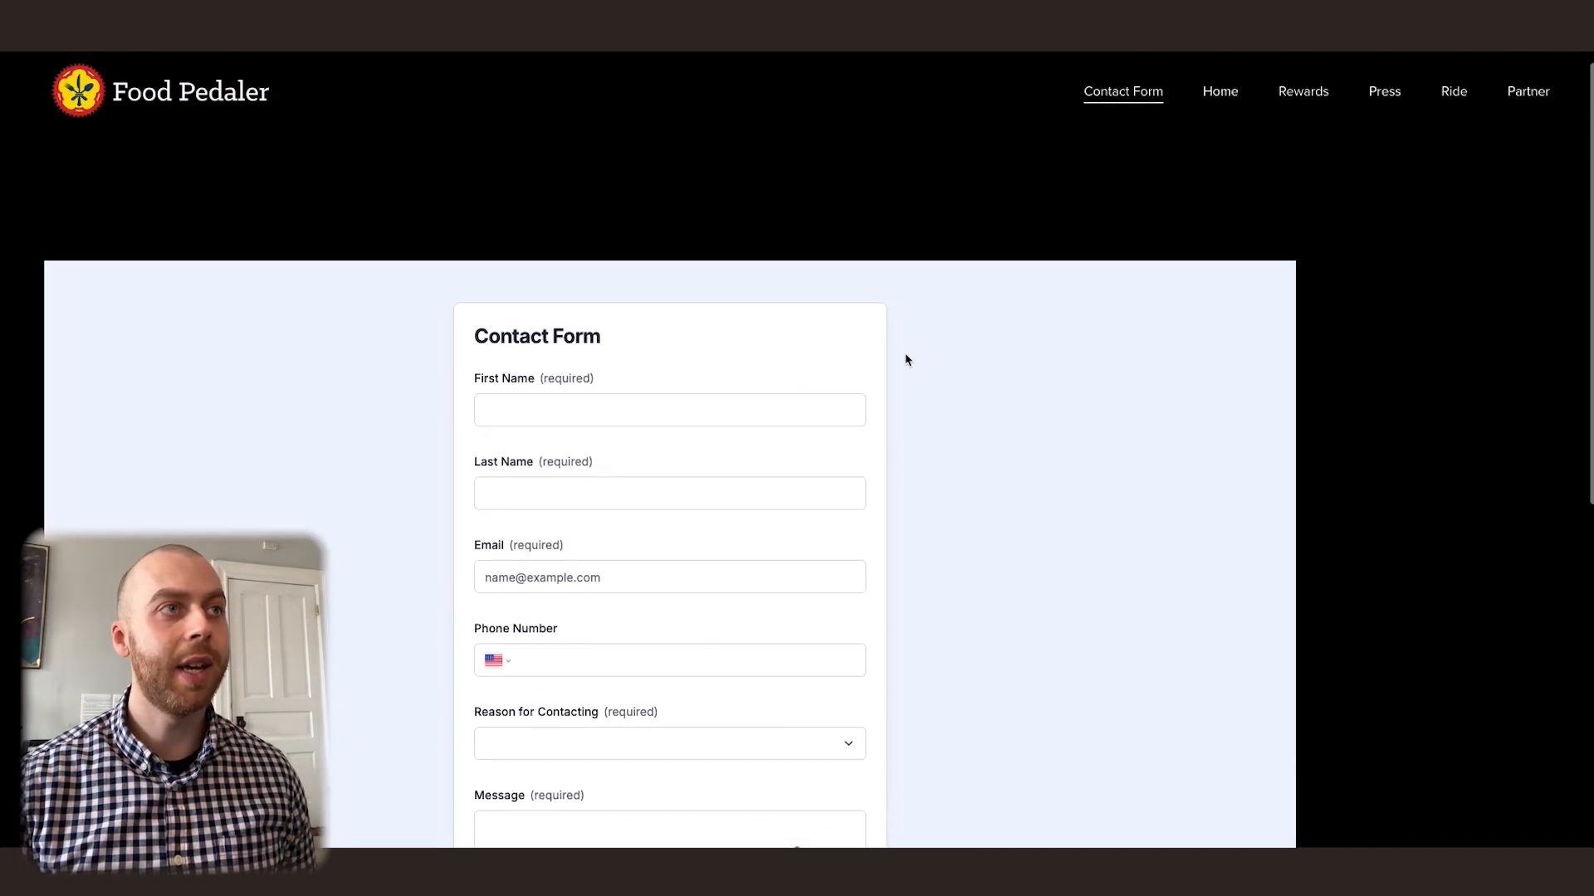
scroll(963, 410, down, 3)
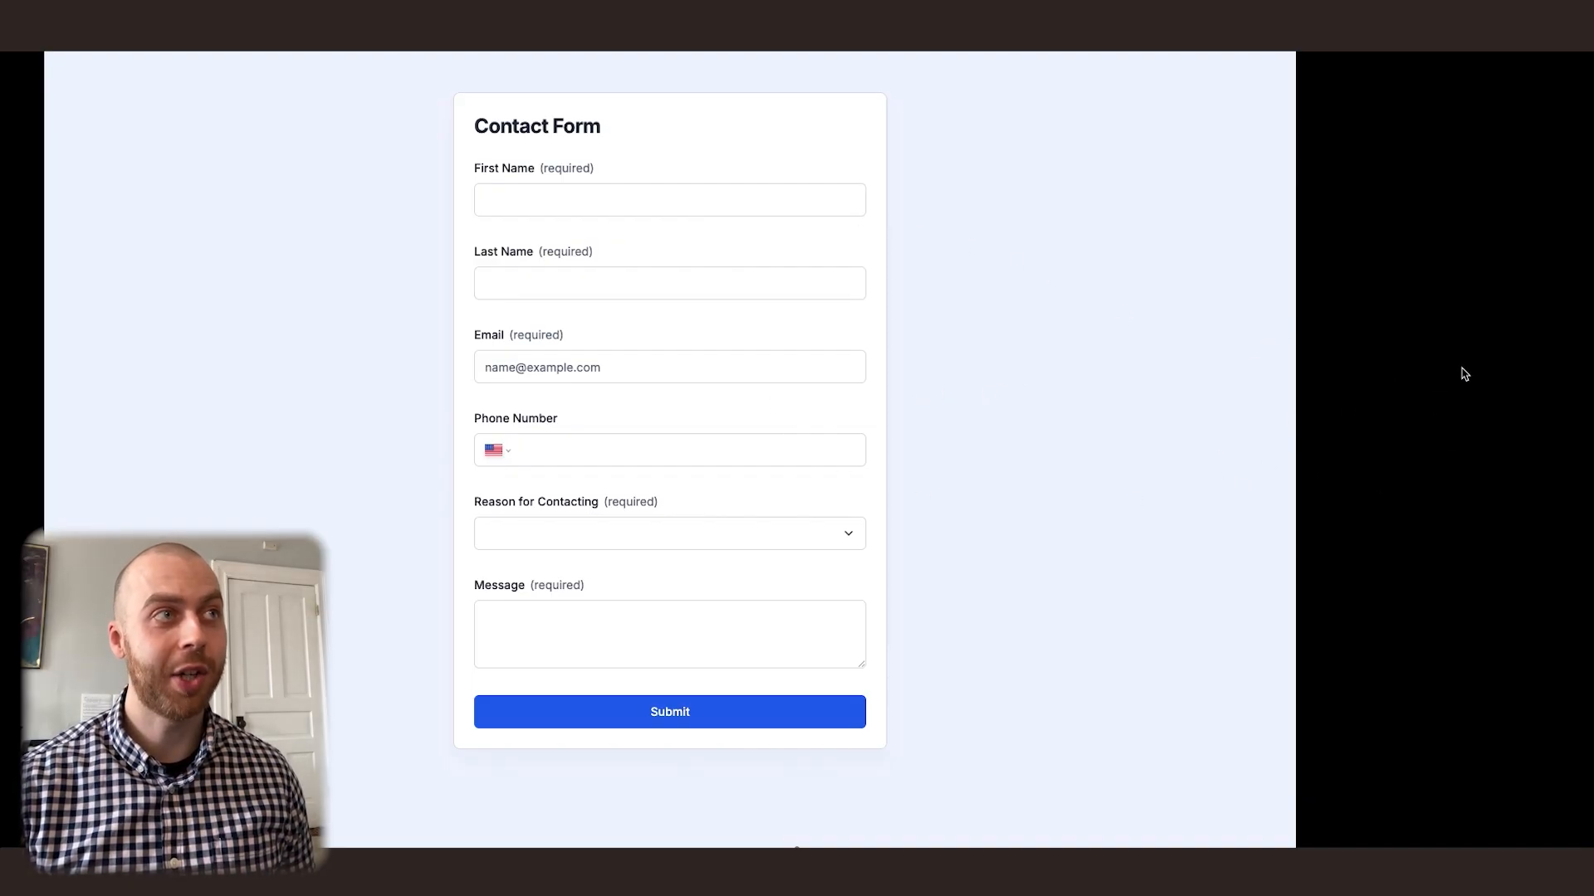
click(541, 207)
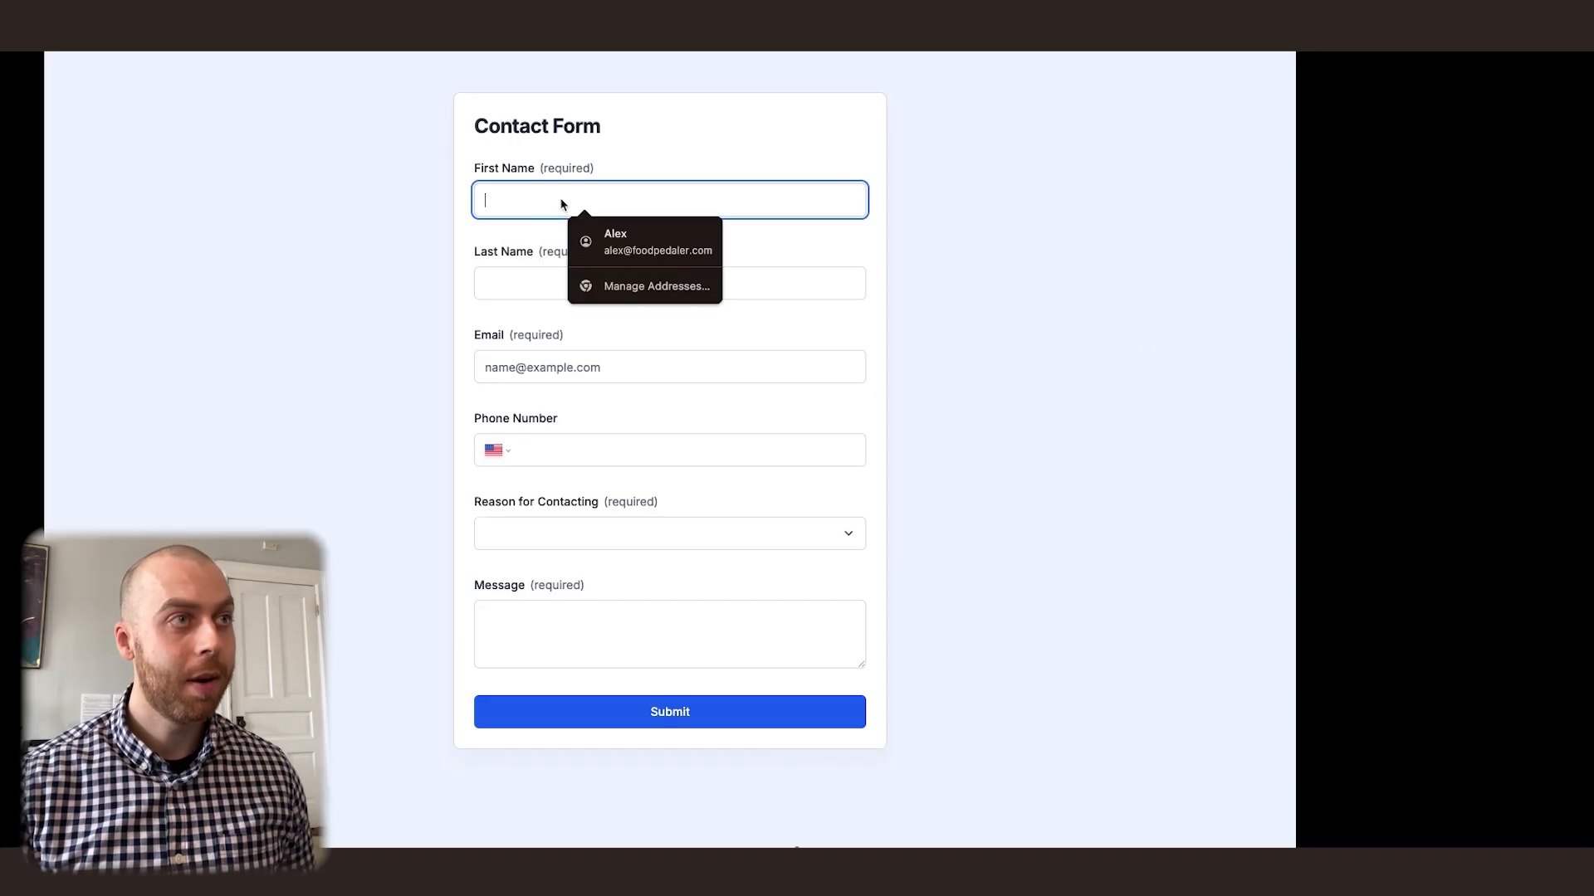
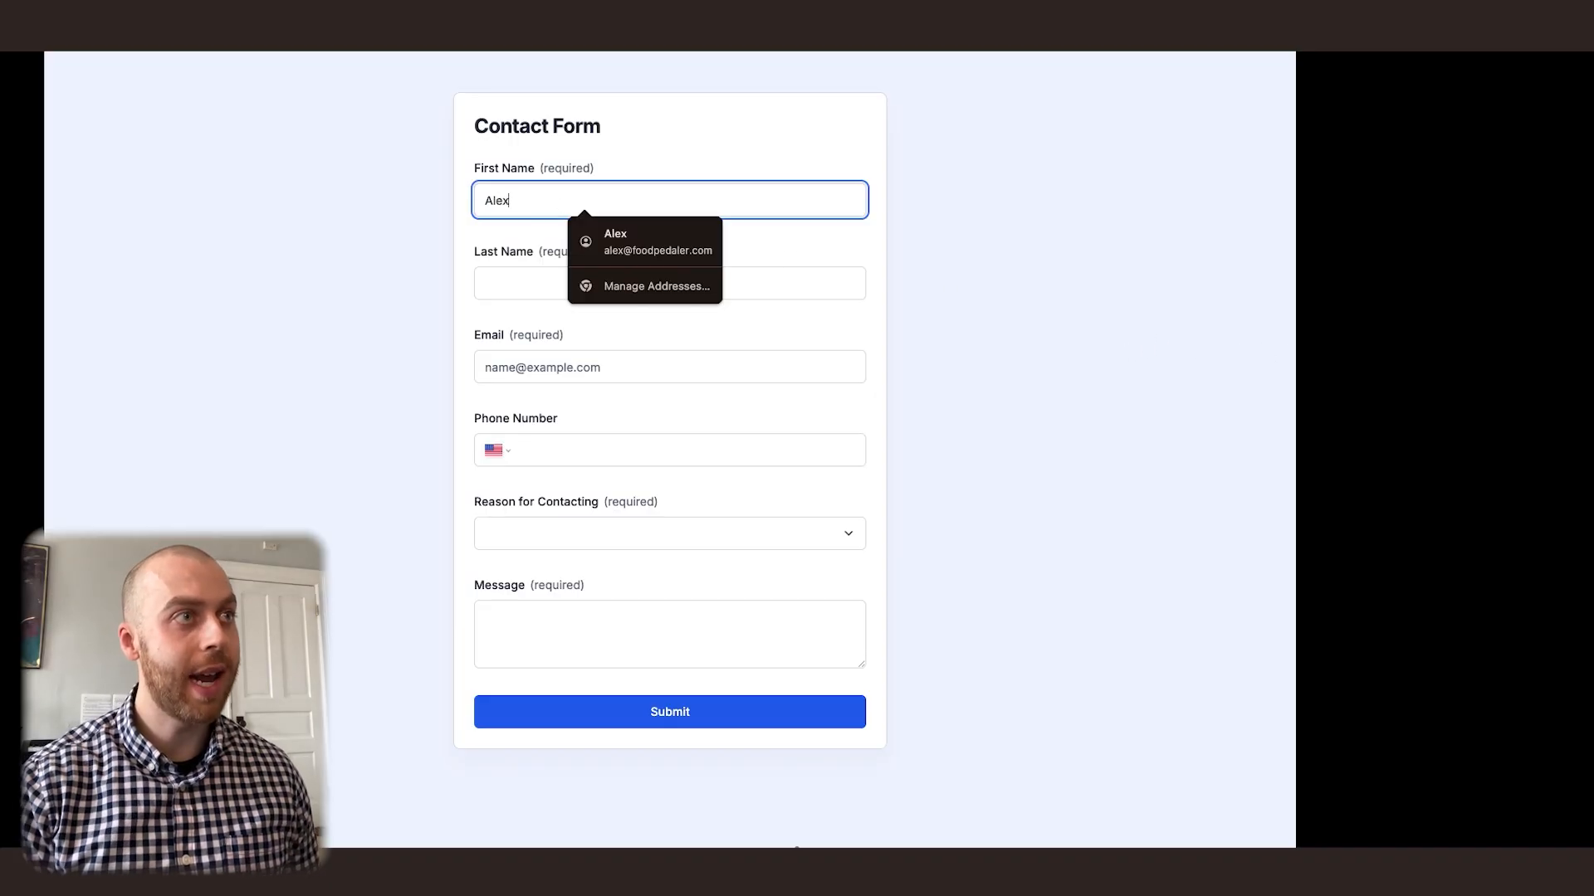
click(515, 283)
click(525, 358)
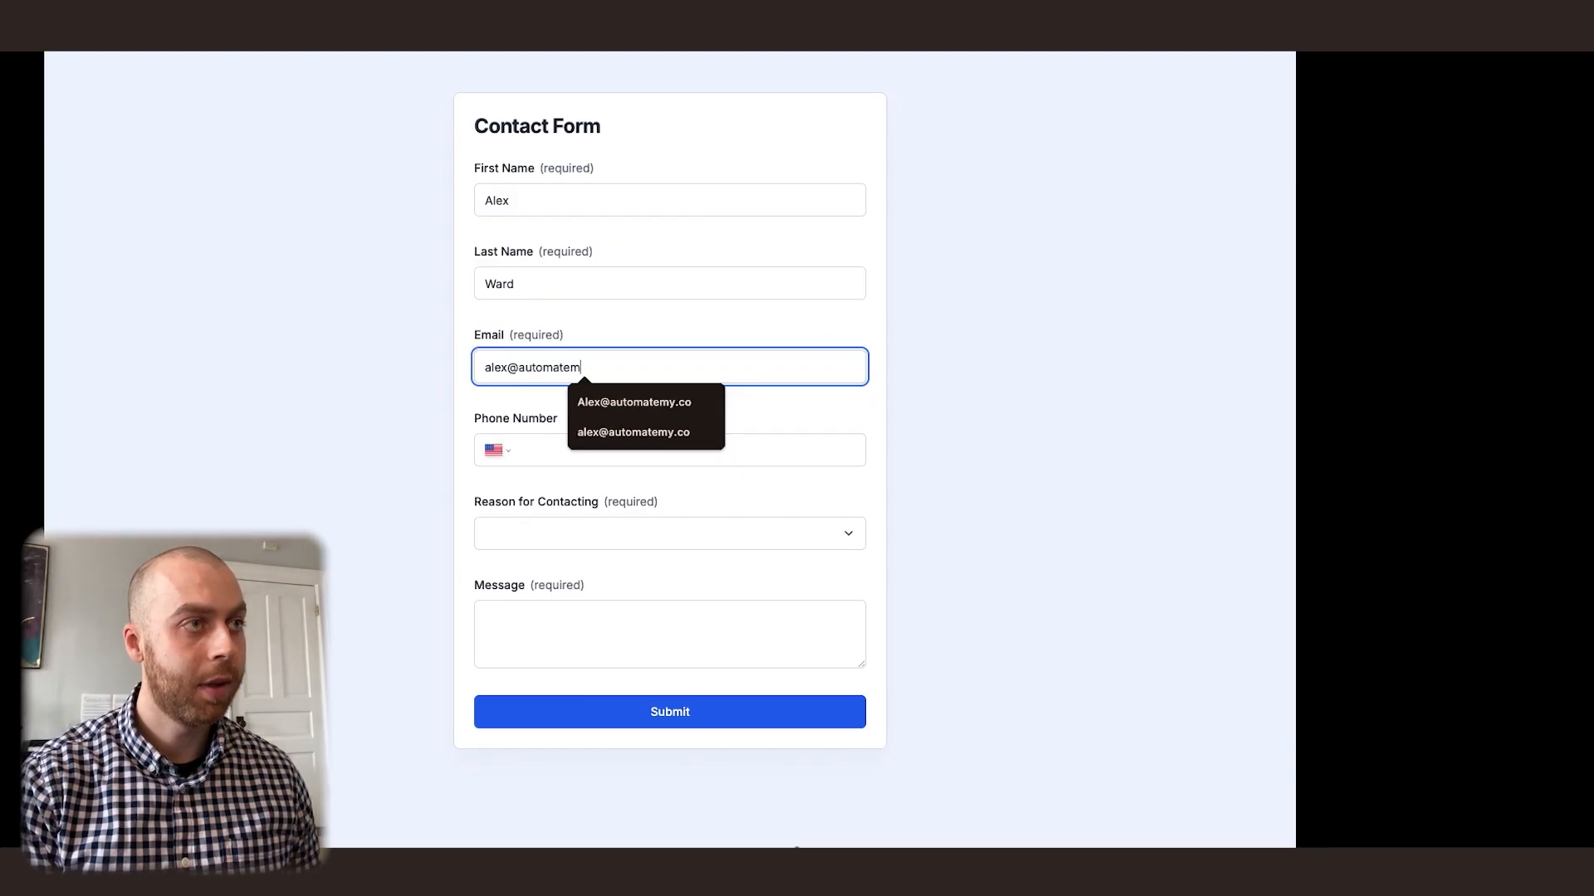
click(533, 455)
Select Employment, write "I'd like to work for Automate My.Co. Are you hiring? I look forward to hearing back from you. Thanks!" plus the sender's name, and submit
click(583, 531)
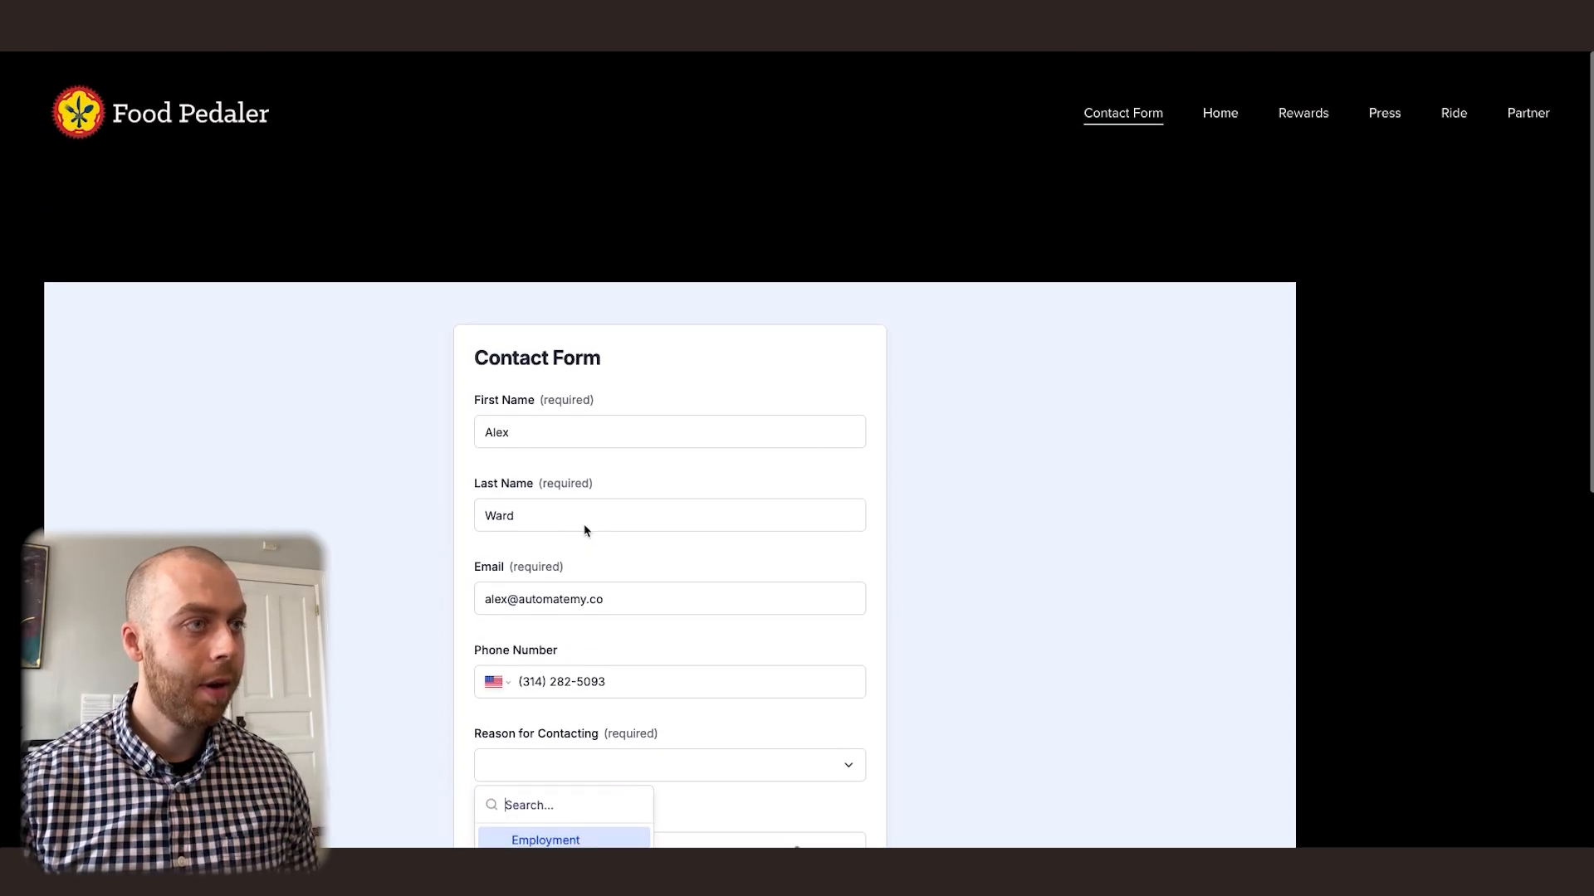
scroll(585, 523, down, 3)
click(556, 606)
click(559, 616)
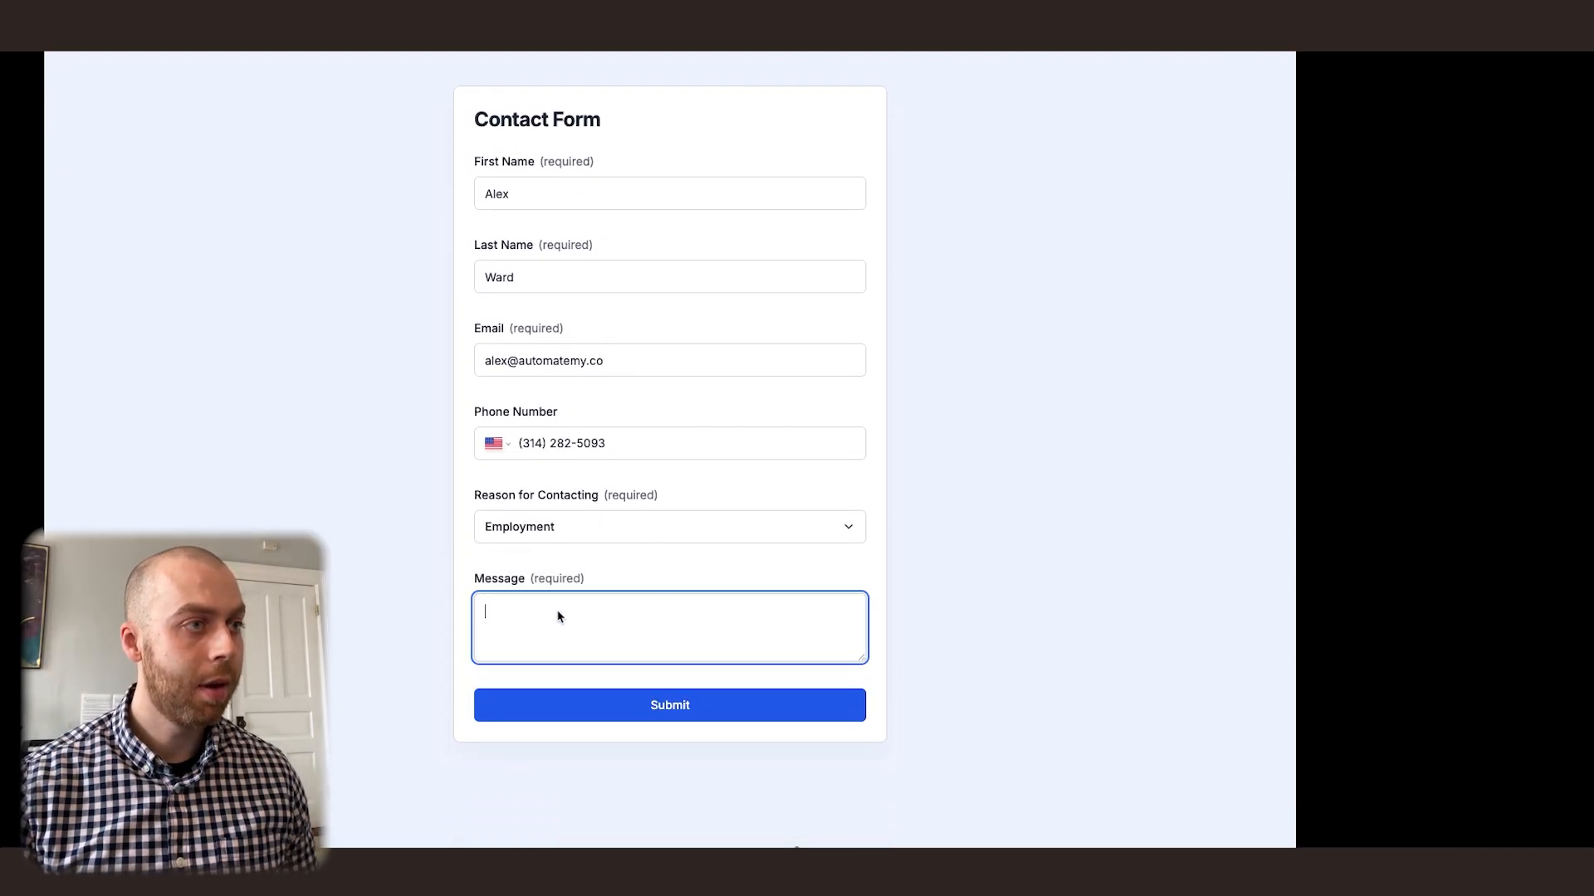
text(I'd like to work for Automate My.Co. Are you hiring? I look forward to hearing back from you. Thanks! Alex)
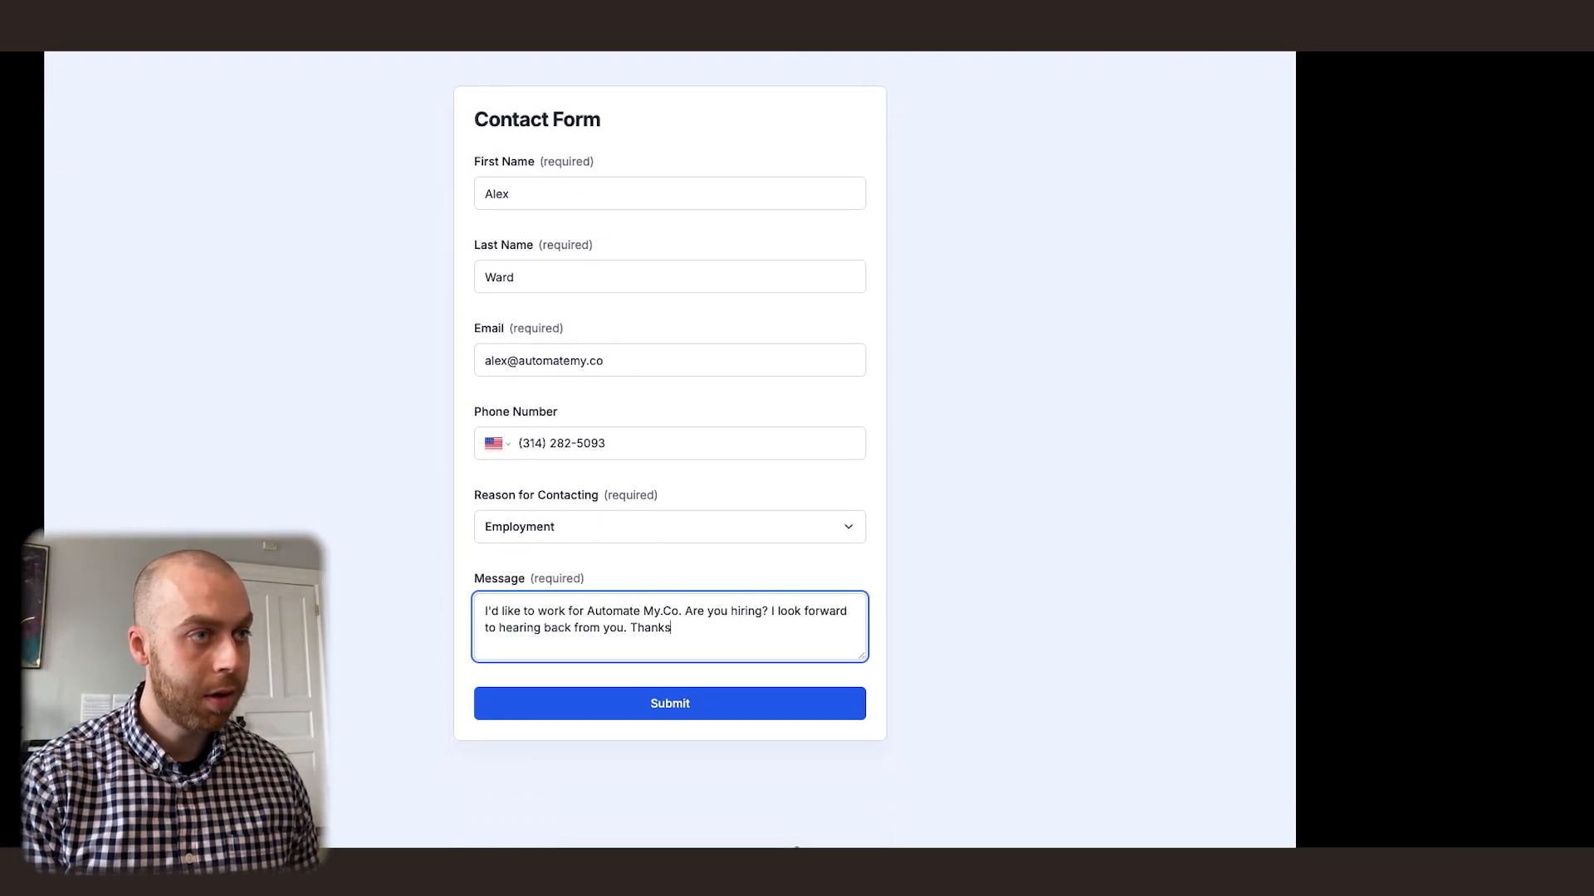
click(644, 699)
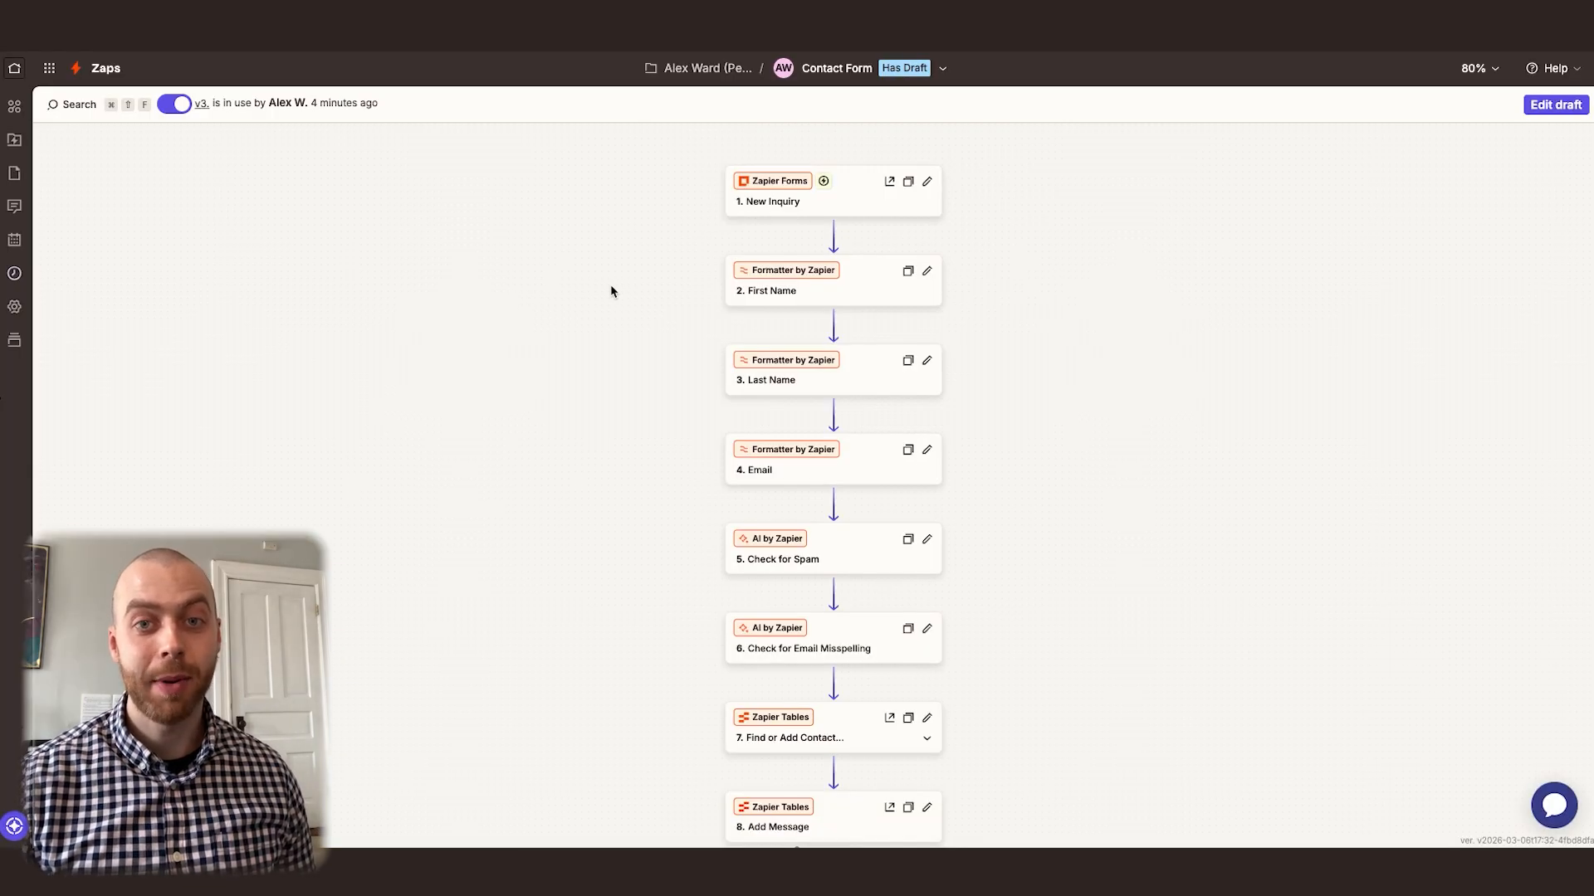
Open the latest run in the Contact Form Zap's run history and review the New Inquiry step's submitted form data
click(14, 274)
click(241, 408)
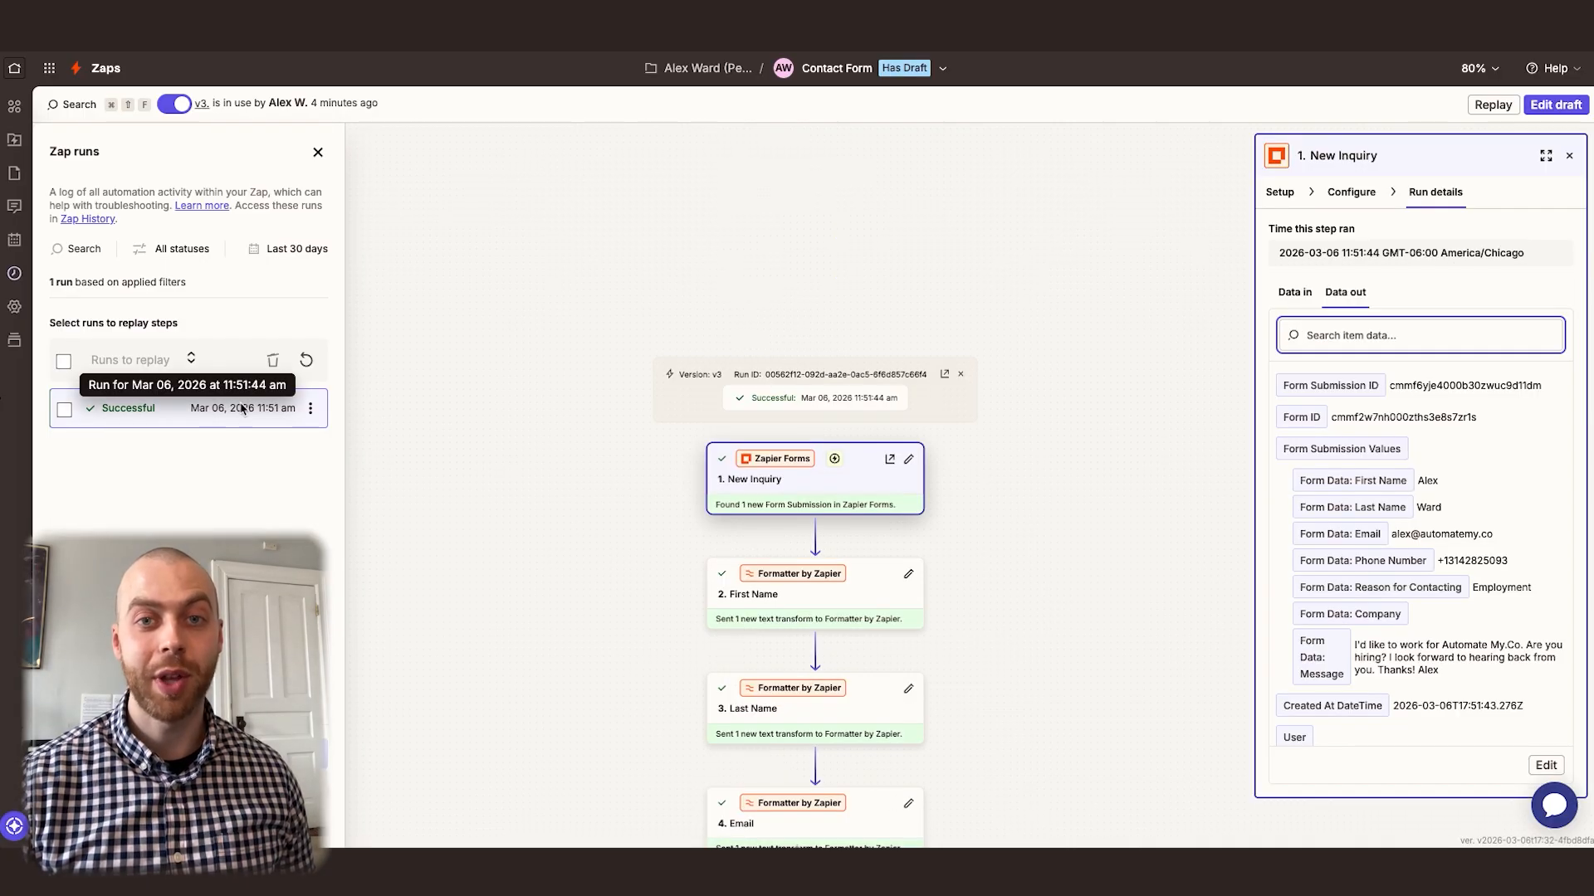
scroll(495, 382, down, 2)
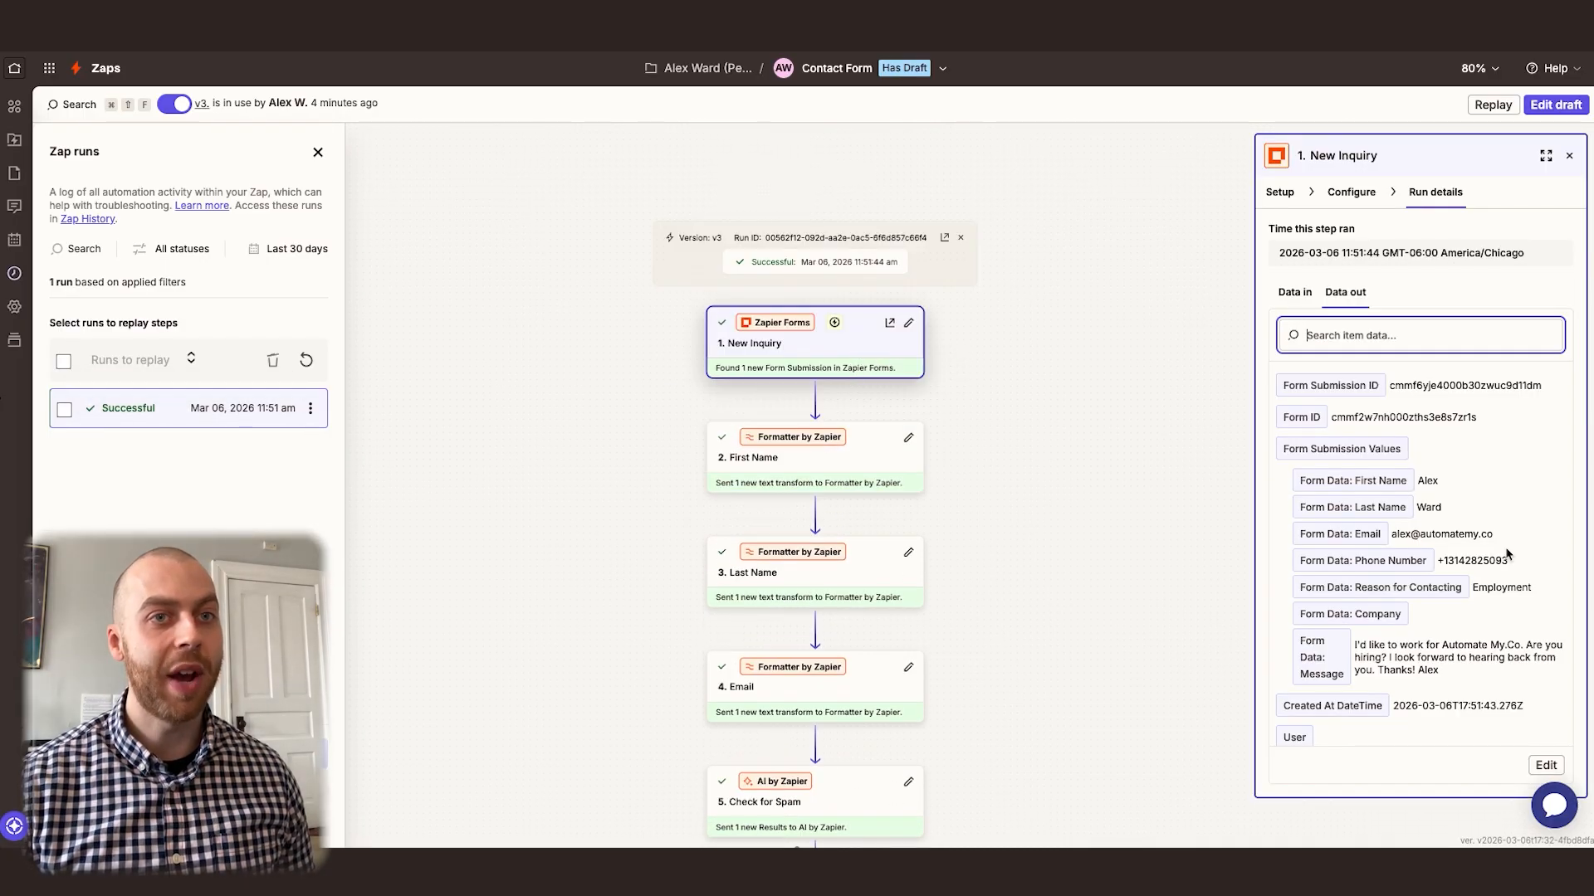
scroll(996, 439, down, 2)
Examine the run's output data for the First Name, Email, Check for Spam and Check for Email Misspelling steps
click(864, 355)
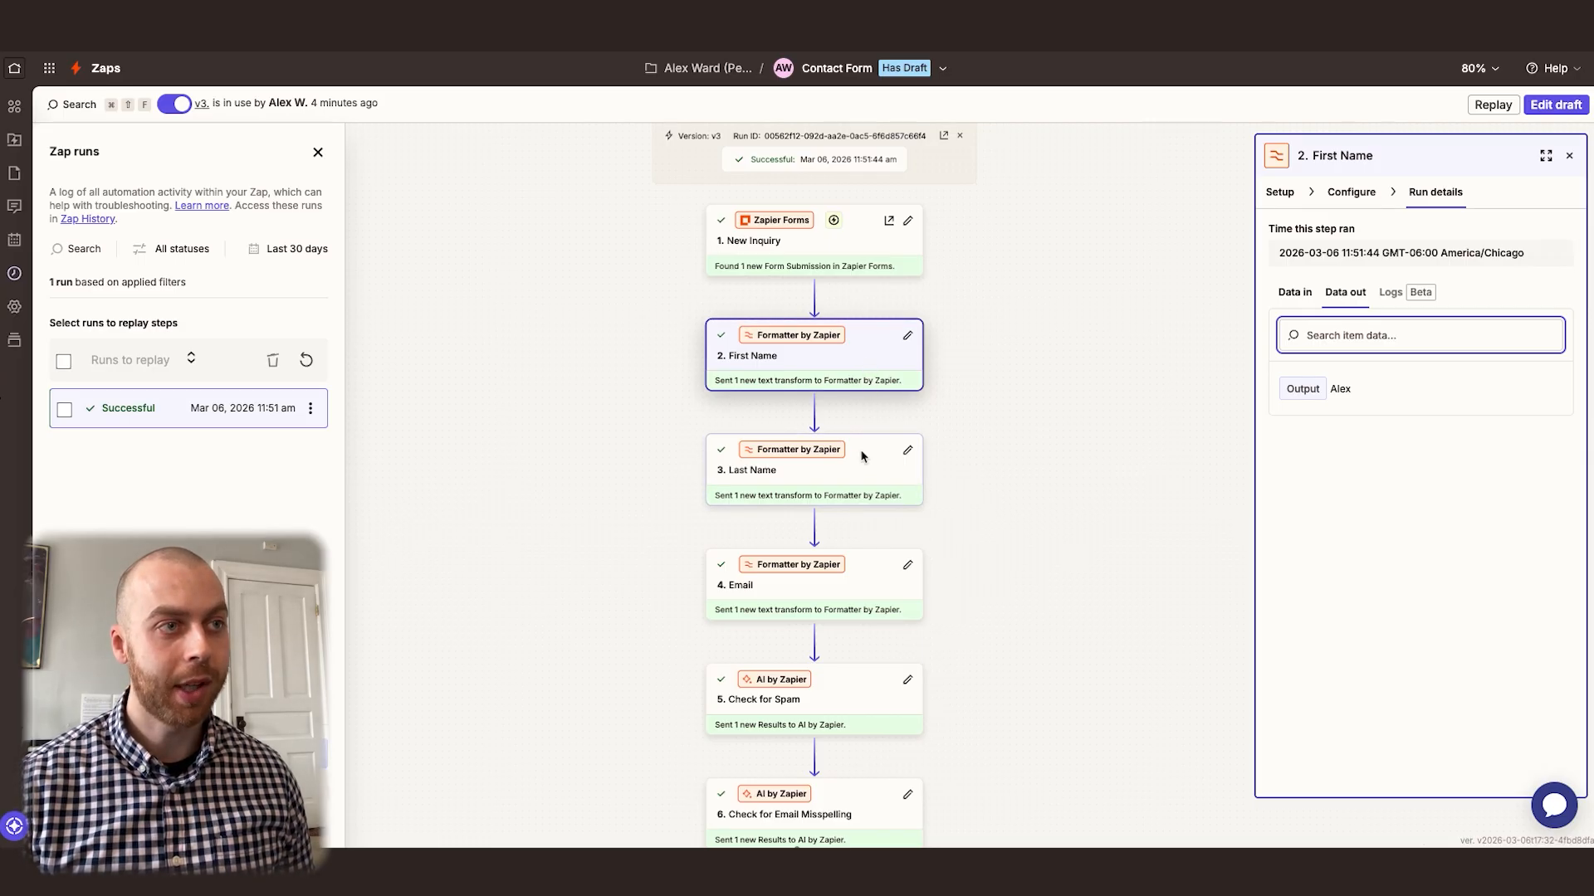
scroll(864, 451, down, 3)
click(864, 426)
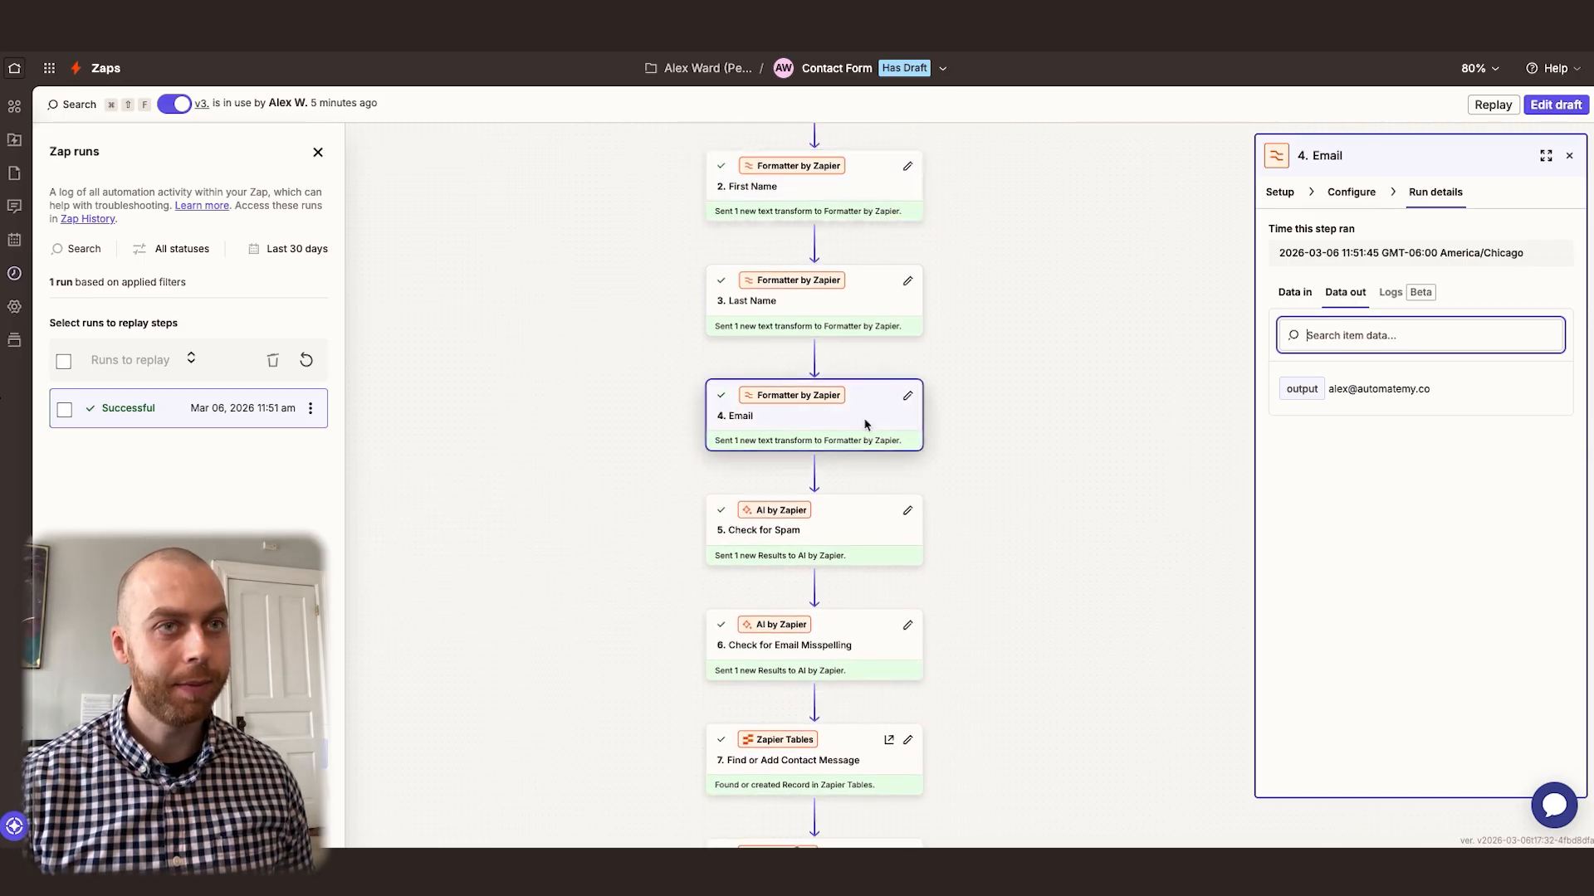
click(858, 538)
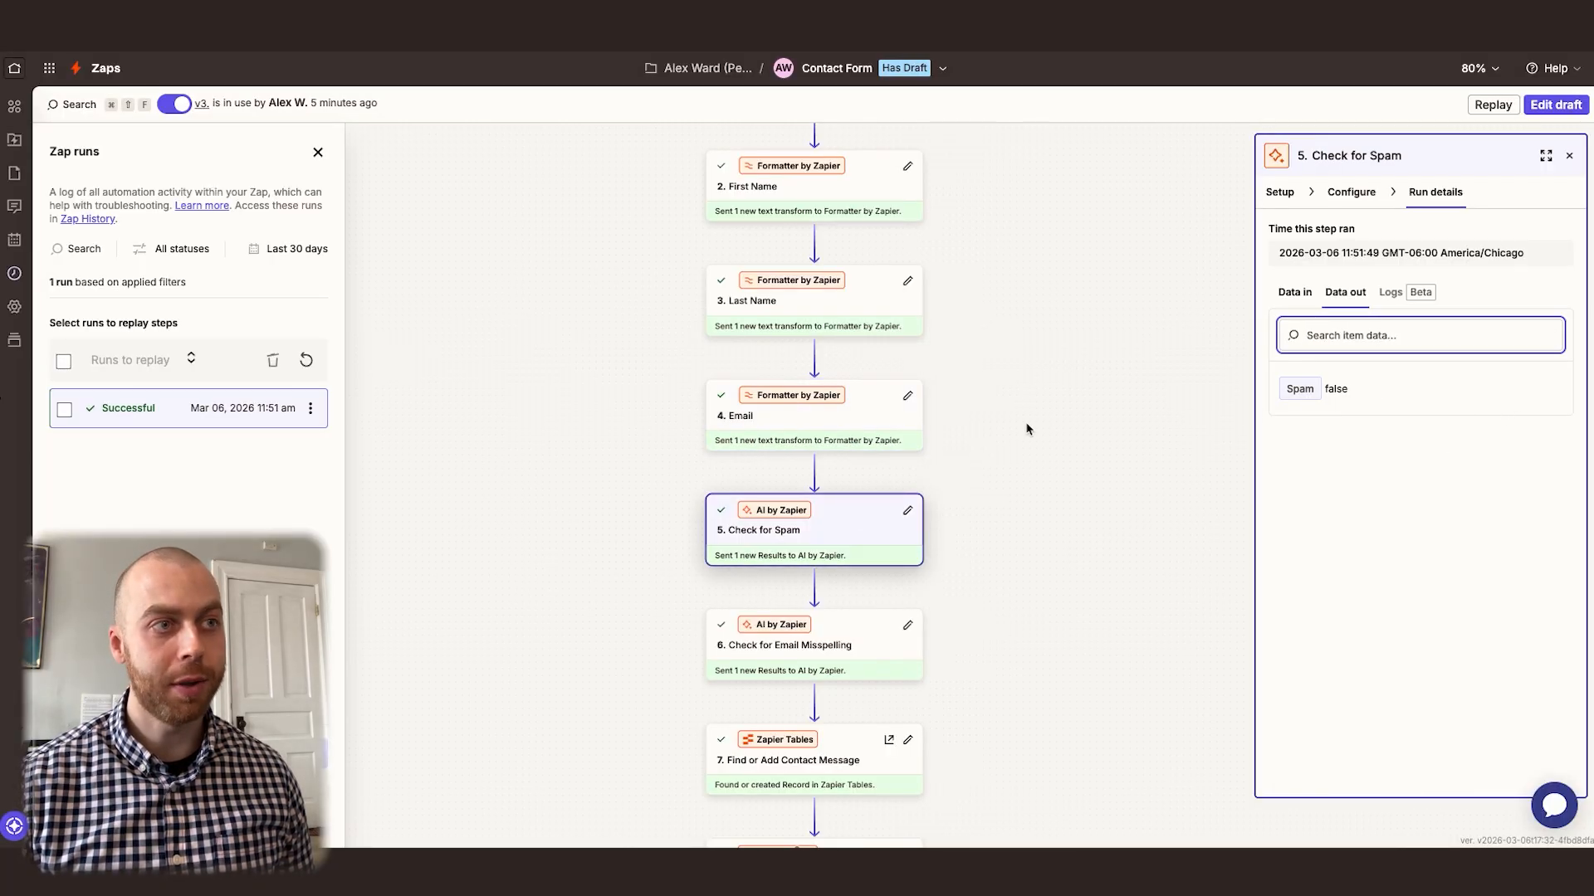
scroll(1027, 428, down, 4)
click(855, 390)
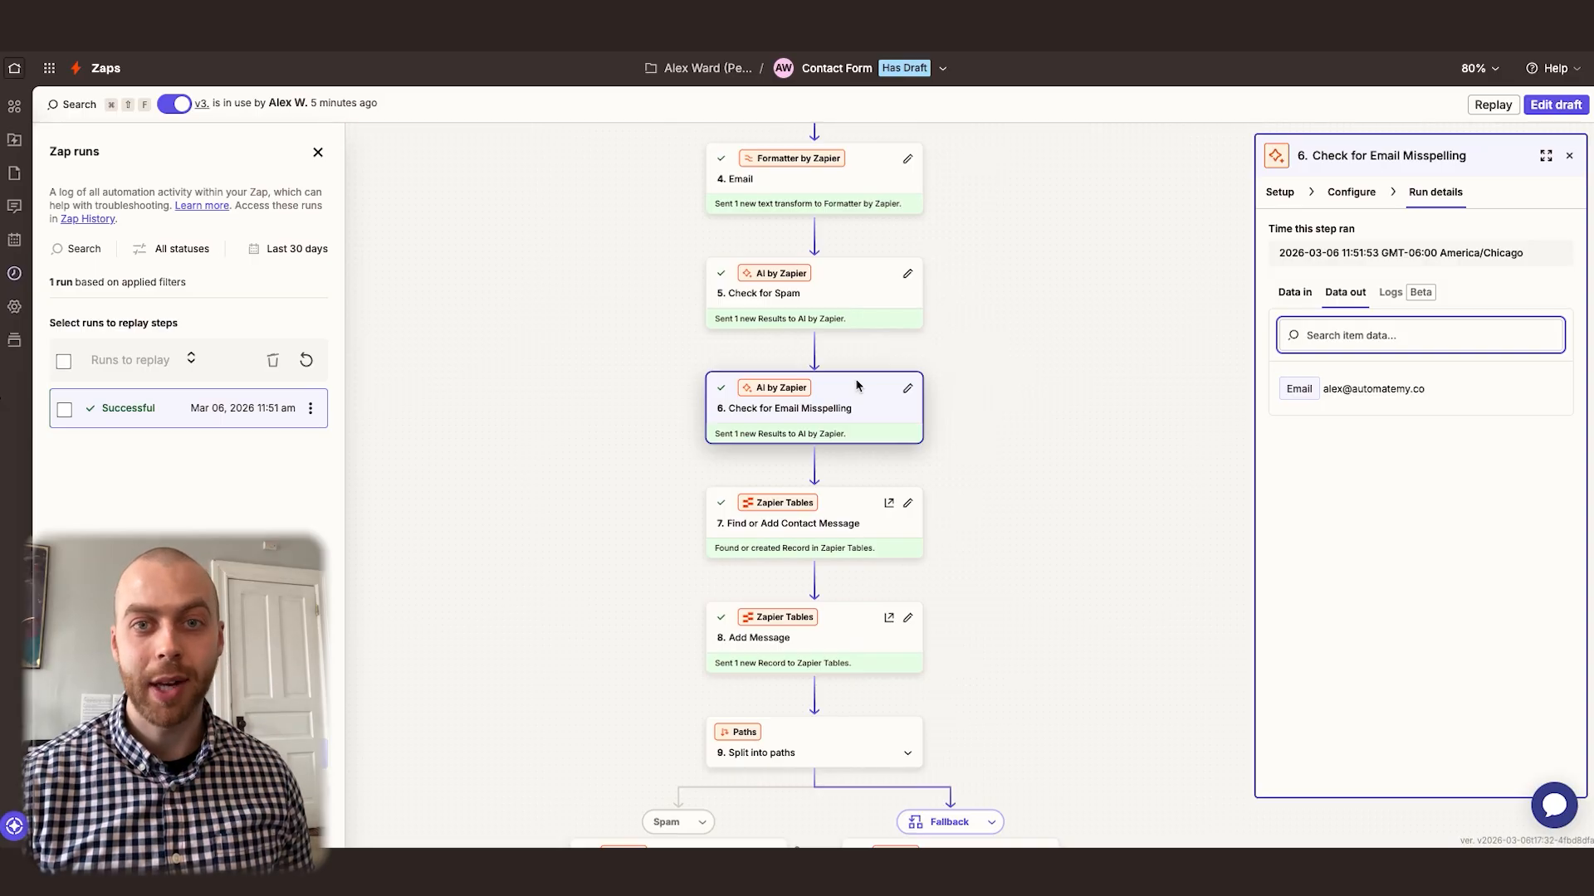
Examine the run's output data for the Find or Add Contact Message and Add Message steps
scroll(1020, 413, down, 2)
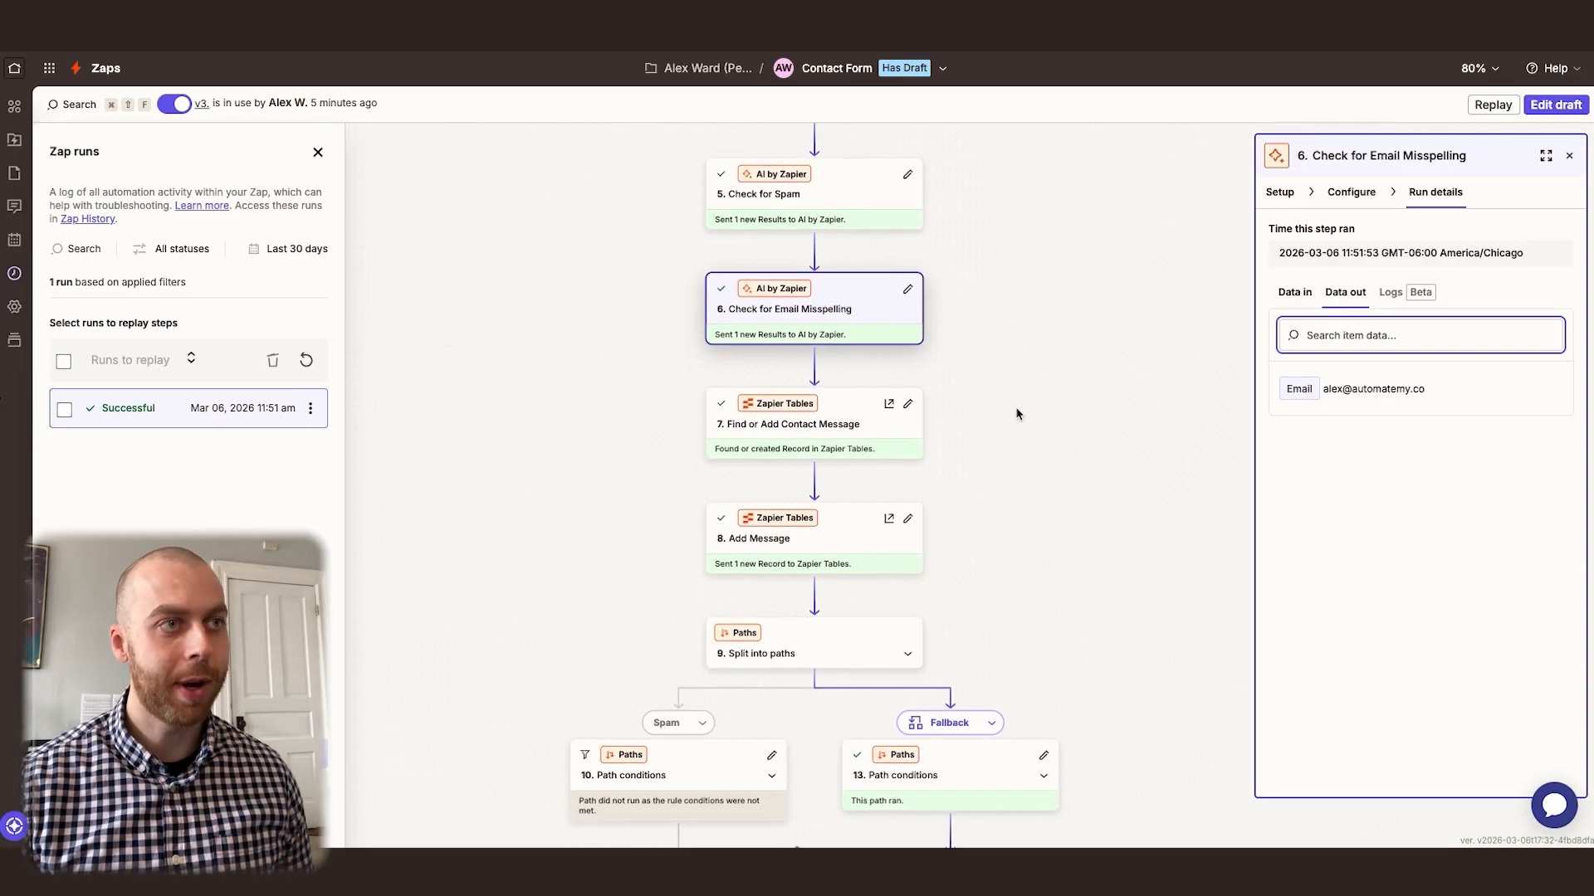
click(850, 413)
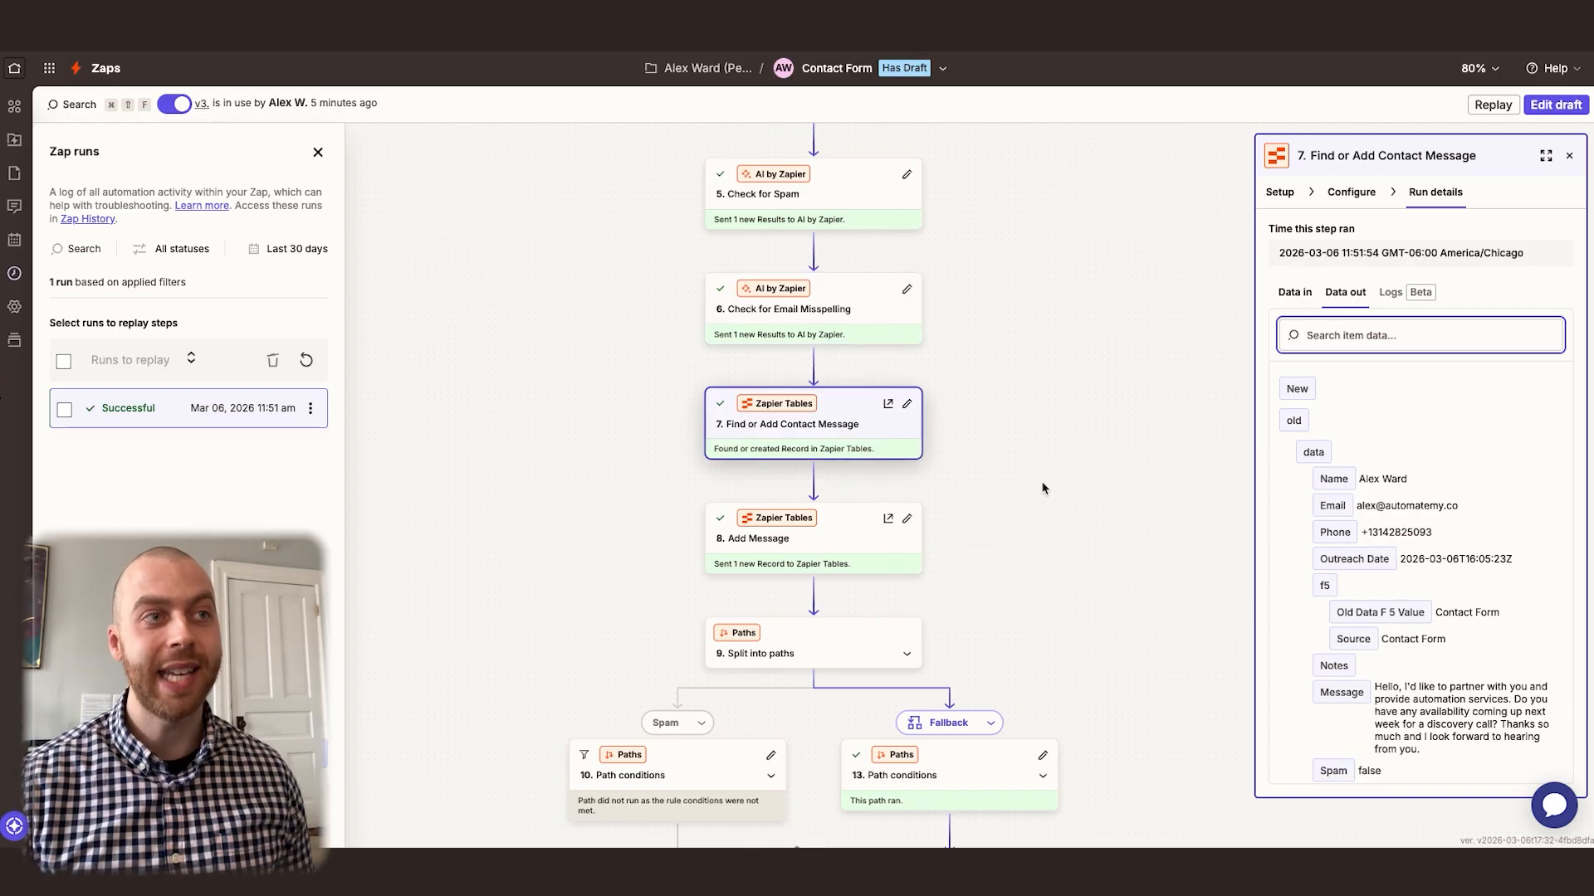
scroll(1402, 554, down, 5)
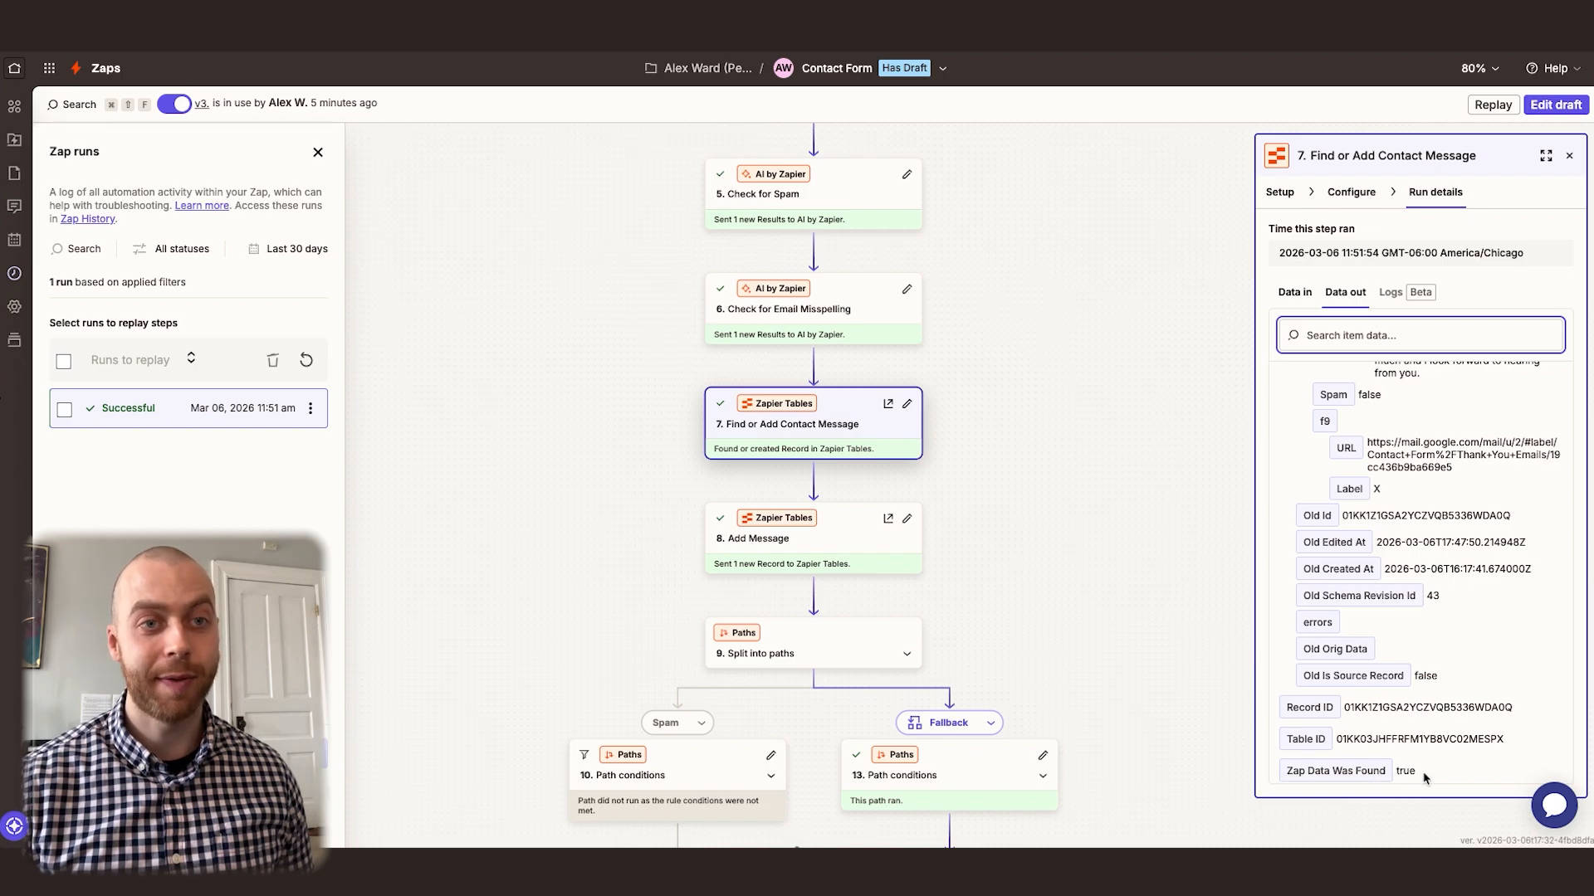
scroll(988, 448, down, 3)
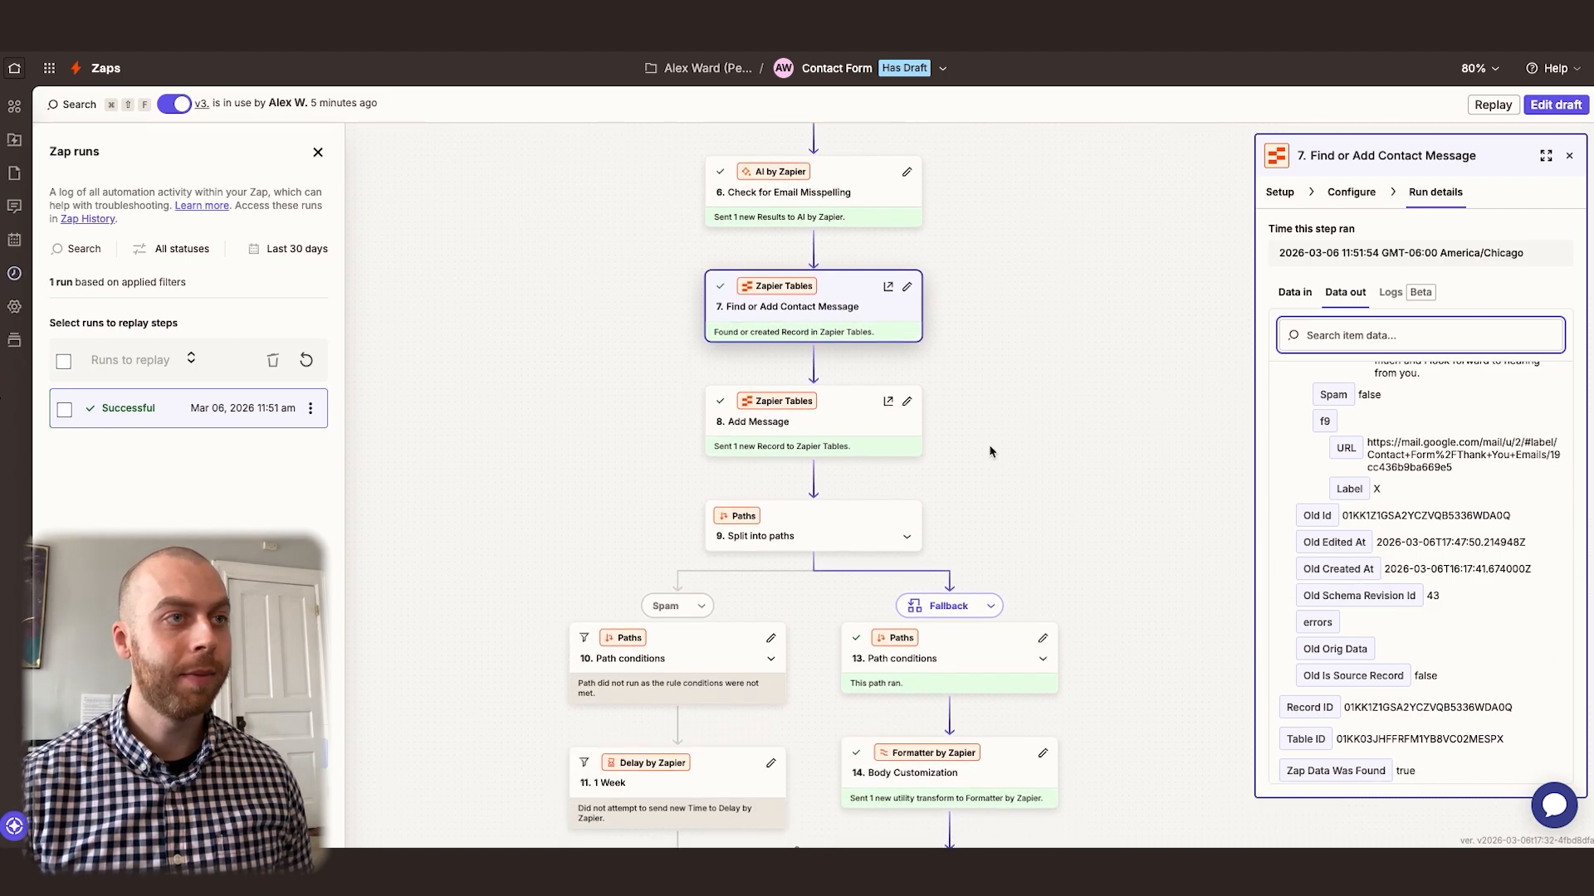
click(819, 413)
scroll(1377, 550, down, 3)
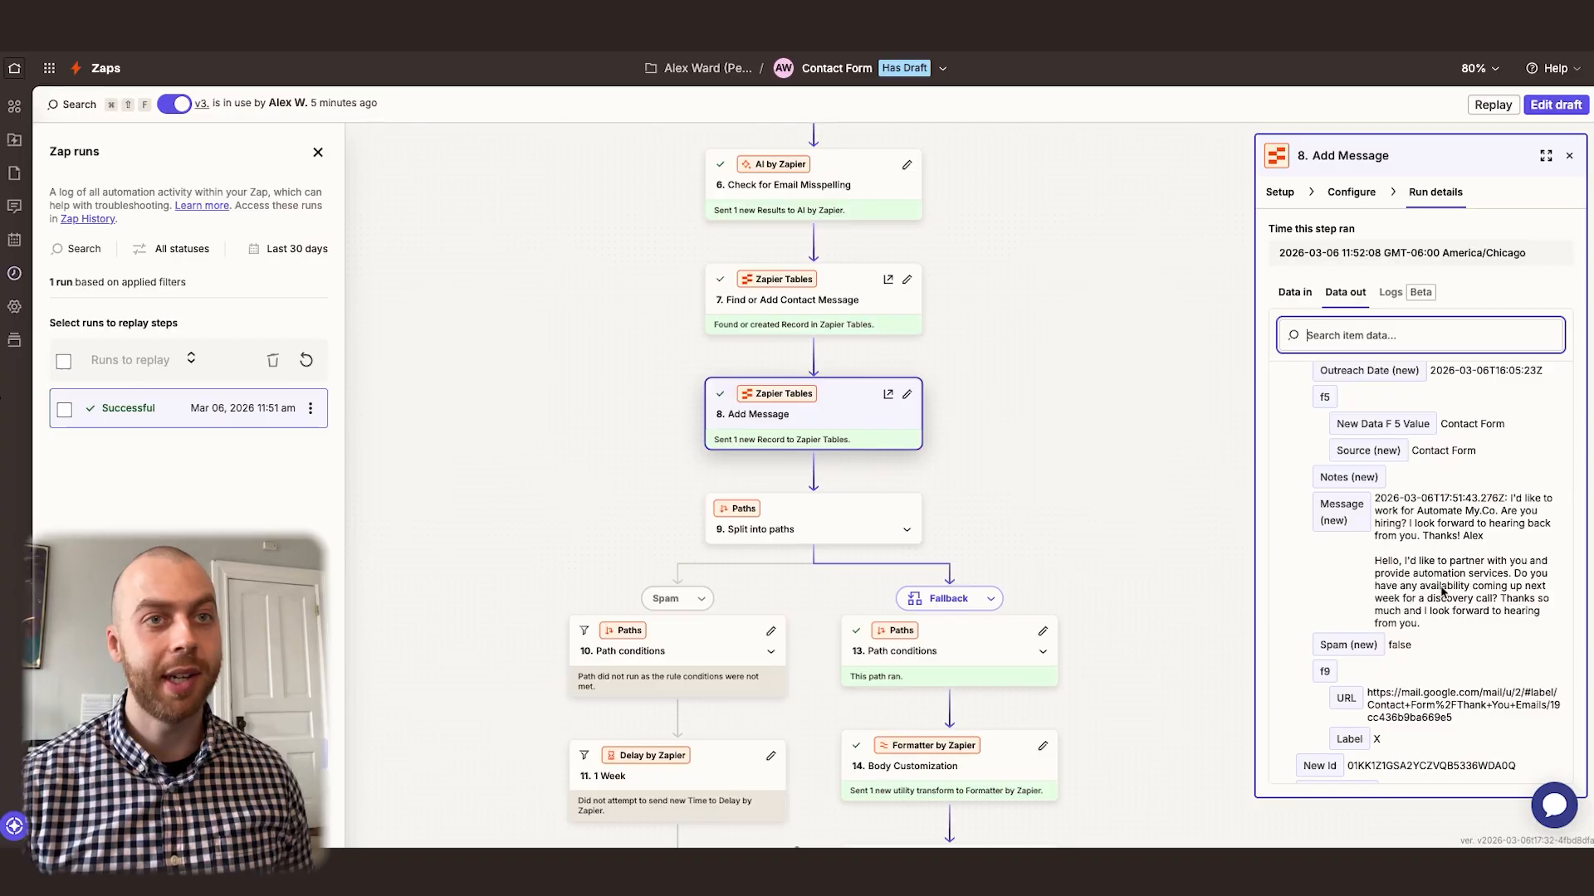
Review the output data of the Body Customization and Send Email steps in the Fallback path
scroll(811, 405, down, 3)
scroll(811, 405, down, 1)
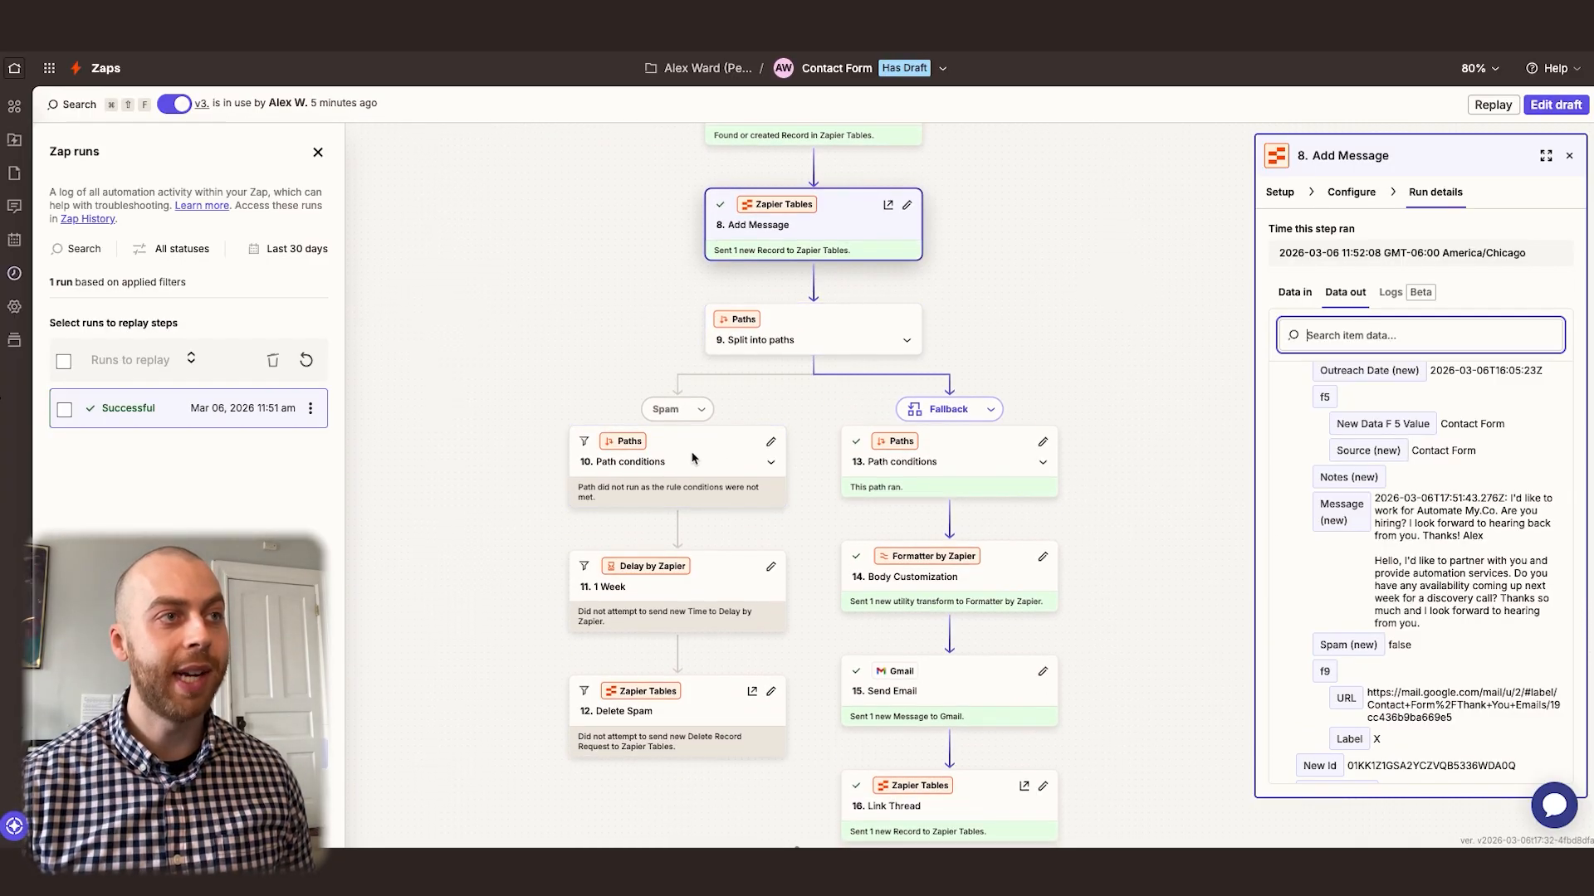
scroll(973, 450, down, 3)
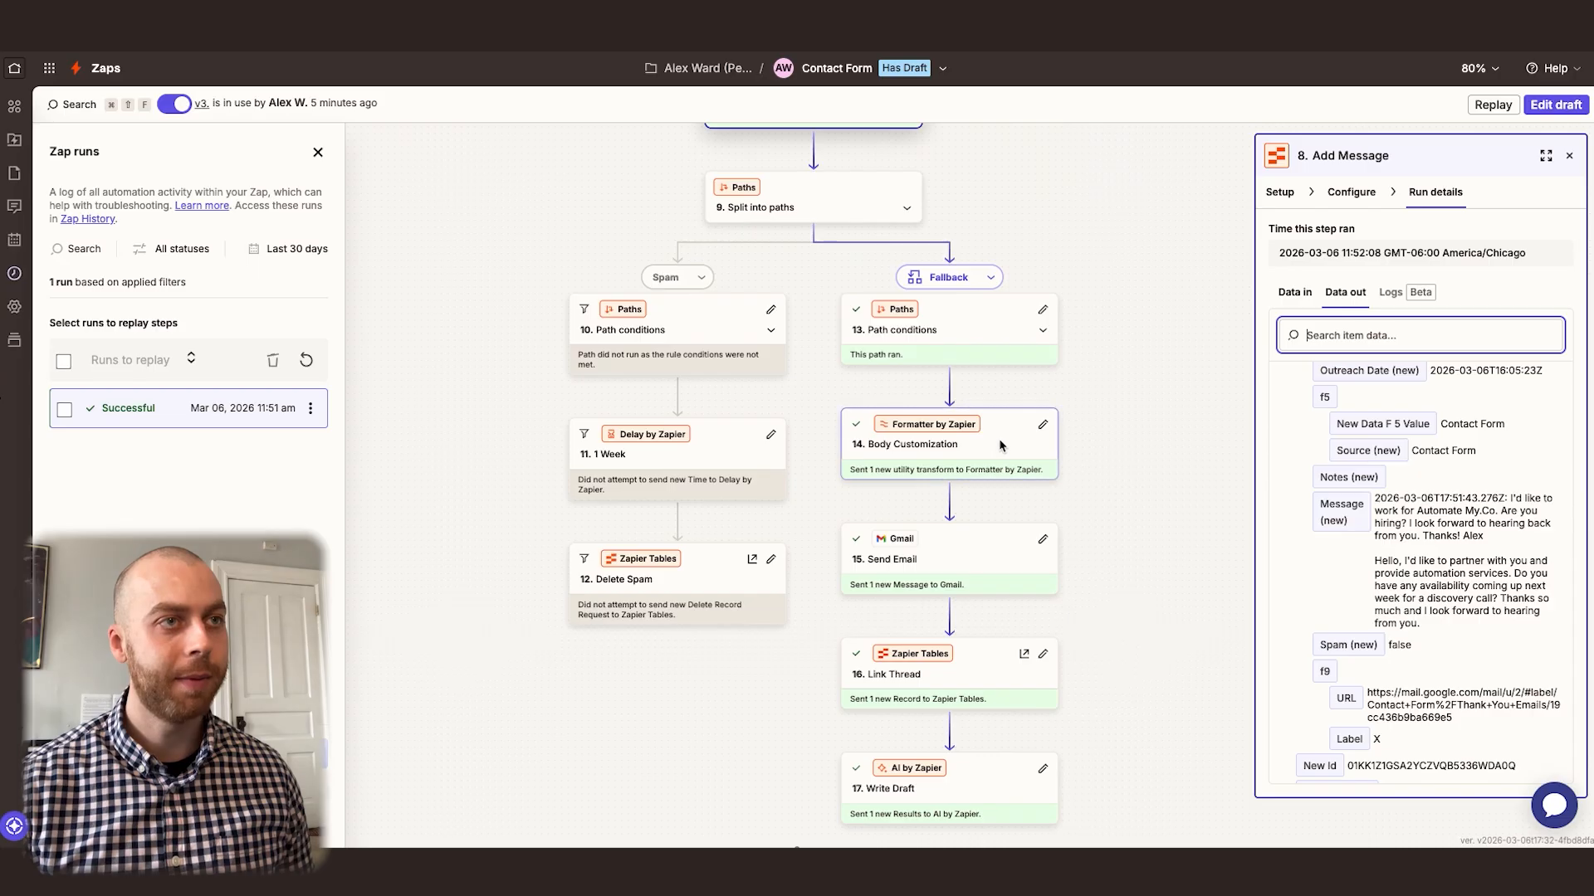
click(955, 444)
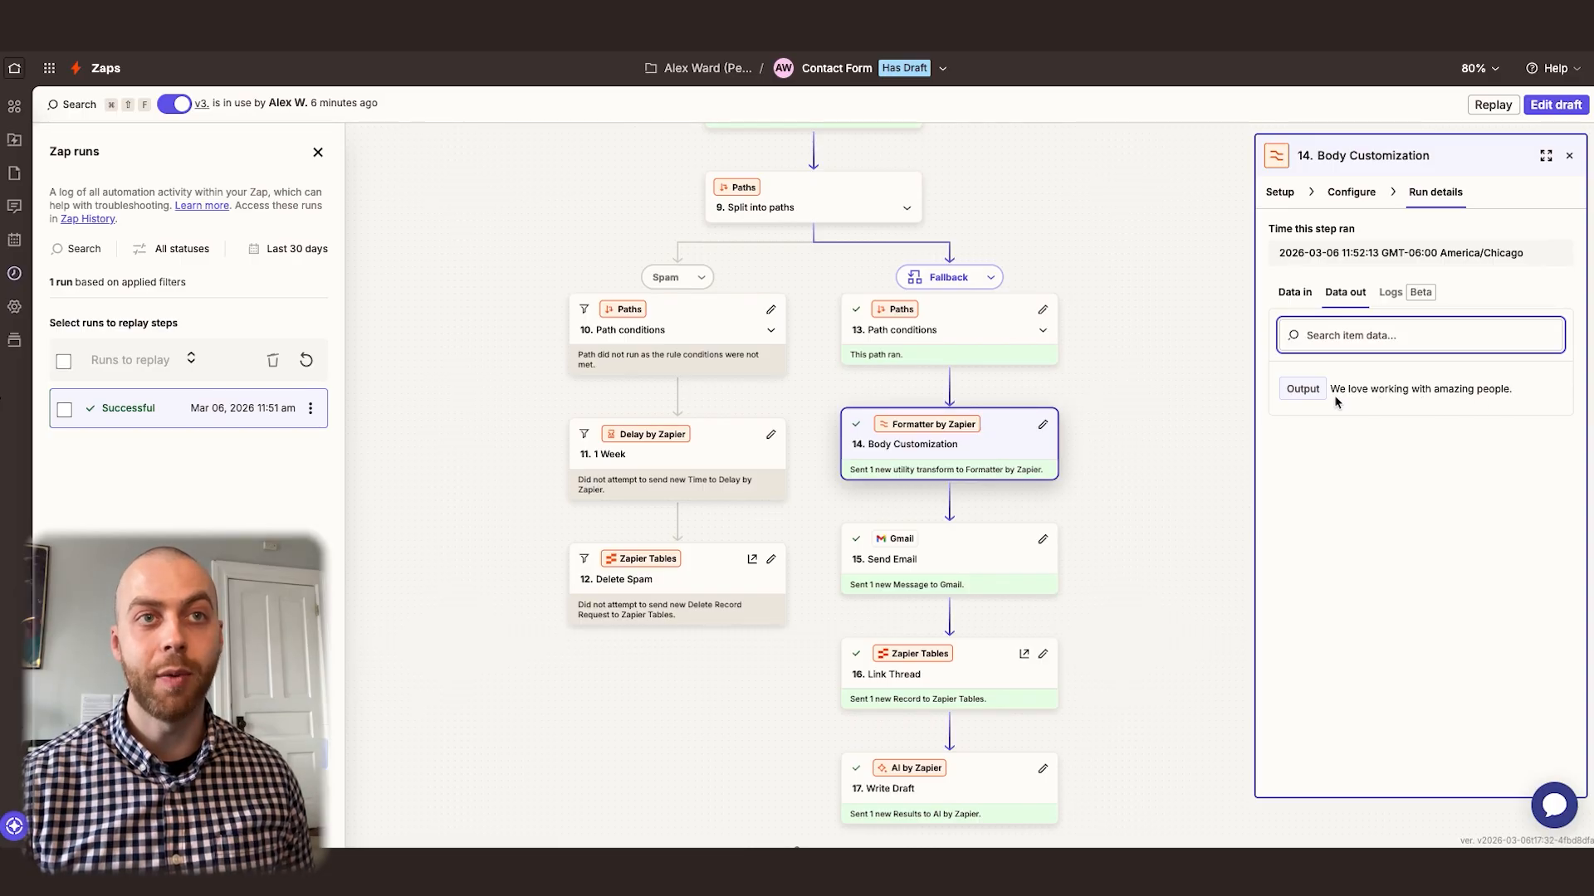
scroll(991, 444, down, 3)
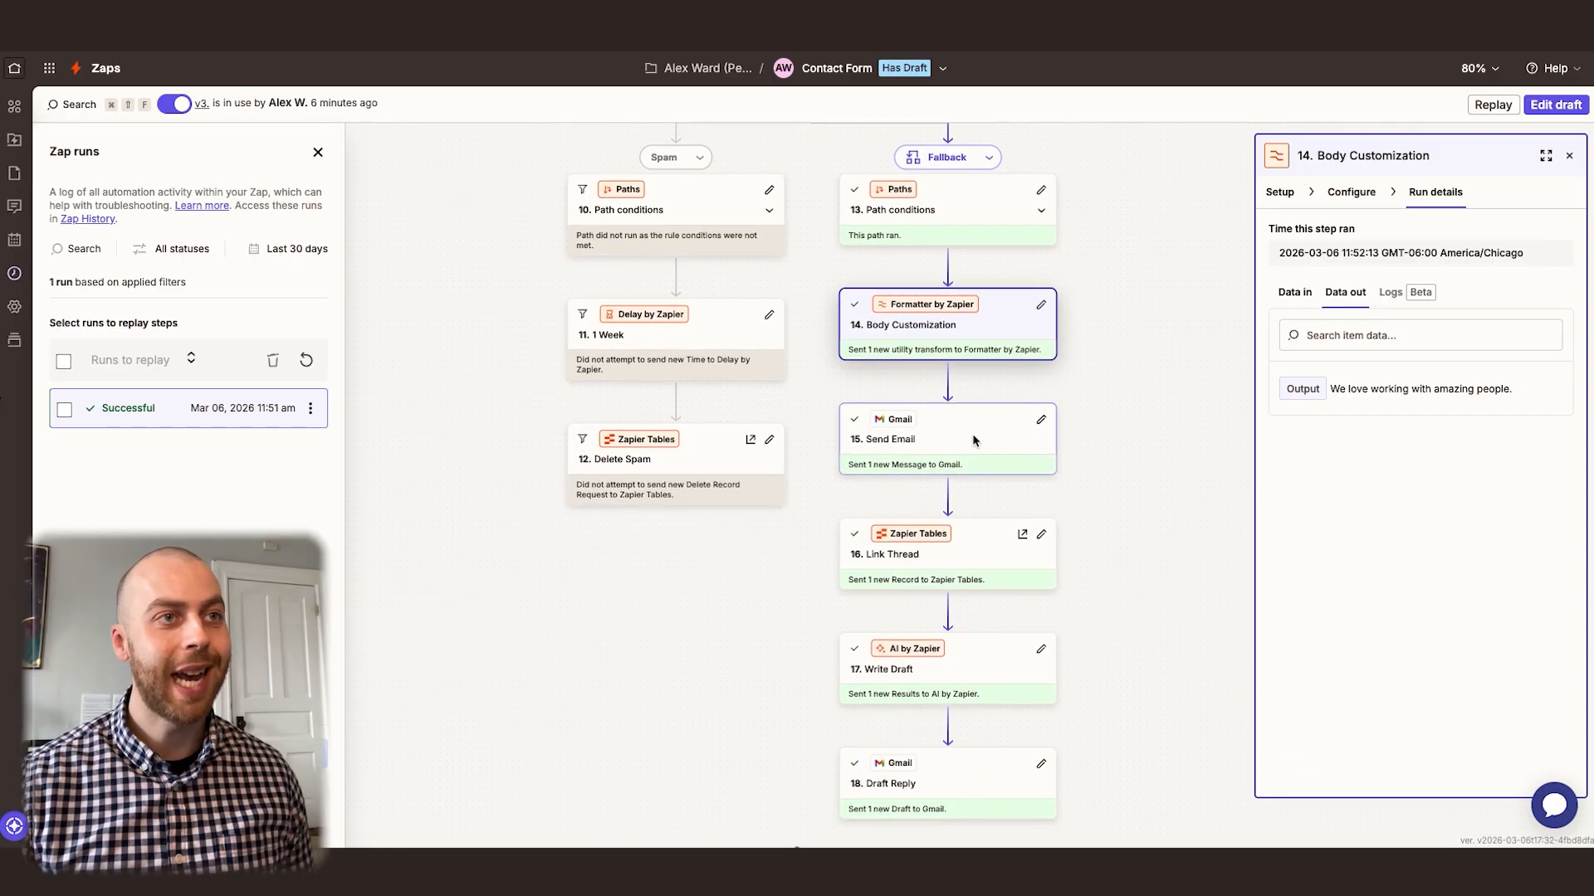
click(959, 440)
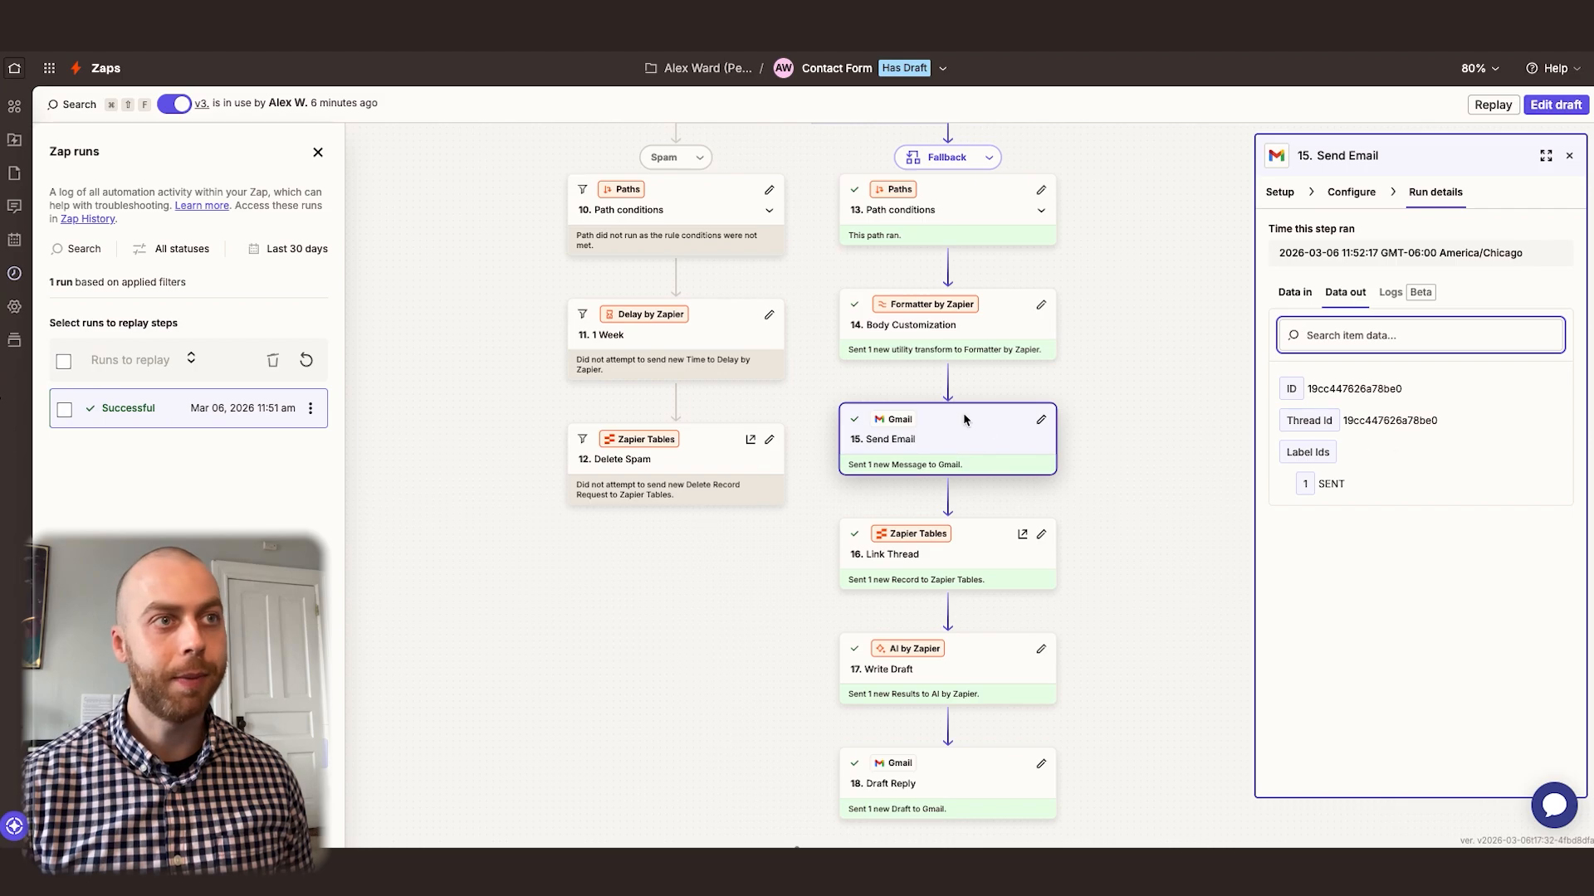
Check the output data of the Link Thread, Write Draft, Draft Reply and Send Internal Notification steps
scroll(952, 425, down, 2)
scroll(952, 425, down, 2)
click(971, 383)
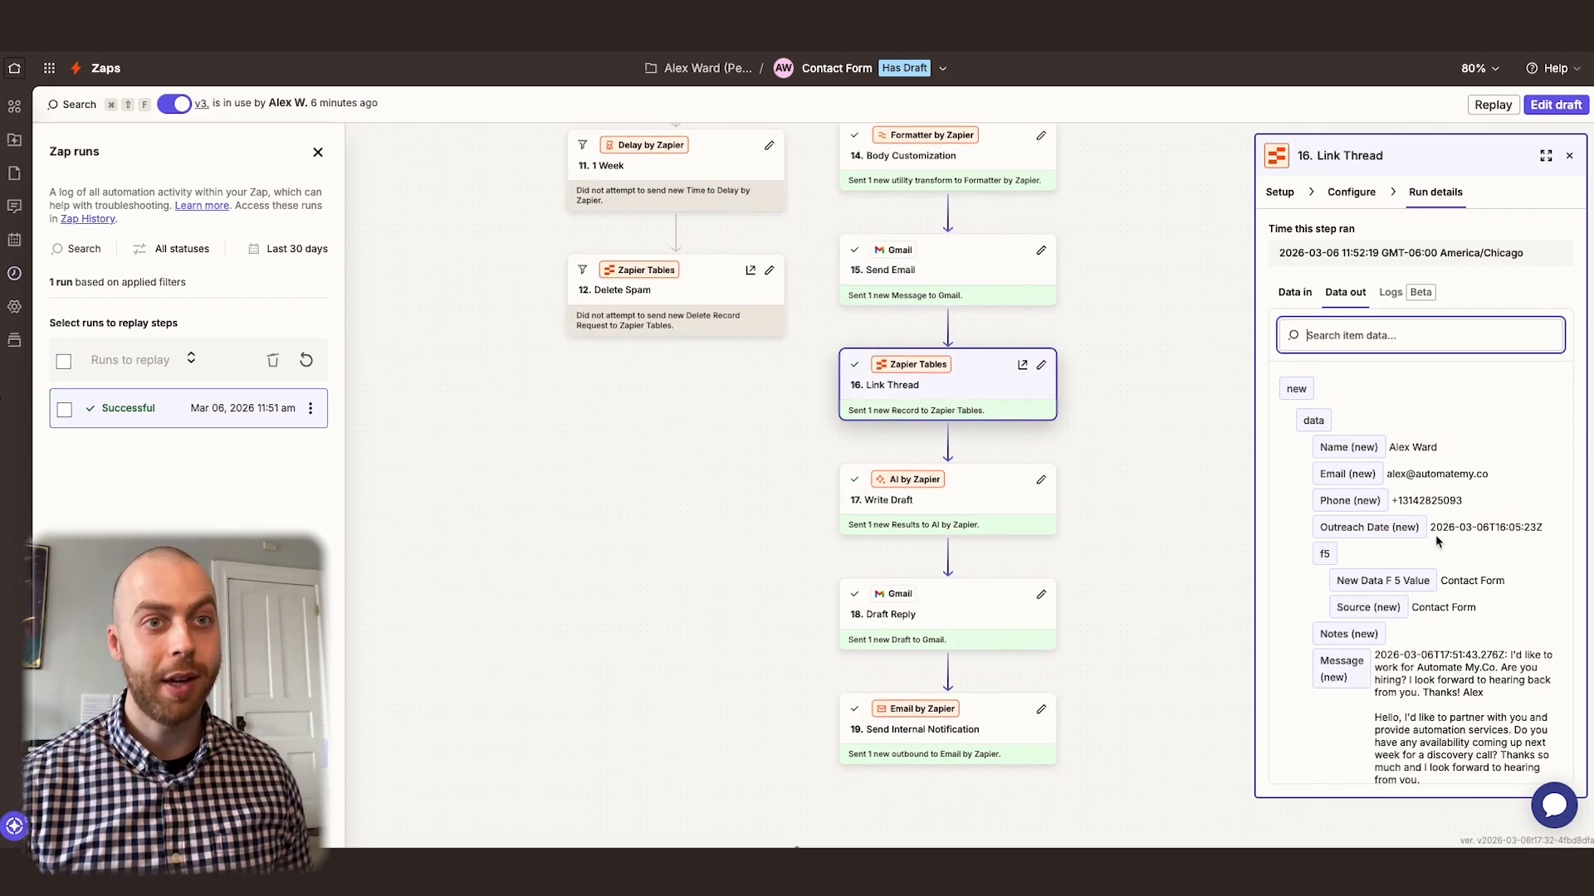
click(983, 493)
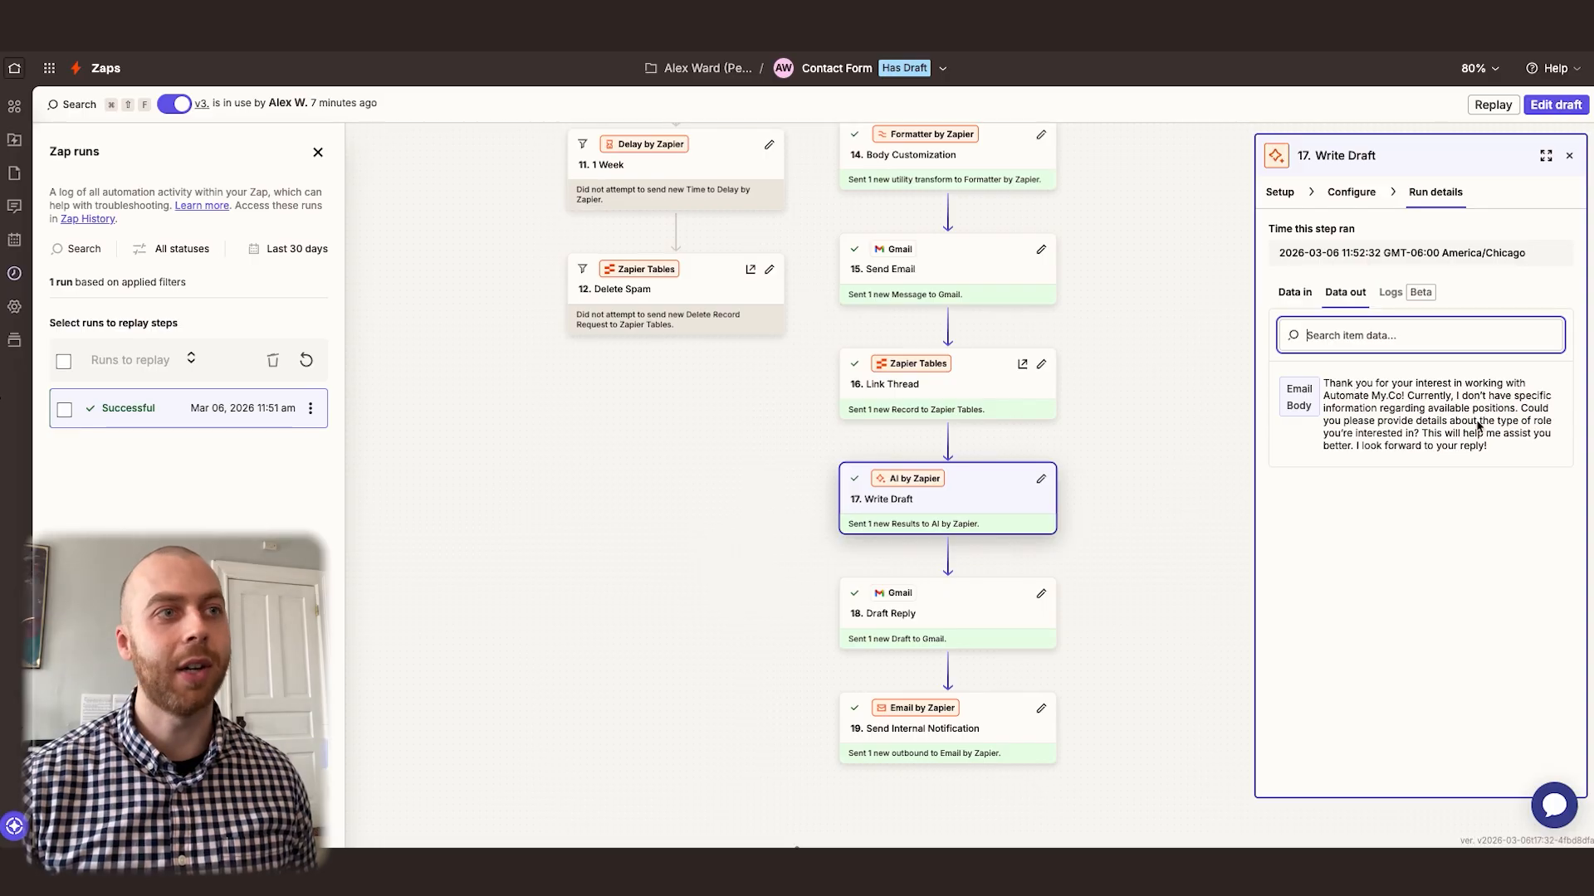
scroll(1038, 473, down, 2)
click(971, 494)
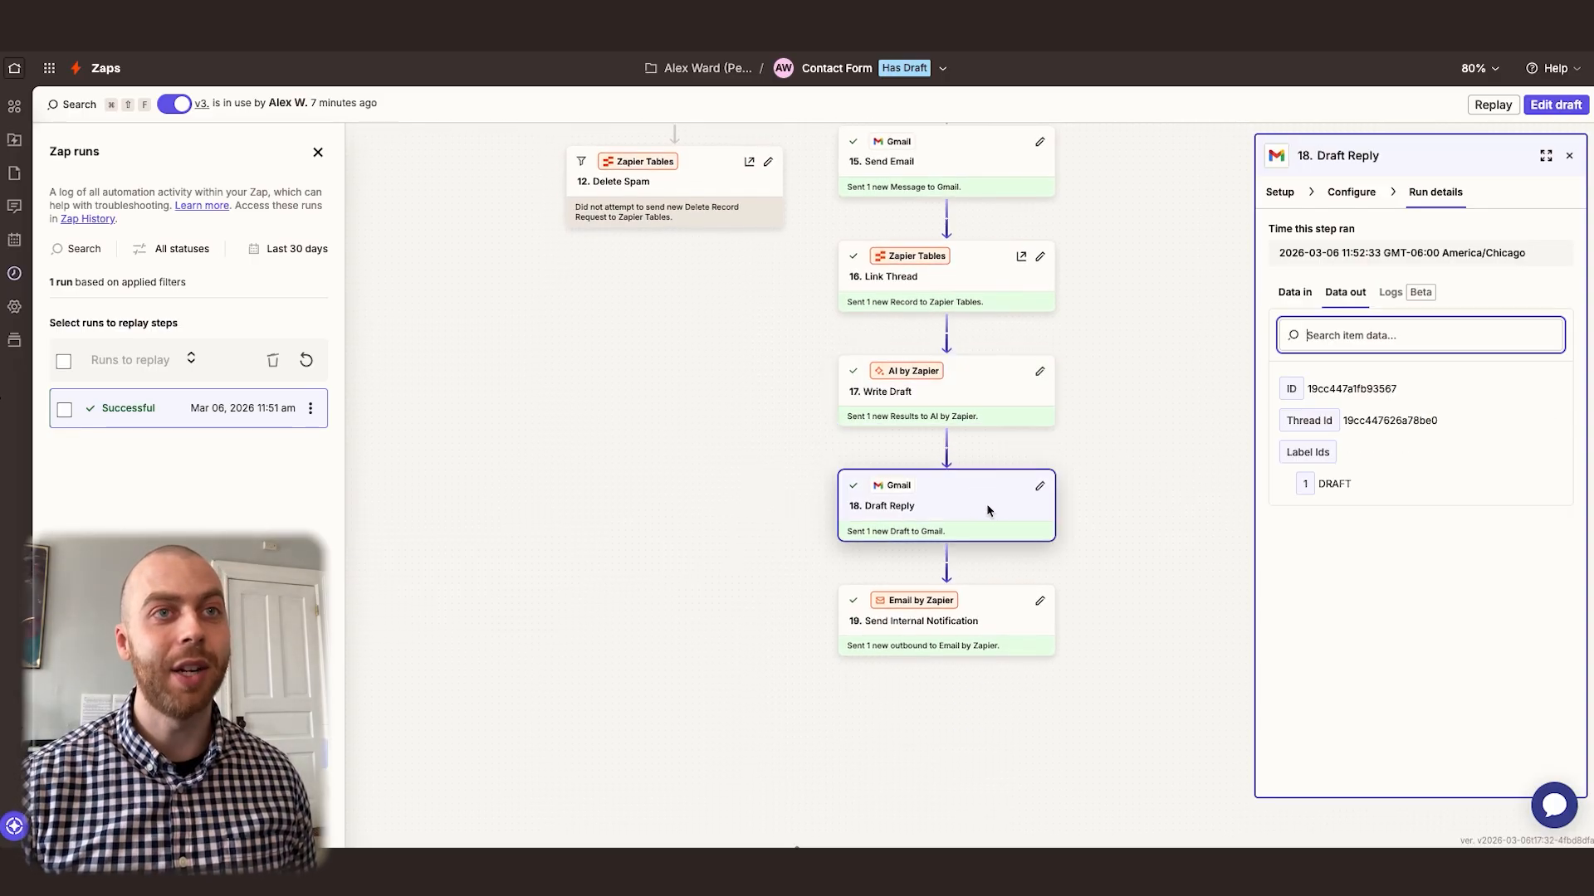
scroll(964, 435, down, 3)
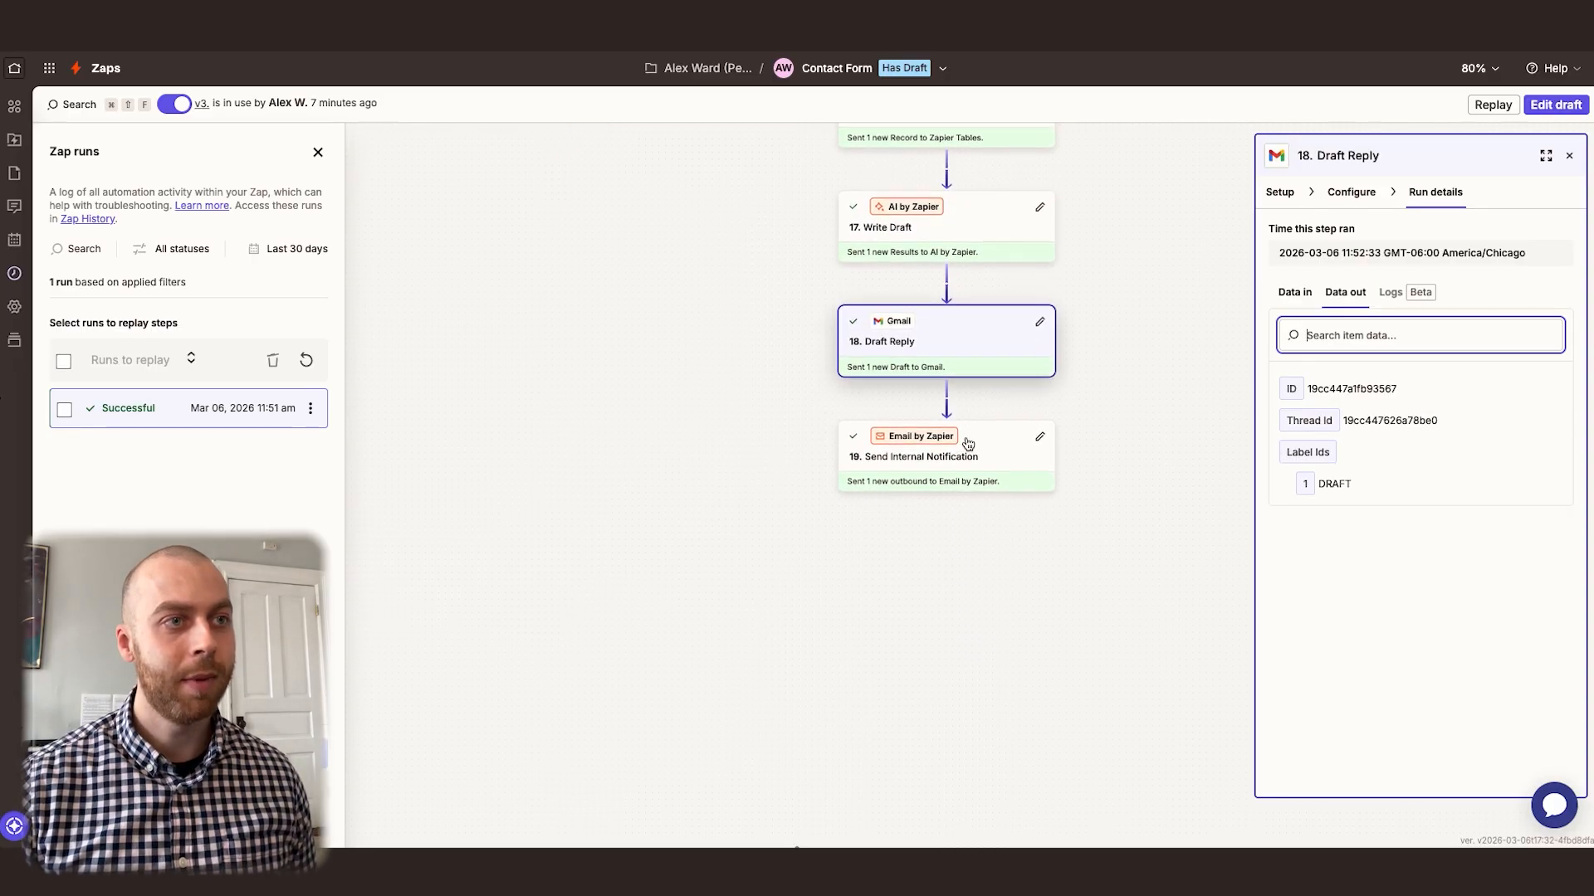
click(978, 431)
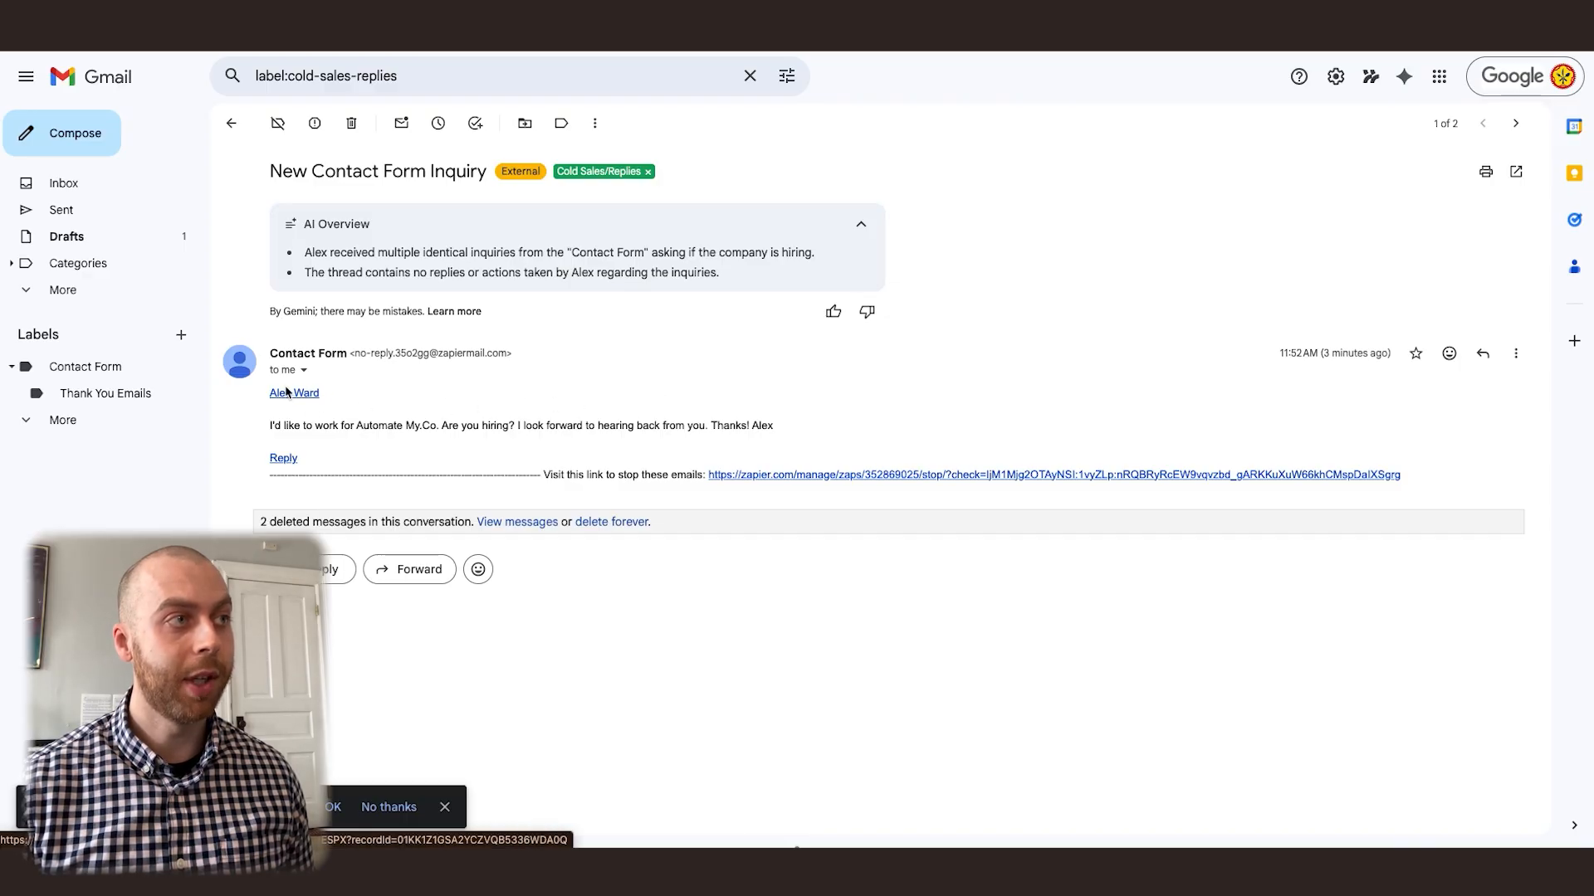
In Gmail, follow the New Contact Form Inquiry email's Reply link and separate the drafted reply's greeting from its body with a blank line
click(284, 459)
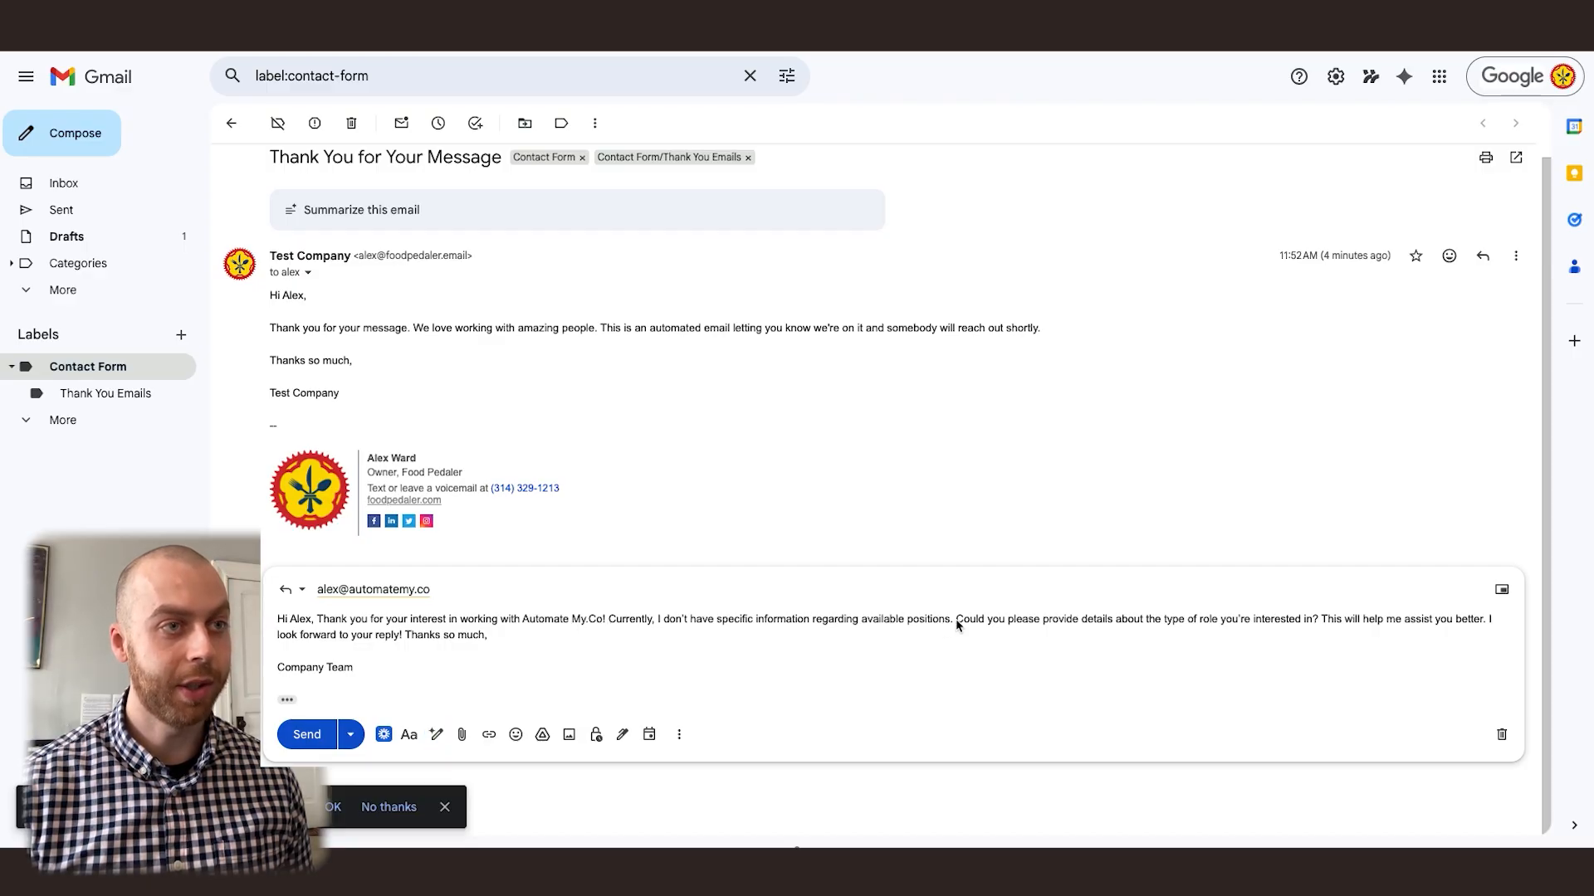
click(319, 622)
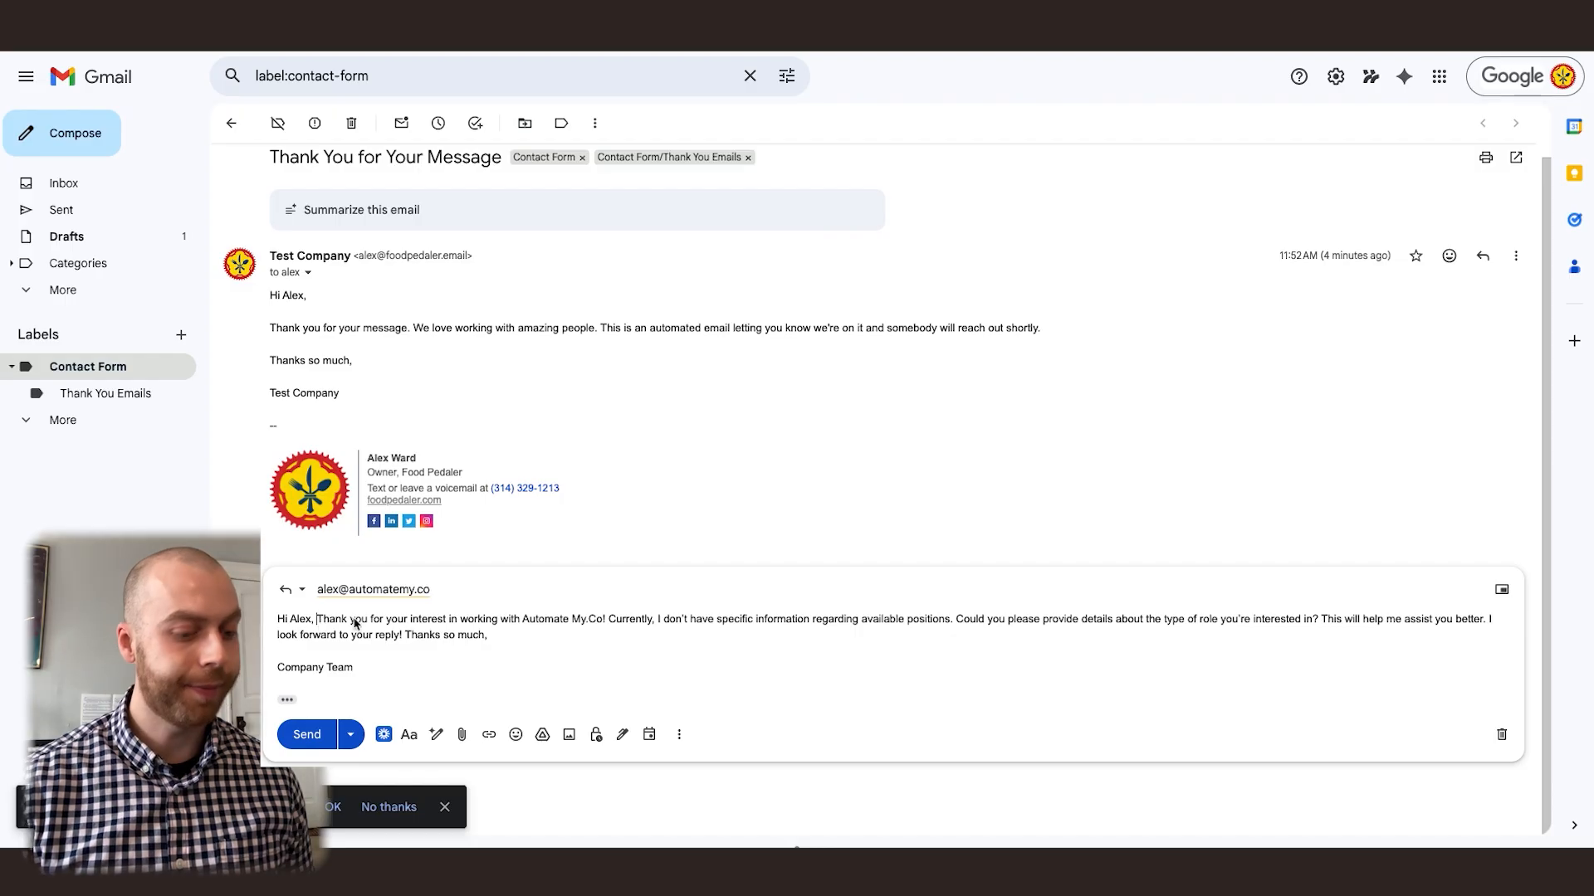
key(Return)
key(Return)
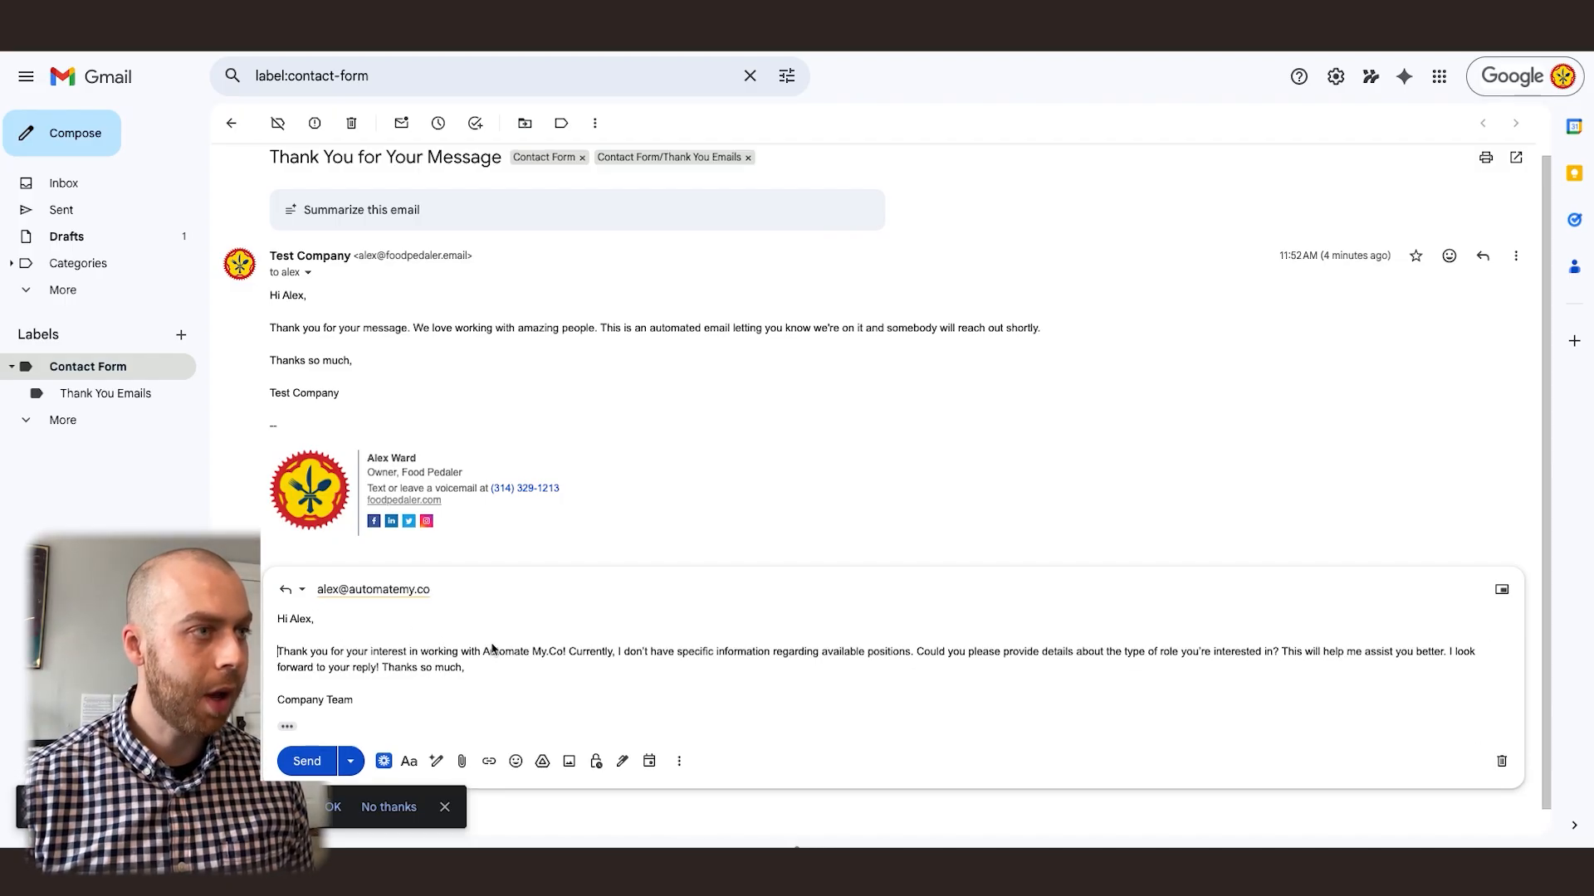
scroll(510, 648, down, 1)
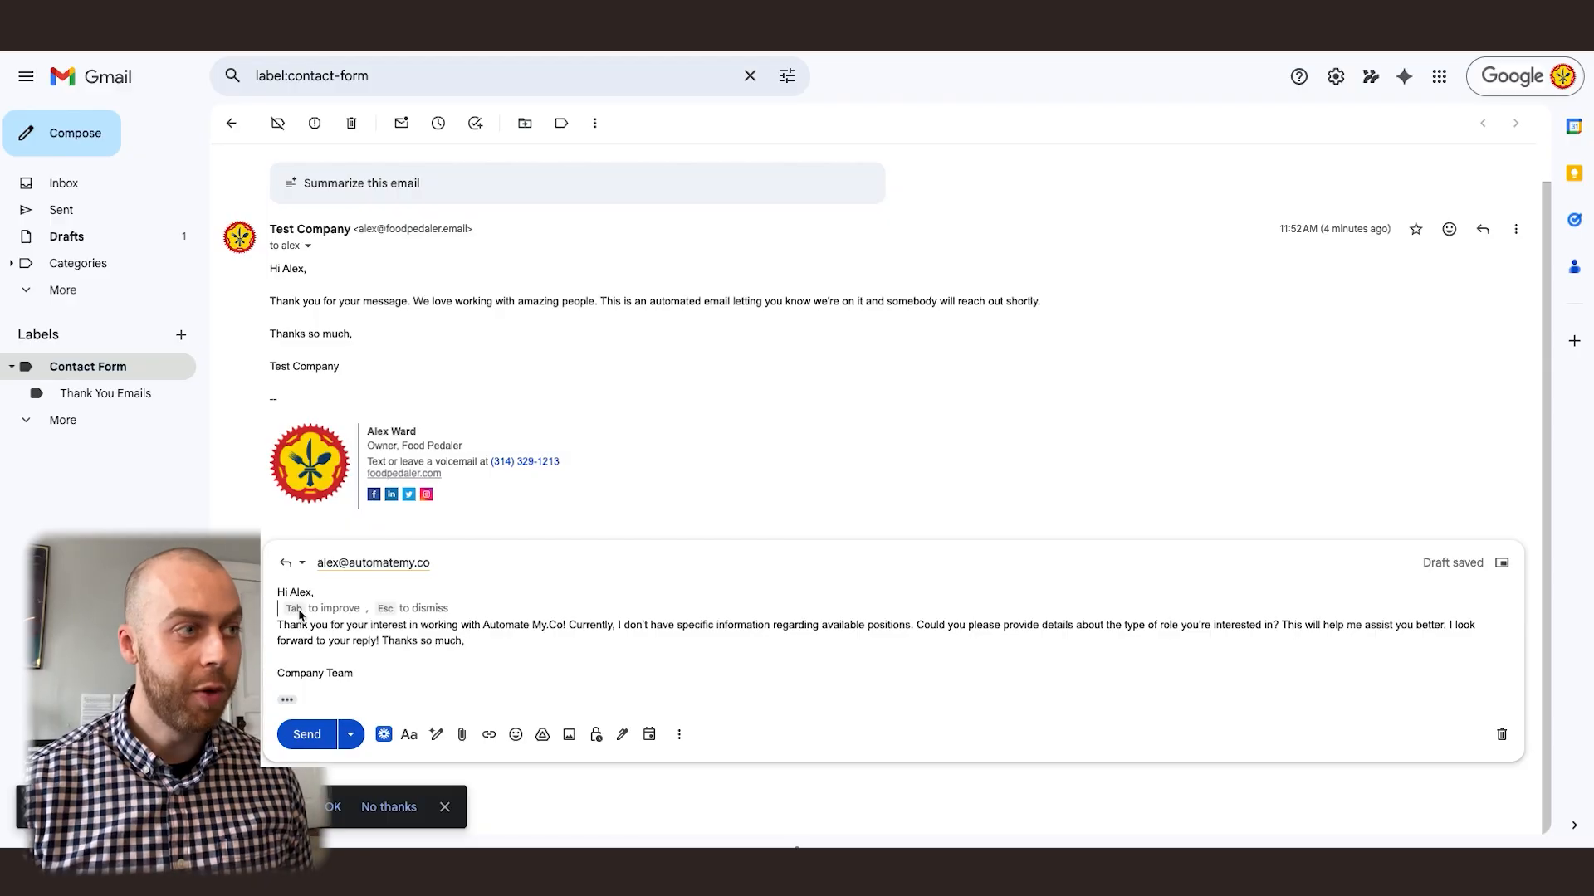
Dismiss the writing suggestion in the drafted reply and send it to the contact
key(Escape)
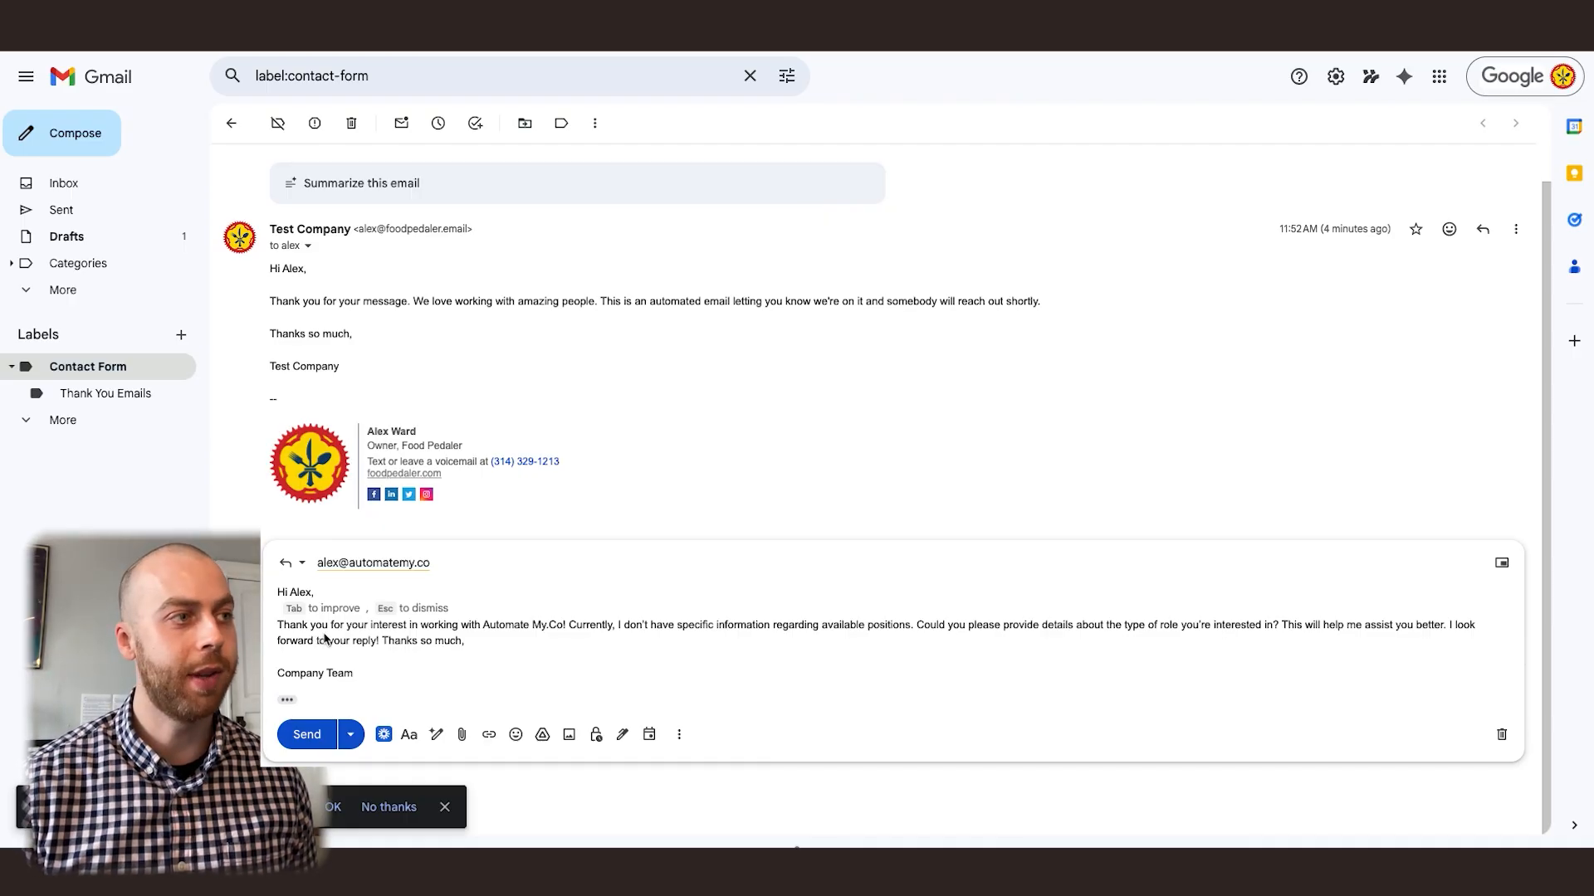
click(325, 639)
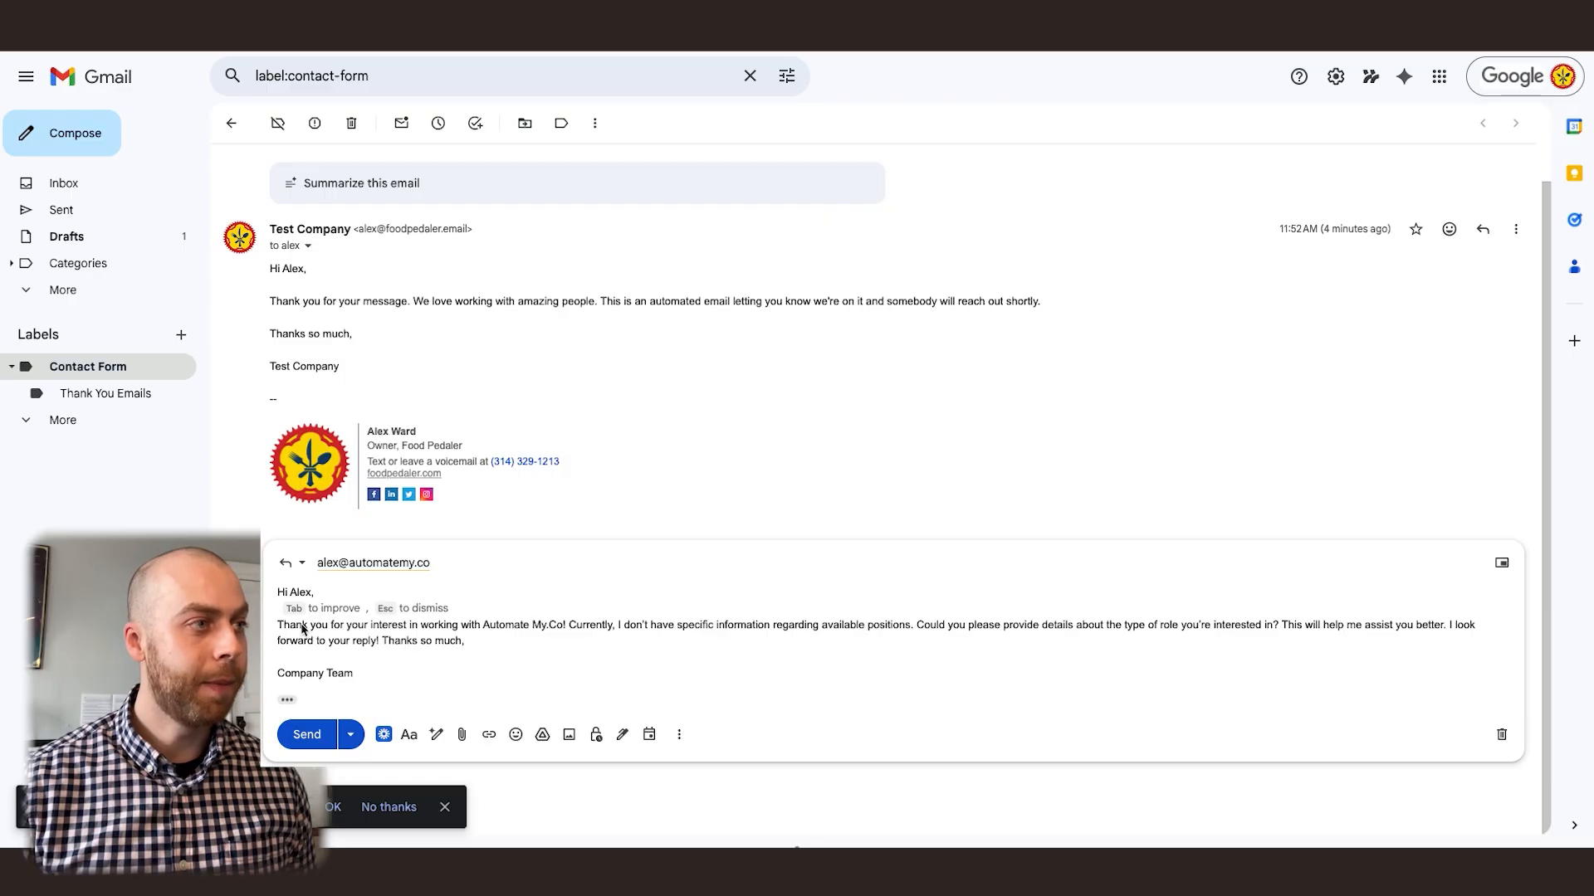
click(356, 670)
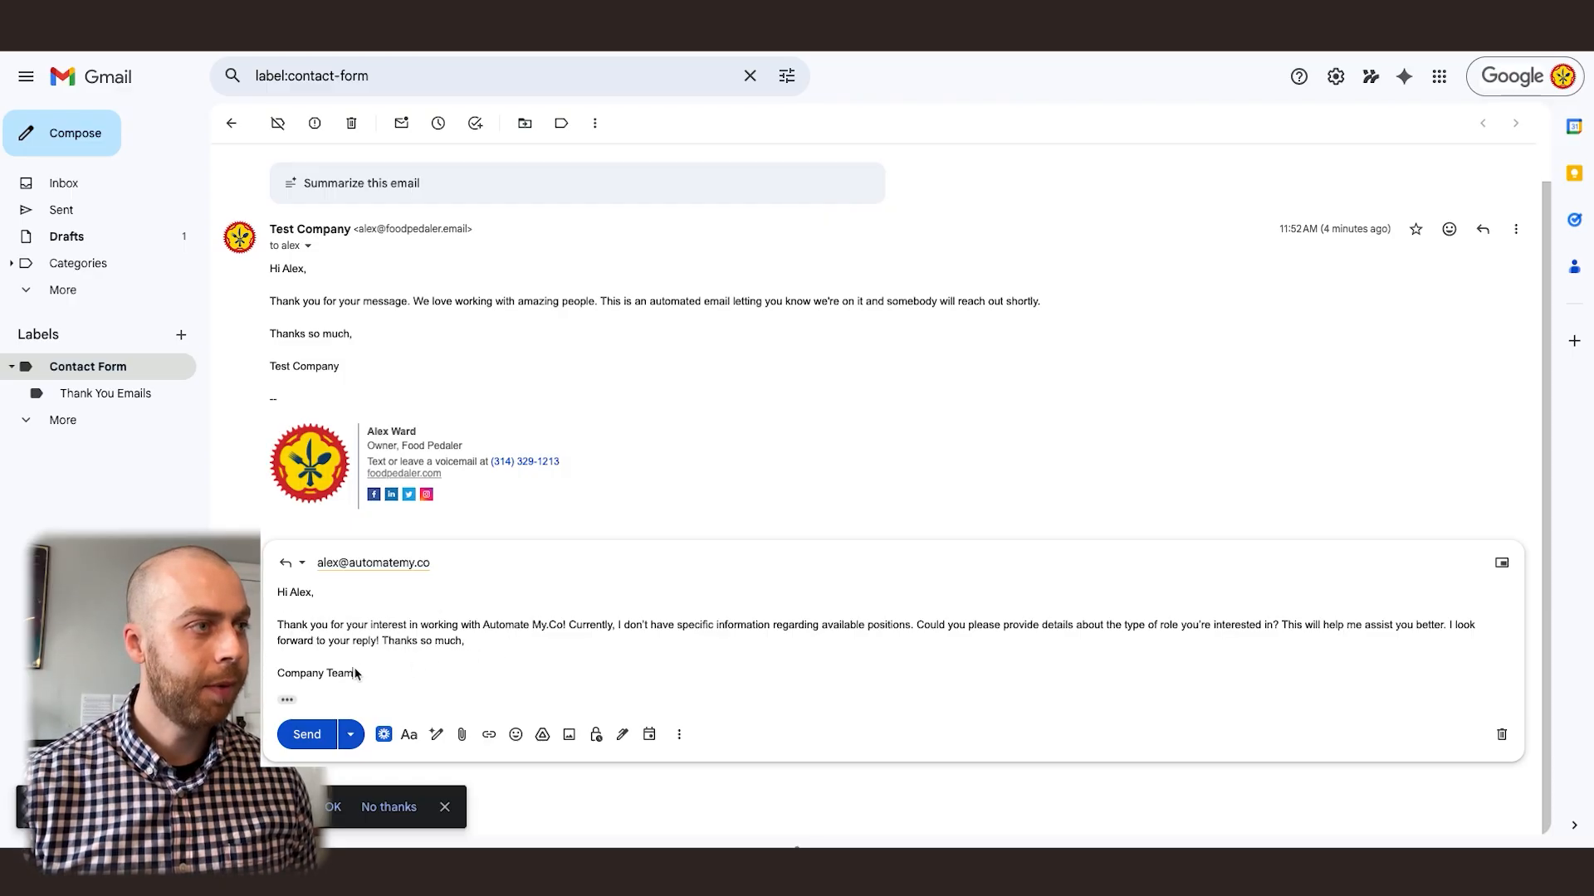
click(308, 735)
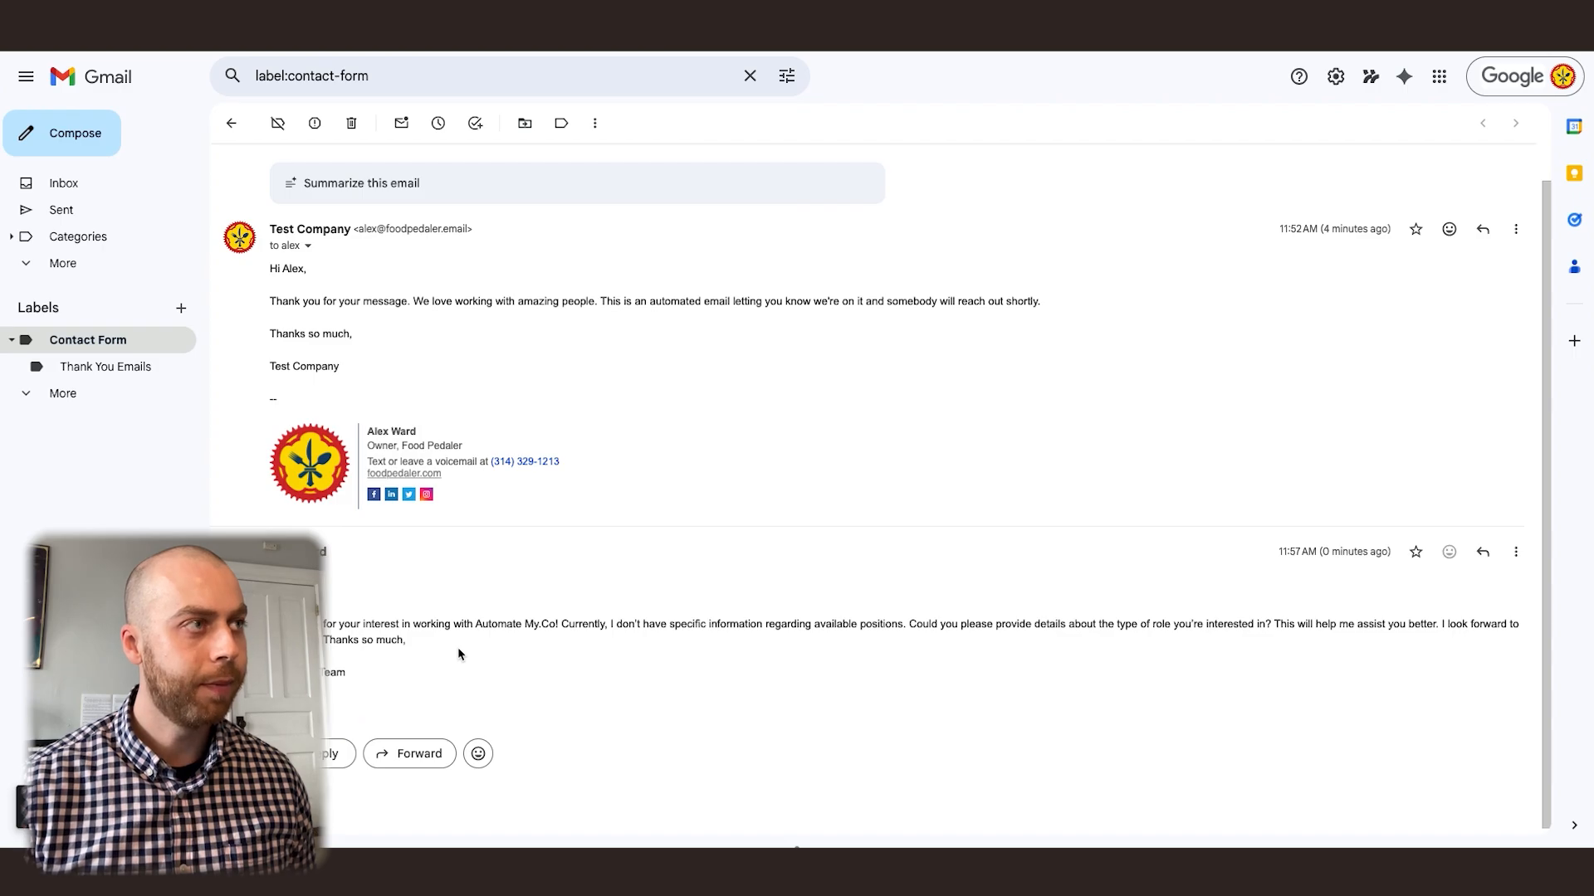